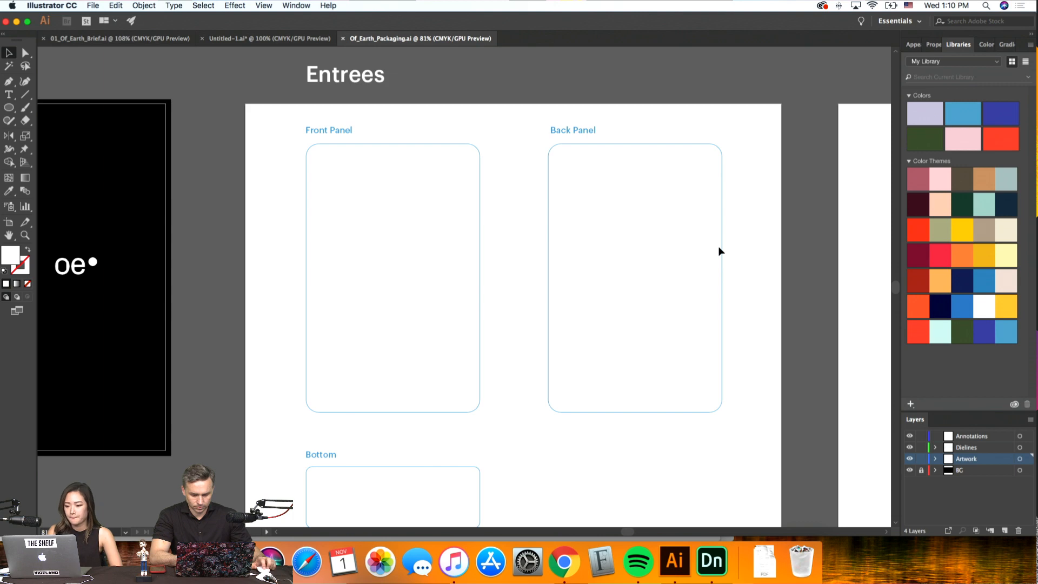
{"action": "scroll", "coordinate": [718, 248], "scroll_direction": "right", "scroll_amount": 3}
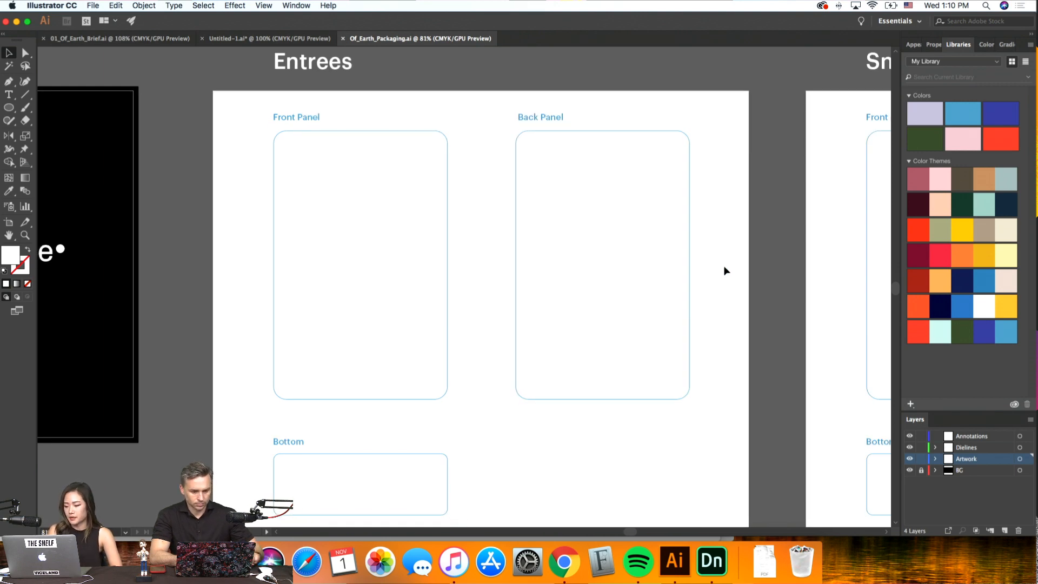
{"action": "left_click", "coordinate": [93, 6]}
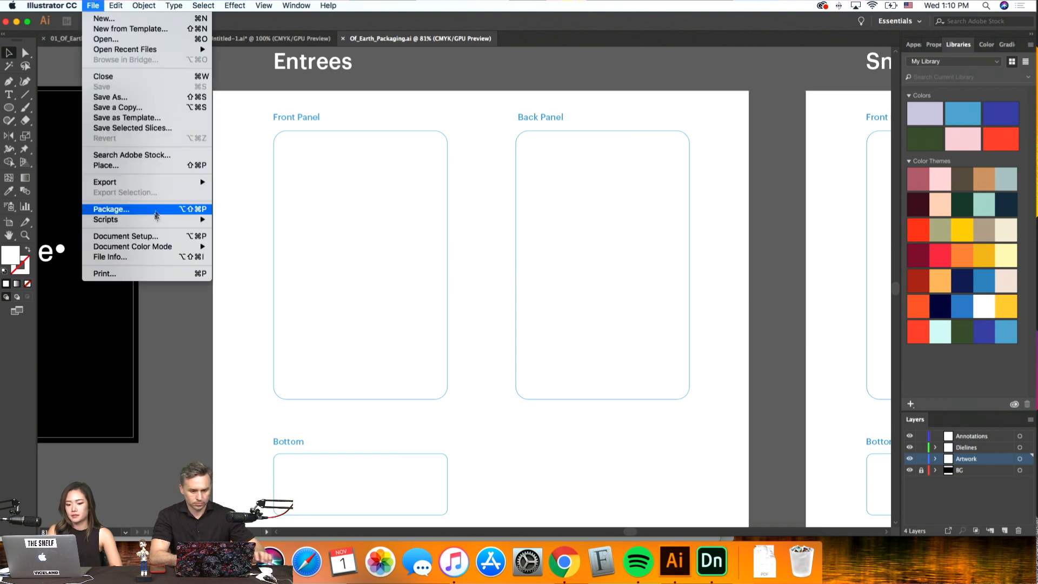
{"action": "mouse_move", "coordinate": [145, 247]}
{"action": "left_click", "coordinate": [212, 342]}
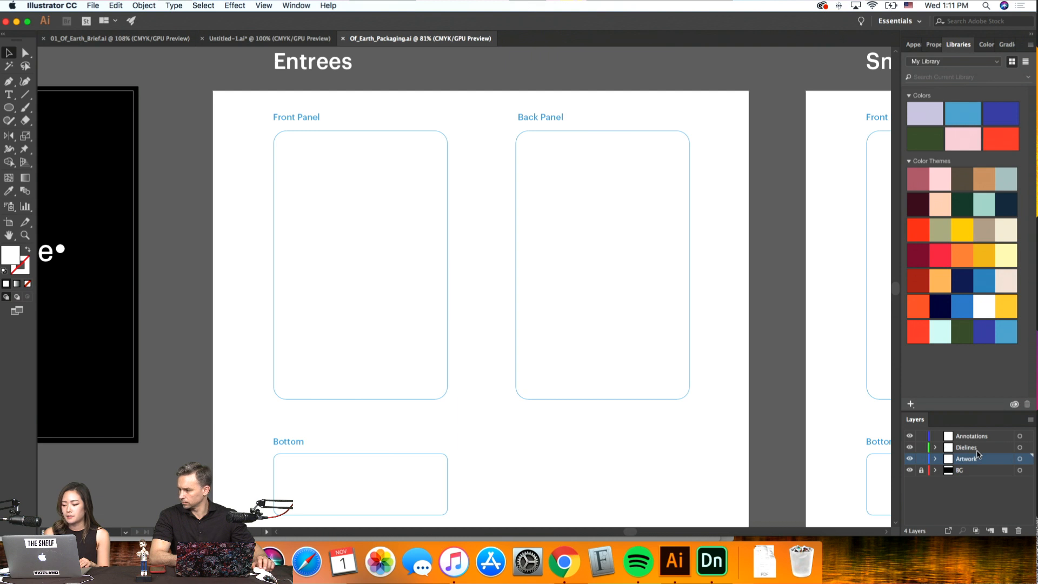
Check which layer the Back Panel outline on the Entrees artboard belongs to, starting from the Dielines layer
{"action": "left_click", "coordinate": [992, 449]}
{"action": "left_click_drag", "start_coordinate": [745, 363], "coordinate": [619, 307]}
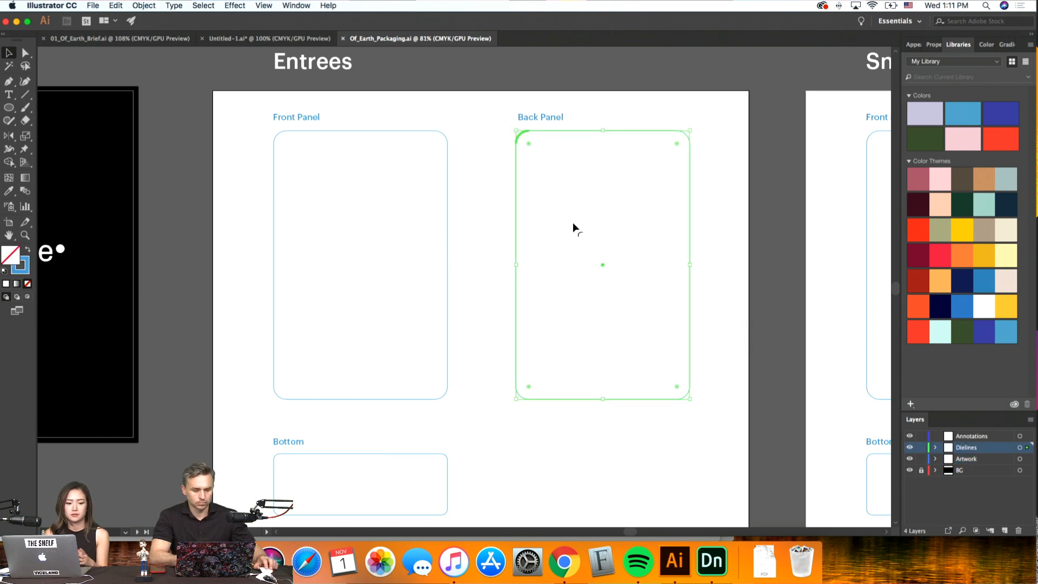
{"action": "left_click", "coordinate": [758, 219]}
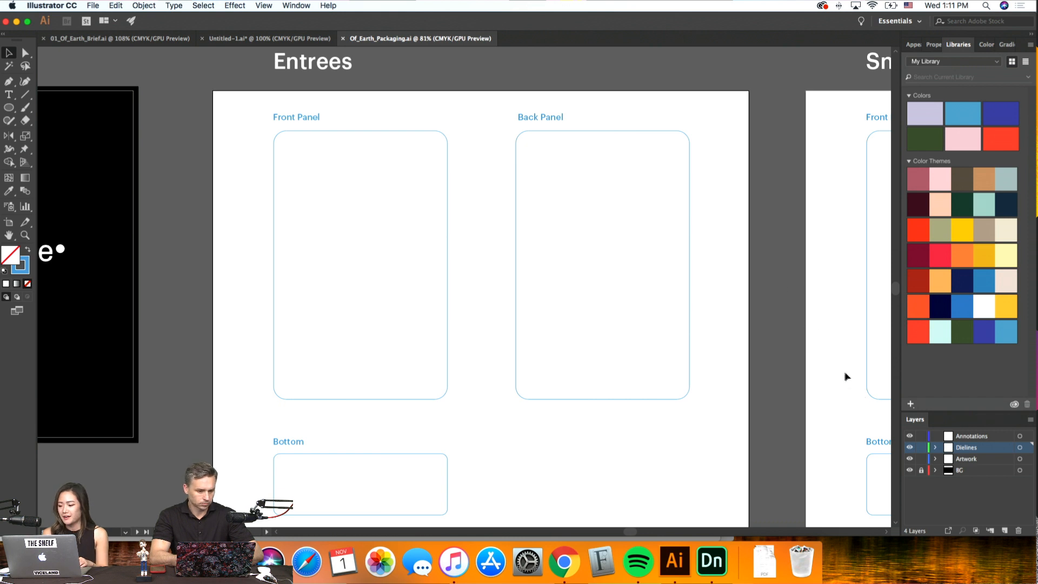
Move the Entrees heading text from the Dielines layer to the Annotations layer
{"action": "left_click", "coordinate": [970, 438]}
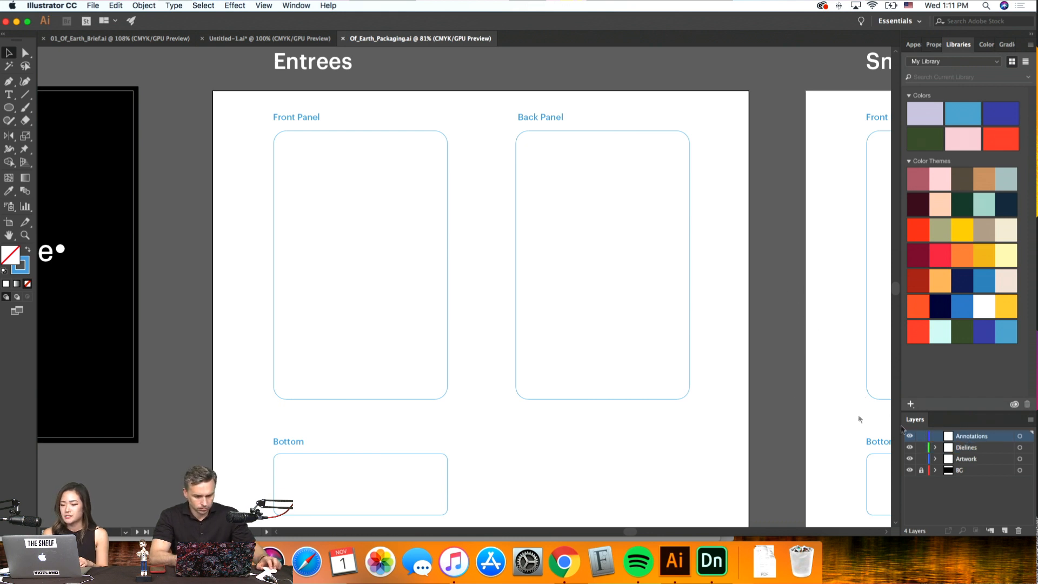
{"action": "scroll", "coordinate": [755, 389], "scroll_direction": "up", "scroll_amount": 5}
{"action": "left_click", "coordinate": [290, 166]}
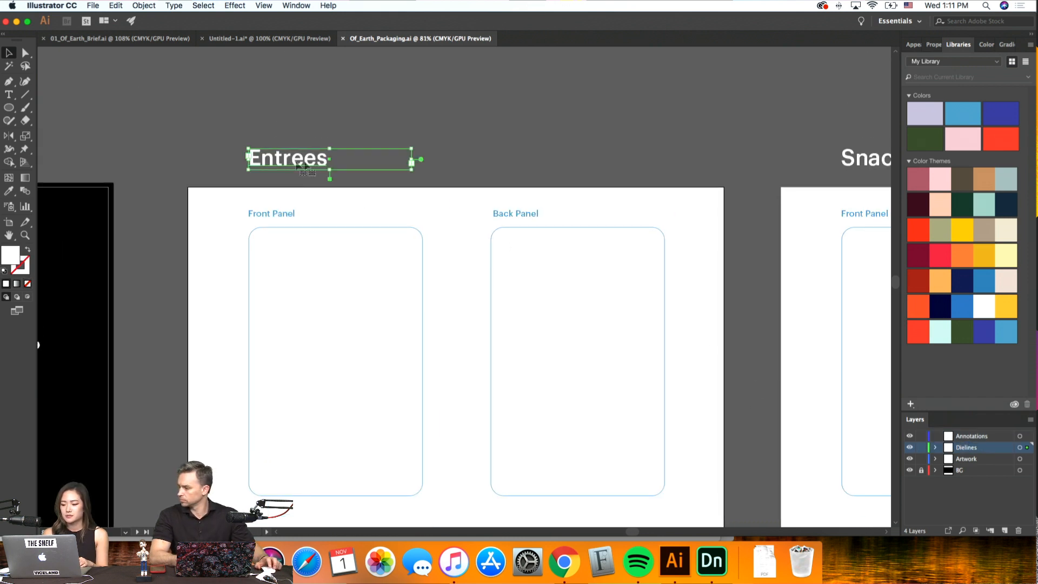
{"action": "left_click_drag", "start_coordinate": [1027, 447], "coordinate": [1027, 435]}
Move the Front Panel, Back Panel and Bottom labels on the Entrees artboard from the Dielines layer to the Annotations layer
{"action": "scroll", "coordinate": [503, 181], "scroll_direction": "down", "scroll_amount": 2}
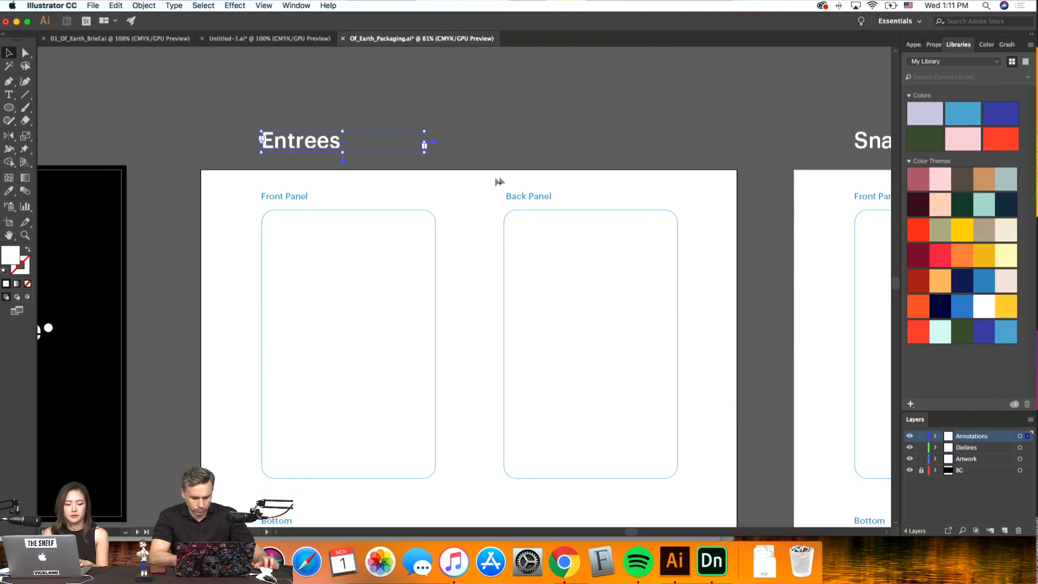
{"action": "scroll", "coordinate": [468, 186], "scroll_direction": "down", "scroll_amount": 1}
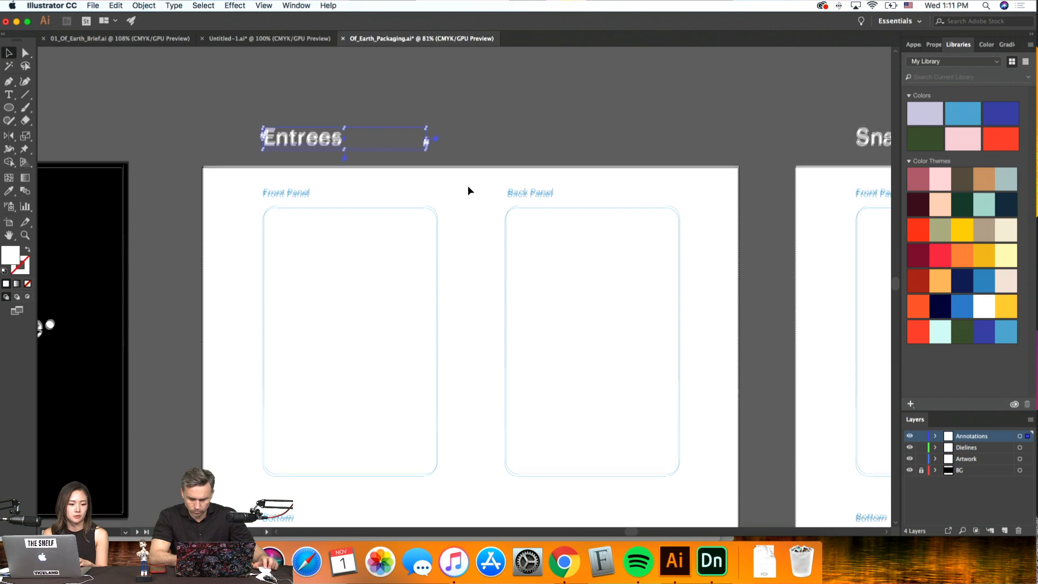
{"action": "scroll", "coordinate": [468, 187], "scroll_direction": "down", "scroll_amount": 1}
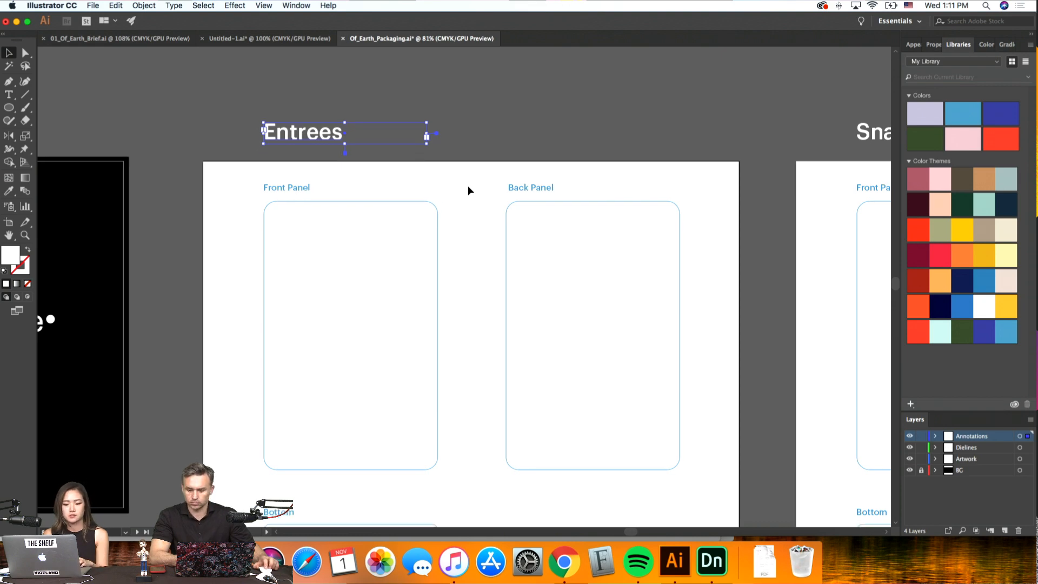
{"action": "scroll", "coordinate": [547, 190], "scroll_direction": "down", "scroll_amount": 5}
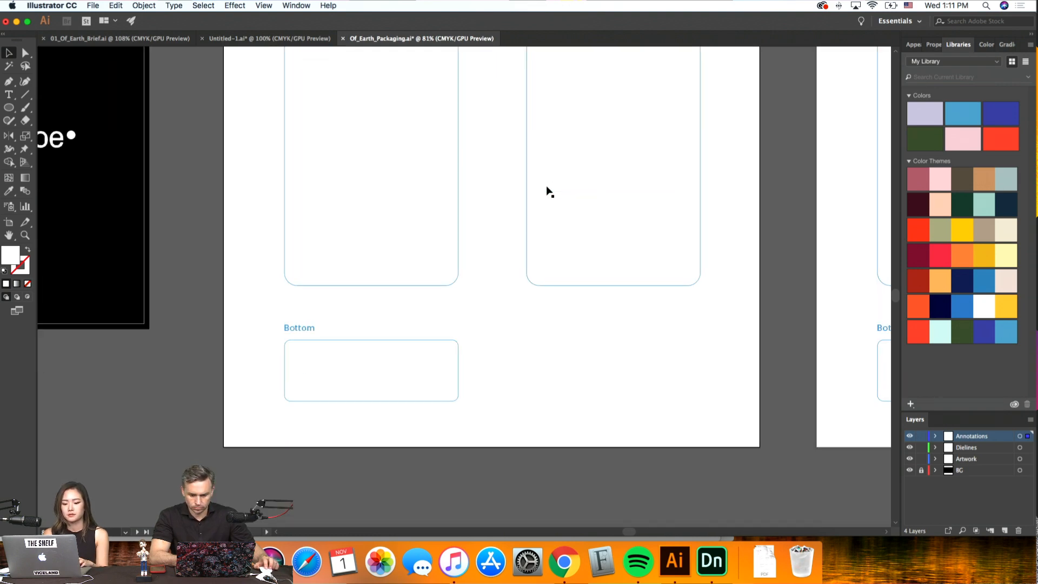
{"action": "scroll", "coordinate": [481, 251], "scroll_direction": "up", "scroll_amount": 3}
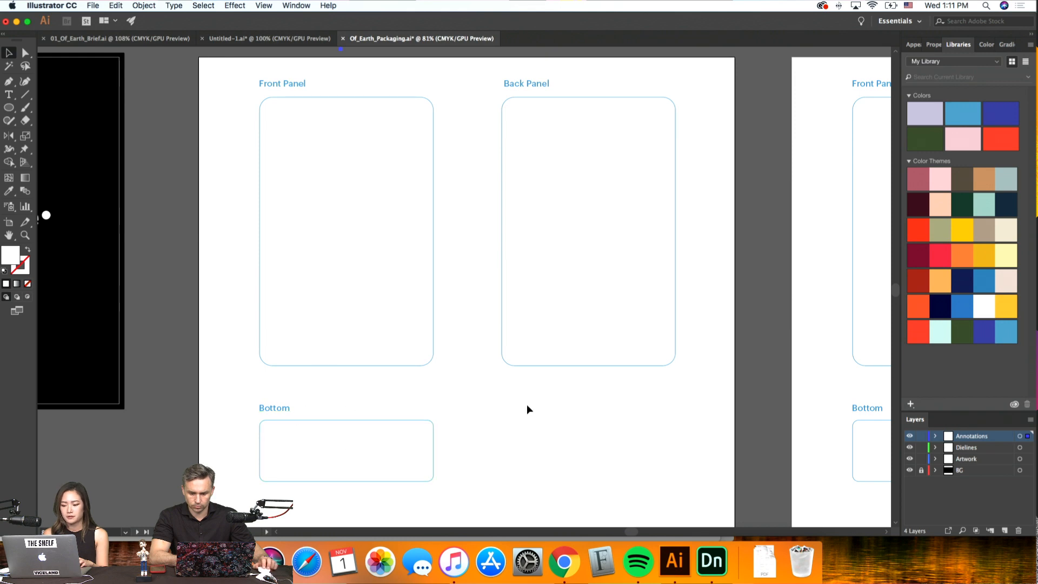
{"action": "scroll", "coordinate": [527, 404], "scroll_direction": "up", "scroll_amount": 2}
{"action": "scroll", "coordinate": [527, 403], "scroll_direction": "right", "scroll_amount": 4}
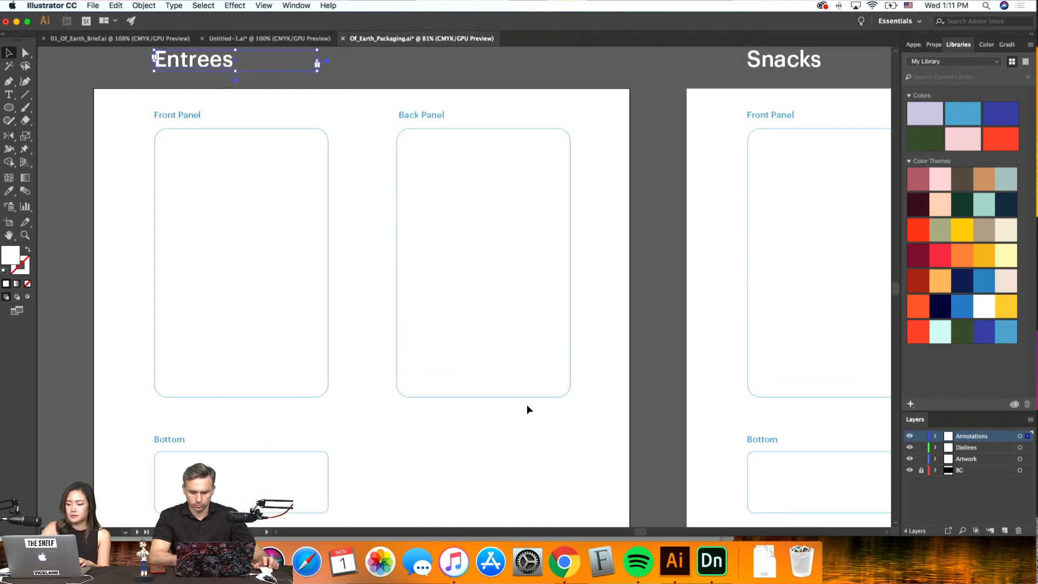
{"action": "left_click", "coordinate": [194, 118]}
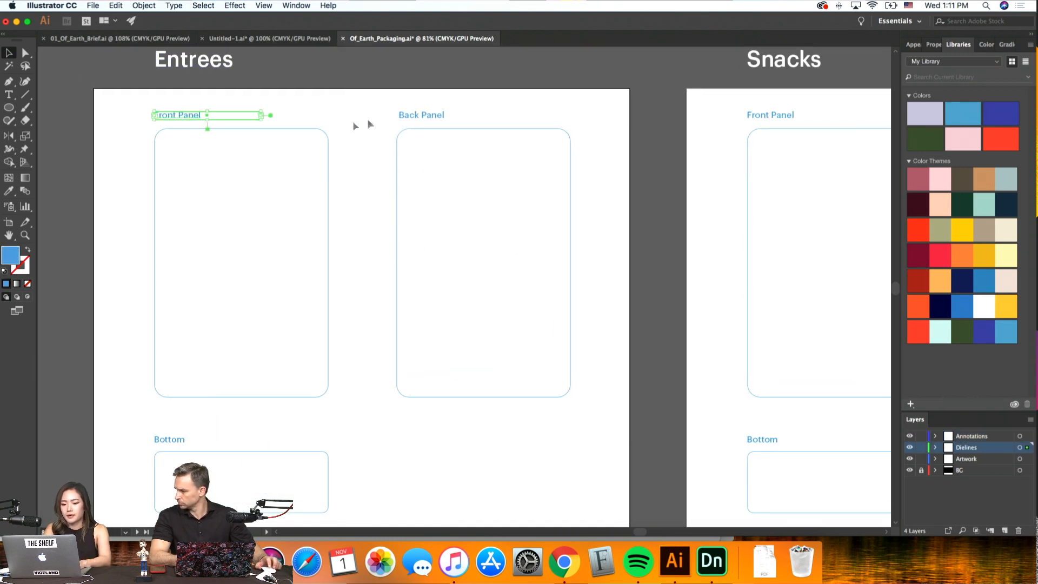
{"action": "left_click", "coordinate": [410, 116], "text": "shift"}
{"action": "left_click", "coordinate": [172, 439], "text": "shift"}
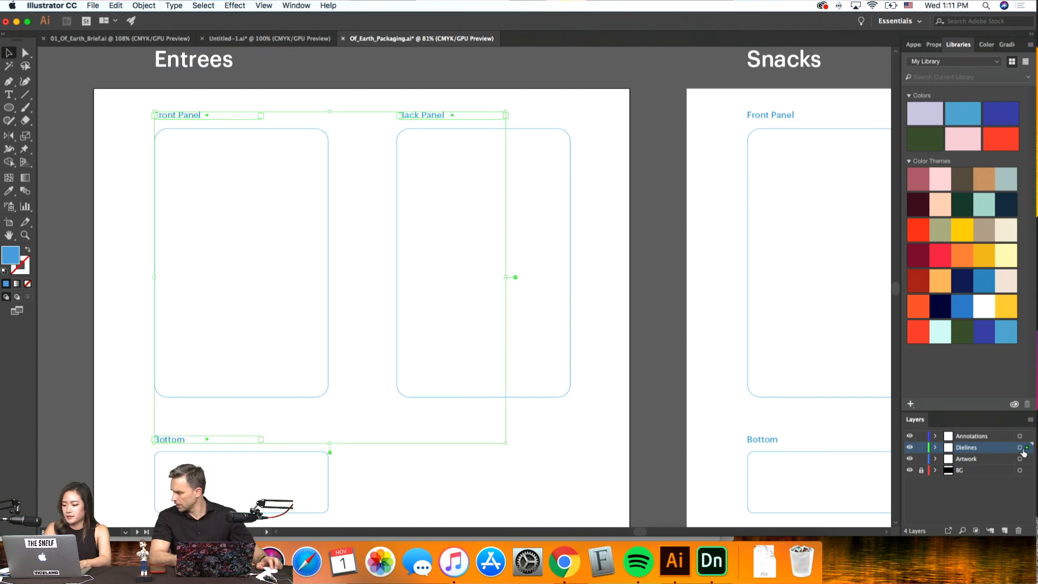
{"action": "left_click_drag", "start_coordinate": [1026, 448], "coordinate": [1026, 436]}
{"action": "left_click", "coordinate": [654, 481]}
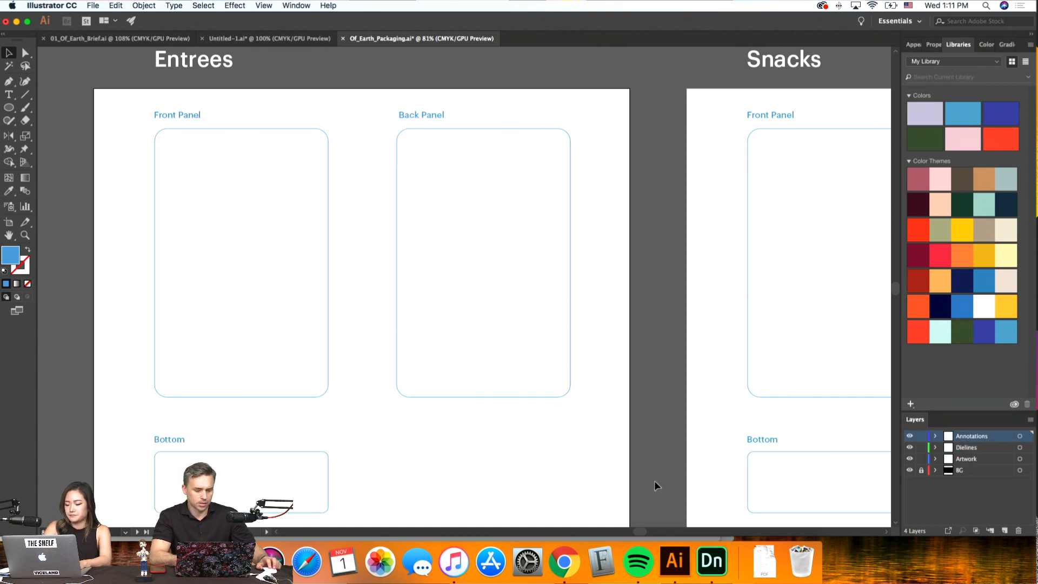
Review the panel layouts on the Entrees, Snacks and Beverages artboards, and return to the Entrees artboard
{"action": "key", "text": "super+minus"}
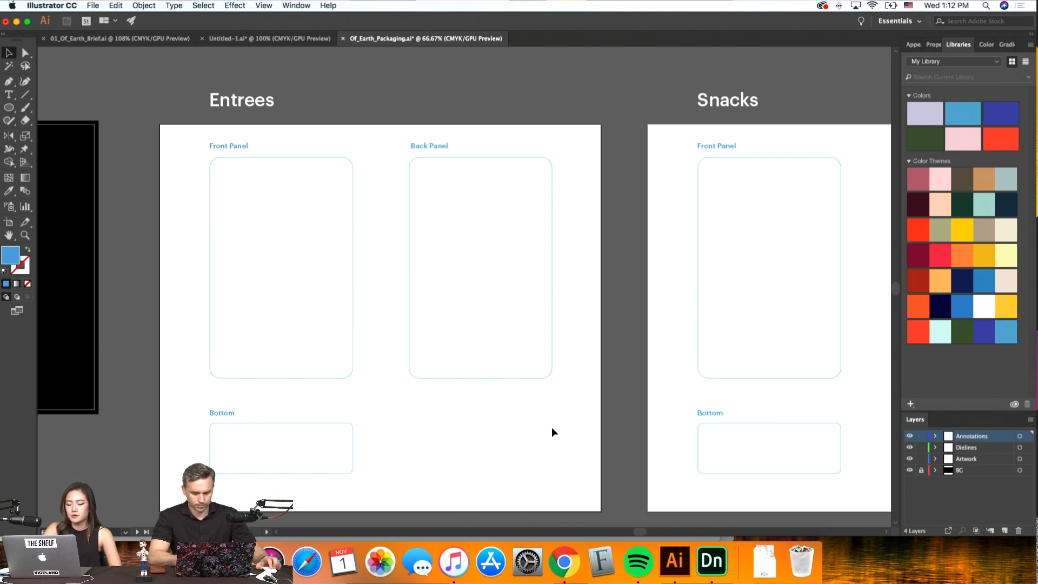
{"action": "scroll", "coordinate": [552, 432], "scroll_direction": "right", "scroll_amount": 3}
{"action": "scroll", "coordinate": [552, 431], "scroll_direction": "down", "scroll_amount": 1}
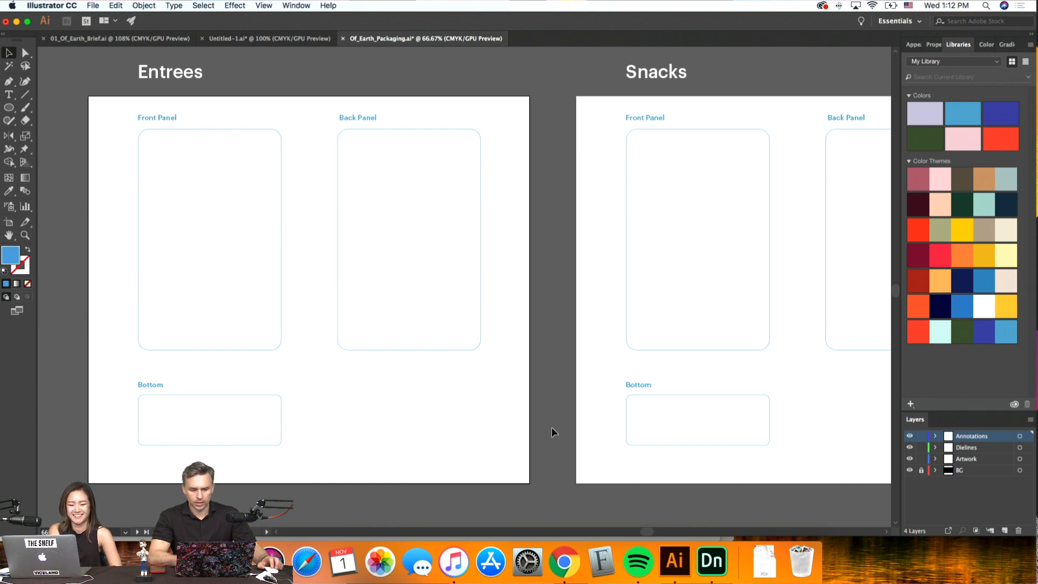
{"action": "scroll", "coordinate": [587, 436], "scroll_direction": "right", "scroll_amount": 5}
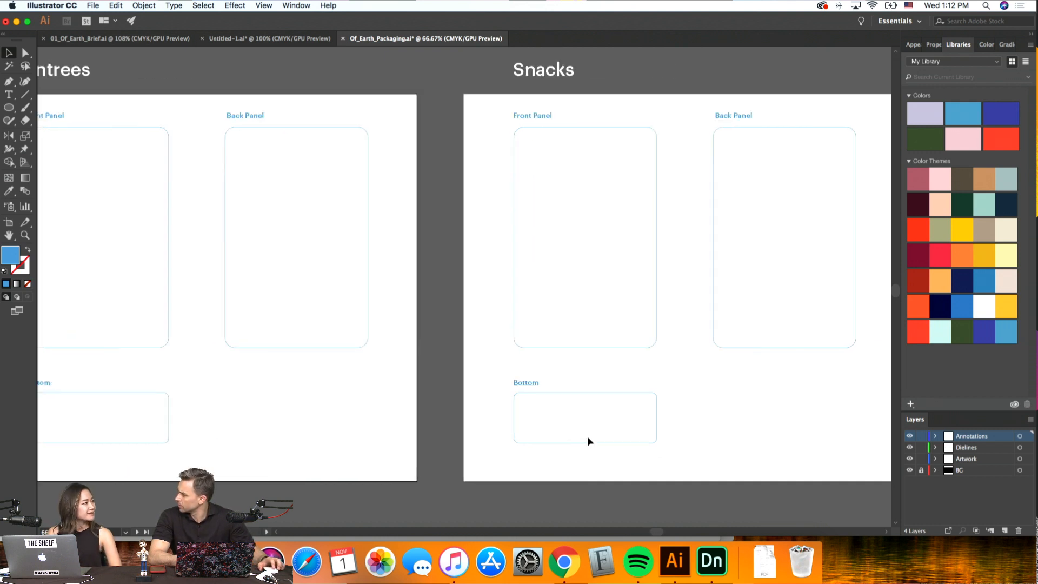
{"action": "scroll", "coordinate": [587, 437], "scroll_direction": "right", "scroll_amount": 6}
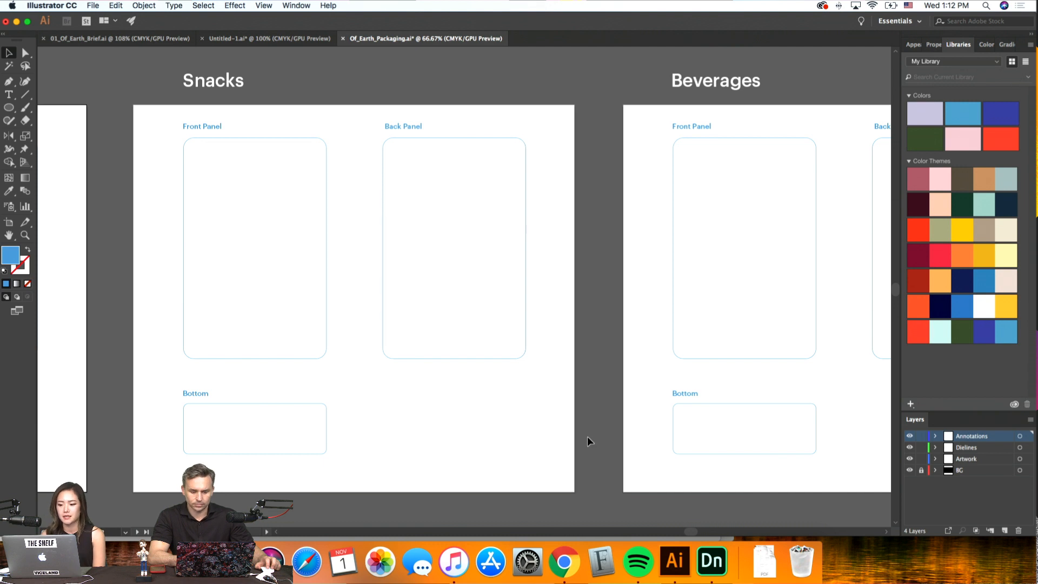
{"action": "scroll", "coordinate": [587, 436], "scroll_direction": "right", "scroll_amount": 10}
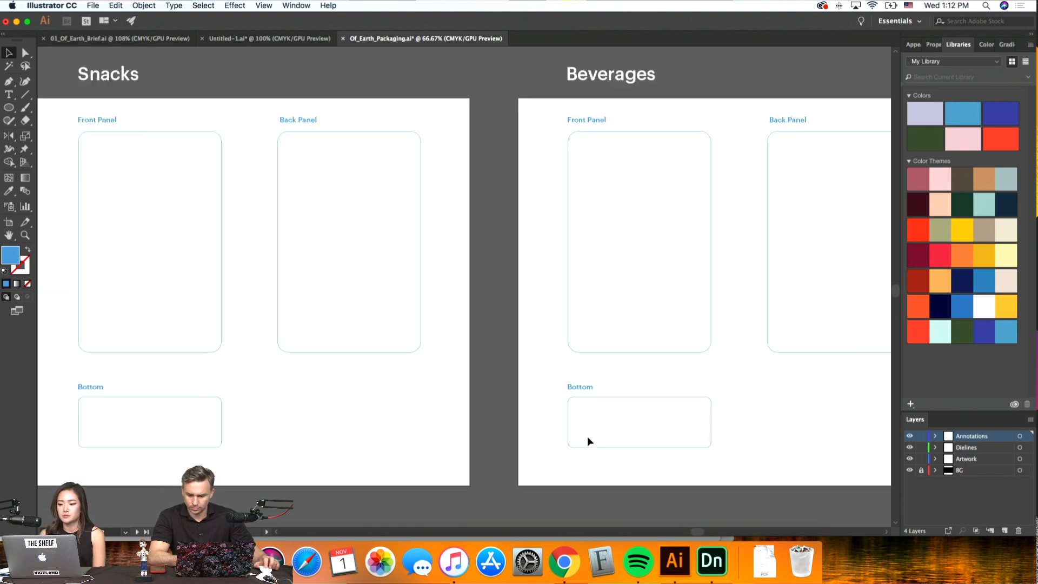
{"action": "scroll", "coordinate": [587, 436], "scroll_direction": "down", "scroll_amount": 2}
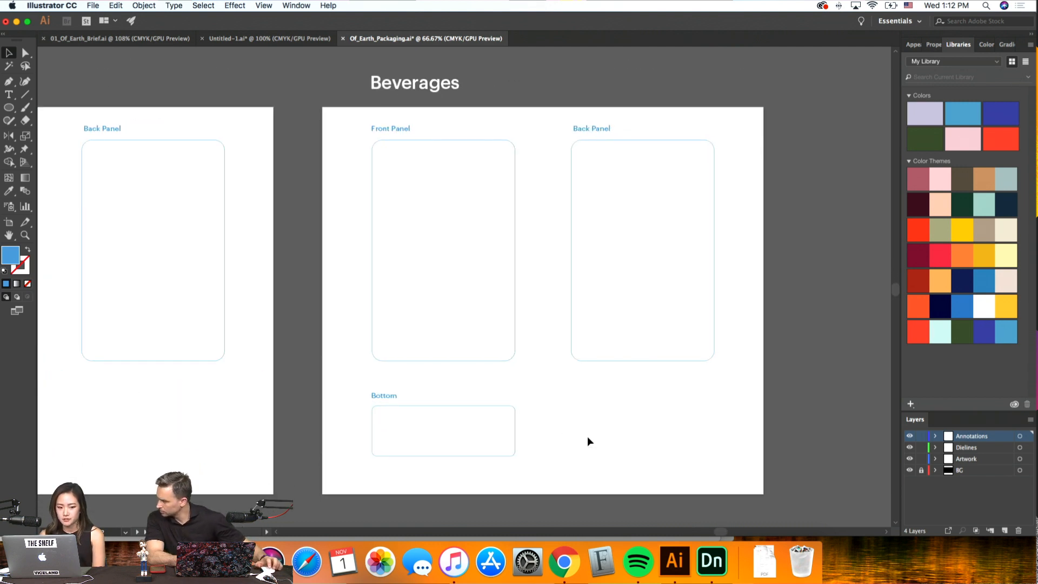
{"action": "scroll", "coordinate": [589, 441], "scroll_direction": "right", "scroll_amount": 2}
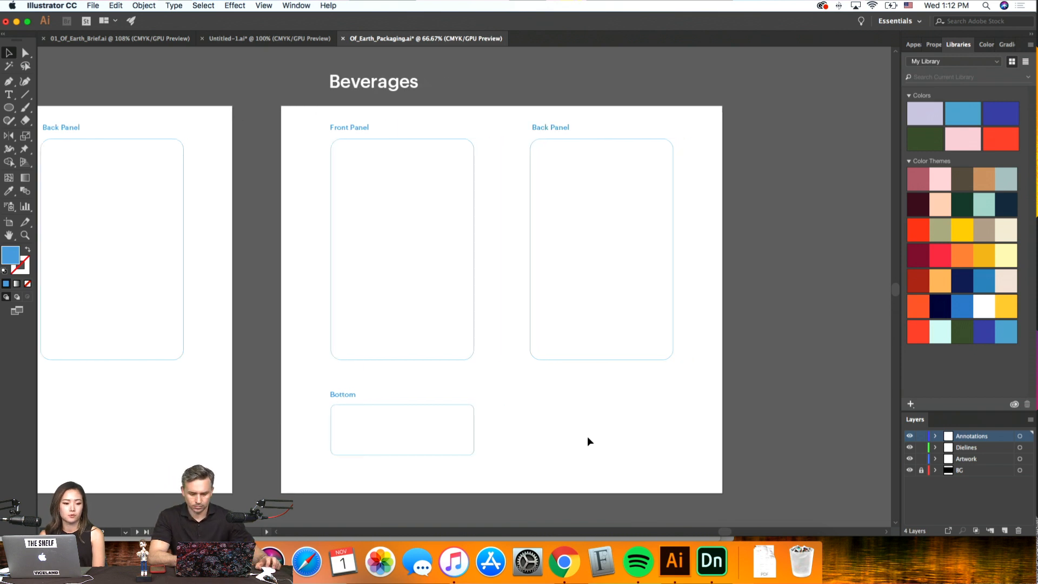
{"action": "scroll", "coordinate": [587, 437], "scroll_direction": "left", "scroll_amount": 1}
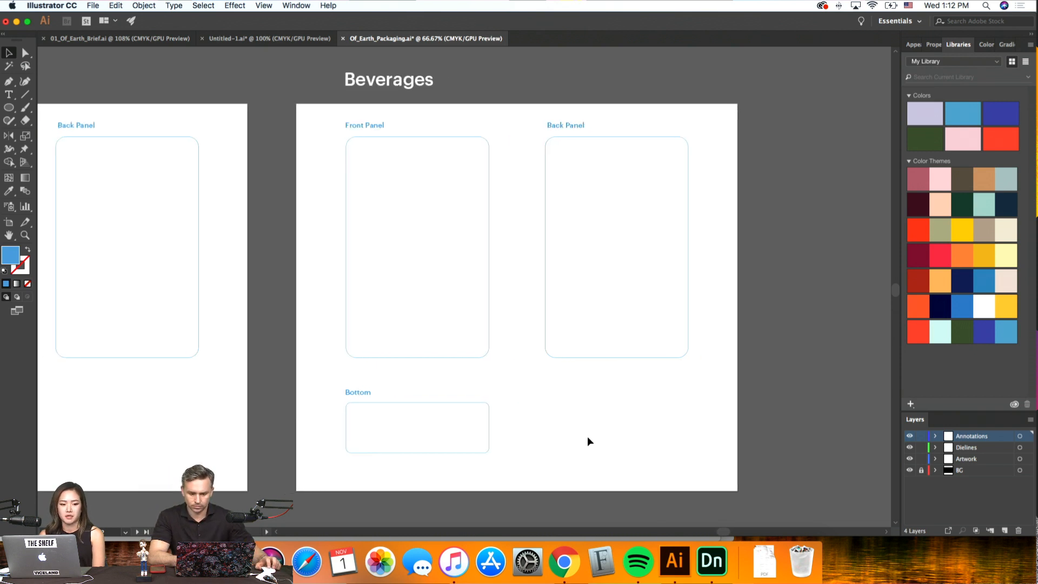
{"action": "scroll", "coordinate": [587, 437], "scroll_direction": "down", "scroll_amount": 1}
{"action": "scroll", "coordinate": [587, 437], "scroll_direction": "up", "scroll_amount": 1}
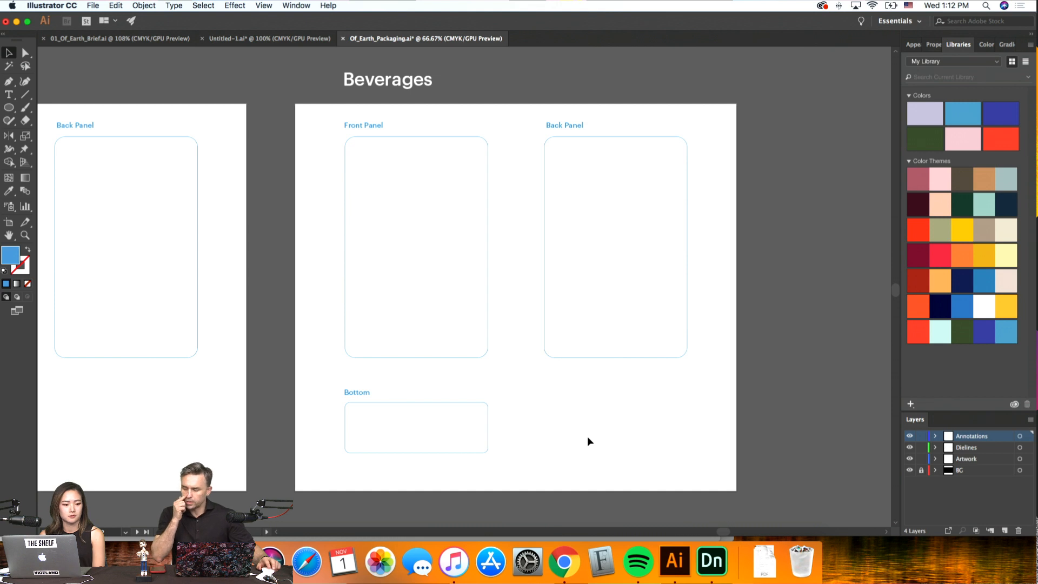
{"action": "scroll", "coordinate": [588, 437], "scroll_direction": "down", "scroll_amount": 1}
{"action": "scroll", "coordinate": [587, 437], "scroll_direction": "left", "scroll_amount": 1}
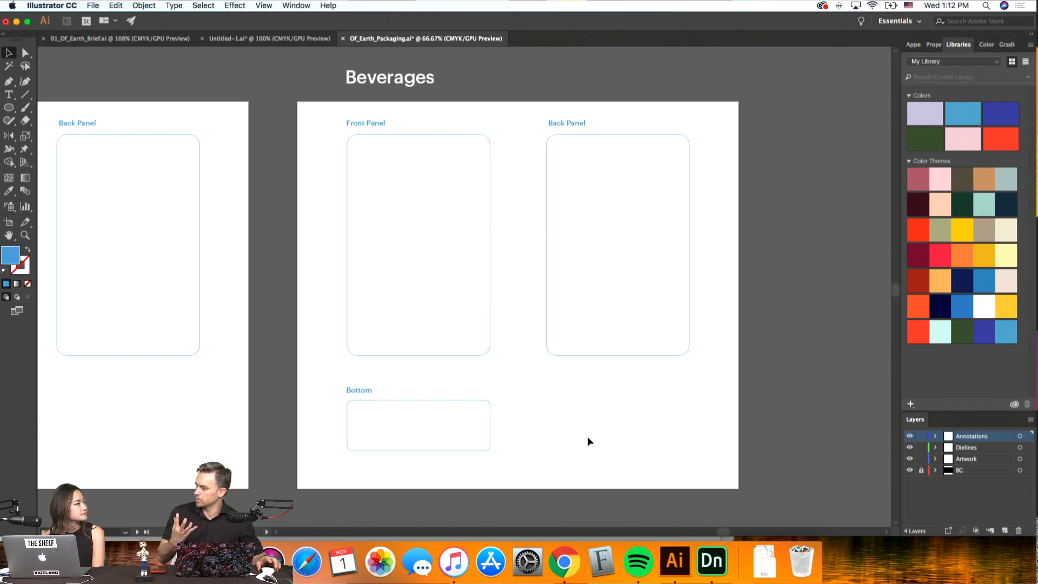
{"action": "scroll", "coordinate": [587, 441], "scroll_direction": "left", "scroll_amount": 10}
{"action": "scroll", "coordinate": [587, 441], "scroll_direction": "up", "scroll_amount": 1}
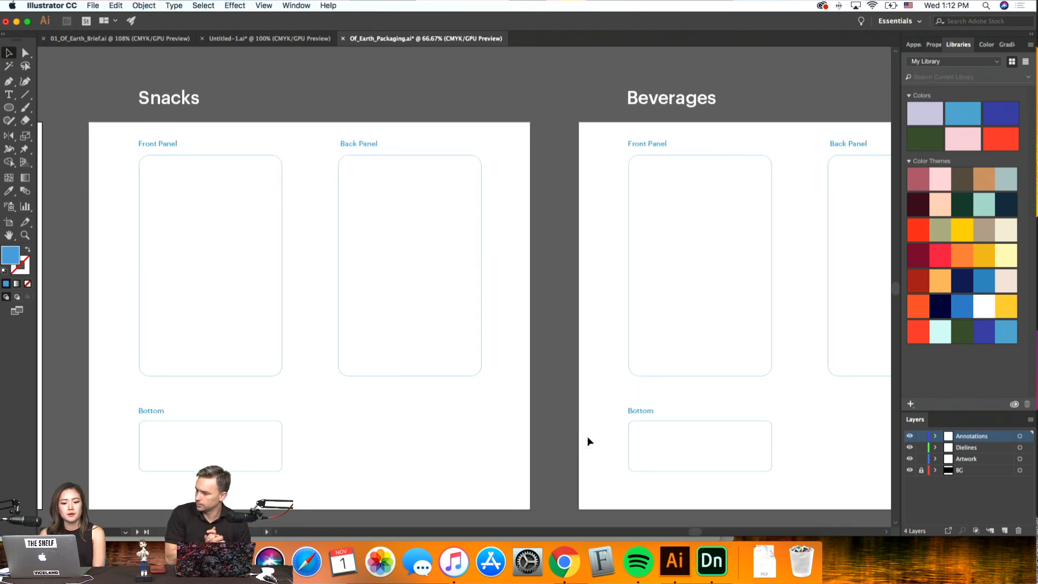
{"action": "scroll", "coordinate": [588, 441], "scroll_direction": "left", "scroll_amount": 4}
{"action": "scroll", "coordinate": [588, 441], "scroll_direction": "down", "scroll_amount": 1}
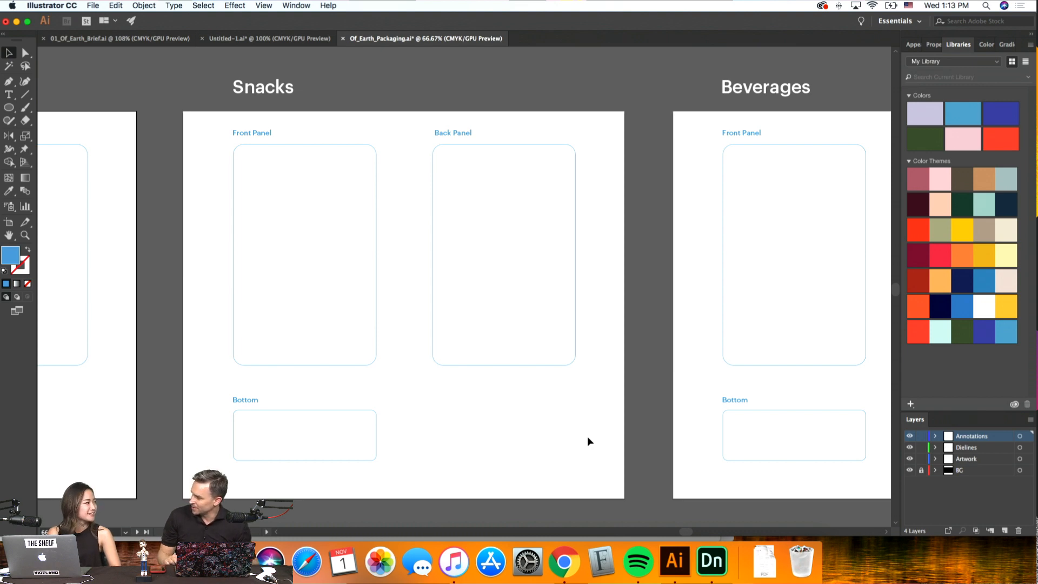
{"action": "scroll", "coordinate": [587, 436], "scroll_direction": "left", "scroll_amount": 5}
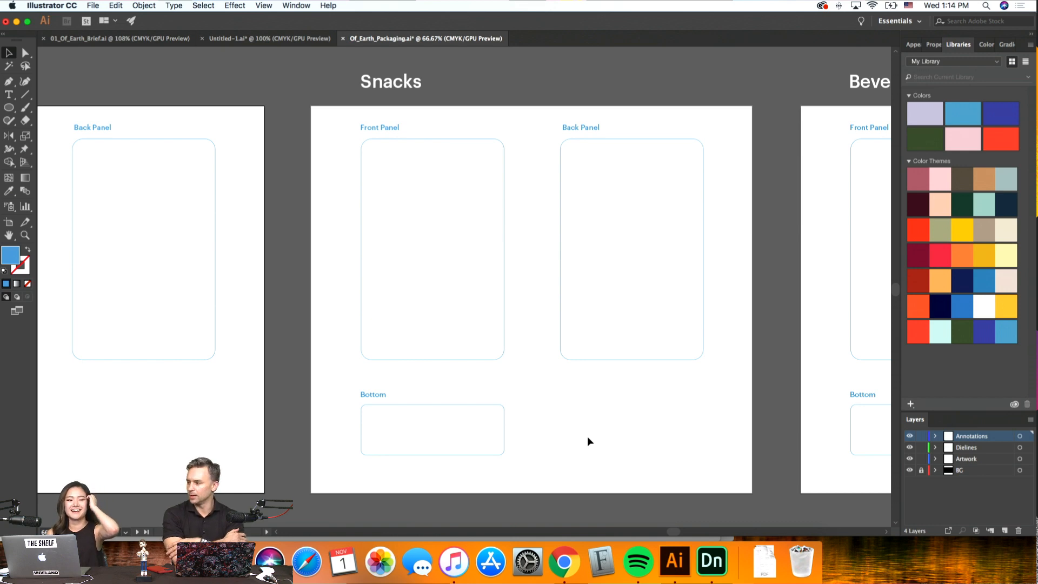
{"action": "scroll", "coordinate": [588, 438], "scroll_direction": "left", "scroll_amount": 5}
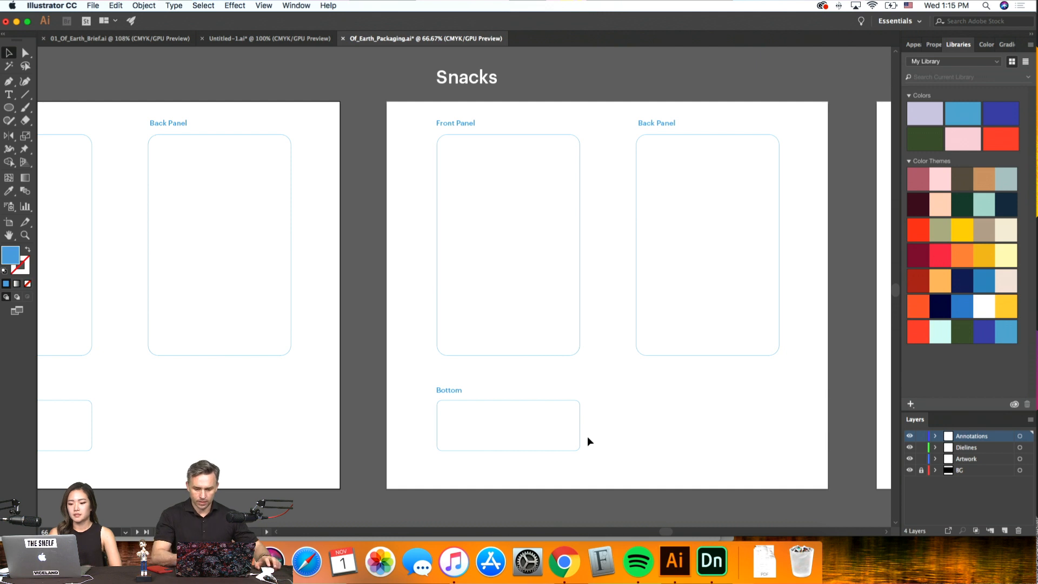
{"action": "scroll", "coordinate": [587, 437], "scroll_direction": "left", "scroll_amount": 5}
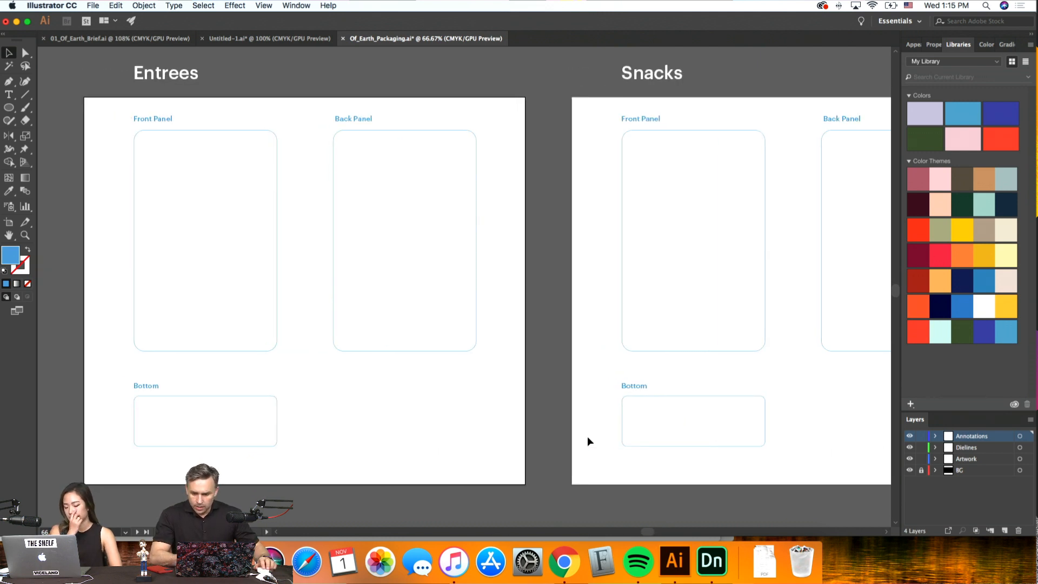
Switch to Adobe Dimension, view the Food Pouch model with the window enlarged to fill the screen, and minimize it to return to Illustrator
{"action": "left_click", "coordinate": [713, 561]}
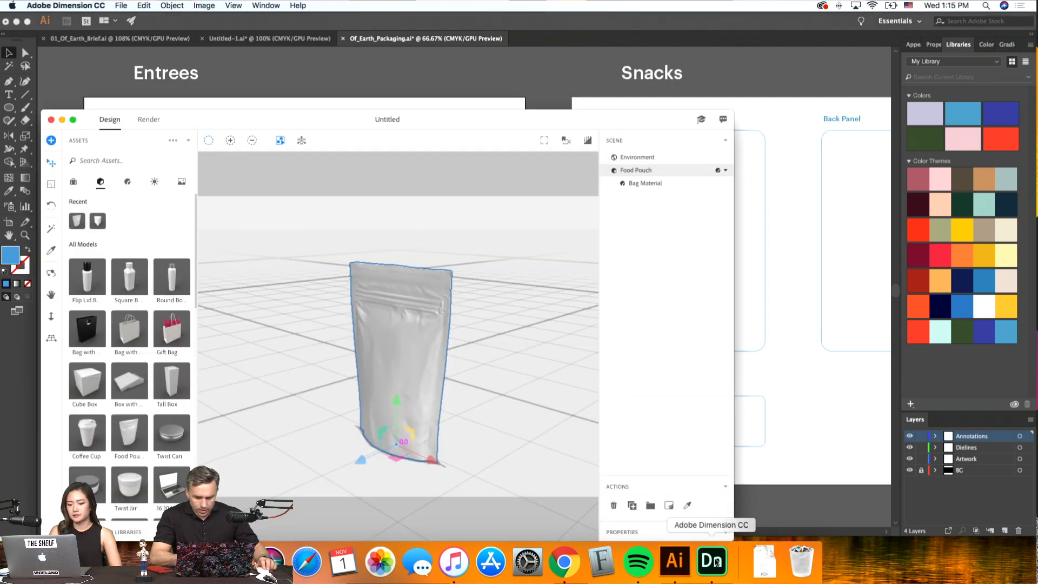
{"action": "left_click_drag", "start_coordinate": [474, 124], "coordinate": [427, 6]}
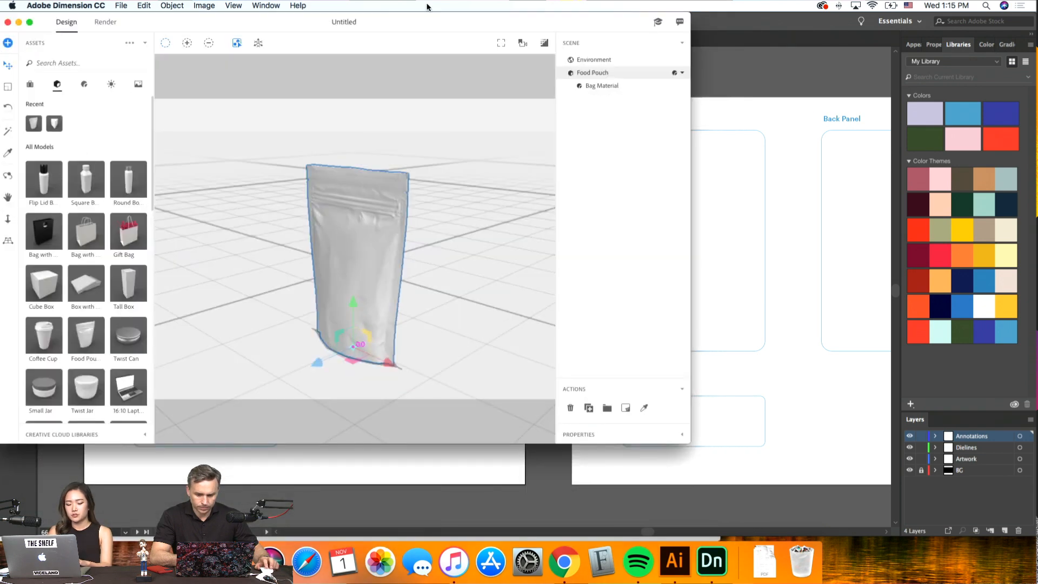
{"action": "left_click_drag", "start_coordinate": [689, 442], "coordinate": [1034, 538]}
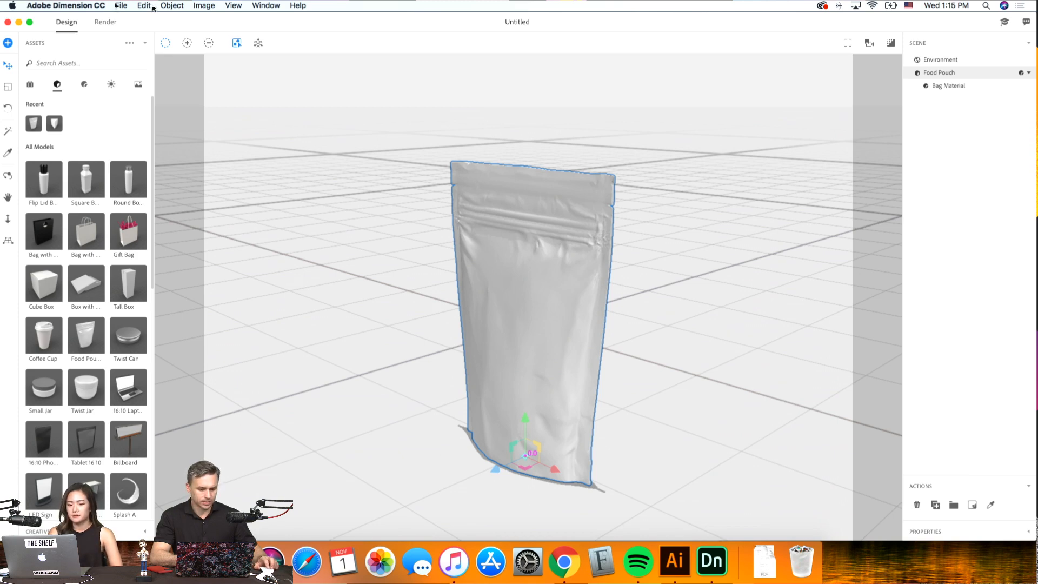
{"action": "left_click", "coordinate": [18, 23]}
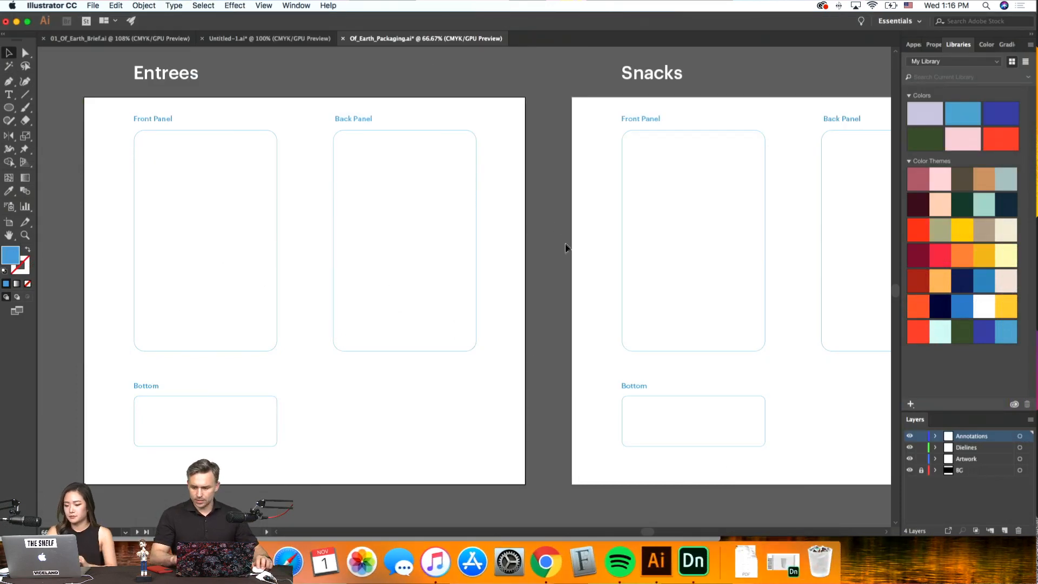
Compare the dieline panel layouts across the Entrees, Snacks and Beverages artboards
{"action": "scroll", "coordinate": [565, 244], "scroll_direction": "left", "scroll_amount": 5}
{"action": "scroll", "coordinate": [565, 244], "scroll_direction": "up", "scroll_amount": 1}
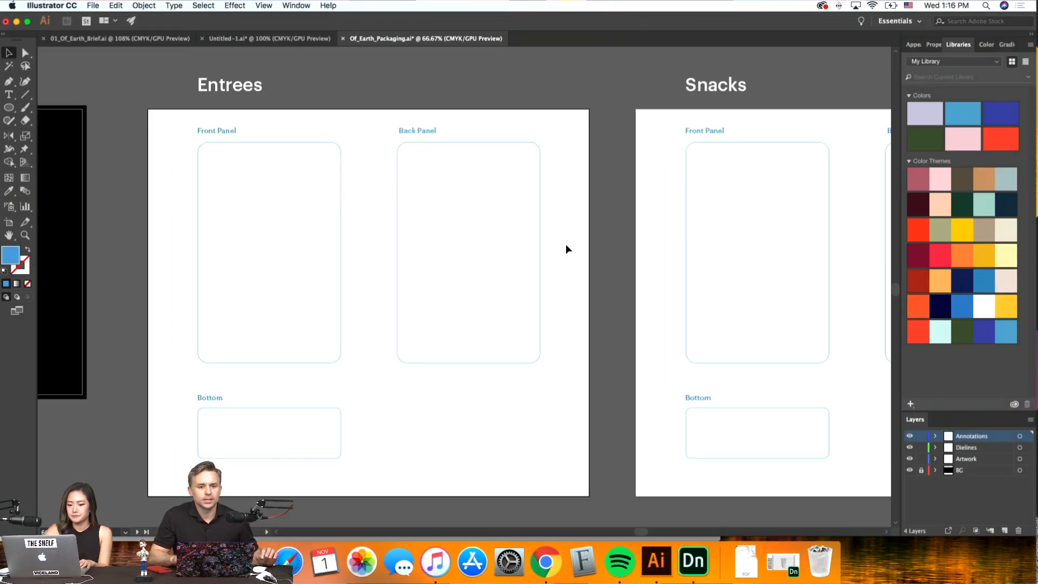
{"action": "scroll", "coordinate": [566, 245], "scroll_direction": "left", "scroll_amount": 10}
{"action": "scroll", "coordinate": [565, 245], "scroll_direction": "down", "scroll_amount": 2}
{"action": "scroll", "coordinate": [565, 244], "scroll_direction": "right", "scroll_amount": 5}
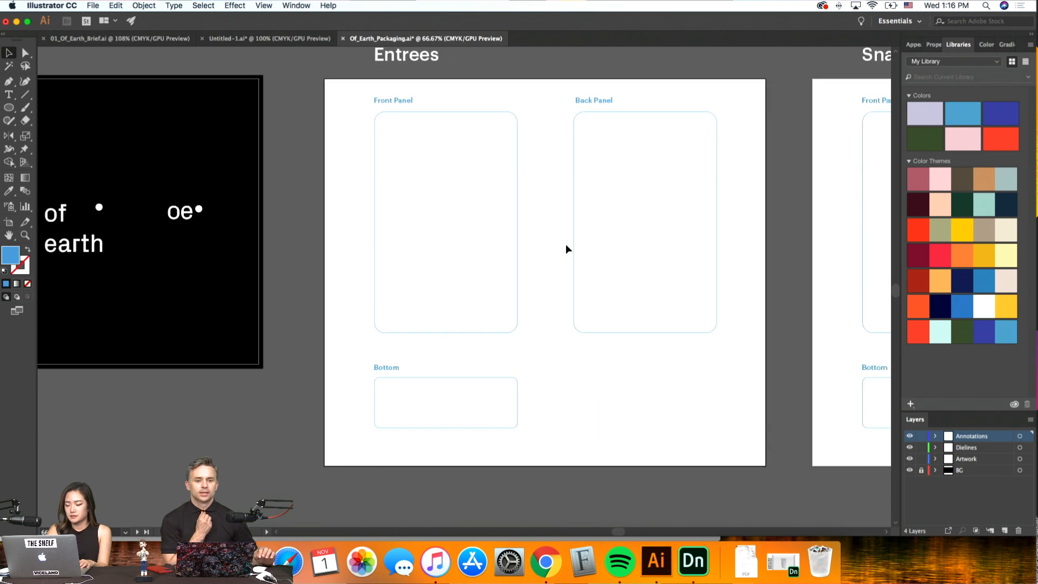
{"action": "scroll", "coordinate": [565, 244], "scroll_direction": "right", "scroll_amount": 2}
{"action": "scroll", "coordinate": [784, 440], "scroll_direction": "right", "scroll_amount": 10}
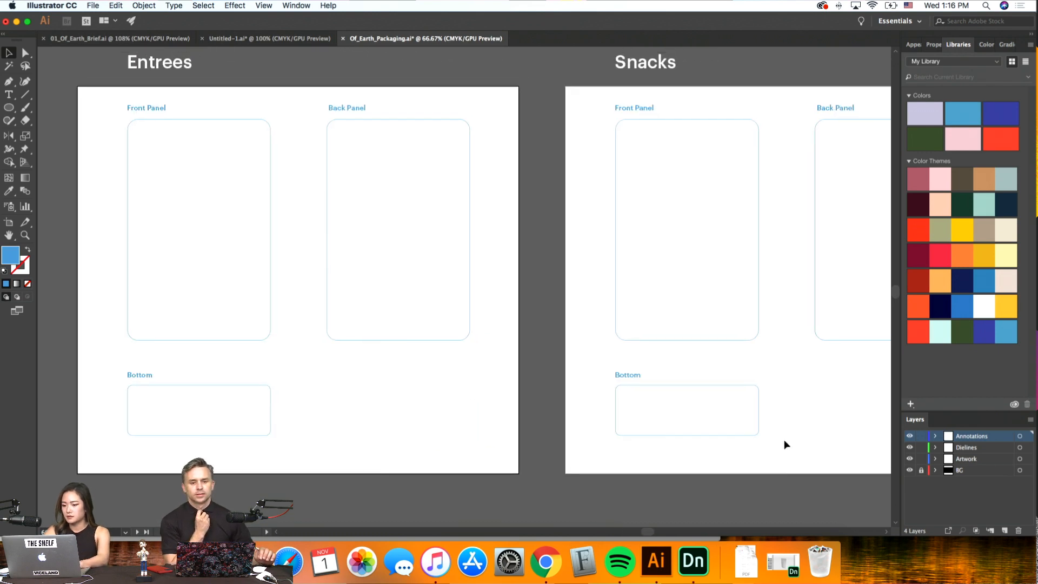
{"action": "scroll", "coordinate": [784, 439], "scroll_direction": "right", "scroll_amount": 2}
{"action": "scroll", "coordinate": [777, 455], "scroll_direction": "up", "scroll_amount": 2}
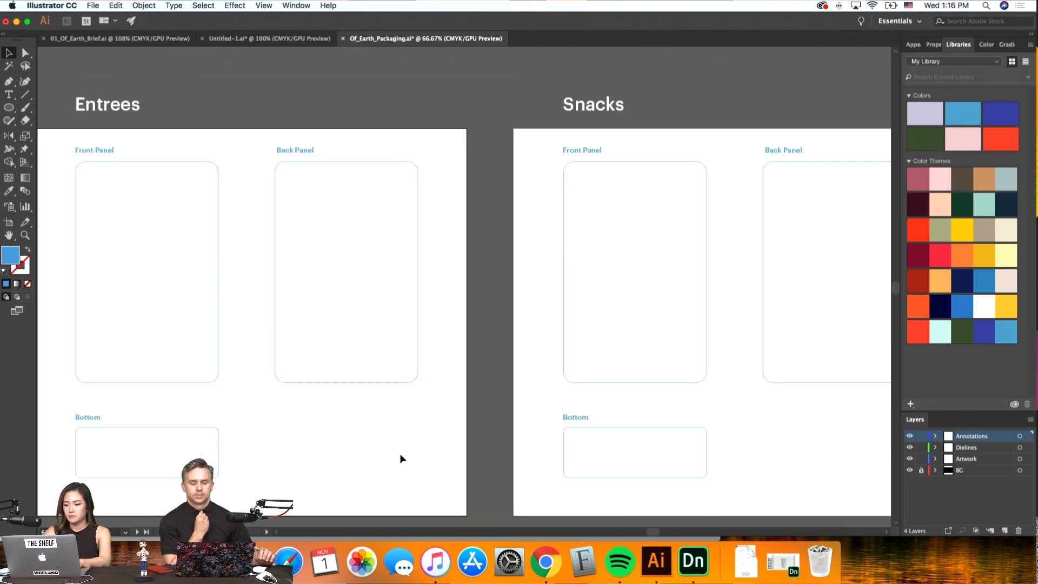
{"action": "scroll", "coordinate": [400, 458], "scroll_direction": "right", "scroll_amount": 2}
{"action": "key", "text": "super+minus"}
{"action": "scroll", "coordinate": [345, 414], "scroll_direction": "right", "scroll_amount": 3}
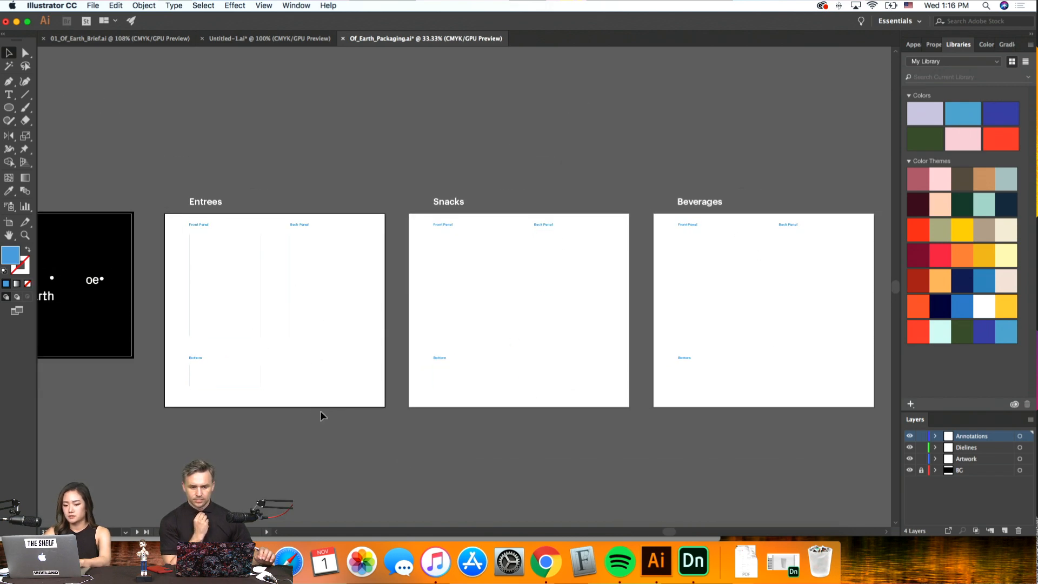
{"action": "key", "text": "super+plus"}
{"action": "key", "text": "super+plus"}
{"action": "scroll", "coordinate": [378, 410], "scroll_direction": "right", "scroll_amount": 2}
{"action": "scroll", "coordinate": [378, 411], "scroll_direction": "down", "scroll_amount": 1}
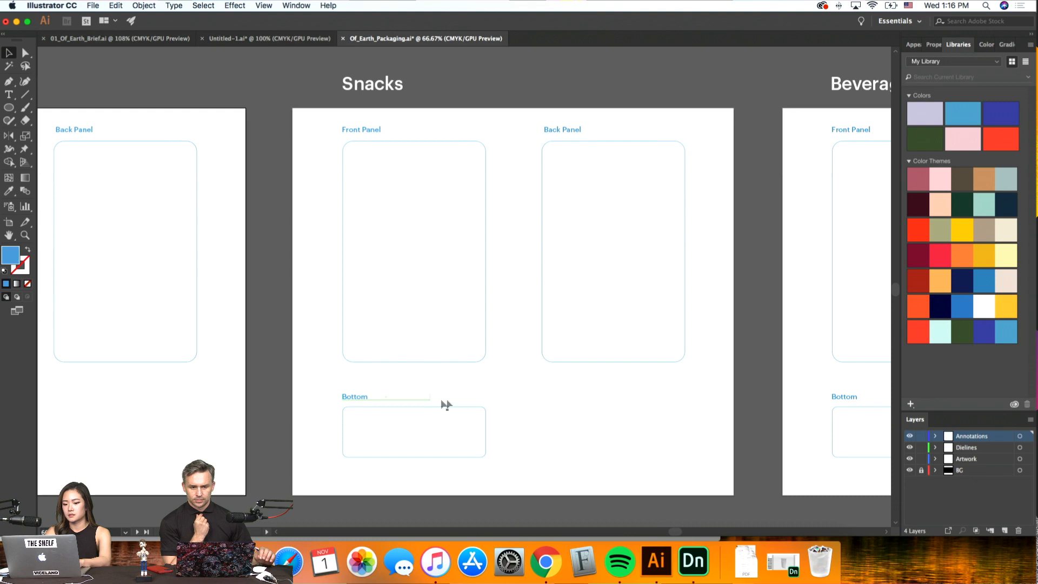
Select the Front Panel dieline on the Snacks artboard and view it at 100%
{"action": "left_click", "coordinate": [452, 366]}
{"action": "scroll", "coordinate": [638, 440], "scroll_direction": "right", "scroll_amount": 2}
{"action": "scroll", "coordinate": [638, 440], "scroll_direction": "up", "scroll_amount": 1}
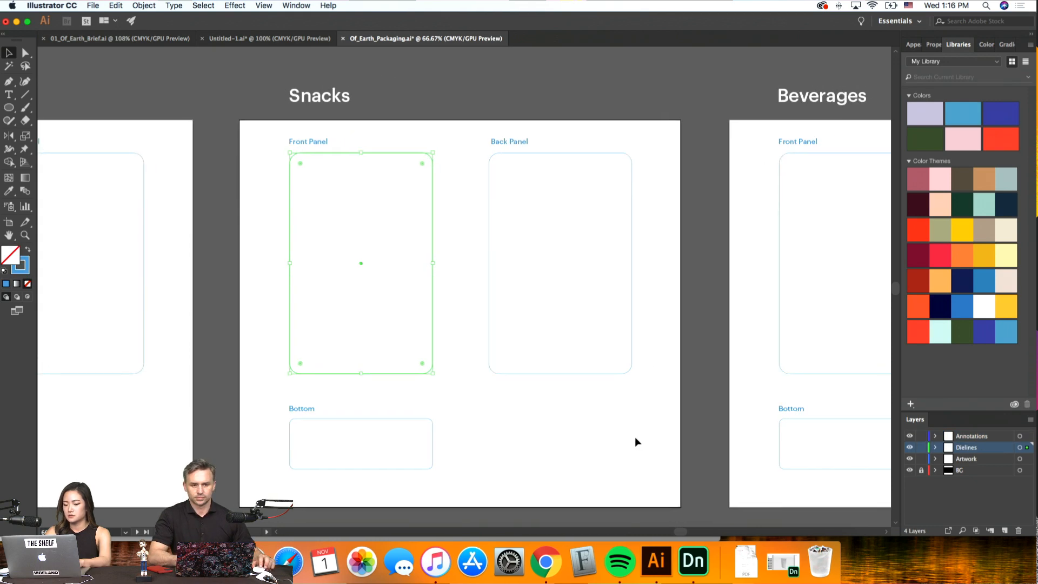
{"action": "scroll", "coordinate": [634, 437], "scroll_direction": "left", "scroll_amount": 5}
{"action": "scroll", "coordinate": [635, 437], "scroll_direction": "right", "scroll_amount": 3}
{"action": "scroll", "coordinate": [634, 437], "scroll_direction": "down", "scroll_amount": 1}
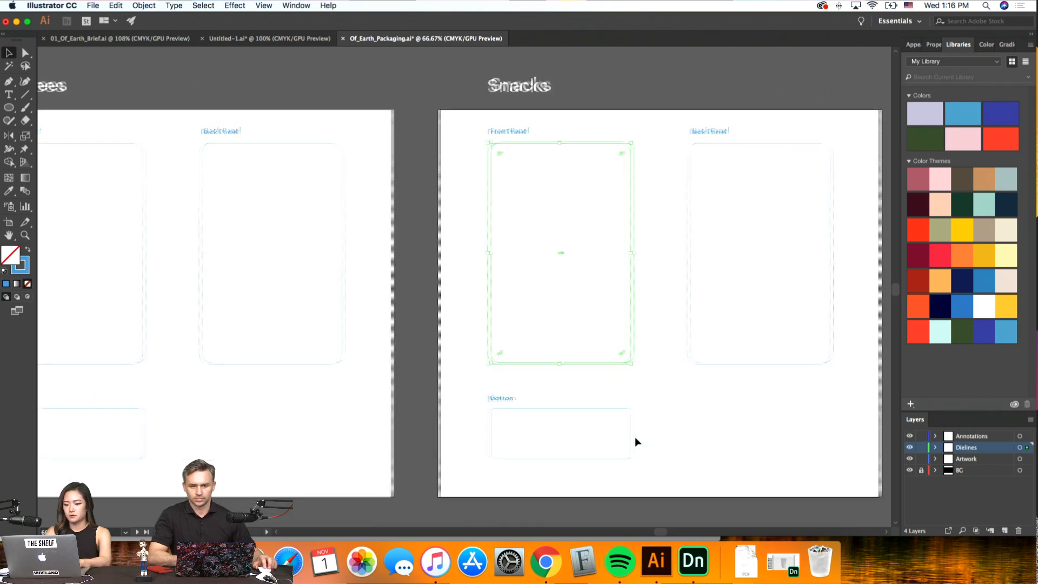
{"action": "scroll", "coordinate": [634, 437], "scroll_direction": "right", "scroll_amount": 2}
{"action": "scroll", "coordinate": [635, 437], "scroll_direction": "left", "scroll_amount": 5}
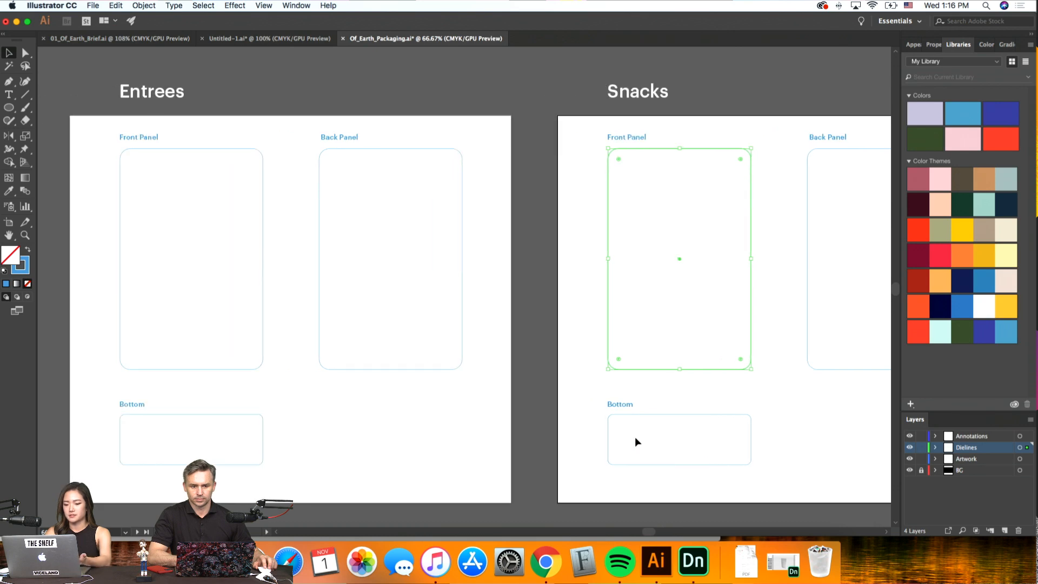
{"action": "scroll", "coordinate": [634, 440], "scroll_direction": "right", "scroll_amount": 3}
{"action": "scroll", "coordinate": [737, 472], "scroll_direction": "up", "scroll_amount": 2}
{"action": "scroll", "coordinate": [711, 489], "scroll_direction": "right", "scroll_amount": 3}
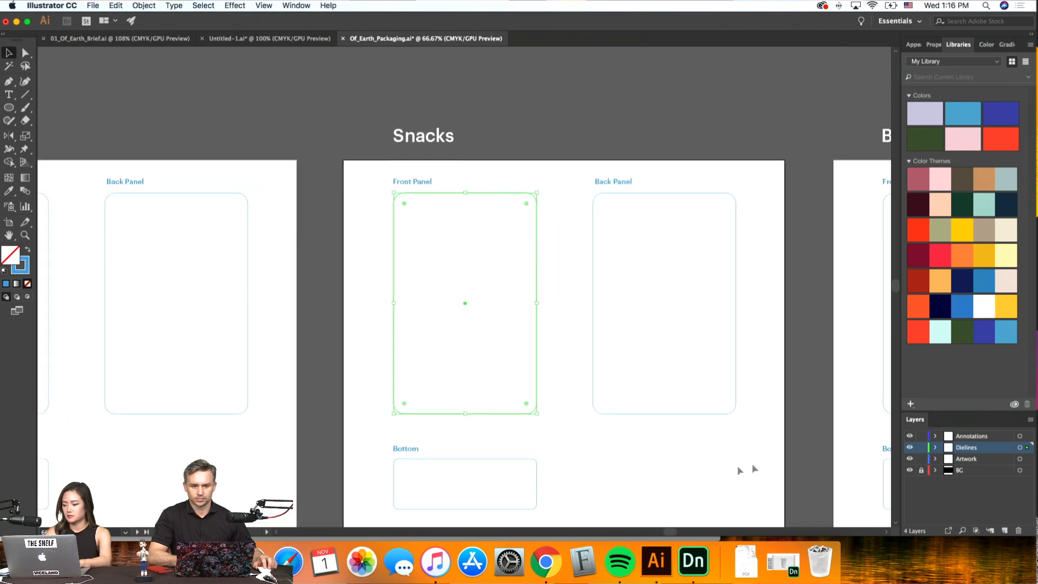
{"action": "key", "text": "super+1"}
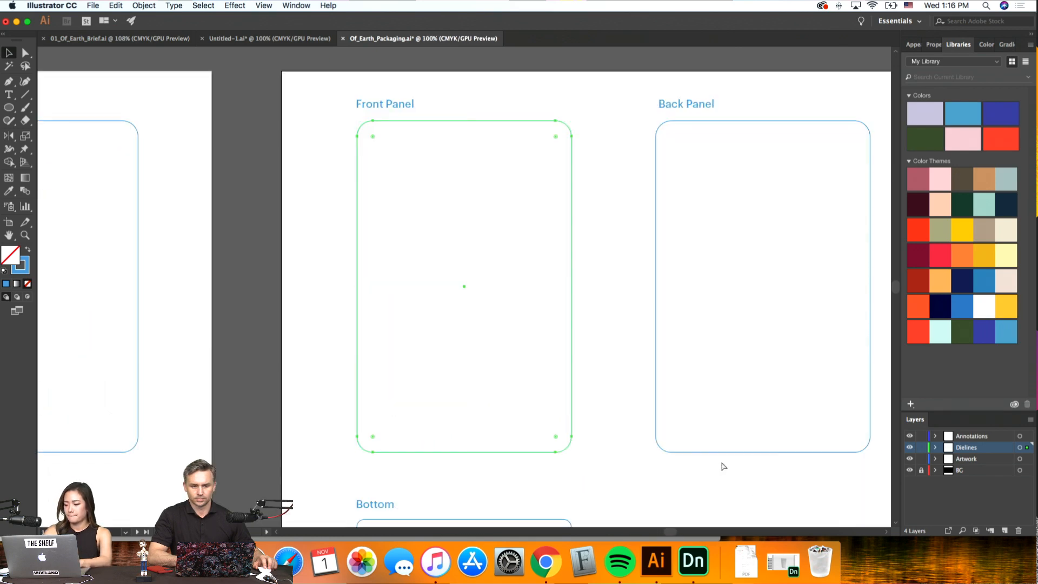
Lock the Annotations and Artwork layers, leaving the Dielines layer editable
{"action": "left_click", "coordinate": [921, 436]}
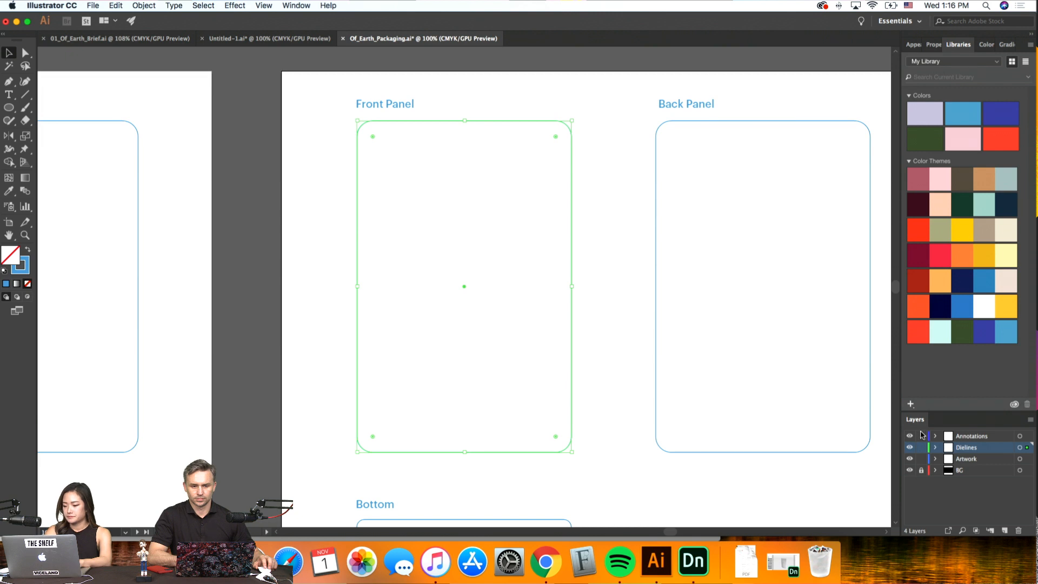
{"action": "left_click", "coordinate": [921, 459]}
{"action": "left_click_drag", "start_coordinate": [604, 465], "coordinate": [545, 415]}
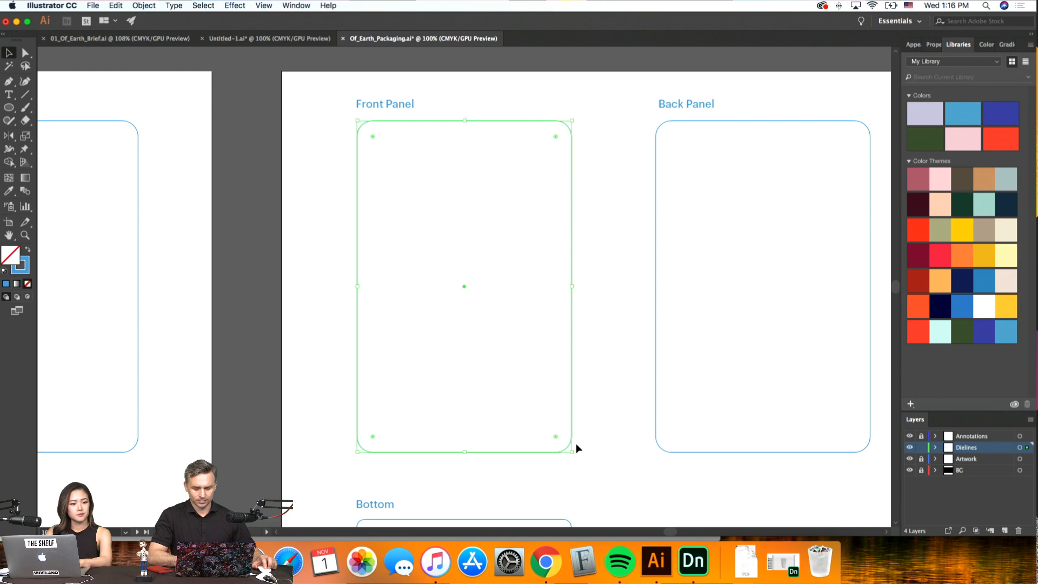
{"action": "scroll", "coordinate": [619, 444], "scroll_direction": "right", "scroll_amount": 3}
{"action": "scroll", "coordinate": [618, 444], "scroll_direction": "down", "scroll_amount": 1}
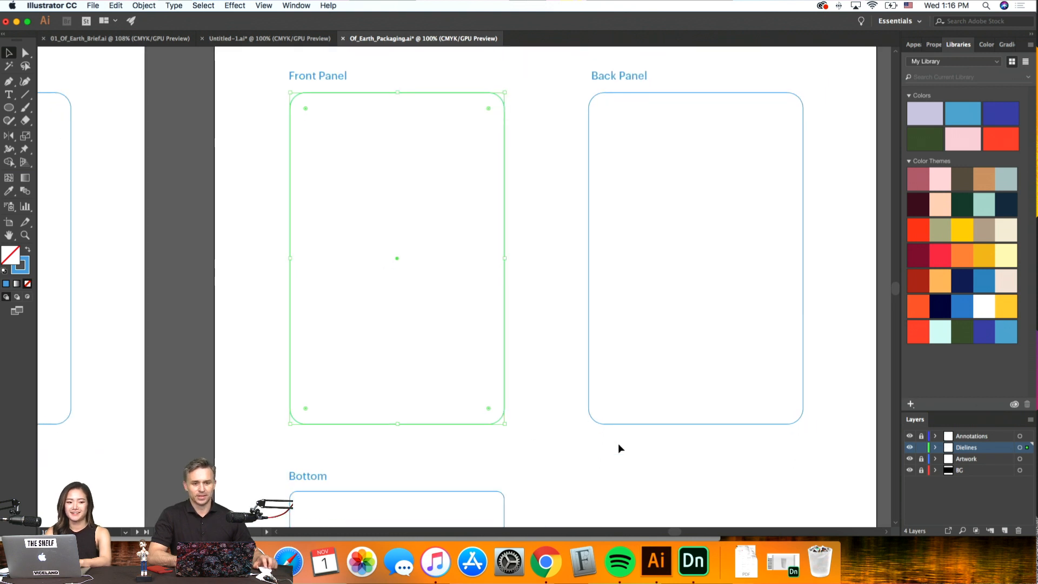
{"action": "scroll", "coordinate": [617, 444], "scroll_direction": "up", "scroll_amount": 1}
{"action": "scroll", "coordinate": [617, 444], "scroll_direction": "left", "scroll_amount": 1}
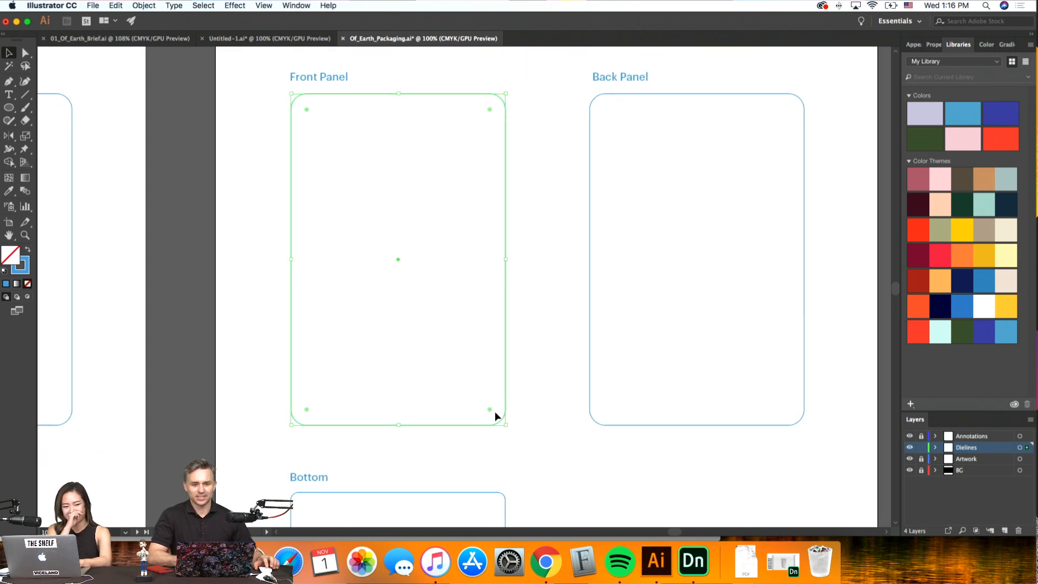
{"action": "scroll", "coordinate": [486, 368], "scroll_direction": "up", "scroll_amount": 1}
{"action": "scroll", "coordinate": [486, 368], "scroll_direction": "right", "scroll_amount": 1}
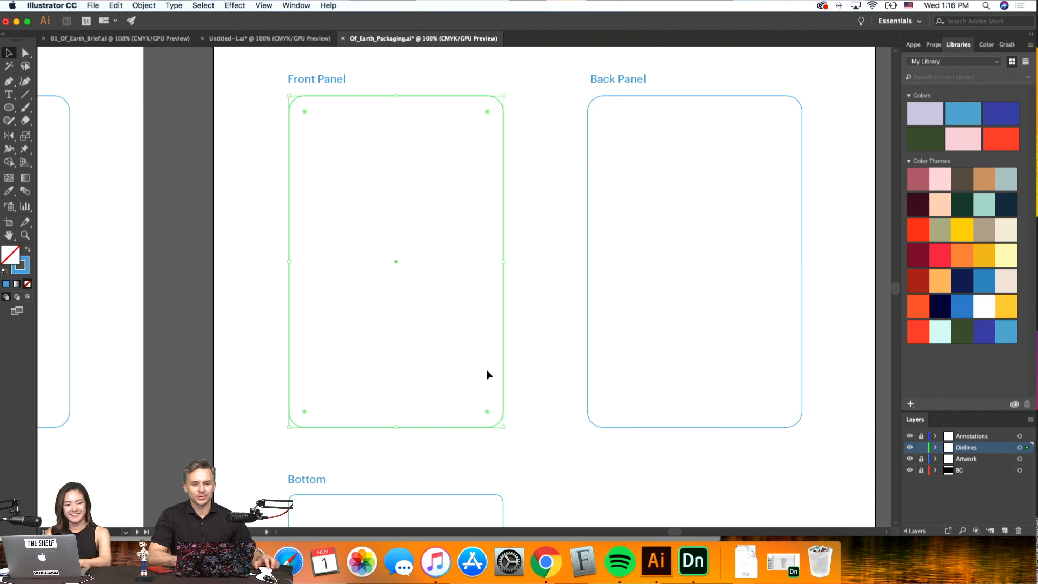
{"action": "scroll", "coordinate": [486, 368], "scroll_direction": "up", "scroll_amount": 2}
{"action": "scroll", "coordinate": [486, 368], "scroll_direction": "right", "scroll_amount": 1}
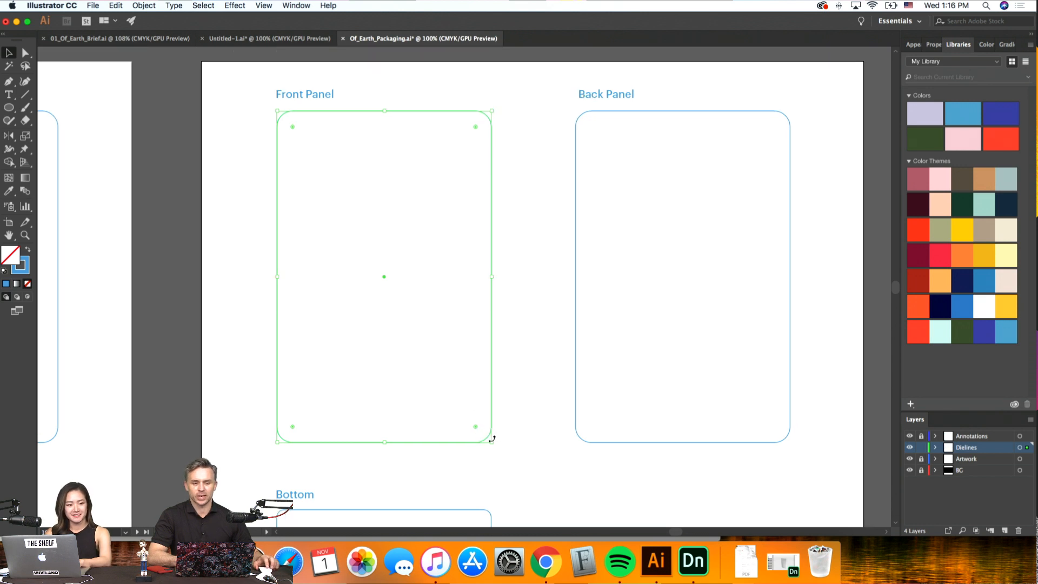
{"action": "left_click", "coordinate": [490, 439]}
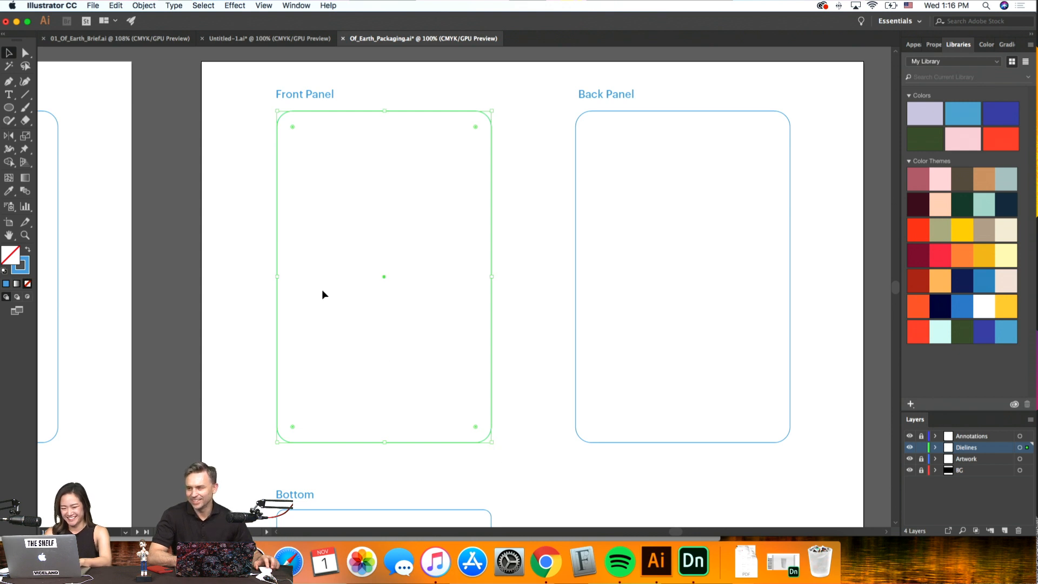
{"action": "left_click", "coordinate": [203, 158]}
{"action": "left_click", "coordinate": [489, 440]}
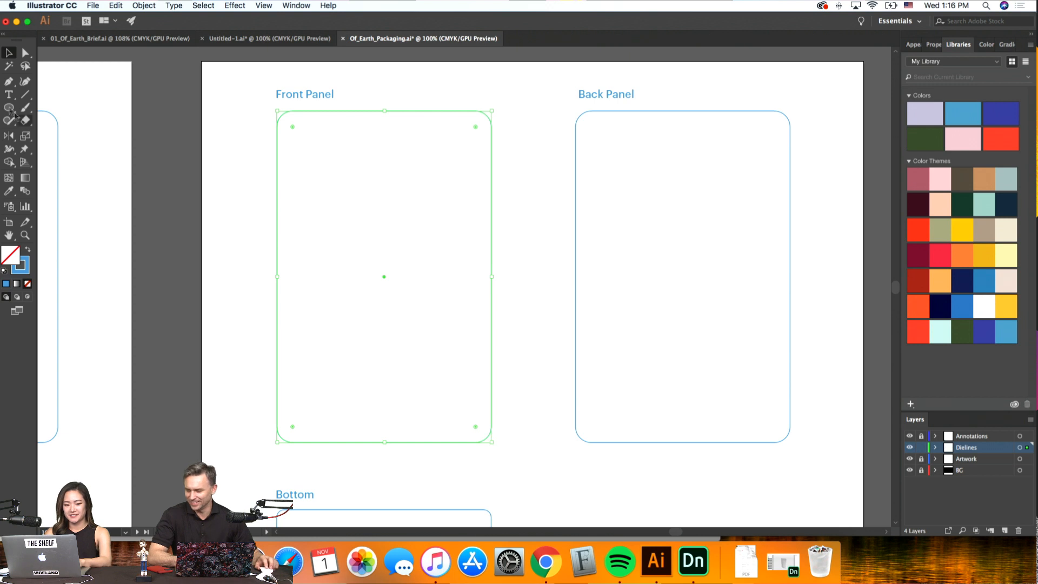
{"action": "double_click", "coordinate": [25, 136]}
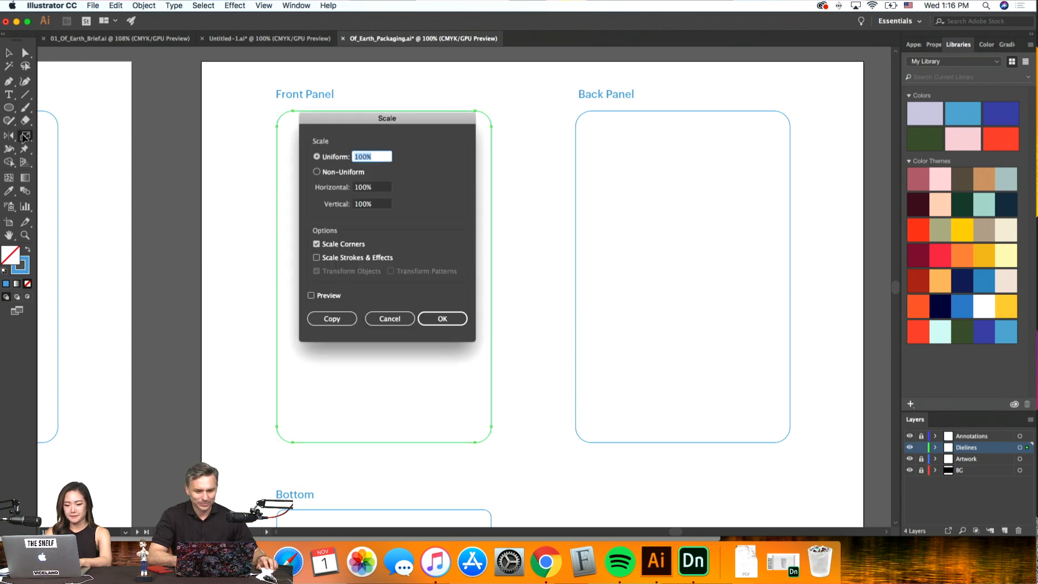
{"action": "left_click", "coordinate": [387, 318]}
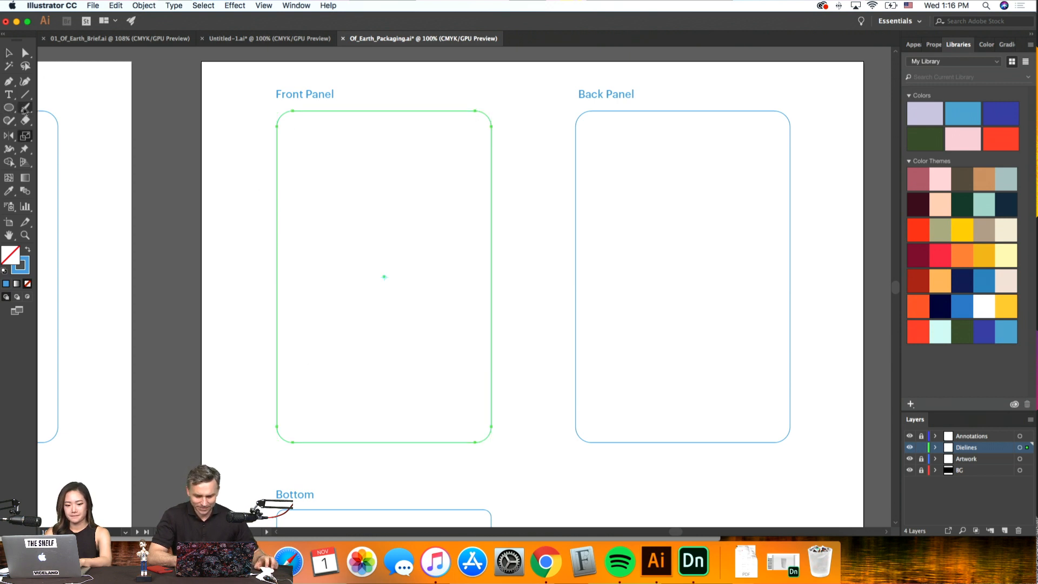
{"action": "left_click", "coordinate": [9, 52]}
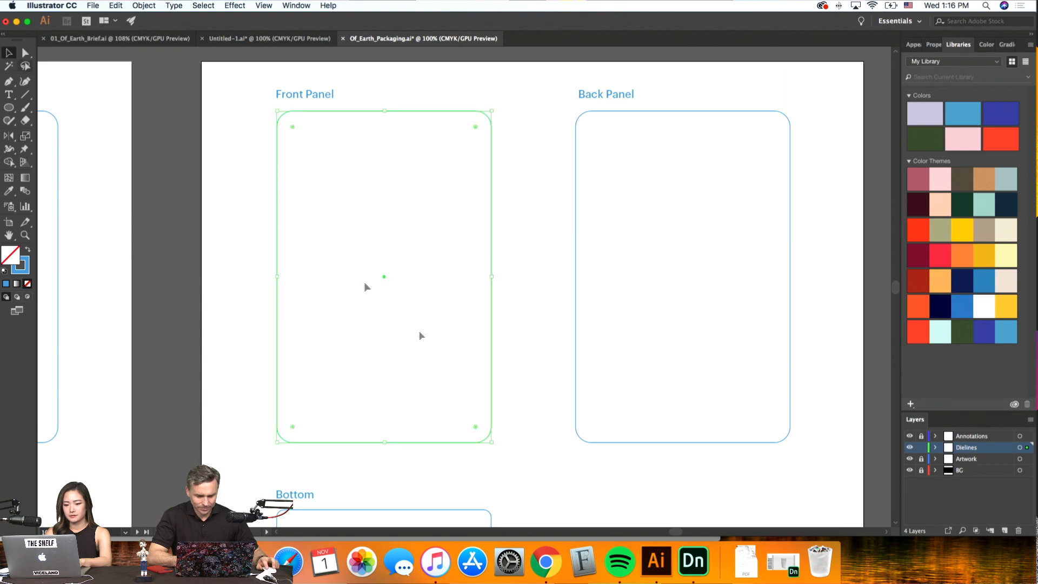
Scale the Snacks Front Panel dieline down proportionally to about two-thirds of its size, and stretch it slightly wider on its right side
{"action": "left_click_drag", "start_coordinate": [494, 445], "coordinate": [419, 368]}
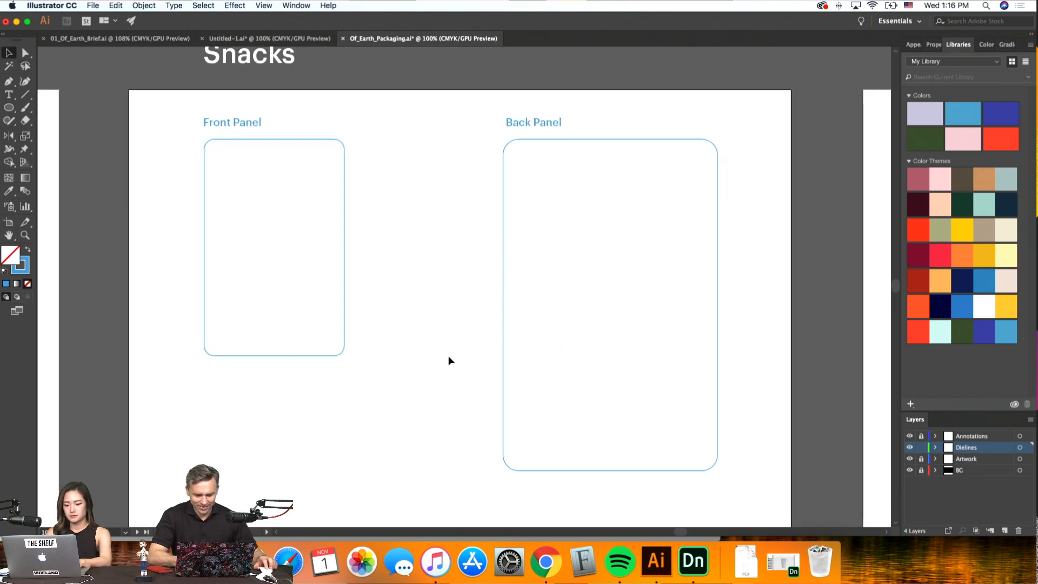
{"action": "left_click", "coordinate": [344, 271]}
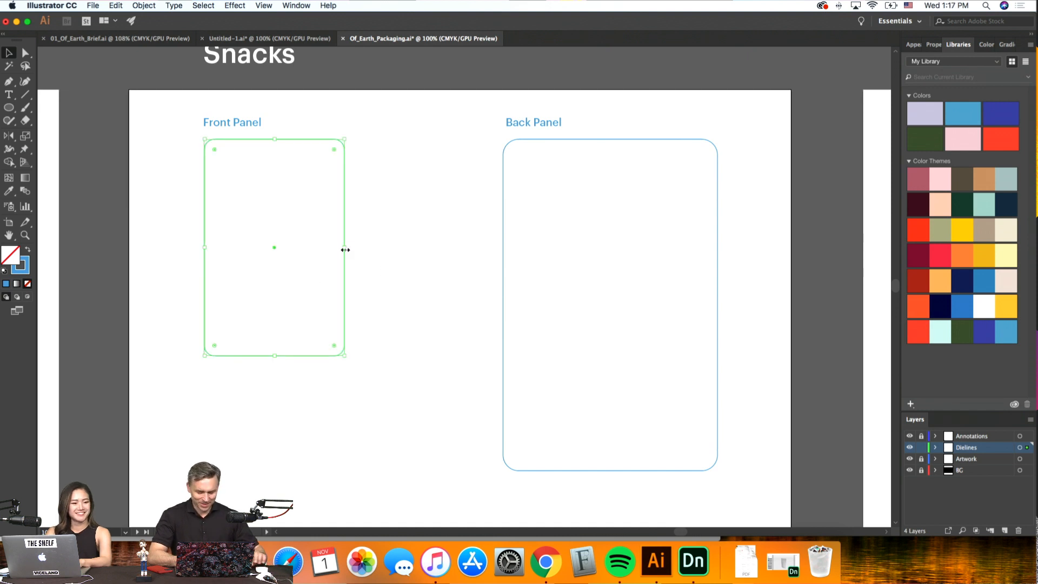
{"action": "scroll", "coordinate": [345, 250], "scroll_direction": "up", "scroll_amount": 5}
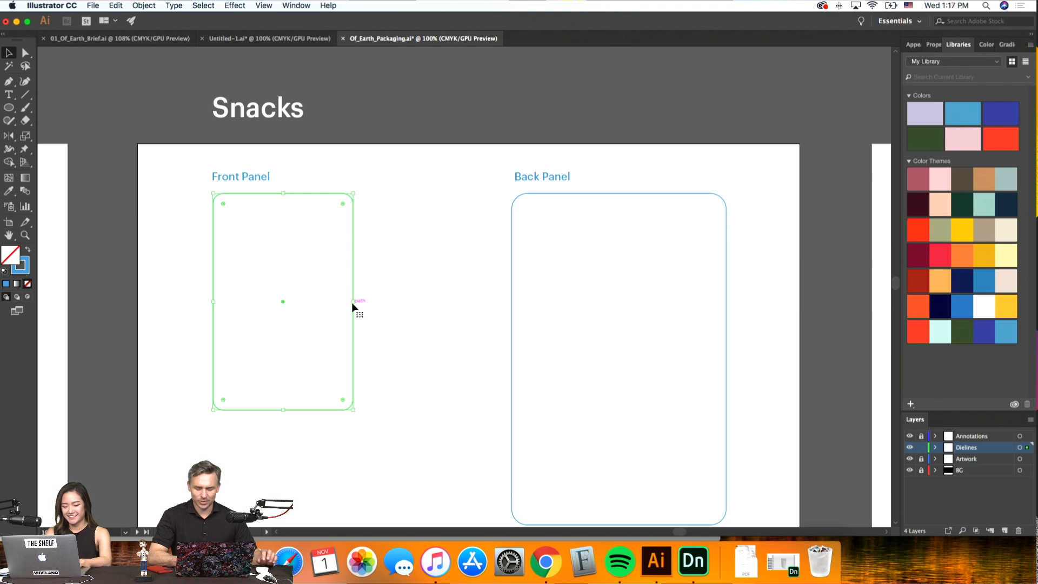
{"action": "left_click_drag", "start_coordinate": [355, 302], "coordinate": [379, 301]}
{"action": "left_click", "coordinate": [416, 313]}
{"action": "double_click", "coordinate": [25, 136]}
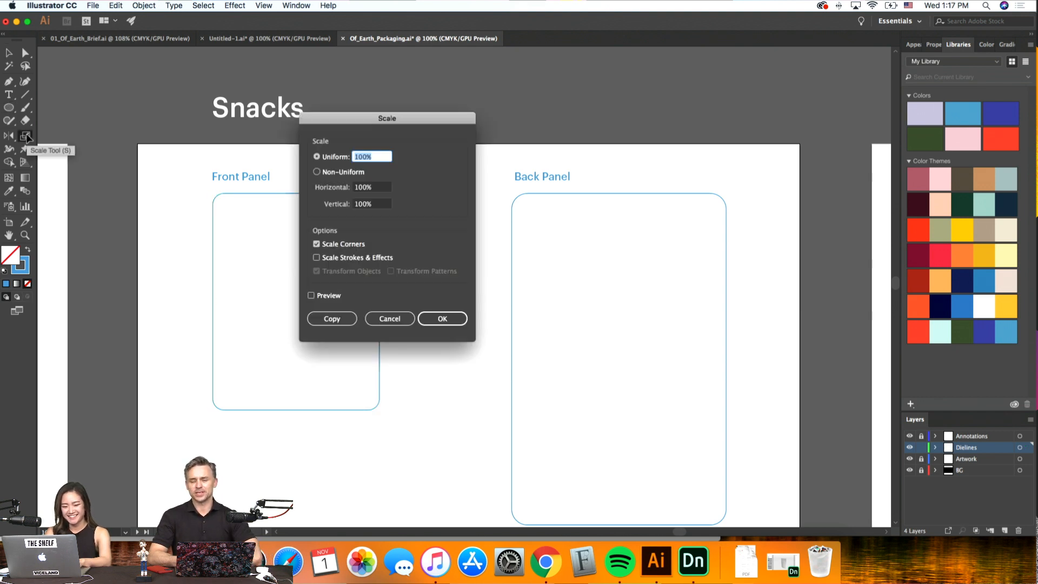
{"action": "left_click", "coordinate": [377, 188]}
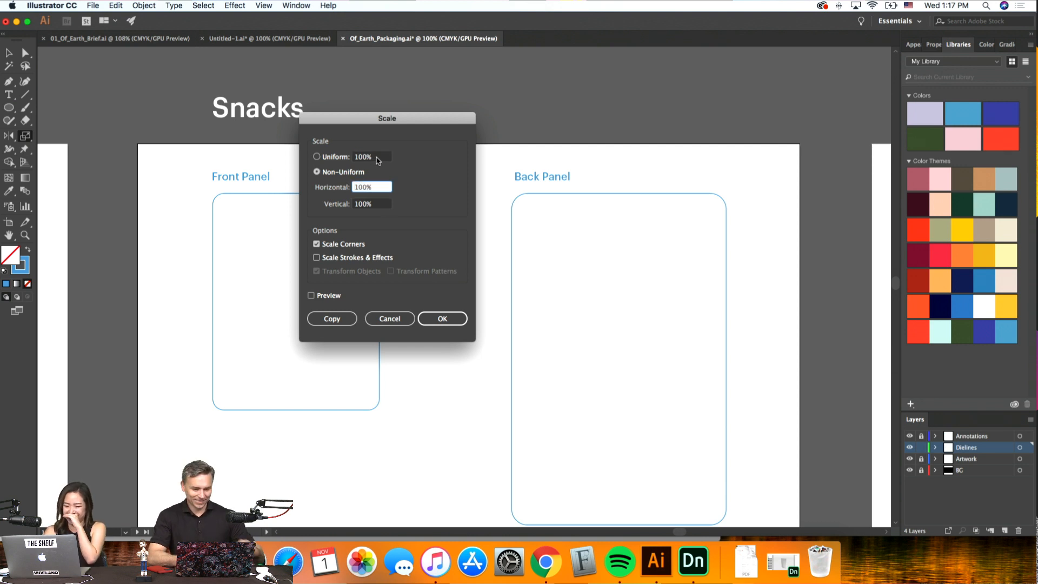
{"action": "left_click", "coordinate": [329, 157]}
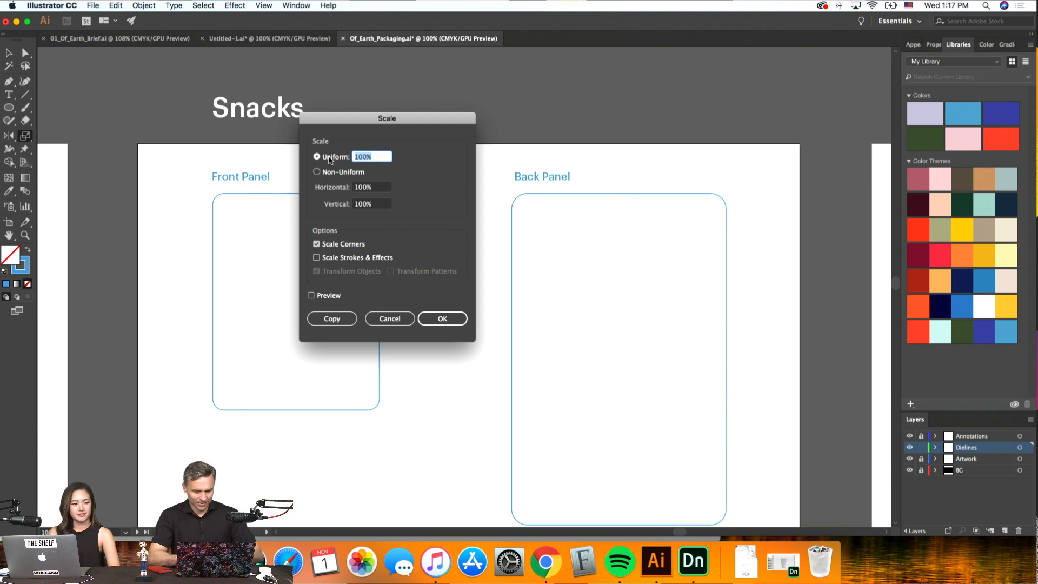
{"action": "left_click", "coordinate": [381, 189]}
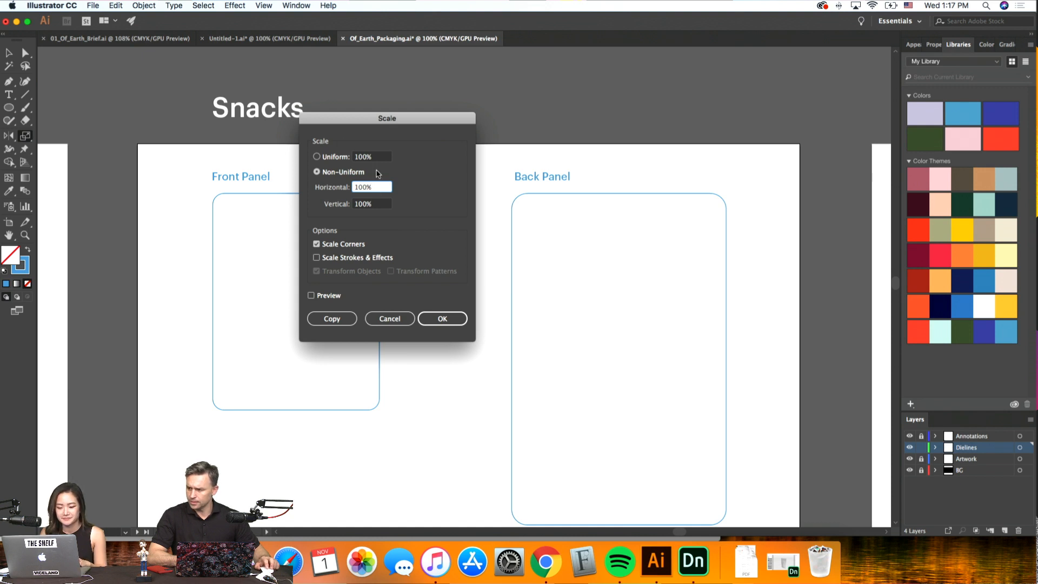
{"action": "left_click", "coordinate": [336, 158]}
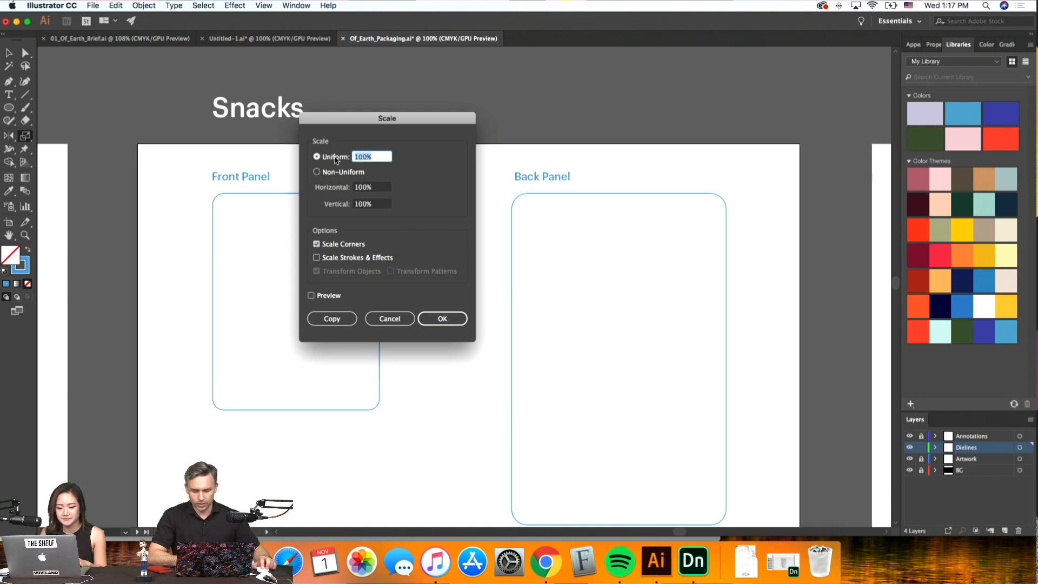
{"action": "left_click", "coordinate": [396, 320]}
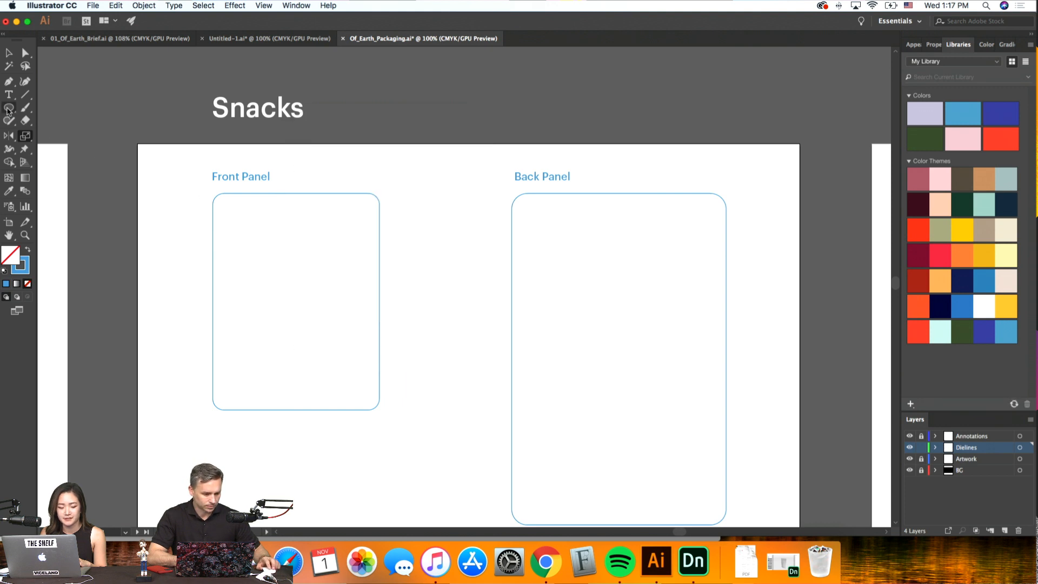
Create a rectangle 5 in wide and about 3.5 in high on the Snacks artboard, starting between the front and back panels
{"action": "left_click_drag", "start_coordinate": [7, 109], "coordinate": [51, 109]}
{"action": "left_click", "coordinate": [403, 194]}
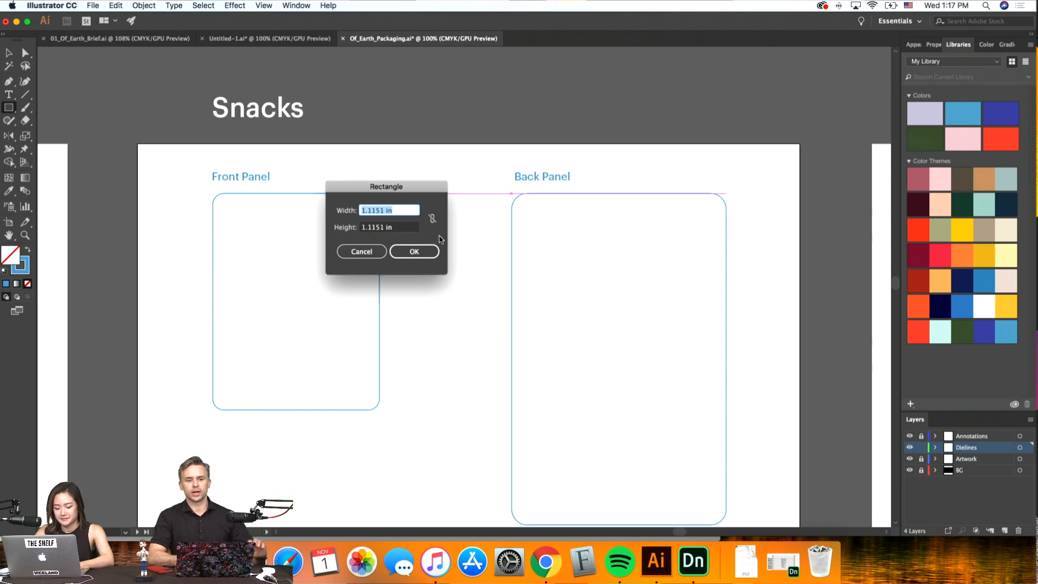
{"action": "type", "text": "5"}
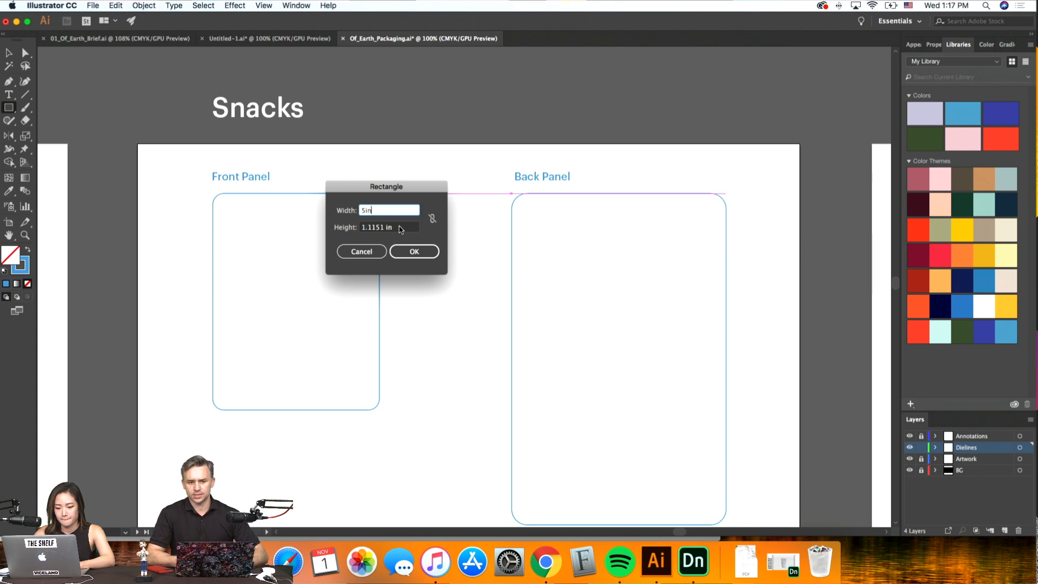
{"action": "key", "text": "Tab"}
{"action": "type", "text": "3."}
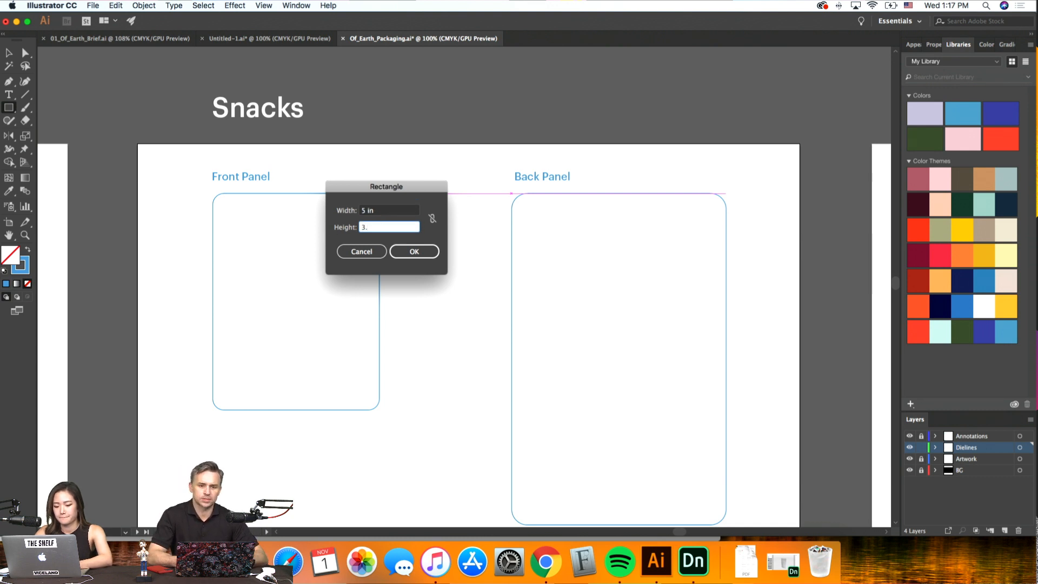
{"action": "key", "text": "Return"}
{"action": "key", "text": "v"}
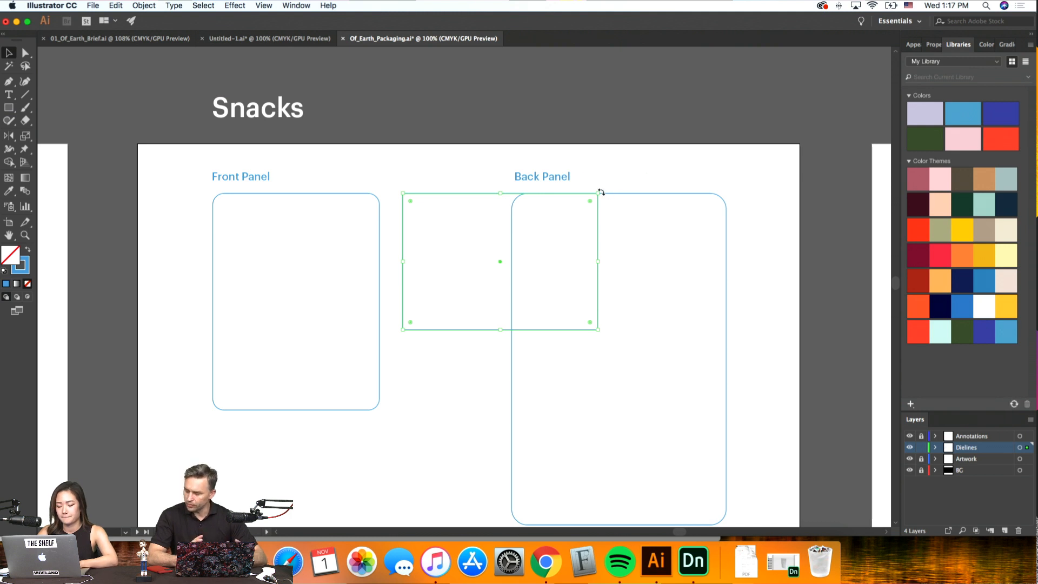
Rotate the new rectangle on the Snacks artboard 90 degrees to portrait and round its corners like the other dielines
{"action": "left_click_drag", "start_coordinate": [601, 191], "coordinate": [395, 242], "text": "shift"}
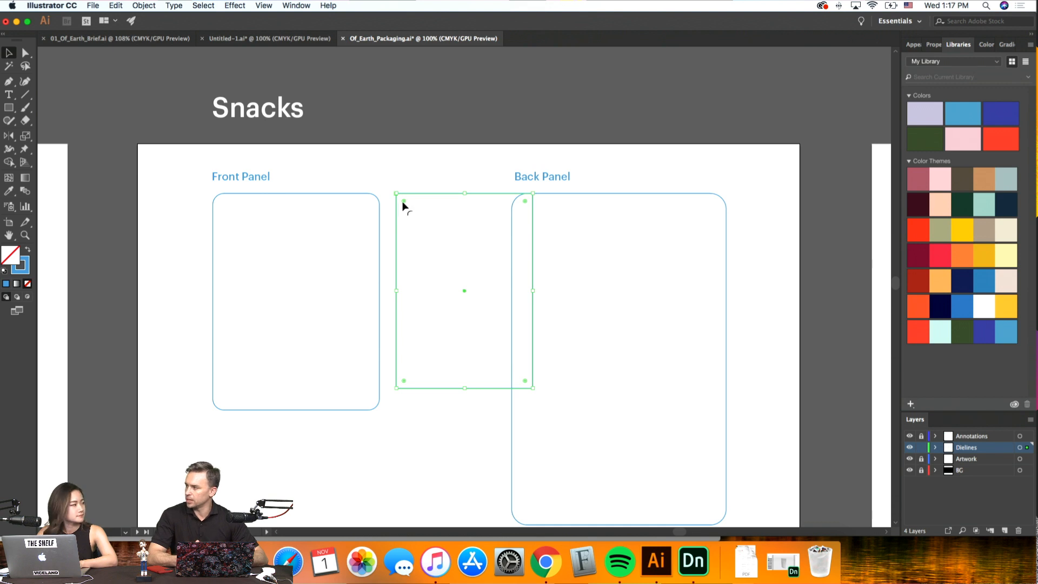
{"action": "left_click_drag", "start_coordinate": [403, 204], "coordinate": [410, 214]}
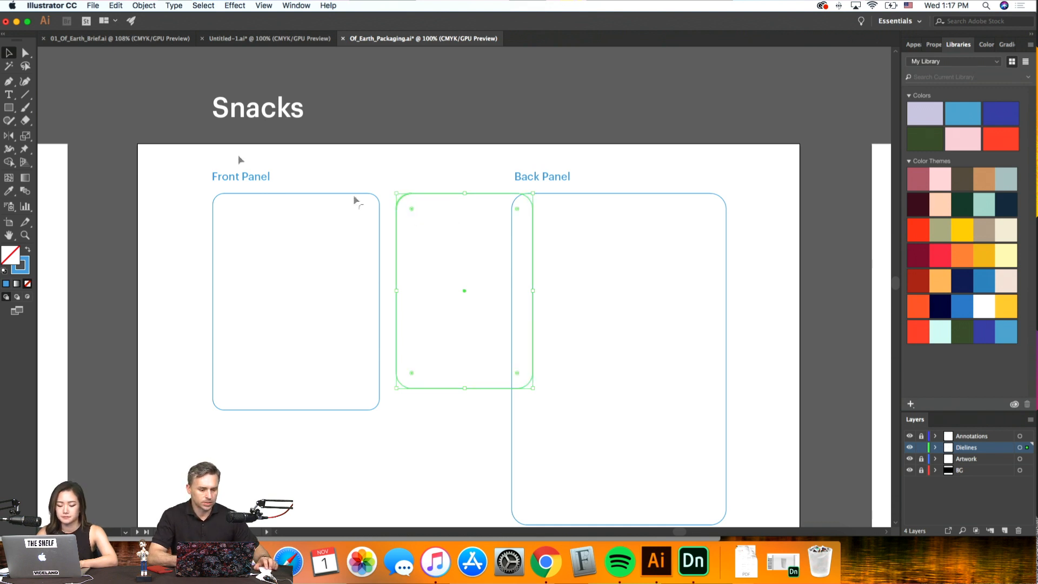
{"action": "left_click", "coordinate": [189, 155]}
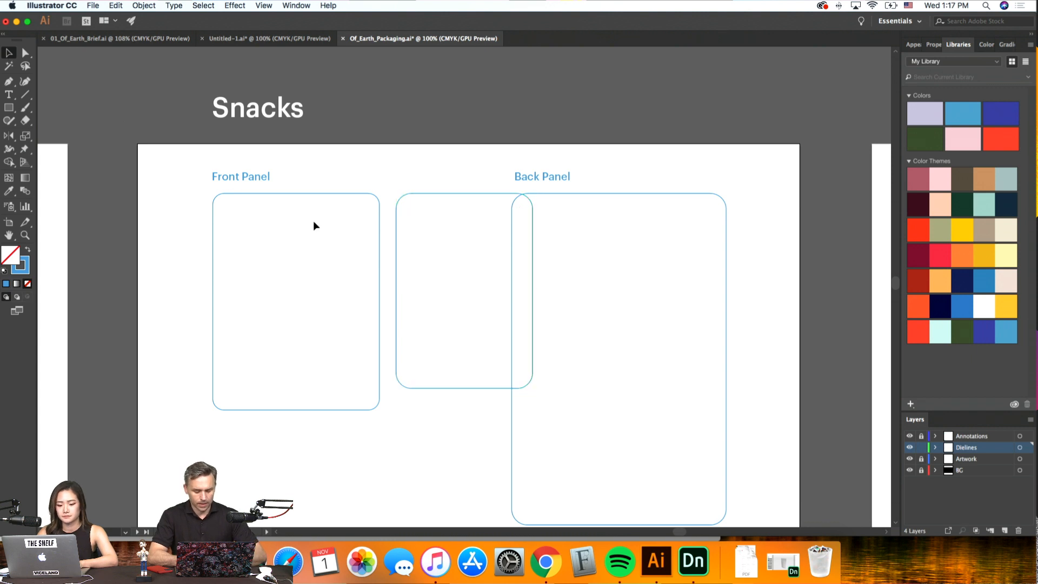
Delete the old Snacks Front Panel dieline and move the new rounded rectangle into its place
{"action": "left_click", "coordinate": [381, 236]}
{"action": "key", "text": "BackSpace"}
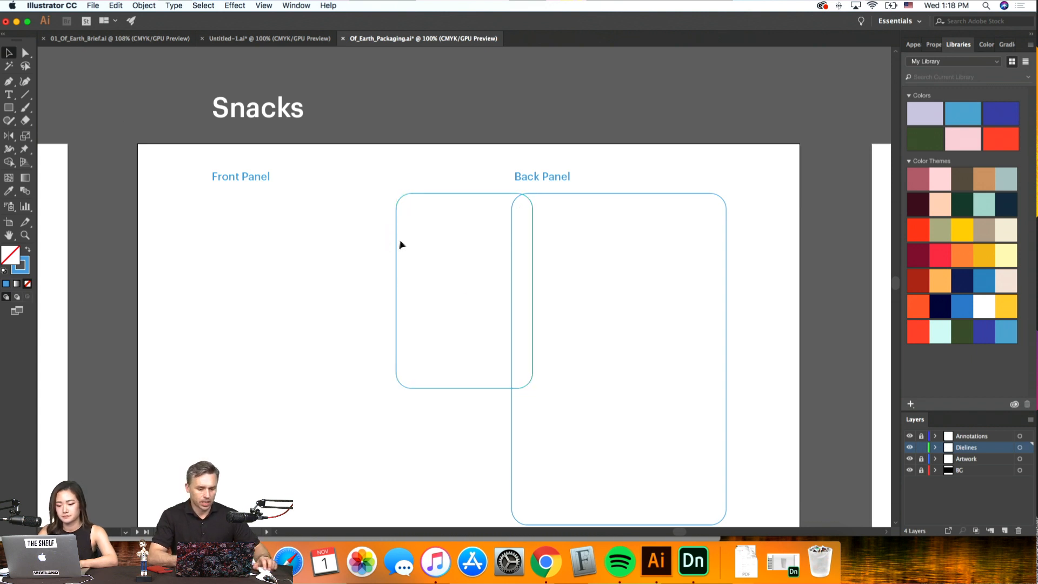
{"action": "left_click_drag", "start_coordinate": [397, 243], "coordinate": [212, 244]}
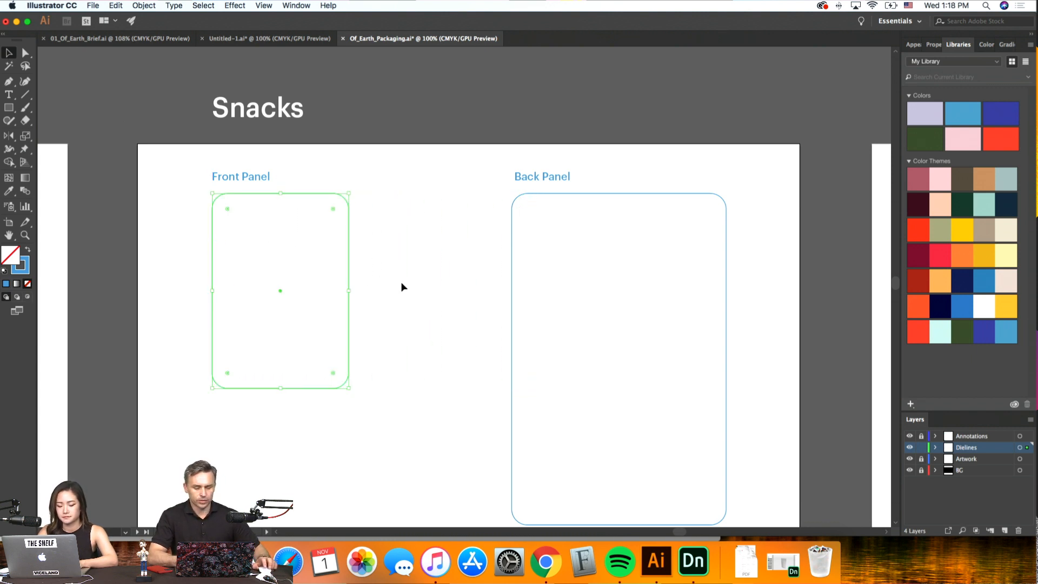
Replace the old Snacks Back Panel dieline with a copy of the new Front Panel dieline, aligned beneath the Back Panel label
{"action": "left_click", "coordinate": [400, 286]}
{"action": "left_click", "coordinate": [511, 252]}
{"action": "key", "text": "BackSpace"}
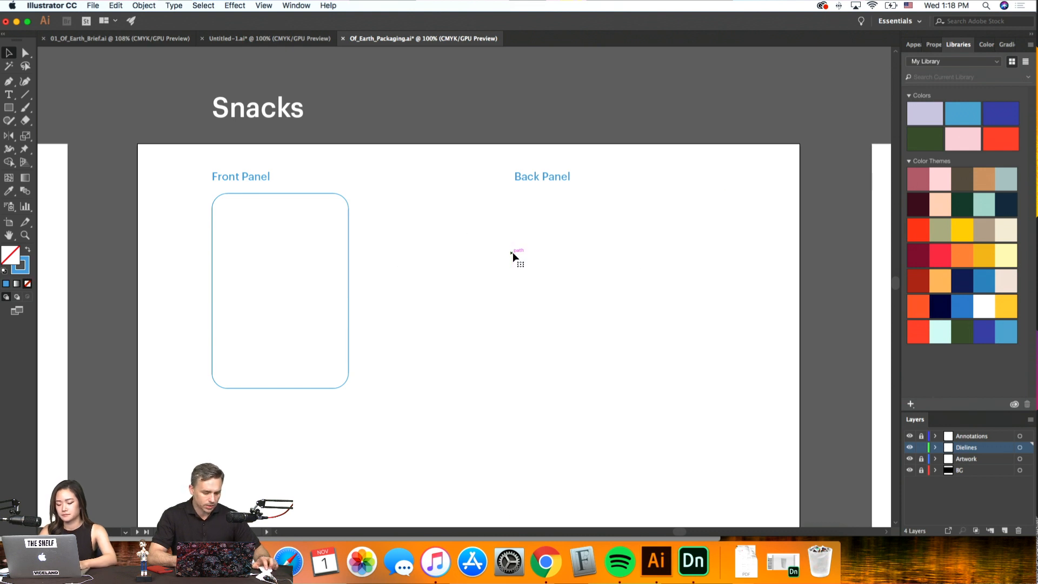
{"action": "left_click", "coordinate": [349, 278]}
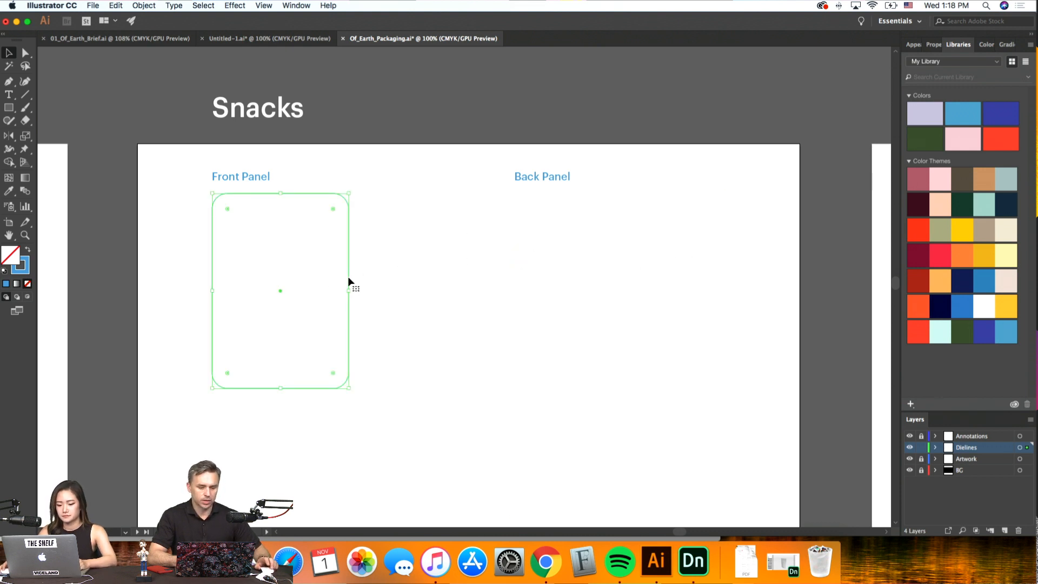
{"action": "left_click_drag", "start_coordinate": [348, 277], "coordinate": [652, 291], "text": "alt"}
Replace the Snacks Bottom dieline with a copy of the new Front Panel dieline placed beneath the Bottom label
{"action": "scroll", "coordinate": [707, 316], "scroll_direction": "down", "scroll_amount": 1}
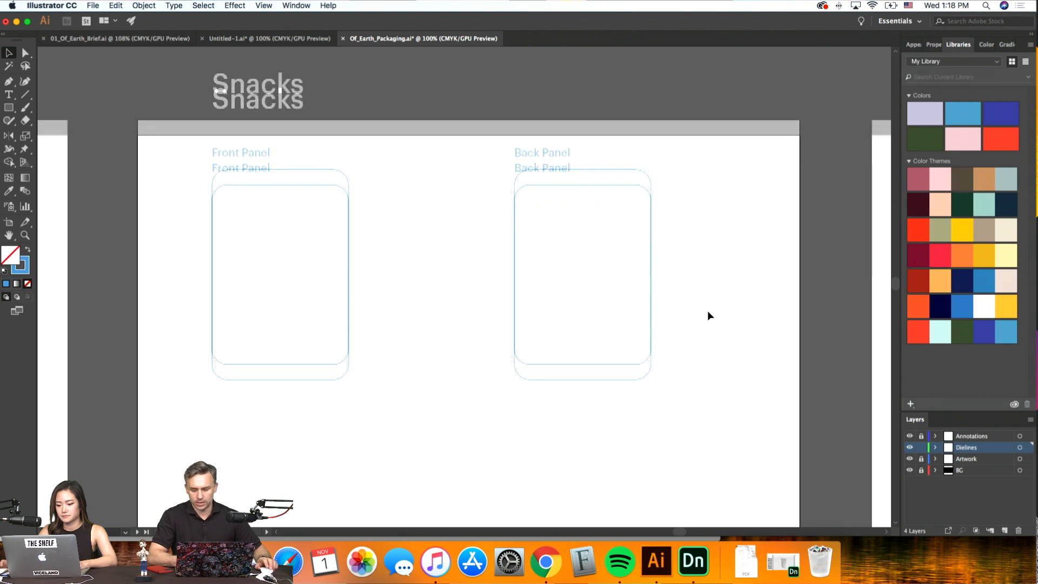
{"action": "scroll", "coordinate": [707, 310], "scroll_direction": "down", "scroll_amount": 4}
{"action": "scroll", "coordinate": [547, 381], "scroll_direction": "down", "scroll_amount": 2}
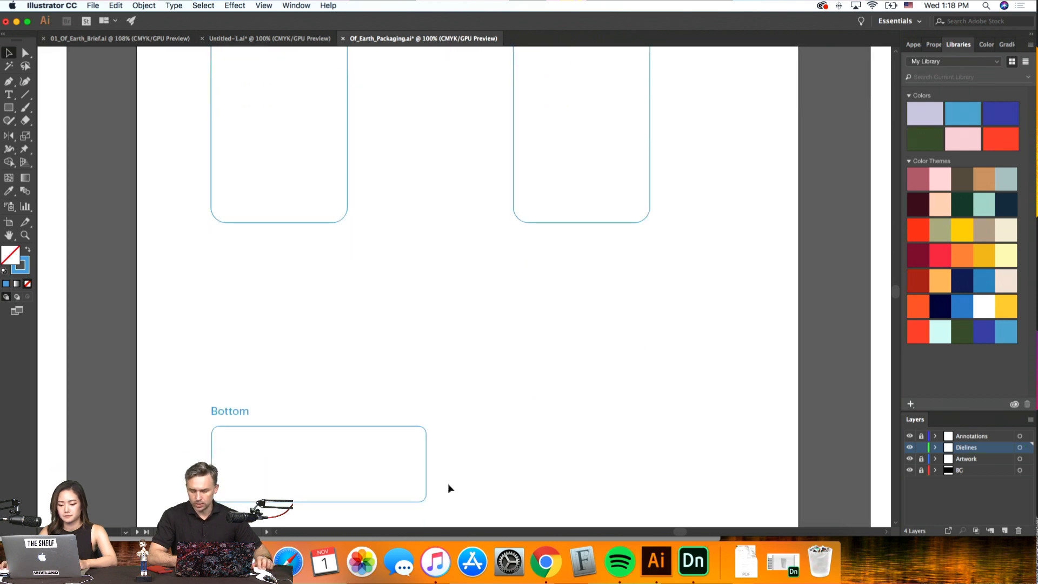
{"action": "left_click", "coordinate": [426, 470]}
{"action": "key", "text": "Delete"}
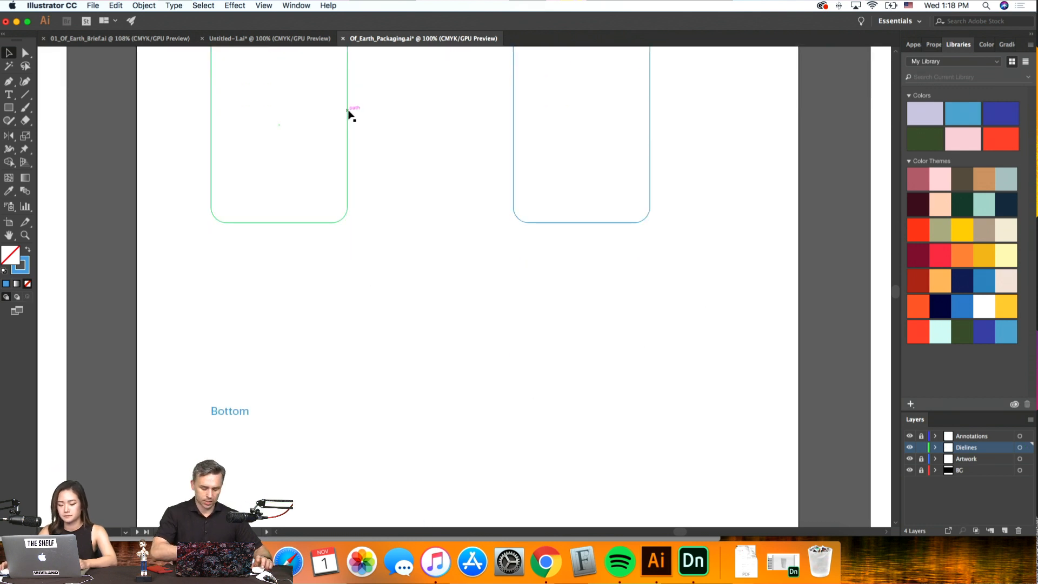
{"action": "left_click_drag", "start_coordinate": [348, 110], "coordinate": [348, 476], "text": "alt"}
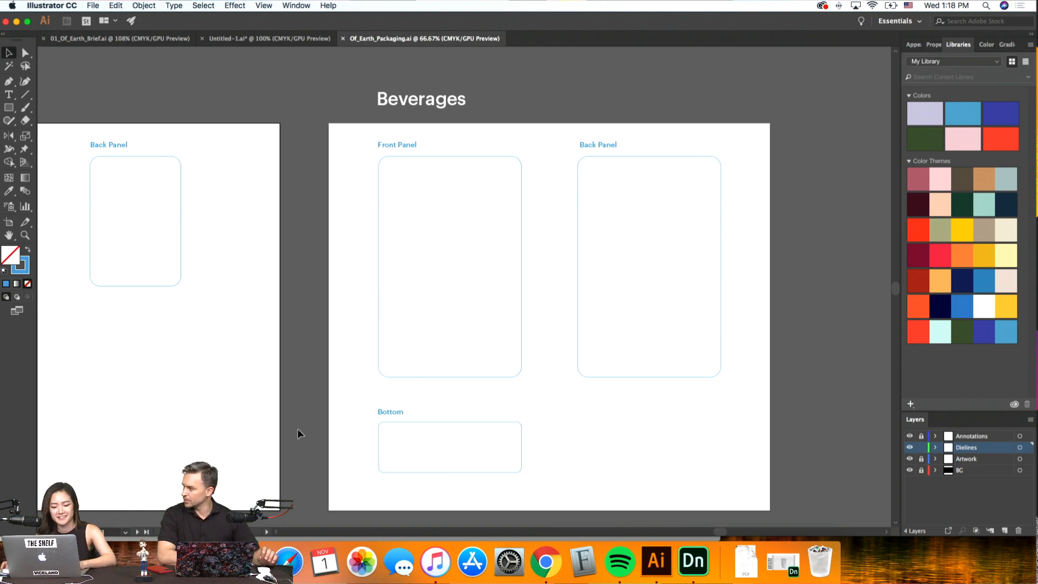
Create a rectangle 5.5 in wide and 7 in high on the Beverages artboard, near the Back Panel dieline
{"action": "scroll", "coordinate": [498, 451], "scroll_direction": "right", "scroll_amount": 3}
{"action": "scroll", "coordinate": [502, 451], "scroll_direction": "left", "scroll_amount": 7}
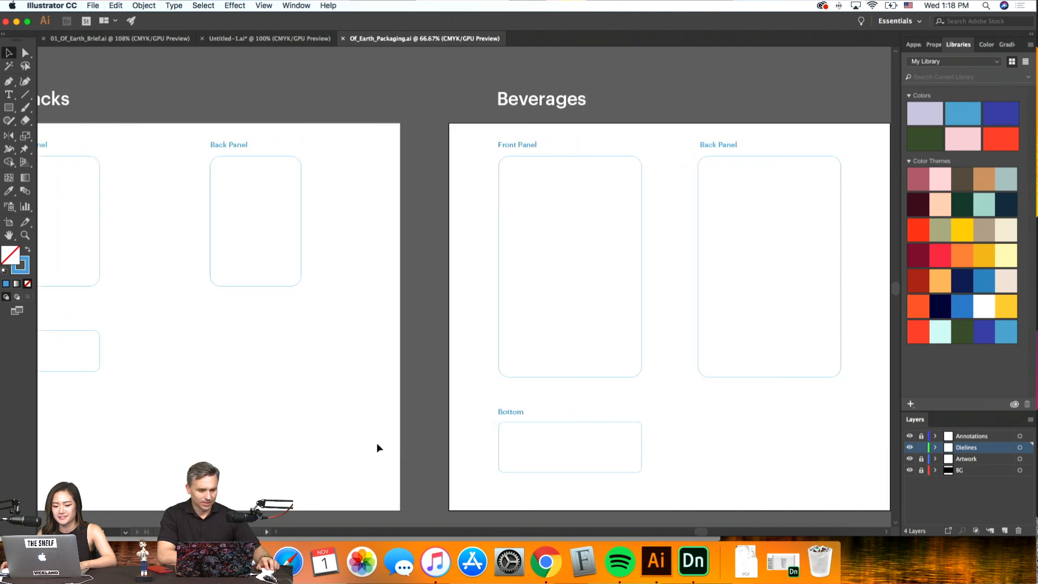
{"action": "scroll", "coordinate": [376, 447], "scroll_direction": "right", "scroll_amount": 3}
{"action": "left_click", "coordinate": [557, 372]}
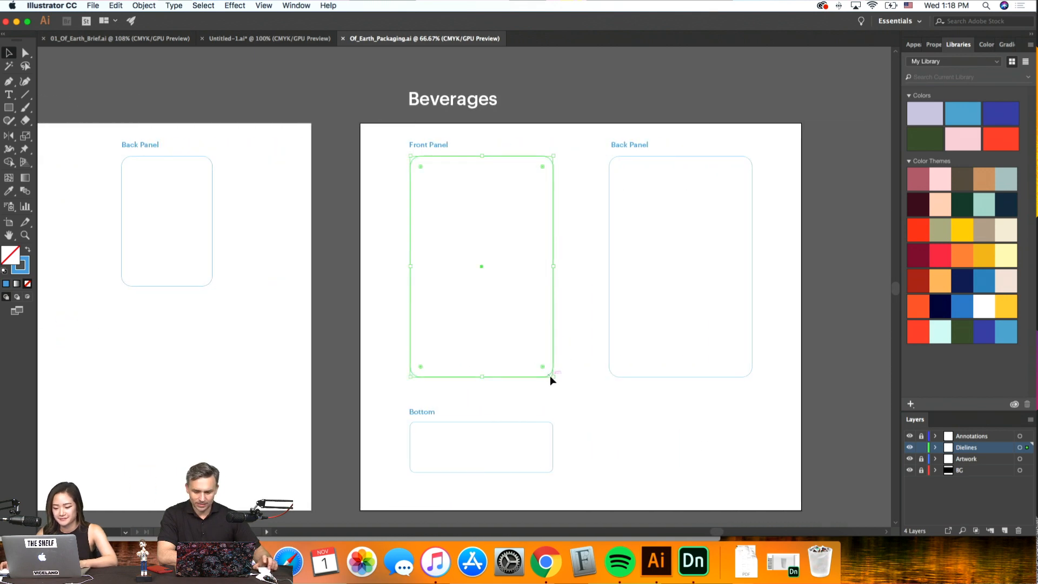
{"action": "key", "text": "m"}
{"action": "left_click", "coordinate": [589, 183]}
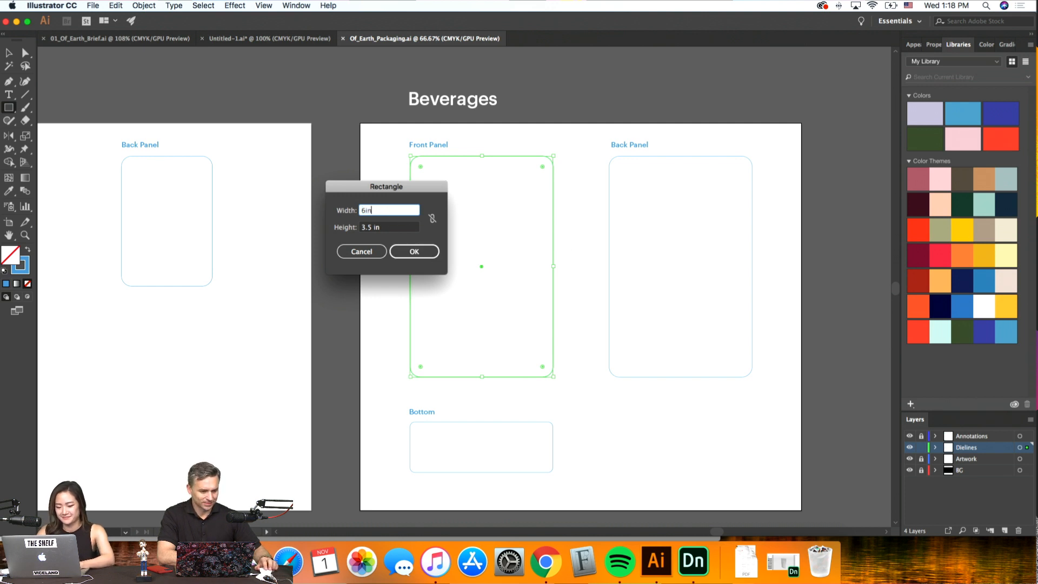
{"action": "key", "text": "Tab"}
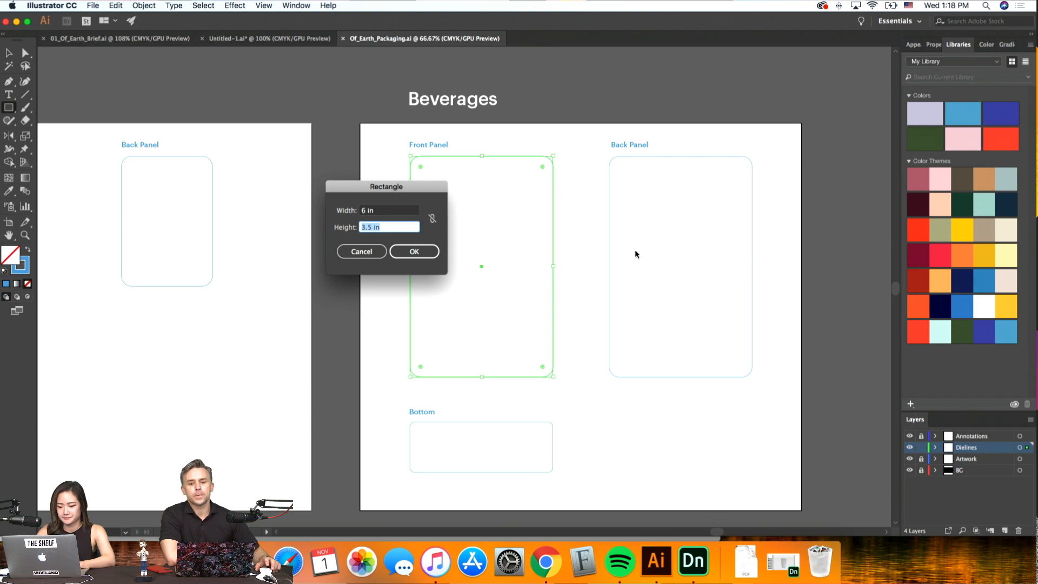
{"action": "type", "text": "9"}
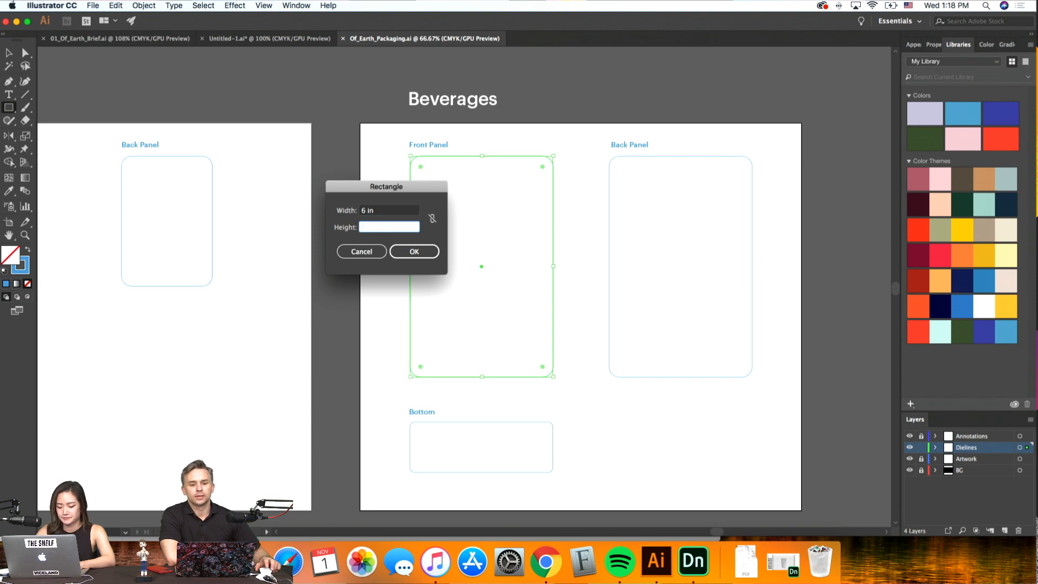
{"action": "left_click", "coordinate": [362, 211]}
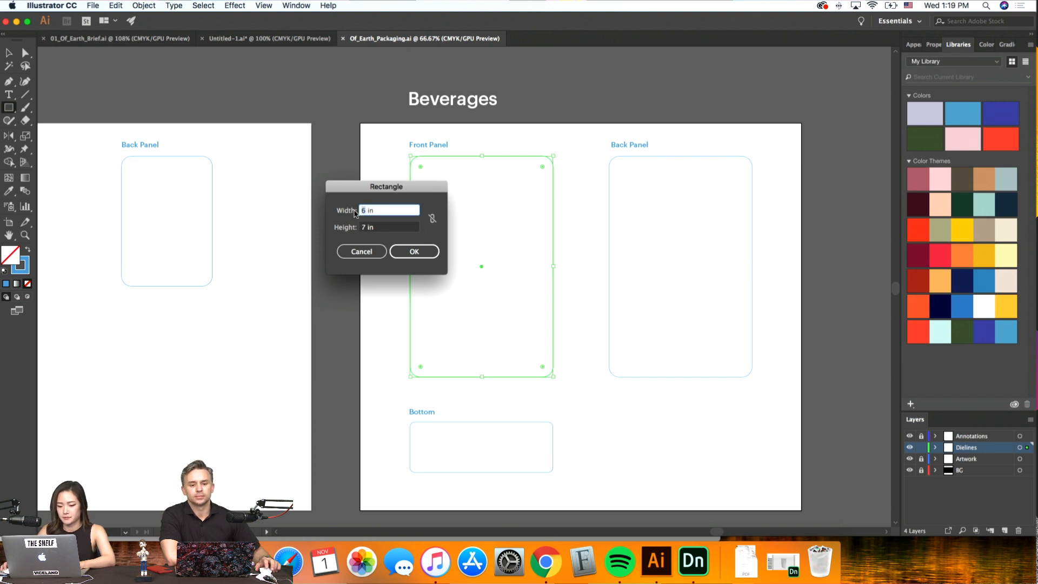
{"action": "left_click", "coordinate": [389, 230]}
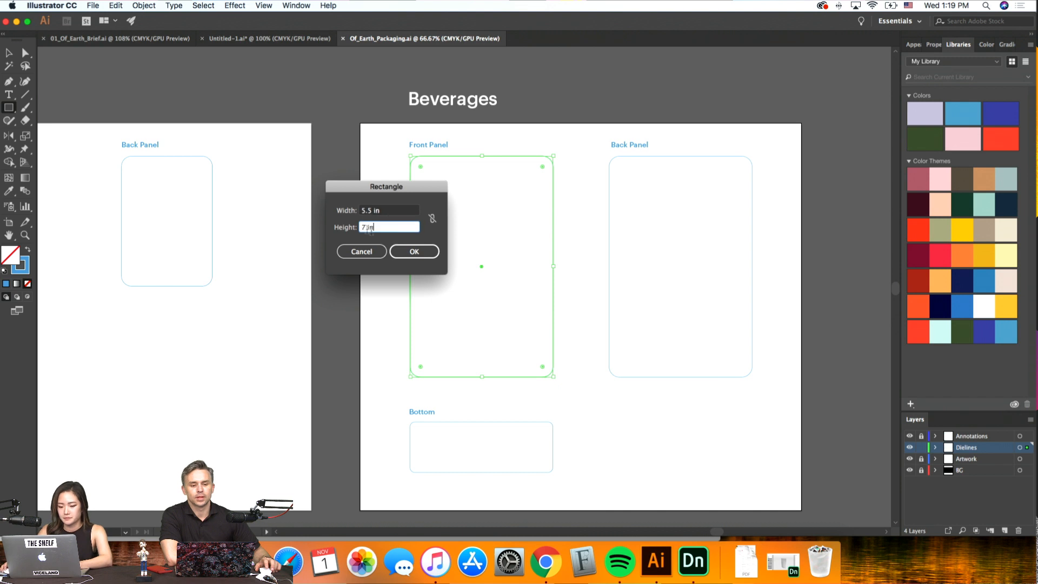
{"action": "left_click", "coordinate": [414, 251]}
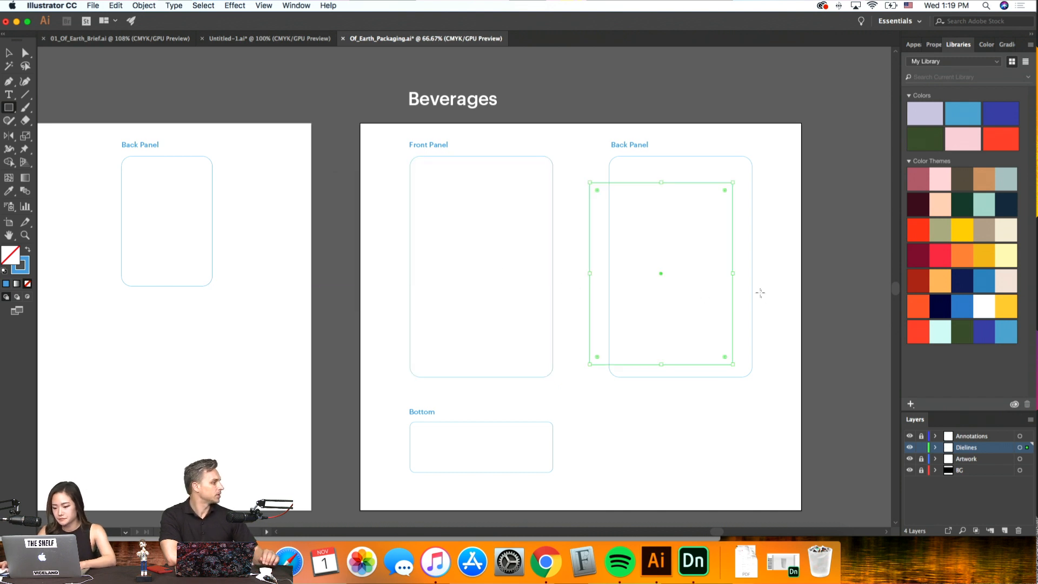
Align the new rectangle with the top-left corner of the Beverages Front Panel, make it slightly narrower, and round its corners
{"action": "left_click_drag", "start_coordinate": [732, 272], "coordinate": [538, 259]}
{"action": "key", "text": "v"}
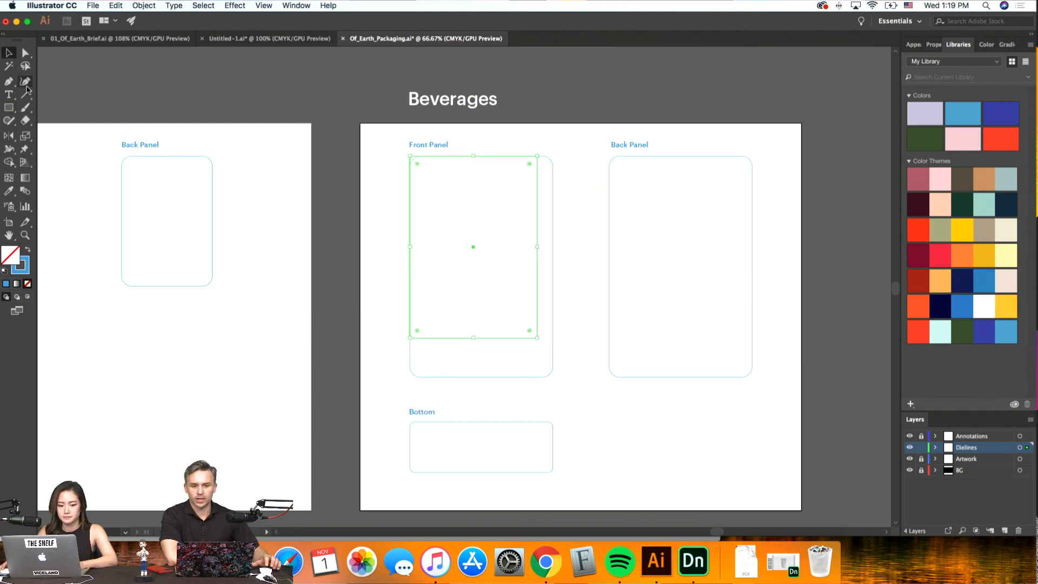
{"action": "key", "text": "a"}
{"action": "mouse_move", "coordinate": [529, 163]}
{"action": "left_mouse_down"}
{"action": "mouse_move", "coordinate": [517, 181]}
{"action": "mouse_move", "coordinate": [528, 170]}
{"action": "left_mouse_up"}
{"action": "key", "text": "v"}
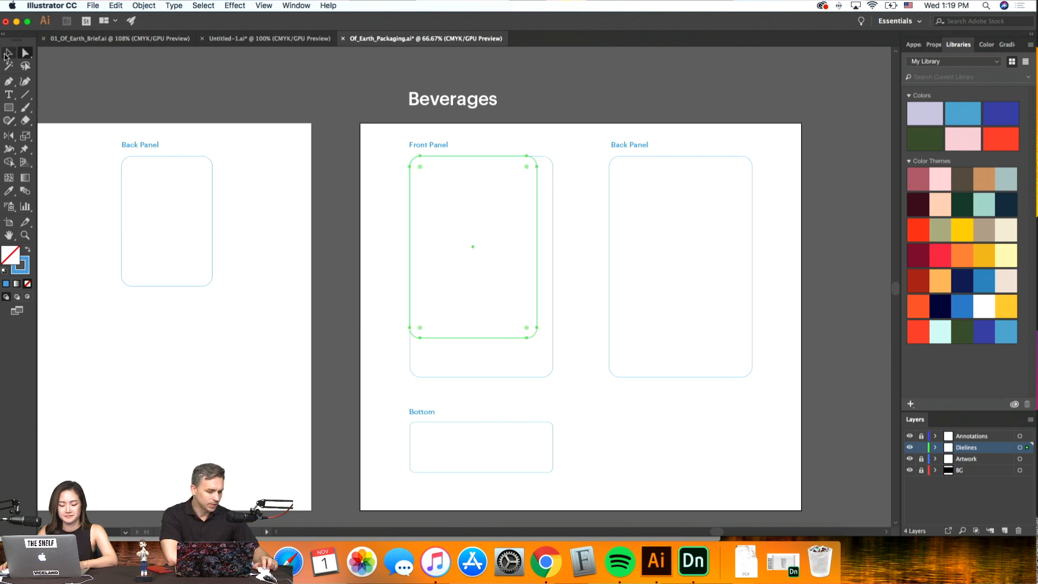
Delete the old Beverages Front and Back Panel dielines and put a copy of the new dieline under the Back Panel label
{"action": "left_click", "coordinate": [550, 291]}
{"action": "key", "text": "Delete"}
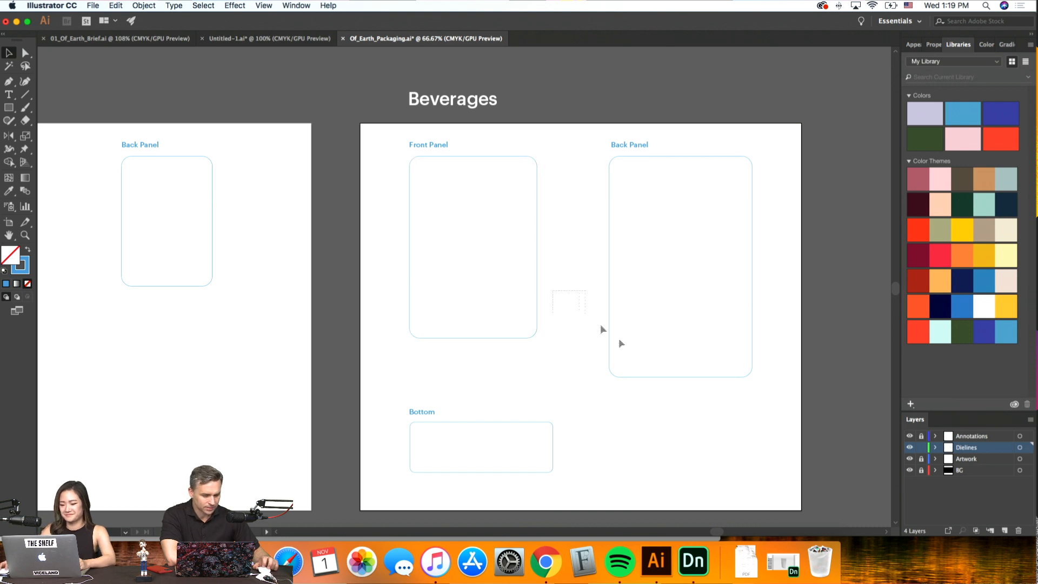
{"action": "left_click_drag", "start_coordinate": [618, 341], "coordinate": [740, 324]}
{"action": "key", "text": "Delete"}
{"action": "left_click", "coordinate": [735, 410]}
Replace the Beverages Bottom dieline with a copy of the new Front Panel dieline, shortened to a low landscape shape
{"action": "scroll", "coordinate": [734, 406], "scroll_direction": "down", "scroll_amount": 1}
{"action": "left_click_drag", "start_coordinate": [619, 443], "coordinate": [516, 407]}
{"action": "key", "text": "Delete"}
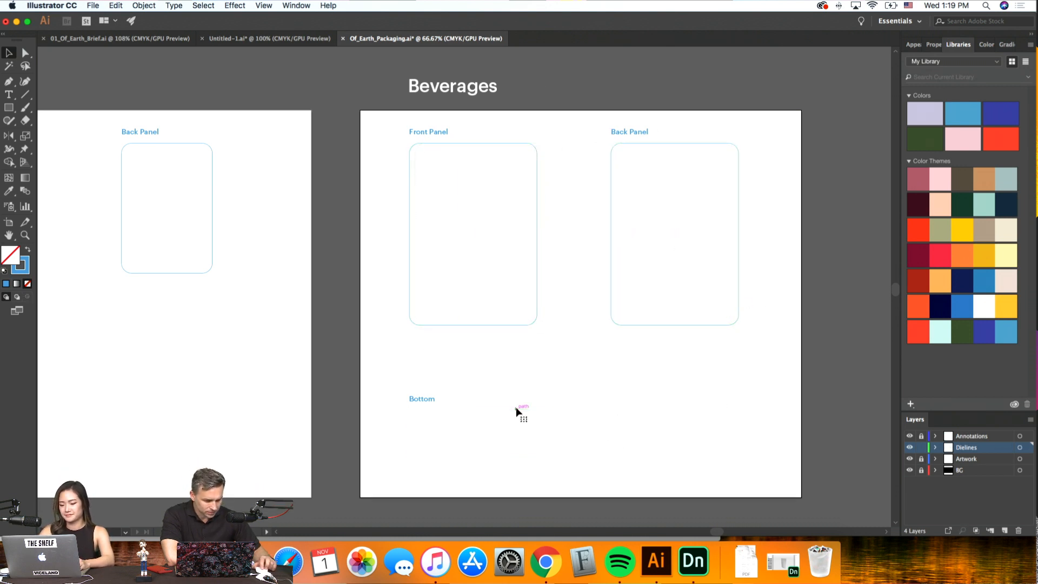
{"action": "left_click_drag", "start_coordinate": [536, 151], "coordinate": [549, 421], "text": "alt"}
{"action": "scroll", "coordinate": [584, 434], "scroll_direction": "down", "scroll_amount": 5}
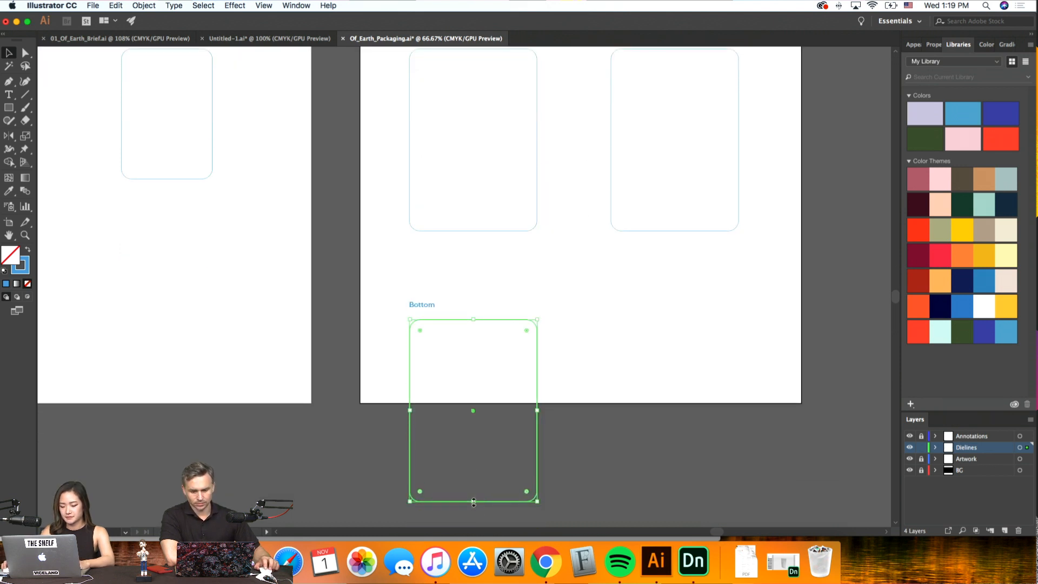
{"action": "left_click_drag", "start_coordinate": [473, 501], "coordinate": [483, 370]}
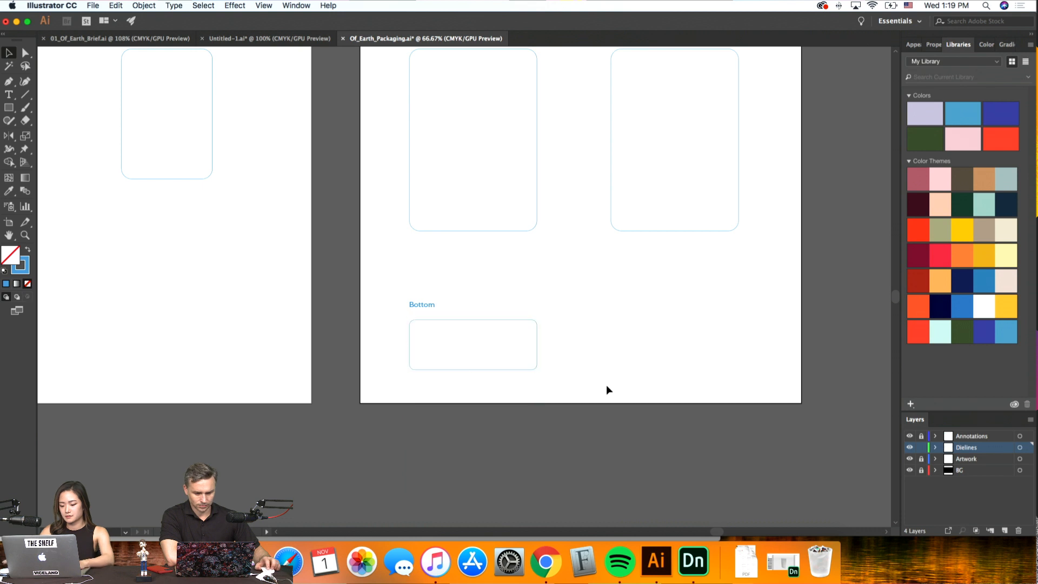
Move the Beverages Front and Back Panel dielines down together, leaving a gap between them and their labels
{"action": "key", "text": "super+equal"}
{"action": "key", "text": "super+equal"}
{"action": "scroll", "coordinate": [606, 387], "scroll_direction": "up", "scroll_amount": 10}
{"action": "left_click", "coordinate": [607, 390]}
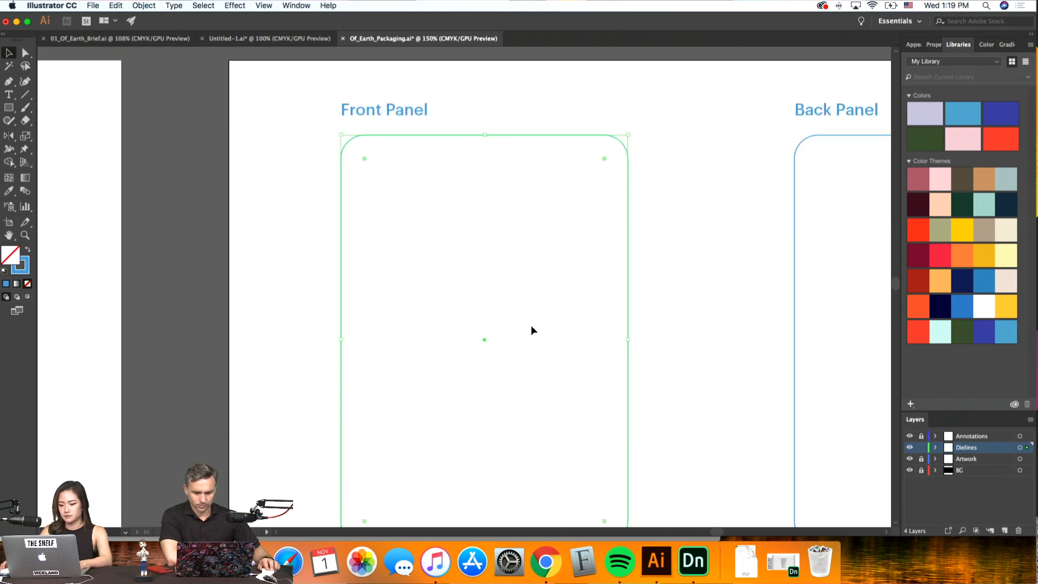
{"action": "key", "text": "super+minus"}
{"action": "key", "text": "super+minus"}
{"action": "key", "text": "super+minus"}
{"action": "left_click_drag", "start_coordinate": [719, 401], "coordinate": [436, 205]}
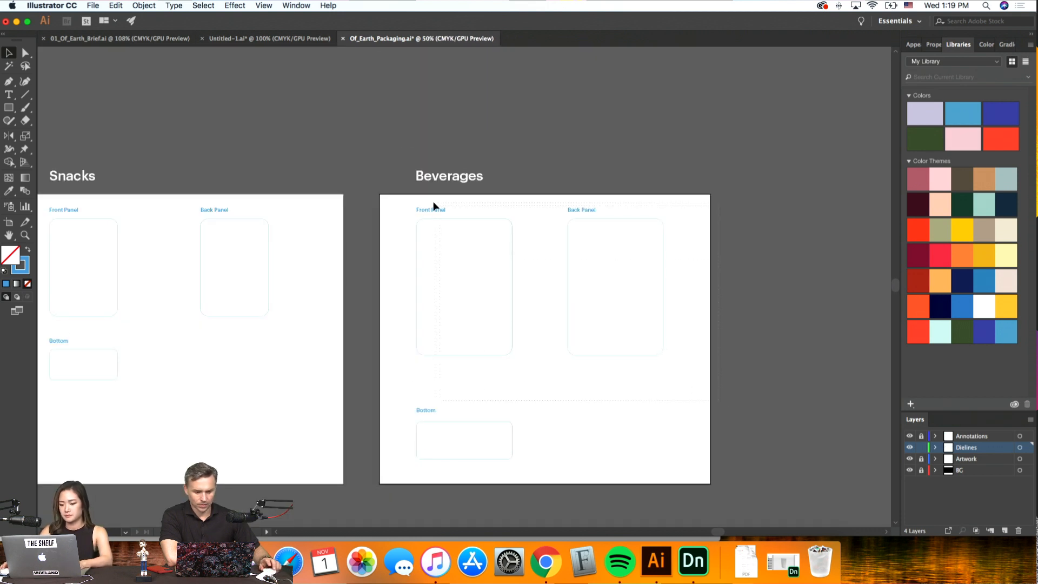
{"action": "left_click_drag", "start_coordinate": [466, 267], "coordinate": [474, 270]}
{"action": "key", "text": "shift+Down"}
{"action": "key", "text": "shift+Down"}
{"action": "key", "text": "shift+Down"}
{"action": "key", "text": "shift+Down"}
{"action": "key", "text": "shift+Down"}
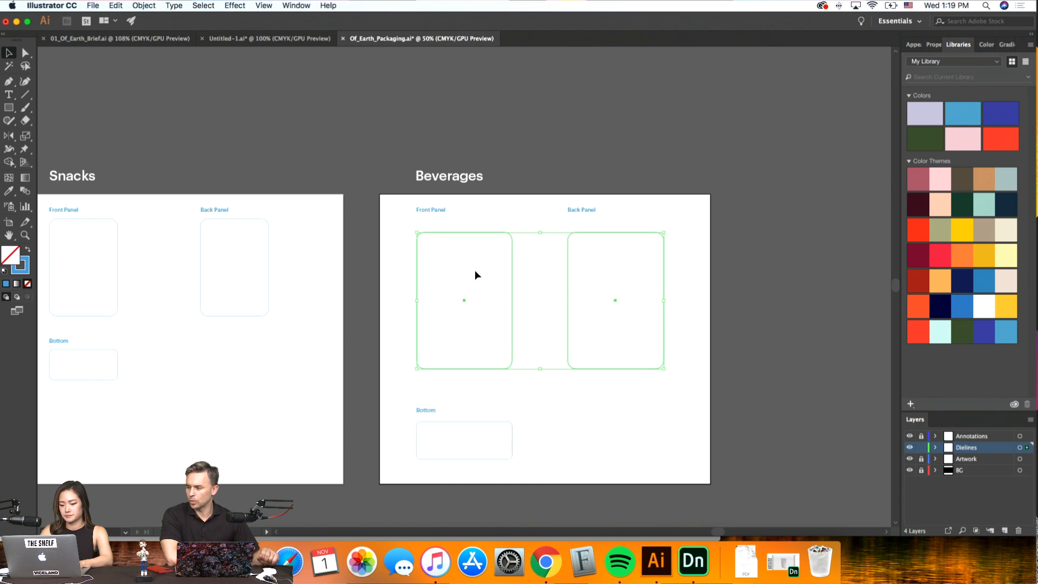
{"action": "key", "text": "shift+Down"}
{"action": "key", "text": "shift+Down"}
{"action": "key", "text": "shift+Down"}
{"action": "left_click", "coordinate": [704, 294]}
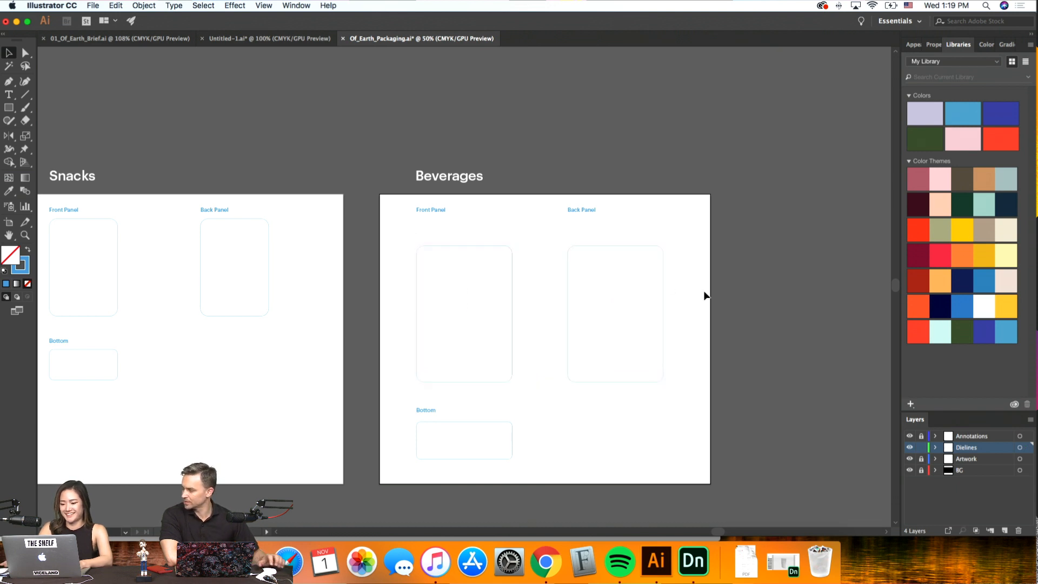
Make a small scaled-down copy of the Beverages Front Panel dieline, centred across the panel's top edge
{"action": "key", "text": "super+plus"}
{"action": "key", "text": "super+plus"}
{"action": "left_click", "coordinate": [549, 273]}
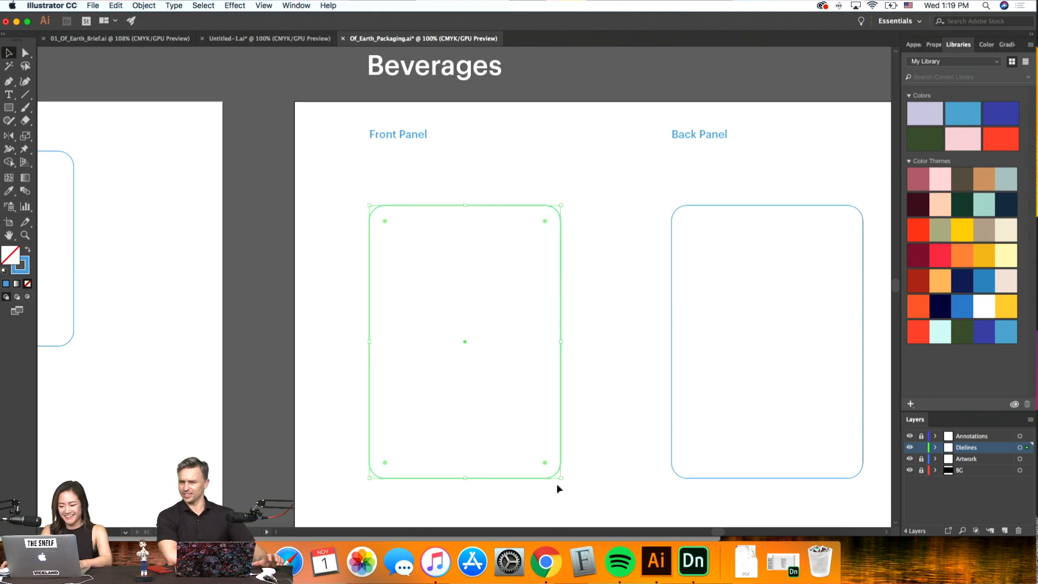
{"action": "left_click_drag", "start_coordinate": [560, 479], "coordinate": [482, 217], "text": "alt+shift"}
{"action": "left_click", "coordinate": [573, 235]}
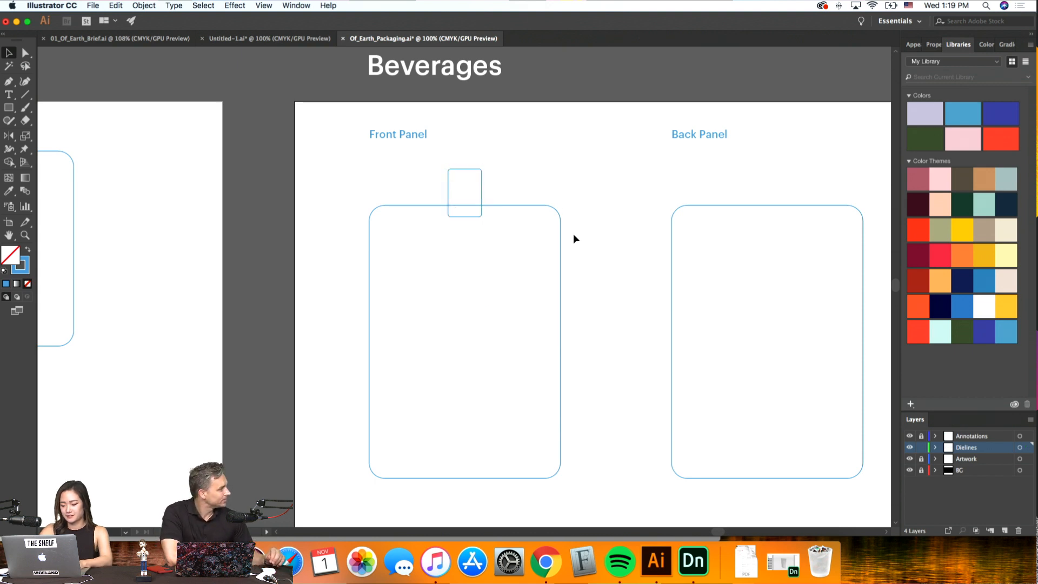
Stretch the small rounded rectangle's lower edge further down into the Beverages Front Panel dieline
{"action": "key", "text": "super+equal"}
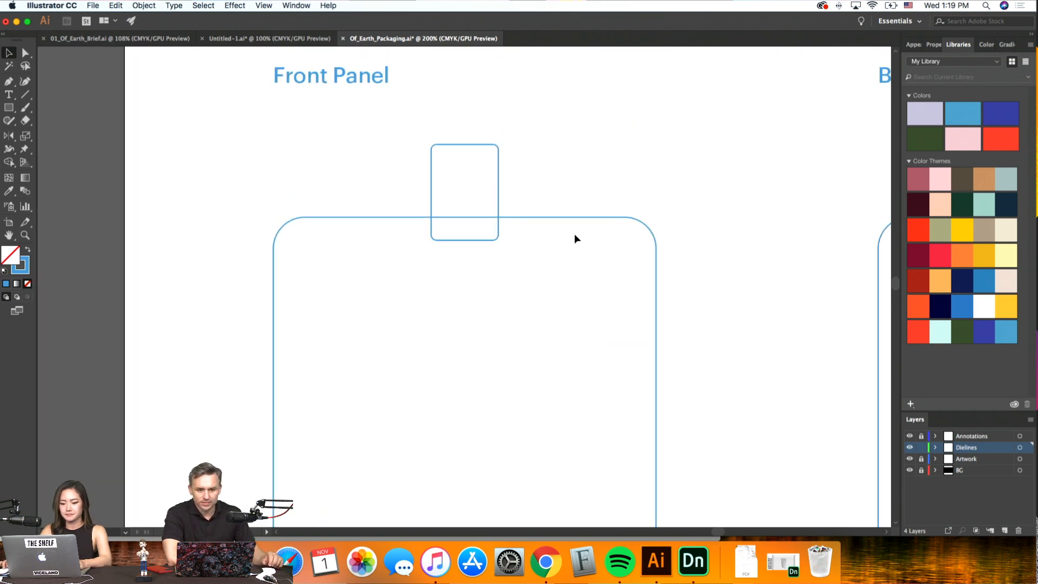
{"action": "left_click", "coordinate": [465, 252]}
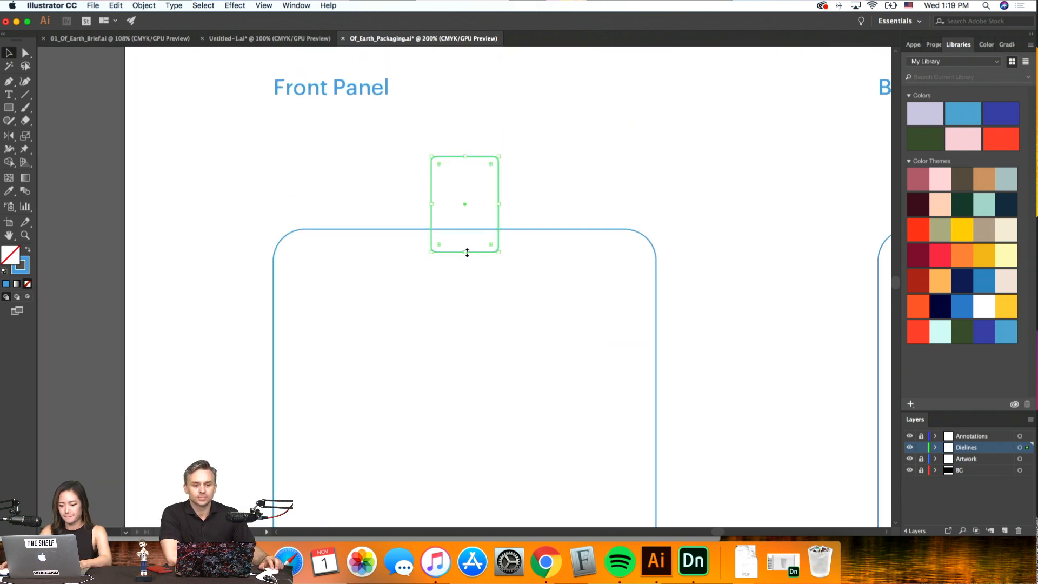
{"action": "left_click_drag", "start_coordinate": [465, 252], "coordinate": [464, 280]}
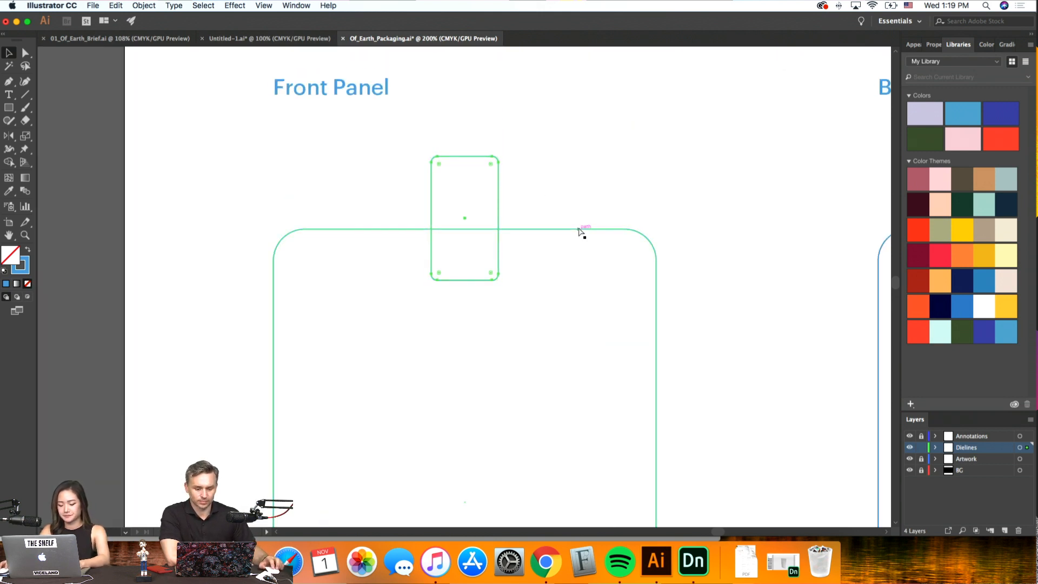
{"action": "left_click_drag", "start_coordinate": [468, 157], "coordinate": [469, 191], "text": "alt"}
{"action": "key", "text": "Delete"}
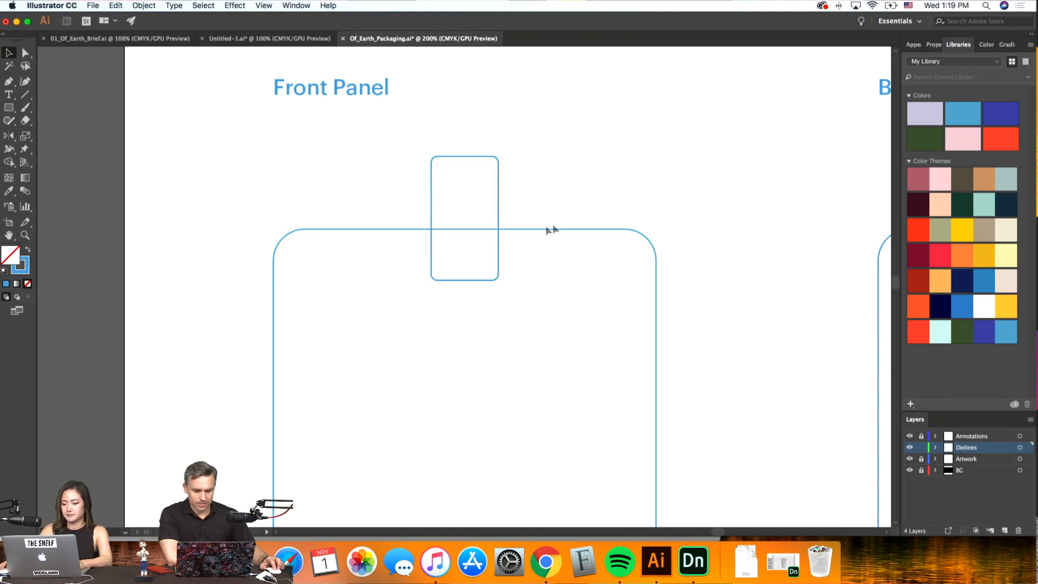
Make a shorter, wider copy of the small rounded rectangle, about 1.11 by 0.61 in, centred across the original
{"action": "key", "text": "super+minus"}
{"action": "key", "text": "super+equal"}
{"action": "key", "text": "super+equal"}
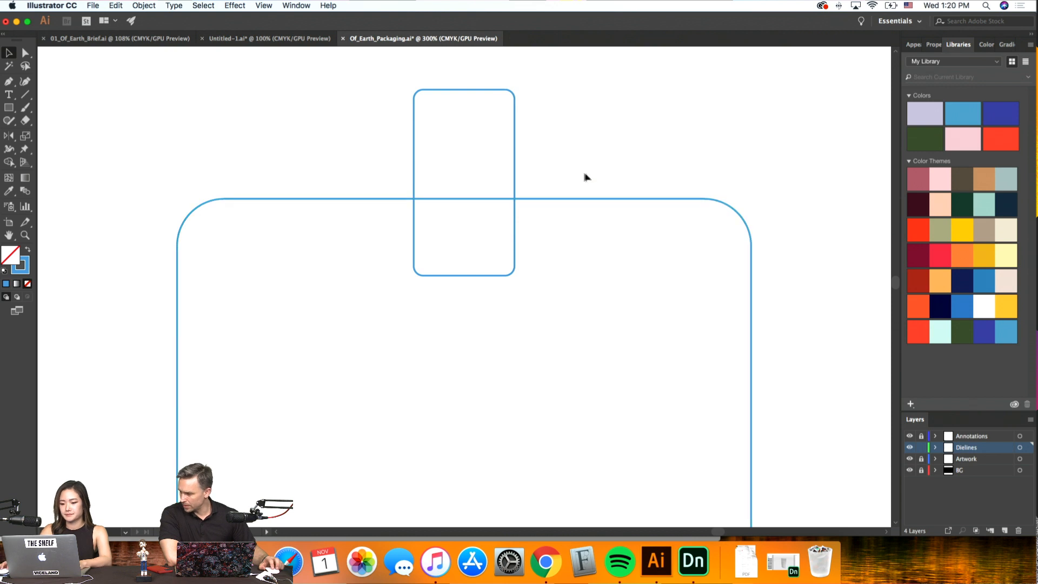
{"action": "left_click", "coordinate": [514, 157]}
{"action": "left_click_drag", "start_coordinate": [464, 90], "coordinate": [464, 147], "text": "alt"}
{"action": "left_click_drag", "start_coordinate": [516, 182], "coordinate": [529, 180]}
{"action": "left_click", "coordinate": [595, 165]}
Narrow and flatten the wide rounded rectangle into a thin bar, and place a copy of it higher across the spout
{"action": "key", "text": "super+minus"}
{"action": "key", "text": "super+minus"}
{"action": "key", "text": "super+minus"}
{"action": "key", "text": "super+minus"}
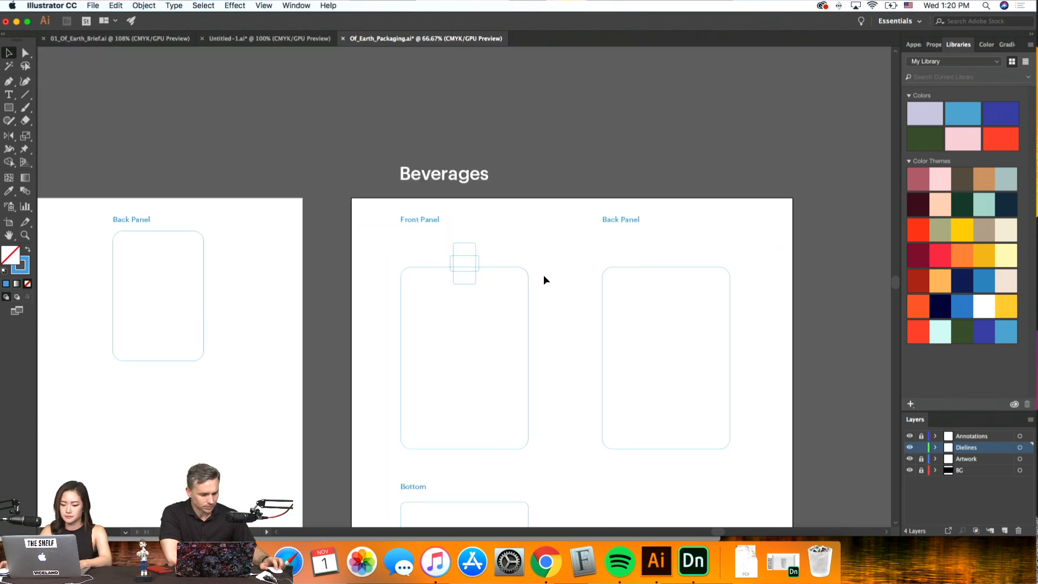
{"action": "scroll", "coordinate": [554, 263], "scroll_direction": "left", "scroll_amount": 3}
{"action": "scroll", "coordinate": [554, 263], "scroll_direction": "right", "scroll_amount": 3}
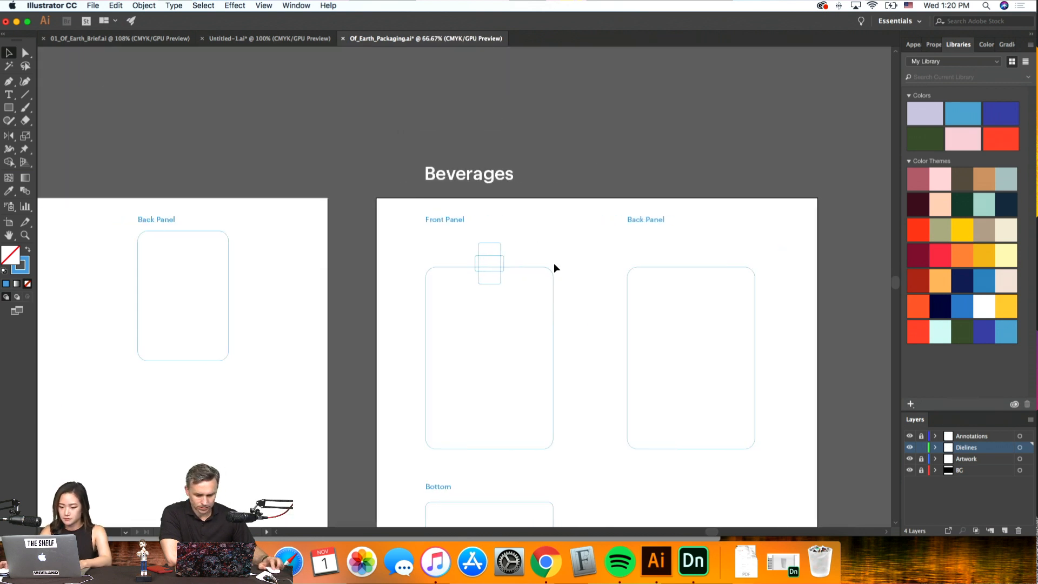
{"action": "key", "text": "super+equal"}
{"action": "key", "text": "super+equal"}
{"action": "key", "text": "super+equal"}
{"action": "scroll", "coordinate": [553, 262], "scroll_direction": "up", "scroll_amount": 5}
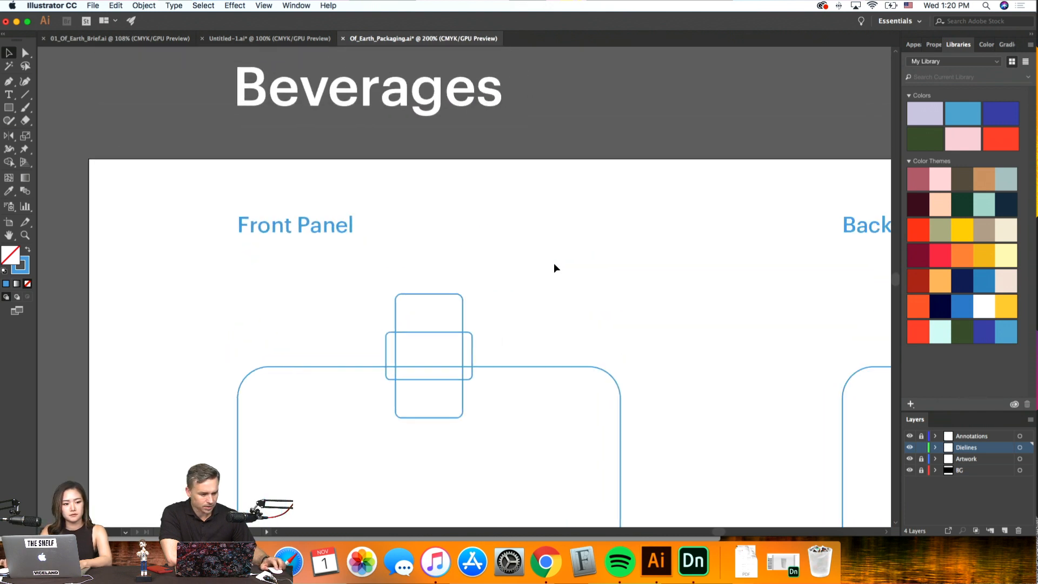
{"action": "scroll", "coordinate": [553, 264], "scroll_direction": "left", "scroll_amount": 2}
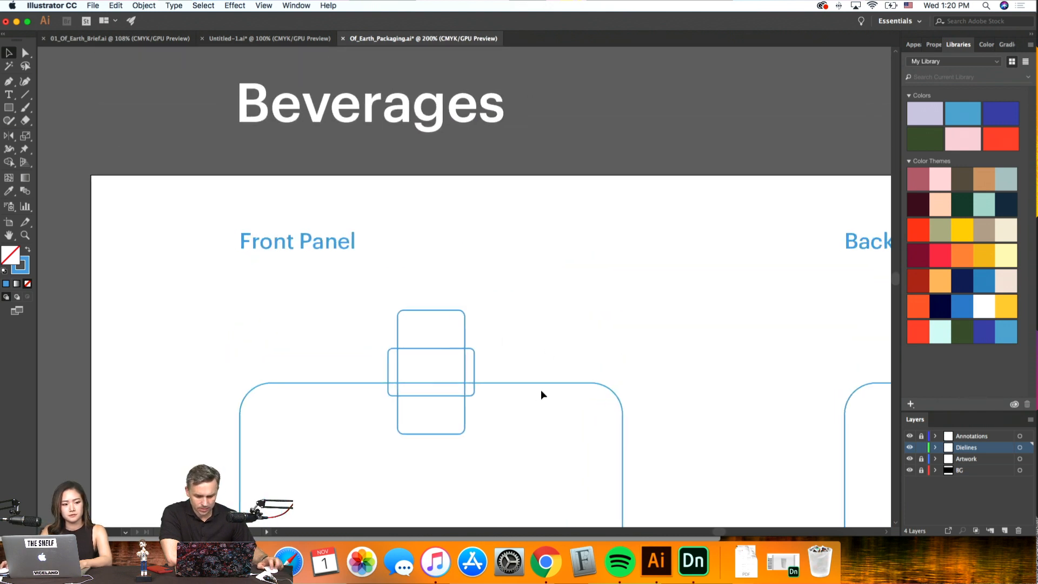
{"action": "left_click", "coordinate": [475, 369]}
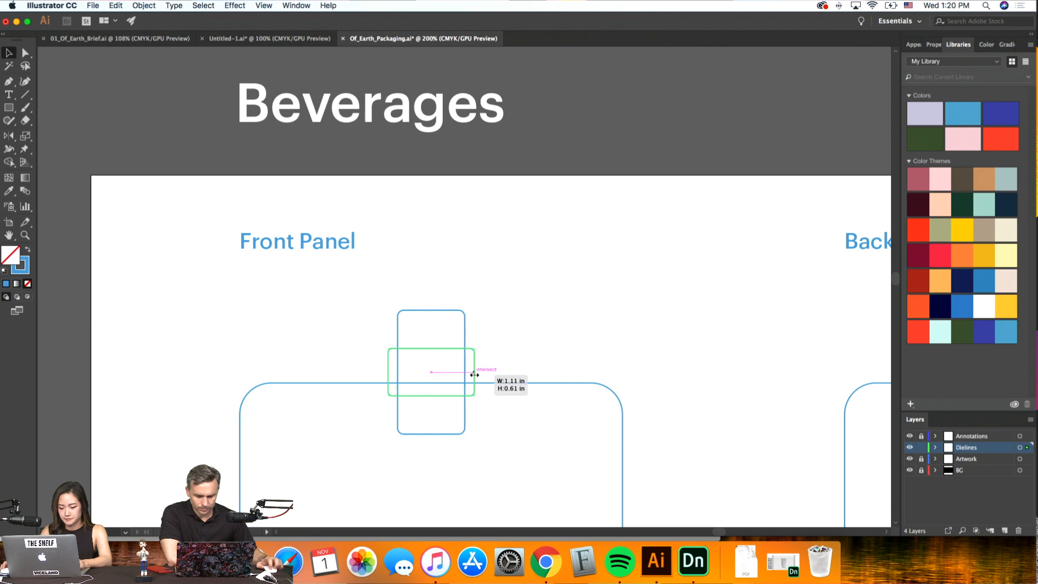
{"action": "left_click_drag", "start_coordinate": [473, 372], "coordinate": [470, 373], "text": "alt"}
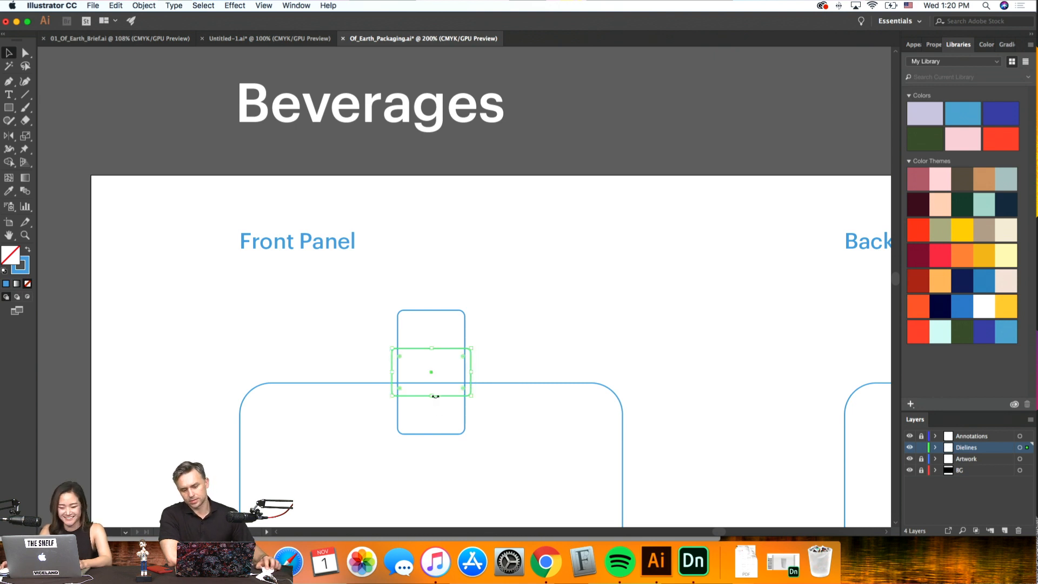
{"action": "left_click_drag", "start_coordinate": [435, 395], "coordinate": [471, 331]}
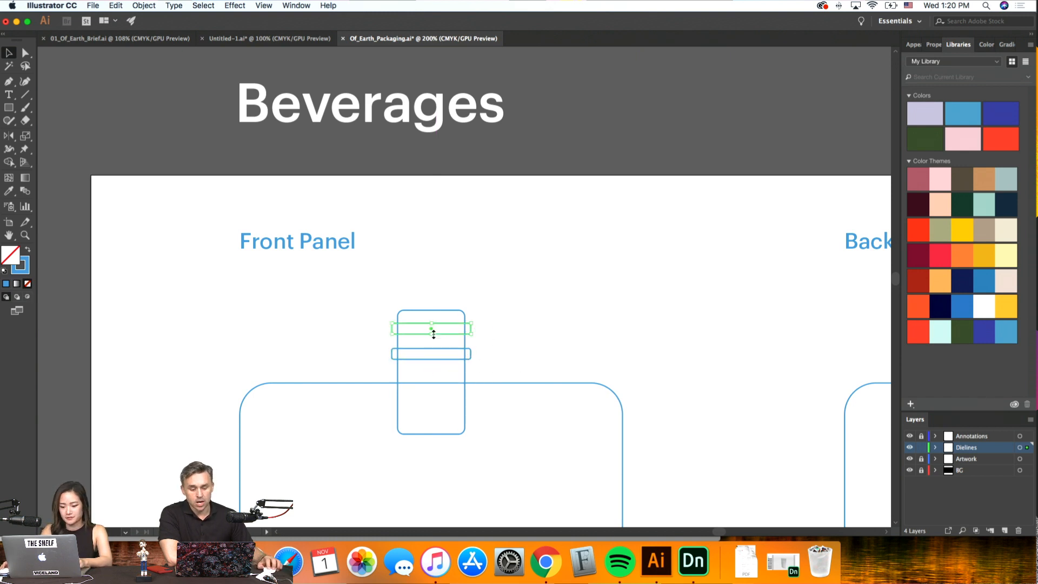
Delete the lower of the two bars and flatten the remaining one to about half its height
{"action": "left_click", "coordinate": [432, 359]}
{"action": "key", "text": "Delete"}
{"action": "key", "text": "super+equal"}
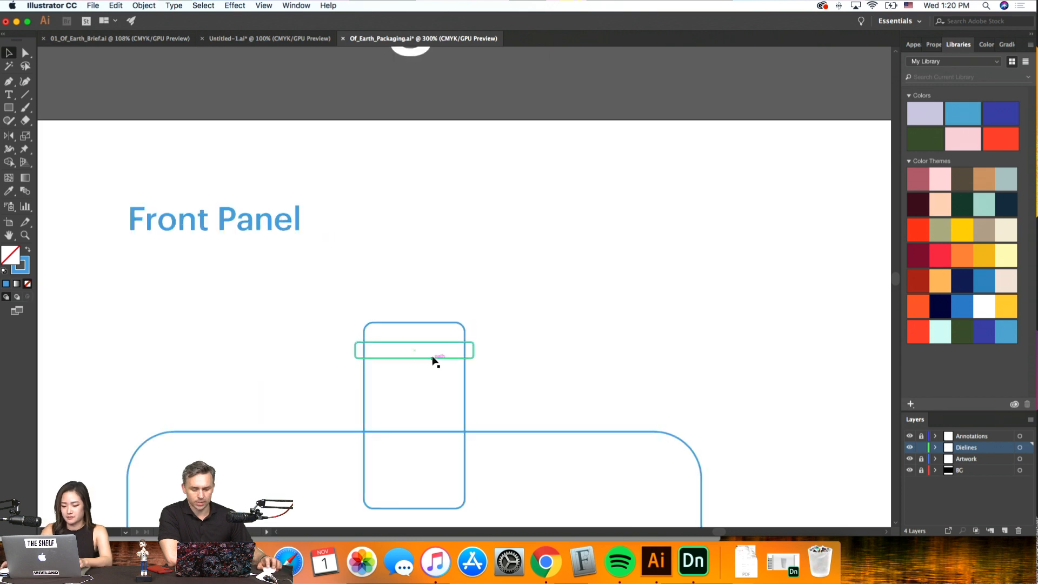
{"action": "left_click", "coordinate": [421, 351]}
{"action": "left_click_drag", "start_coordinate": [414, 357], "coordinate": [414, 348]}
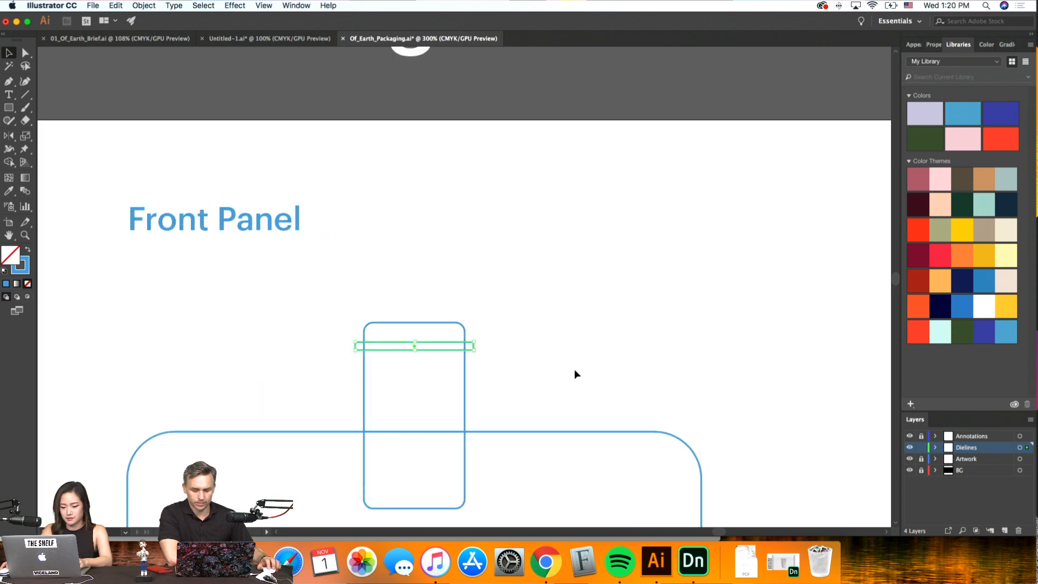
Narrow the thin bar symmetrically about its centre to about 0.957 in wide, slightly overhanging the spout
{"action": "left_click", "coordinate": [494, 352]}
{"action": "key", "text": "super+equal"}
{"action": "key", "text": "super+equal"}
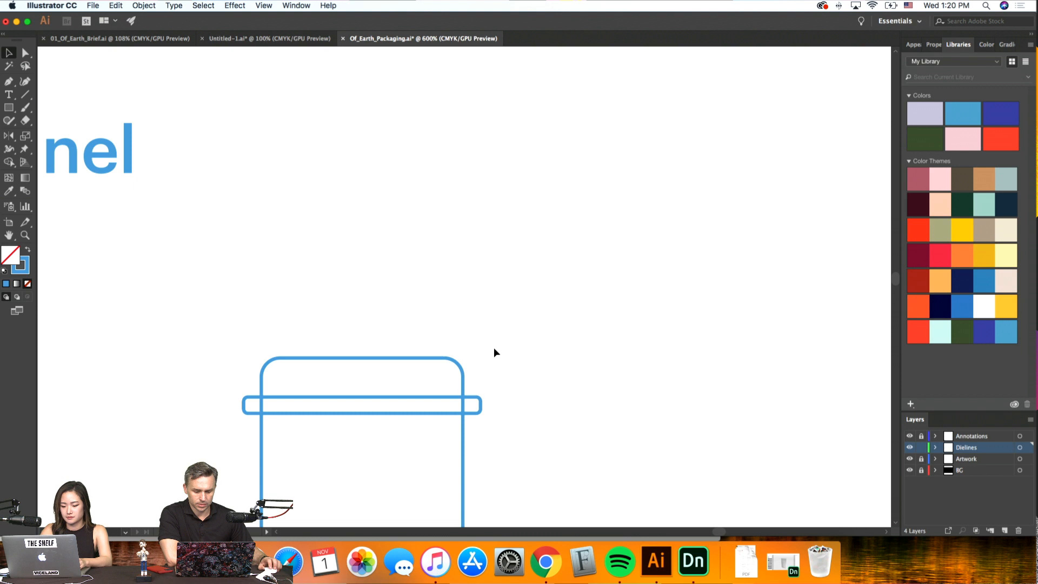
{"action": "left_click", "coordinate": [482, 405]}
{"action": "left_click_drag", "start_coordinate": [484, 404], "coordinate": [475, 405], "text": "alt"}
{"action": "left_click", "coordinate": [559, 428]}
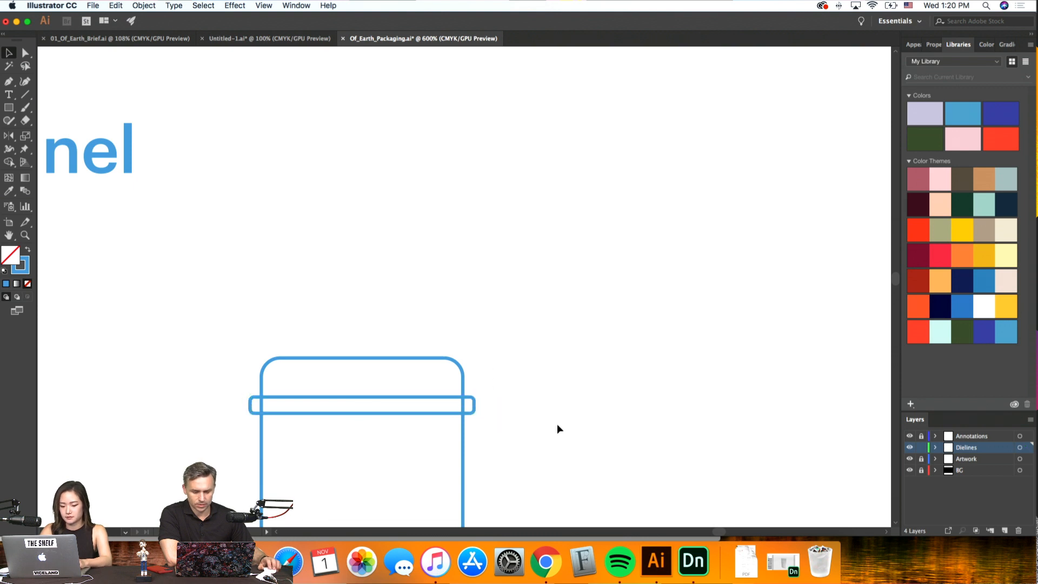
Duplicate the thin bar straight down the spout to make a stack of four bars, and select all four
{"action": "key", "text": "super+minus"}
{"action": "key", "text": "super+minus"}
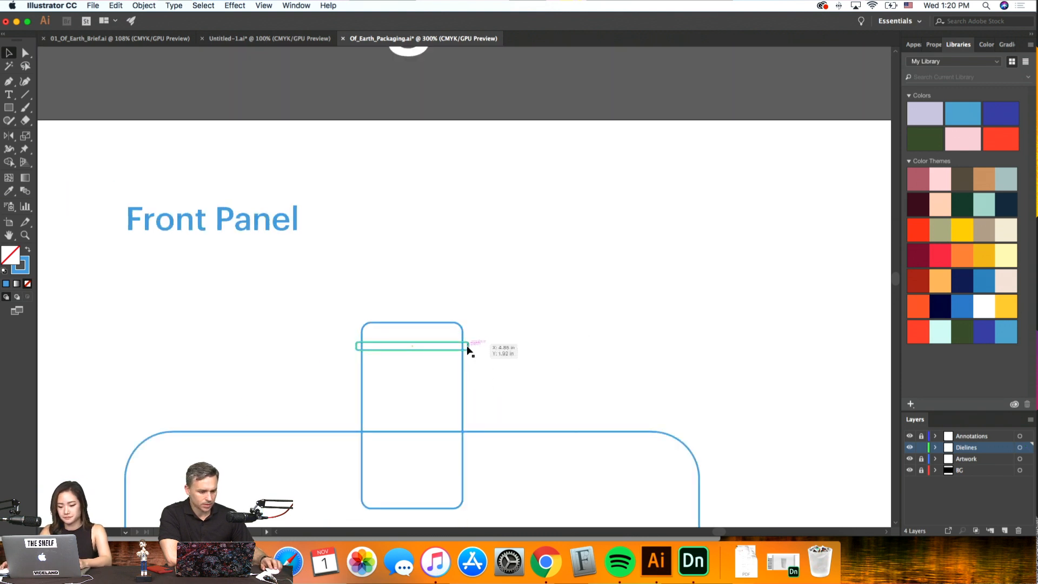
{"action": "left_click_drag", "start_coordinate": [468, 350], "coordinate": [469, 380], "text": "alt"}
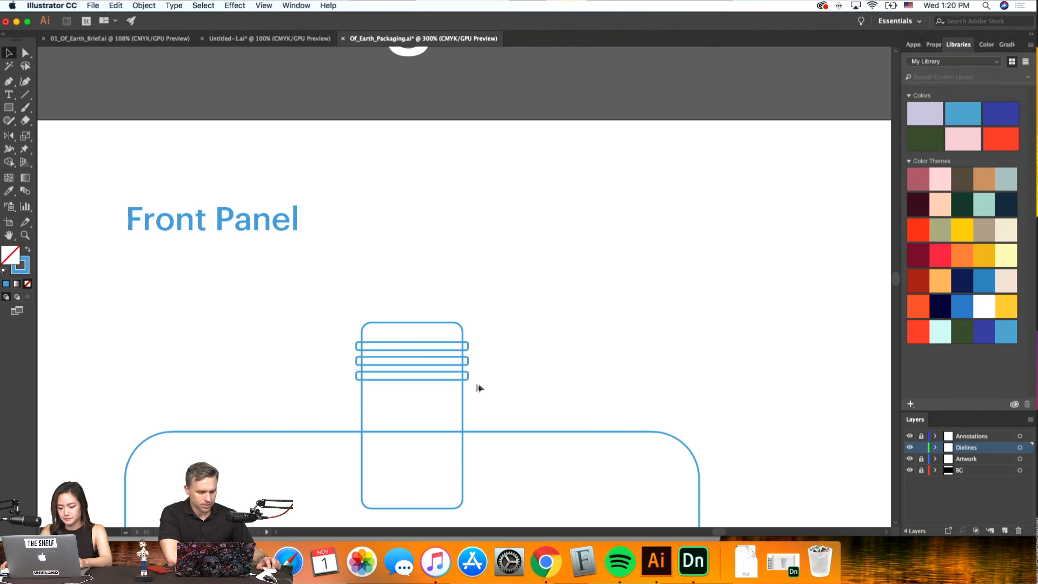
{"action": "left_click_drag", "start_coordinate": [468, 377], "coordinate": [468, 347], "text": "alt"}
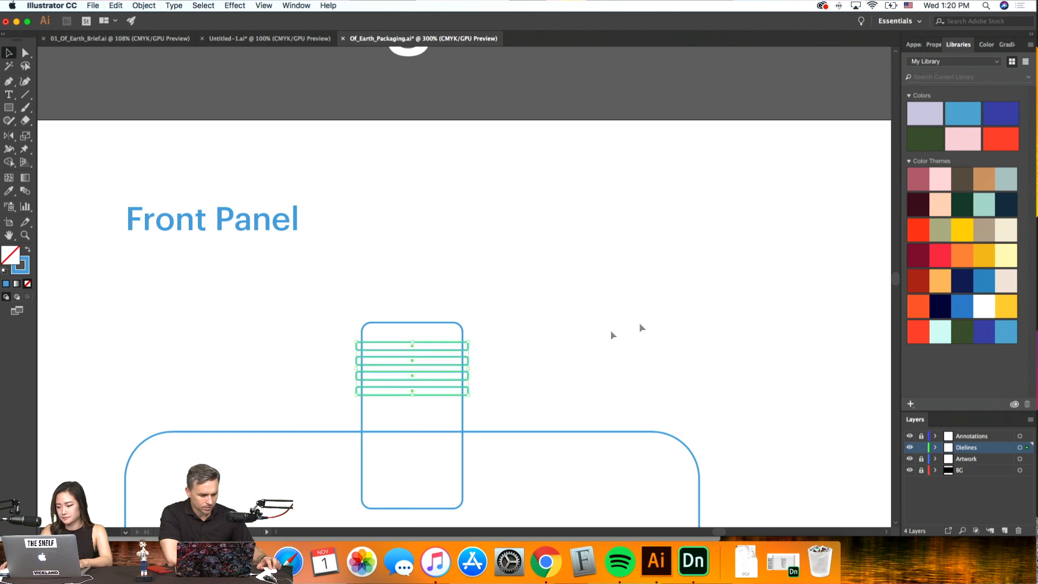
Distribute the four spout bars evenly by their vertical centres
{"action": "left_click", "coordinate": [912, 45]}
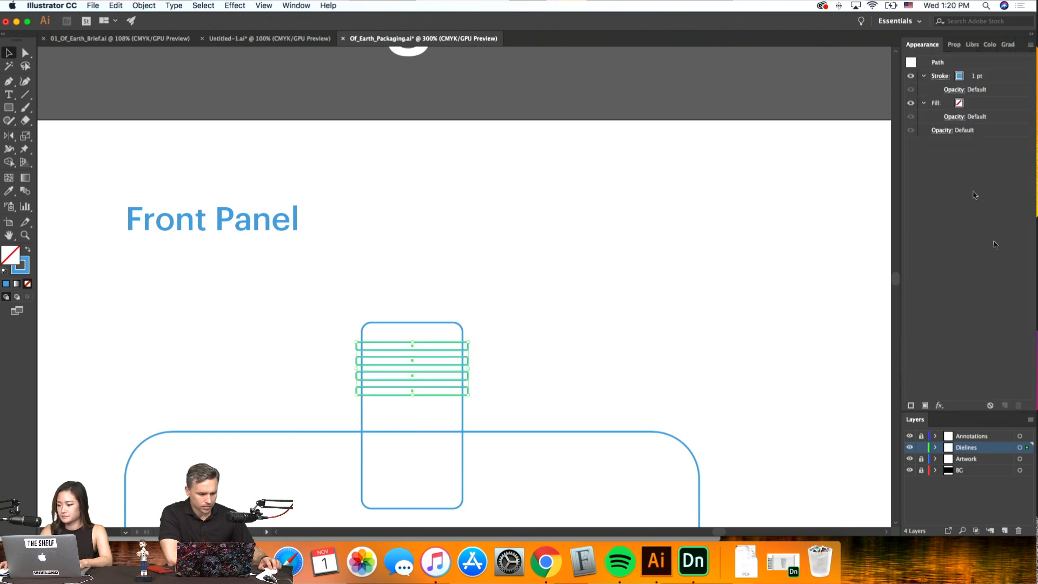
{"action": "left_click", "coordinate": [951, 44]}
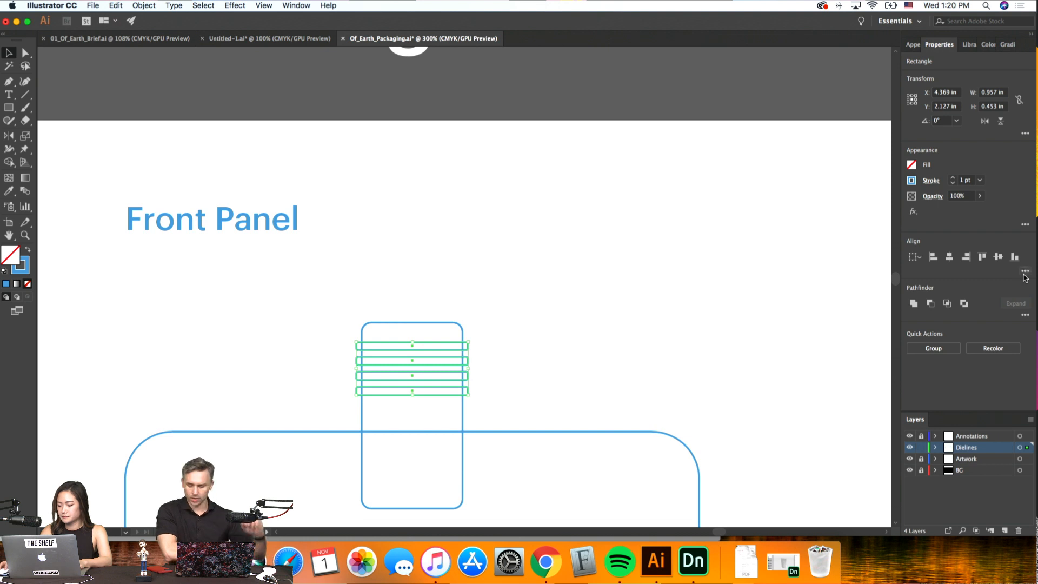
{"action": "left_click", "coordinate": [1024, 272]}
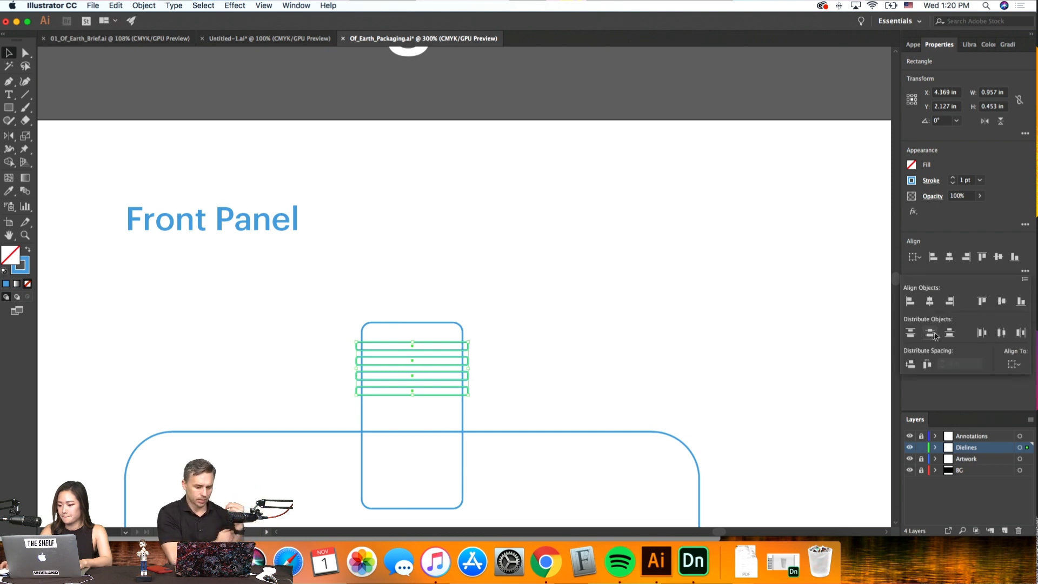
{"action": "left_click", "coordinate": [933, 333]}
Shift the stack of four bars down along the spout, nudging it back up slightly to fine-tune its position
{"action": "key", "text": "super+1"}
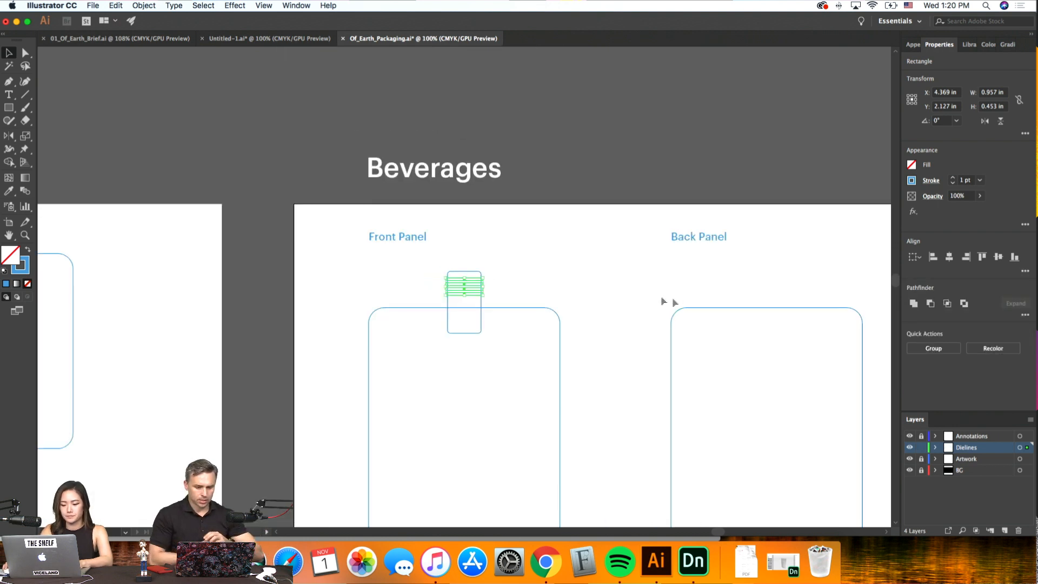
{"action": "left_click", "coordinate": [627, 301]}
{"action": "key", "text": "super+="}
{"action": "key", "text": "super+="}
{"action": "key", "text": "super+="}
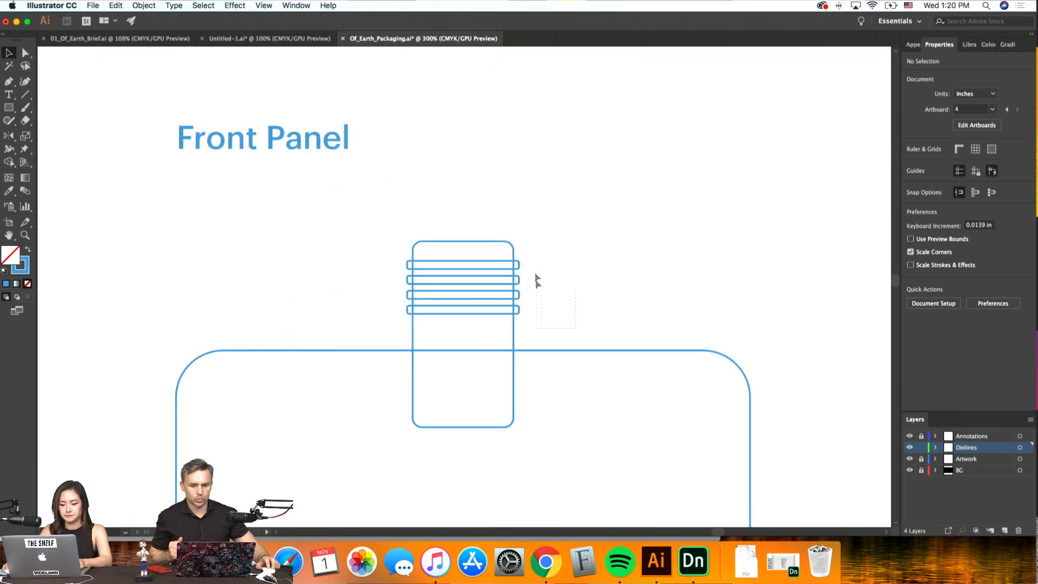
{"action": "left_click_drag", "start_coordinate": [518, 260], "coordinate": [518, 258]}
{"action": "key", "text": "shift+Down"}
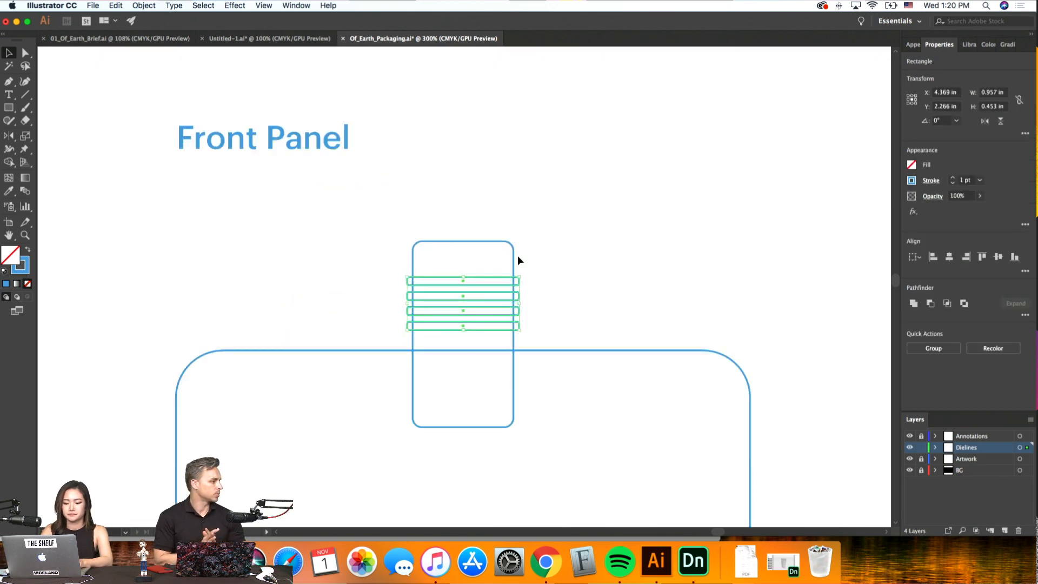
{"action": "key", "text": "Up"}
{"action": "key", "text": "Up"}
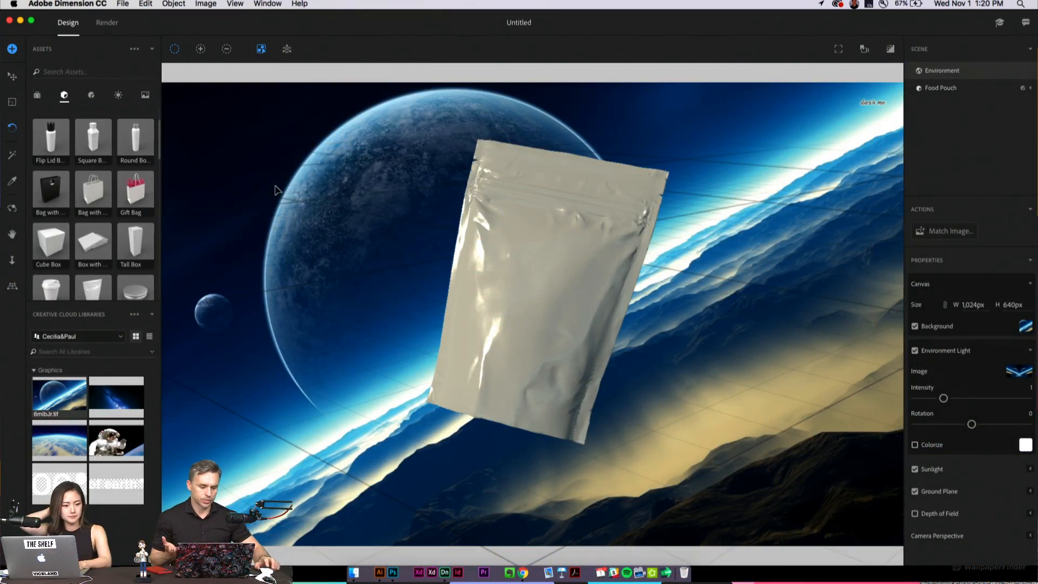
In Adobe Dimension, enlarge the starter asset list and browse through all the available 3D models
{"action": "left_click", "coordinate": [153, 50]}
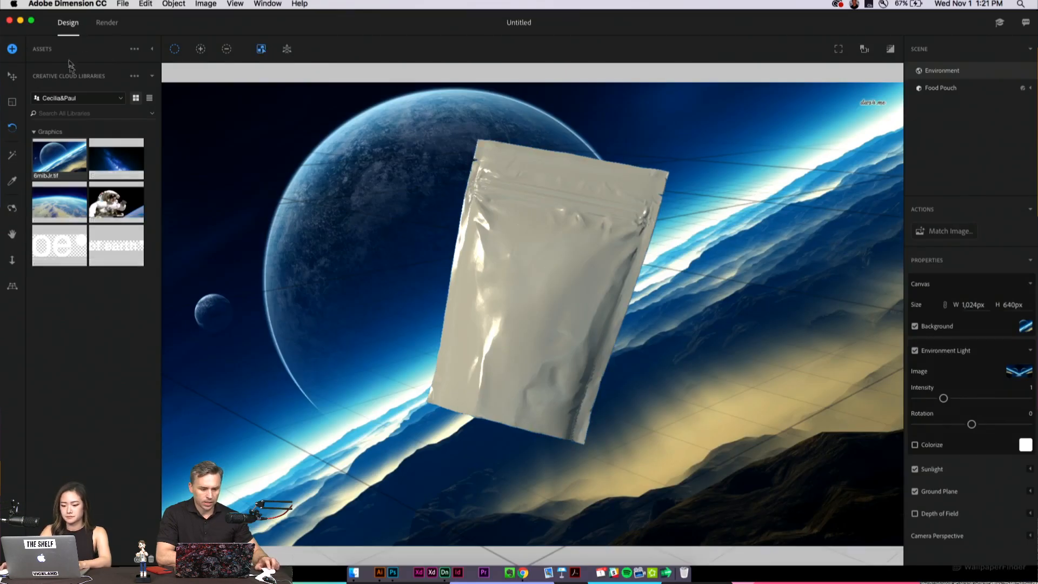
{"action": "left_click", "coordinate": [152, 48]}
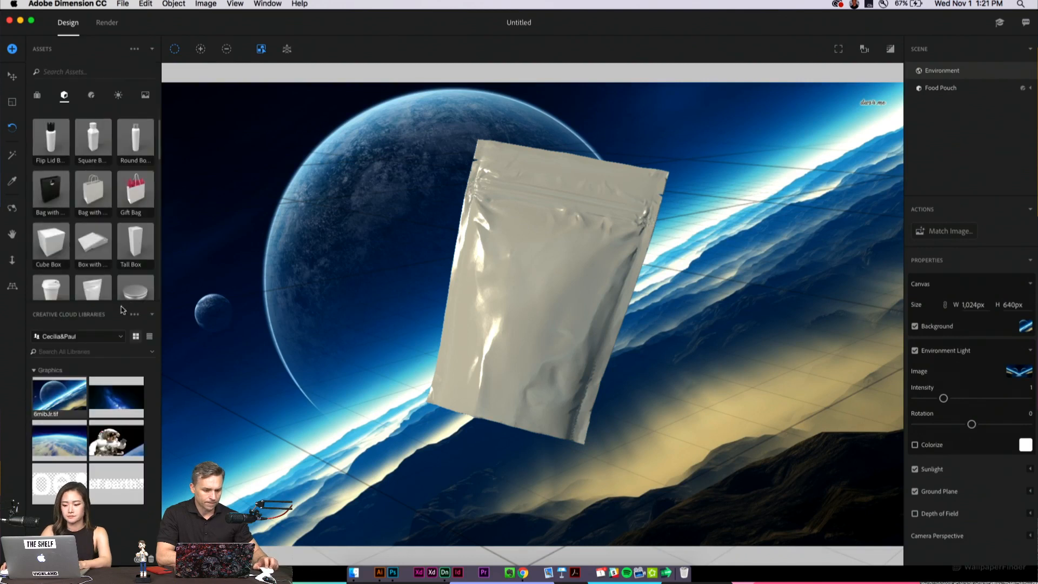
{"action": "left_click", "coordinate": [151, 314]}
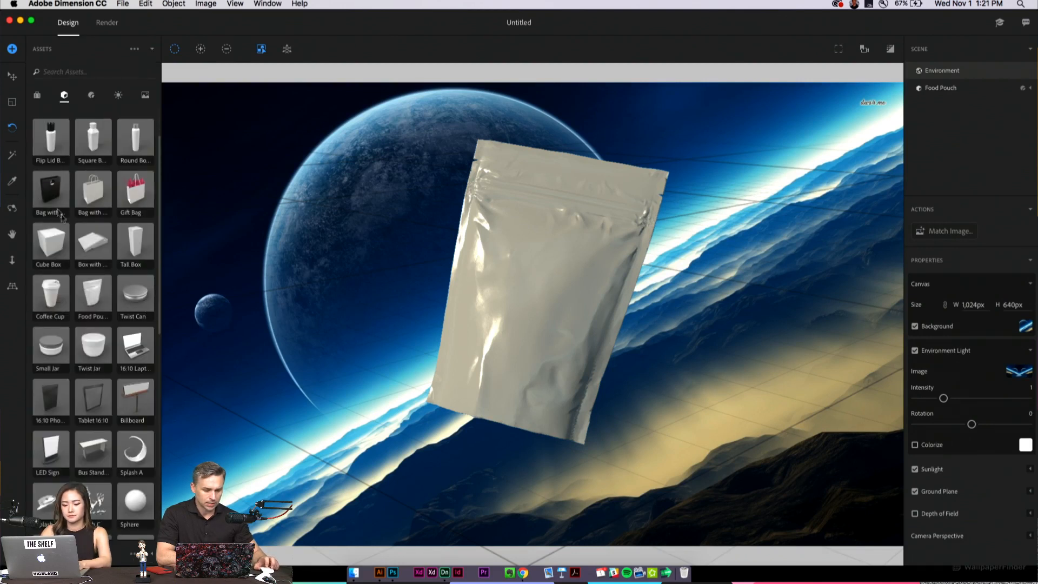
{"action": "scroll", "coordinate": [72, 350], "scroll_direction": "down", "scroll_amount": 4}
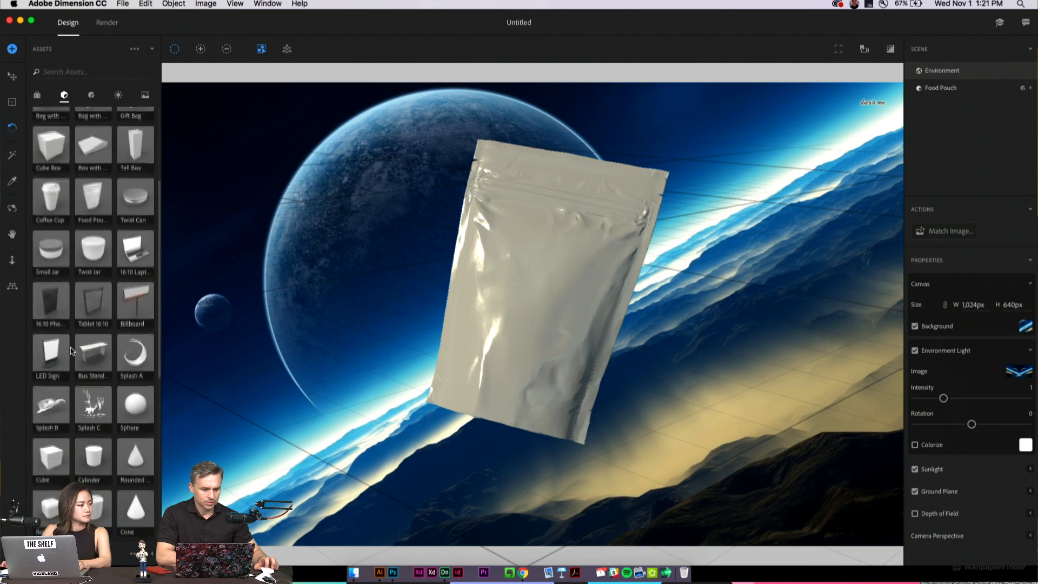
{"action": "scroll", "coordinate": [56, 210], "scroll_direction": "down", "scroll_amount": 6}
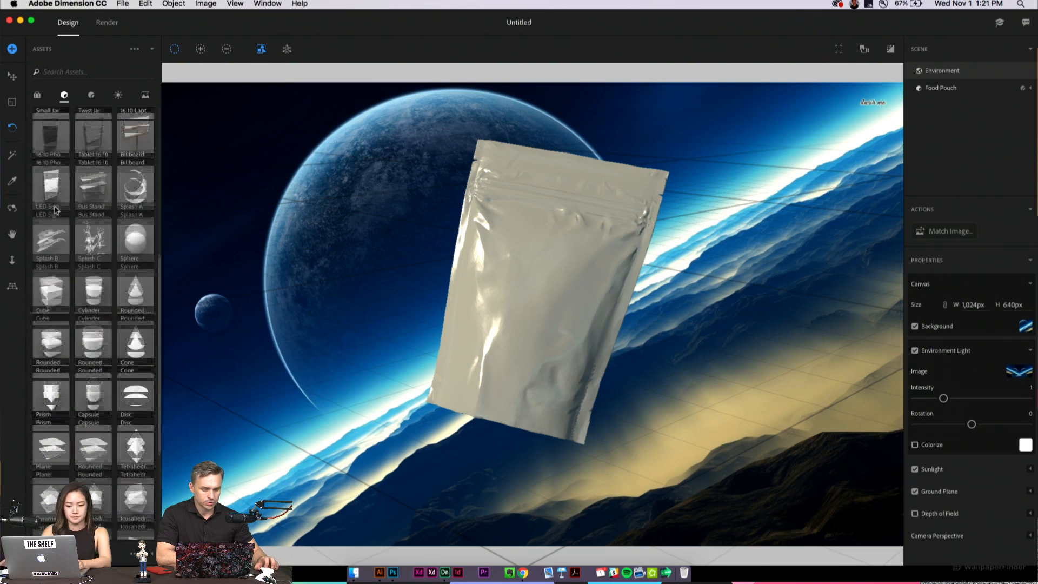
{"action": "scroll", "coordinate": [55, 209], "scroll_direction": "up", "scroll_amount": 3}
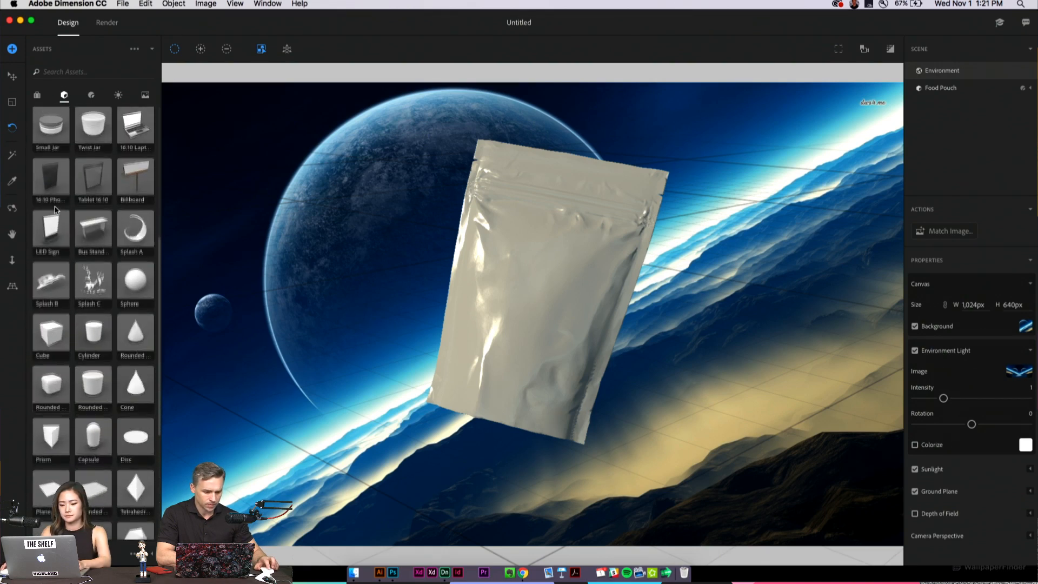
{"action": "scroll", "coordinate": [56, 210], "scroll_direction": "up", "scroll_amount": 10}
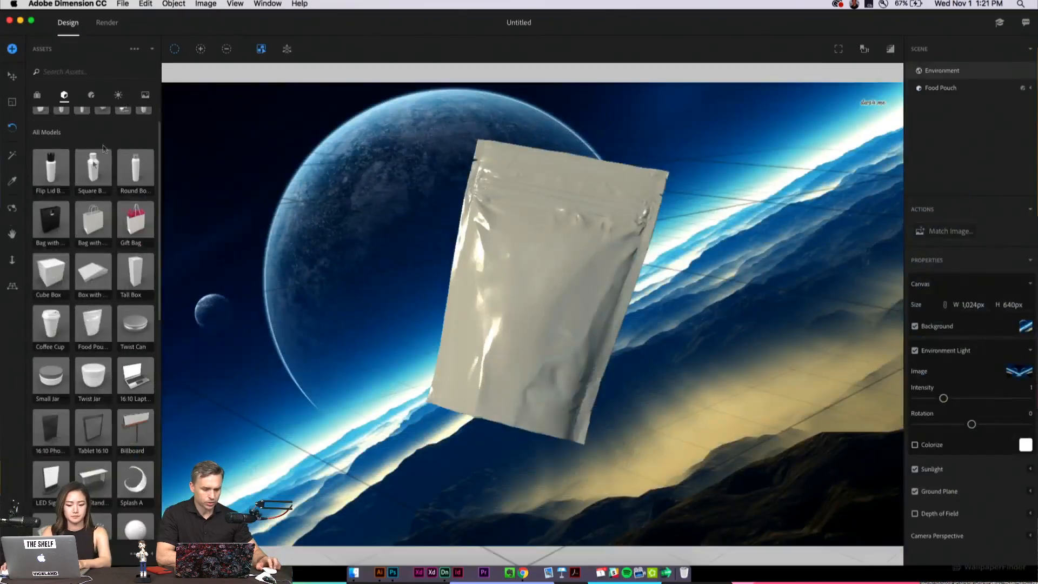
Apply the Metal material to the Food Pouch model and select the whole pouch object
{"action": "left_click", "coordinate": [92, 96]}
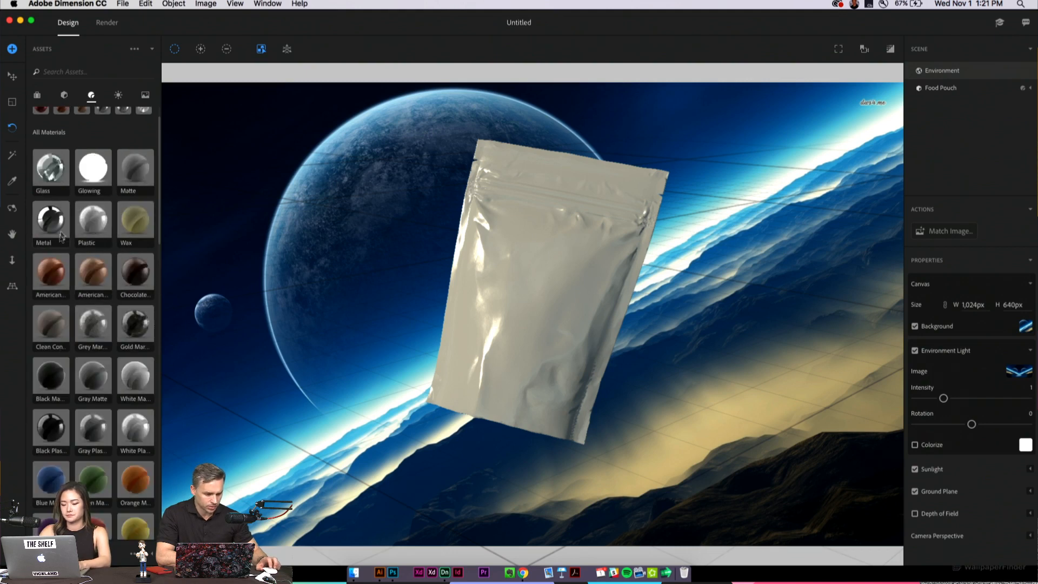
{"action": "scroll", "coordinate": [60, 244], "scroll_direction": "down", "scroll_amount": 5}
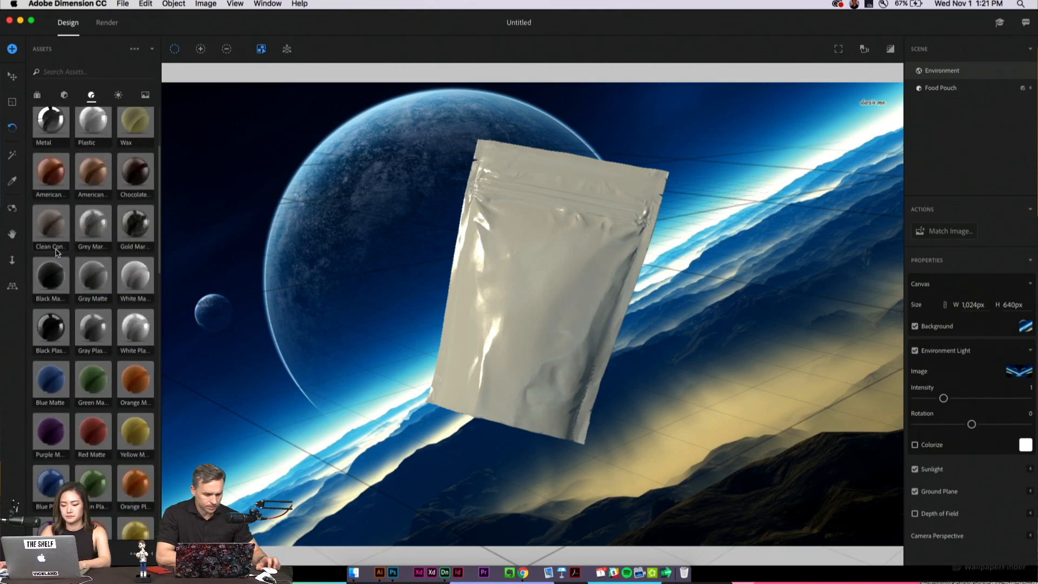
{"action": "scroll", "coordinate": [57, 252], "scroll_direction": "up", "scroll_amount": 6}
{"action": "left_click_drag", "start_coordinate": [53, 253], "coordinate": [503, 286]}
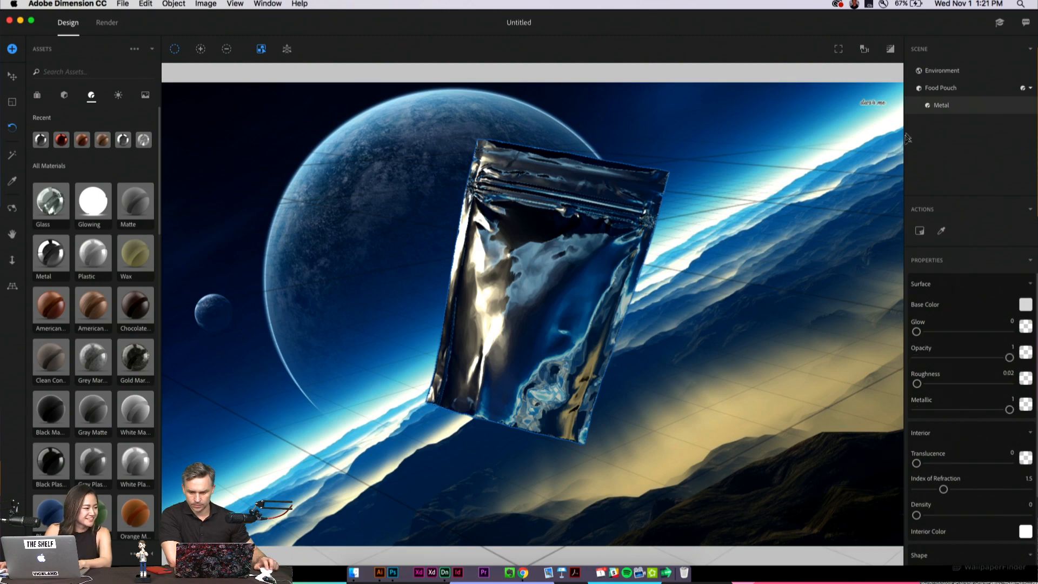
{"action": "left_click", "coordinate": [931, 90]}
{"action": "left_click_drag", "start_coordinate": [496, 396], "coordinate": [475, 381]}
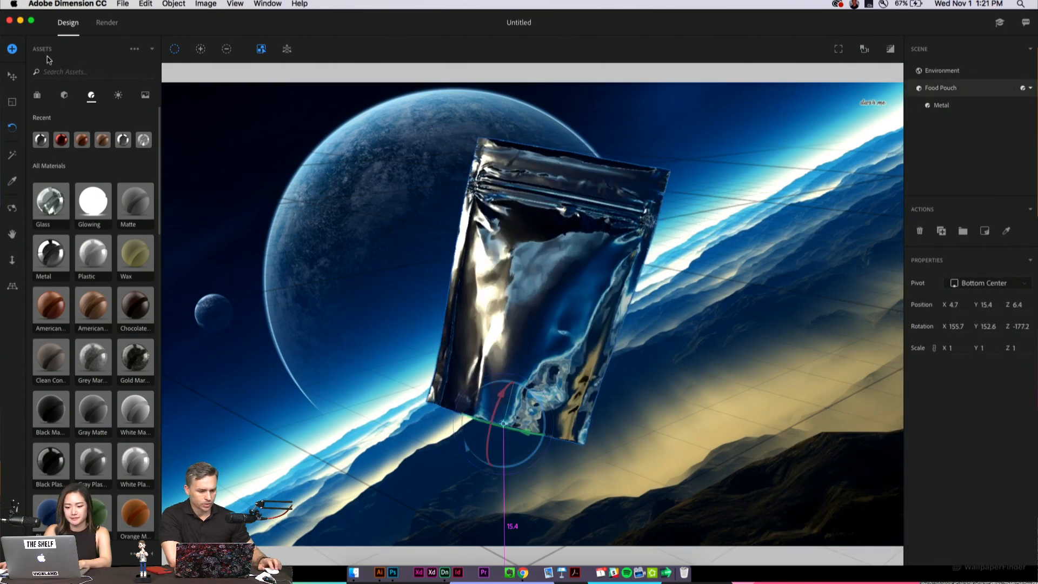
Set the library's astronaut image mAgBfp.tif as the scene background and match the canvas aspect ratio, environment light and sunlight to it
{"action": "left_click", "coordinate": [152, 558]}
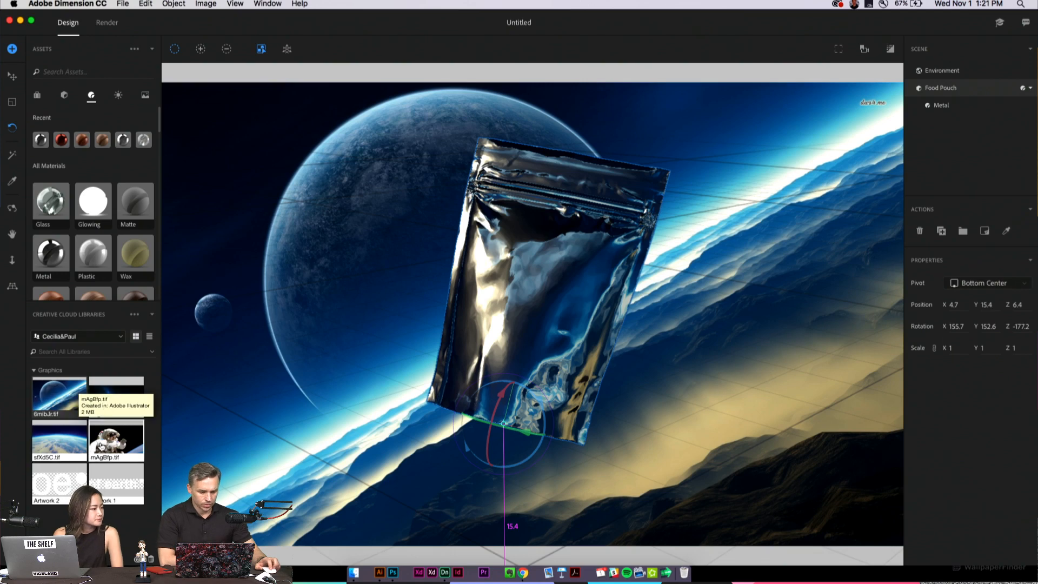
{"action": "left_click_drag", "start_coordinate": [103, 447], "coordinate": [290, 214]}
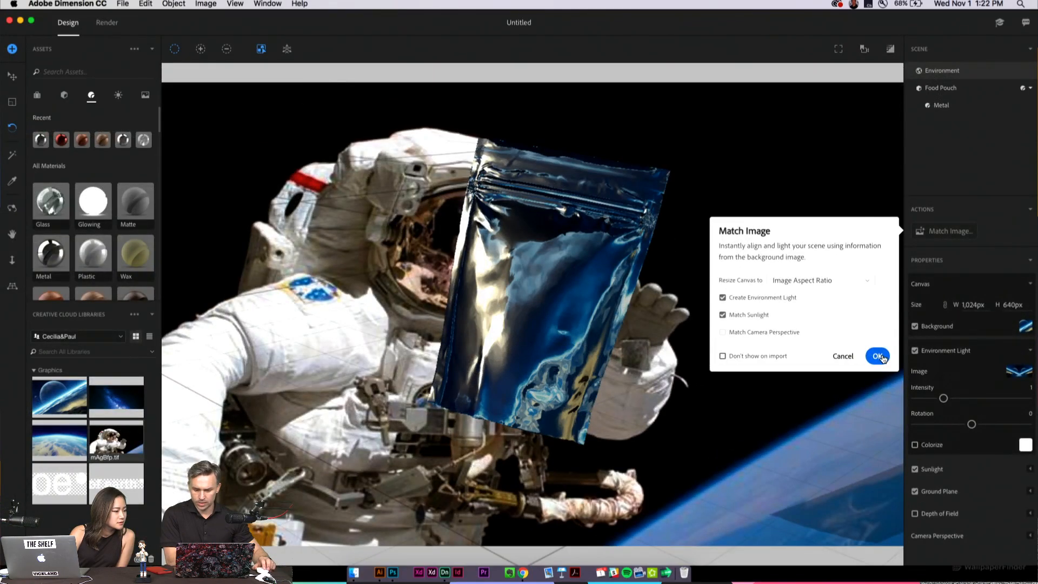
{"action": "left_click", "coordinate": [881, 357]}
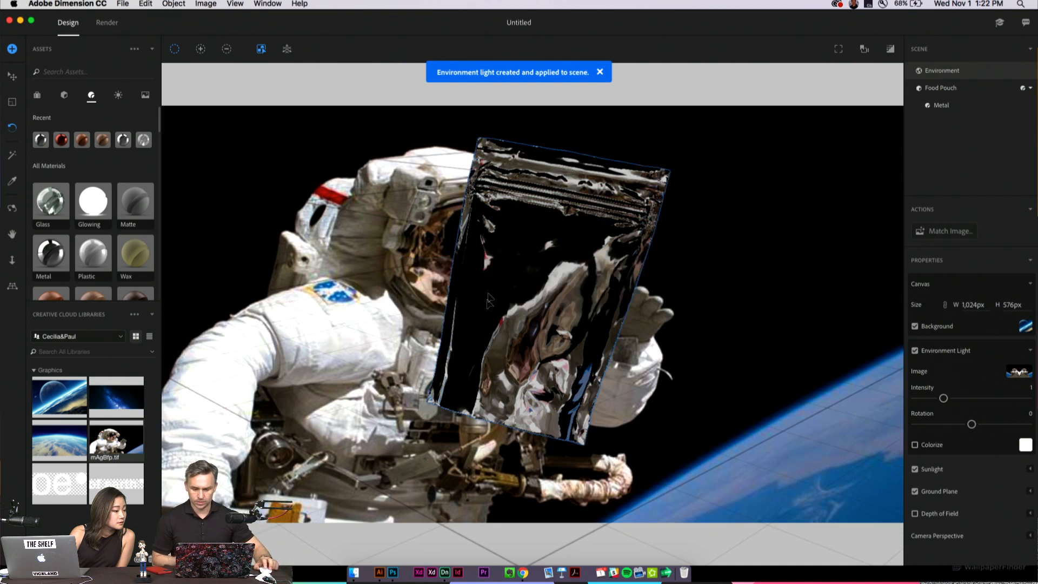
Rotate the pouch to about 146.8, 173.4, -174.8 and make the planet image 6mibJr.tif the background, matching the scene to it
{"action": "left_click", "coordinate": [502, 419]}
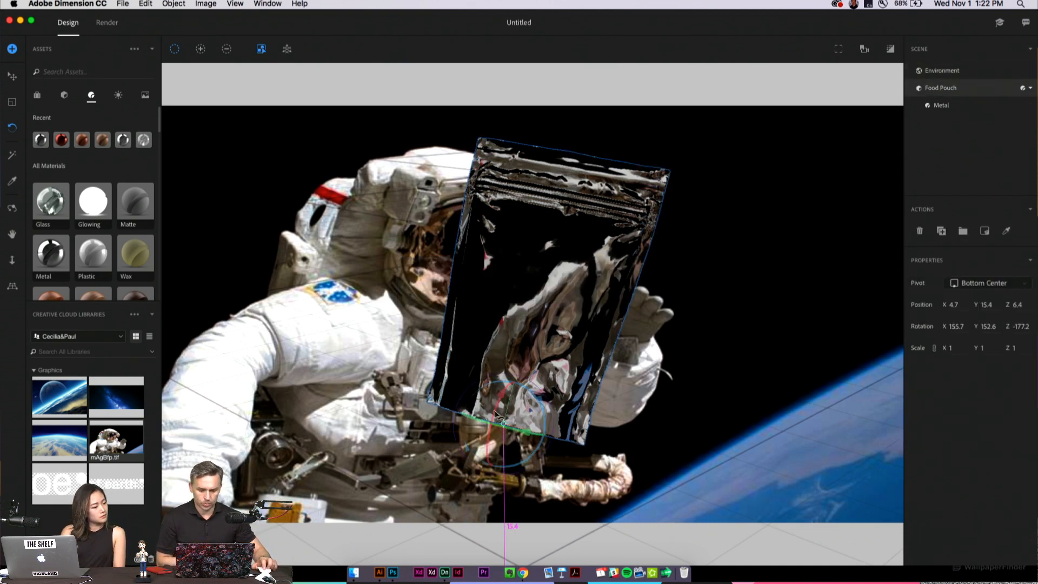
{"action": "left_click_drag", "start_coordinate": [513, 425], "coordinate": [475, 401]}
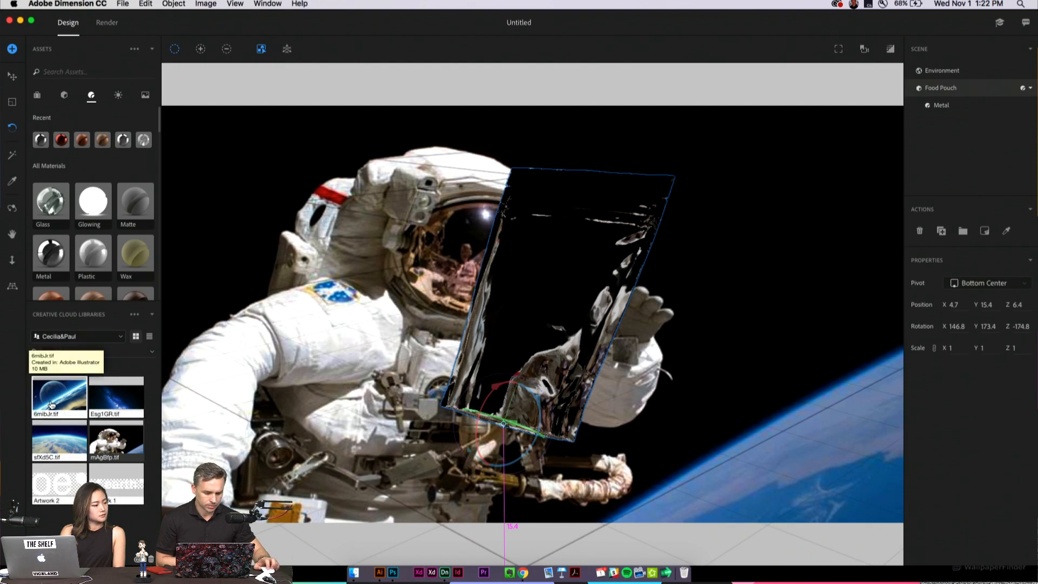
{"action": "left_click_drag", "start_coordinate": [52, 404], "coordinate": [536, 244]}
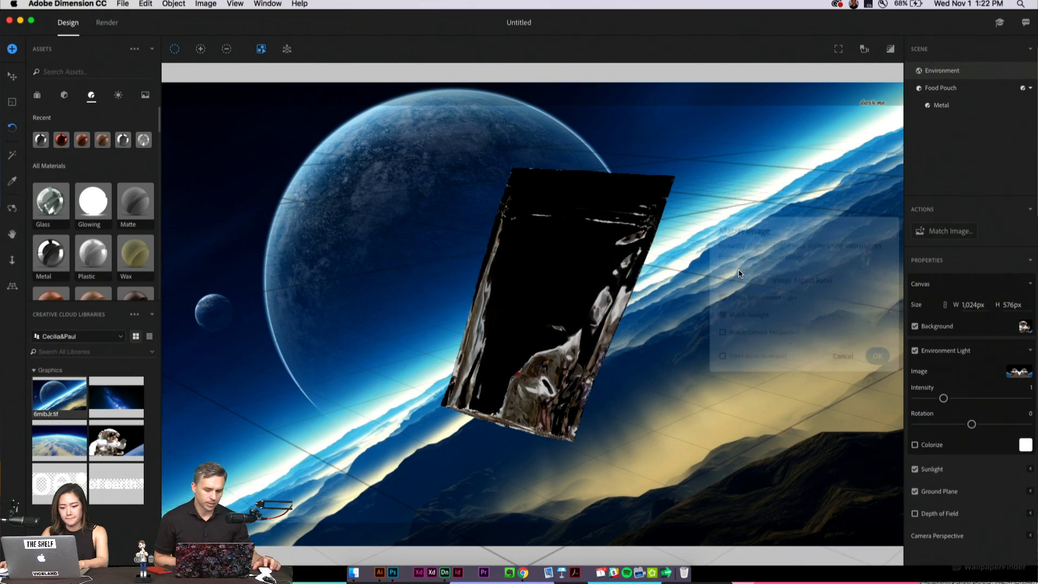
{"action": "left_click", "coordinate": [877, 356]}
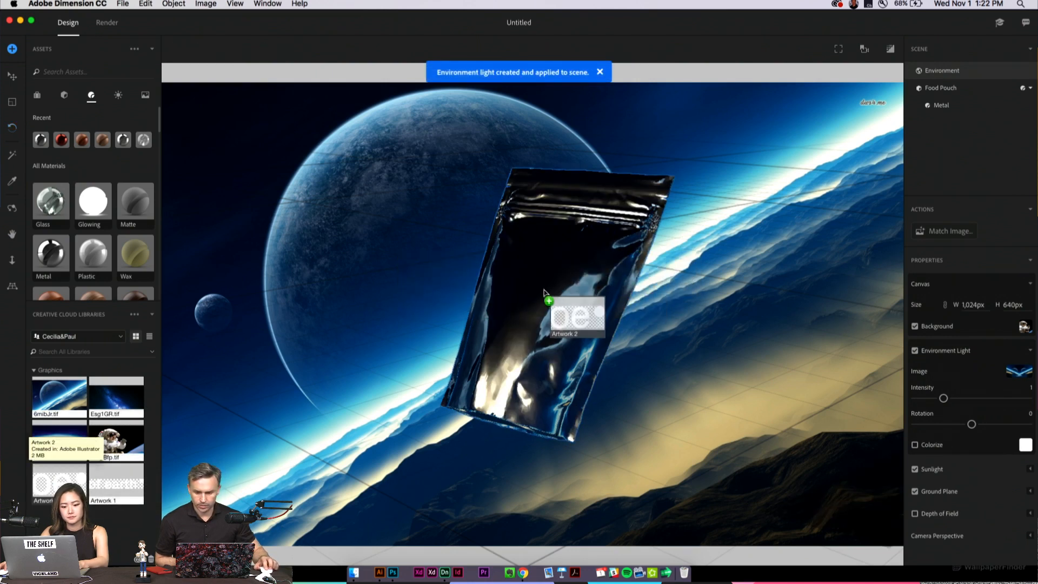
Place Artwork 2 from the library as a decal on the pouch front and scale it down to about 560%
{"action": "left_click_drag", "start_coordinate": [543, 296], "coordinate": [542, 298]}
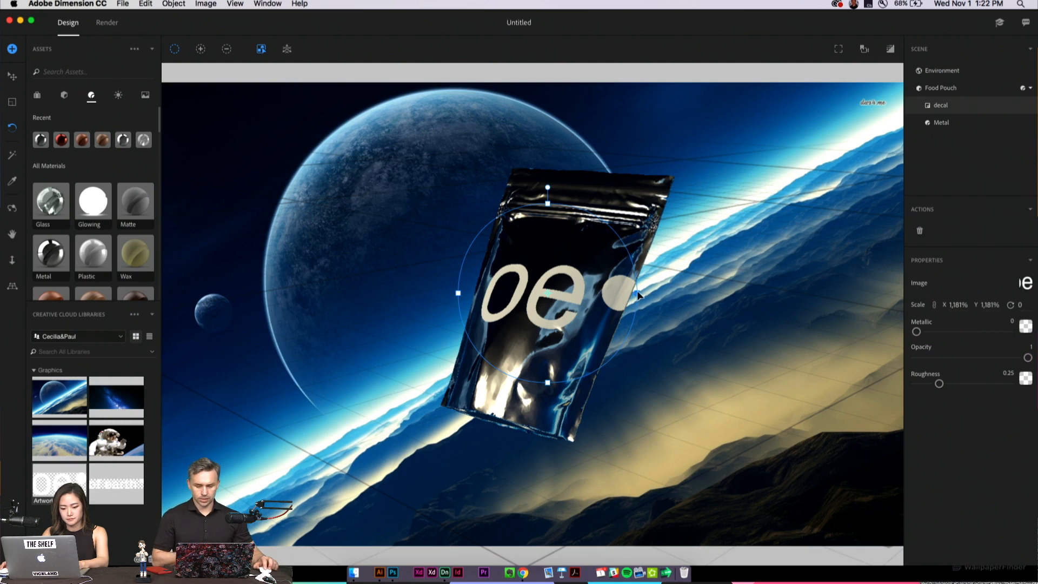
{"action": "left_click_drag", "start_coordinate": [636, 296], "coordinate": [588, 288]}
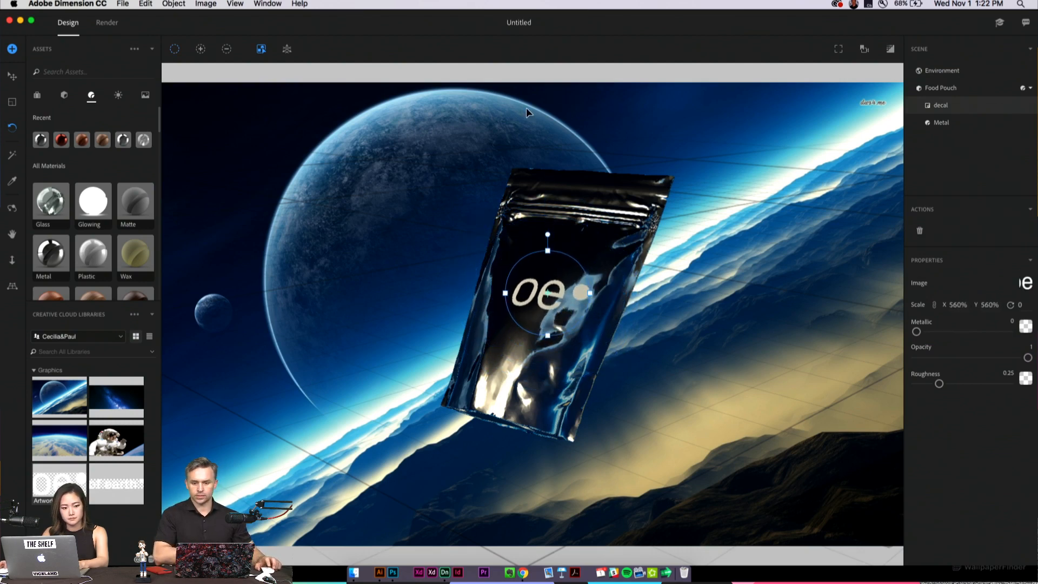
{"action": "left_click", "coordinate": [402, 186]}
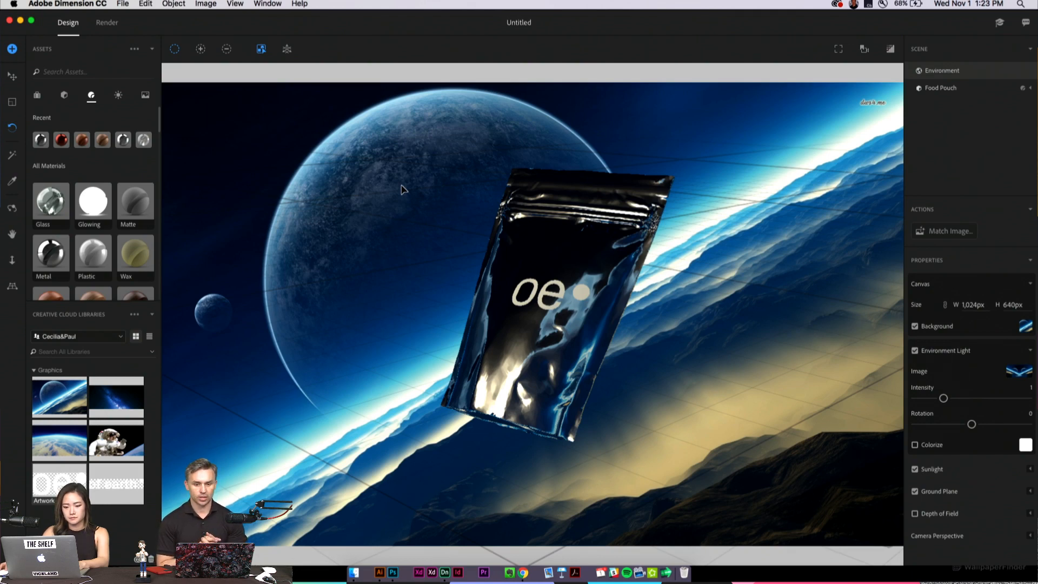
Set the roughness of the pouch's Metal material to 0.29 and its metallic value to 0.97
{"action": "left_click", "coordinate": [528, 231]}
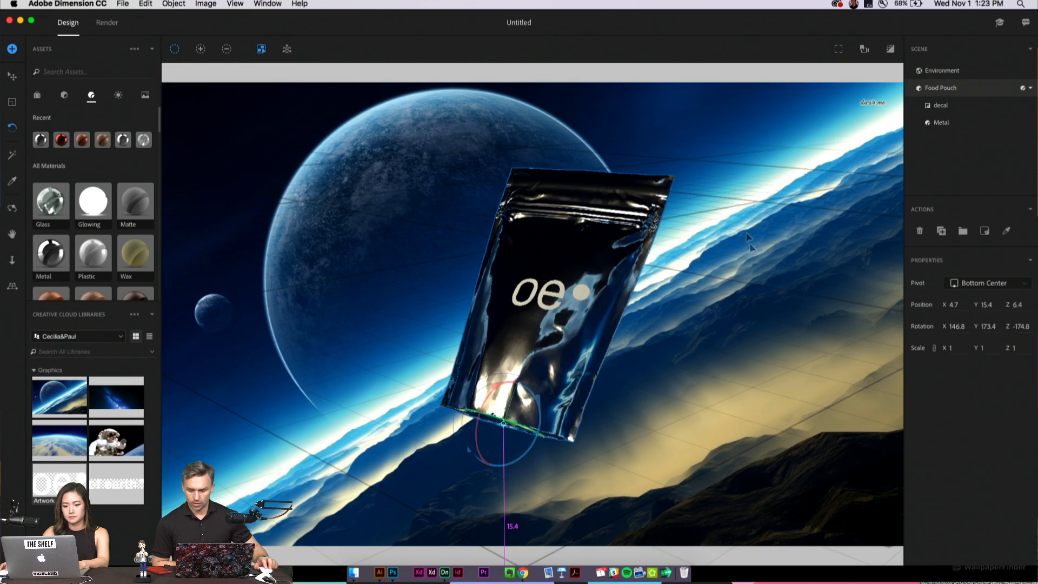
{"action": "left_click", "coordinate": [940, 122]}
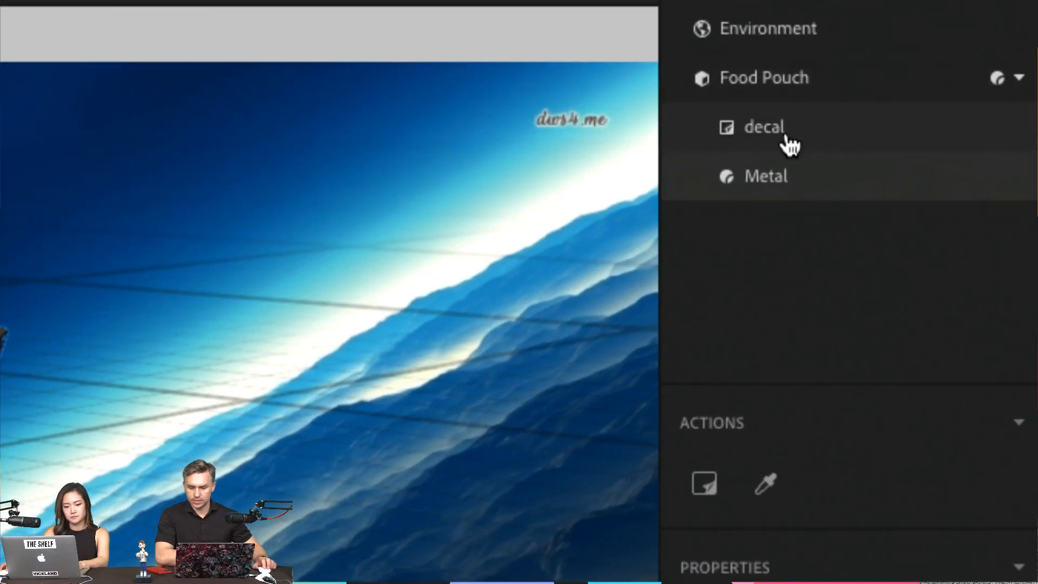
{"action": "left_click", "coordinate": [789, 145]}
{"action": "left_click", "coordinate": [793, 185]}
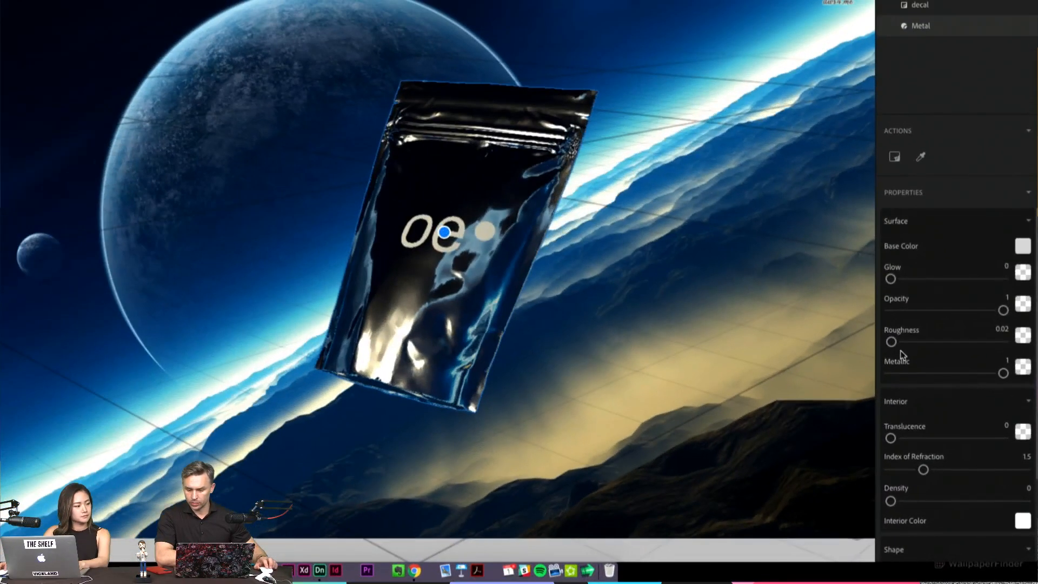
{"action": "left_click_drag", "start_coordinate": [890, 341], "coordinate": [922, 343]}
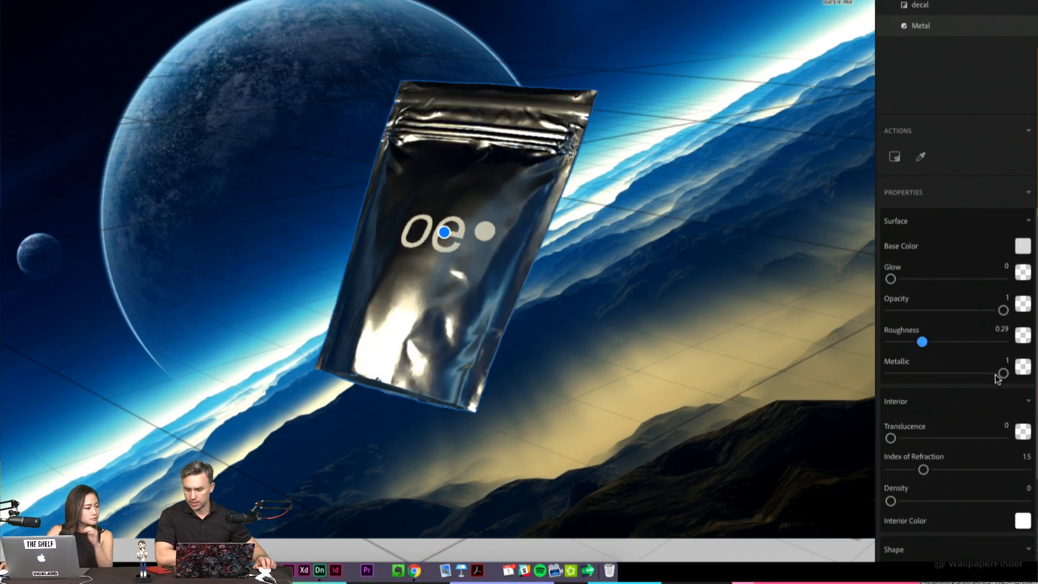
{"action": "mouse_move", "coordinate": [1001, 372]}
{"action": "left_mouse_down"}
{"action": "mouse_move", "coordinate": [911, 373]}
{"action": "mouse_move", "coordinate": [999, 373]}
{"action": "left_mouse_up"}
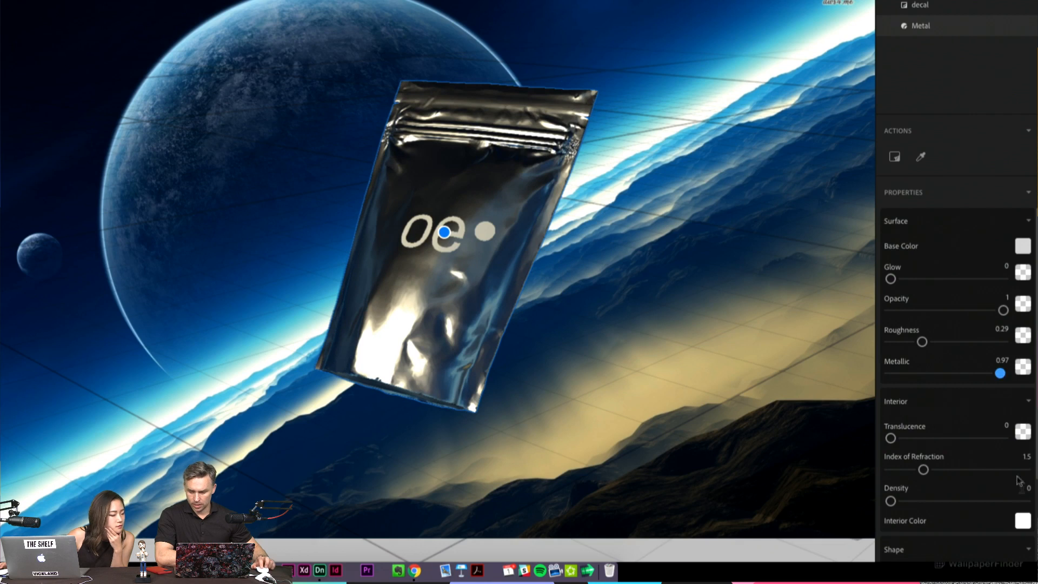
Check the Normals texture setting of the Metal material without choosing a file, and collapse the Shape properties
{"action": "scroll", "coordinate": [1023, 500], "scroll_direction": "down", "scroll_amount": 2}
{"action": "scroll", "coordinate": [1023, 500], "scroll_direction": "down", "scroll_amount": 3}
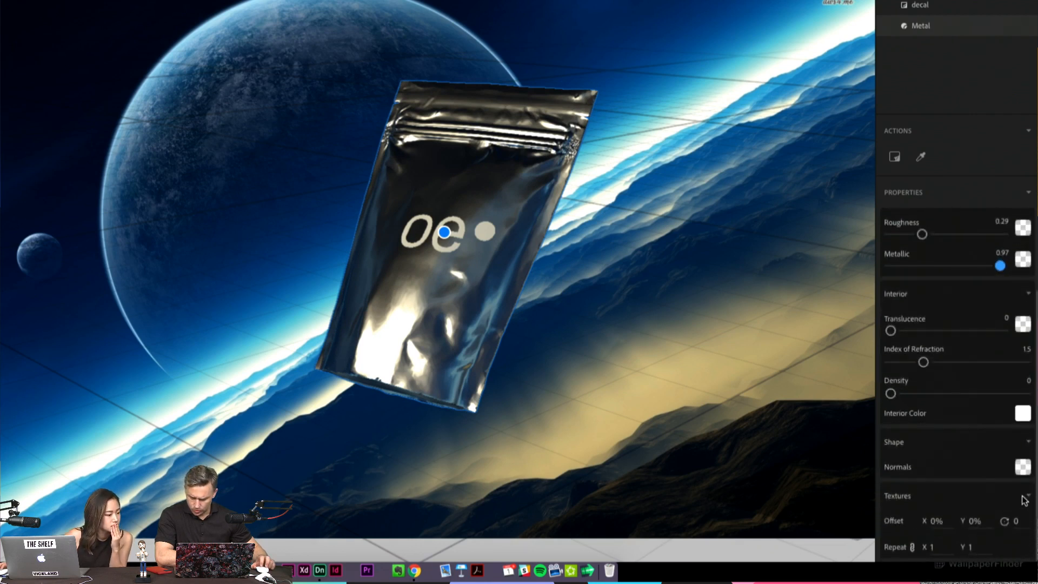
{"action": "left_click", "coordinate": [1022, 467]}
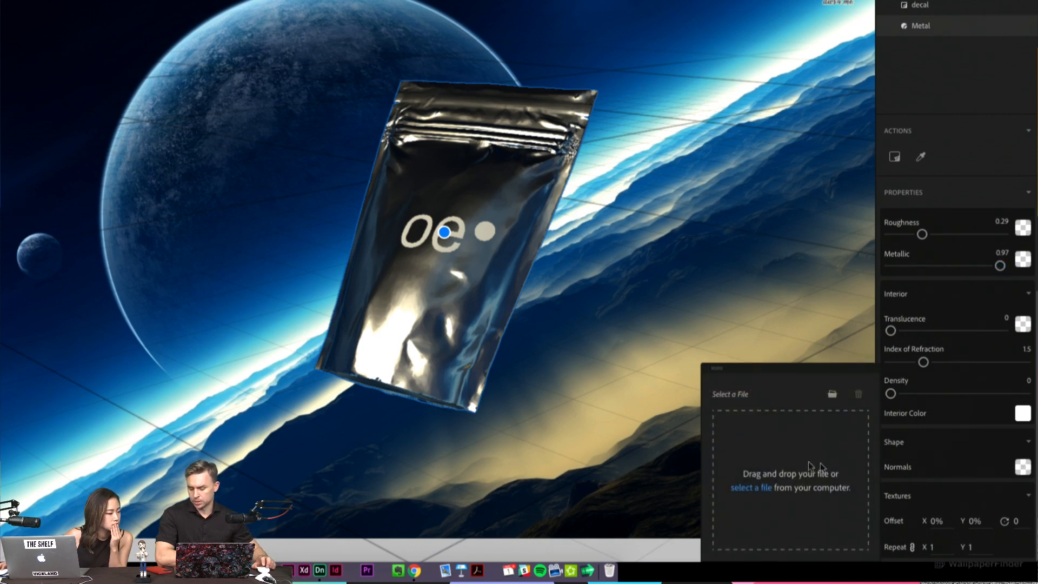
{"action": "left_click", "coordinate": [969, 453]}
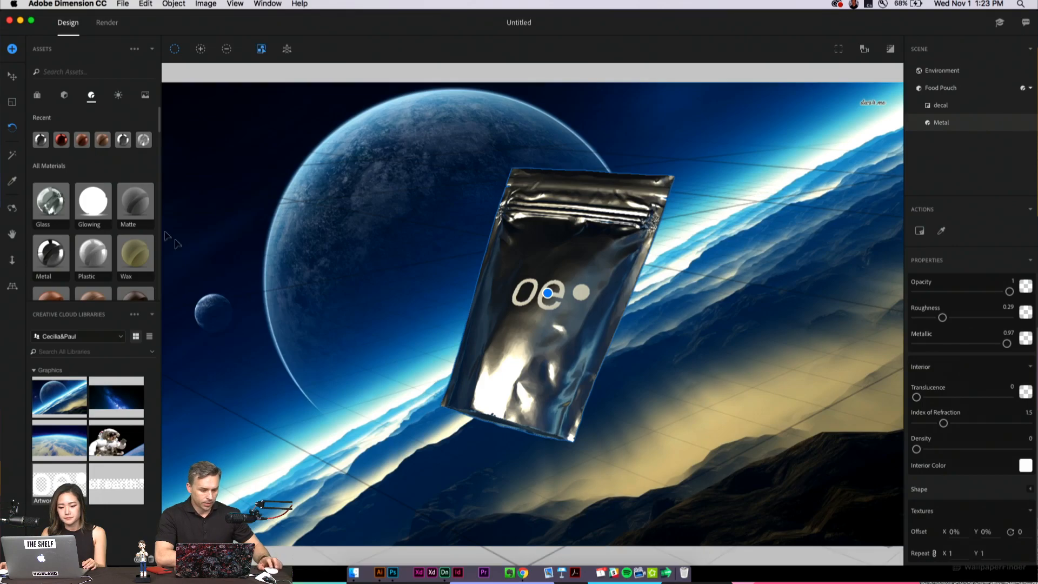
Expand the materials list and apply Grey Marble to the pouch
{"action": "left_click", "coordinate": [153, 316]}
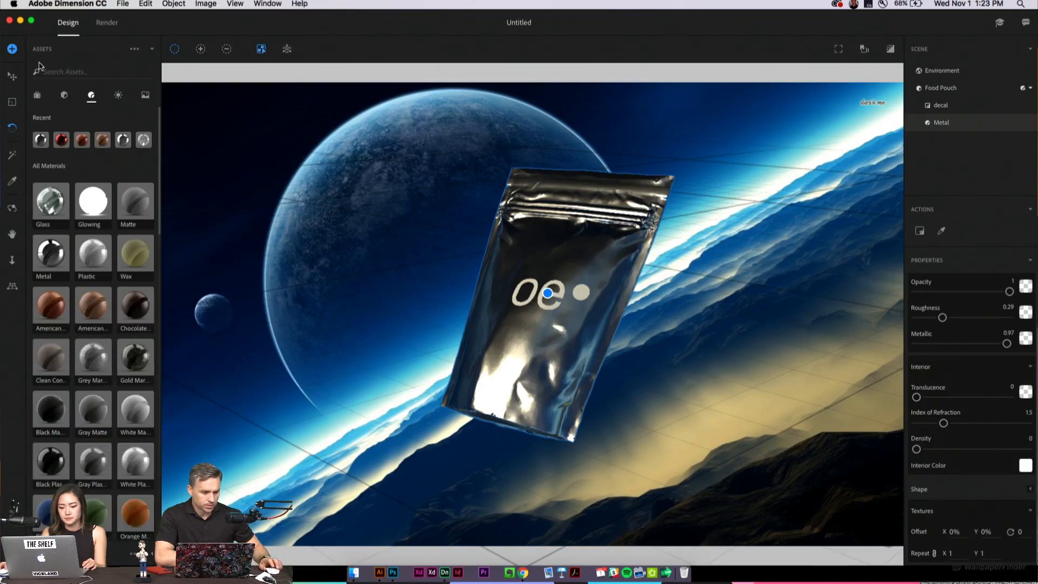
{"action": "scroll", "coordinate": [49, 220], "scroll_direction": "down", "scroll_amount": 3}
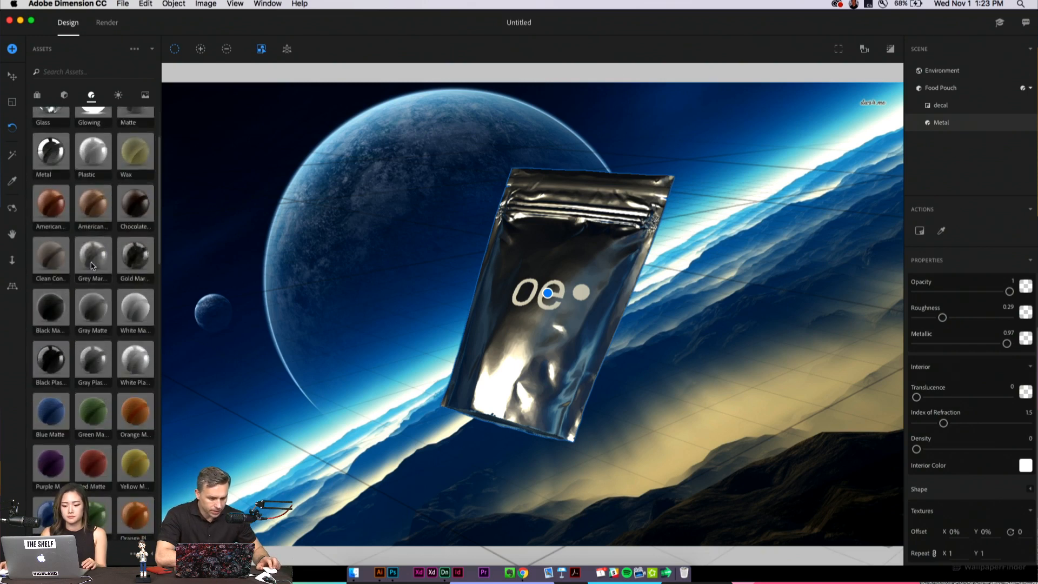
{"action": "left_click_drag", "start_coordinate": [96, 260], "coordinate": [529, 235]}
{"action": "left_click_drag", "start_coordinate": [528, 236], "coordinate": [530, 233]}
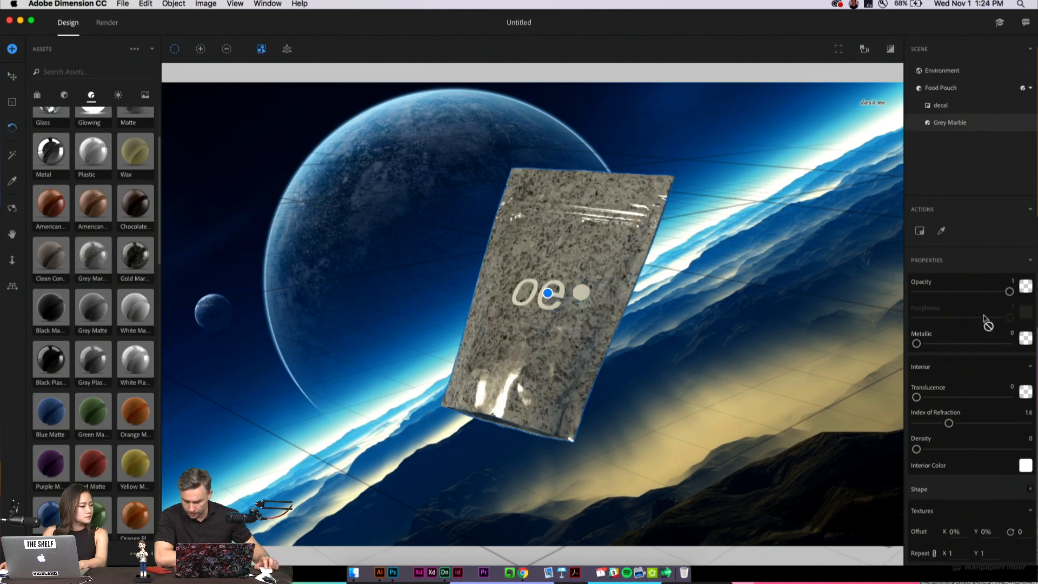
Inspect the normals map and the base color image used by the Grey Marble material
{"action": "left_click", "coordinate": [1029, 490]}
{"action": "scroll", "coordinate": [983, 486], "scroll_direction": "down", "scroll_amount": 1}
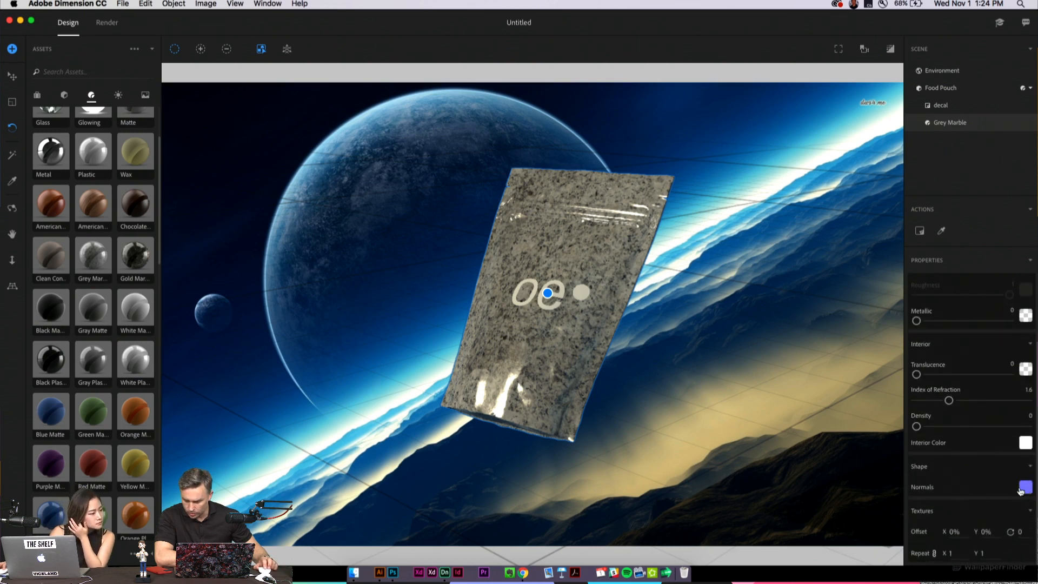
{"action": "left_click", "coordinate": [1025, 487]}
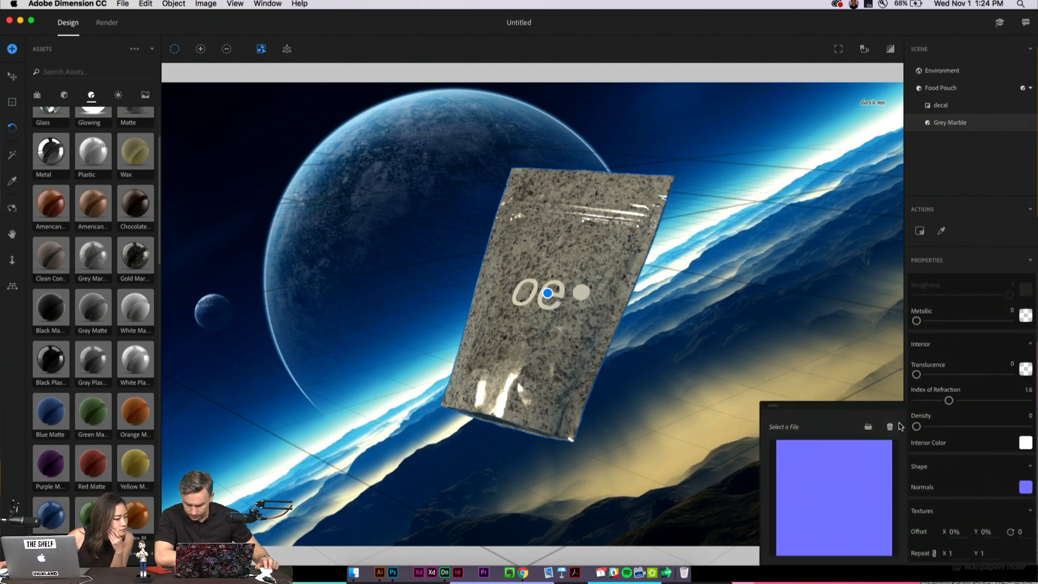
{"action": "left_click", "coordinate": [999, 481]}
{"action": "scroll", "coordinate": [1006, 346], "scroll_direction": "up", "scroll_amount": 3}
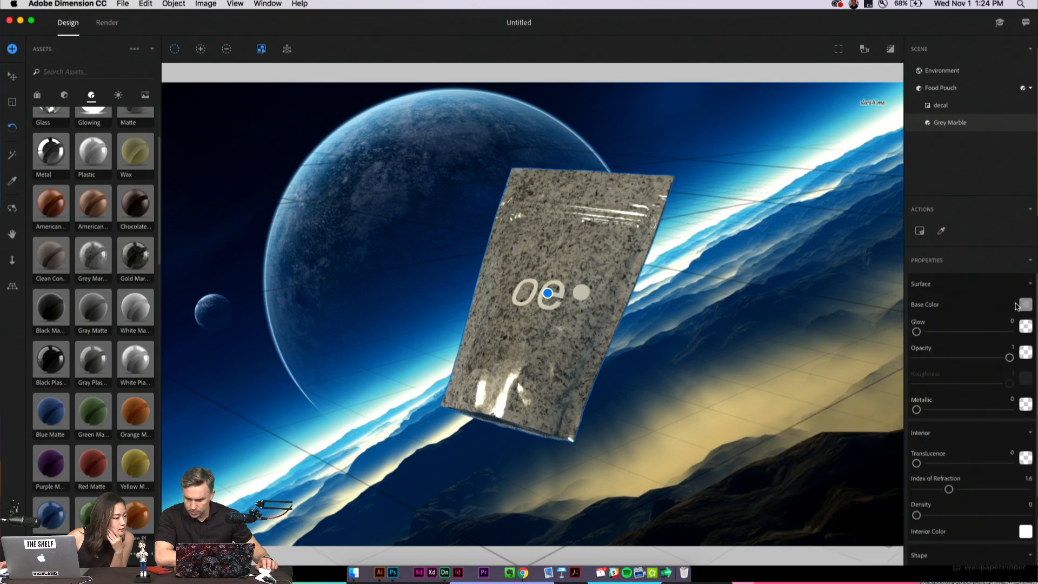
{"action": "left_click", "coordinate": [1024, 304]}
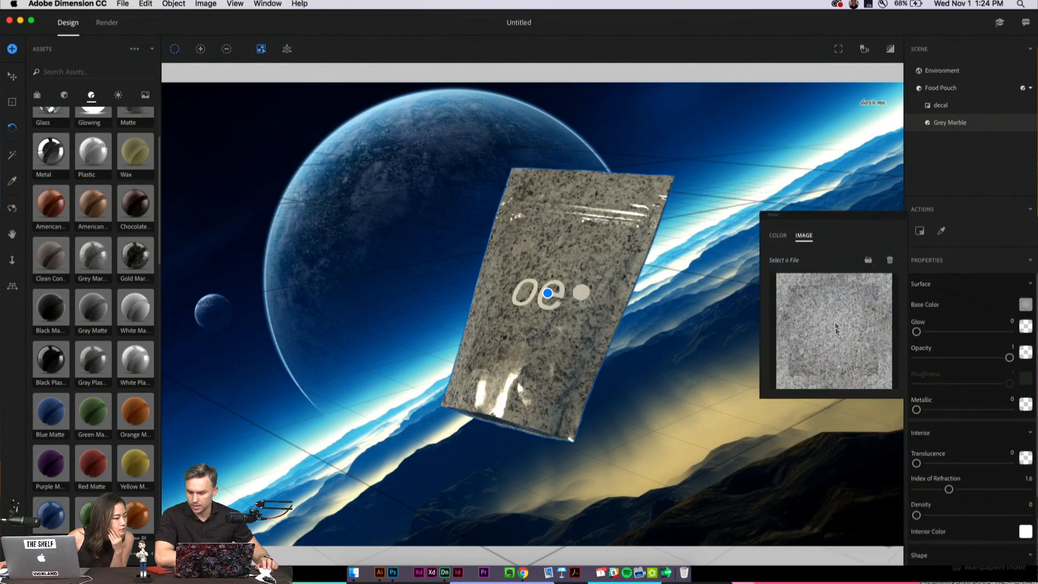
Replace the pouch's marble surface with the Damaged Silver material
{"action": "scroll", "coordinate": [95, 355], "scroll_direction": "down", "scroll_amount": 2}
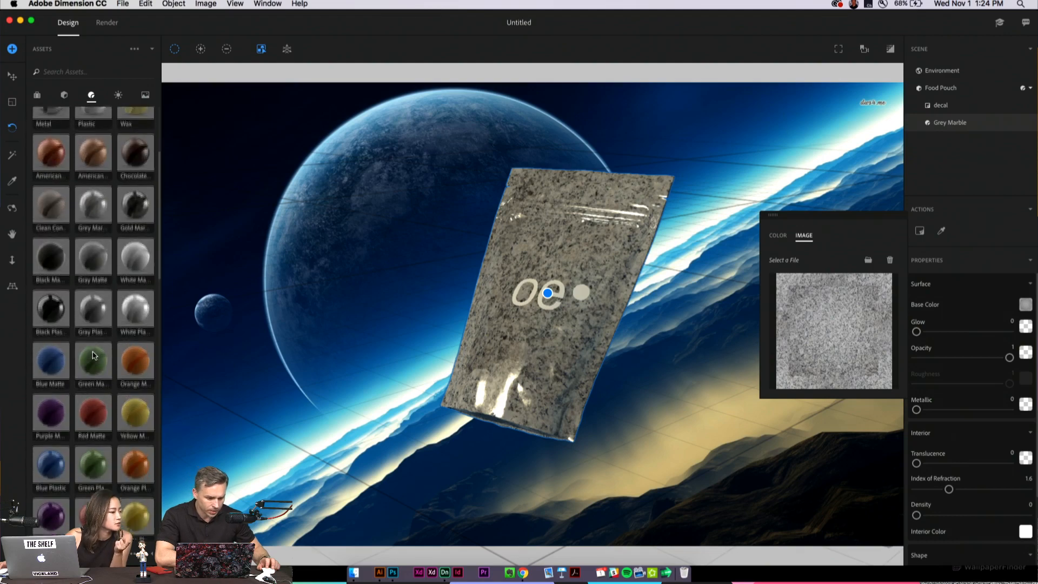
{"action": "scroll", "coordinate": [95, 355], "scroll_direction": "down", "scroll_amount": 10}
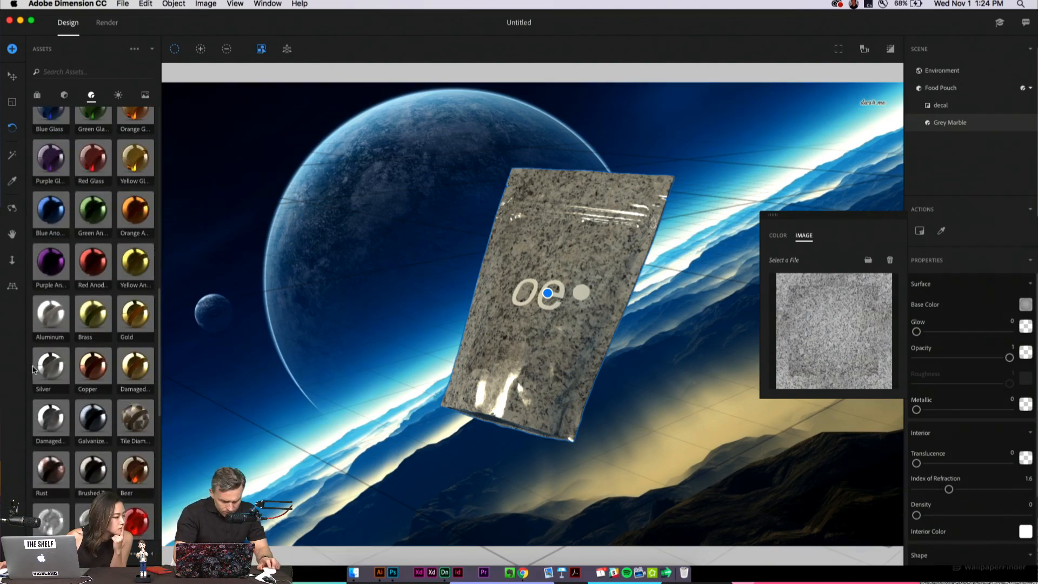
{"action": "left_click_drag", "start_coordinate": [51, 418], "coordinate": [571, 198]}
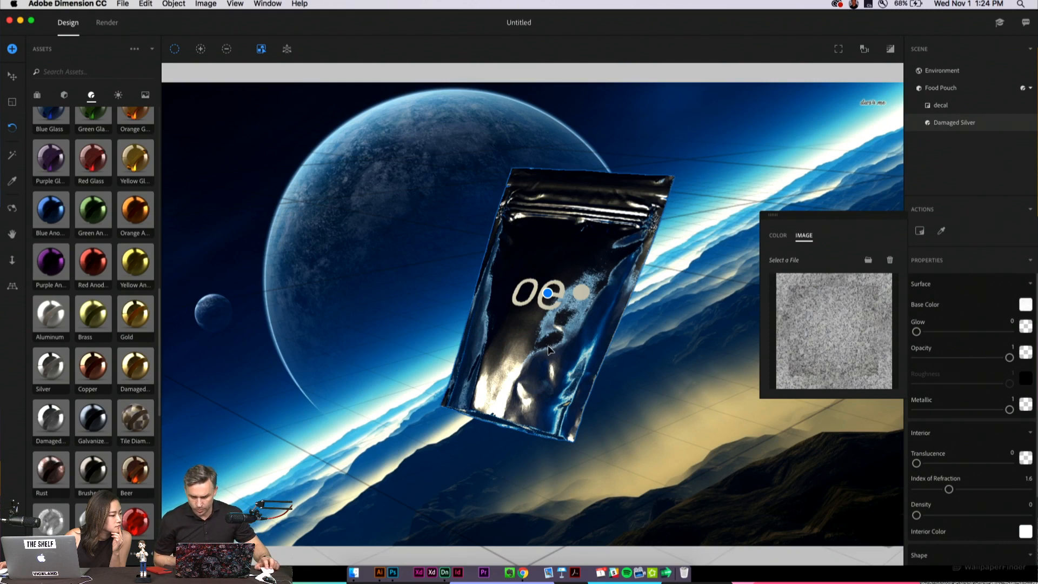
Review the surface properties of the Damaged Silver material and examine its normals map
{"action": "left_click", "coordinate": [959, 286]}
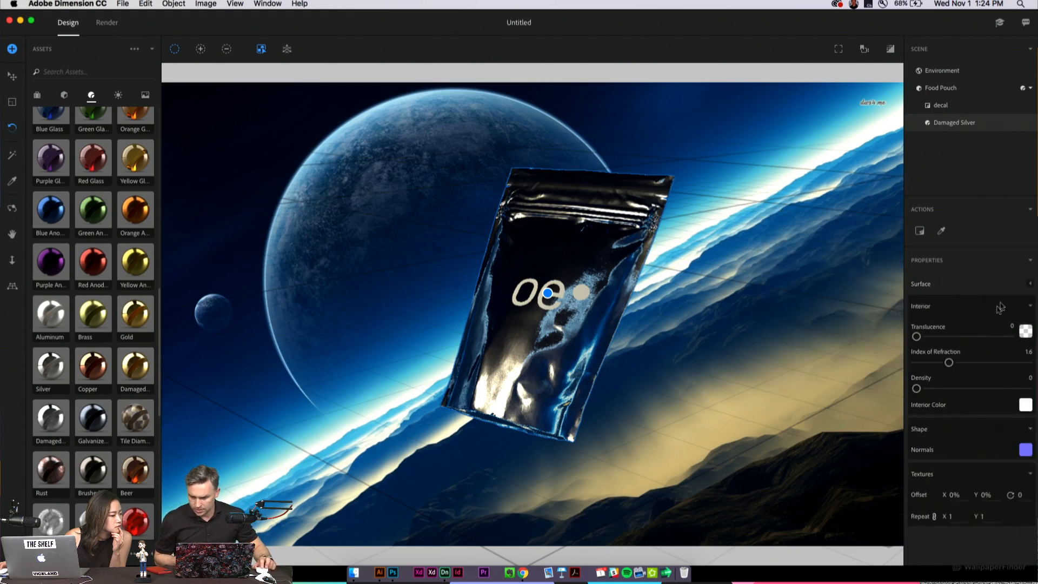
{"action": "left_click", "coordinate": [1023, 289]}
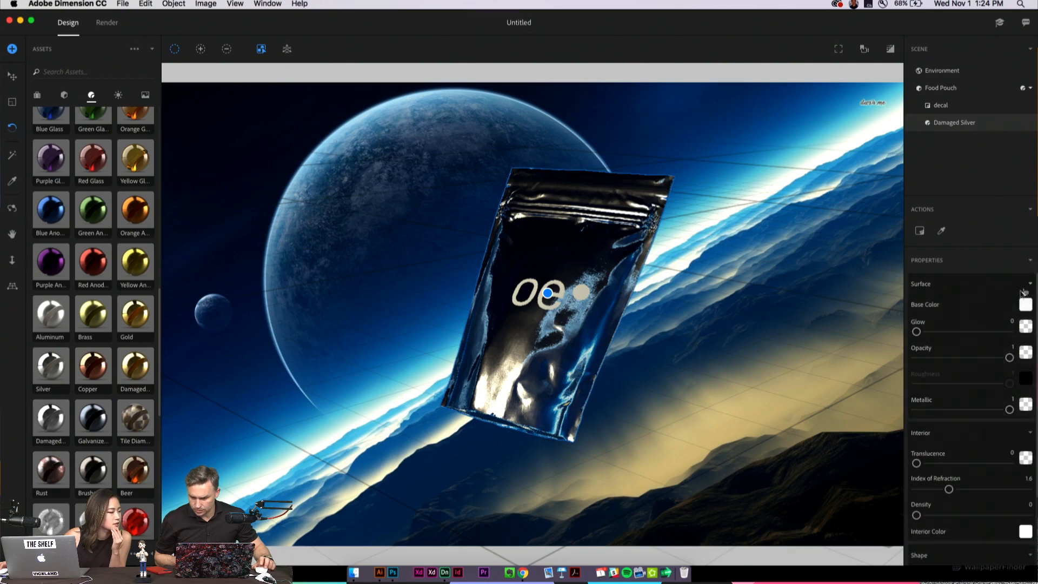
{"action": "scroll", "coordinate": [969, 362], "scroll_direction": "down", "scroll_amount": 3}
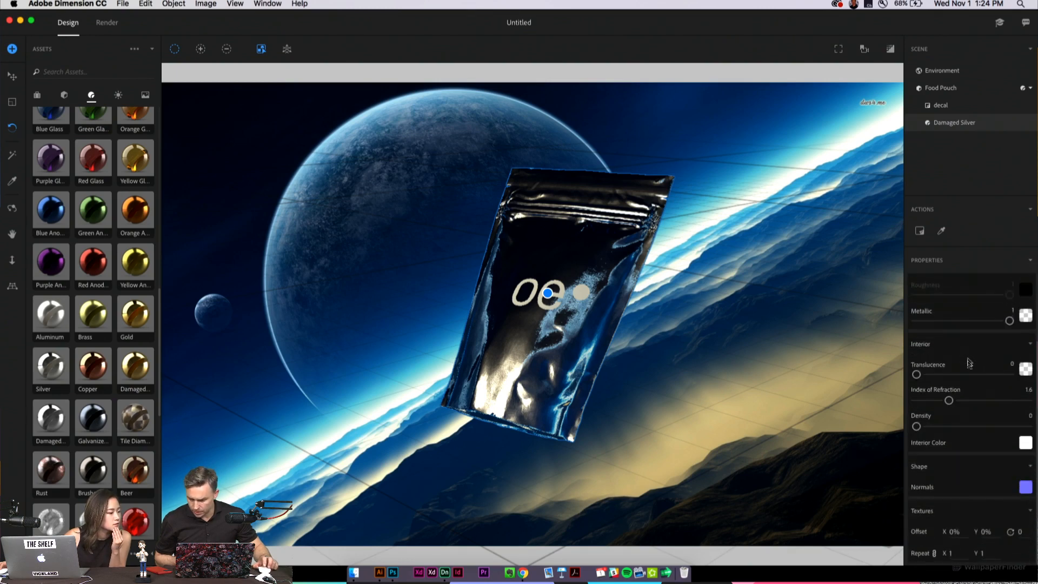
{"action": "left_click", "coordinate": [1026, 488]}
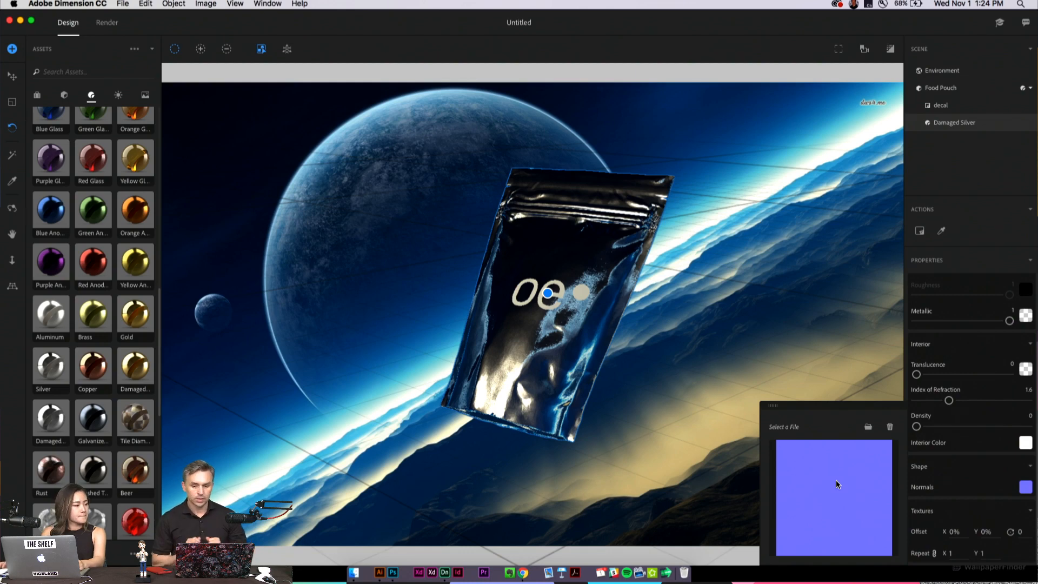
Try to save the scene as Oe in the OfEarth folder on the Desktop
{"action": "key", "text": "super+s"}
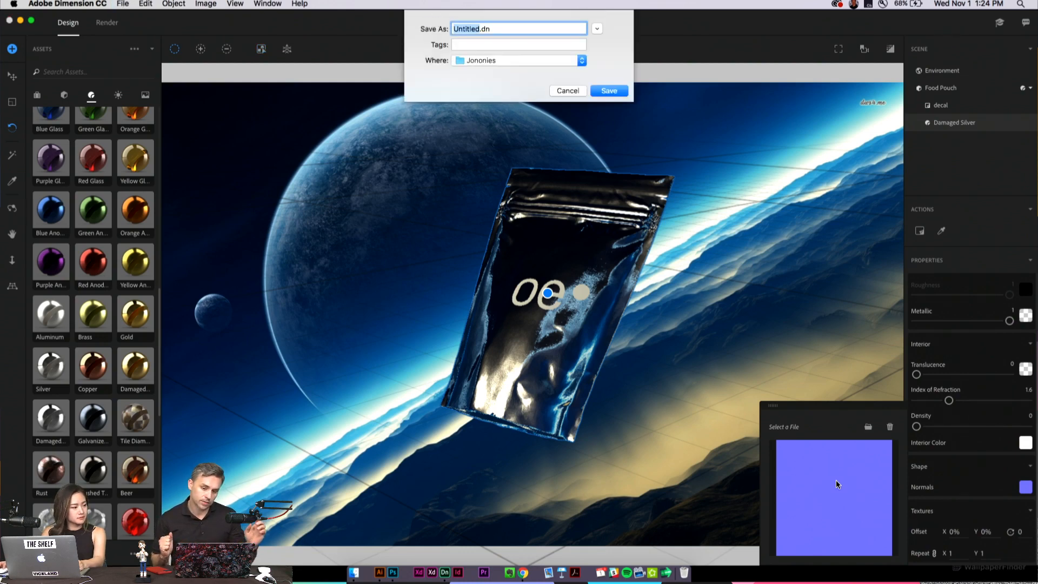
{"action": "type", "text": "Oe"}
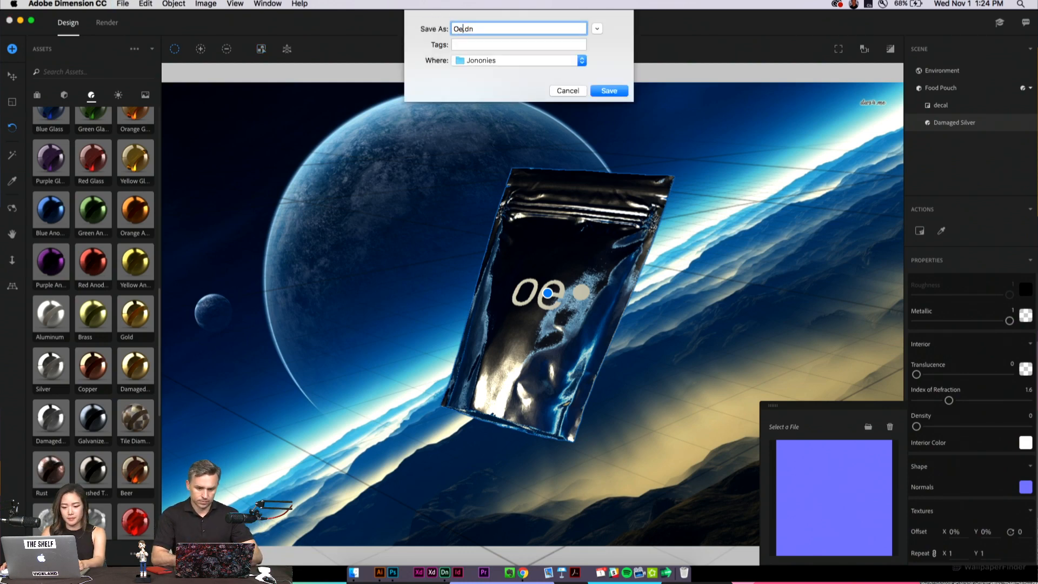
{"action": "left_click", "coordinate": [510, 58]}
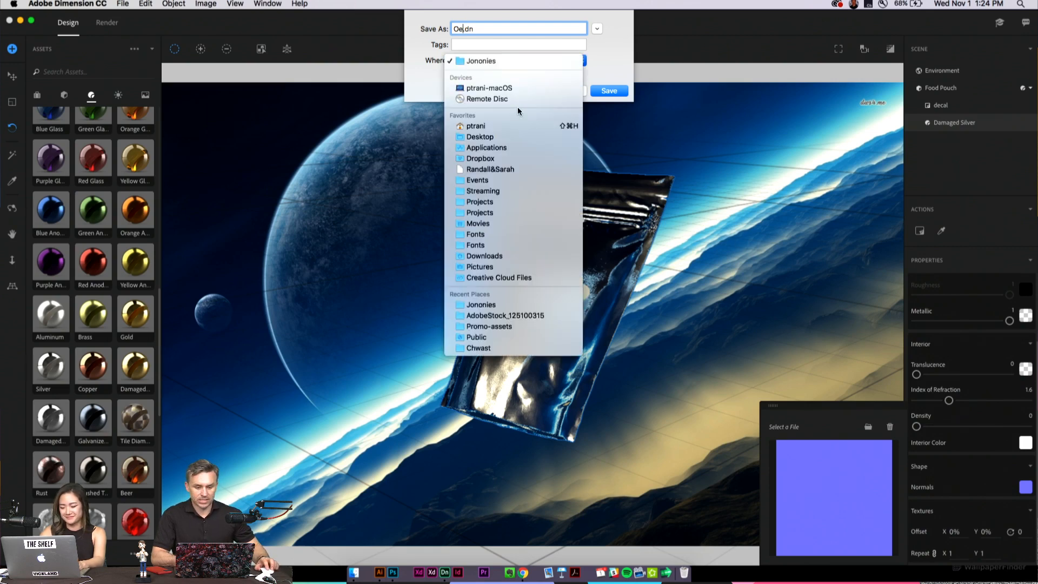
{"action": "left_click", "coordinate": [517, 137]}
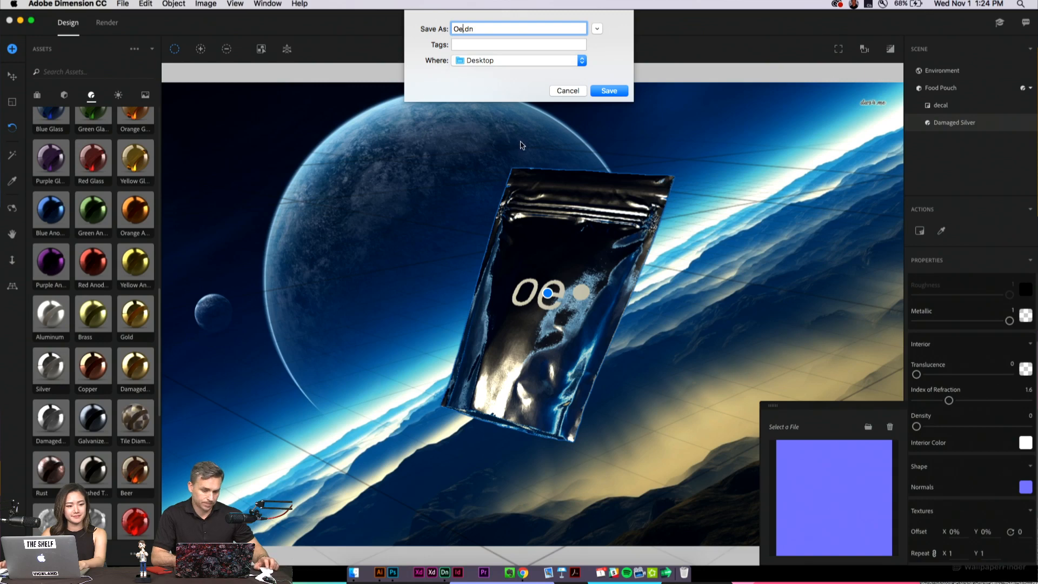
{"action": "left_click", "coordinate": [597, 30]}
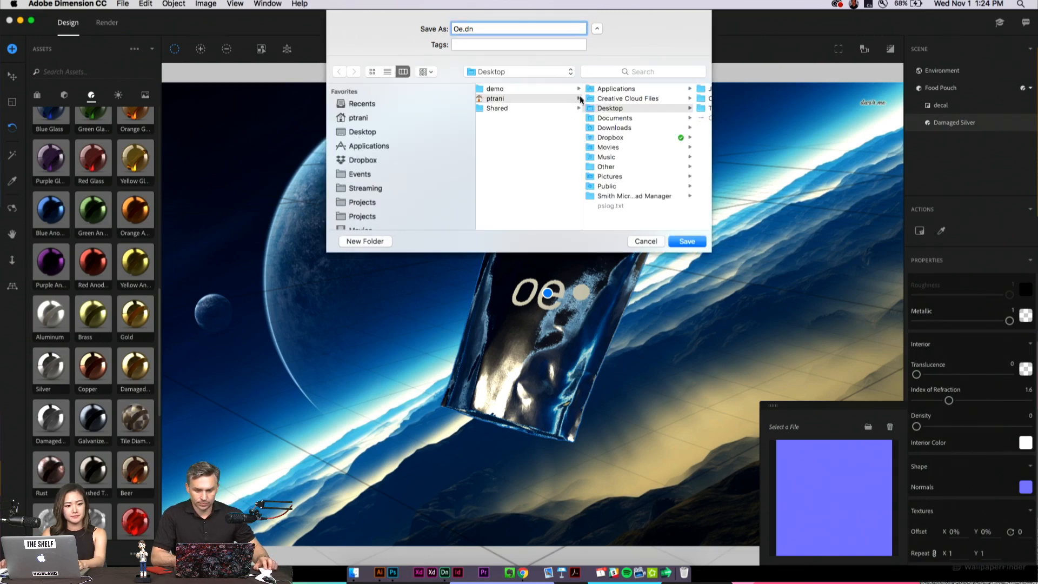
{"action": "scroll", "coordinate": [617, 114], "scroll_direction": "right", "scroll_amount": 3}
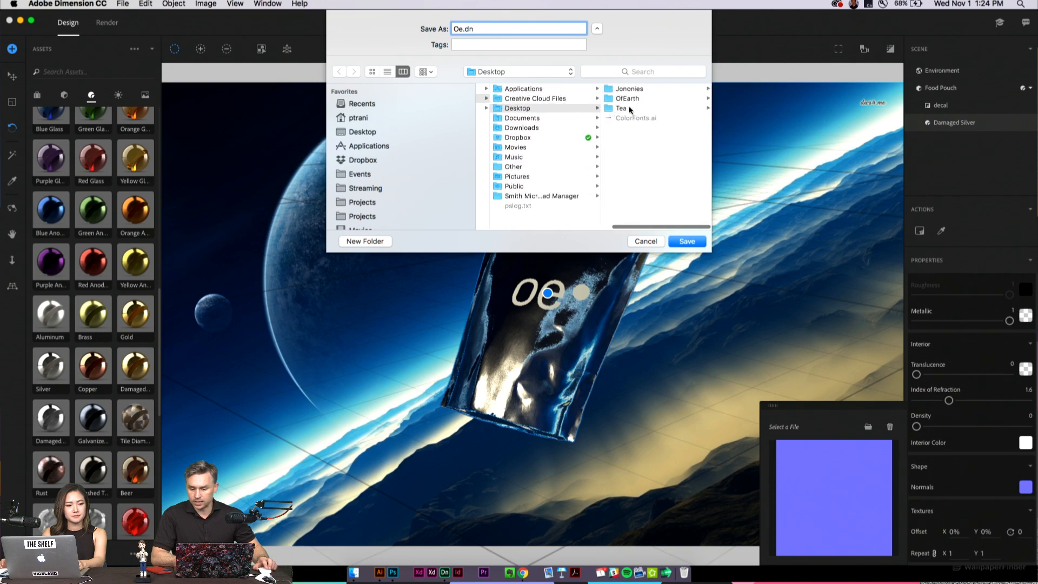
{"action": "left_click", "coordinate": [627, 98]}
{"action": "left_click", "coordinate": [686, 241]}
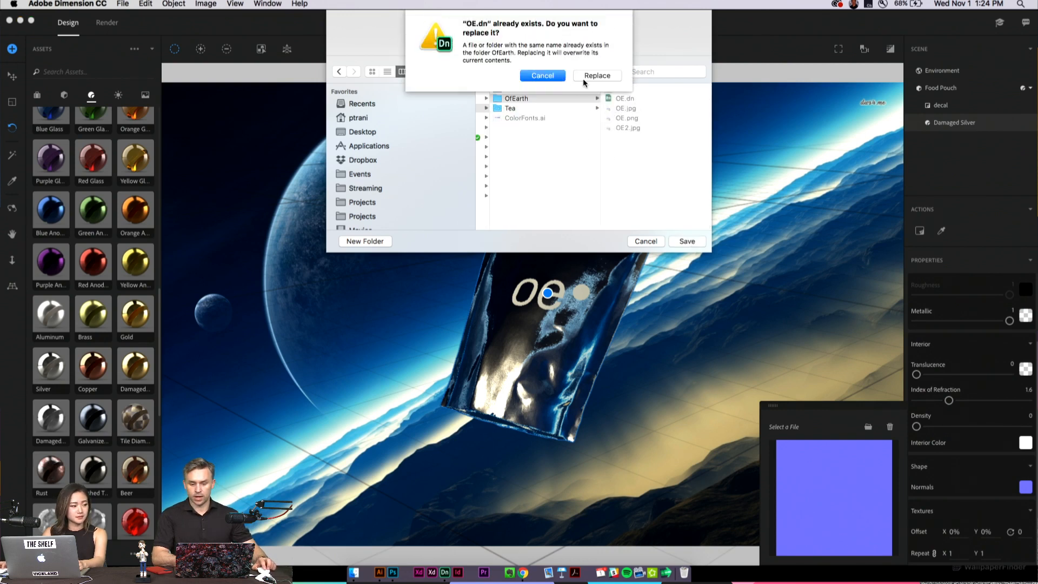
Decline replacing the existing file and save the scene as Oe2 in the OfEarth folder
{"action": "left_click", "coordinate": [536, 75]}
{"action": "left_click", "coordinate": [461, 28]}
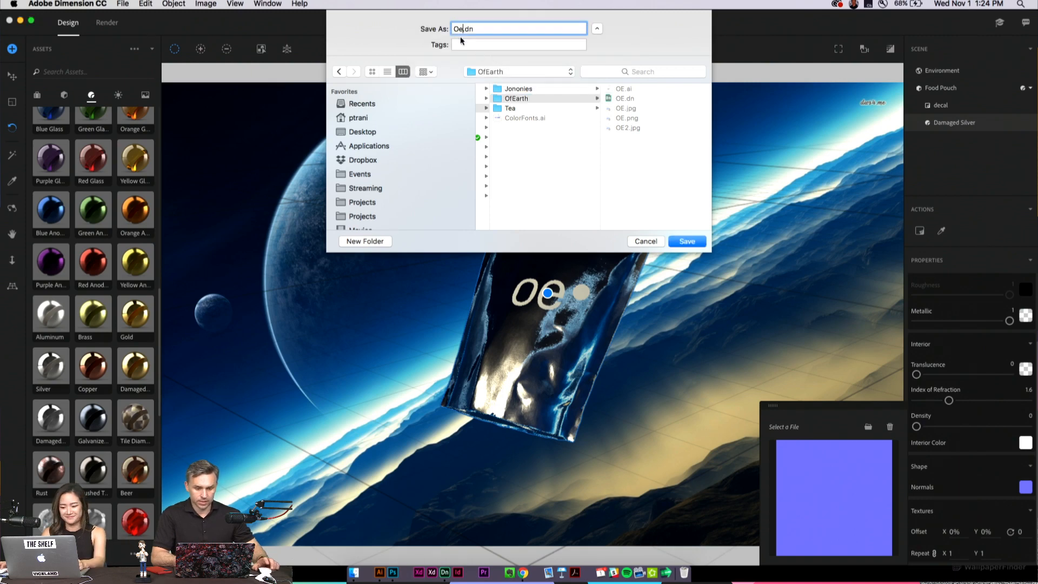
{"action": "type", "text": "2"}
{"action": "left_click", "coordinate": [692, 243]}
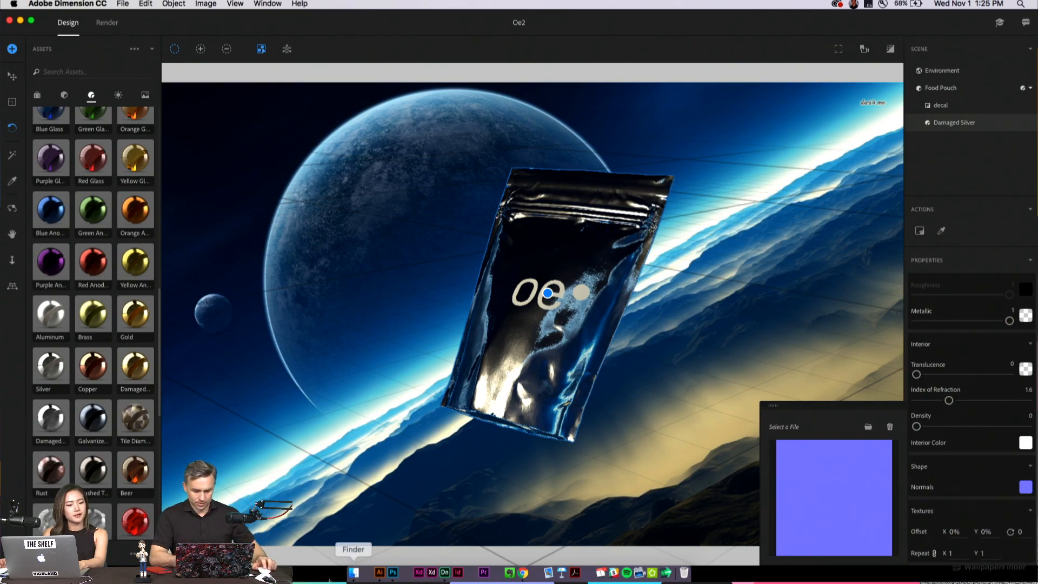
Switch to Photoshop
{"action": "left_click", "coordinate": [393, 572]}
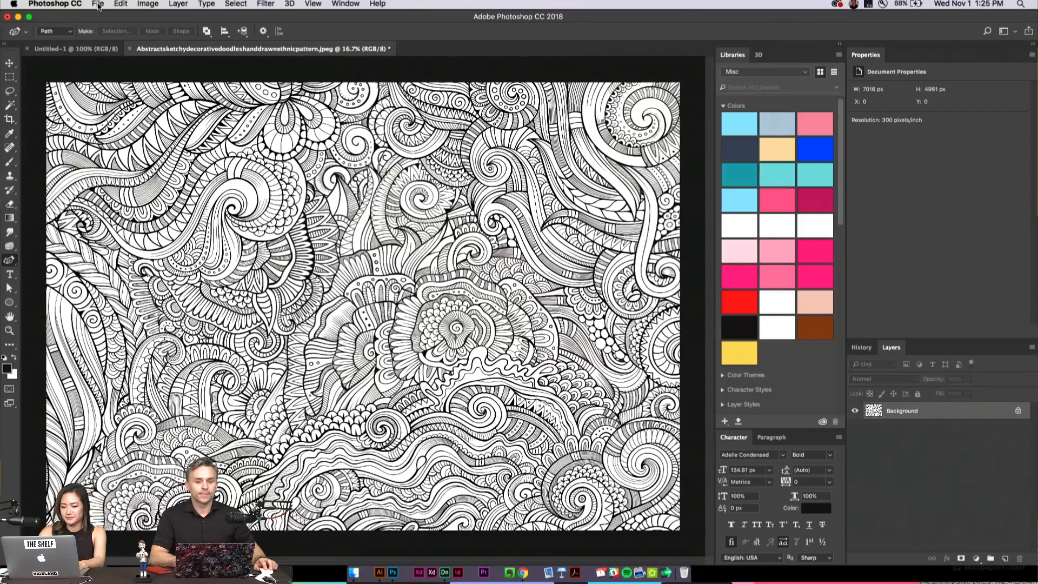
{"action": "left_click", "coordinate": [97, 4]}
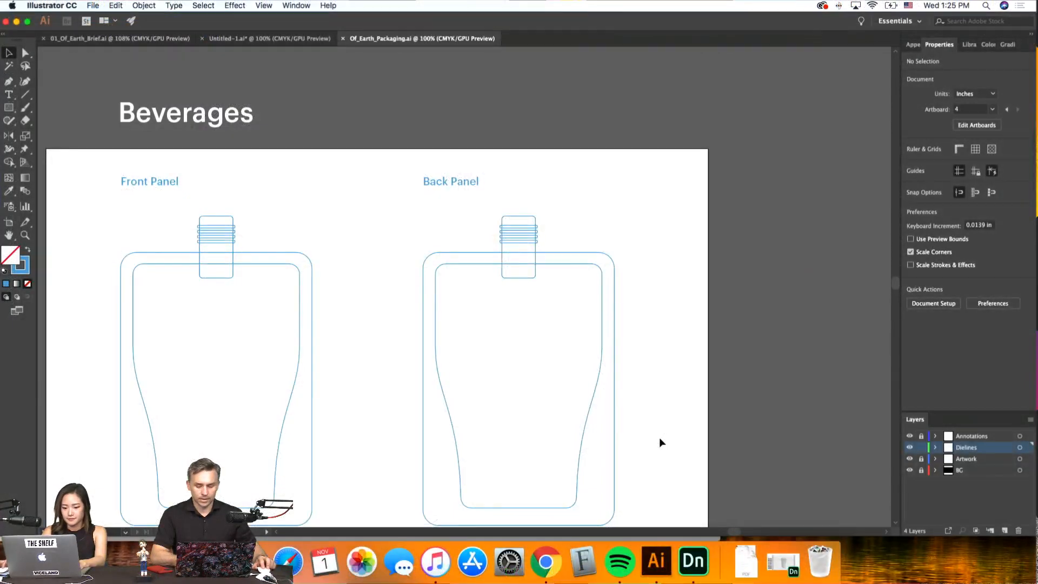
In Illustrator, nudge the bottom anchor points of the inner pouch outlines on both Beverages panels down by about 0.11 in
{"action": "scroll", "coordinate": [659, 442], "scroll_direction": "left", "scroll_amount": 5}
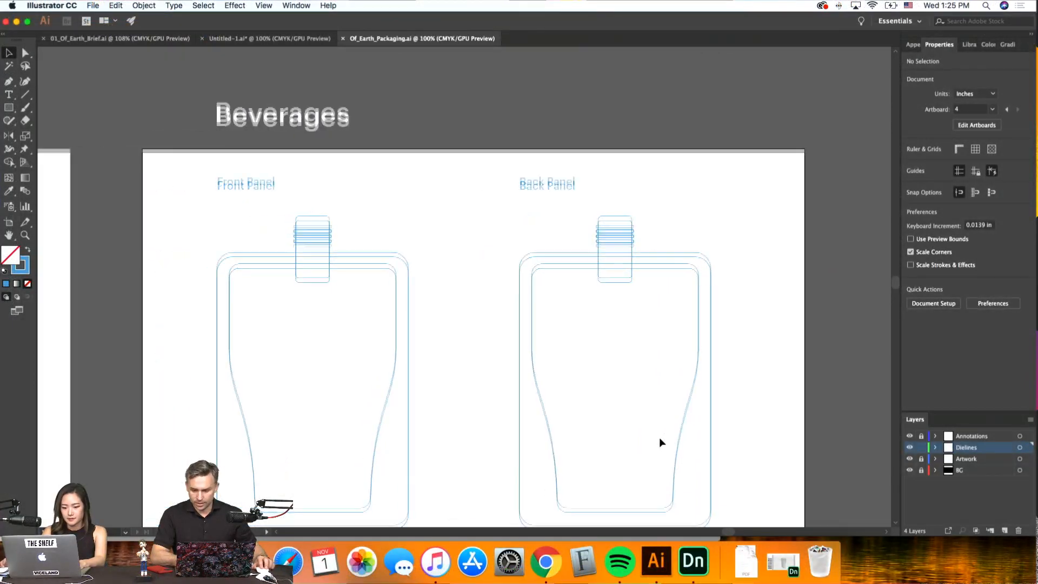
{"action": "scroll", "coordinate": [659, 438], "scroll_direction": "down", "scroll_amount": 3}
{"action": "scroll", "coordinate": [660, 438], "scroll_direction": "left", "scroll_amount": 3}
{"action": "scroll", "coordinate": [660, 438], "scroll_direction": "right", "scroll_amount": 7}
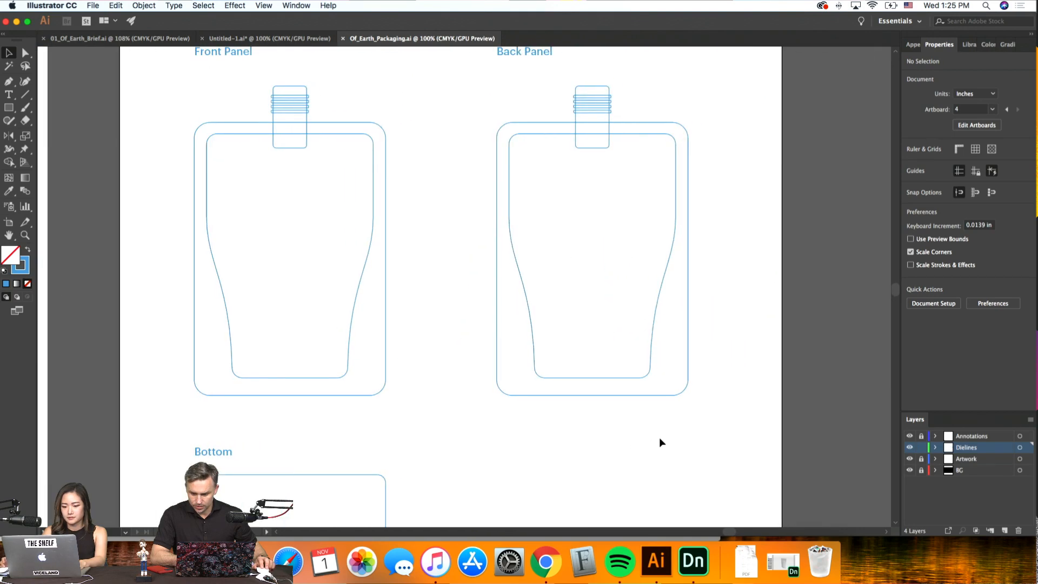
{"action": "key", "text": "super+minus"}
{"action": "key", "text": "super+equal"}
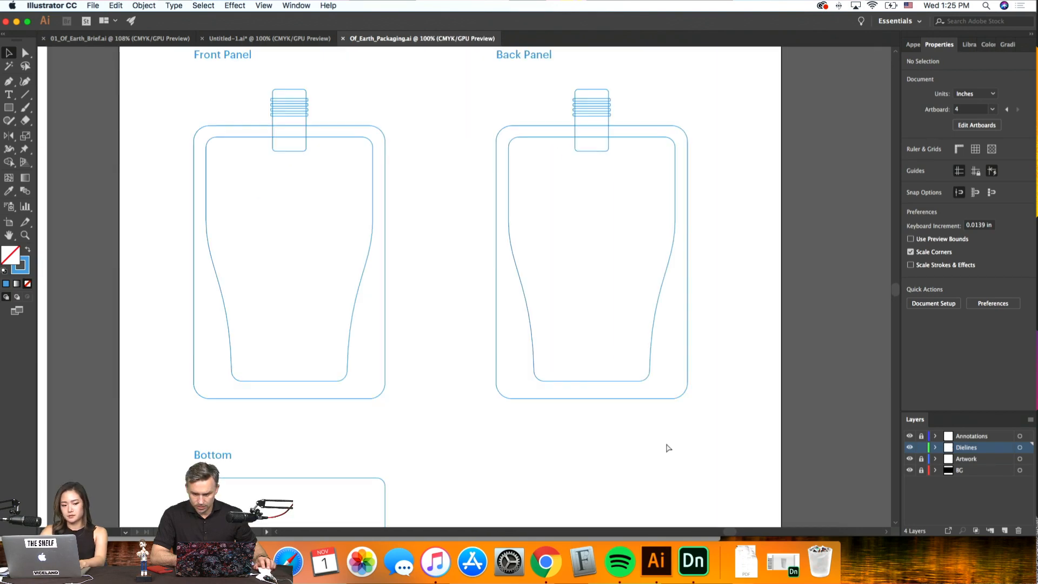
{"action": "scroll", "coordinate": [666, 442], "scroll_direction": "up", "scroll_amount": 2}
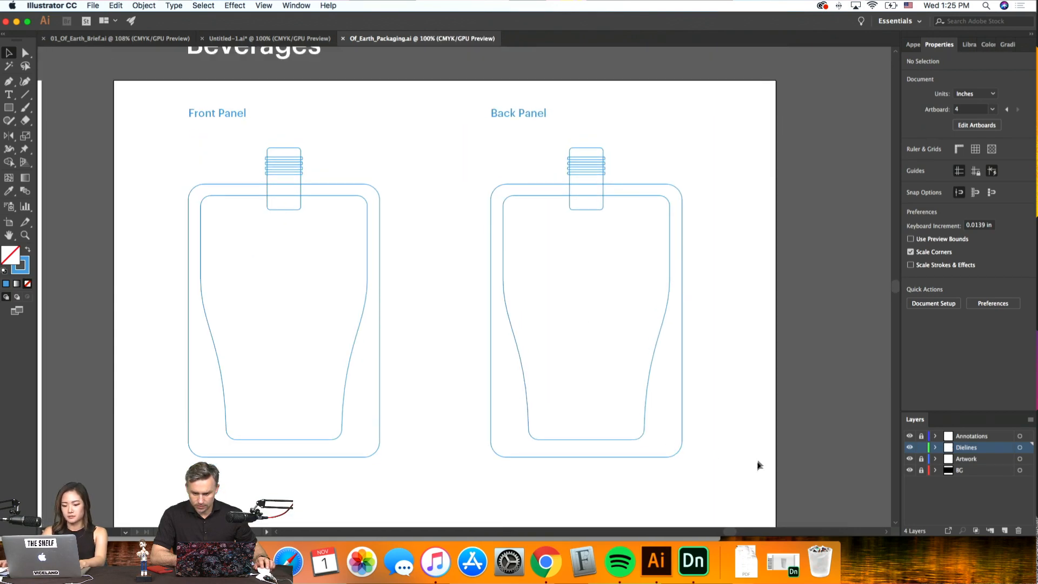
{"action": "key", "text": "a"}
{"action": "left_click", "coordinate": [323, 439]}
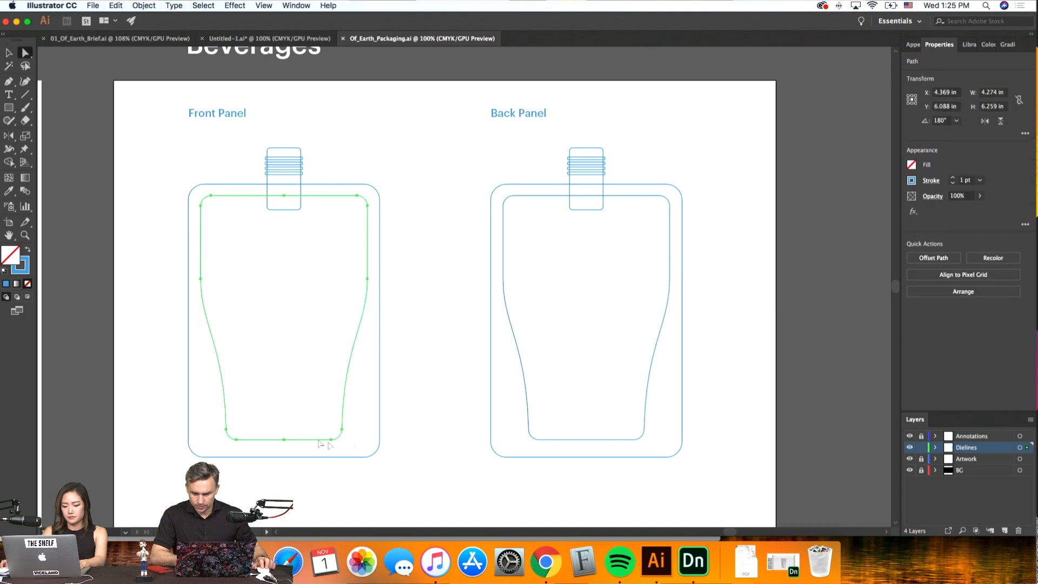
{"action": "left_click_drag", "start_coordinate": [216, 422], "coordinate": [216, 420]}
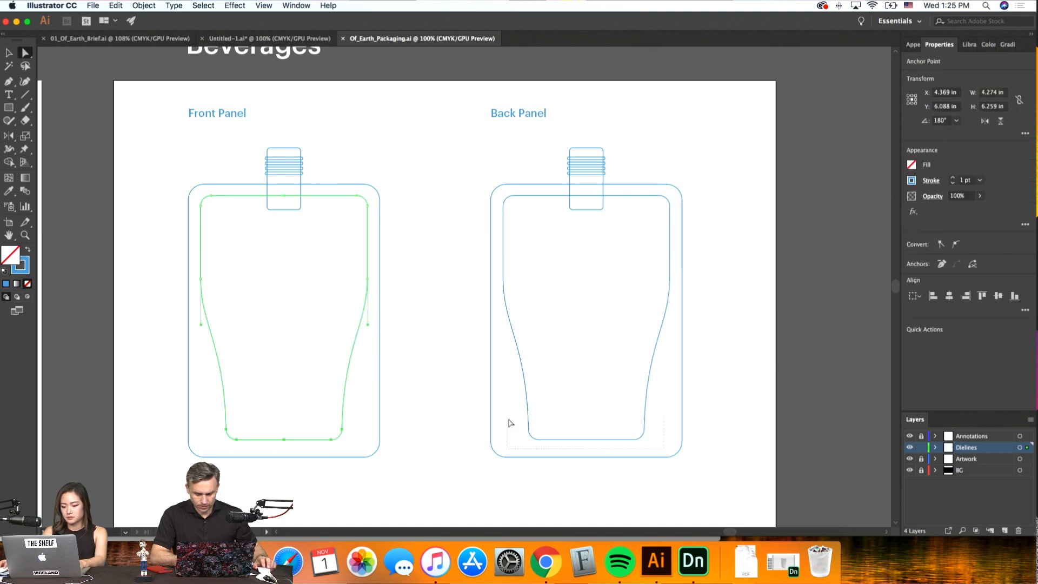
{"action": "left_click_drag", "start_coordinate": [509, 423], "coordinate": [503, 418], "text": "shift"}
{"action": "key", "text": "Down"}
{"action": "key", "text": "Down"}
{"action": "key", "text": "Down"}
{"action": "key", "text": "Down"}
{"action": "key", "text": "Down"}
{"action": "key", "text": "Down"}
{"action": "key", "text": "Down"}
{"action": "key", "text": "Down"}
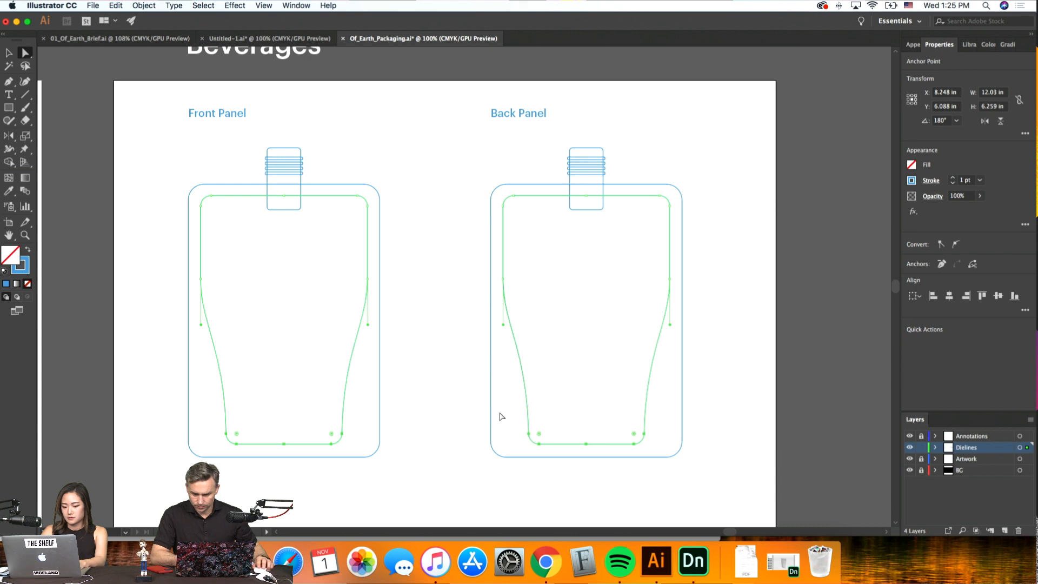
{"action": "key", "text": "v"}
{"action": "left_click", "coordinate": [443, 384]}
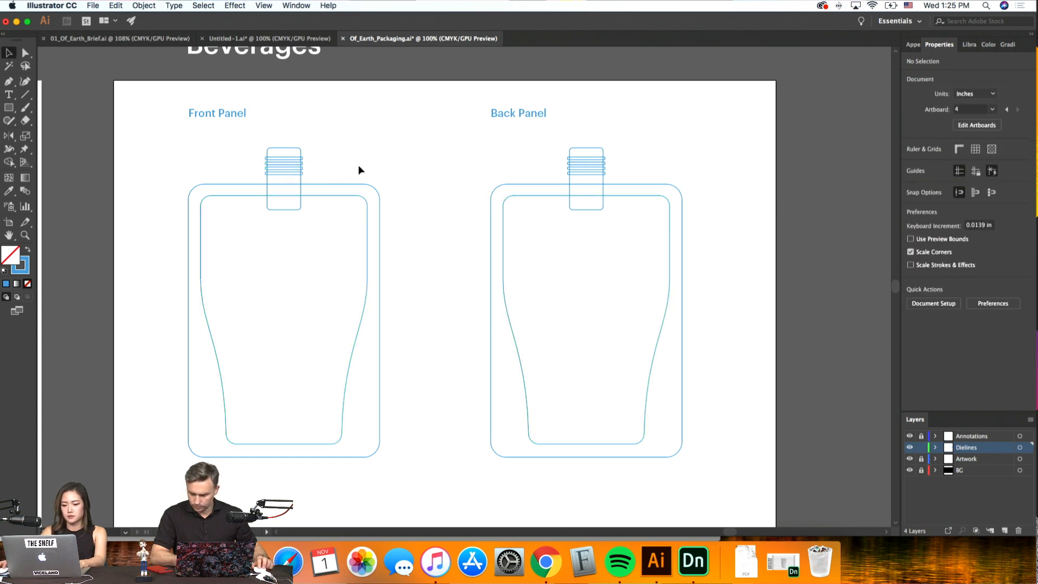
Examine the Beverages pouch dielines up close and compare them with the Snacks and Entrees artboards
{"action": "key", "text": "super+equal"}
{"action": "scroll", "coordinate": [383, 156], "scroll_direction": "left", "scroll_amount": 3}
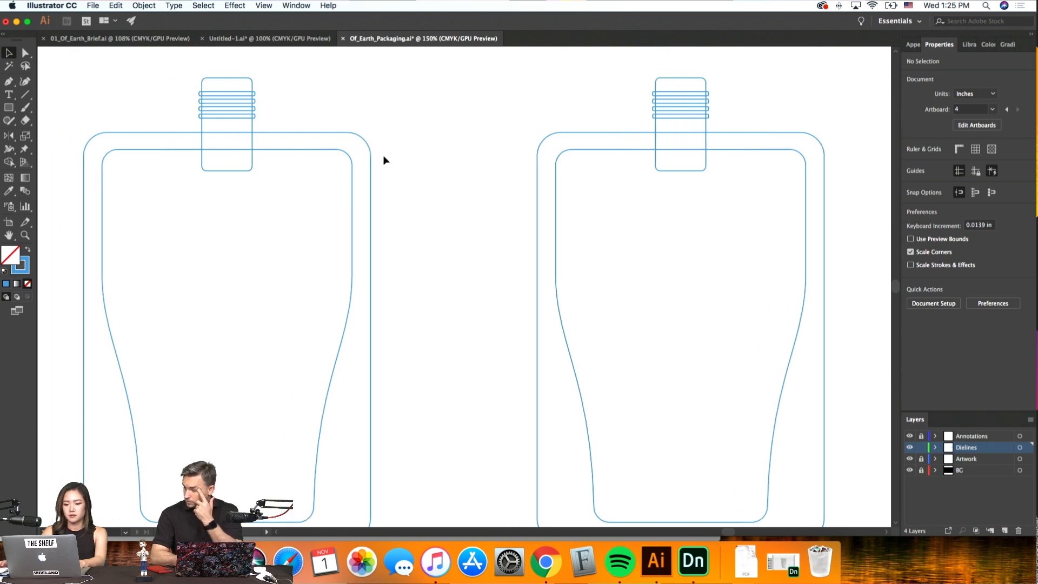
{"action": "scroll", "coordinate": [387, 157], "scroll_direction": "down", "scroll_amount": 2}
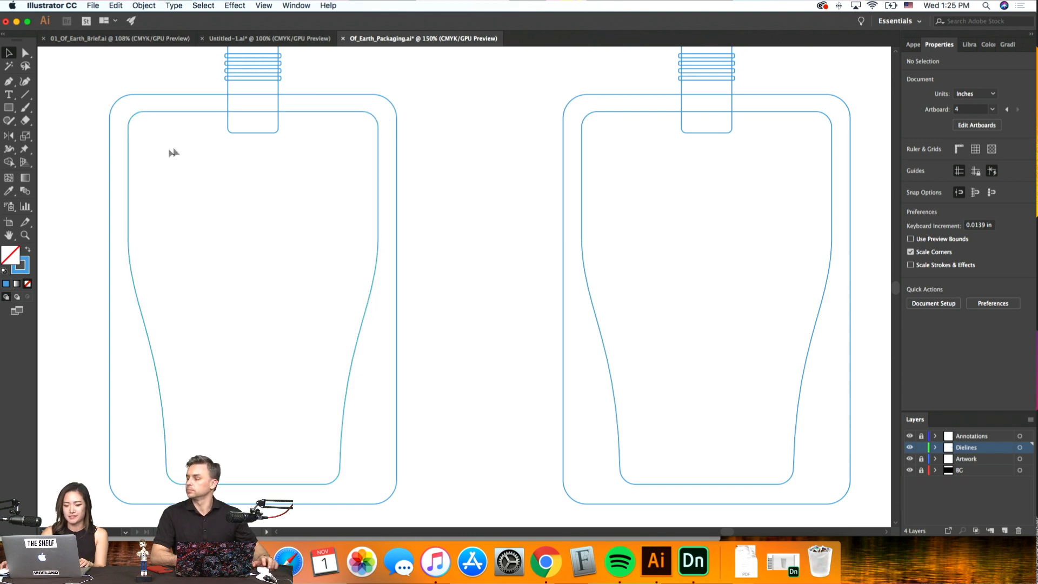
{"action": "key", "text": "super+0"}
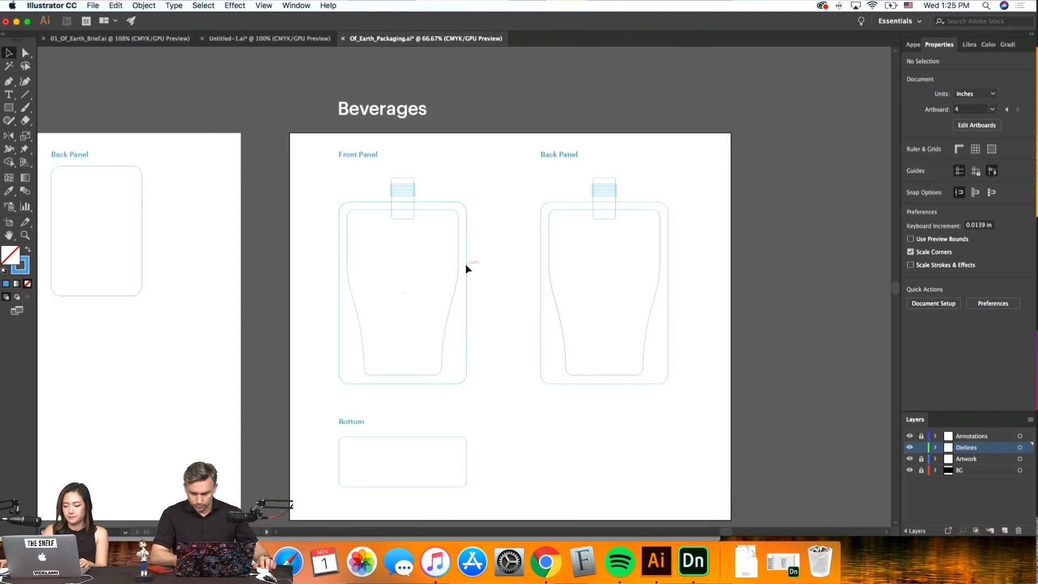
{"action": "scroll", "coordinate": [547, 418], "scroll_direction": "left", "scroll_amount": 5}
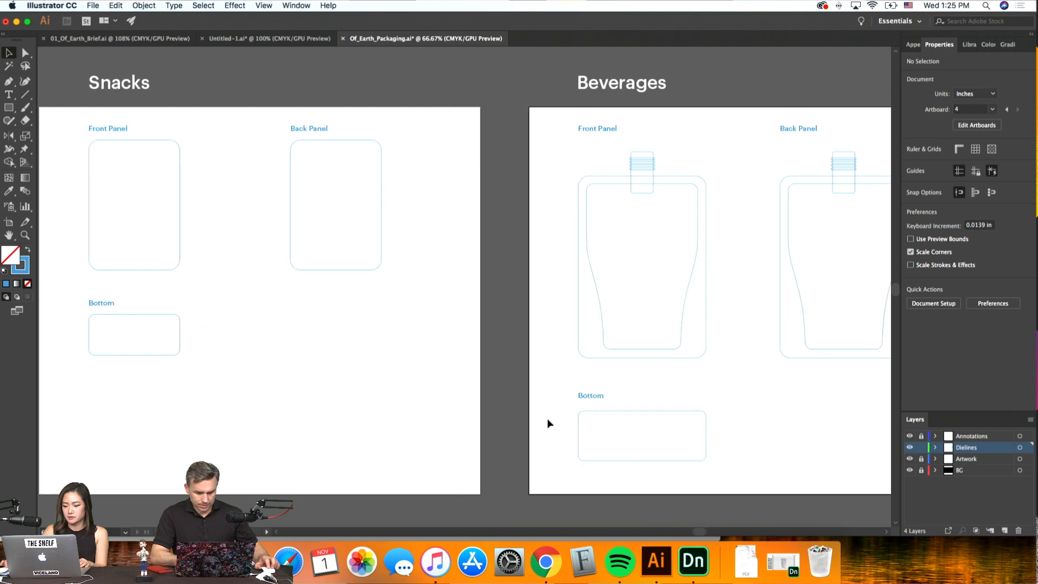
{"action": "scroll", "coordinate": [547, 418], "scroll_direction": "right", "scroll_amount": 5}
{"action": "scroll", "coordinate": [547, 419], "scroll_direction": "left", "scroll_amount": 2}
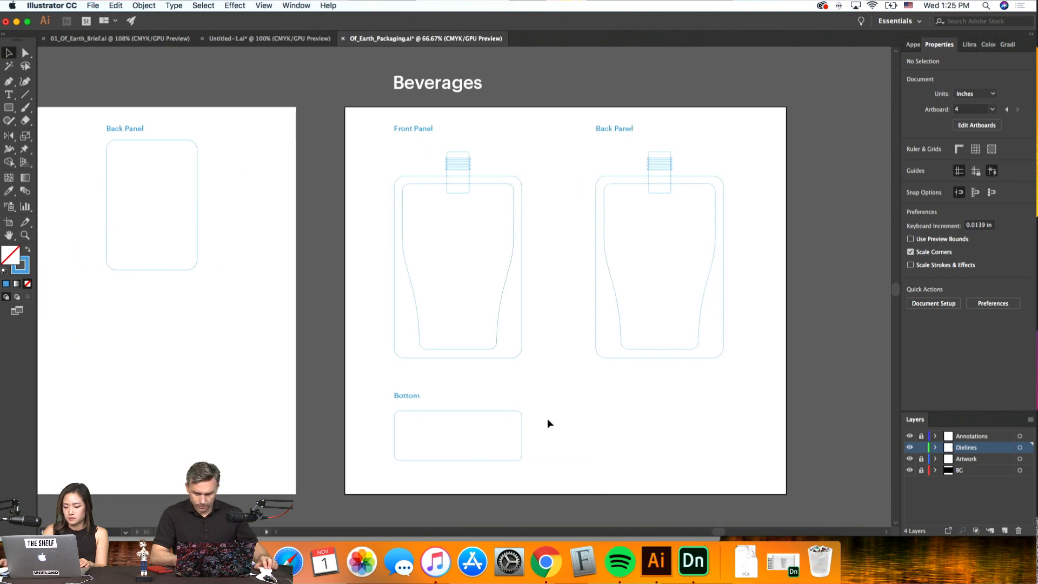
{"action": "scroll", "coordinate": [567, 444], "scroll_direction": "left", "scroll_amount": 10}
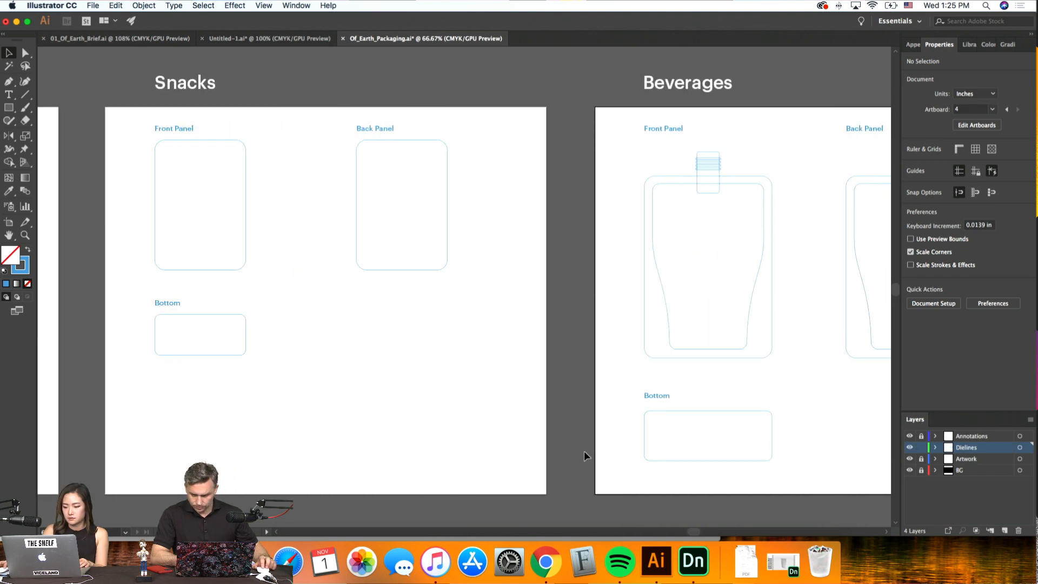
{"action": "scroll", "coordinate": [584, 451], "scroll_direction": "left", "scroll_amount": 20}
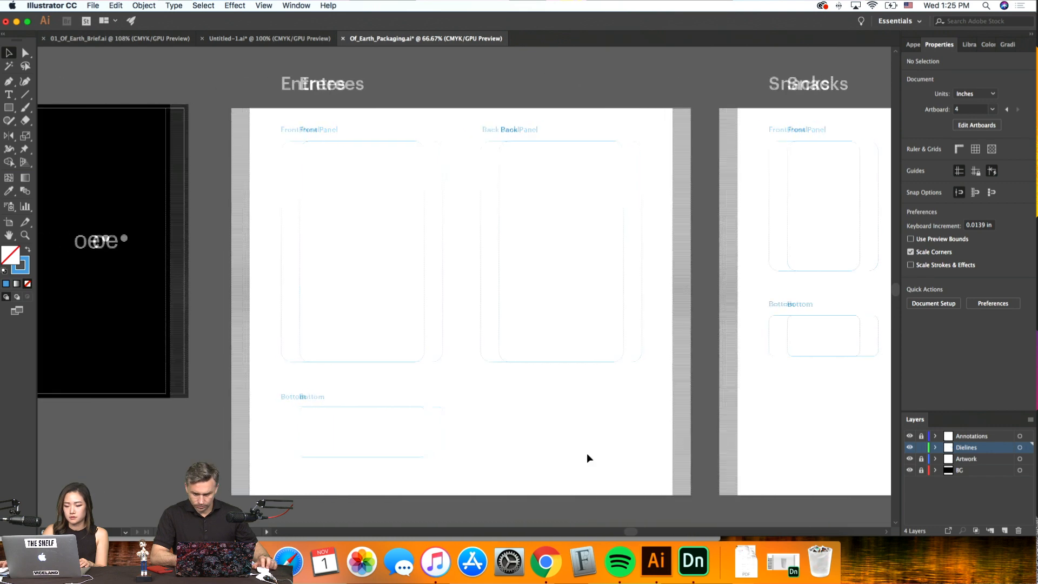
{"action": "key", "text": "super+1"}
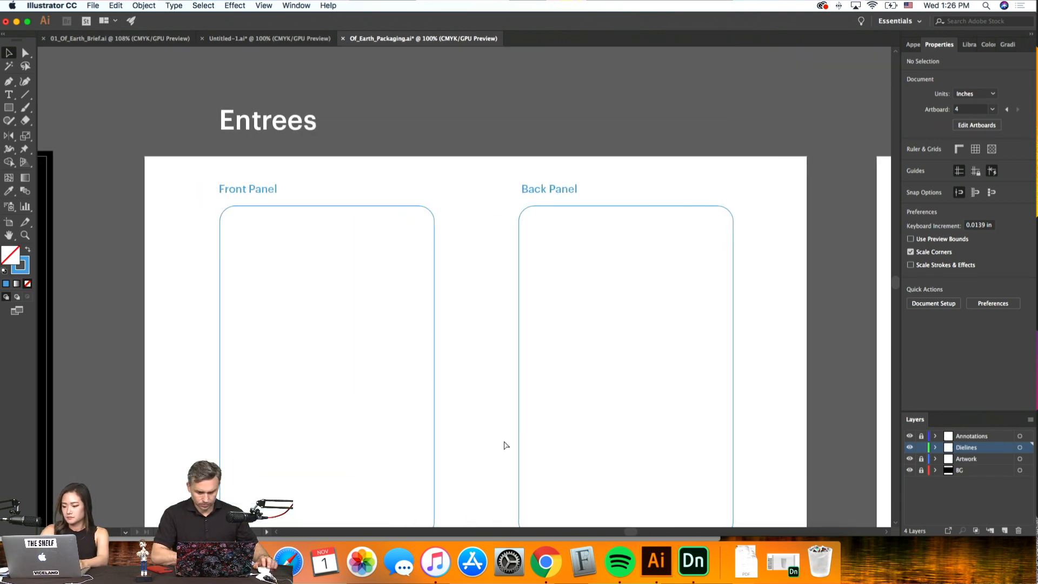
{"action": "key", "text": "super+minus"}
{"action": "key", "text": "super+minus"}
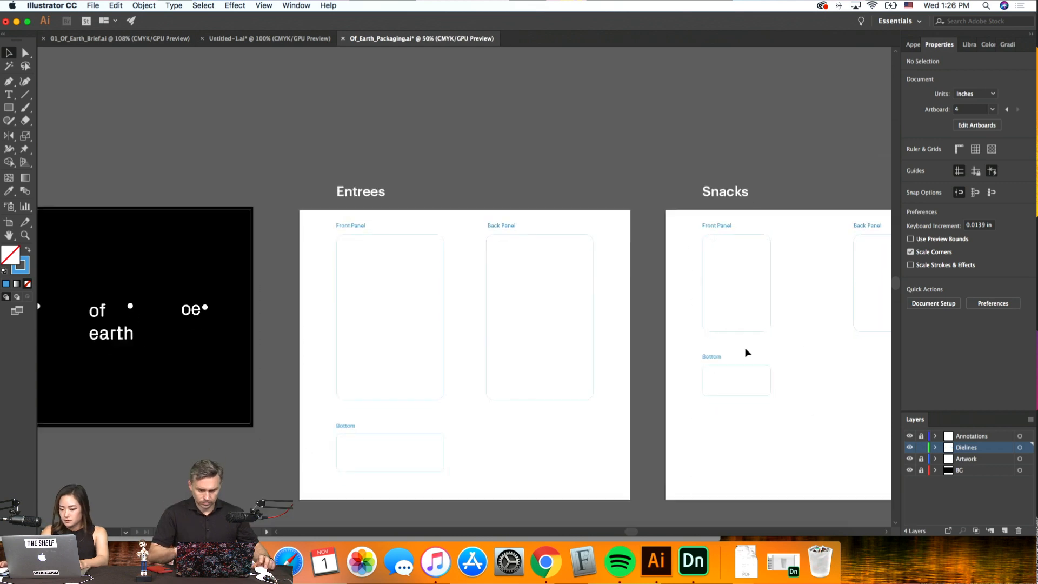
Recolor the strokes of the inner pouch outlines and spout threads on both Beverages panels to green 00FF00
{"action": "scroll", "coordinate": [745, 350], "scroll_direction": "right", "scroll_amount": 5}
{"action": "scroll", "coordinate": [745, 353], "scroll_direction": "right", "scroll_amount": 8}
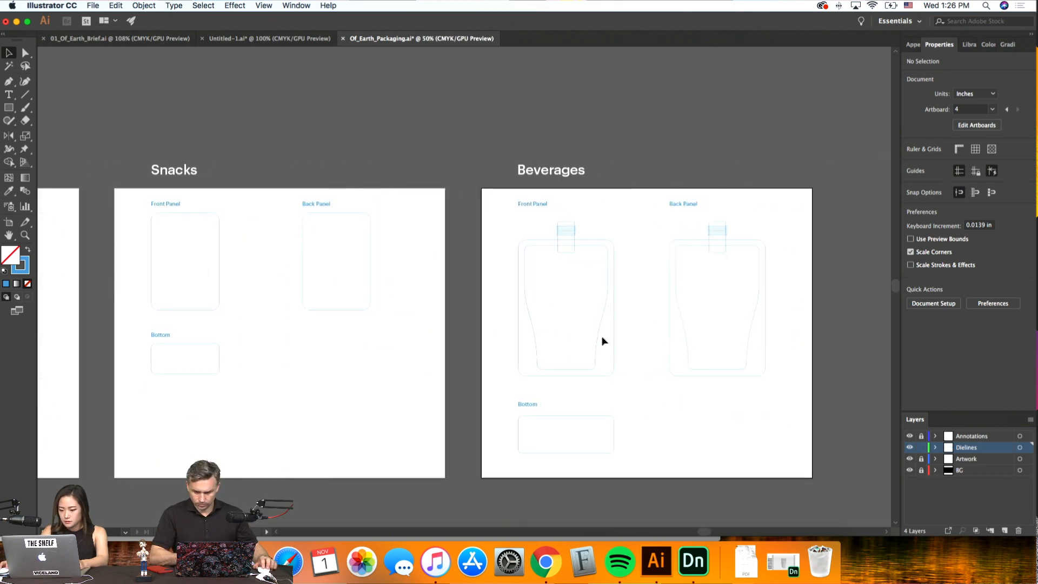
{"action": "left_click", "coordinate": [598, 341]}
{"action": "left_click", "coordinate": [682, 330], "text": "shift"}
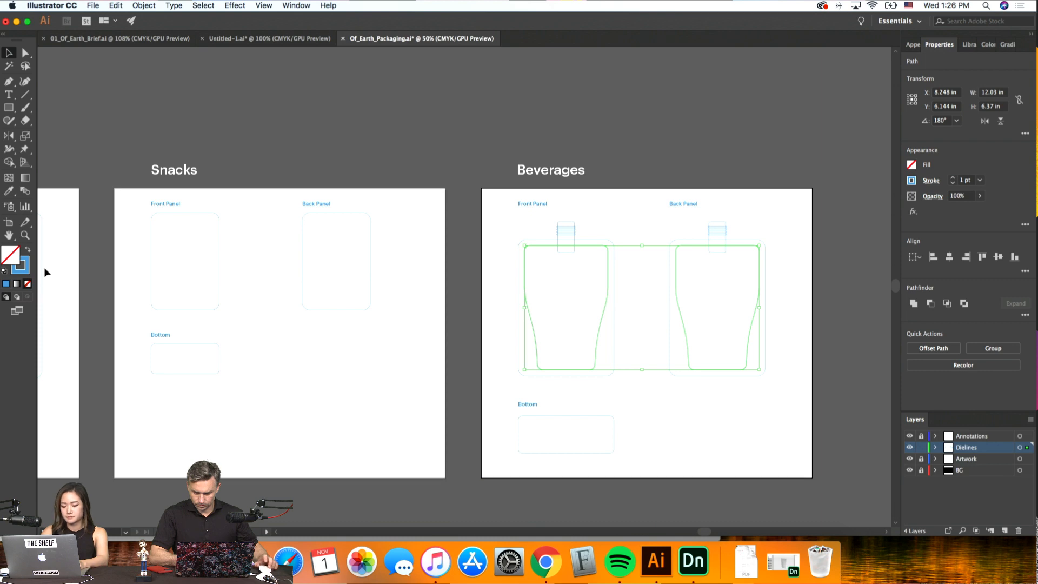
{"action": "key", "text": "super+plus"}
{"action": "scroll", "coordinate": [44, 267], "scroll_direction": "up", "scroll_amount": 4}
{"action": "scroll", "coordinate": [44, 267], "scroll_direction": "right", "scroll_amount": 3}
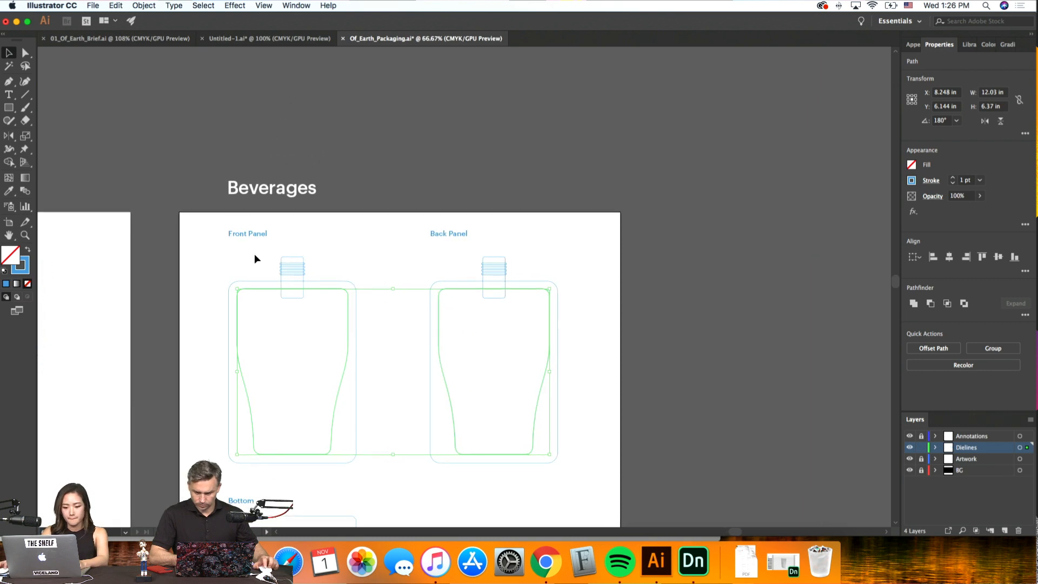
{"action": "left_click", "coordinate": [291, 267], "text": "shift"}
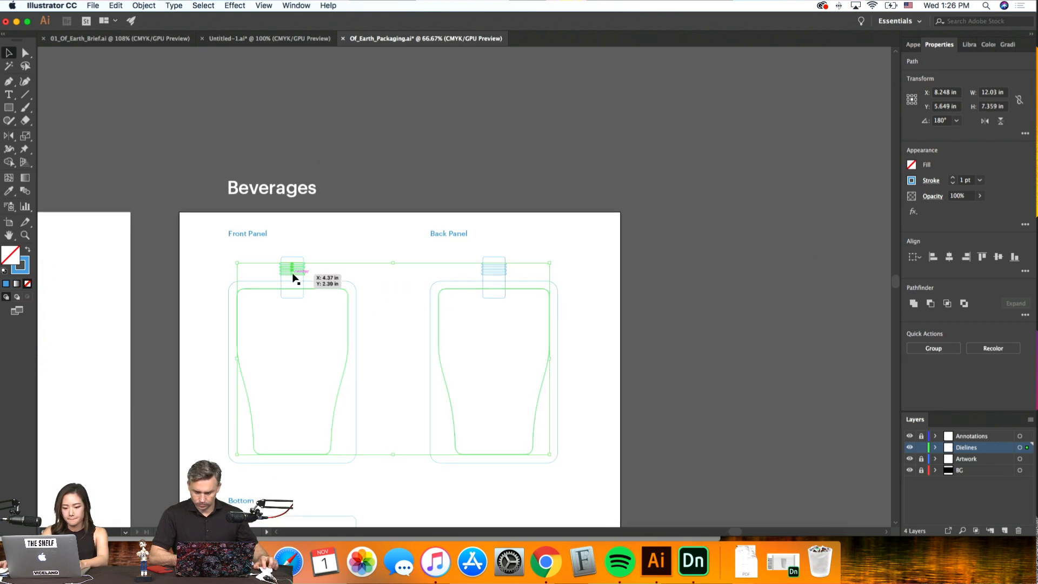
{"action": "left_click", "coordinate": [496, 267], "text": "shift"}
{"action": "left_click", "coordinate": [495, 264], "text": "shift"}
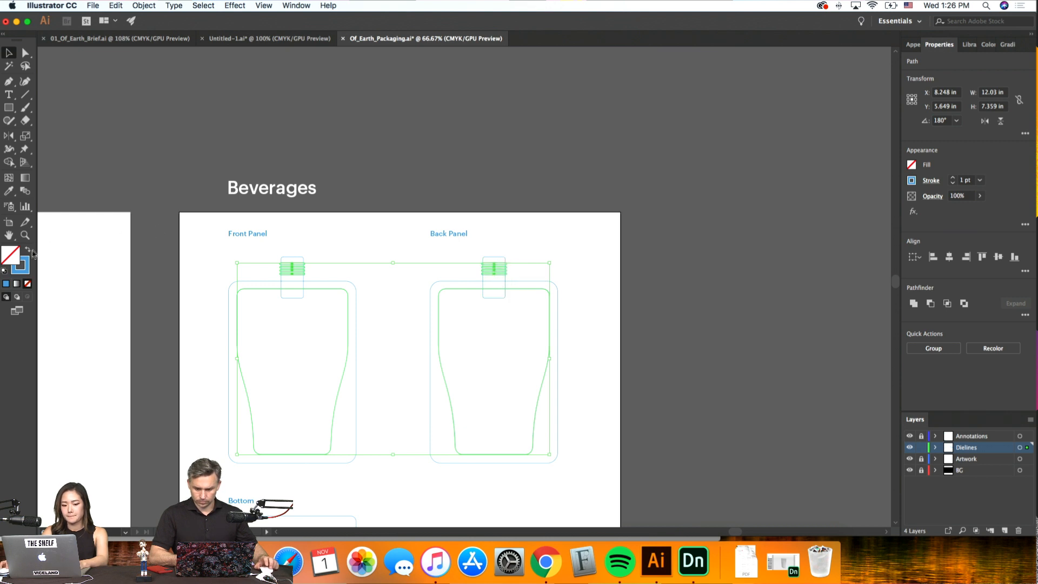
{"action": "left_click", "coordinate": [26, 263]}
{"action": "type", "text": "00FF06"}
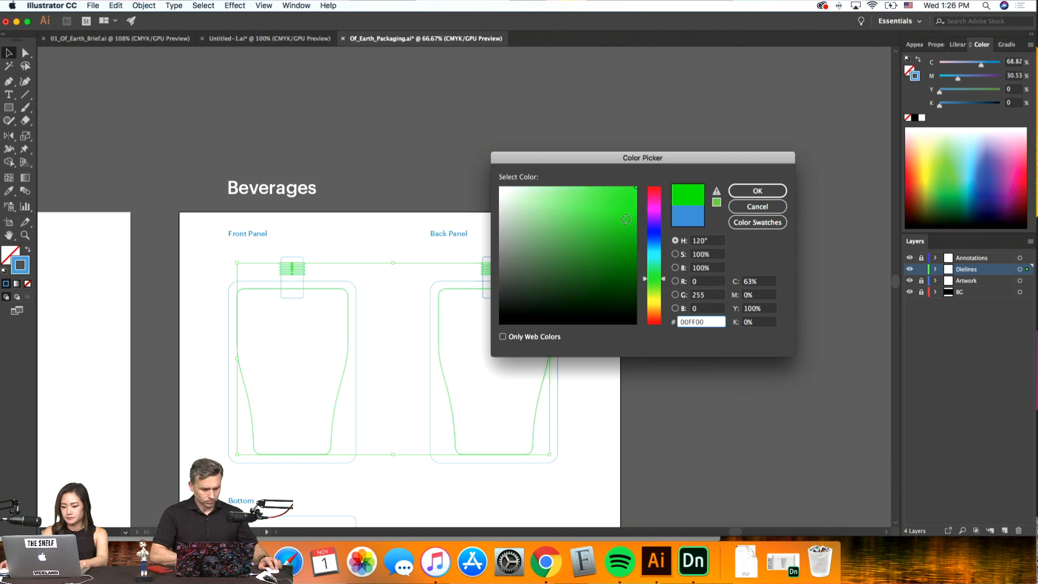
{"action": "left_click", "coordinate": [757, 190]}
{"action": "left_click", "coordinate": [177, 100]}
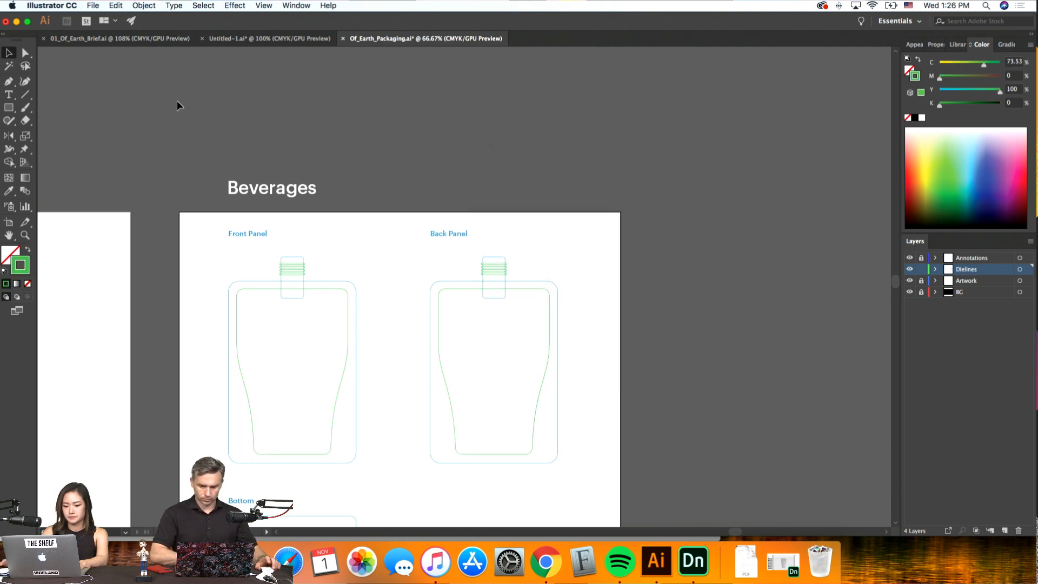
Lock the Dielines layer, then unlock the Artwork layer and make it the active layer
{"action": "key", "text": "super+minus"}
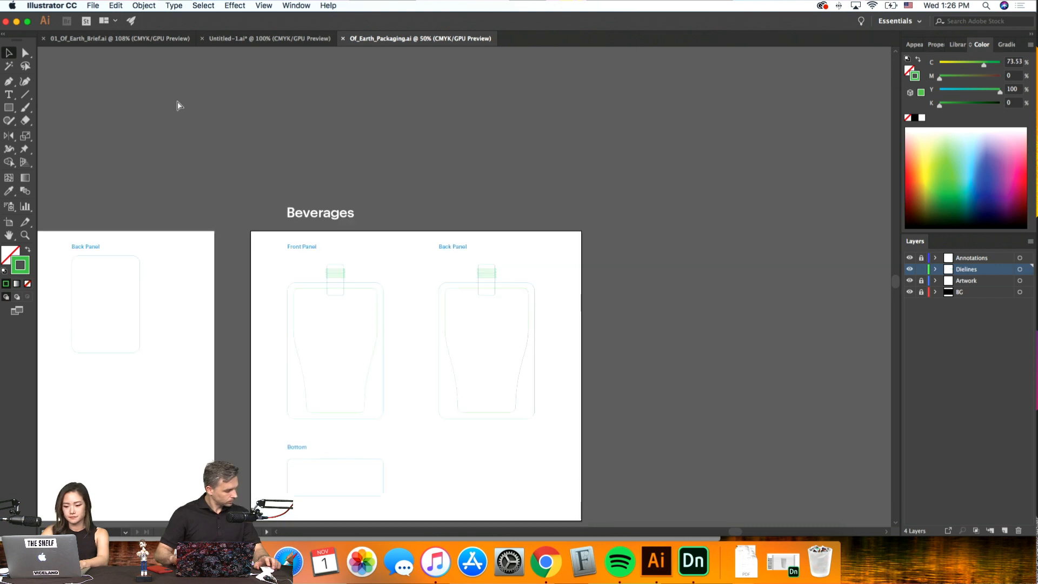
{"action": "key", "text": "super+equal"}
{"action": "key", "text": "super+equal"}
{"action": "key", "text": "super+minus"}
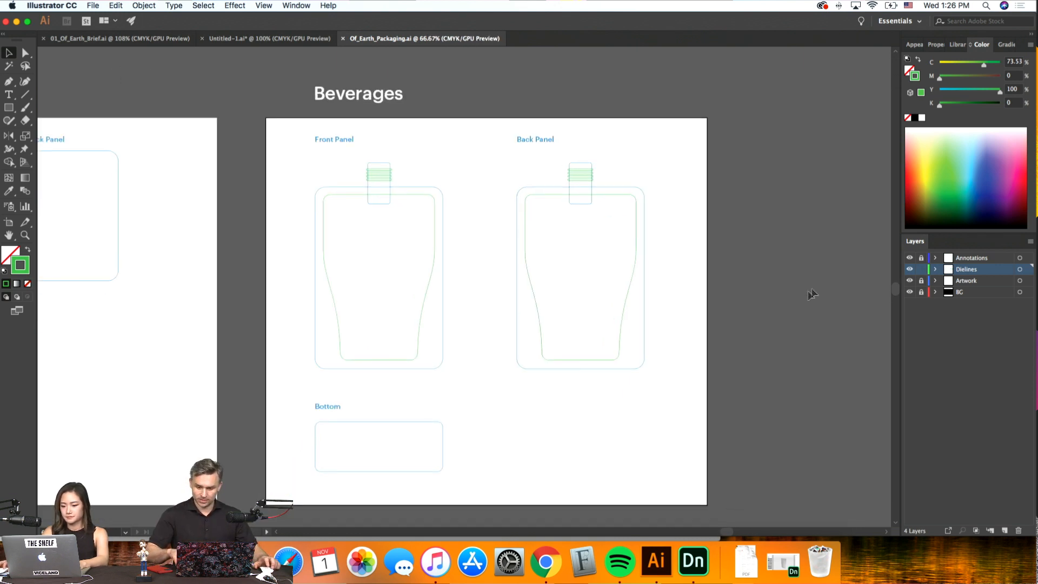
{"action": "left_click", "coordinate": [921, 281]}
{"action": "left_click", "coordinate": [978, 281]}
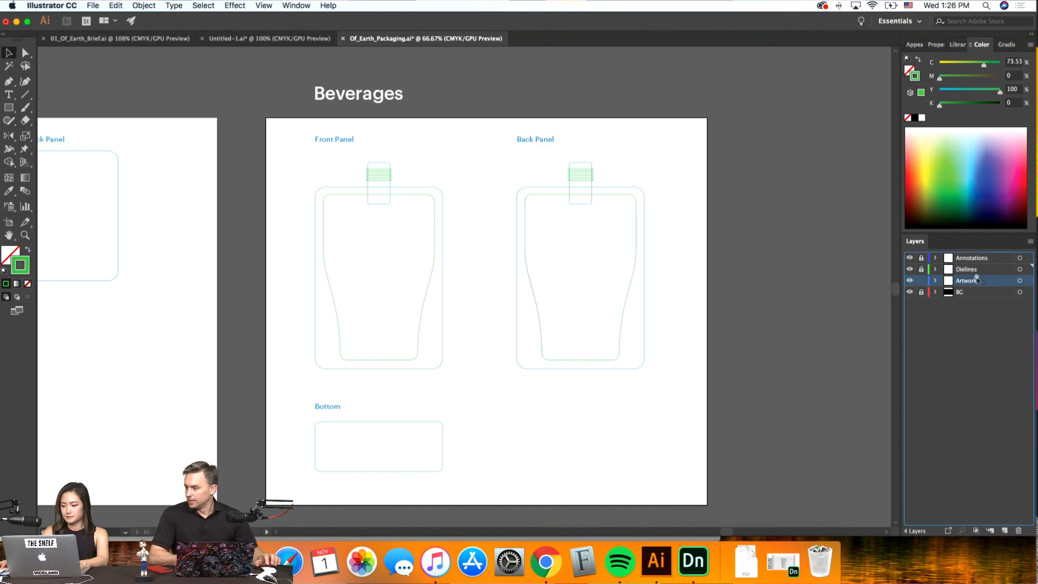
Examine the Entrees, Snacks and Beverages artboards, looking closely at the pouch outlines and spouts on the Beverages panels
{"action": "scroll", "coordinate": [718, 279], "scroll_direction": "left", "scroll_amount": 5}
{"action": "scroll", "coordinate": [718, 279], "scroll_direction": "left", "scroll_amount": 8}
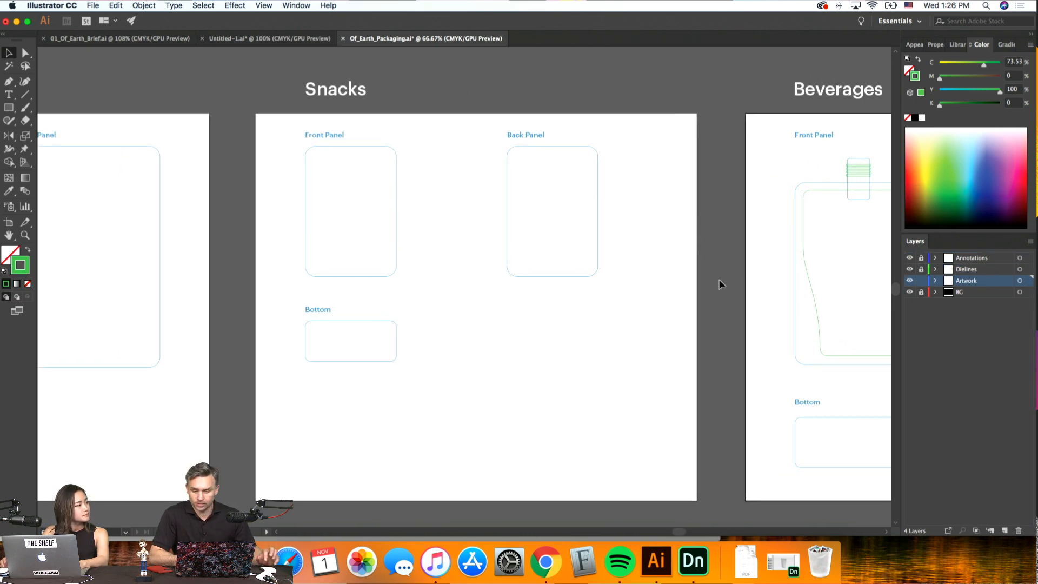
{"action": "scroll", "coordinate": [719, 279], "scroll_direction": "left", "scroll_amount": 8}
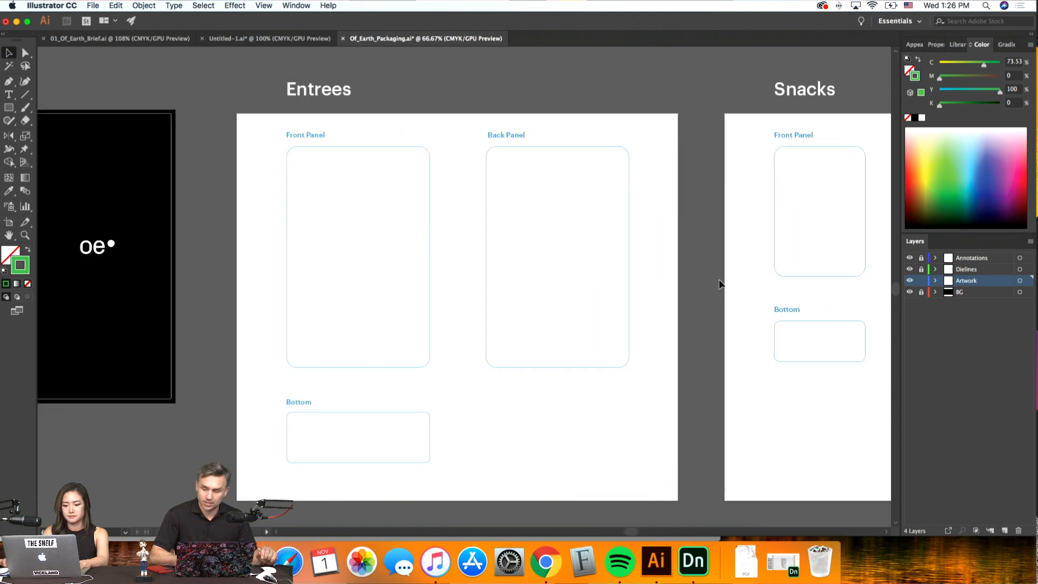
{"action": "key", "text": "super+1"}
{"action": "scroll", "coordinate": [718, 279], "scroll_direction": "up", "scroll_amount": 5}
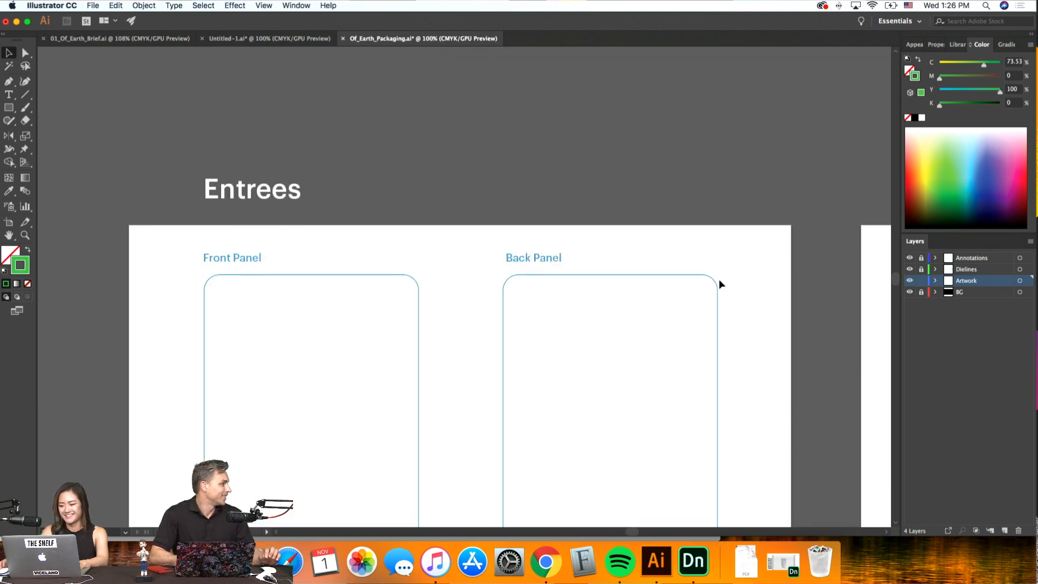
{"action": "scroll", "coordinate": [718, 279], "scroll_direction": "down", "scroll_amount": 2}
{"action": "scroll", "coordinate": [718, 279], "scroll_direction": "right", "scroll_amount": 2}
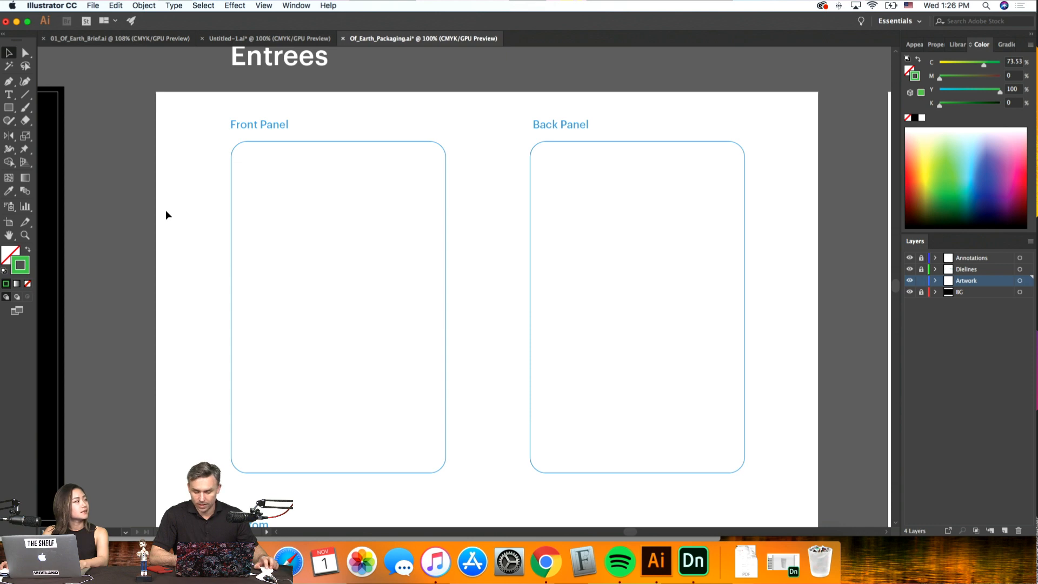
{"action": "scroll", "coordinate": [342, 243], "scroll_direction": "right", "scroll_amount": 8}
{"action": "key", "text": "super+minus"}
{"action": "key", "text": "super+minus"}
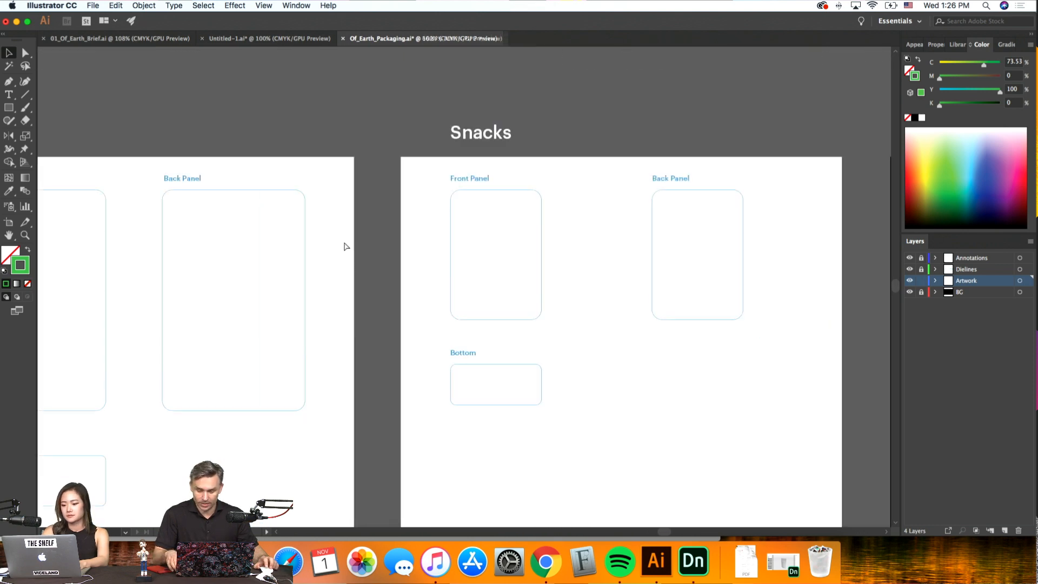
{"action": "scroll", "coordinate": [343, 241], "scroll_direction": "right", "scroll_amount": 15}
{"action": "scroll", "coordinate": [342, 241], "scroll_direction": "left", "scroll_amount": 3}
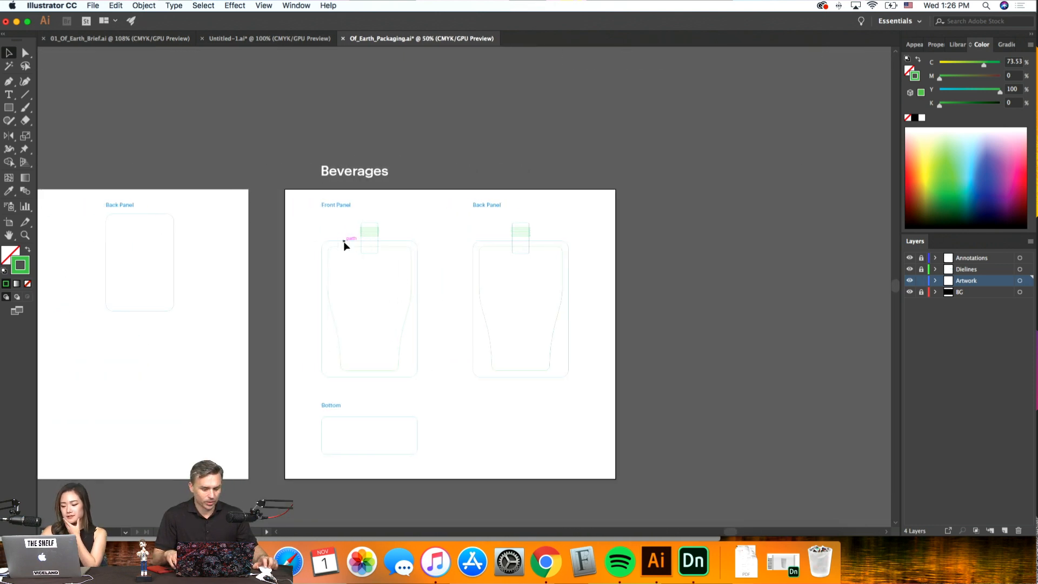
{"action": "key", "text": "super+plus"}
{"action": "key", "text": "super+plus"}
{"action": "key", "text": "super+plus"}
{"action": "scroll", "coordinate": [344, 243], "scroll_direction": "left", "scroll_amount": 4}
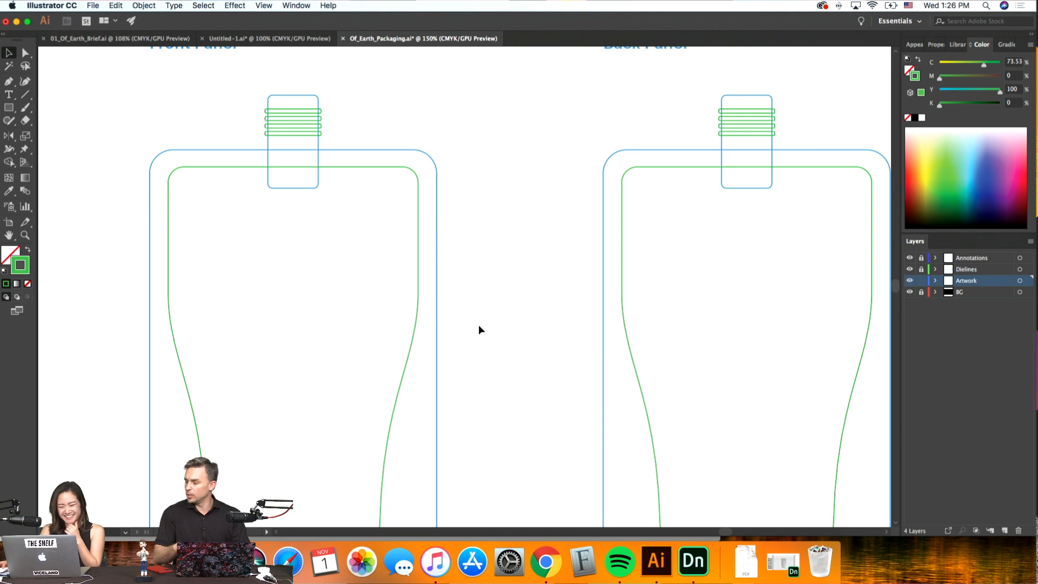
{"action": "left_click", "coordinate": [7, 85]}
{"action": "left_click", "coordinate": [11, 56]}
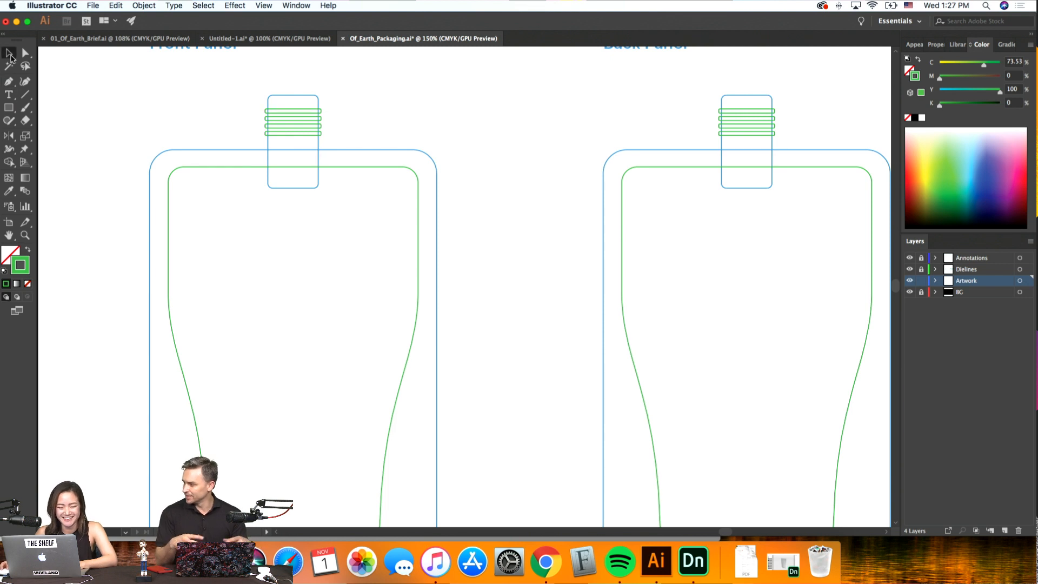
{"action": "key", "text": "super+1"}
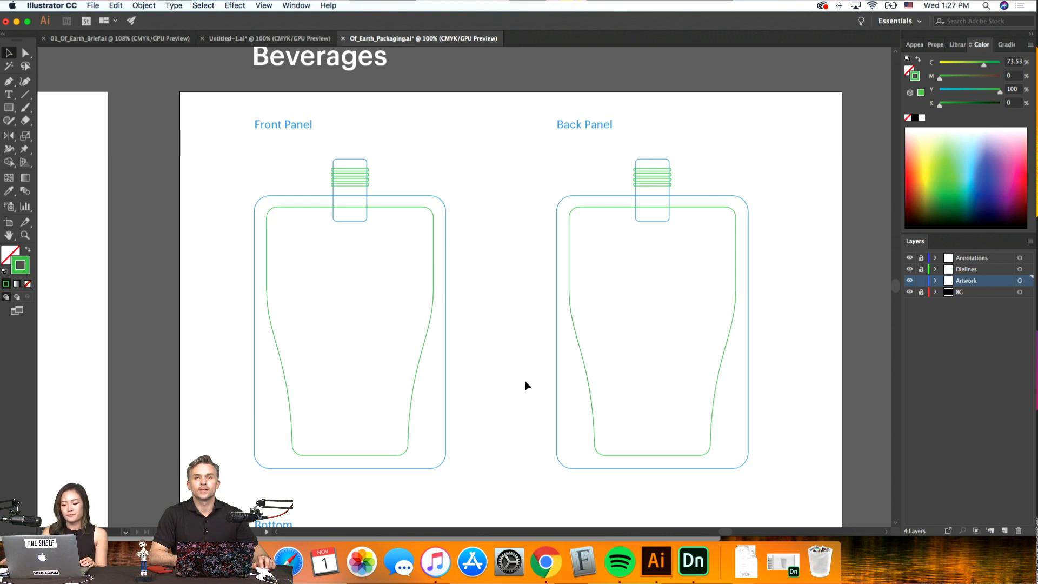
Draw a cap rectangle slightly wider than the spout, just above it on the Beverages front panel
{"action": "key", "text": "super+equal"}
{"action": "scroll", "coordinate": [525, 385], "scroll_direction": "up", "scroll_amount": 6}
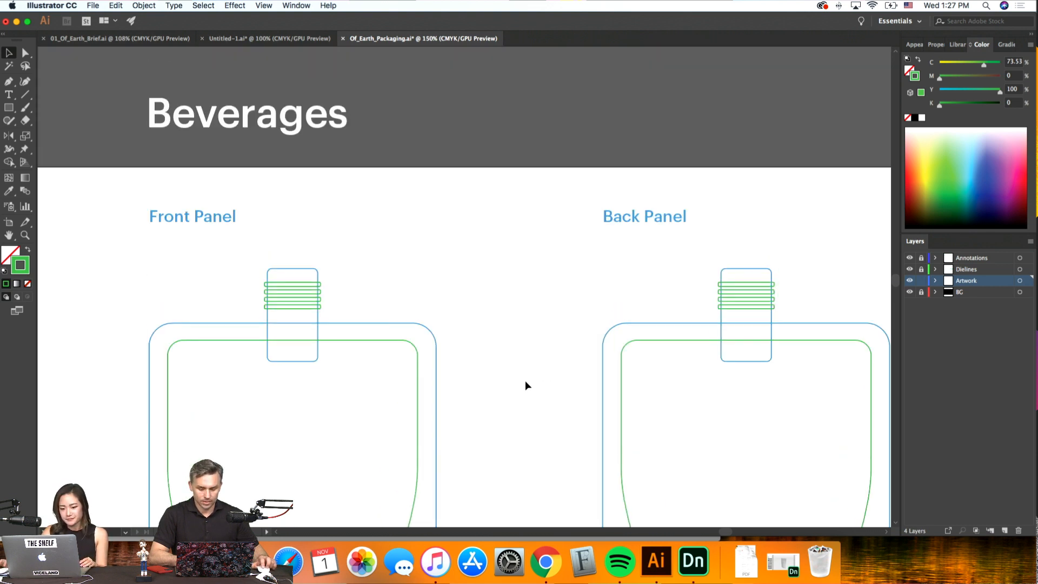
{"action": "left_click", "coordinate": [9, 107]}
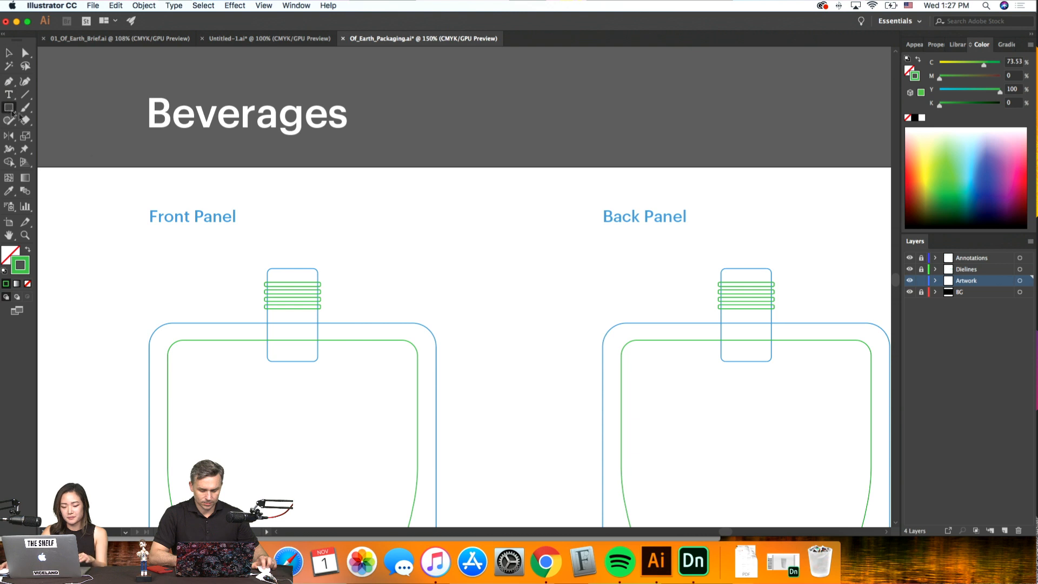
{"action": "left_click_drag", "start_coordinate": [262, 265], "coordinate": [324, 206]}
{"action": "left_click", "coordinate": [8, 52]}
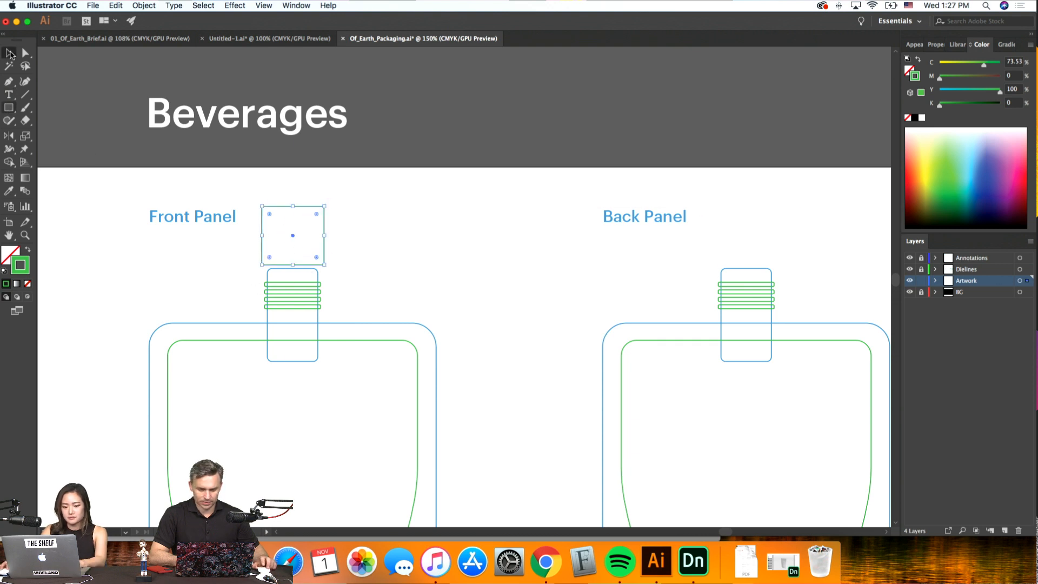
Match the cap rectangle's stroke to the blue outer pouch outline with the Eyedropper
{"action": "key", "text": "i"}
{"action": "left_click", "coordinate": [380, 323]}
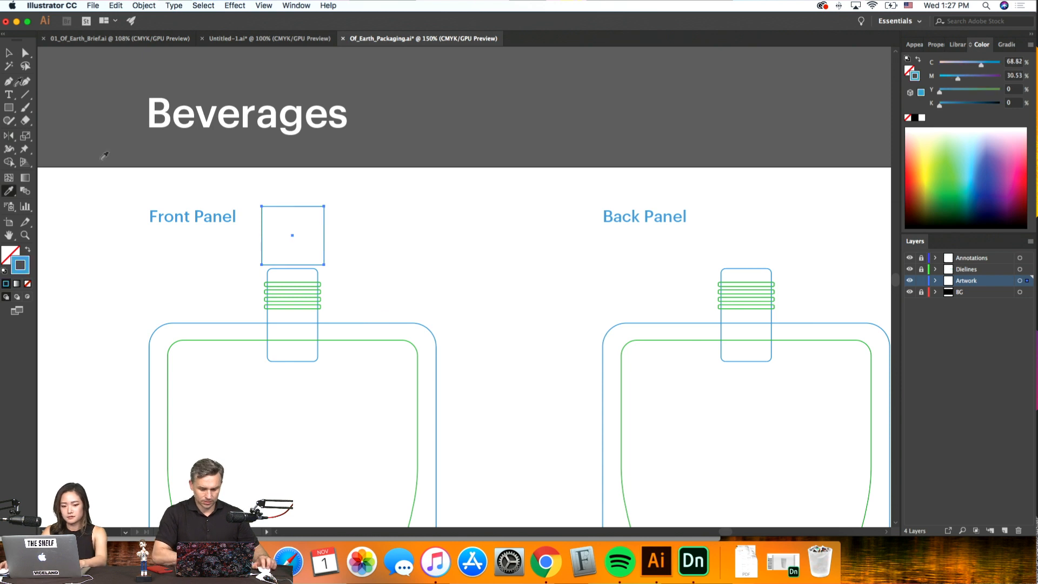
{"action": "left_click", "coordinate": [6, 54]}
{"action": "left_click", "coordinate": [428, 187]}
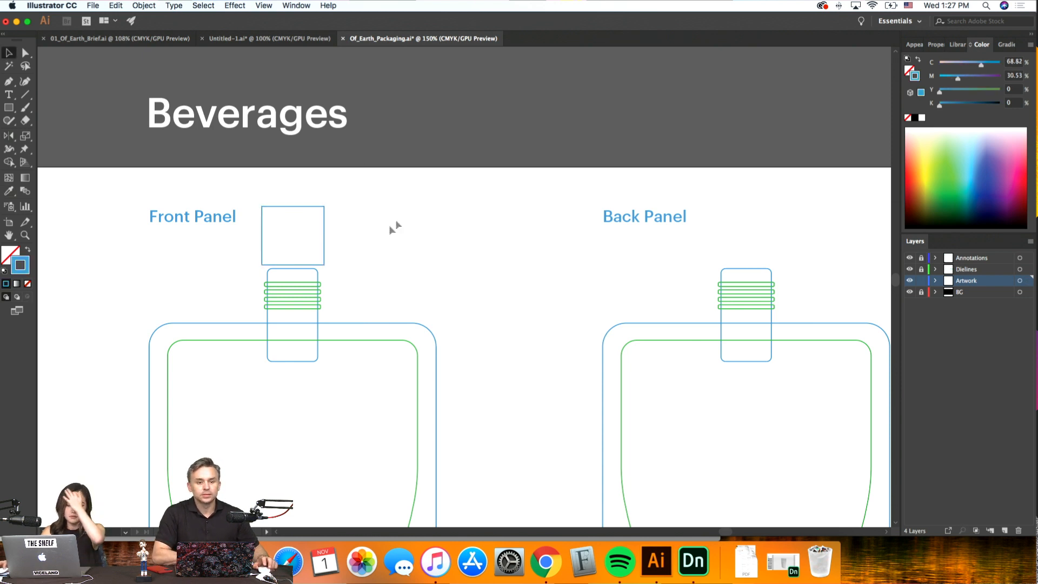
{"action": "left_click", "coordinate": [324, 248]}
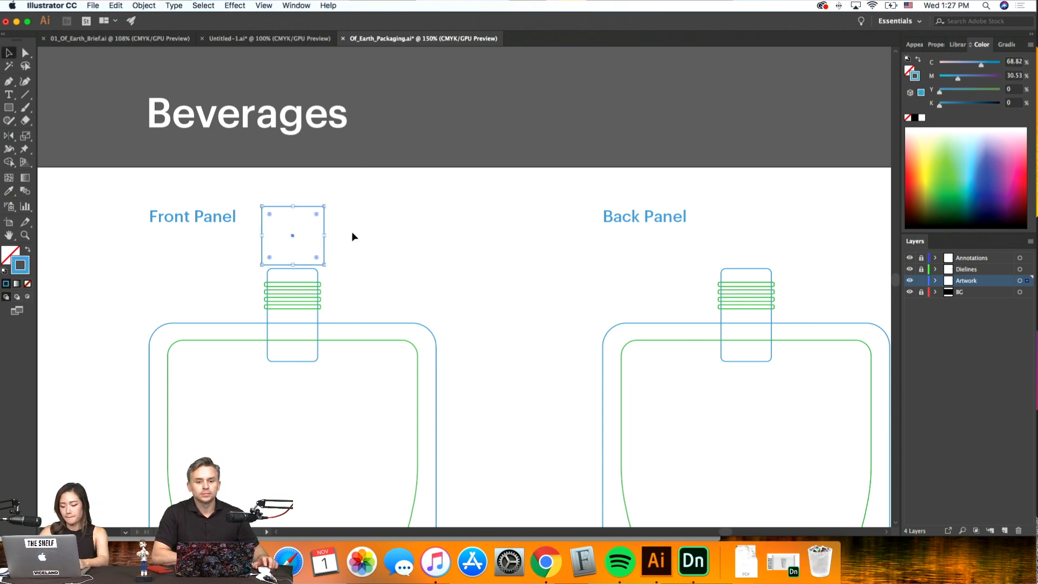
{"action": "key", "text": "super+equal"}
{"action": "key", "text": "super+equal"}
{"action": "left_click_drag", "start_coordinate": [576, 307], "coordinate": [504, 234]}
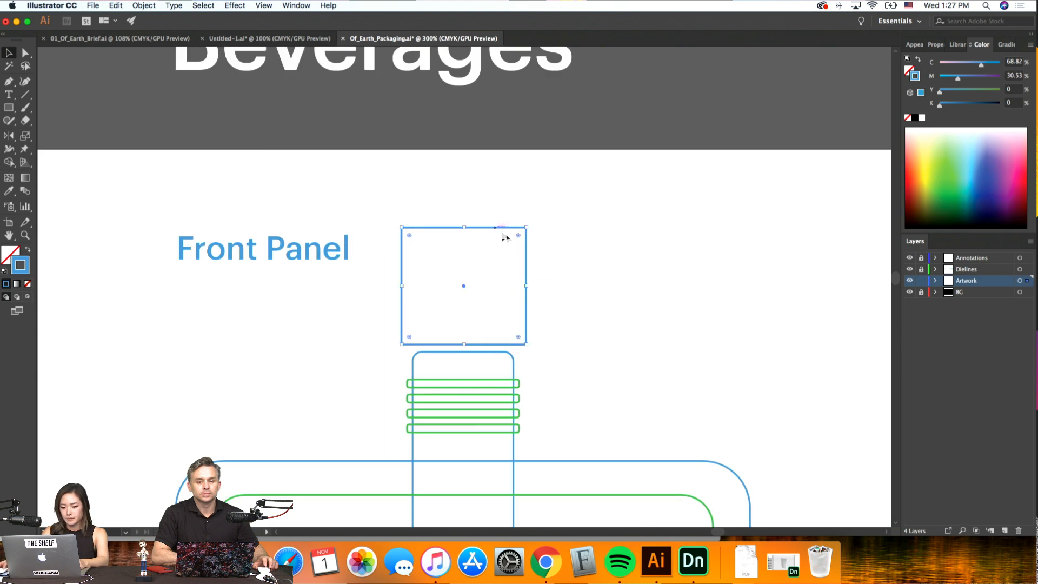
{"action": "left_click_drag", "start_coordinate": [414, 223], "coordinate": [508, 246]}
{"action": "key", "text": "super+z"}
{"action": "left_click", "coordinate": [552, 233]}
{"action": "left_click", "coordinate": [526, 228]}
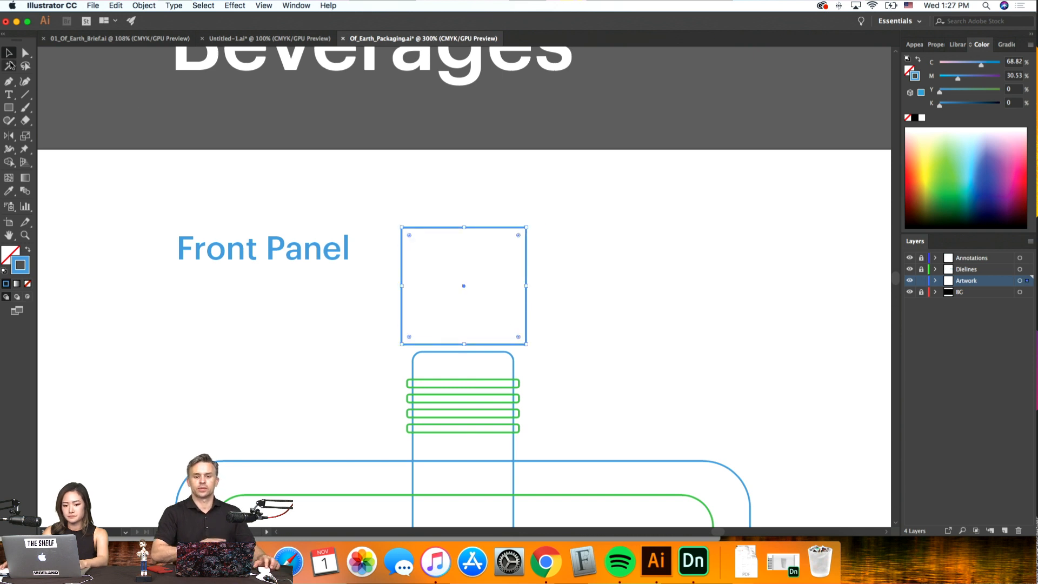
Round only the two upper corners of the cap rectangle above the front panel spout, leaving the lower corners square
{"action": "left_click", "coordinate": [25, 53]}
{"action": "left_click", "coordinate": [560, 231]}
{"action": "left_click", "coordinate": [526, 227]}
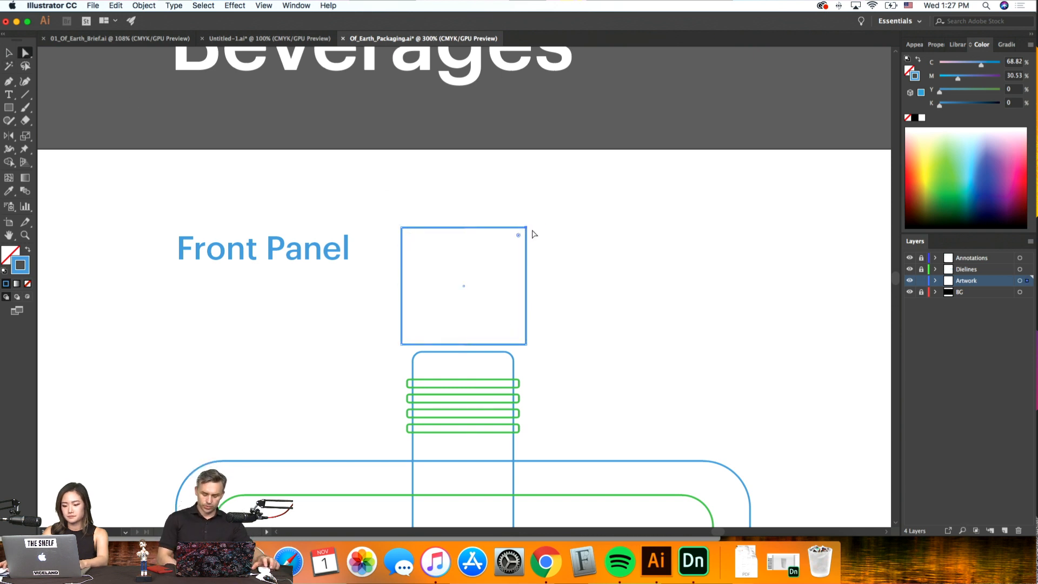
{"action": "left_click_drag", "start_coordinate": [534, 227], "coordinate": [439, 223]}
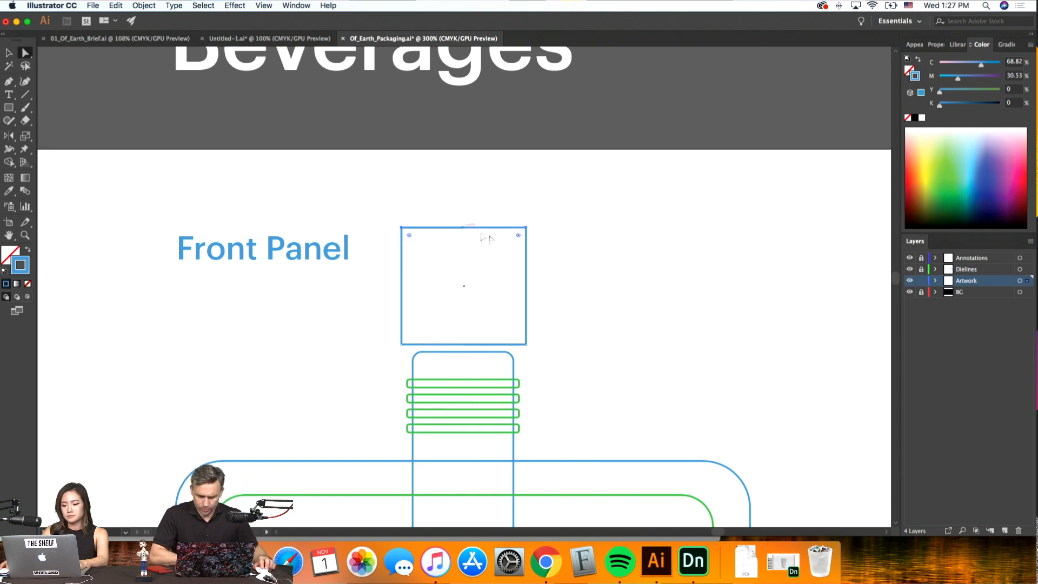
{"action": "left_click_drag", "start_coordinate": [518, 236], "coordinate": [511, 247]}
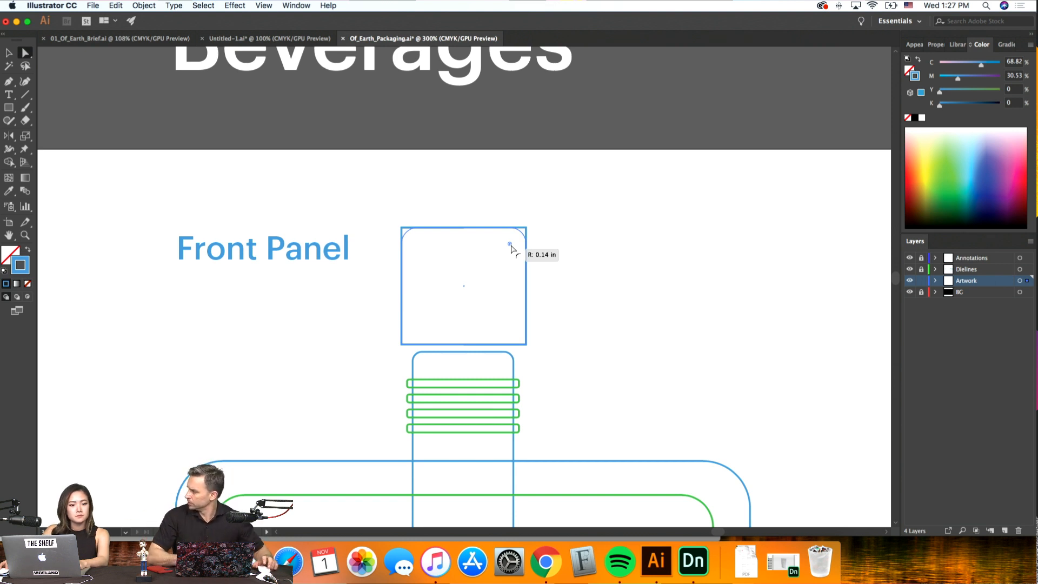
{"action": "left_click_drag", "start_coordinate": [511, 247], "coordinate": [505, 257]}
{"action": "key", "text": "v"}
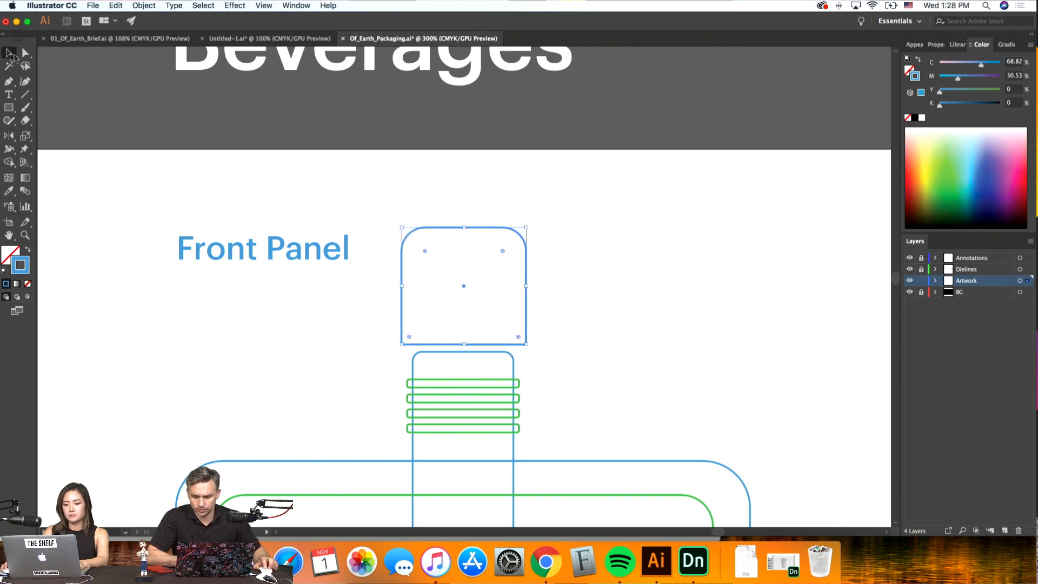
{"action": "left_click", "coordinate": [736, 290]}
{"action": "key", "text": "super+minus"}
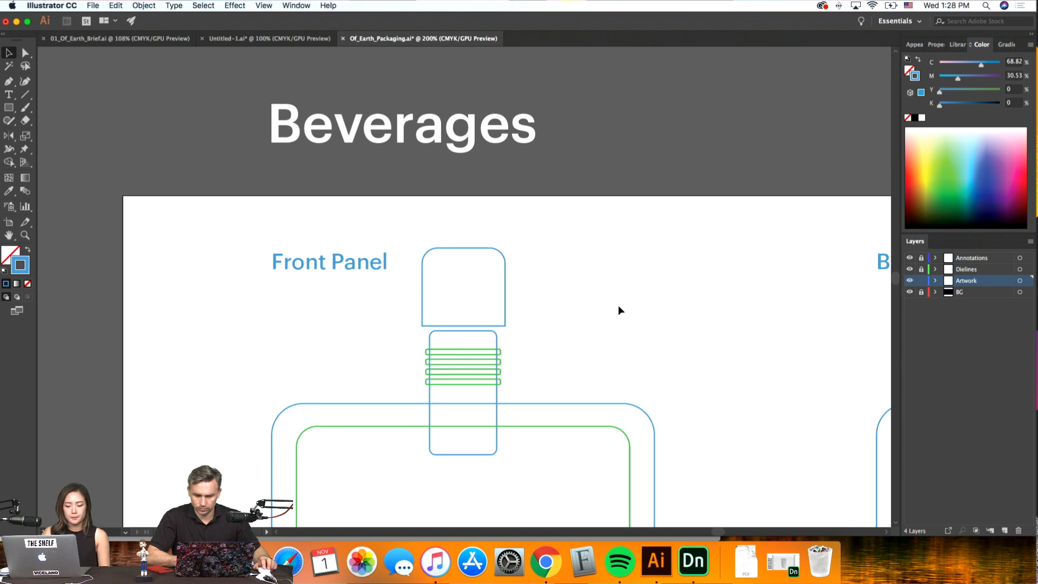
{"action": "scroll", "coordinate": [650, 318], "scroll_direction": "down", "scroll_amount": 2}
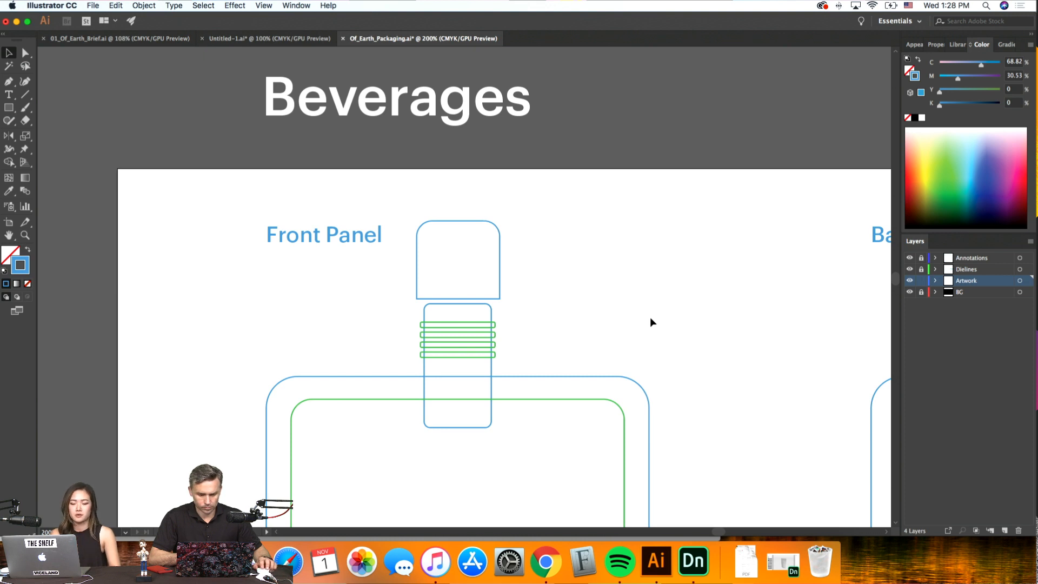
{"action": "scroll", "coordinate": [650, 317], "scroll_direction": "down", "scroll_amount": 1}
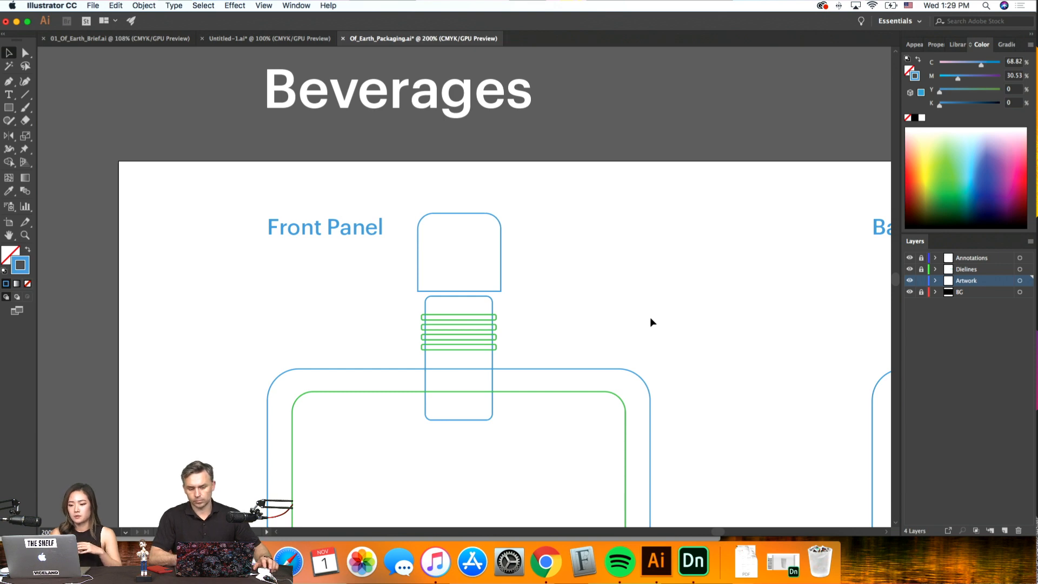
Review the moodboard images in 01_Of_Earth_Brief.ai
{"action": "left_click", "coordinate": [98, 41]}
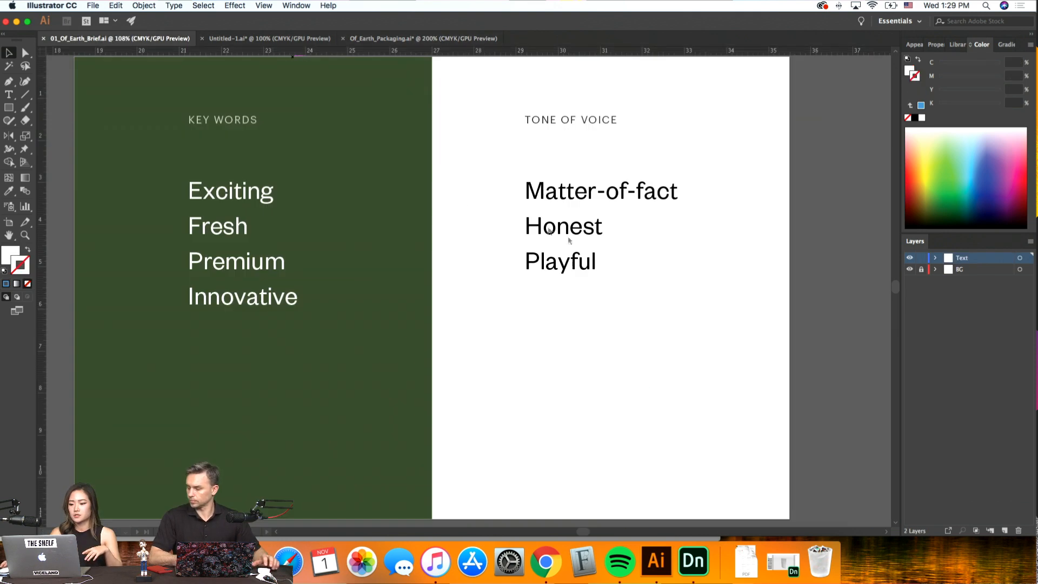
{"action": "scroll", "coordinate": [825, 281], "scroll_direction": "right", "scroll_amount": 13}
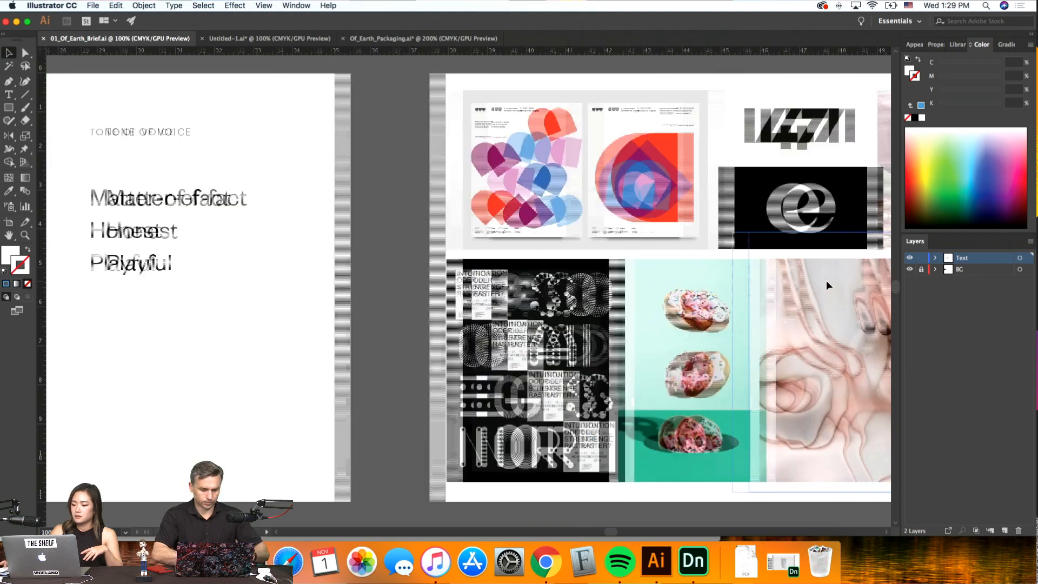
{"action": "scroll", "coordinate": [826, 280], "scroll_direction": "up", "scroll_amount": 1}
{"action": "scroll", "coordinate": [830, 294], "scroll_direction": "down", "scroll_amount": 1}
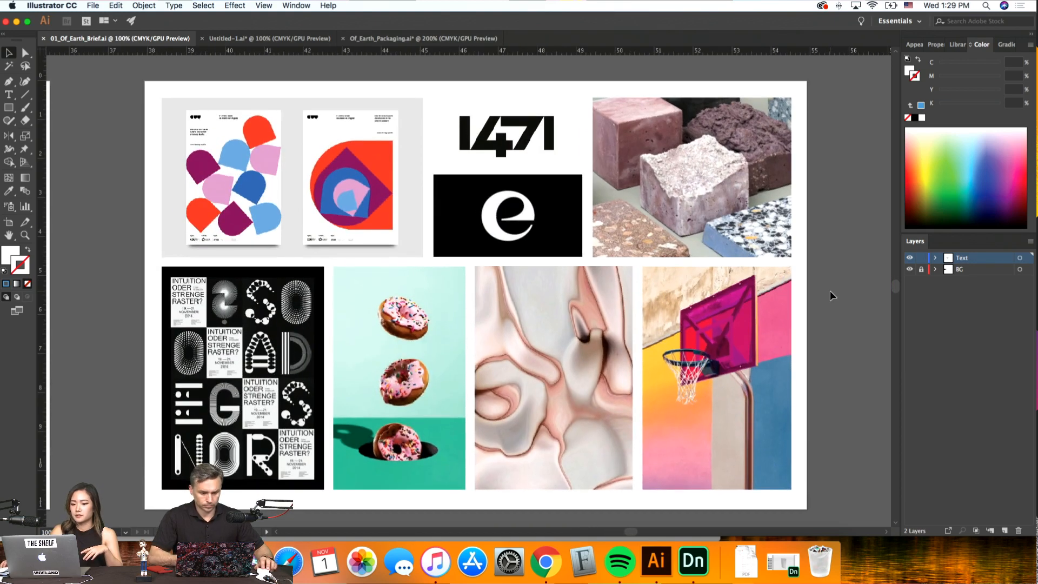
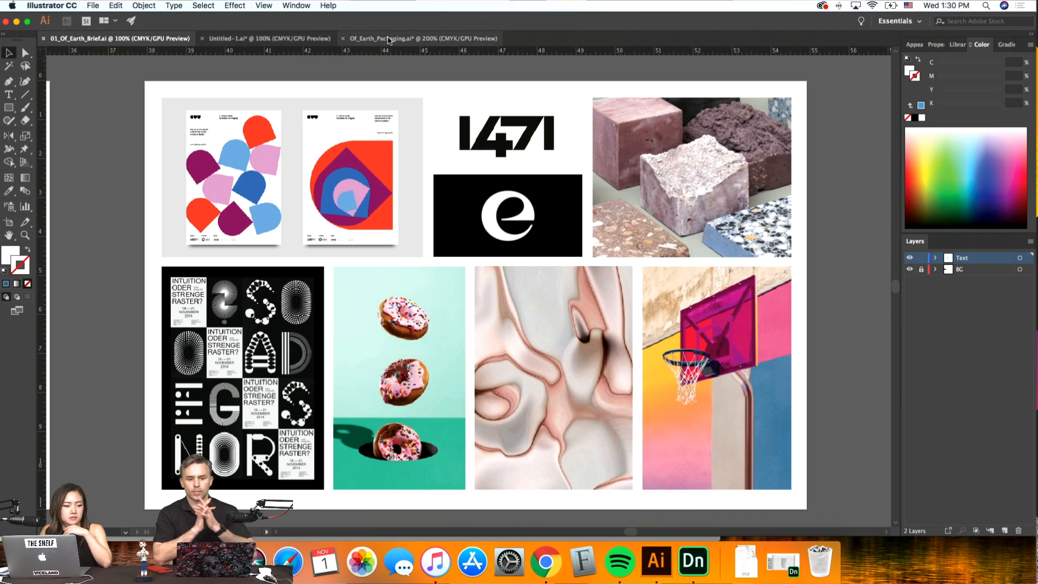
Return to the Of_Earth_Packaging.ai document at the Beverages front panel's cap and spout
{"action": "left_click", "coordinate": [423, 38]}
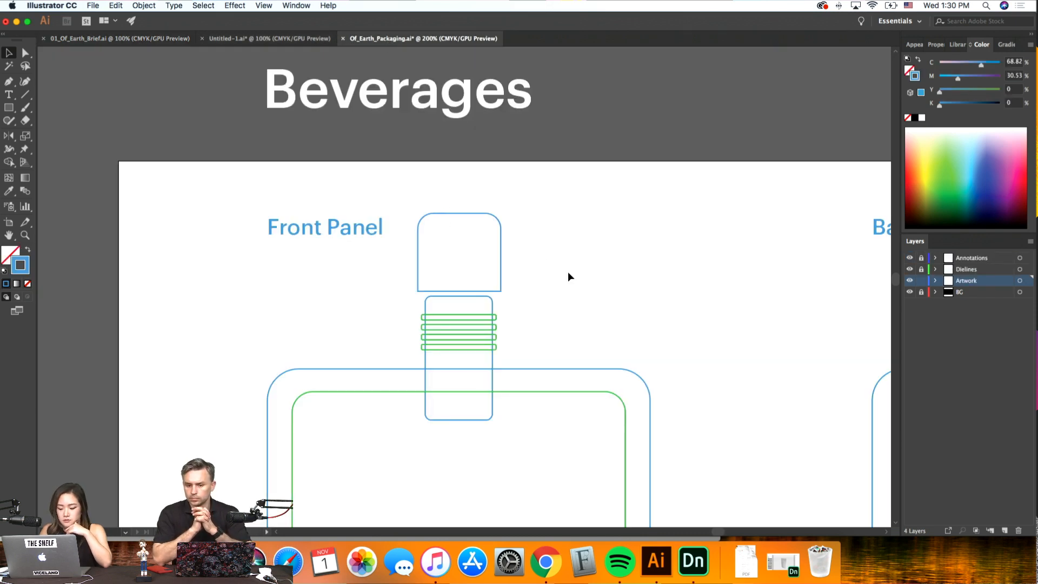
{"action": "key", "text": "super+minus"}
{"action": "key", "text": "super+equal"}
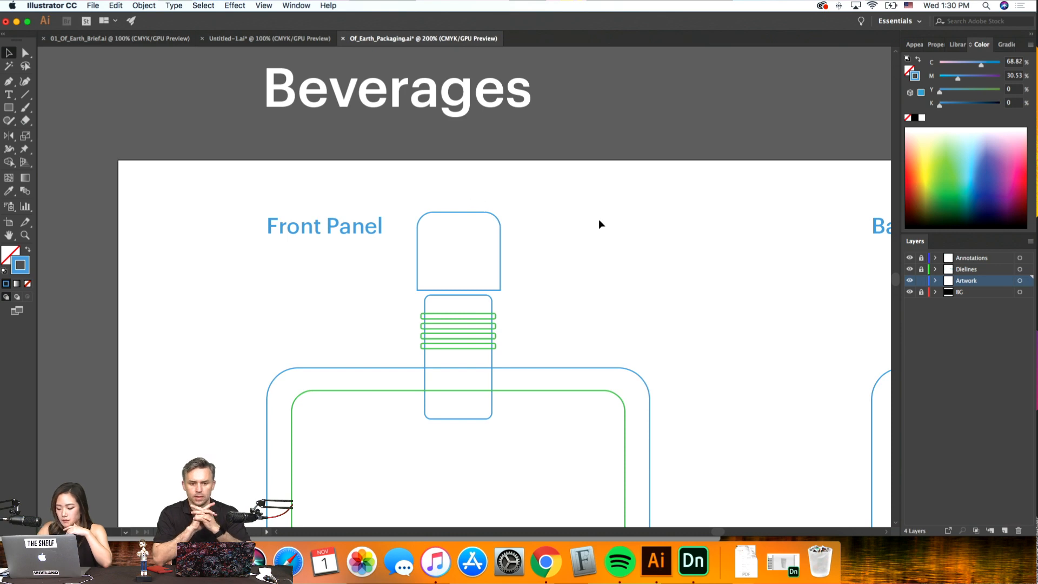
{"action": "key", "text": "super+minus"}
{"action": "key", "text": "super+minus"}
{"action": "key", "text": "super+equal"}
{"action": "key", "text": "super+equal"}
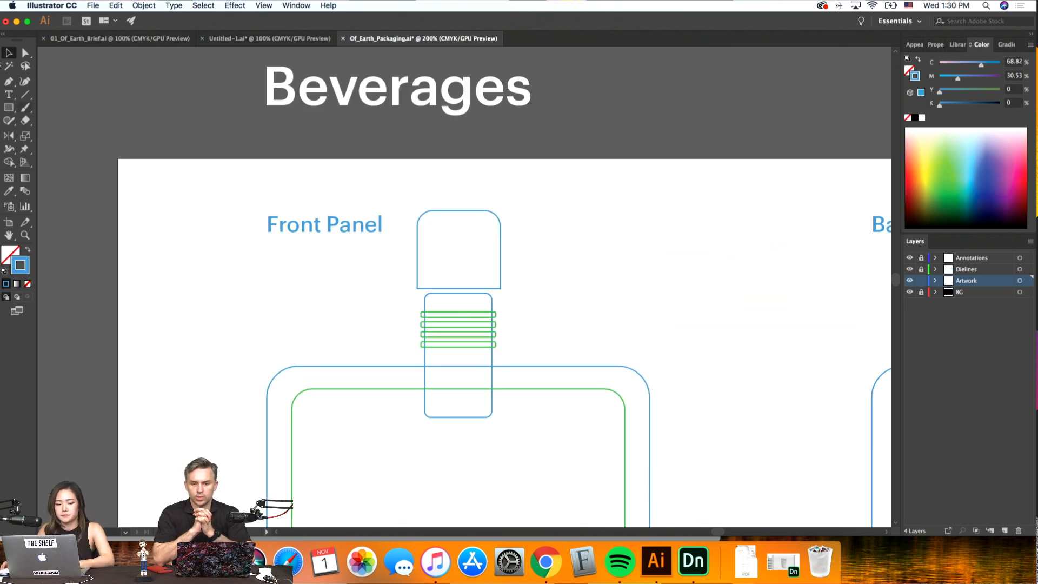
Try drawing a cap strap with the Pen tool as two nested curves from the cap's right edge to the spout beside the pouch top
{"action": "key", "text": "p"}
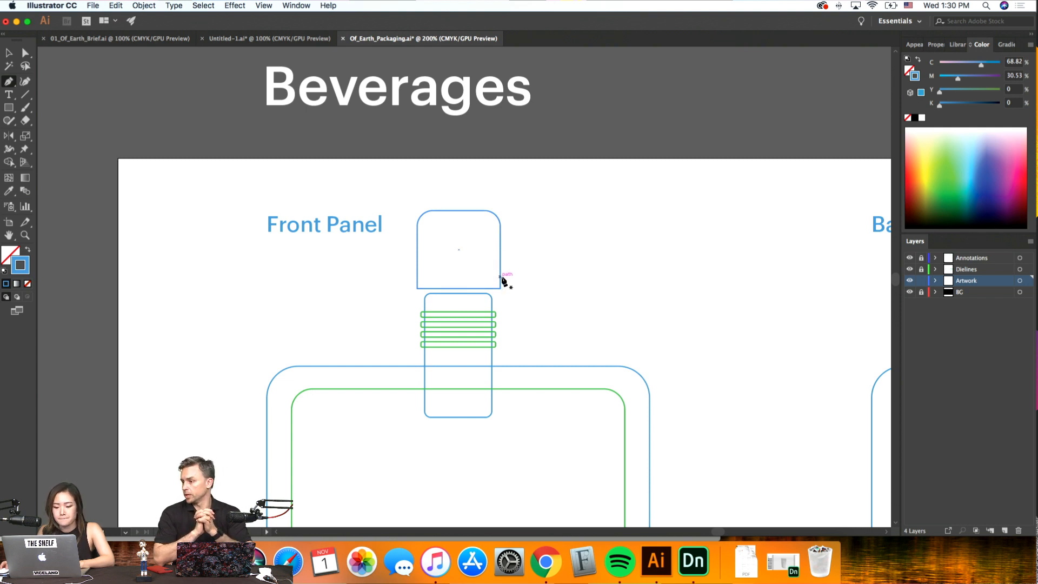
{"action": "left_click", "coordinate": [499, 276]}
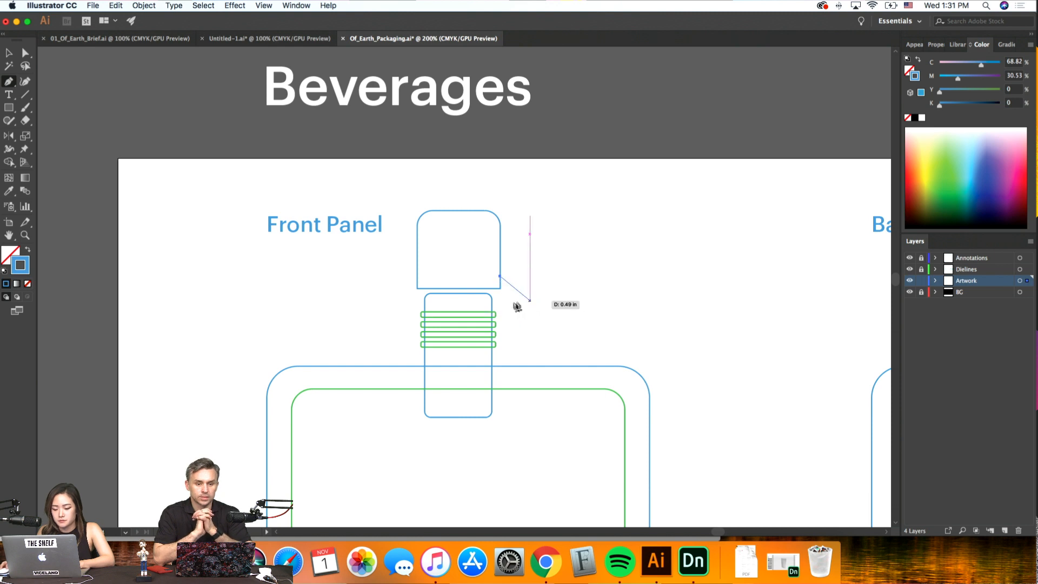
{"action": "left_click_drag", "start_coordinate": [493, 358], "coordinate": [436, 391]}
{"action": "left_click", "coordinate": [492, 359]}
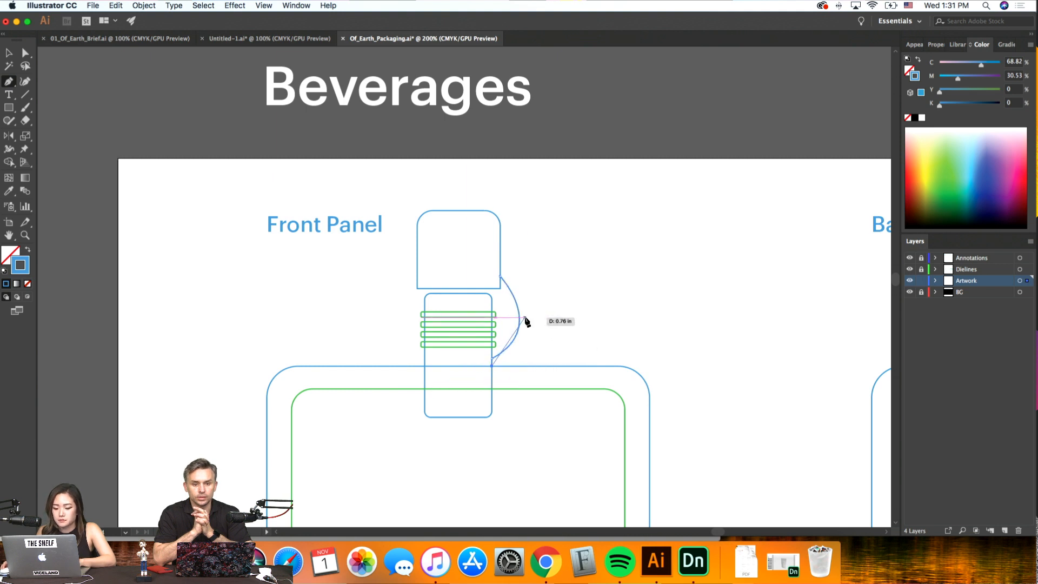
{"action": "left_click_drag", "start_coordinate": [525, 317], "coordinate": [525, 288], "text": "shift"}
Adjust the outer strap curve's direction handles with the Direct Selection tool
{"action": "key", "text": "a"}
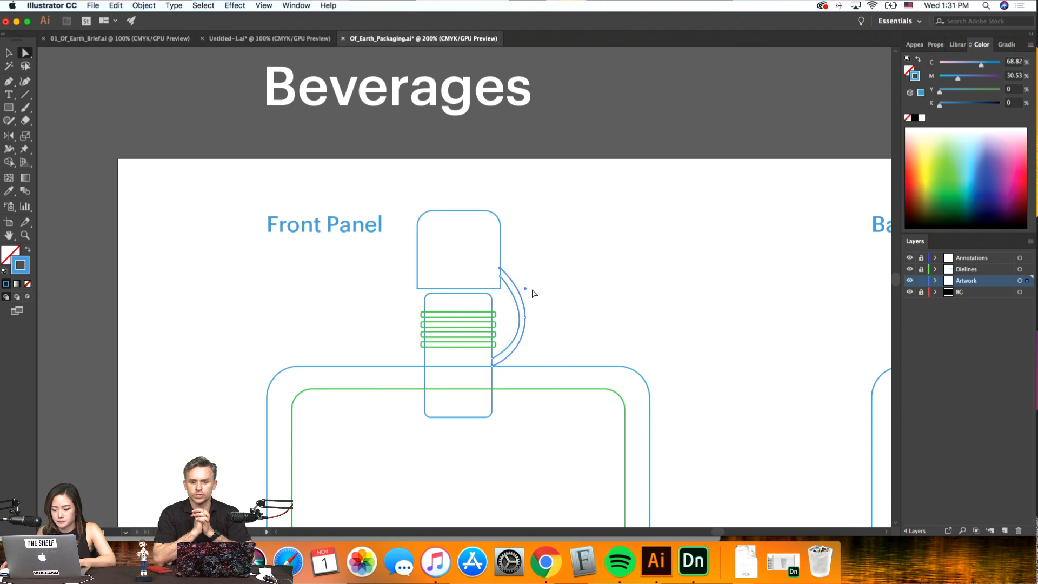
{"action": "left_click", "coordinate": [525, 319]}
{"action": "left_click", "coordinate": [525, 317]}
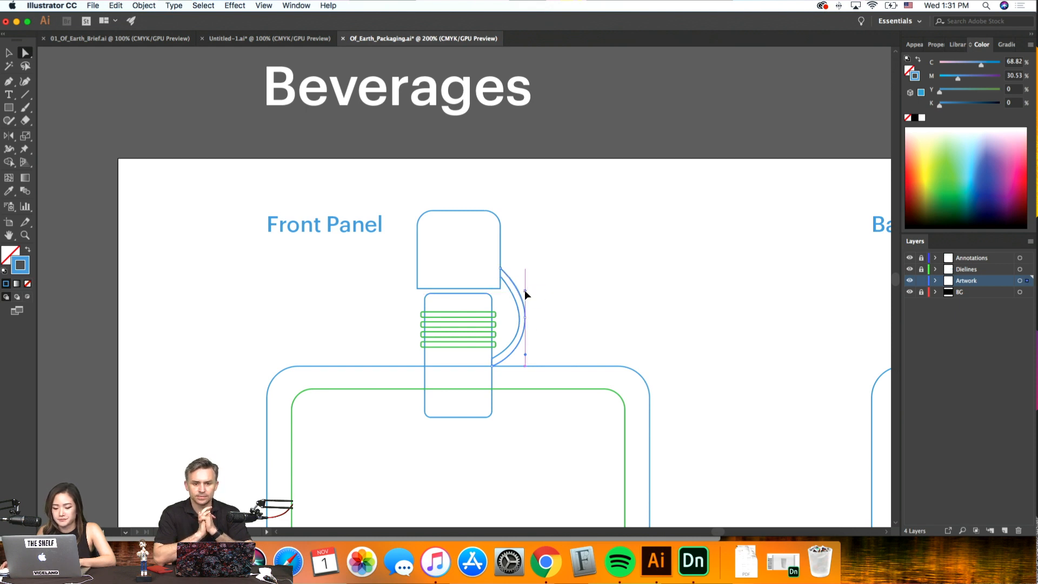
{"action": "left_click", "coordinate": [551, 302]}
{"action": "key", "text": "super+minus"}
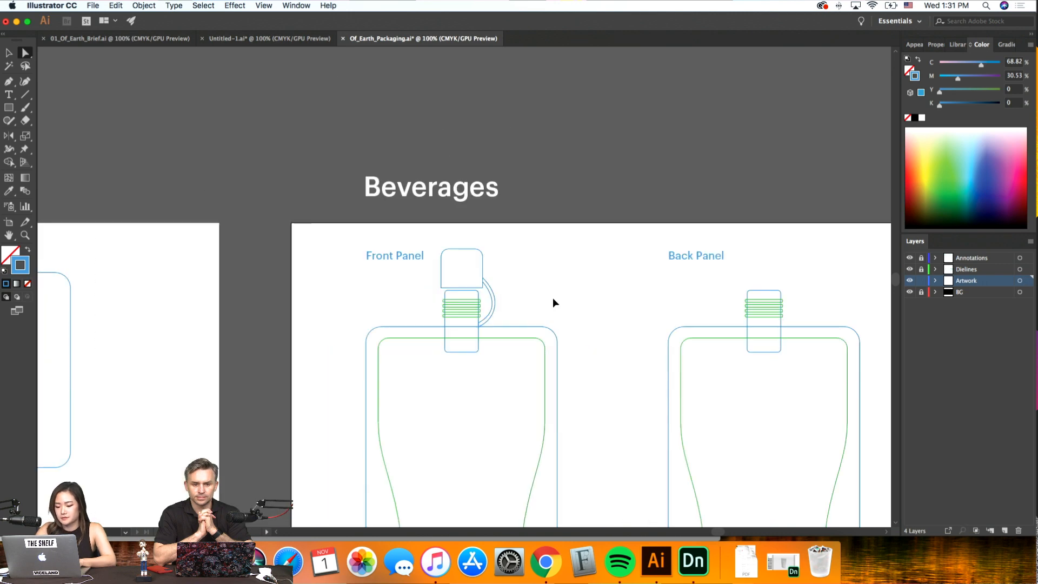
{"action": "key", "text": "super+minus"}
{"action": "key", "text": "super+minus"}
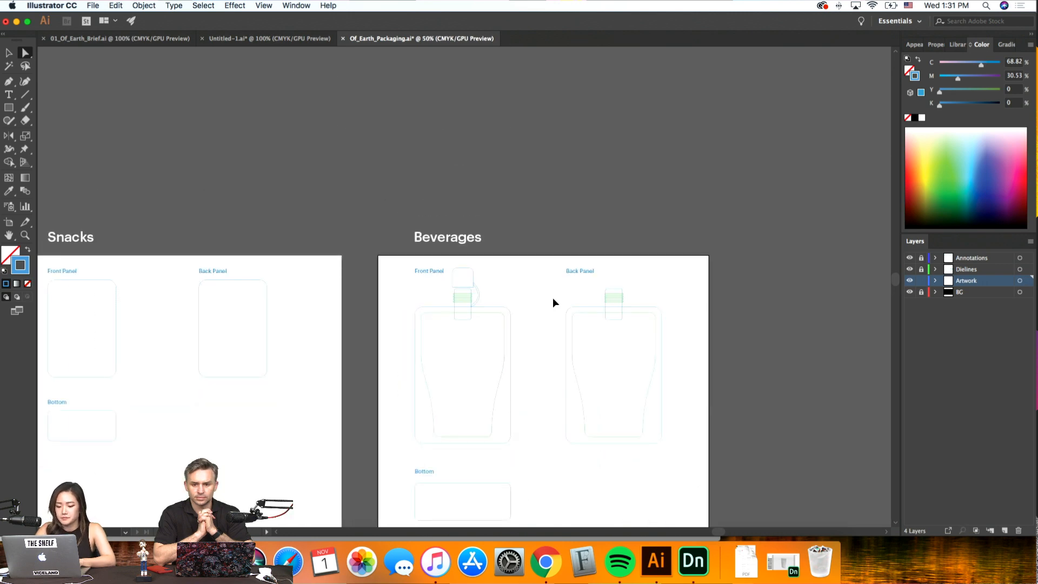
{"action": "key", "text": "super+plus"}
{"action": "key", "text": "super+plus"}
{"action": "key", "text": "super+plus"}
{"action": "key", "text": "super+plus"}
Delete the pen-drawn strap curves beside the front panel spout
{"action": "key", "text": "v"}
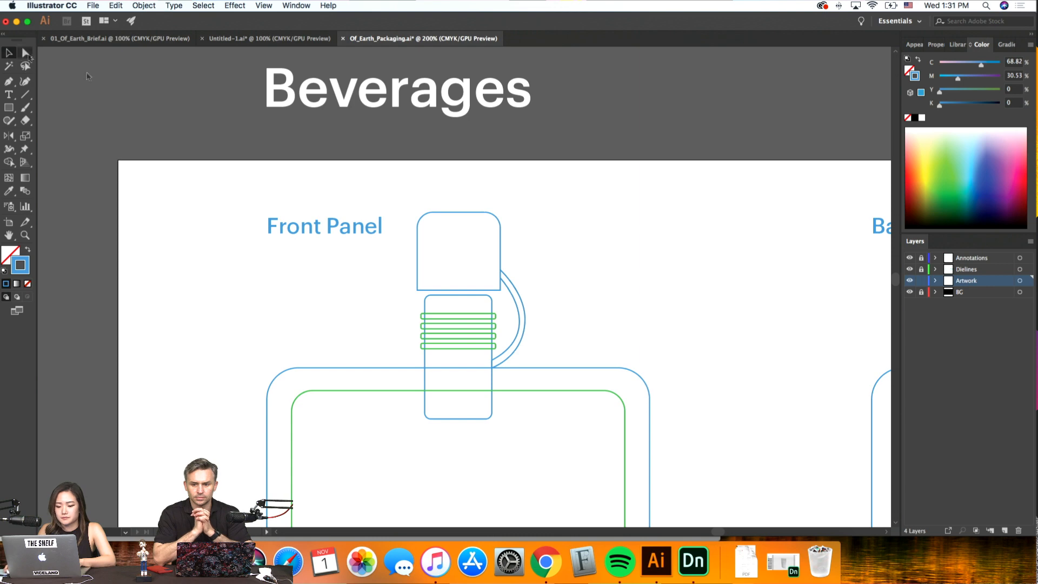
{"action": "left_click", "coordinate": [522, 317]}
{"action": "key", "text": "Delete"}
{"action": "key", "text": "super+minus"}
{"action": "key", "text": "super+minus"}
{"action": "key", "text": "super+minus"}
{"action": "key", "text": "super+minus"}
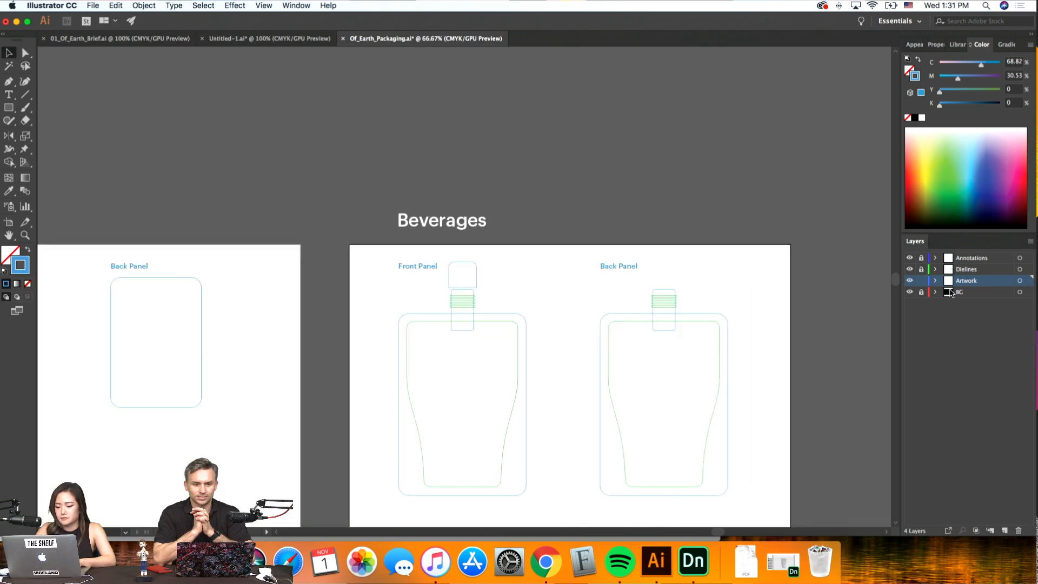
Draw a circle about 1.23 in across overlapping the cap and spout, and centre it on the front panel spout's right edge
{"action": "key", "text": "super+plus"}
{"action": "key", "text": "super+plus"}
{"action": "key", "text": "super+plus"}
{"action": "key", "text": "super+plus"}
{"action": "key", "text": "super+plus"}
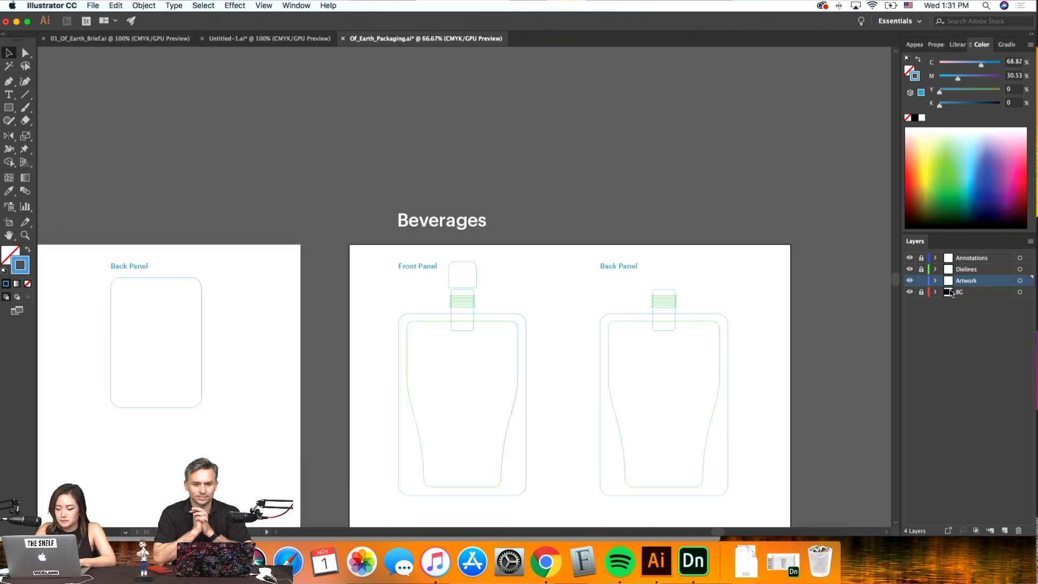
{"action": "left_click", "coordinate": [9, 81]}
{"action": "left_click", "coordinate": [8, 107]}
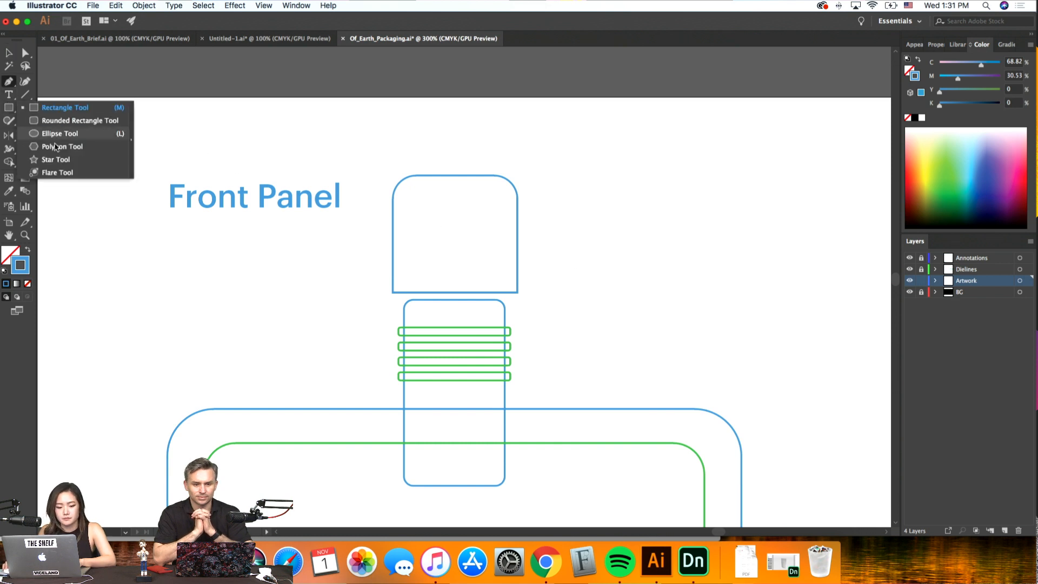
{"action": "left_click", "coordinate": [56, 134]}
{"action": "left_click_drag", "start_coordinate": [459, 254], "coordinate": [604, 398]}
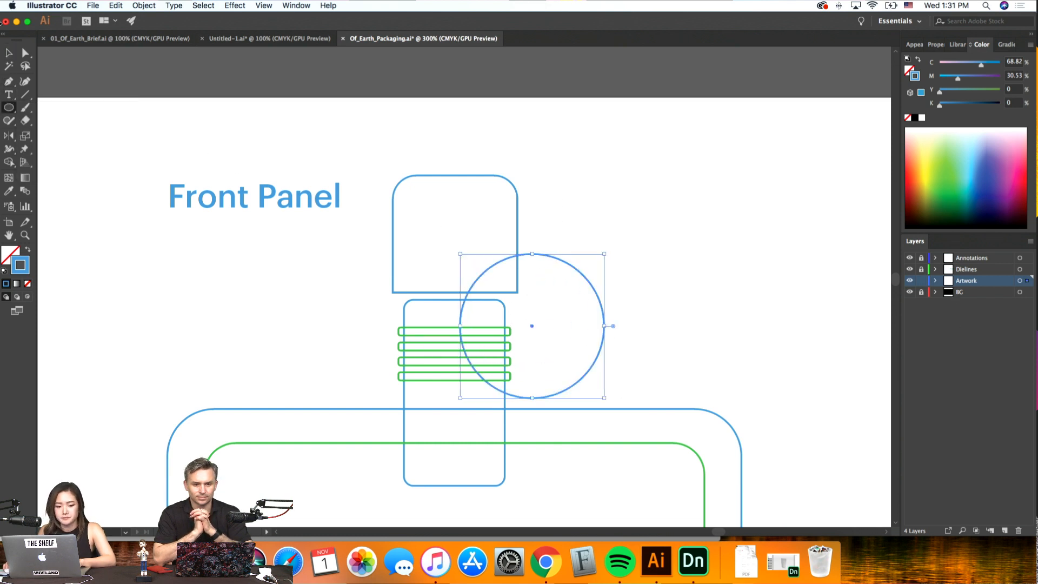
{"action": "key", "text": "v"}
{"action": "left_click", "coordinate": [632, 336]}
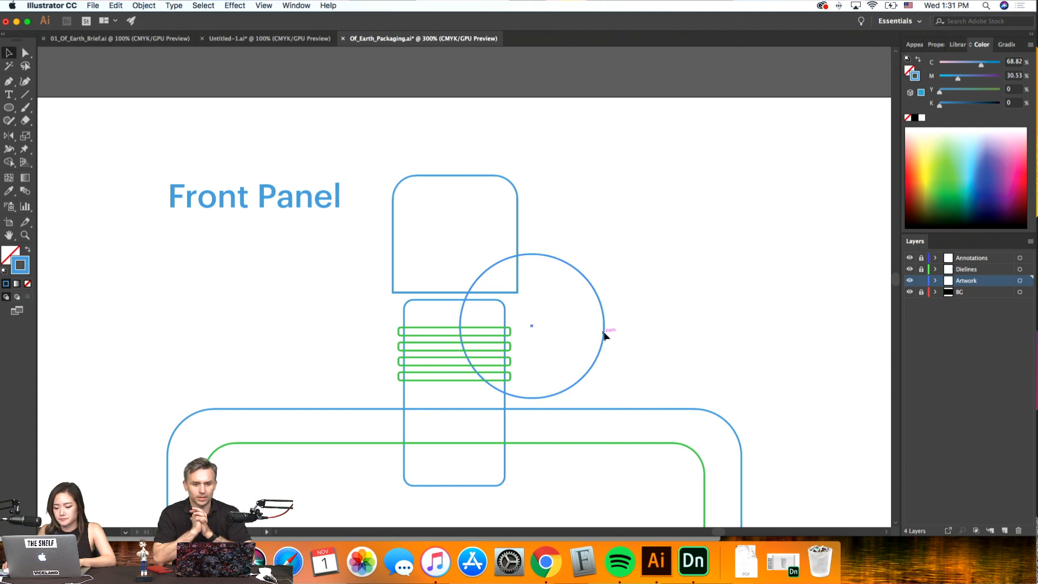
{"action": "left_click_drag", "start_coordinate": [604, 336], "coordinate": [577, 329]}
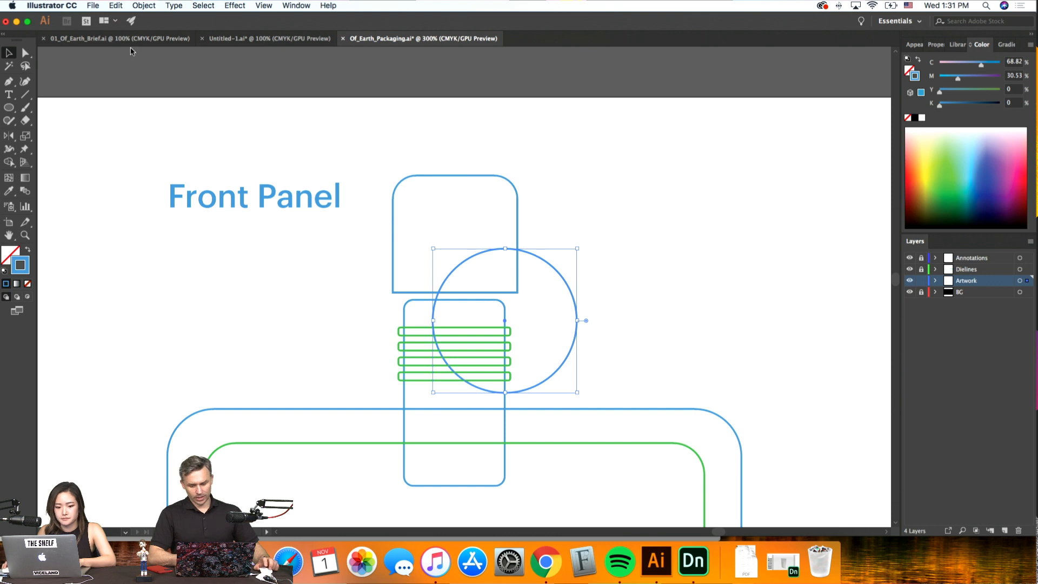
Set the circle's stroke weight to 9 pt
{"action": "left_click", "coordinate": [935, 44]}
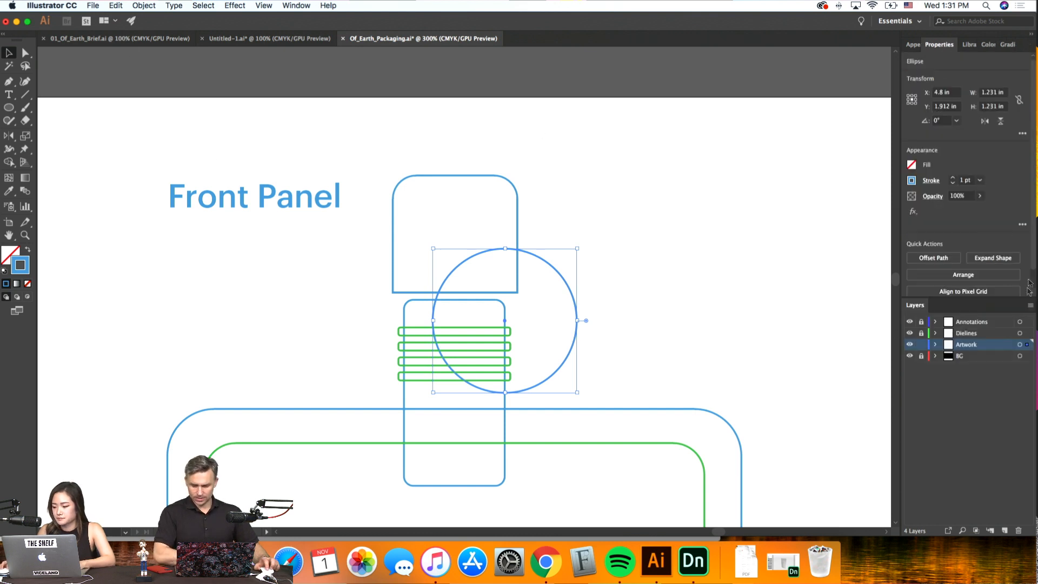
{"action": "left_click", "coordinate": [952, 178]}
{"action": "left_click", "coordinate": [953, 178]}
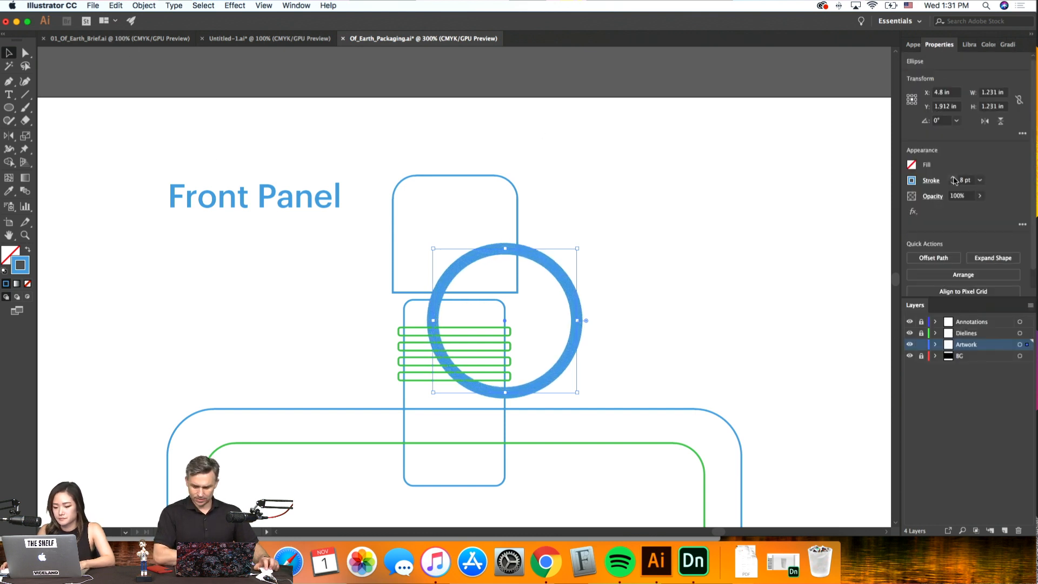
{"action": "left_click", "coordinate": [952, 177]}
Expand the thick circle into a ring shape and swap its fill and stroke to leave only blue outlines
{"action": "left_click", "coordinate": [143, 6]}
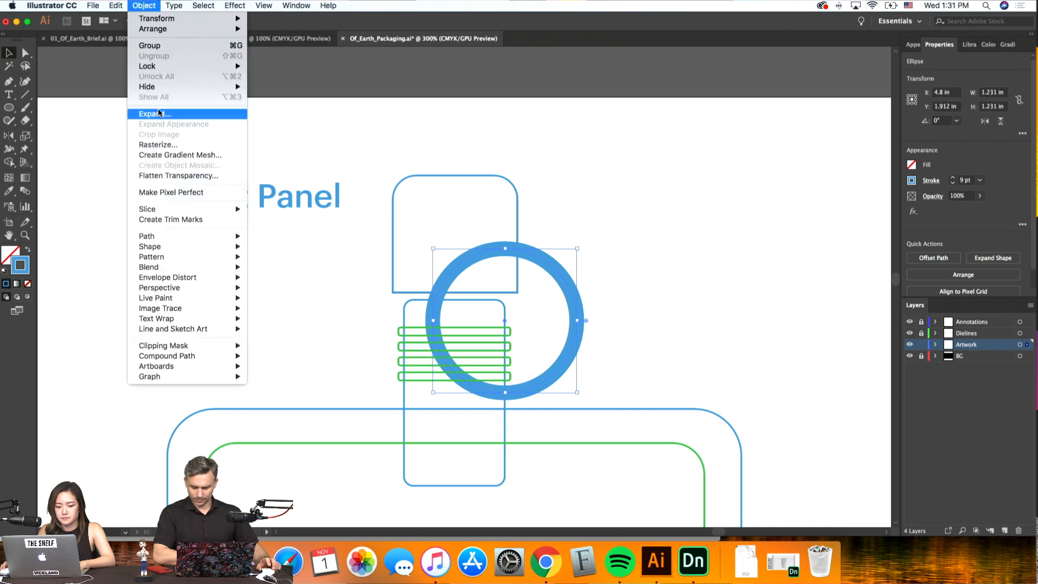
{"action": "left_click", "coordinate": [157, 112]}
{"action": "key", "text": "Return"}
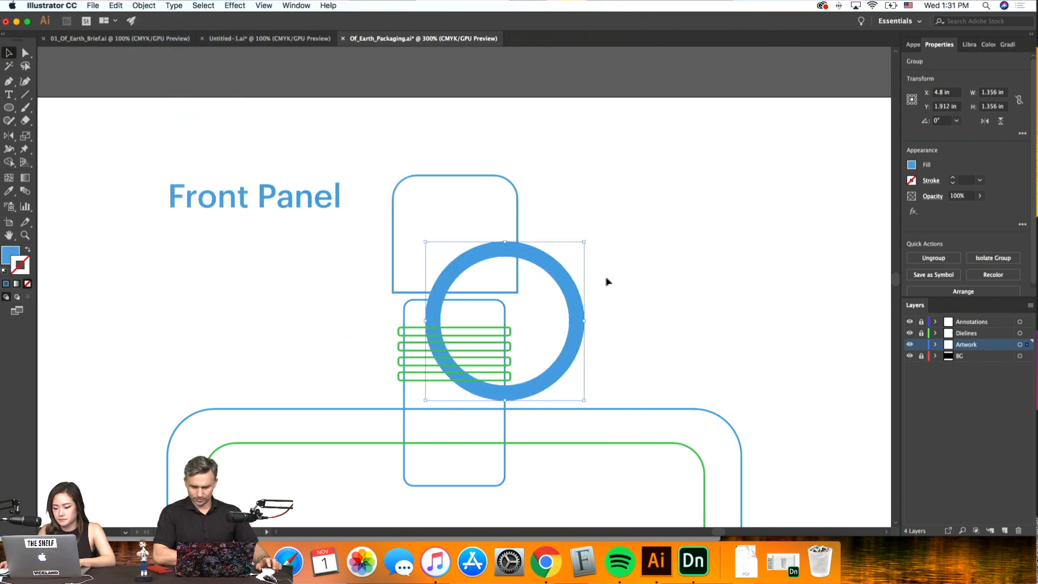
{"action": "left_click", "coordinate": [26, 252]}
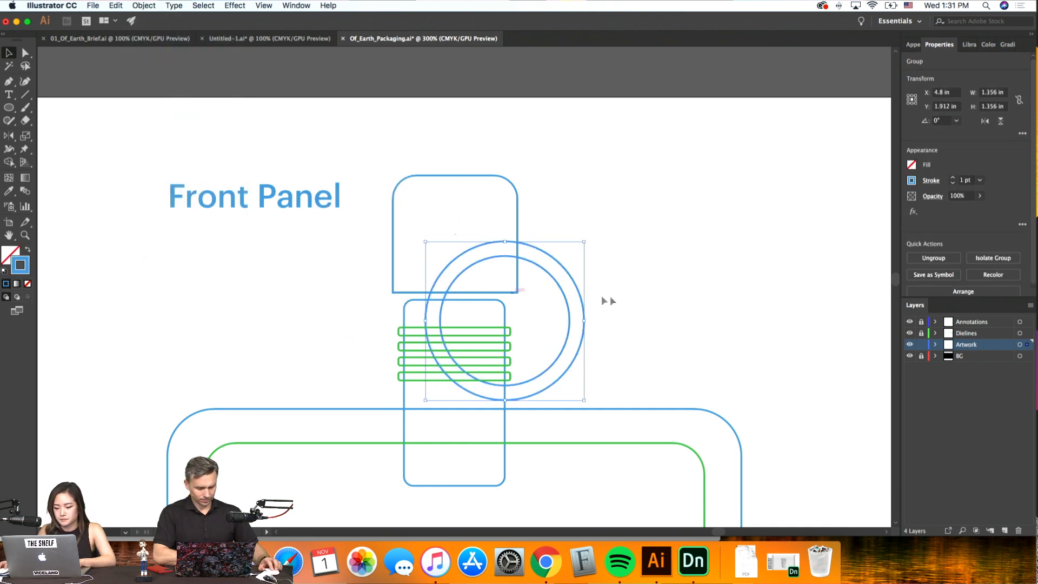
Move the ring down slightly so its lower edge touches the top of the outer pouch outline
{"action": "left_click", "coordinate": [562, 328]}
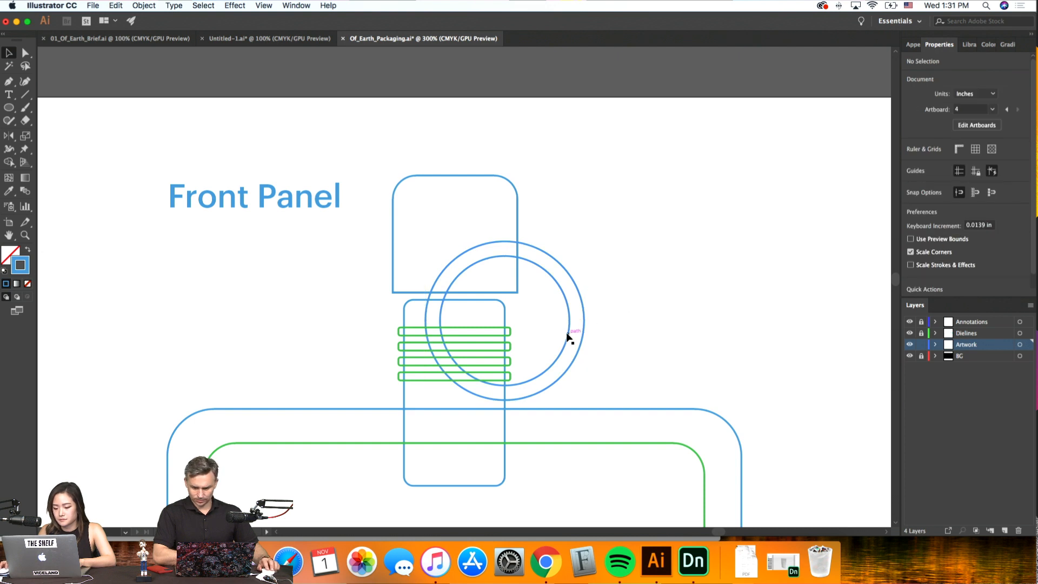
{"action": "left_click_drag", "start_coordinate": [566, 335], "coordinate": [570, 338]}
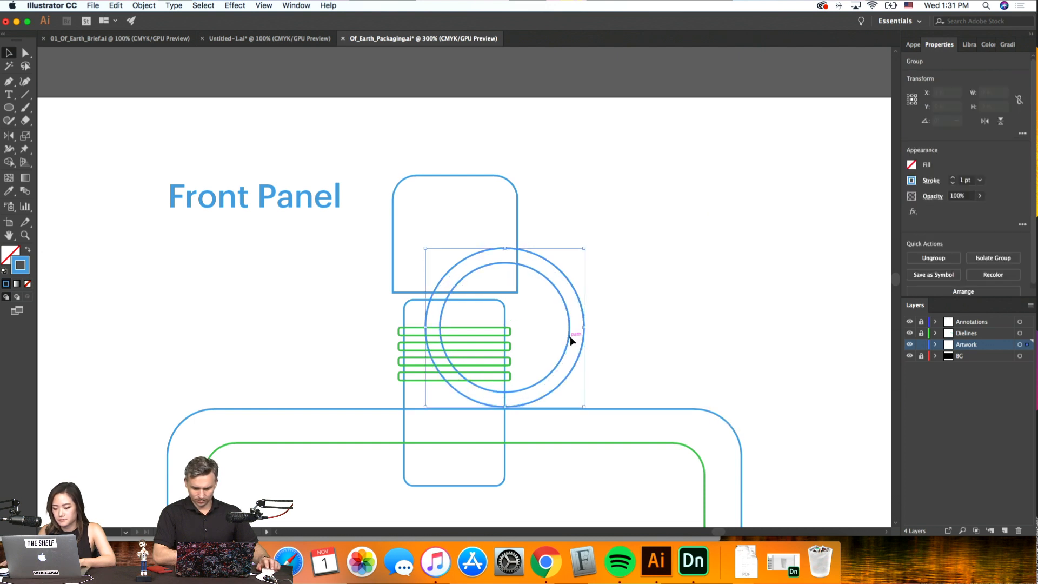
{"action": "key", "text": "super+equal"}
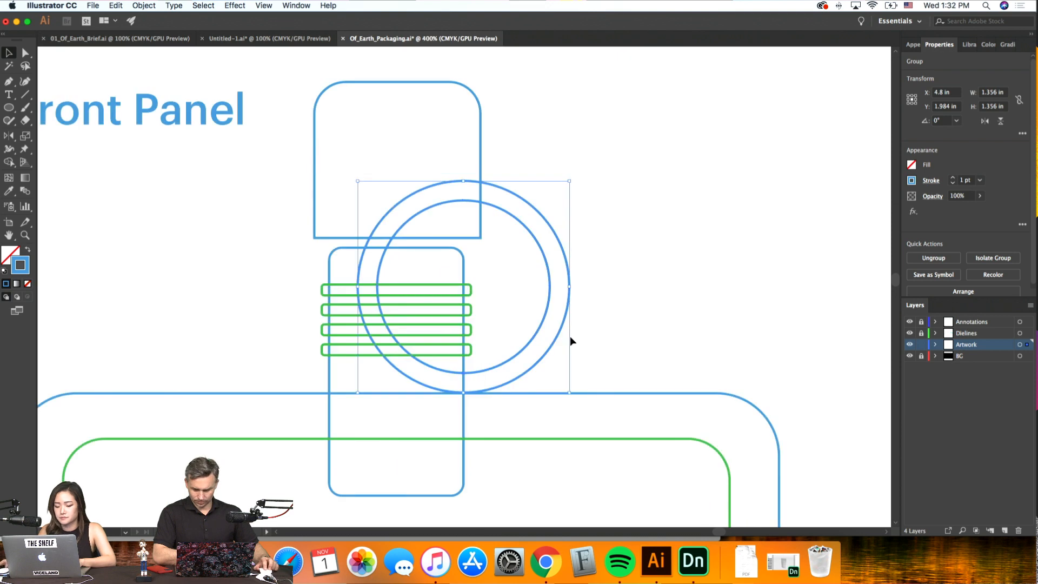
{"action": "left_click", "coordinate": [571, 340]}
{"action": "left_click", "coordinate": [559, 246]}
Switch to Outline view and add an anchor point on the ring's outer circle where it crosses the cap's right edge
{"action": "key", "text": "super+y"}
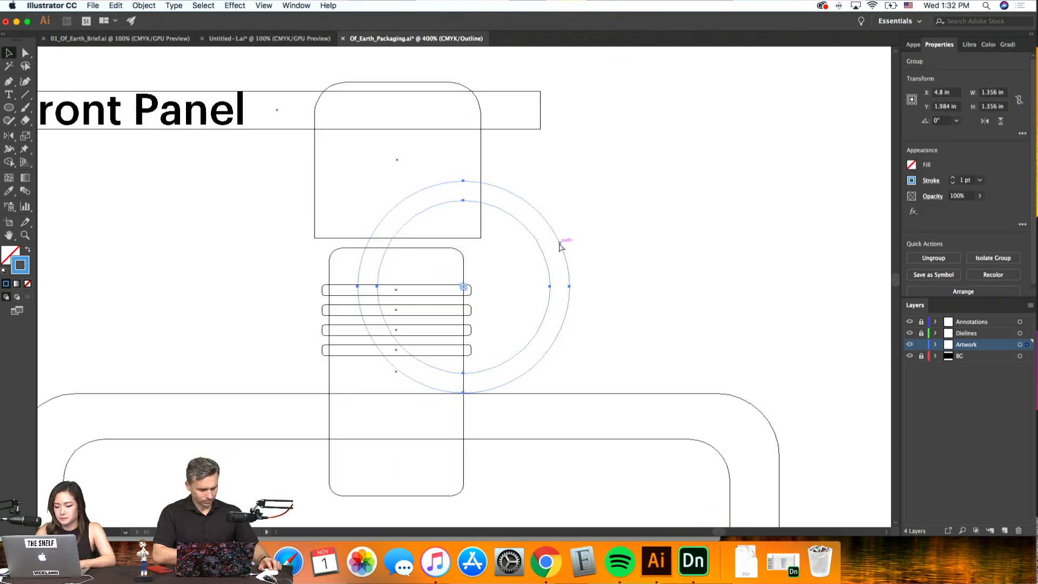
{"action": "key", "text": "super+equal"}
{"action": "key", "text": "super+equal"}
{"action": "scroll", "coordinate": [560, 247], "scroll_direction": "up", "scroll_amount": 3}
{"action": "left_click", "coordinate": [701, 217]}
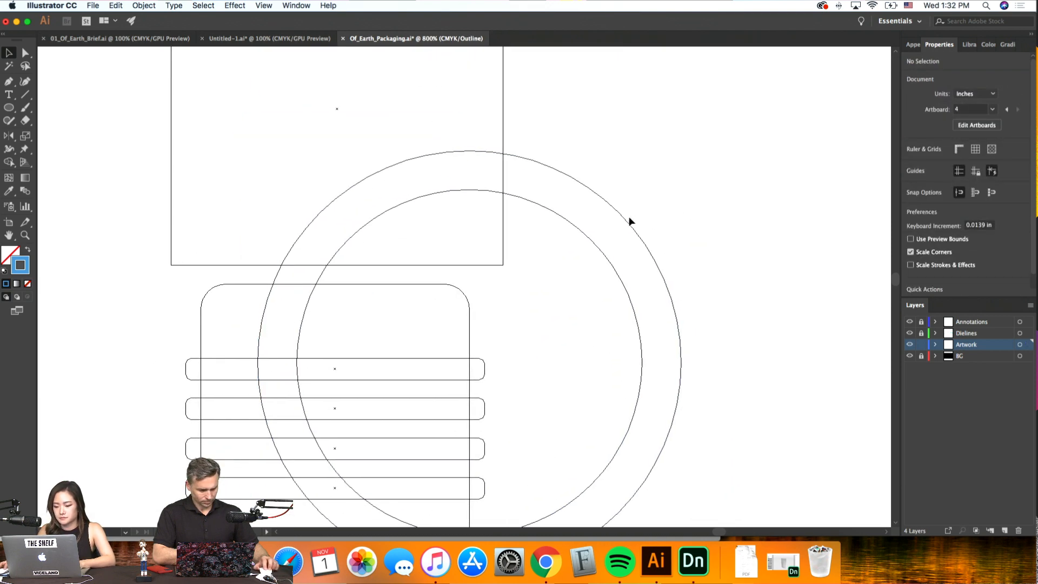
{"action": "left_click", "coordinate": [626, 218]}
{"action": "key", "text": "p"}
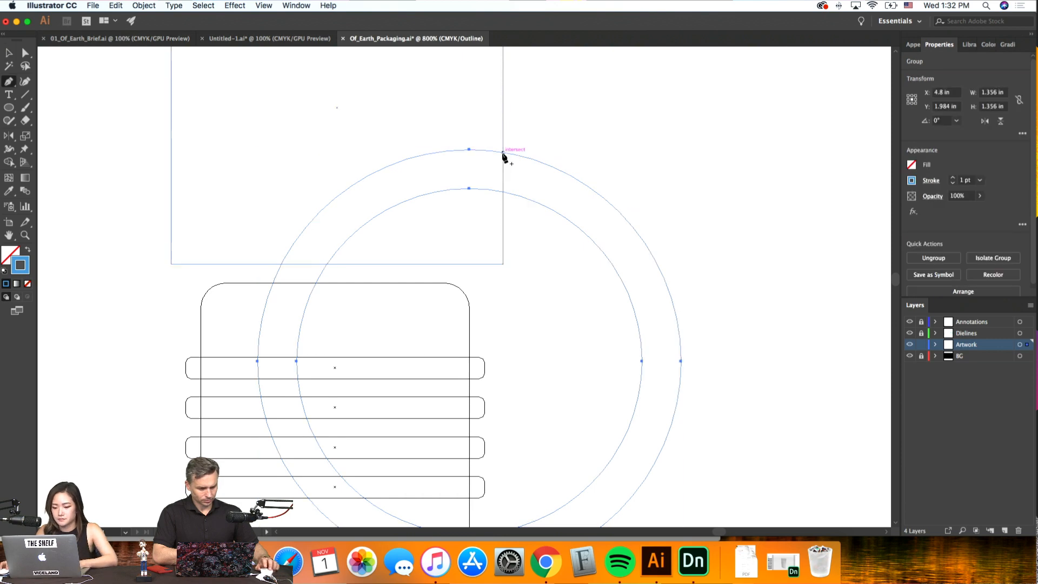
{"action": "left_click", "coordinate": [502, 151]}
Try to add an anchor point on the ring's inner circle where it crosses the cap's right edge
{"action": "left_click", "coordinate": [502, 192]}
{"action": "scroll", "coordinate": [528, 199], "scroll_direction": "down", "scroll_amount": 5}
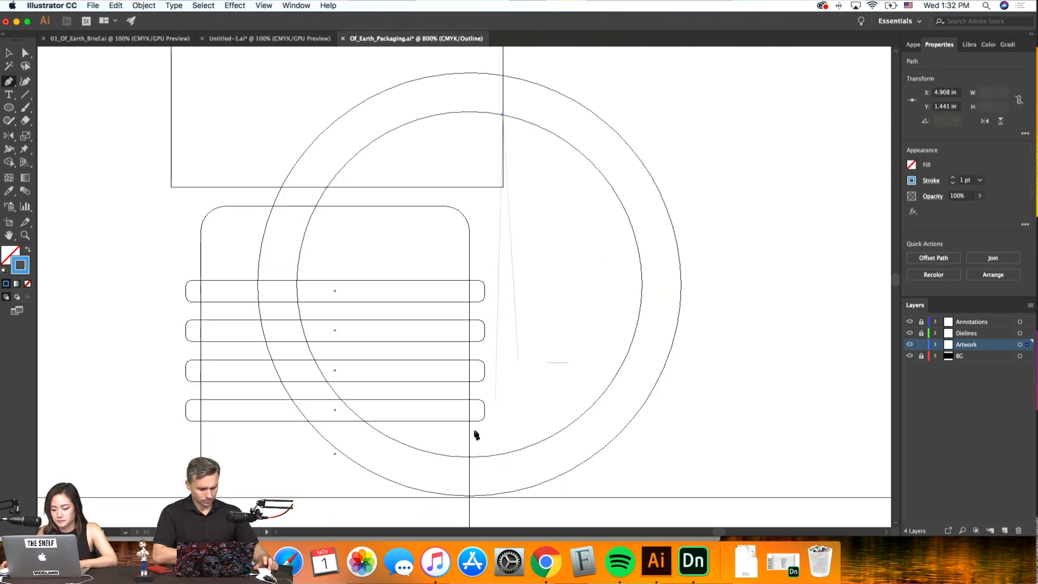
{"action": "key", "text": "super+z"}
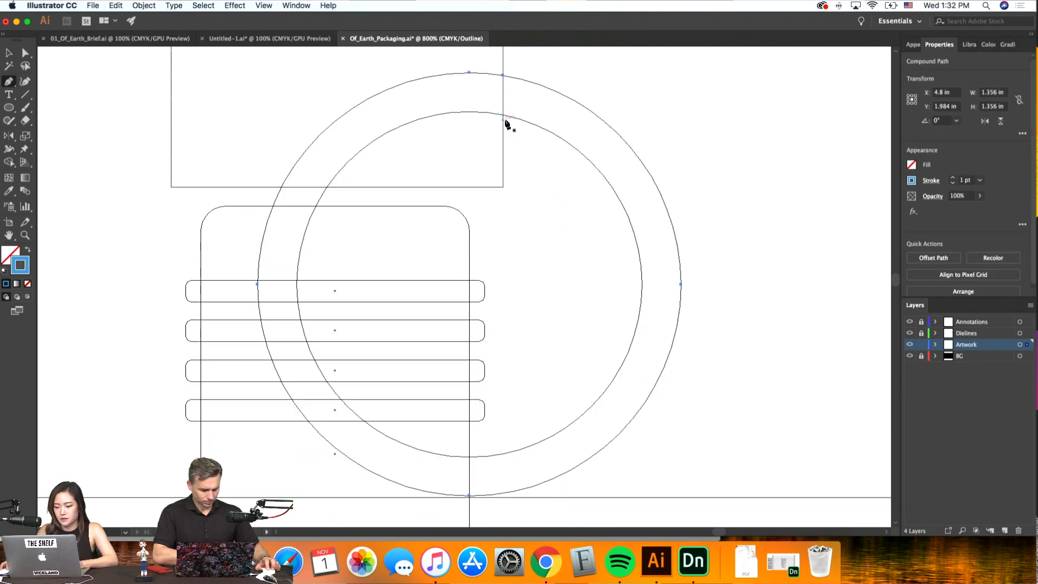
{"action": "left_click", "coordinate": [503, 115]}
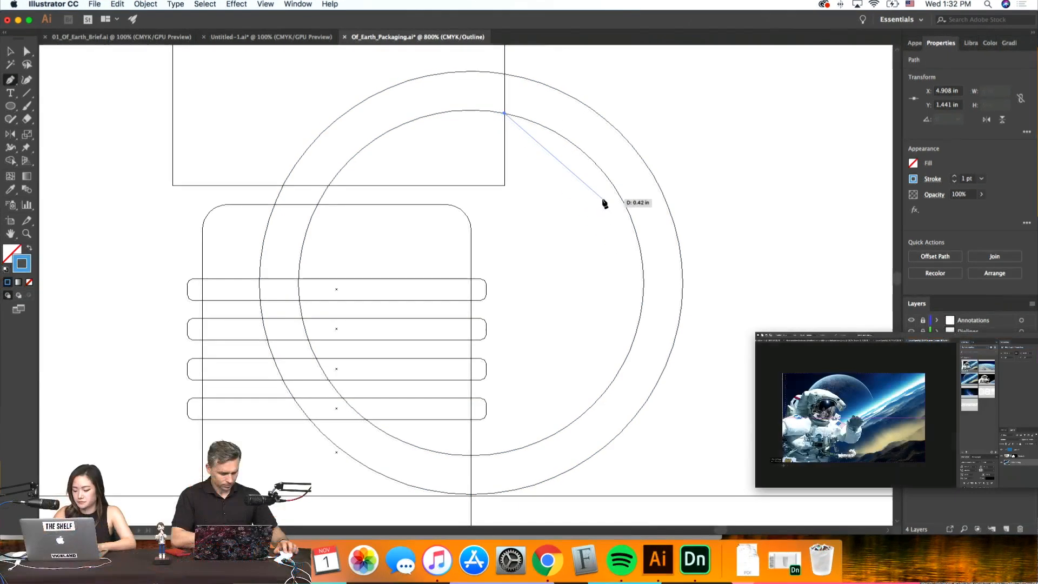
{"action": "key", "text": "Escape"}
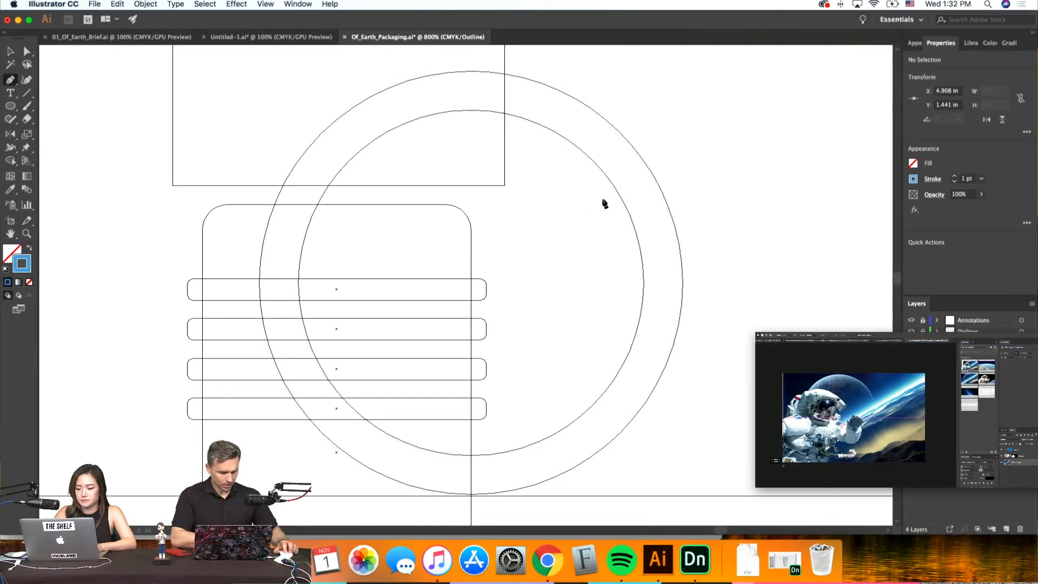
Try to add an anchor point on the isolated ring's inner circle where it crosses the cap's right edge
{"action": "left_click", "coordinate": [10, 52]}
{"action": "left_click_drag", "start_coordinate": [732, 242], "coordinate": [567, 203]}
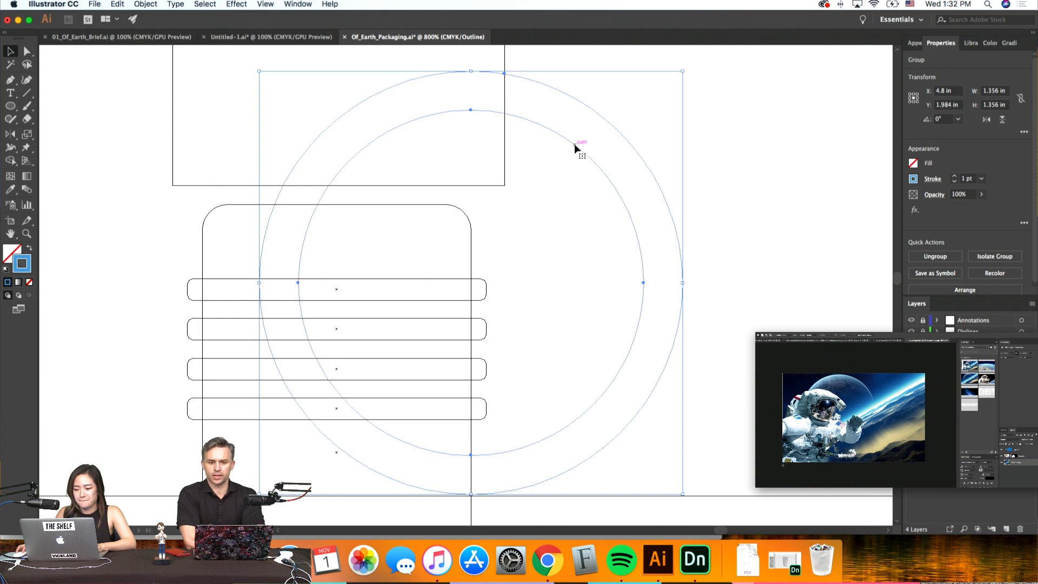
{"action": "double_click", "coordinate": [574, 146]}
{"action": "key", "text": "p"}
{"action": "left_click", "coordinate": [504, 113]}
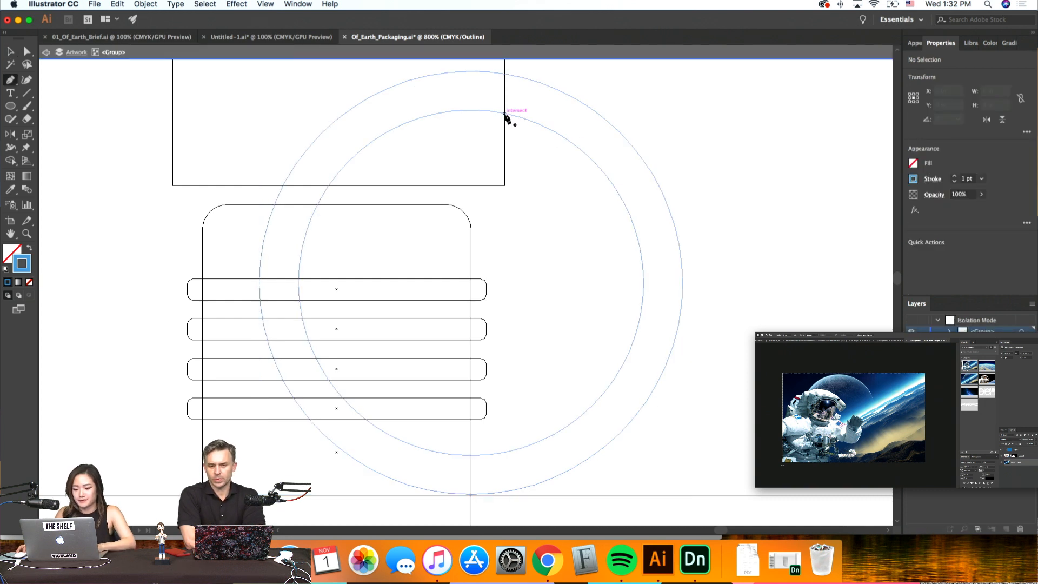
{"action": "key", "text": "Escape"}
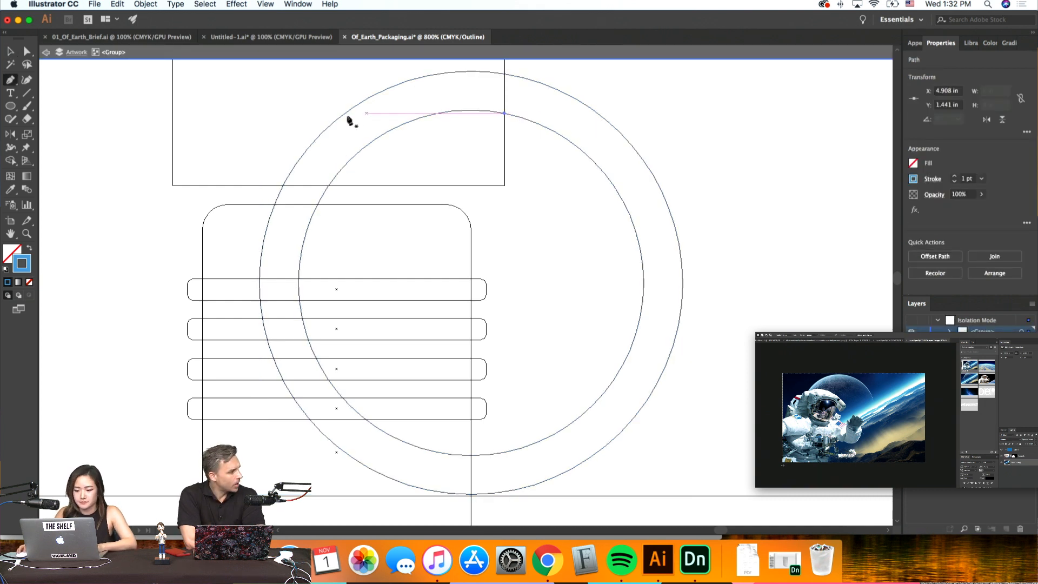
{"action": "key", "text": "super+z"}
Leave the ring group's isolation and return from Outline view to the colour preview with nothing selected
{"action": "left_click", "coordinate": [11, 52]}
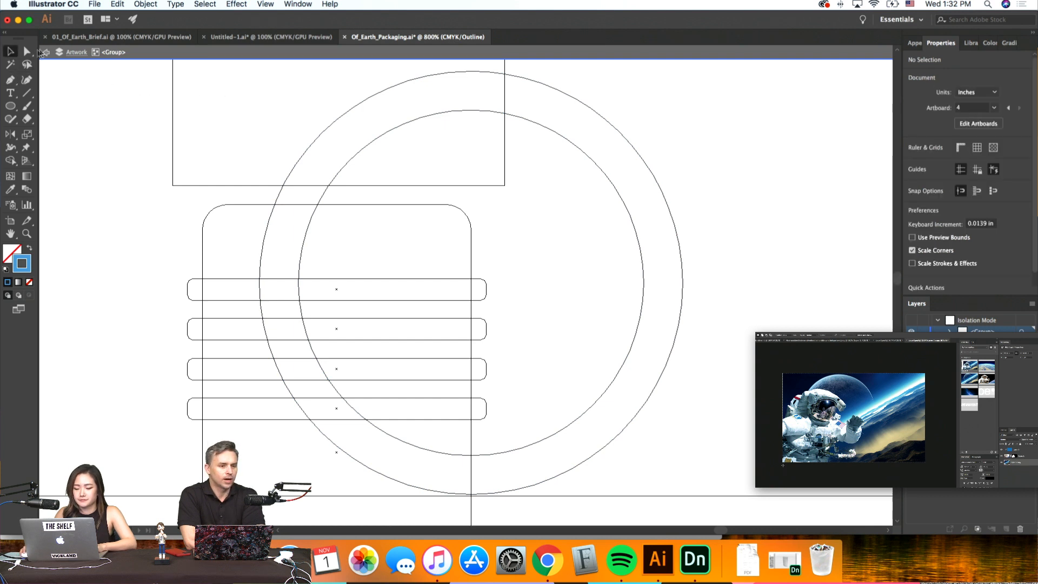
{"action": "left_click", "coordinate": [29, 52]}
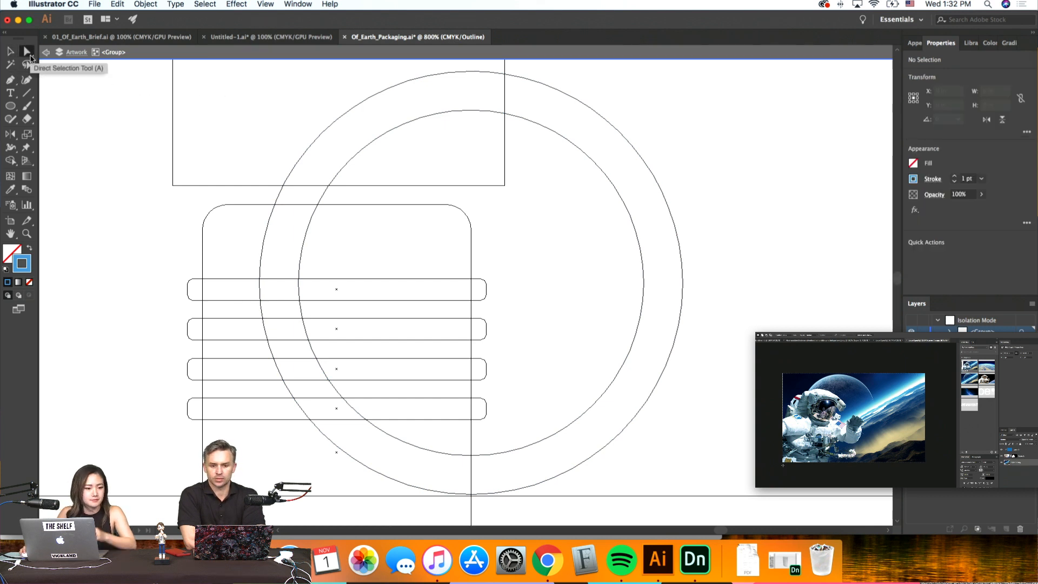
{"action": "double_click", "coordinate": [729, 252]}
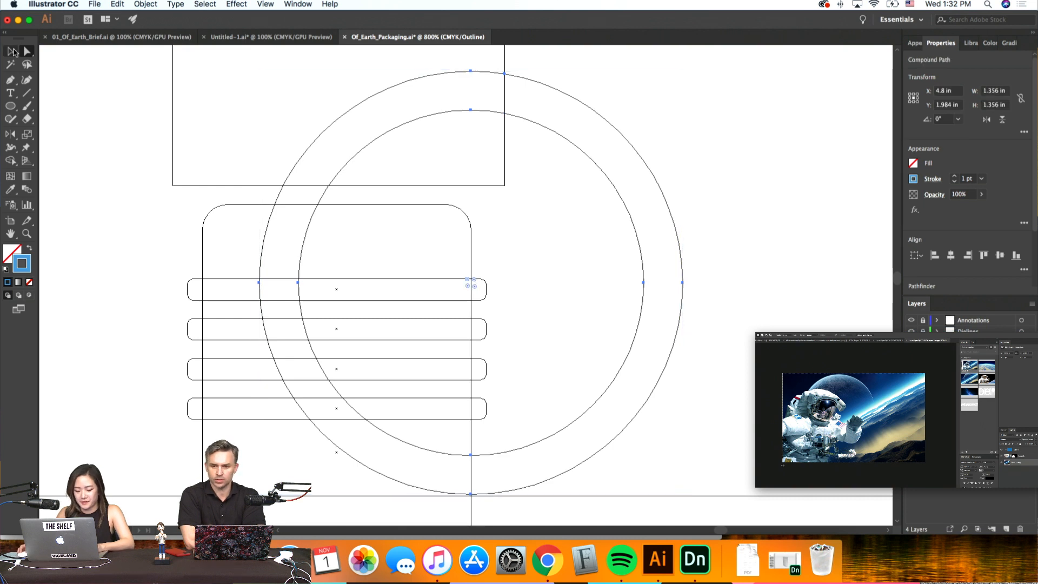
{"action": "left_click", "coordinate": [14, 51]}
{"action": "key", "text": "super+y"}
{"action": "left_click", "coordinate": [757, 214]}
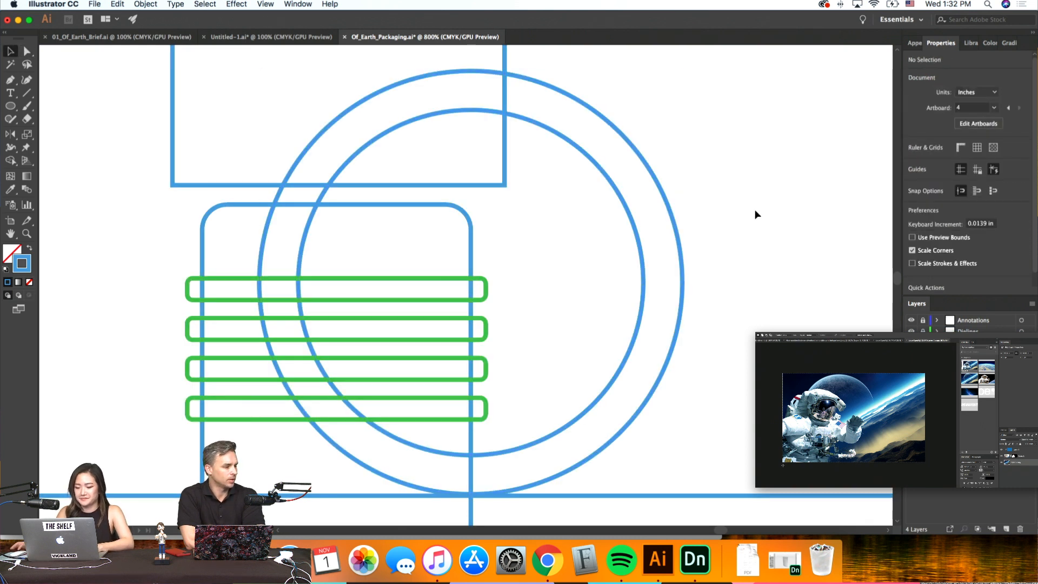
Draw a rectangle about 1.065 by 0.753 in over the cap's lower end and duplicate it below, flush with the spout's right edge
{"action": "left_click", "coordinate": [630, 285]}
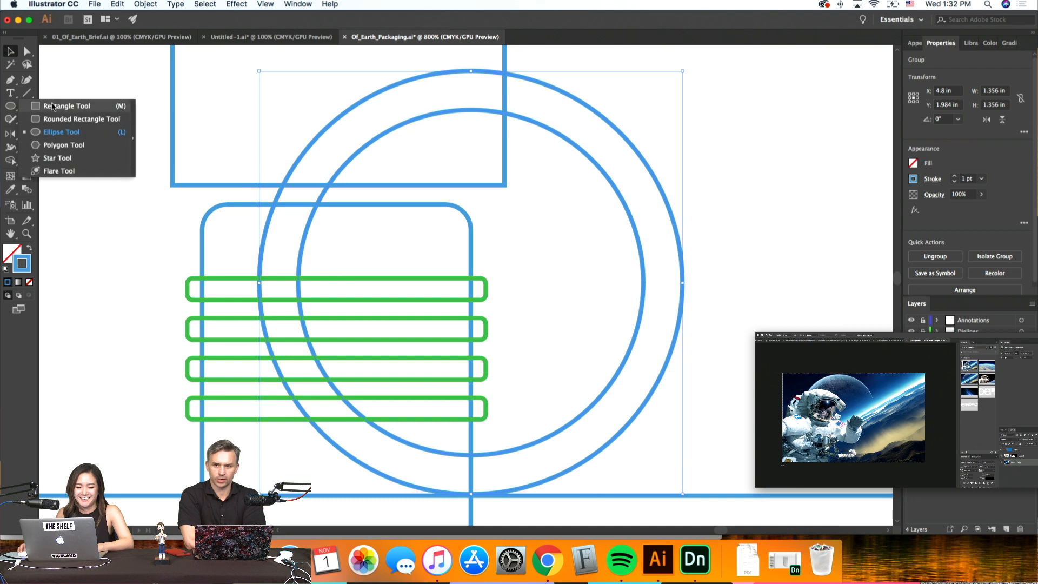
{"action": "left_click_drag", "start_coordinate": [10, 106], "coordinate": [42, 106]}
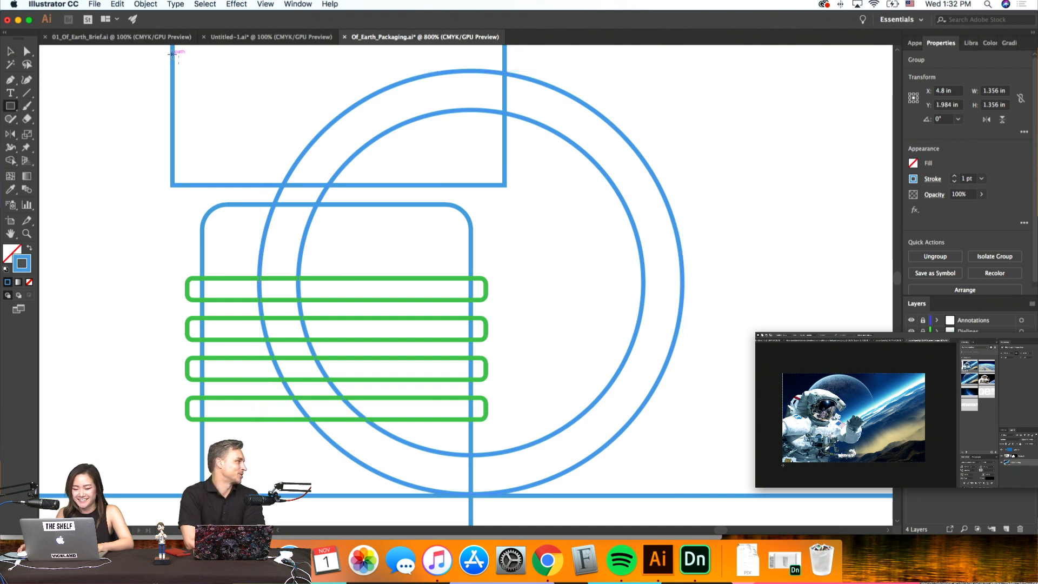
{"action": "left_click_drag", "start_coordinate": [172, 54], "coordinate": [504, 289]}
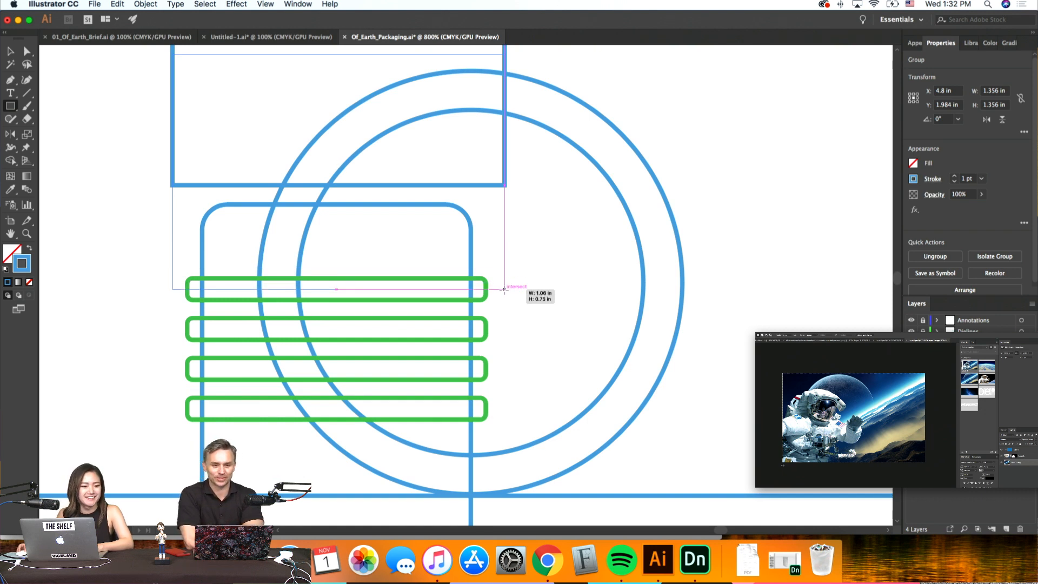
{"action": "left_click_drag", "start_coordinate": [504, 290], "coordinate": [503, 289]}
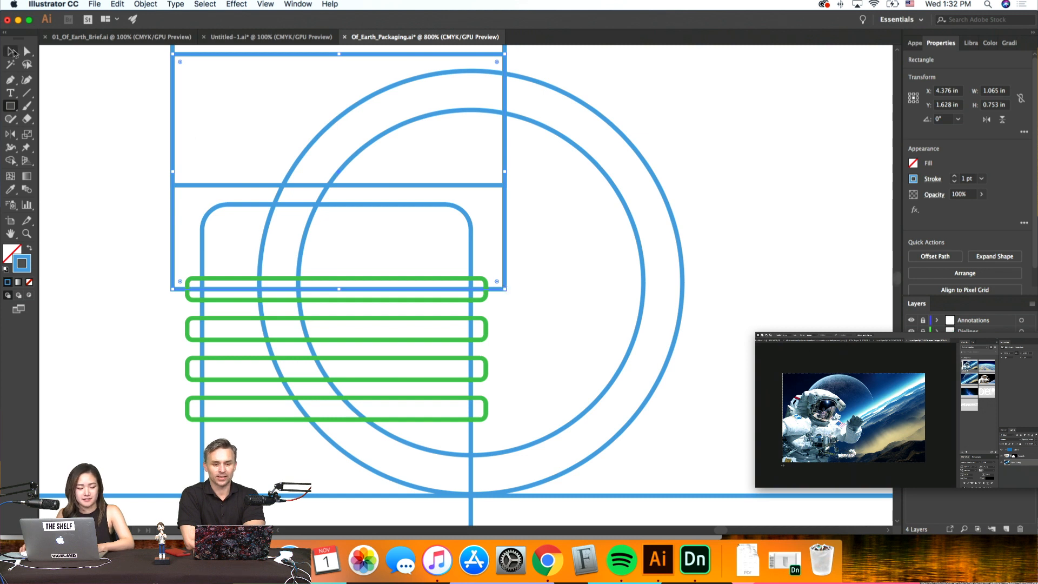
{"action": "left_click", "coordinate": [11, 51]}
{"action": "left_click_drag", "start_coordinate": [505, 209], "coordinate": [471, 428]}
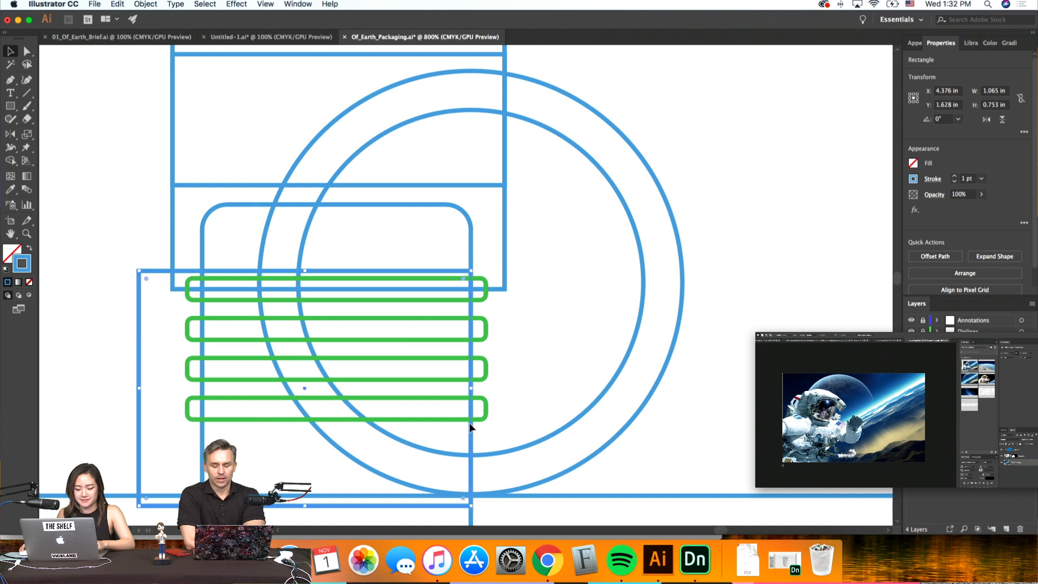
Unite the two overlapping rectangles into one shape and group it with the ring
{"action": "left_click", "coordinate": [505, 238], "text": "shift"}
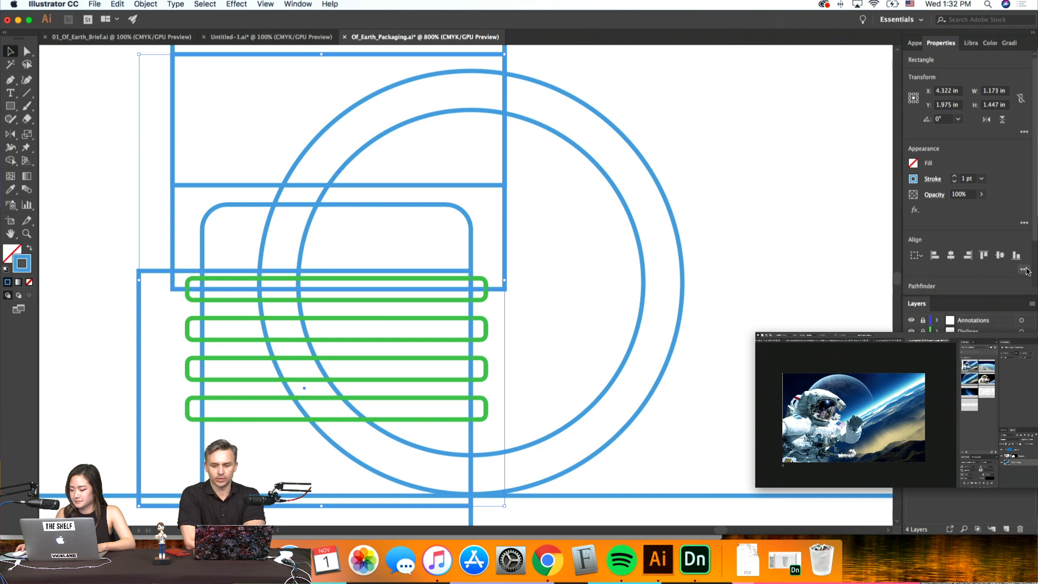
{"action": "scroll", "coordinate": [1023, 256], "scroll_direction": "down", "scroll_amount": 2}
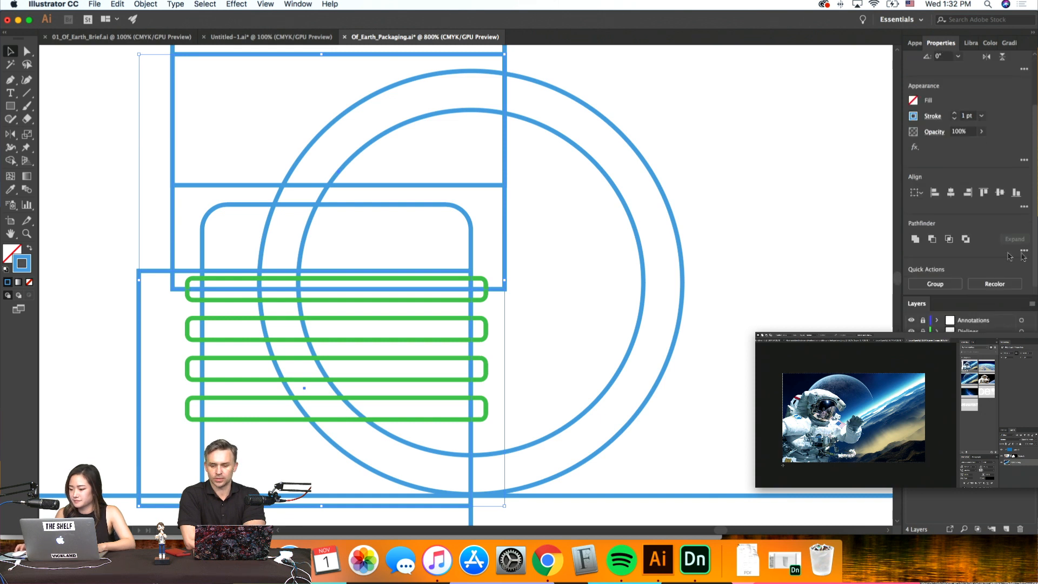
{"action": "left_click", "coordinate": [913, 239]}
{"action": "left_click", "coordinate": [681, 241], "text": "shift"}
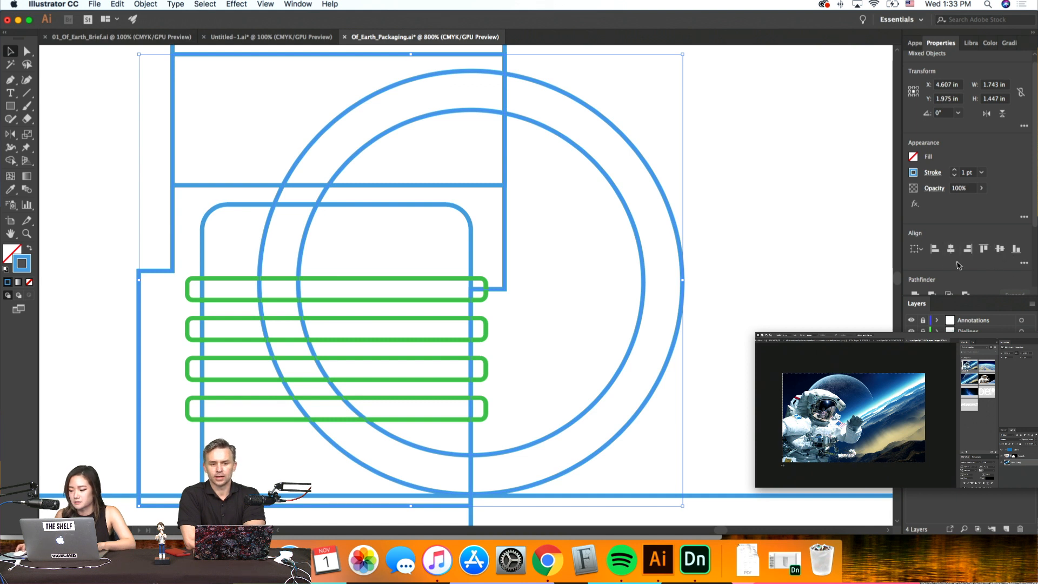
{"action": "scroll", "coordinate": [958, 265], "scroll_direction": "down", "scroll_amount": 4}
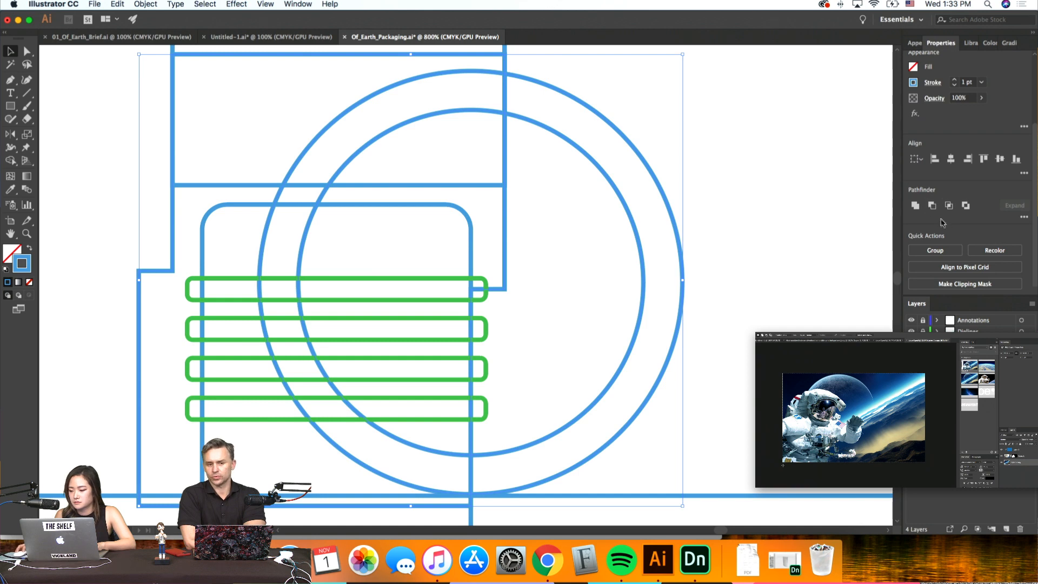
{"action": "key", "text": "super+g"}
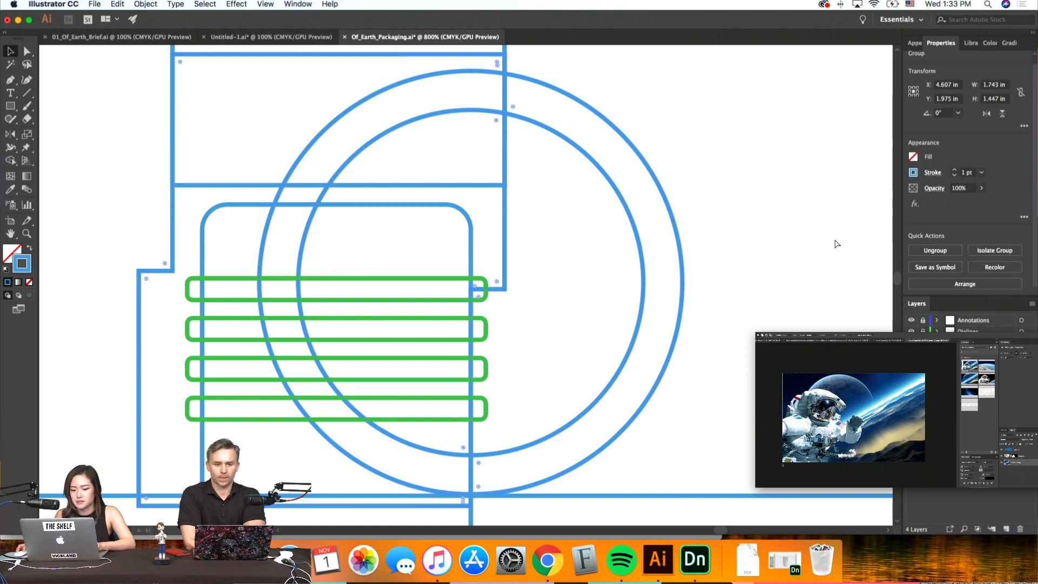
Undo the grouping, the uniting and the drawing of both rectangles over the cap and spout
{"action": "left_click", "coordinate": [803, 239]}
{"action": "key", "text": "super+minus"}
{"action": "key", "text": "super+z"}
{"action": "key", "text": "super+z"}
{"action": "key", "text": "super+z"}
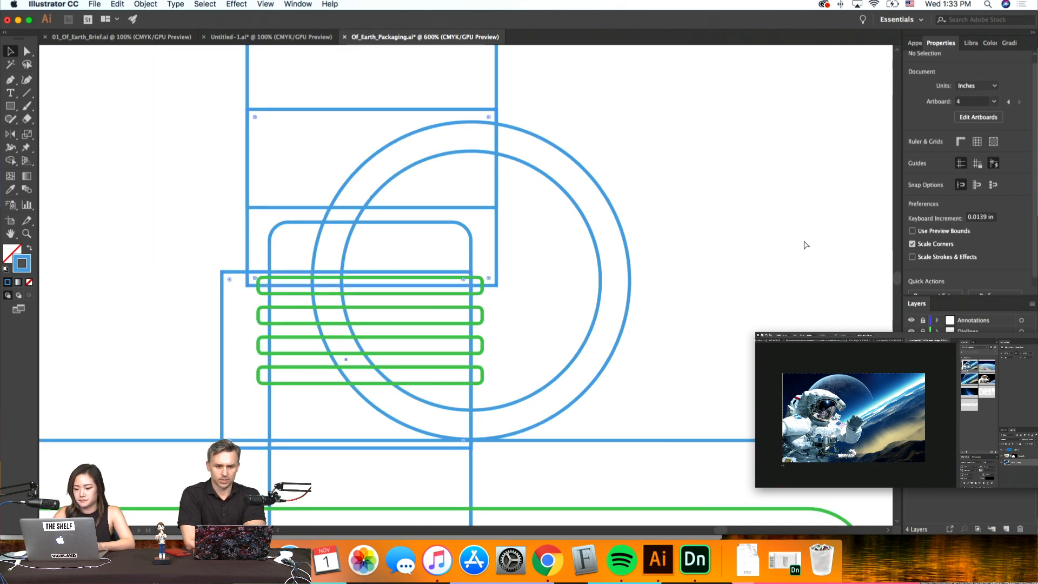
{"action": "key", "text": "super+z"}
{"action": "key", "text": "super+z"}
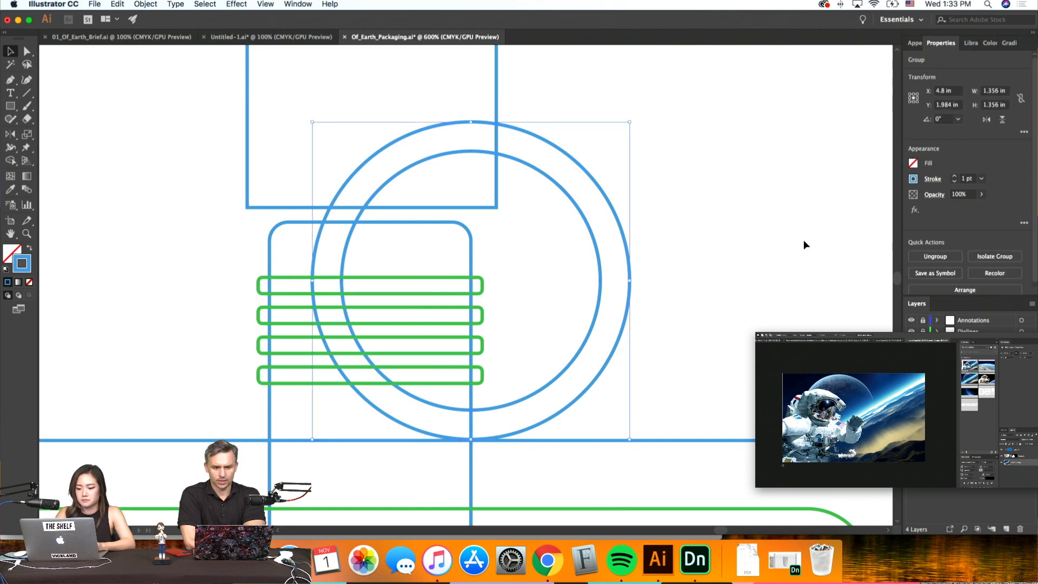
{"action": "left_click", "coordinate": [803, 240]}
{"action": "scroll", "coordinate": [803, 240], "scroll_direction": "left", "scroll_amount": 2}
{"action": "left_click", "coordinate": [631, 245]}
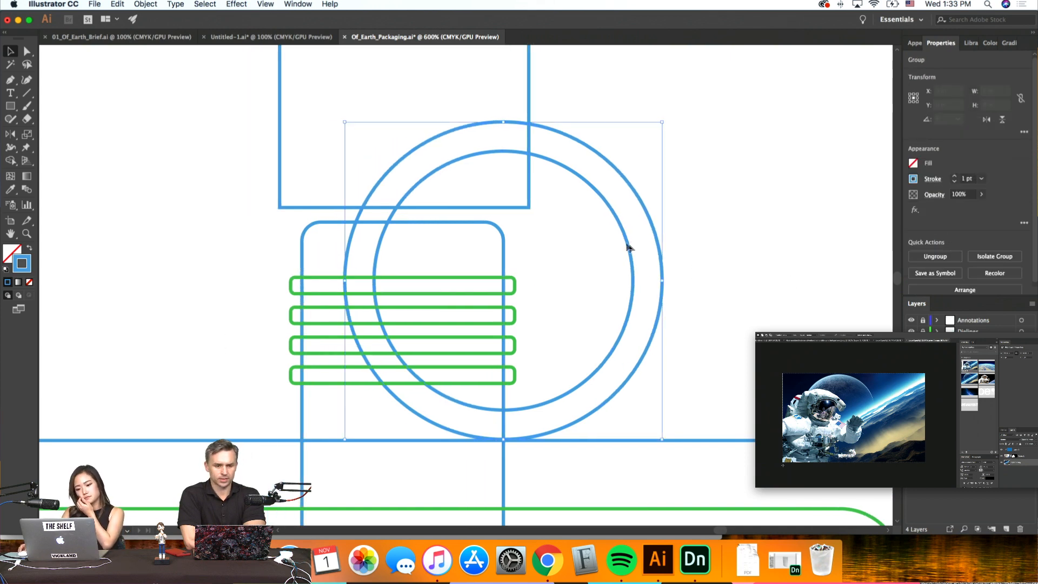
{"action": "scroll", "coordinate": [628, 245], "scroll_direction": "right", "scroll_amount": 3}
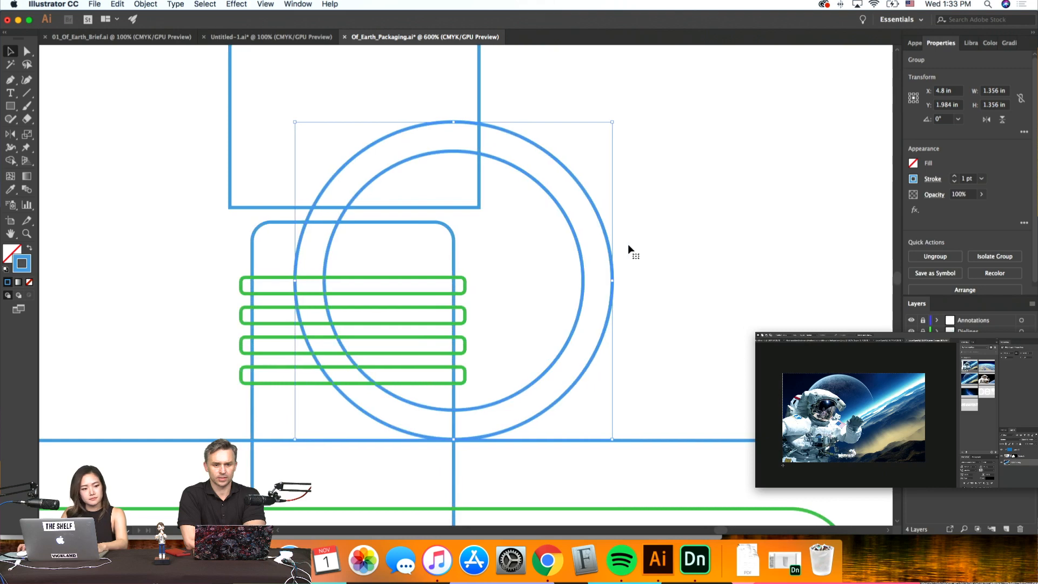
{"action": "scroll", "coordinate": [628, 246], "scroll_direction": "up", "scroll_amount": 2}
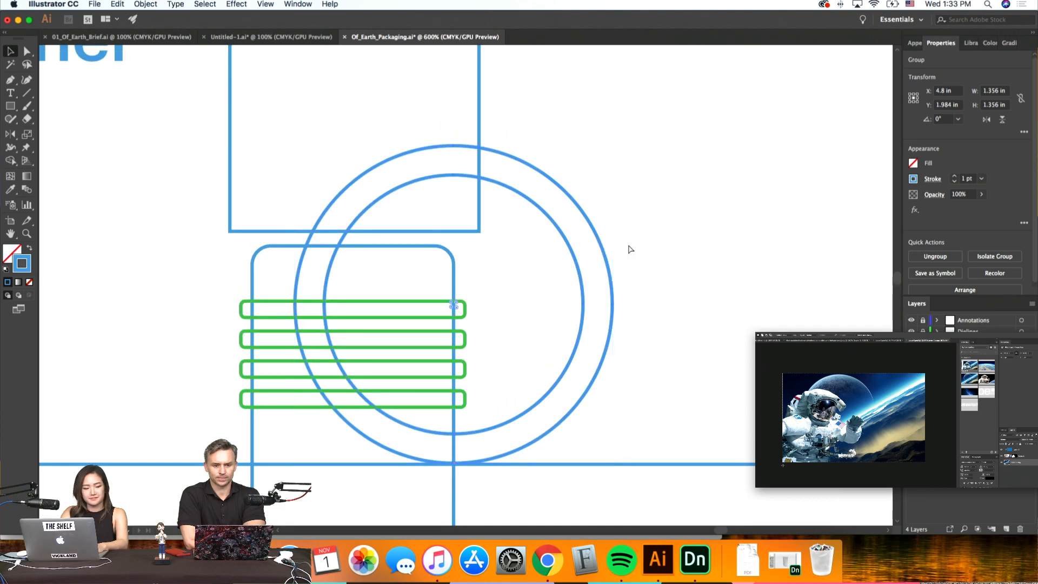
{"action": "key", "text": "super+equal"}
{"action": "scroll", "coordinate": [627, 244], "scroll_direction": "up", "scroll_amount": 1}
{"action": "scroll", "coordinate": [628, 244], "scroll_direction": "left", "scroll_amount": 2}
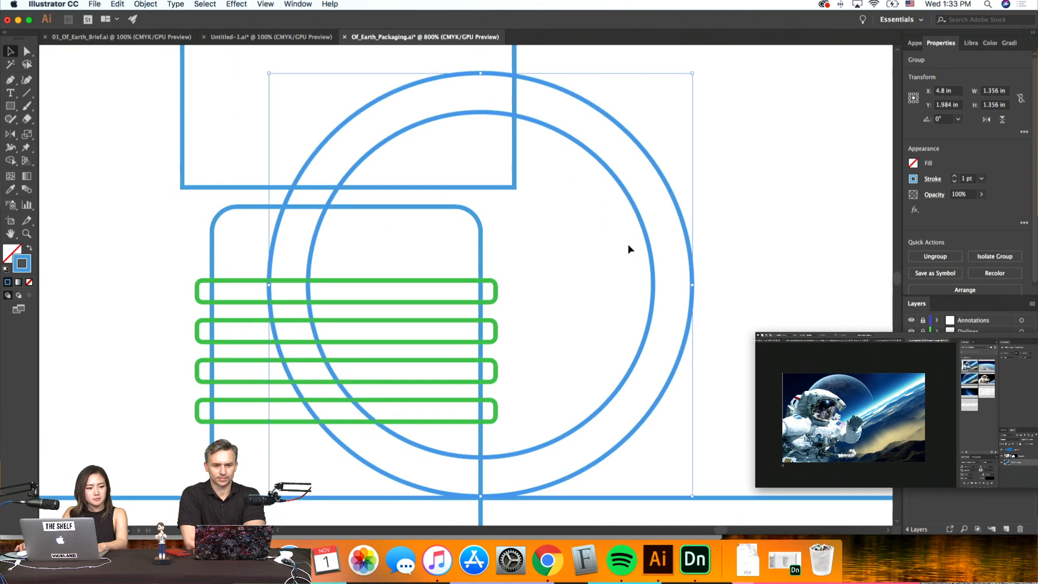
{"action": "scroll", "coordinate": [627, 245], "scroll_direction": "down", "scroll_amount": 2}
{"action": "scroll", "coordinate": [627, 244], "scroll_direction": "left", "scroll_amount": 2}
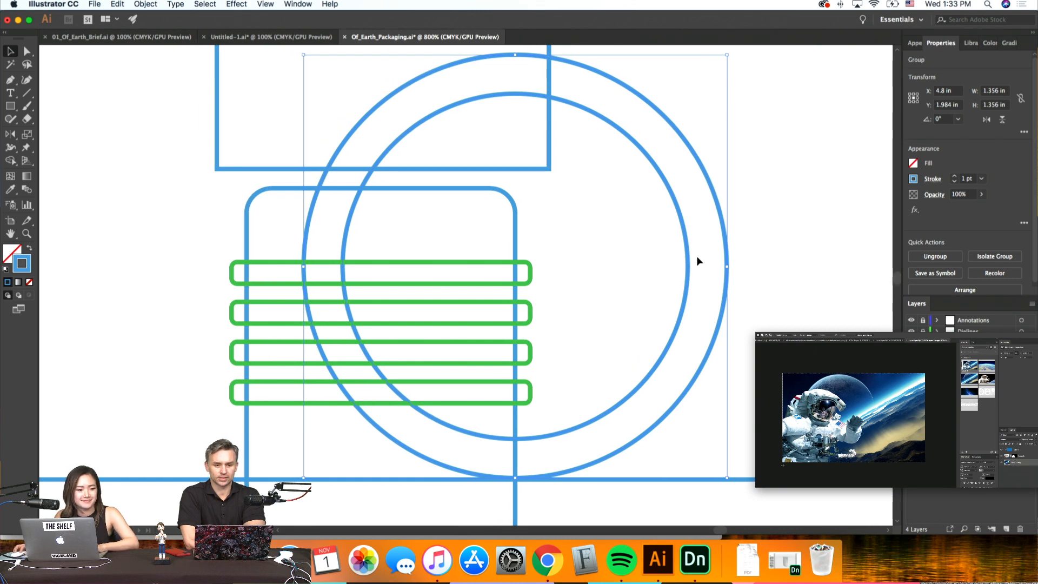
{"action": "left_click", "coordinate": [747, 264]}
{"action": "left_click_drag", "start_coordinate": [763, 260], "coordinate": [660, 238]}
{"action": "scroll", "coordinate": [659, 239], "scroll_direction": "right", "scroll_amount": 5}
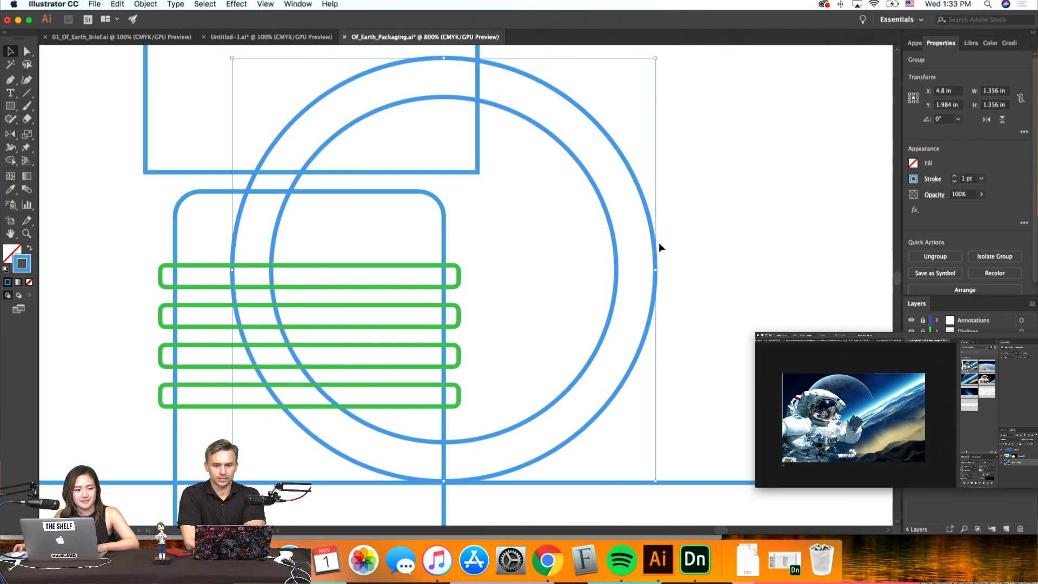
{"action": "scroll", "coordinate": [659, 246], "scroll_direction": "up", "scroll_amount": 1}
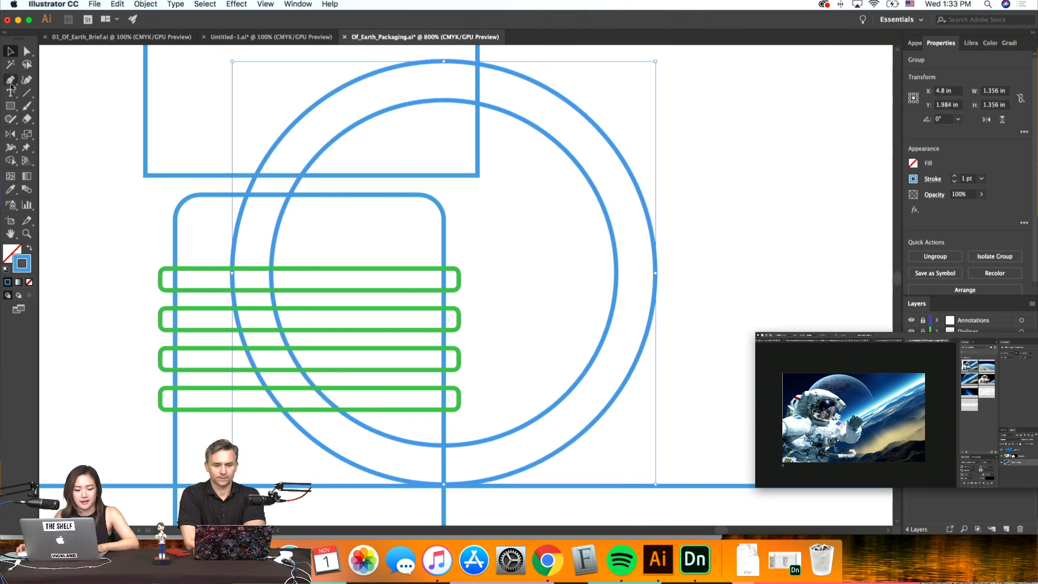
{"action": "double_click", "coordinate": [629, 169]}
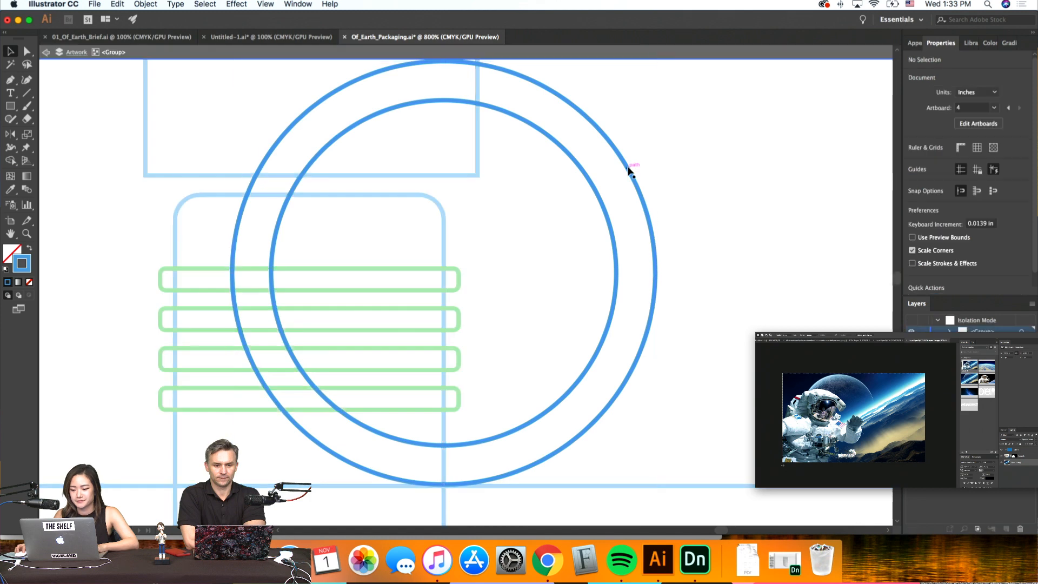
{"action": "scroll", "coordinate": [672, 167], "scroll_direction": "up", "scroll_amount": 3}
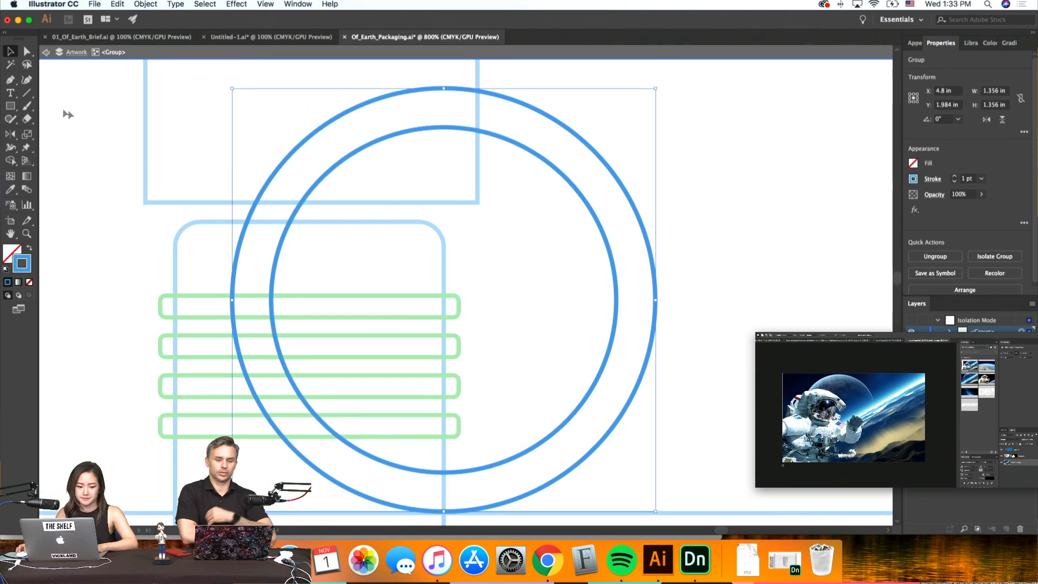
{"action": "left_click", "coordinate": [10, 80]}
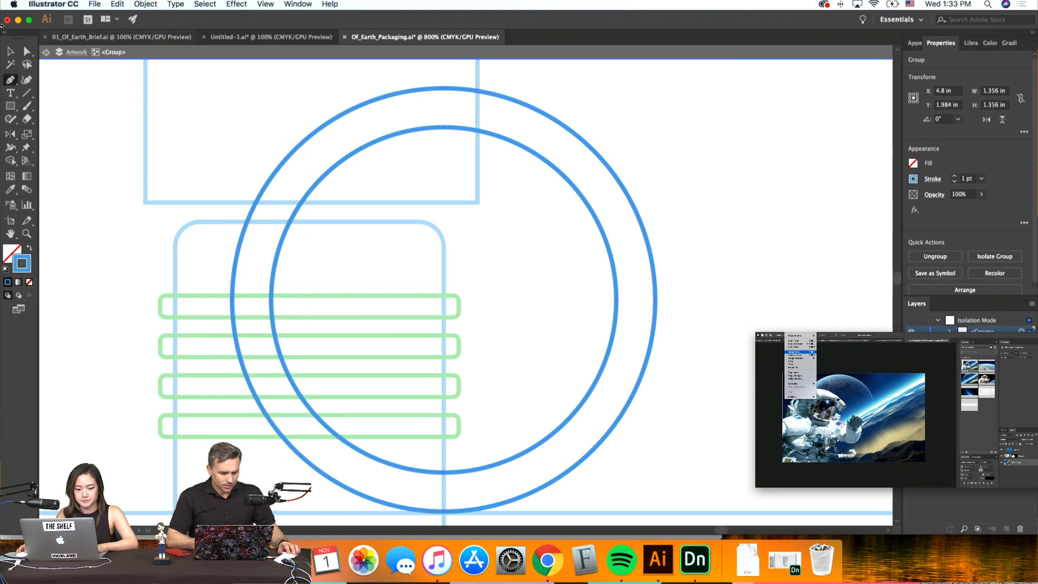
{"action": "left_click", "coordinate": [10, 51]}
{"action": "double_click", "coordinate": [716, 172]}
Ungroup the ring and select its compound path on its own
{"action": "right_click", "coordinate": [540, 194]}
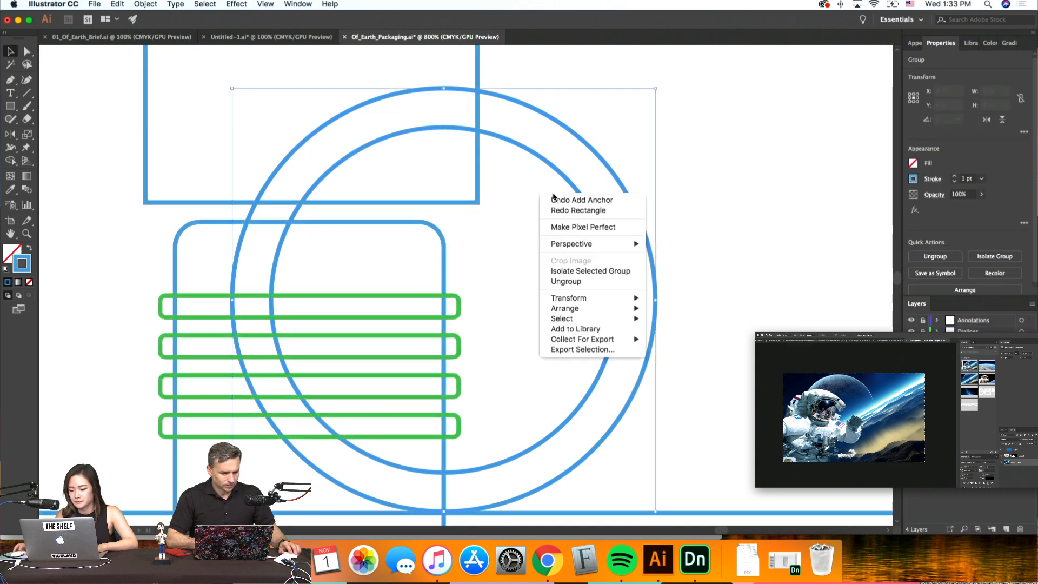
{"action": "left_click", "coordinate": [592, 281]}
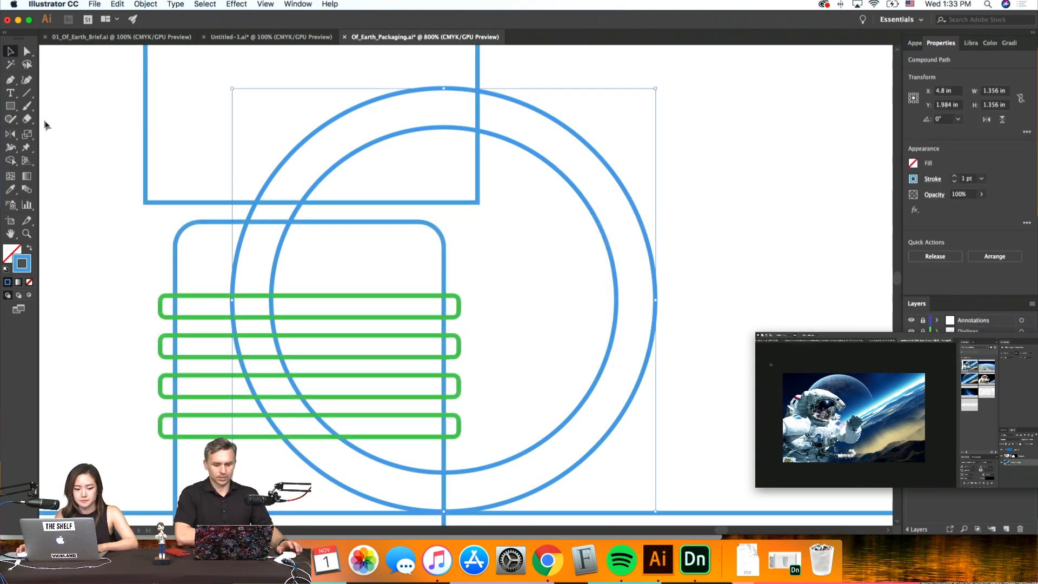
{"action": "key", "text": "p"}
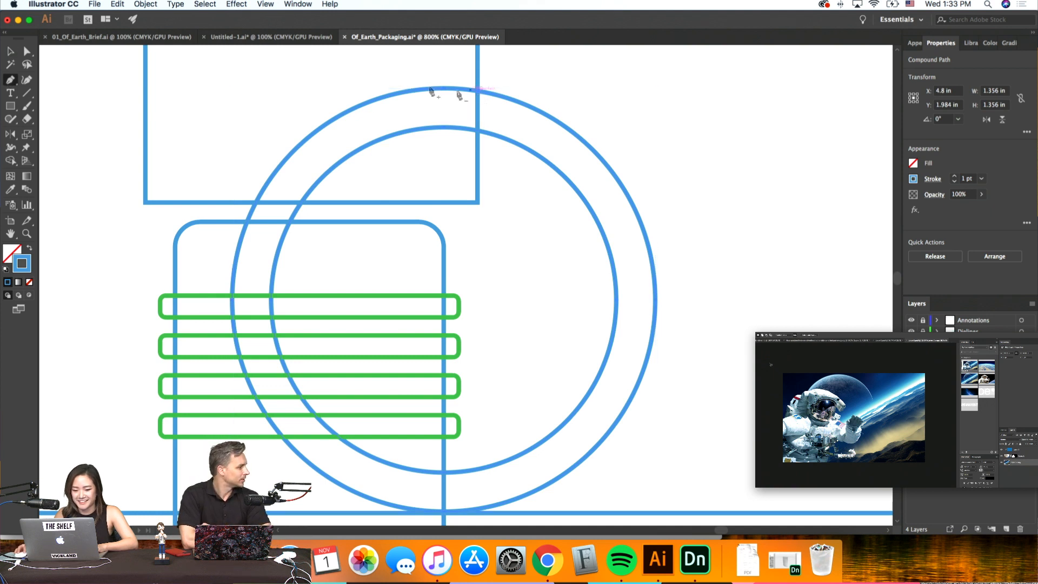
{"action": "key", "text": "v"}
{"action": "left_click", "coordinate": [696, 113]}
{"action": "left_click", "coordinate": [577, 136]}
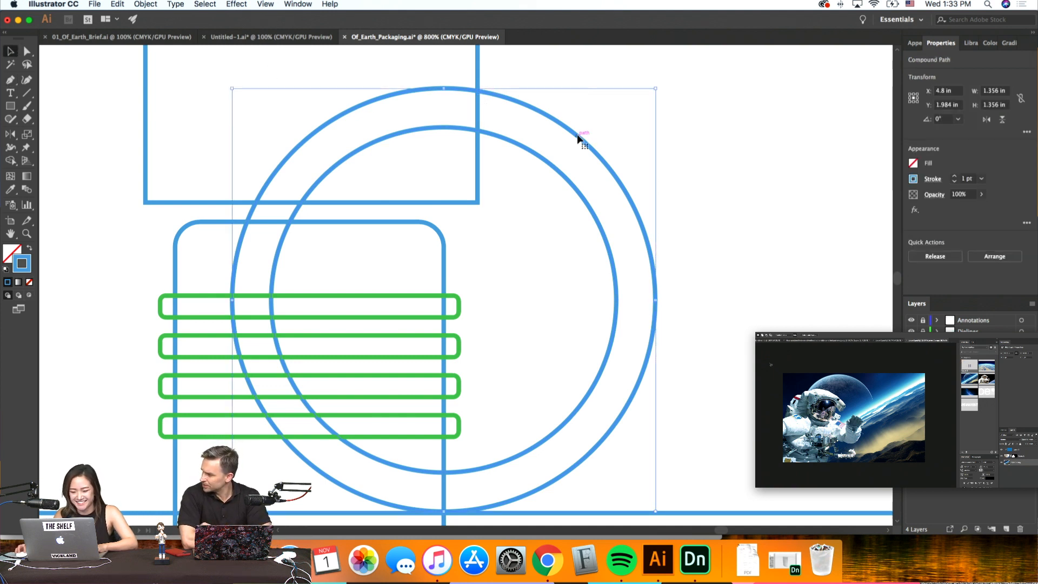
In outline view, isolate the ring's compound path and delete the left half of its outer circle
{"action": "key", "text": "super+y"}
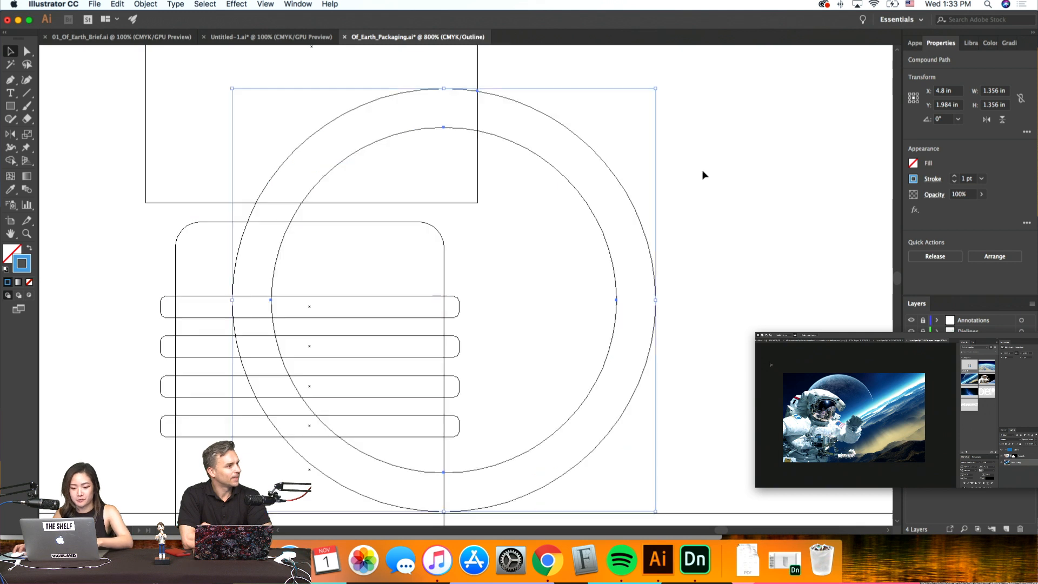
{"action": "double_click", "coordinate": [618, 186]}
{"action": "left_click", "coordinate": [619, 187]}
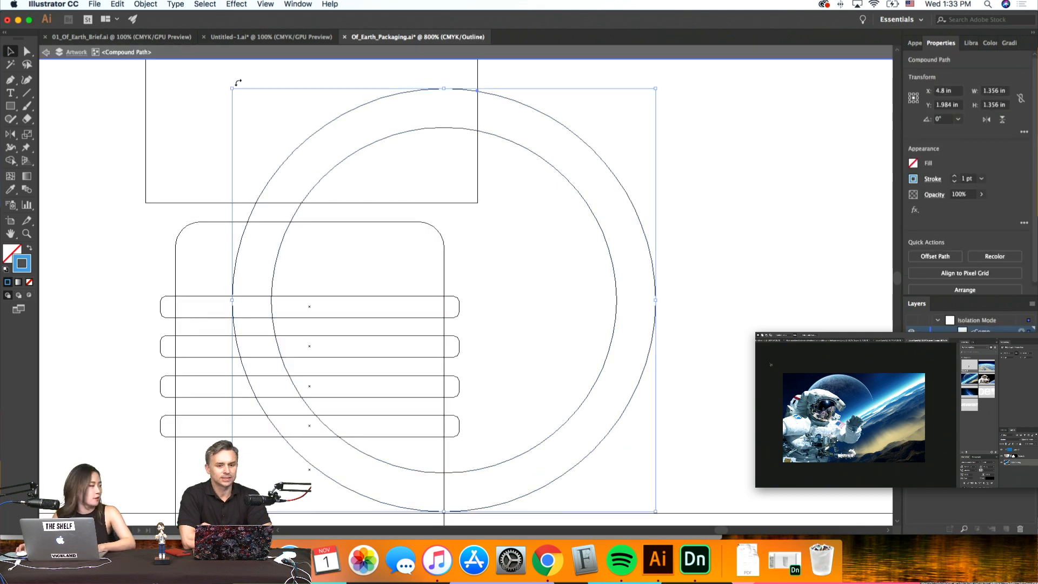
{"action": "key", "text": "a"}
{"action": "left_click_drag", "start_coordinate": [267, 120], "coordinate": [319, 171]}
{"action": "key", "text": "Delete"}
{"action": "left_click", "coordinate": [231, 300]}
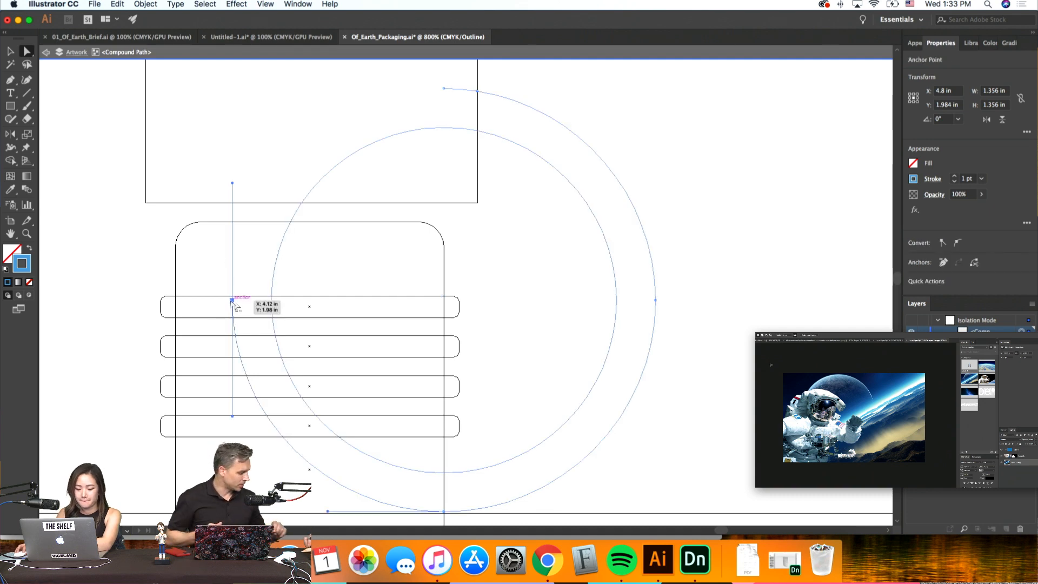
{"action": "key", "text": "Delete"}
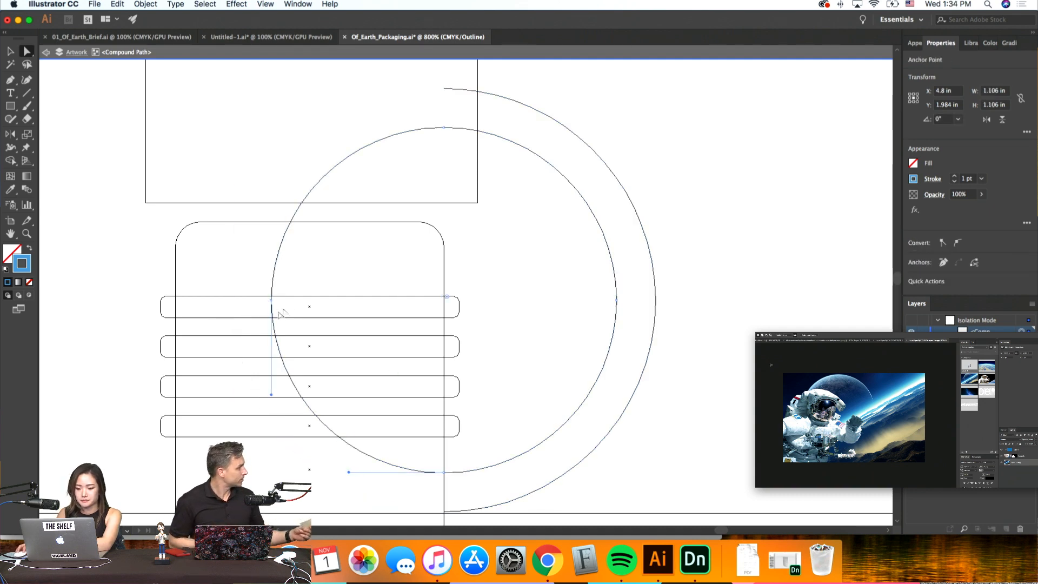
Delete the left half of the ring's inner circle and leave isolation mode
{"action": "scroll", "coordinate": [475, 165], "scroll_direction": "down", "scroll_amount": 2}
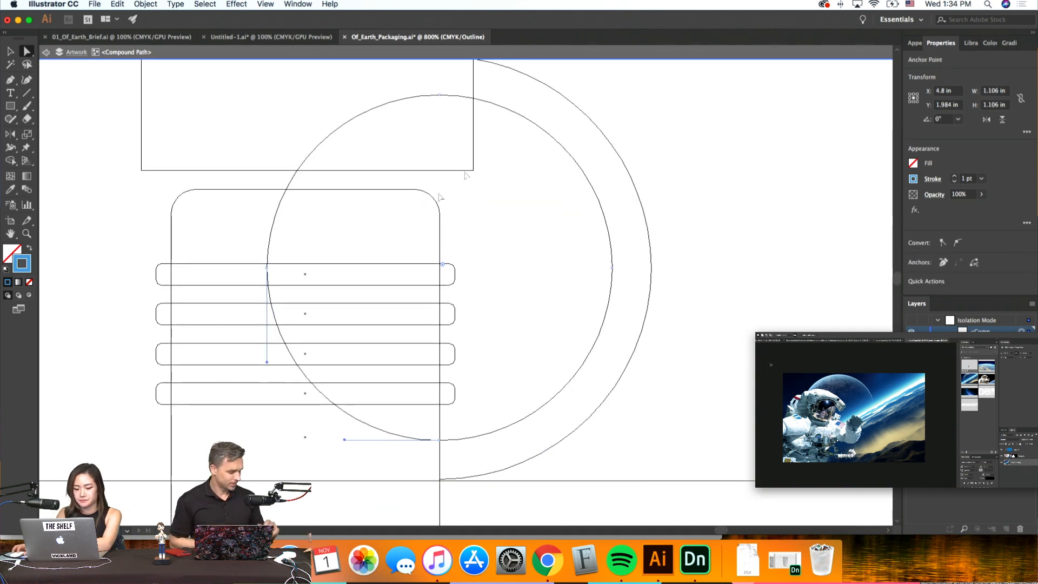
{"action": "key", "text": "Delete"}
{"action": "scroll", "coordinate": [411, 184], "scroll_direction": "up", "scroll_amount": 2}
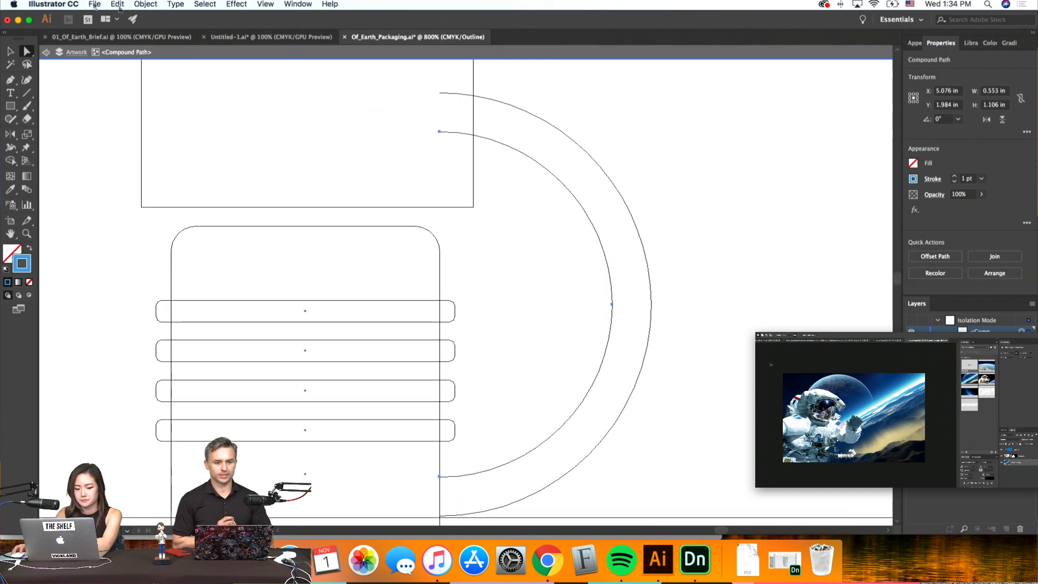
{"action": "left_click", "coordinate": [14, 57]}
{"action": "double_click", "coordinate": [719, 225]}
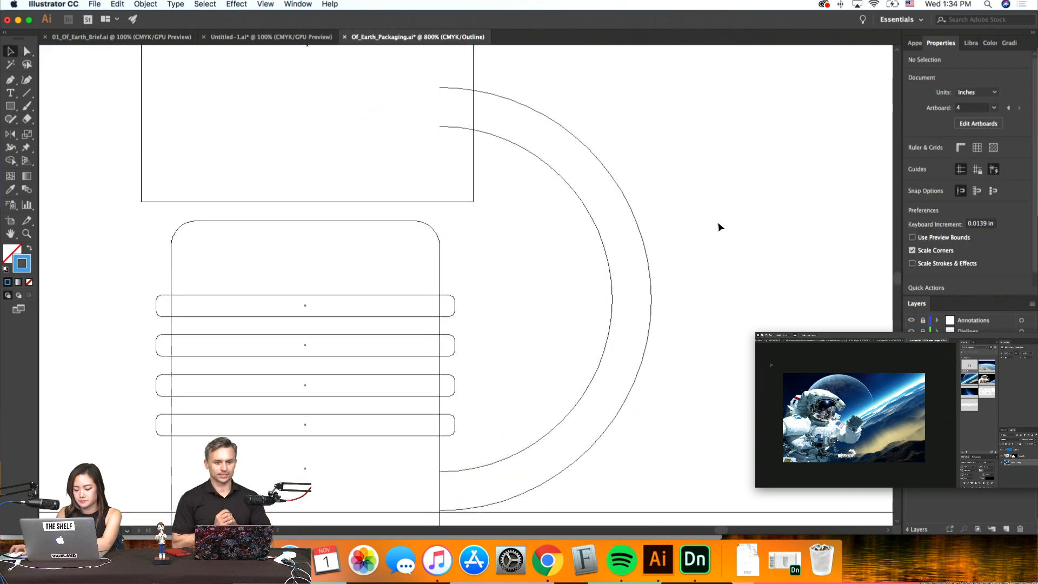
{"action": "key", "text": "ctrl+y"}
{"action": "key", "text": "ctrl+y"}
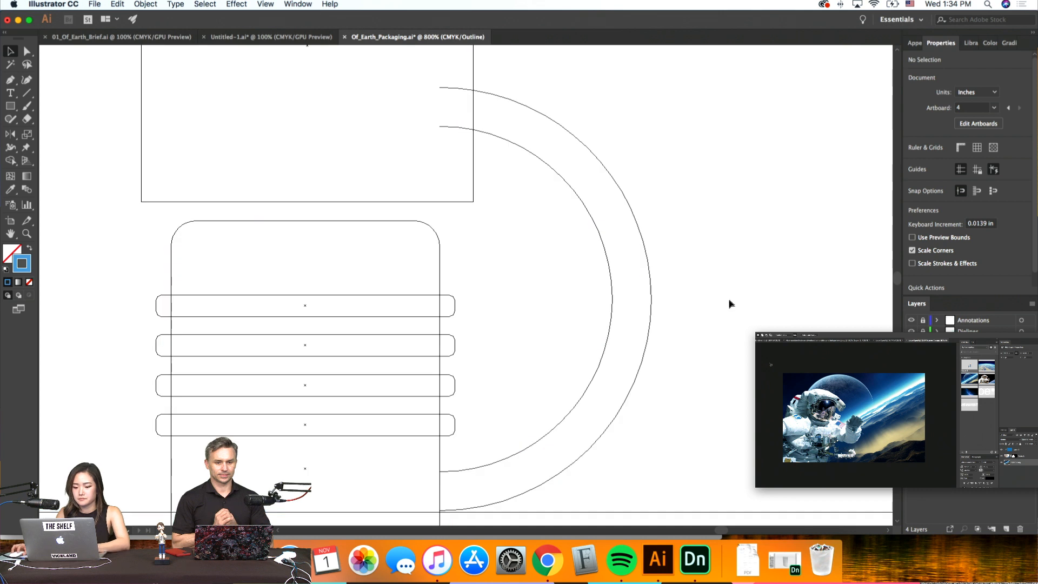
Add anchor points where the half ring crosses the cap's right edge and delete the arc ends inside the cap
{"action": "left_click", "coordinate": [611, 298]}
{"action": "scroll", "coordinate": [695, 233], "scroll_direction": "up", "scroll_amount": 2}
{"action": "key", "text": "p"}
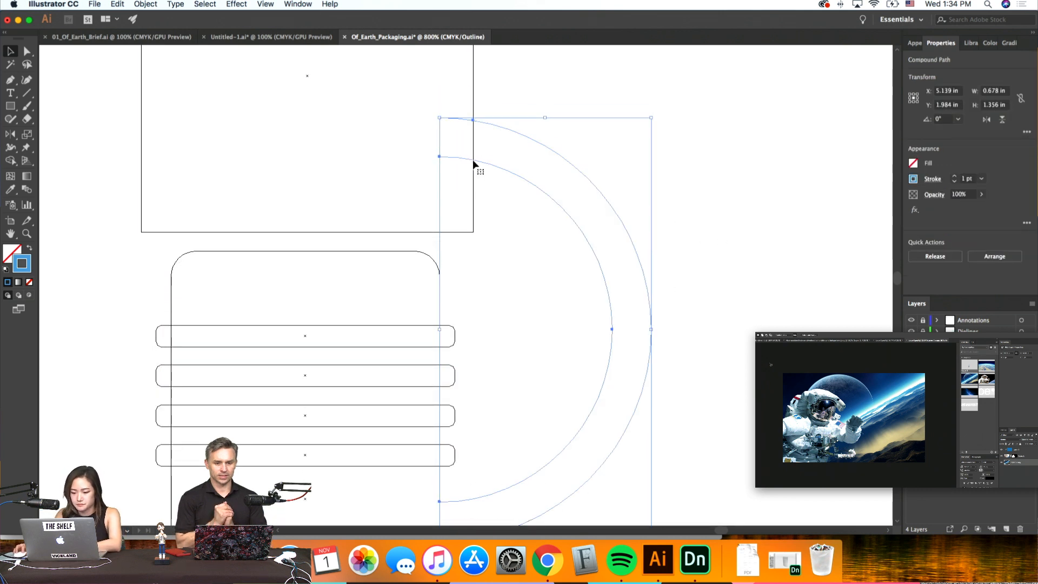
{"action": "left_click", "coordinate": [474, 161]}
{"action": "key", "text": "a"}
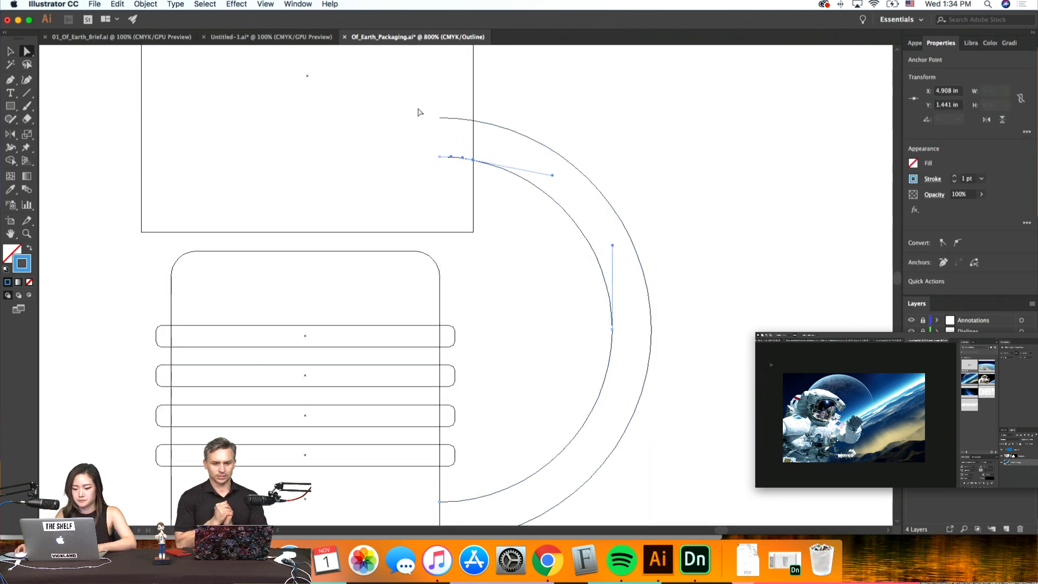
{"action": "left_click_drag", "start_coordinate": [418, 108], "coordinate": [468, 176]}
{"action": "key", "text": "Delete"}
{"action": "left_click", "coordinate": [713, 207]}
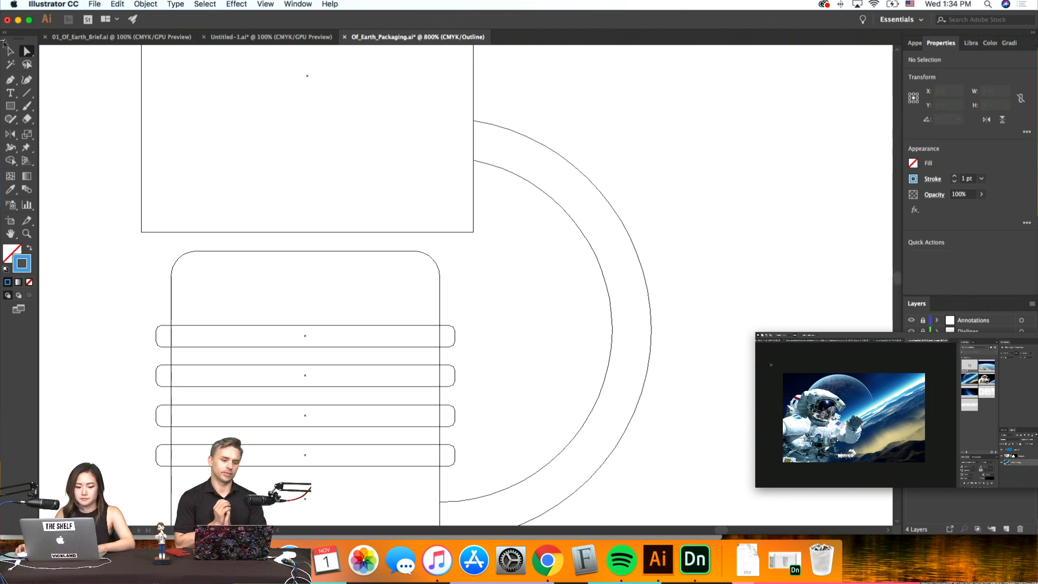
Return to preview mode and examine the trimmed strap on the whole Beverages front panel dieline
{"action": "key", "text": "v"}
{"action": "key", "text": "super+y"}
{"action": "key", "text": "super+minus"}
{"action": "key", "text": "super+minus"}
{"action": "key", "text": "super+minus"}
{"action": "key", "text": "super+minus"}
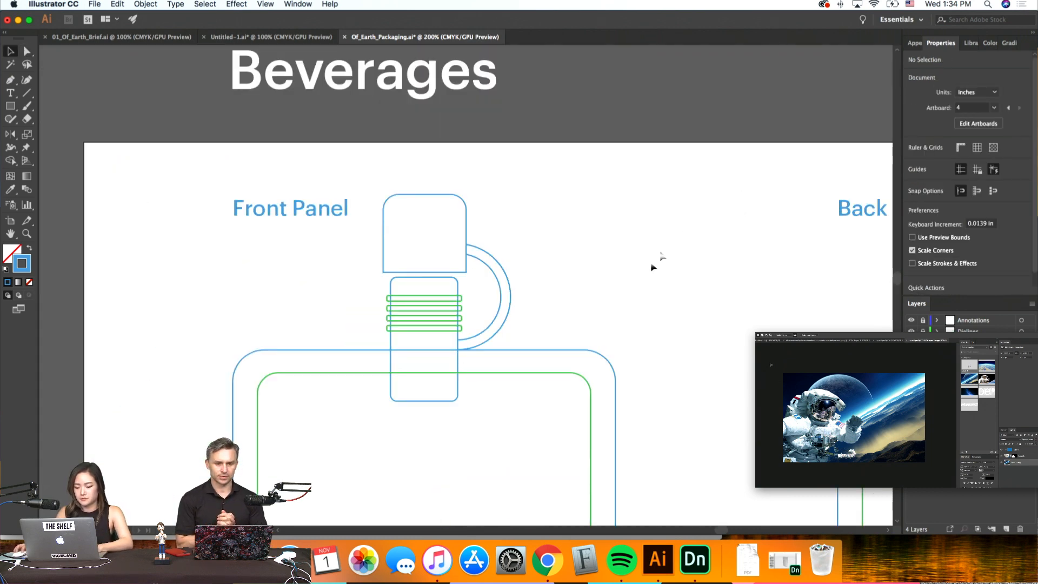
{"action": "key", "text": "super+minus"}
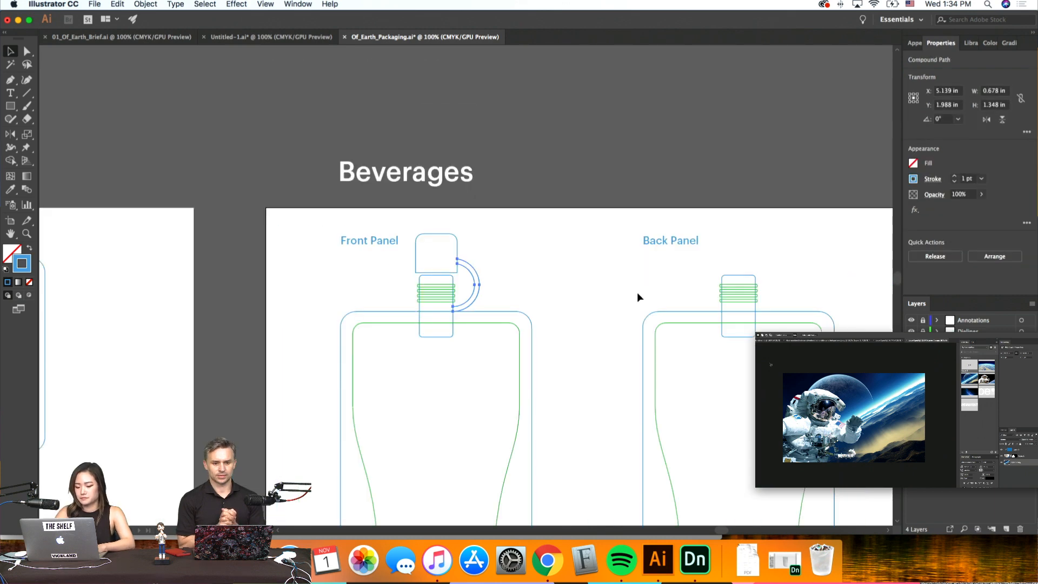
{"action": "scroll", "coordinate": [635, 293], "scroll_direction": "down", "scroll_amount": 3}
{"action": "scroll", "coordinate": [635, 293], "scroll_direction": "right", "scroll_amount": 3}
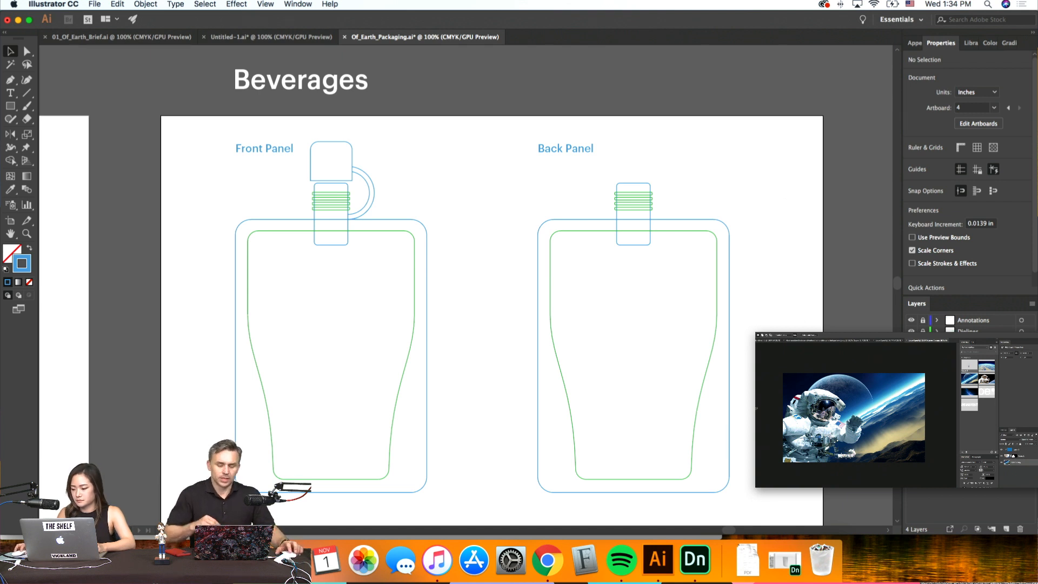
{"action": "left_click", "coordinate": [372, 184]}
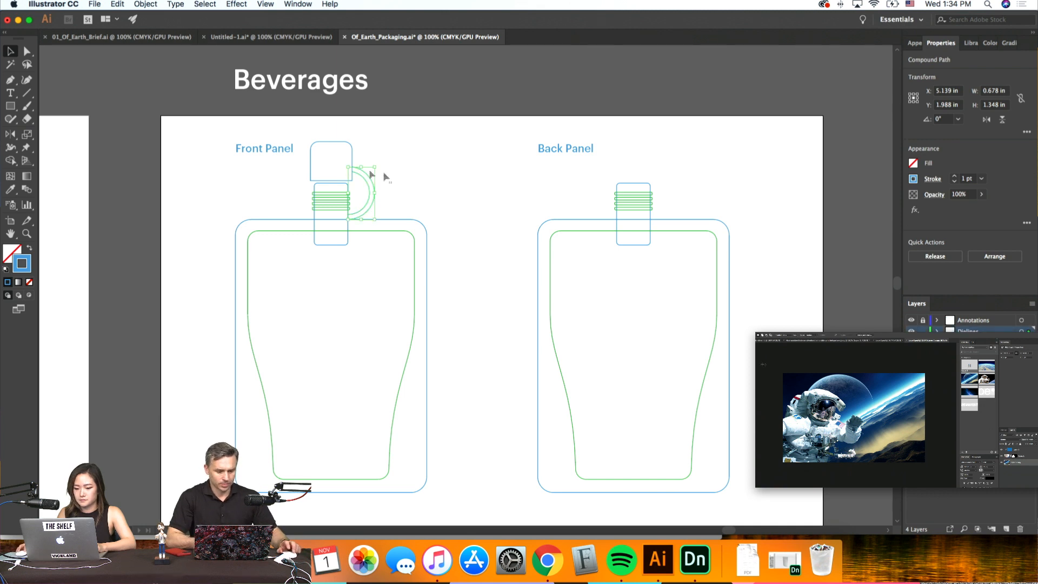
{"action": "left_click", "coordinate": [351, 161]}
{"action": "left_click", "coordinate": [380, 169]}
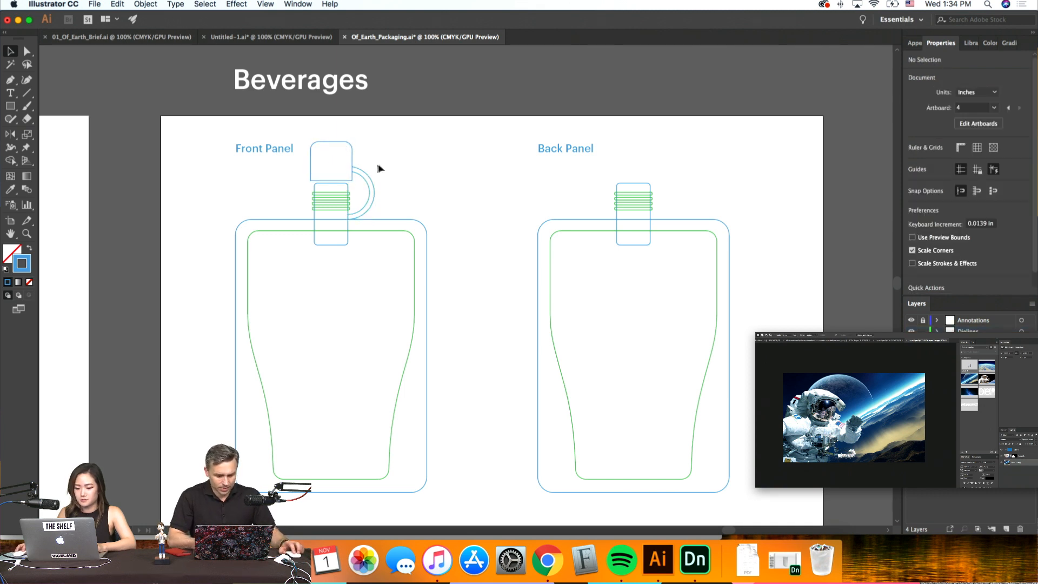
{"action": "left_click", "coordinate": [354, 166]}
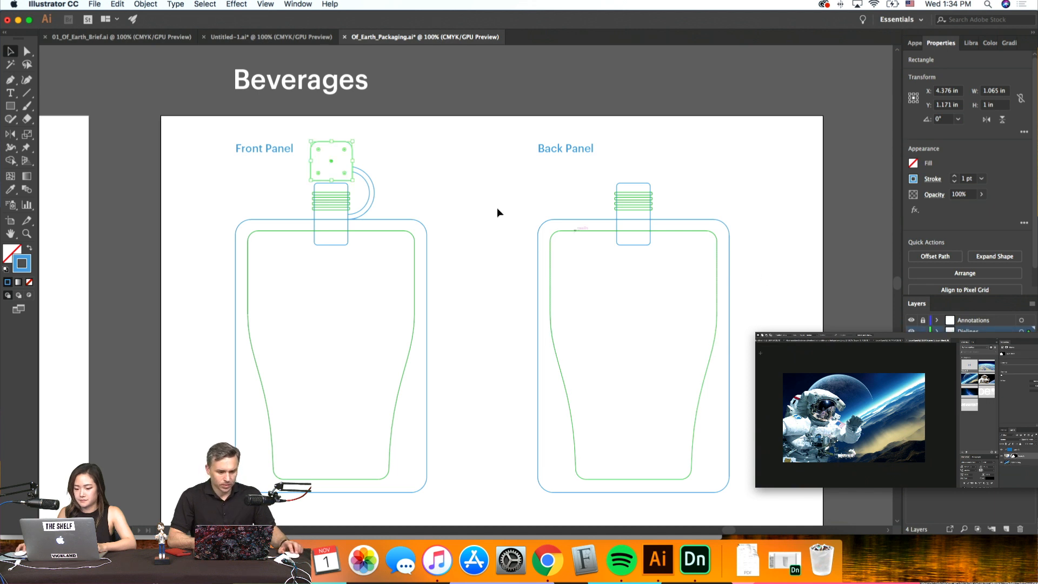
{"action": "left_click", "coordinate": [479, 203]}
Delete the Beverages back panel's pouch dieline together with its spout and ridges
{"action": "scroll", "coordinate": [474, 201], "scroll_direction": "right", "scroll_amount": 1}
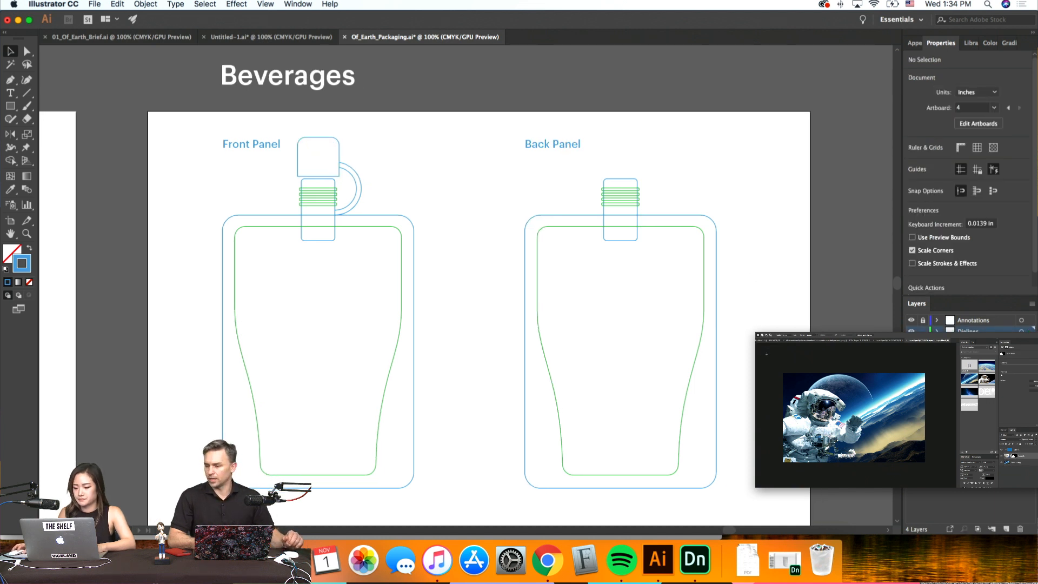
{"action": "left_click_drag", "start_coordinate": [458, 188], "coordinate": [464, 173]}
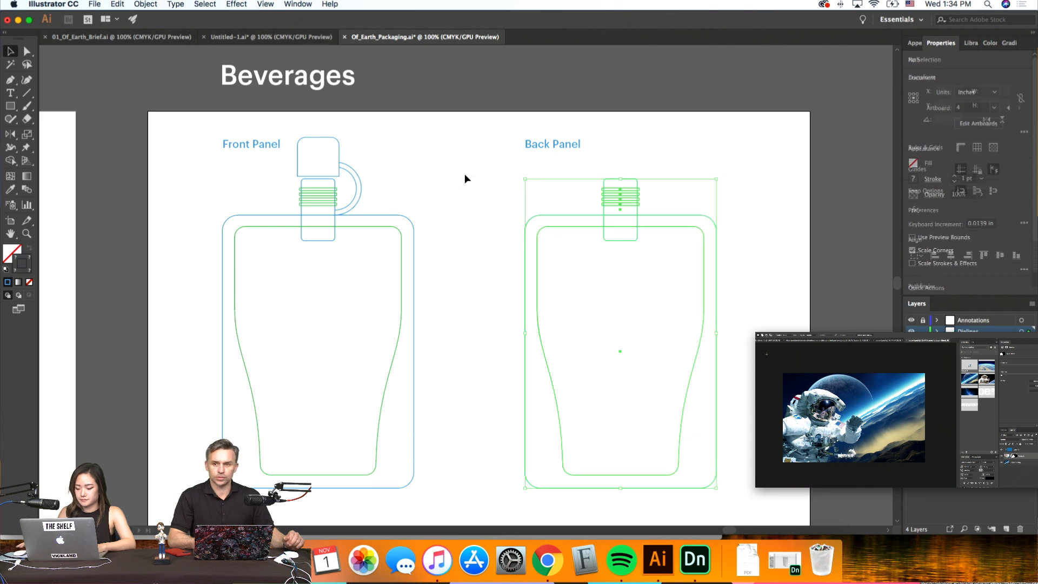
{"action": "key", "text": "BackSpace"}
Move the complete Beverages front panel dieline, including cap and strap, straight down to Y 5.725 in
{"action": "key", "text": "super+minus"}
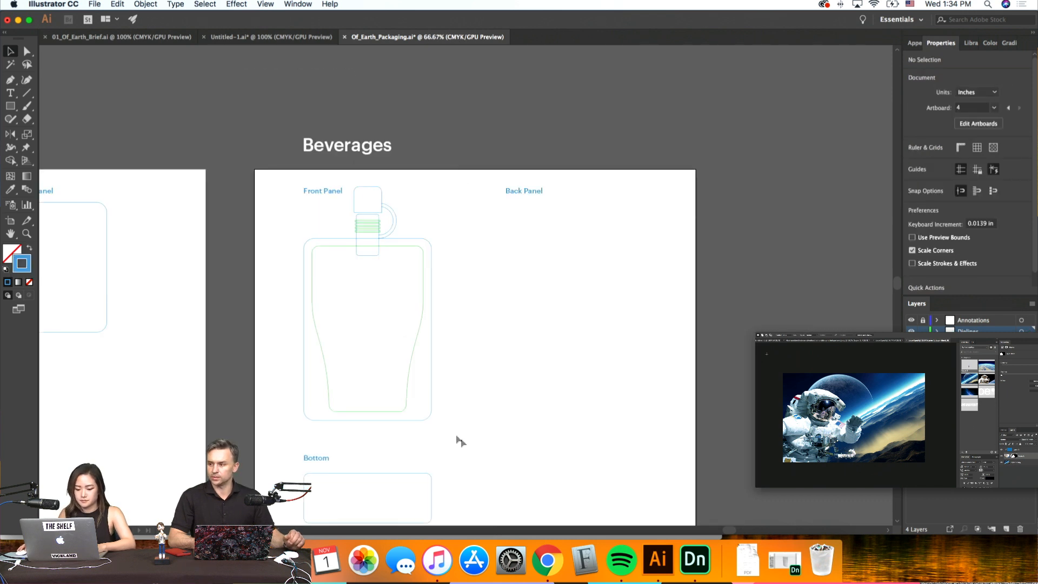
{"action": "left_click_drag", "start_coordinate": [252, 193], "coordinate": [257, 202]}
{"action": "key", "text": "shift+Down"}
{"action": "key", "text": "shift+Down"}
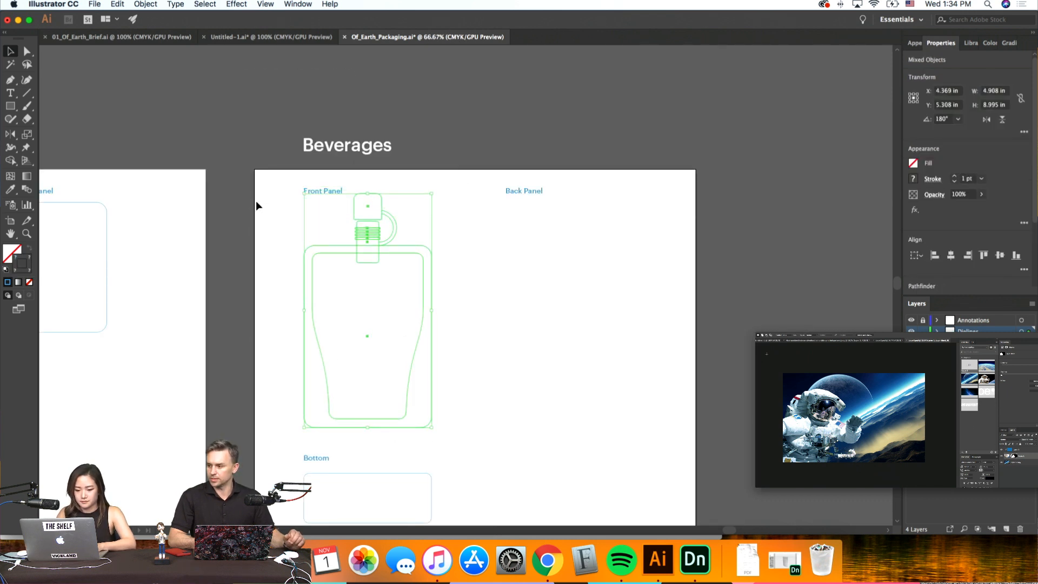
{"action": "key", "text": "shift+Down"}
{"action": "key", "text": "shift+Down"}
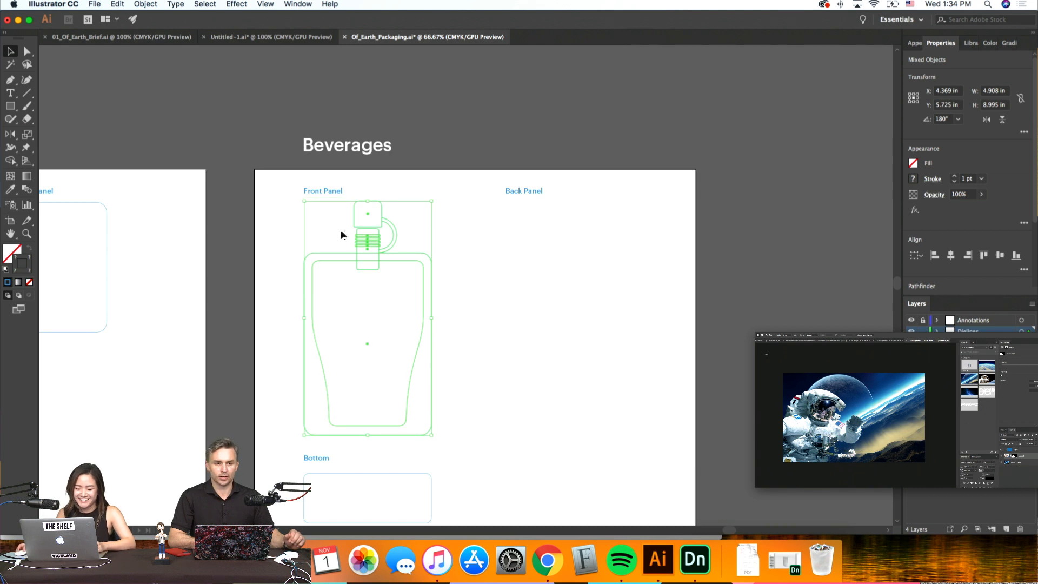
Duplicate the front panel dieline under the Back Panel label at X 12.126 in and reflect the copy across the vertical axis
{"action": "left_click_drag", "start_coordinate": [344, 233], "coordinate": [565, 245], "text": "alt"}
{"action": "right_click", "coordinate": [565, 245]}
{"action": "mouse_move", "coordinate": [633, 338]}
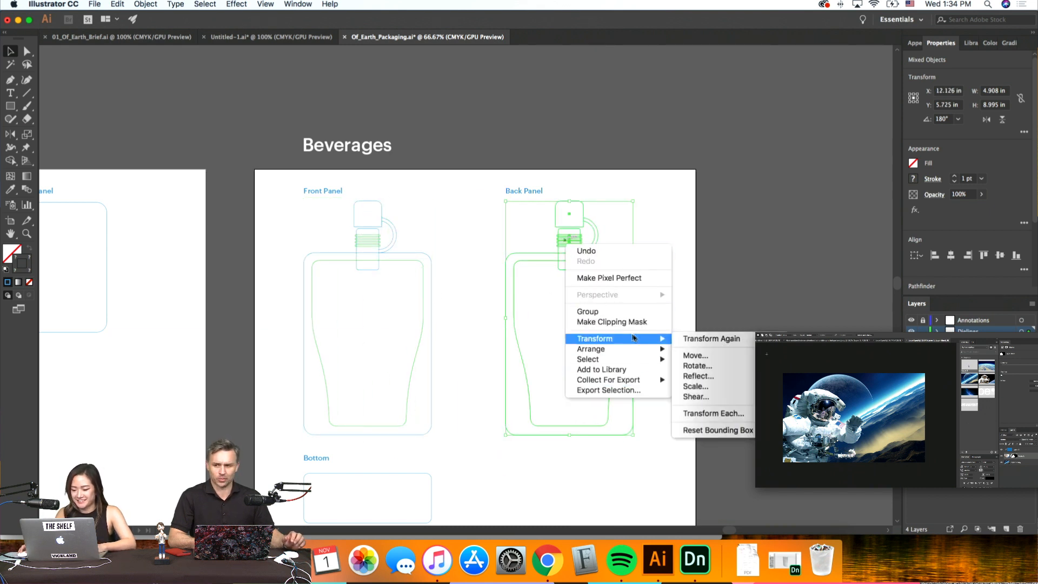
{"action": "left_click", "coordinate": [738, 380]}
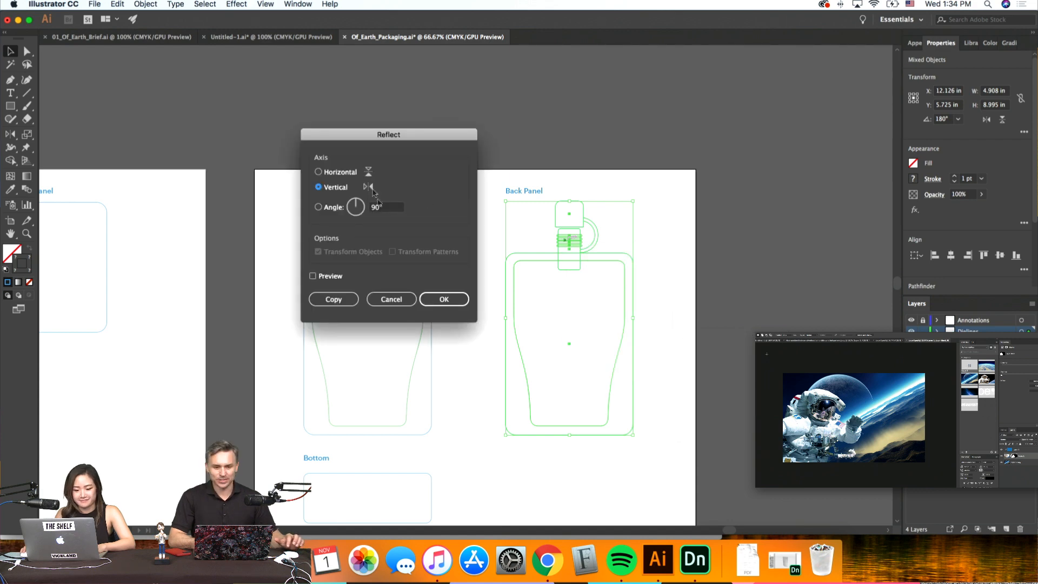
{"action": "left_click", "coordinate": [442, 298]}
{"action": "left_click", "coordinate": [792, 306]}
Look over the Beverages, Snacks and Entrees artboards to review their dielines
{"action": "scroll", "coordinate": [790, 305], "scroll_direction": "left", "scroll_amount": 2}
{"action": "scroll", "coordinate": [790, 305], "scroll_direction": "down", "scroll_amount": 1}
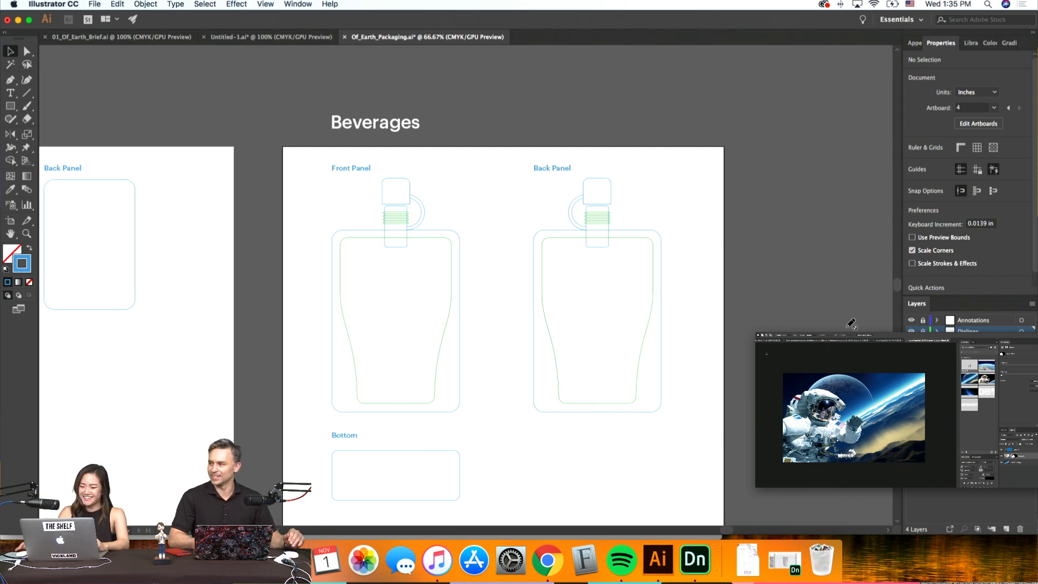
{"action": "key", "text": "super+minus"}
{"action": "scroll", "coordinate": [851, 323], "scroll_direction": "left", "scroll_amount": 3}
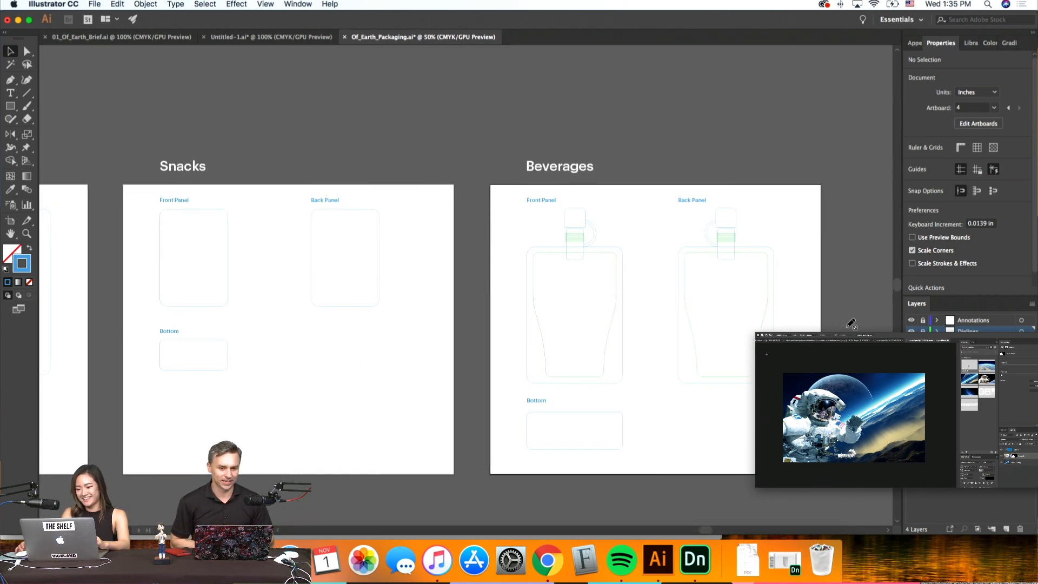
{"action": "scroll", "coordinate": [851, 323], "scroll_direction": "left", "scroll_amount": 8}
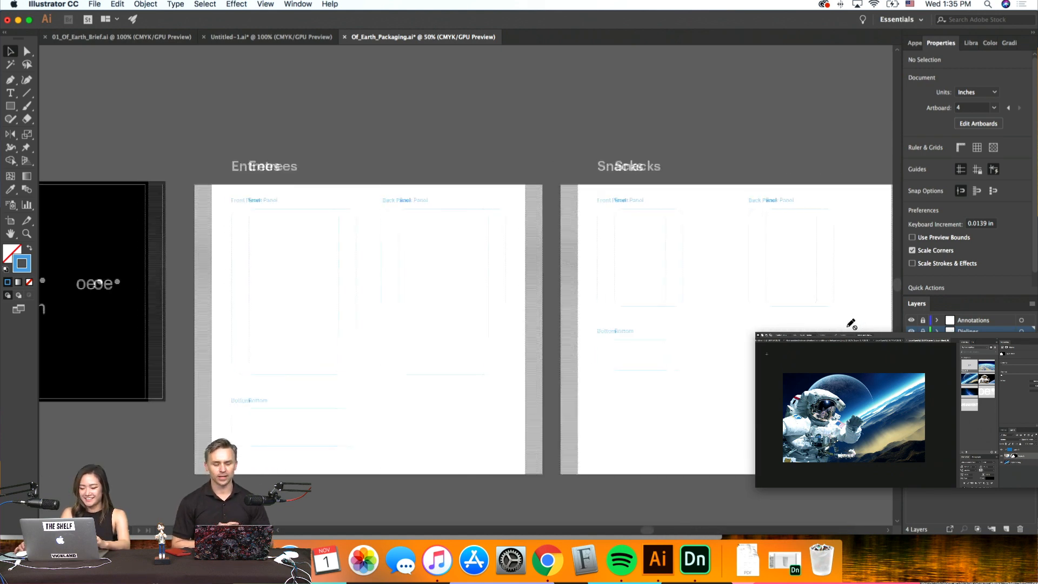
{"action": "scroll", "coordinate": [851, 323], "scroll_direction": "left", "scroll_amount": 2}
{"action": "key", "text": "super+equal"}
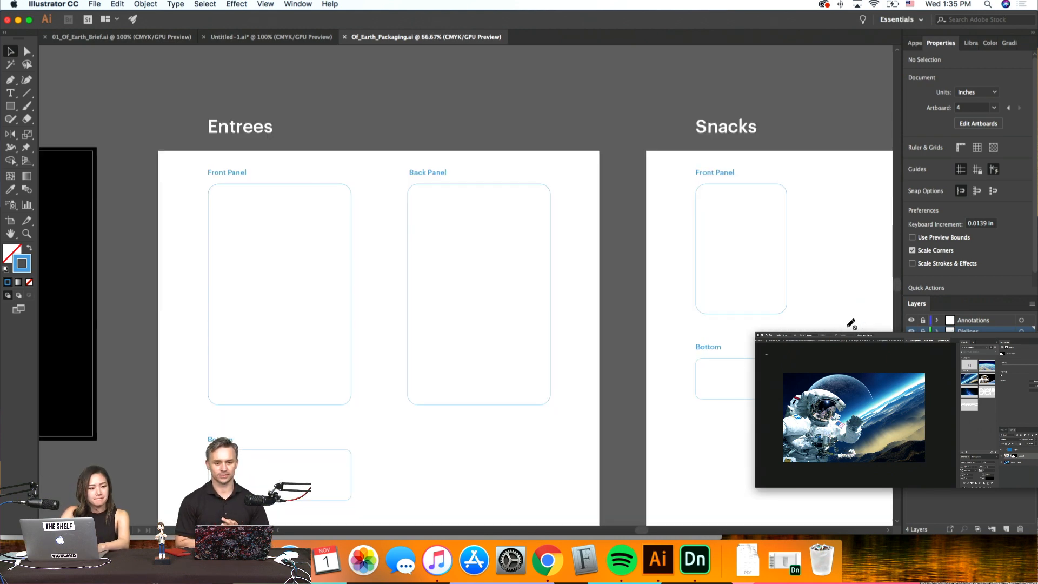
{"action": "scroll", "coordinate": [625, 318], "scroll_direction": "left", "scroll_amount": 2}
{"action": "scroll", "coordinate": [614, 322], "scroll_direction": "down", "scroll_amount": 3}
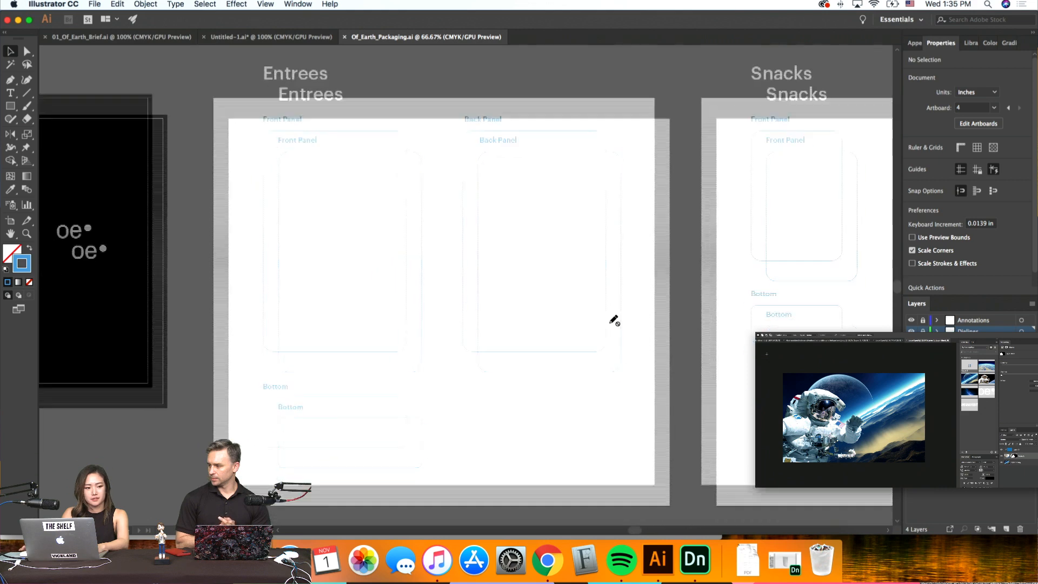
Examine the Entrees panels up close and compare them with the neighbouring black logo artboard
{"action": "key", "text": "super+0"}
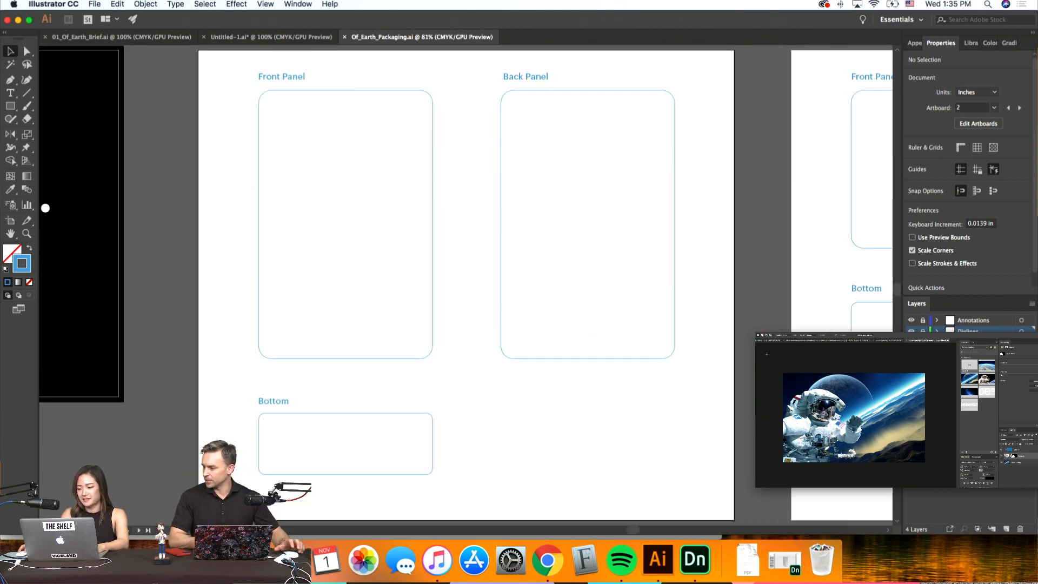
{"action": "key", "text": "super+equal"}
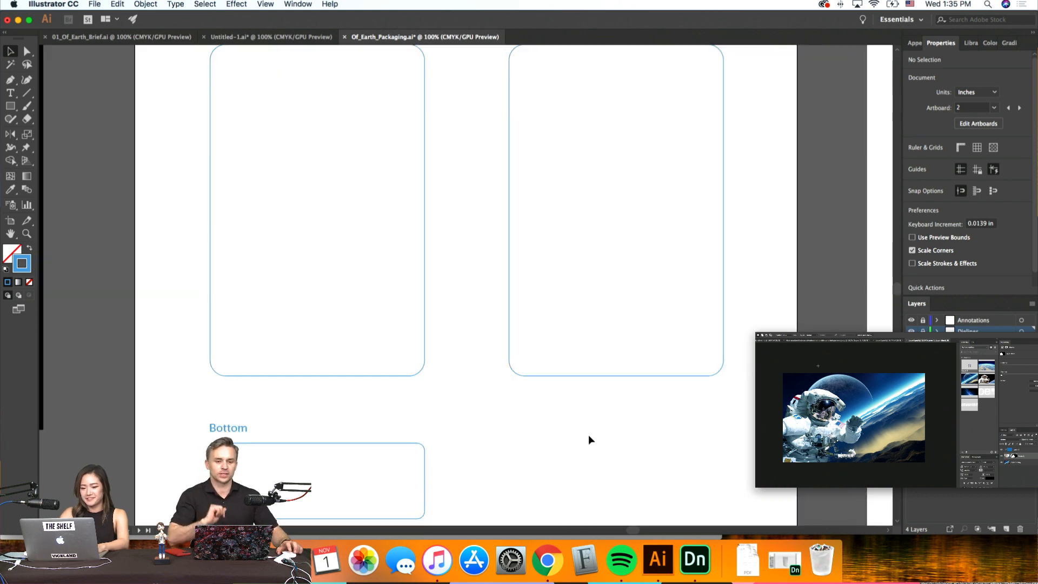
{"action": "scroll", "coordinate": [588, 434], "scroll_direction": "up", "scroll_amount": 3}
{"action": "scroll", "coordinate": [588, 434], "scroll_direction": "left", "scroll_amount": 2}
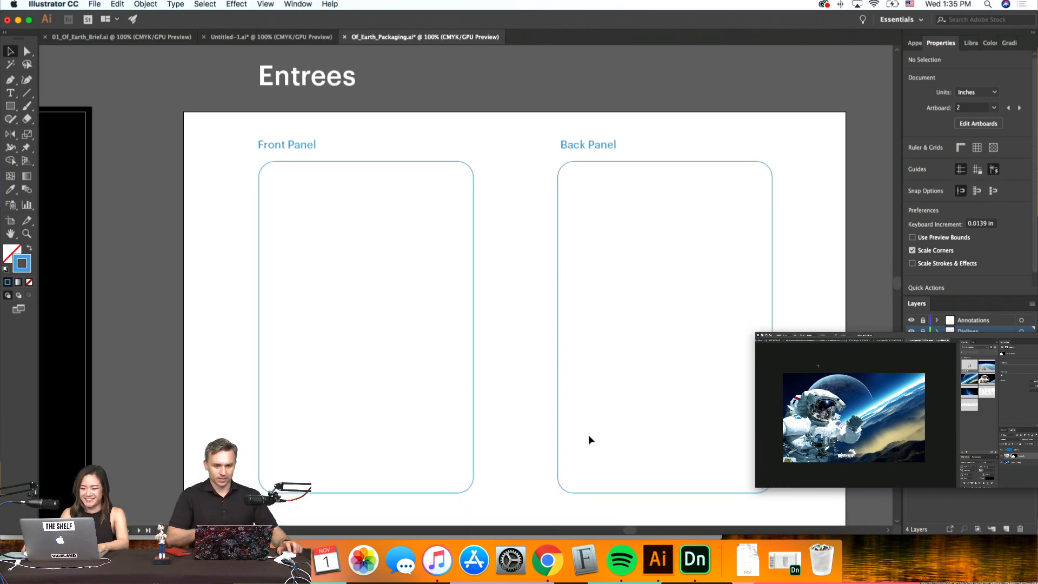
{"action": "scroll", "coordinate": [510, 420], "scroll_direction": "down", "scroll_amount": 1}
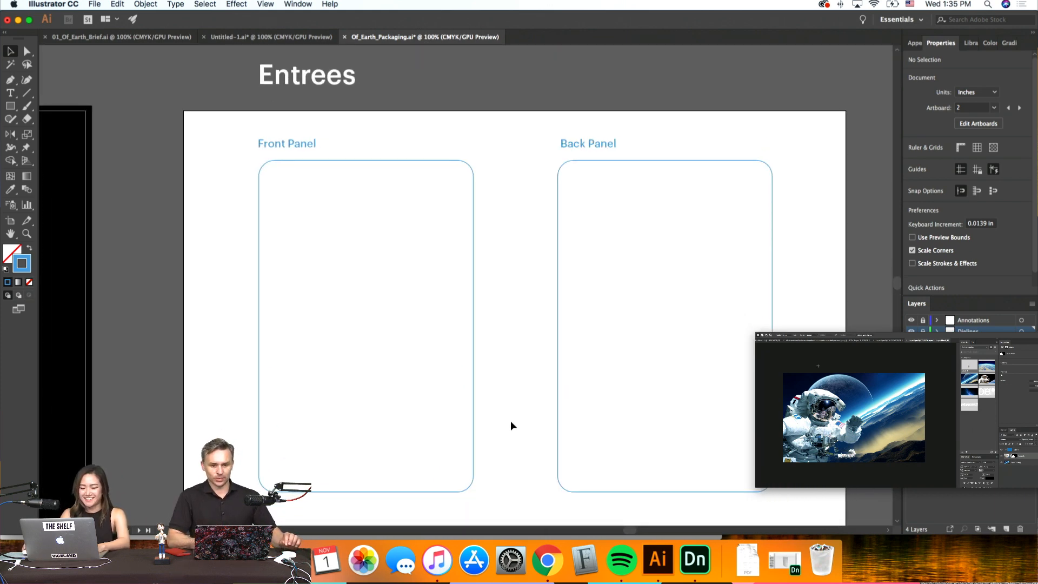
{"action": "scroll", "coordinate": [160, 206], "scroll_direction": "left", "scroll_amount": 5}
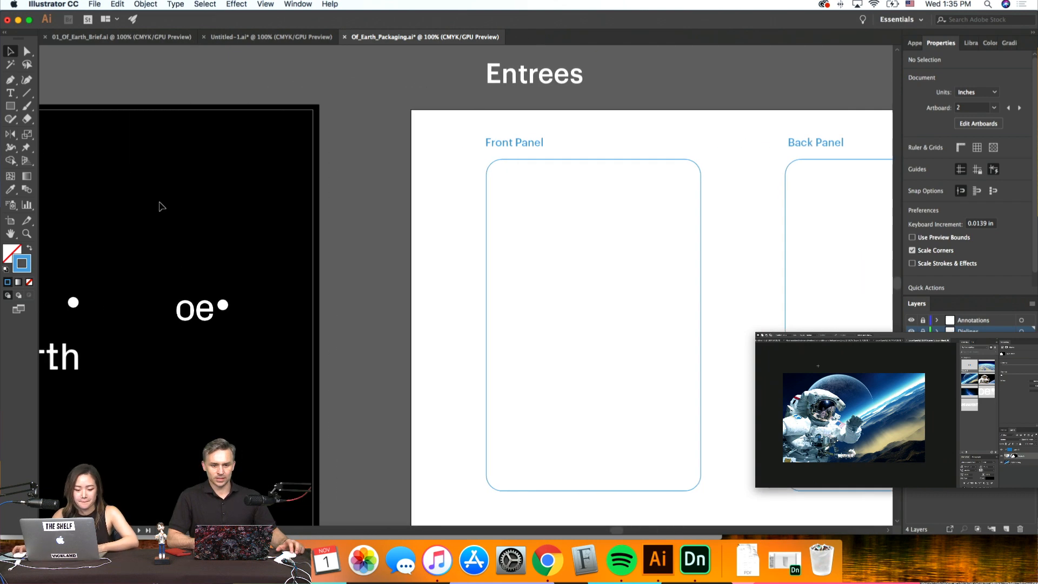
{"action": "key", "text": "super+minus"}
{"action": "key", "text": "super+minus"}
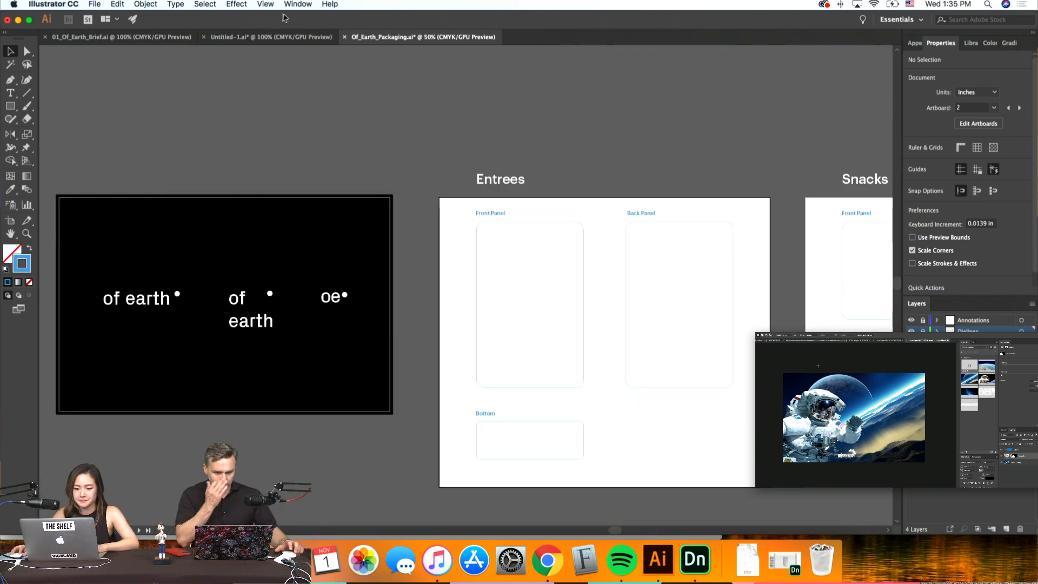
Find the Packaging Copy - Chicken and Vegetables artboard in 01_Of_Earth_Brief.ai and copy its Front Panel text
{"action": "left_click", "coordinate": [122, 37]}
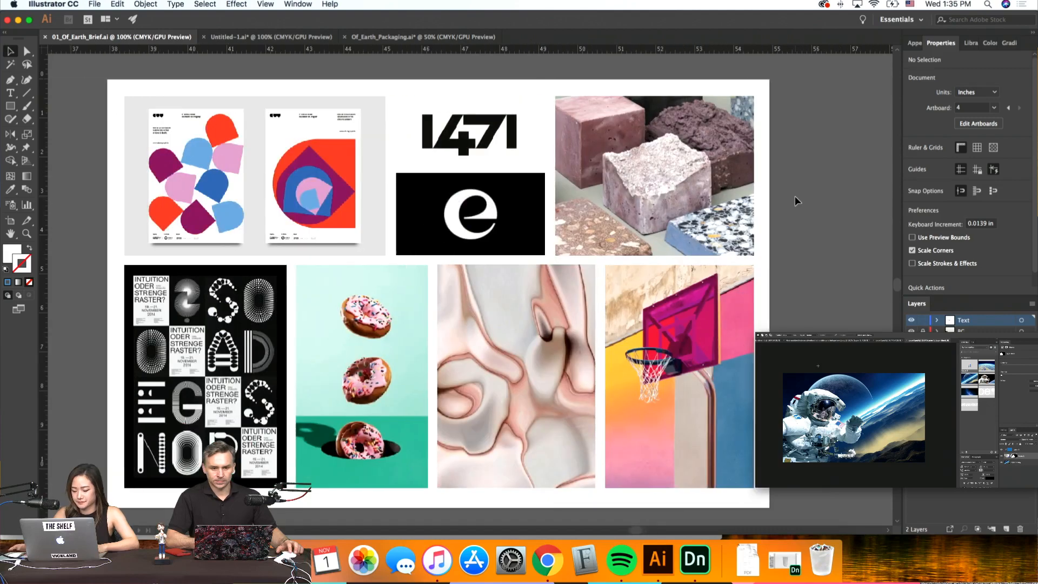
{"action": "key", "text": "super+minus"}
{"action": "key", "text": "super+minus"}
{"action": "scroll", "coordinate": [794, 196], "scroll_direction": "right", "scroll_amount": 10}
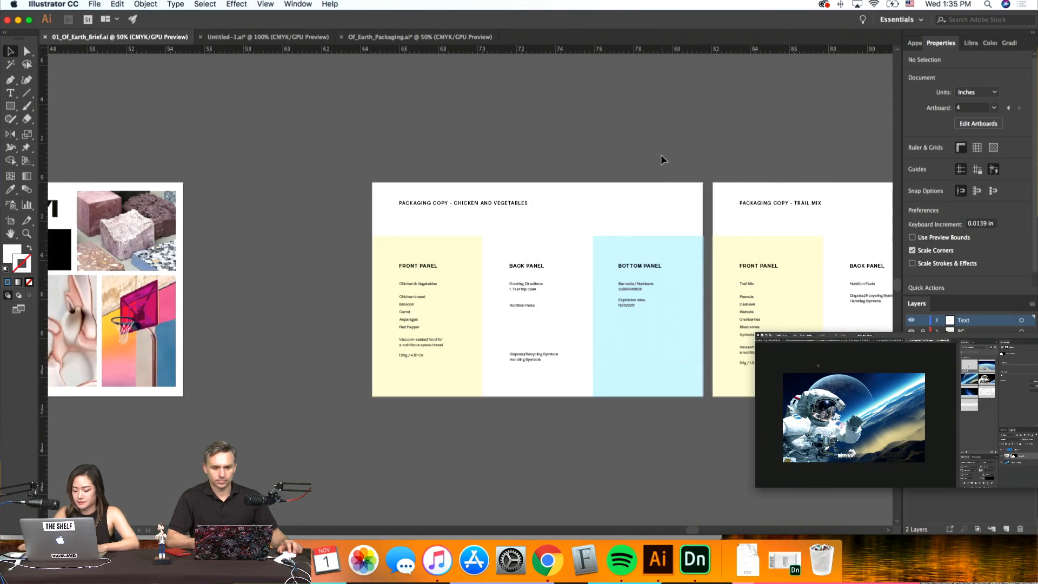
{"action": "key", "text": "super+equal"}
{"action": "key", "text": "super+equal"}
{"action": "scroll", "coordinate": [660, 157], "scroll_direction": "right", "scroll_amount": 4}
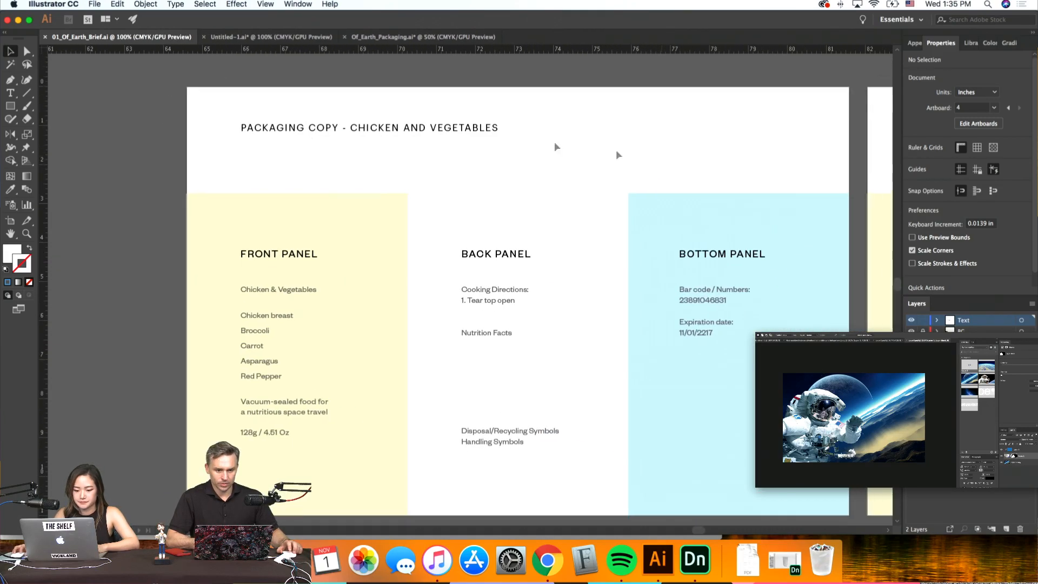
{"action": "left_click", "coordinate": [346, 470]}
Paste the copied Front Panel text into Of_Earth_Packaging.ai, unlocking the layers, and move it above the Entrees artboard
{"action": "left_click", "coordinate": [378, 37]}
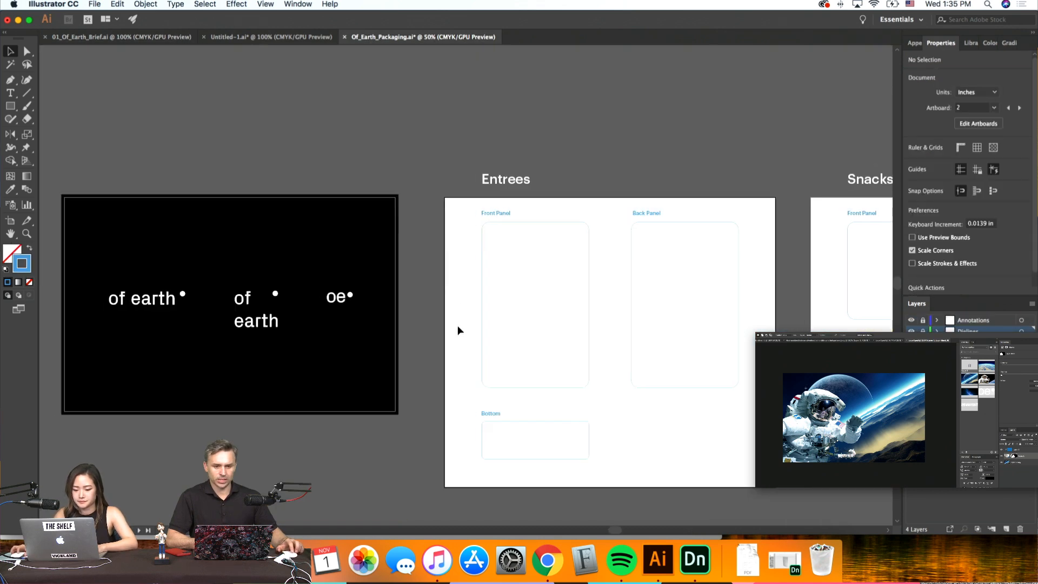
{"action": "key", "text": "super+v"}
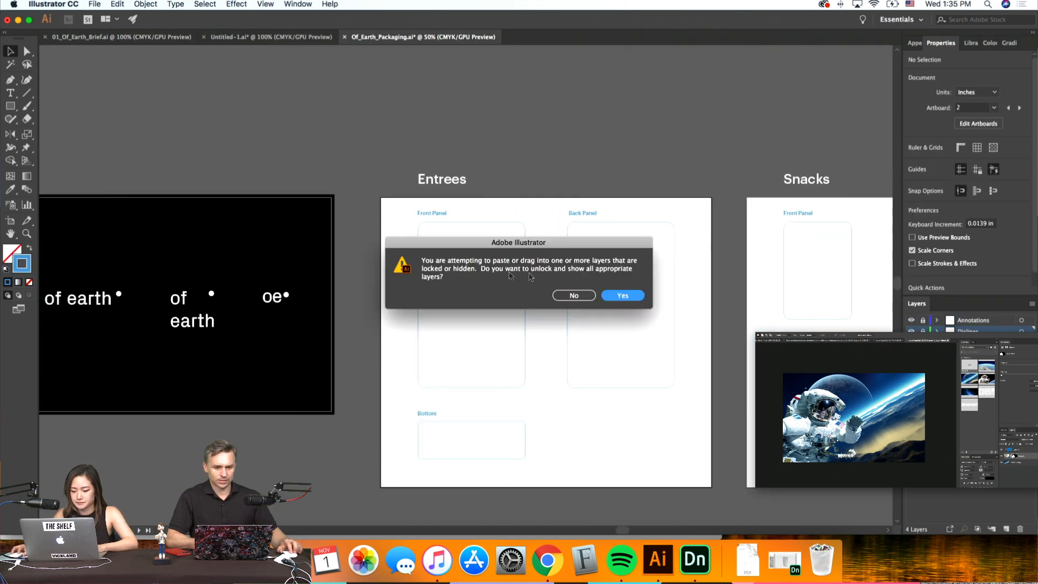
{"action": "left_click", "coordinate": [610, 298]}
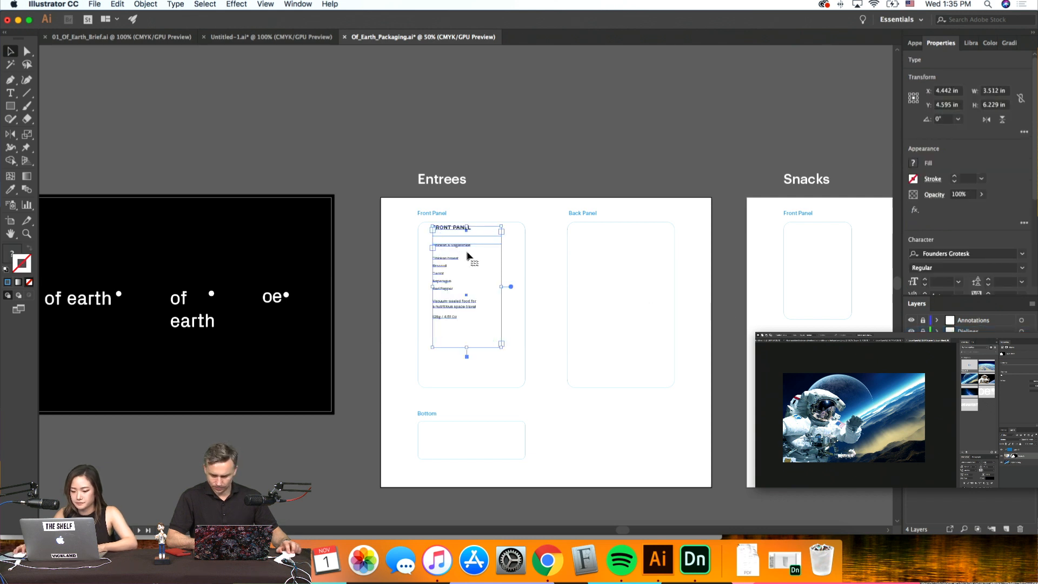
{"action": "left_click_drag", "start_coordinate": [469, 233], "coordinate": [420, 65]}
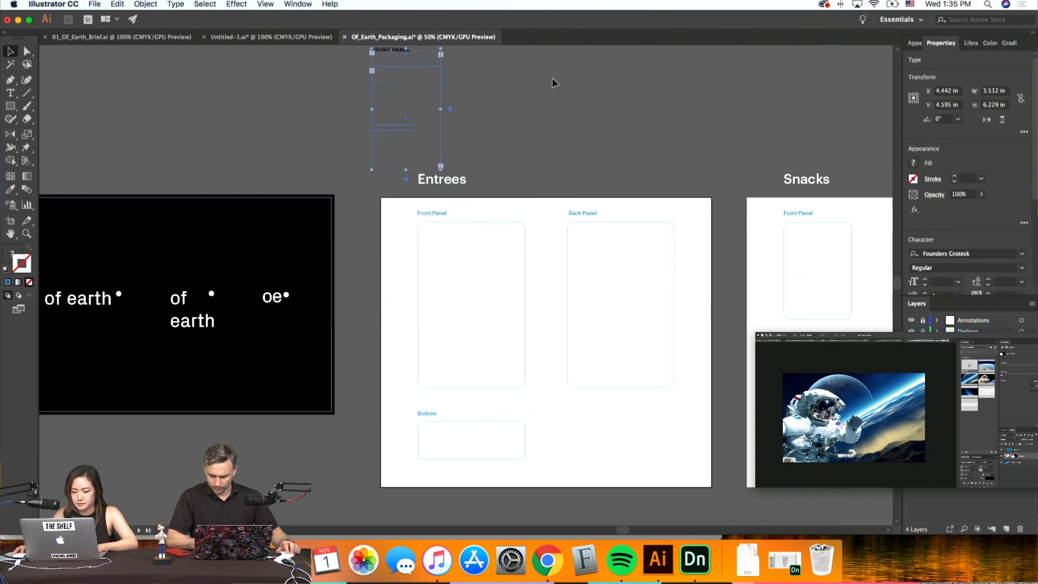
{"action": "left_click", "coordinate": [553, 79]}
{"action": "scroll", "coordinate": [552, 79], "scroll_direction": "up", "scroll_amount": 2}
{"action": "left_click_drag", "start_coordinate": [345, 71], "coordinate": [342, 69]}
Recolor the pasted Front Panel text white by sampling the artboard's white with the Eyedropper
{"action": "key", "text": "i"}
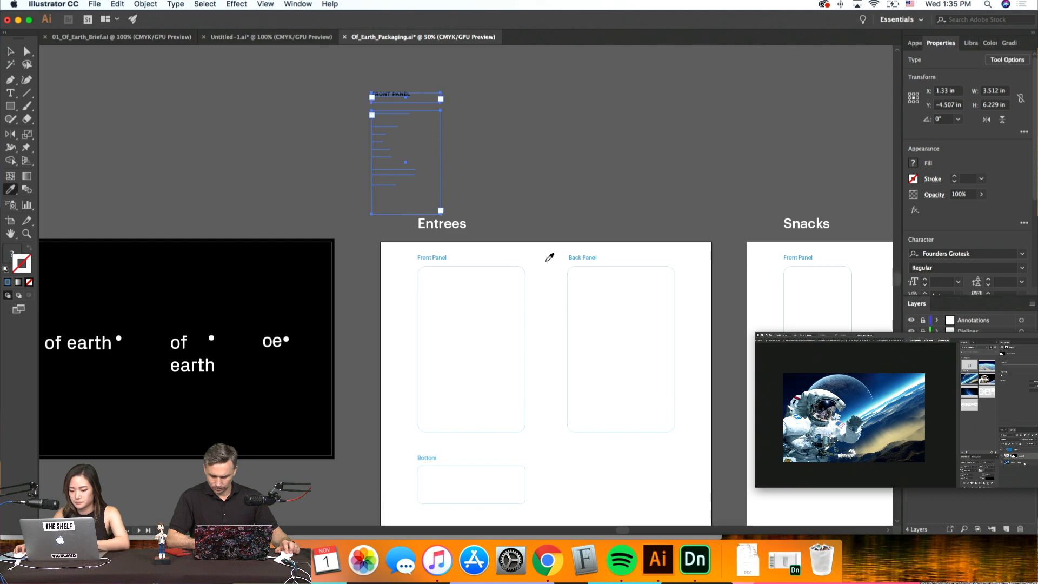
{"action": "left_click", "coordinate": [546, 261]}
{"action": "key", "text": "v"}
{"action": "left_click", "coordinate": [559, 183]}
Draw a circle about 4.29 in across in the middle of the Entrees front panel
{"action": "key", "text": "super+1"}
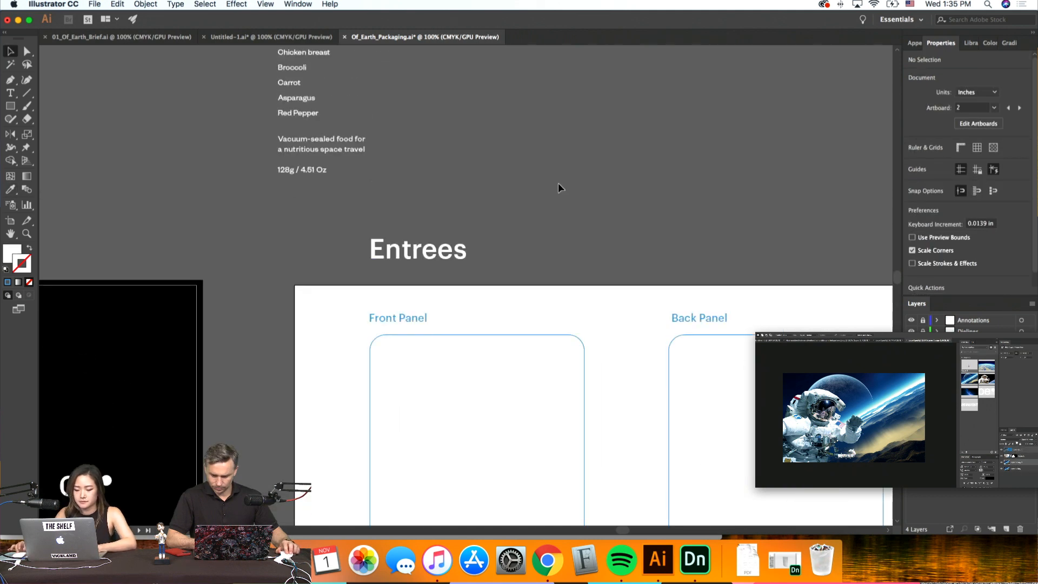
{"action": "scroll", "coordinate": [557, 183], "scroll_direction": "down", "scroll_amount": 3}
{"action": "left_click_drag", "start_coordinate": [10, 106], "coordinate": [59, 130]}
{"action": "scroll", "coordinate": [365, 170], "scroll_direction": "down", "scroll_amount": 1}
{"action": "scroll", "coordinate": [365, 170], "scroll_direction": "down", "scroll_amount": 3}
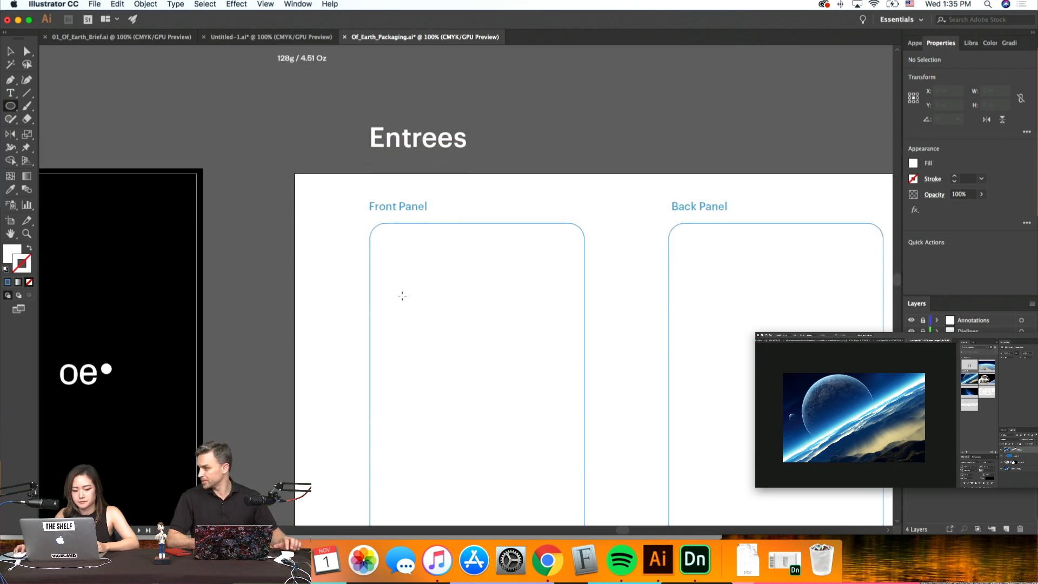
{"action": "left_click_drag", "start_coordinate": [402, 297], "coordinate": [549, 465], "text": "shift"}
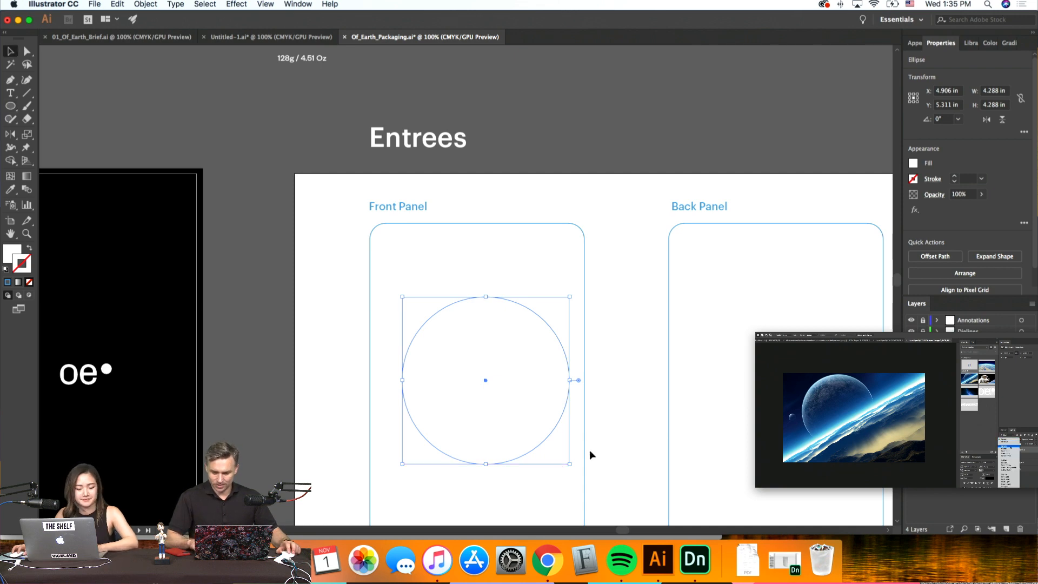
Fill the circle with the logo artboard's black and center it on the front panel at about X 4.686 in, Y 5.5 in
{"action": "key", "text": "Delete"}
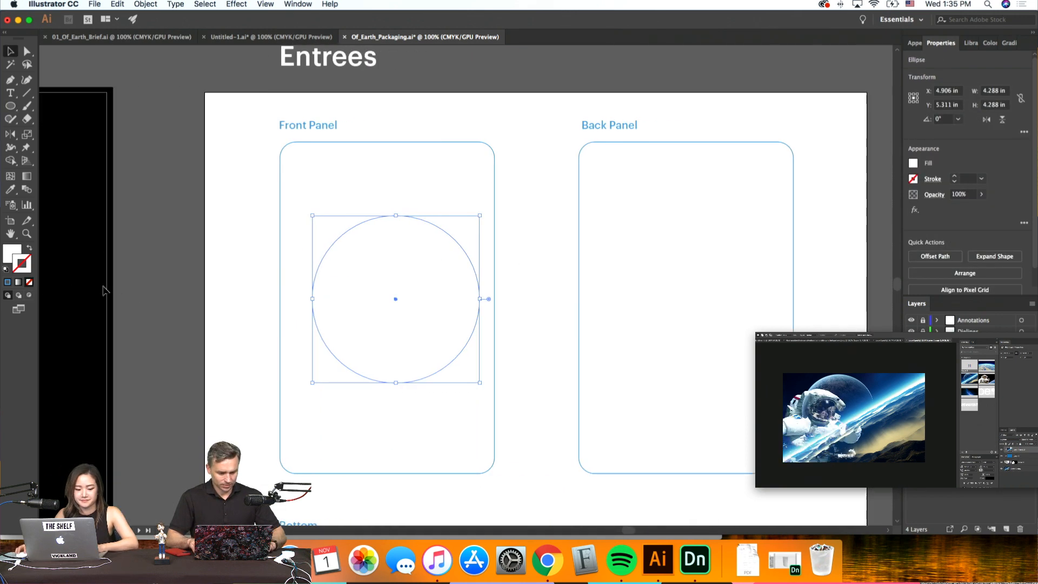
{"action": "key", "text": "i"}
{"action": "left_click", "coordinate": [61, 257]}
{"action": "left_click", "coordinate": [11, 51]}
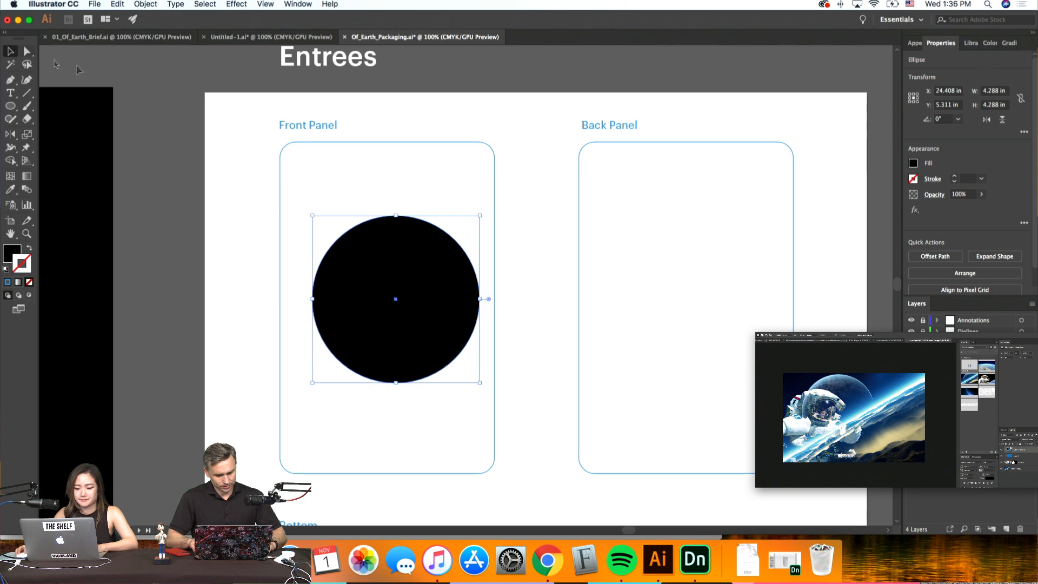
{"action": "left_click", "coordinate": [530, 355]}
{"action": "left_click_drag", "start_coordinate": [454, 324], "coordinate": [445, 331]}
{"action": "left_click_drag", "start_coordinate": [514, 341], "coordinate": [461, 304]}
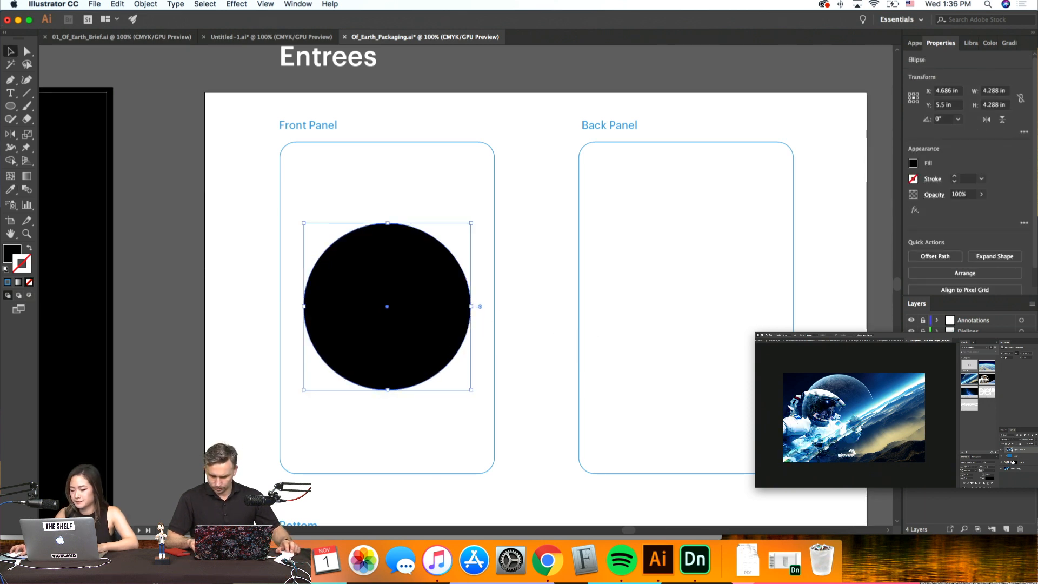
Copy the Entrees front panel dieline onto the circle's layer and fill the copy black with no stroke
{"action": "left_click", "coordinate": [494, 319]}
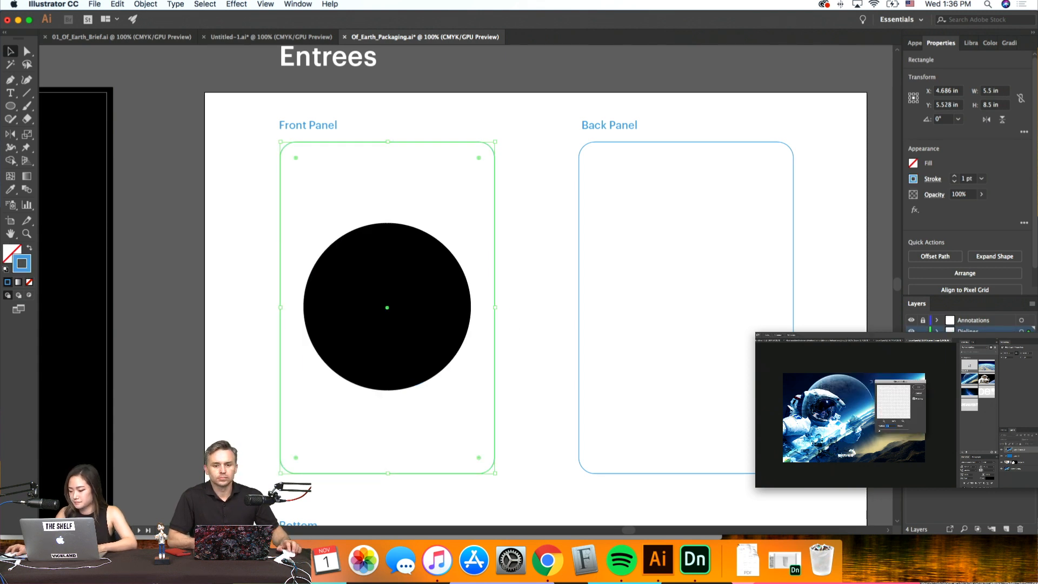
{"action": "left_click_drag", "start_coordinate": [1028, 331], "coordinate": [1028, 343]}
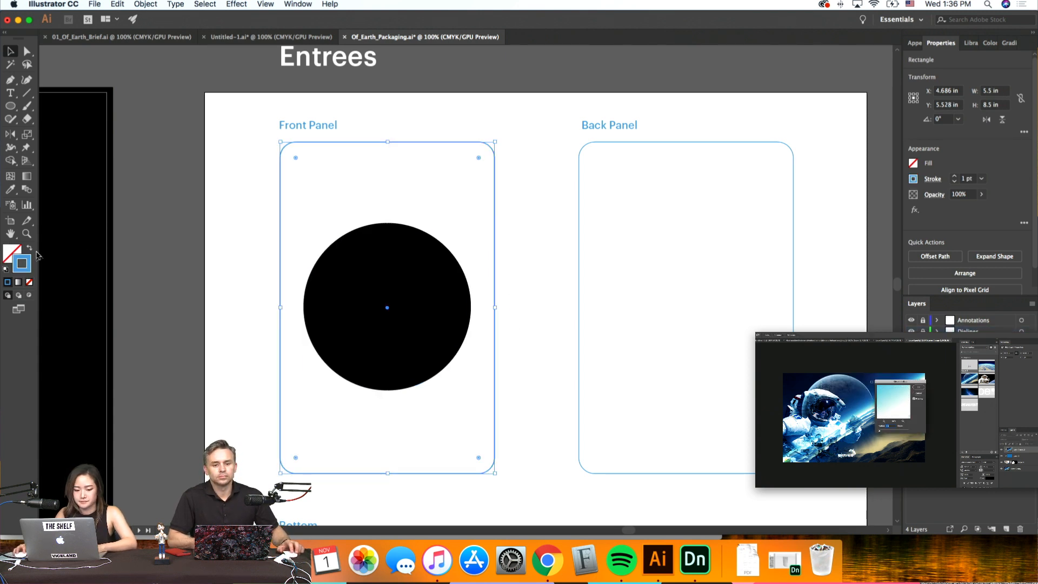
{"action": "key", "text": "i"}
{"action": "left_click", "coordinate": [390, 271]}
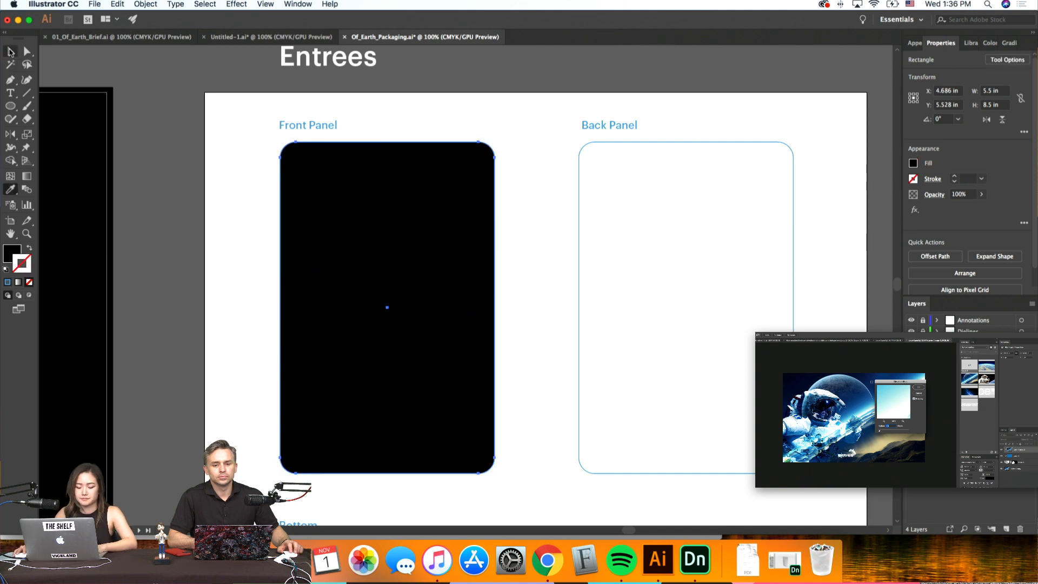
Arrange the circle in front of the black front panel shape
{"action": "left_click", "coordinate": [10, 51]}
{"action": "left_click", "coordinate": [440, 289]}
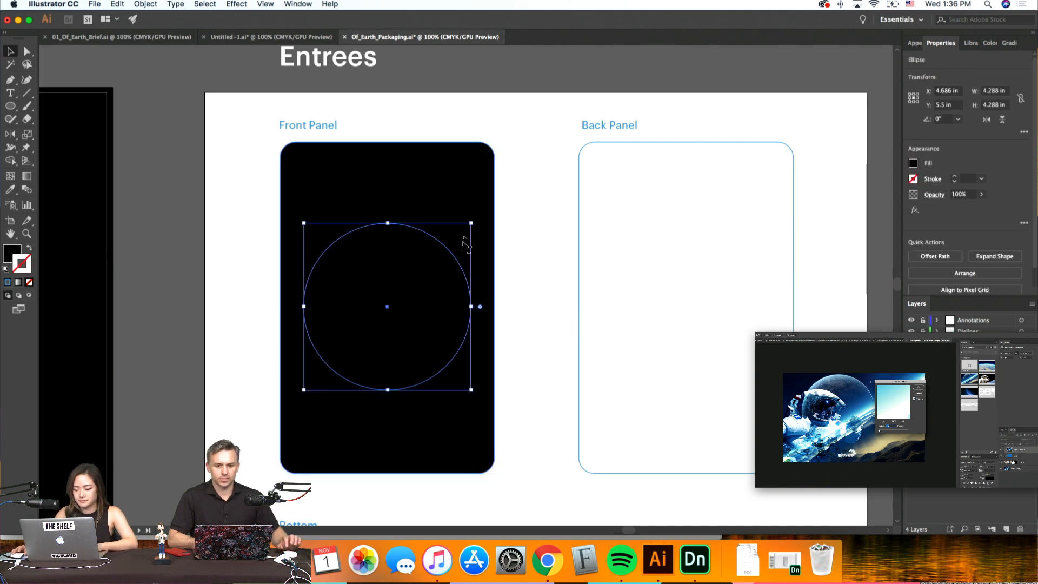
{"action": "right_click", "coordinate": [459, 272]}
{"action": "mouse_move", "coordinate": [548, 436]}
{"action": "left_click", "coordinate": [581, 437]}
{"action": "left_click", "coordinate": [542, 323]}
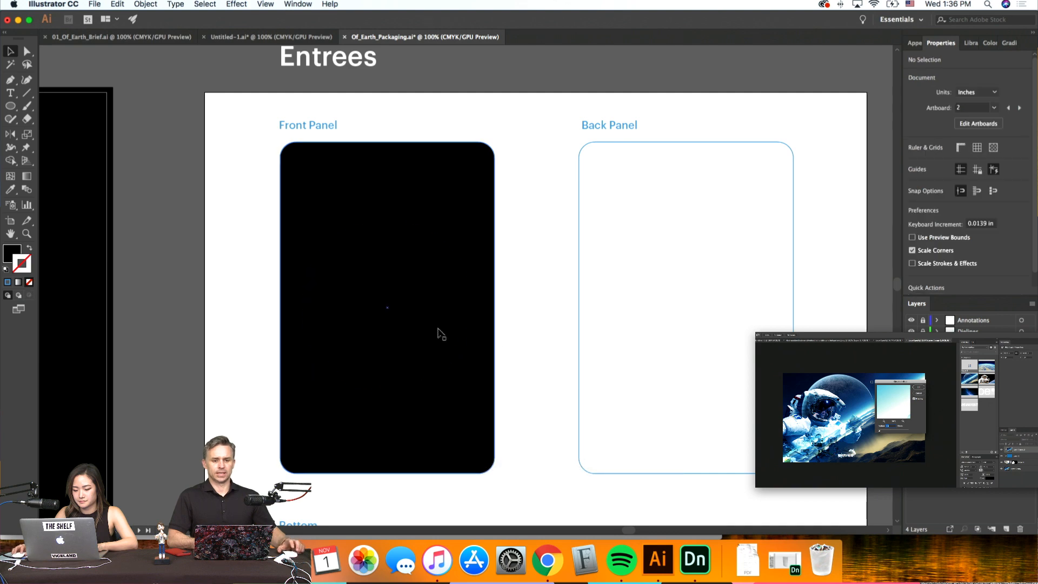
{"action": "left_click", "coordinate": [441, 334]}
{"action": "scroll", "coordinate": [534, 338], "scroll_direction": "up", "scroll_amount": 2}
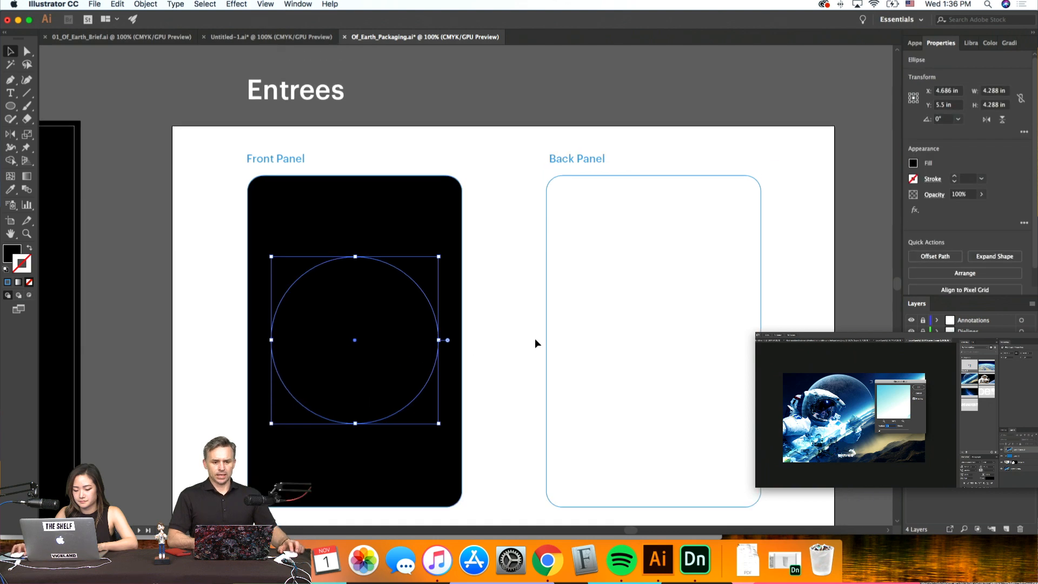
{"action": "left_click", "coordinate": [493, 324]}
{"action": "left_click", "coordinate": [217, 559]}
{"action": "scroll", "coordinate": [202, 270], "scroll_direction": "left", "scroll_amount": 5}
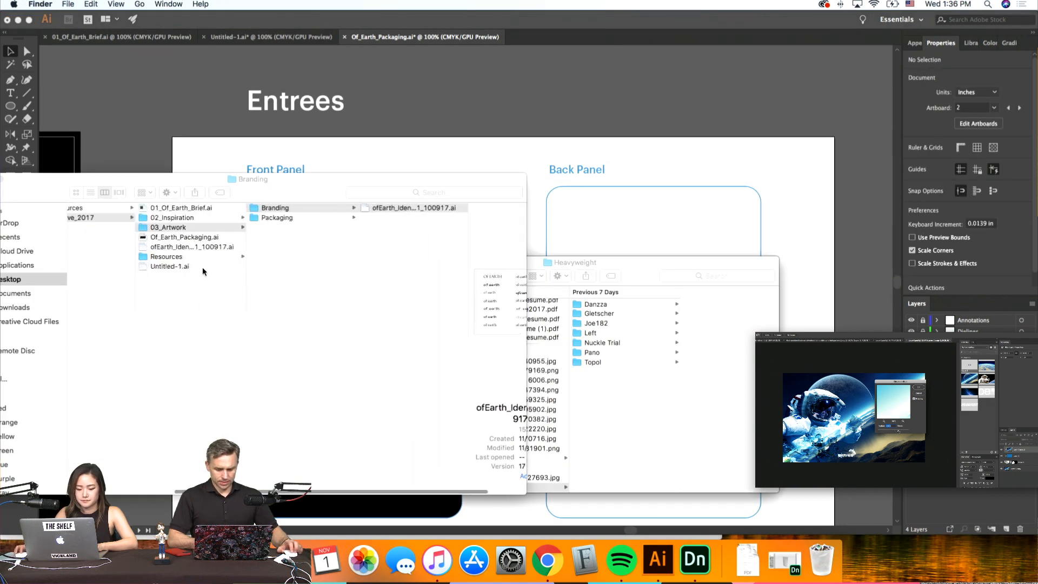
{"action": "key", "text": "super+Tab"}
Recolor the circle on the Entrees front panel white by sampling the artboard
{"action": "left_click", "coordinate": [346, 371]}
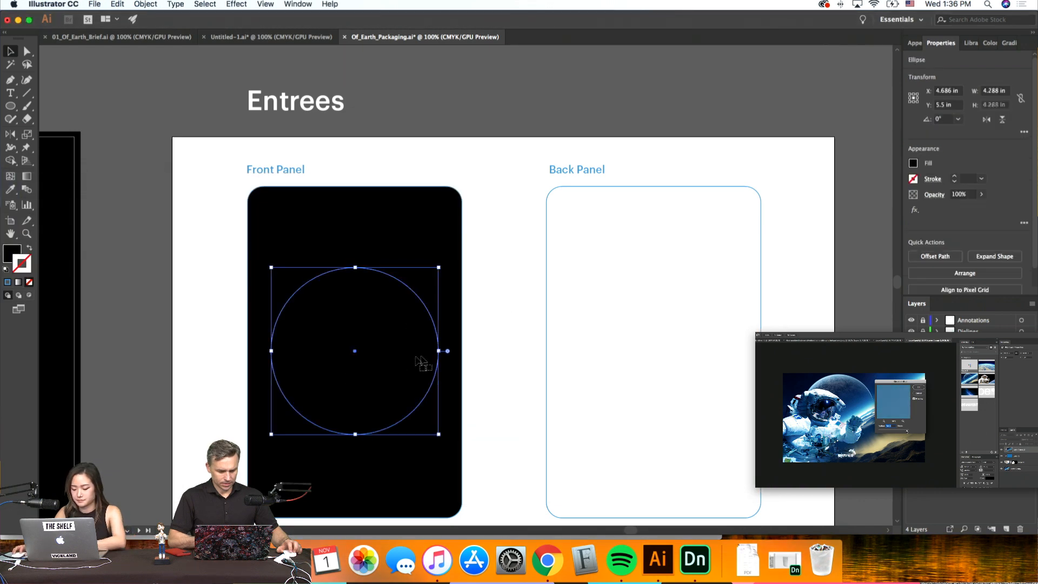
{"action": "key", "text": "i"}
{"action": "left_click", "coordinate": [494, 344]}
{"action": "key", "text": "v"}
{"action": "left_click", "coordinate": [512, 318]}
Scale the white circle down slightly and proportionally about its center on the black front panel
{"action": "scroll", "coordinate": [489, 394], "scroll_direction": "left", "scroll_amount": 1}
{"action": "scroll", "coordinate": [489, 393], "scroll_direction": "left", "scroll_amount": 2}
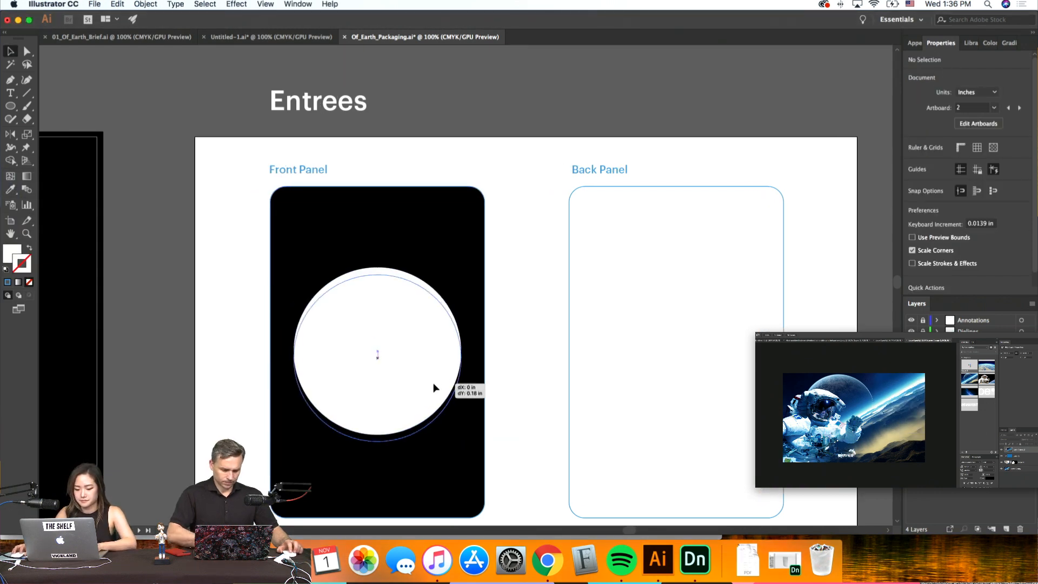
{"action": "left_click", "coordinate": [433, 387]}
{"action": "left_click_drag", "start_coordinate": [461, 352], "coordinate": [452, 353], "text": "alt+shift"}
{"action": "left_click", "coordinate": [538, 365]}
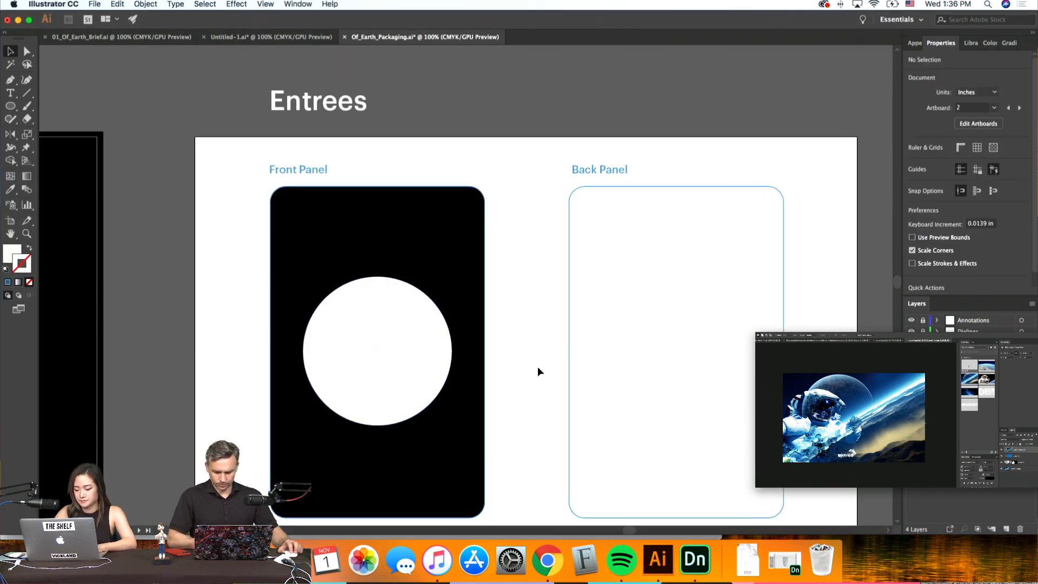
{"action": "key", "text": "super+equal"}
{"action": "scroll", "coordinate": [537, 366], "scroll_direction": "left", "scroll_amount": 3}
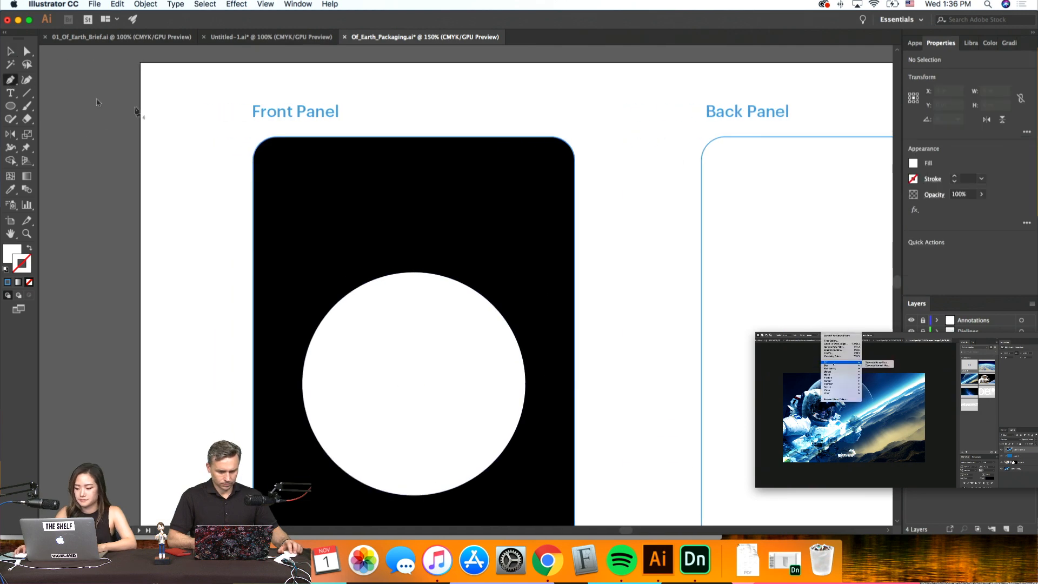
{"action": "left_click", "coordinate": [12, 79]}
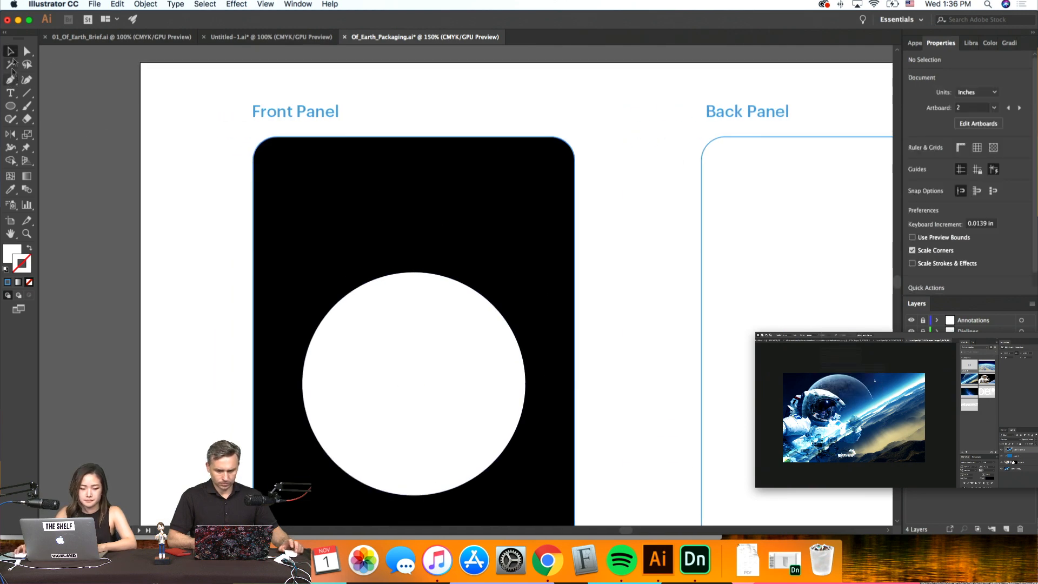
Duplicate the Entrees artboard with its artwork directly below the original
{"action": "key", "text": "super+minus"}
{"action": "key", "text": "super+minus"}
{"action": "key", "text": "super+minus"}
{"action": "key", "text": "super+minus"}
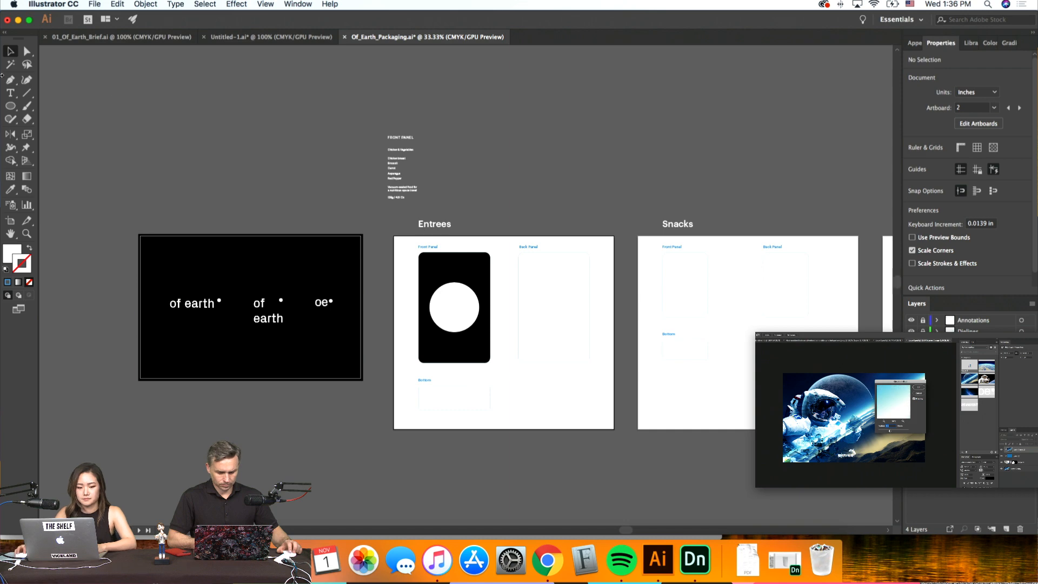
{"action": "scroll", "coordinate": [482, 279], "scroll_direction": "right", "scroll_amount": 8}
{"action": "scroll", "coordinate": [482, 280], "scroll_direction": "down", "scroll_amount": 2}
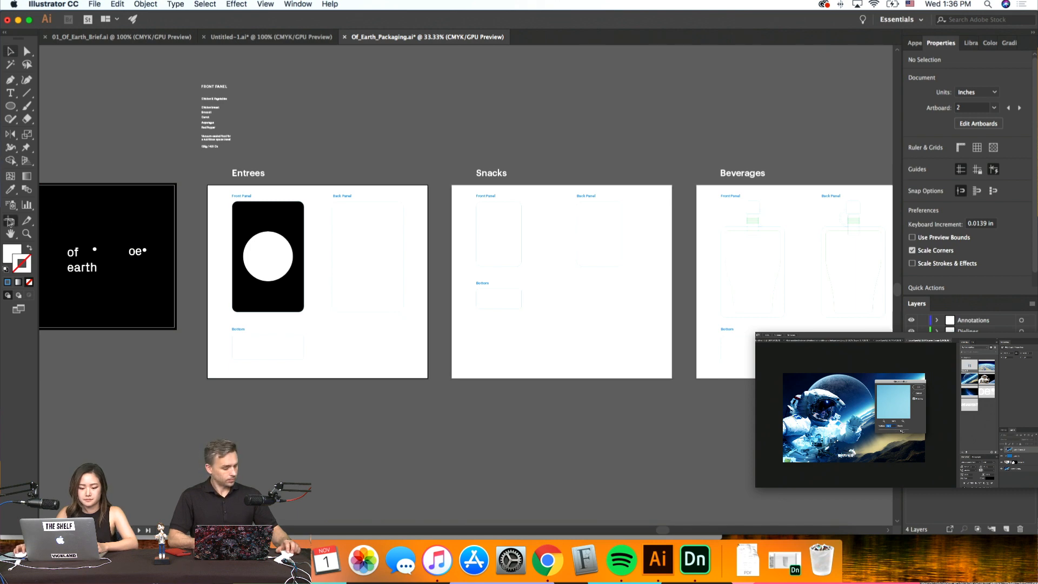
{"action": "left_click", "coordinate": [10, 221]}
{"action": "left_click_drag", "start_coordinate": [350, 218], "coordinate": [349, 432], "text": "alt"}
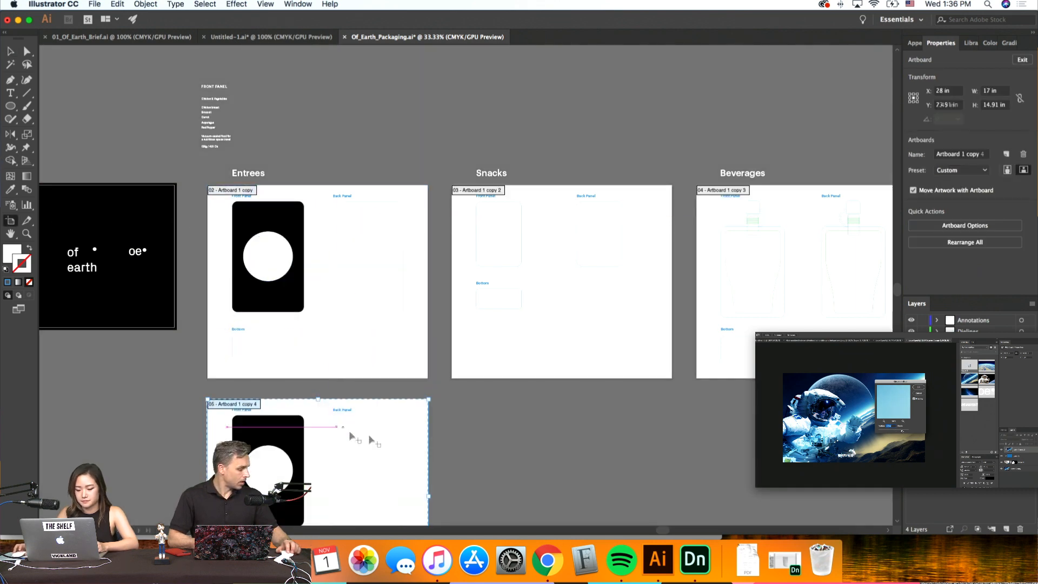
Duplicate the Snacks and Beverages artboards with their artwork below the originals, completing a second row
{"action": "scroll", "coordinate": [350, 434], "scroll_direction": "down", "scroll_amount": 3}
{"action": "scroll", "coordinate": [378, 379], "scroll_direction": "right", "scroll_amount": 4}
{"action": "left_click_drag", "start_coordinate": [451, 209], "coordinate": [451, 423], "text": "alt"}
{"action": "left_click_drag", "start_coordinate": [709, 232], "coordinate": [709, 446], "text": "alt"}
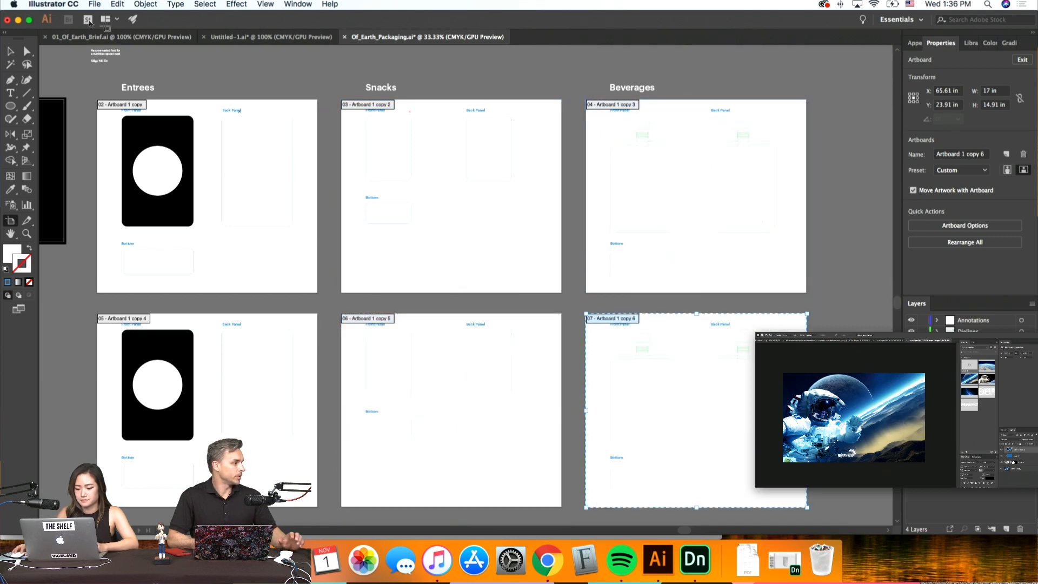
{"action": "left_click", "coordinate": [11, 51]}
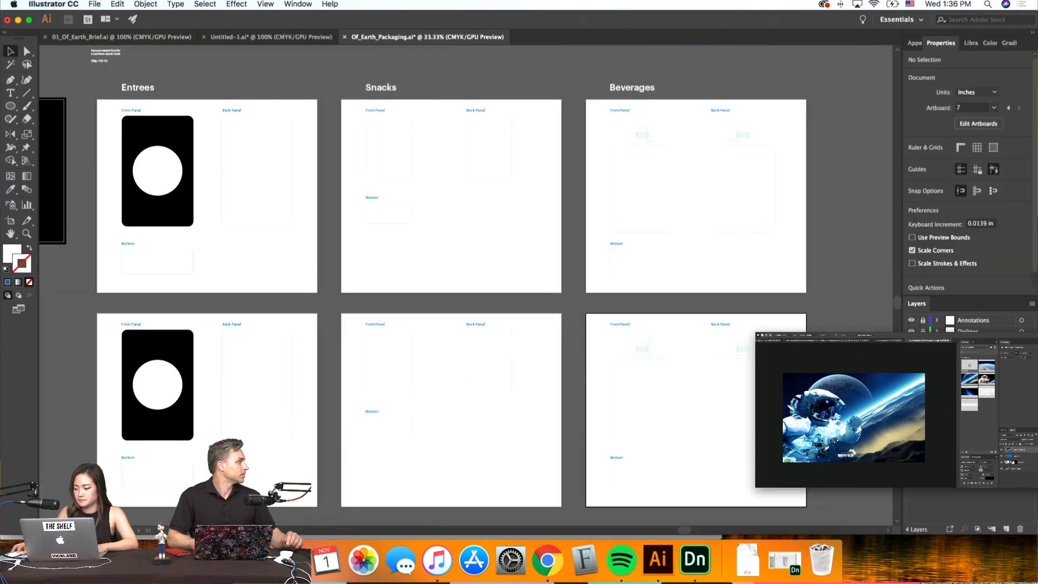
{"action": "scroll", "coordinate": [346, 248], "scroll_direction": "left", "scroll_amount": 6}
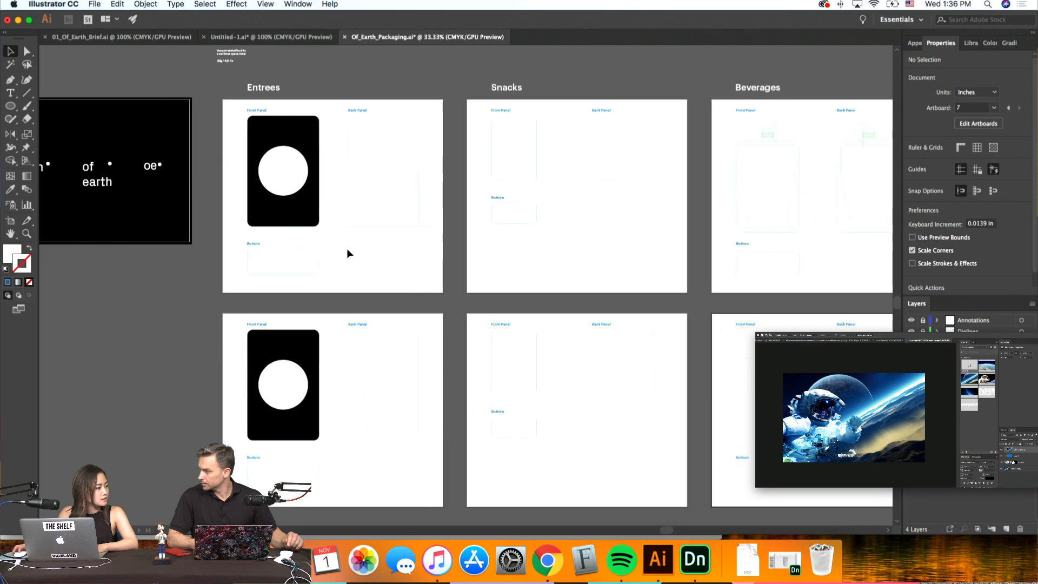
{"action": "scroll", "coordinate": [347, 250], "scroll_direction": "right", "scroll_amount": 1}
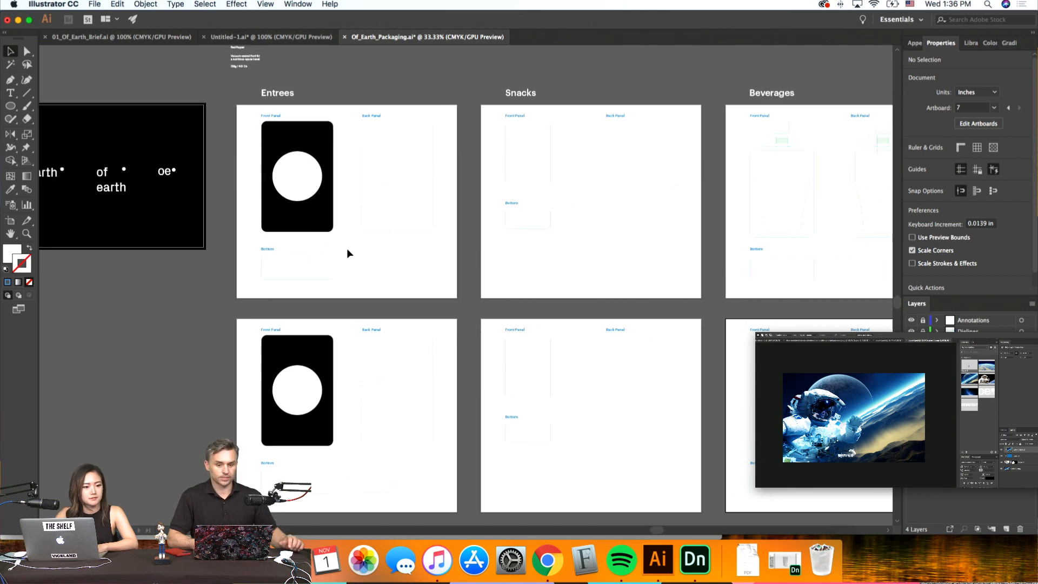
{"action": "scroll", "coordinate": [347, 252], "scroll_direction": "up", "scroll_amount": 3, "text": "alt"}
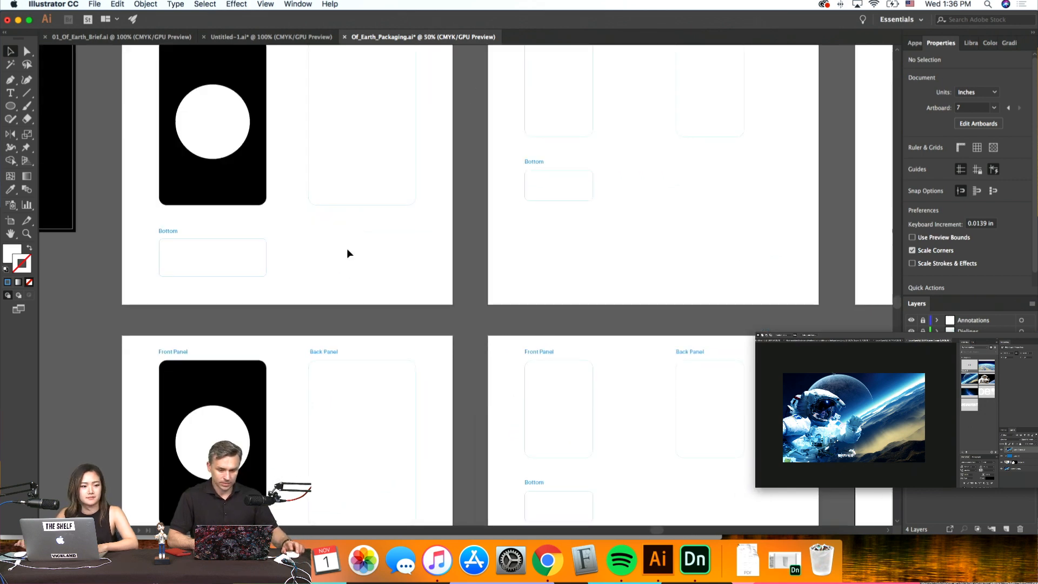
{"action": "scroll", "coordinate": [347, 253], "scroll_direction": "up", "scroll_amount": 3}
{"action": "scroll", "coordinate": [347, 253], "scroll_direction": "left", "scroll_amount": 1}
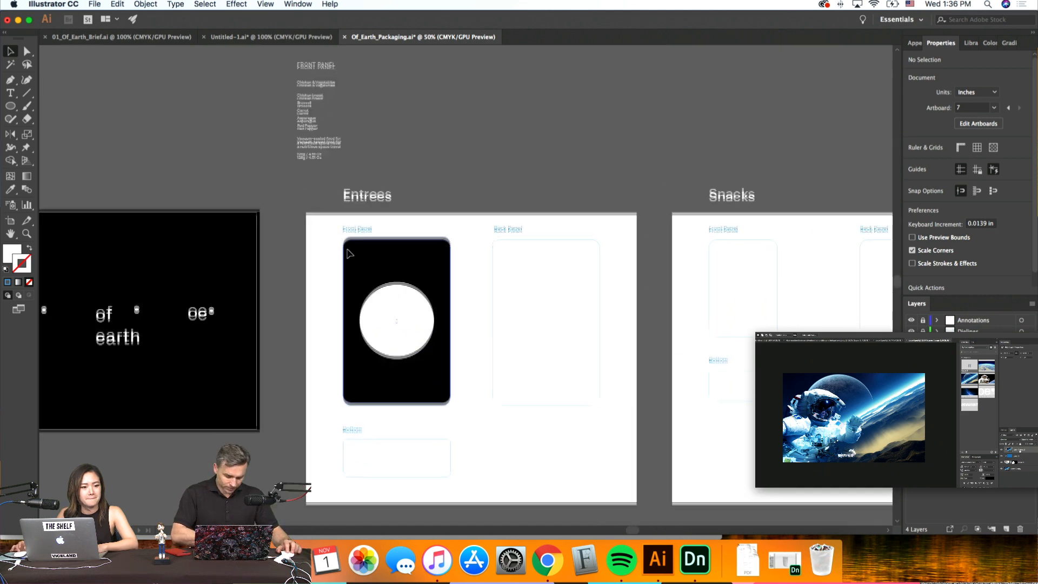
Enlarge the white circle on the duplicate Entrees front panel proportionally from its center to about 4.06 in across
{"action": "scroll", "coordinate": [347, 253], "scroll_direction": "down", "scroll_amount": 2}
{"action": "scroll", "coordinate": [346, 253], "scroll_direction": "right", "scroll_amount": 1}
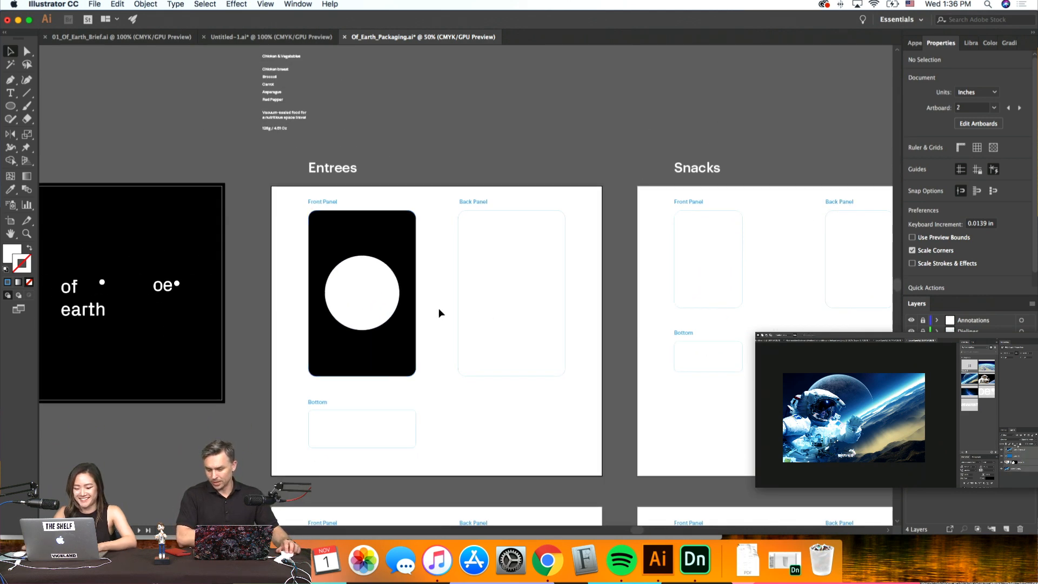
{"action": "scroll", "coordinate": [439, 312], "scroll_direction": "up", "scroll_amount": 3, "text": "alt"}
{"action": "scroll", "coordinate": [439, 312], "scroll_direction": "left", "scroll_amount": 1}
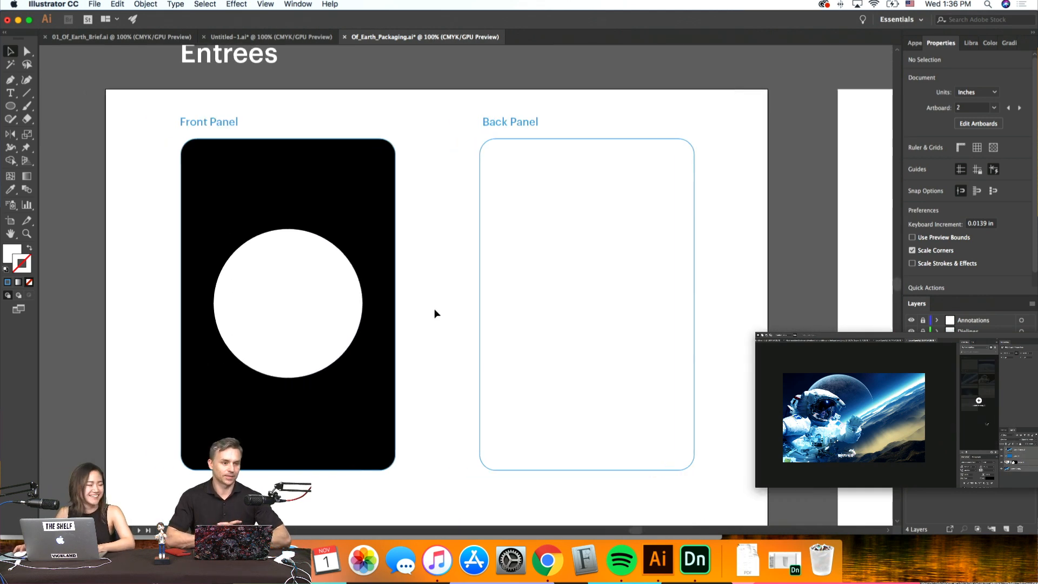
{"action": "left_click", "coordinate": [387, 236]}
{"action": "scroll", "coordinate": [446, 239], "scroll_direction": "down", "scroll_amount": 10}
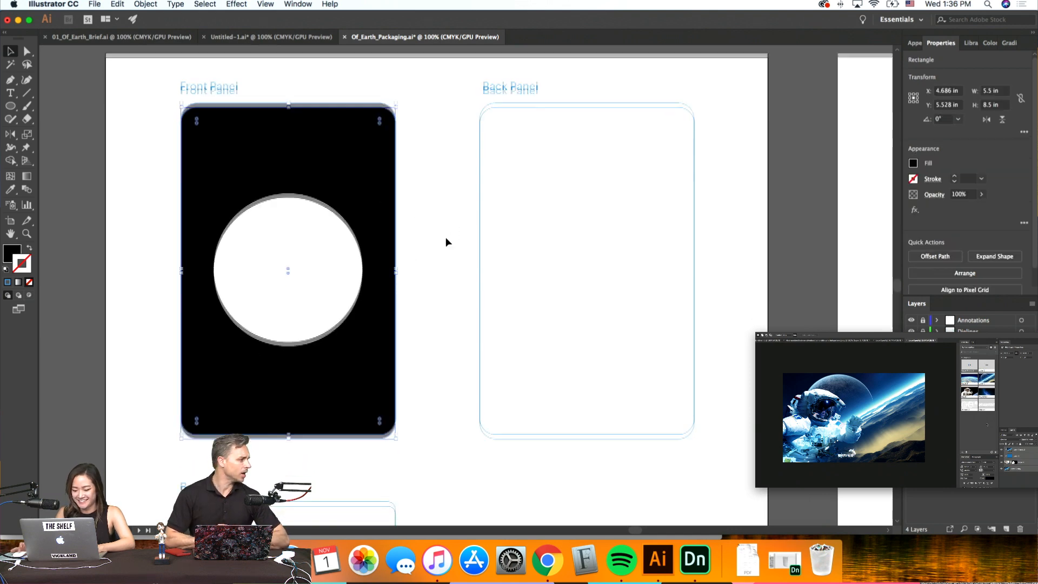
{"action": "scroll", "coordinate": [432, 259], "scroll_direction": "down", "scroll_amount": 4}
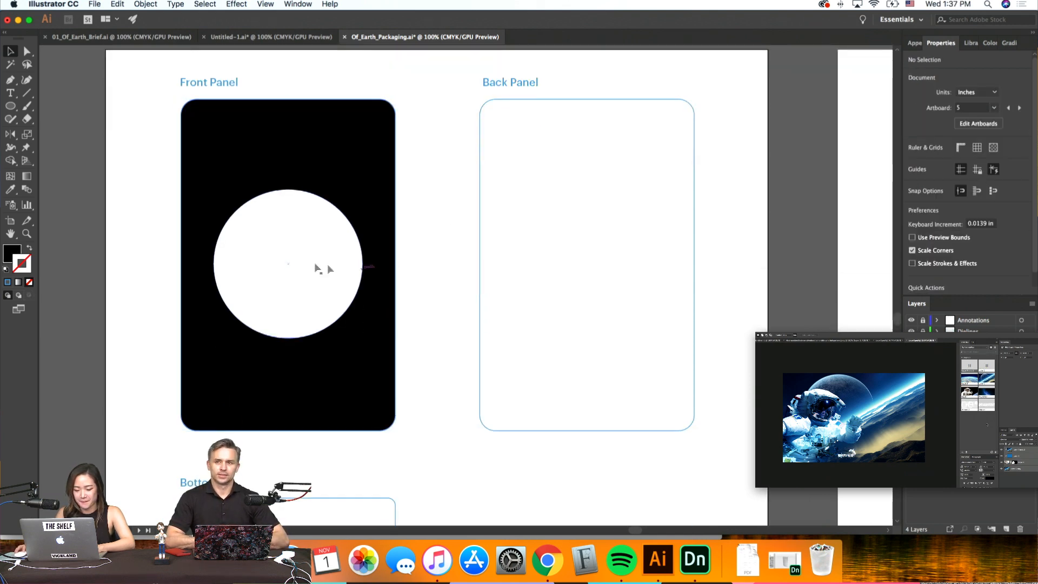
{"action": "left_click", "coordinate": [324, 267]}
{"action": "left_click_drag", "start_coordinate": [366, 264], "coordinate": [371, 264], "text": "alt+shift"}
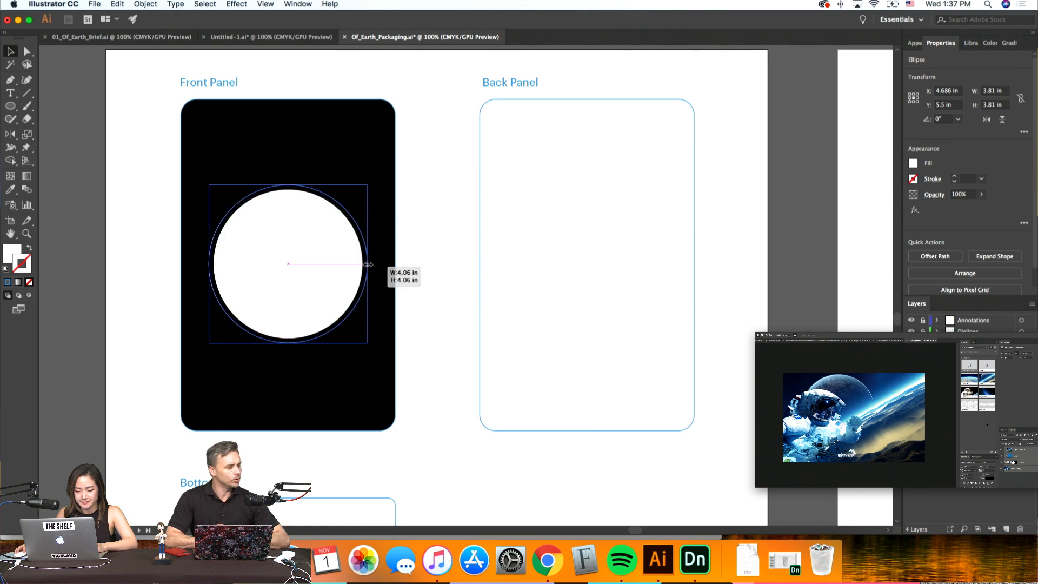
{"action": "left_click", "coordinate": [423, 277]}
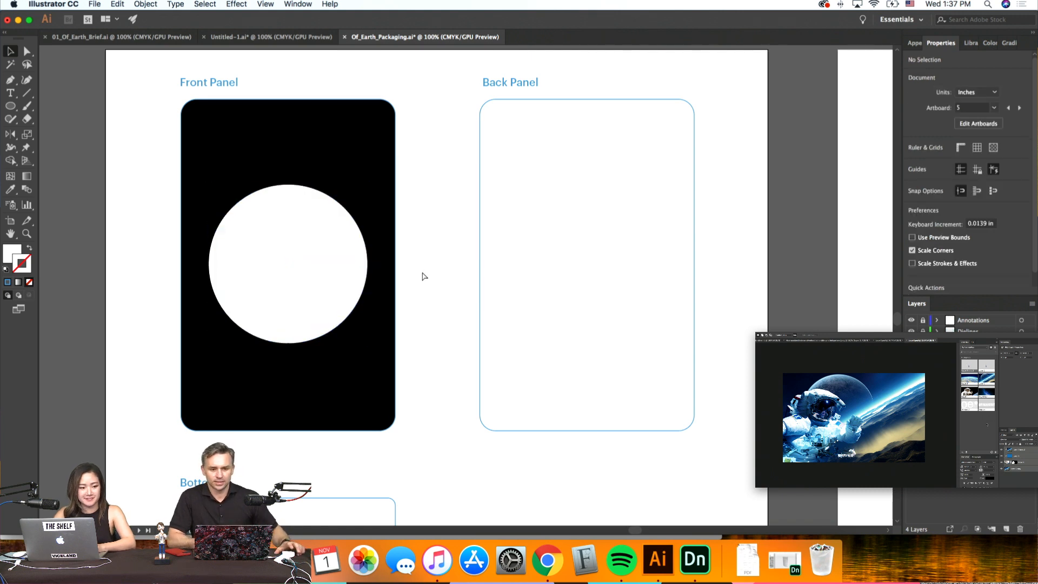
Copy the one-line "of earth" logo from the black logo artboard and place it below the circle on the duplicate Entrees front panel
{"action": "scroll", "coordinate": [423, 276], "scroll_direction": "left", "scroll_amount": 3}
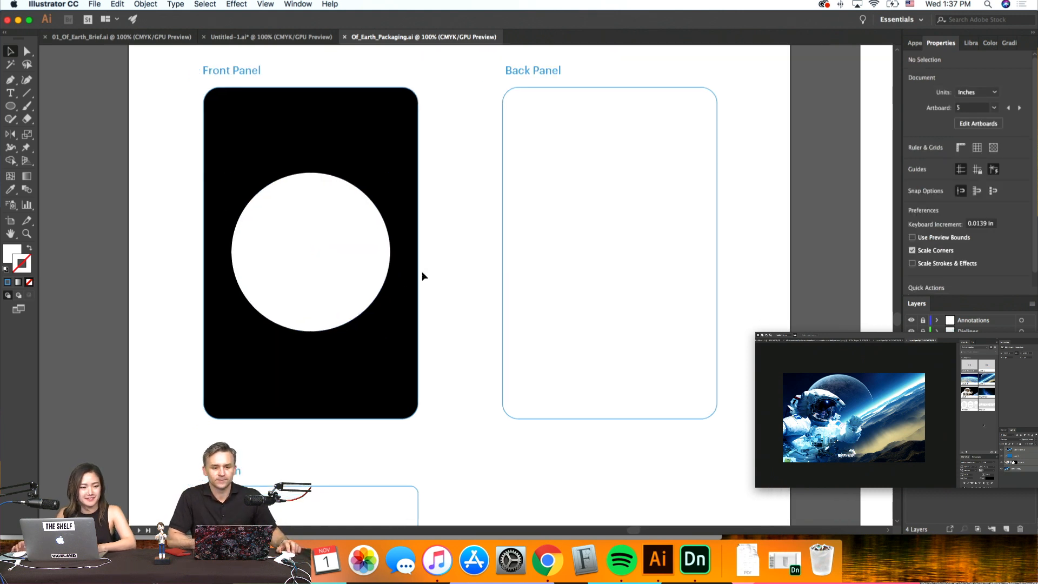
{"action": "scroll", "coordinate": [423, 276], "scroll_direction": "up", "scroll_amount": 1}
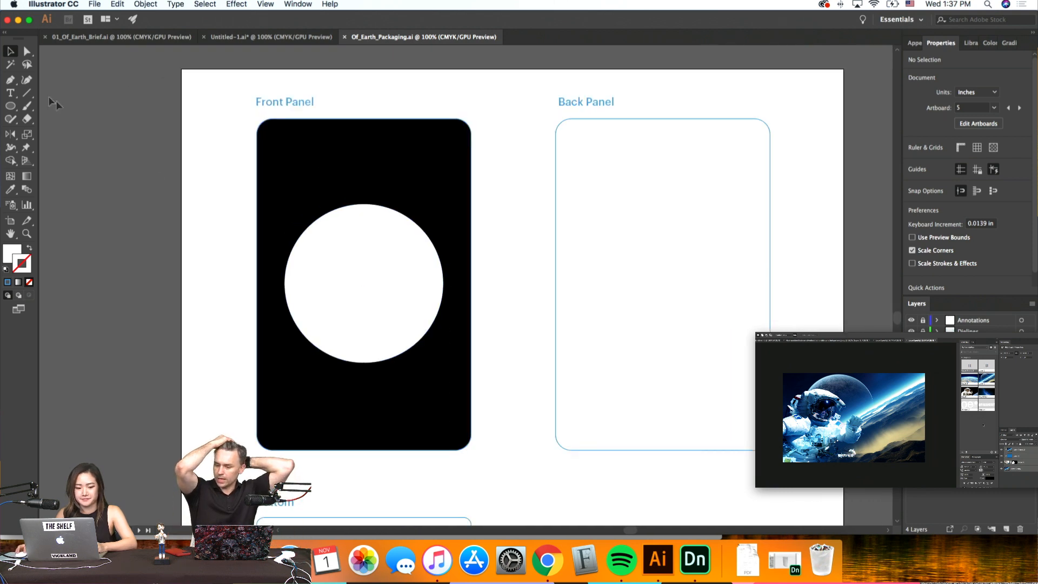
{"action": "scroll", "coordinate": [181, 148], "scroll_direction": "left", "scroll_amount": 20}
{"action": "scroll", "coordinate": [181, 148], "scroll_direction": "up", "scroll_amount": 13}
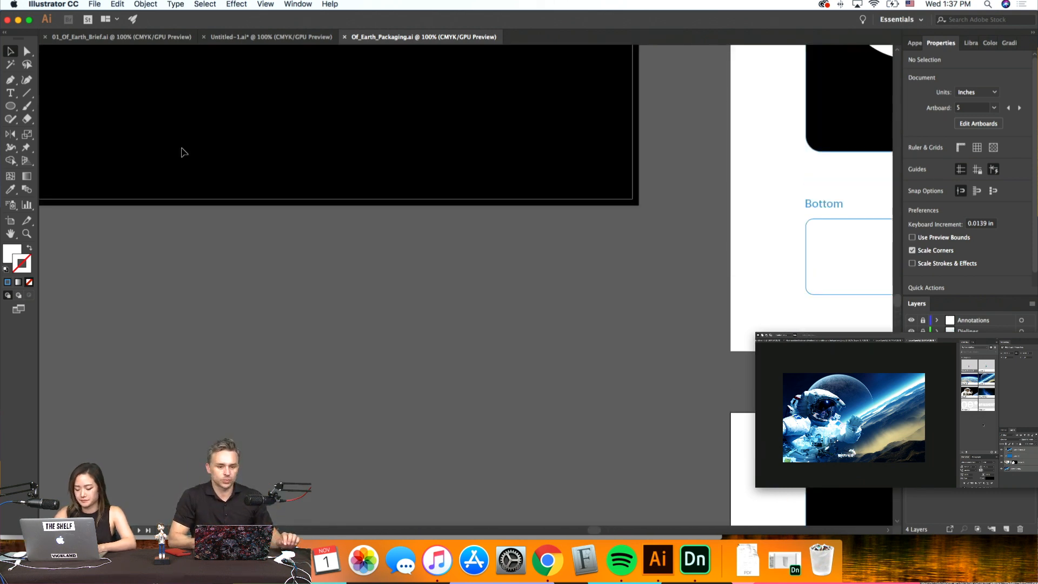
{"action": "key", "text": "super+minus"}
{"action": "left_click", "coordinate": [279, 81]}
{"action": "scroll", "coordinate": [340, 128], "scroll_direction": "down", "scroll_amount": 8}
{"action": "scroll", "coordinate": [341, 127], "scroll_direction": "right", "scroll_amount": 5}
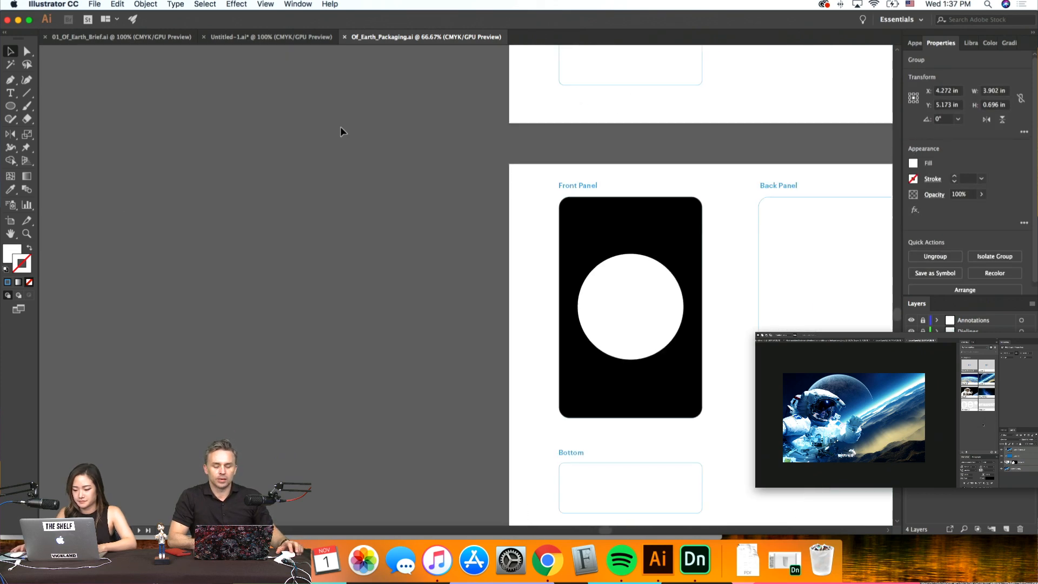
{"action": "key", "text": "super+v"}
{"action": "key", "text": "super+shift+a"}
{"action": "left_click_drag", "start_coordinate": [490, 282], "coordinate": [668, 393]}
{"action": "key", "text": "super+equal"}
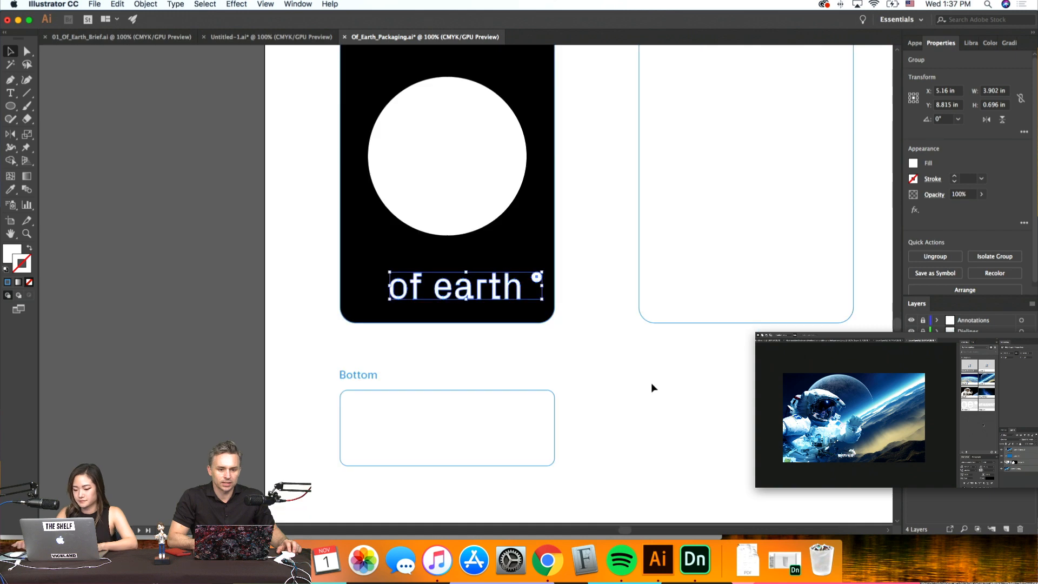
Scale the "of earth" logo down proportionally to about 1.71 in wide and nudge it into the front panel's lower right corner
{"action": "scroll", "coordinate": [651, 384], "scroll_direction": "up", "scroll_amount": 5}
{"action": "scroll", "coordinate": [651, 383], "scroll_direction": "right", "scroll_amount": 2}
{"action": "left_click_drag", "start_coordinate": [318, 425], "coordinate": [403, 439], "text": "shift"}
{"action": "key", "text": "shift+Left"}
{"action": "key", "text": "shift+Left"}
{"action": "key", "text": "shift+Right"}
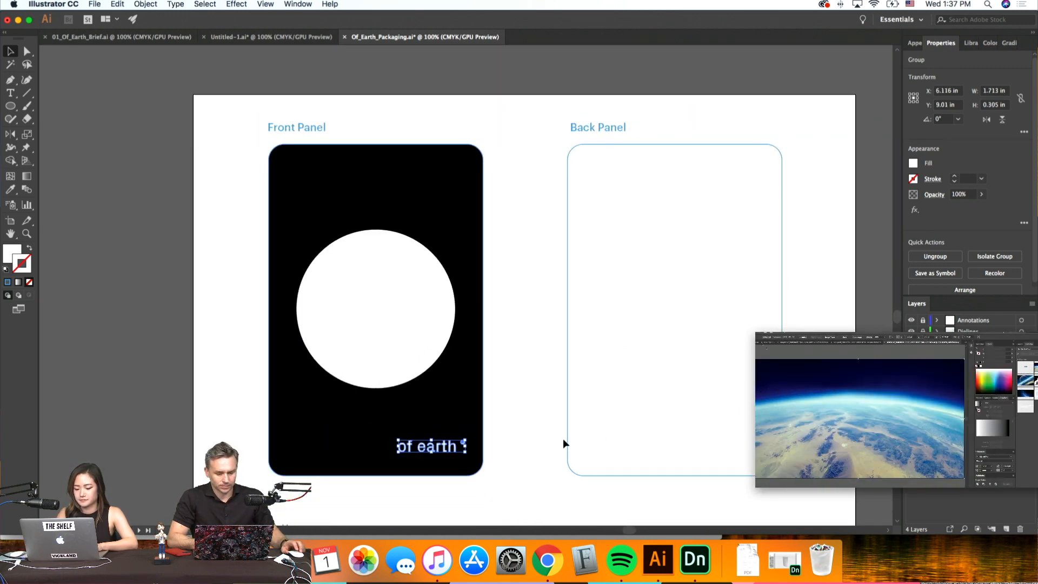
{"action": "key", "text": "shift+Right"}
{"action": "key", "text": "Down"}
{"action": "key", "text": "Down"}
{"action": "key", "text": "Down"}
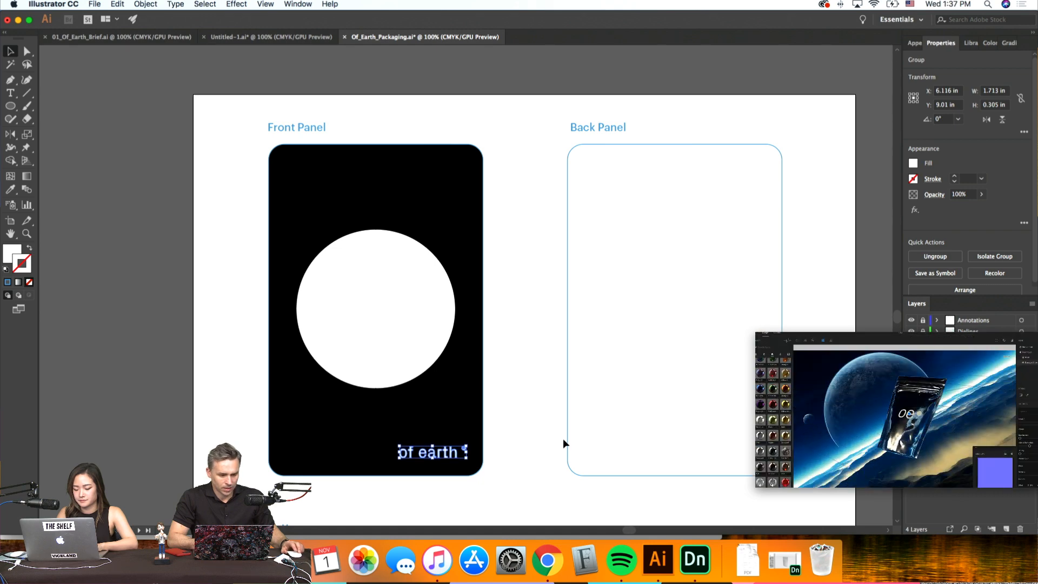
Shrink the "of earth" logo further to about 1.45 in wide, keeping its proportions and its place in the front panel's corner
{"action": "left_click", "coordinate": [560, 439]}
{"action": "left_click", "coordinate": [465, 453]}
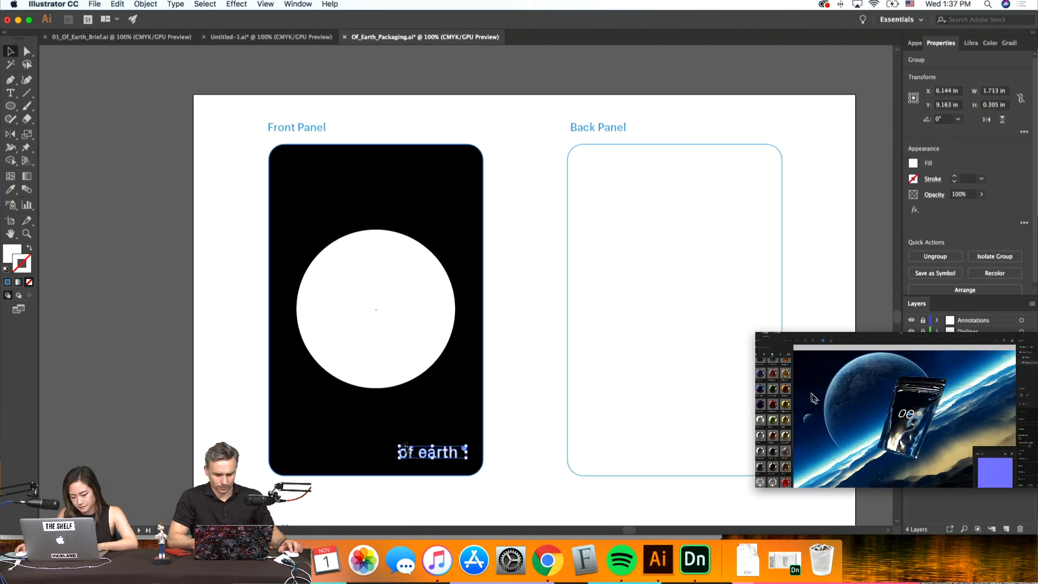
{"action": "left_click_drag", "start_coordinate": [399, 444], "coordinate": [409, 450], "text": "shift"}
{"action": "left_click", "coordinate": [542, 465]}
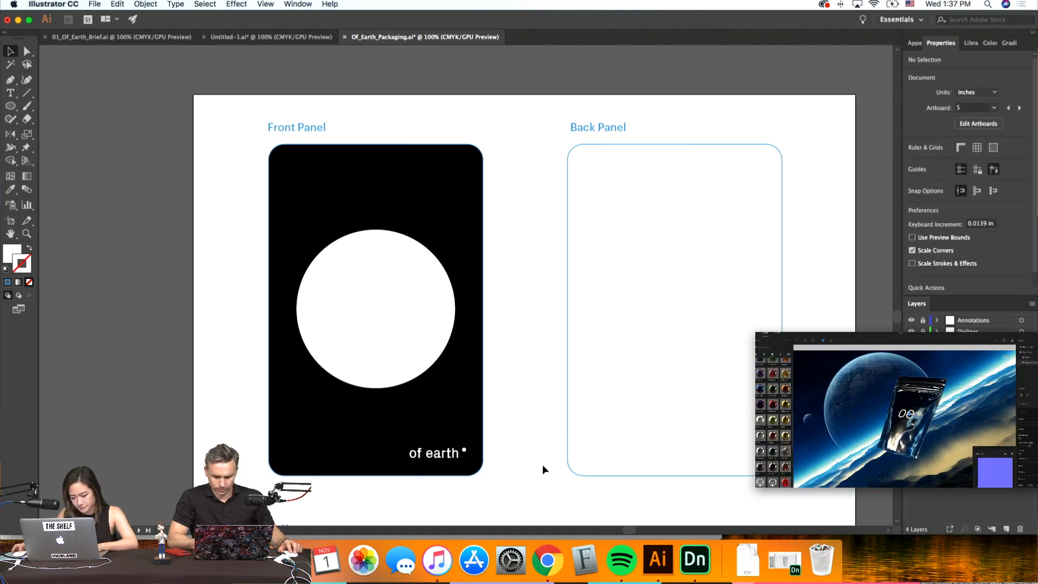
{"action": "scroll", "coordinate": [542, 465], "scroll_direction": "left", "scroll_amount": 3}
{"action": "scroll", "coordinate": [543, 466], "scroll_direction": "down", "scroll_amount": 2}
{"action": "left_click", "coordinate": [507, 419]}
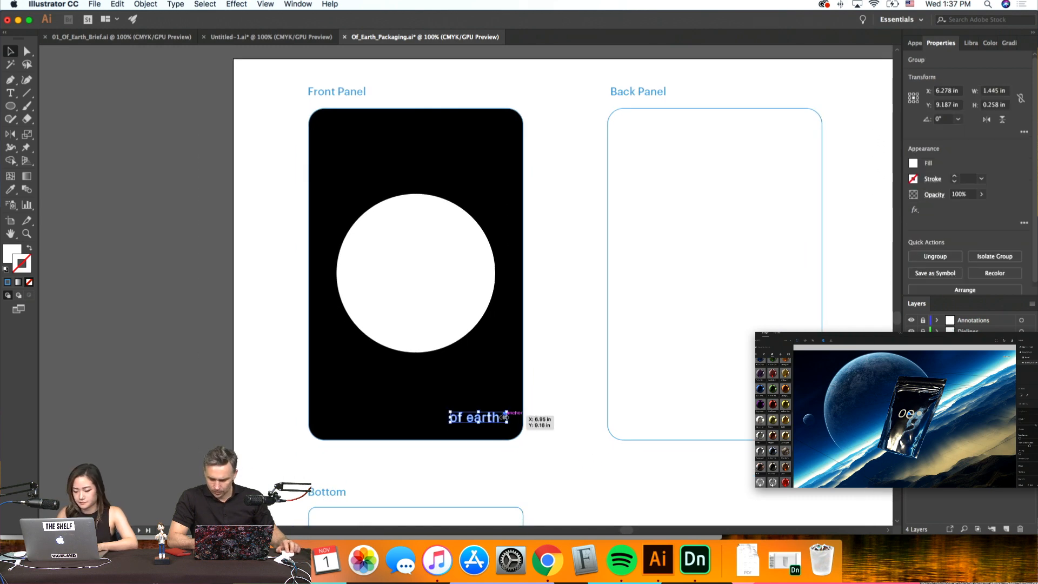
{"action": "left_click", "coordinate": [528, 419]}
{"action": "key", "text": "super+equal"}
{"action": "scroll", "coordinate": [528, 420], "scroll_direction": "up", "scroll_amount": 4}
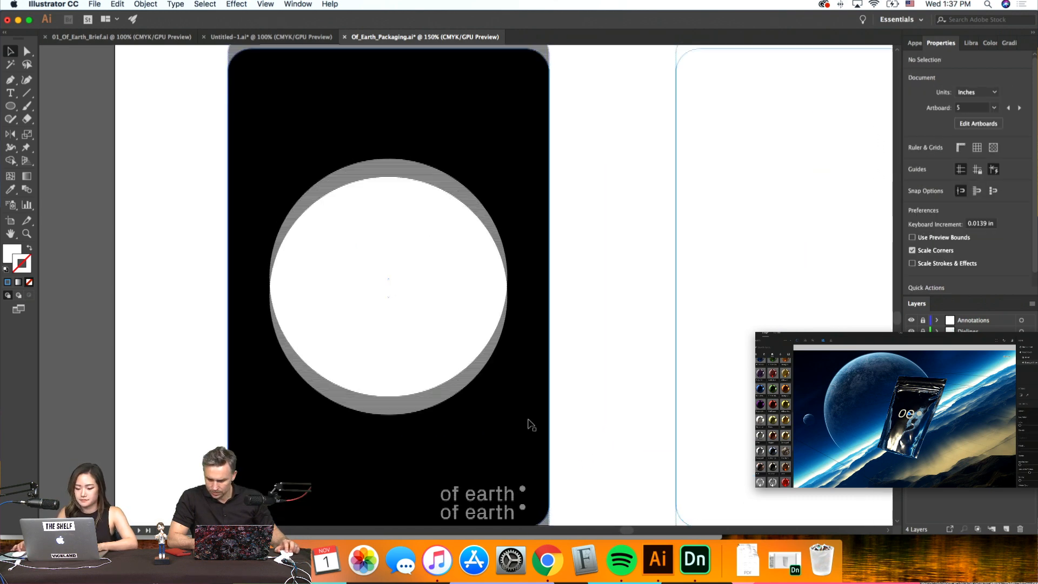
Create an empty text frame about 4.36 in wide and 1.81 in high above the white circle on the front panel
{"action": "scroll", "coordinate": [528, 423], "scroll_direction": "up", "scroll_amount": 3}
{"action": "left_click", "coordinate": [10, 79]}
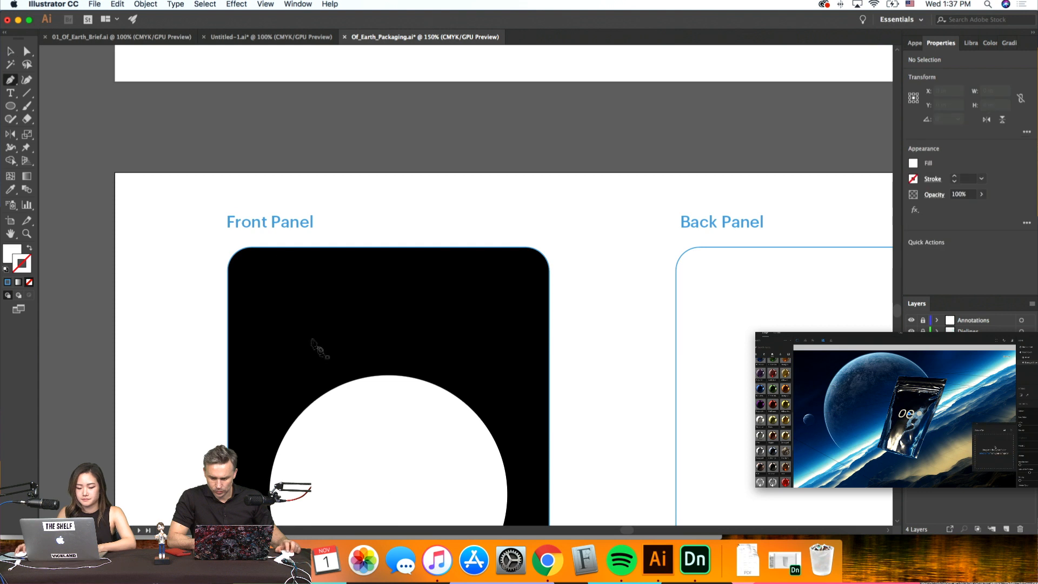
{"action": "left_click", "coordinate": [9, 92]}
{"action": "left_click_drag", "start_coordinate": [249, 284], "coordinate": [504, 389]}
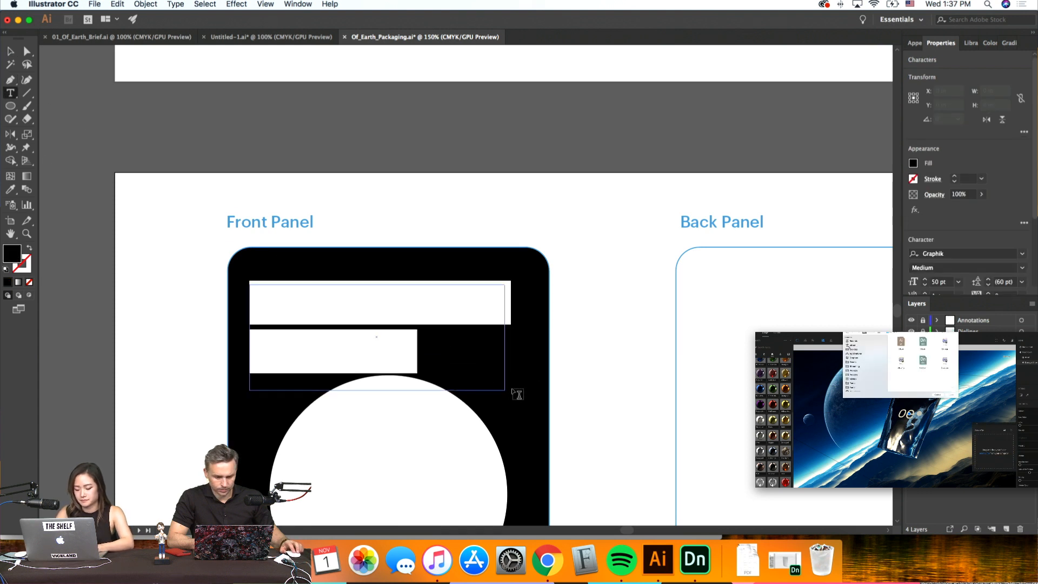
{"action": "key", "text": "BackSpace"}
{"action": "key", "text": "BackSpace"}
{"action": "key", "text": "BackSpace"}
{"action": "key", "text": "BackSpace"}
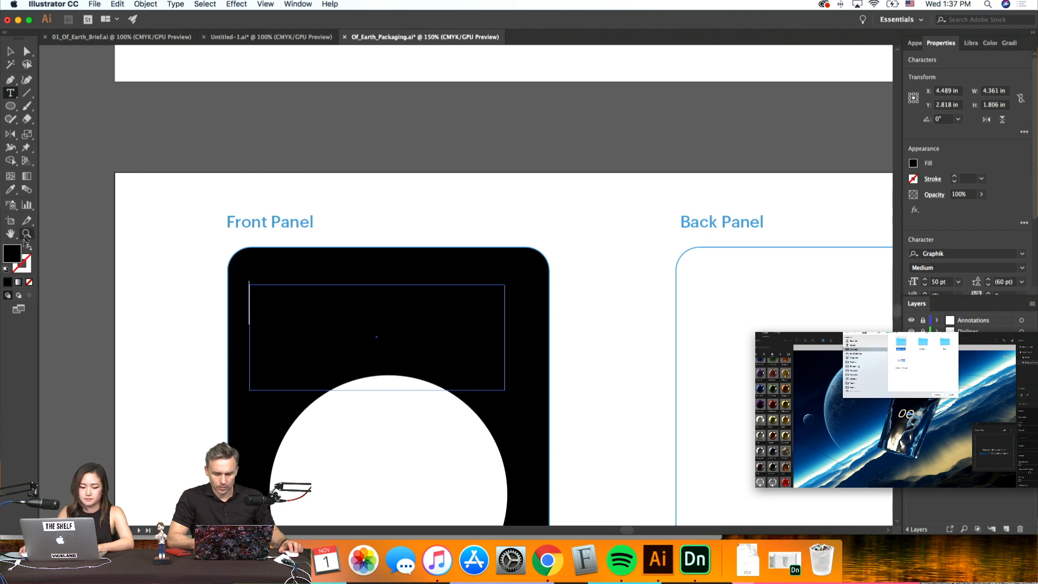
Set the text color to white (FFFFFF) and enter "Chicken &" in the front panel's text frame
{"action": "double_click", "coordinate": [11, 253]}
{"action": "left_click_drag", "start_coordinate": [623, 226], "coordinate": [484, 177]}
{"action": "left_click", "coordinate": [767, 190]}
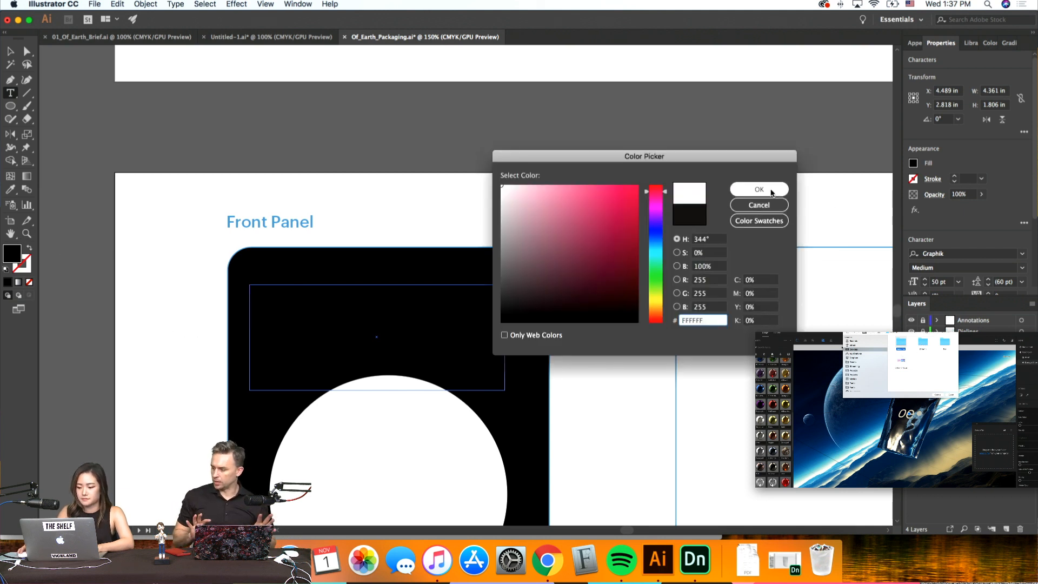
{"action": "type", "text": "Chicken d"}
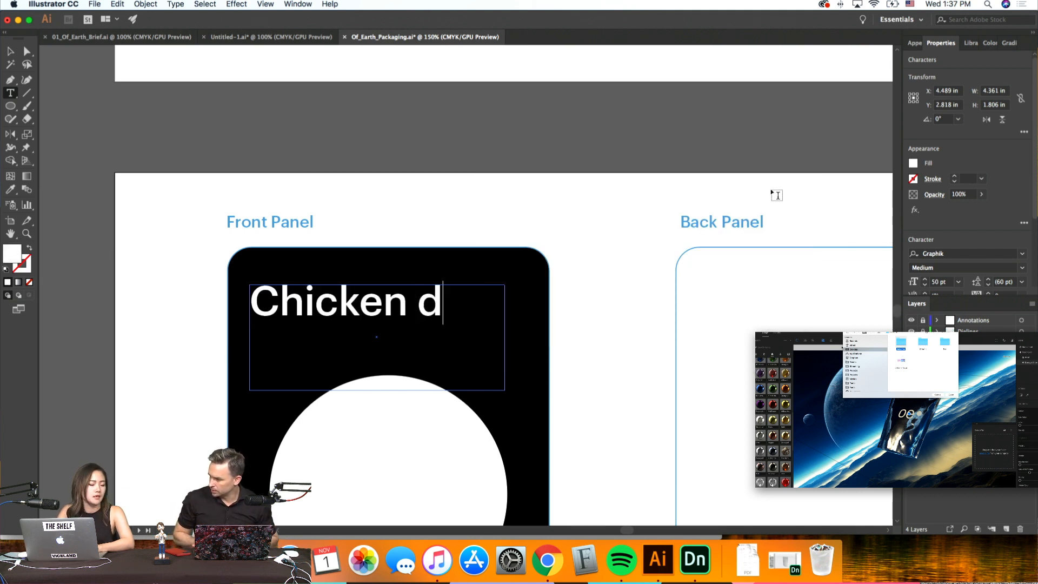
{"action": "key", "text": "BackSpace"}
{"action": "type", "text": "d"}
{"action": "key", "text": "BackSpace"}
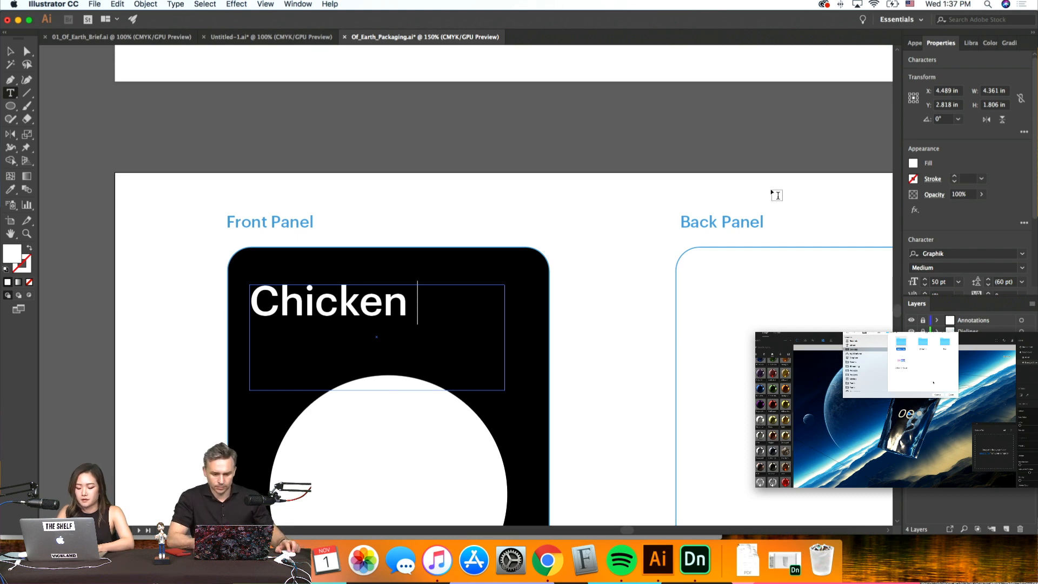
{"action": "type", "text": "&"}
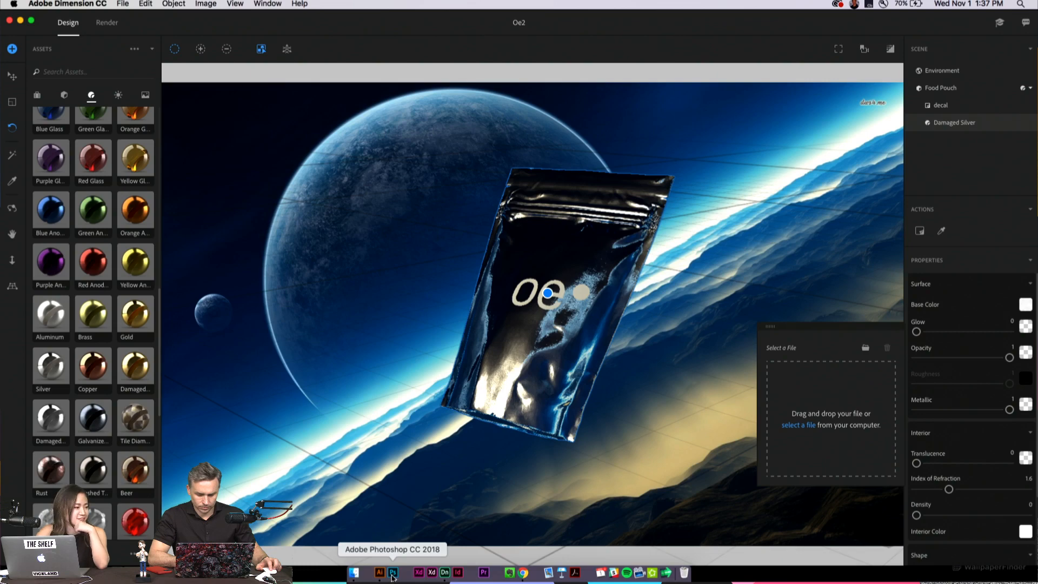
Switch to Photoshop and create a new 500 x 500 pixel document at 72 pixels/inch with a white background
{"action": "left_click", "coordinate": [393, 576]}
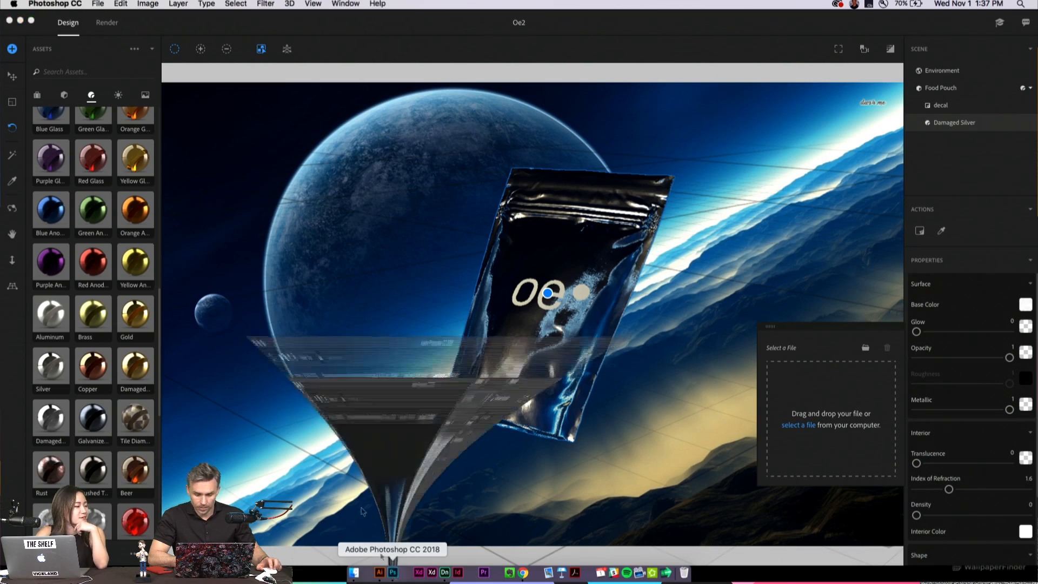
{"action": "left_click", "coordinate": [98, 4]}
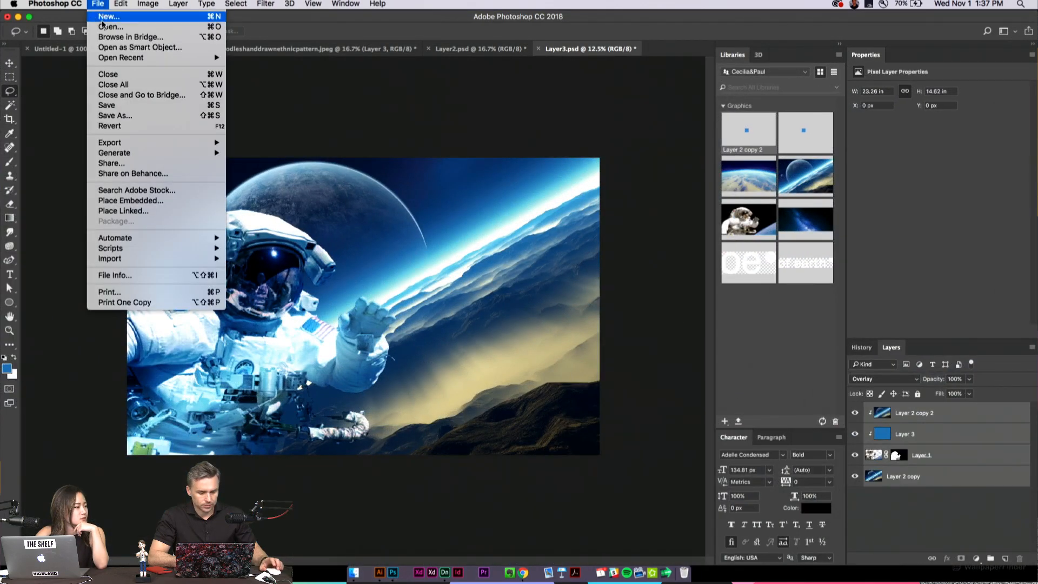
{"action": "left_click", "coordinate": [108, 17]}
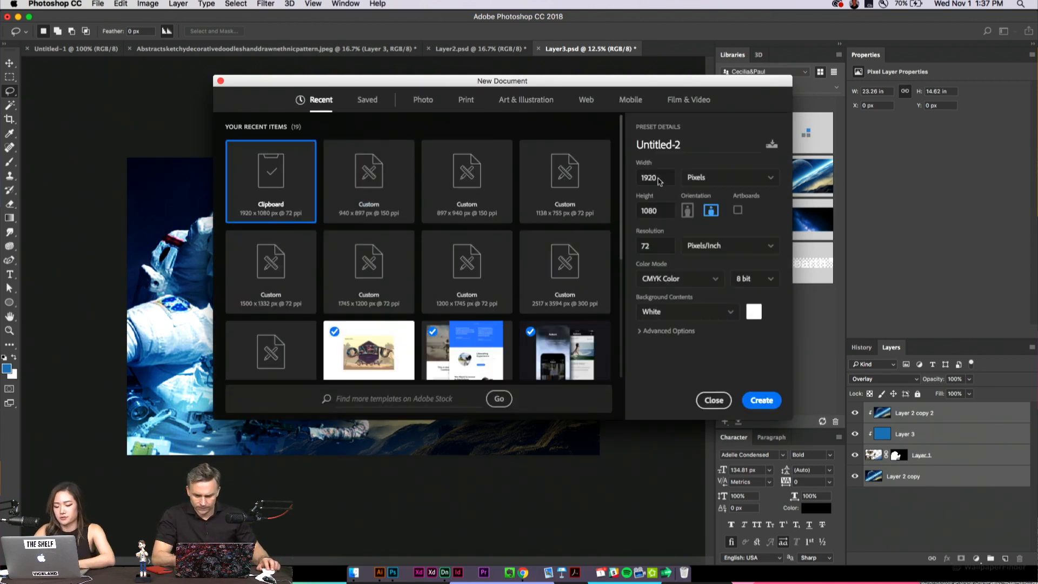
{"action": "double_click", "coordinate": [660, 180]}
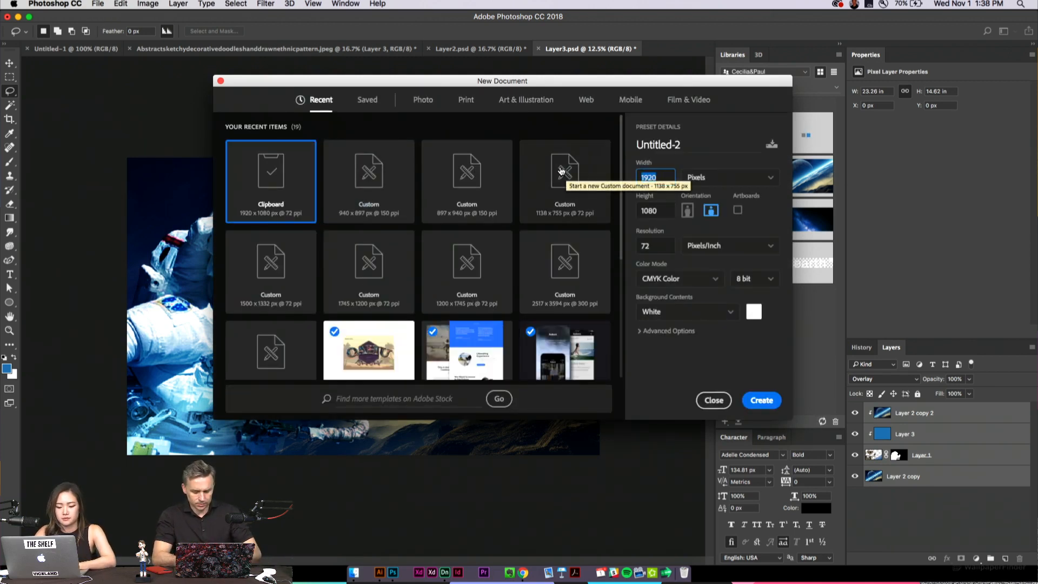
{"action": "type", "text": "500"}
{"action": "key", "text": "Tab"}
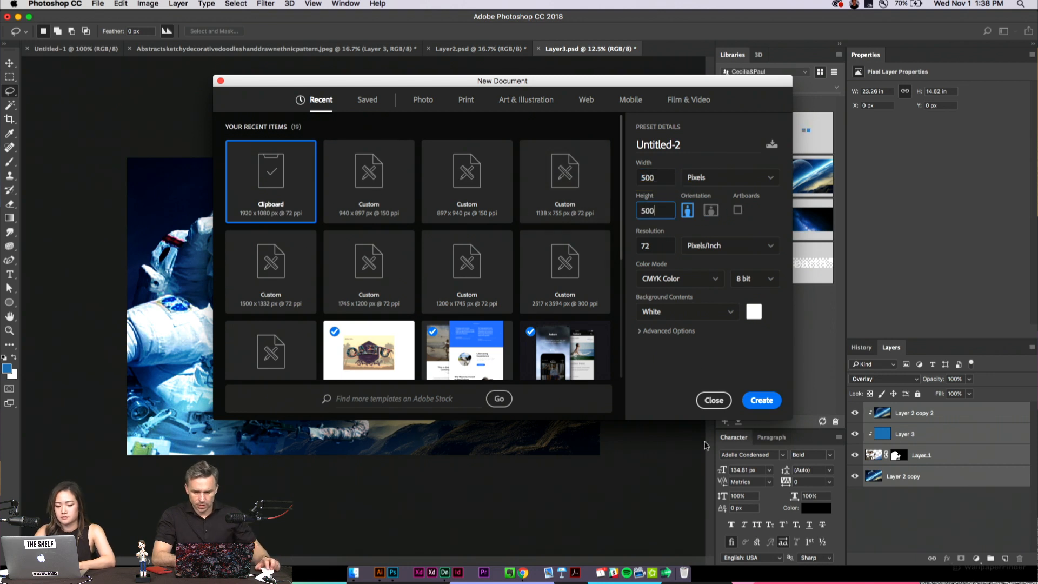
{"action": "left_click", "coordinate": [759, 400]}
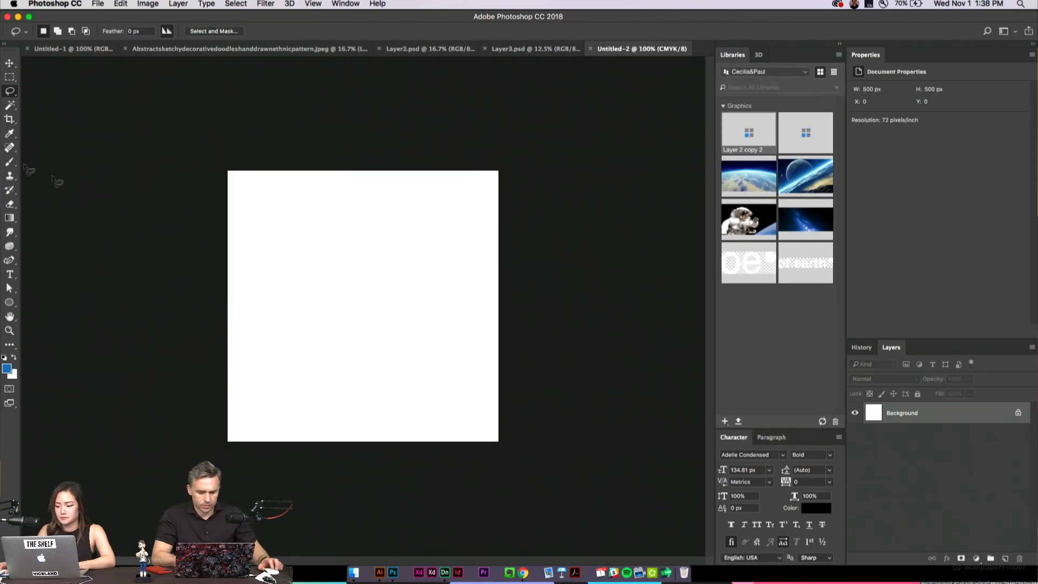
Select the entire blank canvas and look through the available Pixelate and other filters
{"action": "key", "text": "super+a"}
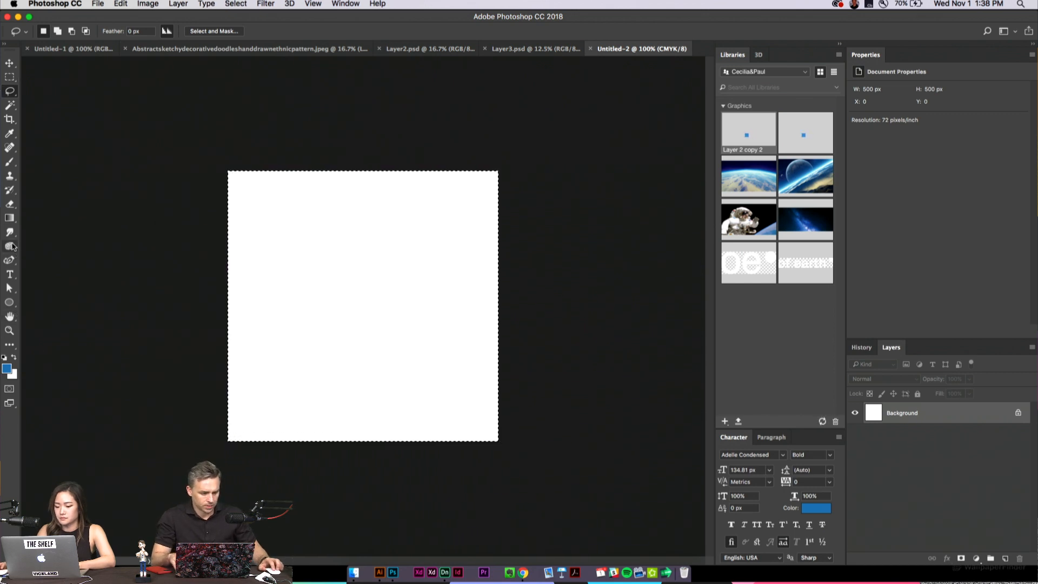
{"action": "left_click", "coordinate": [265, 4]}
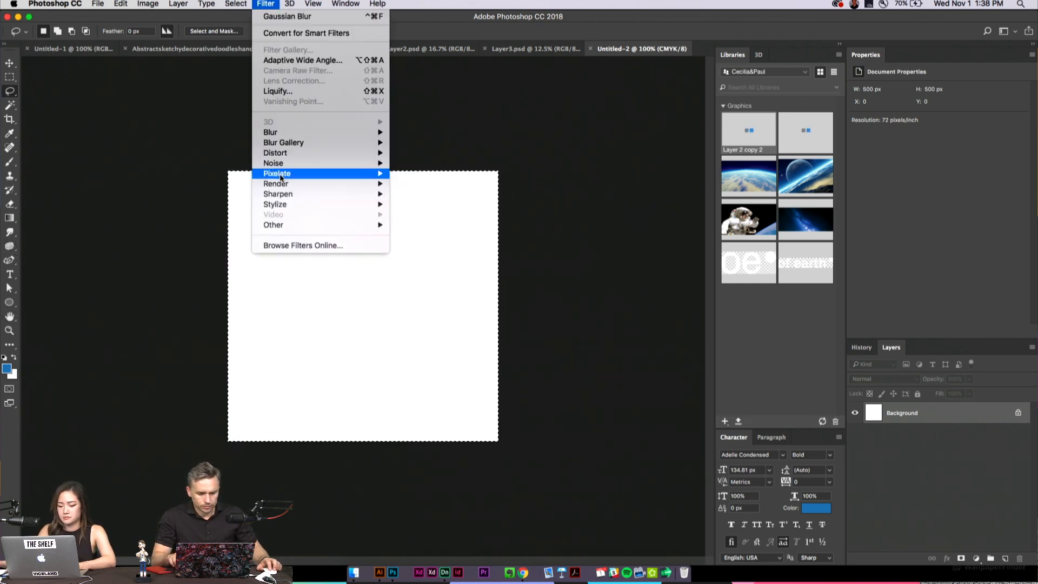
{"action": "mouse_move", "coordinate": [281, 185]}
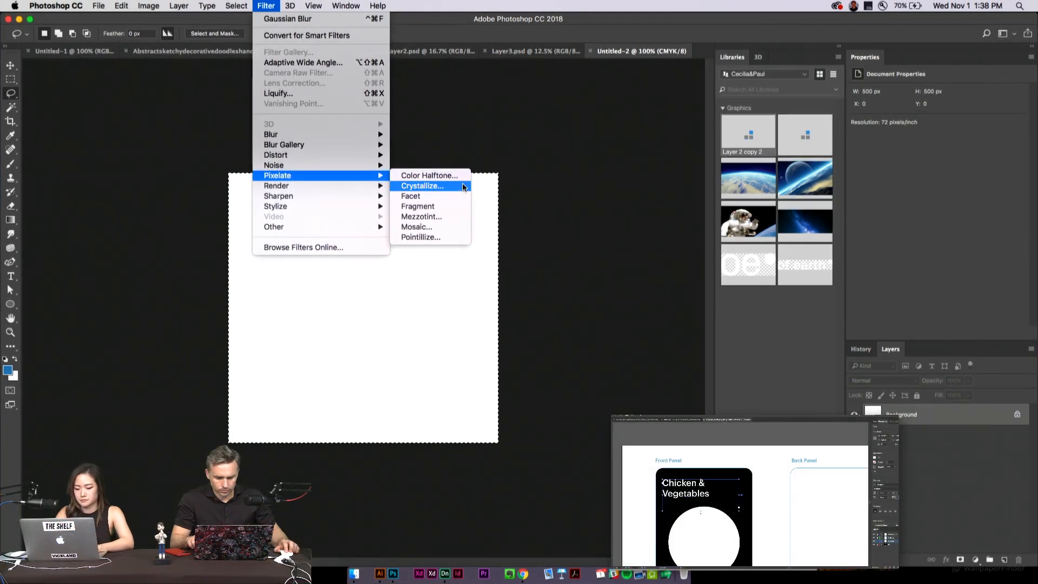
{"action": "mouse_move", "coordinate": [335, 165]}
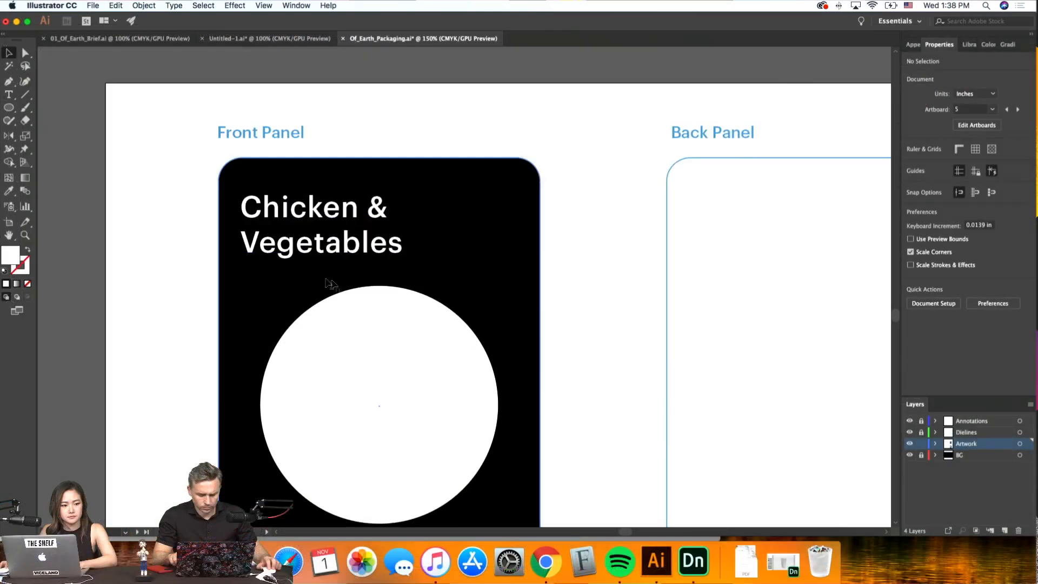
In the Illustrator packaging file, nudge the "Chicken & Vegetables" title slightly right and up on the front panel
{"action": "scroll", "coordinate": [263, 222], "scroll_direction": "down", "scroll_amount": 1}
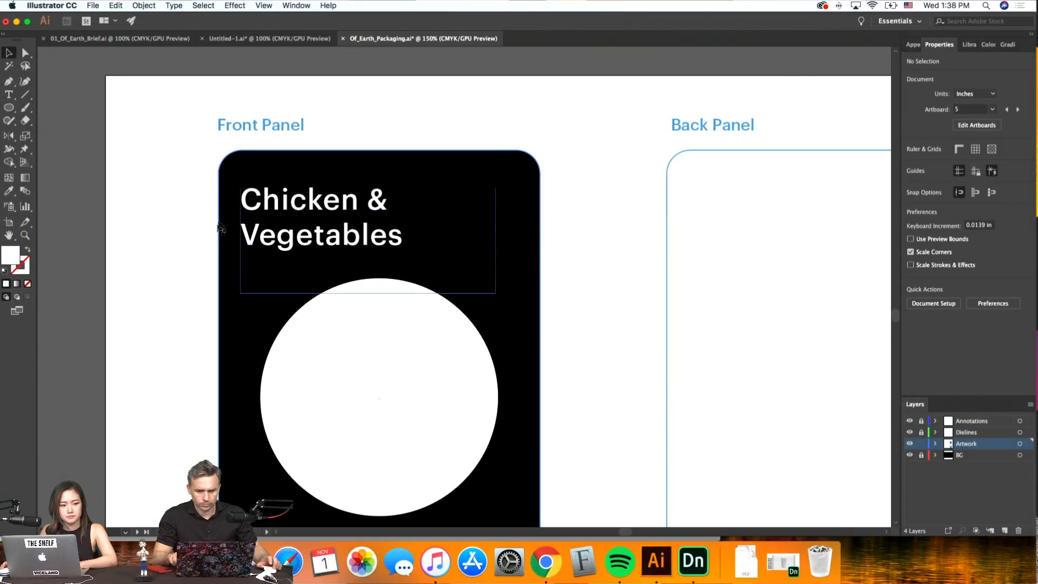
{"action": "left_click", "coordinate": [264, 222]}
{"action": "key", "text": "shift+Right"}
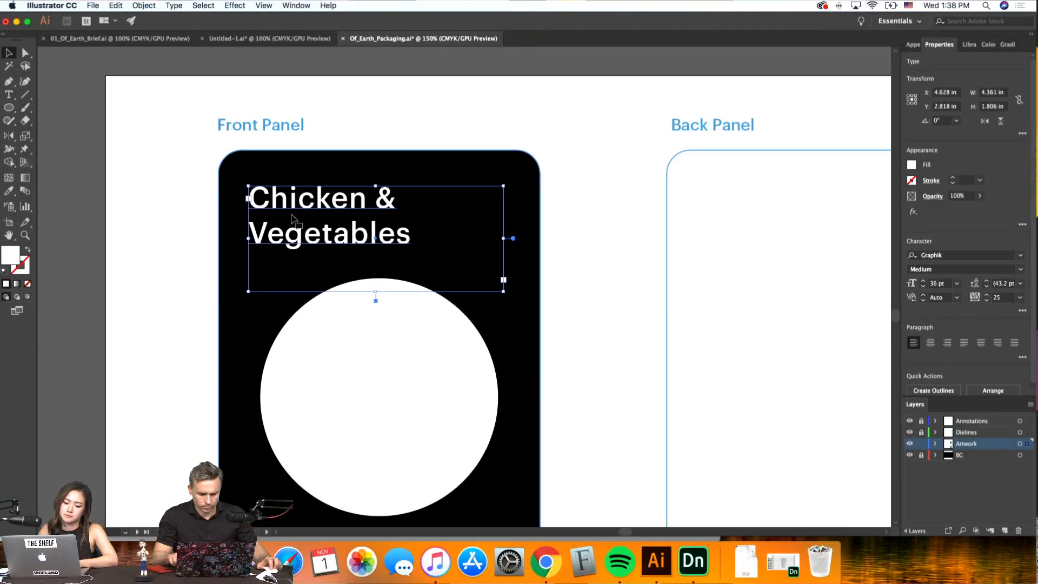
{"action": "key", "text": "Up"}
{"action": "key", "text": "Up"}
{"action": "key", "text": "Up"}
{"action": "key", "text": "Right"}
Fill the front panel's black background rectangle with a radial gradient
{"action": "left_click", "coordinate": [523, 303]}
{"action": "scroll", "coordinate": [528, 306], "scroll_direction": "down", "scroll_amount": 5}
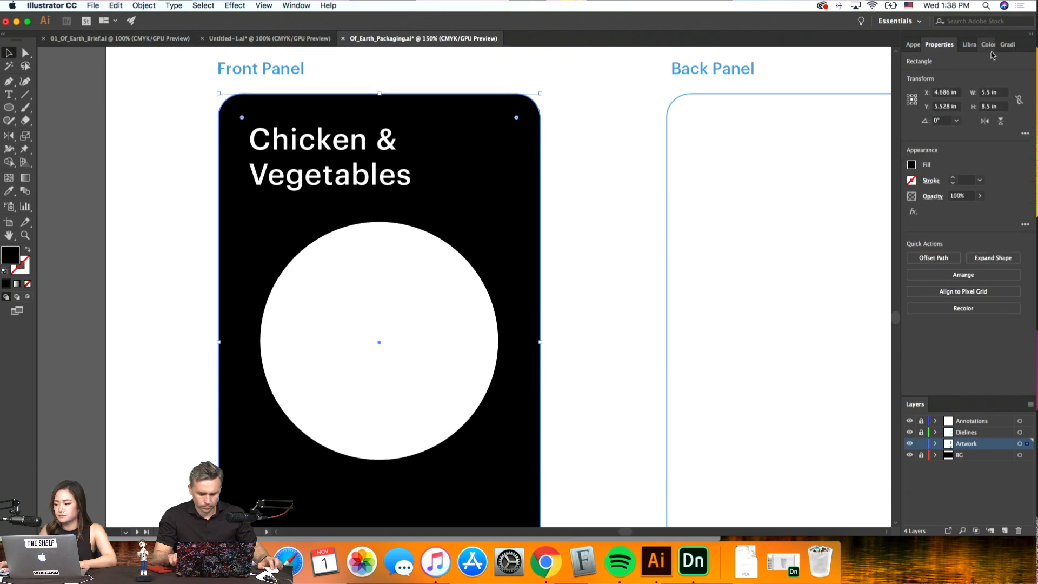
{"action": "left_click", "coordinate": [1006, 46]}
{"action": "left_click", "coordinate": [910, 64]}
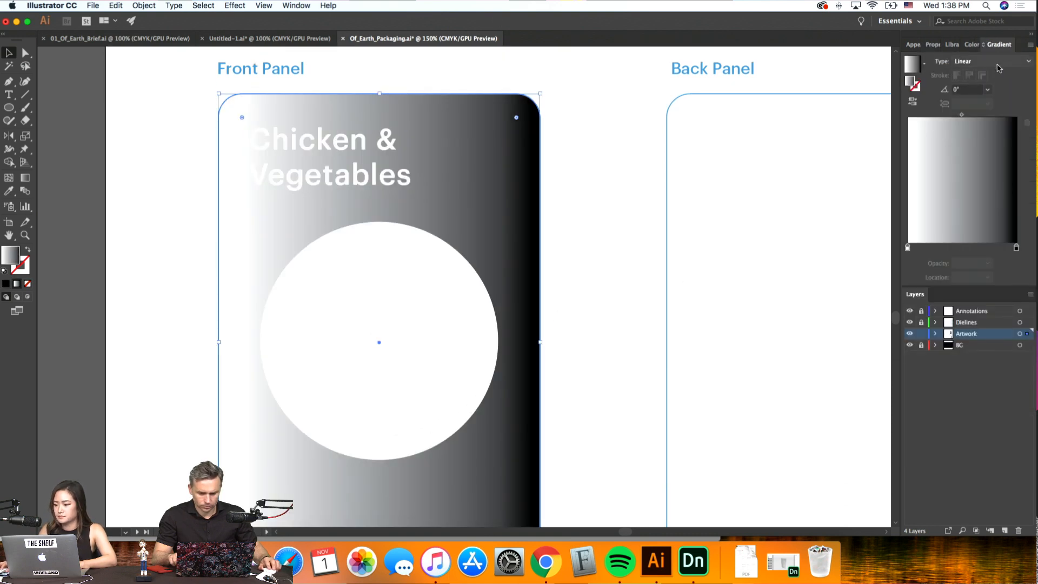
{"action": "left_click", "coordinate": [998, 63]}
{"action": "left_click", "coordinate": [998, 73]}
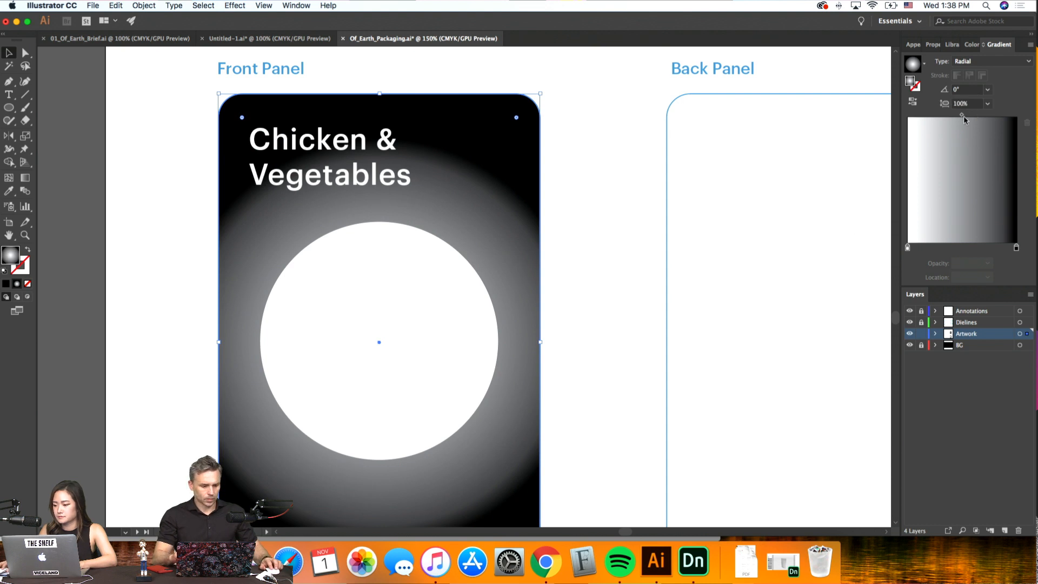
{"action": "left_click_drag", "start_coordinate": [913, 249], "coordinate": [942, 250]}
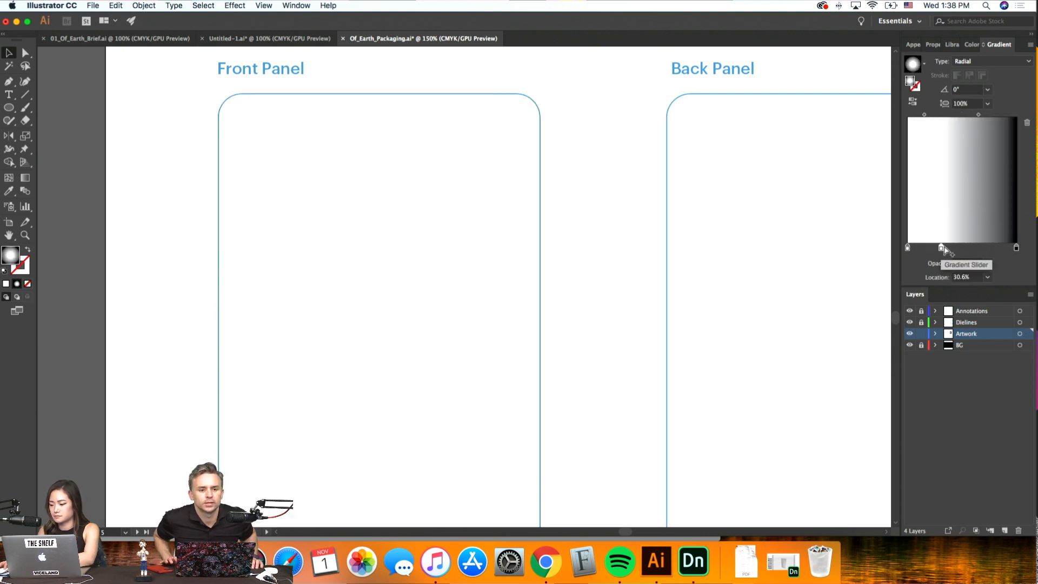
{"action": "key", "text": "super+z"}
{"action": "left_click", "coordinate": [1026, 124]}
Color the gradient's inner stop near-black at K 99.22% and its outer stop with a dark blue swatch
{"action": "double_click", "coordinate": [907, 248]}
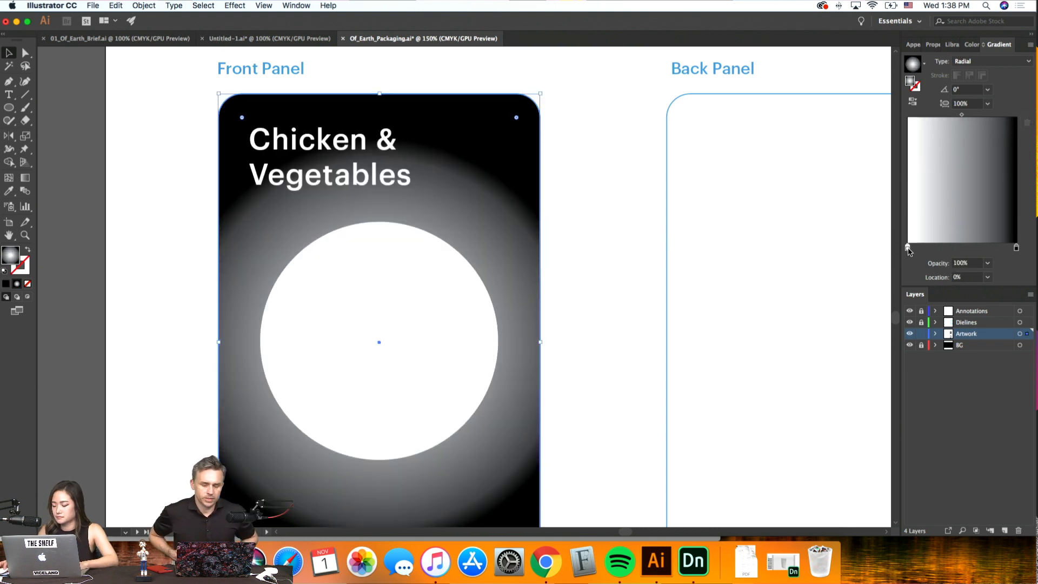
{"action": "left_click", "coordinate": [1004, 359]}
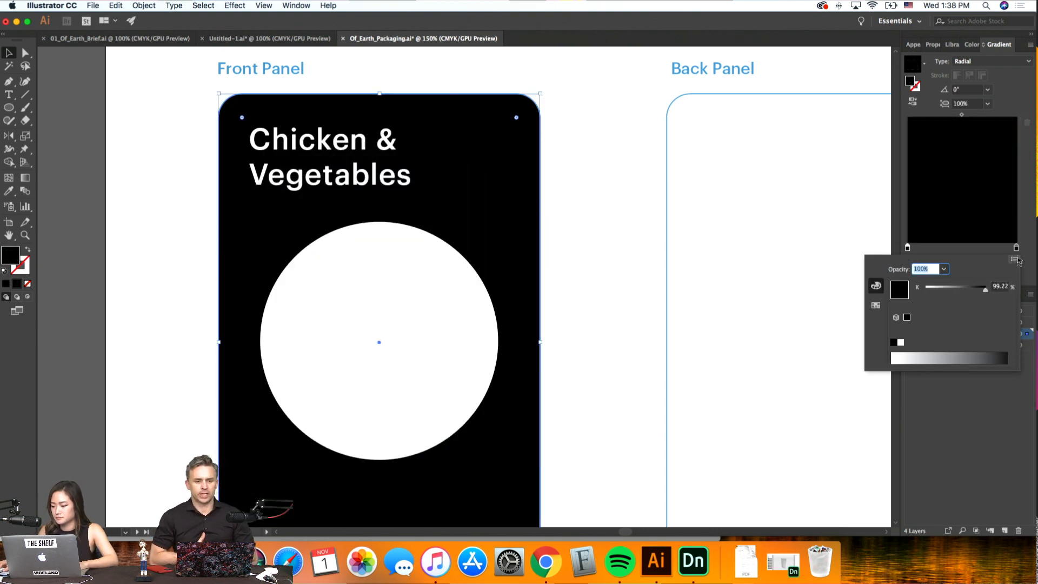
{"action": "left_click", "coordinate": [1016, 248]}
{"action": "double_click", "coordinate": [1017, 248]}
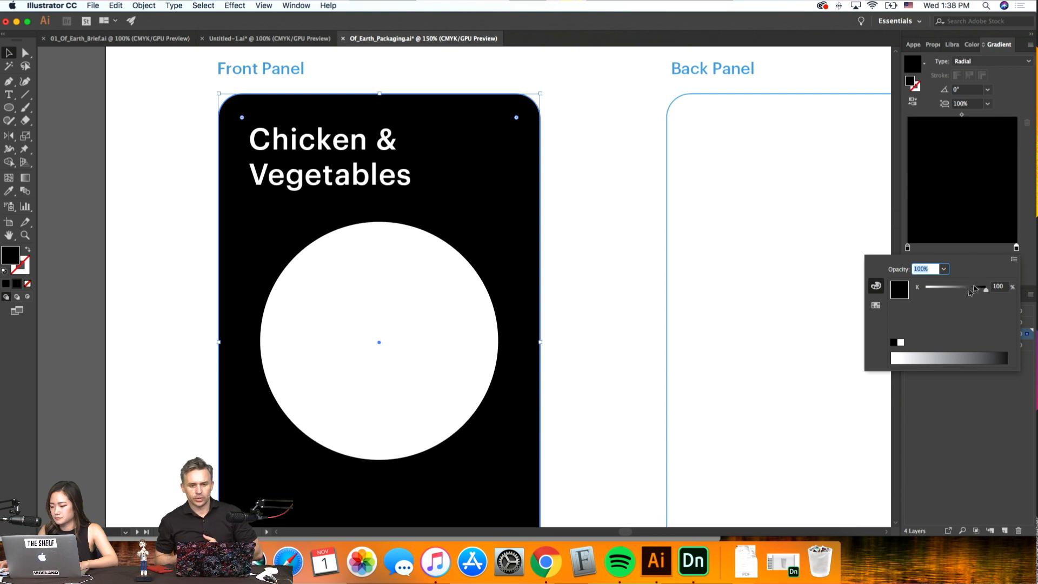
{"action": "left_click", "coordinate": [876, 305]}
{"action": "left_click", "coordinate": [951, 289]}
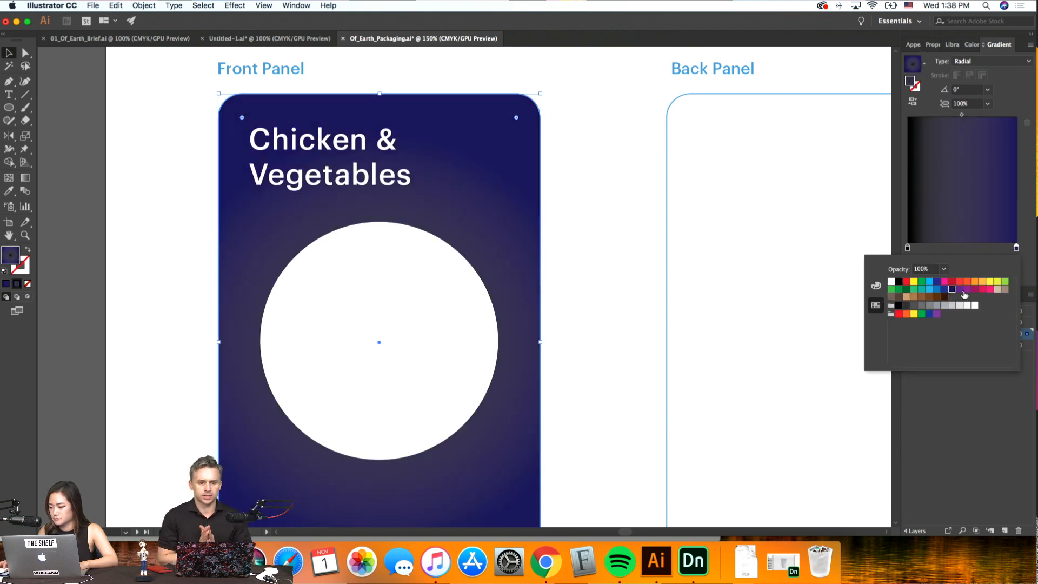
Mix the outer gradient stop to a dark purple of C 89, M 100, Y 62, K 59
{"action": "left_click", "coordinate": [875, 286]}
{"action": "left_click", "coordinate": [940, 317]}
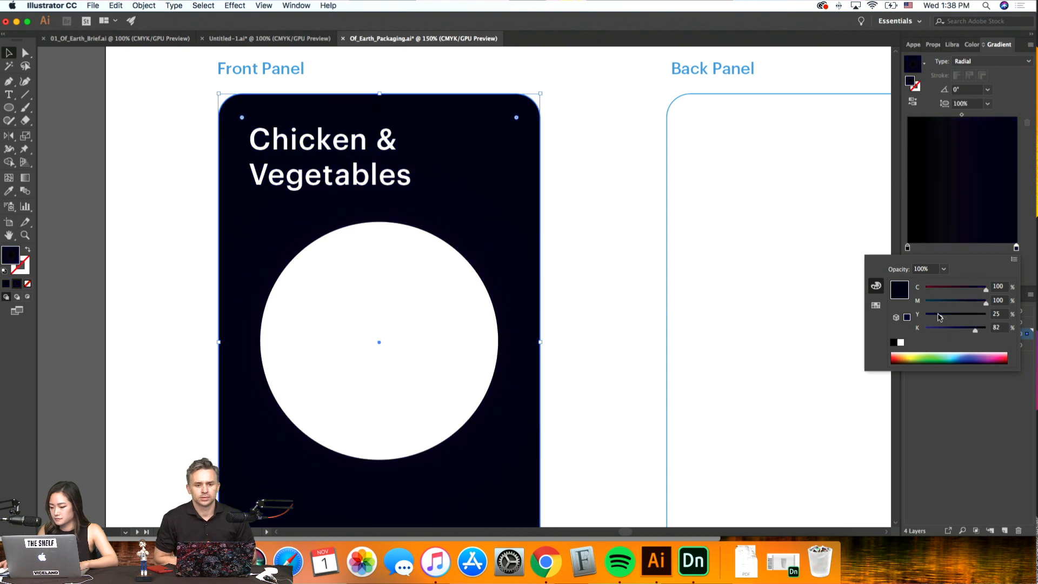
{"action": "left_click_drag", "start_coordinate": [976, 331], "coordinate": [961, 331]}
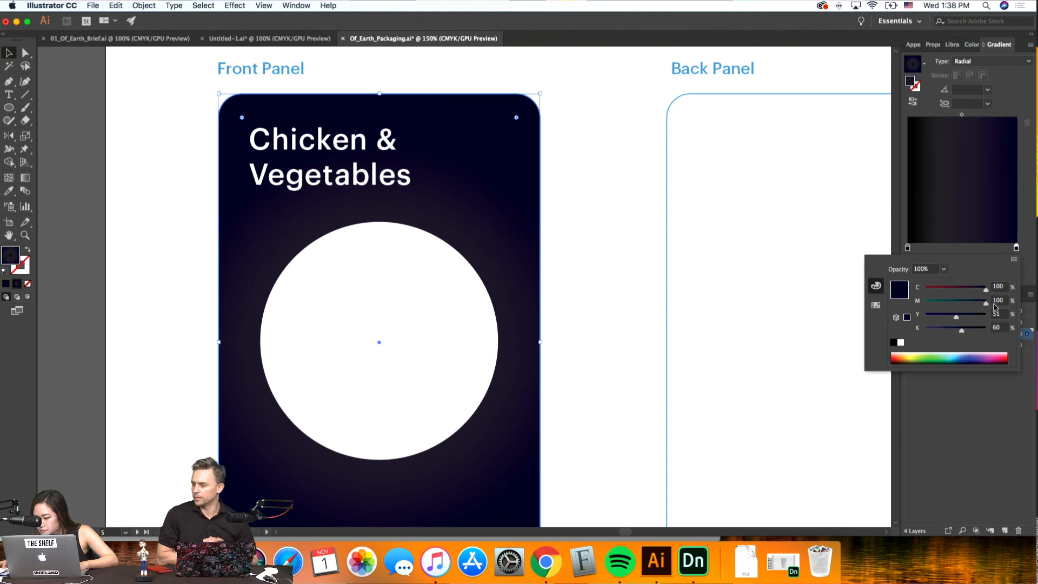
{"action": "left_click_drag", "start_coordinate": [963, 319], "coordinate": [963, 317]}
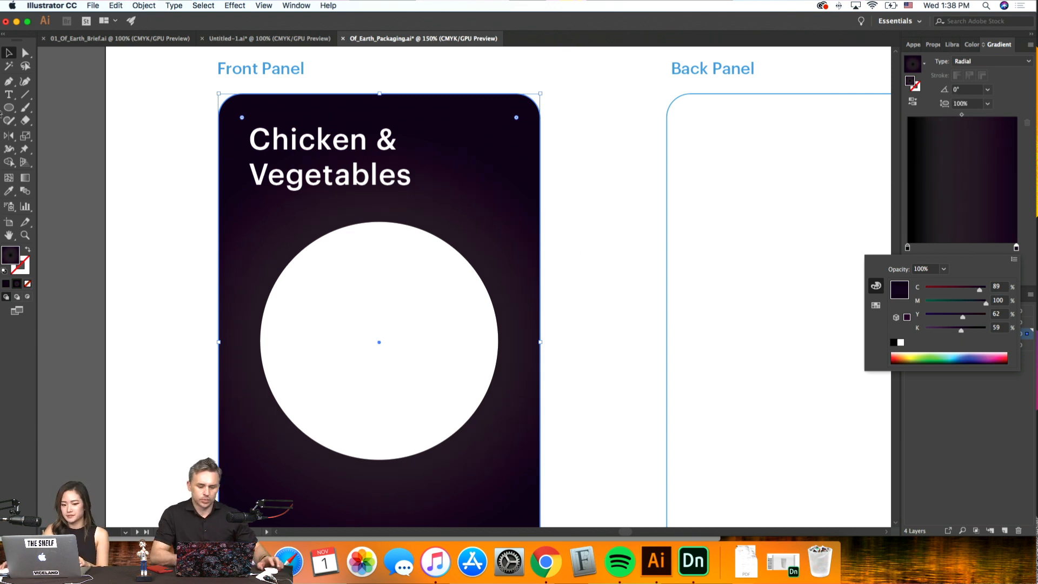
{"action": "left_click", "coordinate": [22, 183]}
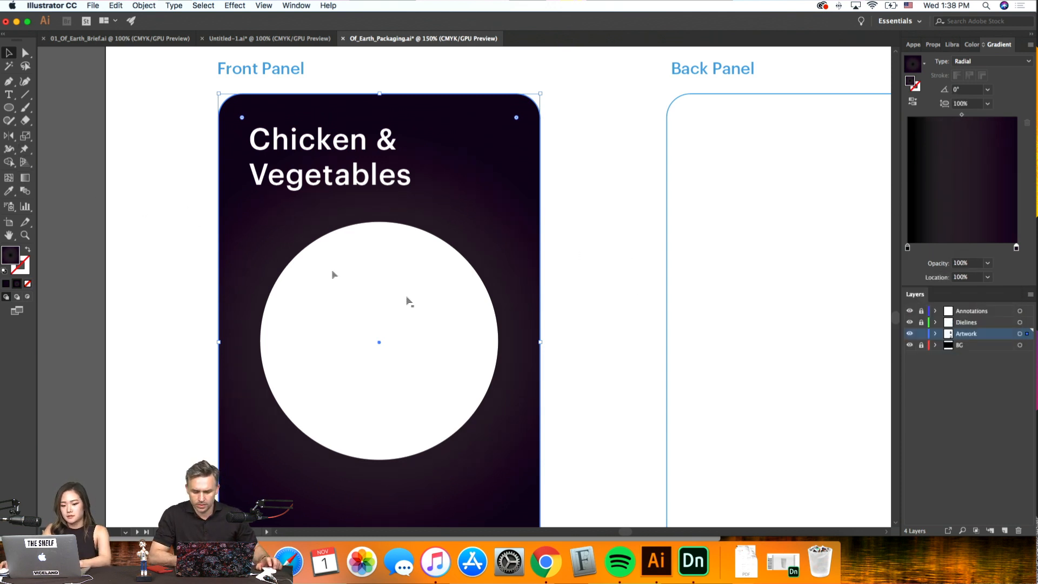
Shrink the radial gradient's radius so it ends just outside the white circle on the front panel
{"action": "scroll", "coordinate": [576, 329], "scroll_direction": "down", "scroll_amount": 2}
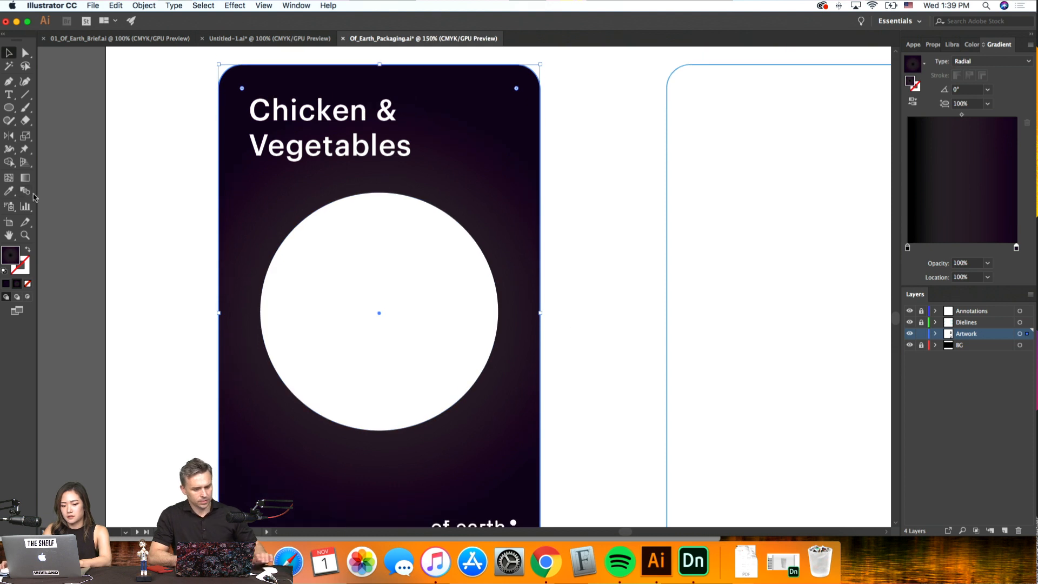
{"action": "left_click", "coordinate": [25, 177]}
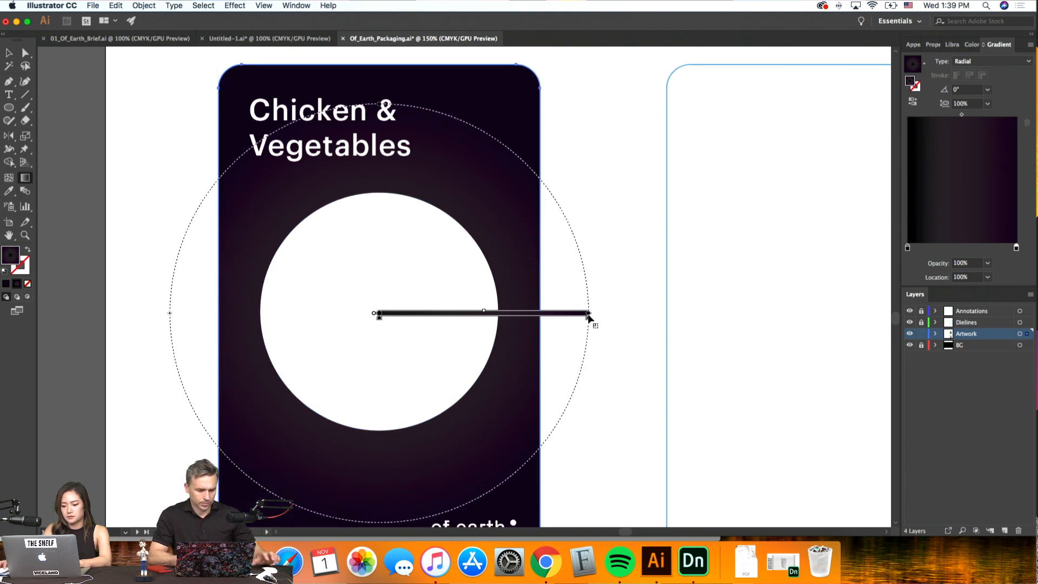
{"action": "mouse_move", "coordinate": [589, 317]}
{"action": "left_mouse_down"}
{"action": "mouse_move", "coordinate": [499, 314]}
{"action": "mouse_move", "coordinate": [514, 316]}
{"action": "left_mouse_up"}
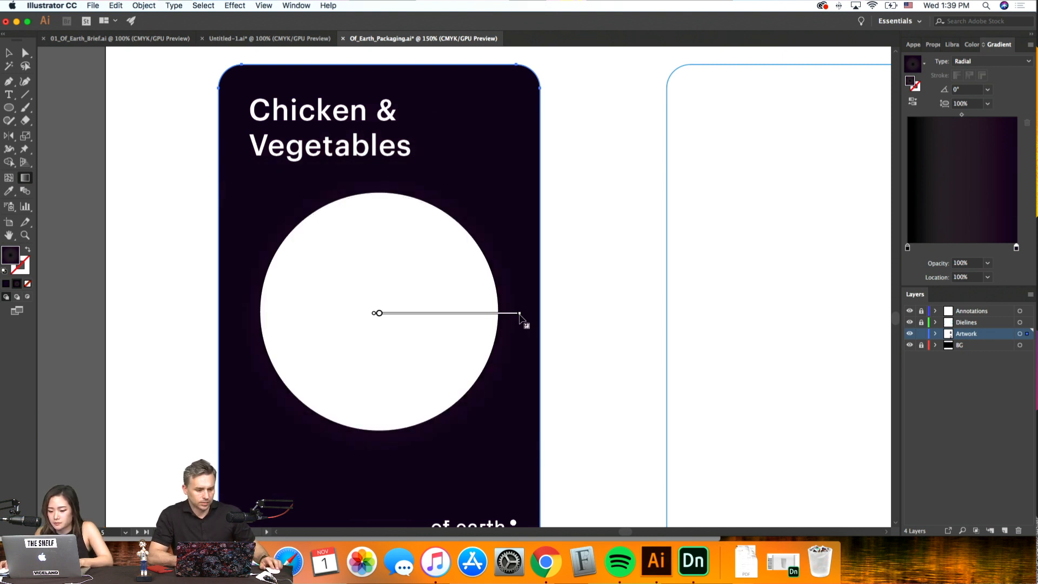
{"action": "key", "text": "v"}
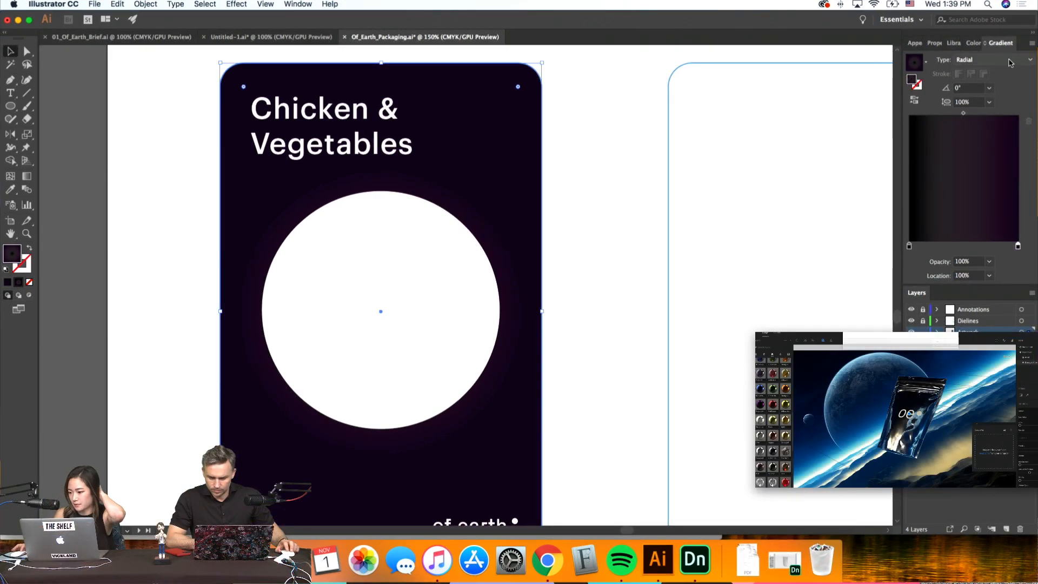
Try moving the radial gradient's inner stop to 41.22% and undo the change
{"action": "left_click", "coordinate": [908, 246]}
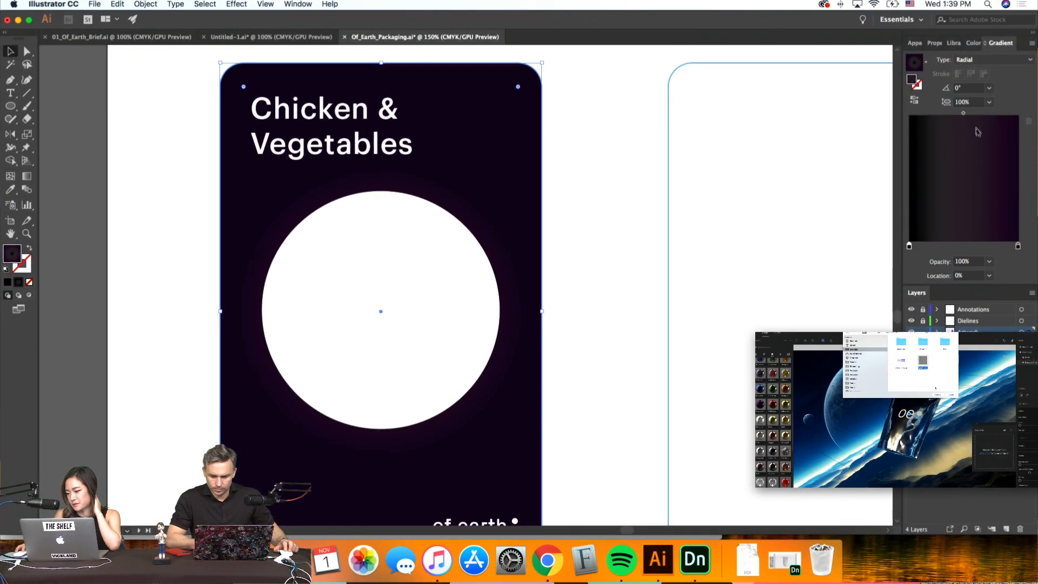
{"action": "mouse_move", "coordinate": [965, 114]}
{"action": "left_mouse_down"}
{"action": "mouse_move", "coordinate": [978, 115]}
{"action": "mouse_move", "coordinate": [955, 116]}
{"action": "left_mouse_up"}
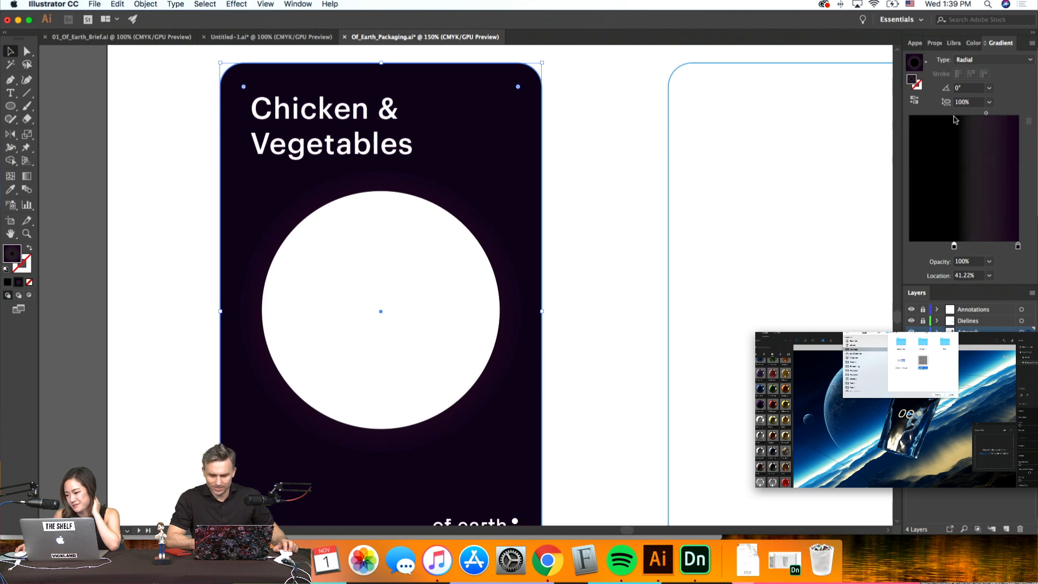
{"action": "key", "text": "super+z"}
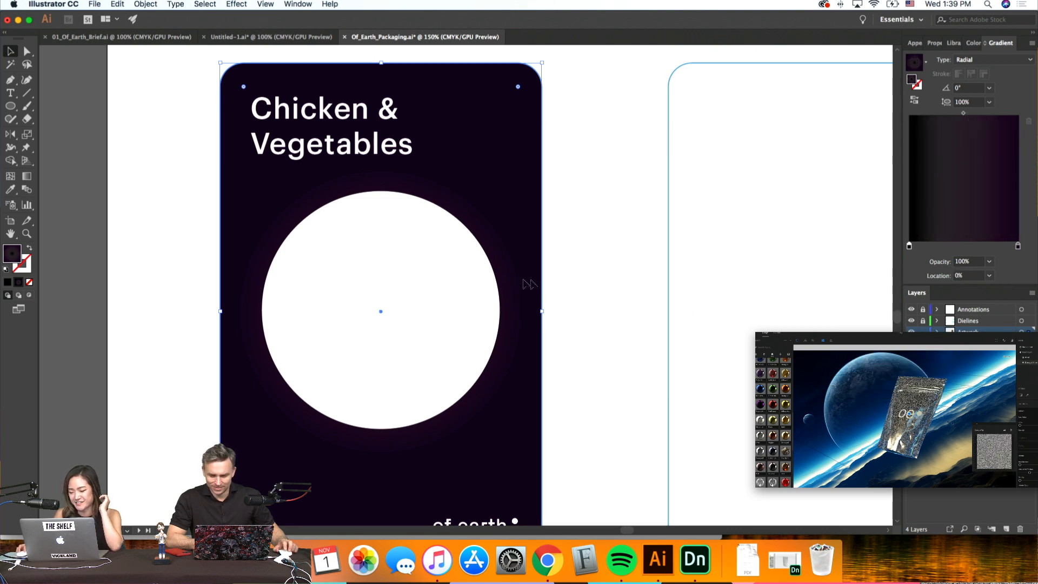
{"action": "scroll", "coordinate": [611, 290], "scroll_direction": "left", "scroll_amount": 2}
{"action": "left_click", "coordinate": [648, 288]}
{"action": "scroll", "coordinate": [626, 276], "scroll_direction": "right", "scroll_amount": 3}
{"action": "scroll", "coordinate": [594, 291], "scroll_direction": "down", "scroll_amount": 3}
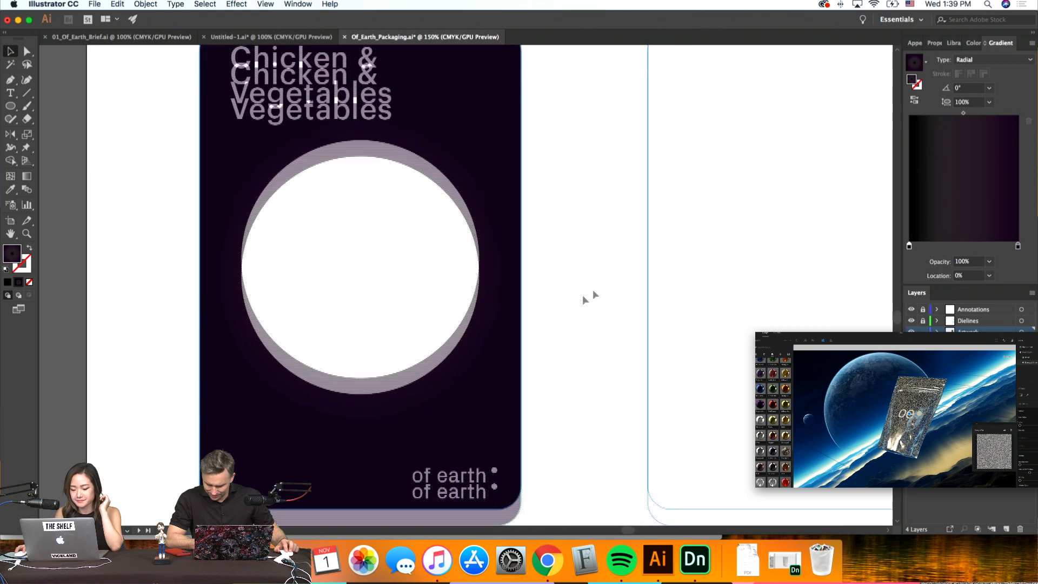
Recolor the outer gradient stop to a dark maroon of C 67, M 94, Y 62, K 59 and shift the gradient midpoint outward
{"action": "left_click", "coordinate": [494, 352]}
{"action": "double_click", "coordinate": [1018, 246]}
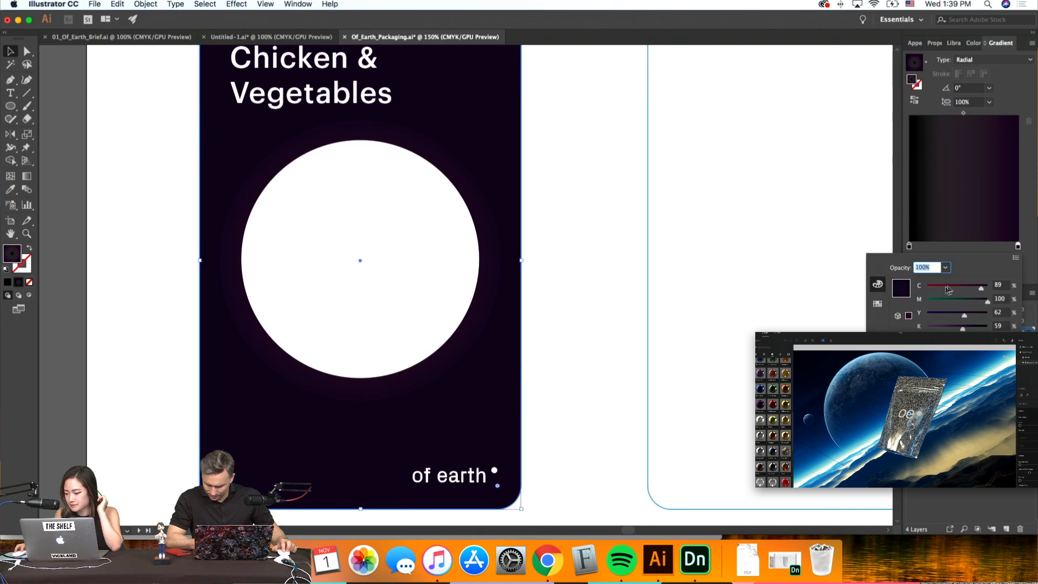
{"action": "left_click", "coordinate": [967, 287]}
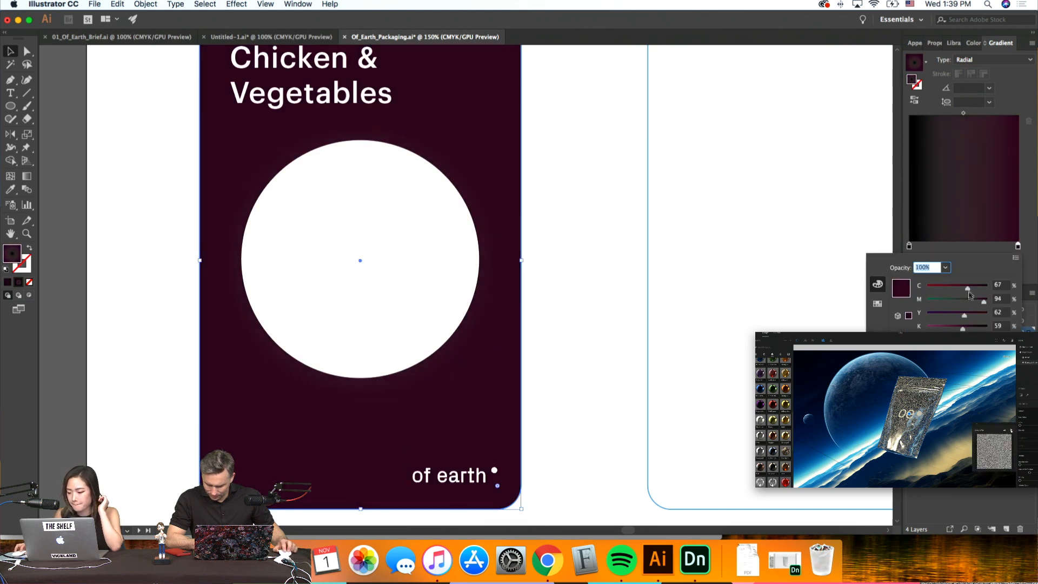
{"action": "left_click", "coordinate": [964, 114]}
{"action": "mouse_move", "coordinate": [979, 114]}
{"action": "left_mouse_down"}
{"action": "mouse_move", "coordinate": [990, 114]}
{"action": "mouse_move", "coordinate": [973, 112]}
{"action": "left_mouse_up"}
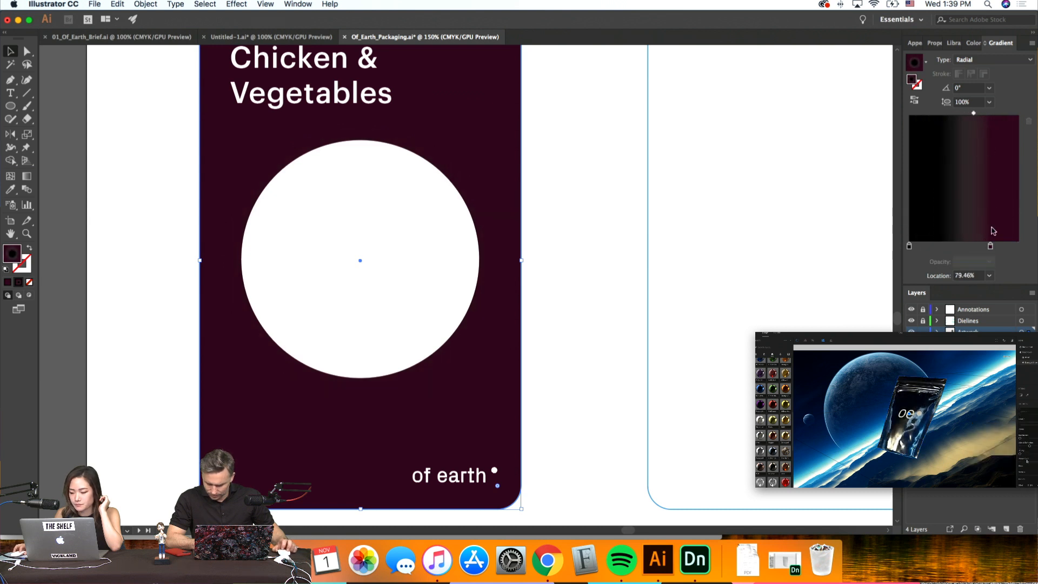
{"action": "left_click_drag", "start_coordinate": [990, 247], "coordinate": [1034, 246]}
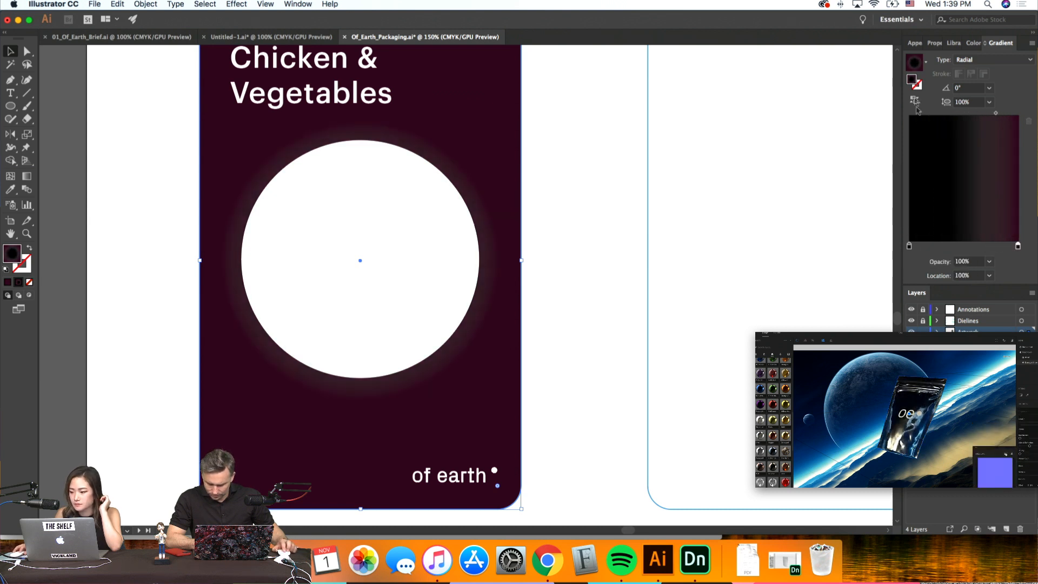
Replace the front panel background's fill with the Super Soft Black Vignette gradient preset
{"action": "left_click", "coordinate": [926, 61]}
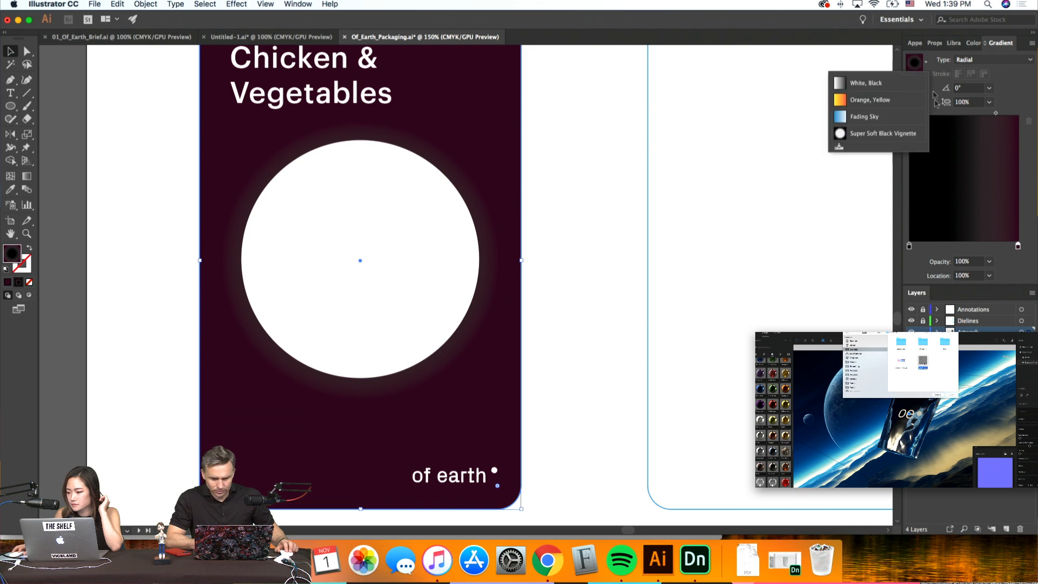
{"action": "left_click", "coordinate": [876, 82]}
{"action": "left_click", "coordinate": [925, 62]}
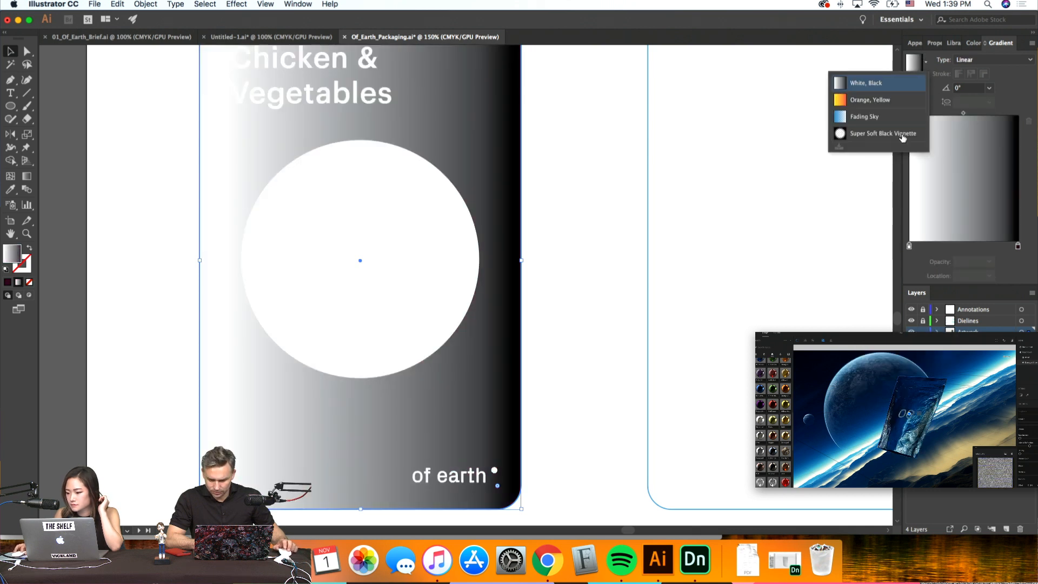
{"action": "left_click", "coordinate": [897, 134]}
{"action": "scroll", "coordinate": [569, 139], "scroll_direction": "up", "scroll_amount": 3}
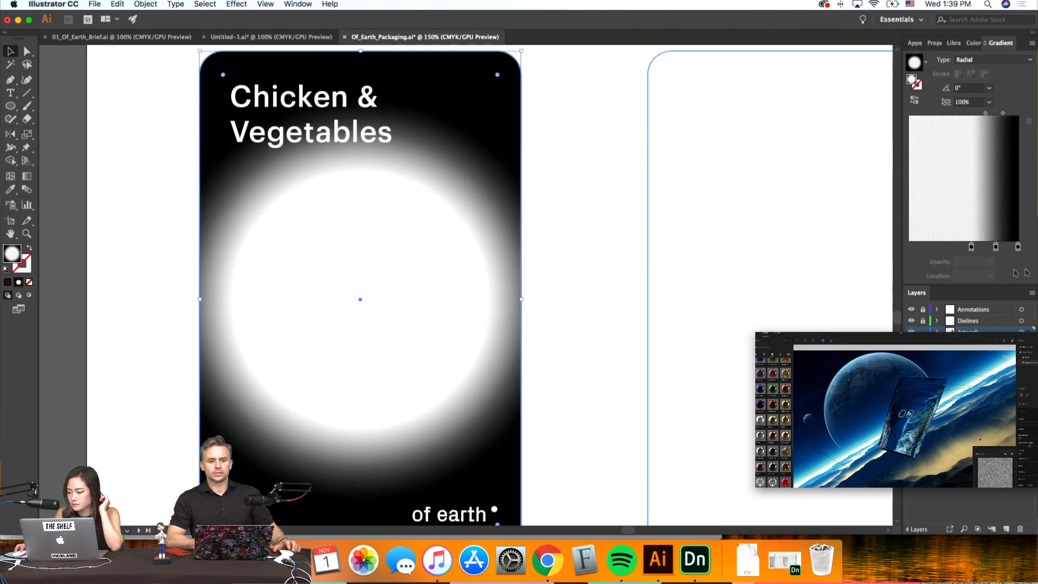
Make the vignette's inner gradient stop fully opaque and recolor it purple with M 100, Y 0.78, K 0
{"action": "double_click", "coordinate": [971, 247]}
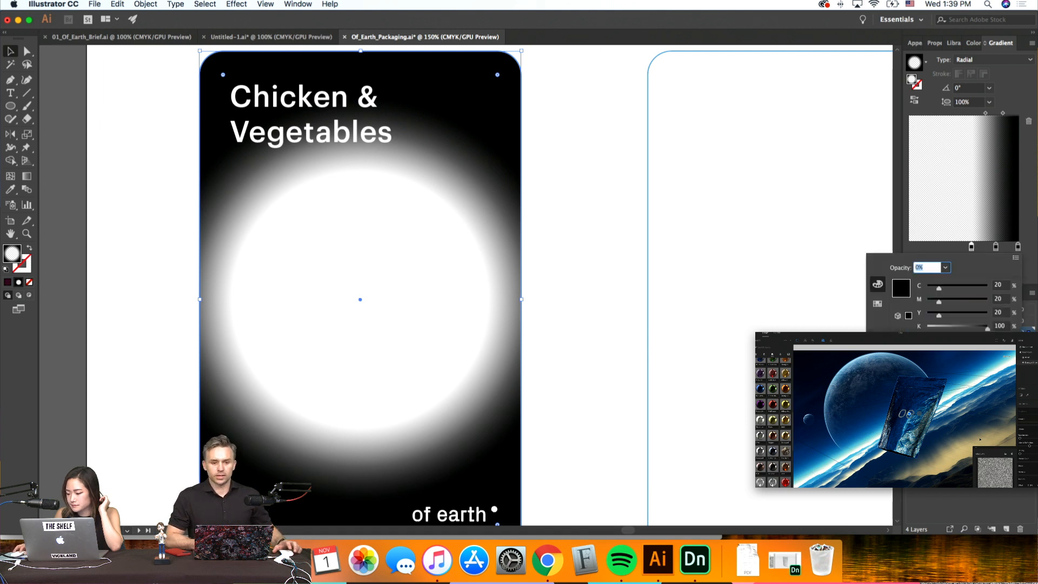
{"action": "left_click_drag", "start_coordinate": [988, 352], "coordinate": [990, 344]}
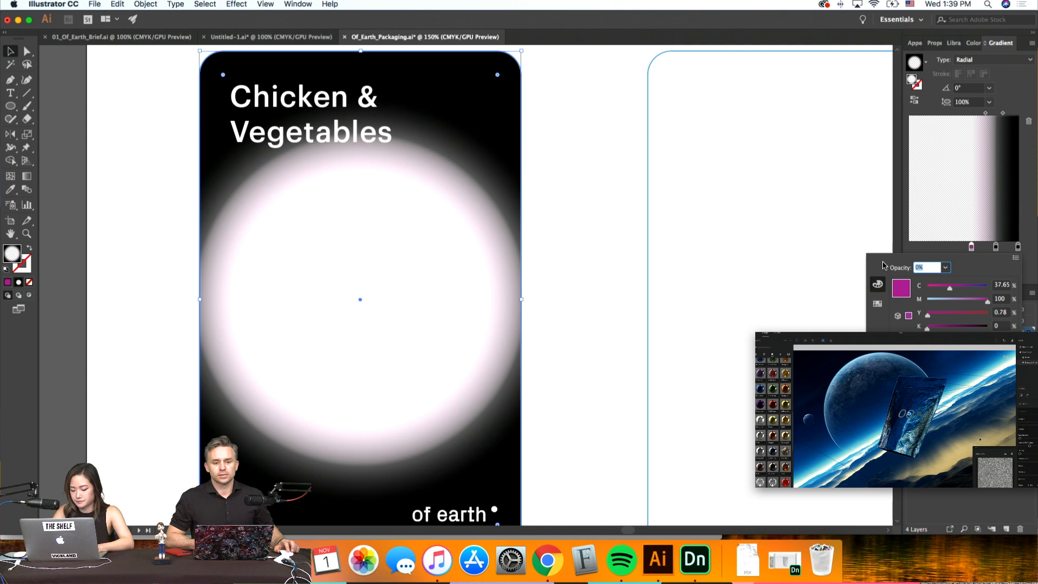
{"action": "key", "text": "Return"}
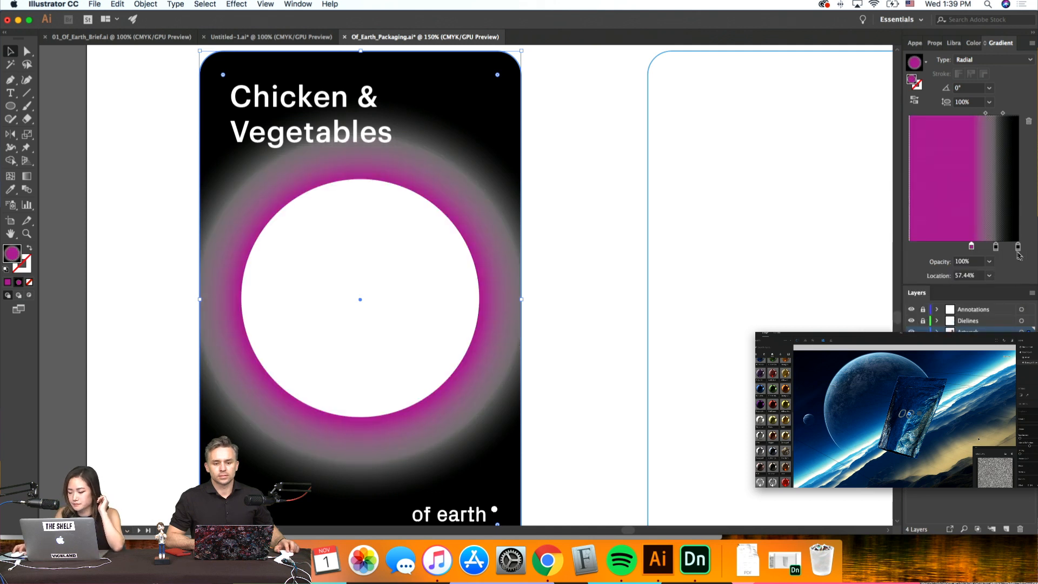
{"action": "double_click", "coordinate": [968, 247]}
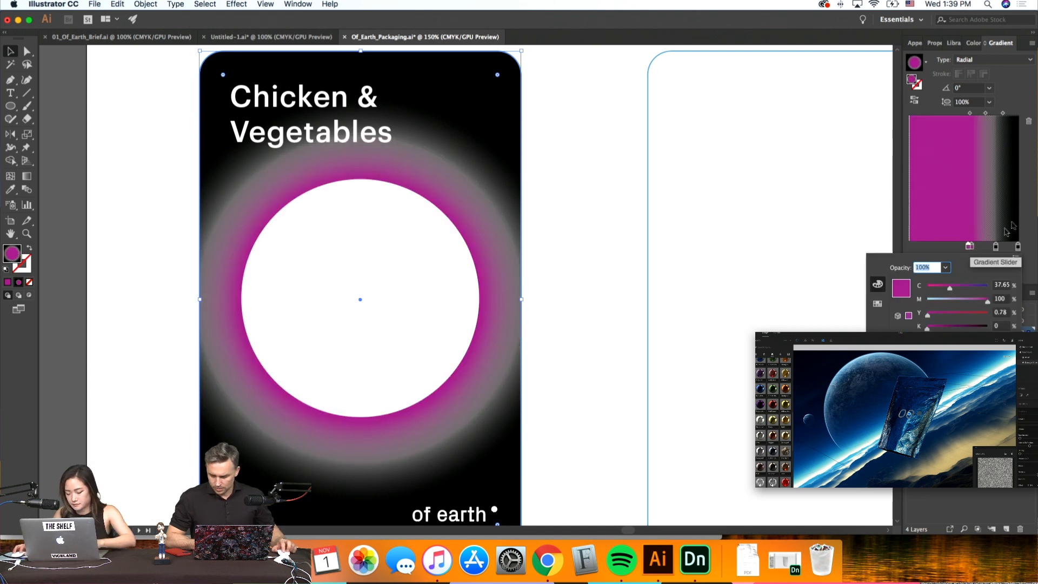
{"action": "key", "text": "Return"}
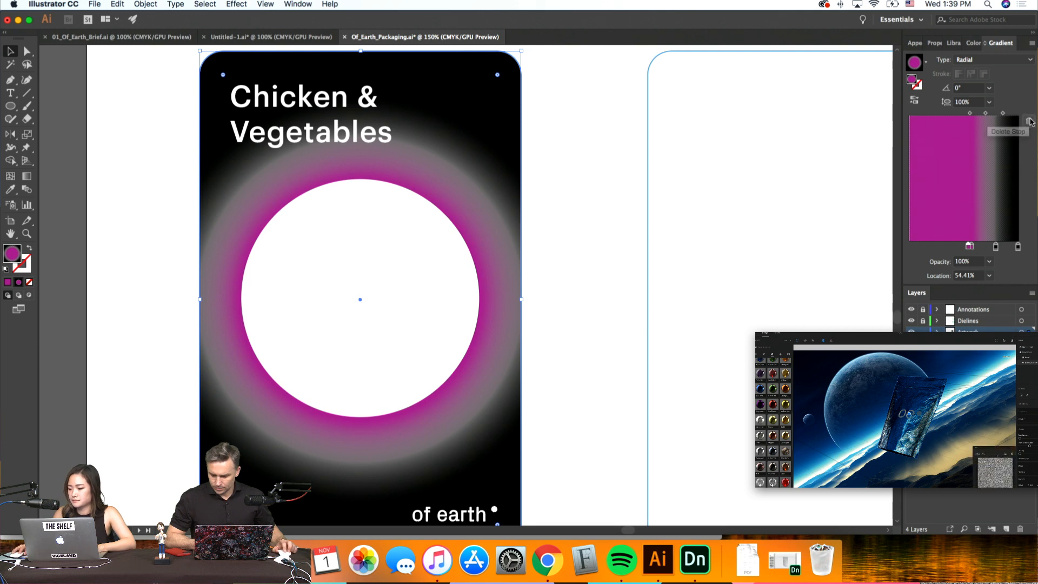
{"action": "double_click", "coordinate": [971, 246]}
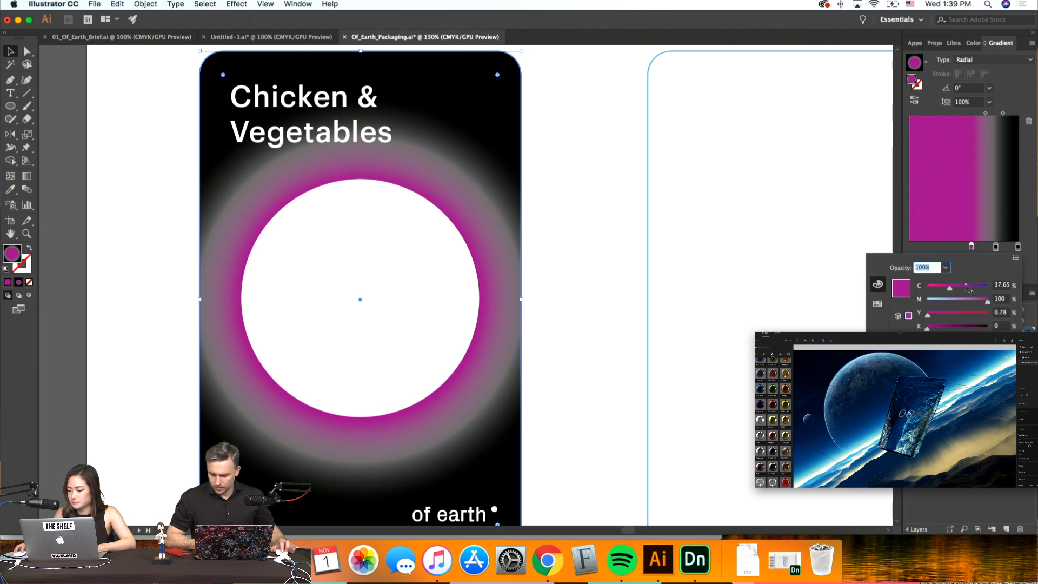
{"action": "left_click", "coordinate": [973, 286]}
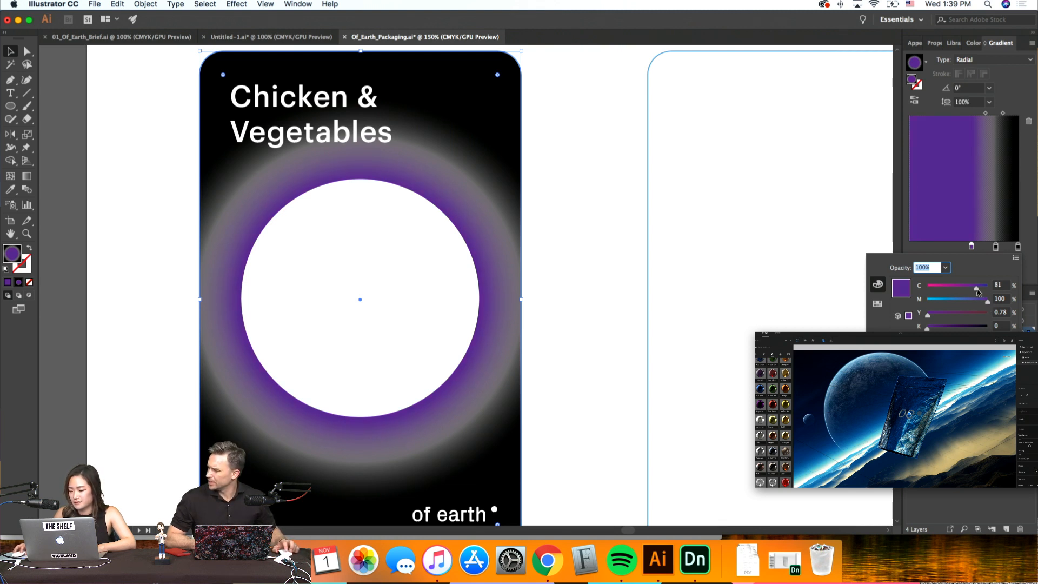
Delete the vignette's middle gradient stop at 79.73% and set the outer black stop's opacity to 100%
{"action": "left_click", "coordinate": [996, 247]}
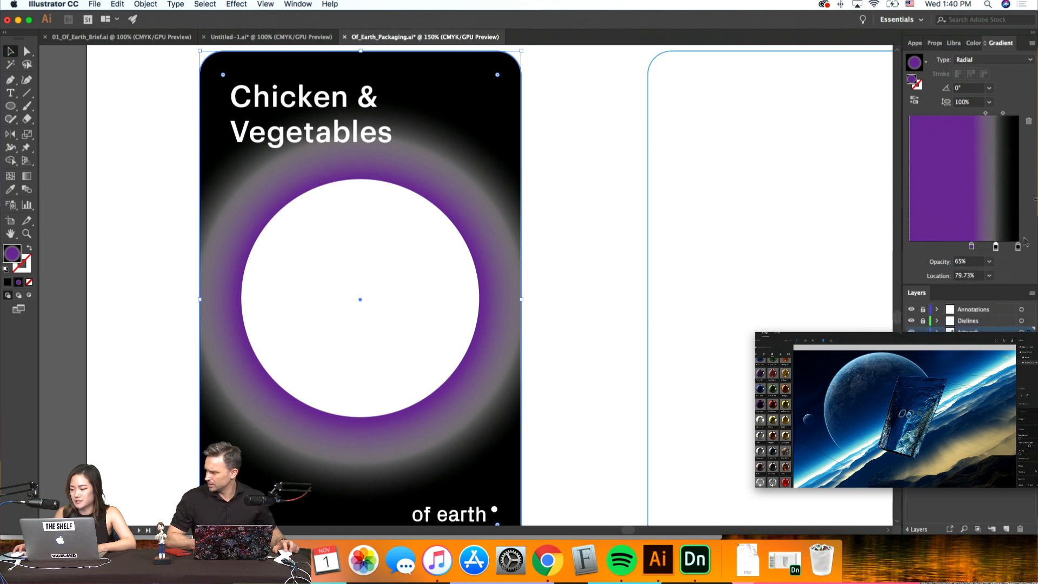
{"action": "left_click", "coordinate": [1029, 123]}
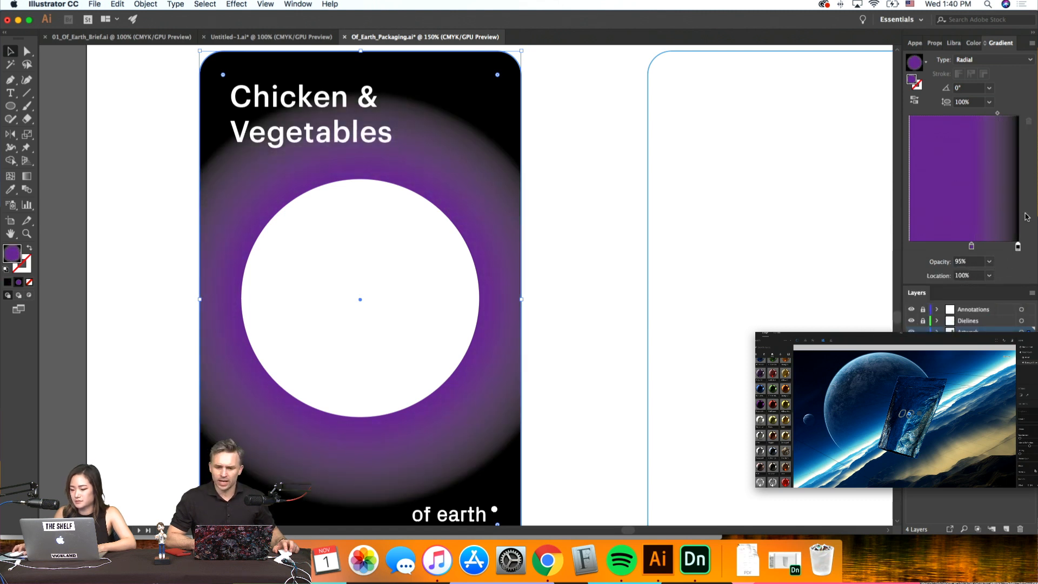
{"action": "double_click", "coordinate": [1018, 248]}
{"action": "type", "text": "100"}
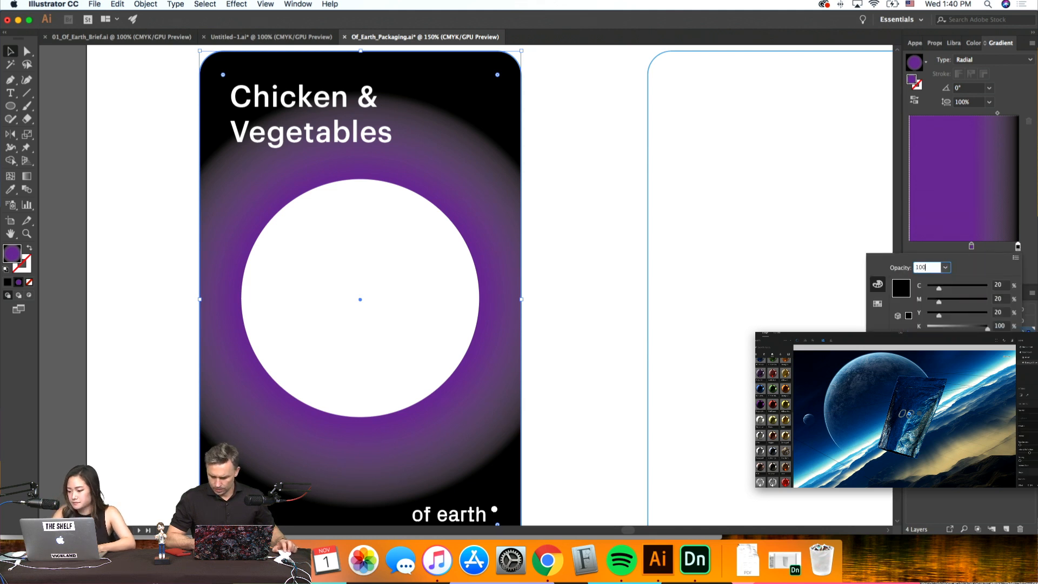
{"action": "key", "text": "Return"}
Move the purple gradient stop to about 9% and add a dark purple middle stop with K 82
{"action": "left_click_drag", "start_coordinate": [971, 246], "coordinate": [920, 248]}
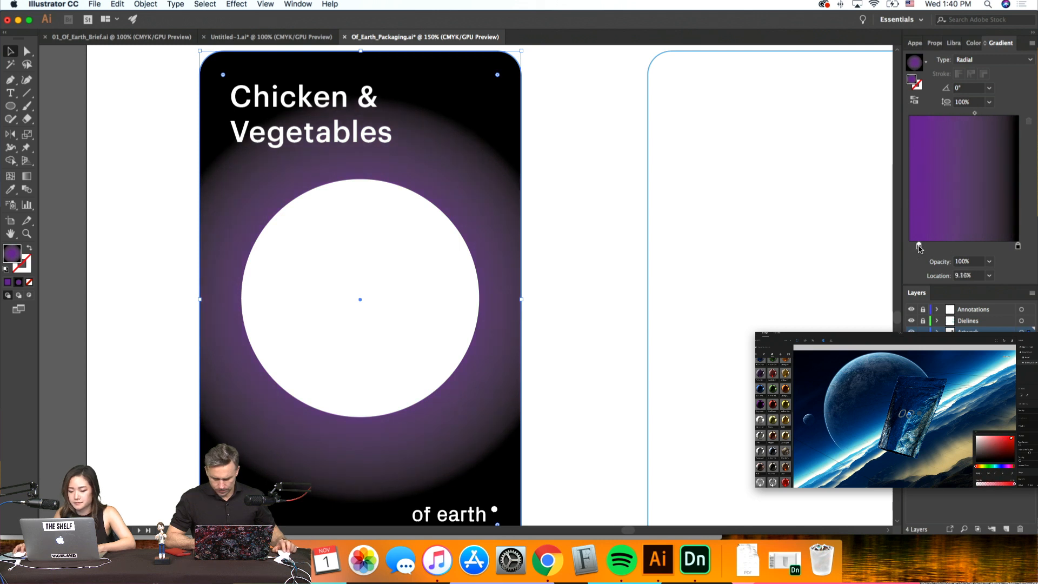
{"action": "double_click", "coordinate": [975, 247]}
{"action": "left_click_drag", "start_coordinate": [965, 321], "coordinate": [973, 327]}
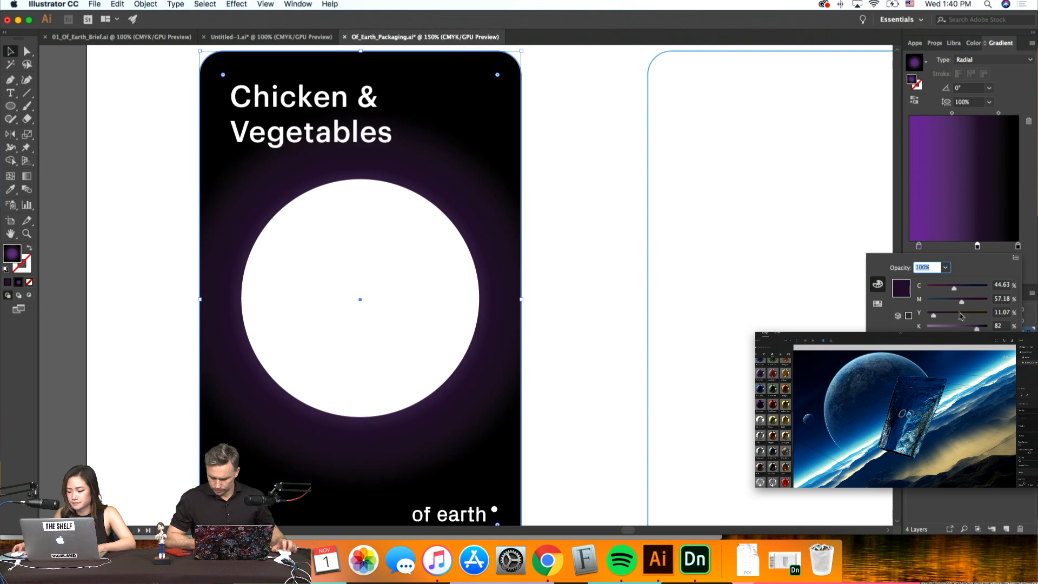
Bring the purple stop outward, place the middle stop at 70.3%, and darken the middle stop to M 53, K 100
{"action": "left_click", "coordinate": [920, 247]}
{"action": "left_click_drag", "start_coordinate": [920, 247], "coordinate": [985, 247]}
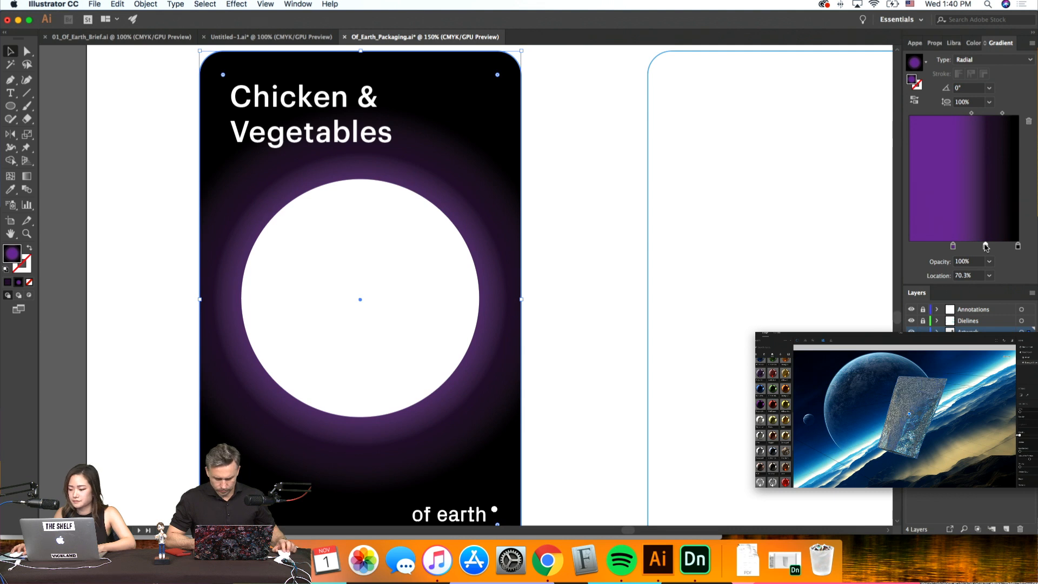
{"action": "double_click", "coordinate": [985, 247]}
{"action": "left_click_drag", "start_coordinate": [977, 327], "coordinate": [986, 327]}
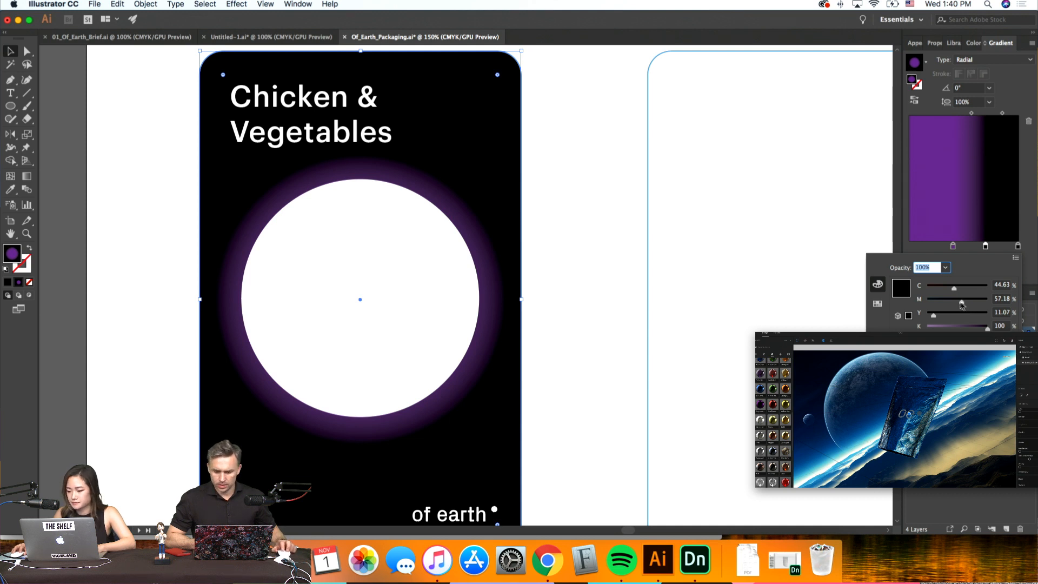
{"action": "left_click_drag", "start_coordinate": [962, 304], "coordinate": [958, 304]}
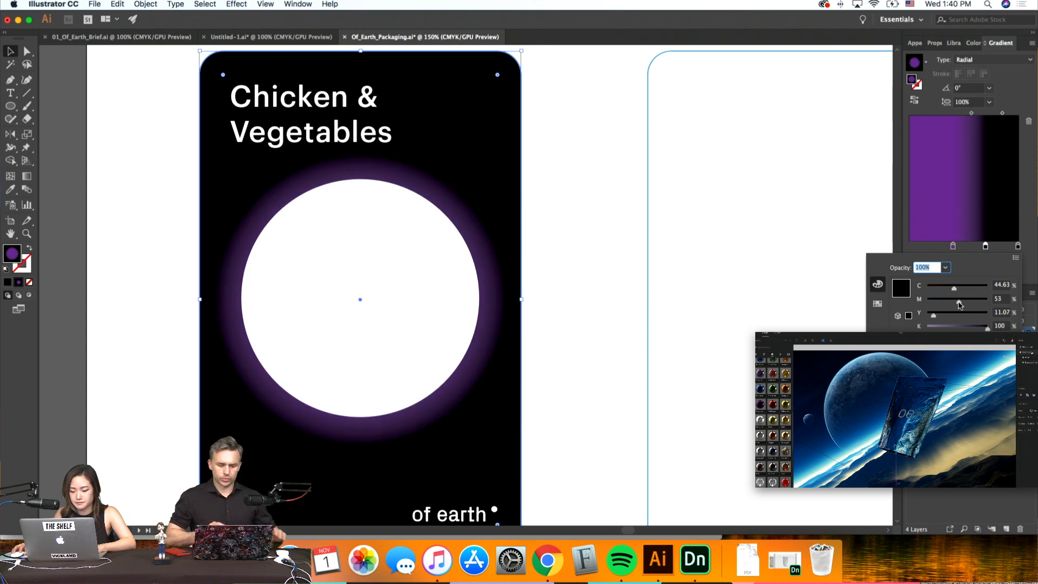
{"action": "left_click", "coordinate": [141, 54]}
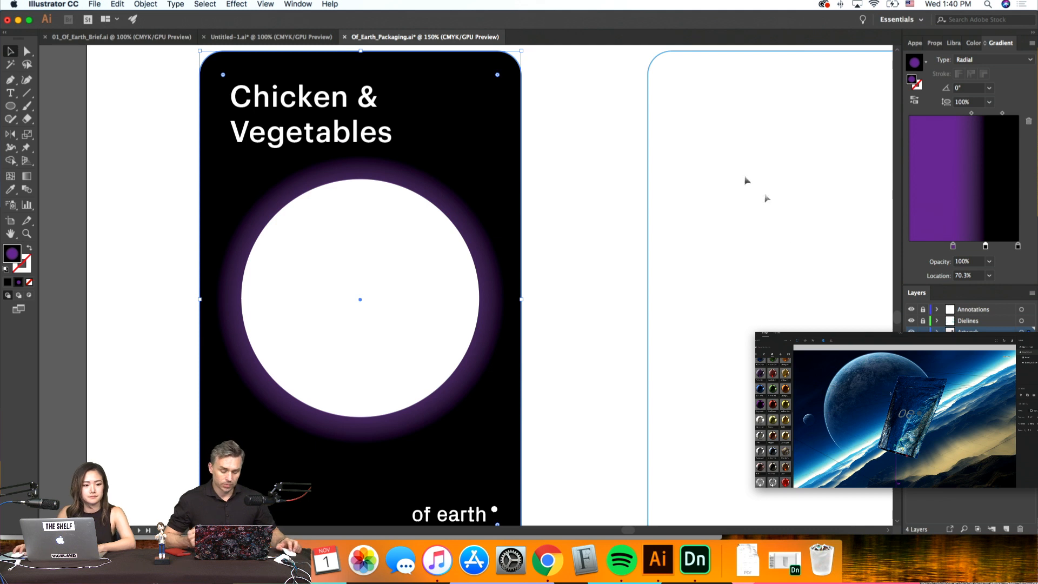
Set the Chicken & Vegetables title's font size to 36 pt and its leading to 50 pt
{"action": "scroll", "coordinate": [619, 280], "scroll_direction": "left", "scroll_amount": 3}
{"action": "scroll", "coordinate": [618, 280], "scroll_direction": "down", "scroll_amount": 1}
{"action": "left_click", "coordinate": [413, 119]}
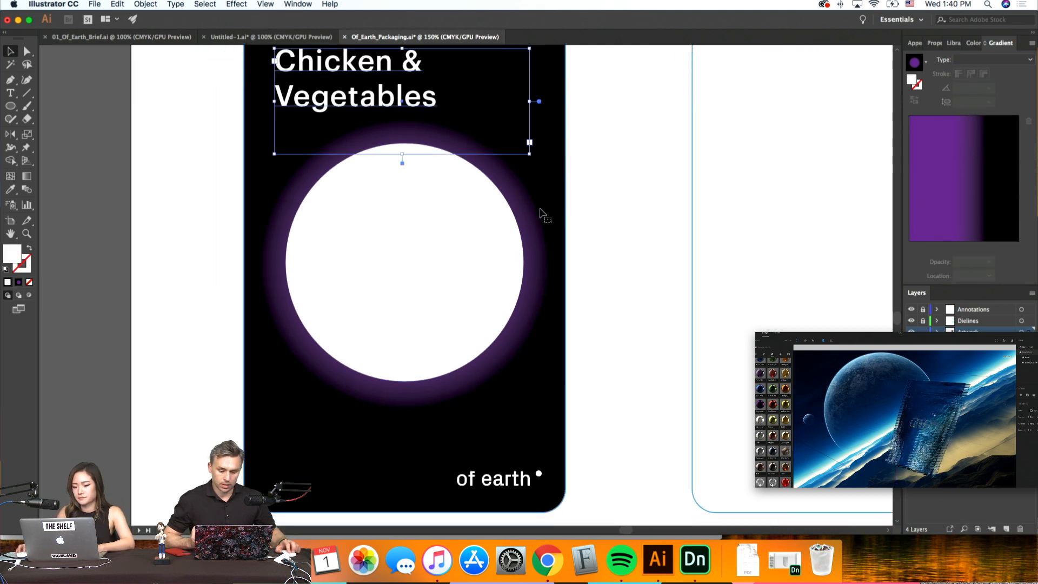
{"action": "left_click", "coordinate": [932, 46]}
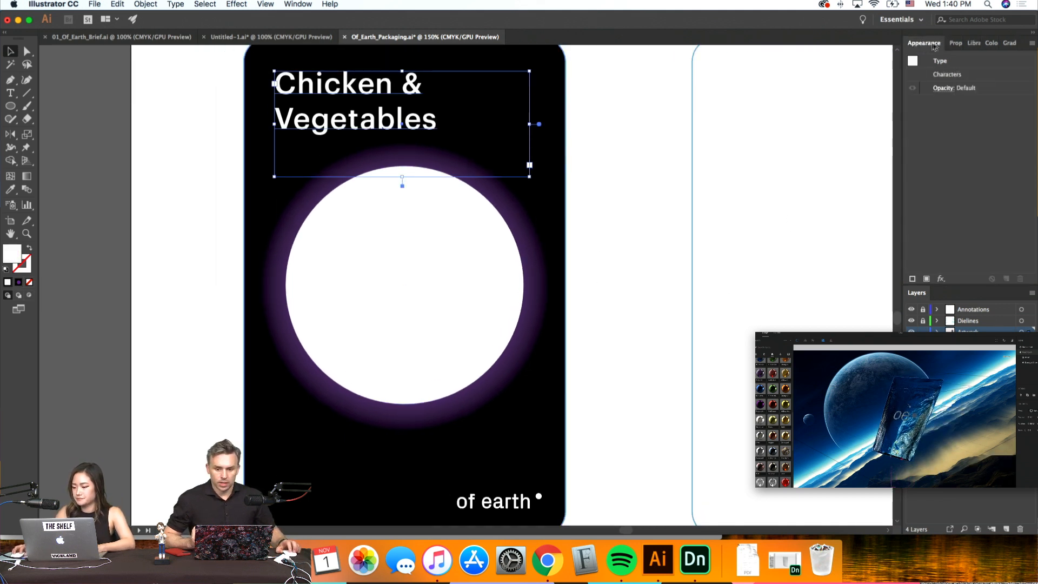
{"action": "left_click", "coordinate": [955, 43]}
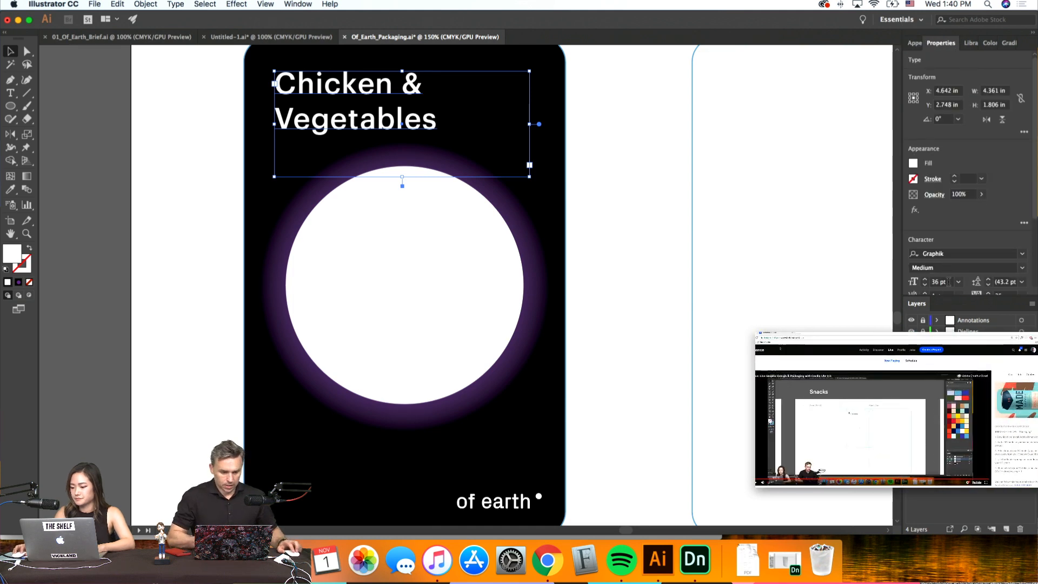
{"action": "left_click", "coordinate": [938, 281]}
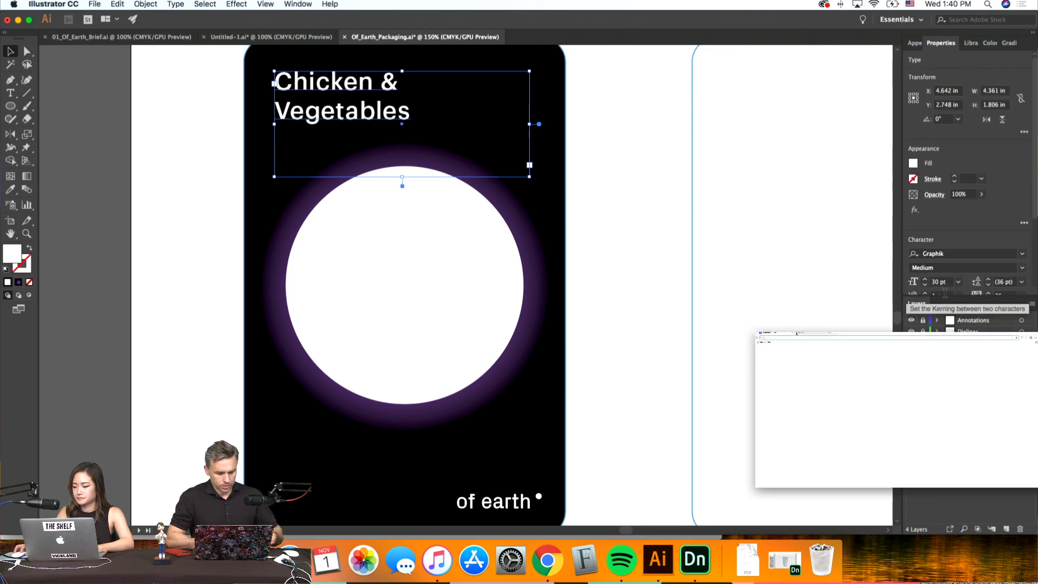
{"action": "left_click", "coordinate": [913, 281]}
{"action": "type", "text": "36"}
{"action": "key", "text": "Return"}
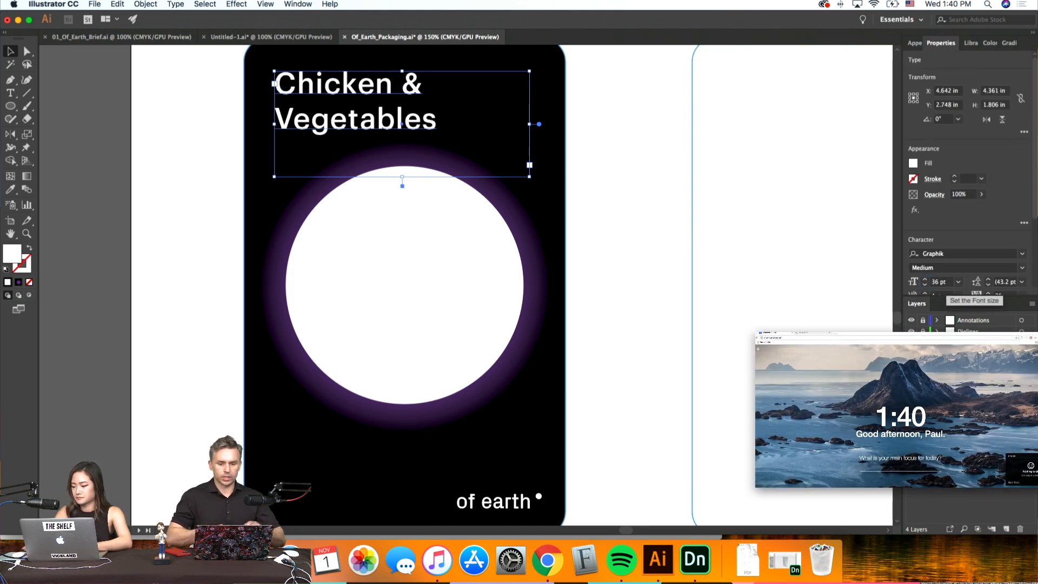
{"action": "left_click", "coordinate": [1010, 282]}
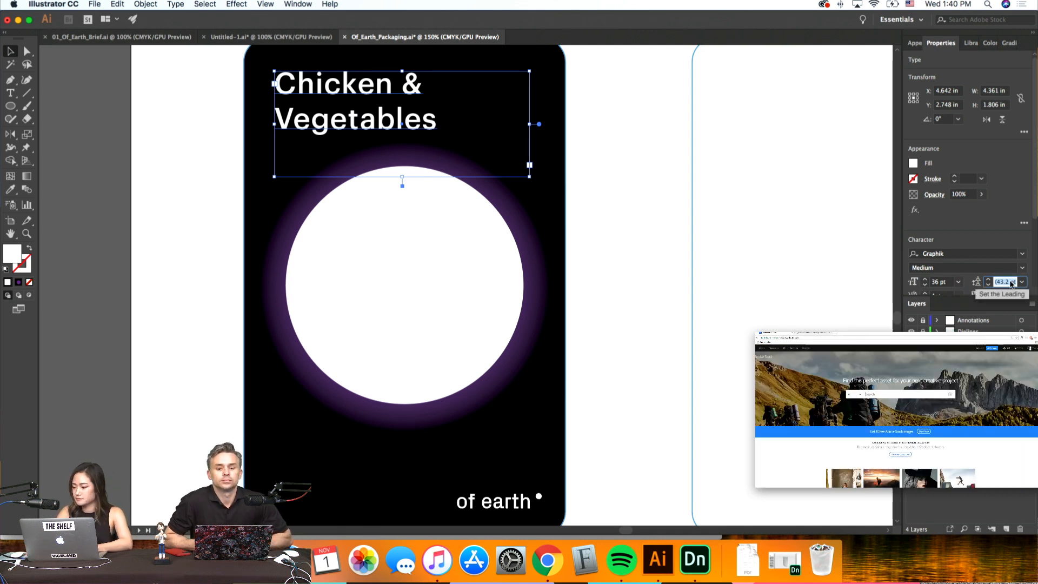
{"action": "type", "text": "50"}
{"action": "key", "text": "Return"}
{"action": "left_click", "coordinate": [653, 274]}
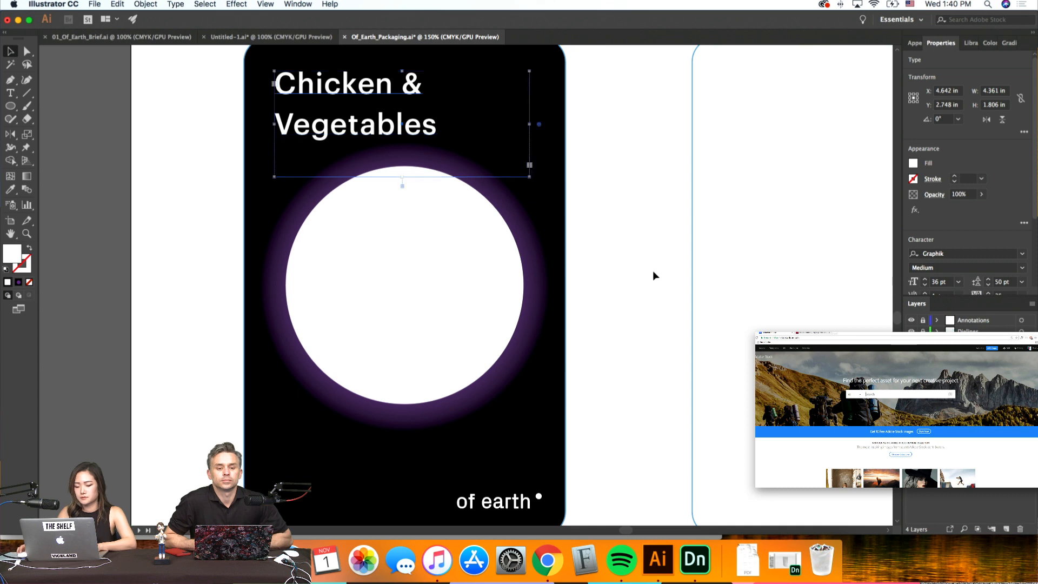
Nudge the Chicken & Vegetables title slightly upward on the front panel
{"action": "scroll", "coordinate": [653, 274], "scroll_direction": "up", "scroll_amount": 3}
{"action": "left_click", "coordinate": [409, 173]}
{"action": "key", "text": "shift+Up"}
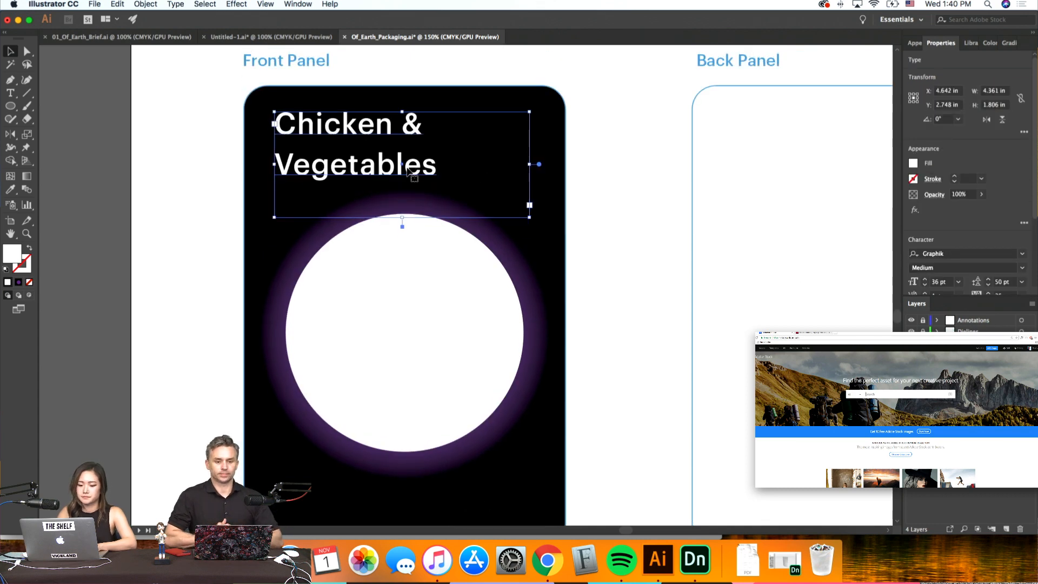
Nudge the white circle down the front panel in large increments to offset it from the purple glow
{"action": "scroll", "coordinate": [629, 276], "scroll_direction": "down", "scroll_amount": 3}
{"action": "left_click", "coordinate": [433, 215]}
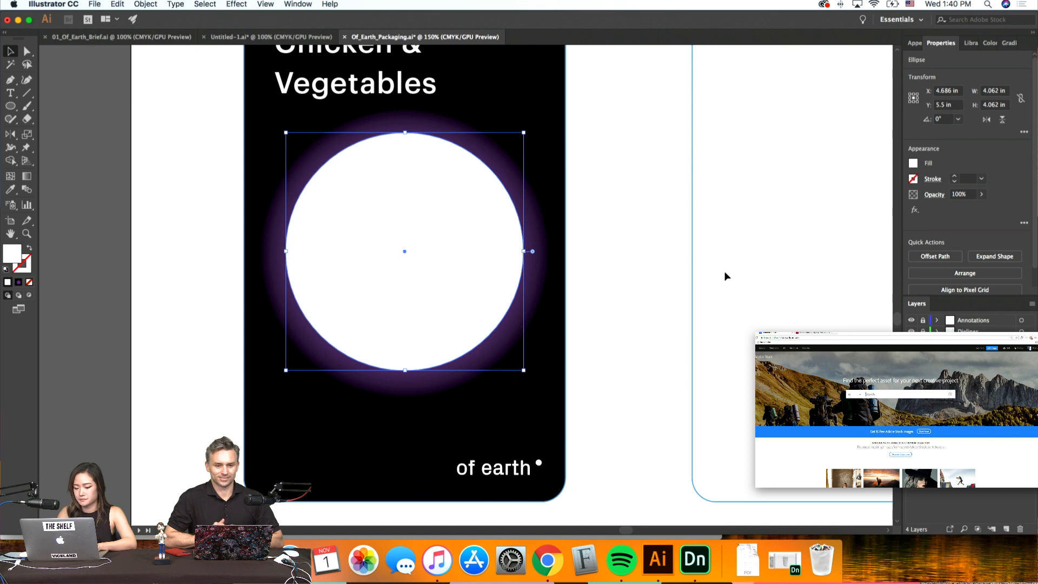
{"action": "key", "text": "shift+Down"}
{"action": "key", "text": "shift+Up"}
{"action": "key", "text": "shift+Down"}
{"action": "key", "text": "shift+Down"}
{"action": "key", "text": "shift+Down"}
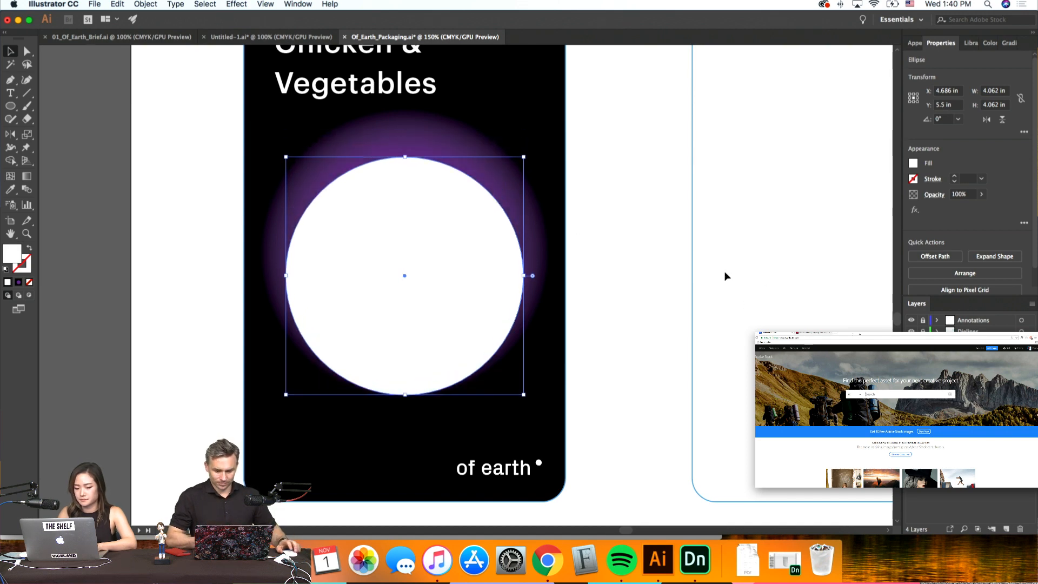
{"action": "scroll", "coordinate": [726, 276], "scroll_direction": "right", "scroll_amount": 1}
{"action": "left_click", "coordinate": [647, 183]}
{"action": "left_click", "coordinate": [515, 133]}
{"action": "left_click", "coordinate": [590, 165]}
Lower the white circle by two more large nudges to expose more glow above it
{"action": "scroll", "coordinate": [590, 164], "scroll_direction": "up", "scroll_amount": 2}
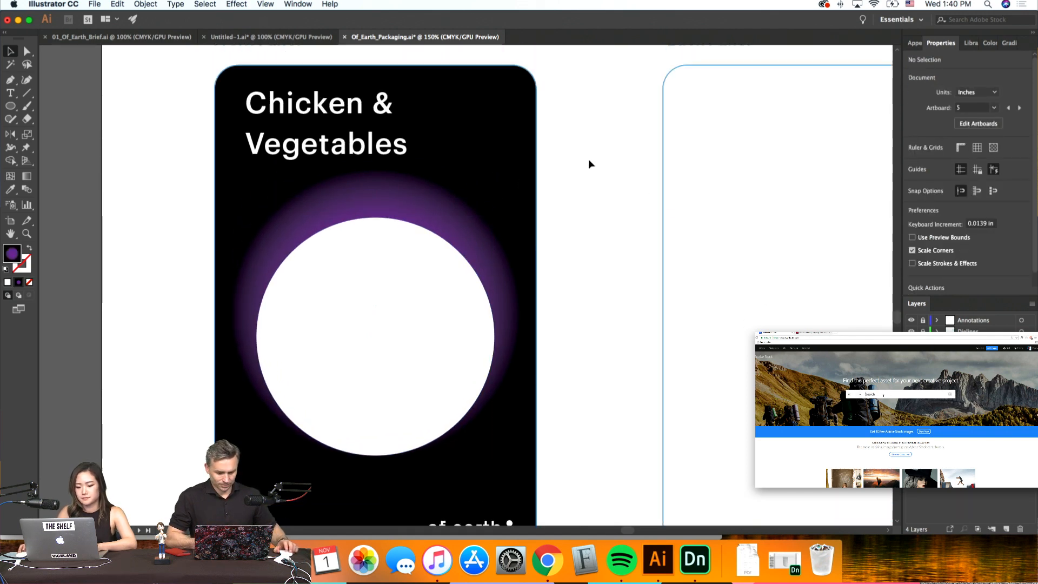
{"action": "left_click", "coordinate": [447, 290]}
{"action": "key", "text": "shift+Down"}
{"action": "key", "text": "shift+Down"}
{"action": "left_click", "coordinate": [654, 292]}
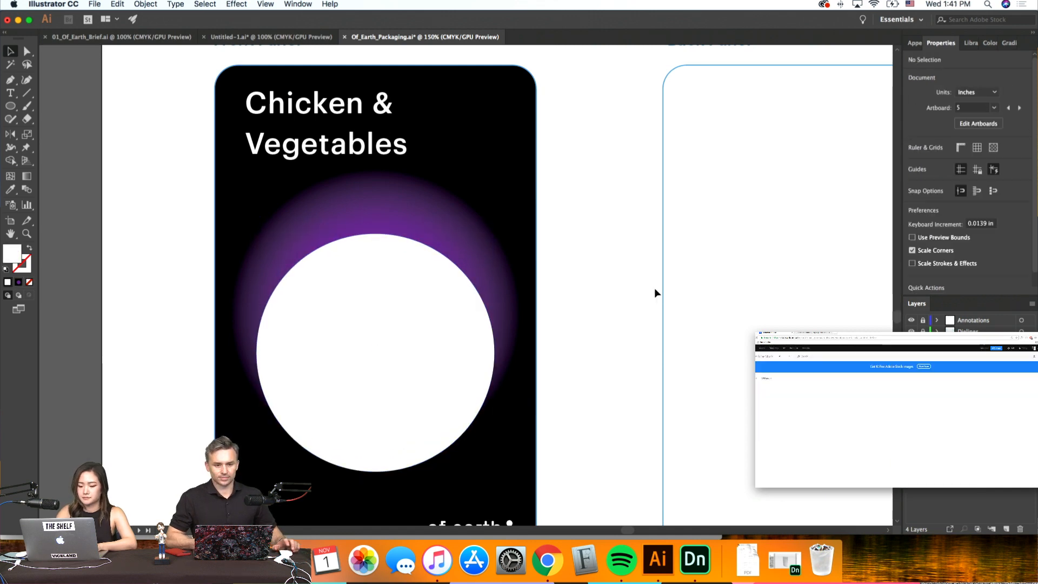
Move the centre of the front panel background's radial gradient down to slightly below the white circle's centre
{"action": "key", "text": "super+minus"}
{"action": "left_click", "coordinate": [468, 215]}
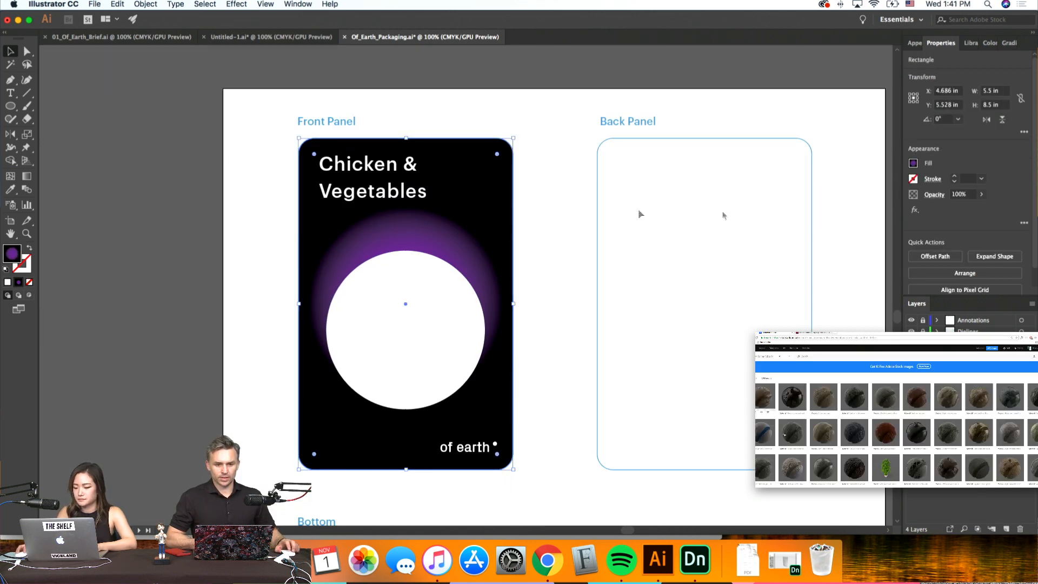
{"action": "left_click", "coordinate": [27, 177]}
{"action": "mouse_move", "coordinate": [405, 303]}
{"action": "left_mouse_down"}
{"action": "mouse_move", "coordinate": [406, 387]}
{"action": "mouse_move", "coordinate": [406, 366]}
{"action": "left_mouse_up"}
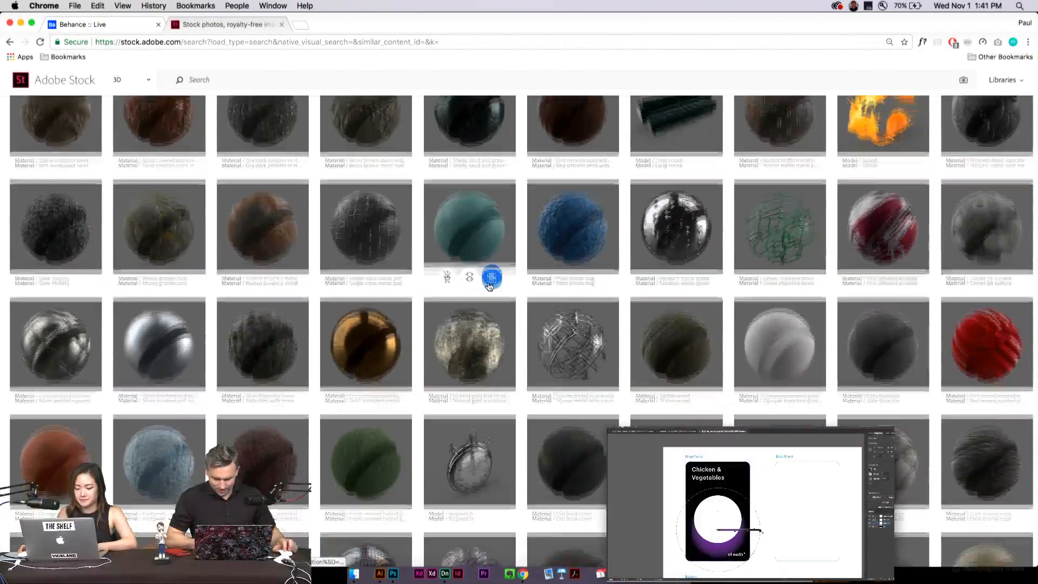
Switch to Adobe Stock in Chrome, show the search filters, and limit the 3D assets to the Materials subcategory
{"action": "scroll", "coordinate": [488, 283], "scroll_direction": "down", "scroll_amount": 2}
{"action": "left_click", "coordinate": [490, 276]}
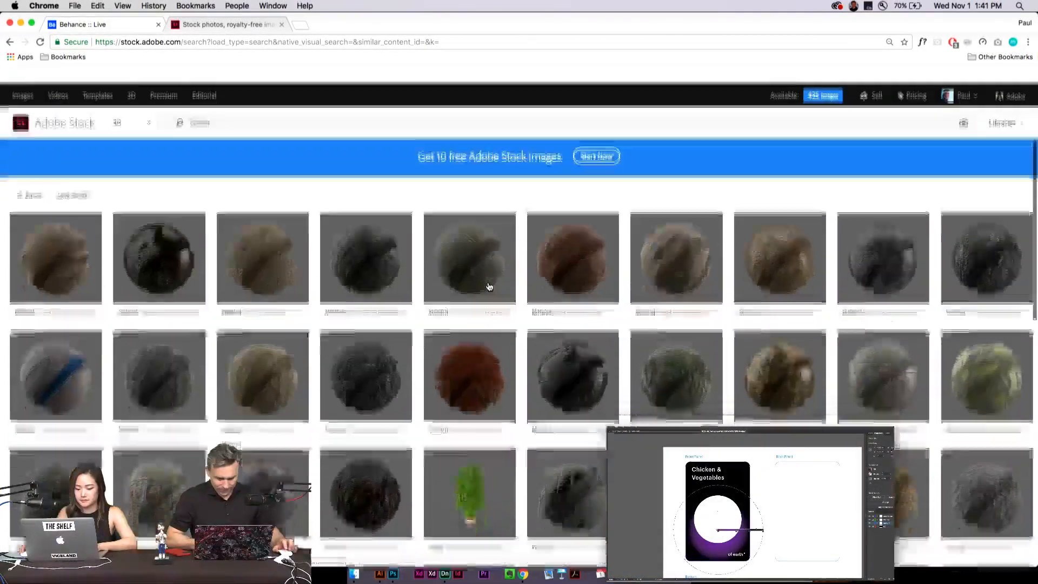
{"action": "scroll", "coordinate": [488, 287], "scroll_direction": "down", "scroll_amount": 6}
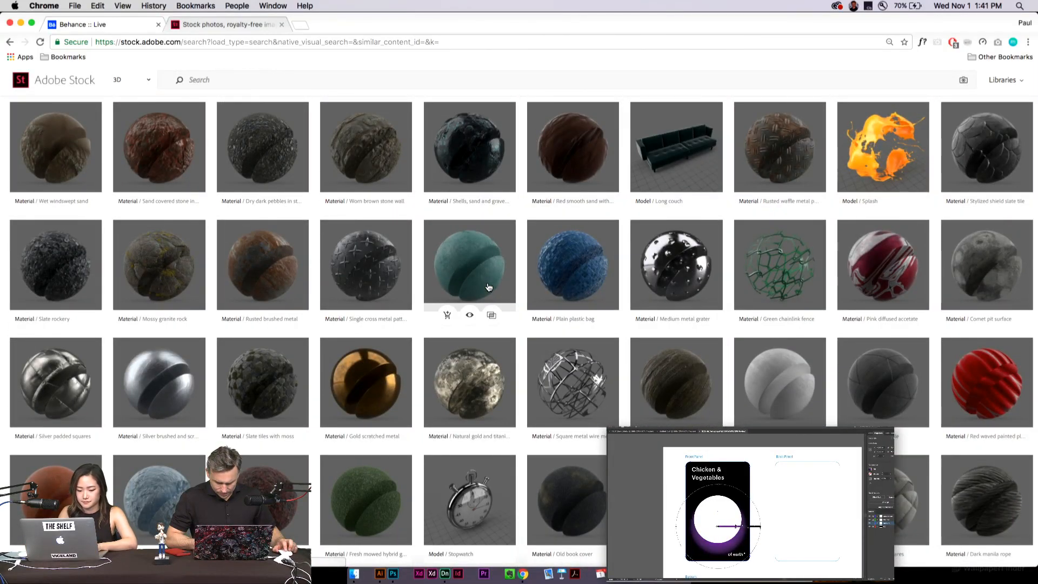
{"action": "left_click", "coordinate": [492, 315]}
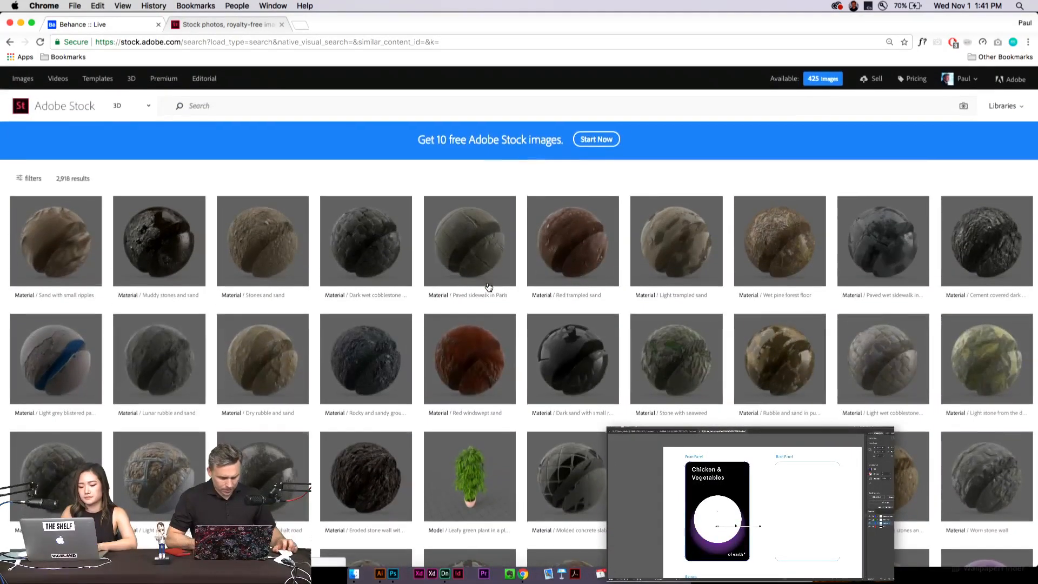
{"action": "left_click", "coordinate": [22, 178]}
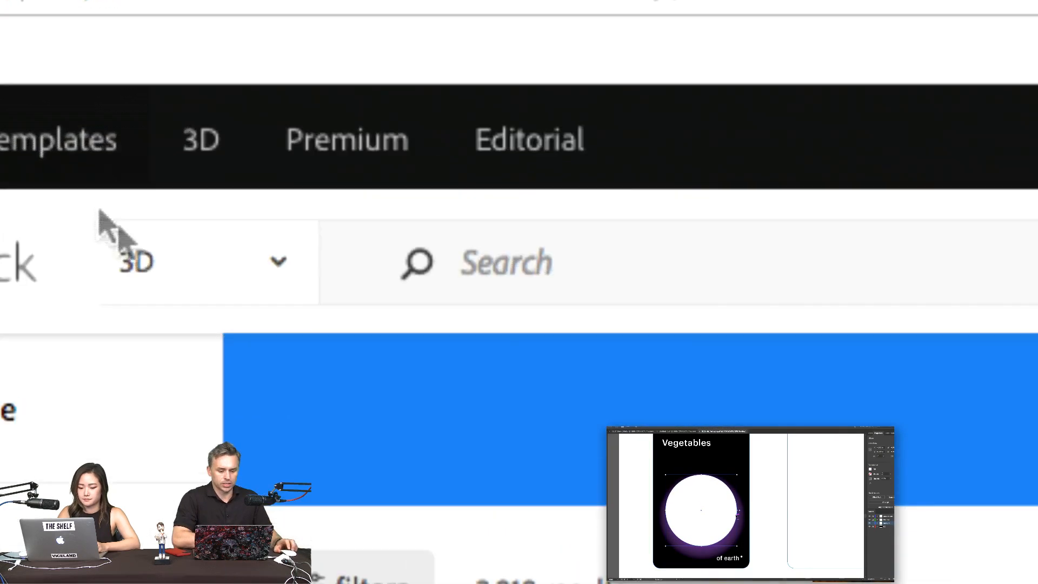
{"action": "right_click", "coordinate": [427, 271]}
{"action": "left_click", "coordinate": [607, 241]}
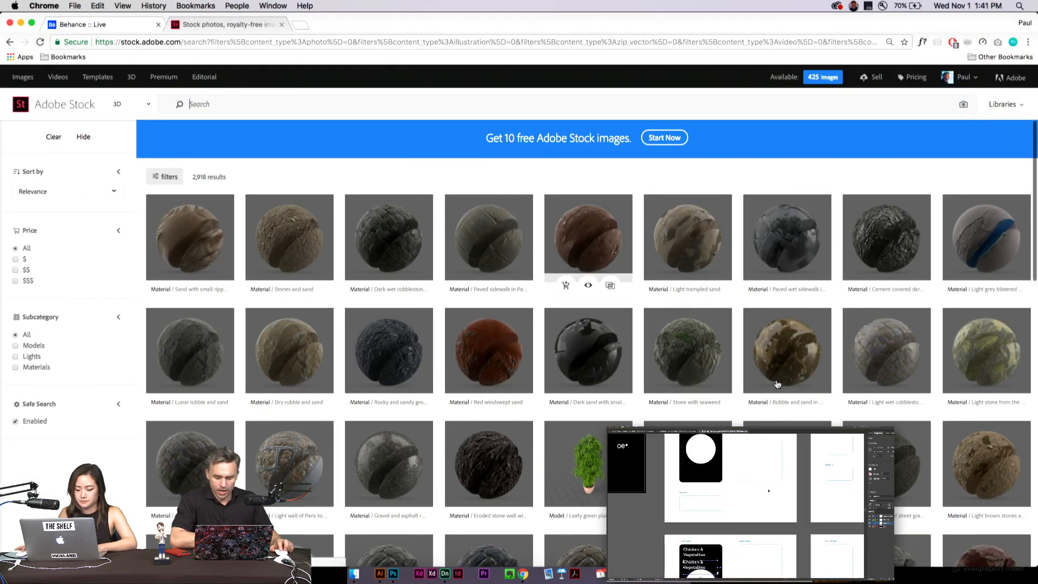
{"action": "scroll", "coordinate": [703, 358], "scroll_direction": "down", "scroll_amount": 3}
{"action": "scroll", "coordinate": [703, 358], "scroll_direction": "up", "scroll_amount": 2}
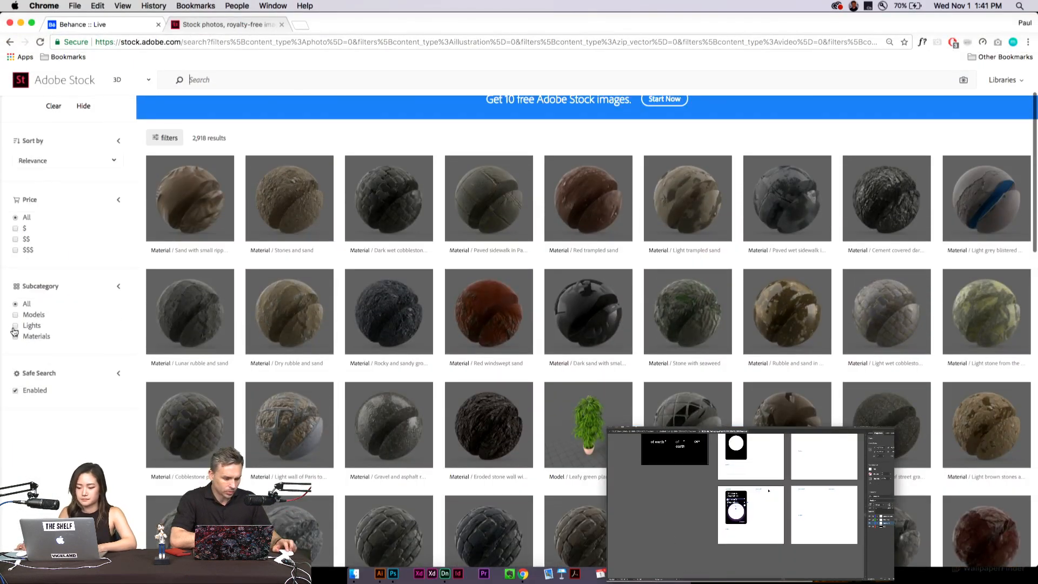
{"action": "left_click", "coordinate": [15, 337]}
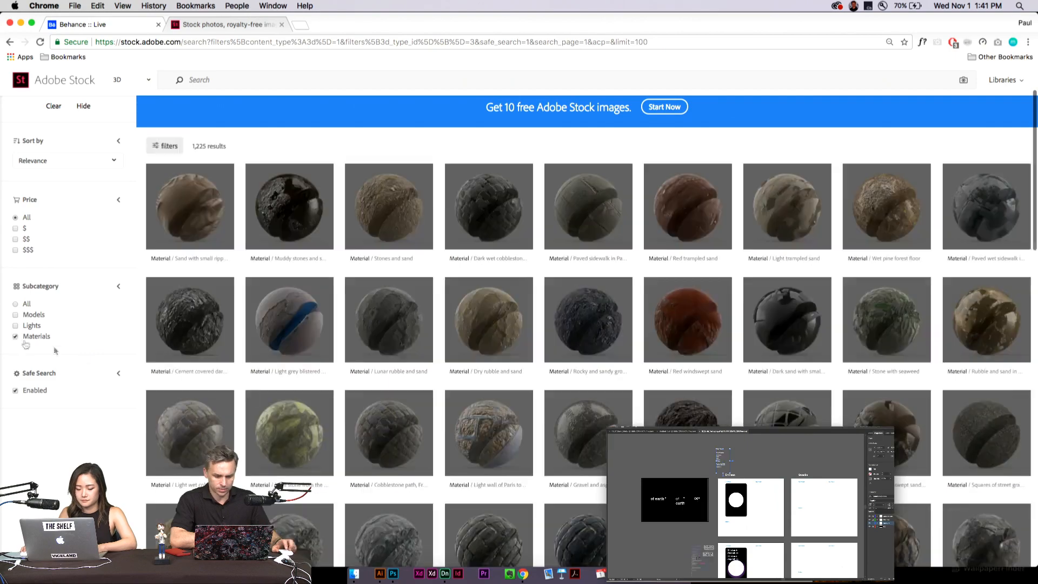
Examine the first page of filtered 3D materials for a surface suited to the food pouch
{"action": "scroll", "coordinate": [922, 415], "scroll_direction": "down", "scroll_amount": 2}
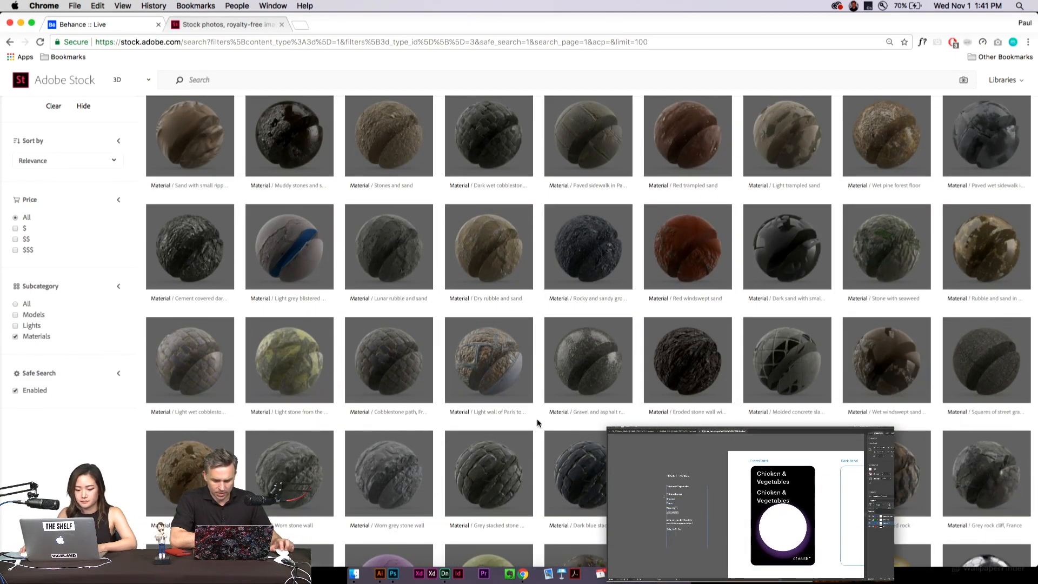
{"action": "scroll", "coordinate": [540, 423], "scroll_direction": "down", "scroll_amount": 5}
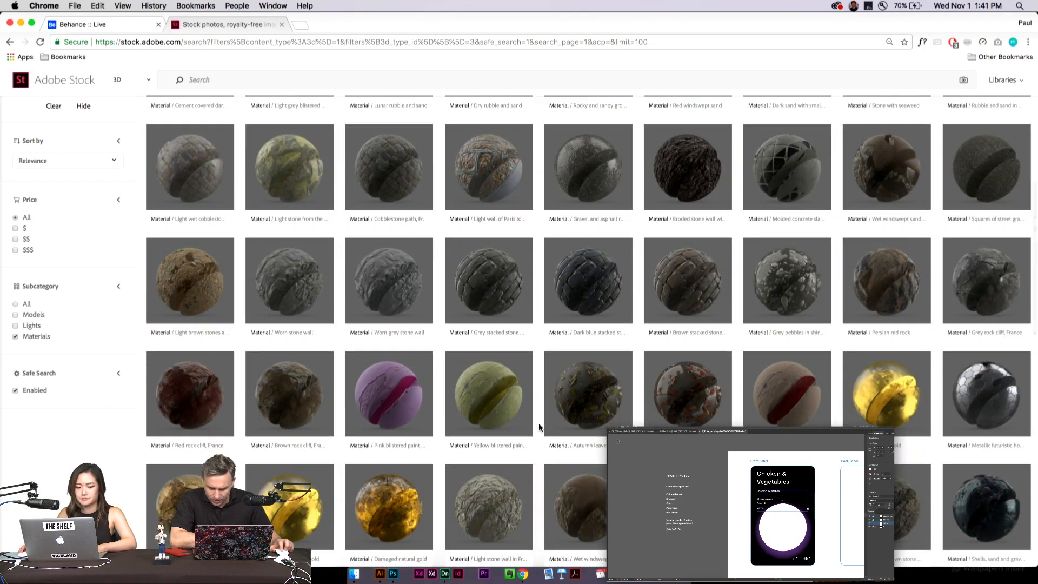
{"action": "scroll", "coordinate": [538, 424], "scroll_direction": "down", "scroll_amount": 4}
{"action": "scroll", "coordinate": [538, 422], "scroll_direction": "down", "scroll_amount": 3}
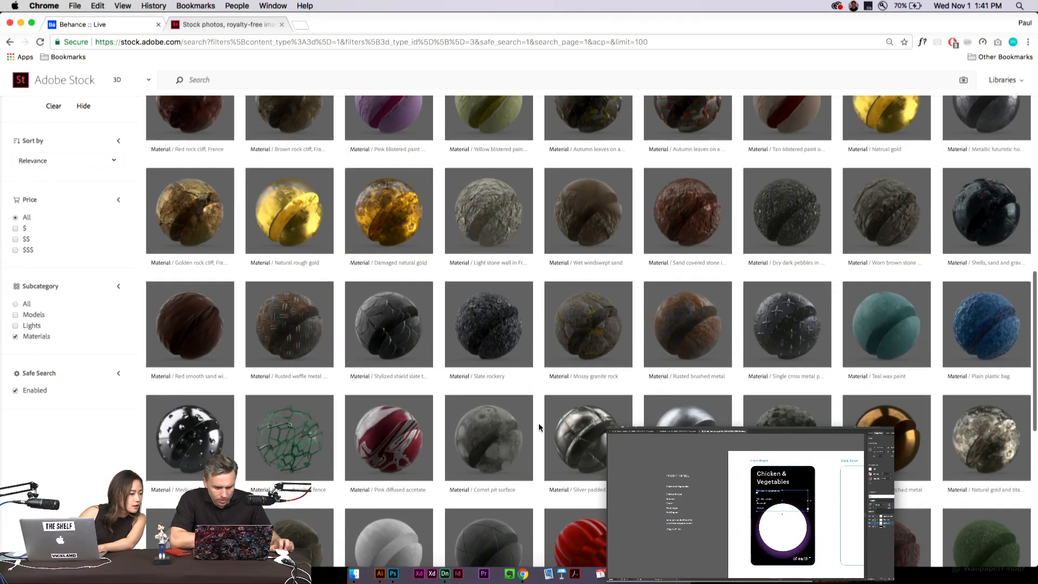
{"action": "mouse_move", "coordinate": [204, 236]}
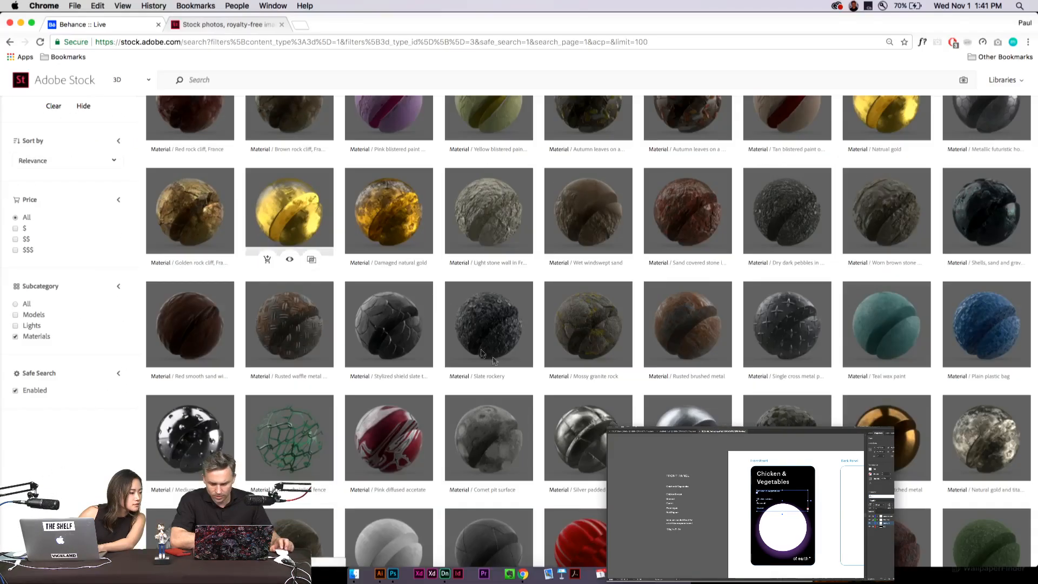
{"action": "scroll", "coordinate": [680, 560], "scroll_direction": "down", "scroll_amount": 5}
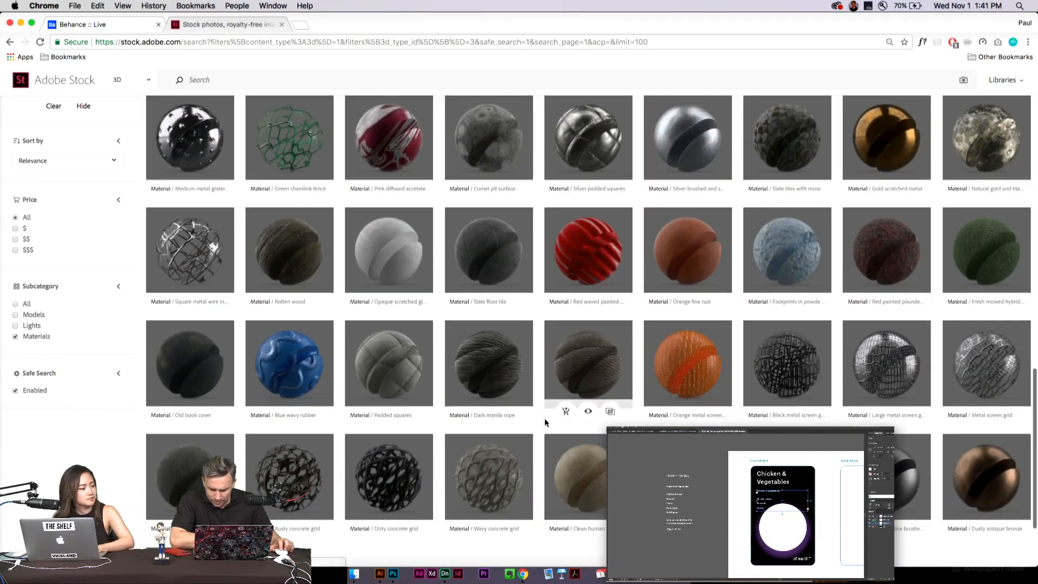
{"action": "scroll", "coordinate": [544, 419], "scroll_direction": "down", "scroll_amount": 3}
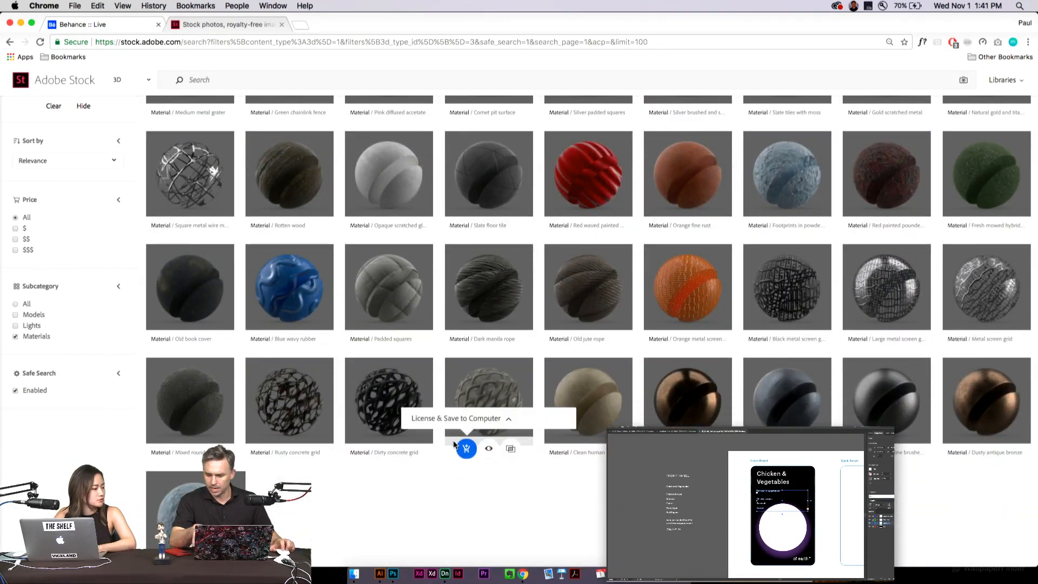
{"action": "scroll", "coordinate": [602, 508], "scroll_direction": "down", "scroll_amount": 2}
{"action": "scroll", "coordinate": [602, 508], "scroll_direction": "down", "scroll_amount": 1}
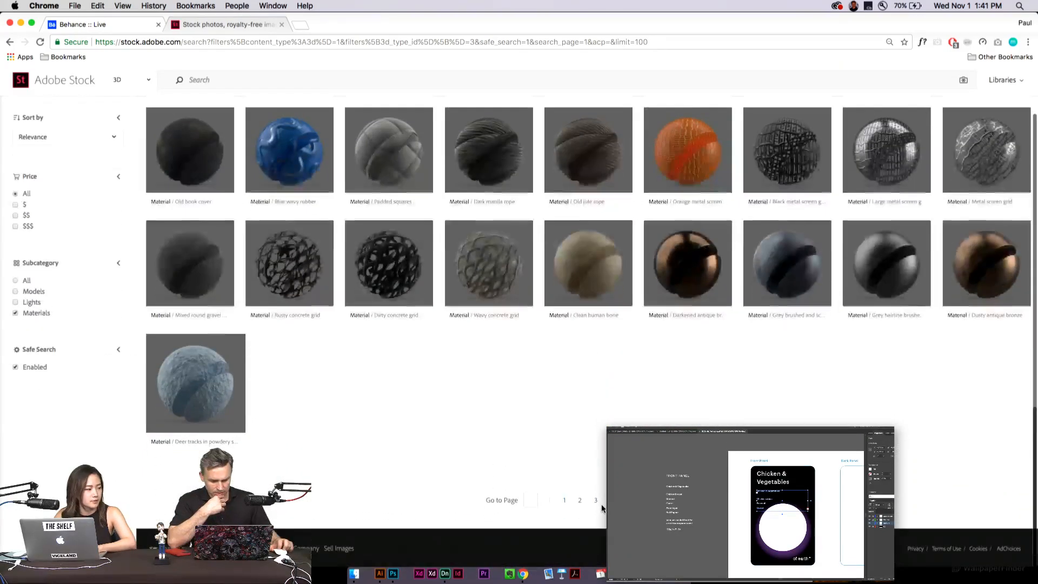
{"action": "scroll", "coordinate": [514, 432], "scroll_direction": "up", "scroll_amount": 2}
{"action": "scroll", "coordinate": [503, 465], "scroll_direction": "down", "scroll_amount": 2}
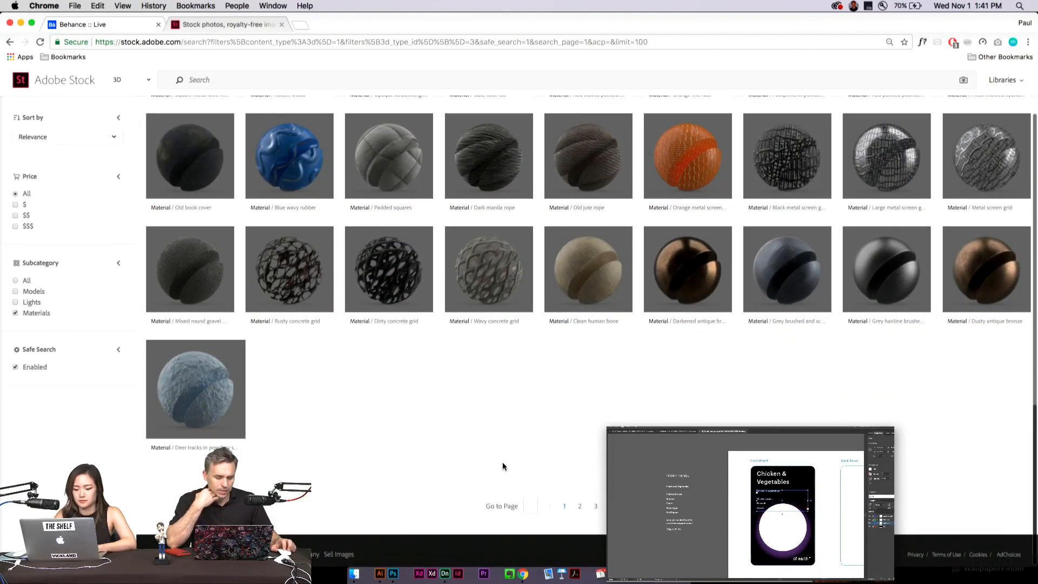
{"action": "mouse_move", "coordinate": [271, 318]}
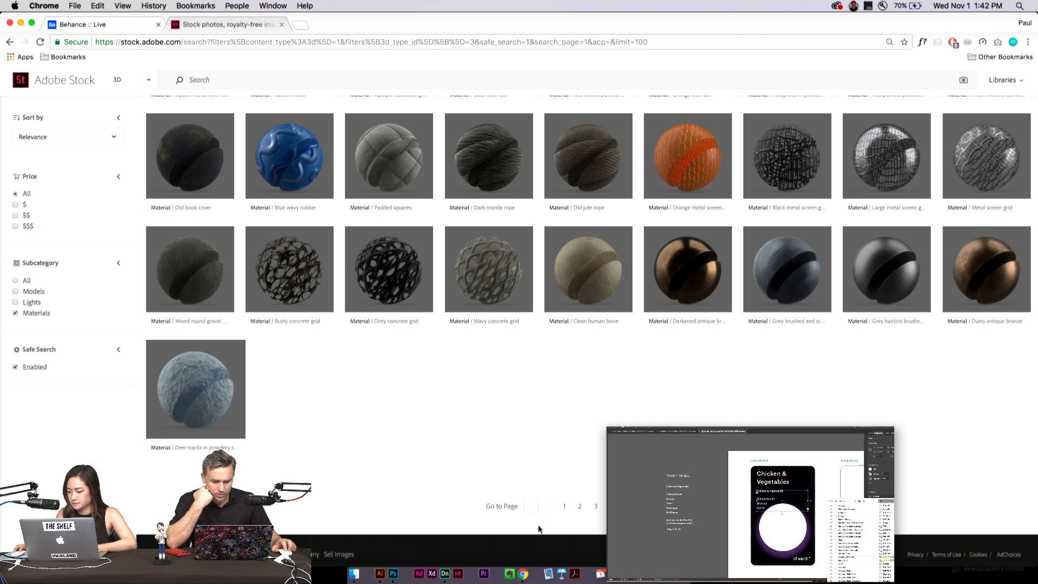
License the black faceted metallic plastic material on results page 2 and save it to a Creative Cloud library
{"action": "left_click", "coordinate": [579, 506]}
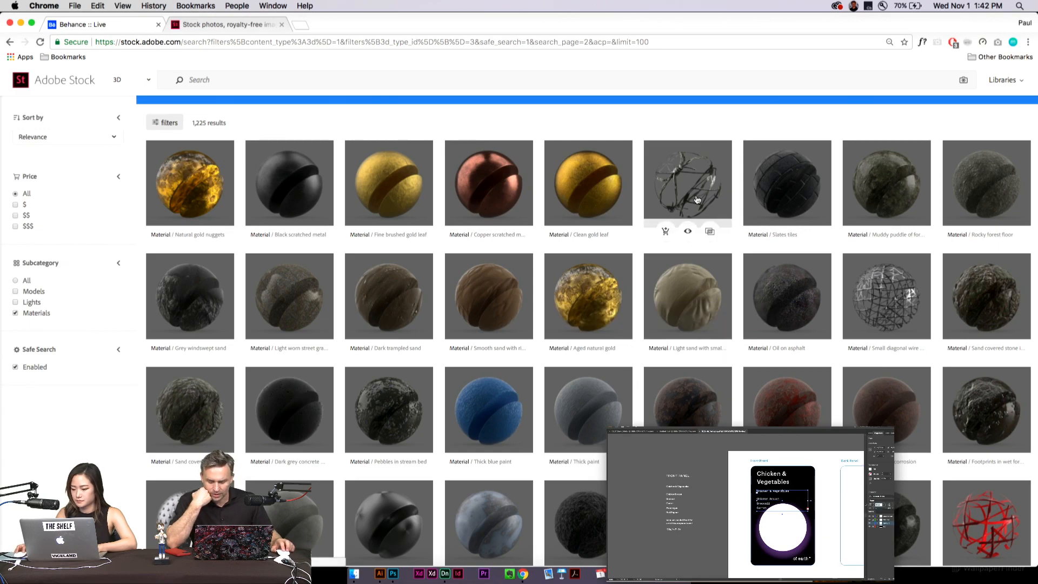
{"action": "scroll", "coordinate": [697, 199], "scroll_direction": "down", "scroll_amount": 10}
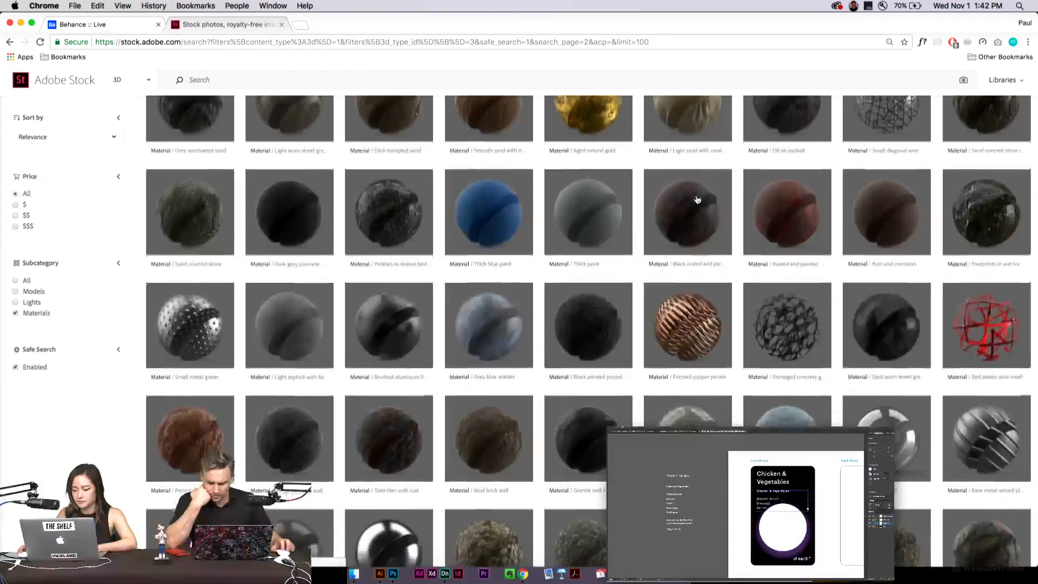
{"action": "scroll", "coordinate": [697, 200], "scroll_direction": "down", "scroll_amount": 5}
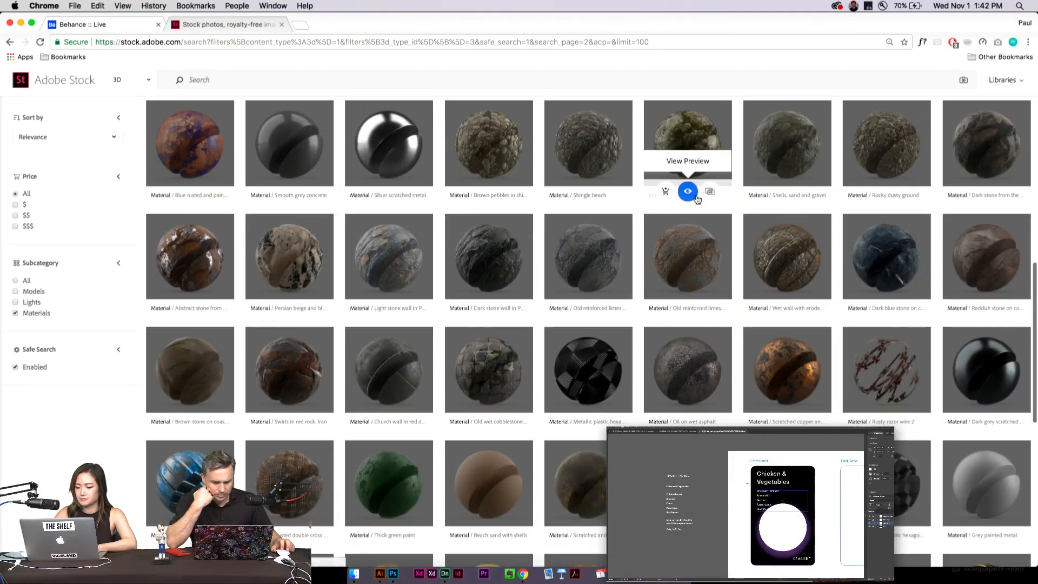
{"action": "scroll", "coordinate": [696, 199], "scroll_direction": "down", "scroll_amount": 3}
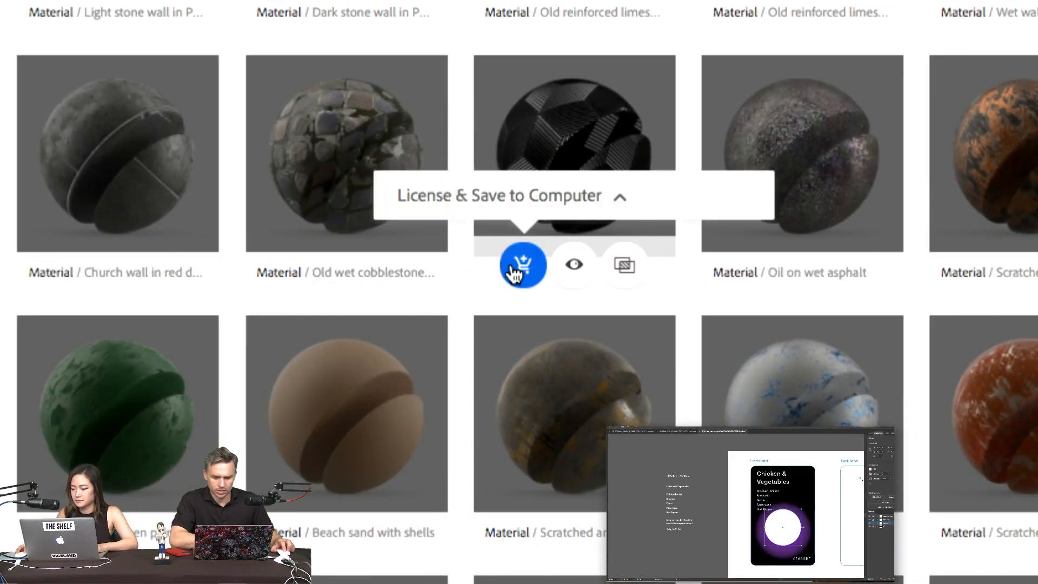
{"action": "left_click", "coordinate": [619, 198]}
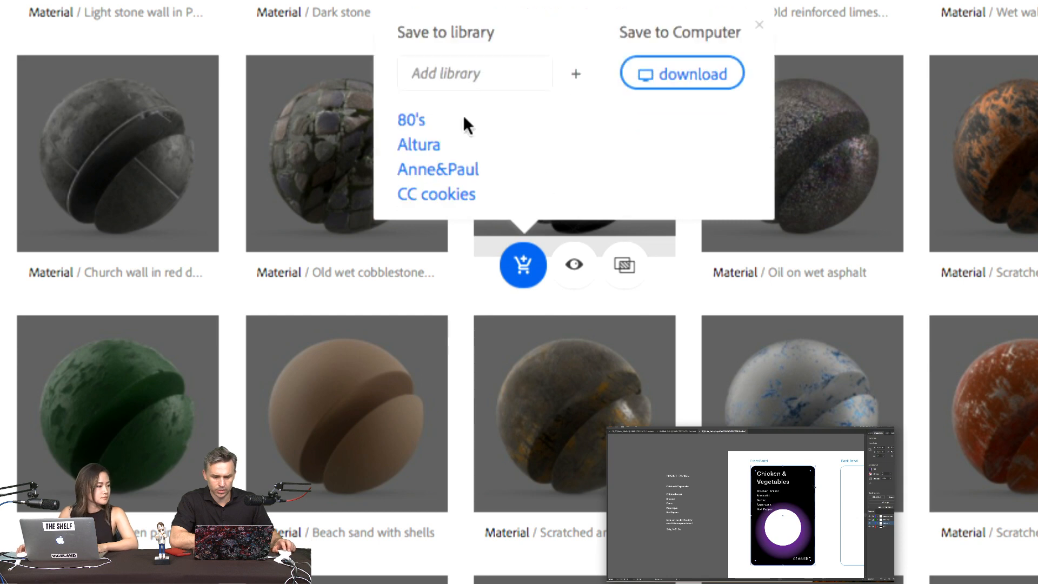
{"action": "scroll", "coordinate": [427, 154], "scroll_direction": "down", "scroll_amount": 2}
{"action": "scroll", "coordinate": [423, 161], "scroll_direction": "down", "scroll_amount": 2}
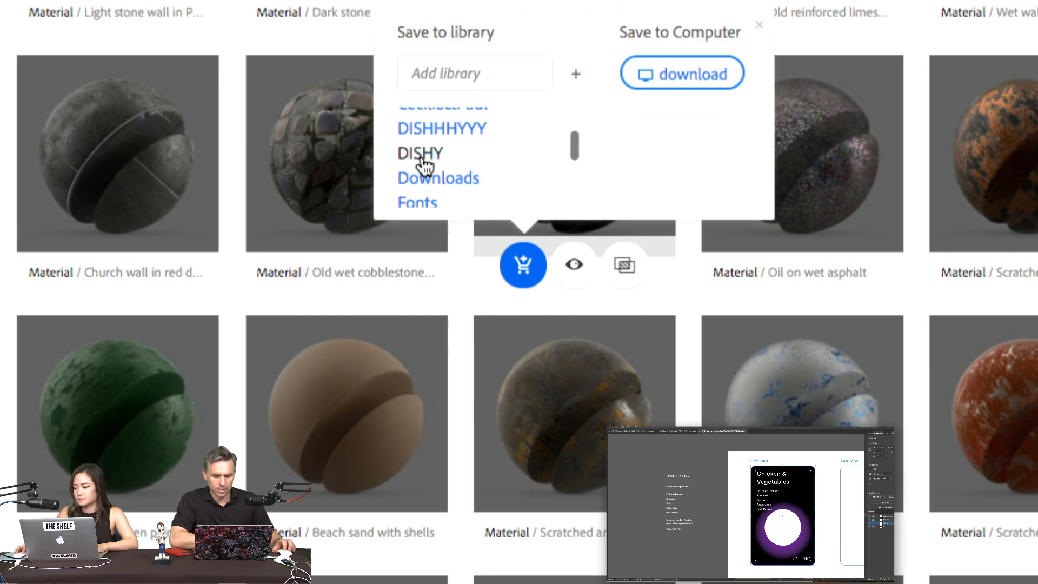
{"action": "scroll", "coordinate": [422, 160], "scroll_direction": "up", "scroll_amount": 2}
{"action": "left_click", "coordinate": [418, 156]}
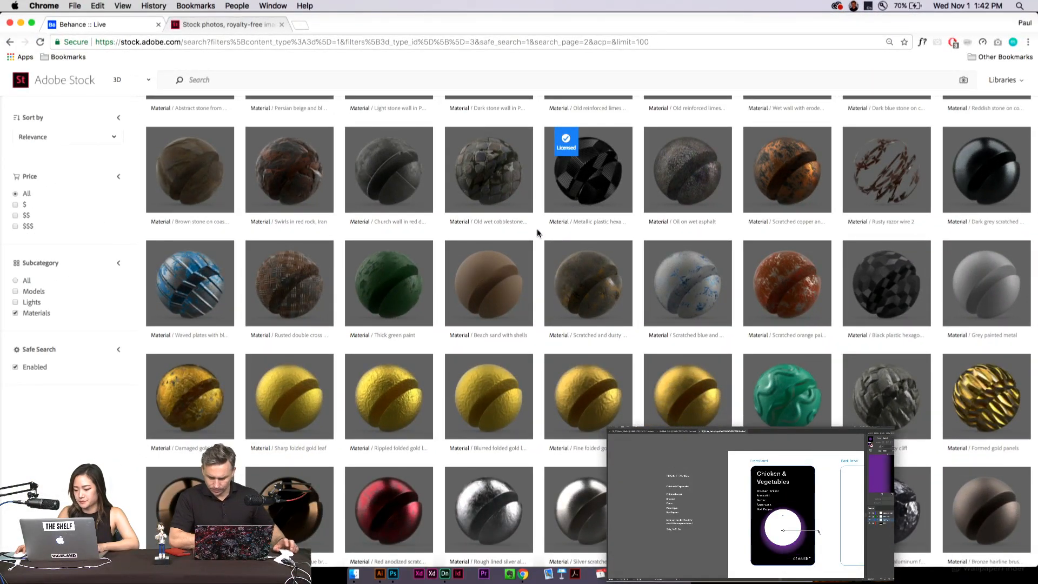
Switch to Adobe Dimension, collapse the starter assets, and show the second shared Creative Cloud library in the library list
{"action": "scroll", "coordinate": [537, 234], "scroll_direction": "down", "scroll_amount": 5}
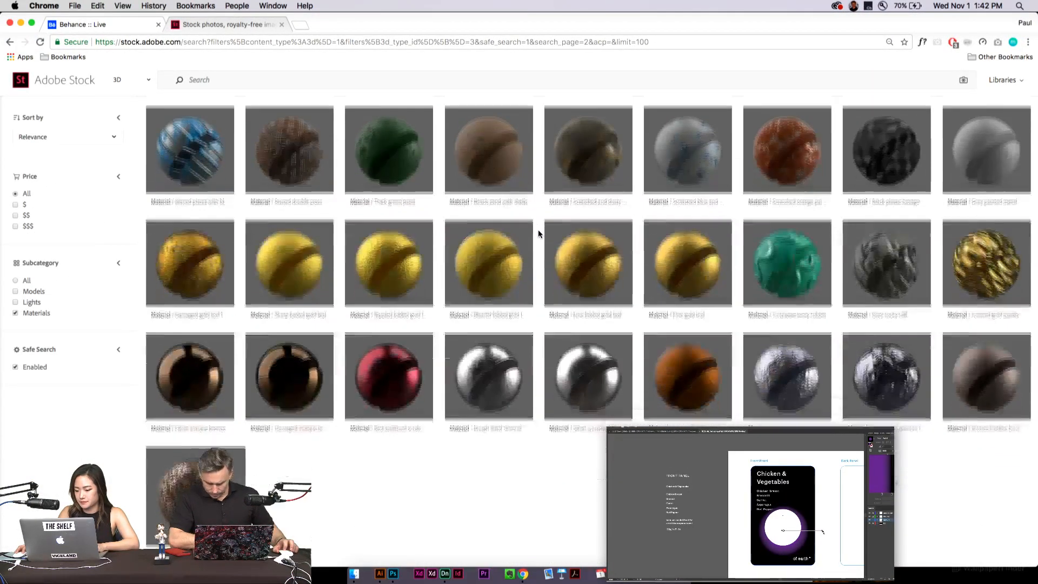
{"action": "left_click", "coordinate": [21, 23]}
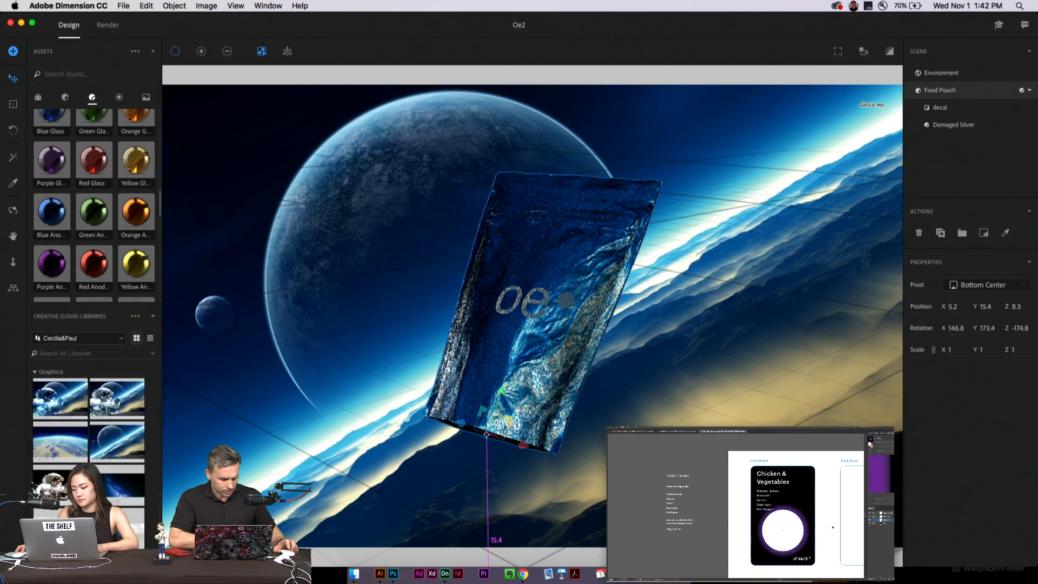
{"action": "left_click", "coordinate": [154, 53]}
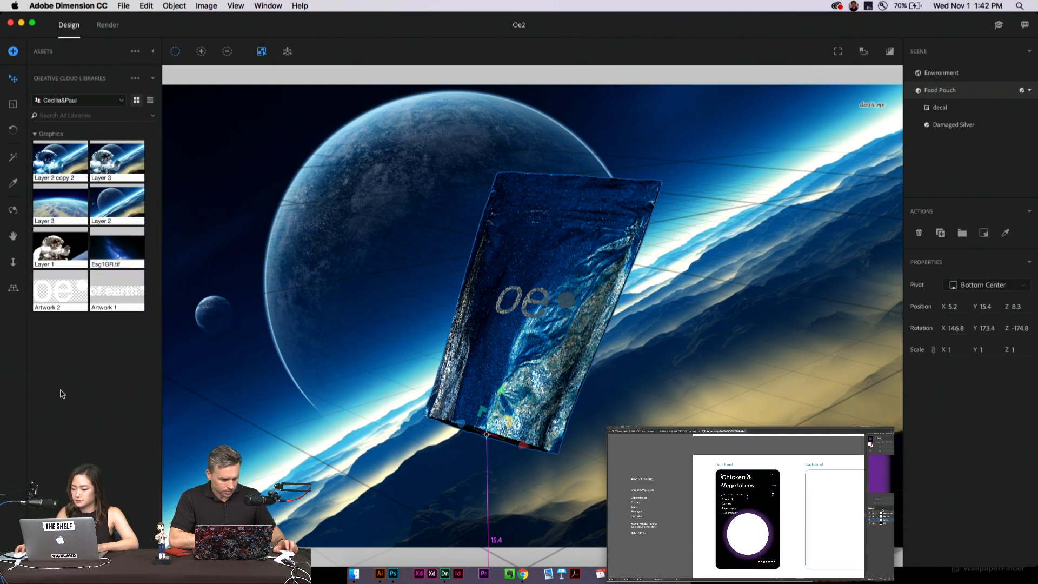
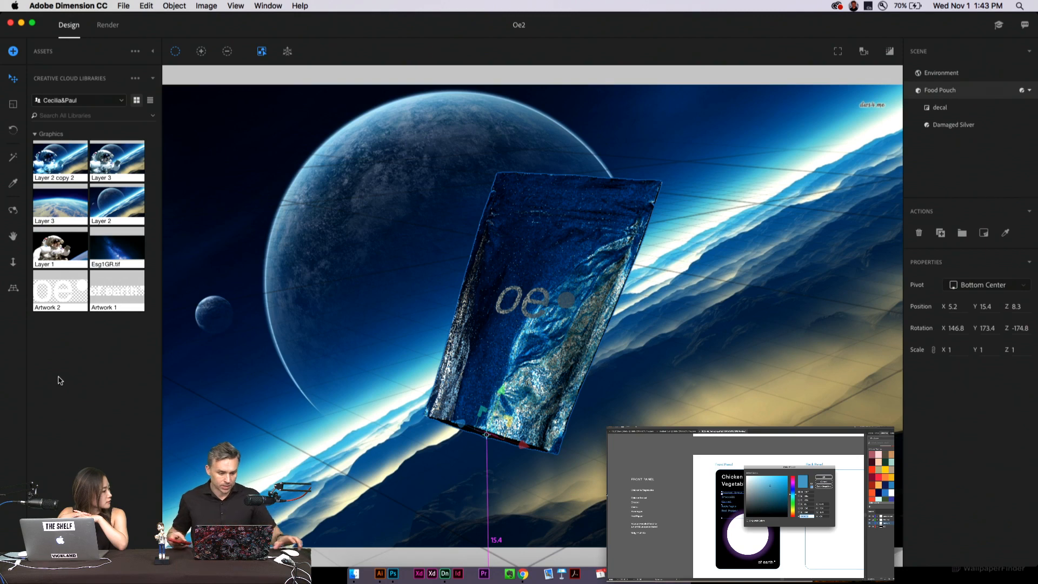
{"action": "left_click", "coordinate": [100, 101]}
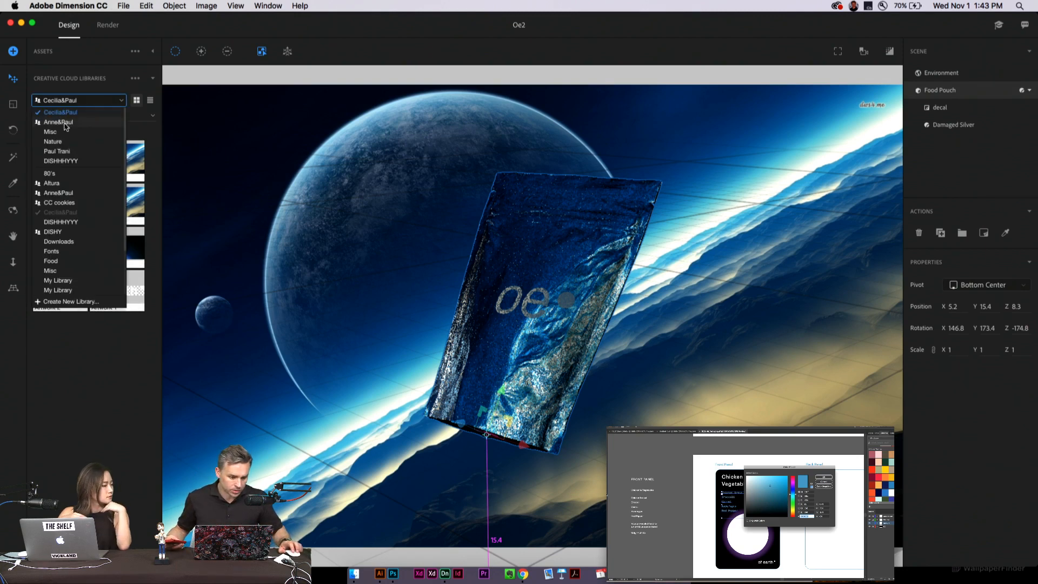
{"action": "left_click", "coordinate": [65, 123]}
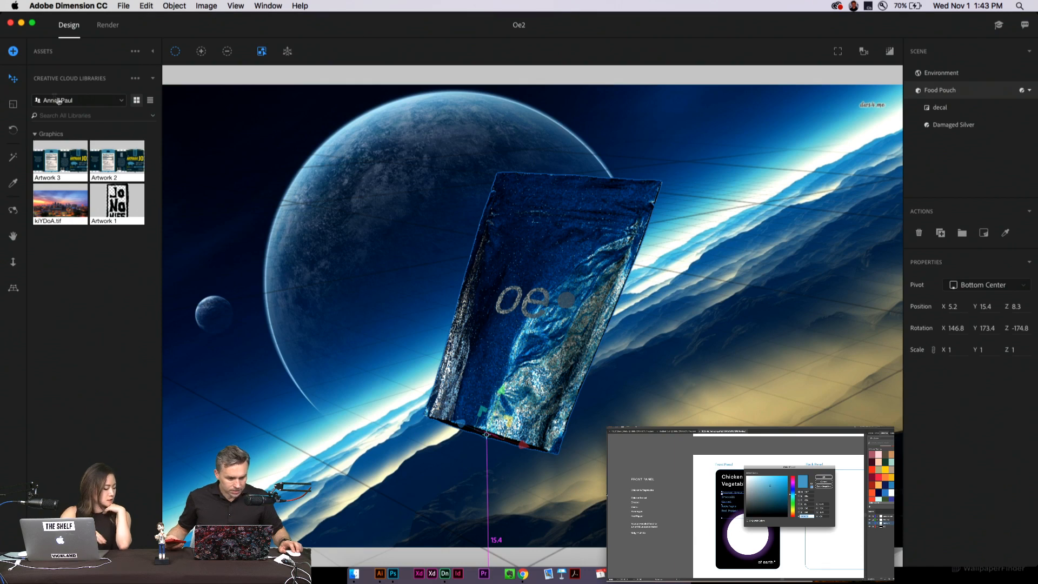
Show the Misc library and apply its Material 1 to the food pouch
{"action": "left_click", "coordinate": [90, 103]}
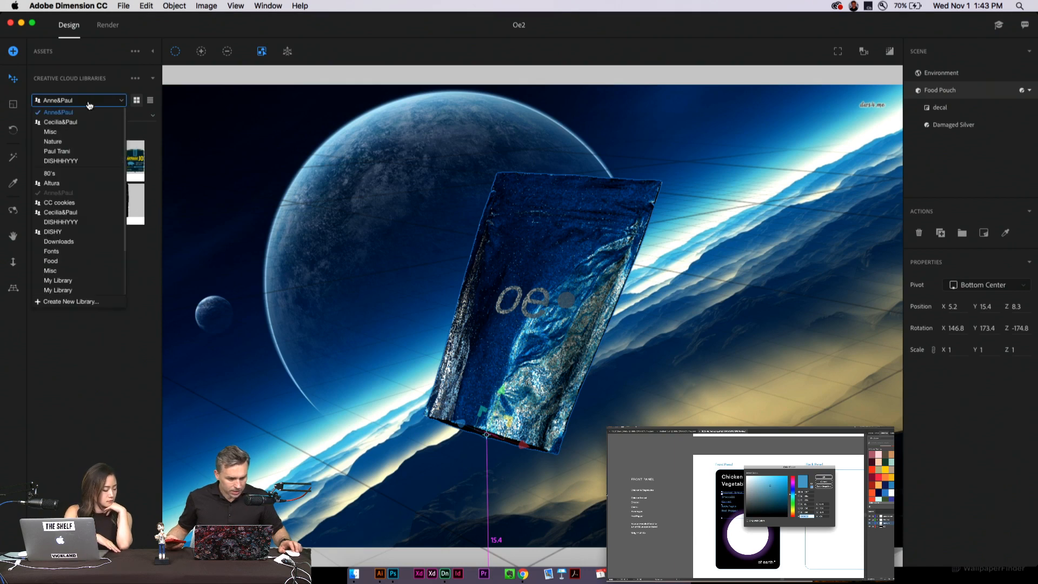
{"action": "left_click", "coordinate": [73, 132]}
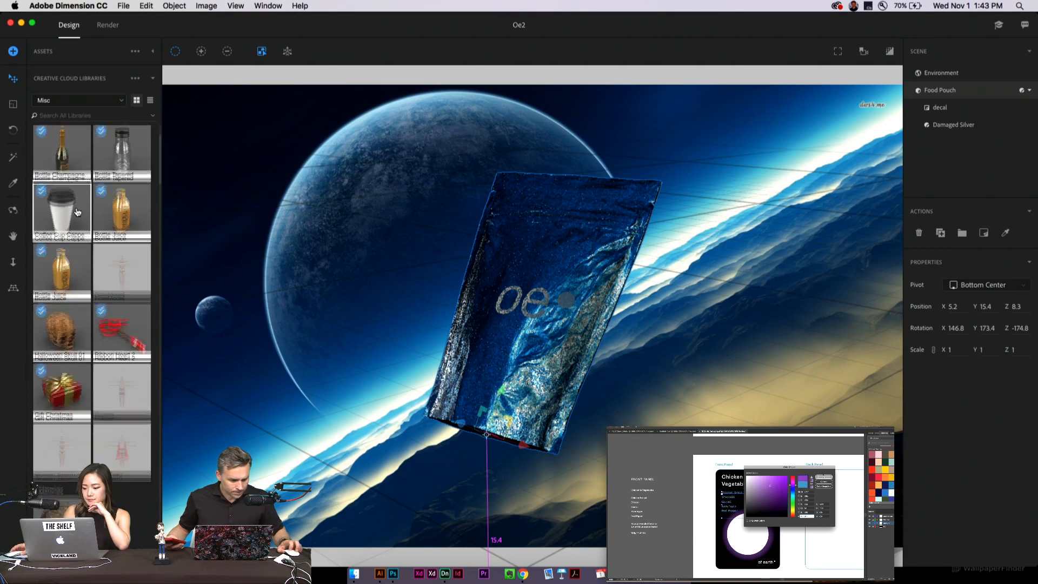
{"action": "scroll", "coordinate": [77, 212], "scroll_direction": "down", "scroll_amount": 4}
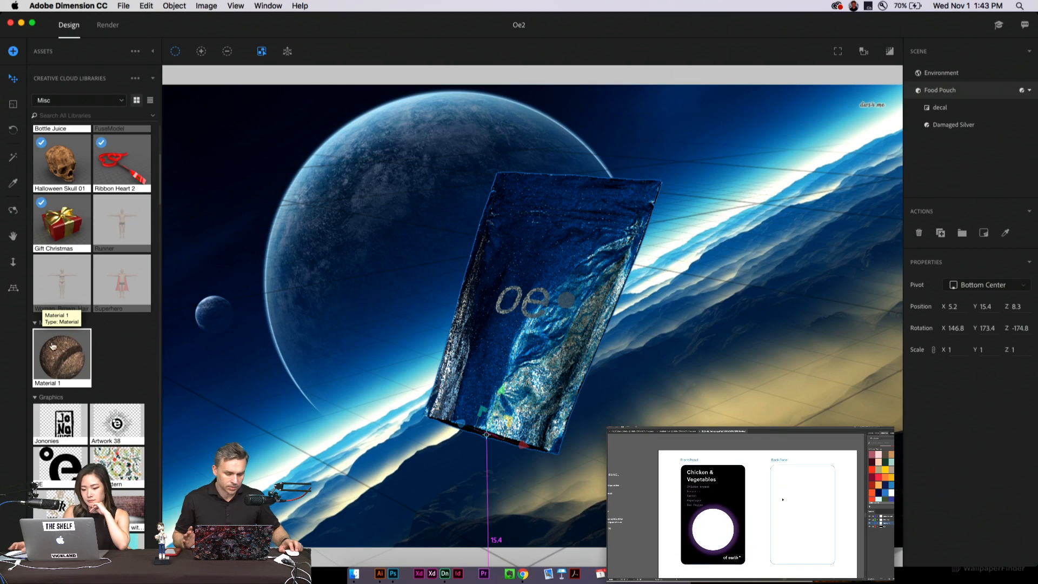
{"action": "left_click_drag", "start_coordinate": [60, 365], "coordinate": [572, 224]}
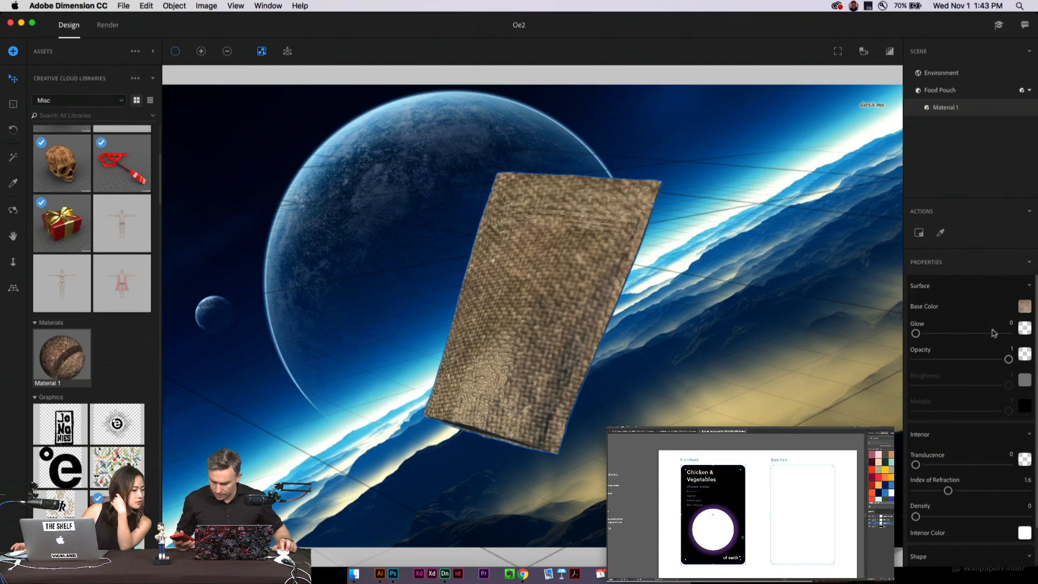
Inspect the pouch material's base color image, then set its texture repeat to 3.7 in both X and Y
{"action": "left_click", "coordinate": [1025, 307]}
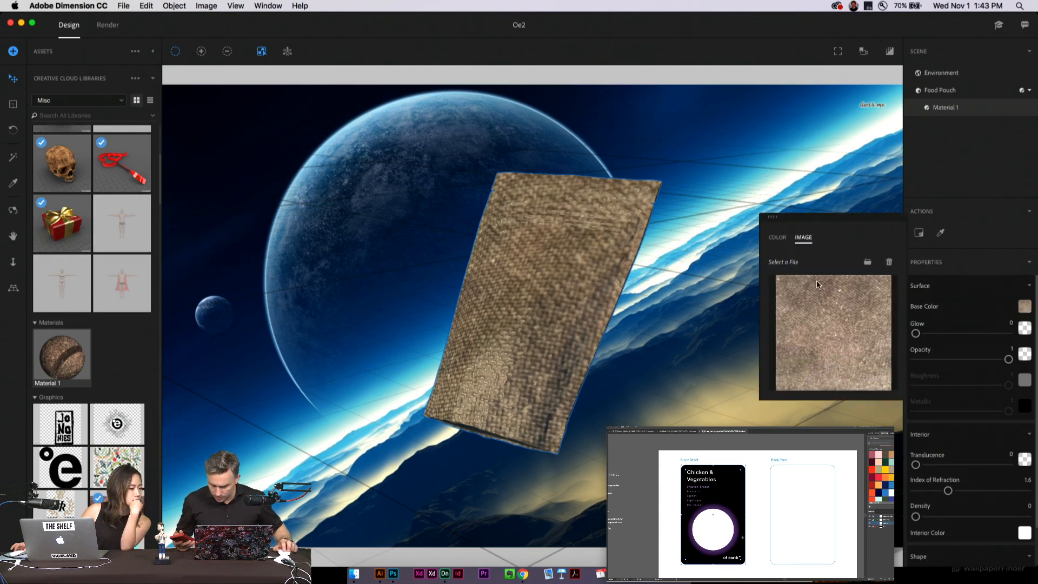
{"action": "left_click", "coordinate": [1006, 262]}
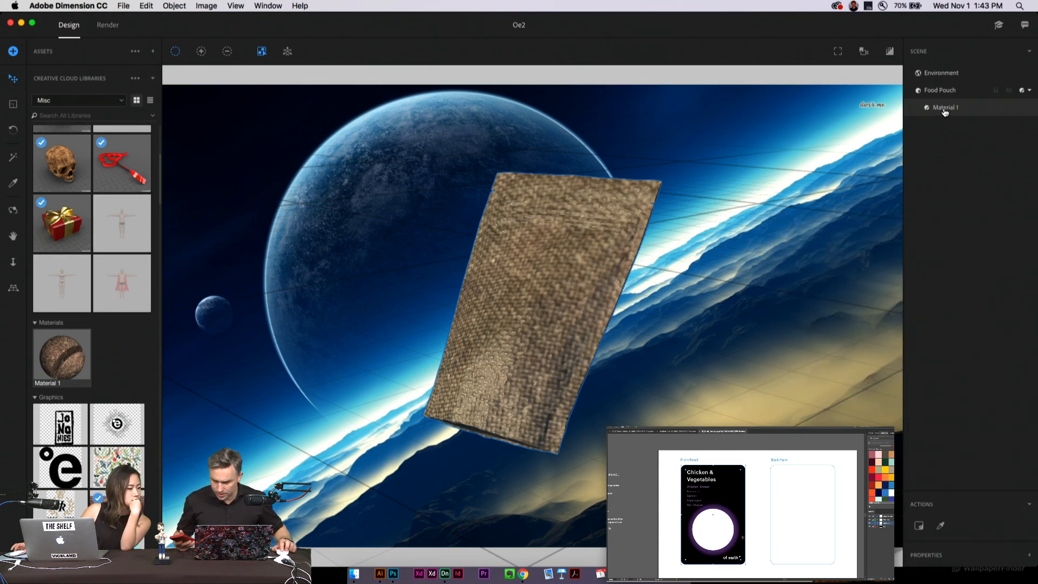
{"action": "left_click", "coordinate": [1028, 557]}
{"action": "scroll", "coordinate": [967, 451], "scroll_direction": "down", "scroll_amount": 2}
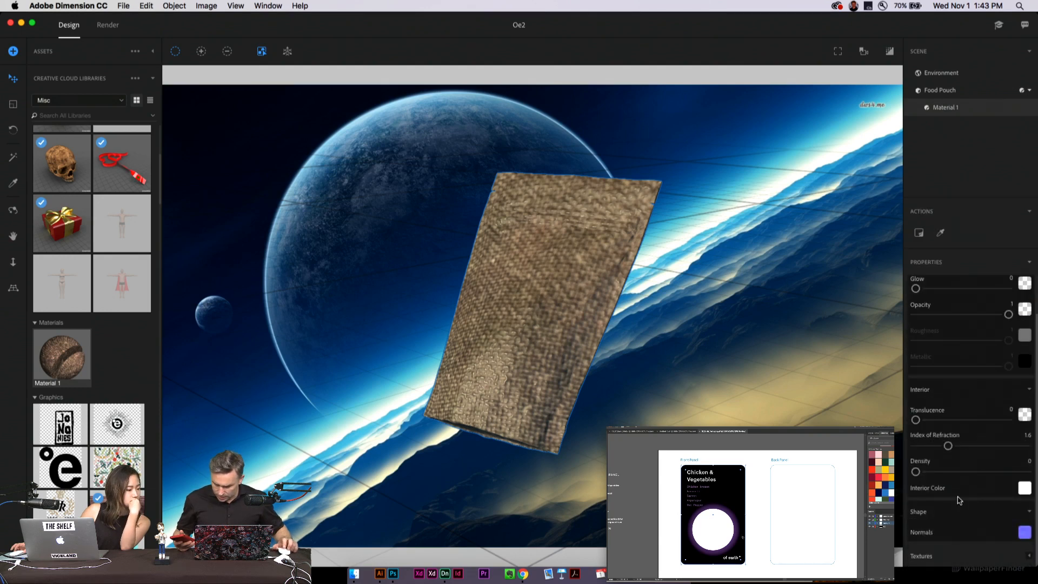
{"action": "left_click", "coordinate": [1028, 557]}
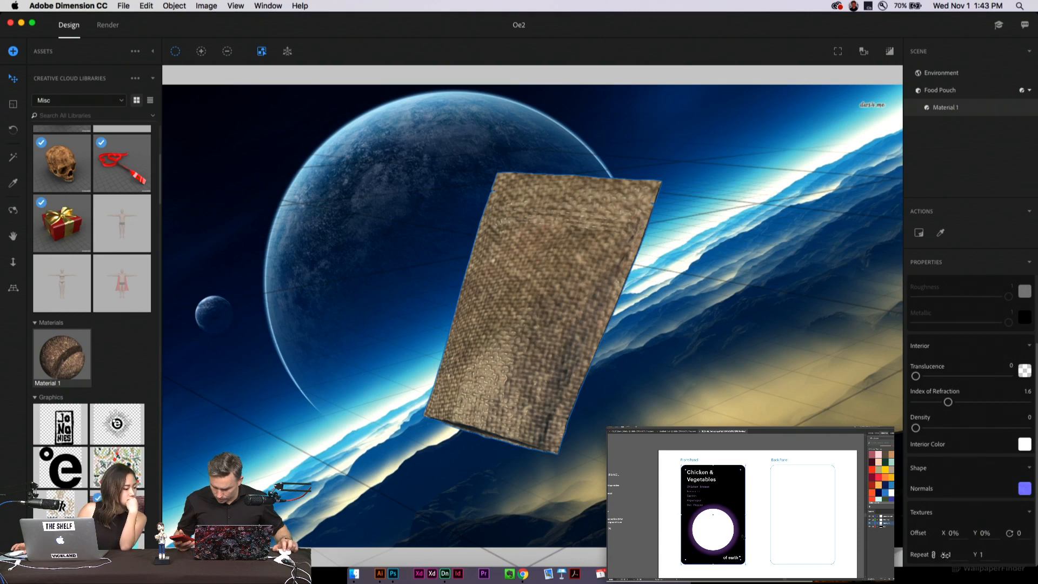
{"action": "left_click_drag", "start_coordinate": [945, 554], "coordinate": [960, 554]}
{"action": "mouse_move", "coordinate": [954, 554]}
{"action": "left_mouse_down"}
{"action": "mouse_move", "coordinate": [982, 554]}
{"action": "mouse_move", "coordinate": [953, 554]}
{"action": "left_mouse_up"}
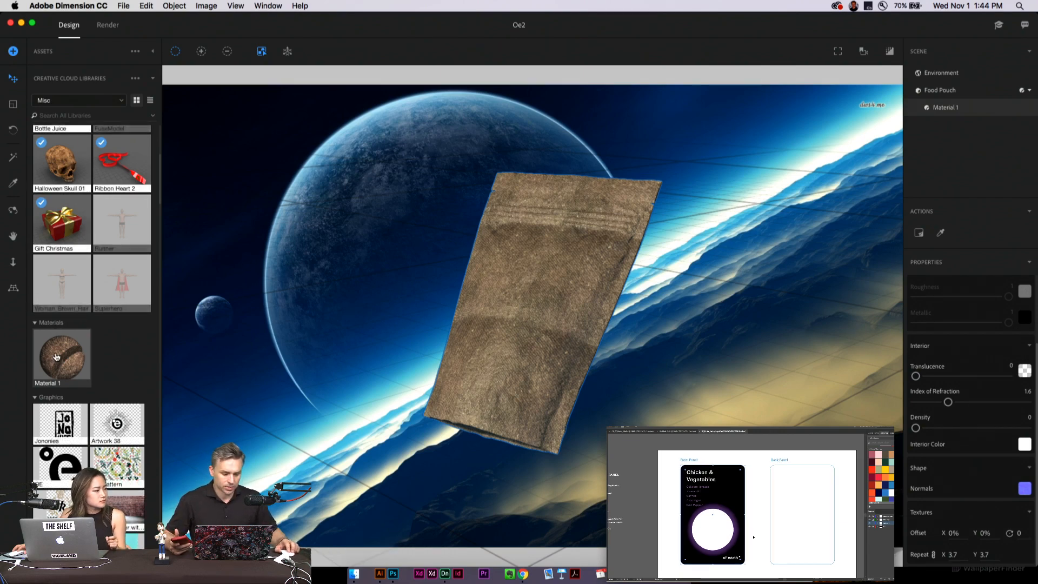
Switch to Photoshop and show the Misc library's Materials category with the Colors and Graphics categories collapsed
{"action": "left_click", "coordinate": [392, 574]}
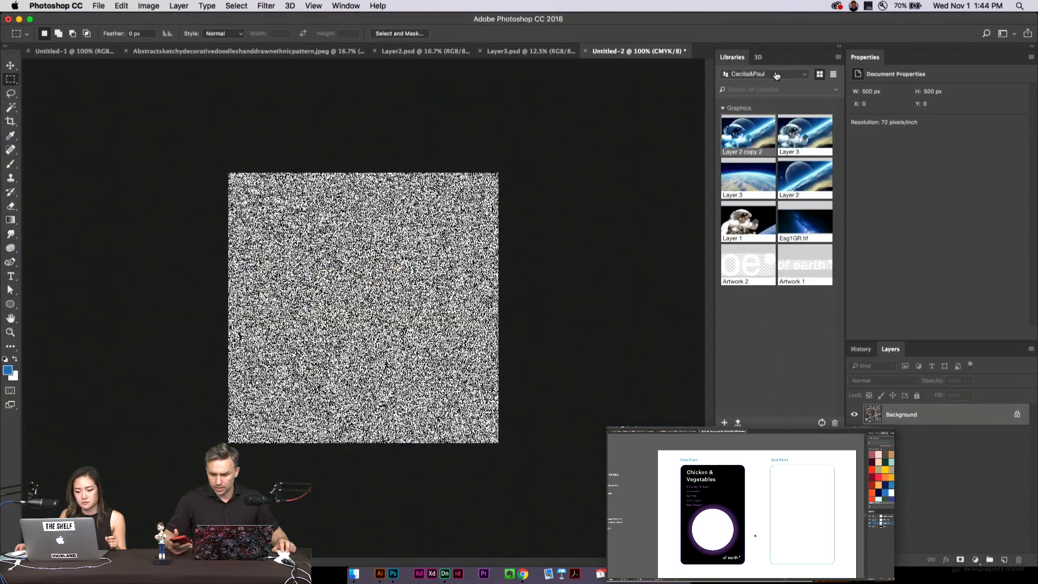
{"action": "left_click", "coordinate": [763, 73]}
{"action": "left_click", "coordinate": [765, 104]}
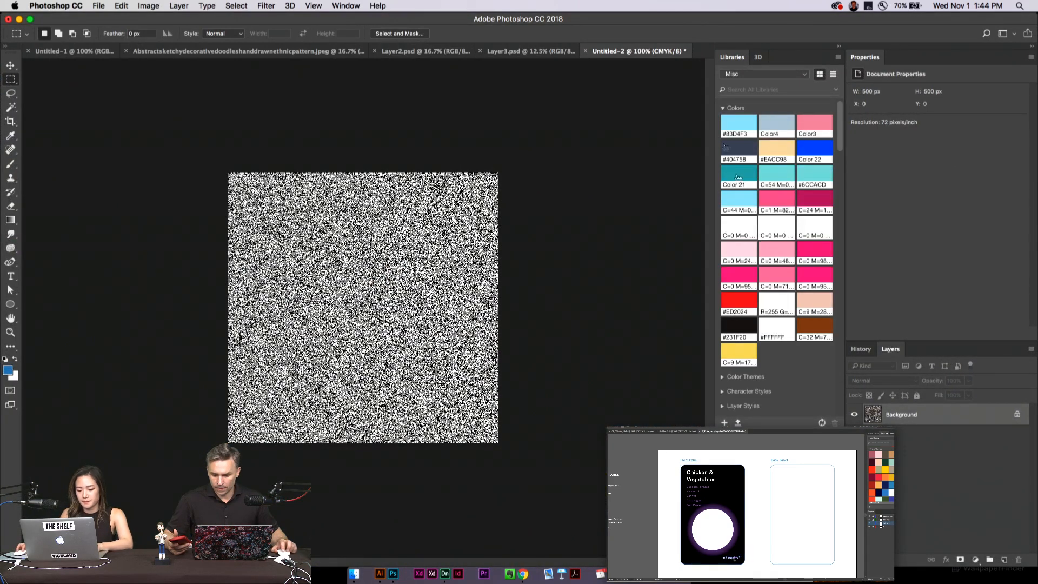
{"action": "left_click", "coordinate": [724, 110]}
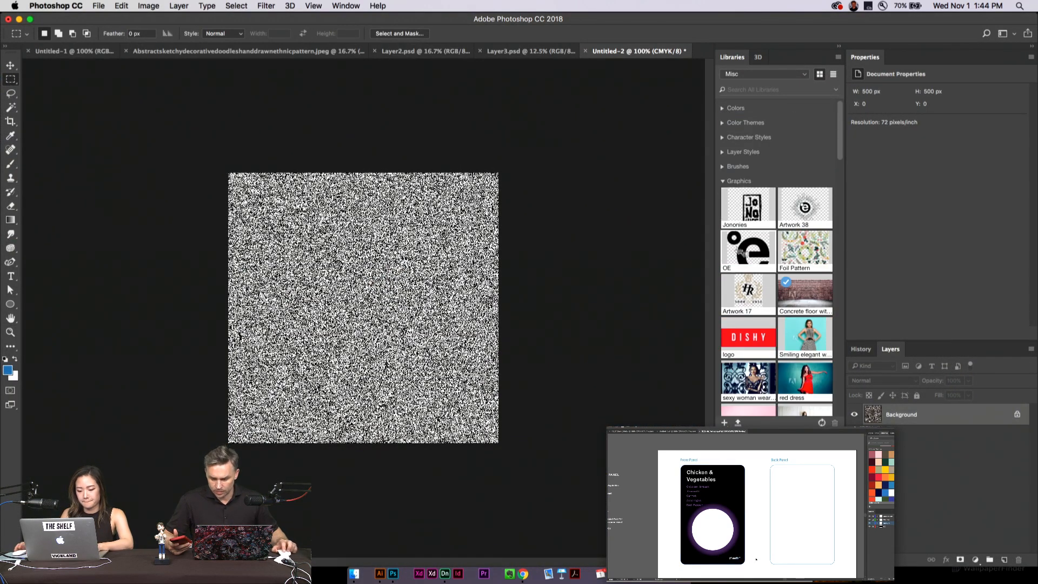
{"action": "scroll", "coordinate": [734, 176], "scroll_direction": "down", "scroll_amount": 4}
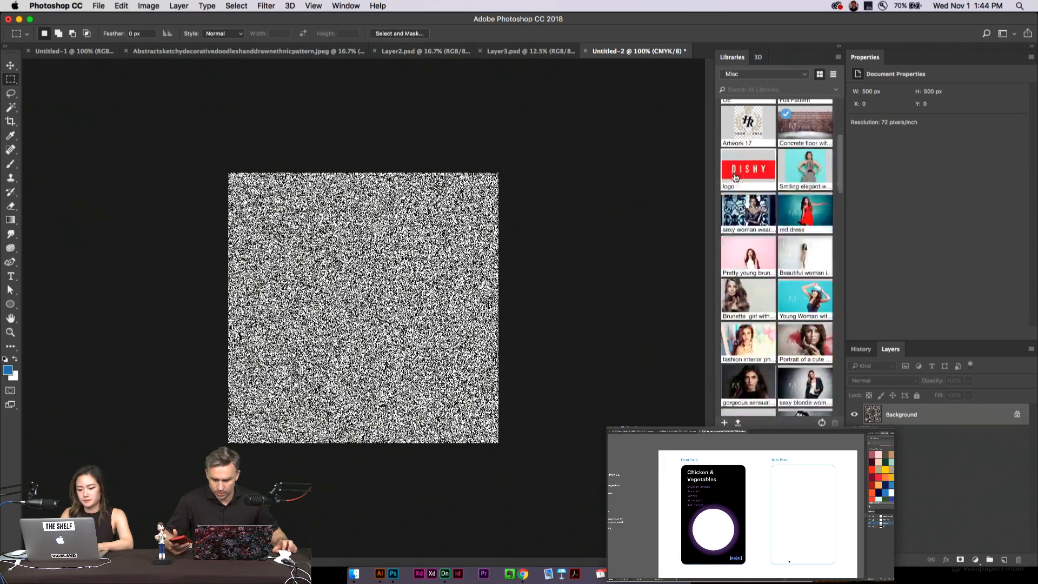
{"action": "scroll", "coordinate": [724, 168], "scroll_direction": "up", "scroll_amount": 4}
{"action": "left_click", "coordinate": [723, 182]}
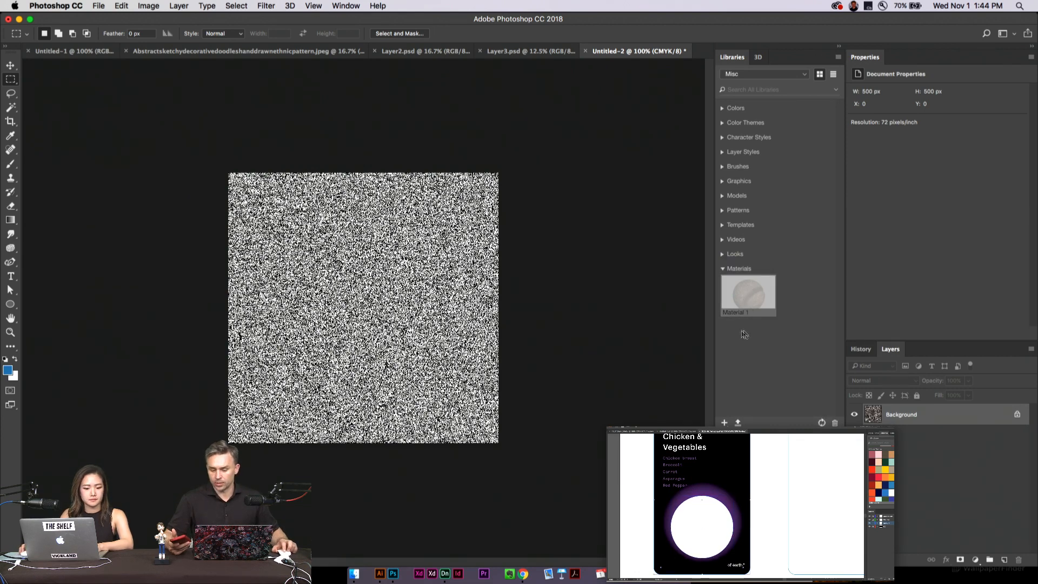
{"action": "left_click", "coordinate": [19, 20]}
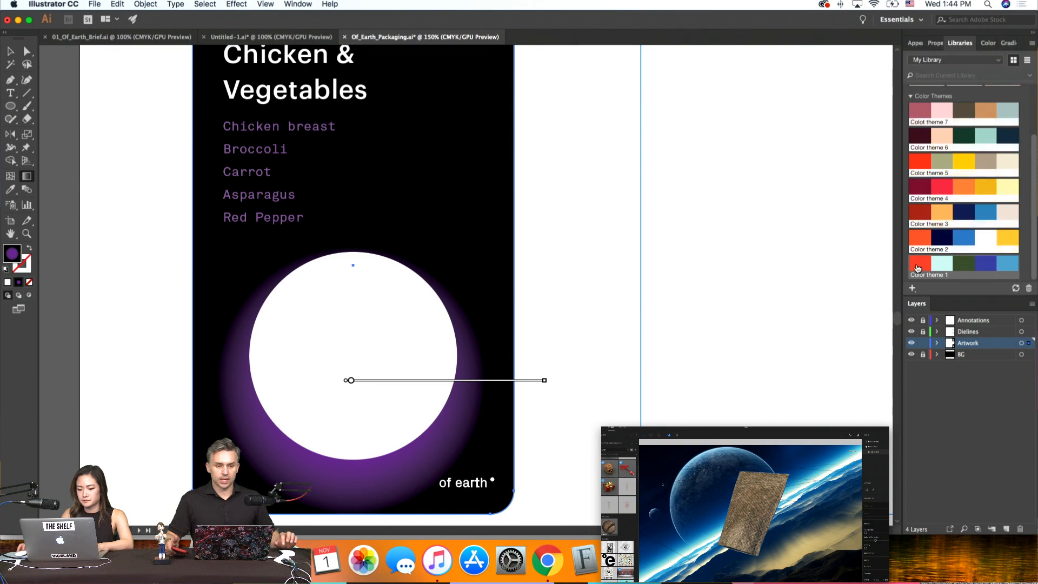
In Illustrator, recolor the glow's purple gradient stop to C 0, M 100, Y 65, K 0 and redraw the glow toward the circle's upper right
{"action": "left_click", "coordinate": [920, 264]}
{"action": "key", "text": "super+z"}
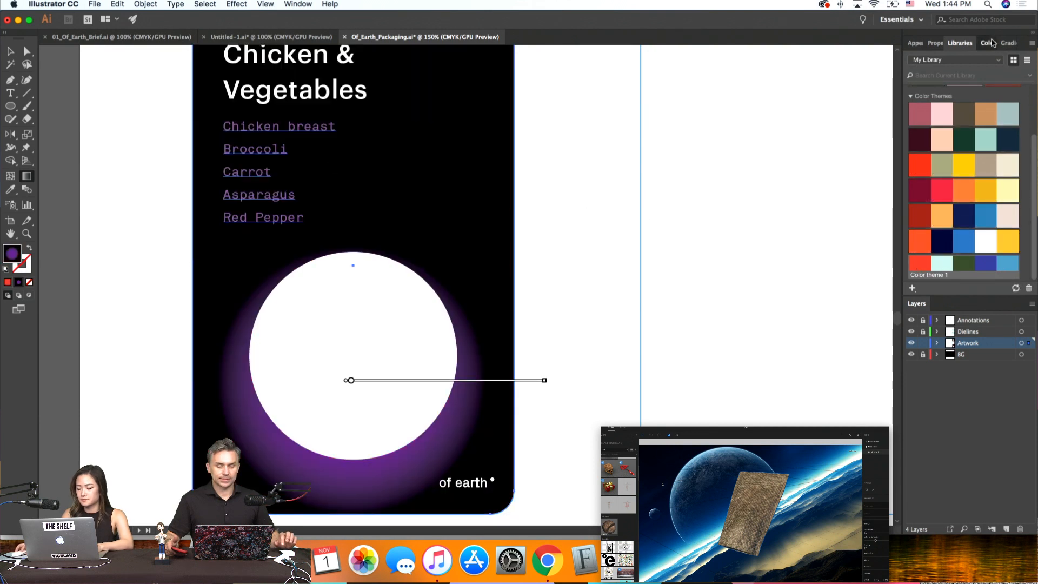
{"action": "left_click", "coordinate": [988, 43]}
{"action": "left_click", "coordinate": [1011, 43]}
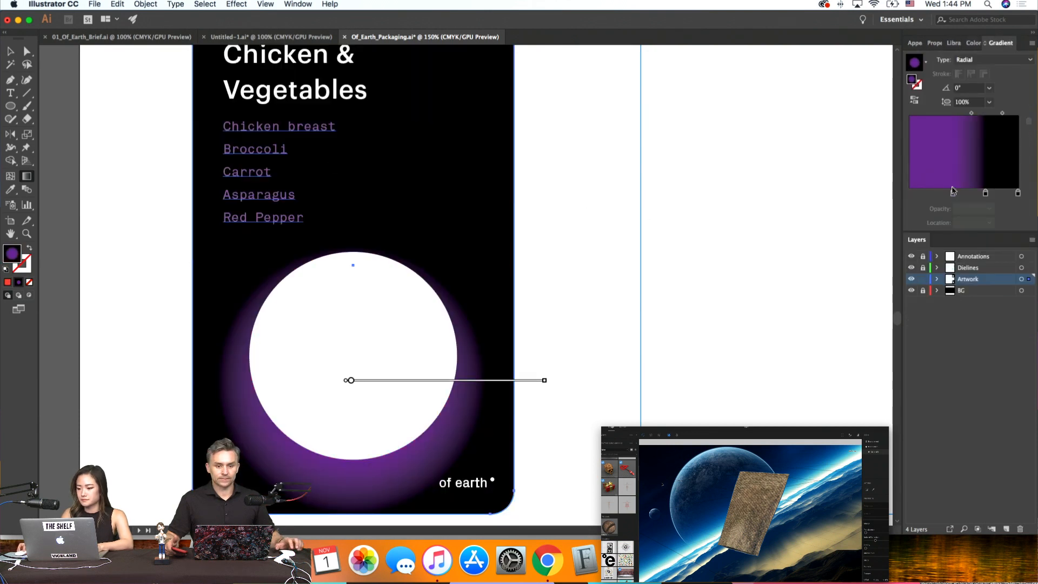
{"action": "left_click", "coordinate": [952, 191]}
{"action": "double_click", "coordinate": [953, 193]}
{"action": "left_click_drag", "start_coordinate": [969, 236], "coordinate": [926, 240]}
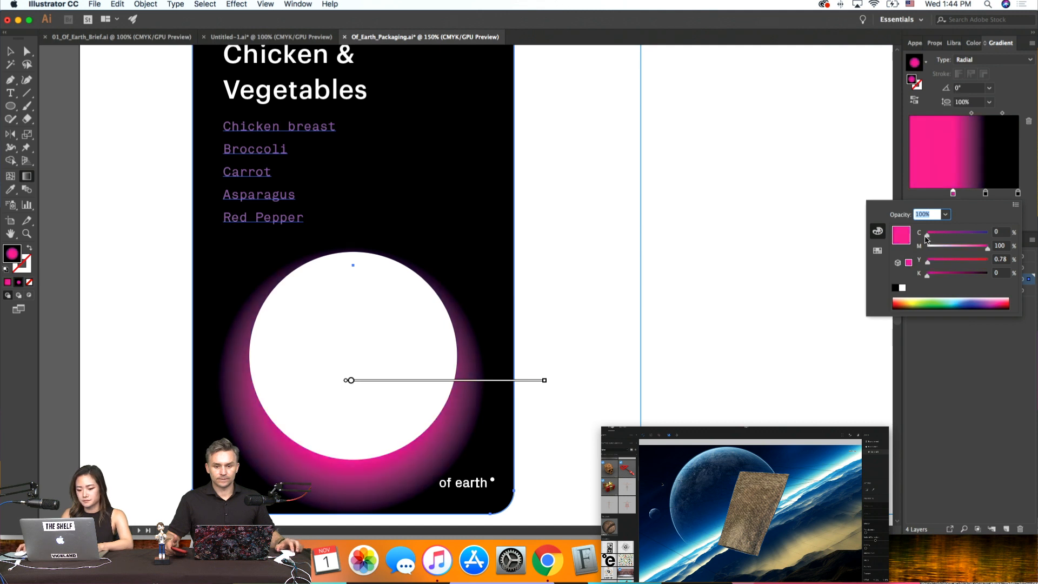
{"action": "left_click", "coordinate": [976, 263]}
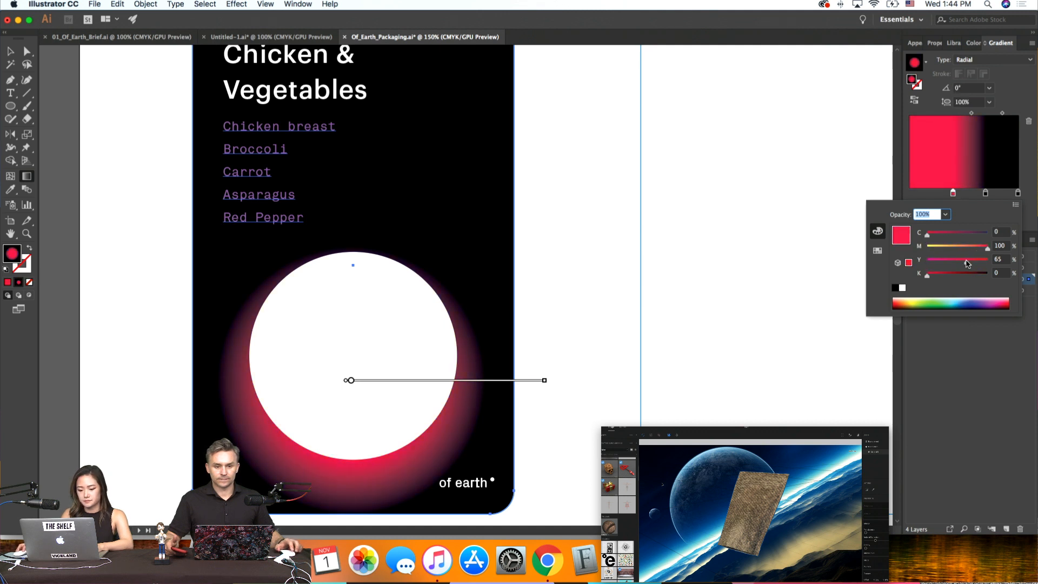
{"action": "left_click_drag", "start_coordinate": [186, 482], "coordinate": [662, 187]}
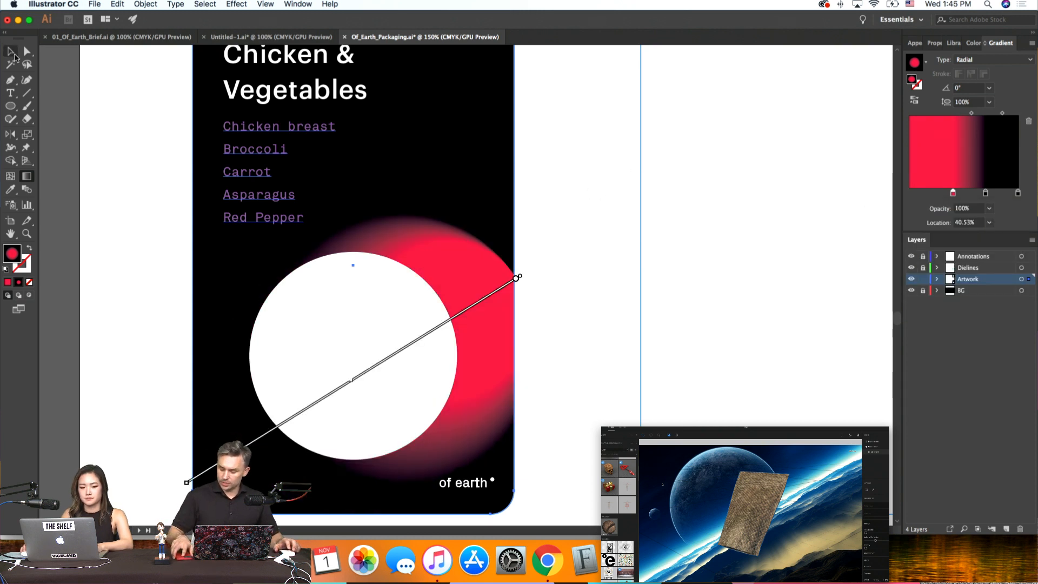
{"action": "left_click", "coordinate": [13, 54]}
{"action": "double_click", "coordinate": [491, 280]}
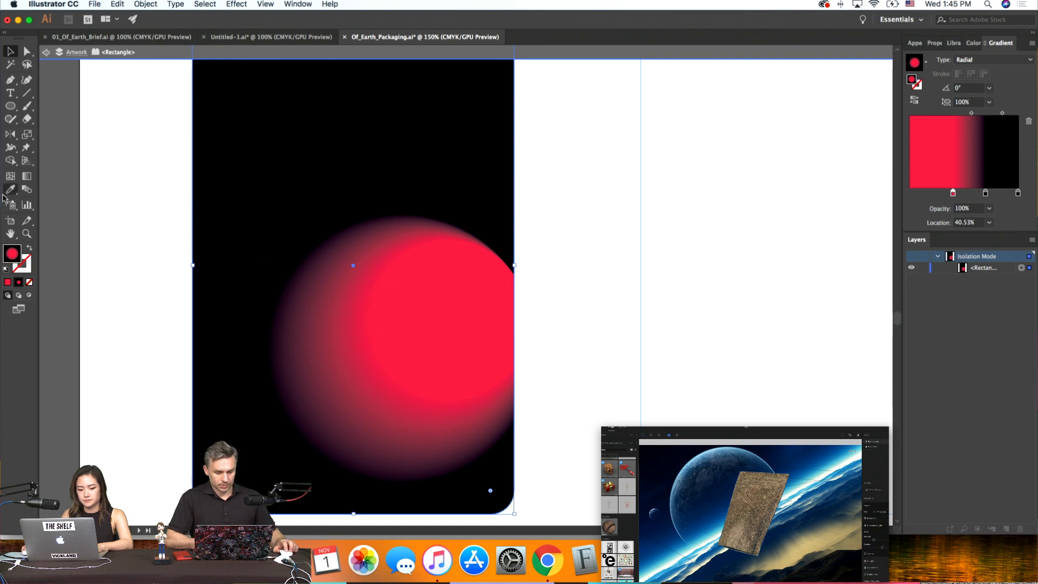
{"action": "key", "text": "g"}
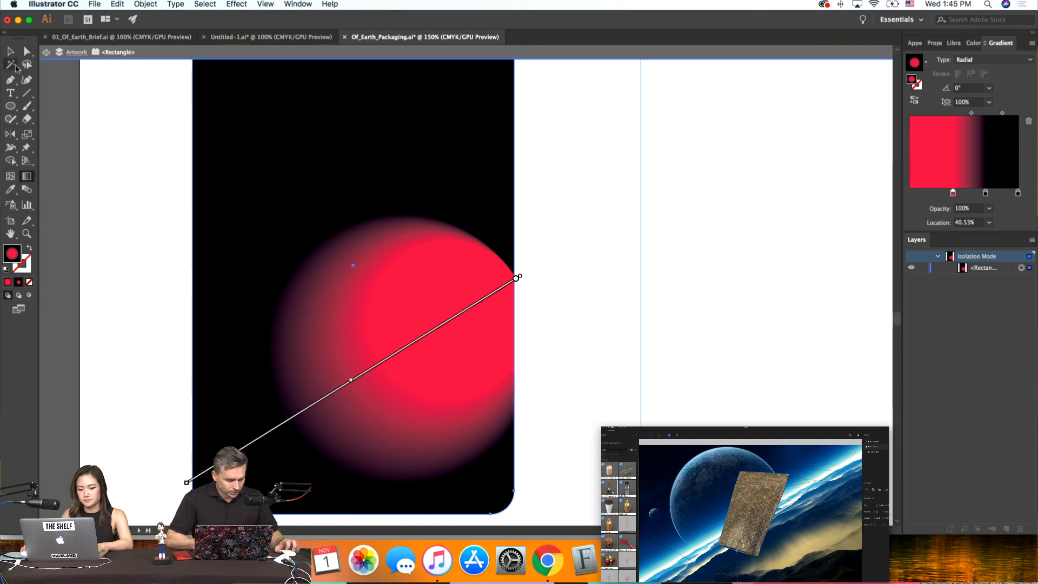
{"action": "key", "text": "v"}
{"action": "double_click", "coordinate": [614, 264]}
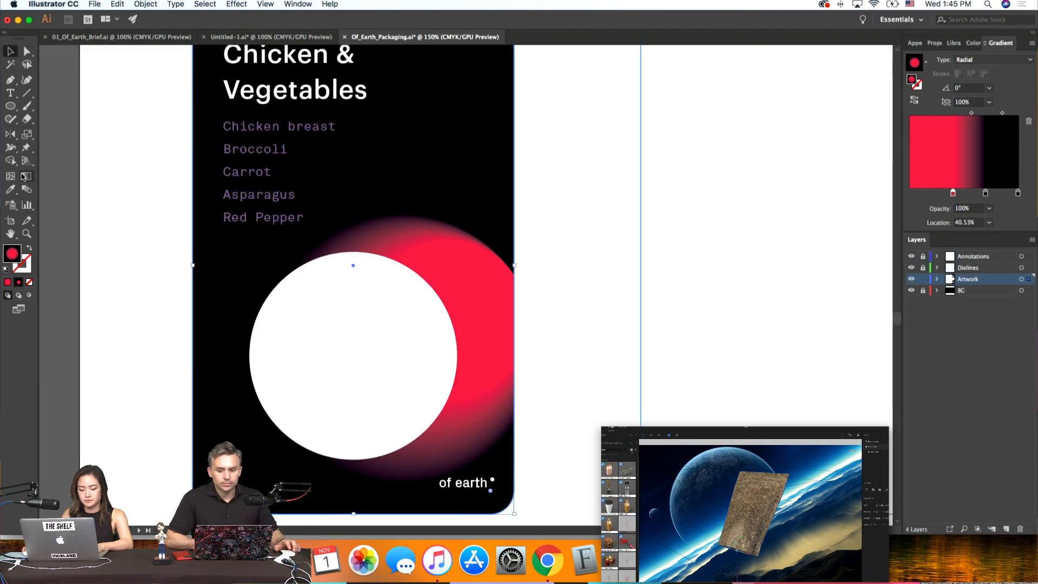
Shift the red radial gradient slightly up and left behind the white circle with the Gradient tool
{"action": "left_click", "coordinate": [26, 176]}
{"action": "mouse_move", "coordinate": [517, 281]}
{"action": "left_mouse_down"}
{"action": "mouse_move", "coordinate": [505, 278]}
{"action": "mouse_move", "coordinate": [508, 263]}
{"action": "left_mouse_up"}
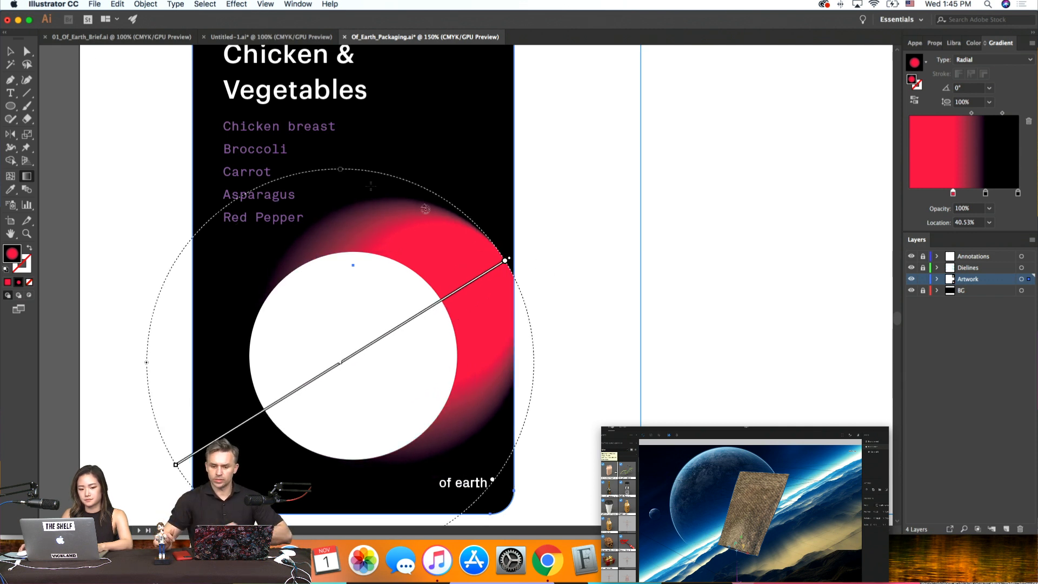
{"action": "key", "text": "v"}
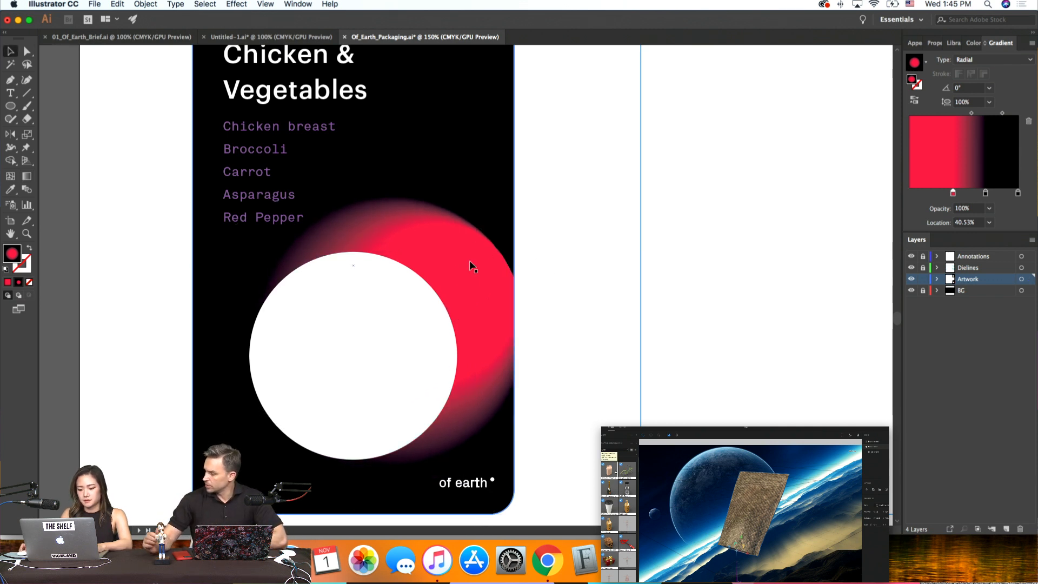
Examine the front panel's red glow and ingredient list at several magnifications alongside the empty back panel
{"action": "key", "text": "super+minus"}
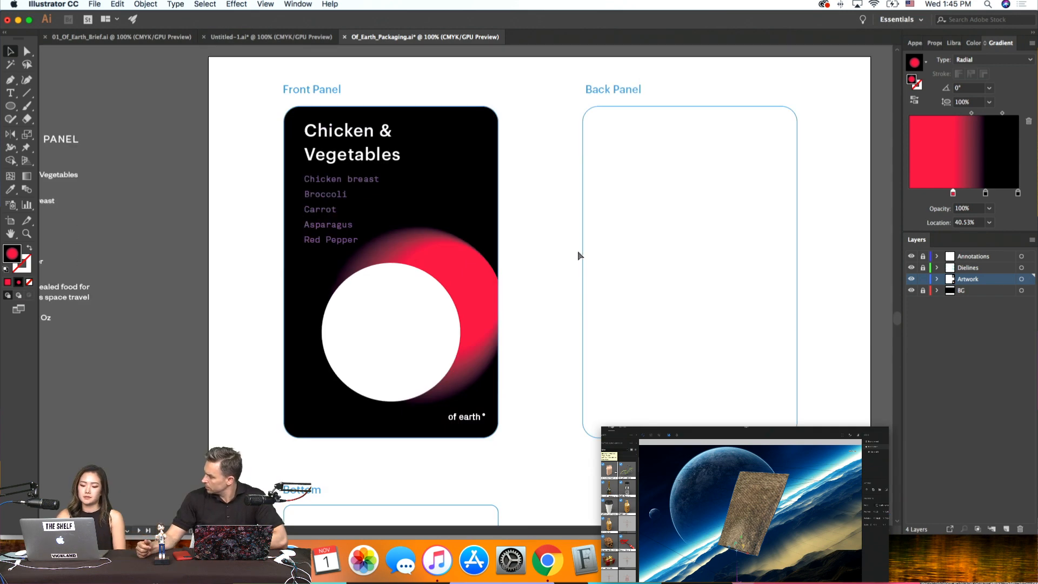
{"action": "key", "text": "super+plus"}
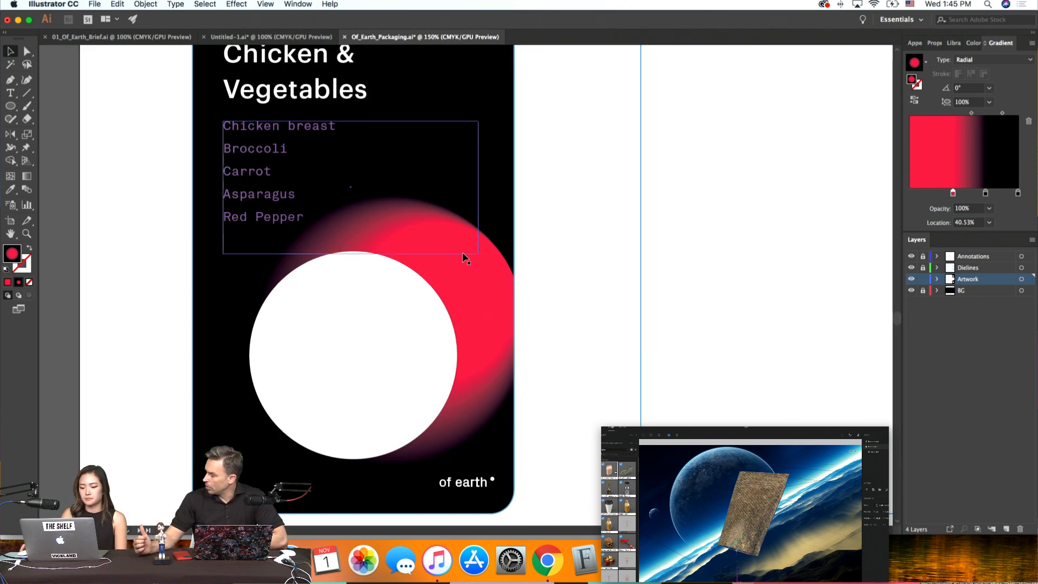
{"action": "key", "text": "super+minus"}
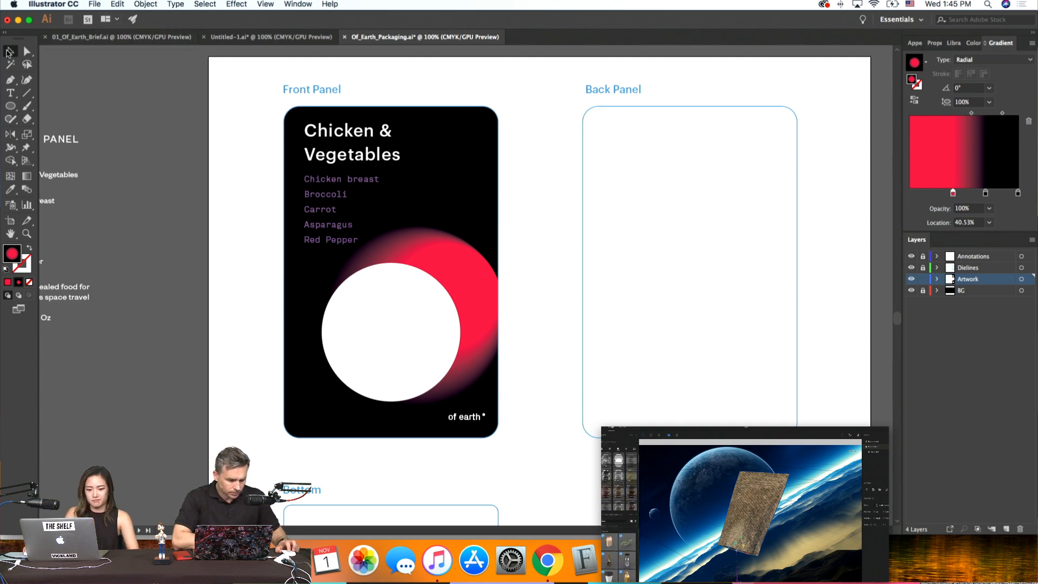
{"action": "scroll", "coordinate": [203, 159], "scroll_direction": "right", "scroll_amount": 3}
{"action": "scroll", "coordinate": [202, 159], "scroll_direction": "up", "scroll_amount": 1}
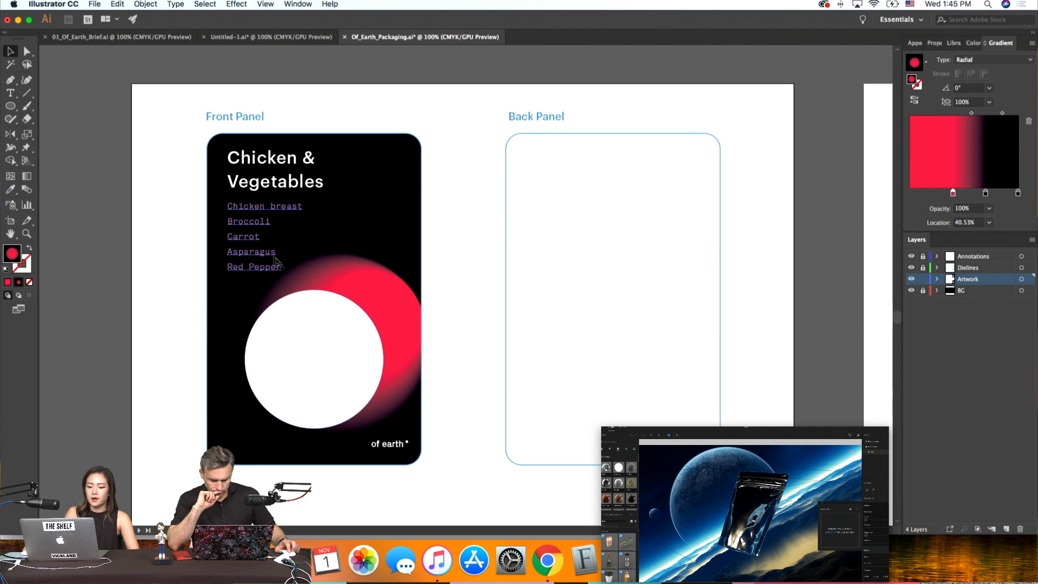
{"action": "left_click", "coordinate": [269, 257]}
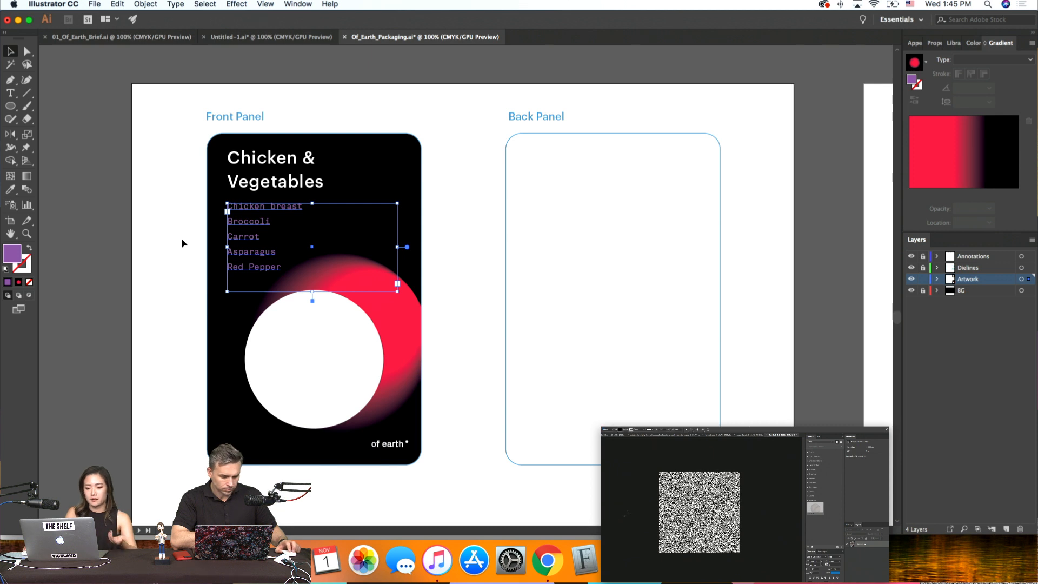
{"action": "left_click", "coordinate": [166, 237]}
{"action": "key", "text": "super+equal"}
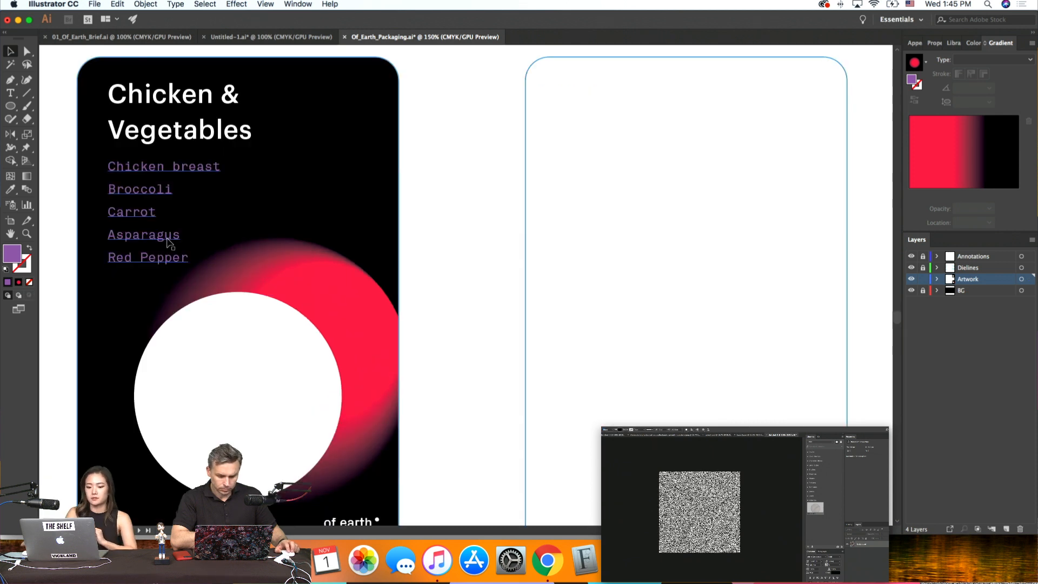
{"action": "scroll", "coordinate": [166, 237], "scroll_direction": "left", "scroll_amount": 3}
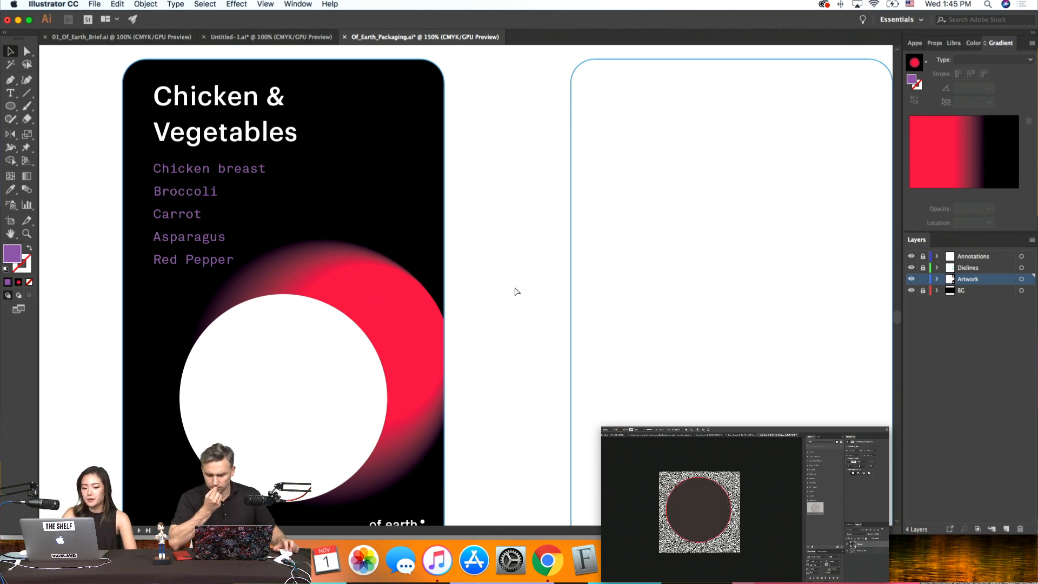
{"action": "key", "text": "super+minus"}
{"action": "scroll", "coordinate": [514, 292], "scroll_direction": "down", "scroll_amount": 2}
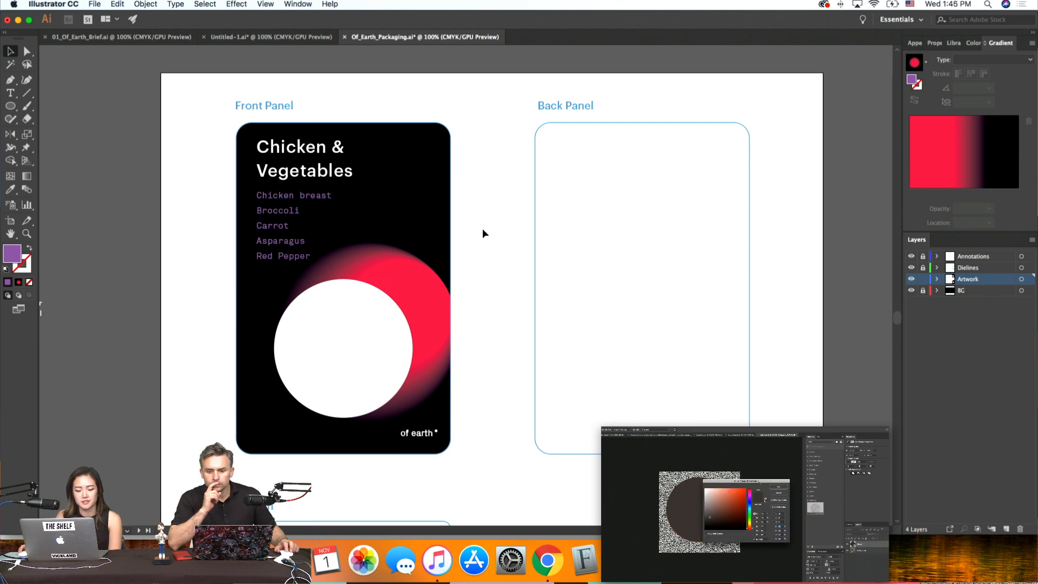
{"action": "scroll", "coordinate": [482, 233], "scroll_direction": "down", "scroll_amount": 2}
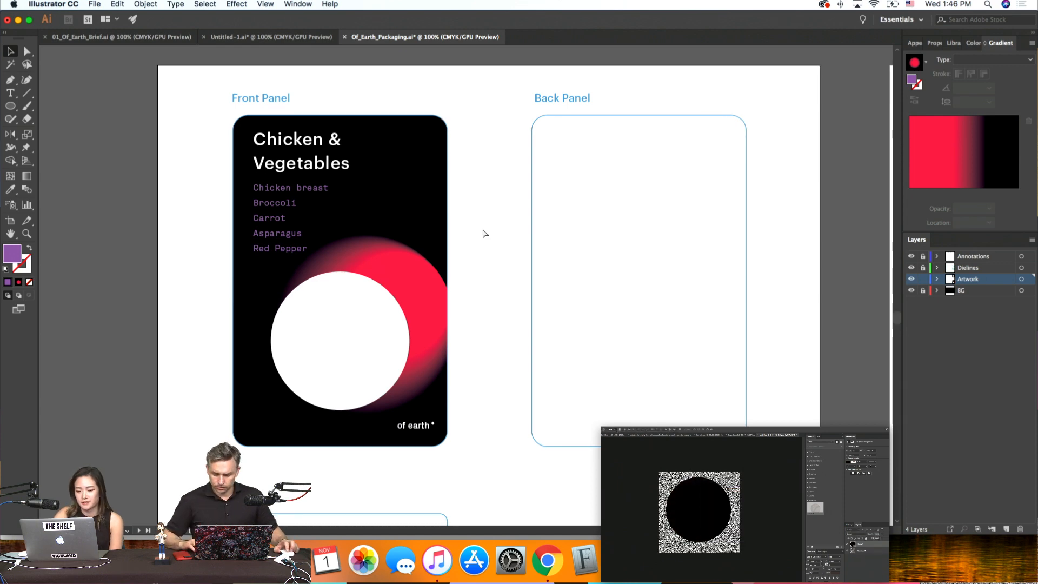
{"action": "key", "text": "super+minus"}
{"action": "left_click", "coordinate": [368, 275]}
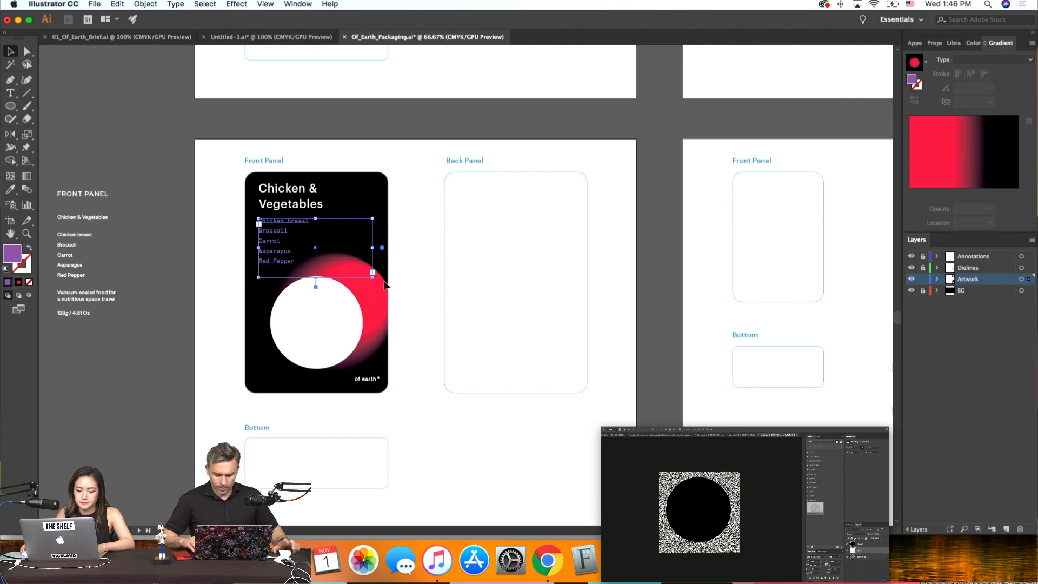
{"action": "left_click", "coordinate": [380, 296]}
{"action": "left_click", "coordinate": [418, 298]}
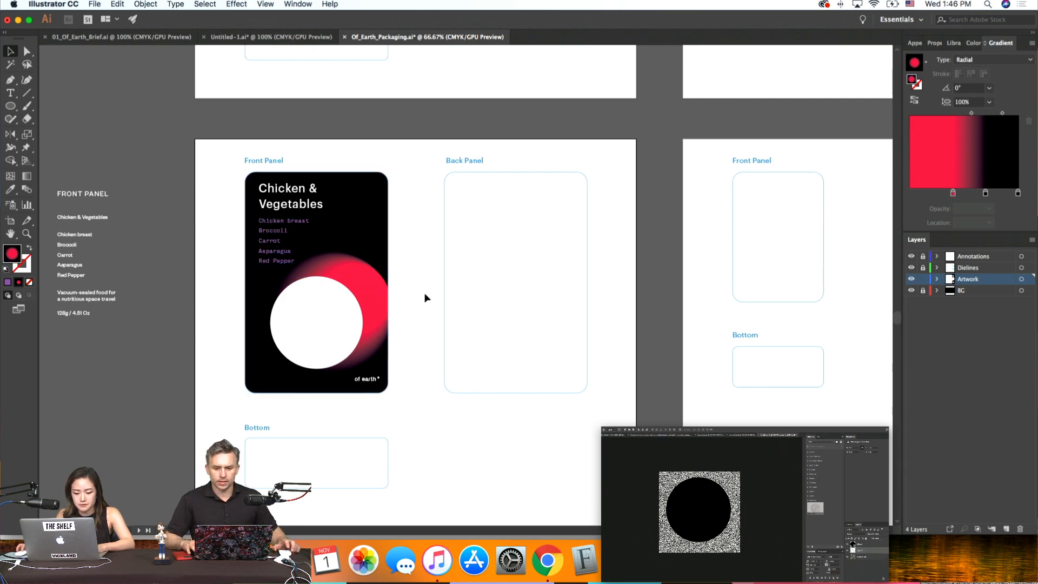
{"action": "scroll", "coordinate": [420, 298], "scroll_direction": "right", "scroll_amount": 3}
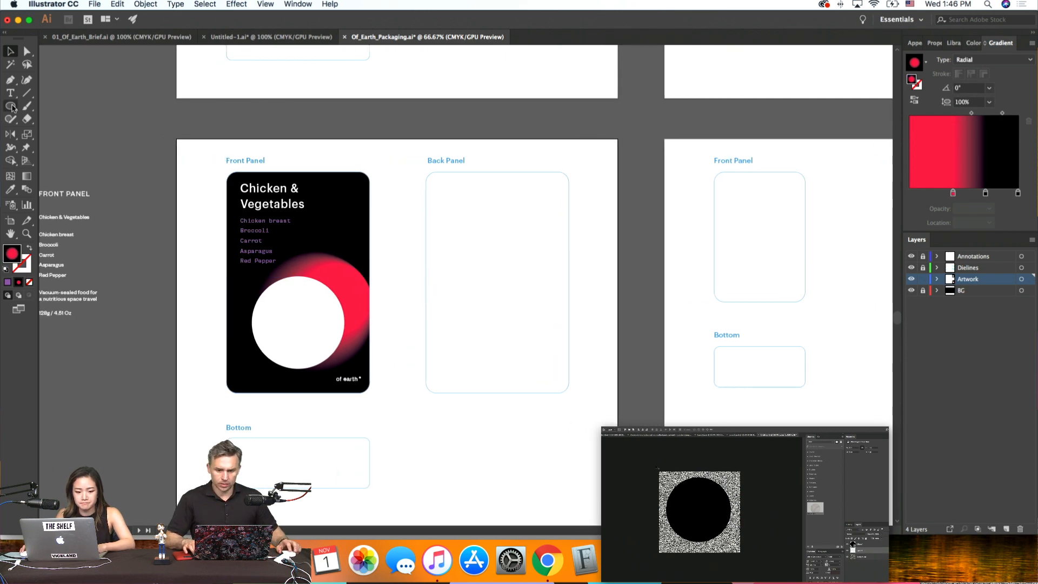
{"action": "left_click", "coordinate": [11, 53]}
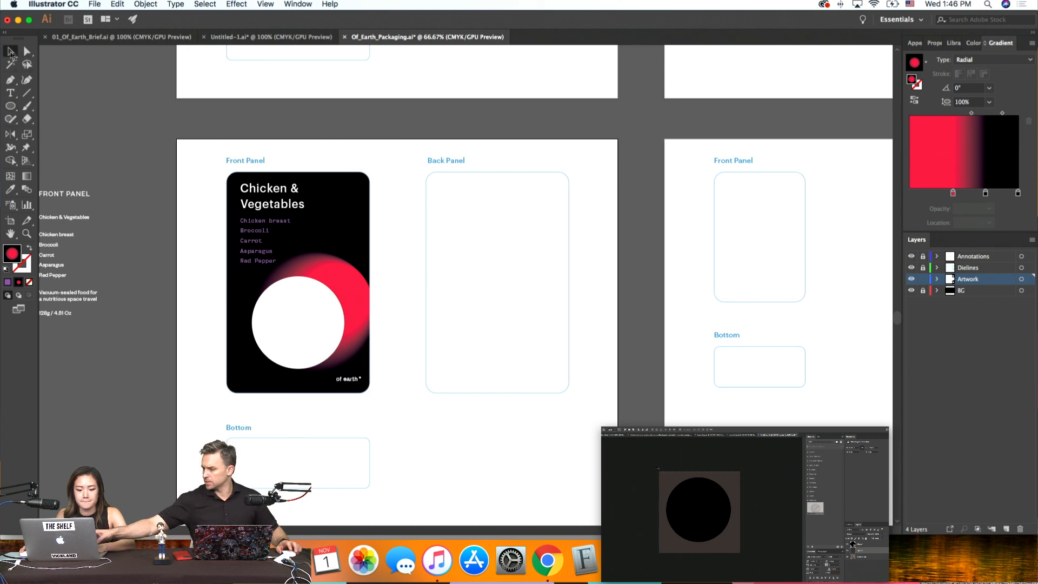
{"action": "left_click", "coordinate": [358, 288]}
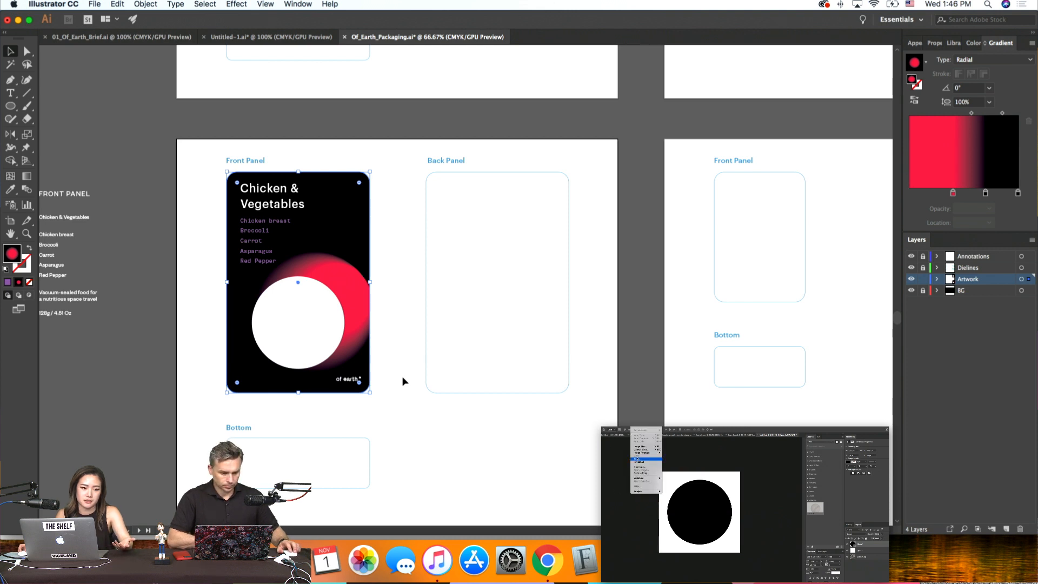
{"action": "left_click", "coordinate": [402, 378]}
{"action": "key", "text": "super+1"}
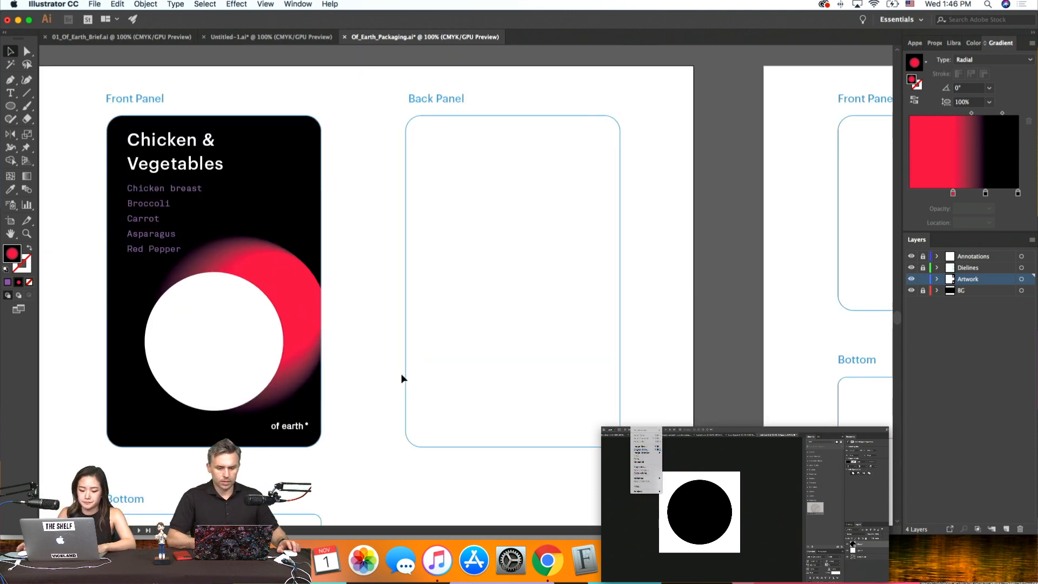
Select the of earth logo on the front panel and show its transform and appearance properties, ending with nothing selected
{"action": "left_click", "coordinate": [289, 425]}
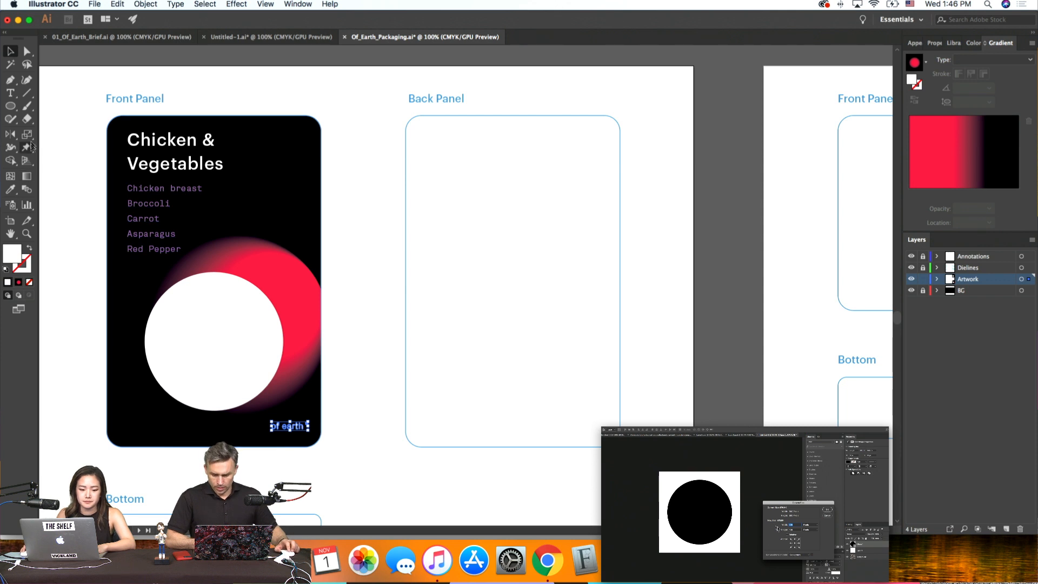
{"action": "double_click", "coordinate": [26, 134]}
{"action": "left_click", "coordinate": [391, 321]}
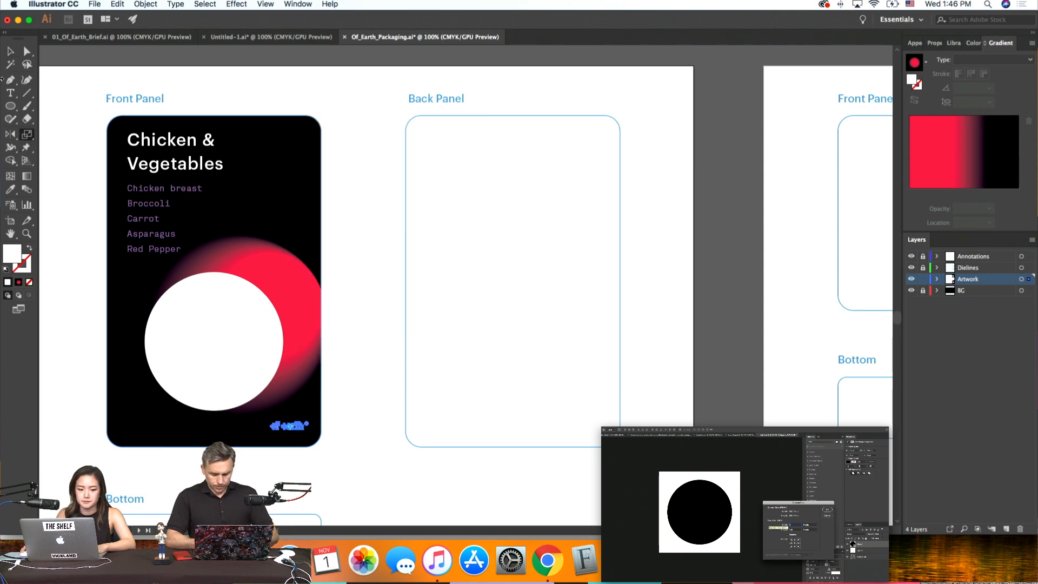
{"action": "left_click", "coordinate": [11, 51]}
{"action": "left_click", "coordinate": [914, 43]}
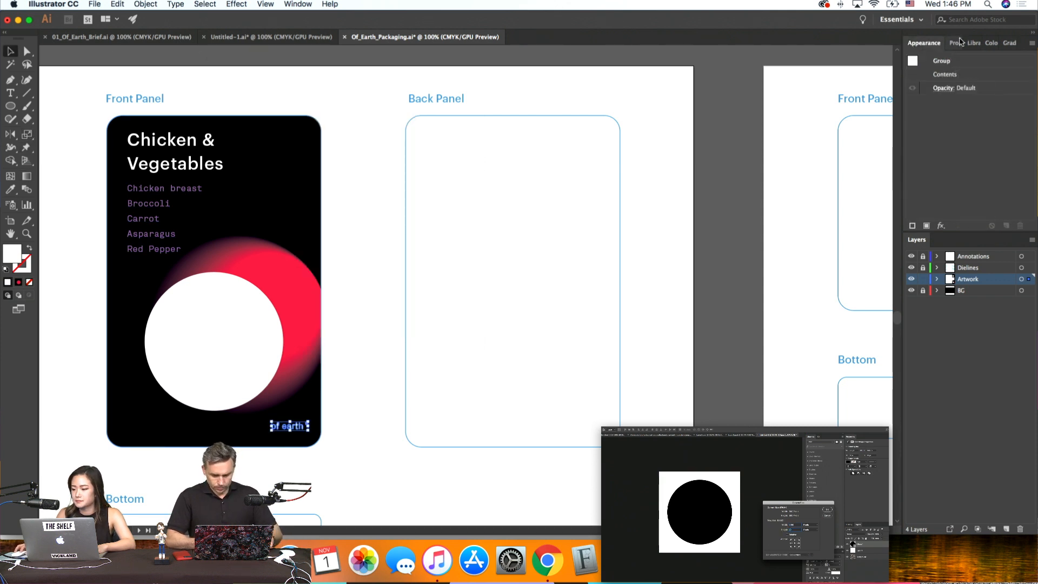
{"action": "left_click", "coordinate": [956, 43]}
{"action": "scroll", "coordinate": [476, 98], "scroll_direction": "left", "scroll_amount": 2}
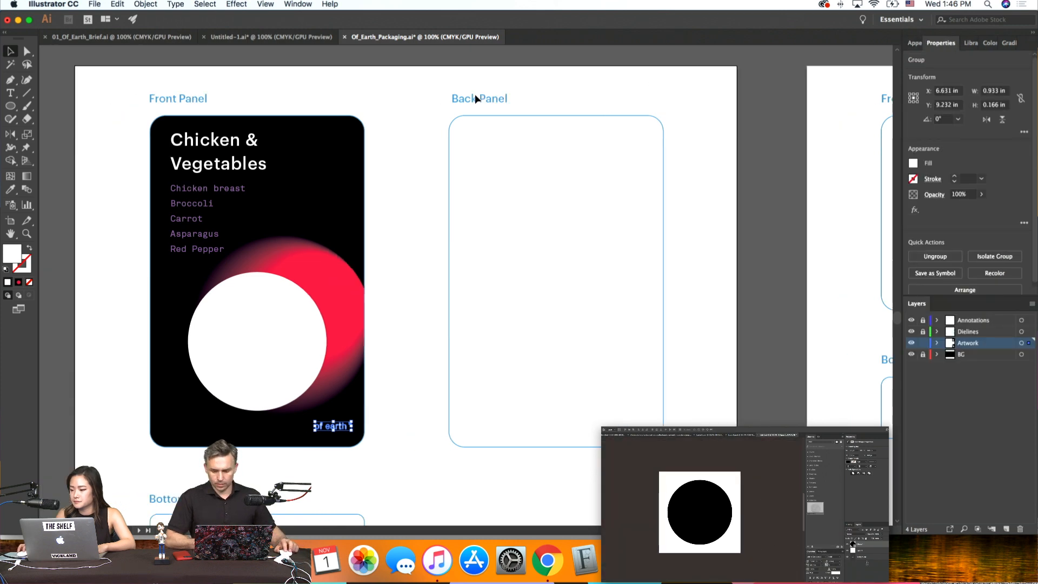
{"action": "scroll", "coordinate": [476, 99], "scroll_direction": "left", "scroll_amount": 2}
{"action": "scroll", "coordinate": [412, 162], "scroll_direction": "down", "scroll_amount": 2}
{"action": "left_click", "coordinate": [432, 158]}
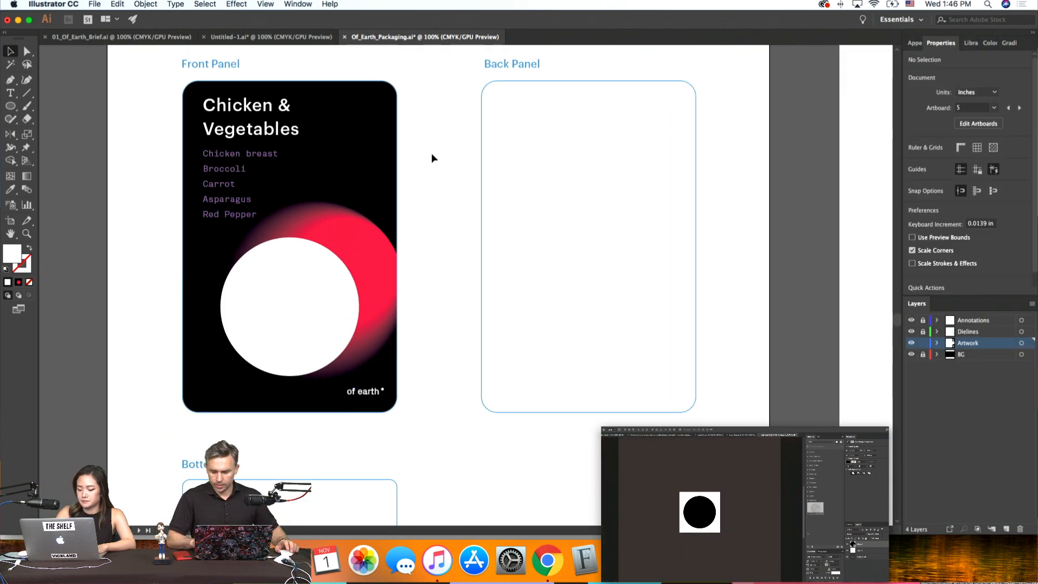
Try light blue and orange swatches as the fill of the front panel's ingredient list
{"action": "scroll", "coordinate": [432, 158], "scroll_direction": "down", "scroll_amount": 3}
{"action": "scroll", "coordinate": [432, 158], "scroll_direction": "up", "scroll_amount": 3}
{"action": "scroll", "coordinate": [433, 158], "scroll_direction": "up", "scroll_amount": 2}
{"action": "scroll", "coordinate": [432, 158], "scroll_direction": "left", "scroll_amount": 1}
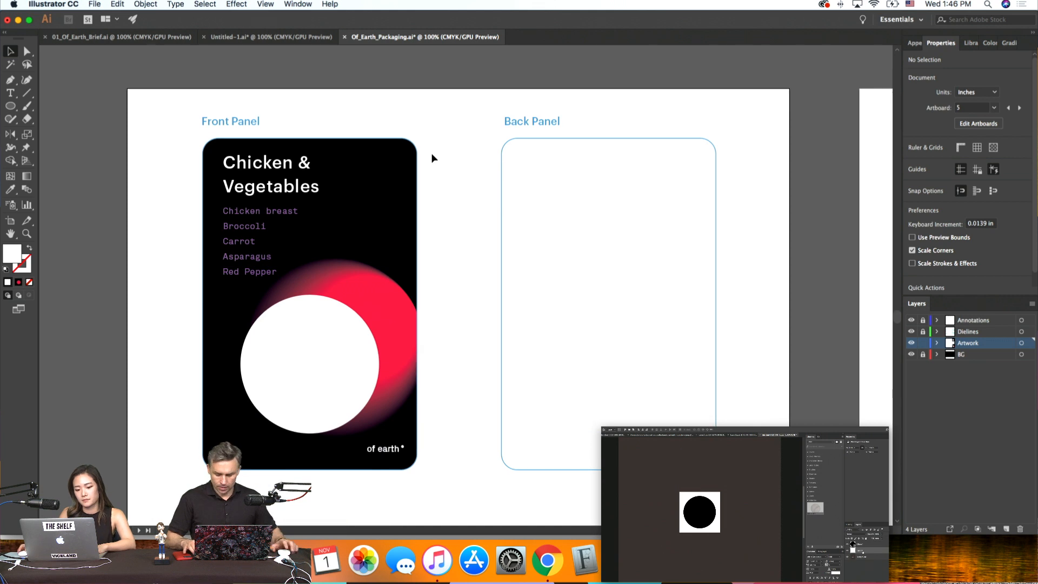
{"action": "left_click", "coordinate": [373, 219]}
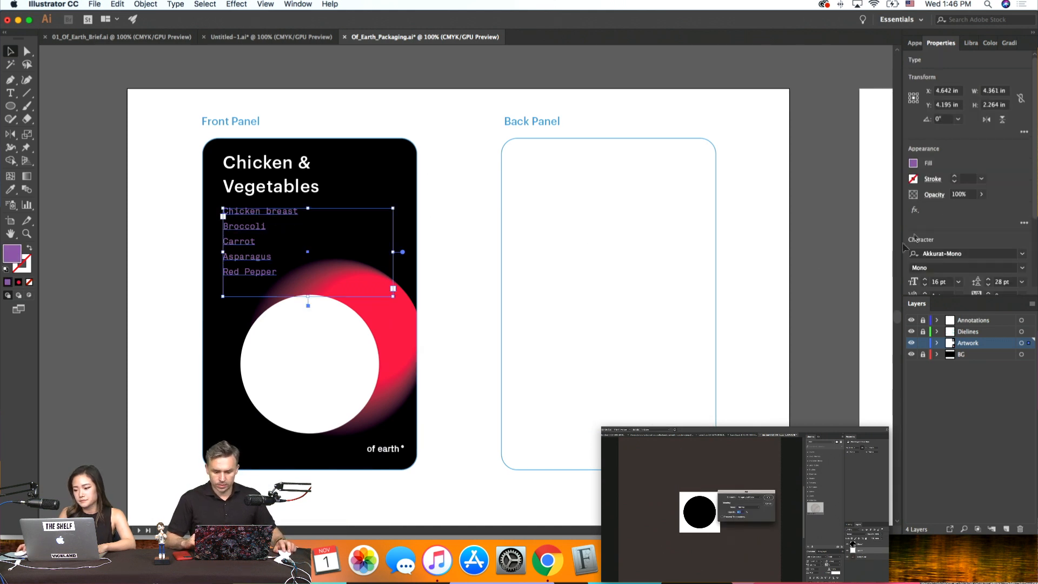
{"action": "left_click", "coordinate": [913, 165]}
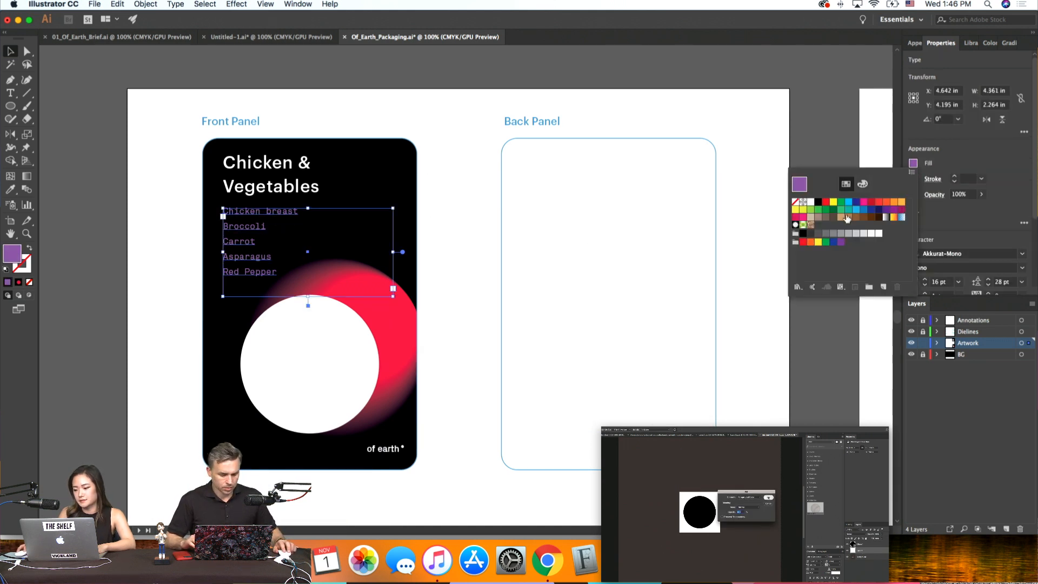
{"action": "left_click", "coordinate": [849, 203]}
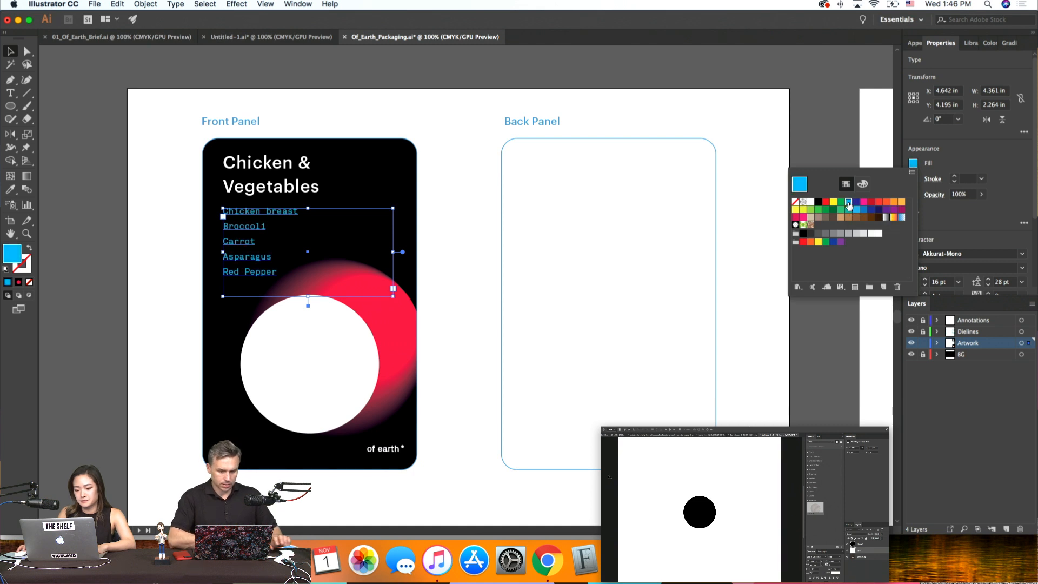
{"action": "left_click", "coordinate": [810, 242]}
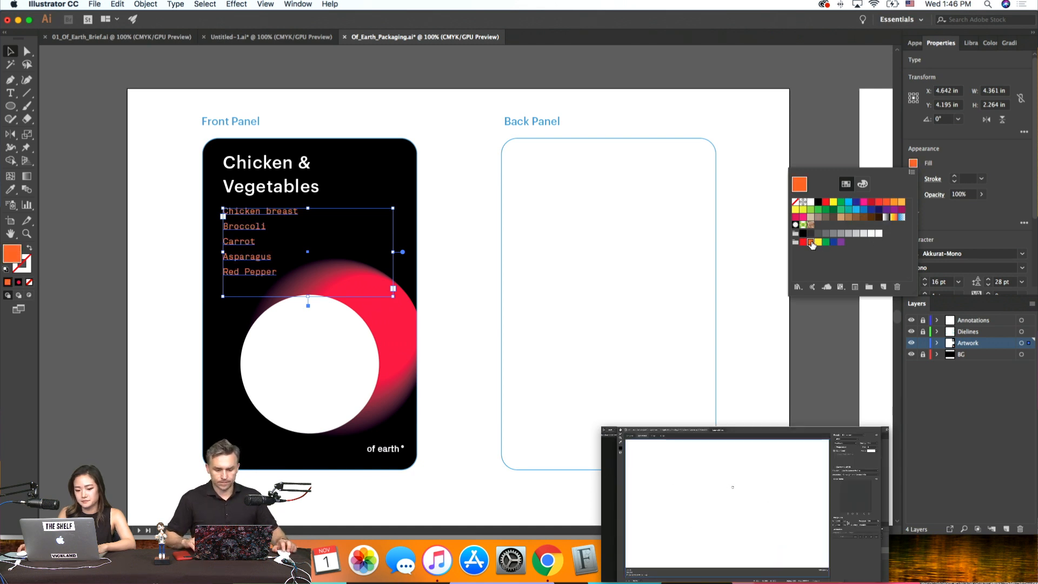
{"action": "left_click", "coordinate": [463, 146]}
{"action": "left_click", "coordinate": [463, 146]}
{"action": "scroll", "coordinate": [465, 146], "scroll_direction": "right", "scroll_amount": 5}
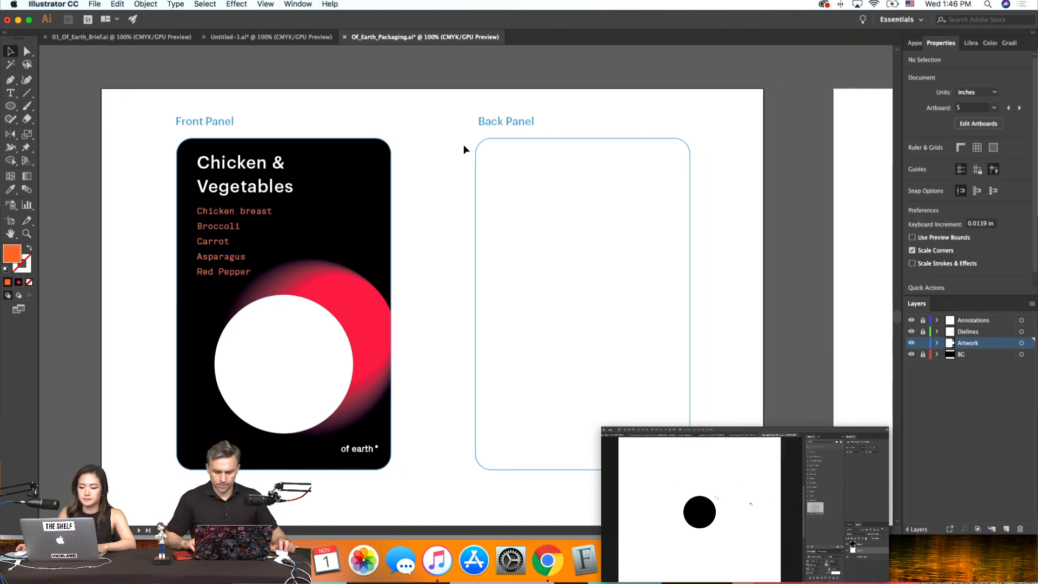
Make the ingredient list white by sampling the empty artboard with the Eyedropper tool
{"action": "left_click", "coordinate": [133, 236]}
{"action": "left_click", "coordinate": [131, 228]}
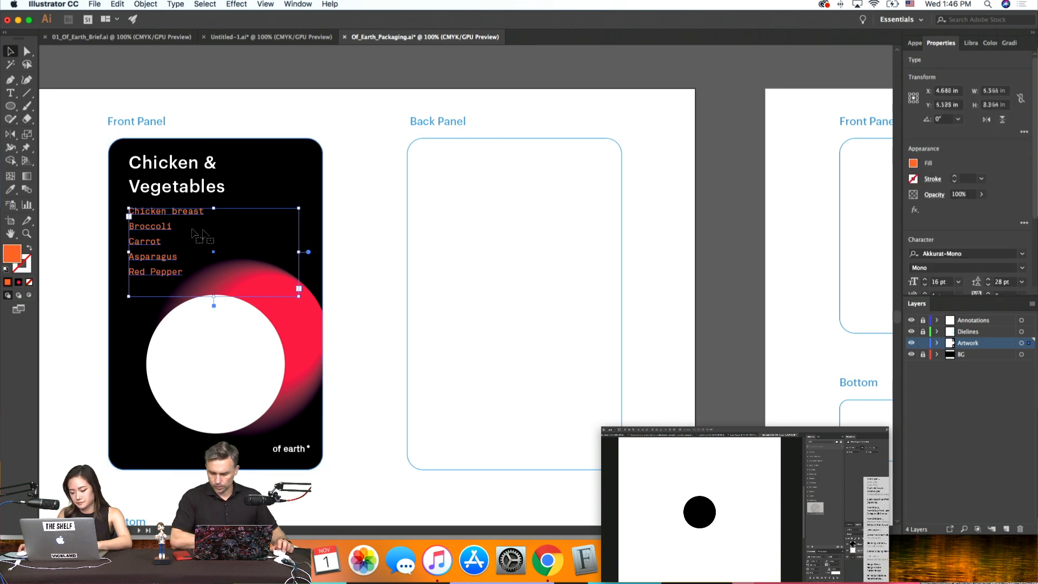
{"action": "key", "text": "i"}
{"action": "left_click", "coordinate": [387, 244]}
{"action": "left_click", "coordinate": [10, 52]}
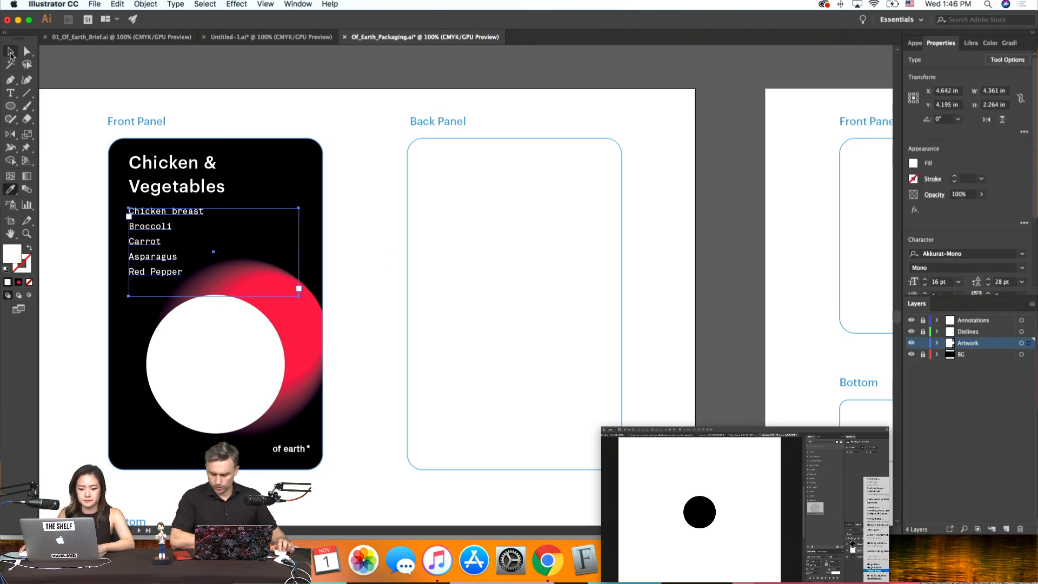
{"action": "left_click", "coordinate": [338, 171]}
Convert the front panel's ingredient list text to outlines
{"action": "scroll", "coordinate": [338, 171], "scroll_direction": "left", "scroll_amount": 6}
{"action": "key", "text": "super+equal"}
{"action": "key", "text": "super+equal"}
{"action": "scroll", "coordinate": [338, 174], "scroll_direction": "left", "scroll_amount": 6}
{"action": "scroll", "coordinate": [338, 174], "scroll_direction": "up", "scroll_amount": 1}
{"action": "double_click", "coordinate": [331, 163]}
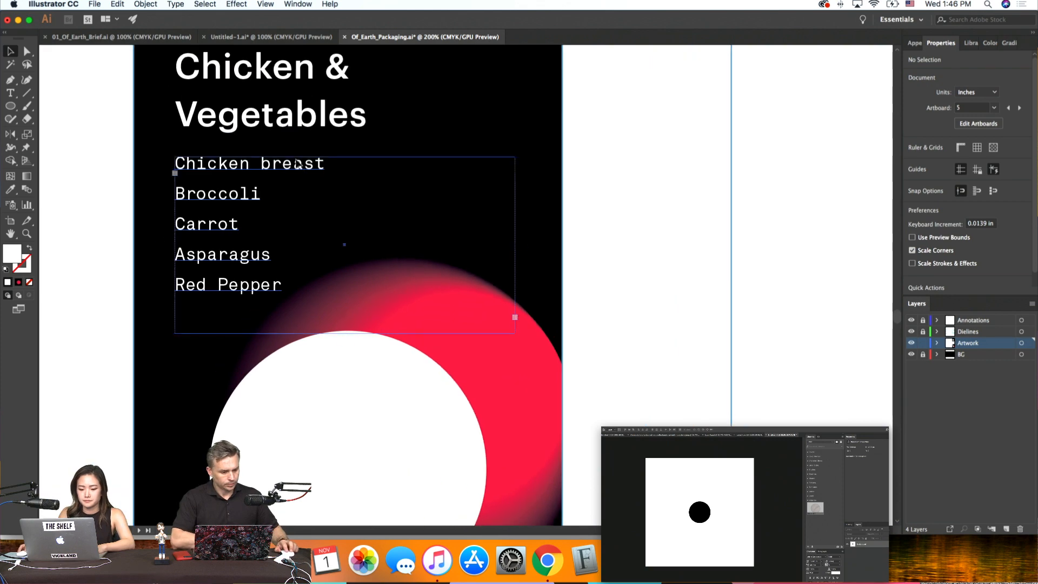
{"action": "left_click_drag", "start_coordinate": [330, 164], "coordinate": [120, 147]}
{"action": "key", "text": "Escape"}
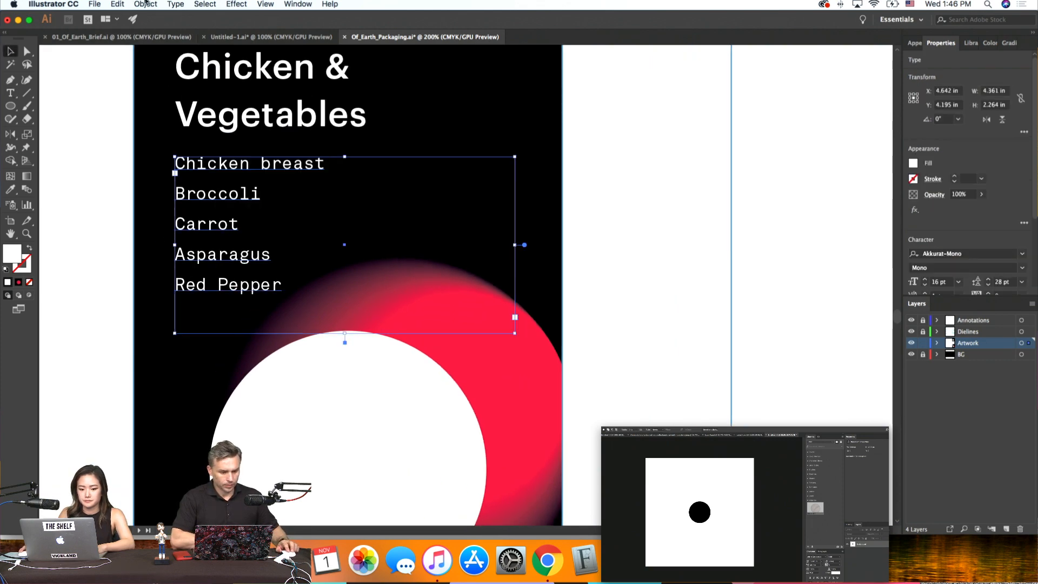
{"action": "left_click", "coordinate": [146, 4]}
{"action": "left_click", "coordinate": [168, 118]}
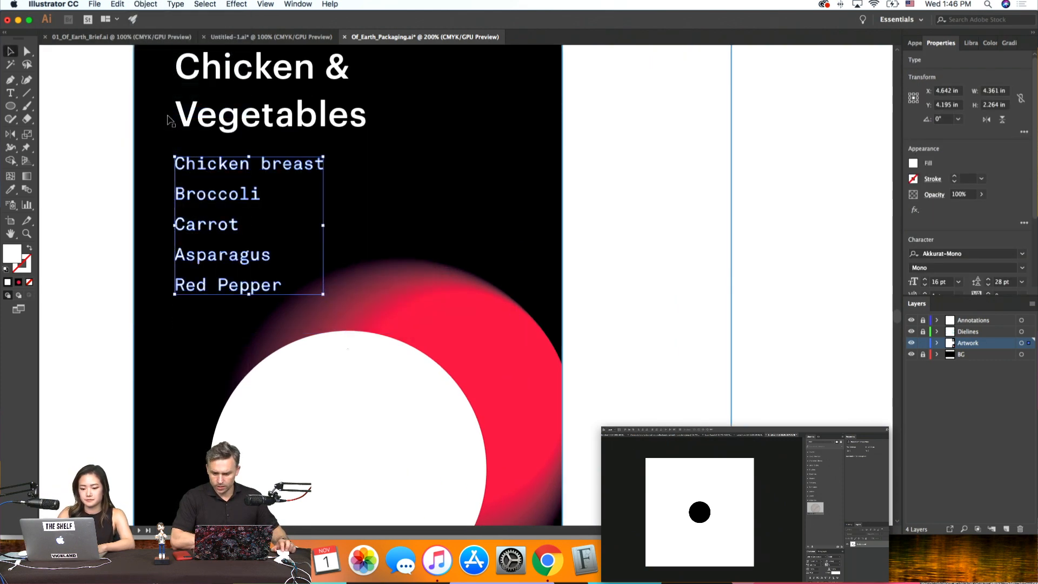
{"action": "left_click", "coordinate": [120, 157]}
Move the front panel's gradient background rectangle from the Artwork layer to the BG layer
{"action": "left_click_drag", "start_coordinate": [157, 156], "coordinate": [168, 151]}
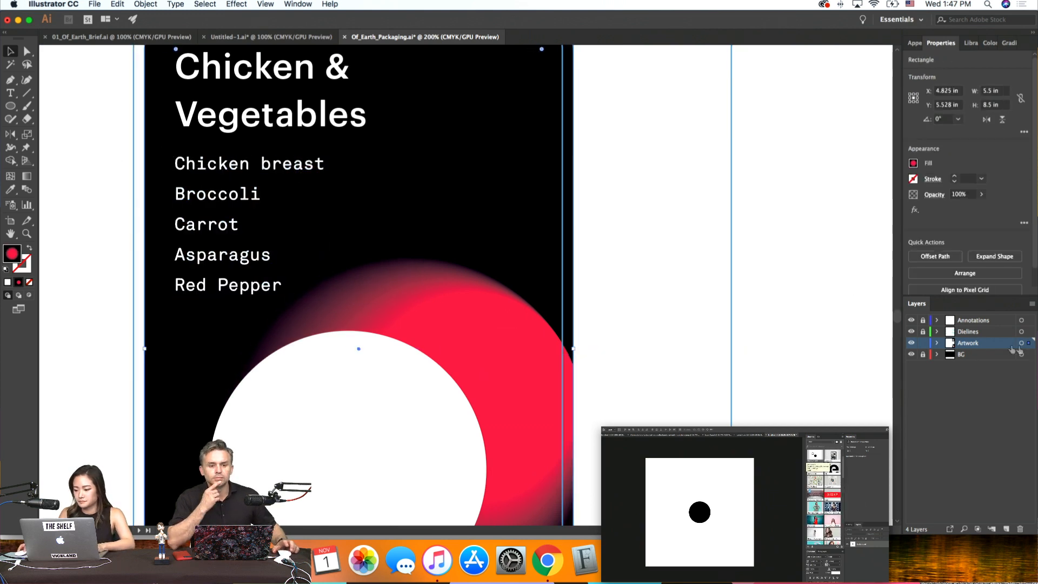
{"action": "left_click_drag", "start_coordinate": [1029, 357], "coordinate": [1029, 355]}
{"action": "left_click", "coordinate": [923, 354]}
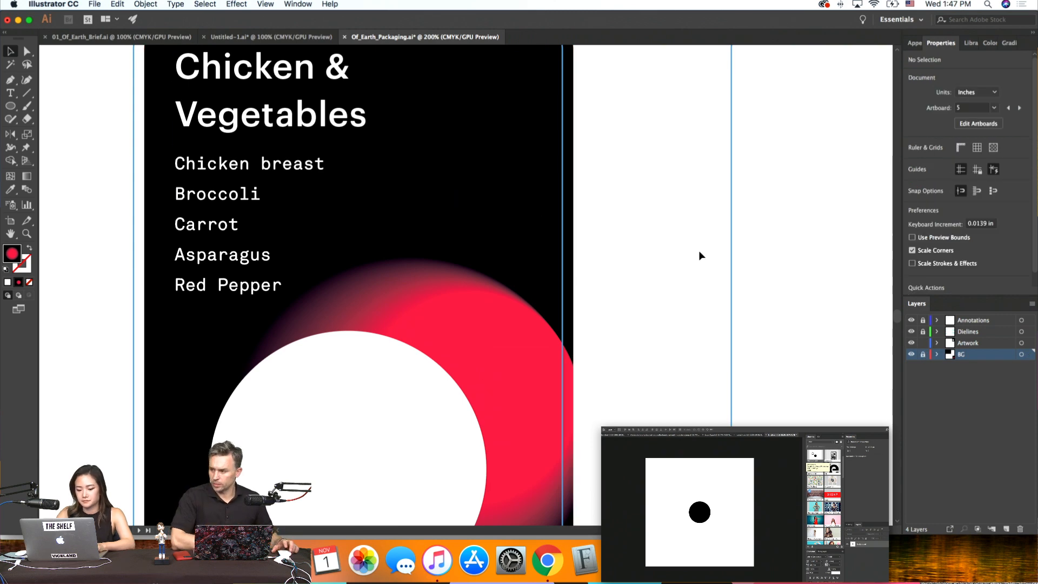
Realign the gradient background with the front panel's dieline, lock the BG layer and make the Artwork layer active
{"action": "key", "text": "super+1"}
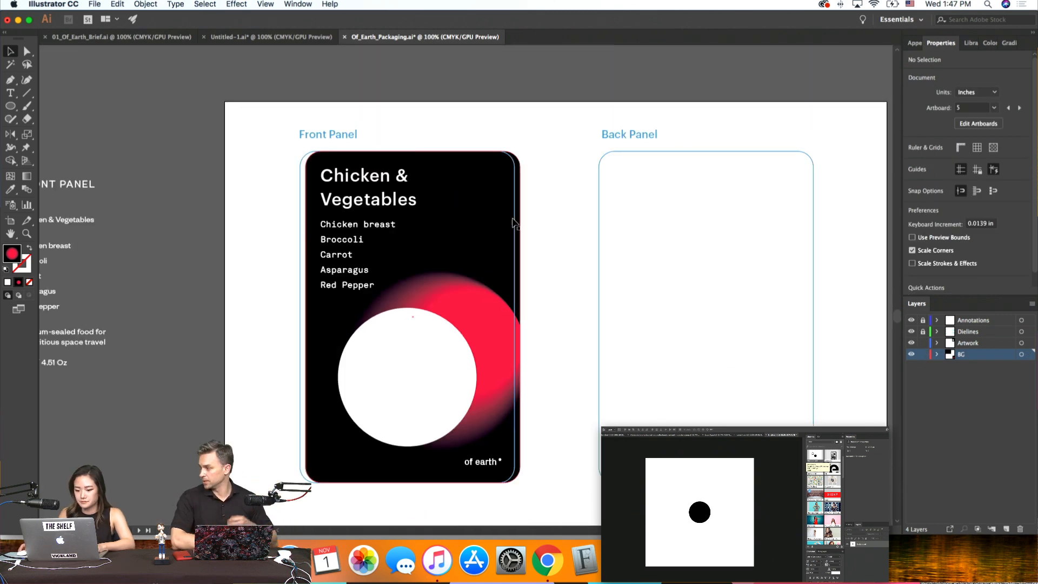
{"action": "left_click", "coordinate": [514, 223]}
{"action": "left_click_drag", "start_coordinate": [492, 235], "coordinate": [484, 235]}
{"action": "key", "text": "super+z"}
{"action": "left_click", "coordinate": [542, 249]}
{"action": "left_click_drag", "start_coordinate": [501, 269], "coordinate": [496, 273]}
{"action": "left_click", "coordinate": [923, 354]}
{"action": "left_click", "coordinate": [978, 344]}
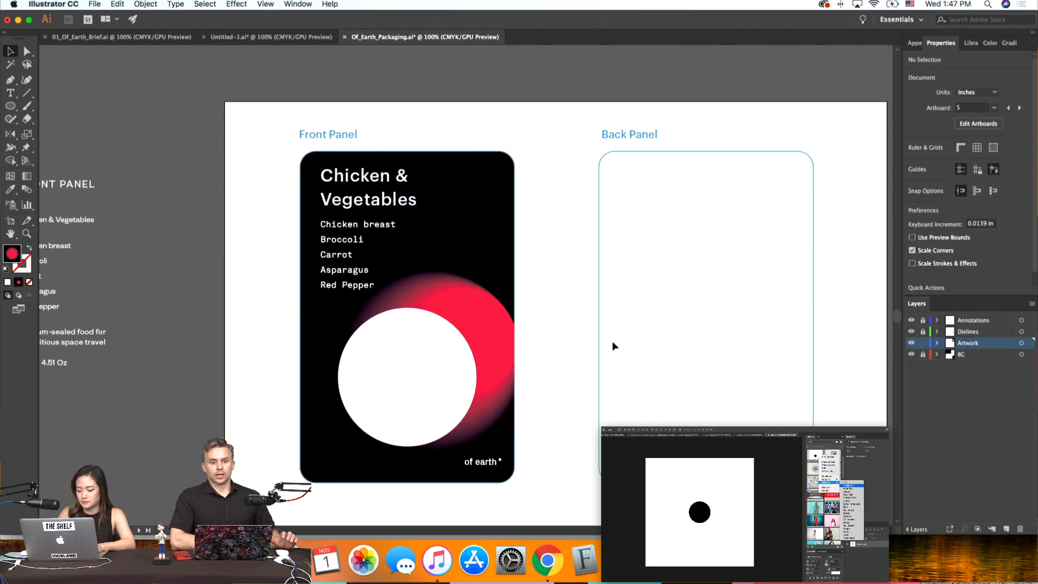
Group the outlined letters of the Chicken breast line
{"action": "key", "text": "super+equal"}
{"action": "scroll", "coordinate": [330, 225], "scroll_direction": "up", "scroll_amount": 3}
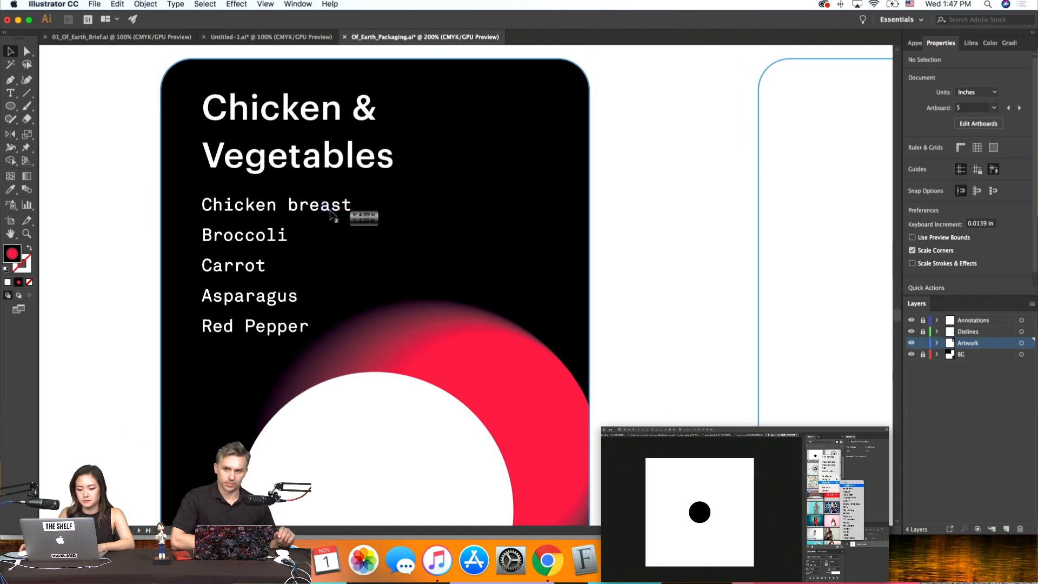
{"action": "left_click", "coordinate": [347, 208]}
{"action": "left_click_drag", "start_coordinate": [198, 203], "coordinate": [194, 203]}
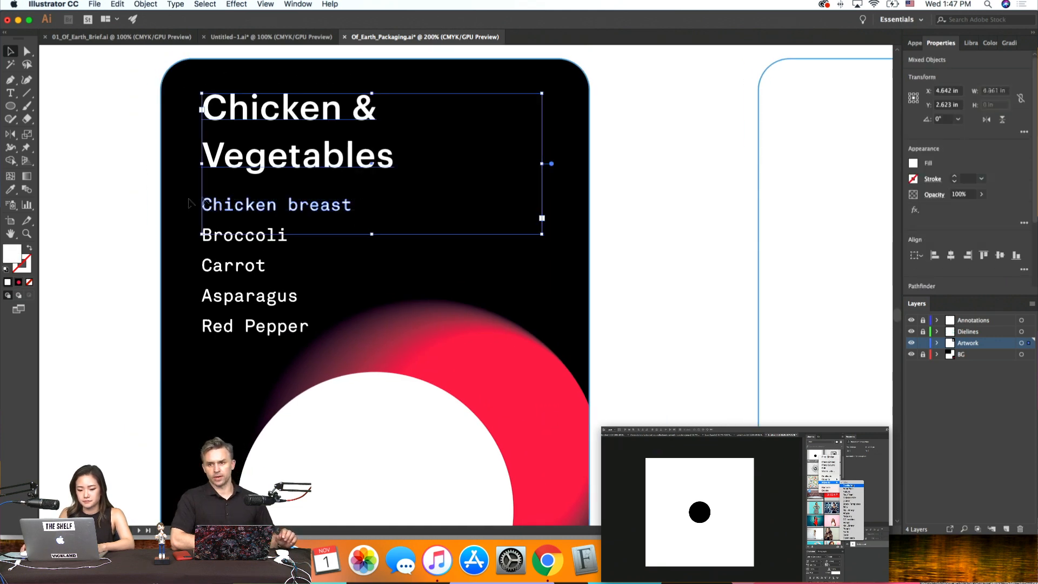
{"action": "left_click", "coordinate": [400, 199]}
{"action": "left_click", "coordinate": [367, 154]}
{"action": "left_click_drag", "start_coordinate": [371, 234], "coordinate": [172, 194]}
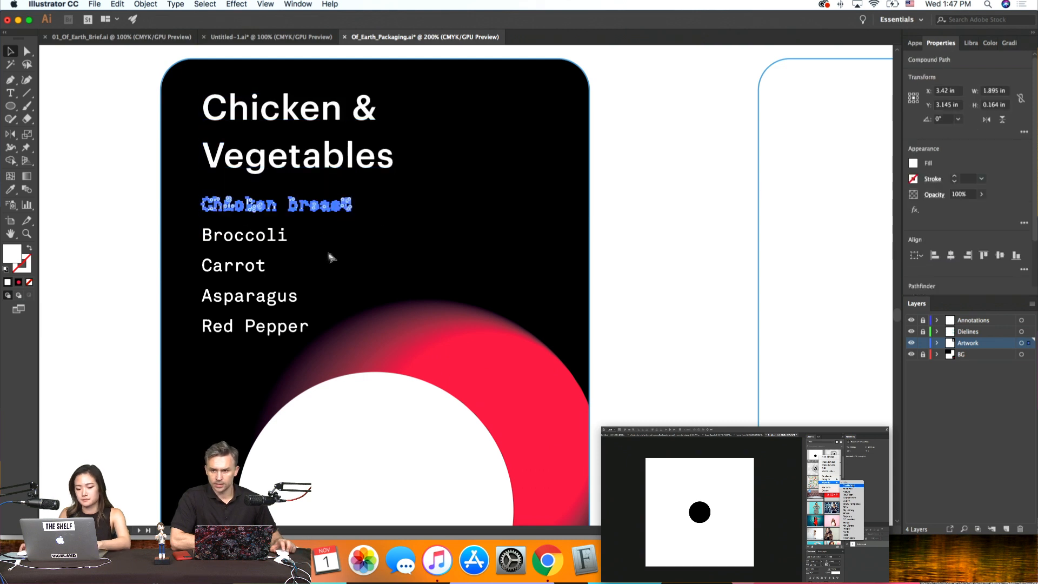
{"action": "key", "text": "super+g"}
Group the outlined letters of Broccoli, Carrot, Asparagus and Red Pepper as one separate group per line
{"action": "left_click_drag", "start_coordinate": [324, 250], "coordinate": [174, 230]}
{"action": "key", "text": "super+g"}
{"action": "left_click_drag", "start_coordinate": [303, 277], "coordinate": [186, 255]}
{"action": "key", "text": "super+g"}
{"action": "left_click_drag", "start_coordinate": [328, 304], "coordinate": [181, 286]}
{"action": "key", "text": "super+g"}
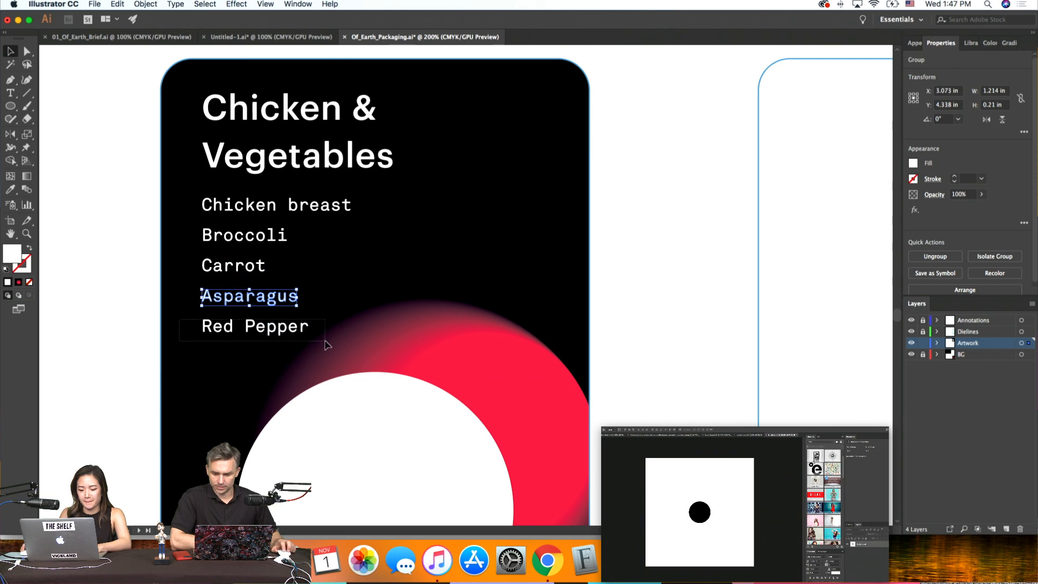
{"action": "left_click_drag", "start_coordinate": [324, 343], "coordinate": [186, 316]}
{"action": "key", "text": "super+g"}
Fill the Chicken breast line with the bright red from the library's Color theme 4
{"action": "left_click", "coordinate": [350, 208]}
{"action": "scroll", "coordinate": [701, 234], "scroll_direction": "up", "scroll_amount": 2}
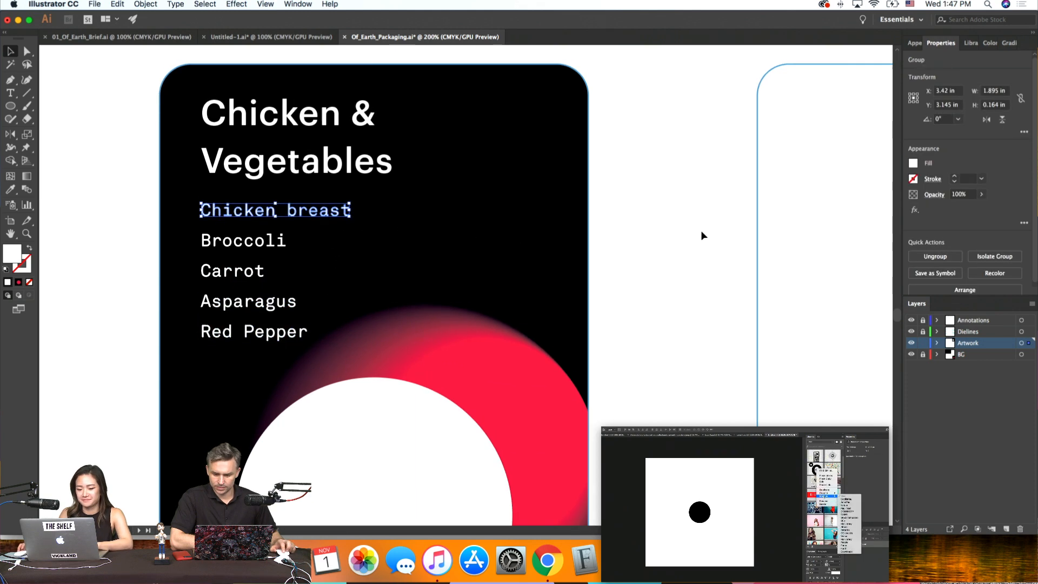
{"action": "left_click", "coordinate": [970, 43]}
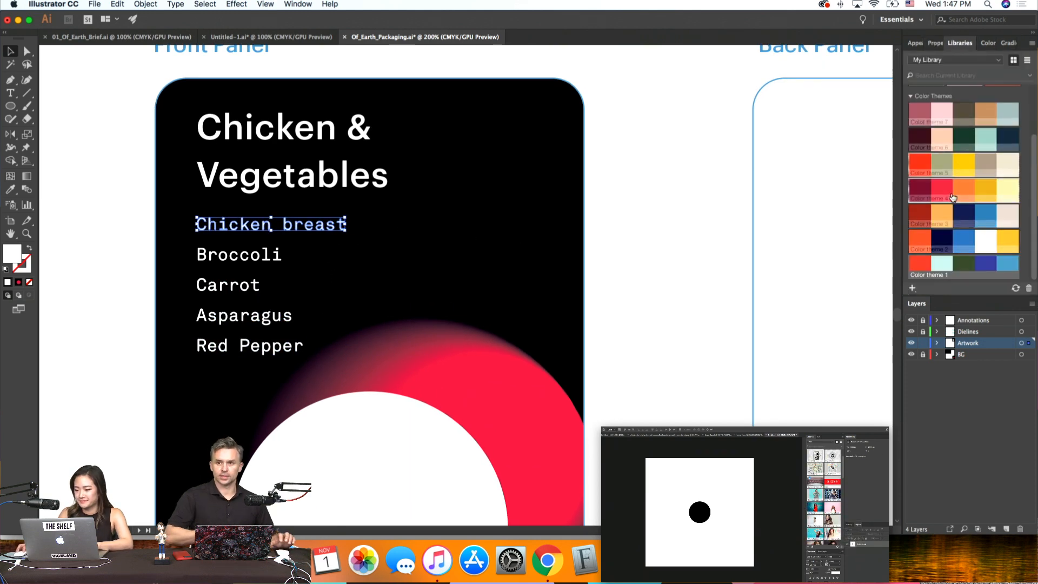
{"action": "left_click", "coordinate": [942, 187]}
Fill the Broccoli line with light blue 00AEF2
{"action": "left_click", "coordinate": [259, 262]}
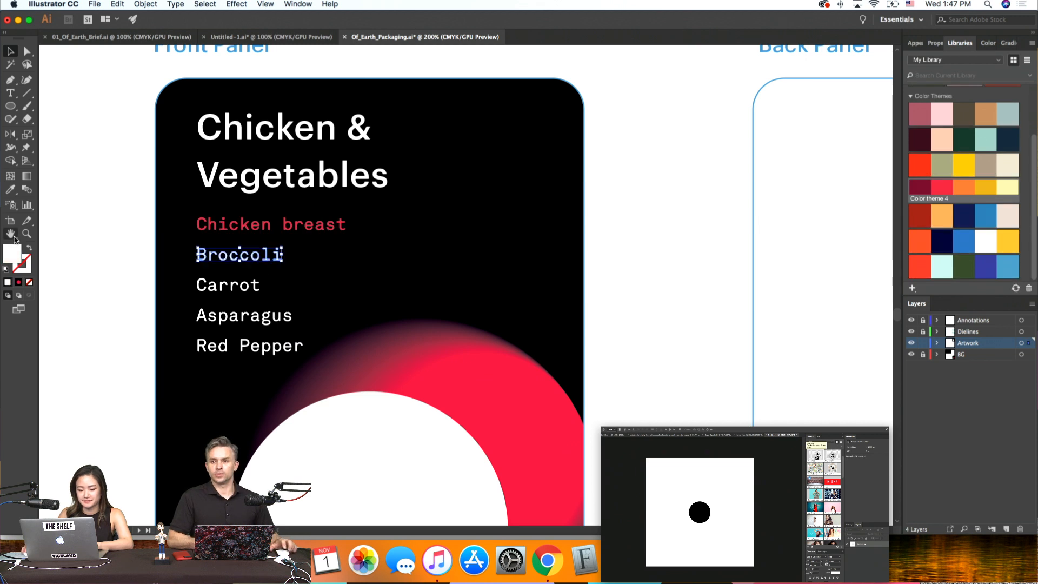
{"action": "double_click", "coordinate": [13, 253]}
{"action": "type", "text": "00AFF4"}
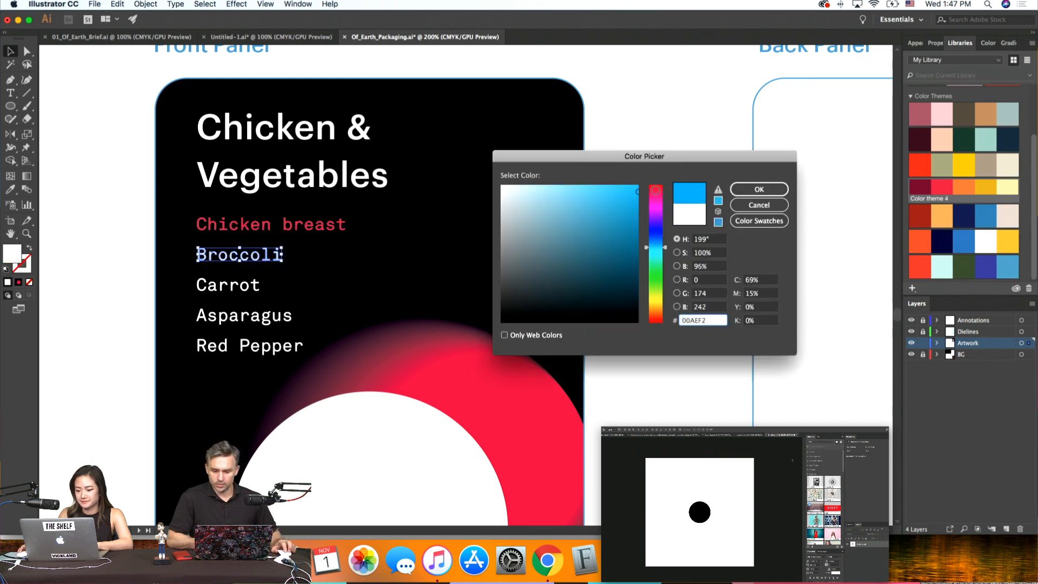
{"action": "left_click", "coordinate": [751, 189]}
Recolor the Broccoli line bright green 37A520, based on the dark green from the library's Color theme 1
{"action": "left_click", "coordinate": [262, 287]}
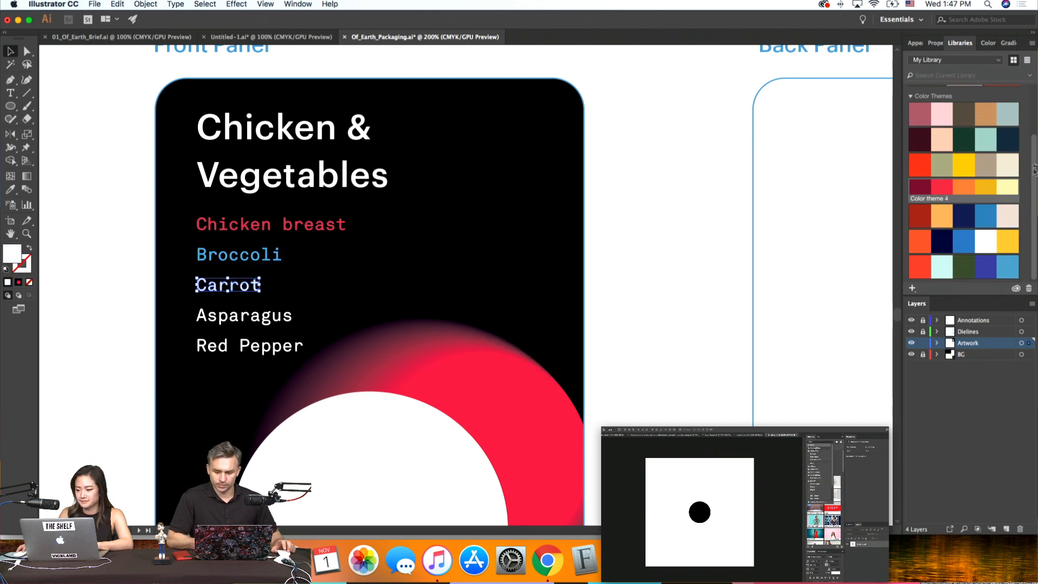
{"action": "left_click", "coordinate": [247, 258]}
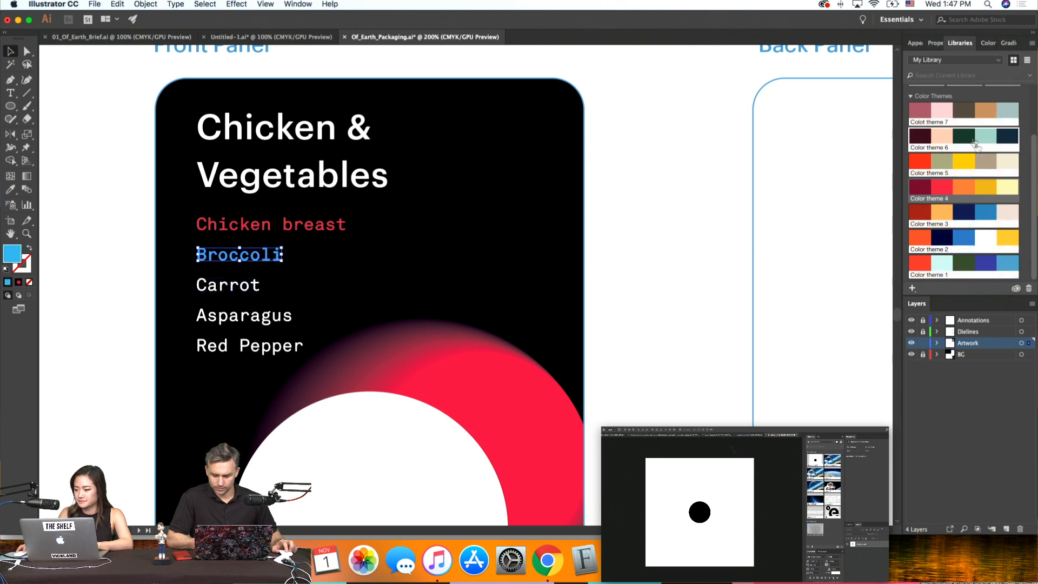
{"action": "double_click", "coordinate": [967, 259]}
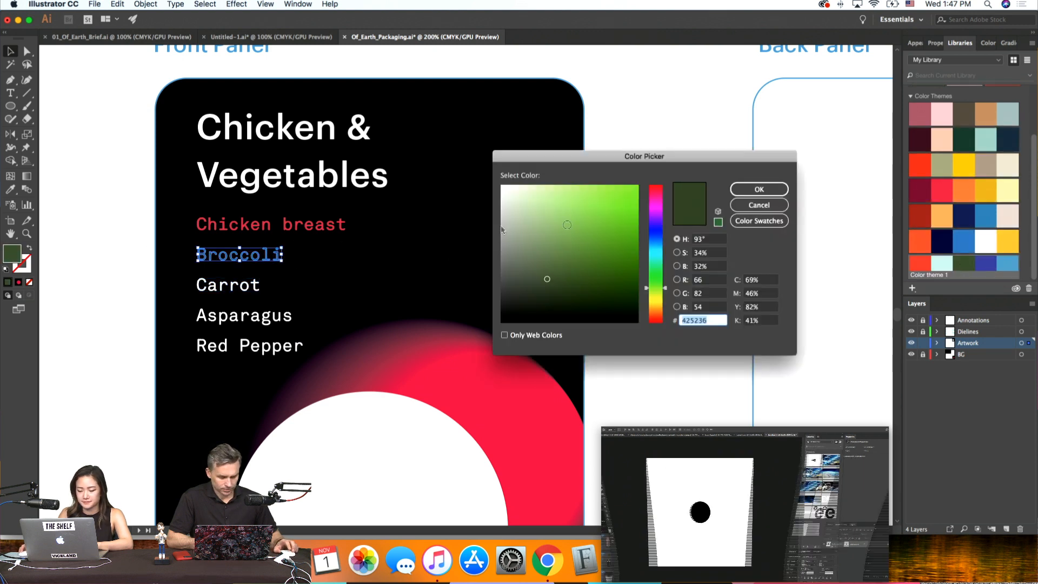
{"action": "left_click", "coordinate": [614, 233]}
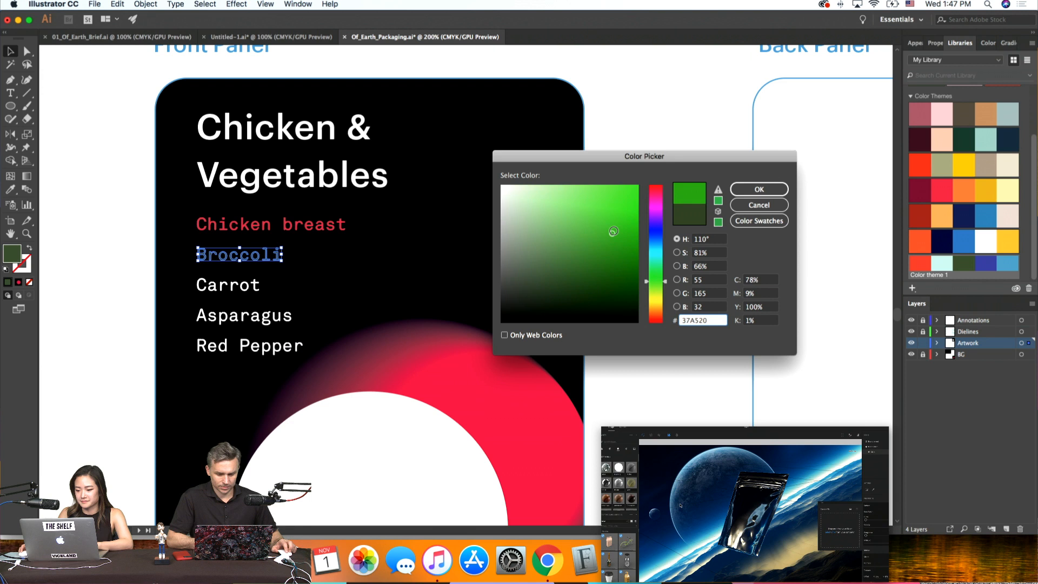
{"action": "left_click", "coordinate": [754, 190]}
Fill the Carrot line with the red from Color theme 5 and the Asparagus line with the dark green from Color theme 1
{"action": "left_click", "coordinate": [250, 285]}
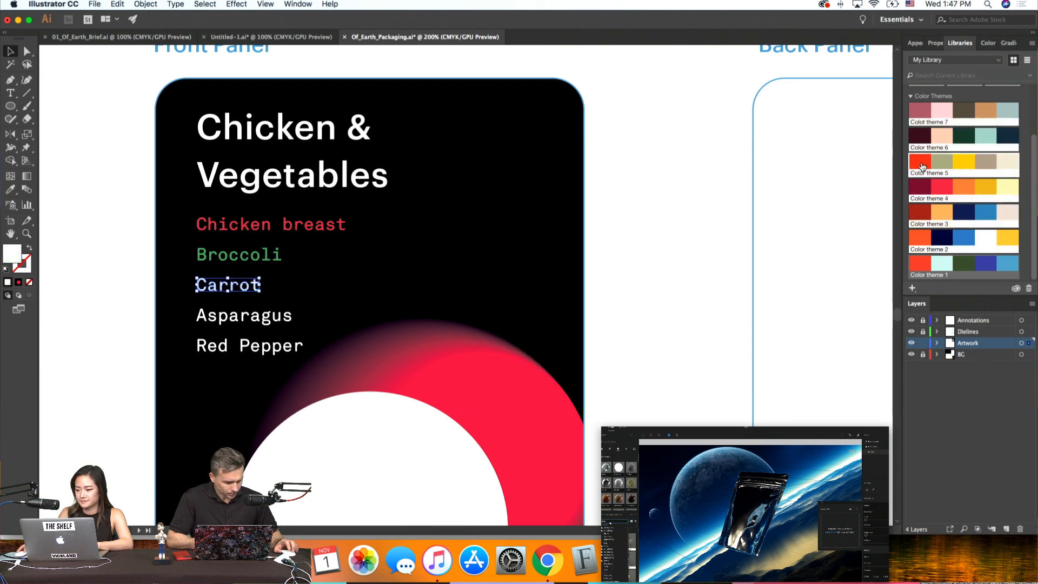
{"action": "left_click", "coordinate": [918, 263]}
{"action": "left_click", "coordinate": [262, 315]}
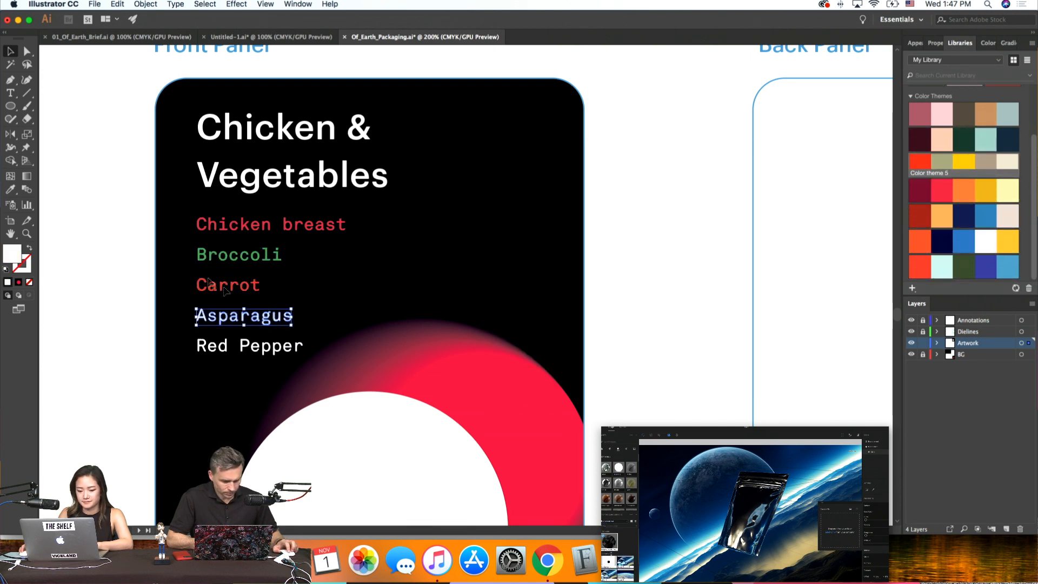
{"action": "left_click", "coordinate": [963, 263]}
{"action": "double_click", "coordinate": [10, 255]}
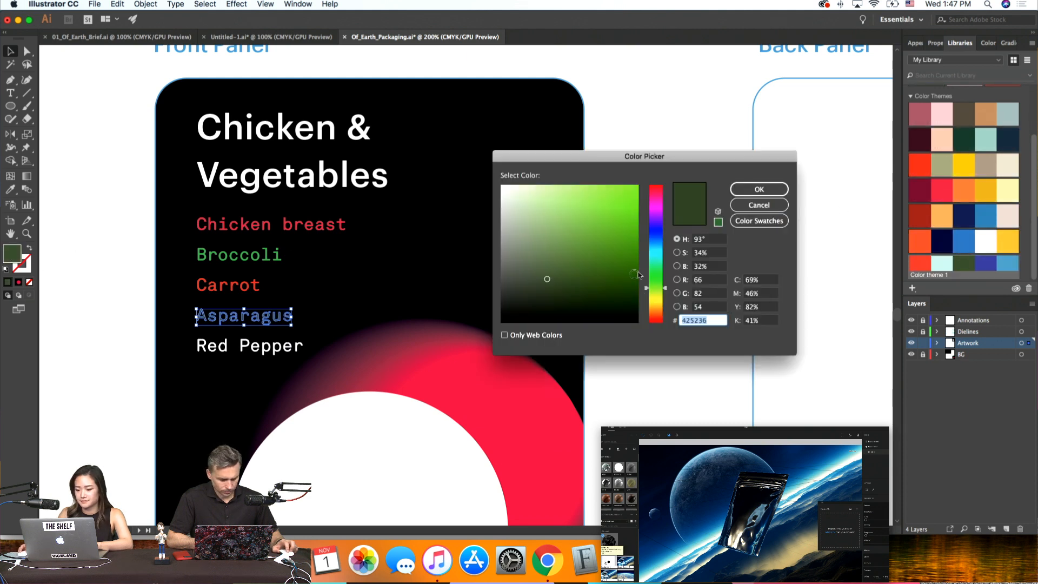
{"action": "left_click_drag", "start_coordinate": [613, 273], "coordinate": [627, 262]}
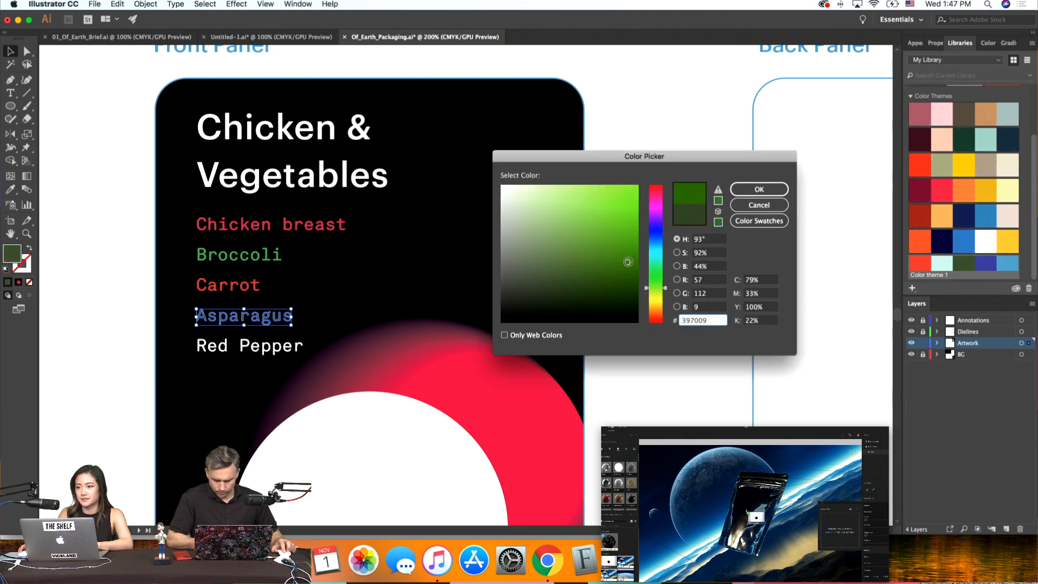
{"action": "left_click", "coordinate": [759, 205]}
Fill the Red Pepper line with the red from the library's Color theme 1 and deselect it
{"action": "left_click", "coordinate": [249, 346]}
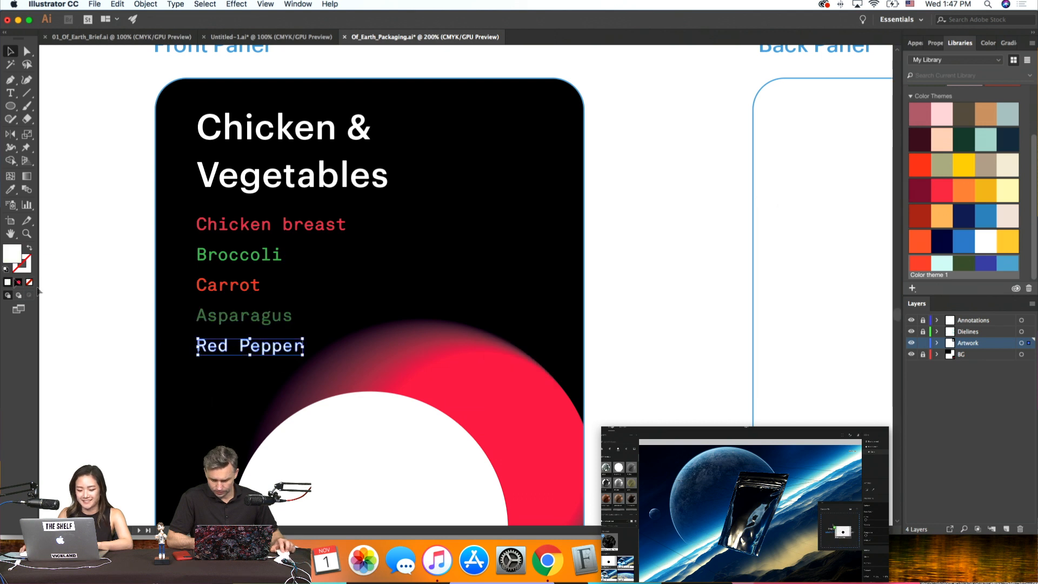
{"action": "left_click", "coordinate": [919, 165]}
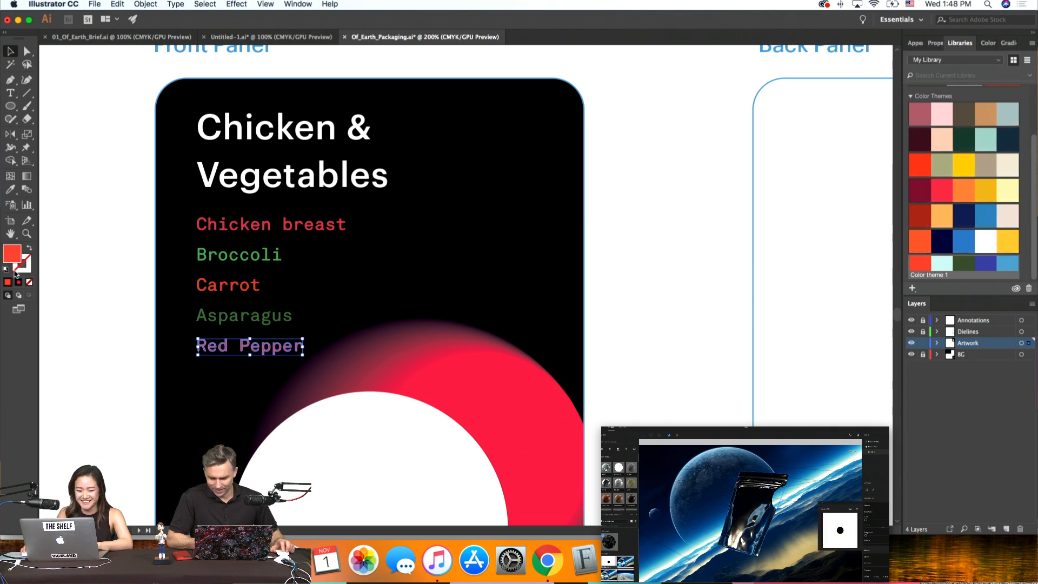
{"action": "left_click", "coordinate": [81, 295]}
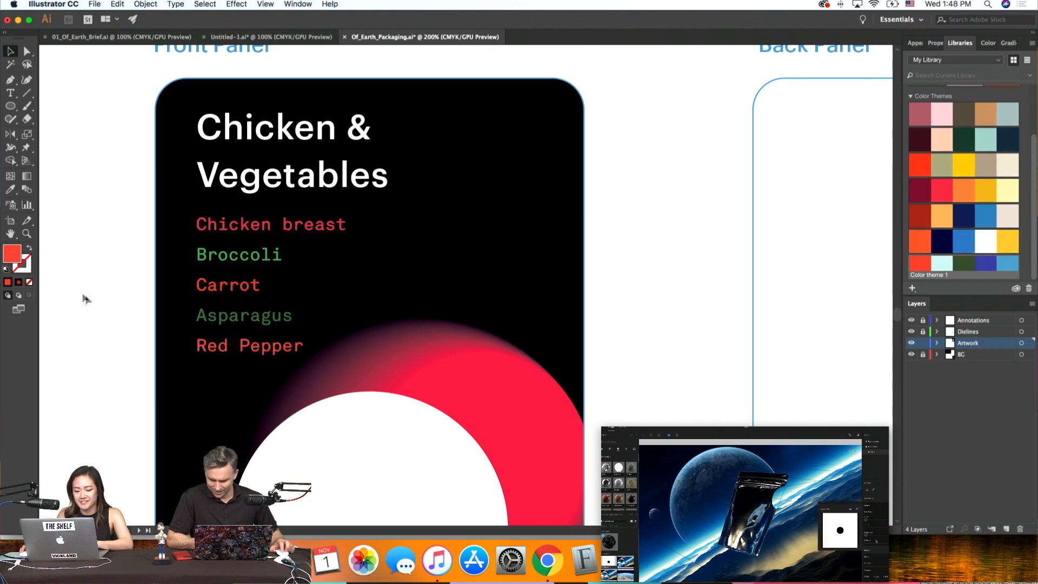
Shift the Carrot line's fill to orange FF6E1D and deselect it
{"action": "key", "text": "super+minus"}
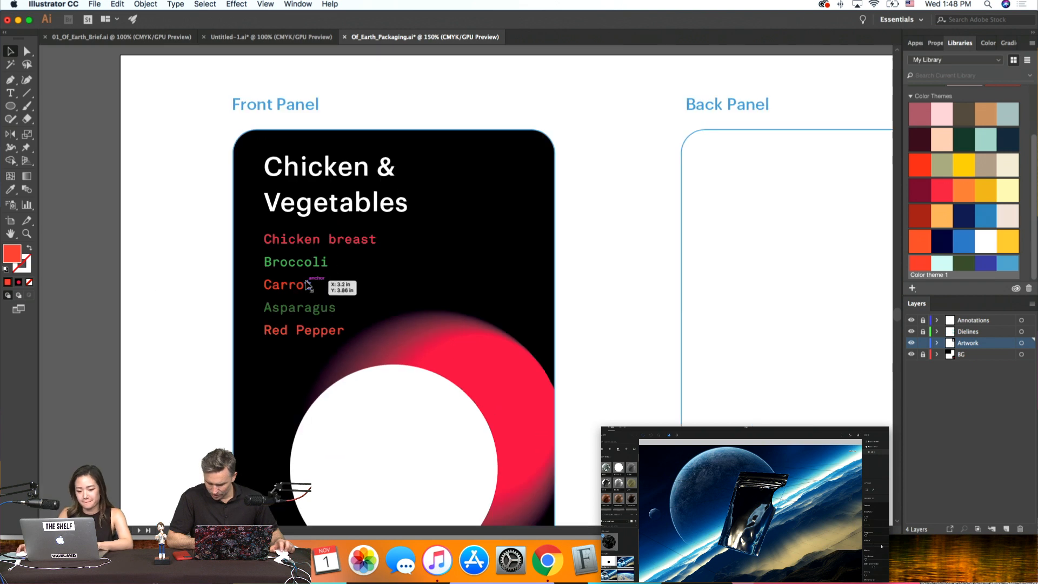
{"action": "double_click", "coordinate": [312, 283]}
{"action": "double_click", "coordinate": [12, 252]}
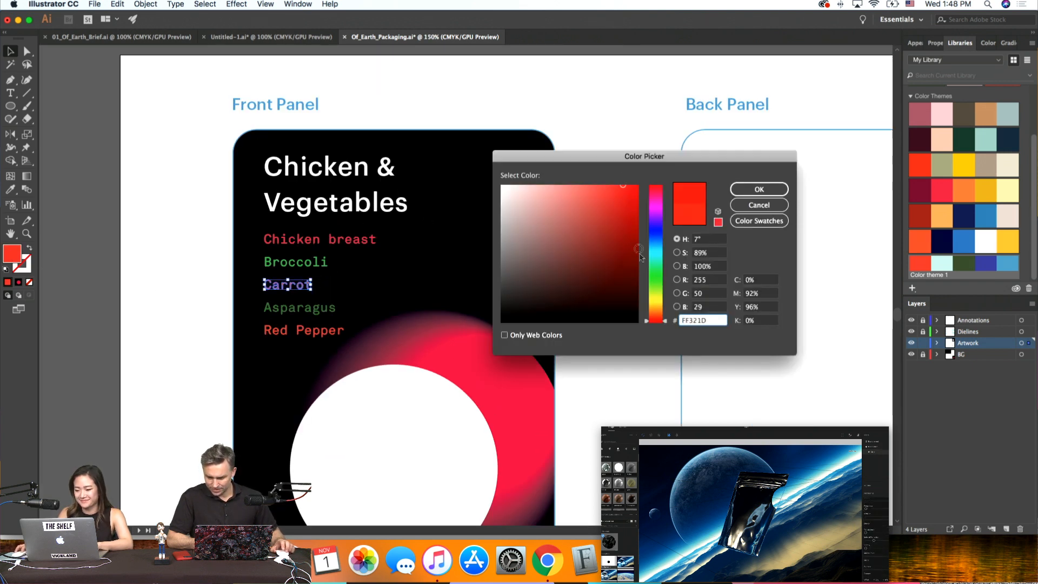
{"action": "left_click_drag", "start_coordinate": [654, 311], "coordinate": [655, 307]}
{"action": "left_click", "coordinate": [759, 190]}
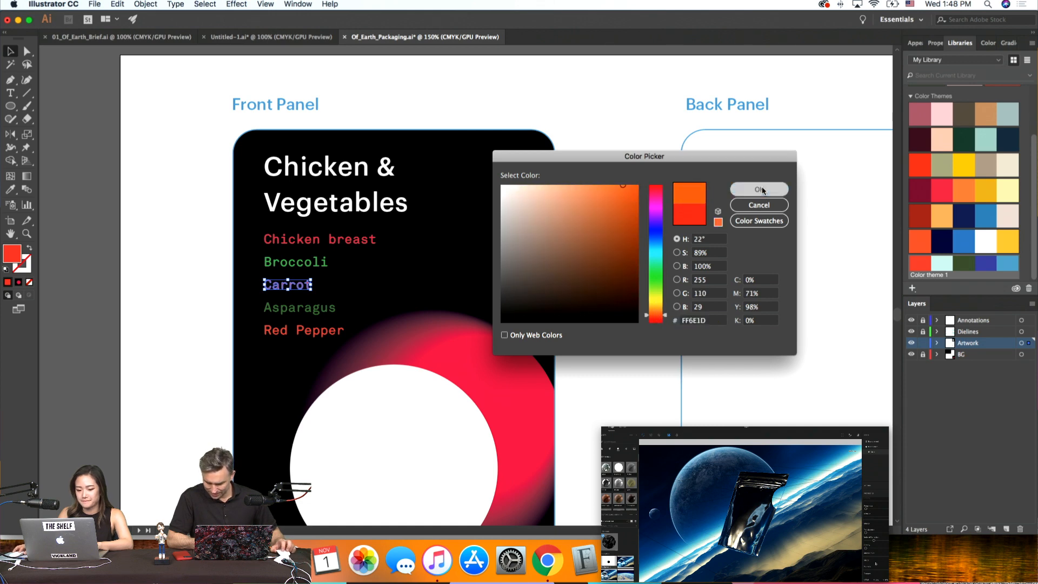
{"action": "left_click", "coordinate": [144, 162]}
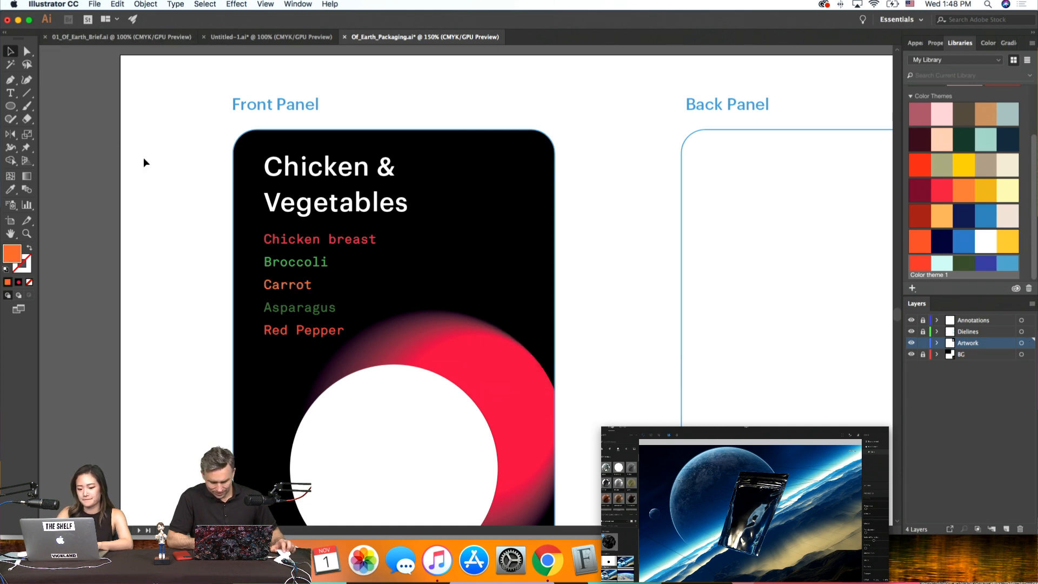
Duplicate the front panel's black background with the red glow onto the Back Panel outline beside it
{"action": "key", "text": "super+minus"}
{"action": "key", "text": "super+minus"}
{"action": "scroll", "coordinate": [156, 179], "scroll_direction": "right", "scroll_amount": 5}
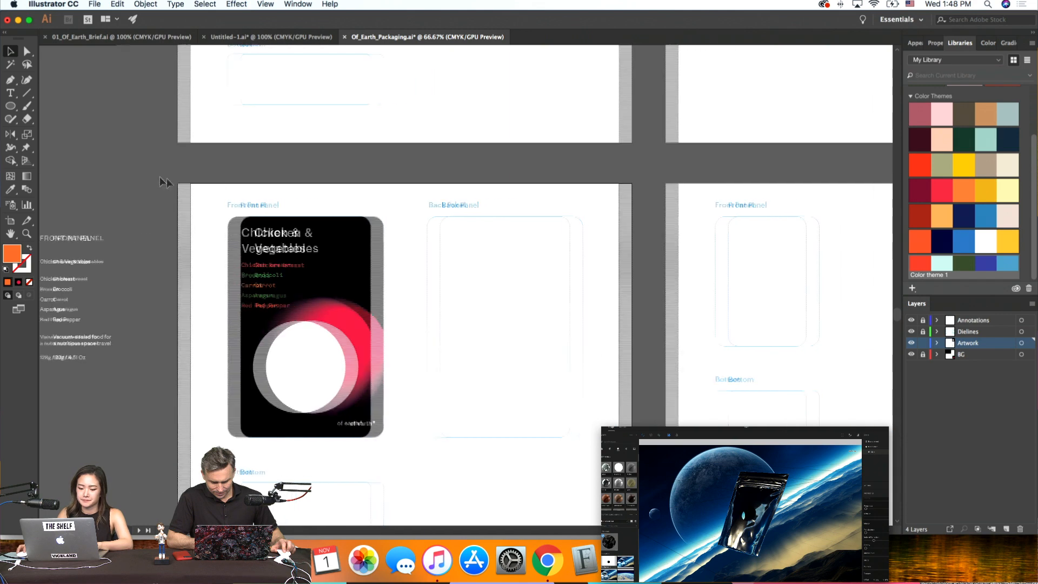
{"action": "scroll", "coordinate": [407, 460], "scroll_direction": "right", "scroll_amount": 1}
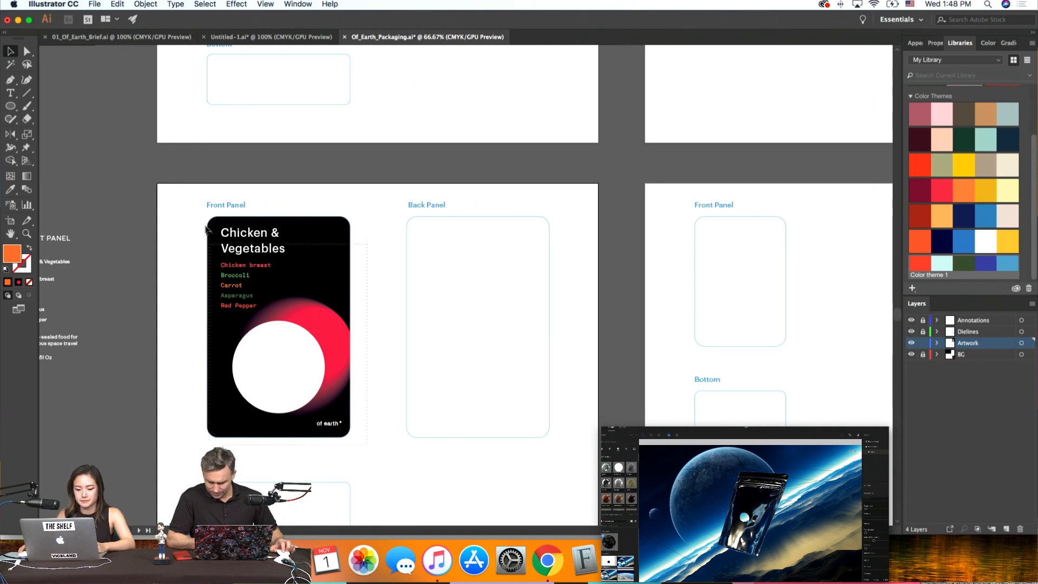
{"action": "left_click_drag", "start_coordinate": [204, 218], "coordinate": [351, 326]}
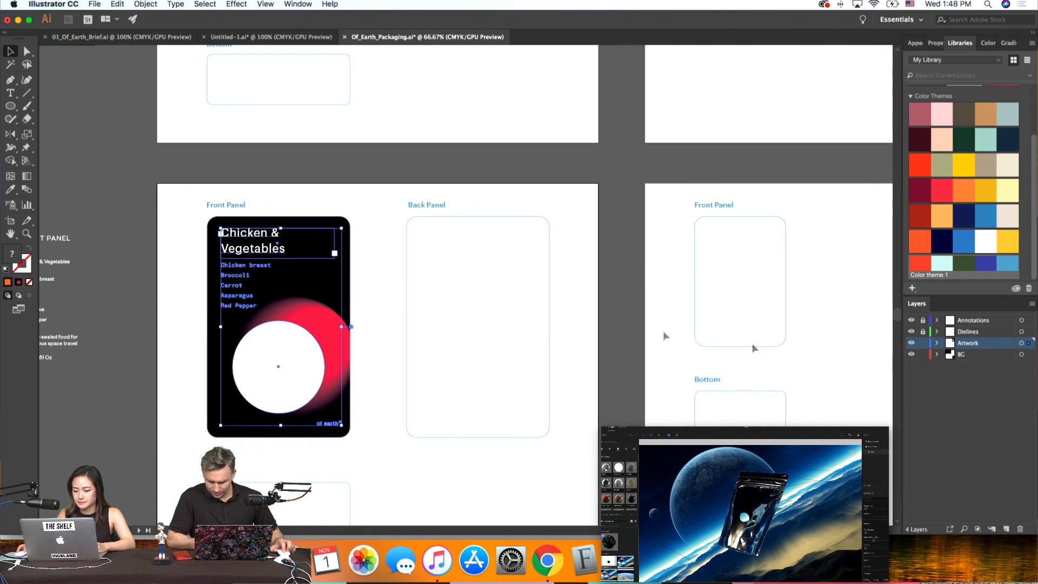
{"action": "left_click", "coordinate": [348, 248]}
{"action": "left_click_drag", "start_coordinate": [347, 248], "coordinate": [554, 250], "text": "alt"}
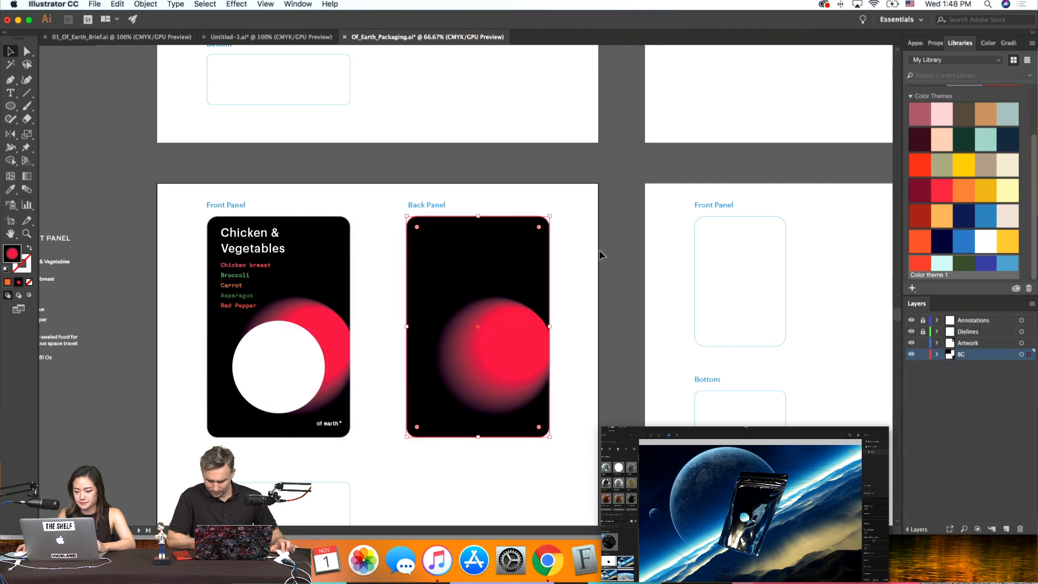
Reposition and enlarge the back panel's radial gradient so its glow sits in the upper right area and runs off the edge
{"action": "key", "text": "super+1"}
{"action": "double_click", "coordinate": [538, 375]}
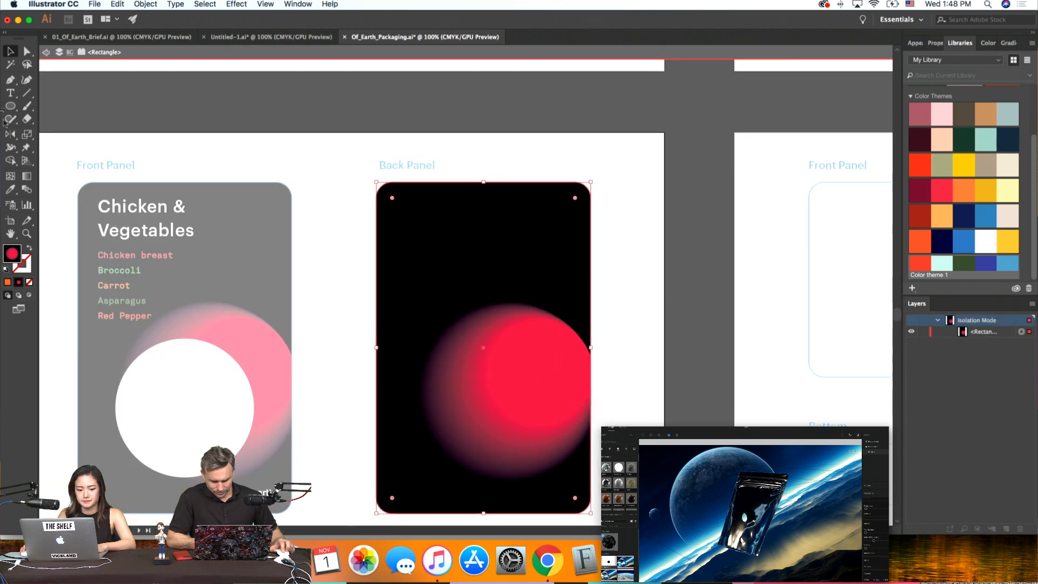
{"action": "left_click", "coordinate": [26, 176]}
{"action": "left_click_drag", "start_coordinate": [585, 341], "coordinate": [534, 214]}
{"action": "mouse_move", "coordinate": [315, 350]}
{"action": "left_mouse_down"}
{"action": "mouse_move", "coordinate": [493, 420]}
{"action": "mouse_move", "coordinate": [524, 418]}
{"action": "mouse_move", "coordinate": [460, 409]}
{"action": "left_mouse_up"}
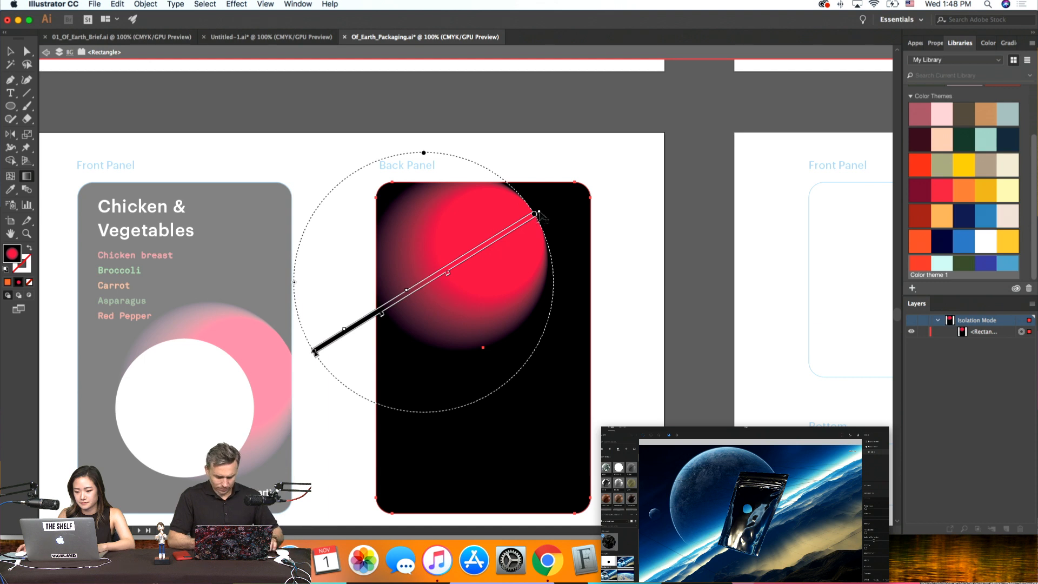
{"action": "mouse_move", "coordinate": [539, 214]}
{"action": "left_mouse_down"}
{"action": "mouse_move", "coordinate": [589, 320]}
{"action": "mouse_move", "coordinate": [587, 181]}
{"action": "mouse_move", "coordinate": [595, 174]}
{"action": "mouse_move", "coordinate": [607, 216]}
{"action": "mouse_move", "coordinate": [599, 262]}
{"action": "left_mouse_up"}
{"action": "left_click_drag", "start_coordinate": [381, 406], "coordinate": [354, 417]}
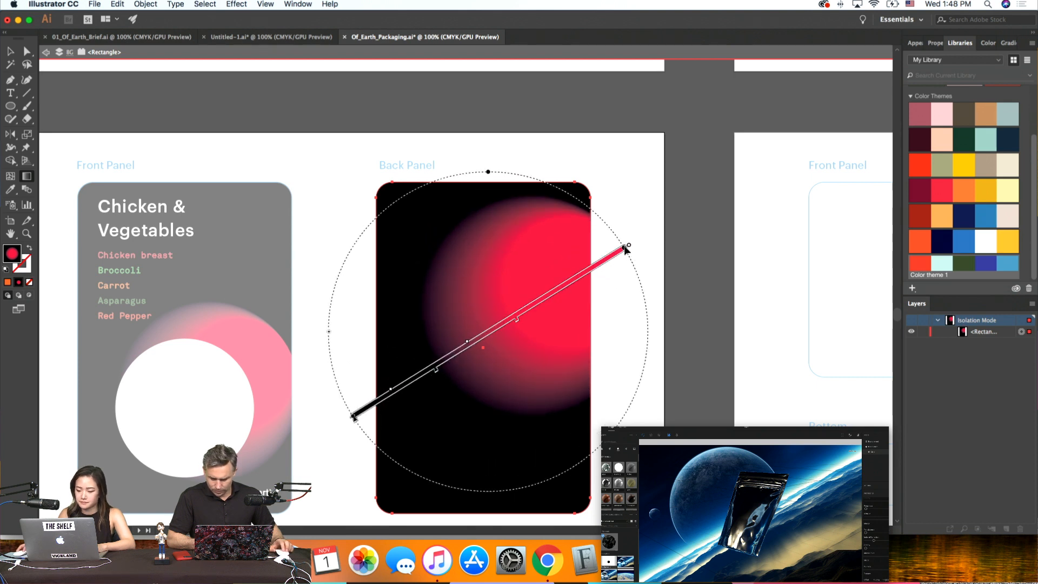
{"action": "left_click_drag", "start_coordinate": [625, 249], "coordinate": [603, 244]}
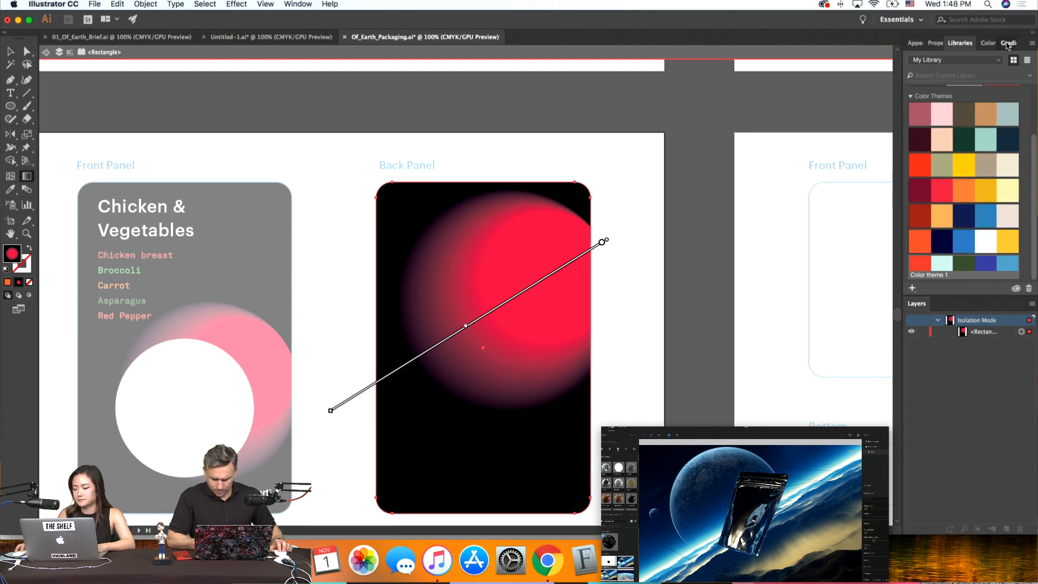
Change the back panel gradient's red stop to light blue C 72, M 11, Y 0, K 0, and open the middle stop's color settings
{"action": "left_click", "coordinate": [1008, 44]}
{"action": "double_click", "coordinate": [953, 246]}
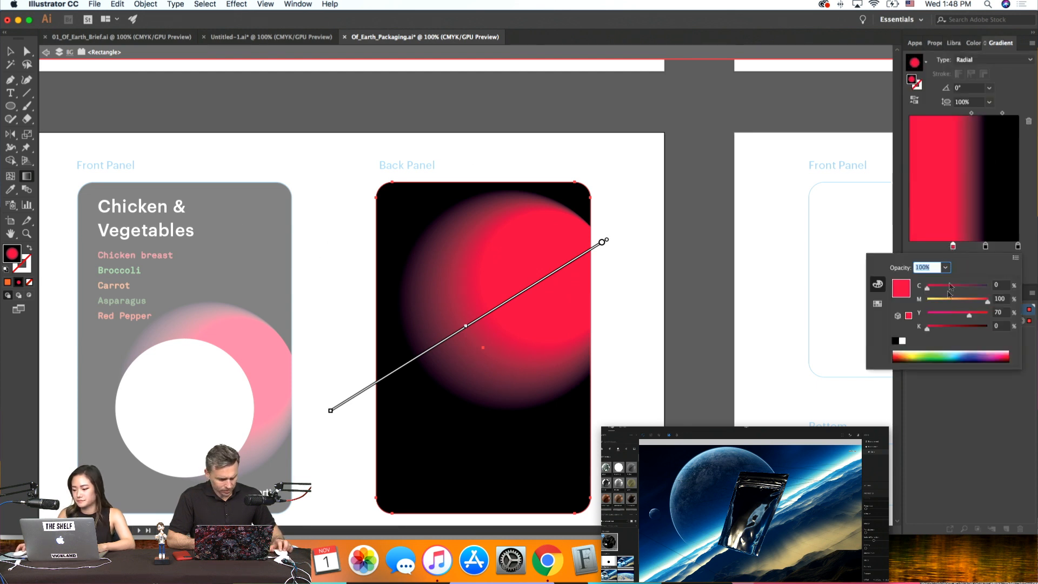
{"action": "left_click_drag", "start_coordinate": [951, 304], "coordinate": [971, 288]}
{"action": "left_click", "coordinate": [988, 287]}
{"action": "left_click", "coordinate": [966, 287]}
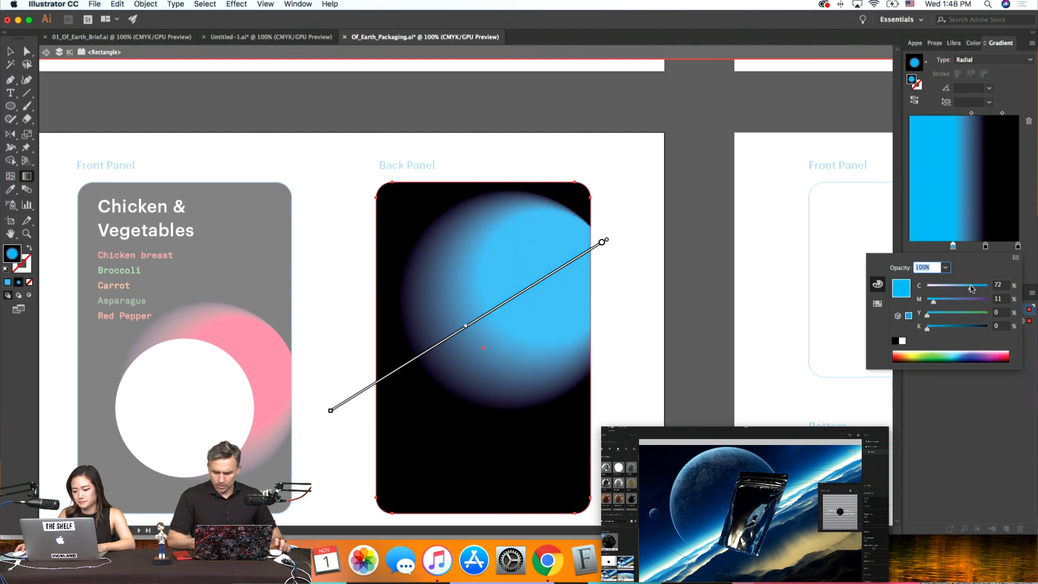
{"action": "left_click", "coordinate": [985, 247]}
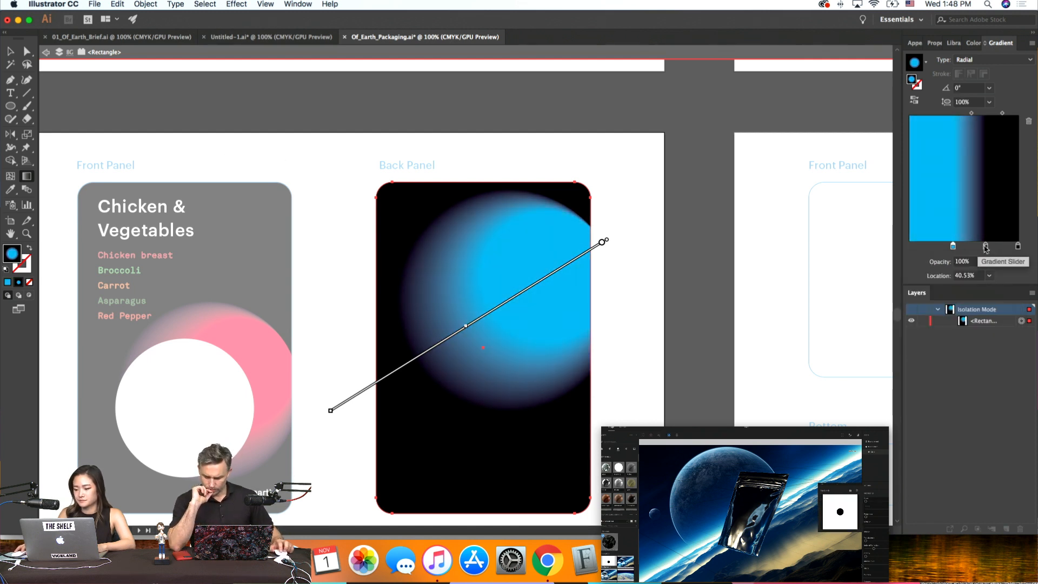
{"action": "double_click", "coordinate": [985, 247]}
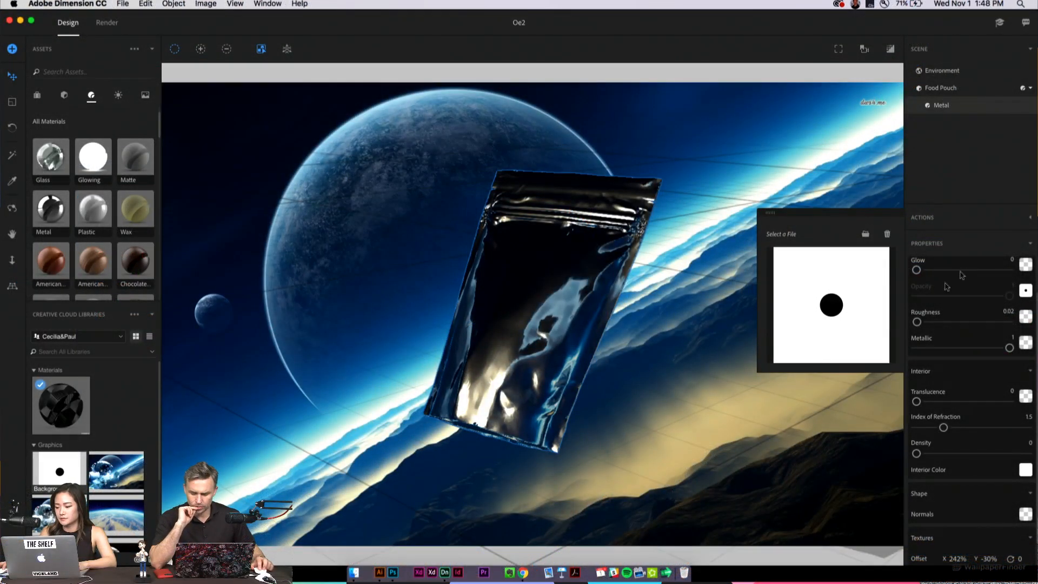
Switch to Adobe Dimension and remove the black-dot image from the opacity of the Food Pouch's Metal material
{"action": "left_click", "coordinate": [886, 235]}
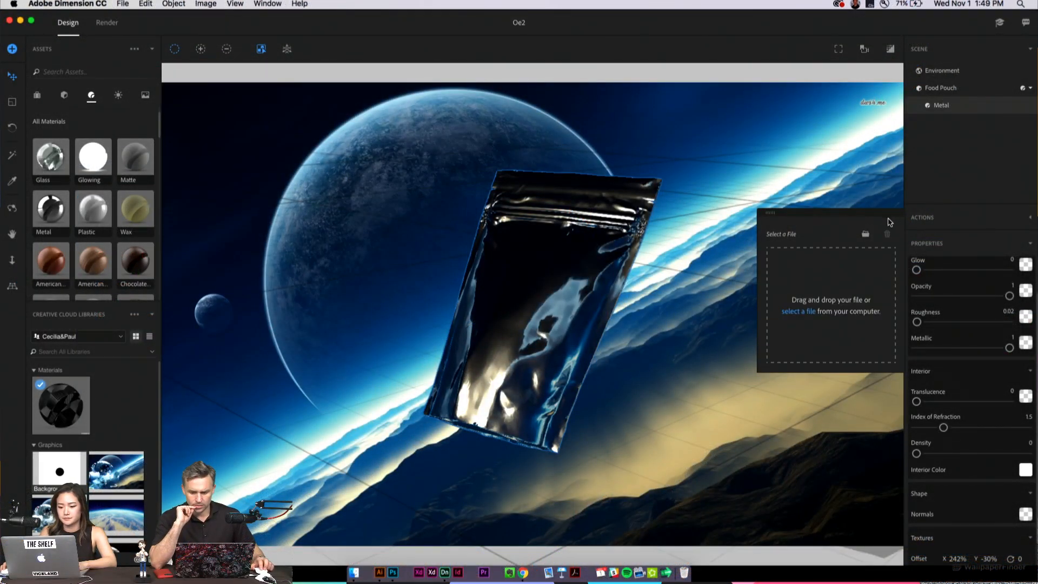
{"action": "left_click", "coordinate": [986, 171]}
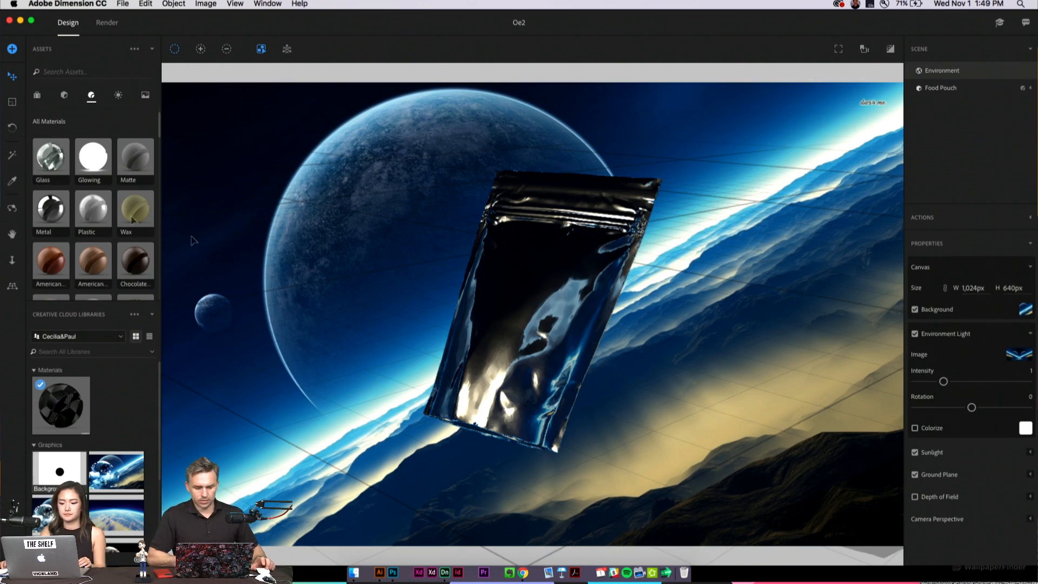
Rotate the Food Pouch freehand to about X 144.8, Y 148.2, Z -170.3
{"action": "left_click", "coordinate": [939, 88]}
{"action": "left_click", "coordinate": [8, 128]}
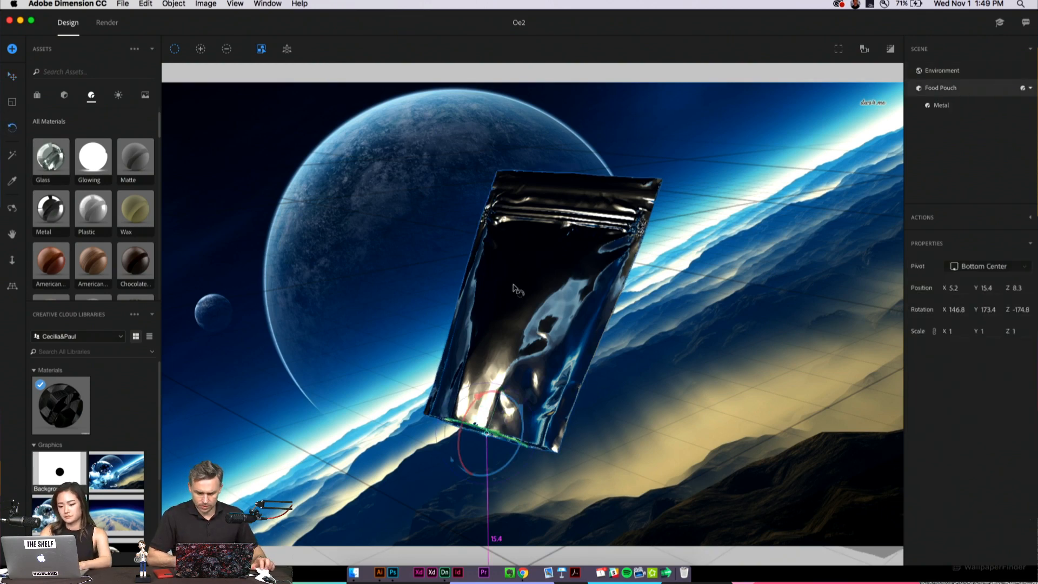
{"action": "left_click_drag", "start_coordinate": [513, 287], "coordinate": [570, 306]}
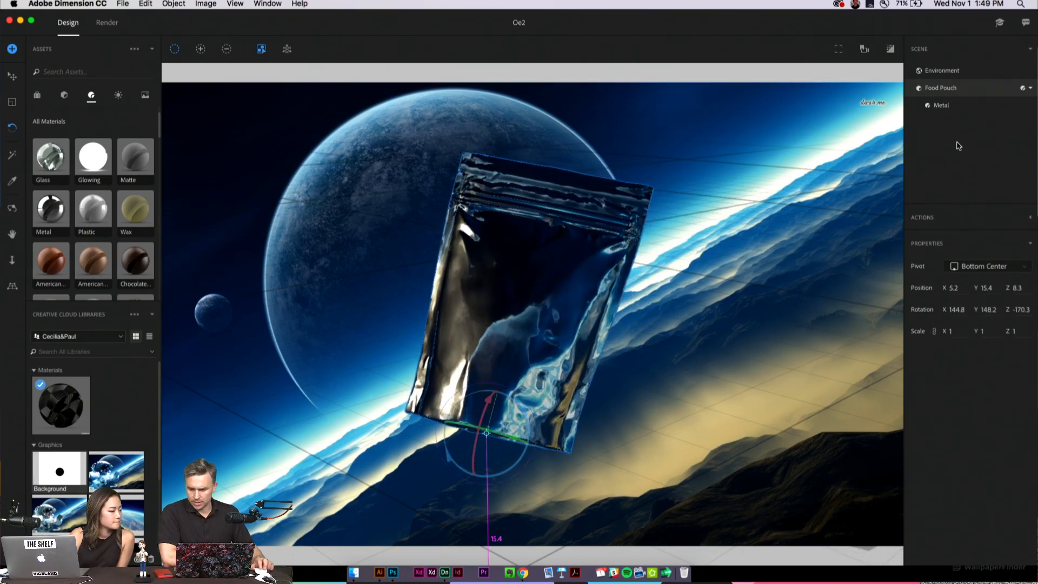
Apply the library's Background graphic with the black dot as the opacity image of the pouch's Metal material
{"action": "left_click", "coordinate": [943, 107]}
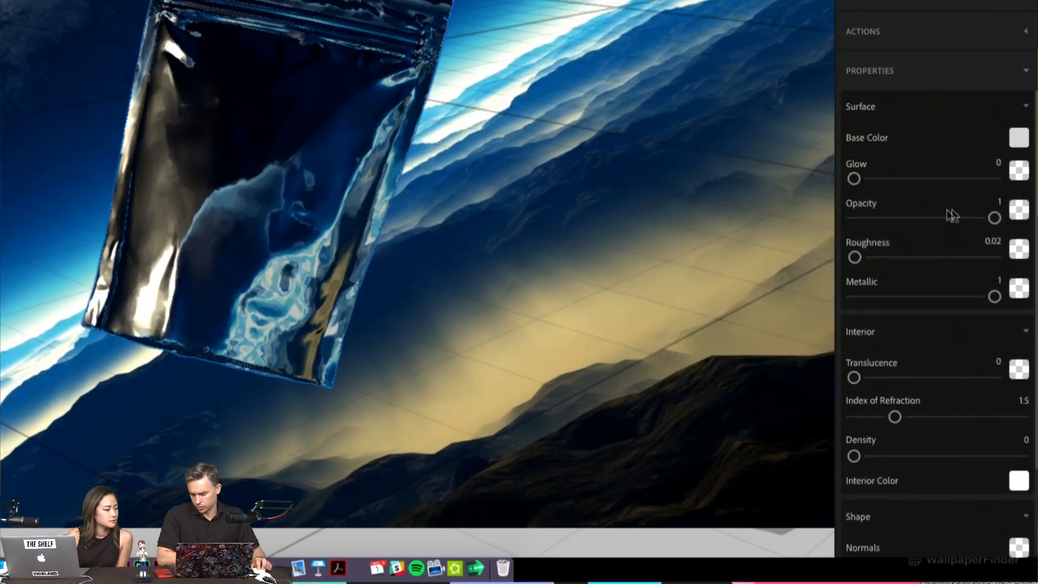
{"action": "left_click", "coordinate": [1016, 212]}
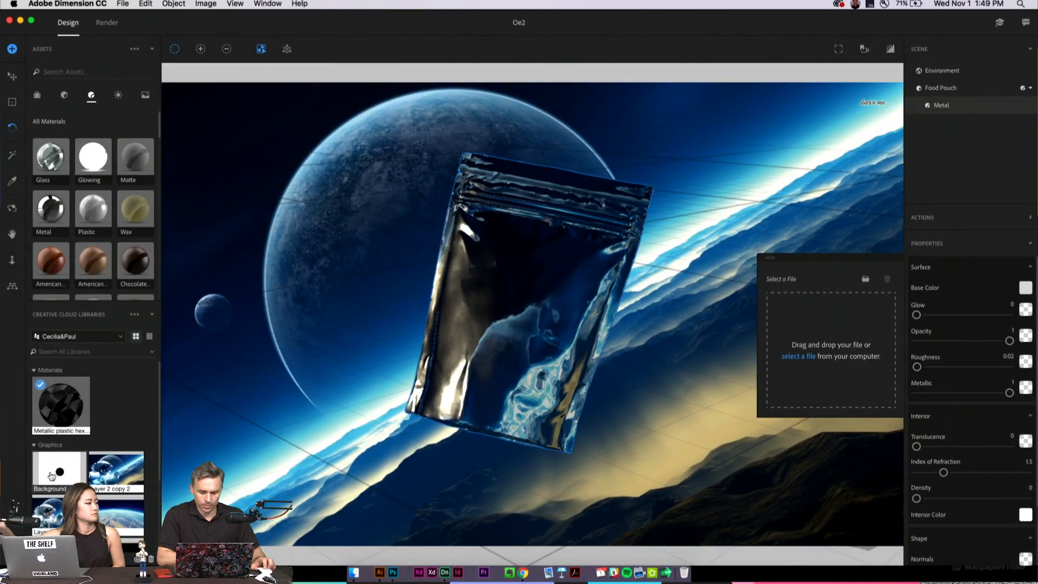
{"action": "left_click_drag", "start_coordinate": [59, 469], "coordinate": [785, 345]}
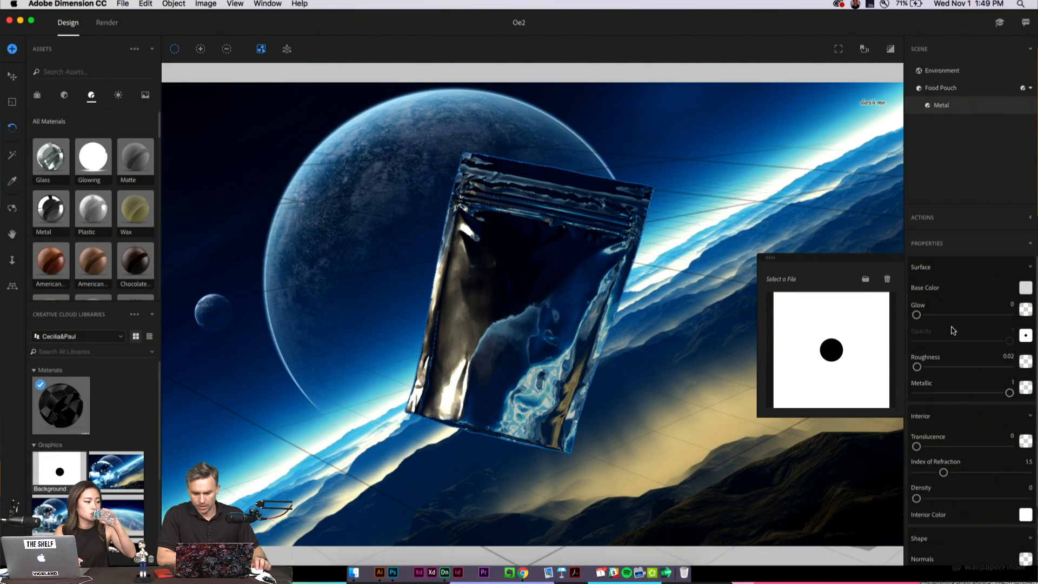
{"action": "left_click", "coordinate": [951, 327]}
{"action": "scroll", "coordinate": [949, 325], "scroll_direction": "down", "scroll_amount": 3}
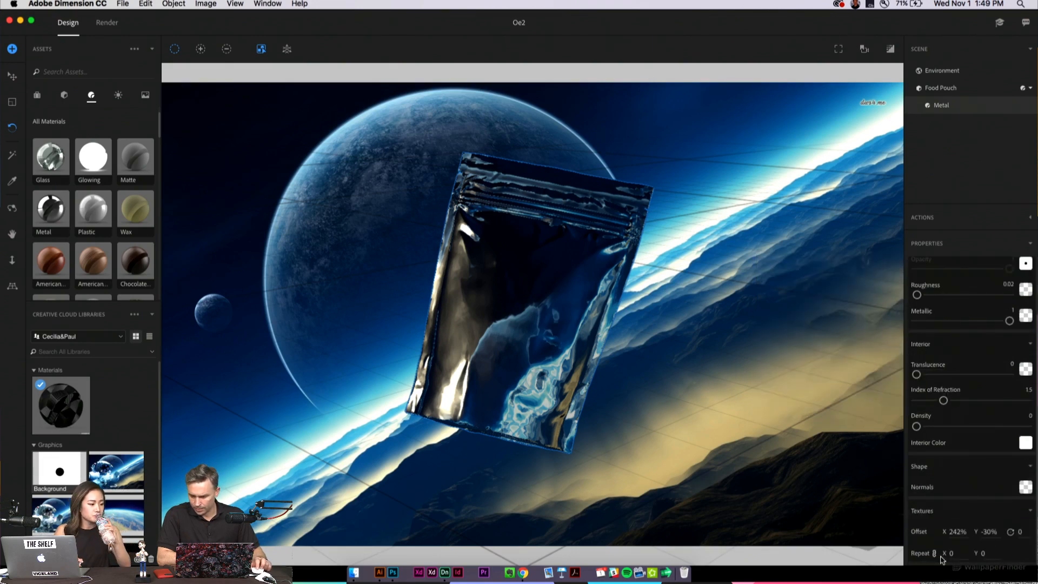
Set the Metal material's texture offset to about X 122%, Y 109% and its repeat to 1.2 on both axes
{"action": "mouse_move", "coordinate": [950, 553]}
{"action": "left_mouse_down"}
{"action": "mouse_move", "coordinate": [968, 553]}
{"action": "mouse_move", "coordinate": [953, 553]}
{"action": "left_mouse_up"}
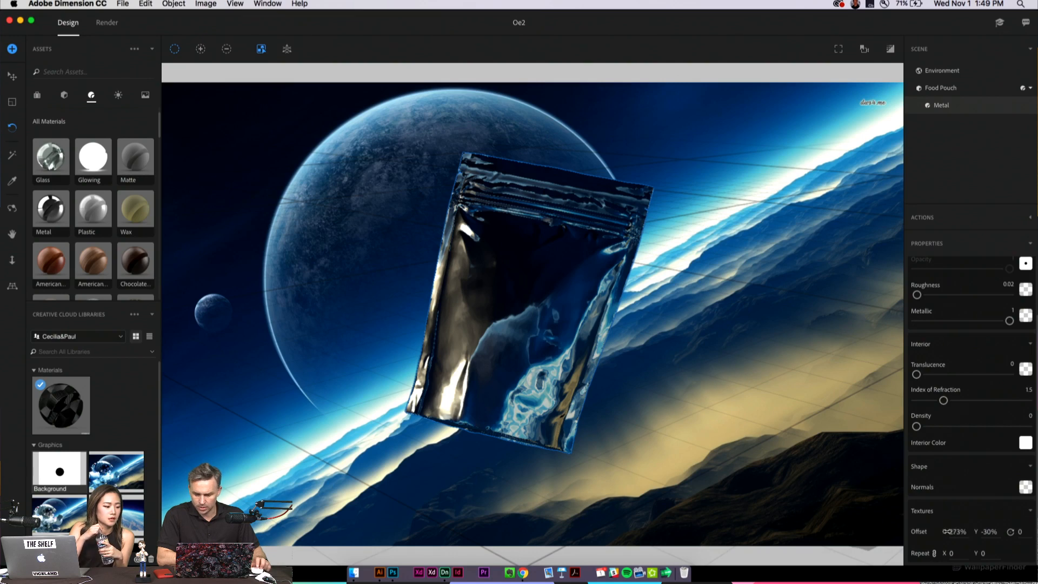
{"action": "left_click", "coordinate": [958, 531]}
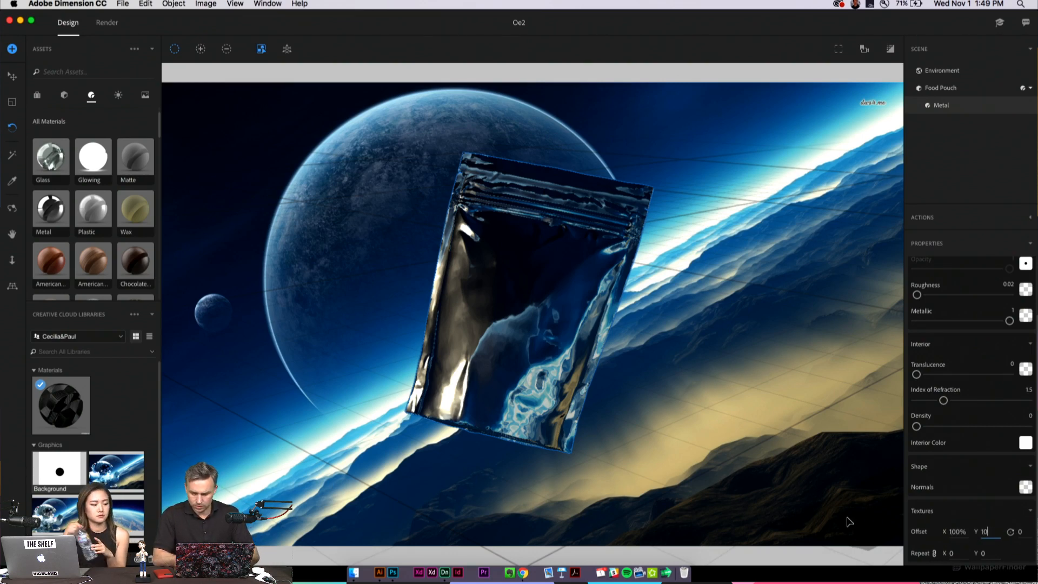
{"action": "key", "text": "Return"}
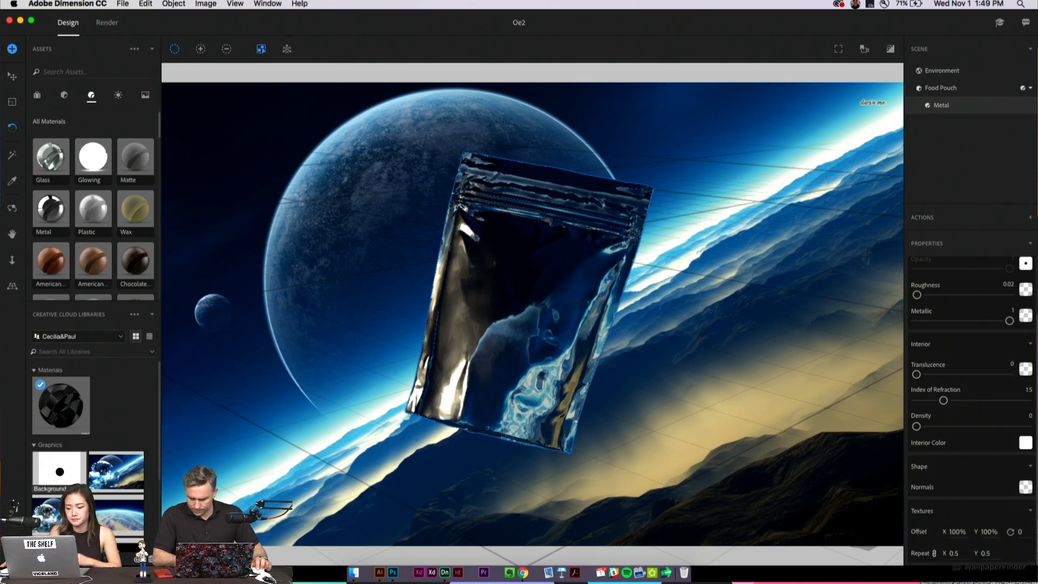
{"action": "left_click_drag", "start_coordinate": [943, 553], "coordinate": [978, 531]}
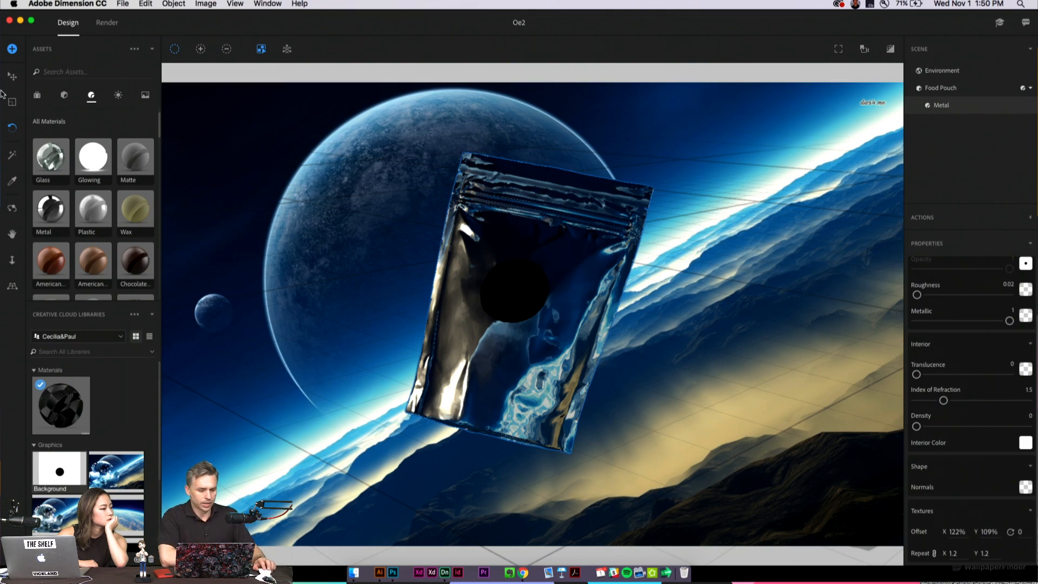
Rotate the Food Pouch freehand to about X 154.7, Y 161.2, Z -177.9 and reselect its Metal material
{"action": "left_click", "coordinate": [941, 91]}
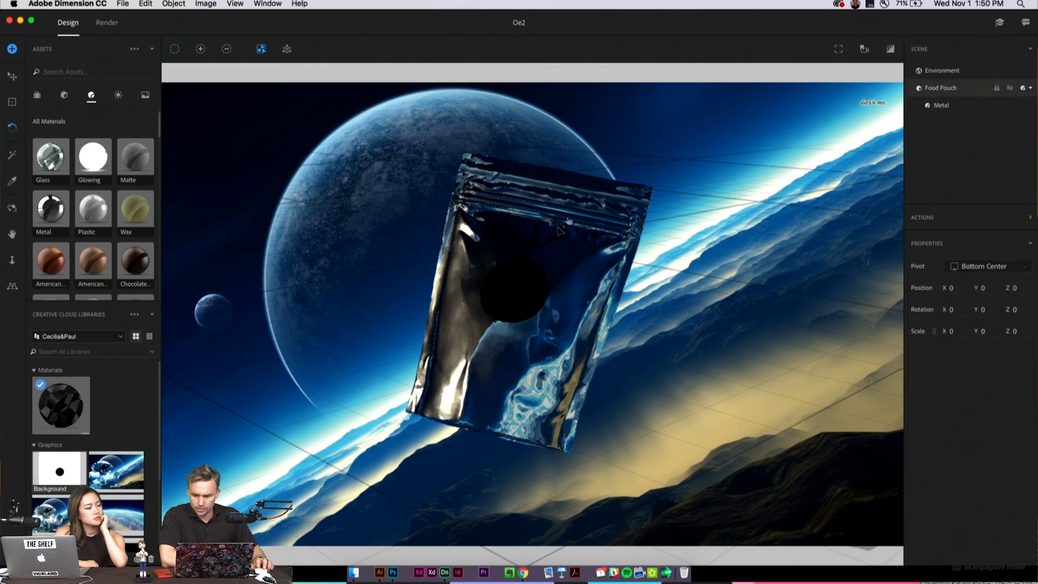
{"action": "left_click_drag", "start_coordinate": [520, 304], "coordinate": [510, 366]}
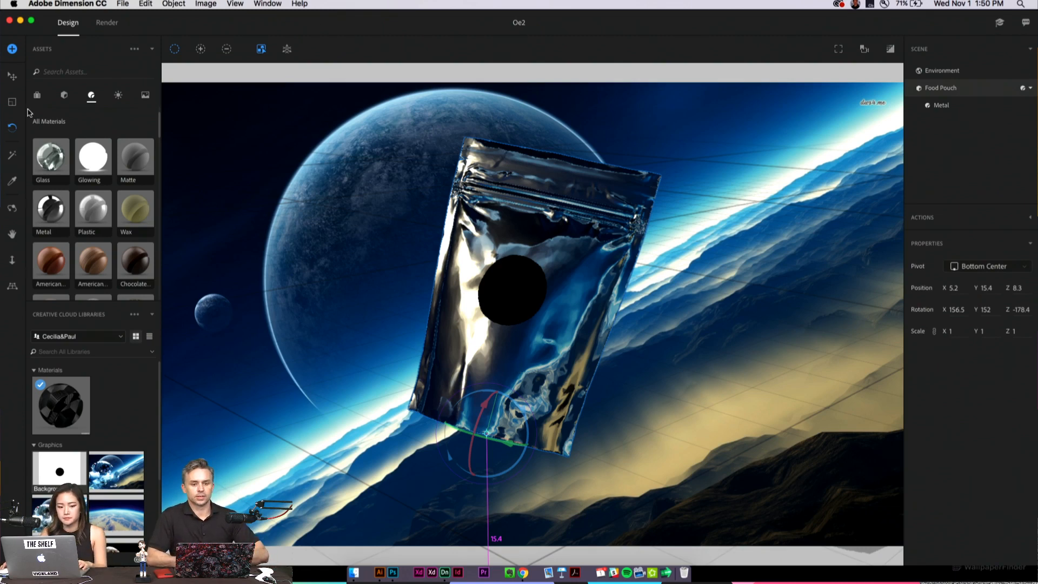
{"action": "mouse_move", "coordinate": [501, 358]}
{"action": "left_mouse_down"}
{"action": "mouse_move", "coordinate": [482, 361]}
{"action": "mouse_move", "coordinate": [496, 363]}
{"action": "left_mouse_up"}
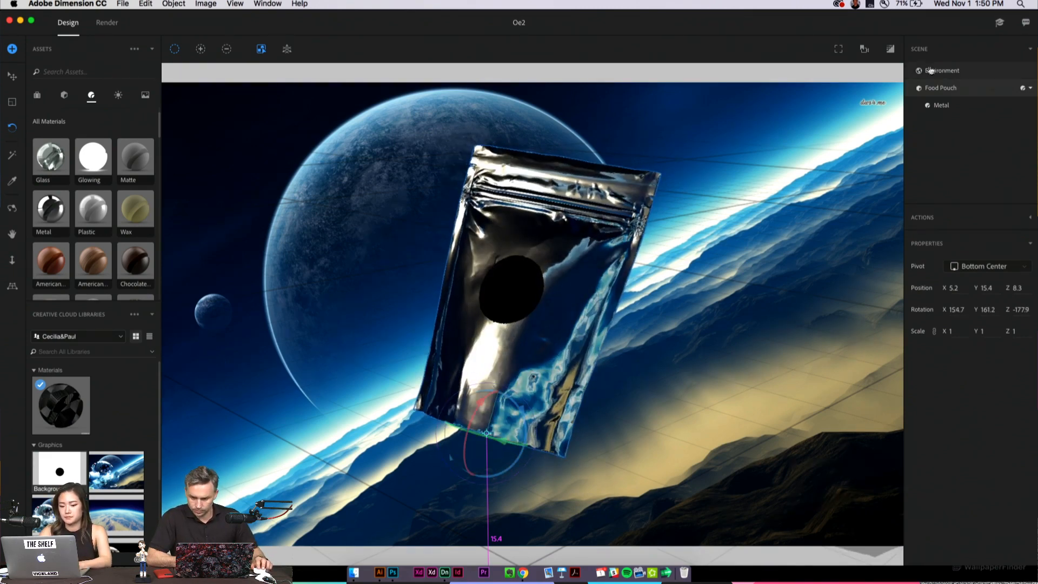
{"action": "left_click", "coordinate": [941, 106]}
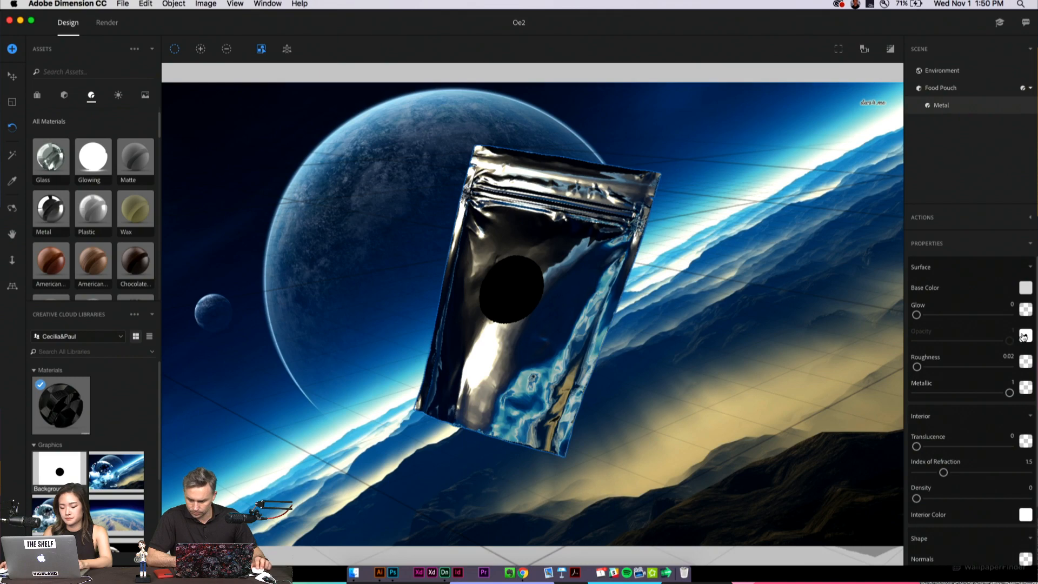
Switch to Illustrator and look up the Back Panel copy in the Chicken and Vegetables page of the brief
{"action": "scroll", "coordinate": [936, 476], "scroll_direction": "down", "scroll_amount": 3}
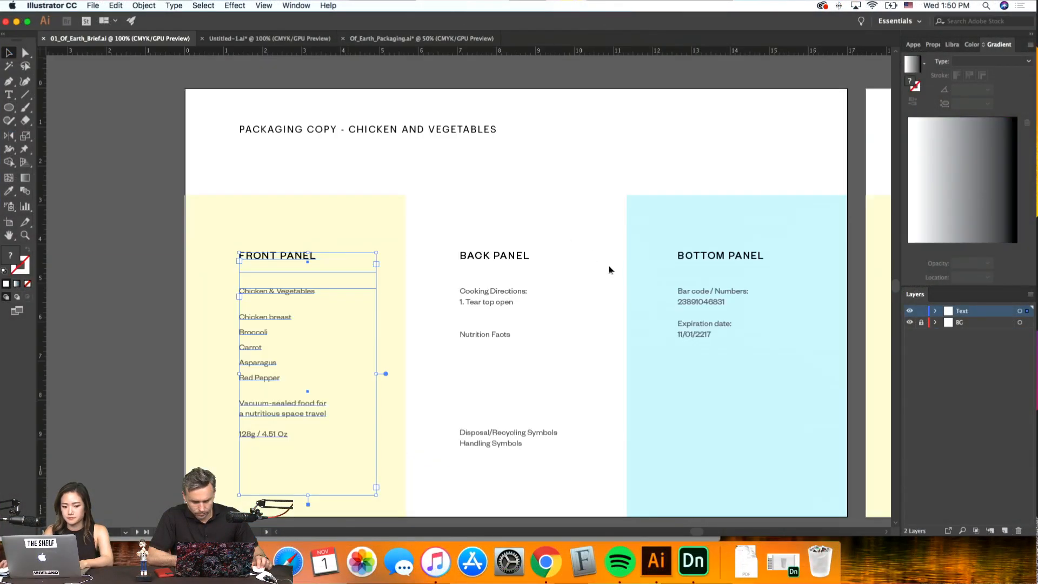
{"action": "scroll", "coordinate": [609, 269], "scroll_direction": "right", "scroll_amount": 4}
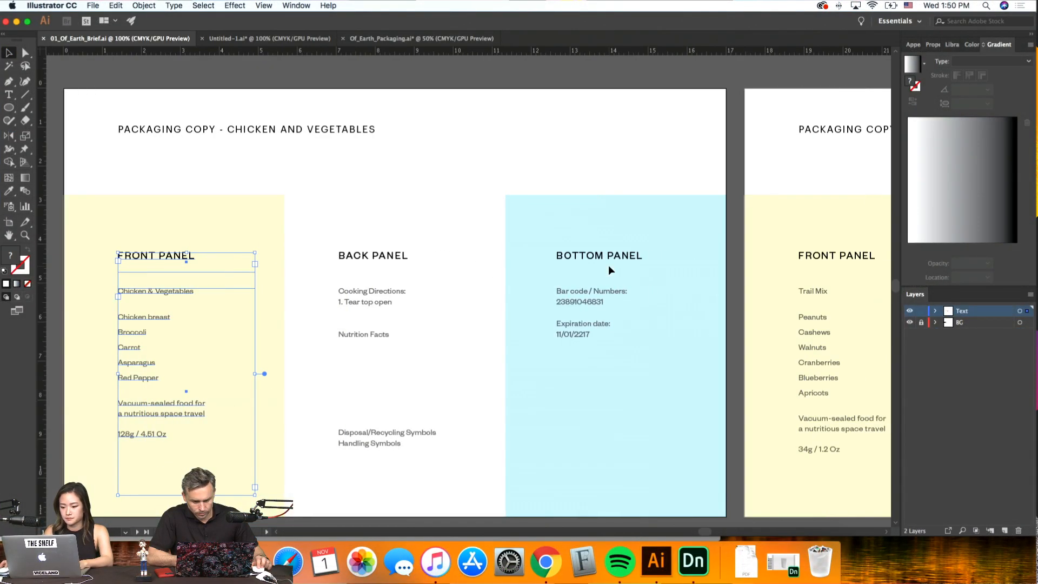
{"action": "scroll", "coordinate": [609, 269], "scroll_direction": "down", "scroll_amount": 3}
{"action": "scroll", "coordinate": [609, 267], "scroll_direction": "right", "scroll_amount": 1}
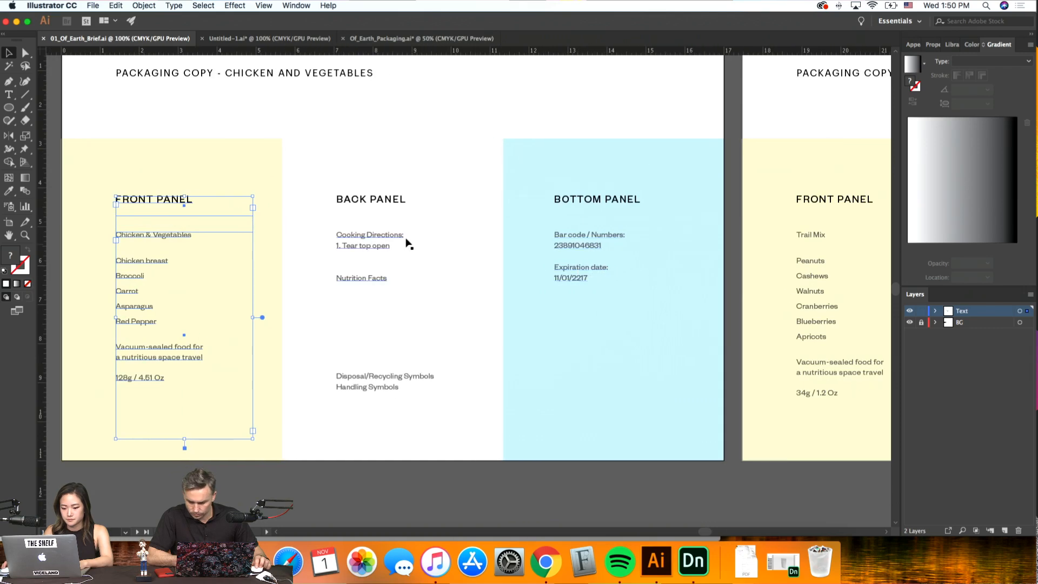
{"action": "left_click", "coordinate": [390, 252]}
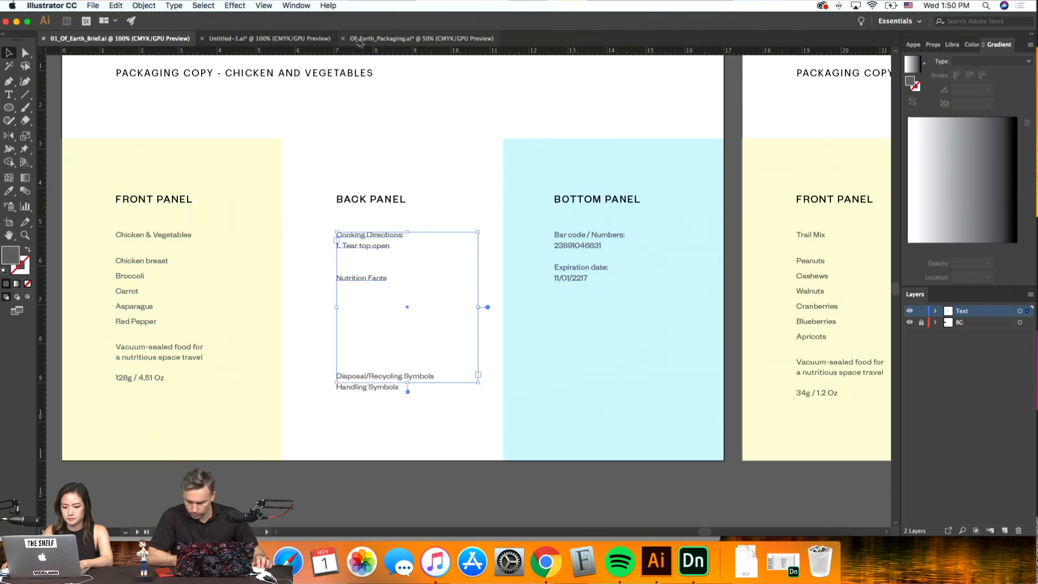
In Of_Earth_Packaging.ai, replace the back panel's Chicken & Vegetables title with "Cooking Directions"
{"action": "left_click", "coordinate": [421, 38]}
{"action": "scroll", "coordinate": [531, 253], "scroll_direction": "right", "scroll_amount": 1}
{"action": "key", "text": "super+equal"}
{"action": "key", "text": "super+equal"}
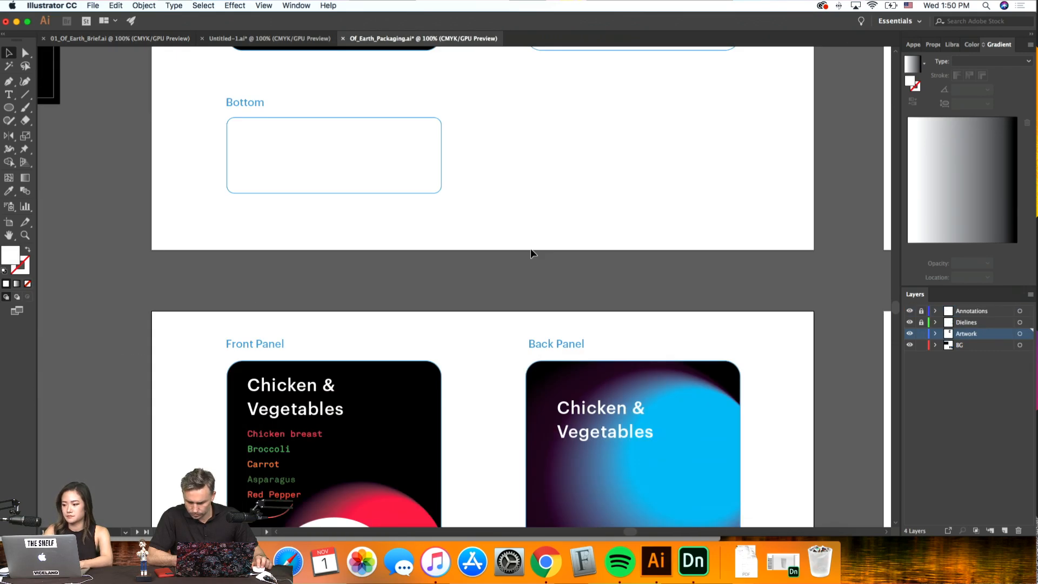
{"action": "scroll", "coordinate": [532, 254], "scroll_direction": "down", "scroll_amount": 6}
{"action": "double_click", "coordinate": [585, 253]}
{"action": "left_click_drag", "start_coordinate": [635, 255], "coordinate": [398, 151]}
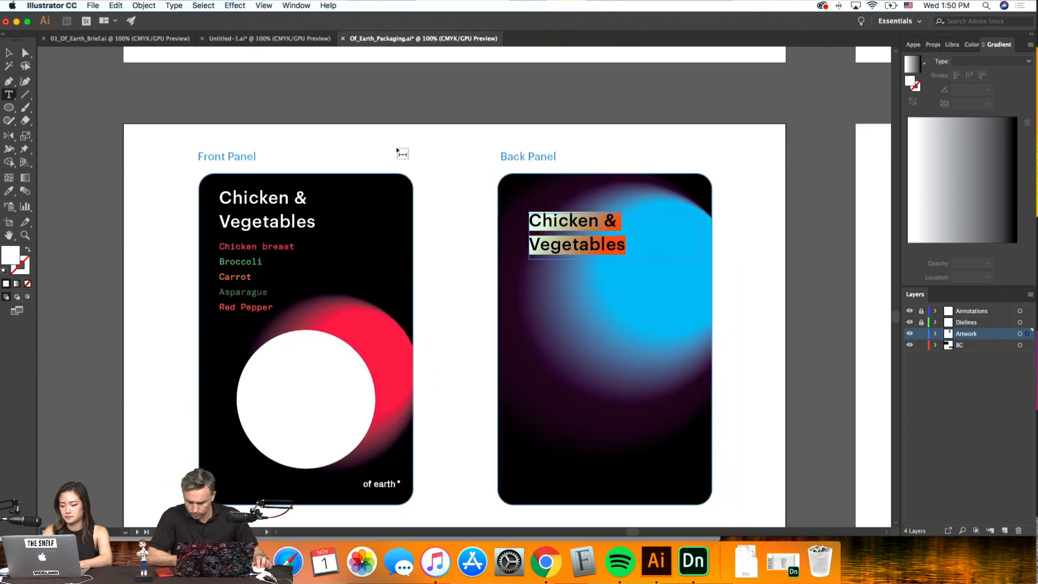
{"action": "type", "text": "Cooking Directions"}
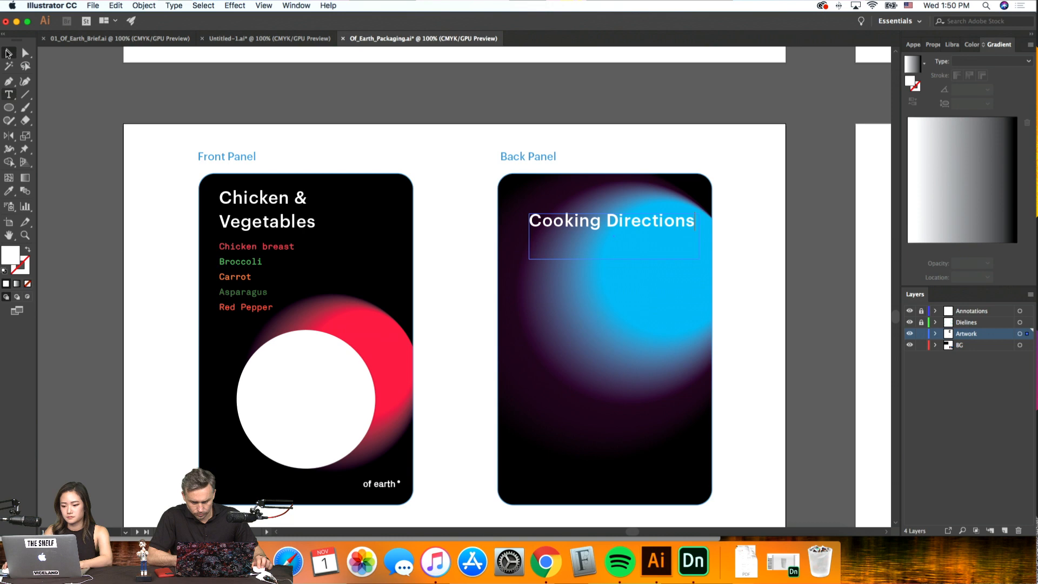
{"action": "left_click", "coordinate": [9, 53]}
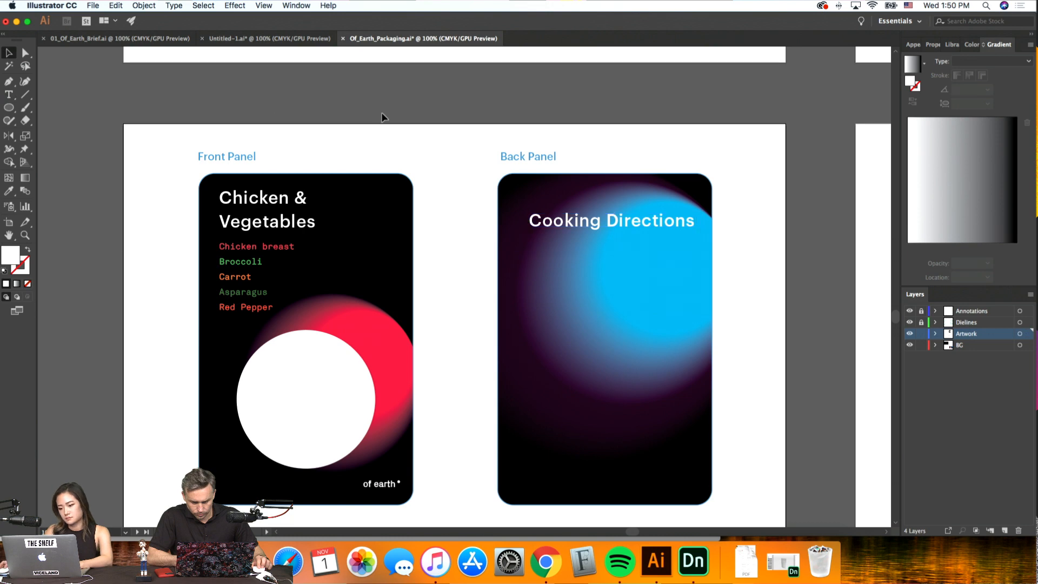
Try the back panel's Cooking Directions heading at 28 pt in GT Cinetype Trial Regular
{"action": "scroll", "coordinate": [672, 213], "scroll_direction": "right", "scroll_amount": 3}
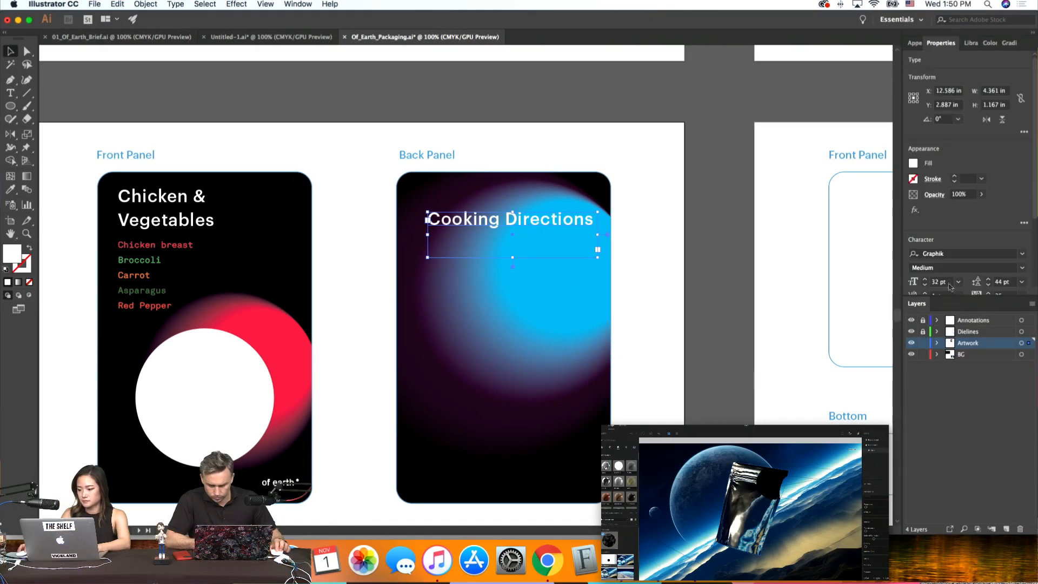
{"action": "left_click", "coordinate": [948, 283]}
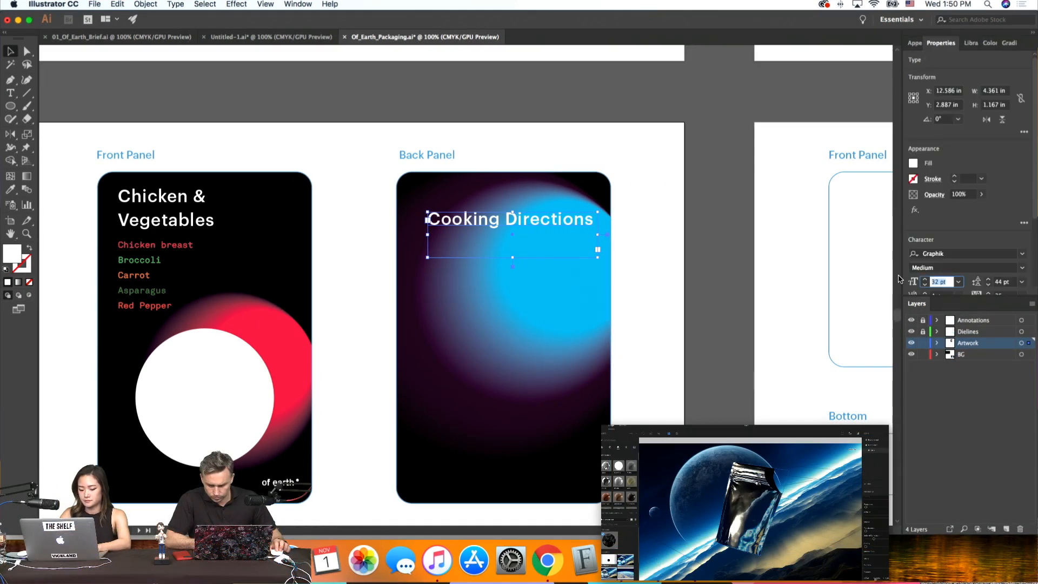
{"action": "type", "text": "28"}
{"action": "key", "text": "Return"}
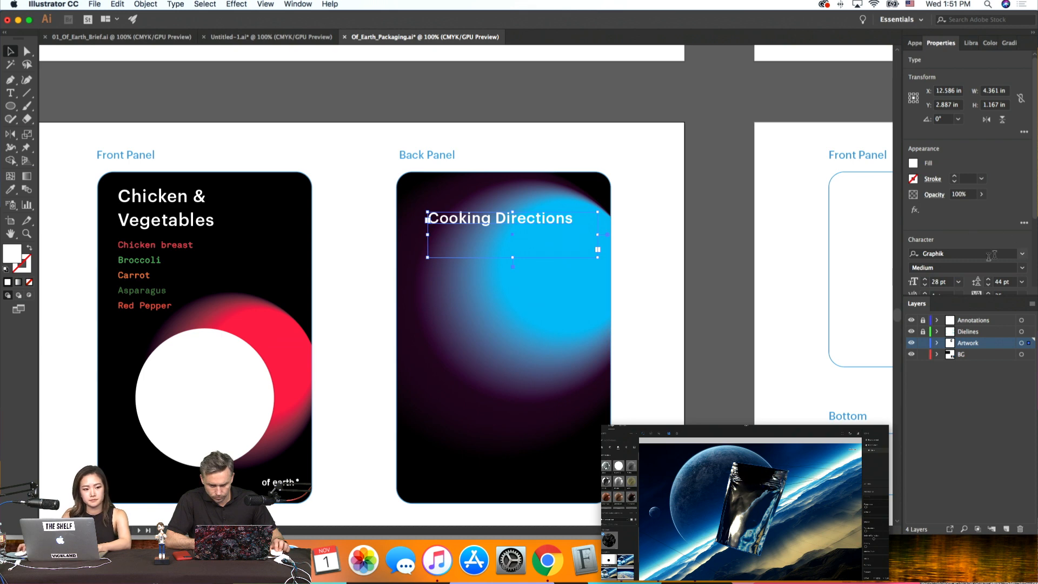
{"action": "key", "text": "Down"}
{"action": "scroll", "coordinate": [570, 226], "scroll_direction": "right", "scroll_amount": 3}
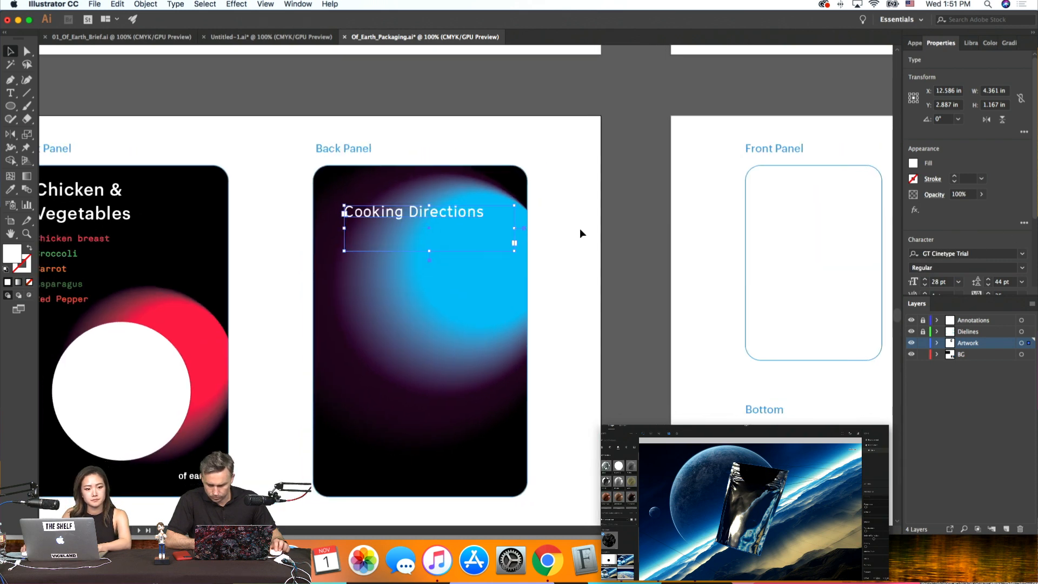
Set the Cooking Directions heading's font size to 20 pt
{"action": "left_click", "coordinate": [941, 282]}
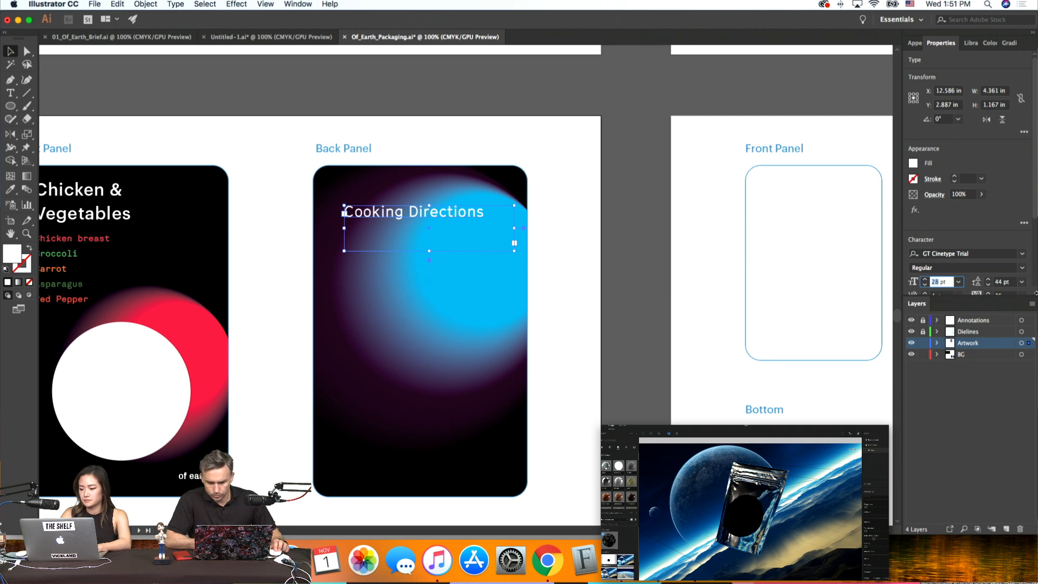
{"action": "type", "text": "20"}
{"action": "key", "text": "Return"}
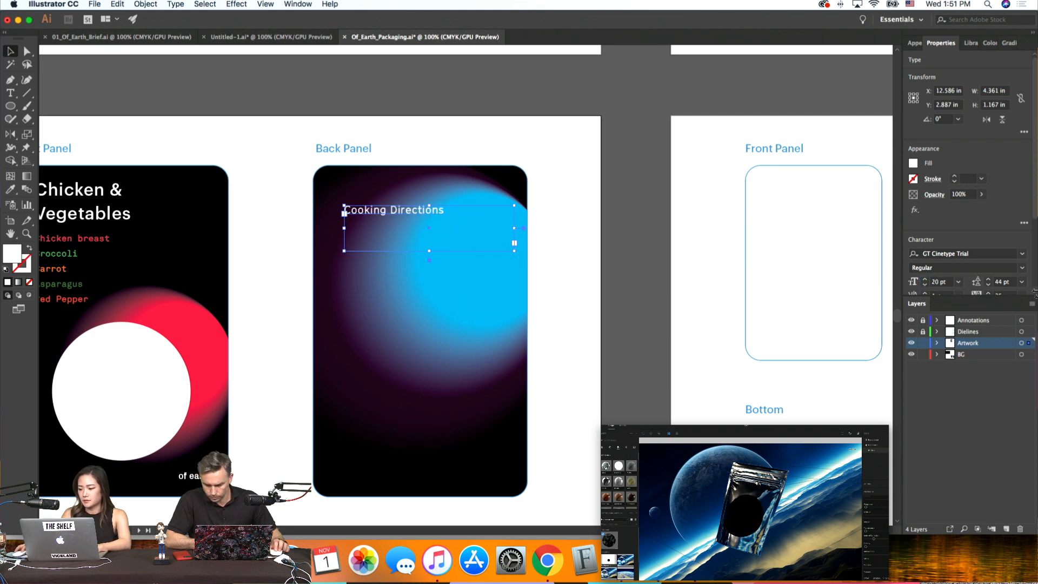
Change the Cooking Directions heading's font to Graphik in the Medium style
{"action": "left_click", "coordinate": [1022, 254]}
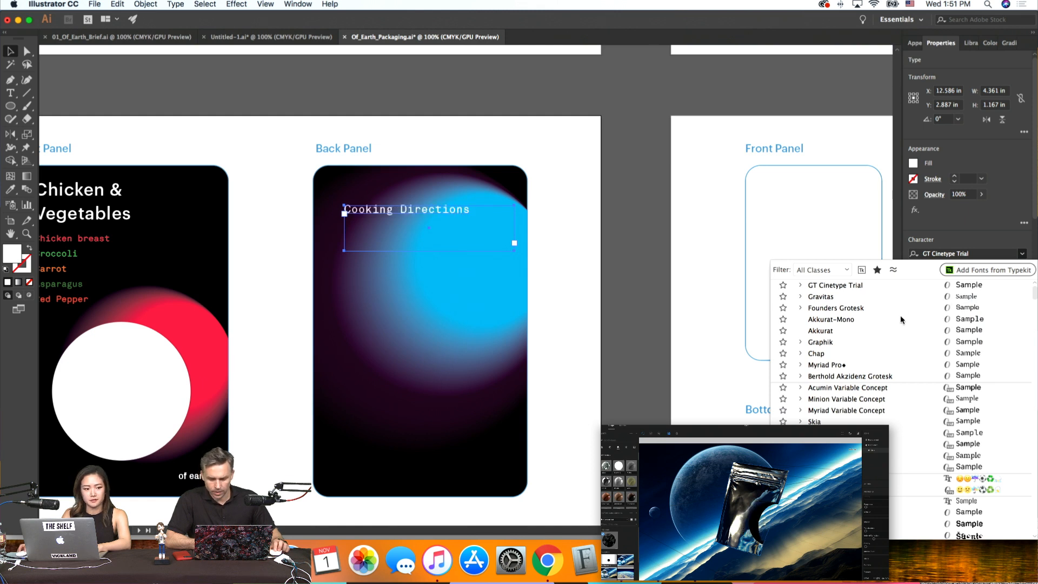
{"action": "left_click", "coordinate": [899, 346]}
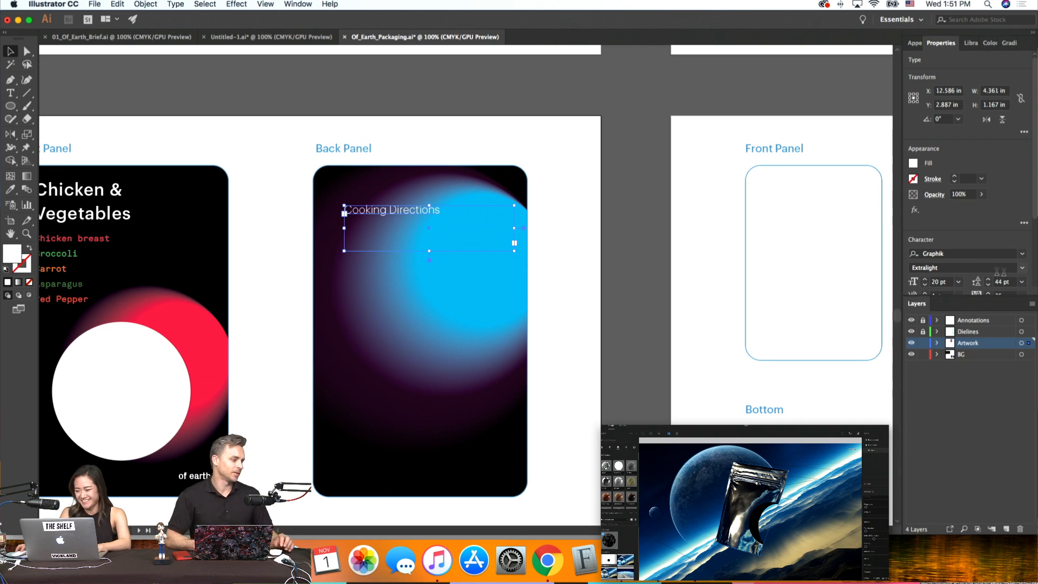
{"action": "left_click", "coordinate": [1021, 269]}
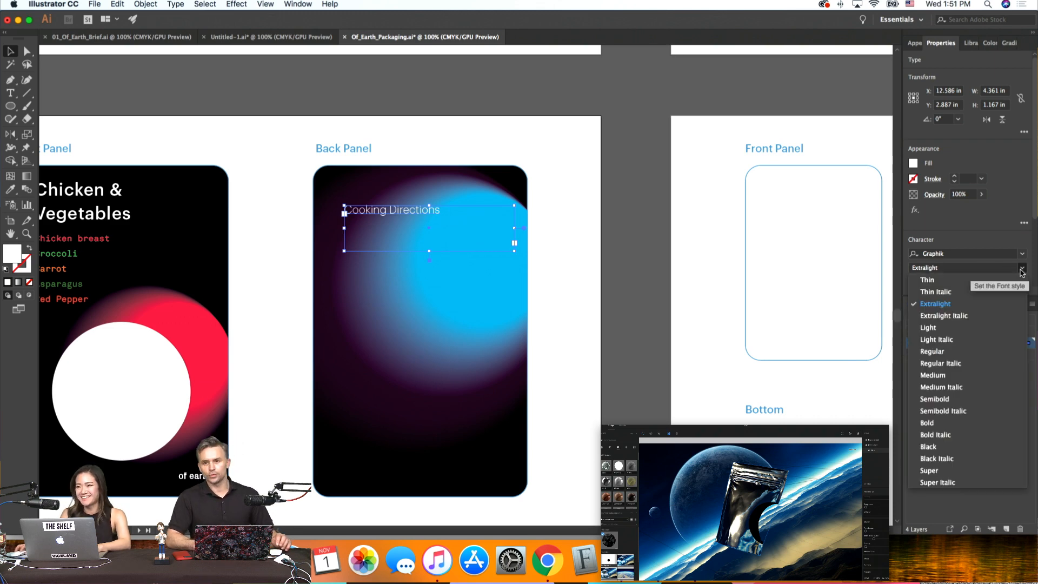
{"action": "left_click", "coordinate": [969, 351]}
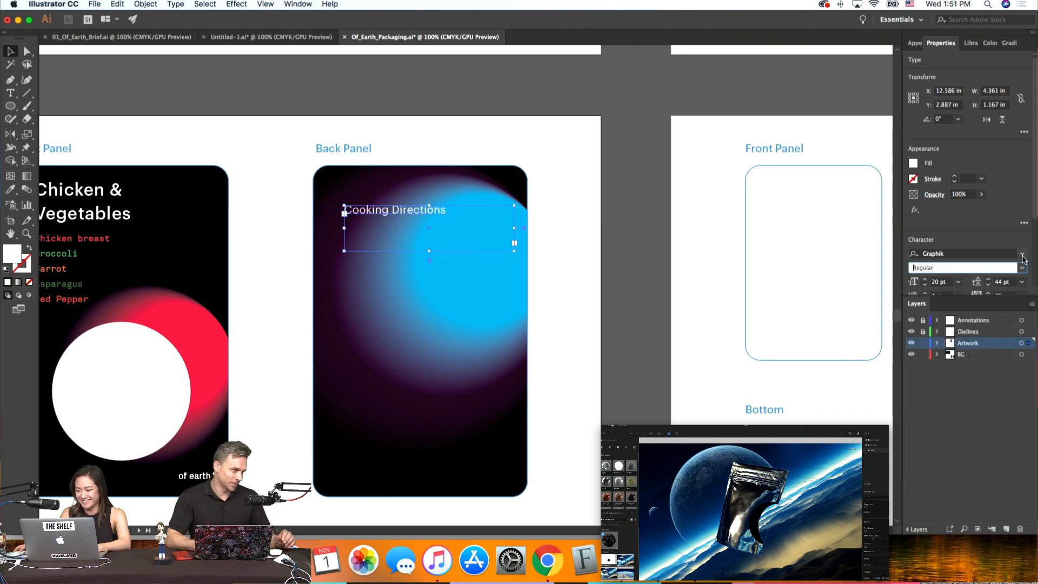
{"action": "left_click", "coordinate": [1022, 254]}
{"action": "left_click", "coordinate": [1022, 254]}
{"action": "left_click", "coordinate": [1022, 268]}
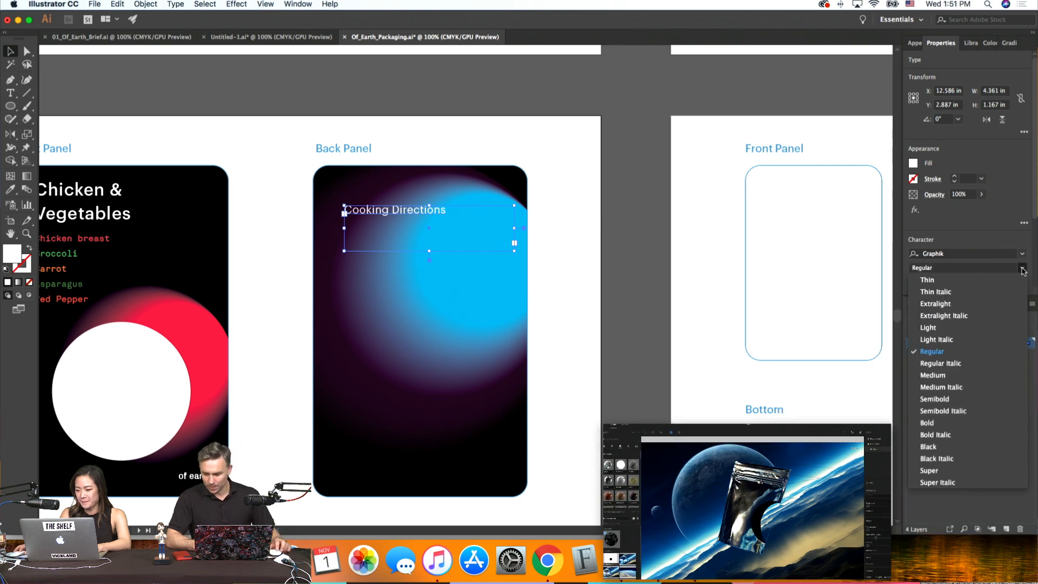
{"action": "left_click", "coordinate": [933, 374]}
{"action": "left_click", "coordinate": [556, 334]}
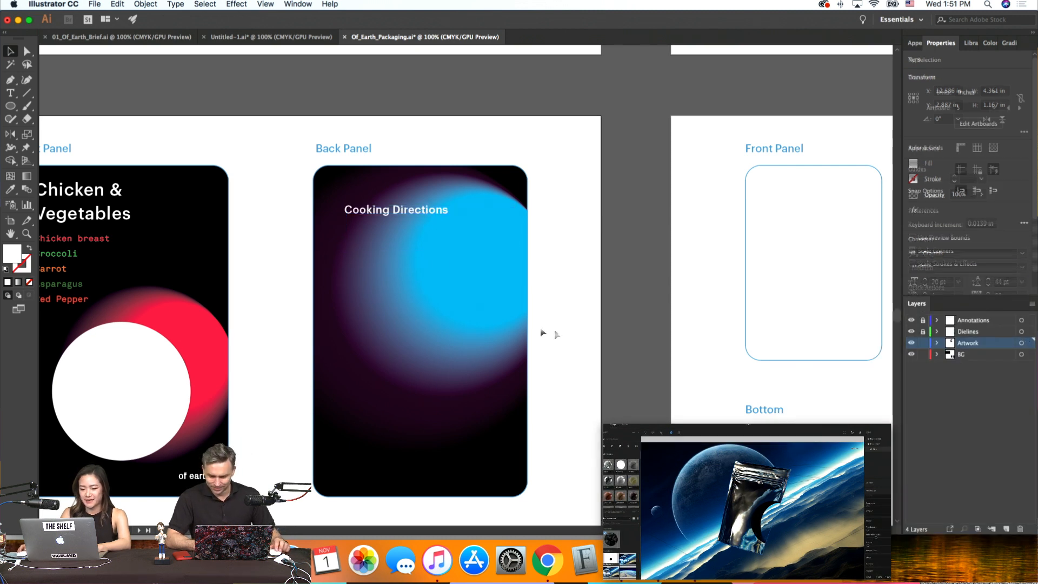
Move the Cooking Directions heading slightly up and to the left on the back panel, to about X 12.461 in
{"action": "left_click", "coordinate": [435, 214]}
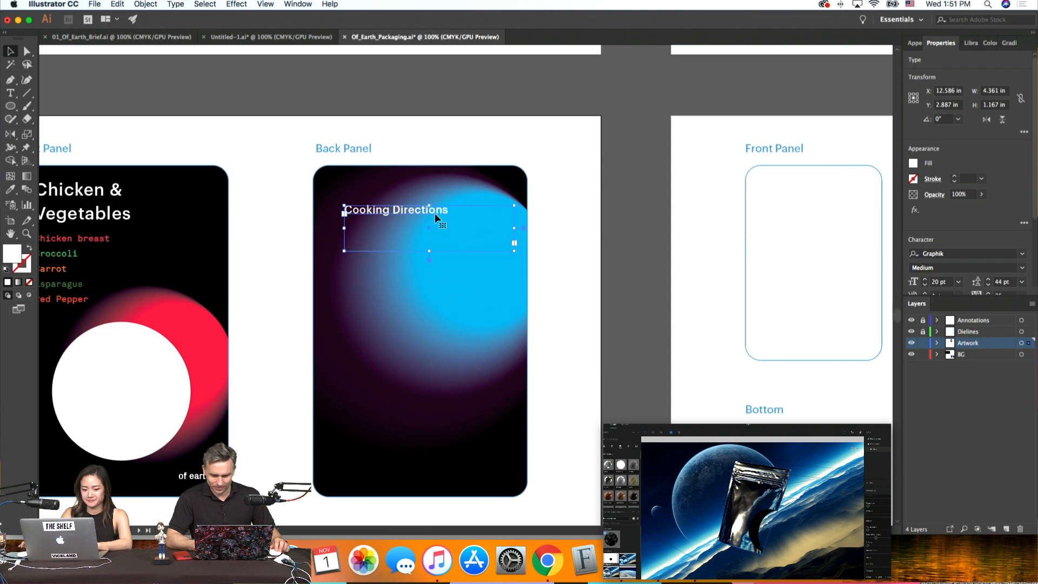
{"action": "scroll", "coordinate": [435, 213], "scroll_direction": "left", "scroll_amount": 5}
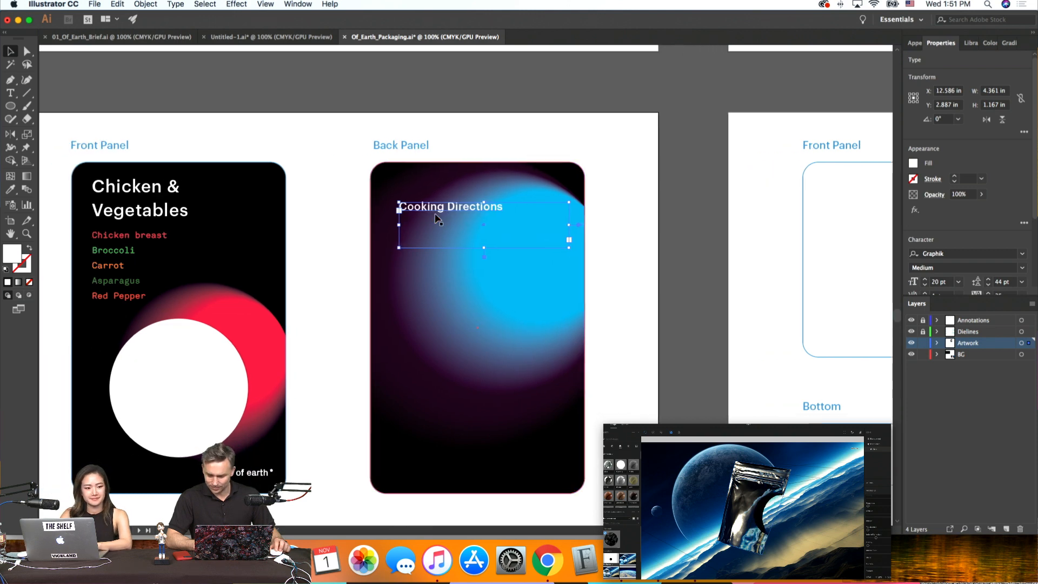
{"action": "left_click_drag", "start_coordinate": [438, 217], "coordinate": [436, 215]}
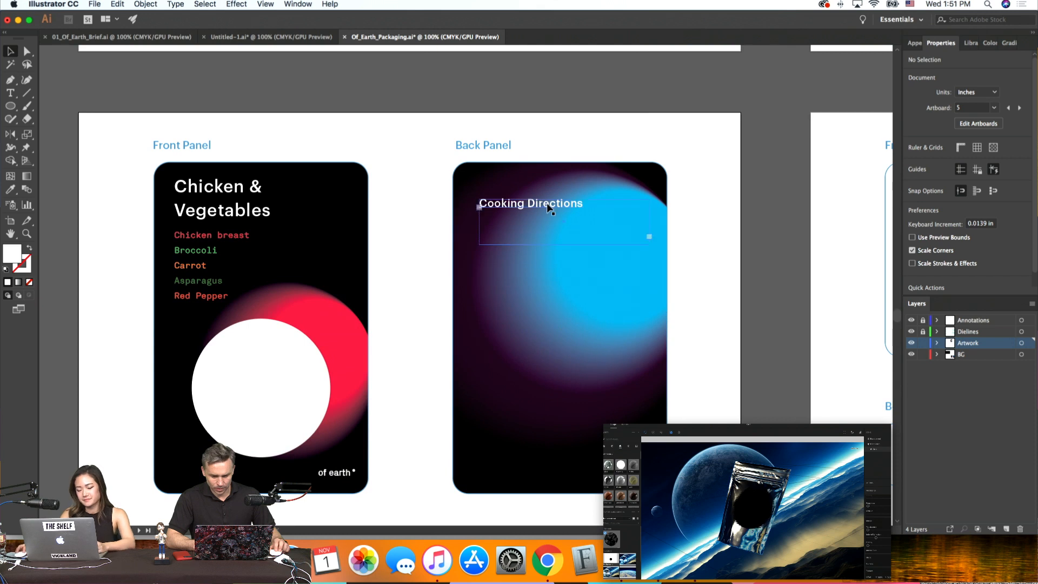
Duplicate the Cooking Directions heading directly below the original at about Y 3.778 in and set the copy's font to Akkurat Regular
{"action": "left_click_drag", "start_coordinate": [550, 207], "coordinate": [530, 241], "text": "alt"}
{"action": "key", "text": "Delete"}
{"action": "left_click", "coordinate": [955, 253]}
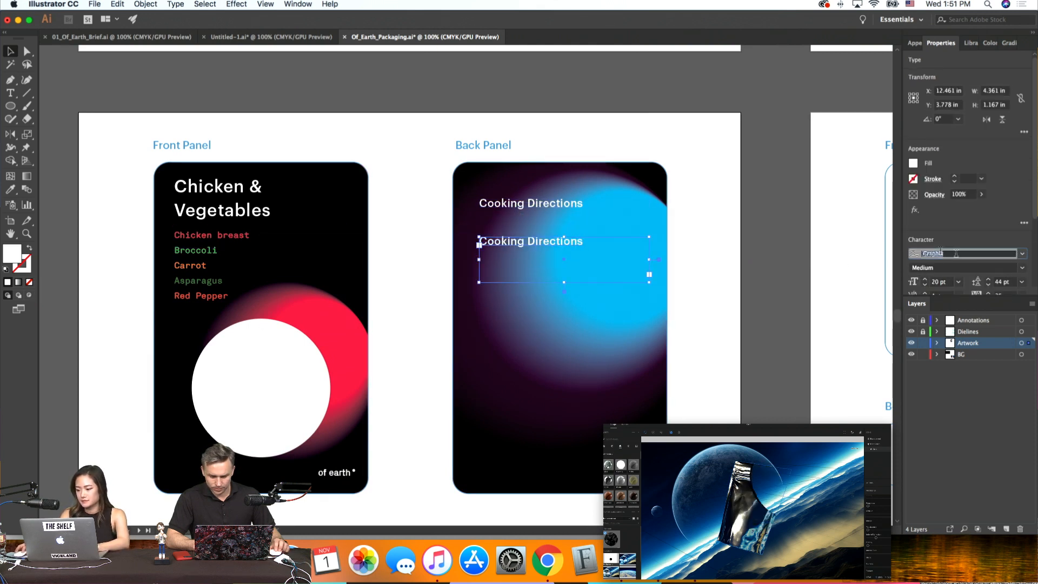
{"action": "type", "text": "Akkurat"}
{"action": "key", "text": "Return"}
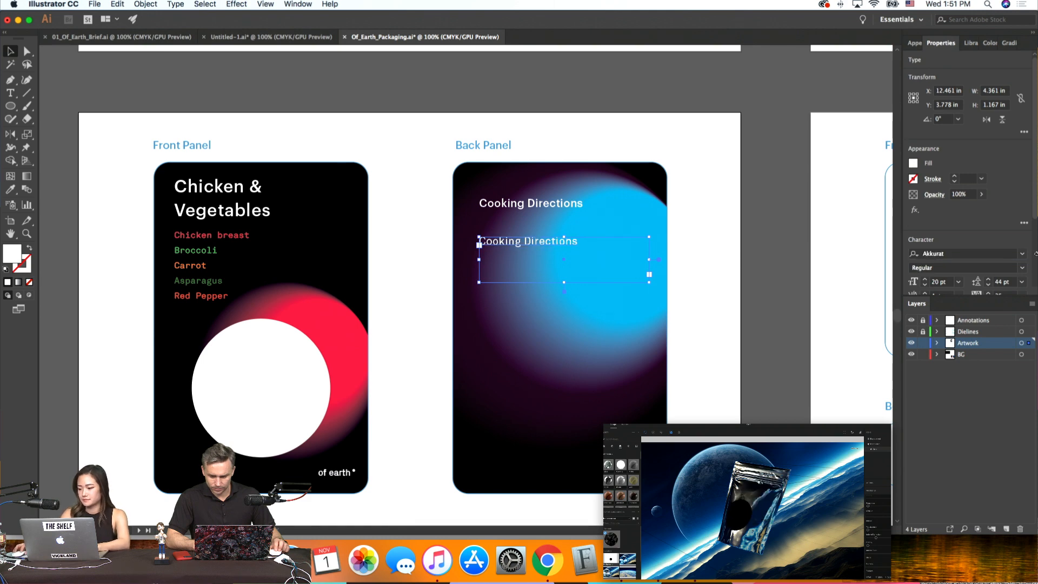
Change the font of the lower Cooking Directions copy to Akkurat-Mono
{"action": "left_click", "coordinate": [1021, 253]}
{"action": "scroll", "coordinate": [933, 420], "scroll_direction": "down", "scroll_amount": 10}
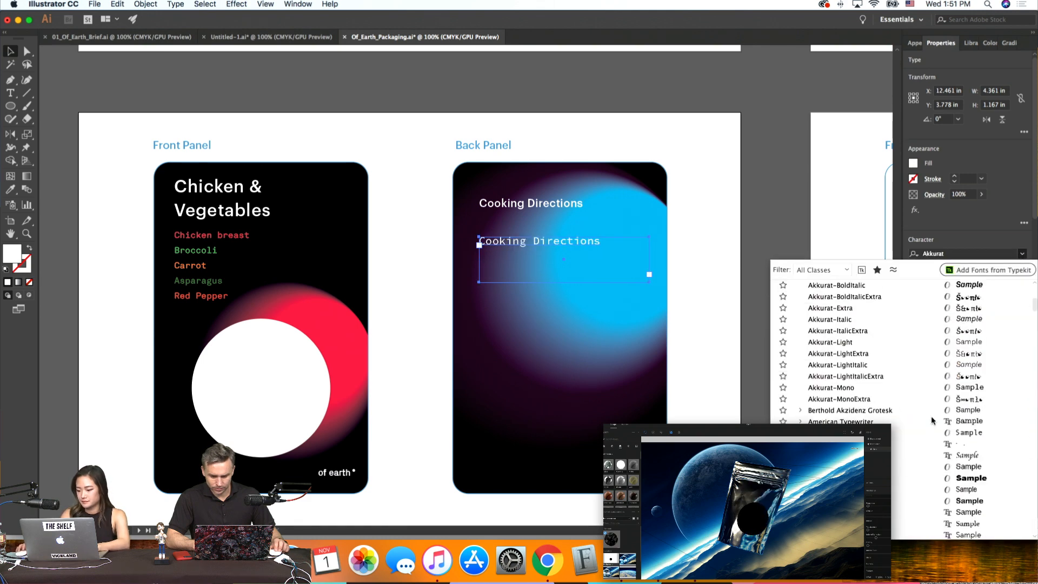
{"action": "left_click", "coordinate": [831, 387]}
{"action": "left_click", "coordinate": [755, 331]}
{"action": "key", "text": "super+equal"}
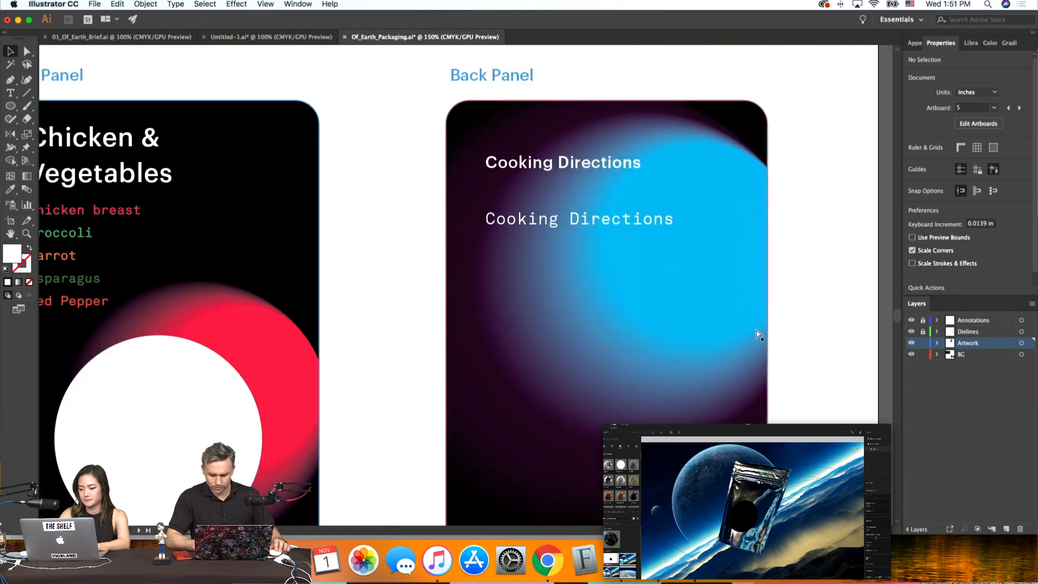
Replace the text of the lower Cooking Directions copy on the back panel with "1. Tear open the top"
{"action": "key", "text": "super+equal"}
{"action": "left_click", "coordinate": [588, 210]}
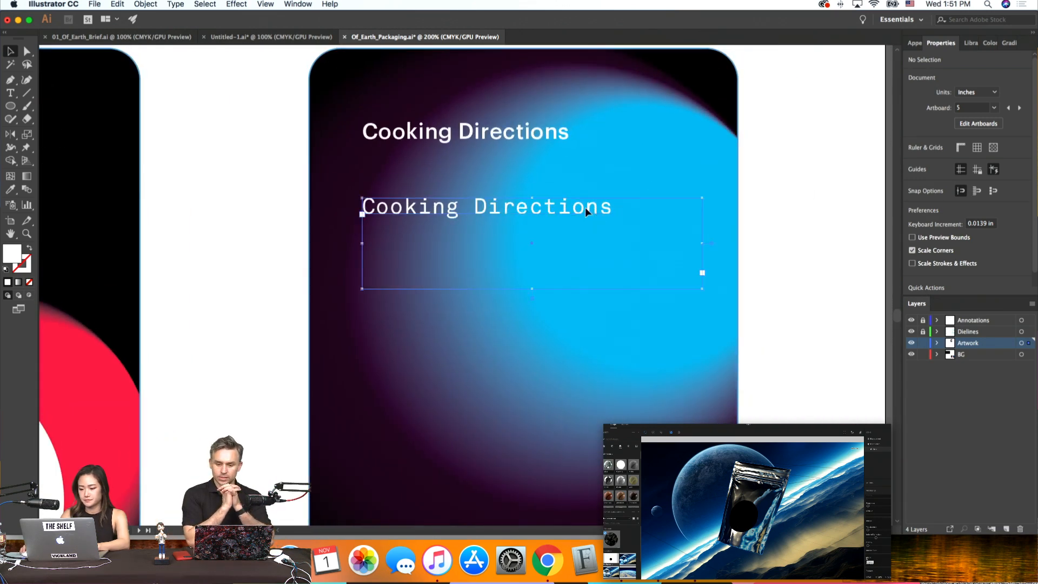
{"action": "double_click", "coordinate": [587, 210]}
{"action": "left_click_drag", "start_coordinate": [587, 211], "coordinate": [285, 190]}
{"action": "type", "text": "1. "}
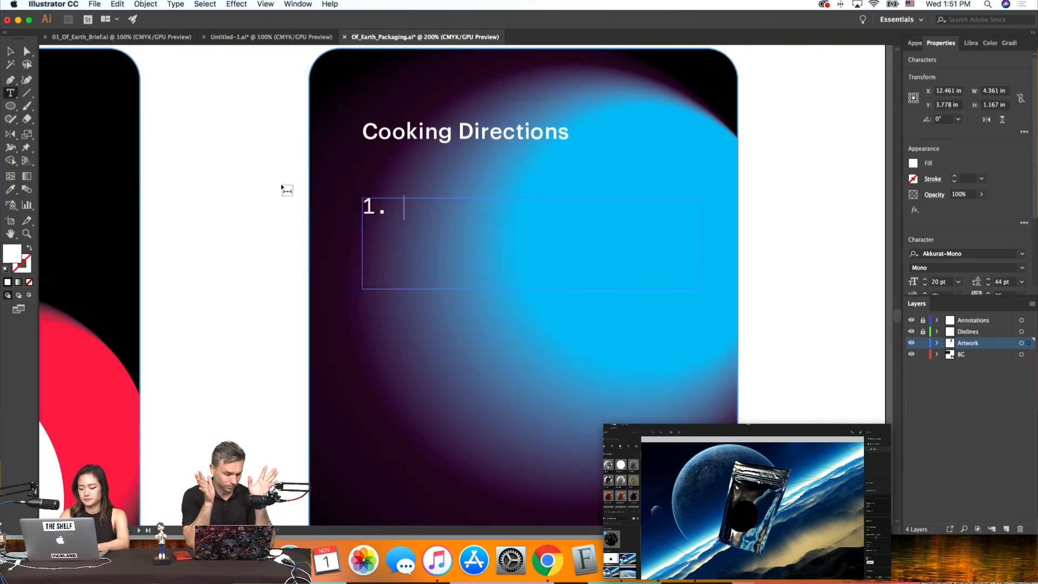
{"action": "type", "text": "Te"}
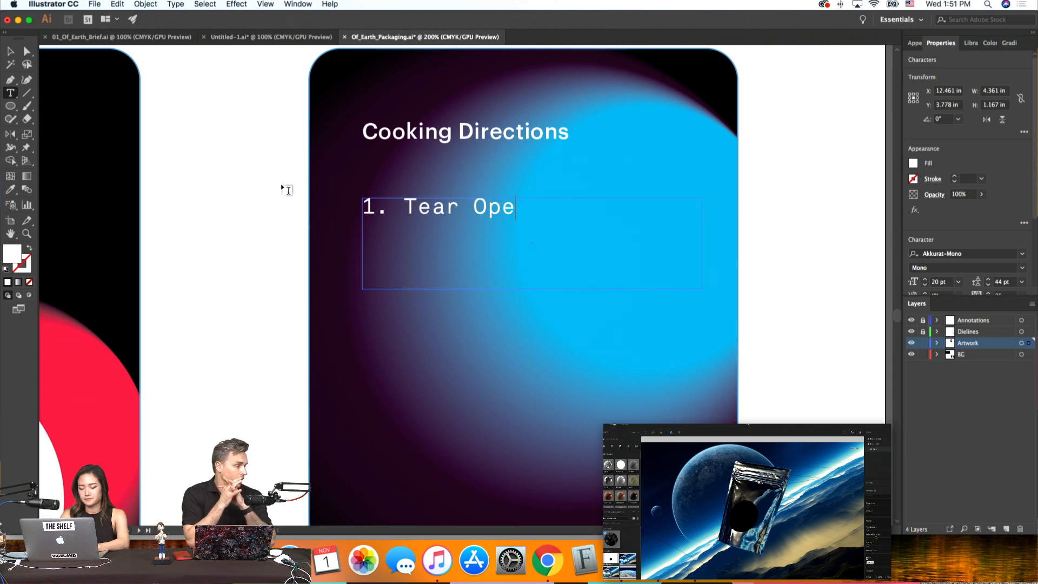
{"action": "type", "text": "ar open the top"}
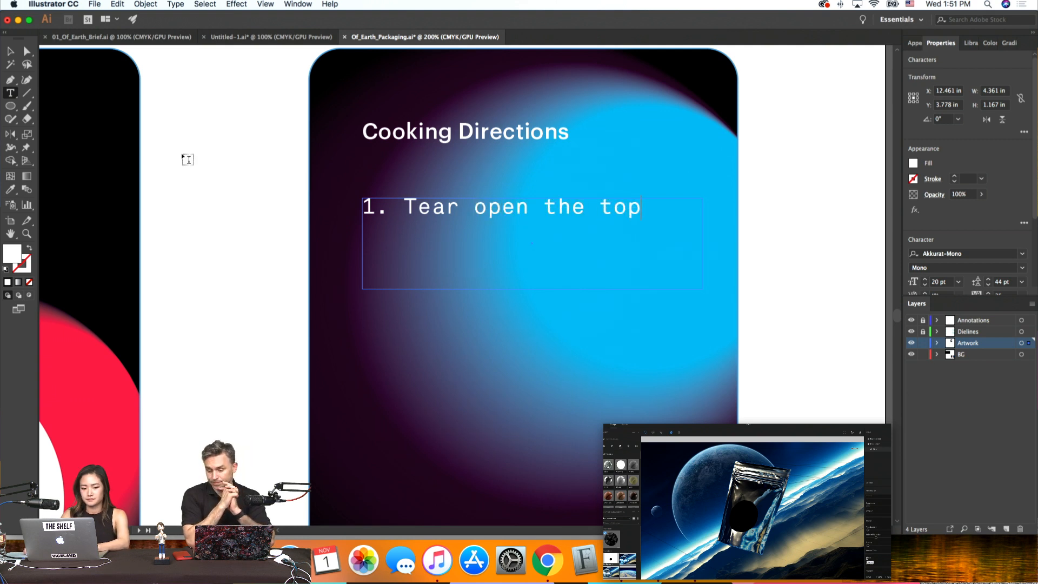
{"action": "key", "text": "Escape"}
Set the leading of the "1. Tear open the top" text to Auto
{"action": "left_click", "coordinate": [1001, 281]}
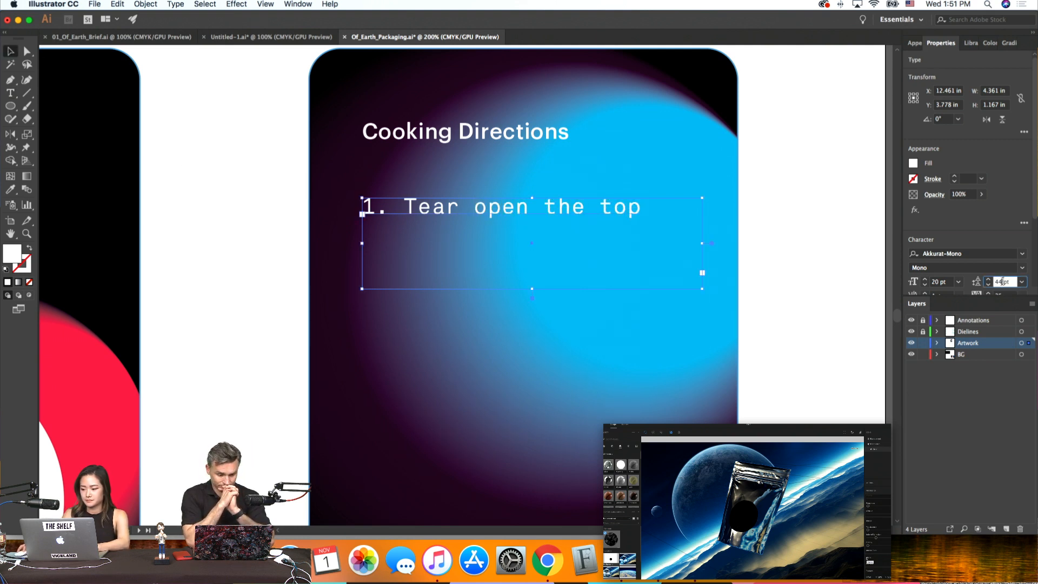
{"action": "double_click", "coordinate": [1001, 282]}
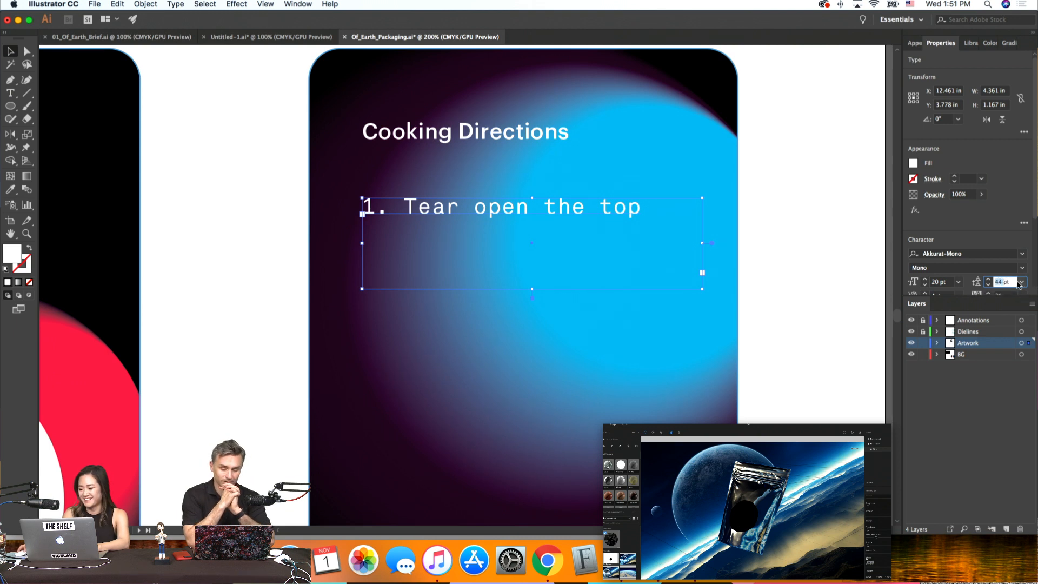
{"action": "left_click", "coordinate": [1019, 283]}
{"action": "left_click", "coordinate": [1011, 282]}
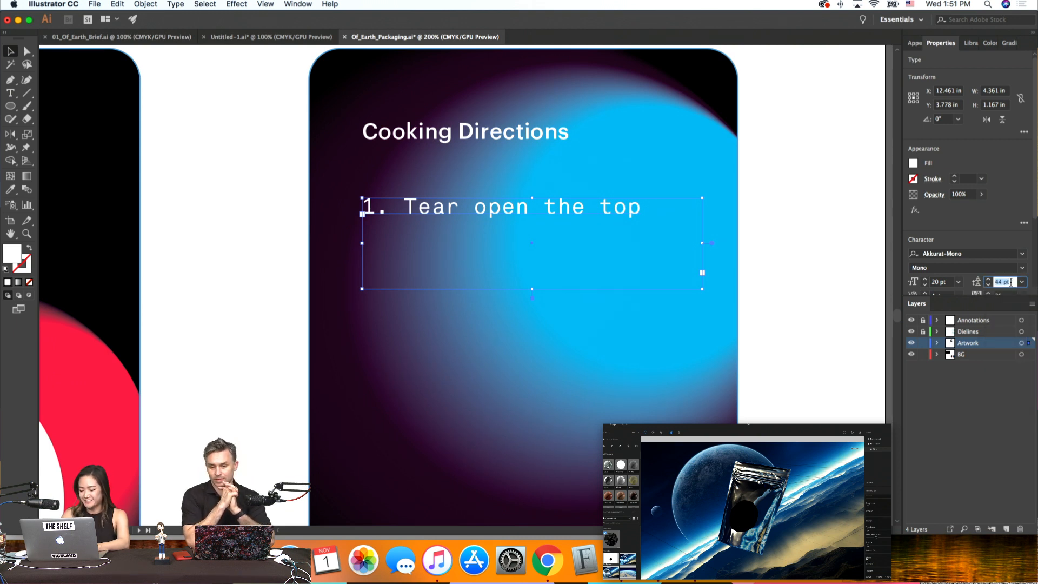
{"action": "left_click", "coordinate": [1021, 282]}
{"action": "left_click", "coordinate": [1012, 308]}
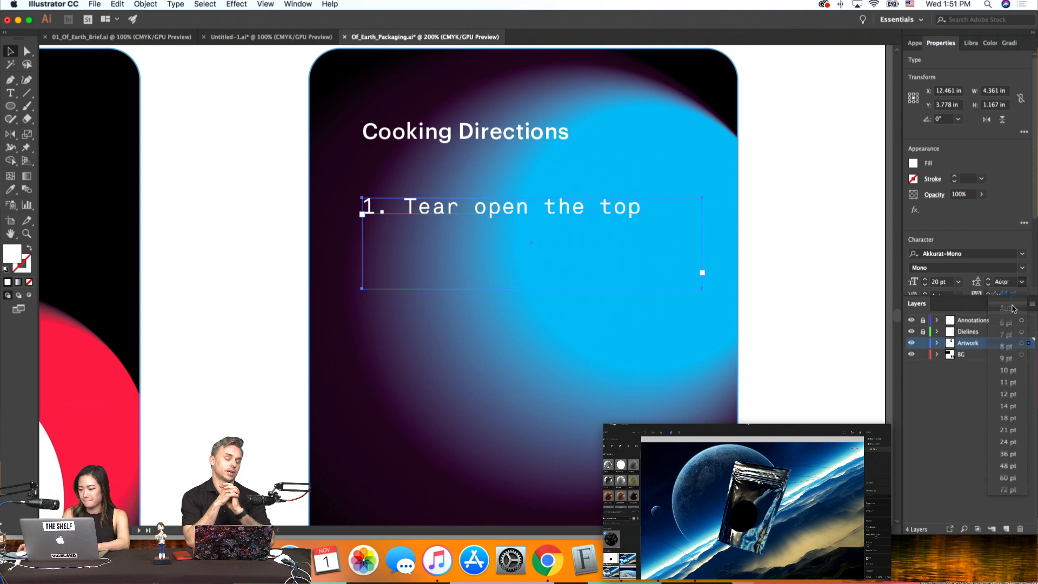
Reduce the font size of the first direction line, trying 16 pt and settling on 12 pt
{"action": "double_click", "coordinate": [940, 282]}
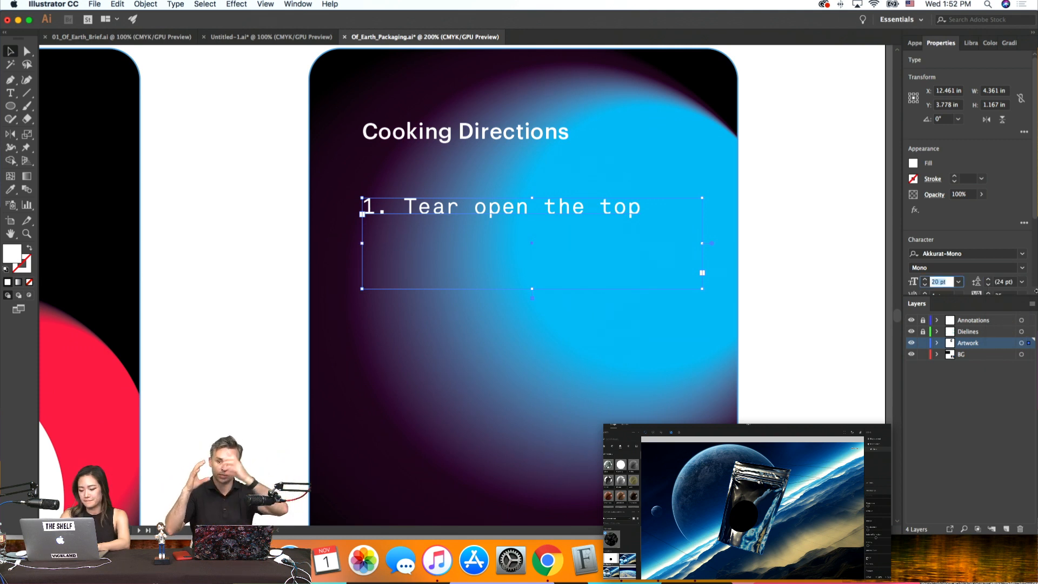
{"action": "type", "text": "16"}
{"action": "key", "text": "Return"}
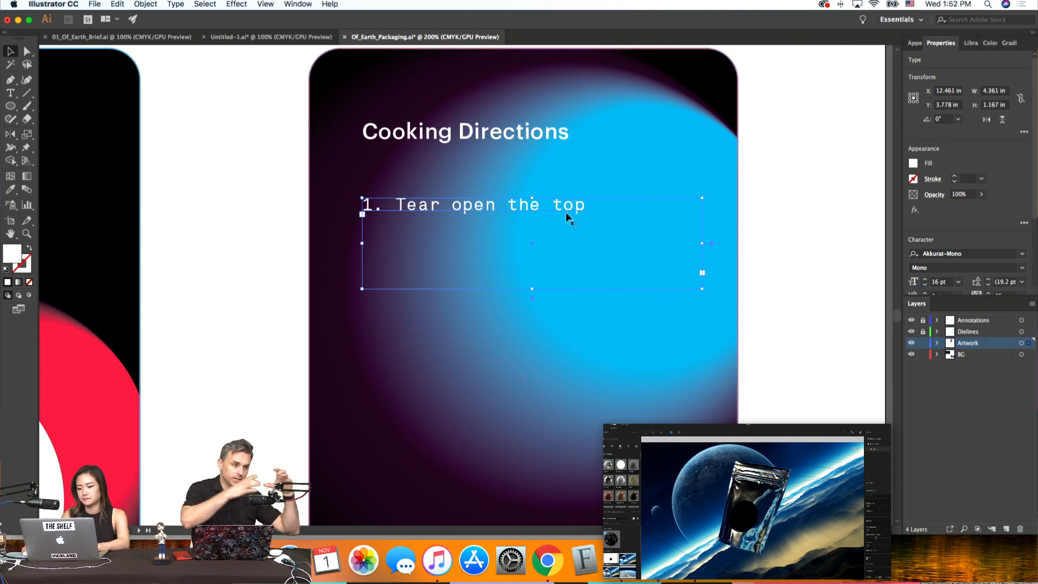
{"action": "left_click", "coordinate": [936, 282]}
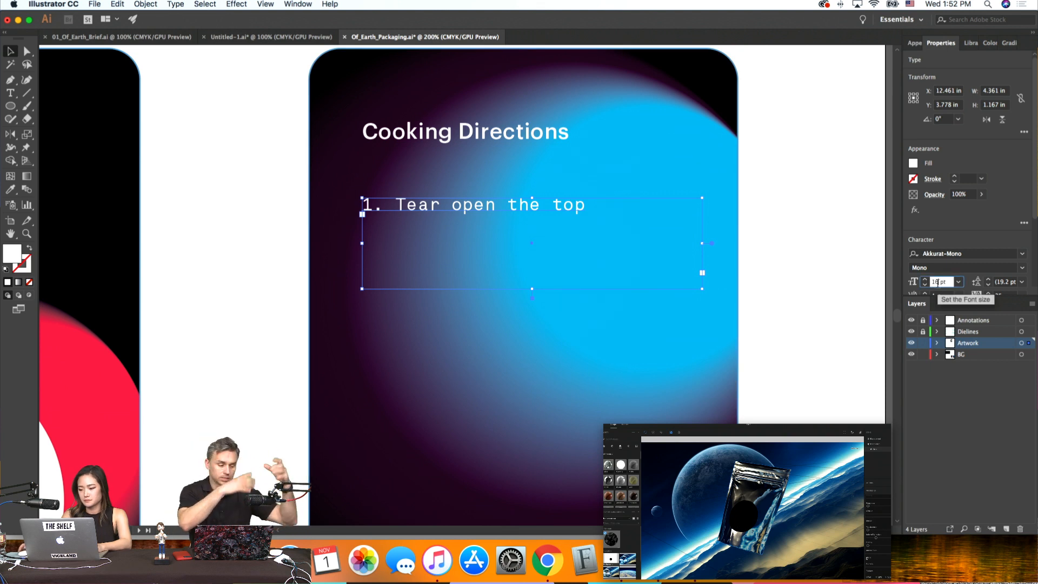
{"action": "type", "text": "12"}
{"action": "key", "text": "Return"}
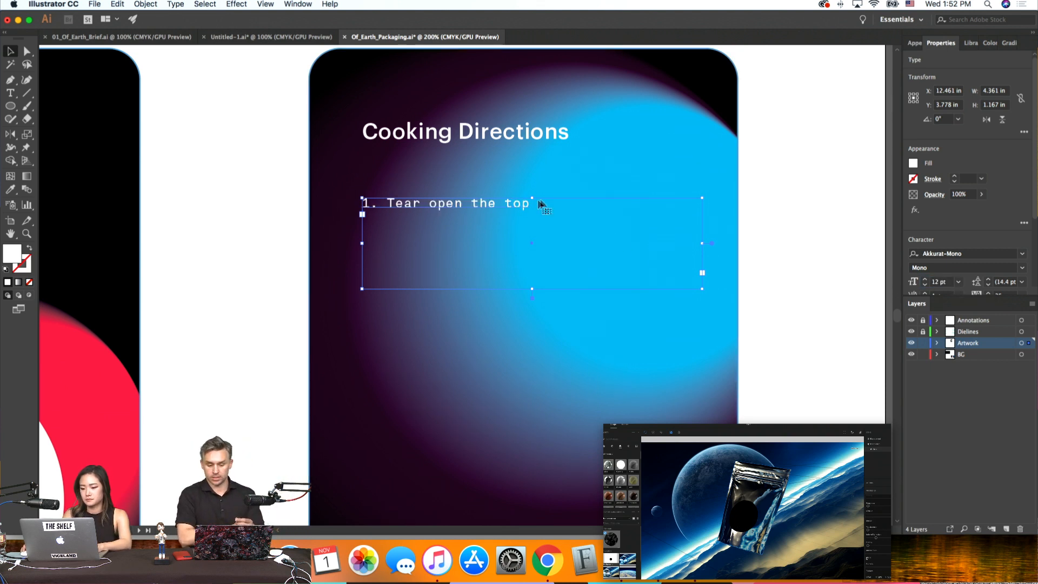
Add a second numbered direction below the first one, beginning "2. Pour in water"
{"action": "double_click", "coordinate": [521, 203]}
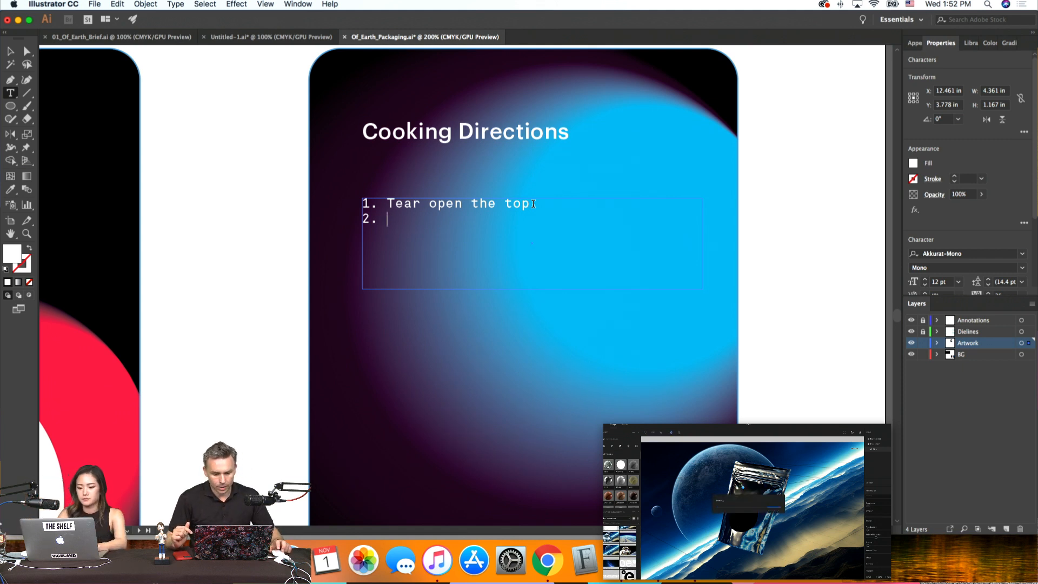
{"action": "type", "text": "ur in wa"}
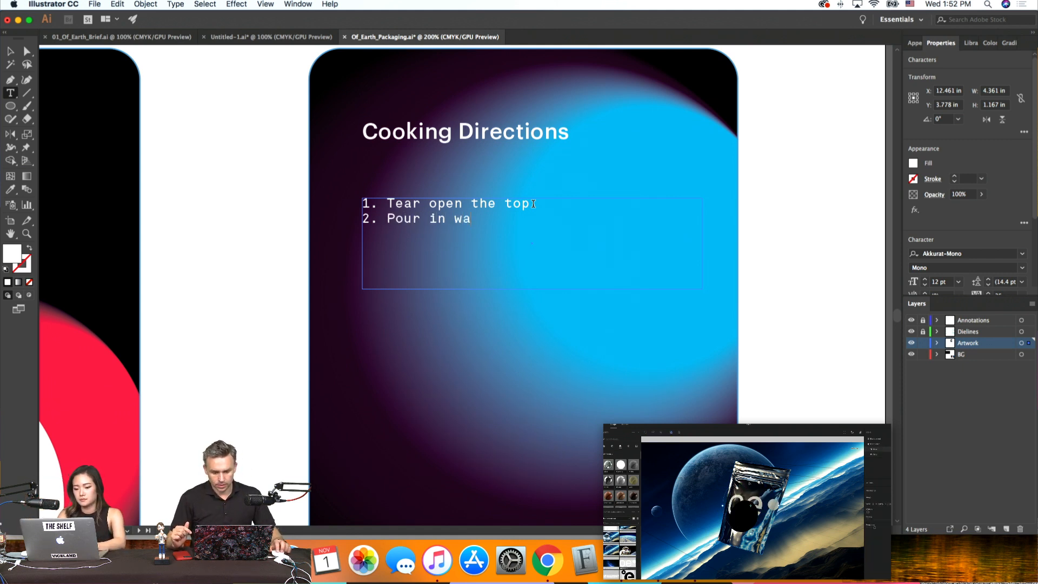
{"action": "type", "text": "ter t"}
{"action": "key", "text": "BackSpace"}
{"action": "type", "text": "usi"}
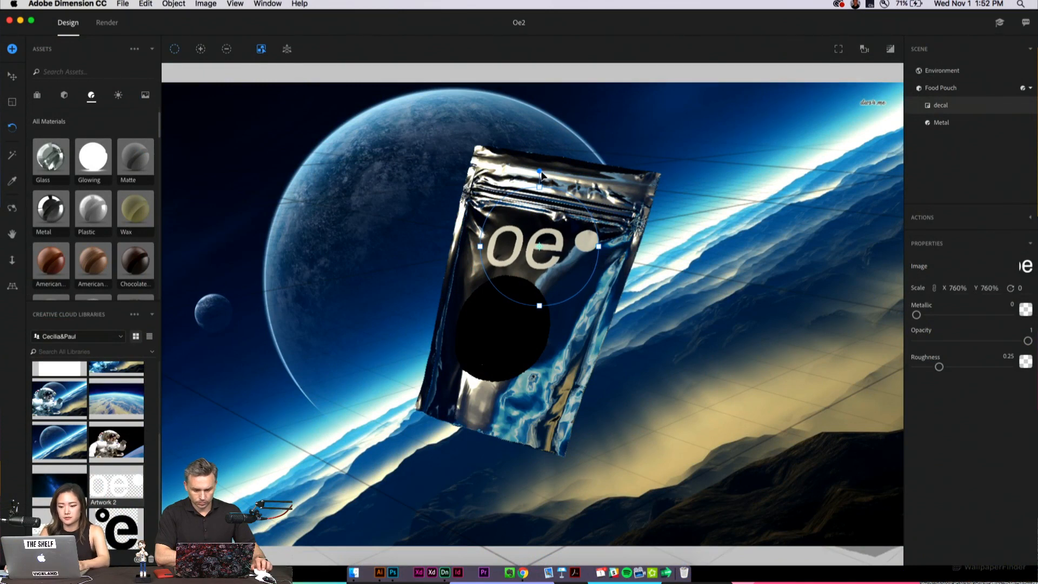
In Adobe Dimension, rotate the oe logo decal to 7°, scale it down to 409% and place it below the pouch's zip seal
{"action": "left_click_drag", "start_coordinate": [541, 173], "coordinate": [551, 174]}
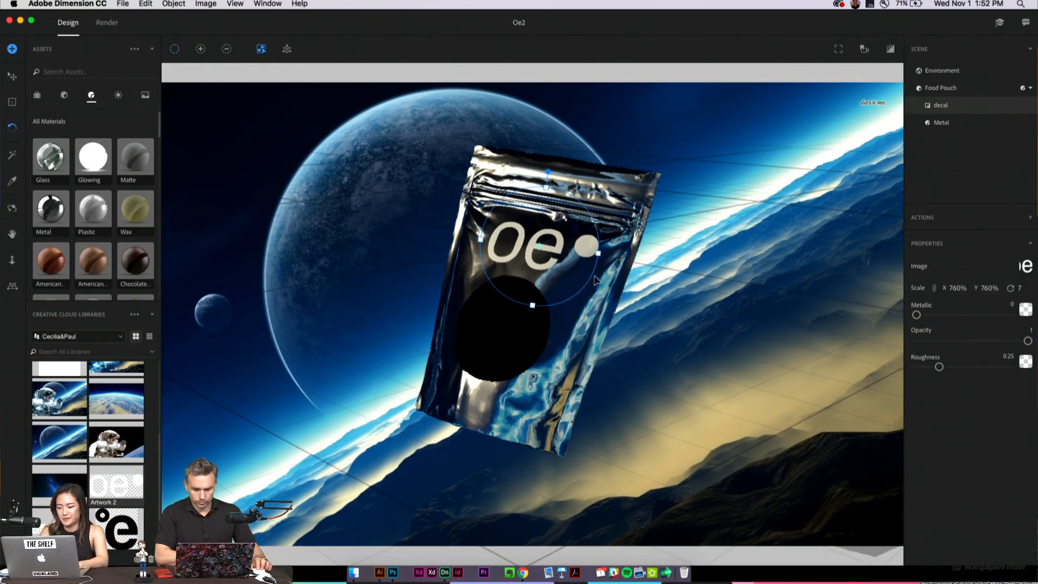
{"action": "left_click_drag", "start_coordinate": [594, 280], "coordinate": [507, 229]}
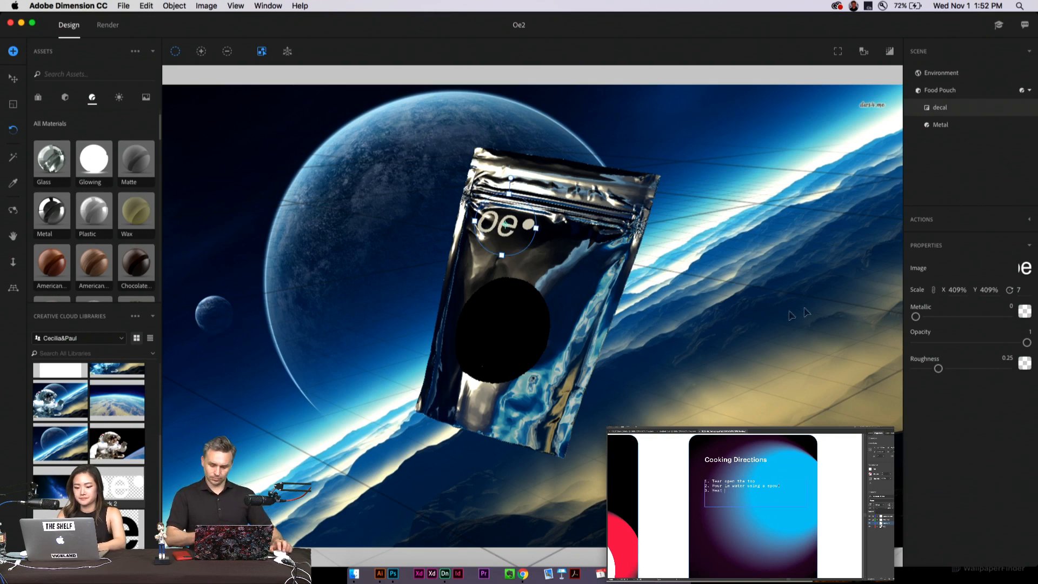
Set the base color of the Food Pouch's Metal material to light gray, RGB 209, 209, 209
{"action": "left_click", "coordinate": [937, 129]}
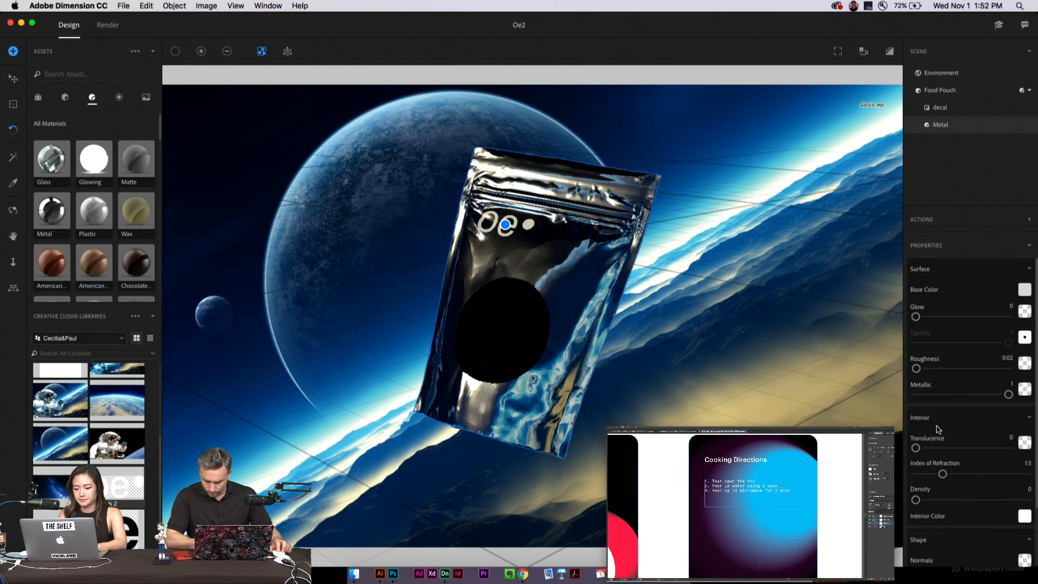
{"action": "left_click", "coordinate": [1024, 290]}
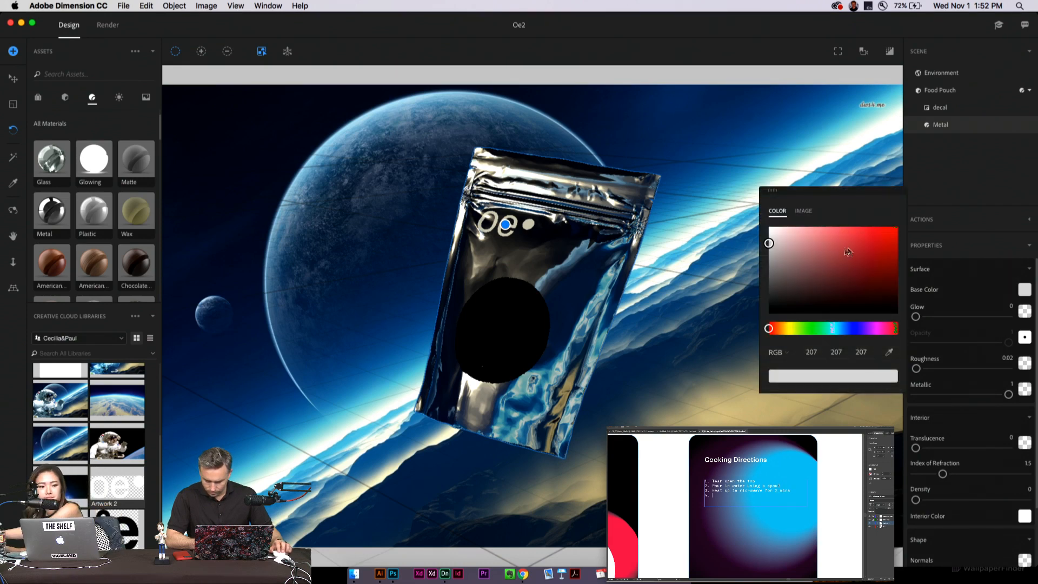
{"action": "left_click", "coordinate": [886, 242]}
{"action": "left_click_drag", "start_coordinate": [886, 241], "coordinate": [769, 242]}
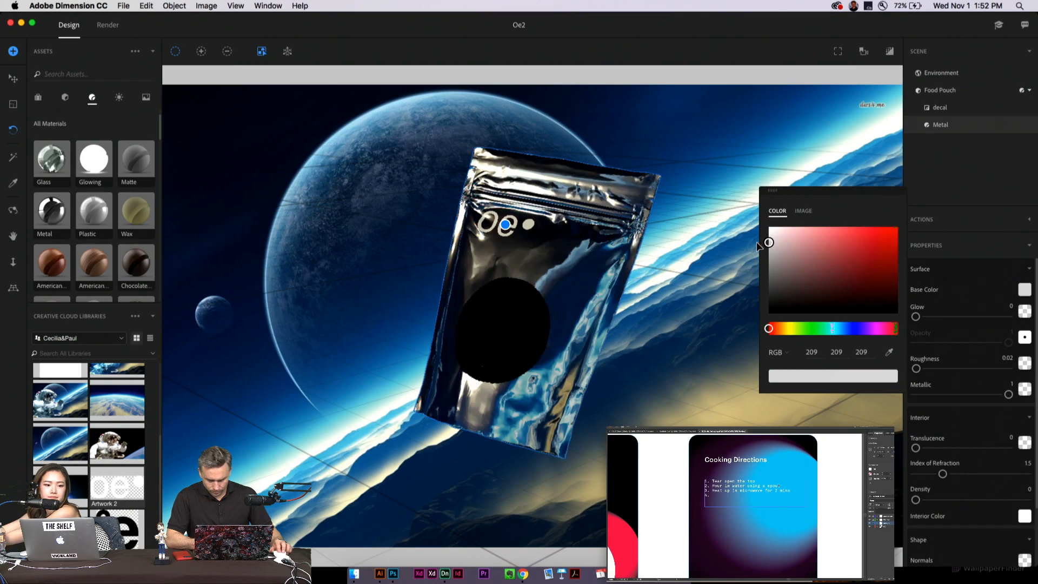
{"action": "left_click", "coordinate": [968, 243]}
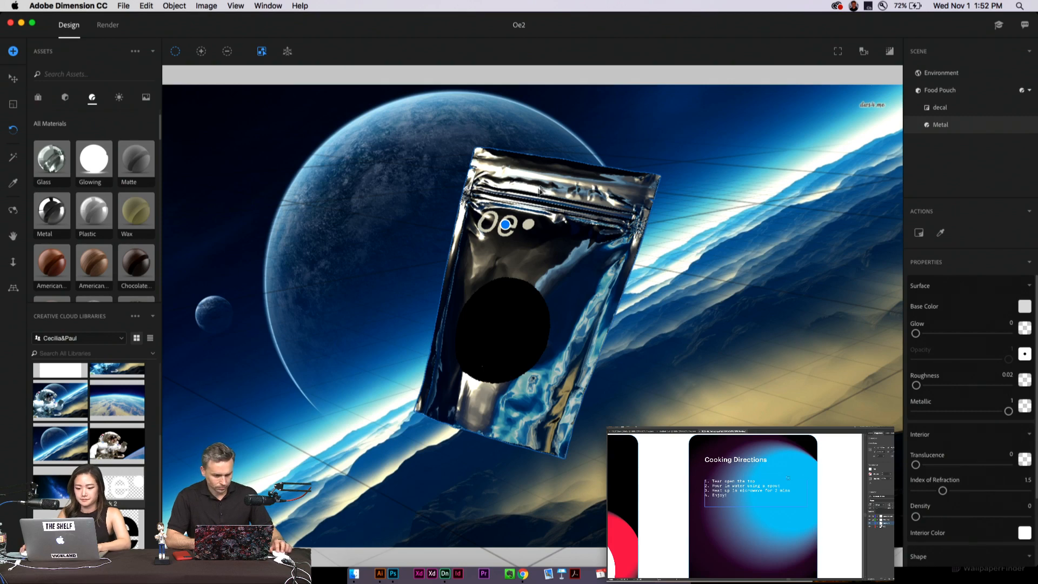
Duplicate the Food Pouch model in the scene
{"action": "left_click", "coordinate": [938, 91]}
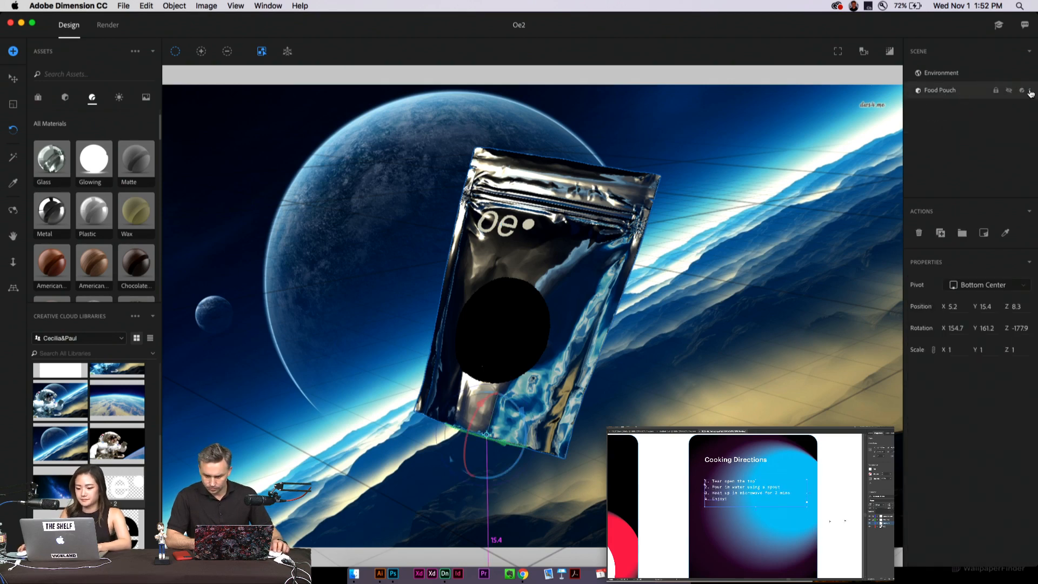
{"action": "left_click", "coordinate": [146, 5]}
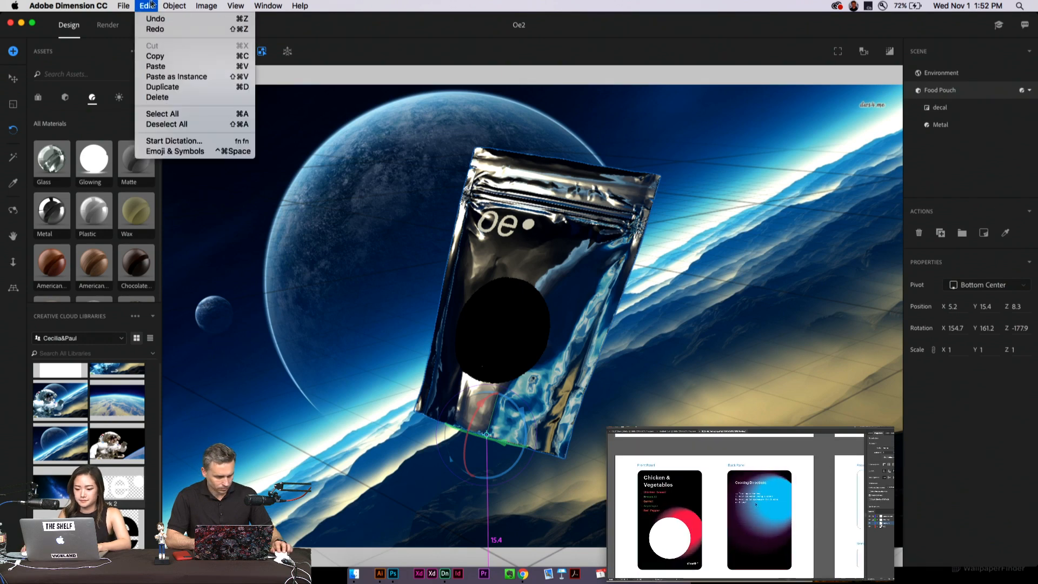
{"action": "left_click", "coordinate": [154, 88]}
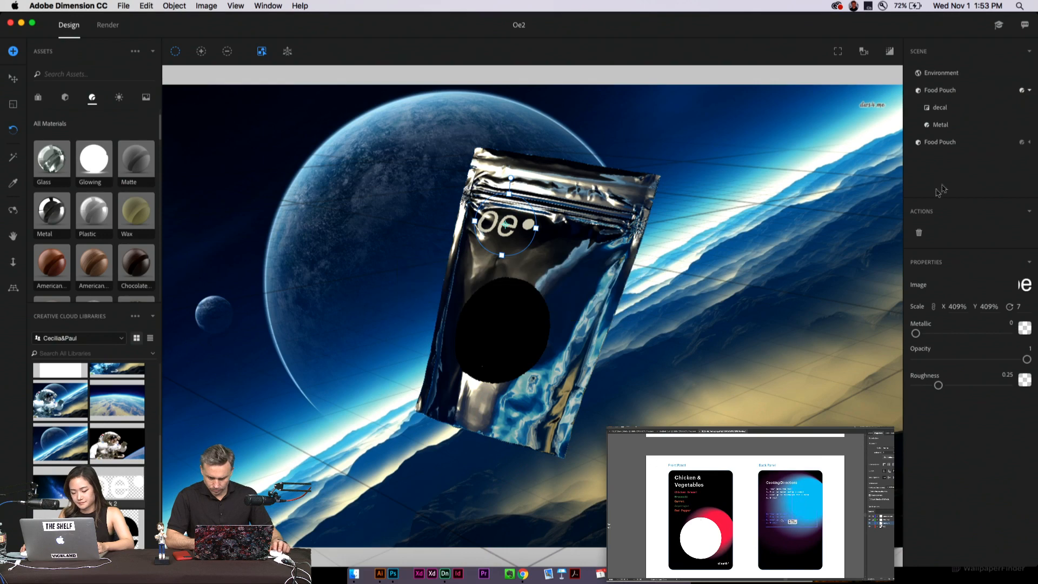
Delete the logo decal from the duplicated Food Pouch
{"action": "left_click", "coordinate": [933, 143]}
{"action": "left_click", "coordinate": [1030, 143]}
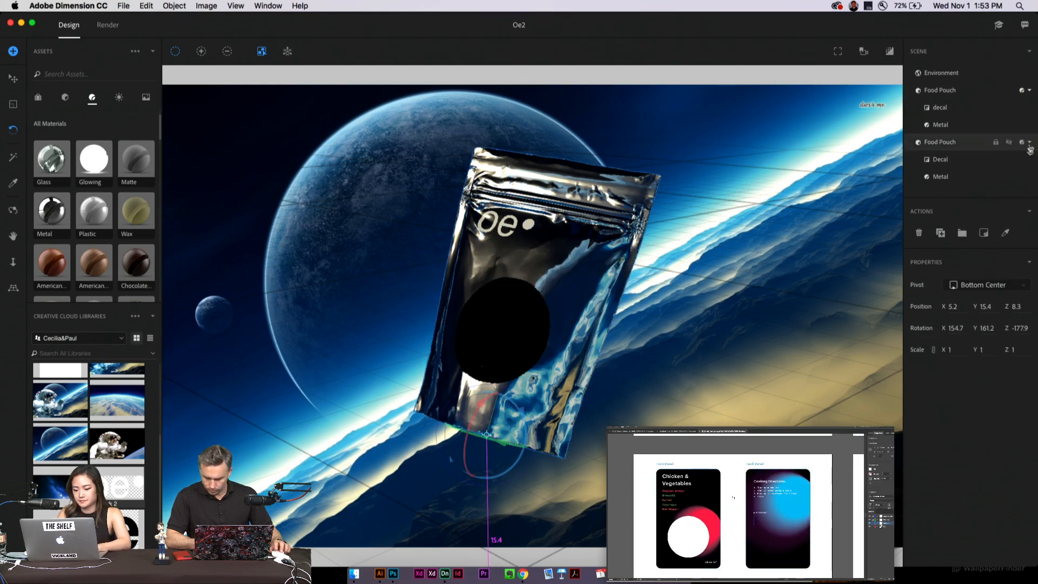
{"action": "left_click", "coordinate": [932, 161]}
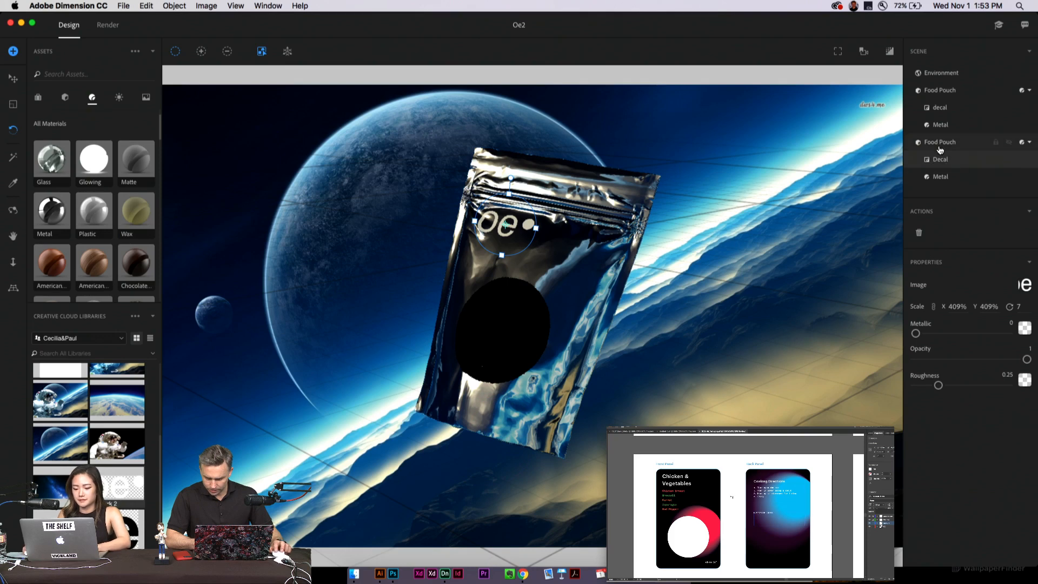
{"action": "left_click", "coordinate": [919, 234]}
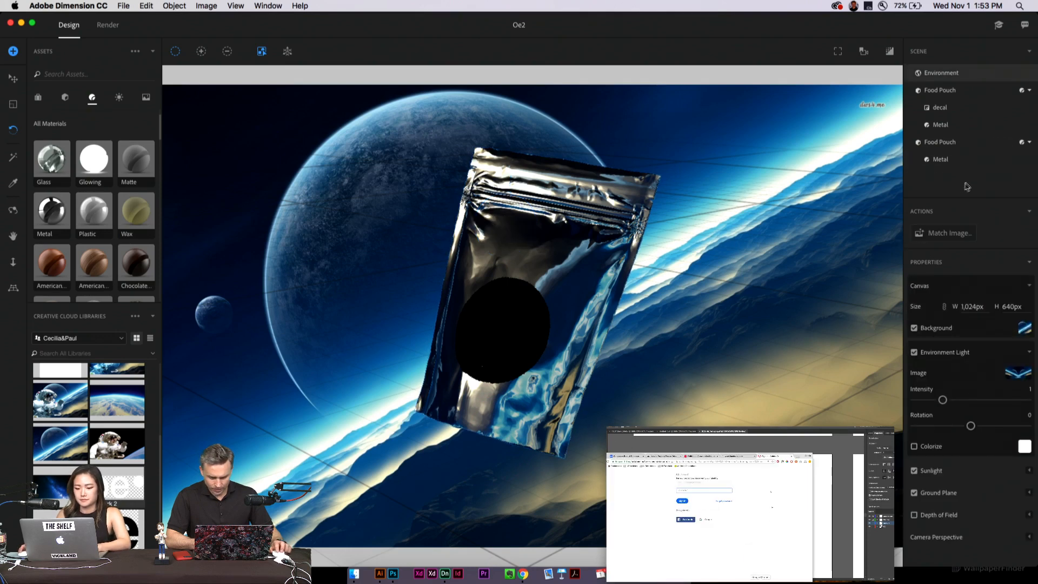
Apply the Wicker Weave material to the duplicated Food Pouch in place of Metal, and select that pouch
{"action": "left_click", "coordinate": [932, 144]}
{"action": "left_click", "coordinate": [935, 159]}
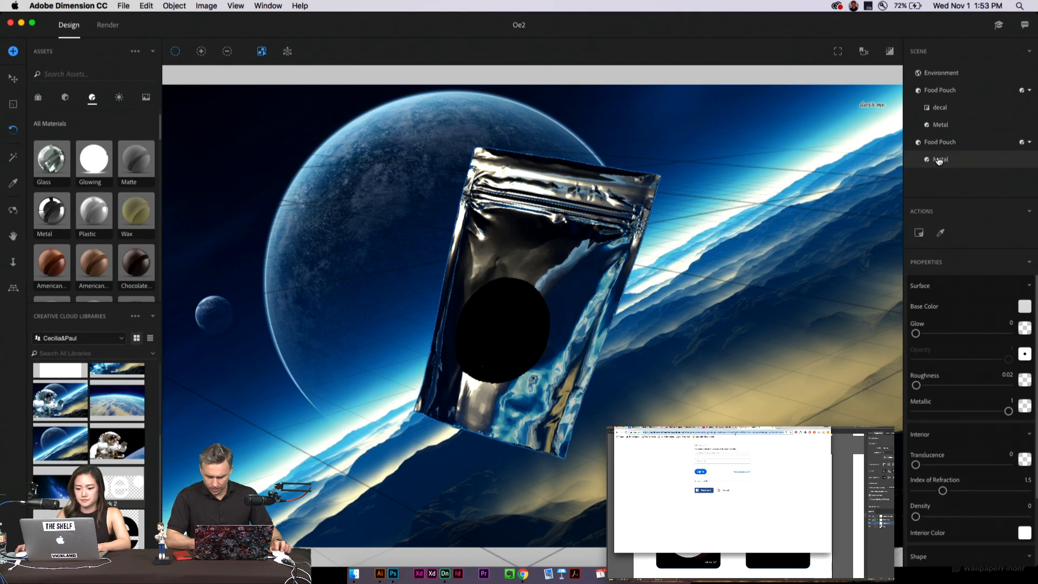
{"action": "left_click", "coordinate": [933, 142]}
{"action": "scroll", "coordinate": [53, 208], "scroll_direction": "down", "scroll_amount": 6}
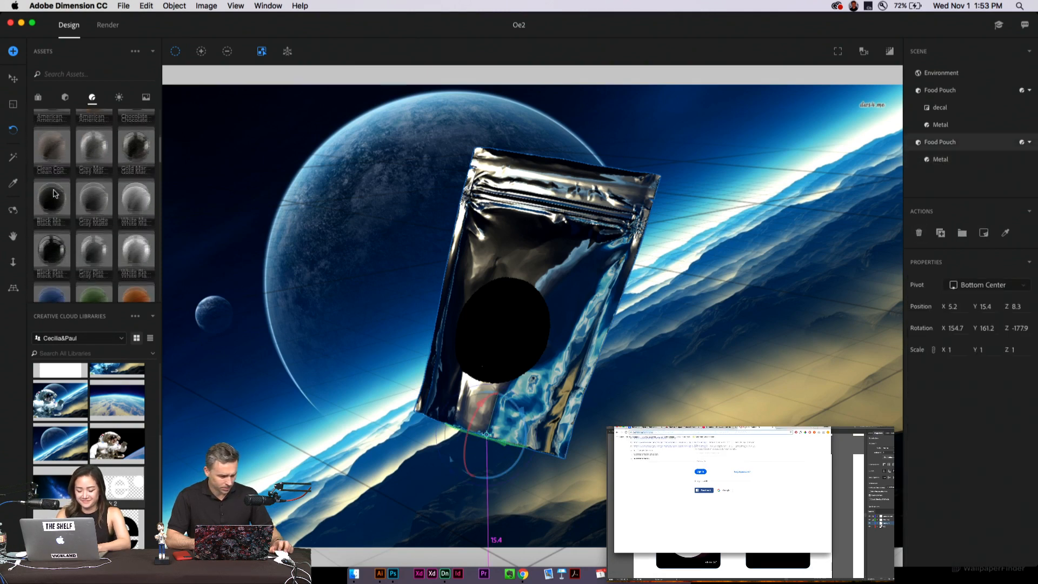
{"action": "scroll", "coordinate": [51, 208], "scroll_direction": "down", "scroll_amount": 5}
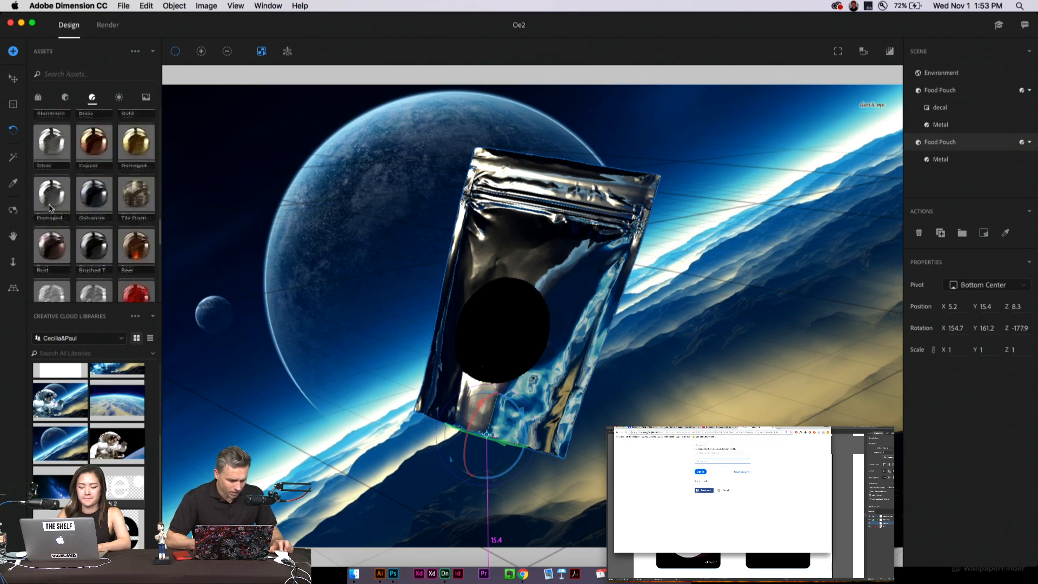
{"action": "scroll", "coordinate": [49, 208], "scroll_direction": "down", "scroll_amount": 6}
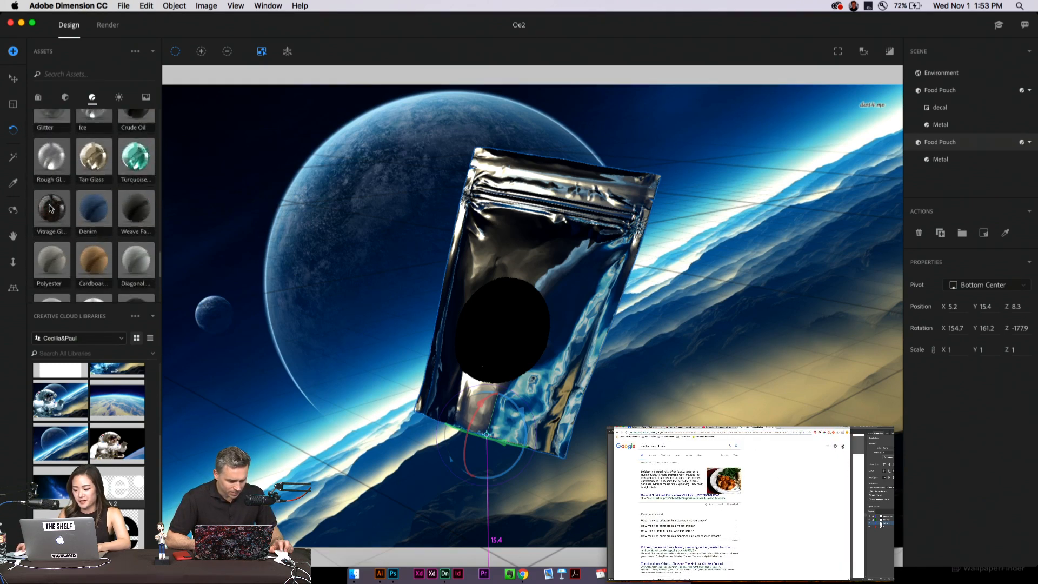
{"action": "scroll", "coordinate": [49, 208], "scroll_direction": "up", "scroll_amount": 5}
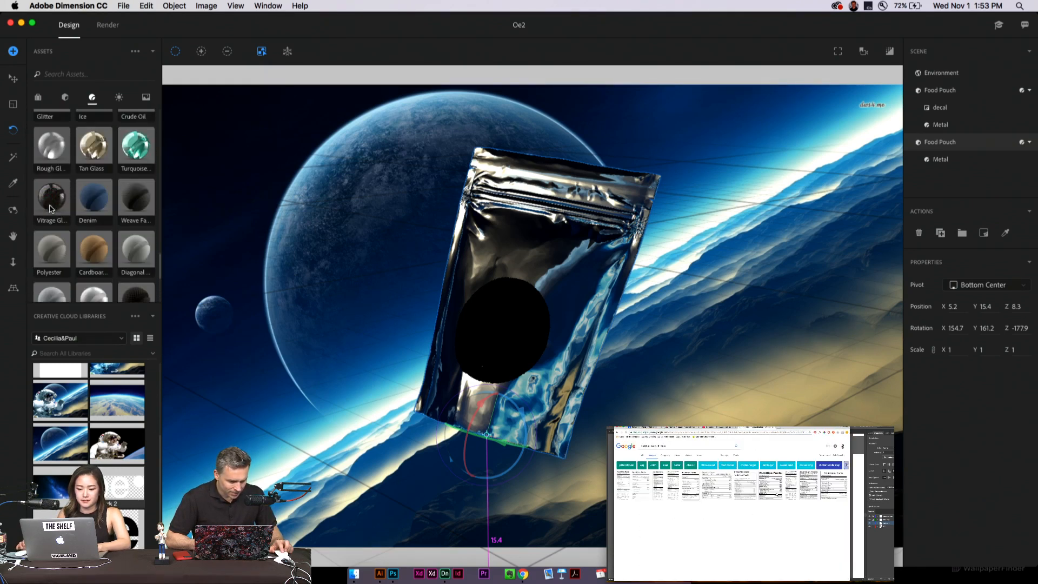
{"action": "scroll", "coordinate": [48, 205], "scroll_direction": "down", "scroll_amount": 5}
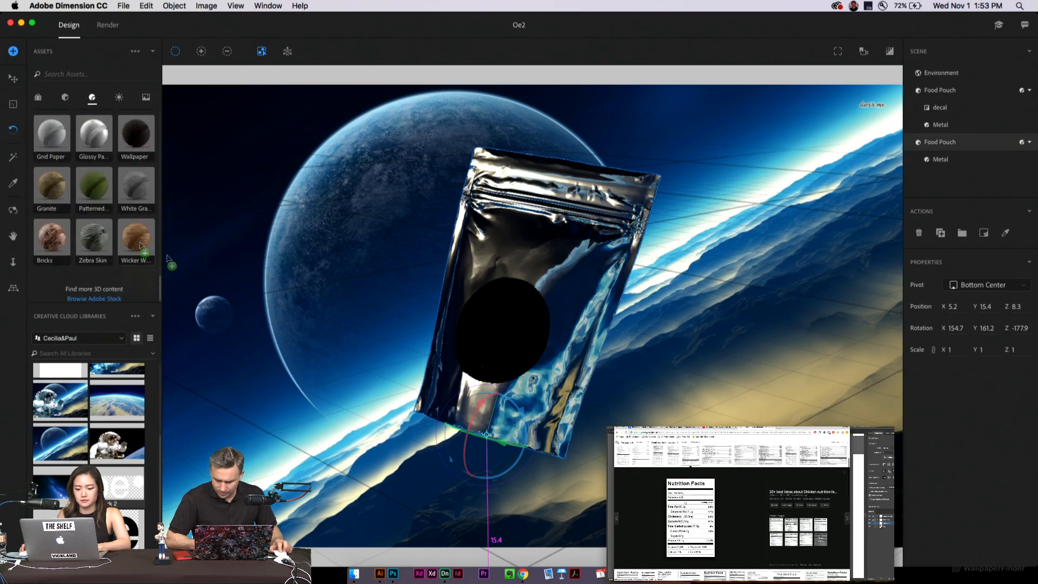
{"action": "left_click_drag", "start_coordinate": [167, 259], "coordinate": [516, 354]}
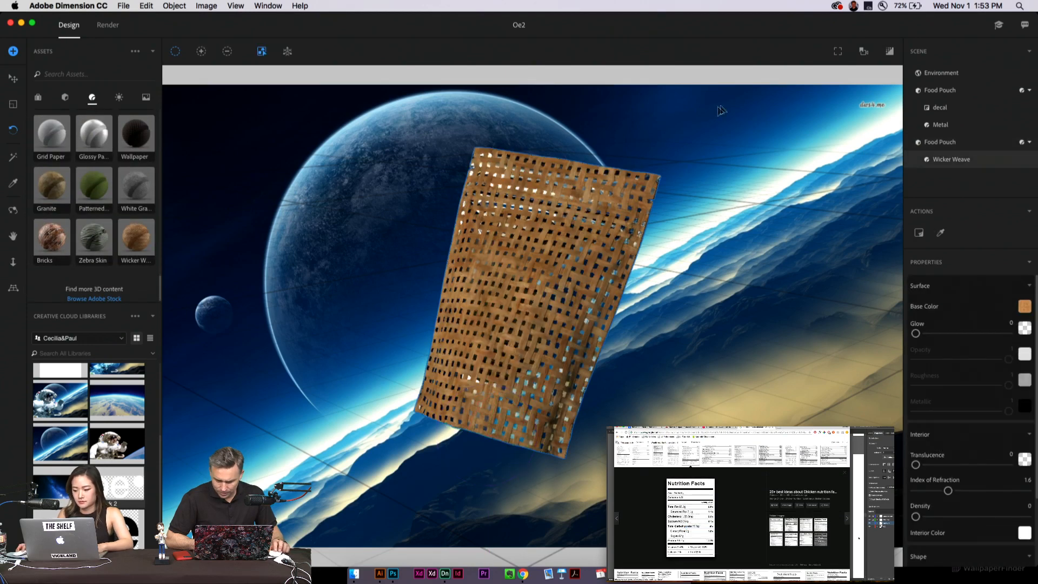
{"action": "left_click", "coordinate": [967, 143]}
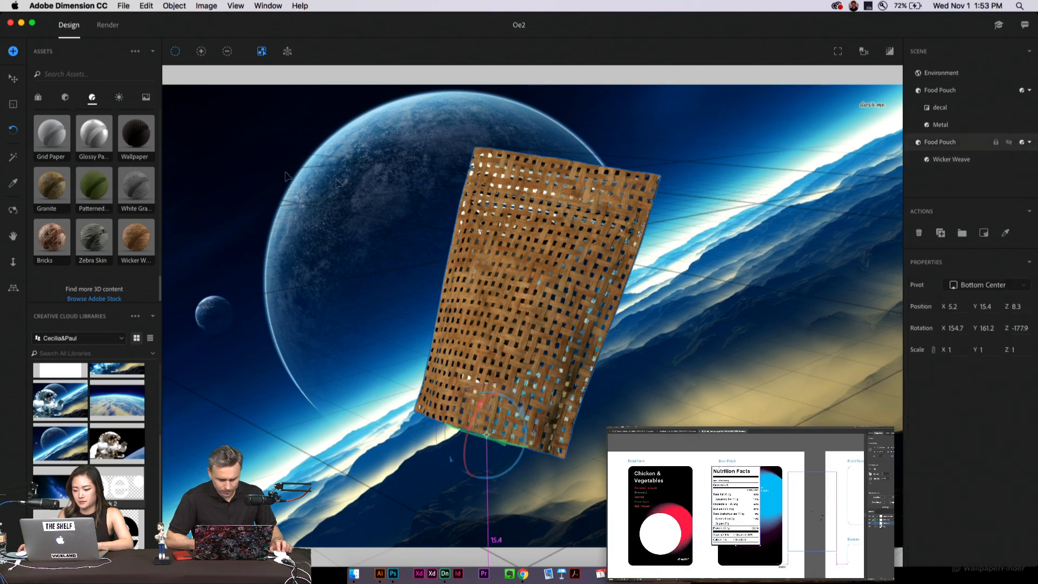
Scale the duplicated Food Pouch with the Wicker Weave material to 0.9 on X, Y and Z
{"action": "left_click", "coordinate": [12, 104]}
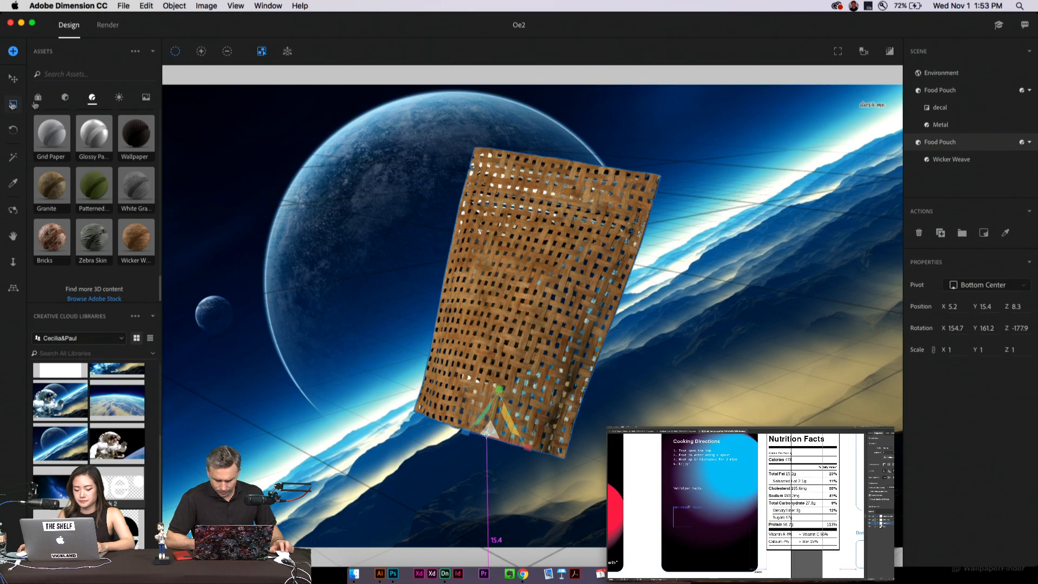
{"action": "left_click", "coordinate": [954, 349]}
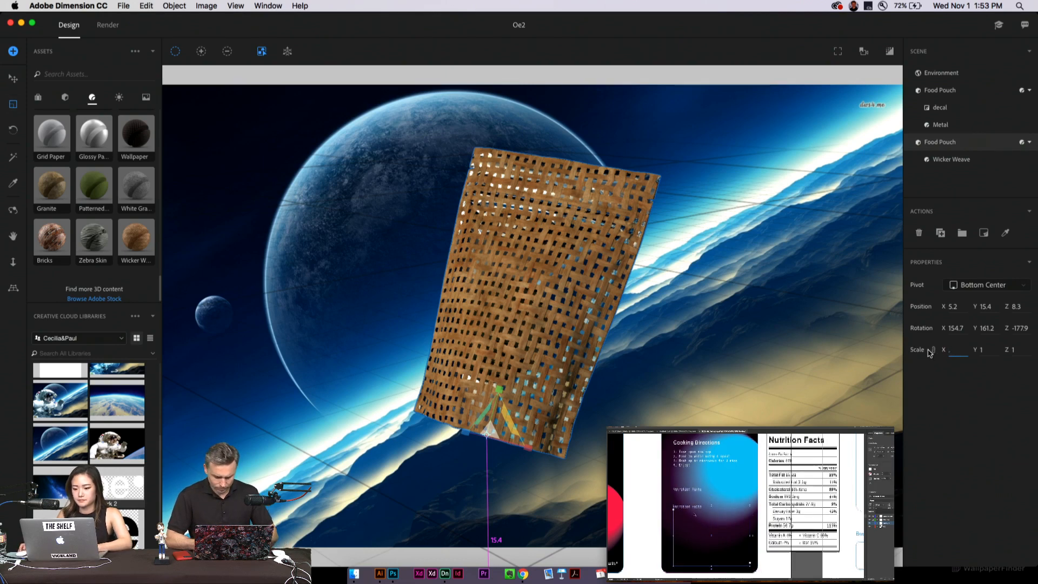
{"action": "type", "text": "0.9"}
{"action": "key", "text": "Tab"}
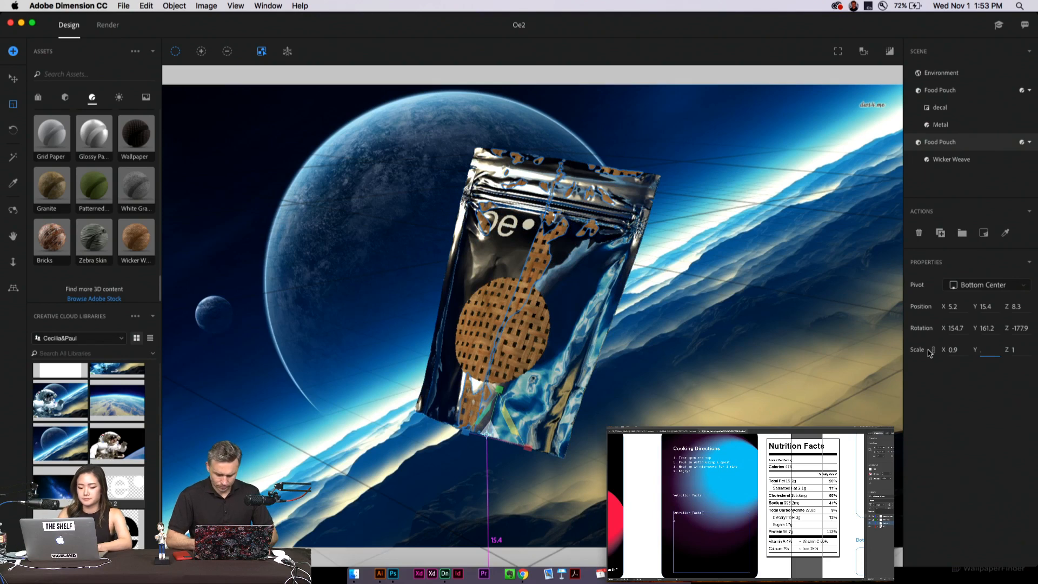
{"action": "type", "text": "0.9"}
{"action": "key", "text": "Tab"}
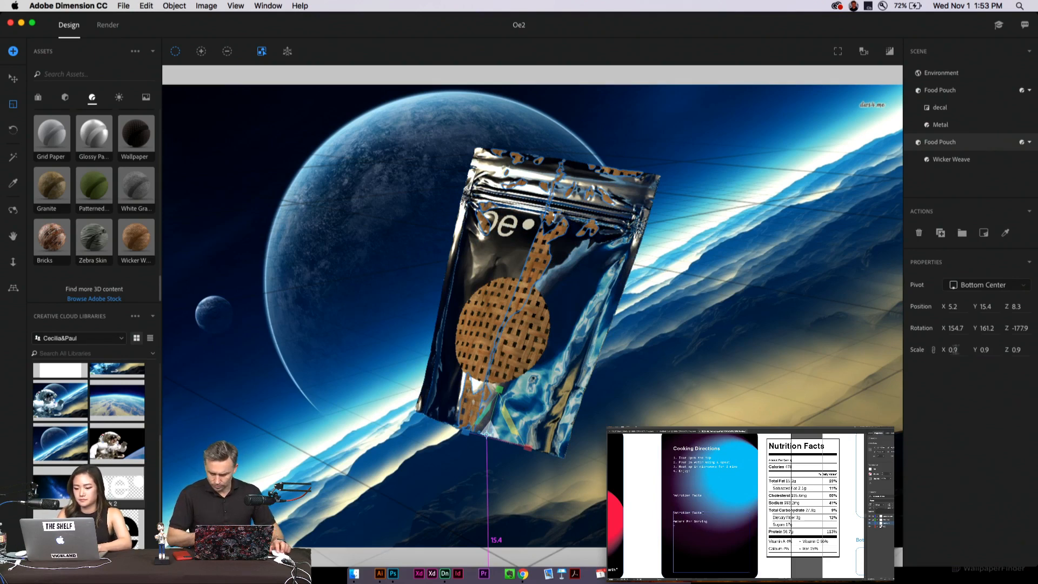
{"action": "left_click", "coordinate": [952, 349]}
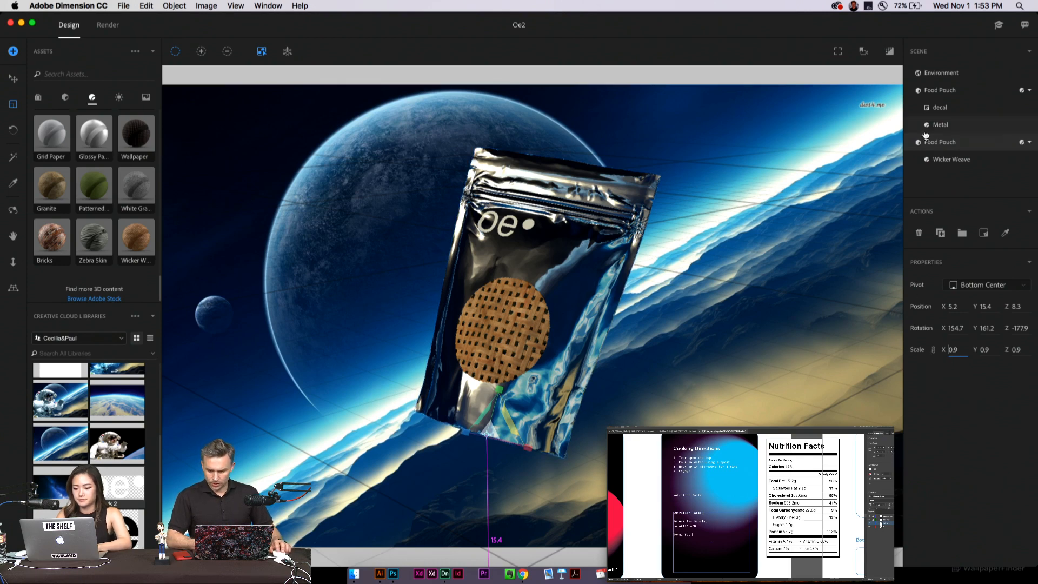
Open the Wicker Weave material's base color image, and look through the 3D materials on Adobe Stock in Chrome
{"action": "left_click", "coordinate": [944, 160]}
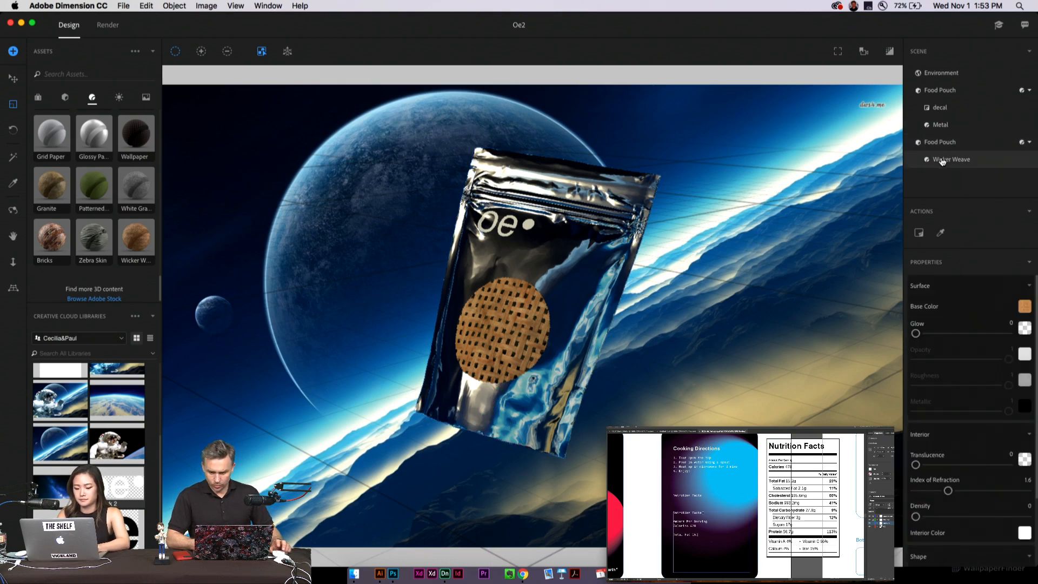
{"action": "left_click", "coordinate": [1023, 307]}
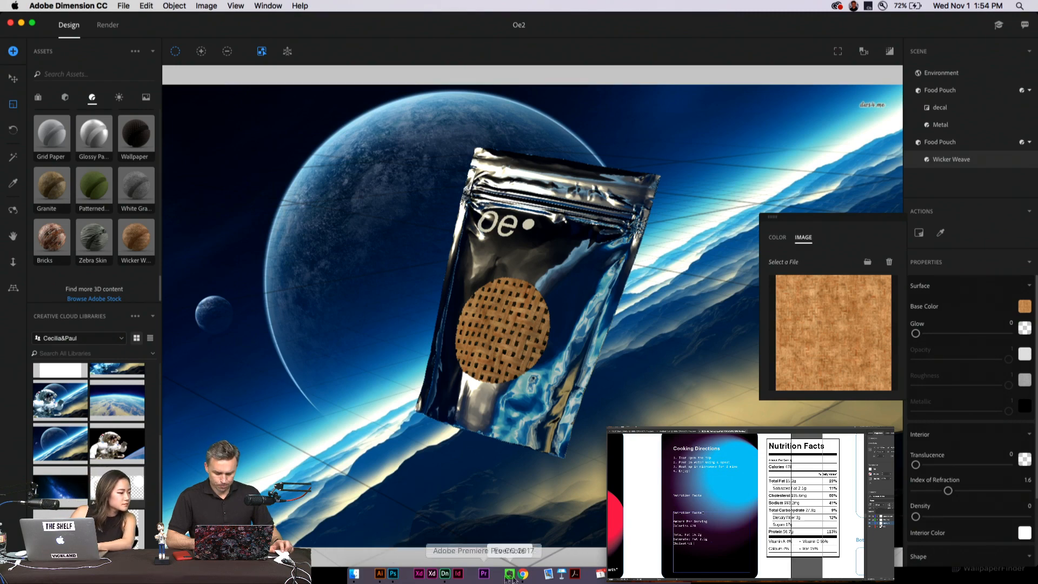
{"action": "left_click", "coordinate": [523, 574]}
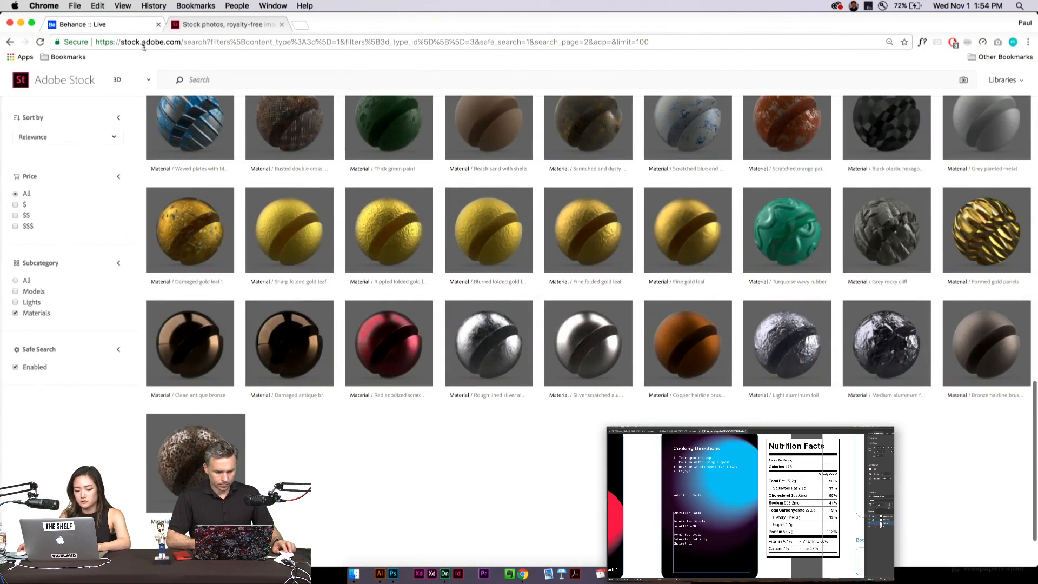
{"action": "scroll", "coordinate": [254, 173], "scroll_direction": "up", "scroll_amount": 10}
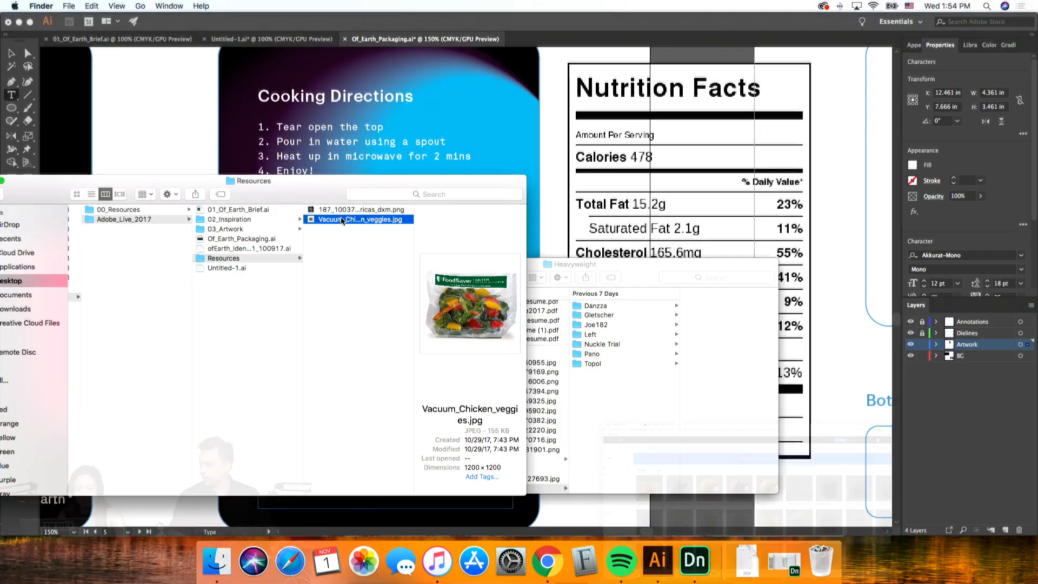
Switch to Illustrator and place Vacuum_Chicken_veggies.jpg from the Resources folder into Of_Earth_Packaging.ai
{"action": "left_click", "coordinate": [181, 93]}
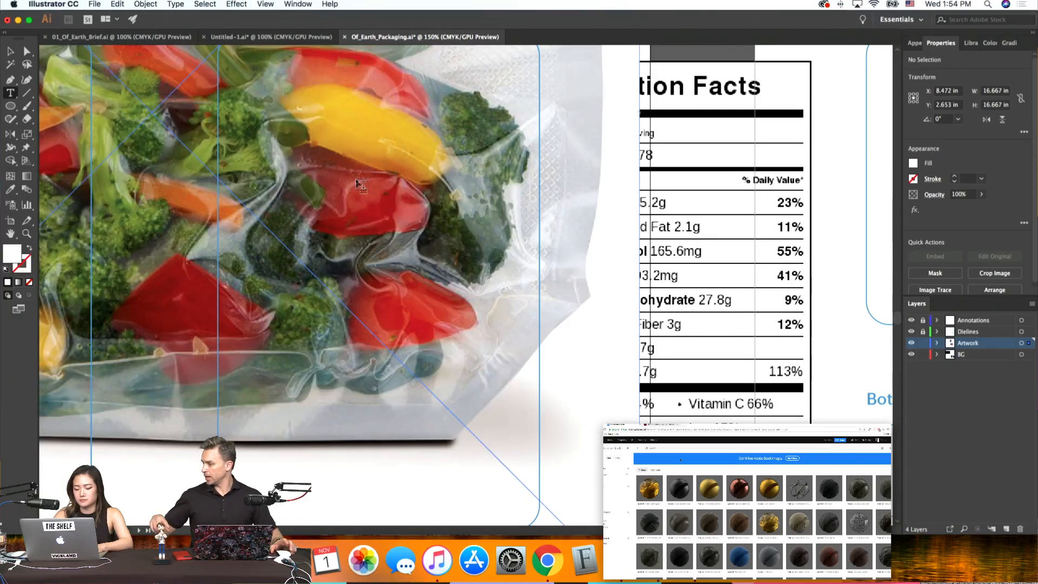
{"action": "key", "text": "super+minus"}
{"action": "key", "text": "super+minus"}
{"action": "key", "text": "super+minus"}
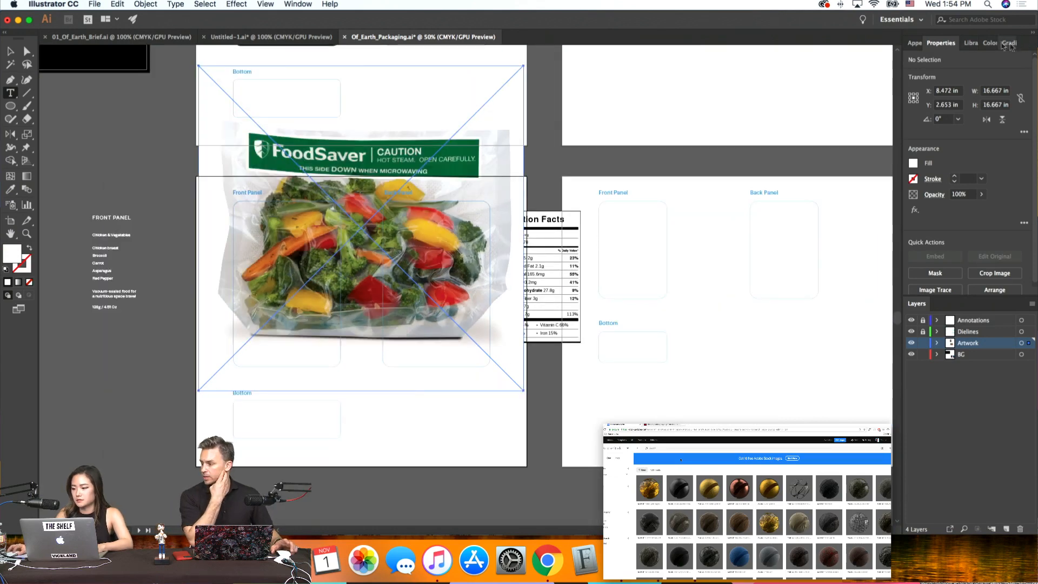
Add the placed vegetables photo to the Cecilia&Paul library as a graphic and delete it from the artboards
{"action": "left_click", "coordinate": [970, 43]}
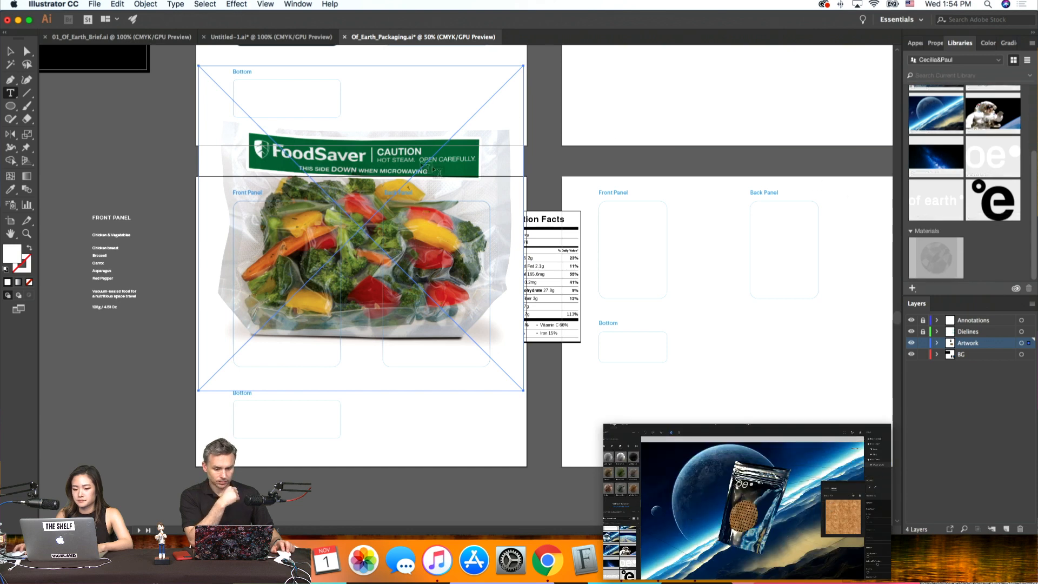
{"action": "left_click", "coordinate": [433, 169]}
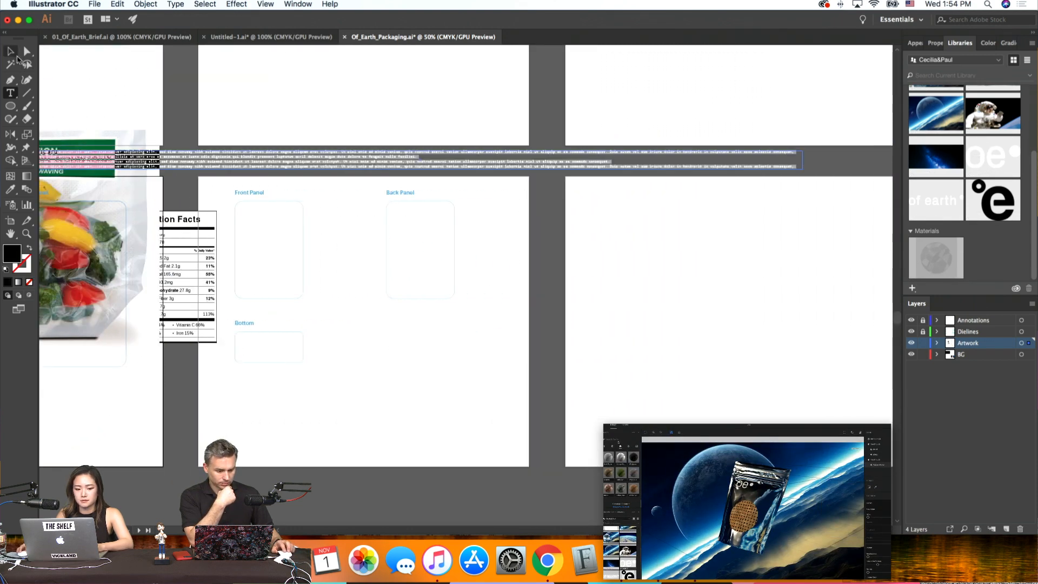
{"action": "key", "text": "super+z"}
{"action": "left_click", "coordinate": [13, 53]}
{"action": "left_click_drag", "start_coordinate": [116, 158], "coordinate": [983, 164]}
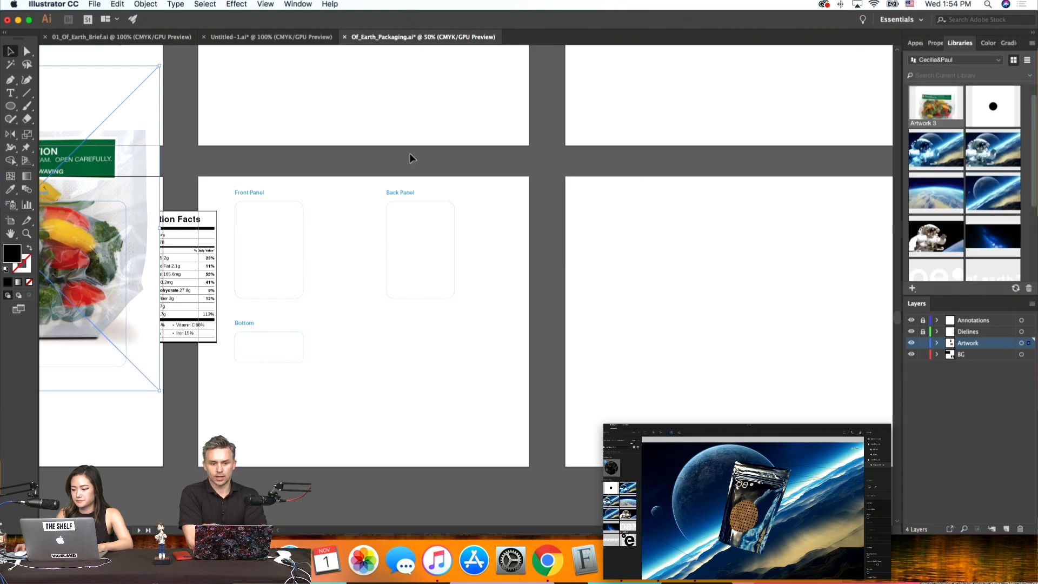
{"action": "scroll", "coordinate": [411, 154], "scroll_direction": "left", "scroll_amount": 10}
{"action": "key", "text": "Delete"}
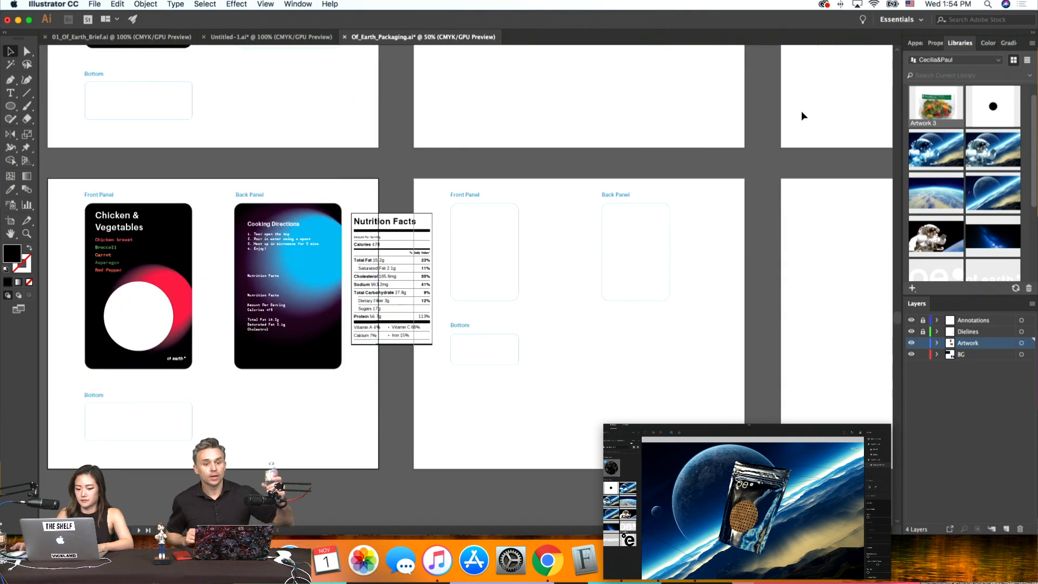
Open the back panel's nutrition text for editing at the "Cholestrol" line
{"action": "key", "text": "super+1"}
{"action": "scroll", "coordinate": [801, 116], "scroll_direction": "down", "scroll_amount": 3}
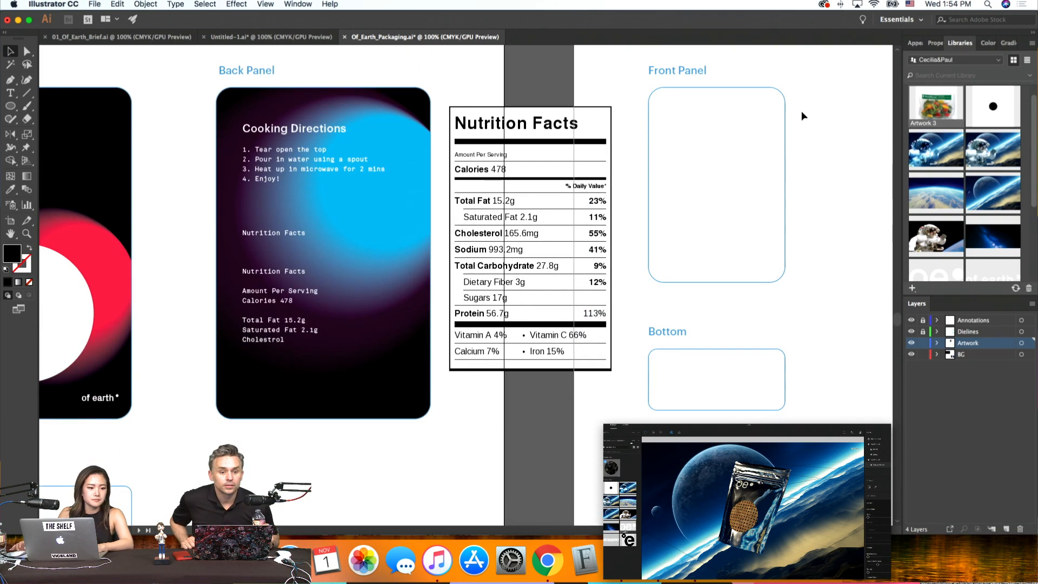
{"action": "scroll", "coordinate": [801, 116], "scroll_direction": "left", "scroll_amount": 3}
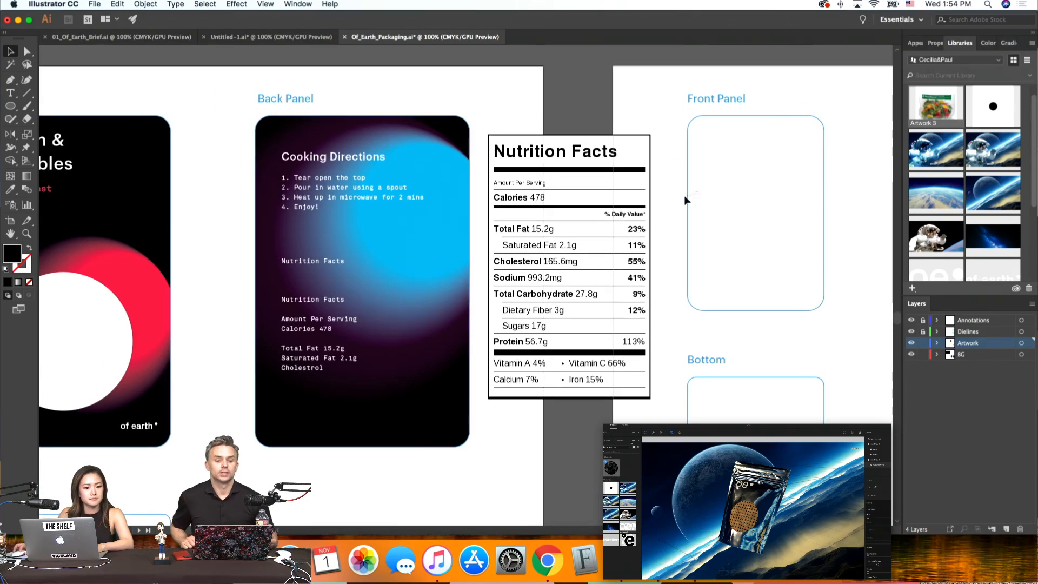
{"action": "scroll", "coordinate": [684, 199], "scroll_direction": "left", "scroll_amount": 3}
{"action": "scroll", "coordinate": [676, 232], "scroll_direction": "down", "scroll_amount": 1}
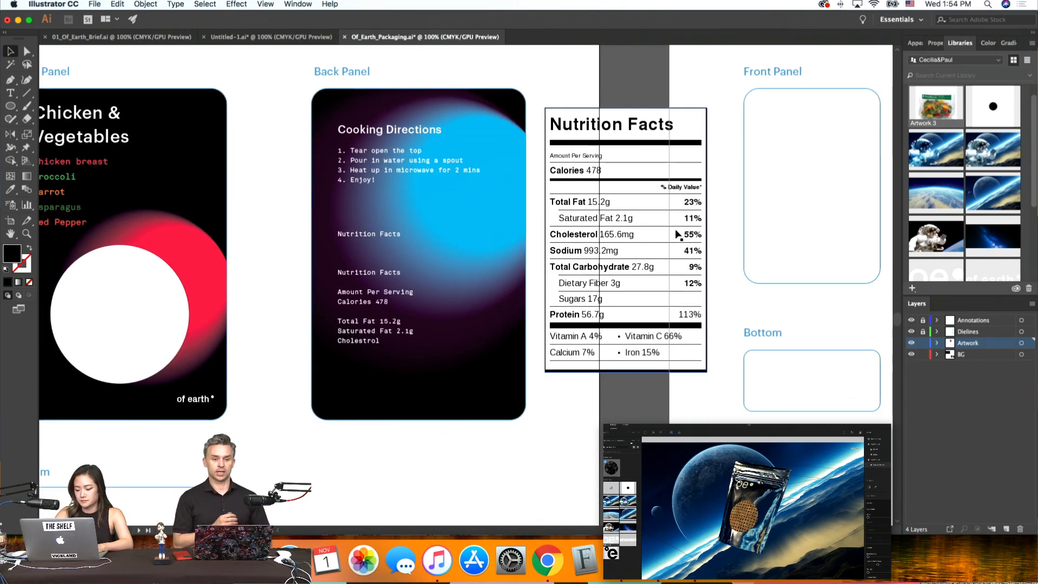
{"action": "key", "text": "super+equal"}
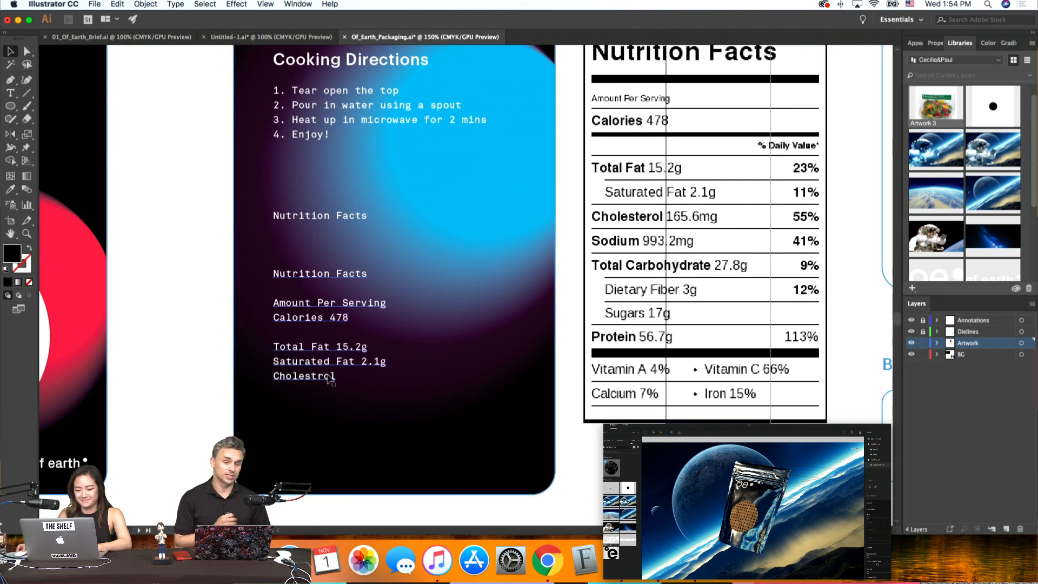
{"action": "double_click", "coordinate": [350, 374]}
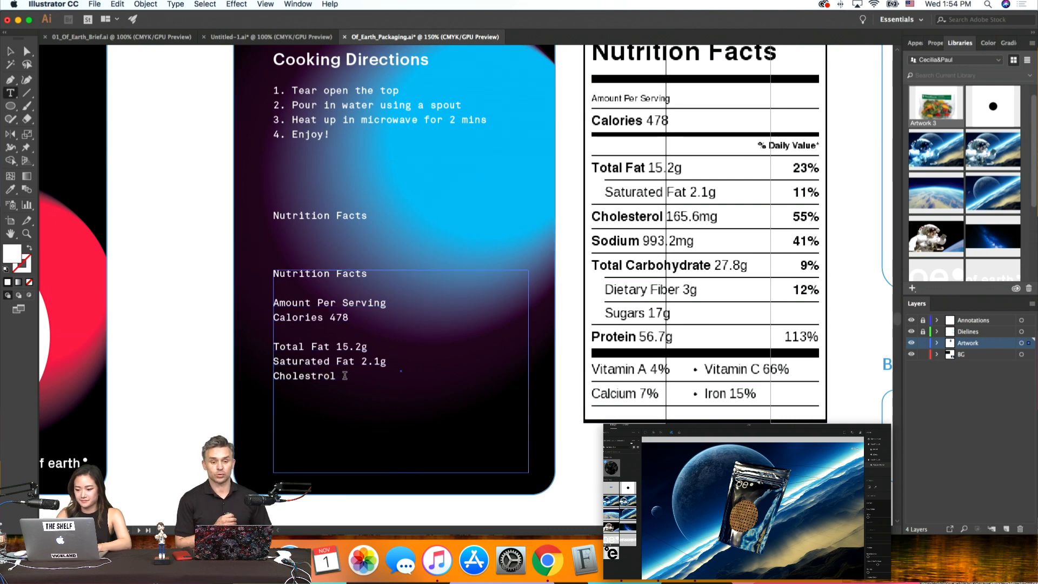
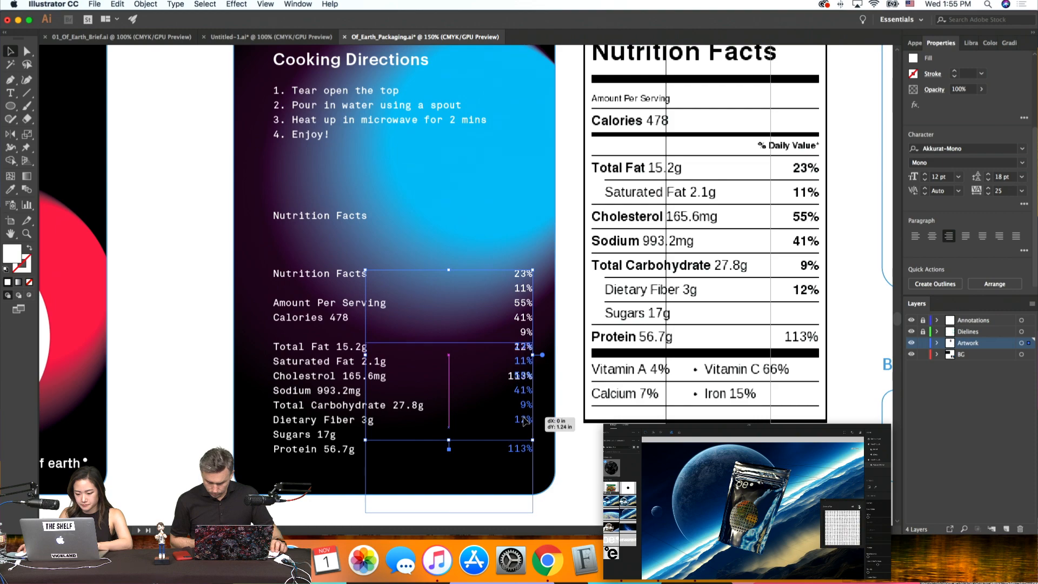
Place the text cursor in front of "Saturated Fat 2.1g" in the back panel's nutrition list
{"action": "left_click", "coordinate": [296, 340]}
{"action": "double_click", "coordinate": [295, 364]}
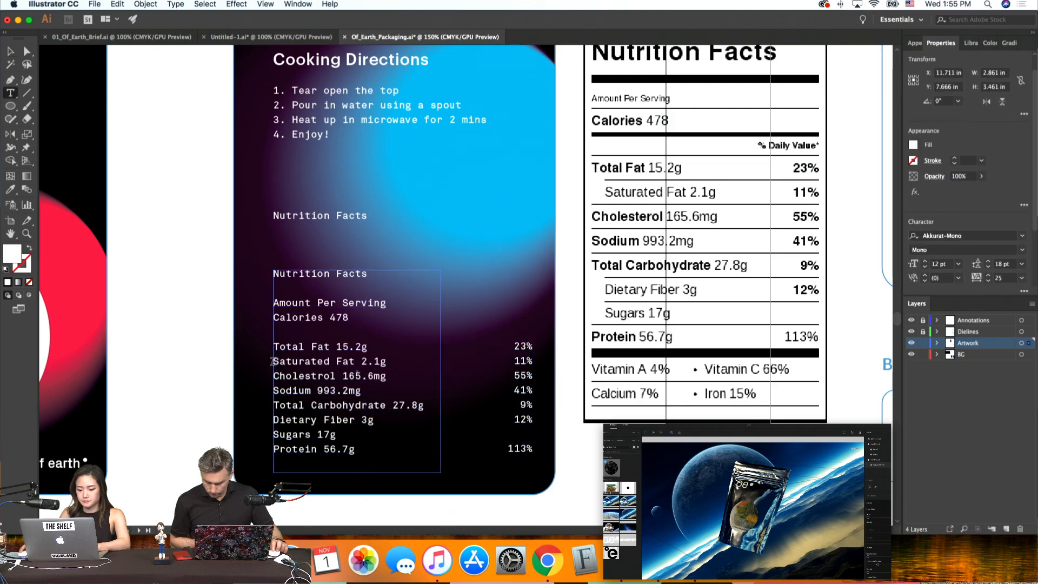
{"action": "left_click", "coordinate": [274, 361]}
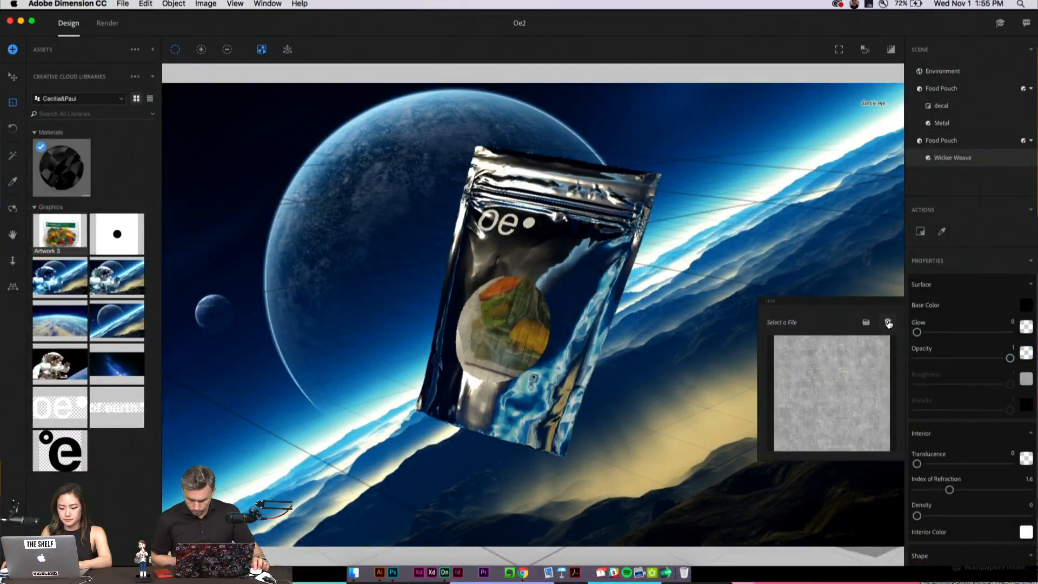
In Dimension, remove the Wicker Weave material's roughness image and set its translucence to 0, index of refraction to 1 and density to 0
{"action": "left_click", "coordinate": [888, 323]}
{"action": "scroll", "coordinate": [1029, 419], "scroll_direction": "down", "scroll_amount": 3}
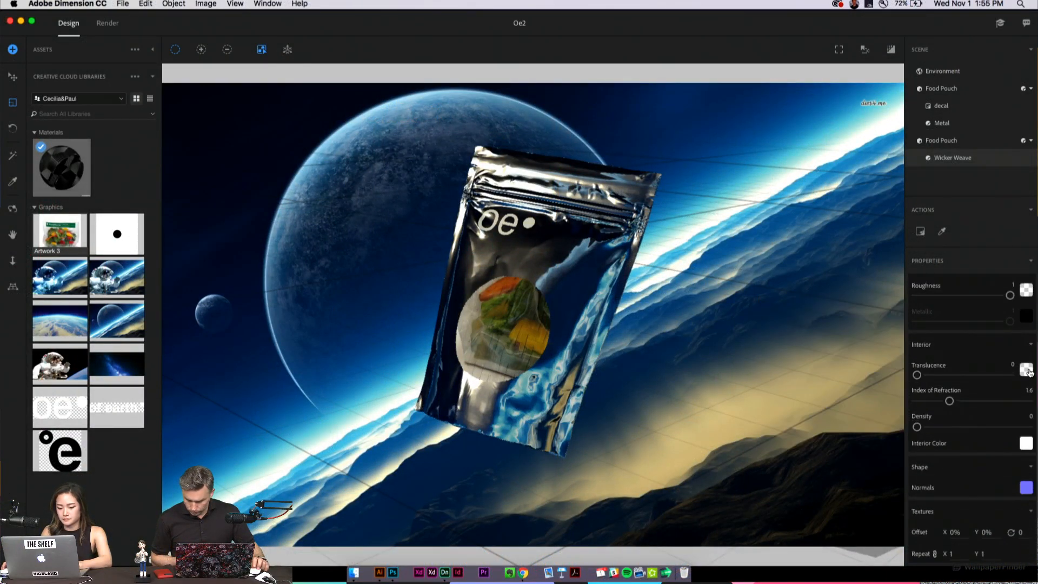
{"action": "left_click", "coordinate": [1027, 370]}
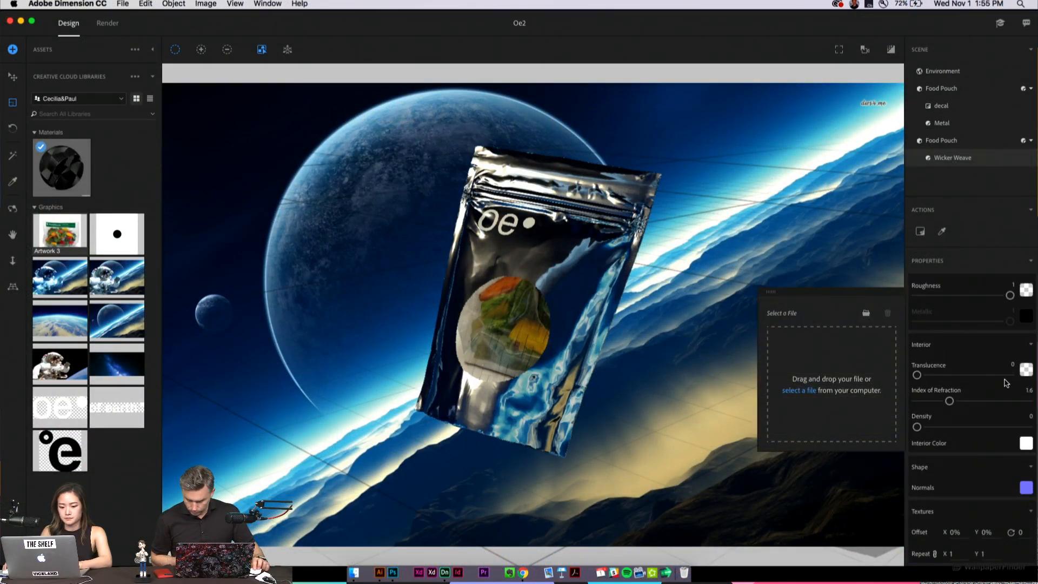
{"action": "left_click", "coordinate": [1004, 375]}
{"action": "left_click_drag", "start_coordinate": [1003, 375], "coordinate": [882, 376]}
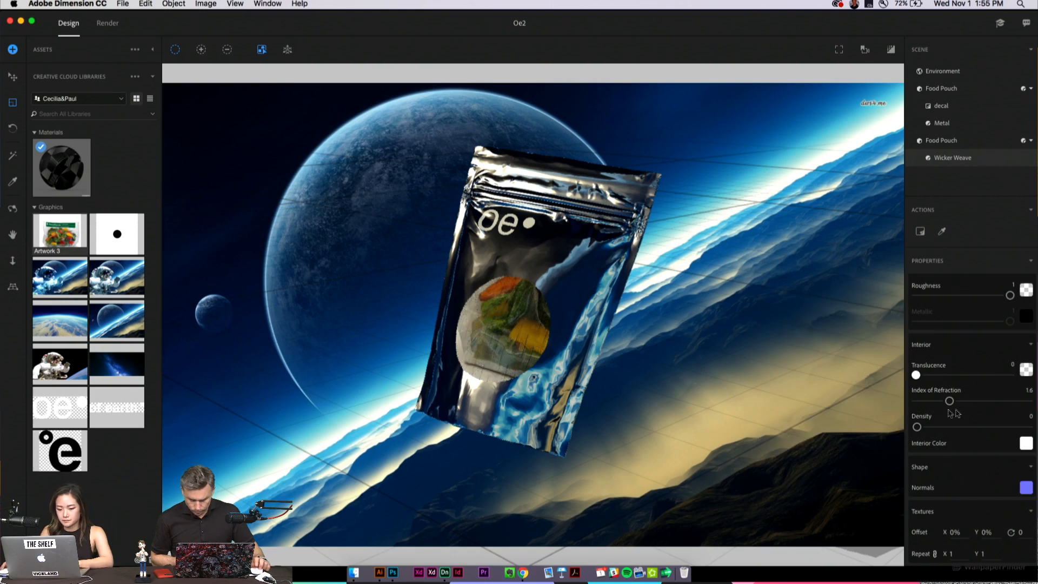
{"action": "left_click_drag", "start_coordinate": [949, 402], "coordinate": [863, 401]}
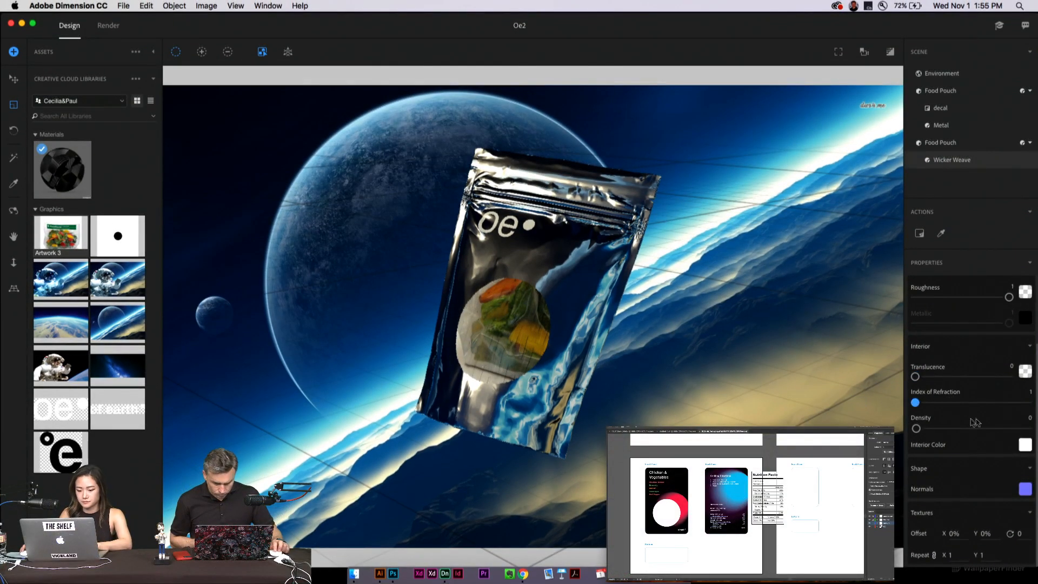
{"action": "left_click", "coordinate": [914, 429]}
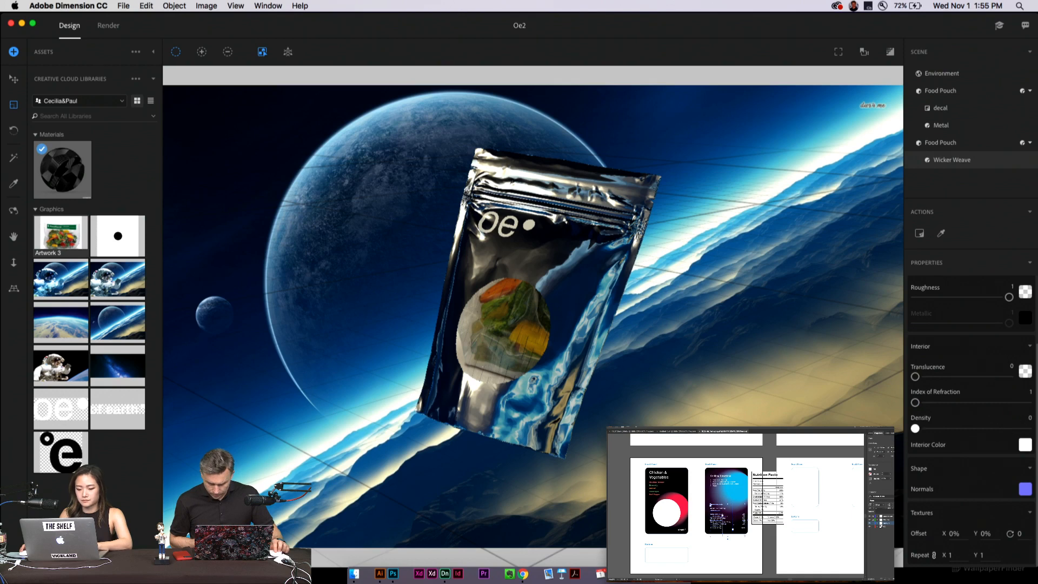
Offset the Wicker Weave material's texture by 19% in X and 14% in Y
{"action": "scroll", "coordinate": [978, 476], "scroll_direction": "up", "scroll_amount": 3}
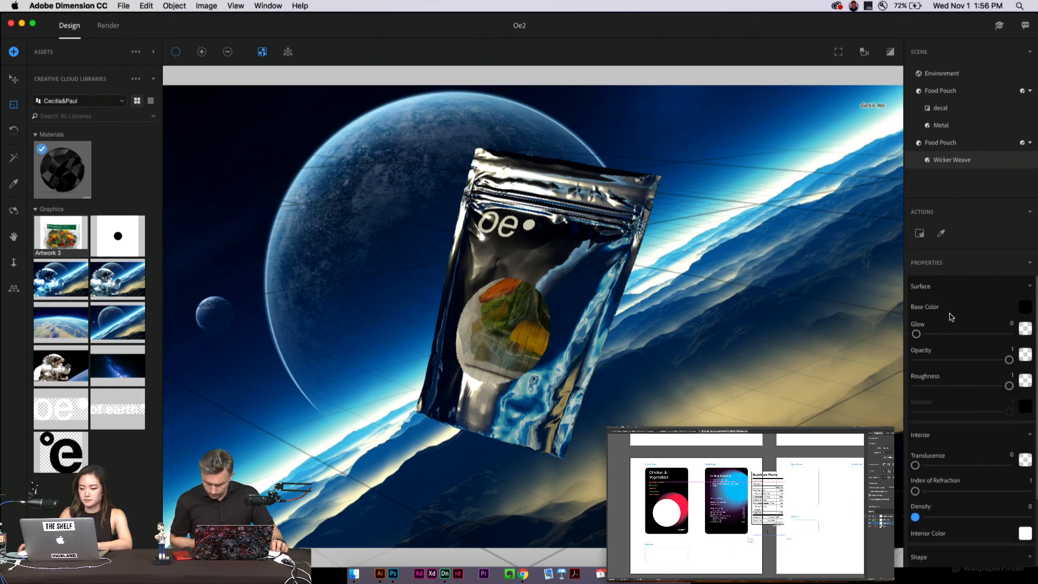
{"action": "scroll", "coordinate": [953, 436], "scroll_direction": "down", "scroll_amount": 3}
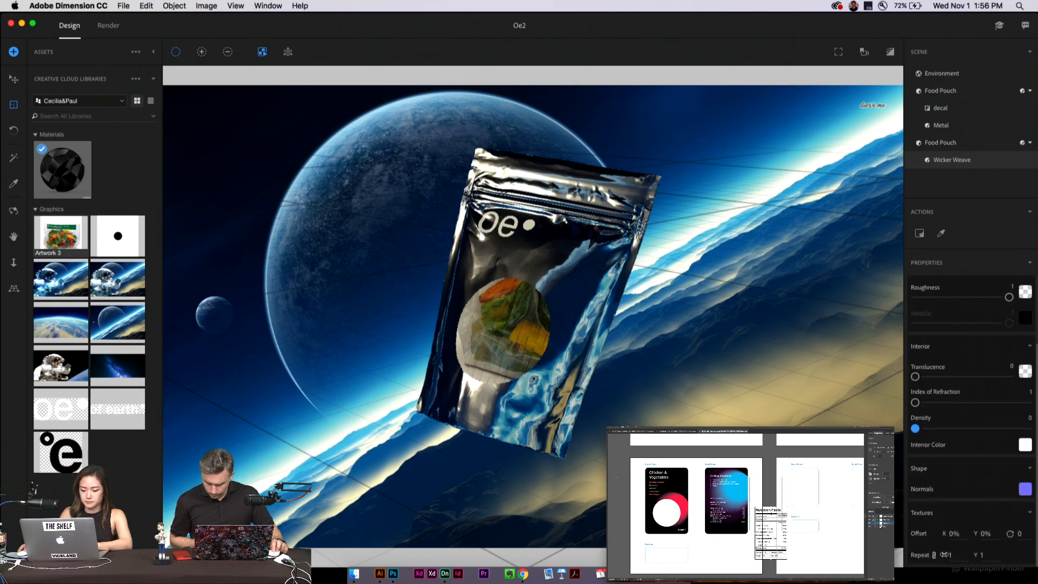
{"action": "left_click_drag", "start_coordinate": [952, 533], "coordinate": [981, 532]}
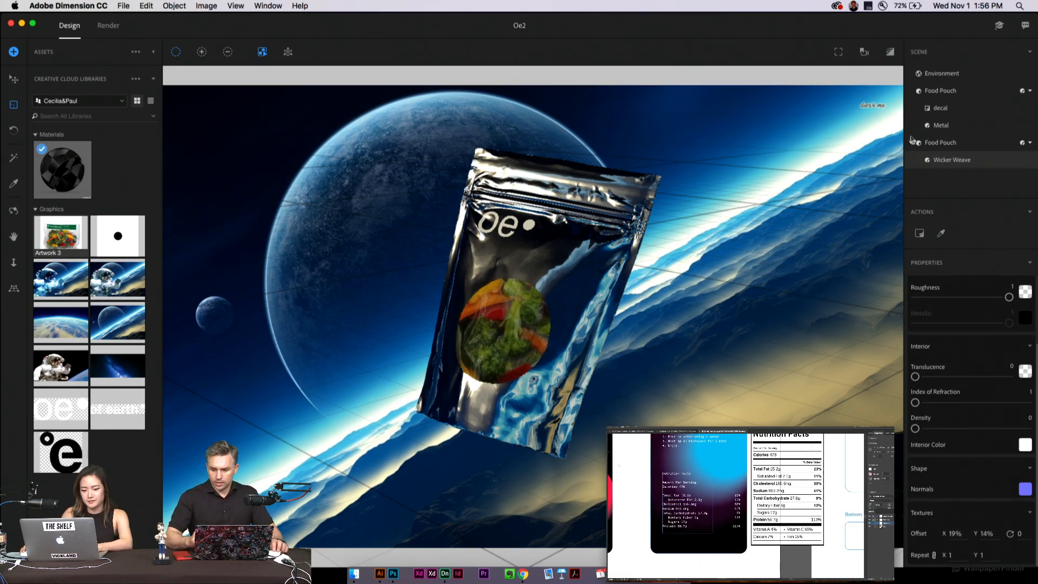
Rotate both Food Pouches together by about X 1.3, Y 3 and Z -2.5, and select the Wicker Weave material
{"action": "left_click", "coordinate": [943, 92]}
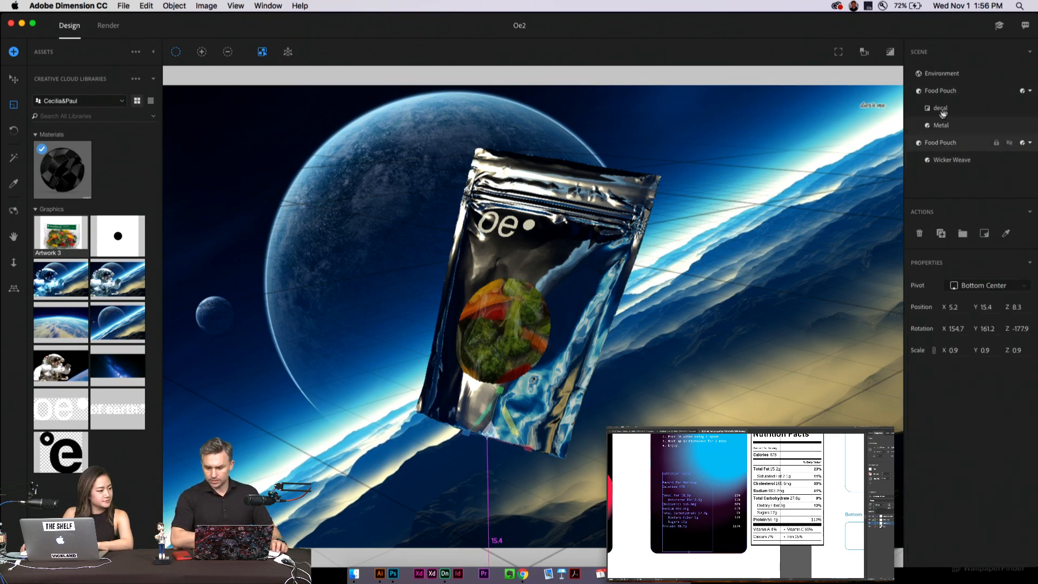
{"action": "left_click", "coordinate": [951, 93], "text": "shift"}
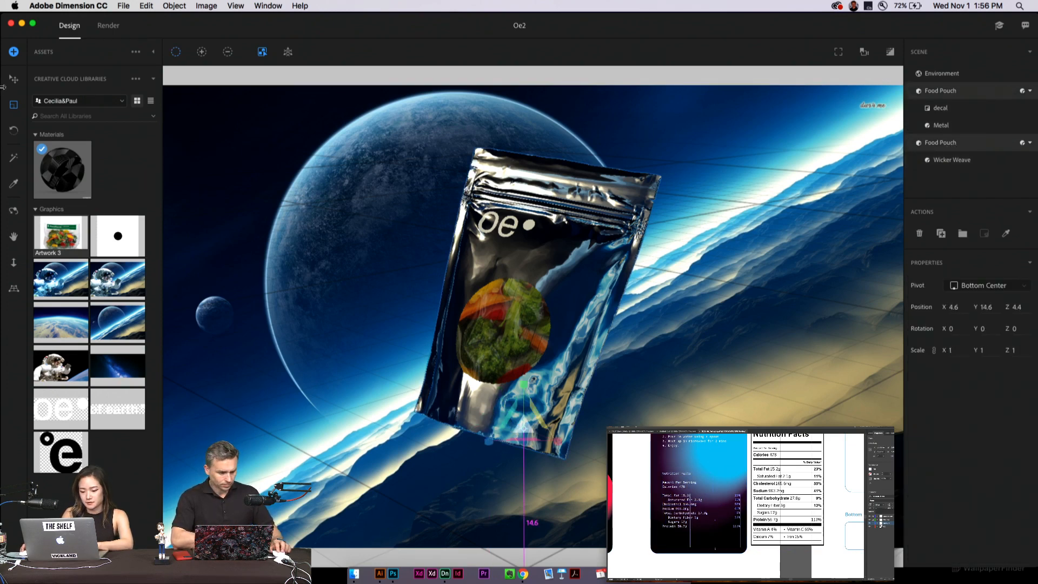
{"action": "left_click", "coordinate": [15, 134]}
{"action": "left_click_drag", "start_coordinate": [524, 318], "coordinate": [545, 328]}
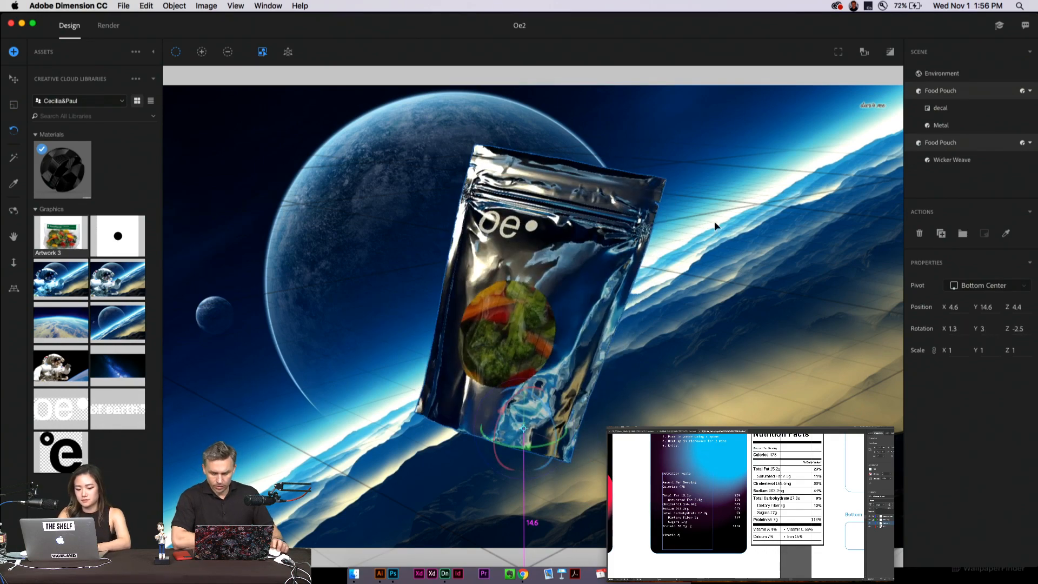
{"action": "left_click", "coordinate": [943, 160]}
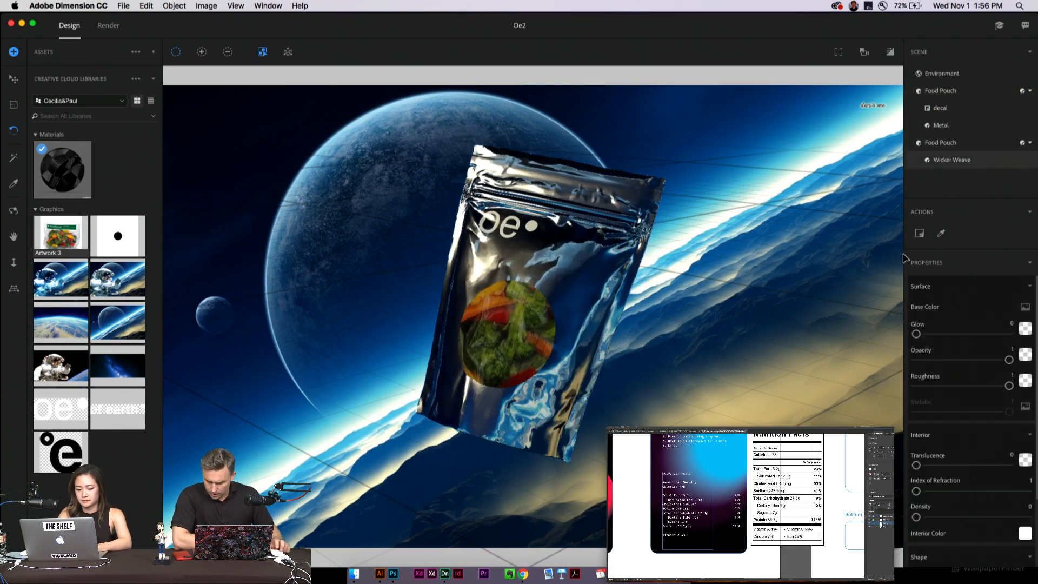
Set the Wicker Weave material's roughness to 0.87 and check its roughness, opacity and glow image slots
{"action": "scroll", "coordinate": [954, 403], "scroll_direction": "down", "scroll_amount": 4}
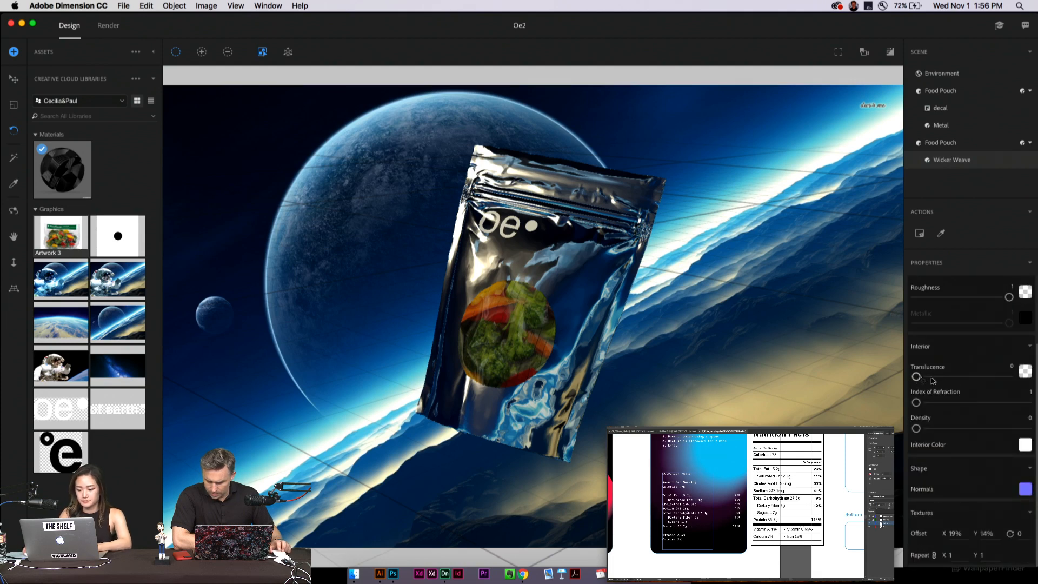
{"action": "scroll", "coordinate": [956, 385], "scroll_direction": "up", "scroll_amount": 4}
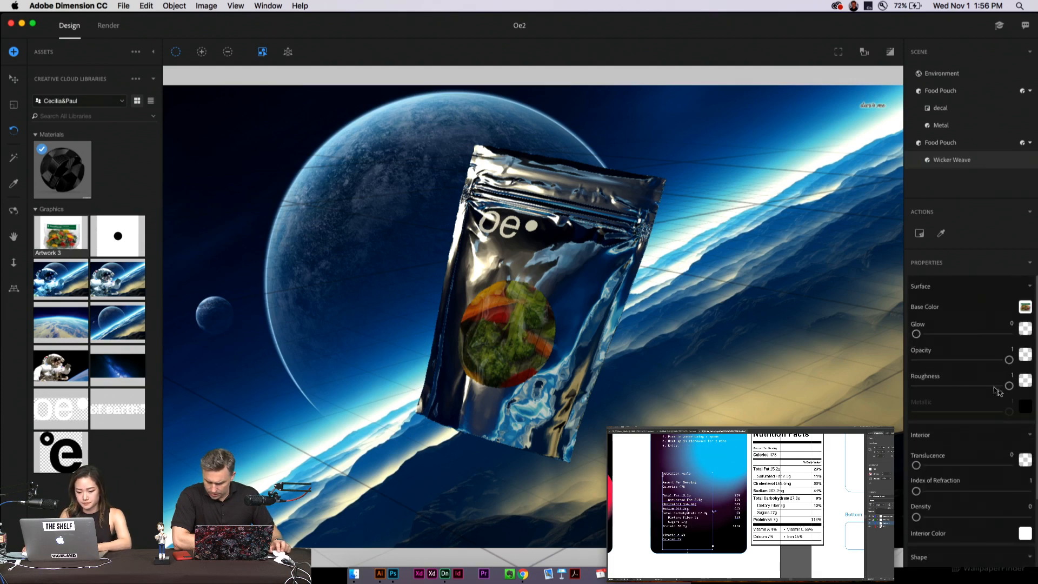
{"action": "left_click_drag", "start_coordinate": [1008, 386], "coordinate": [960, 386]}
{"action": "left_click", "coordinate": [1023, 382]}
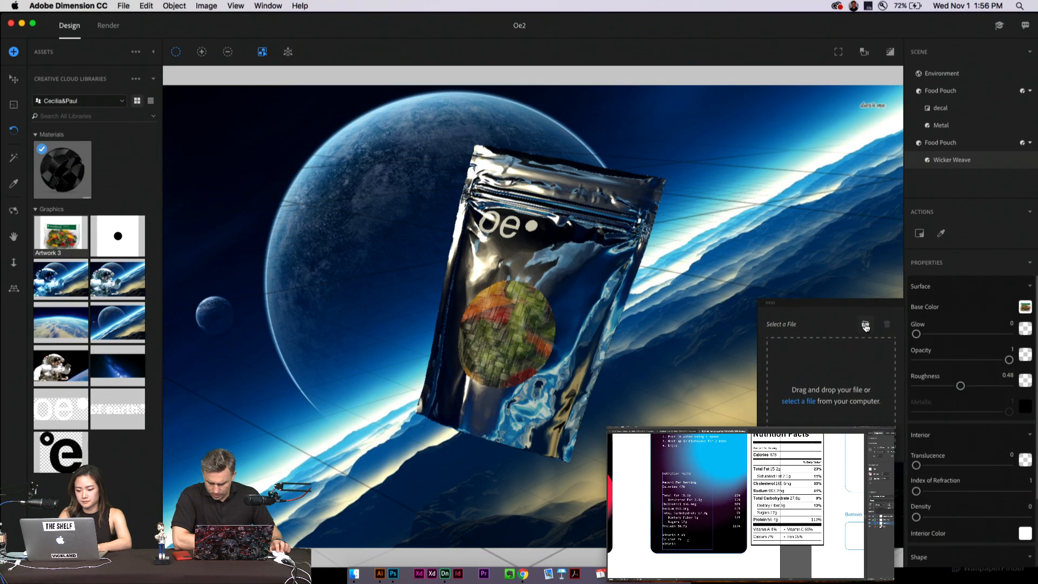
{"action": "left_click", "coordinate": [996, 386]}
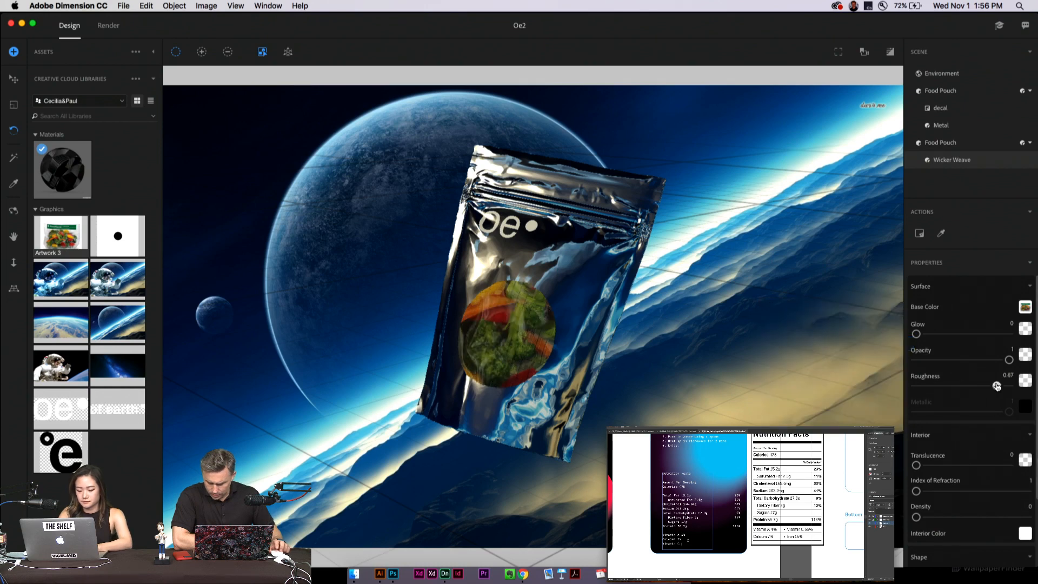
{"action": "left_click", "coordinate": [1025, 356]}
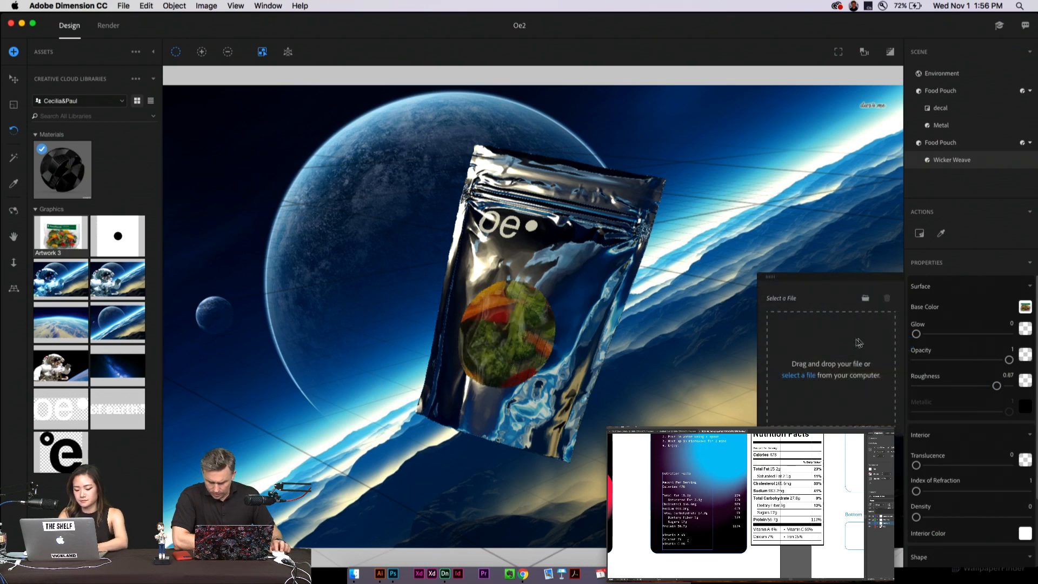
{"action": "left_click", "coordinate": [1026, 332]}
{"action": "left_click", "coordinate": [1026, 331]}
Remove the Wicker Weave material's normals image and lower its roughness for a glossier food surface
{"action": "scroll", "coordinate": [1004, 378], "scroll_direction": "down", "scroll_amount": 1}
{"action": "scroll", "coordinate": [1004, 380], "scroll_direction": "down", "scroll_amount": 3}
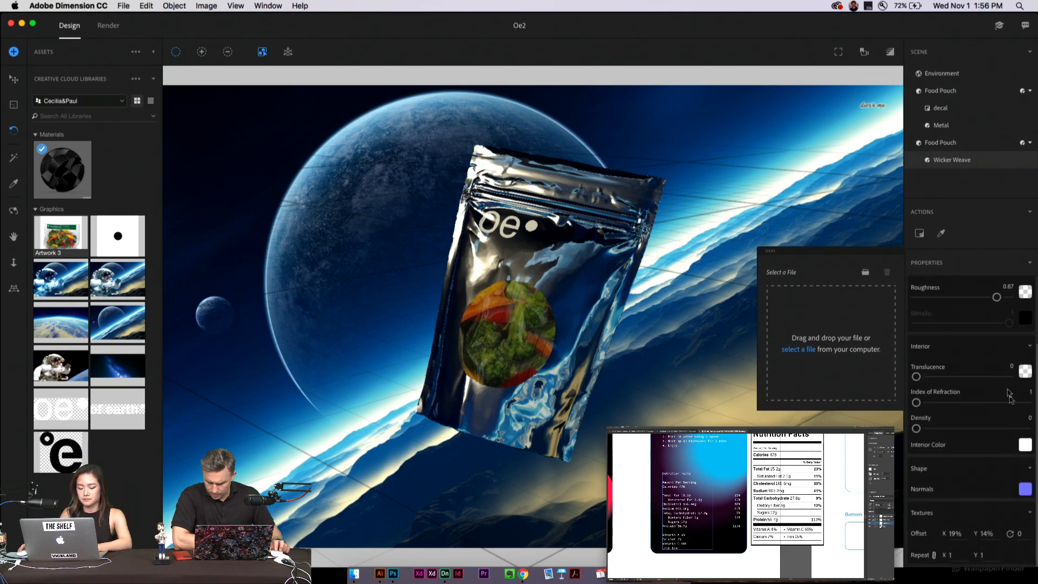
{"action": "left_click", "coordinate": [1019, 445]}
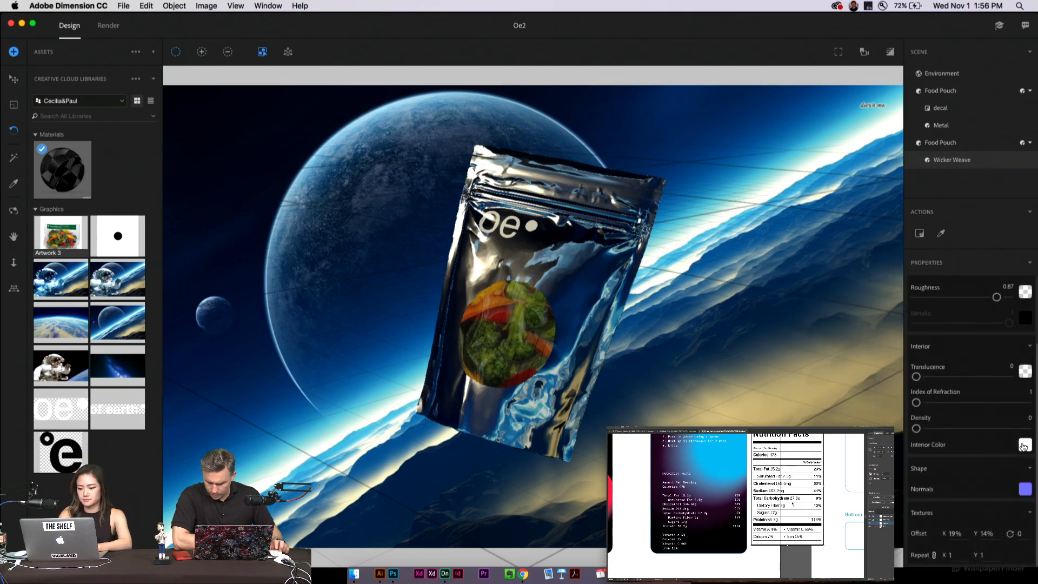
{"action": "left_click", "coordinate": [1024, 446]}
{"action": "left_click", "coordinate": [1026, 493]}
{"action": "left_click", "coordinate": [1025, 494]}
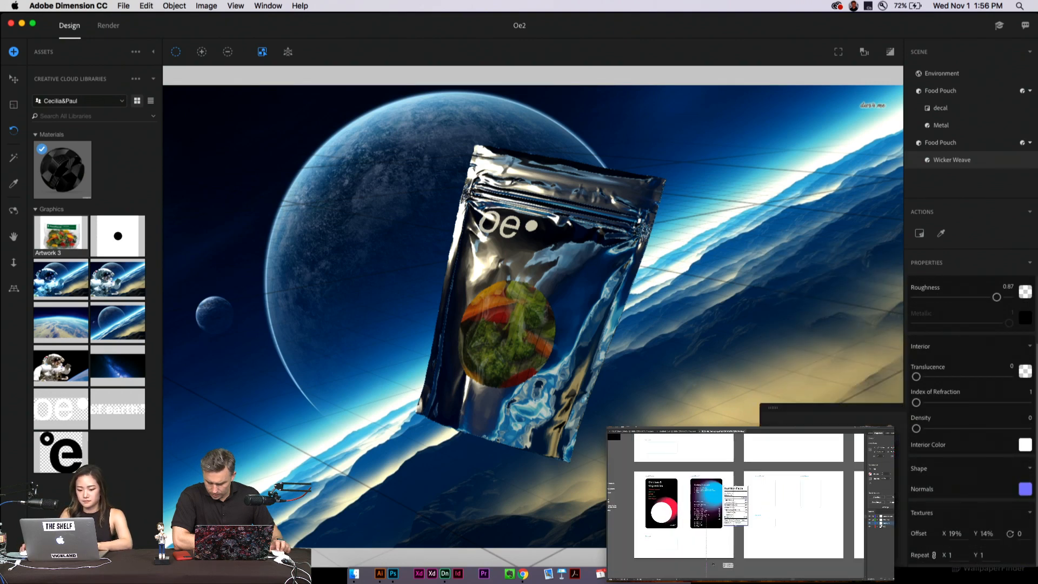
{"action": "left_click", "coordinate": [894, 435]}
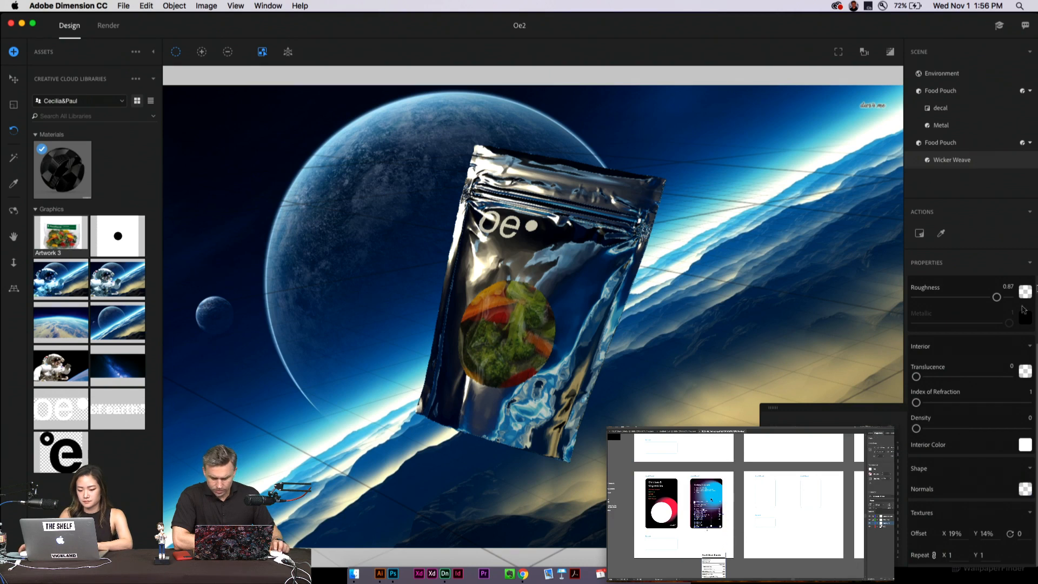
{"action": "left_click", "coordinate": [964, 358]}
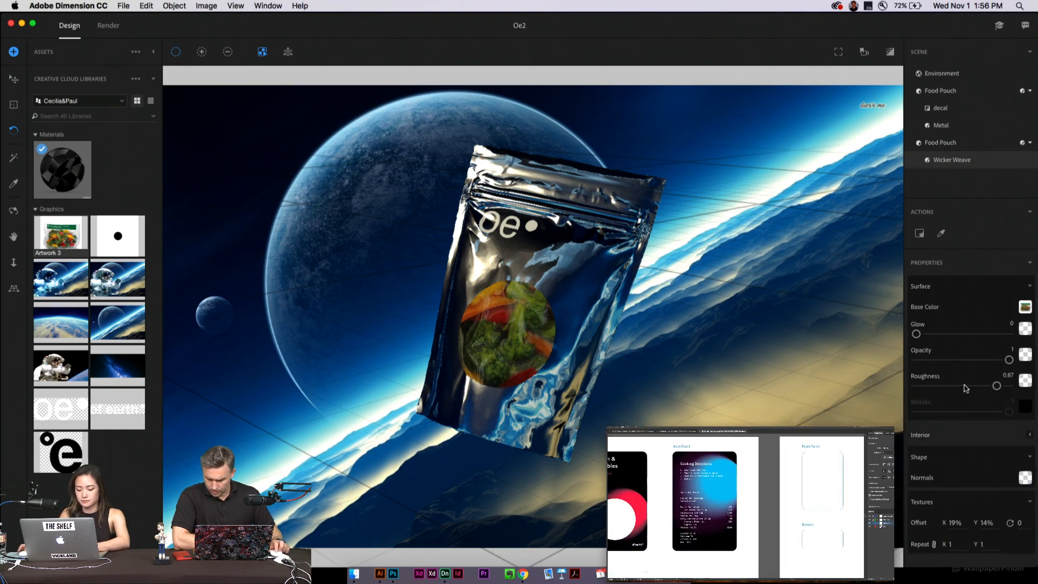
{"action": "left_click_drag", "start_coordinate": [966, 387], "coordinate": [934, 386]}
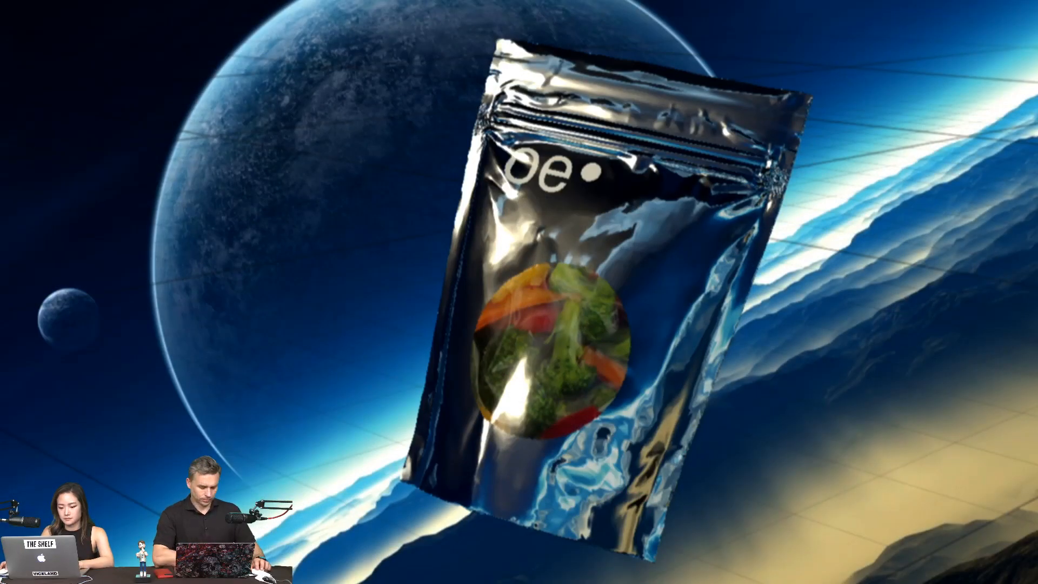
Select the pouch, center its pivot and rotate it slightly to change the reflections on its front
{"action": "left_click", "coordinate": [553, 276]}
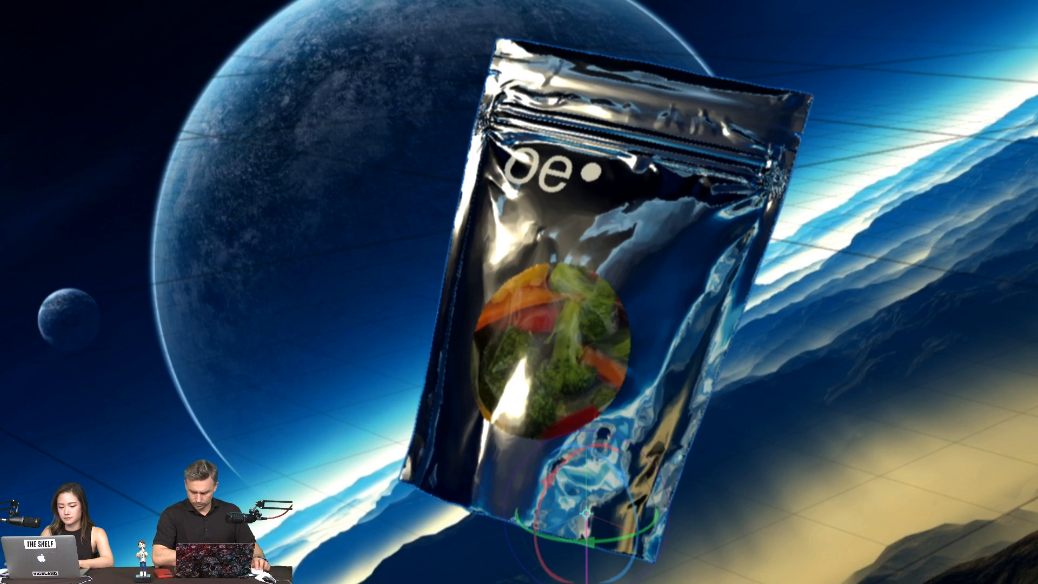
{"action": "key", "text": "ctrl+apostrophe"}
{"action": "left_click_drag", "start_coordinate": [585, 302], "coordinate": [560, 334]}
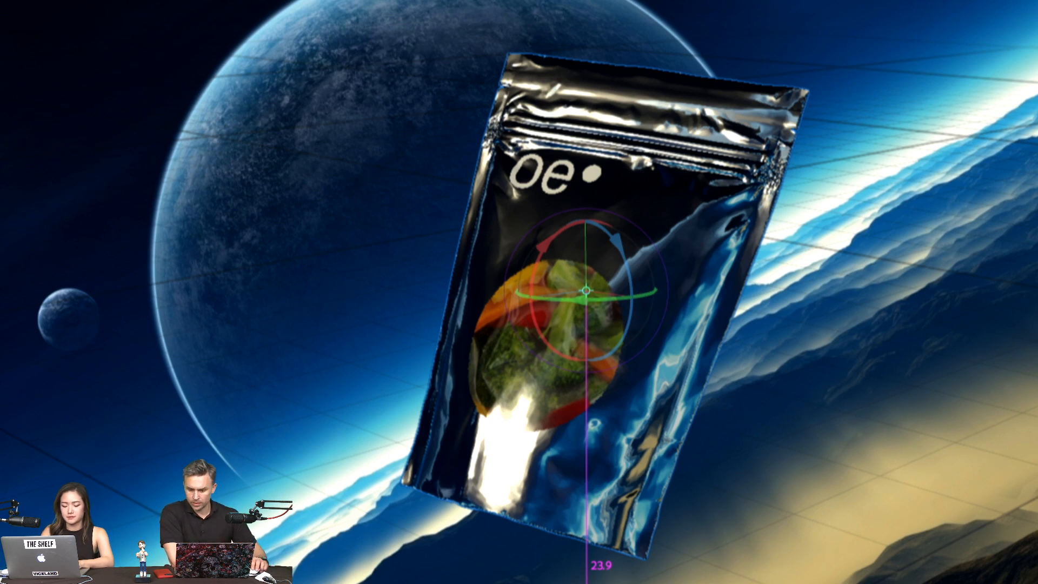
Select the outer pouch's Metal material and view the black-dot image used for its opacity
{"action": "left_click", "coordinate": [554, 174]}
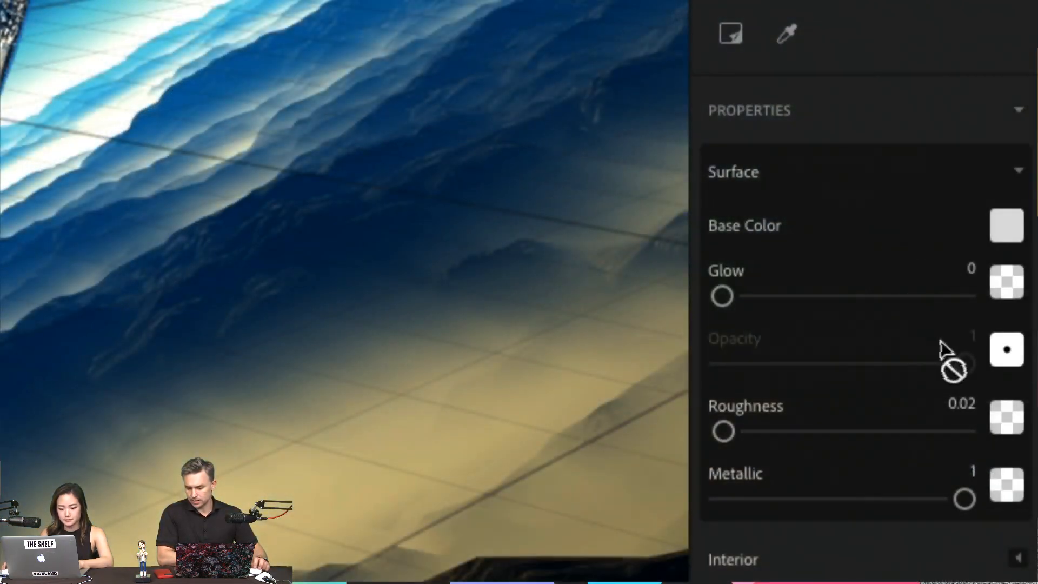
{"action": "left_click", "coordinate": [1006, 351]}
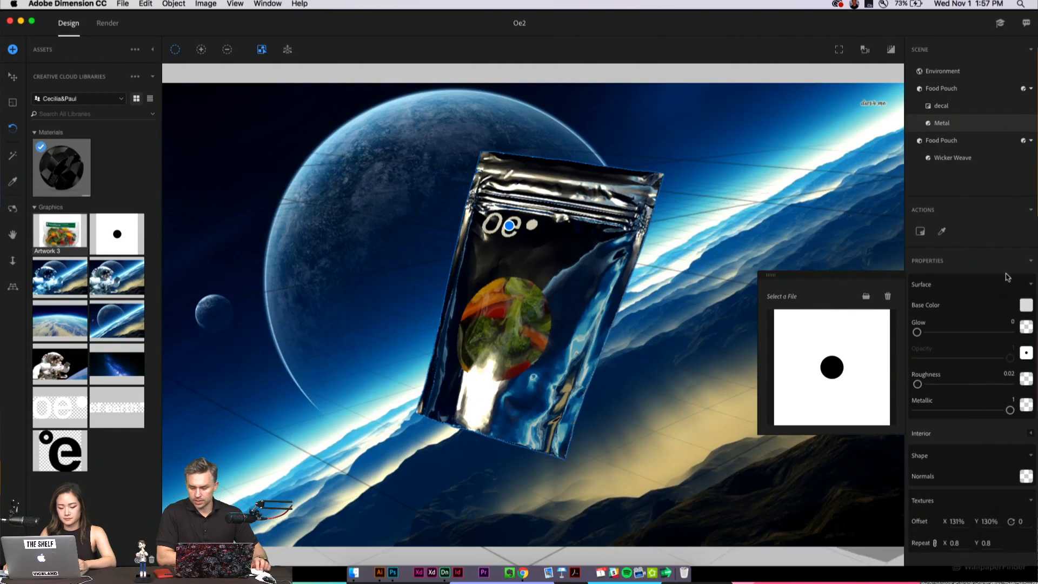
{"action": "left_click", "coordinate": [1000, 269]}
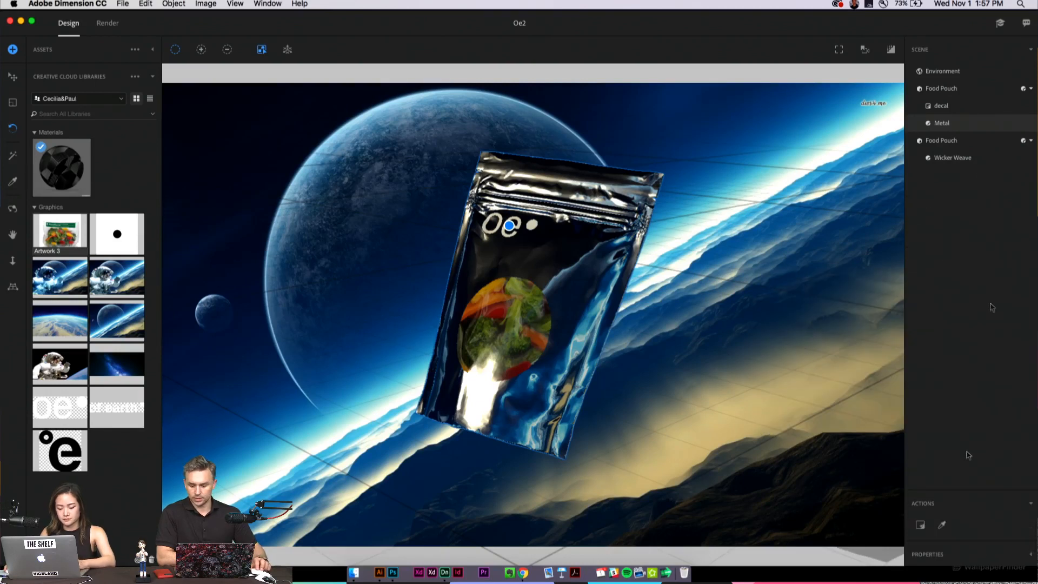
{"action": "left_click", "coordinate": [1028, 557]}
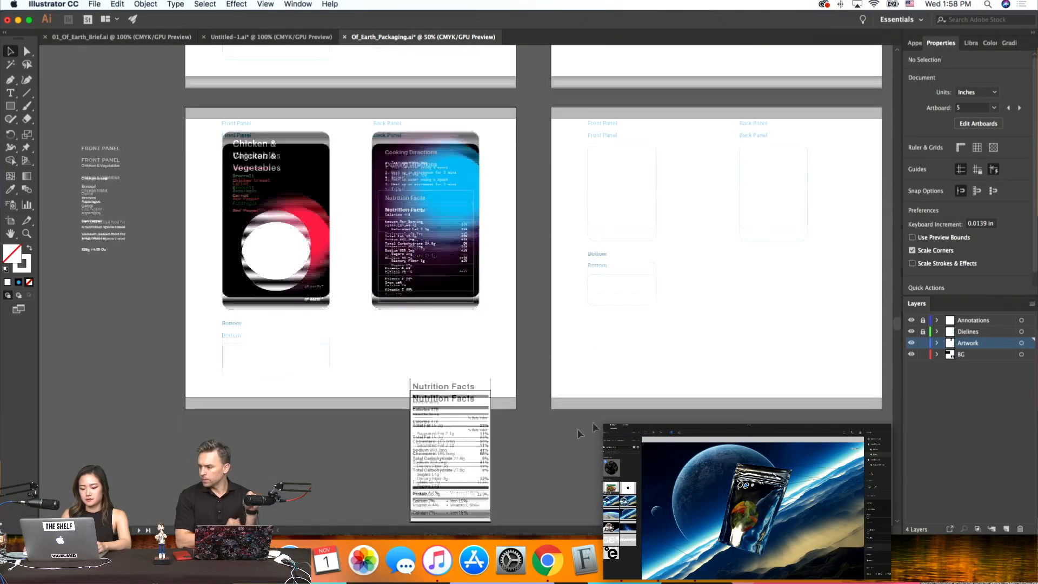
In Illustrator, move the Nutrition Facts label to the left of the Chicken & Vegetables artboard and duplicate that artboard with its artwork directly below
{"action": "left_click_drag", "start_coordinate": [274, 350], "coordinate": [92, 354]}
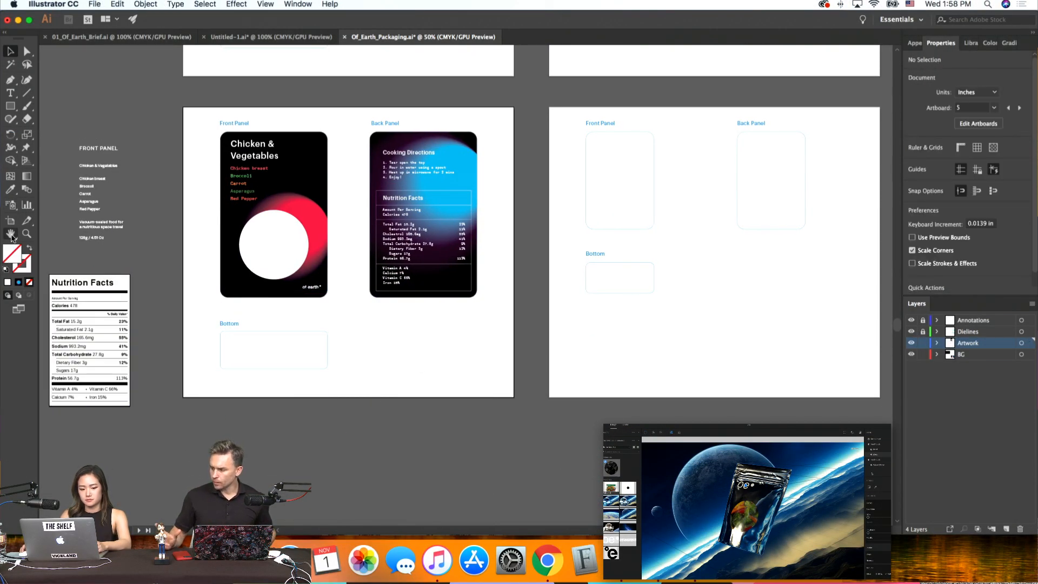
{"action": "left_click", "coordinate": [978, 123]}
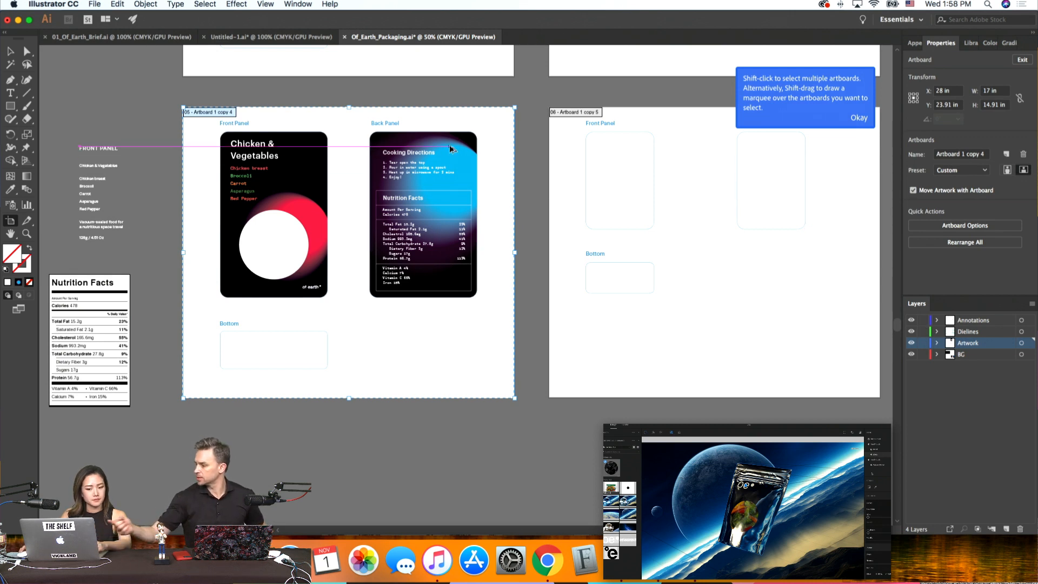
{"action": "left_click_drag", "start_coordinate": [450, 149], "coordinate": [450, 461], "text": "alt"}
{"action": "key", "text": "Escape"}
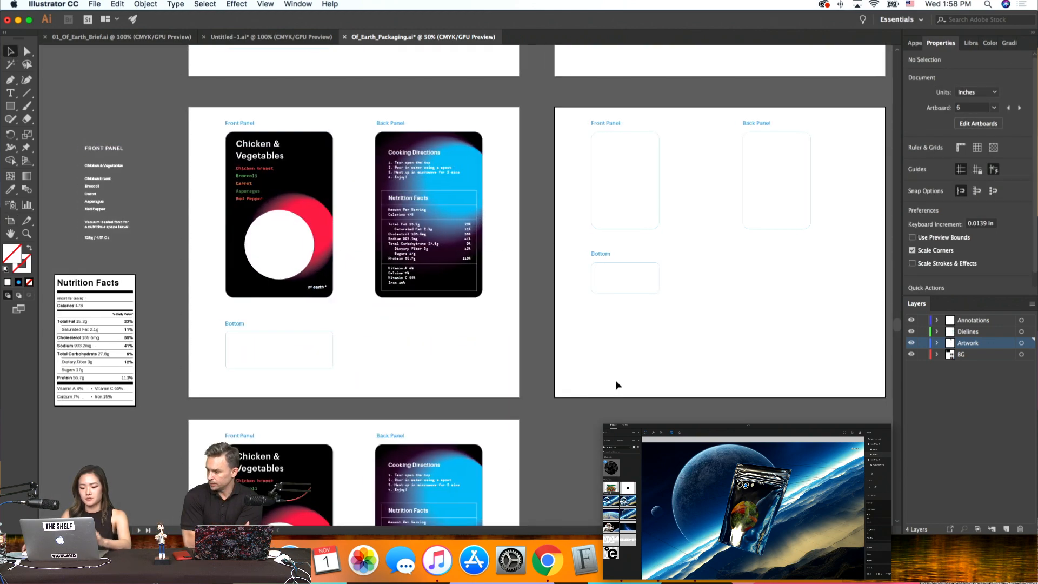
Fill the duplicated front panel's background rectangle with the light gray D8D8D8
{"action": "scroll", "coordinate": [616, 382], "scroll_direction": "left", "scroll_amount": 4}
{"action": "scroll", "coordinate": [616, 381], "scroll_direction": "down", "scroll_amount": 5}
{"action": "key", "text": "super+equal"}
{"action": "scroll", "coordinate": [616, 384], "scroll_direction": "down", "scroll_amount": 3}
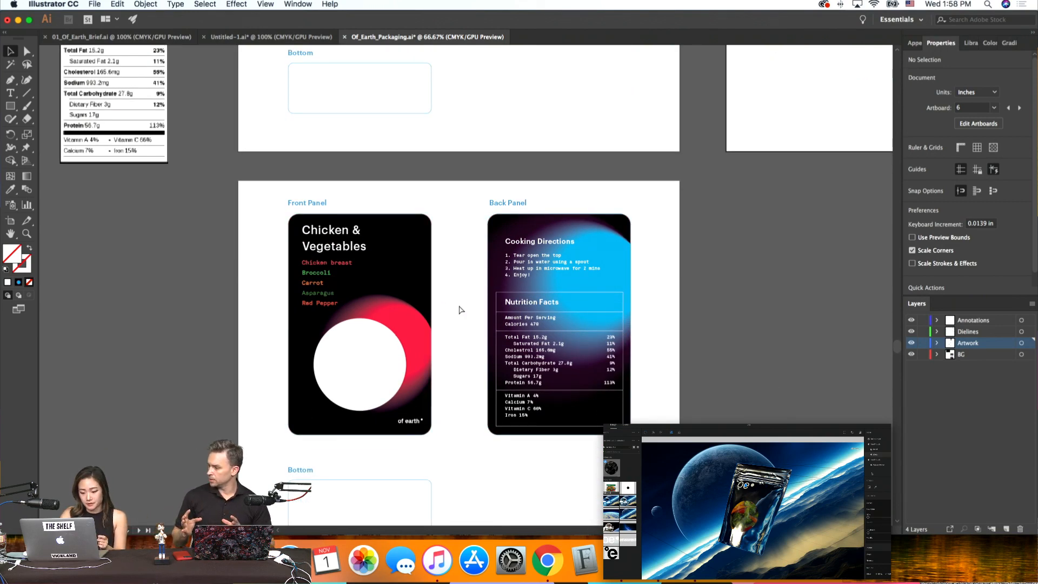
{"action": "key", "text": "super+equal"}
{"action": "left_click", "coordinate": [420, 297]}
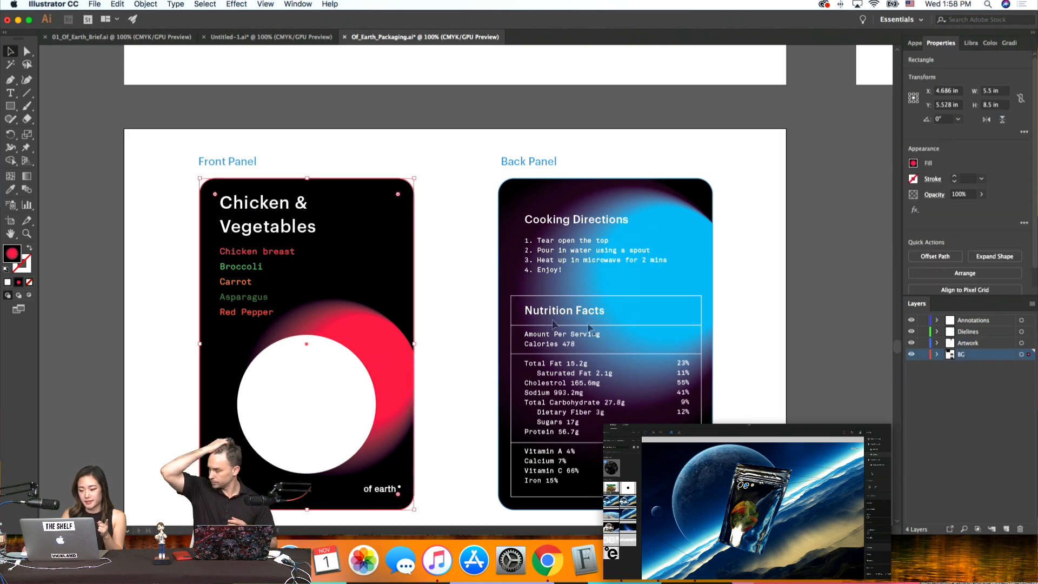
{"action": "double_click", "coordinate": [11, 255]}
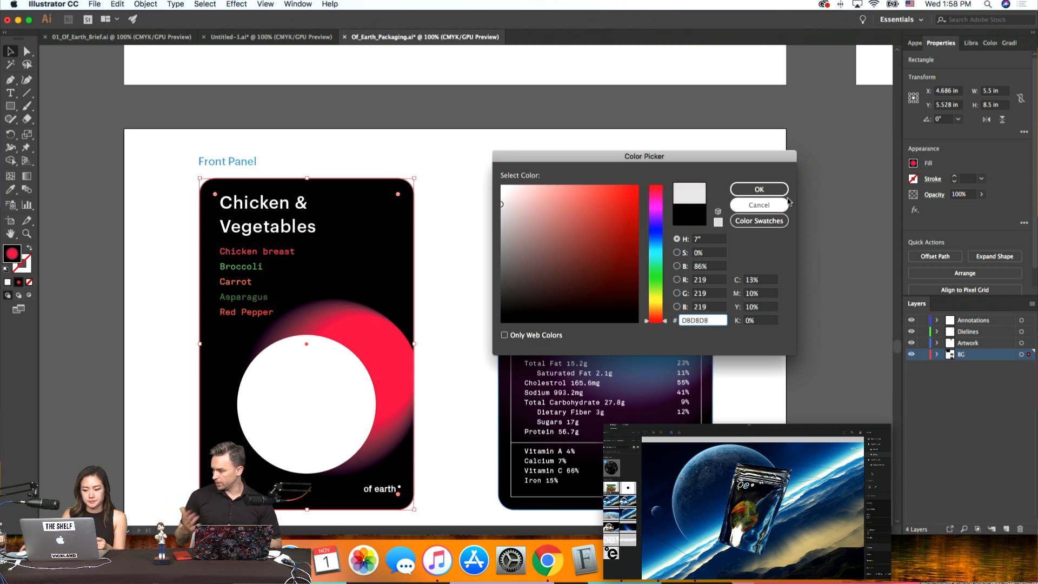
{"action": "left_click", "coordinate": [524, 222]}
{"action": "left_click_drag", "start_coordinate": [481, 214], "coordinate": [477, 214]}
{"action": "left_click", "coordinate": [767, 189]}
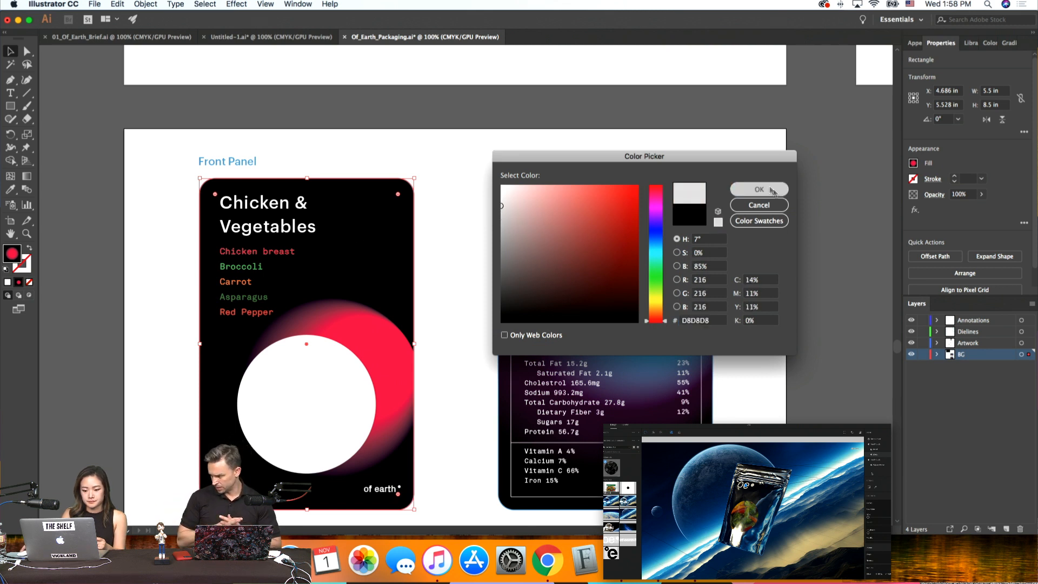
Deselect the panel and compare the gray front panel with the original black version above it
{"action": "scroll", "coordinate": [828, 285], "scroll_direction": "down", "scroll_amount": 2}
{"action": "left_click", "coordinate": [116, 226]}
{"action": "scroll", "coordinate": [116, 226], "scroll_direction": "up", "scroll_amount": 10}
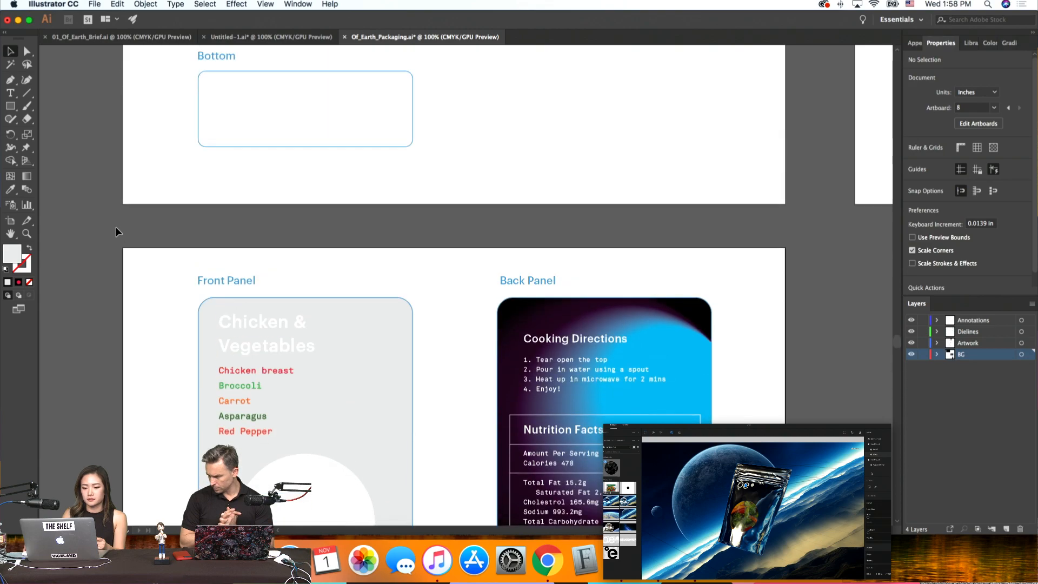
{"action": "scroll", "coordinate": [116, 226], "scroll_direction": "down", "scroll_amount": 5}
{"action": "scroll", "coordinate": [116, 226], "scroll_direction": "up", "scroll_amount": 10}
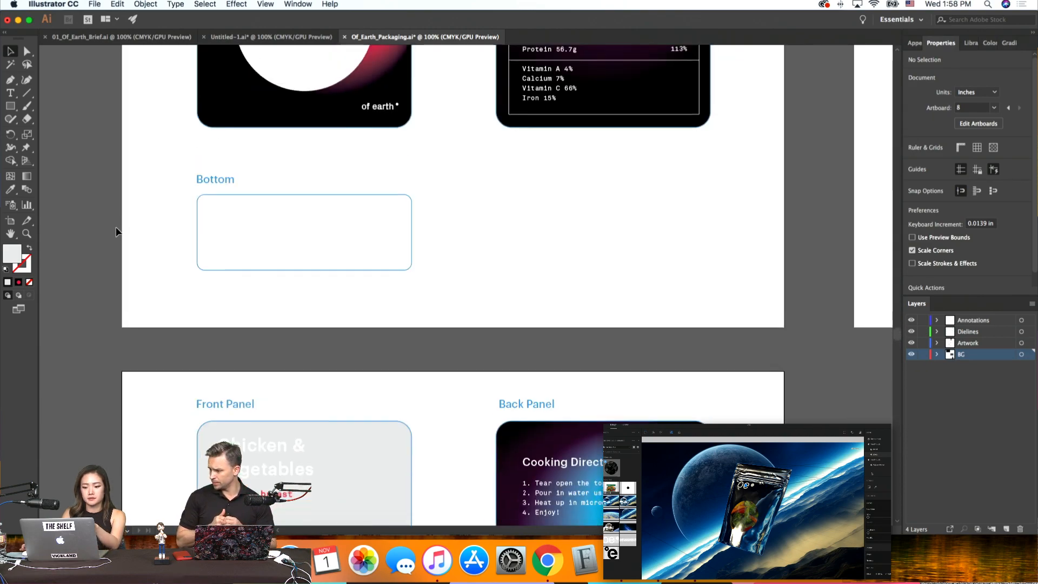
{"action": "scroll", "coordinate": [115, 231], "scroll_direction": "up", "scroll_amount": 3}
{"action": "scroll", "coordinate": [108, 234], "scroll_direction": "down", "scroll_amount": 5}
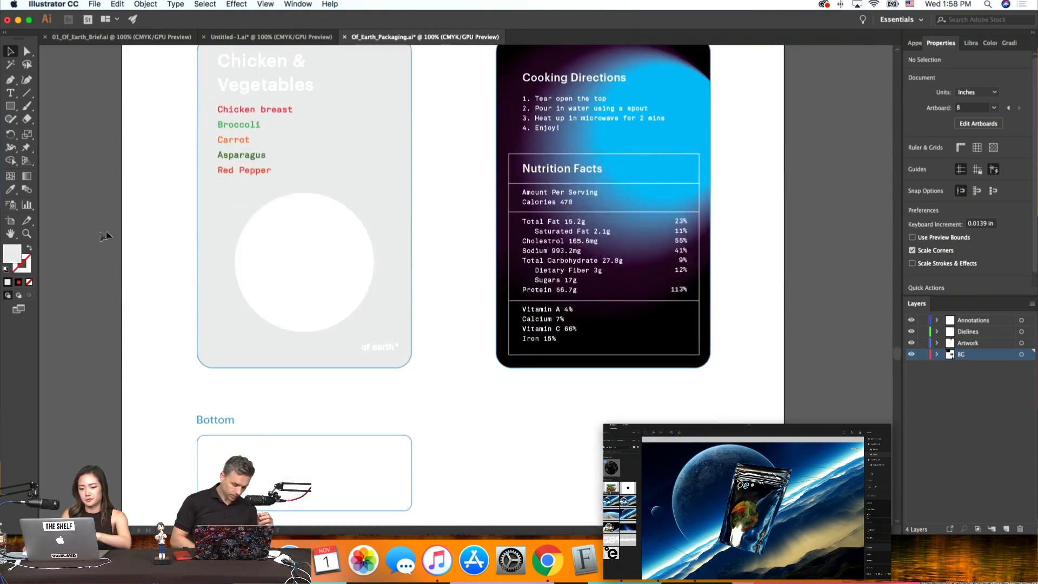
Fill the duplicated front panel's background with a linear white-to-black gradient at 0° and shorten it to about 70% of the panel's width
{"action": "left_click", "coordinate": [26, 176]}
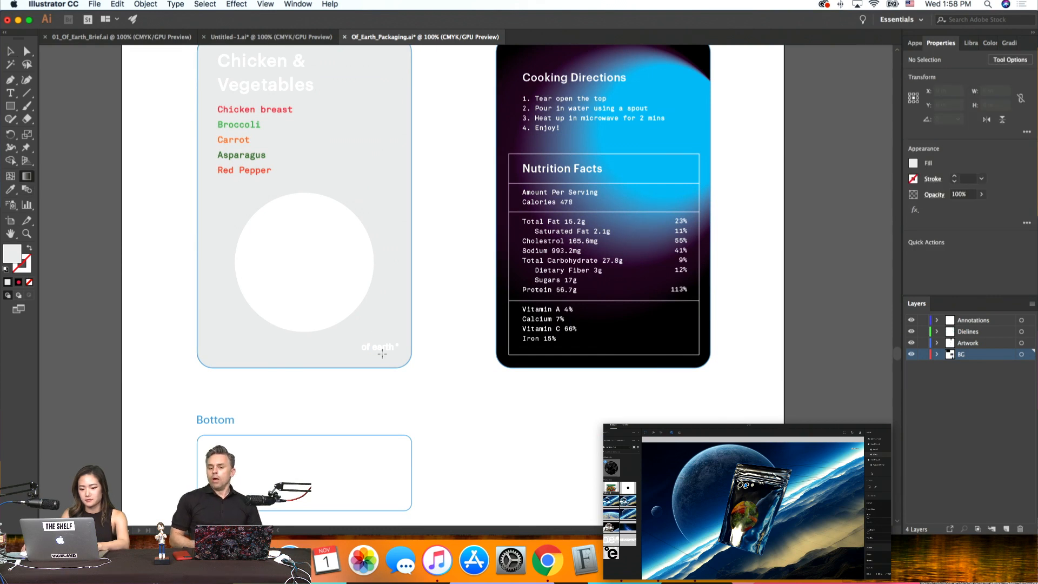
{"action": "left_click", "coordinate": [301, 77], "text": "super"}
{"action": "left_click", "coordinate": [56, 216], "text": "super"}
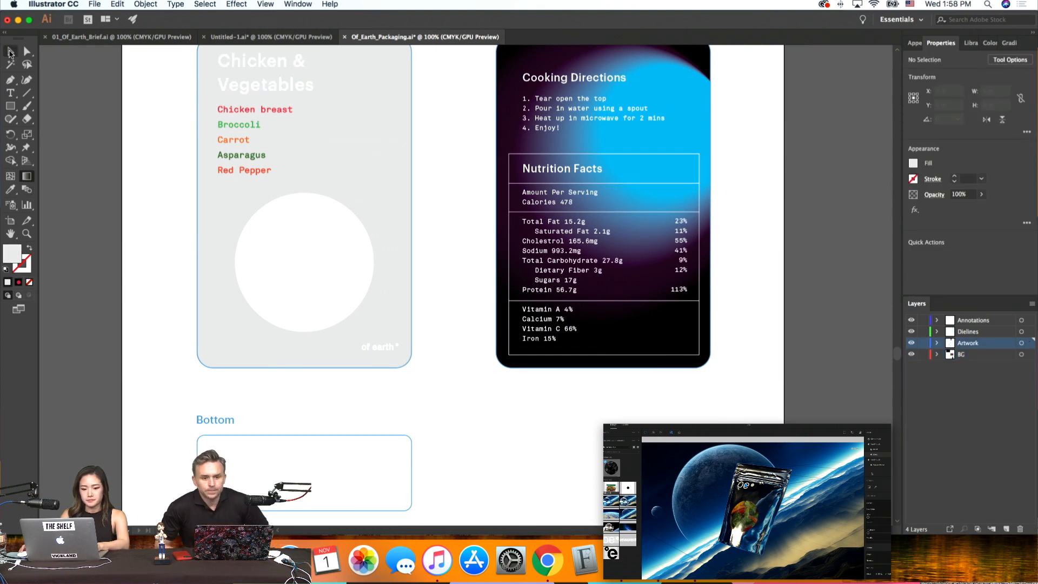
{"action": "left_click", "coordinate": [210, 205], "text": "super"}
{"action": "scroll", "coordinate": [211, 205], "scroll_direction": "up", "scroll_amount": 2}
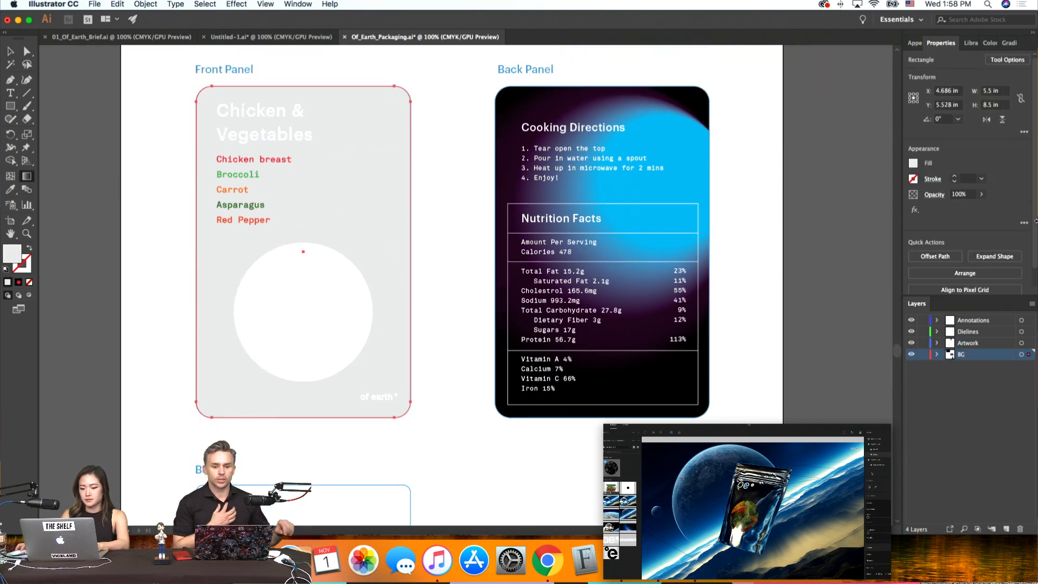
{"action": "left_click", "coordinate": [991, 44]}
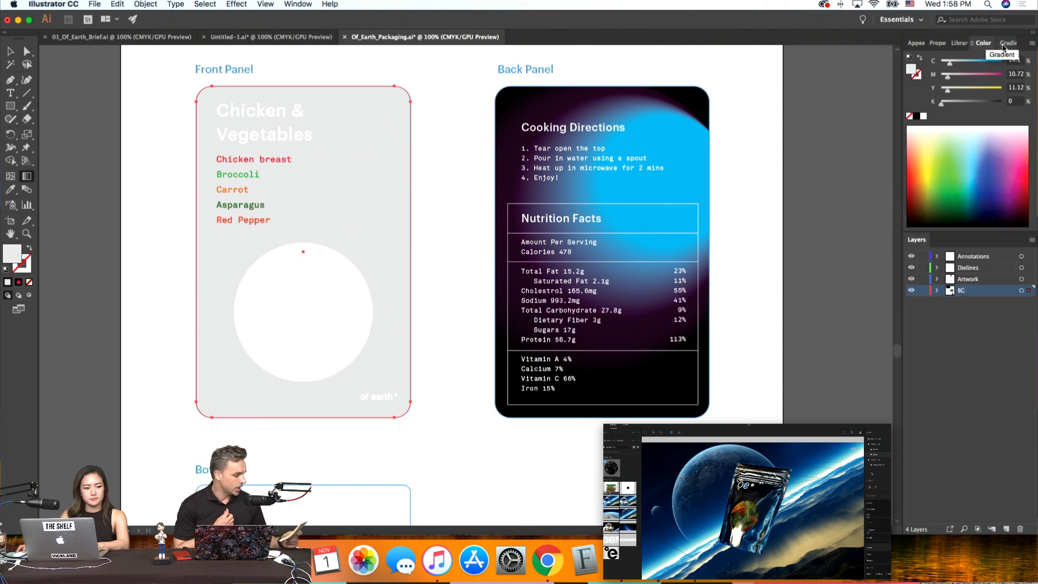
{"action": "left_click", "coordinate": [1001, 45]}
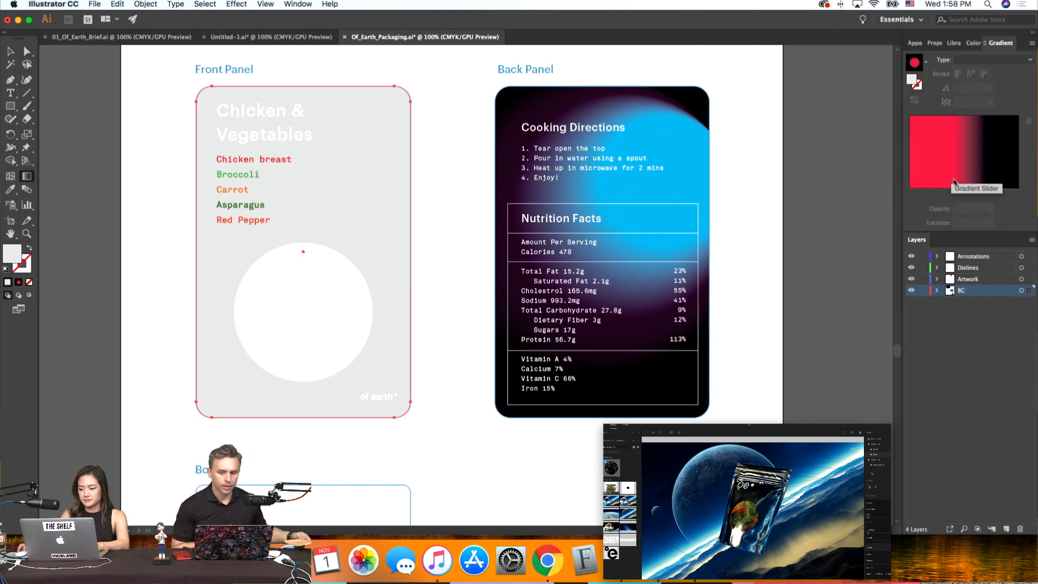
{"action": "left_click", "coordinate": [915, 63]}
{"action": "left_click", "coordinate": [925, 61]}
{"action": "left_click", "coordinate": [865, 83]}
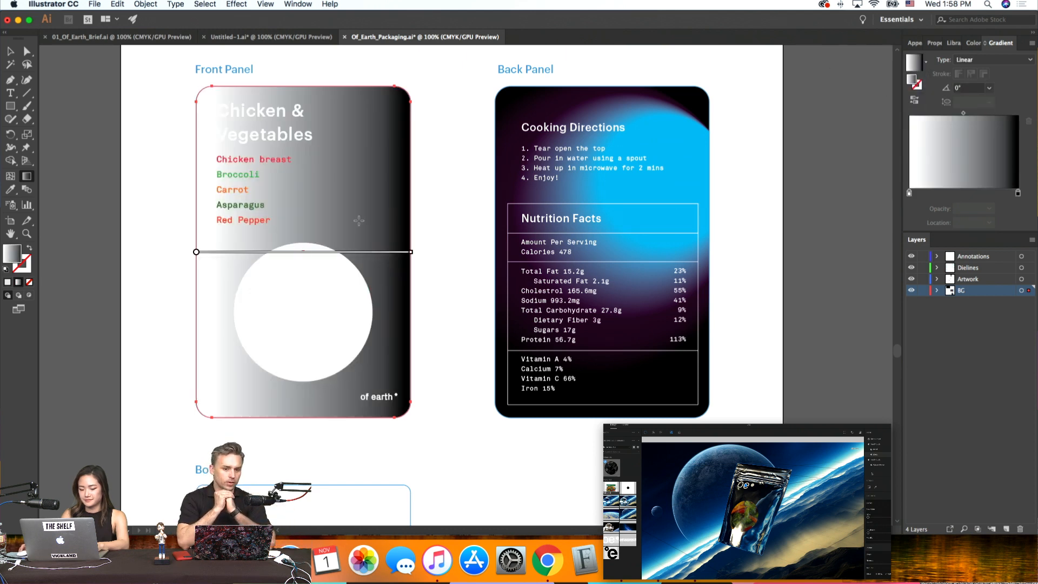
{"action": "mouse_move", "coordinate": [411, 252]}
{"action": "left_mouse_down", "text": "shift"}
{"action": "mouse_move", "coordinate": [387, 324]}
{"action": "mouse_move", "coordinate": [347, 340]}
{"action": "left_mouse_up", "text": "shift"}
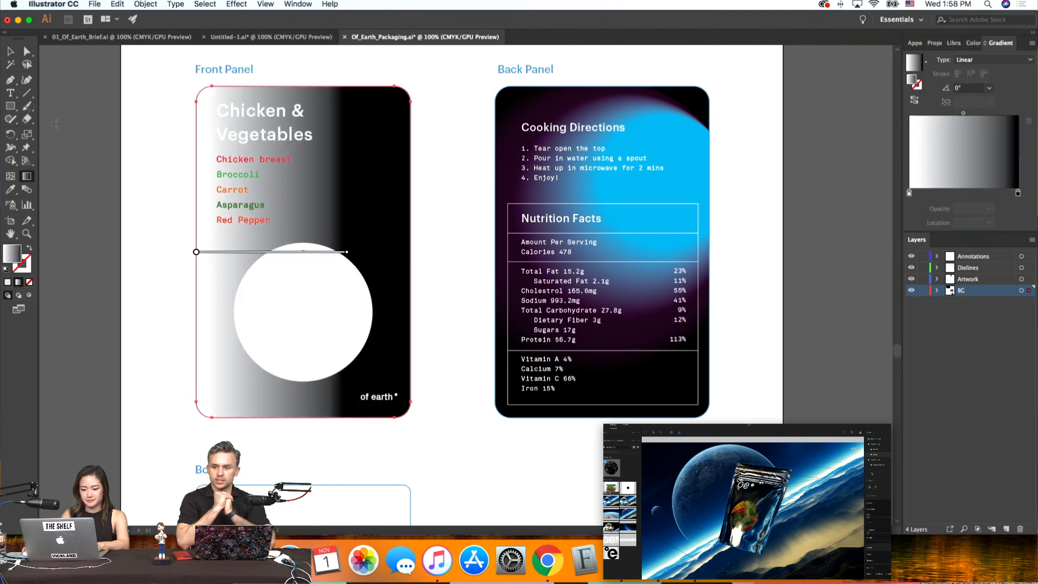
{"action": "left_click", "coordinate": [11, 53]}
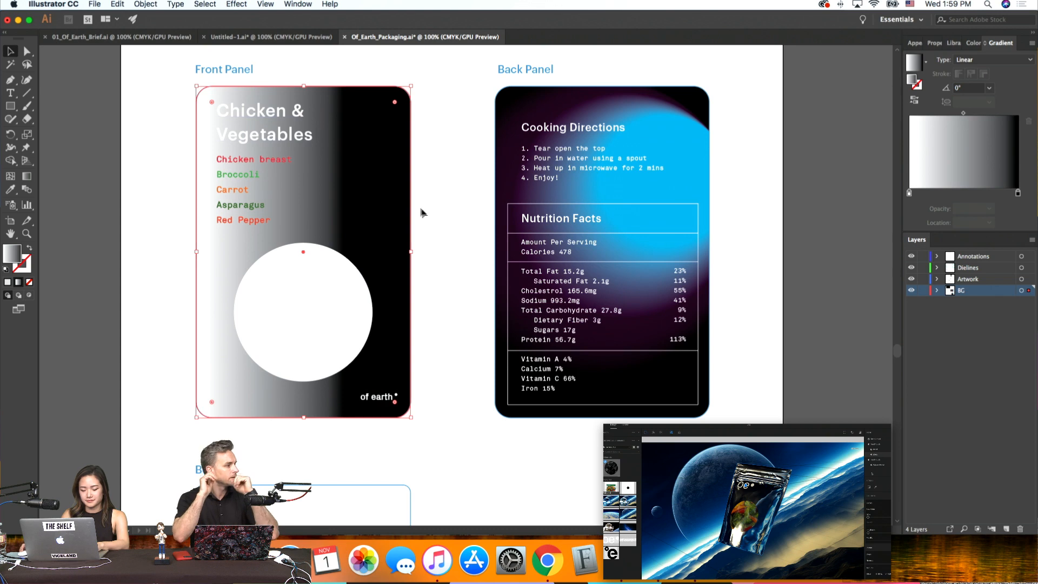
In Finder, open the Silver folder under 00_Resources, Textures, Foil and preview its foil images down to the smooth gray 2017-10-20 screenshot
{"action": "left_click", "coordinate": [544, 558]}
{"action": "left_click", "coordinate": [947, 391]}
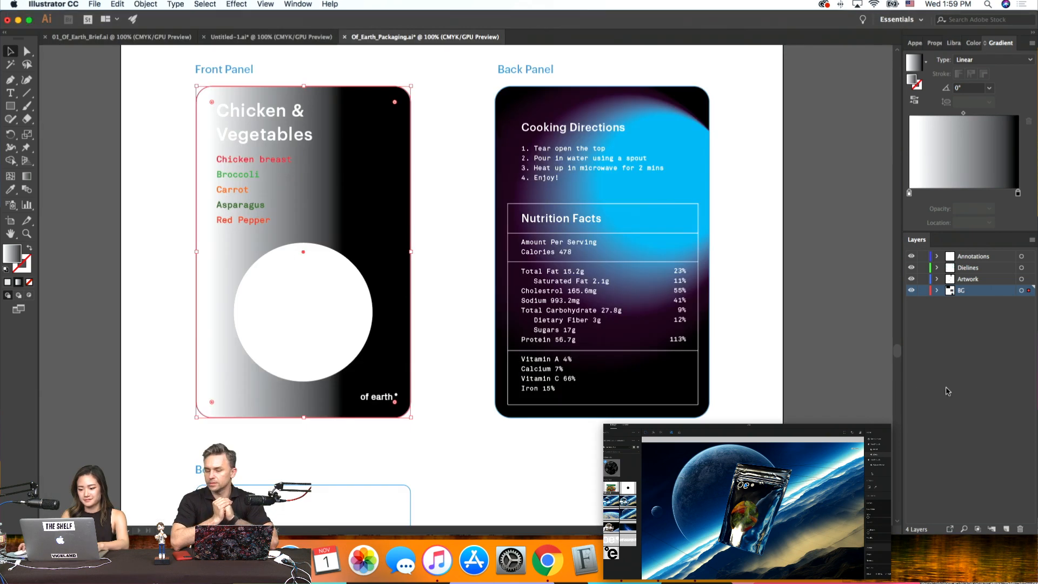
{"action": "key", "text": "super+Tab"}
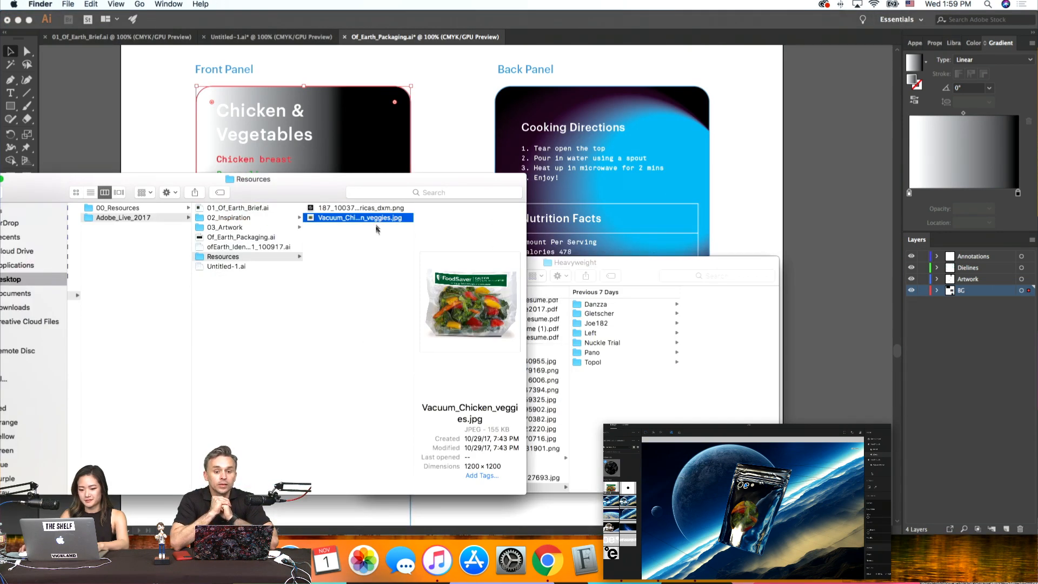
{"action": "left_click", "coordinate": [222, 256]}
{"action": "left_click", "coordinate": [152, 209]}
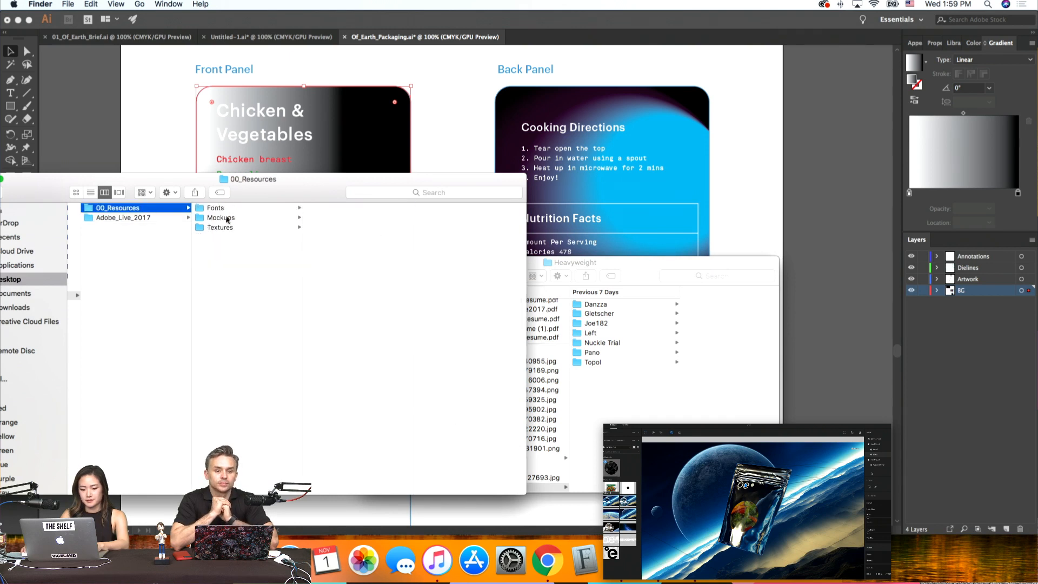
{"action": "left_click", "coordinate": [226, 227]}
{"action": "left_click", "coordinate": [329, 210]}
{"action": "left_click", "coordinate": [448, 237]}
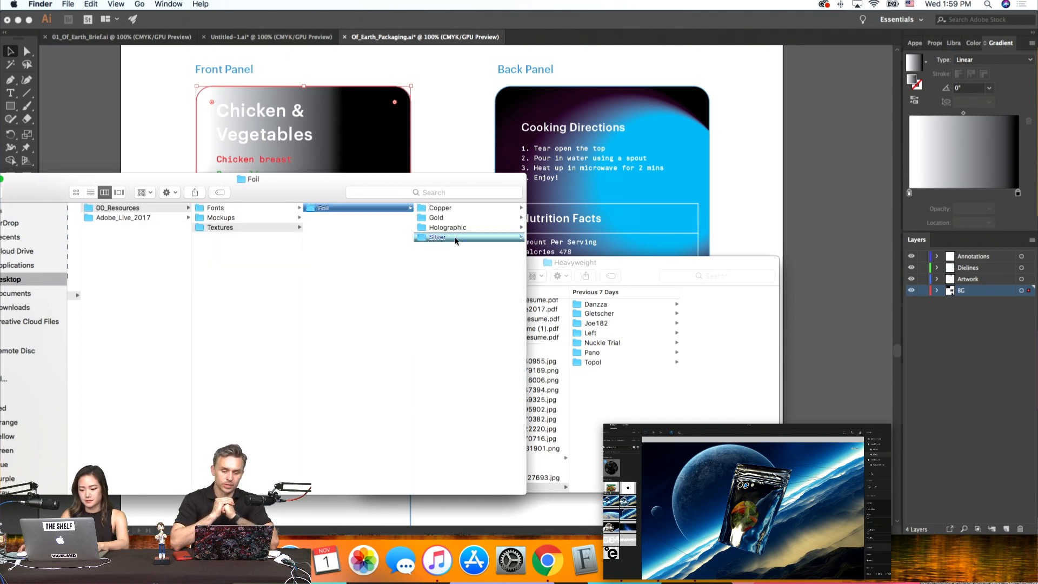
{"action": "left_click", "coordinate": [489, 209]}
{"action": "left_click", "coordinate": [378, 219]}
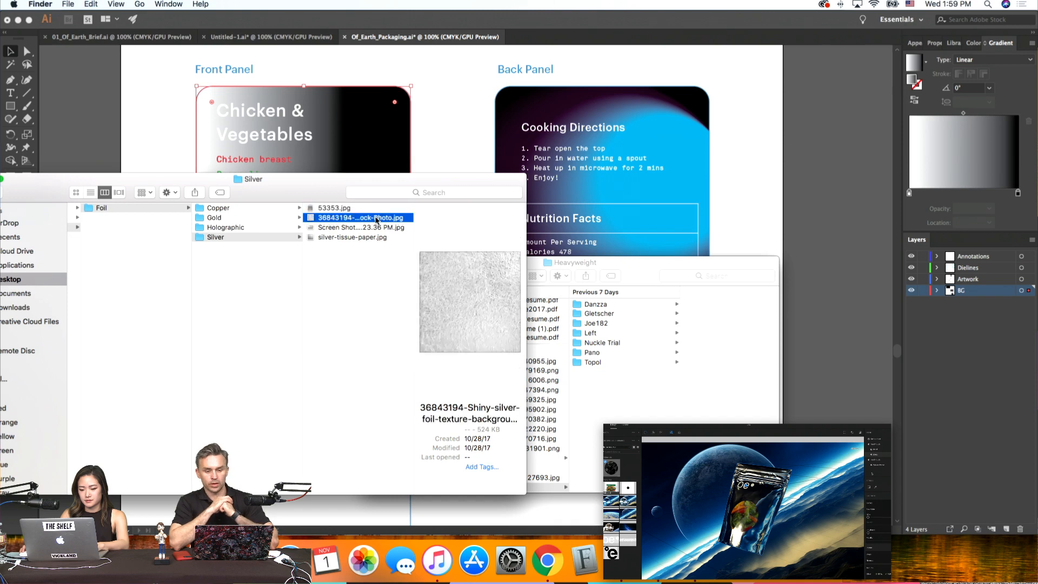
{"action": "left_click", "coordinate": [381, 229]}
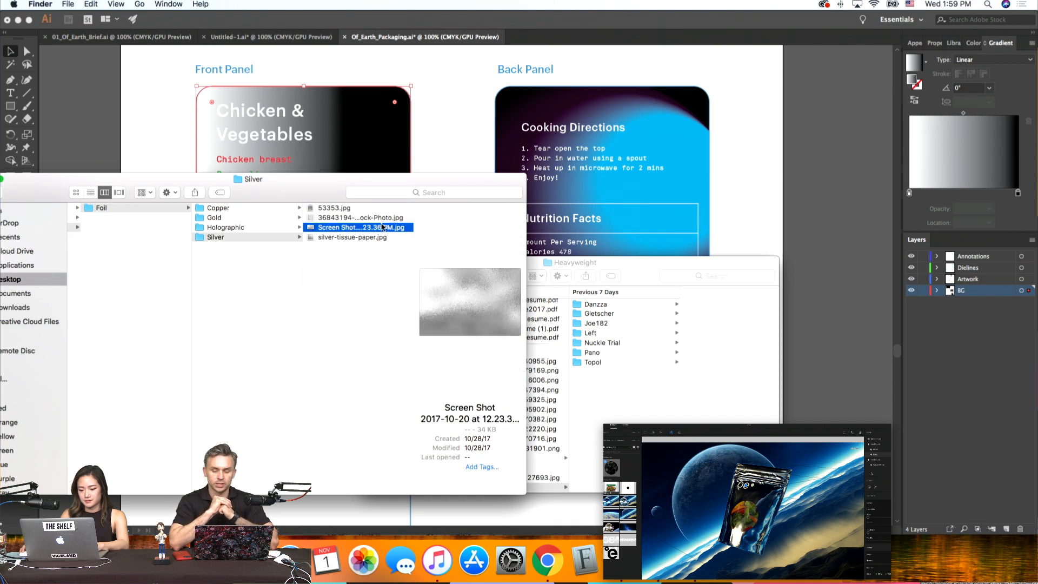
Place the gray foil screenshot into the packaging file over the gradient Front Panel and scale it to slightly overlap all panel edges
{"action": "left_click_drag", "start_coordinate": [390, 227], "coordinate": [395, 126]}
{"action": "left_click_drag", "start_coordinate": [464, 127], "coordinate": [455, 382]}
{"action": "left_click_drag", "start_coordinate": [462, 279], "coordinate": [379, 246]}
{"action": "left_click_drag", "start_coordinate": [413, 86], "coordinate": [416, 82]}
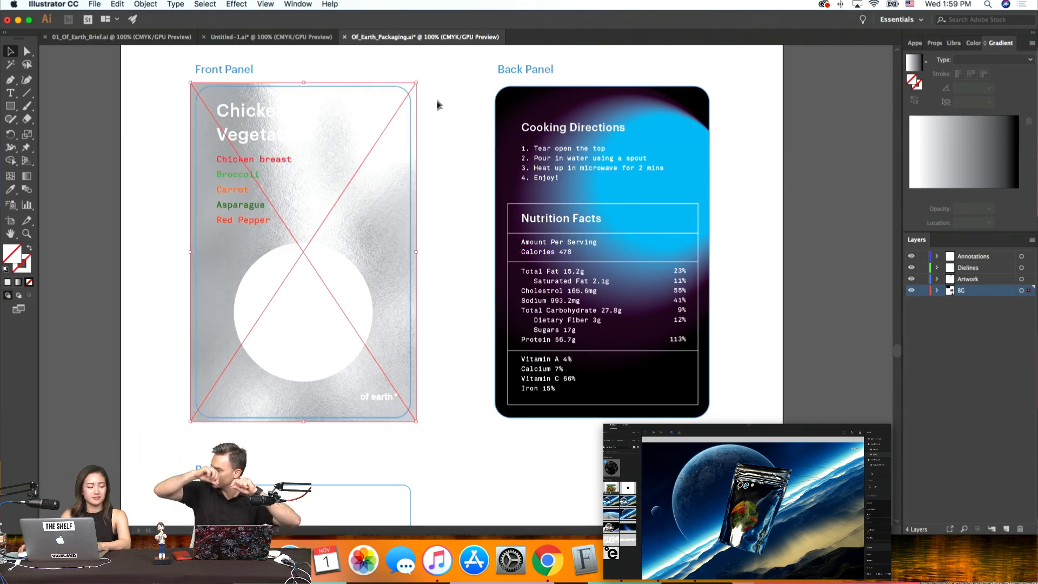
Send the foil image behind the panel's gradient rectangle, clip it to that rounded shape, and inspect the clipped image in isolation
{"action": "right_click", "coordinate": [370, 126]}
{"action": "mouse_move", "coordinate": [411, 214]}
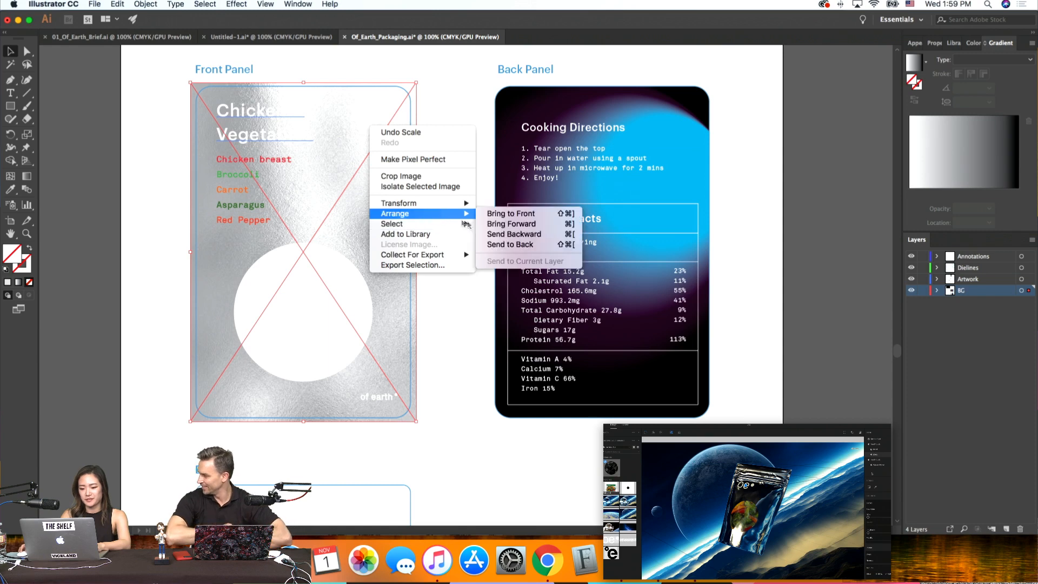
{"action": "left_click", "coordinate": [510, 244]}
{"action": "left_click", "coordinate": [415, 178]}
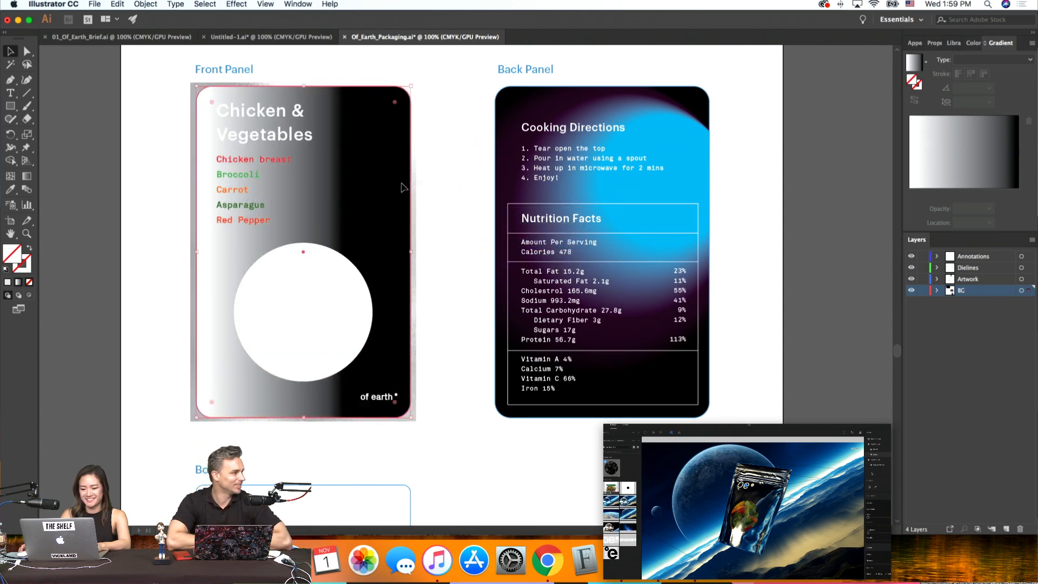
{"action": "right_click", "coordinate": [415, 178]}
{"action": "left_click", "coordinate": [443, 250]}
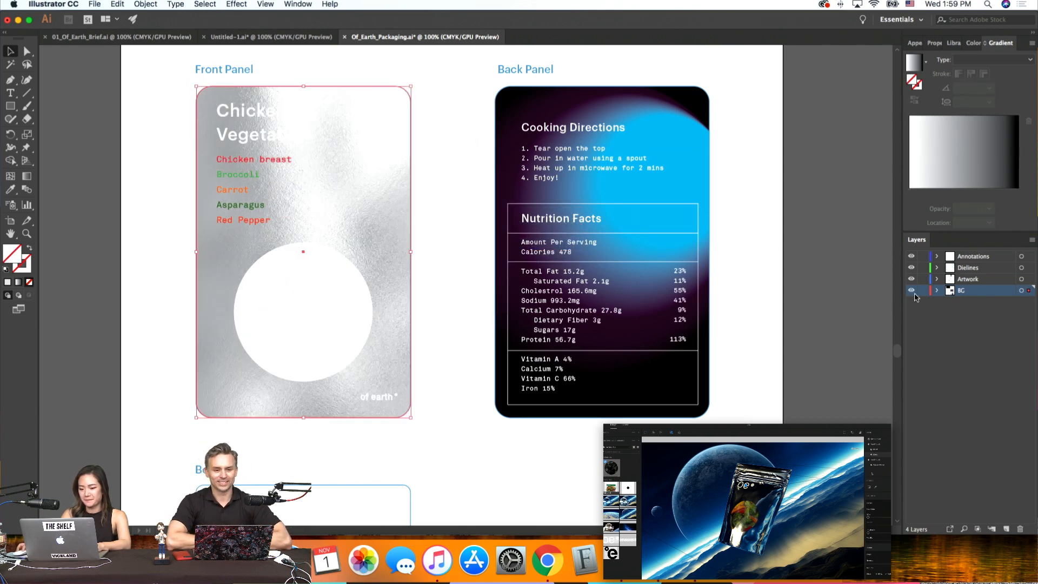
{"action": "double_click", "coordinate": [398, 204]}
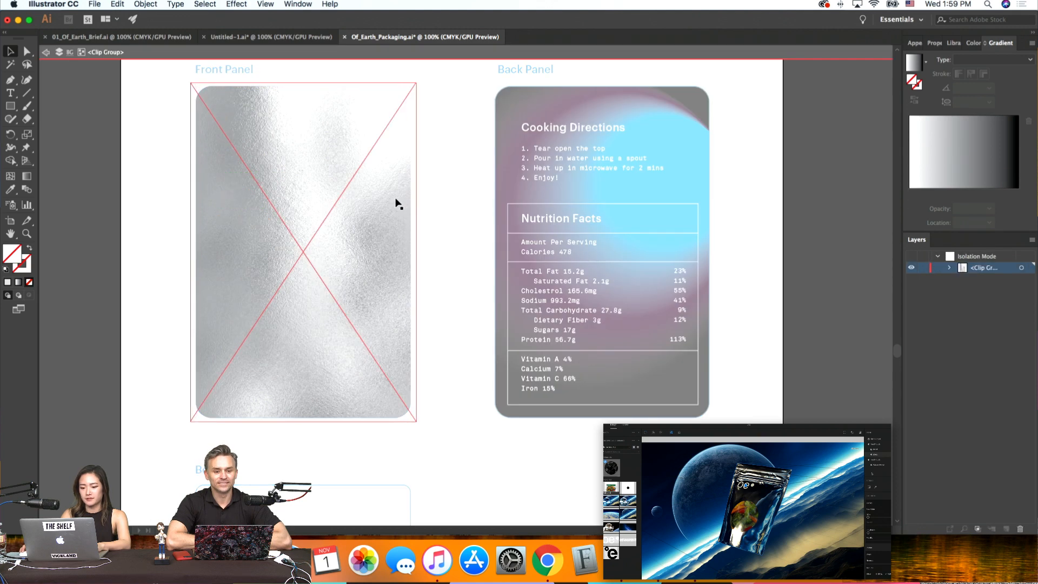
{"action": "double_click", "coordinate": [454, 214]}
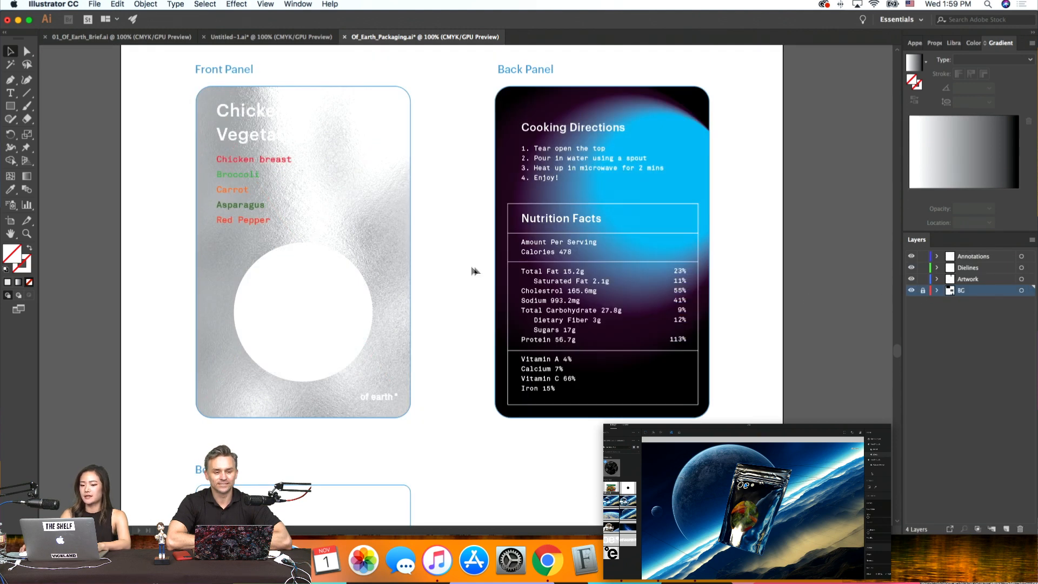
Select the Chicken breast ingredient line on the foil front panel
{"action": "key", "text": "super+equal"}
{"action": "scroll", "coordinate": [468, 265], "scroll_direction": "up", "scroll_amount": 3}
{"action": "scroll", "coordinate": [468, 265], "scroll_direction": "left", "scroll_amount": 2}
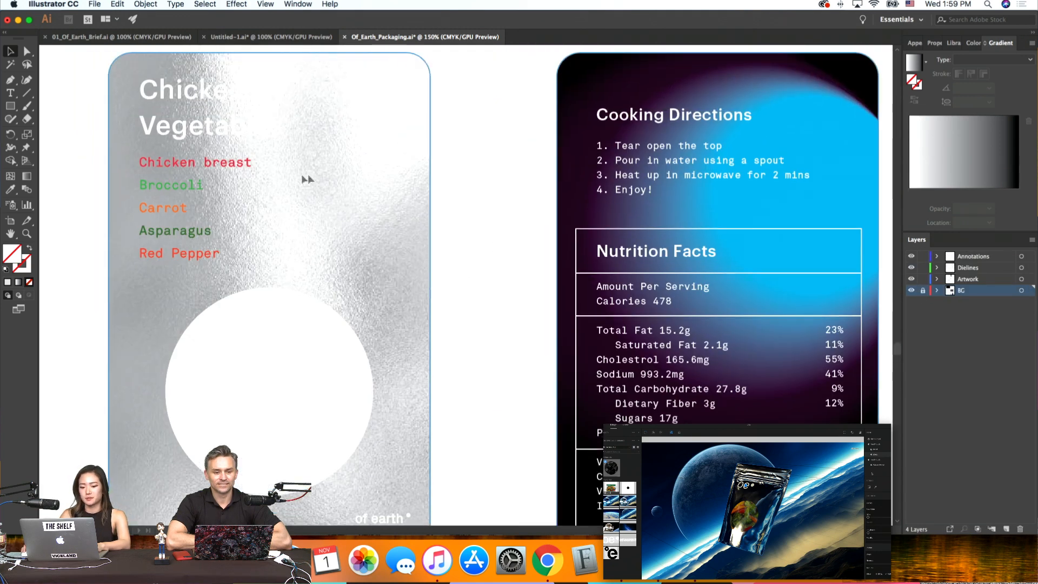
{"action": "left_click", "coordinate": [216, 164]}
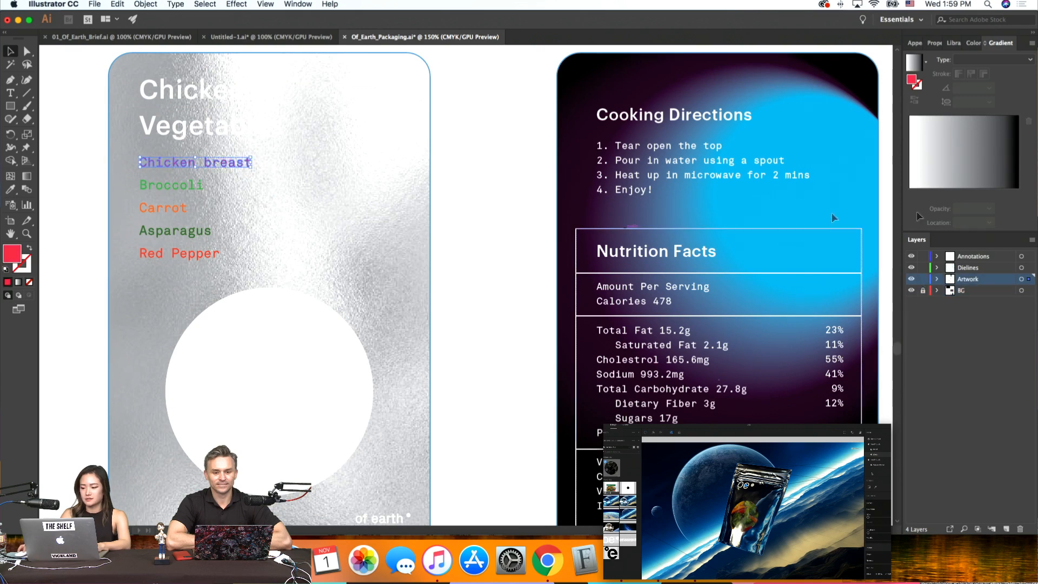
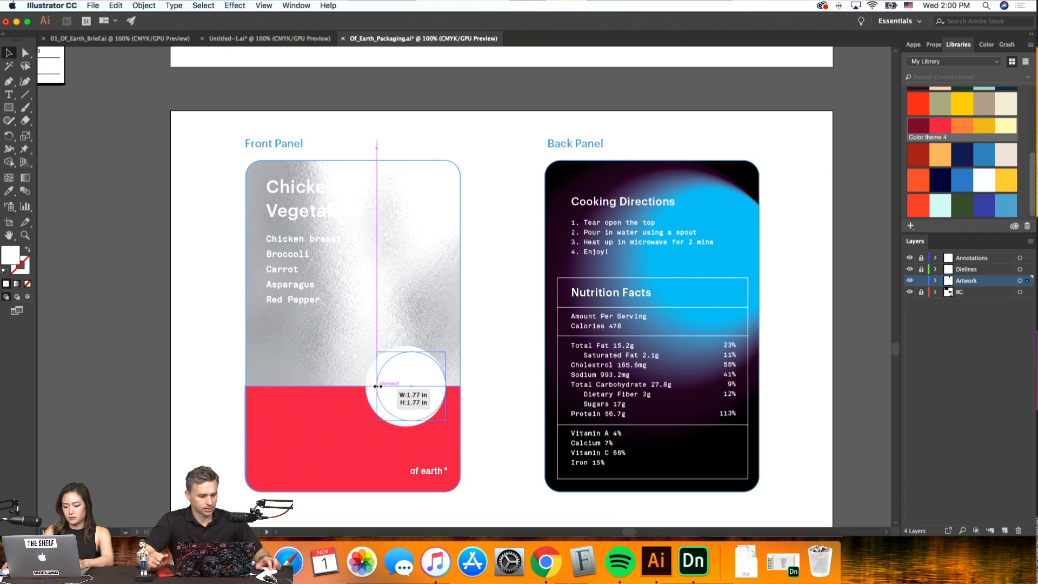
Deselect the resized white window circle, and from Dimension open Photoshop CC 2018
{"action": "left_click", "coordinate": [481, 398]}
{"action": "scroll", "coordinate": [481, 397], "scroll_direction": "up", "scroll_amount": 2}
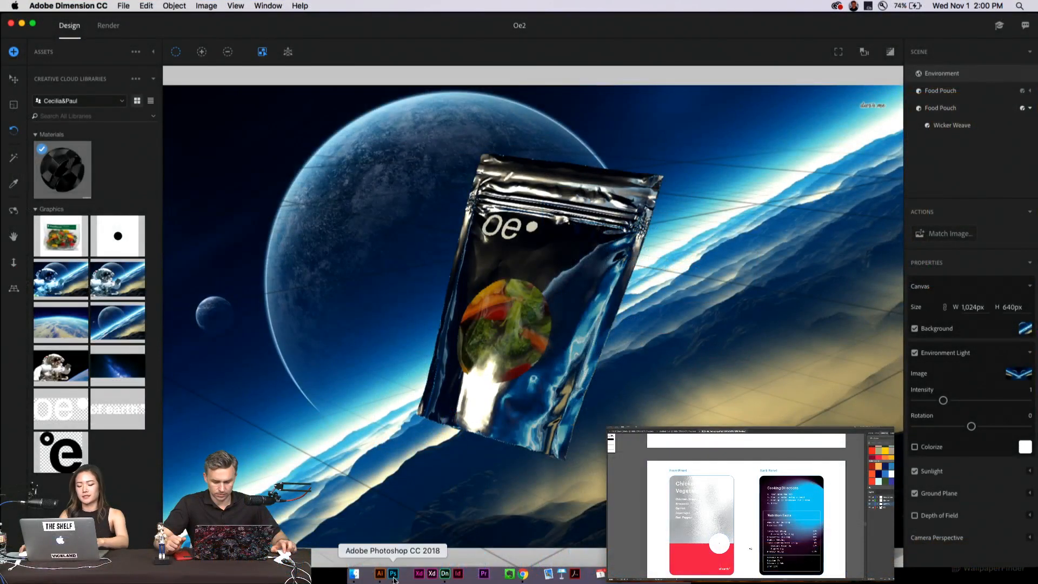
{"action": "left_click", "coordinate": [393, 577]}
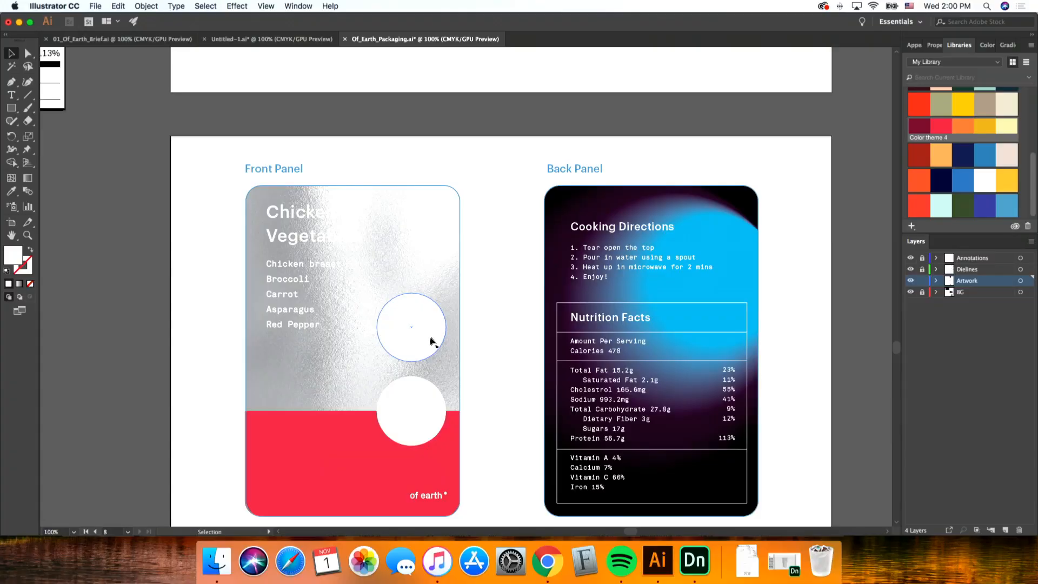
In Illustrator, duplicate the white circle upward into a column of three and scale all three down to a width of about 1.51 in
{"action": "left_click_drag", "start_coordinate": [424, 346], "coordinate": [425, 266], "text": "alt"}
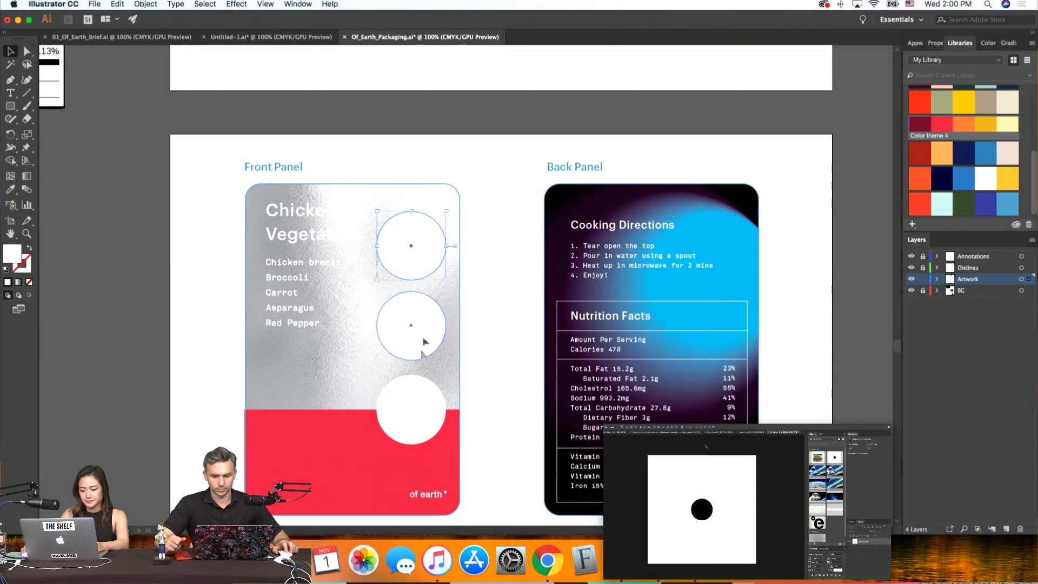
{"action": "left_click", "coordinate": [420, 390], "text": "shift"}
{"action": "left_click_drag", "start_coordinate": [376, 211], "coordinate": [387, 245], "text": "shift"}
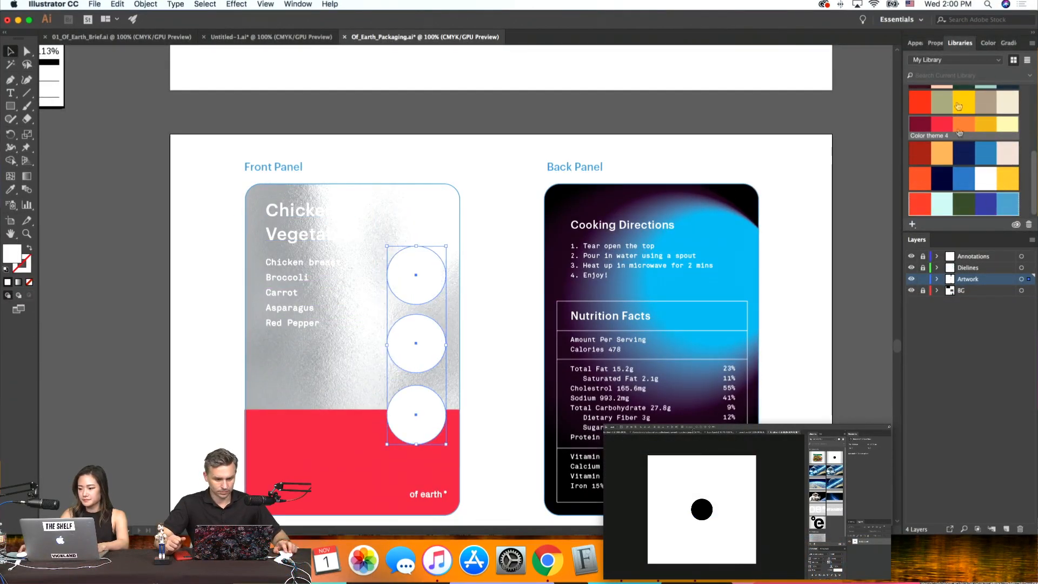
Distribute the three white circles evenly by their vertical centers and deselect them
{"action": "left_click", "coordinate": [936, 43]}
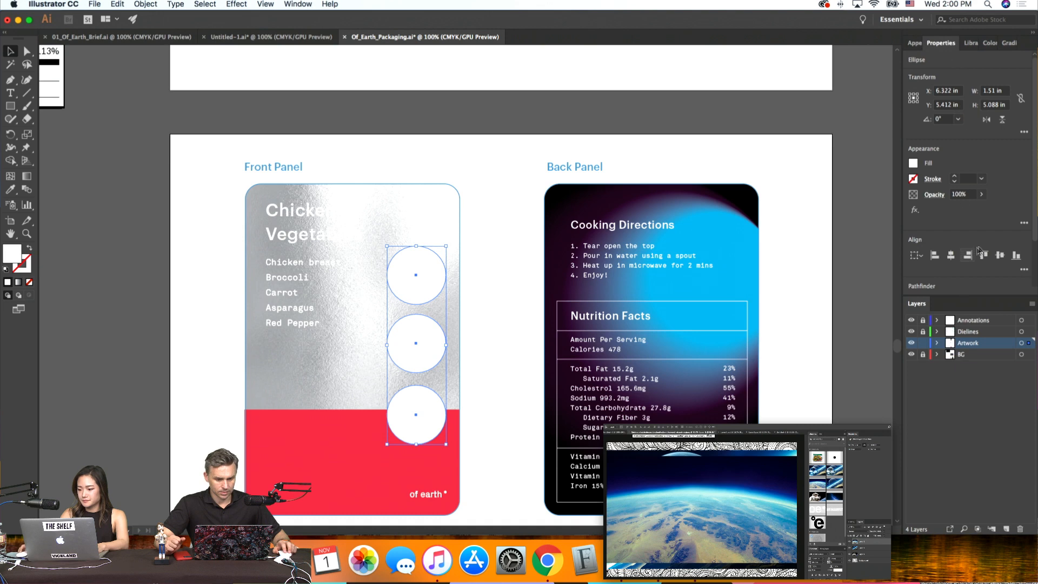
{"action": "left_click", "coordinate": [1023, 270]}
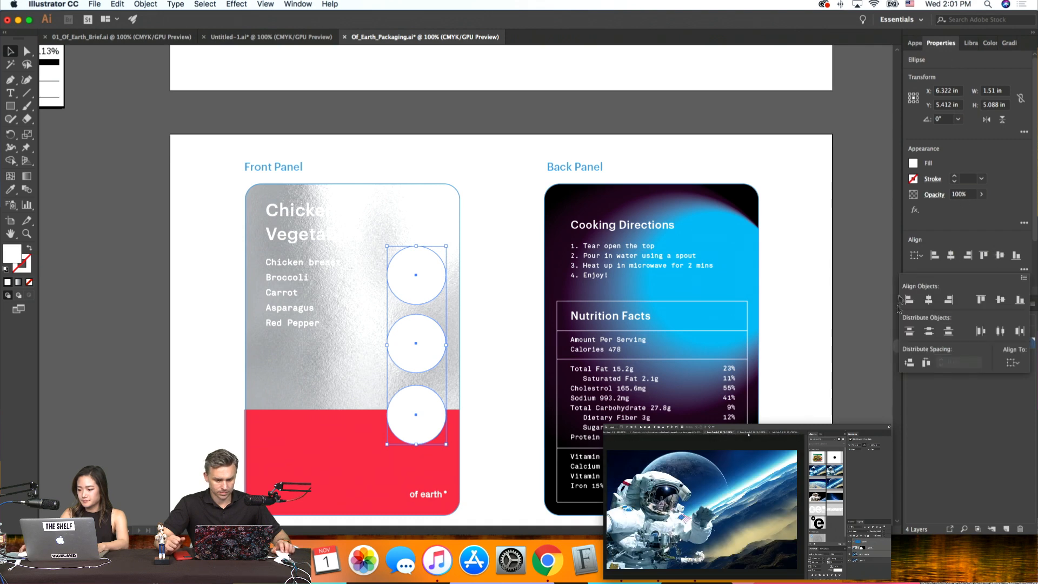
{"action": "left_click", "coordinate": [928, 336]}
{"action": "left_click", "coordinate": [505, 311]}
{"action": "scroll", "coordinate": [508, 313], "scroll_direction": "down", "scroll_amount": 1}
{"action": "left_click", "coordinate": [519, 328]}
Move the three white circles together slightly upward and scale them down to a width of about 1.42 in
{"action": "left_click", "coordinate": [431, 415]}
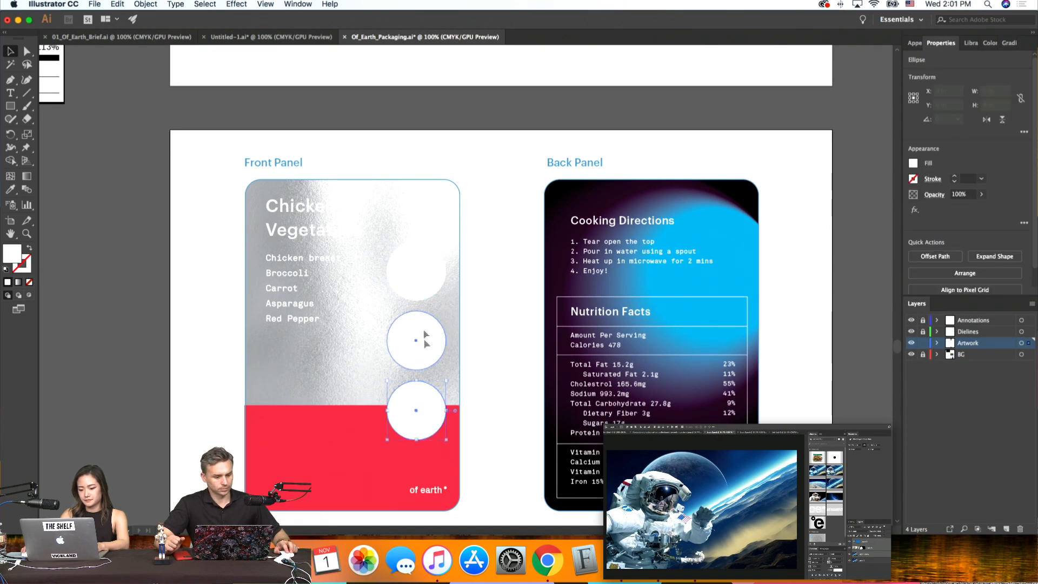
{"action": "left_click", "coordinate": [424, 333], "text": "shift"}
{"action": "left_click", "coordinate": [421, 274], "text": "shift"}
{"action": "left_click_drag", "start_coordinate": [421, 274], "coordinate": [422, 270]}
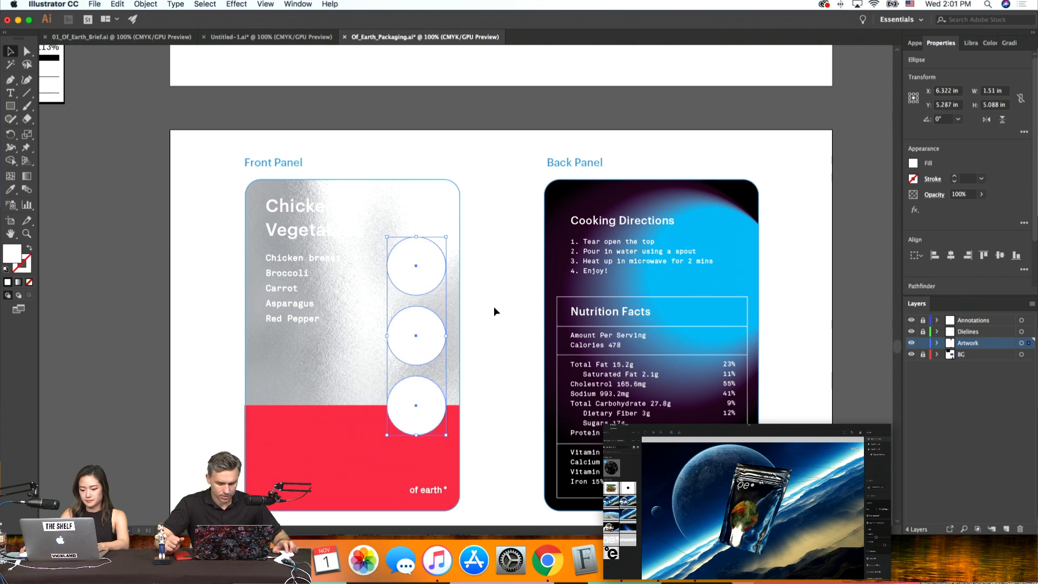
{"action": "left_click_drag", "start_coordinate": [387, 239], "coordinate": [390, 248]}
Shift the top circle slightly upward and redistribute all three circles evenly by their vertical centers
{"action": "key", "text": "super+shift+a"}
{"action": "left_click_drag", "start_coordinate": [423, 283], "coordinate": [423, 281]}
{"action": "left_click", "coordinate": [431, 344], "text": "shift"}
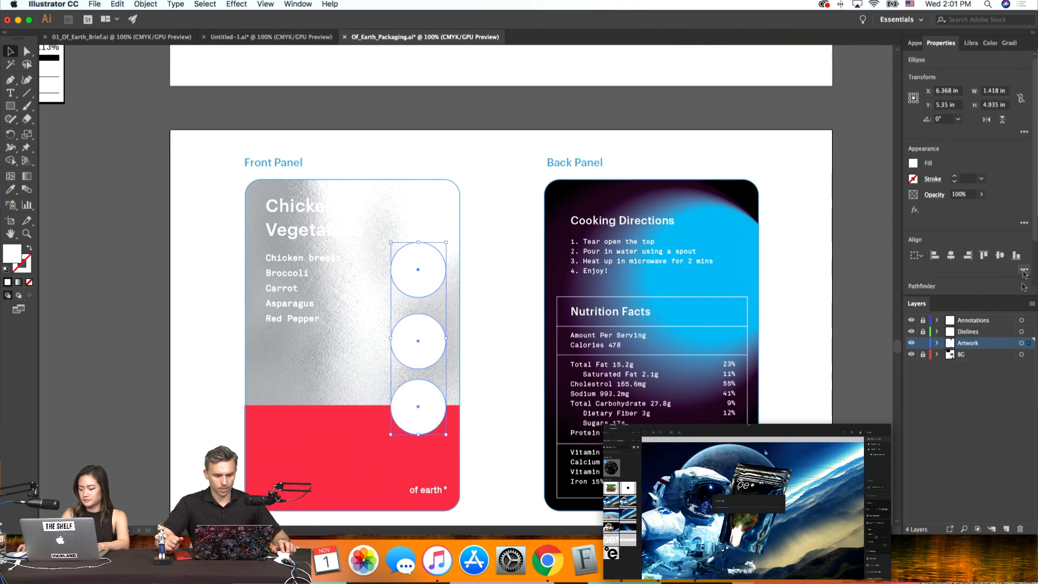
{"action": "left_click", "coordinate": [1023, 271]}
{"action": "left_click", "coordinate": [929, 326]}
{"action": "left_click", "coordinate": [489, 345]}
{"action": "scroll", "coordinate": [489, 344], "scroll_direction": "left", "scroll_amount": 3}
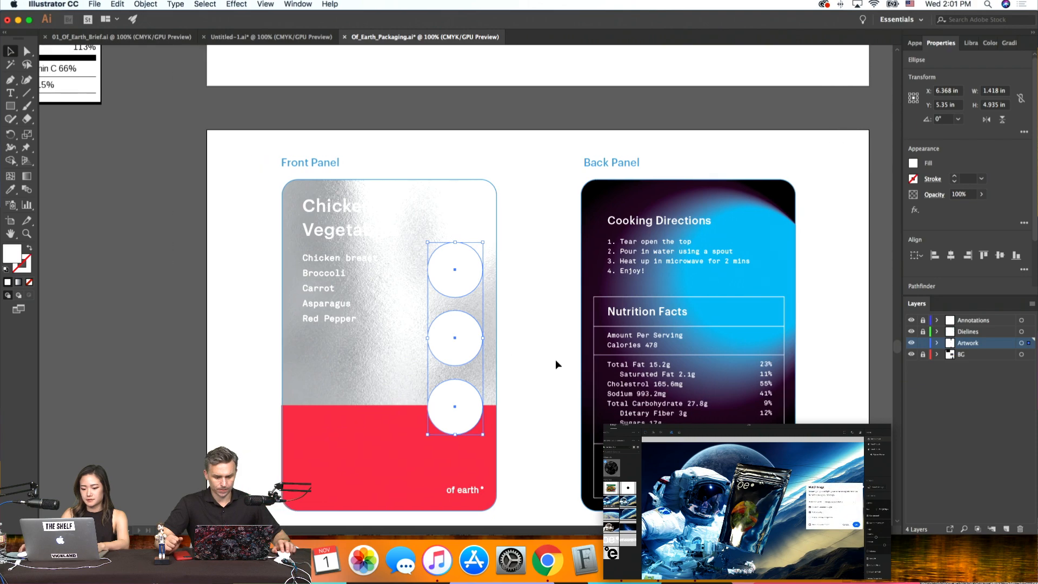
{"action": "left_click", "coordinate": [556, 358]}
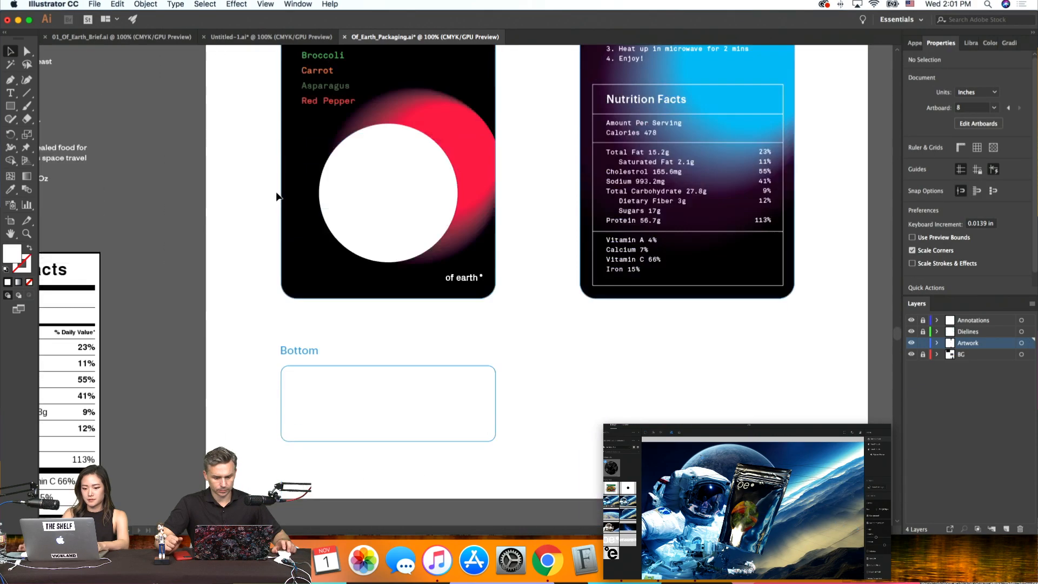
Copy the vacuum-sealed food tagline and the 128g / 4.51 Oz weight from the FRONT PANEL copy block beside the artboards
{"action": "scroll", "coordinate": [276, 196], "scroll_direction": "up", "scroll_amount": 2}
{"action": "key", "text": "super+minus"}
{"action": "left_click", "coordinate": [200, 238]}
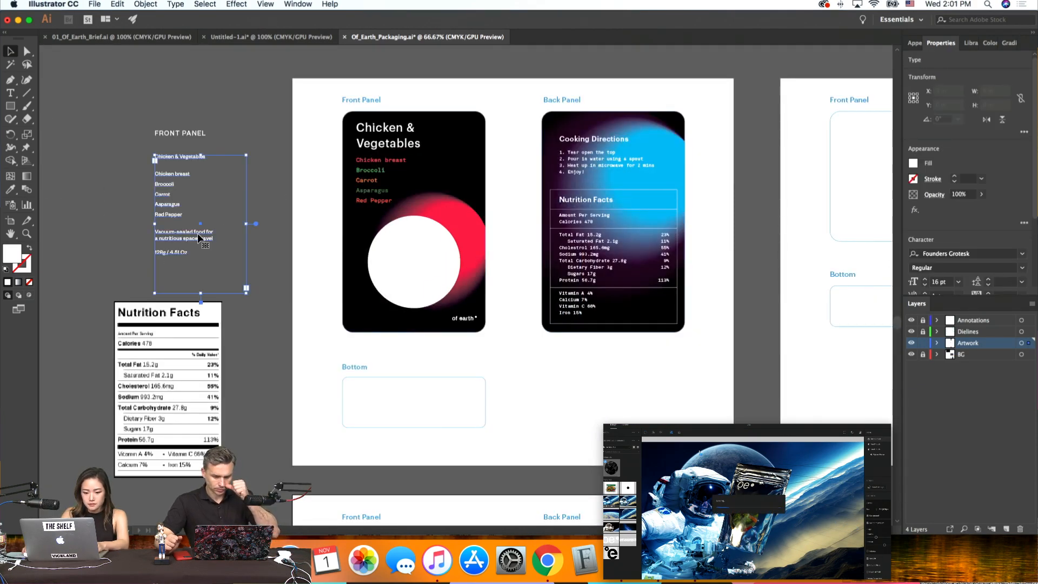
{"action": "double_click", "coordinate": [195, 253]}
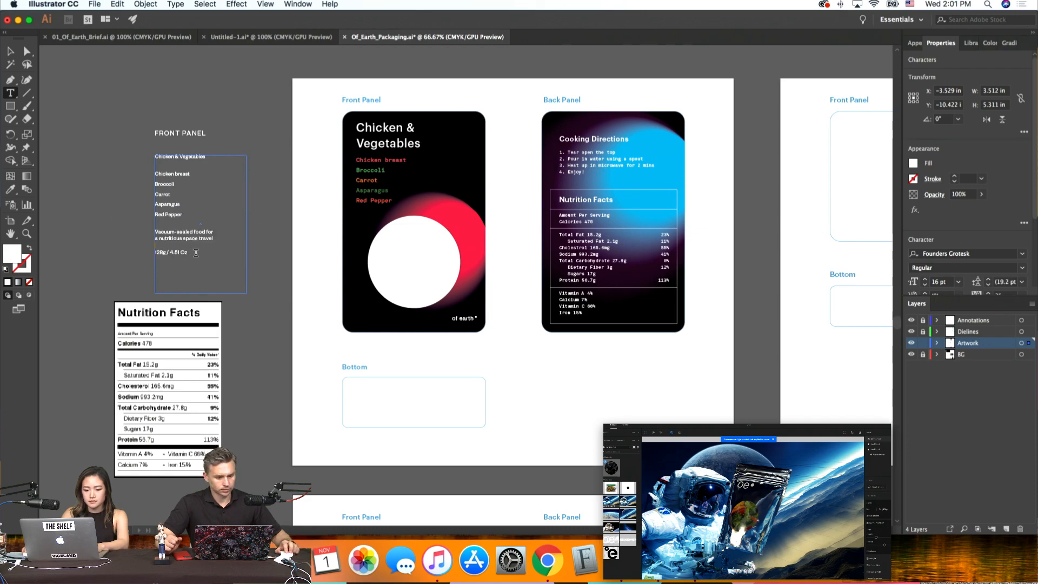
{"action": "left_click_drag", "start_coordinate": [195, 252], "coordinate": [155, 232]}
{"action": "key", "text": "Escape"}
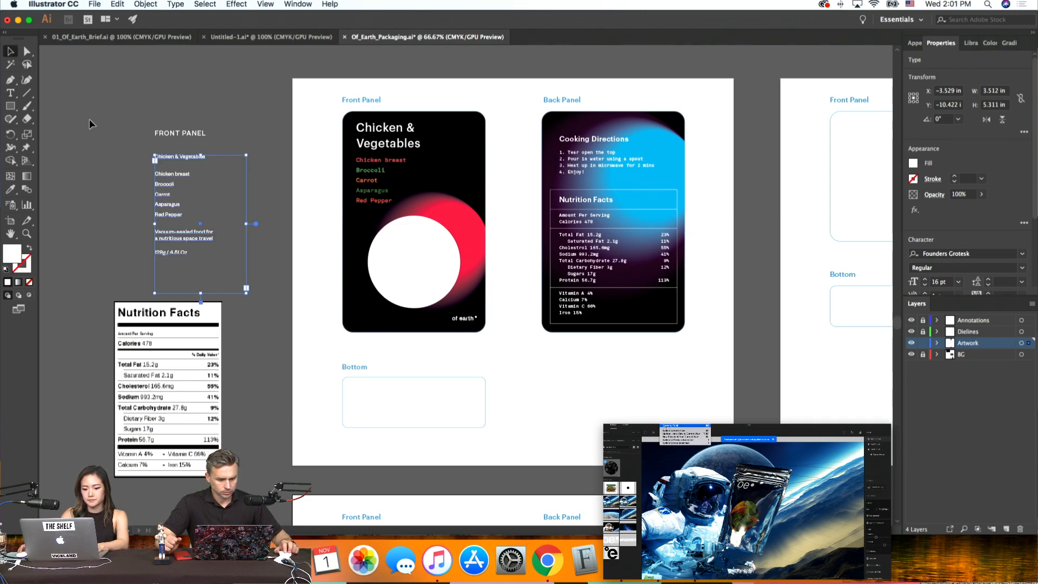
{"action": "left_click", "coordinate": [89, 119]}
Paste the tagline and weight into a text box on the foil front panel's red band, aligned with the ingredient list's starting edge
{"action": "scroll", "coordinate": [89, 119], "scroll_direction": "down", "scroll_amount": 10}
{"action": "key", "text": "super+equal"}
{"action": "key", "text": "super+equal"}
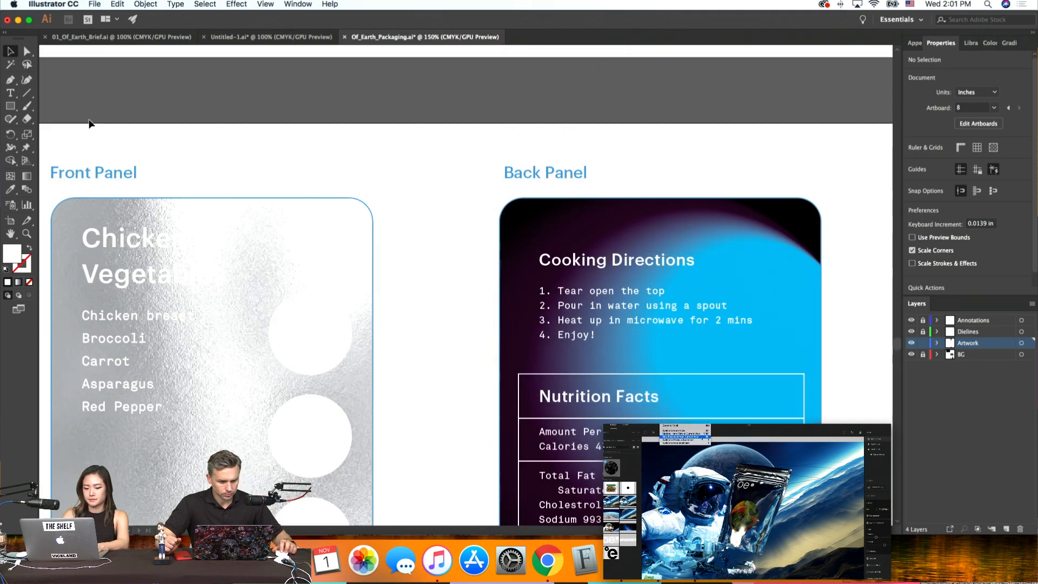
{"action": "scroll", "coordinate": [88, 120], "scroll_direction": "down", "scroll_amount": 7}
{"action": "scroll", "coordinate": [88, 120], "scroll_direction": "left", "scroll_amount": 3}
{"action": "left_click_drag", "start_coordinate": [192, 90], "coordinate": [186, 436], "text": "alt"}
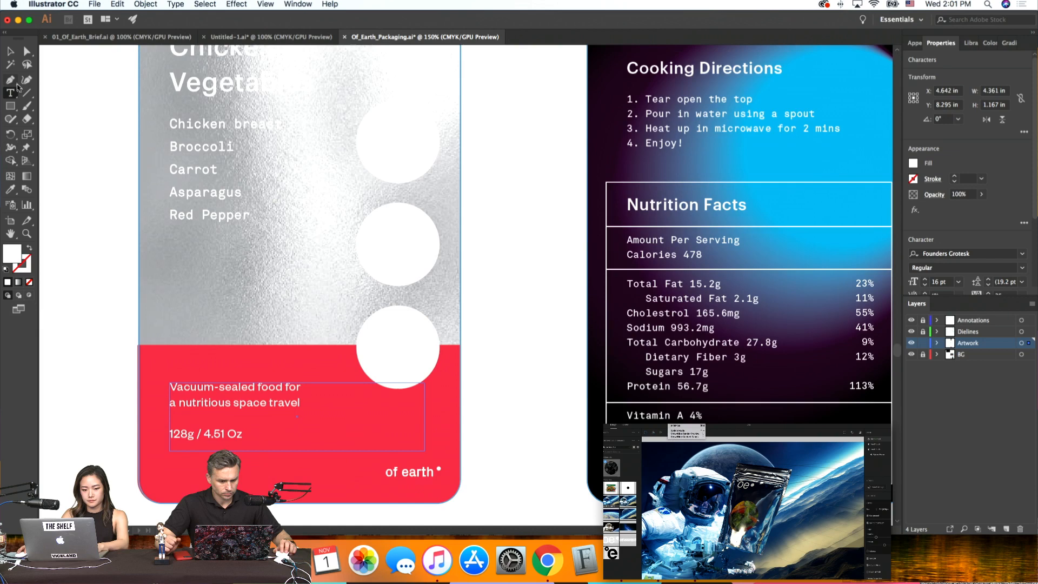
{"action": "key", "text": "Escape"}
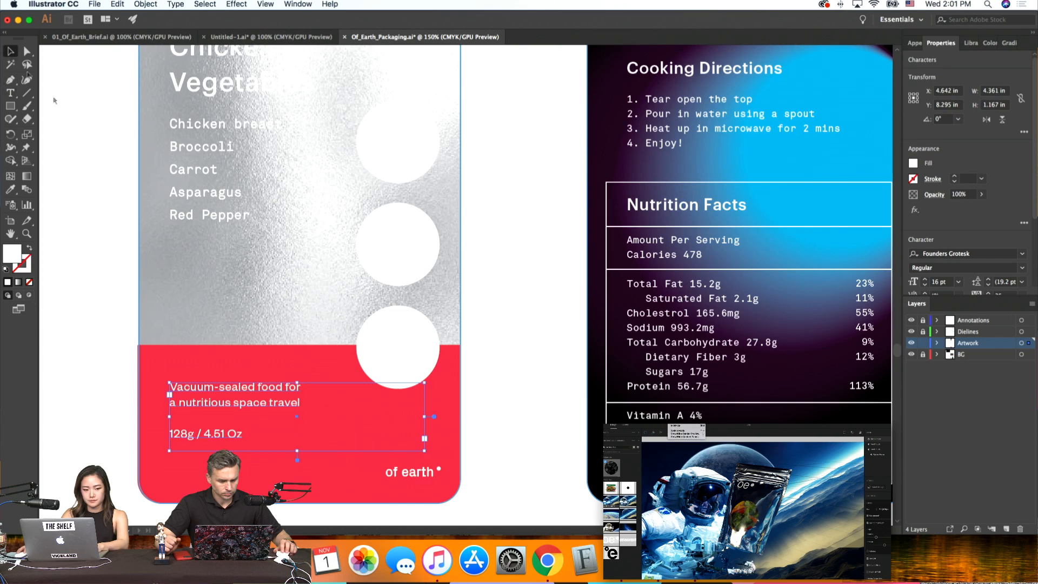
Deselect the pasted text and show the document's rulers and guides
{"action": "left_click", "coordinate": [116, 164]}
{"action": "right_click", "coordinate": [117, 164]}
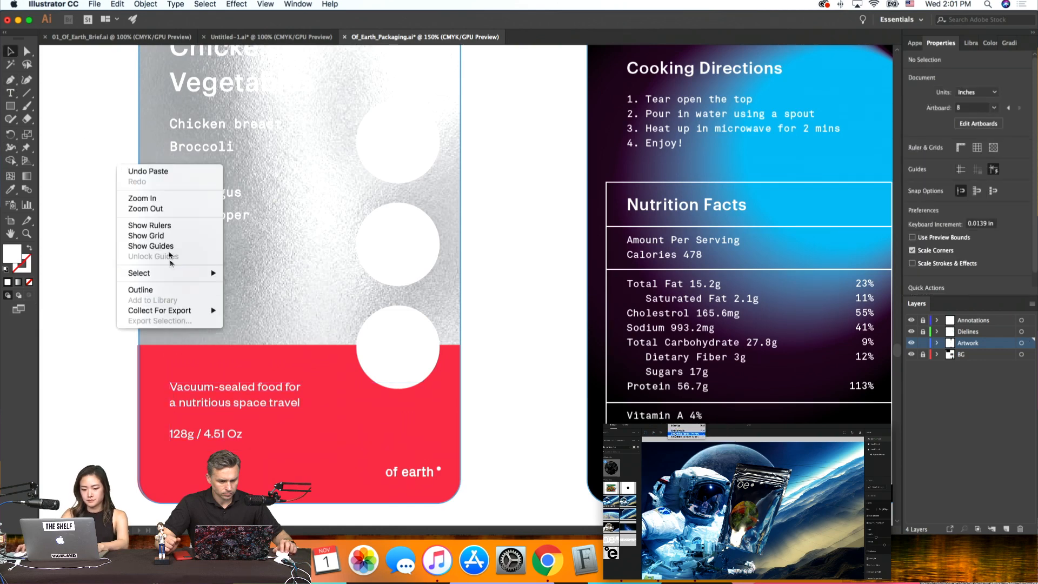
{"action": "left_click", "coordinate": [178, 225]}
{"action": "right_click", "coordinate": [74, 168]}
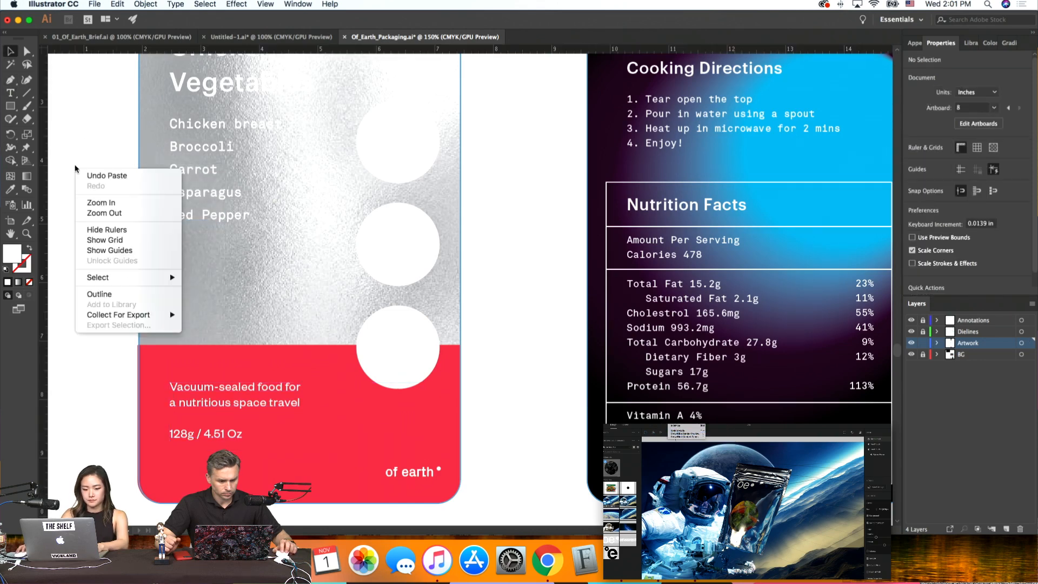
{"action": "left_click", "coordinate": [108, 250]}
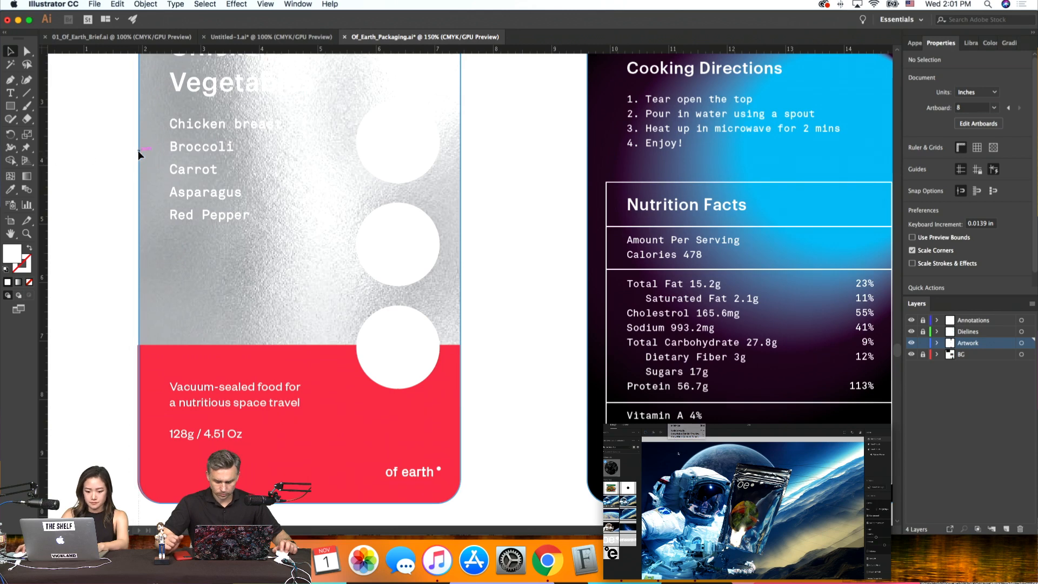
Place guides along the foil front panel's side and bottom edges and across the red band's top edge, above the tagline and at the logo's baseline
{"action": "left_click_drag", "start_coordinate": [41, 168], "coordinate": [461, 180]}
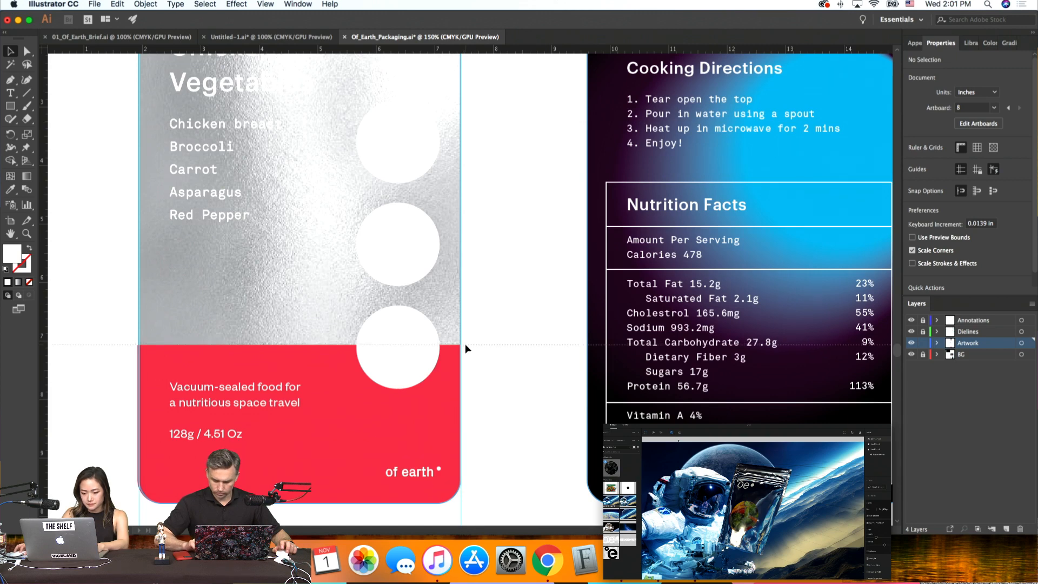
{"action": "left_click_drag", "start_coordinate": [465, 345], "coordinate": [465, 344]}
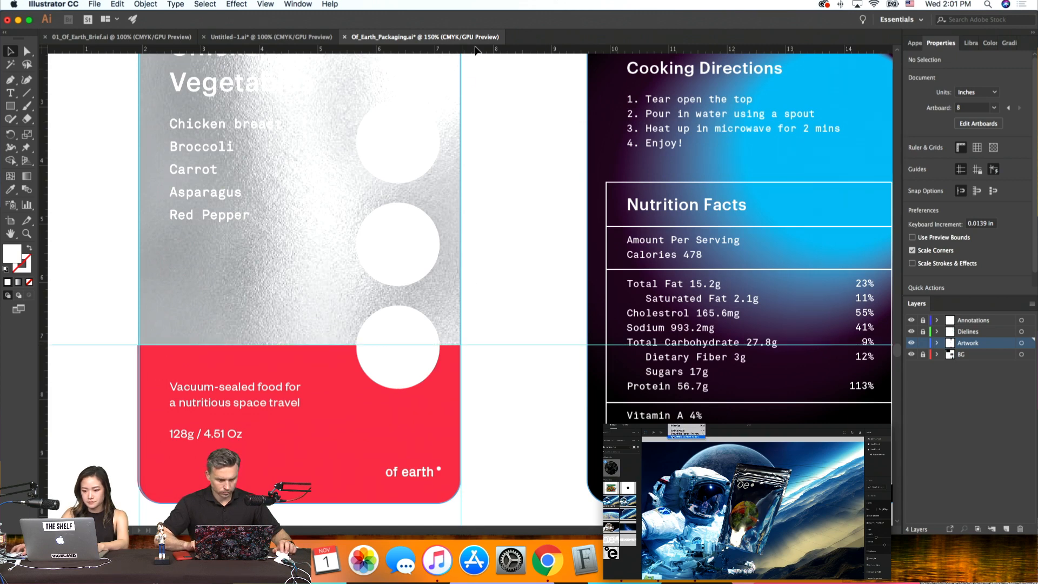
{"action": "left_click_drag", "start_coordinate": [457, 398], "coordinate": [455, 477]}
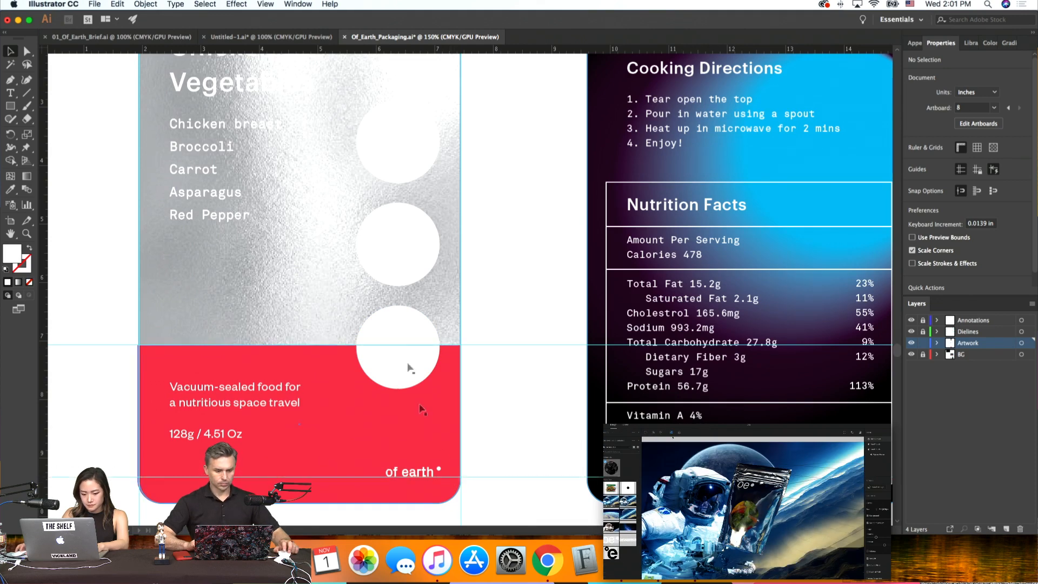
{"action": "scroll", "coordinate": [244, 68], "scroll_direction": "down", "scroll_amount": 2}
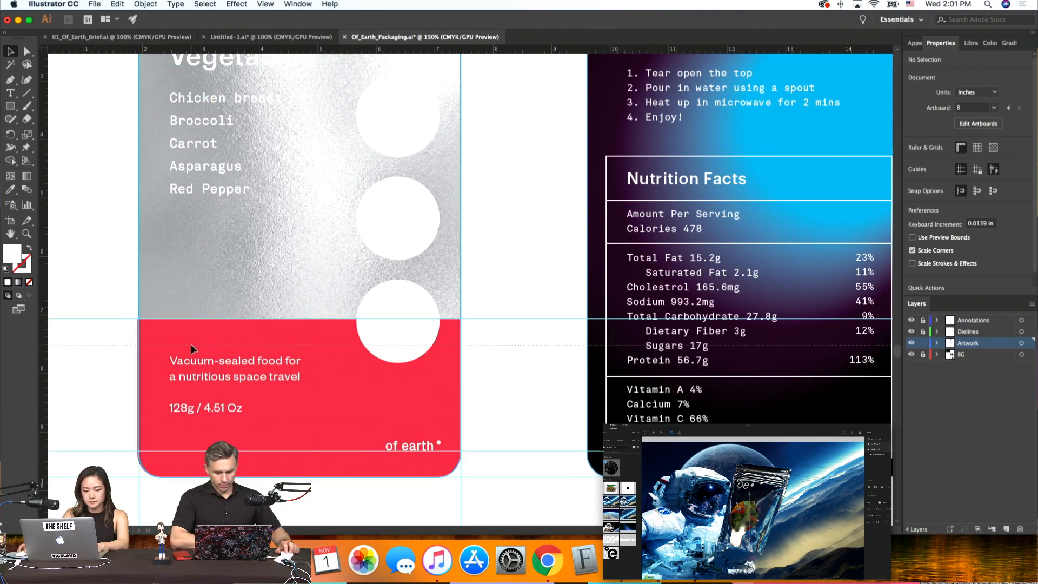
{"action": "left_click_drag", "start_coordinate": [190, 344], "coordinate": [191, 345]}
{"action": "scroll", "coordinate": [178, 335], "scroll_direction": "up", "scroll_amount": 2}
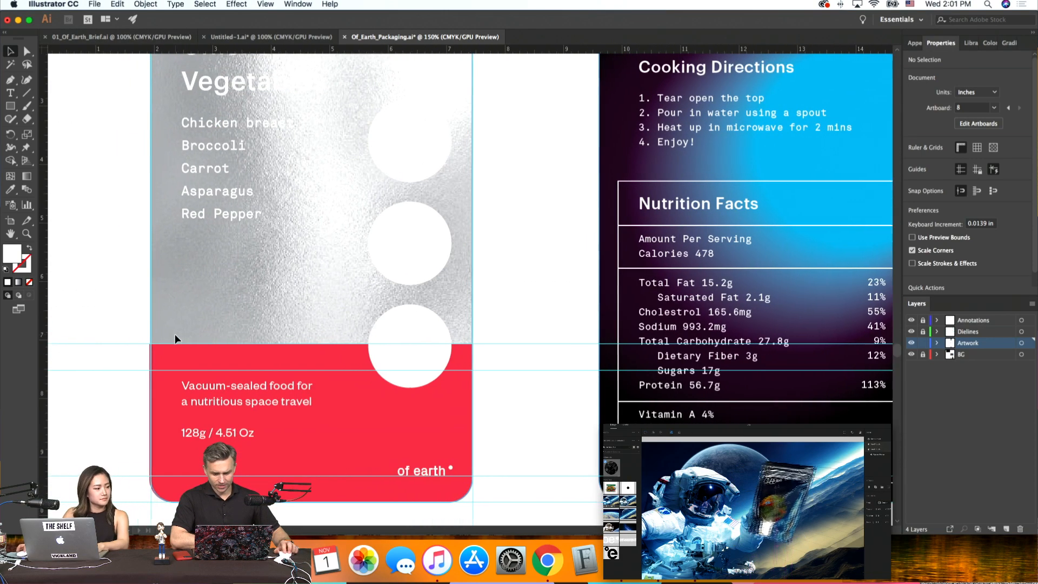
{"action": "scroll", "coordinate": [175, 335], "scroll_direction": "up", "scroll_amount": 3}
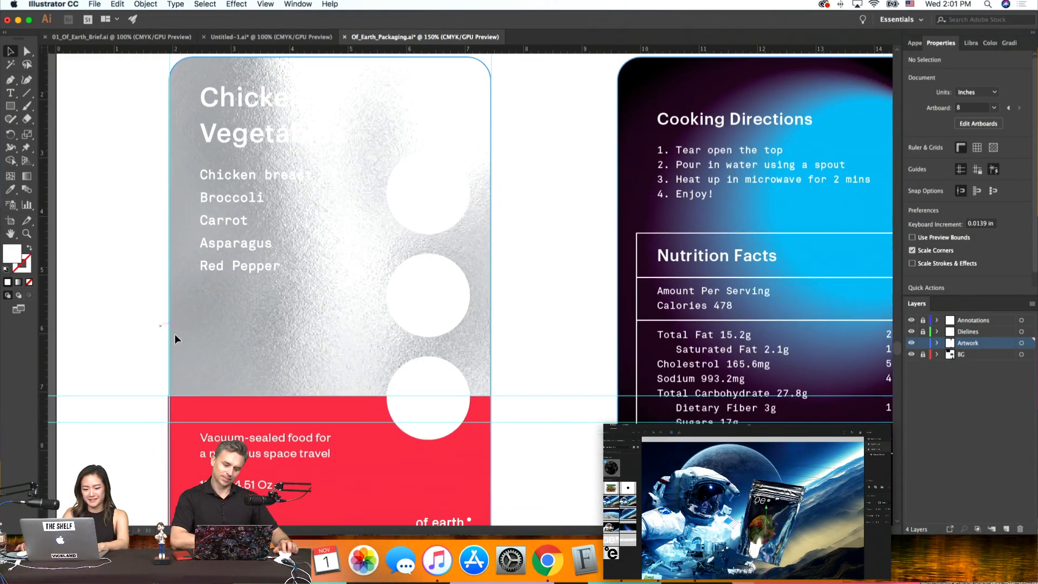
Add vertical guides on the front panel, one along the text's left edge and one slightly inside the panel's right edge
{"action": "left_click_drag", "start_coordinate": [45, 290], "coordinate": [200, 274]}
{"action": "scroll", "coordinate": [200, 273], "scroll_direction": "down", "scroll_amount": 6}
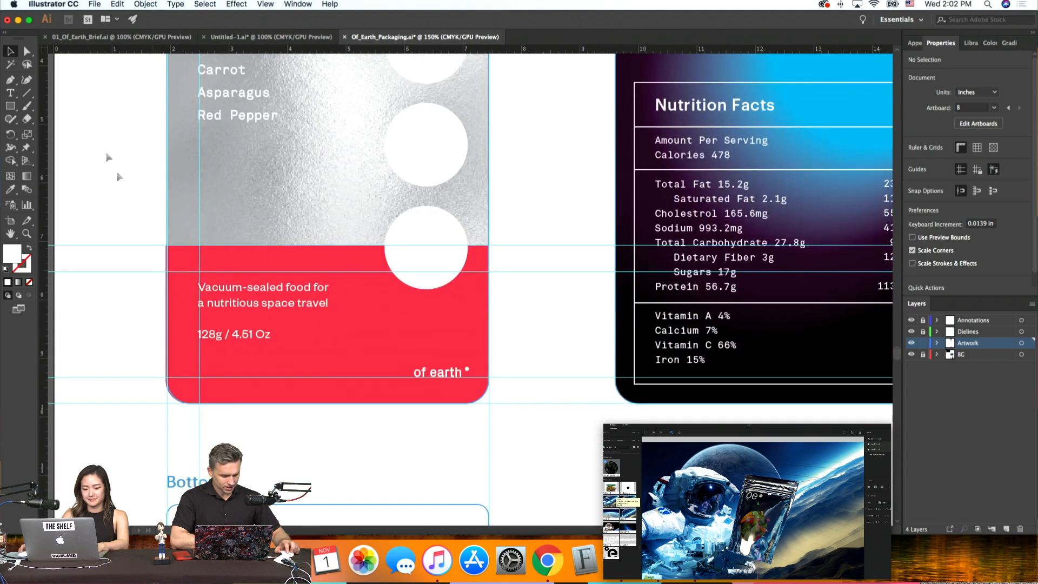
{"action": "left_click", "coordinate": [406, 347]}
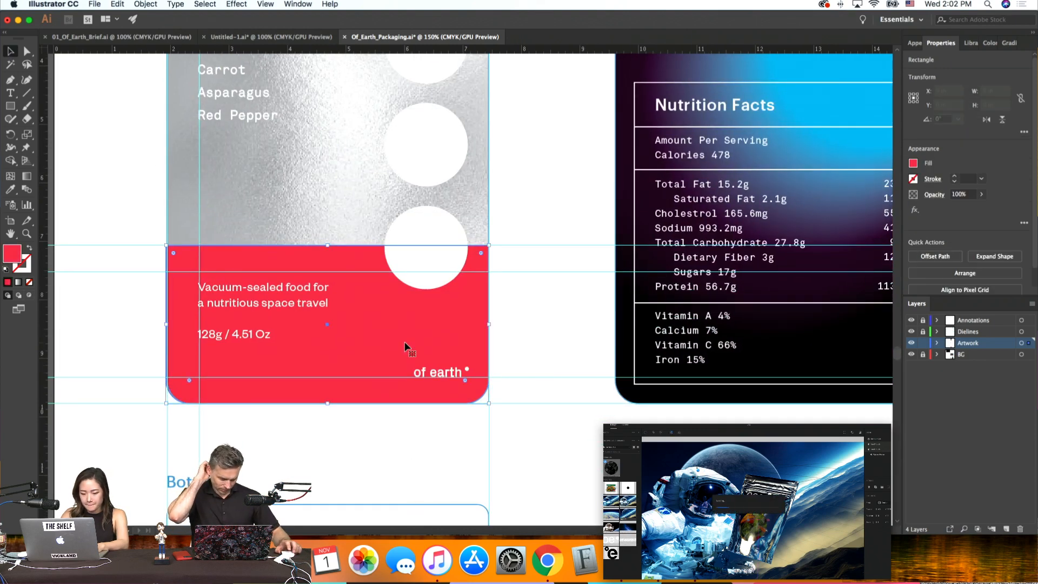
{"action": "left_click", "coordinate": [495, 445]}
{"action": "scroll", "coordinate": [495, 440], "scroll_direction": "up", "scroll_amount": 3}
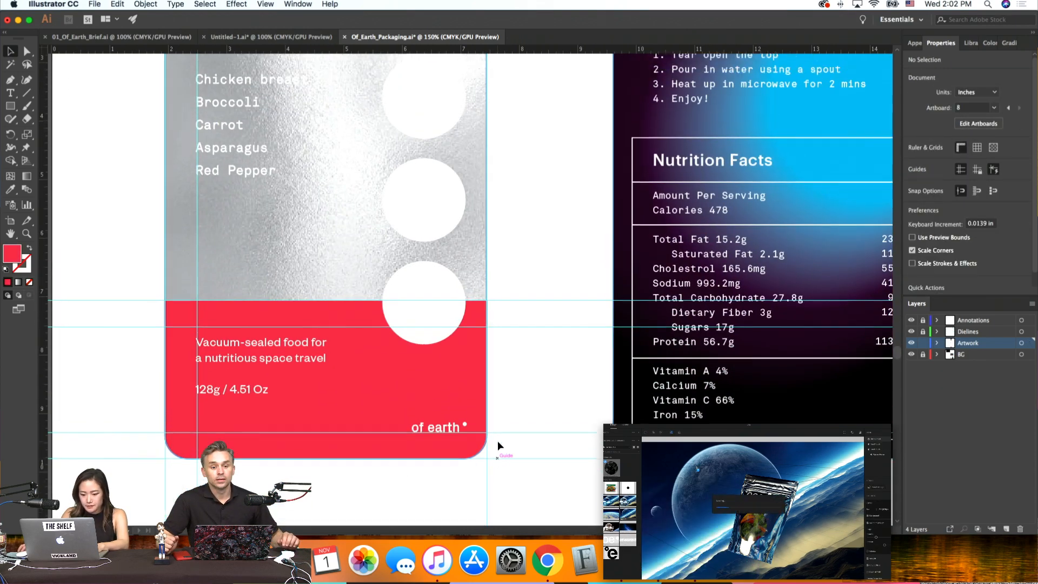
{"action": "scroll", "coordinate": [496, 440], "scroll_direction": "left", "scroll_amount": 3}
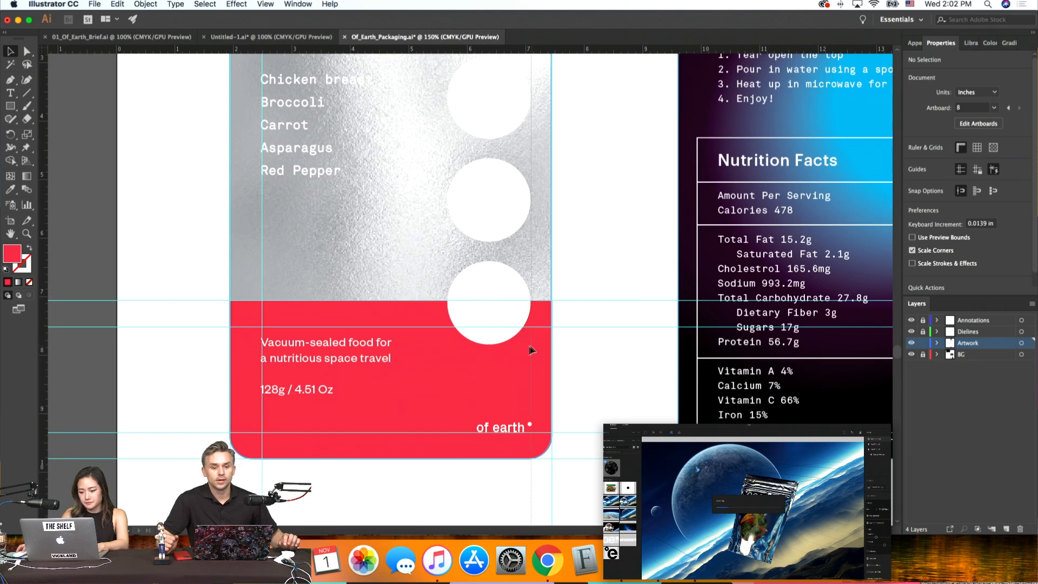
{"action": "left_click_drag", "start_coordinate": [524, 345], "coordinate": [521, 347]}
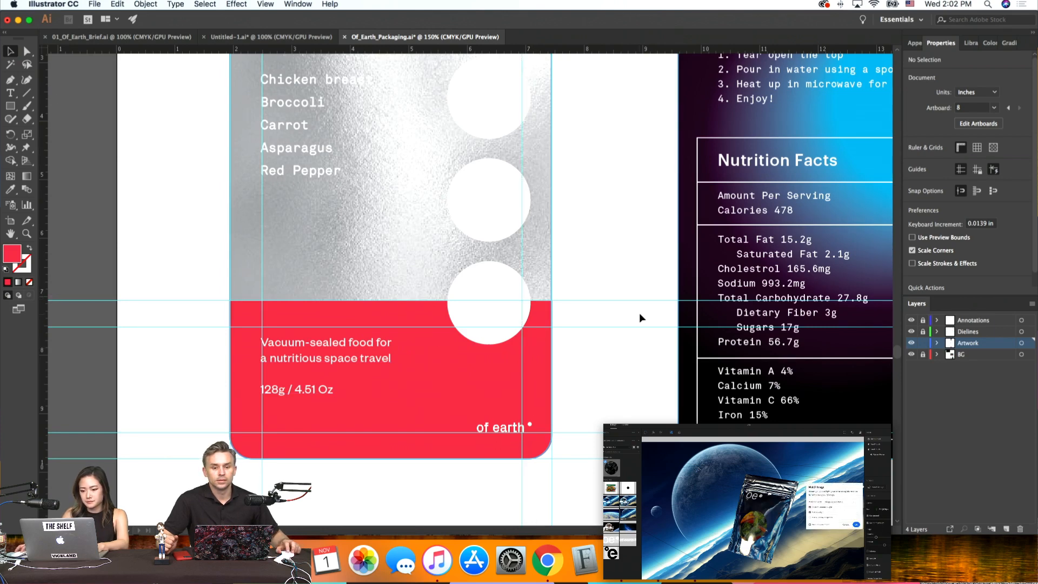
Scale the three white circles together to about 1.27 in wide, ending at the right margin guide, and nudge them down
{"action": "scroll", "coordinate": [624, 155], "scroll_direction": "up", "scroll_amount": 2}
{"action": "left_click", "coordinate": [506, 145]}
{"action": "left_click", "coordinate": [510, 253], "text": "shift"}
{"action": "left_click", "coordinate": [510, 339], "text": "shift"}
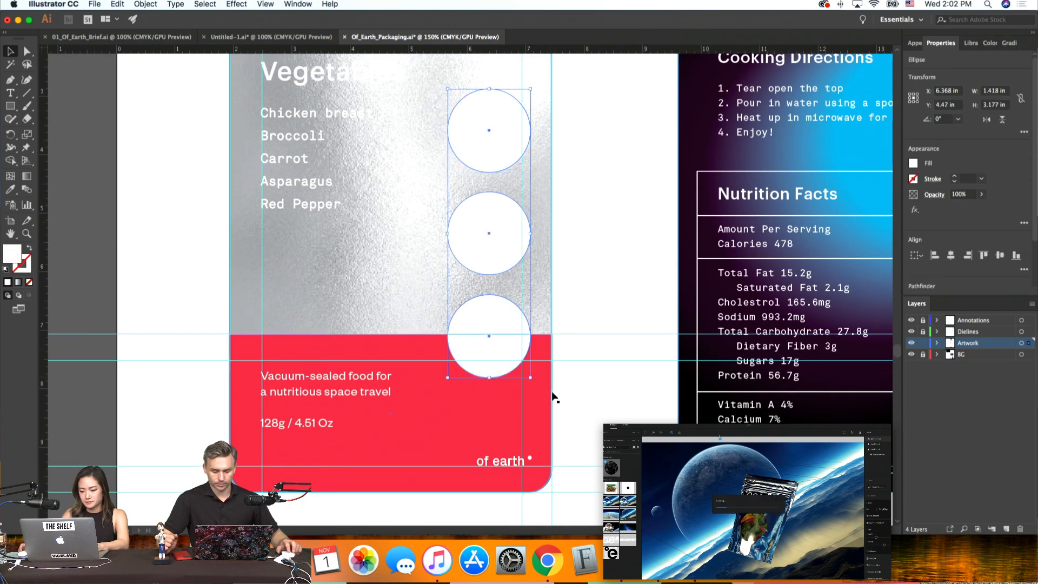
{"action": "left_click_drag", "start_coordinate": [530, 377], "coordinate": [522, 370], "text": "shift"}
{"action": "key", "text": "shift+Down"}
{"action": "key", "text": "shift+Down"}
{"action": "key", "text": "shift+Down"}
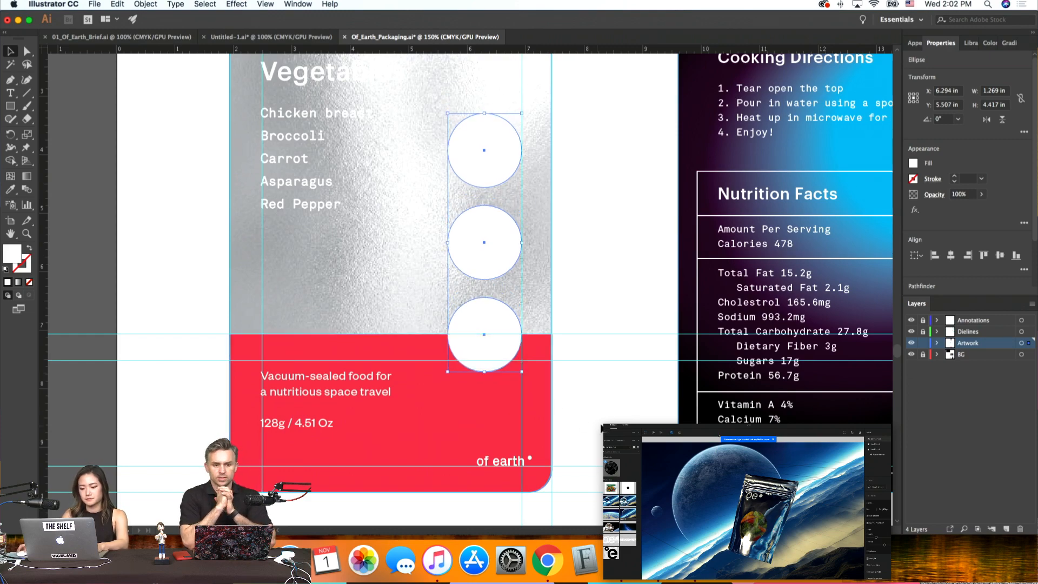
Deselect the circles and save the packaging document
{"action": "left_click", "coordinate": [602, 428]}
{"action": "scroll", "coordinate": [601, 428], "scroll_direction": "left", "scroll_amount": 5}
{"action": "scroll", "coordinate": [601, 429], "scroll_direction": "right", "scroll_amount": 5}
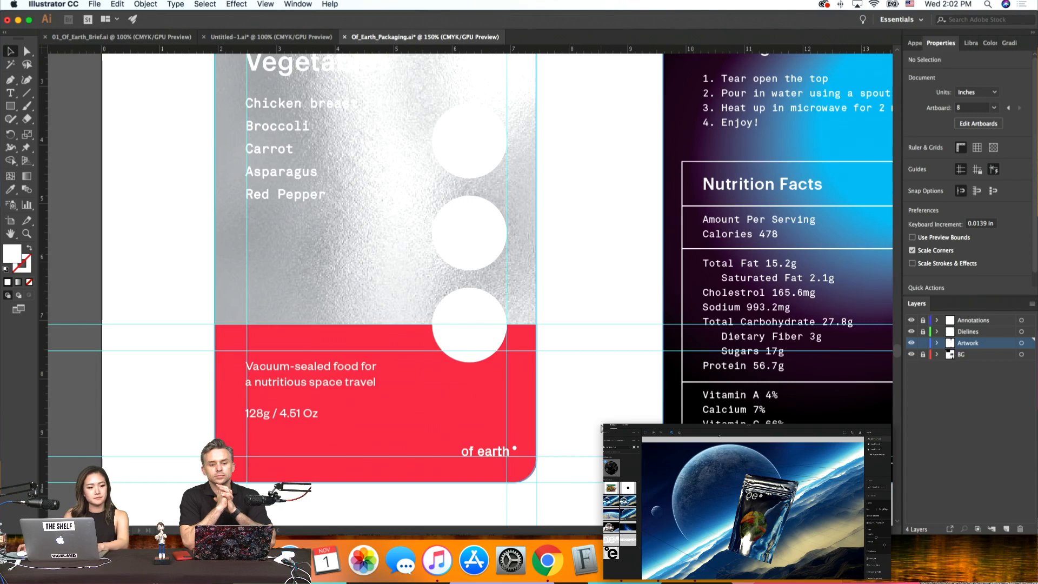
{"action": "key", "text": "cmd+s"}
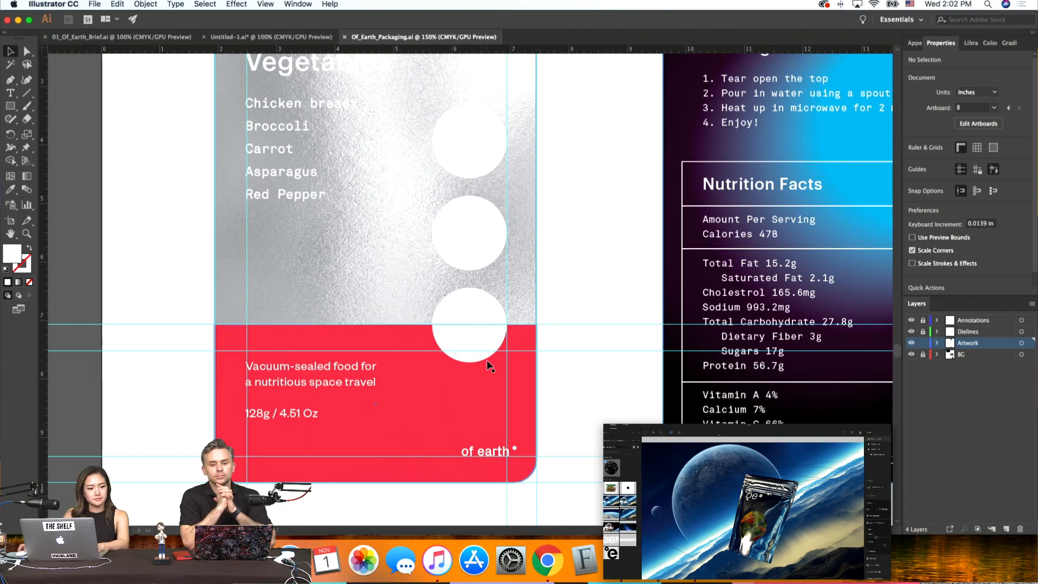
Set the font size of the front panel's chicken and vegetables heading to 40 pt
{"action": "left_click", "coordinate": [283, 417]}
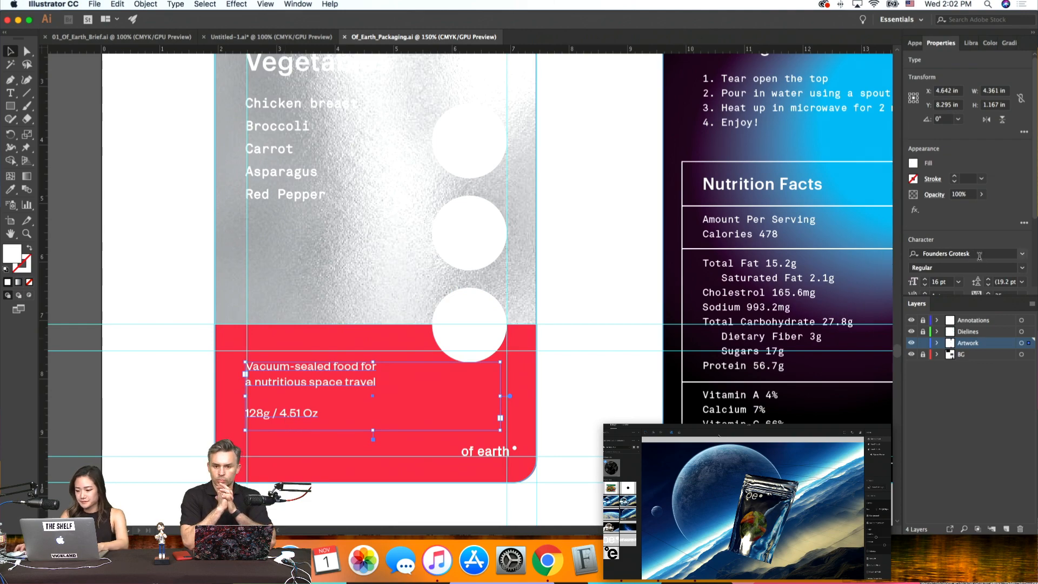
{"action": "left_click", "coordinate": [580, 267]}
{"action": "scroll", "coordinate": [580, 267], "scroll_direction": "up", "scroll_amount": 2}
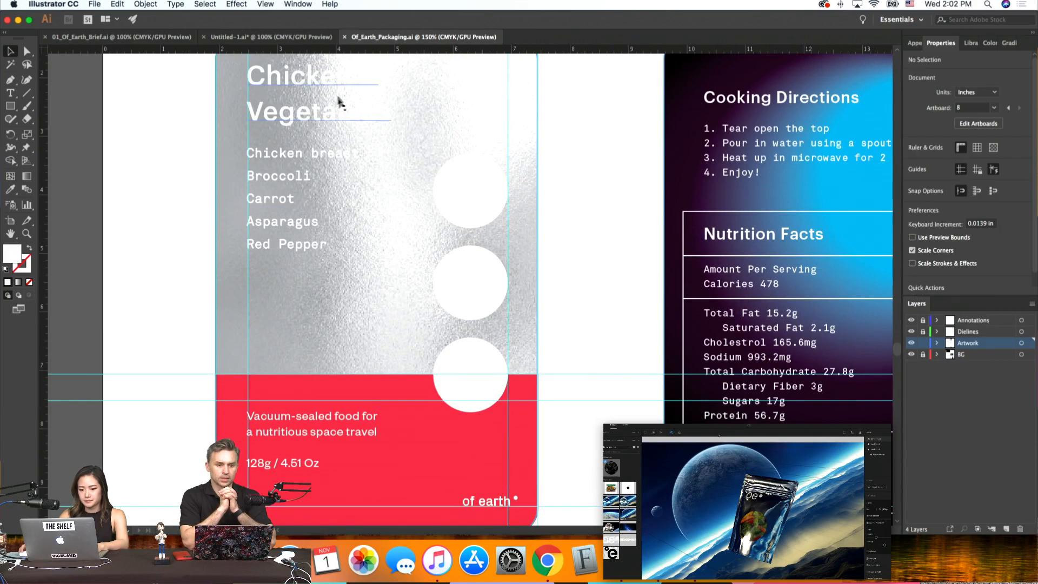
{"action": "left_click", "coordinate": [340, 103]}
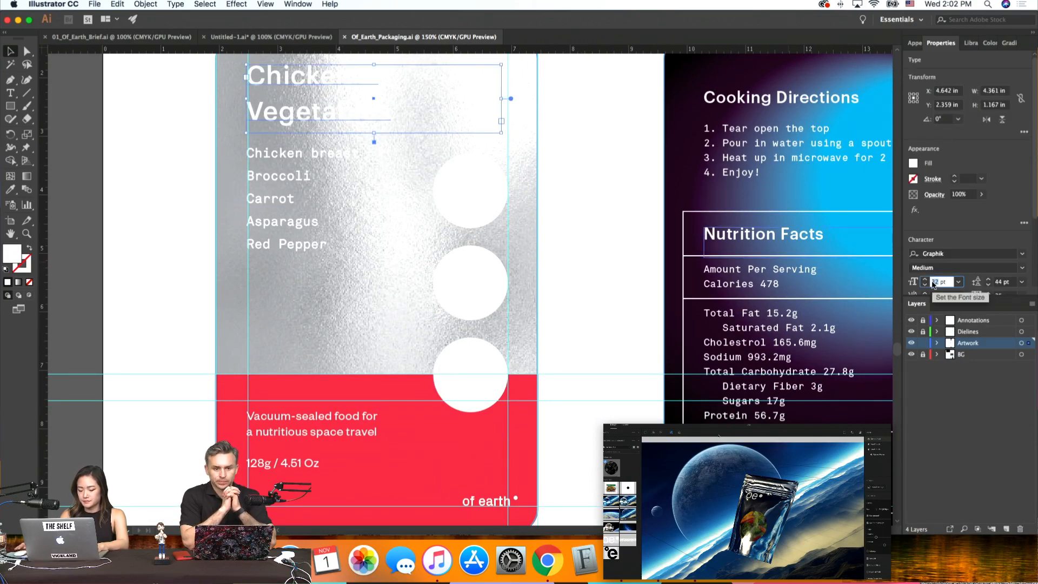
{"action": "key", "text": "Return"}
{"action": "left_click", "coordinate": [562, 167]}
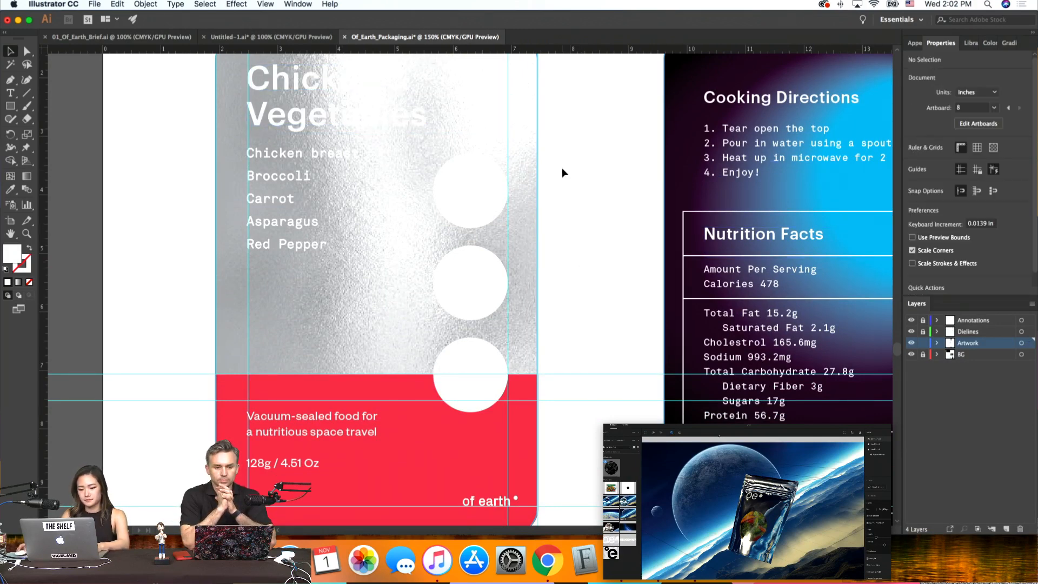
Select the whole ingredient list, nudge it down away from the heading, and place a horizontal guide along its top edge
{"action": "left_click", "coordinate": [331, 154]}
{"action": "left_click", "coordinate": [183, 144]}
{"action": "left_click_drag", "start_coordinate": [183, 143], "coordinate": [346, 266]}
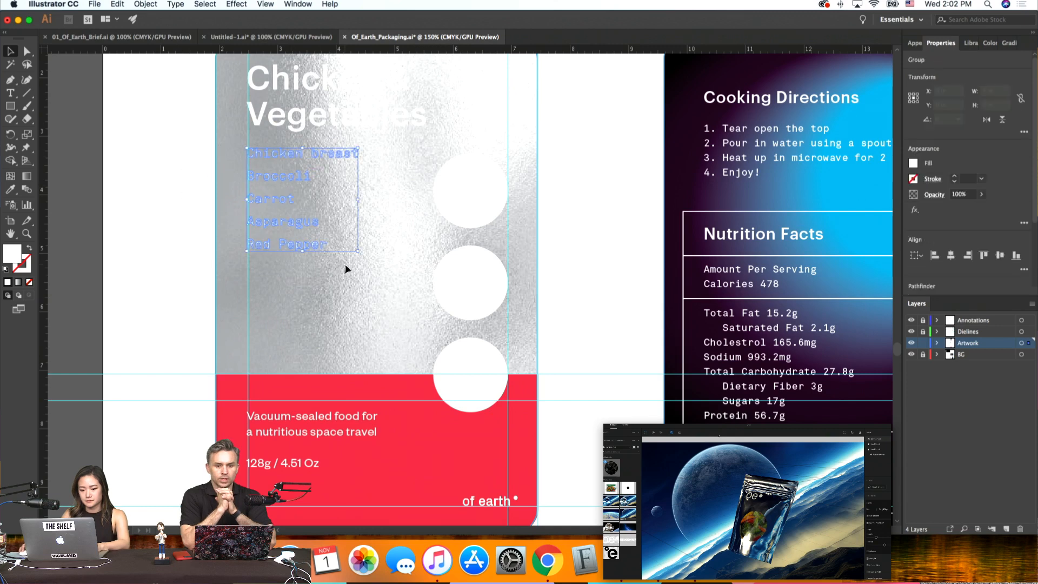
{"action": "key", "text": "Down"}
{"action": "key", "text": "Down"}
{"action": "key", "text": "Down"}
{"action": "key", "text": "Down"}
{"action": "key", "text": "Down"}
{"action": "key", "text": "Down"}
{"action": "key", "text": "Down"}
{"action": "key", "text": "Down"}
{"action": "key", "text": "Down"}
{"action": "key", "text": "Down"}
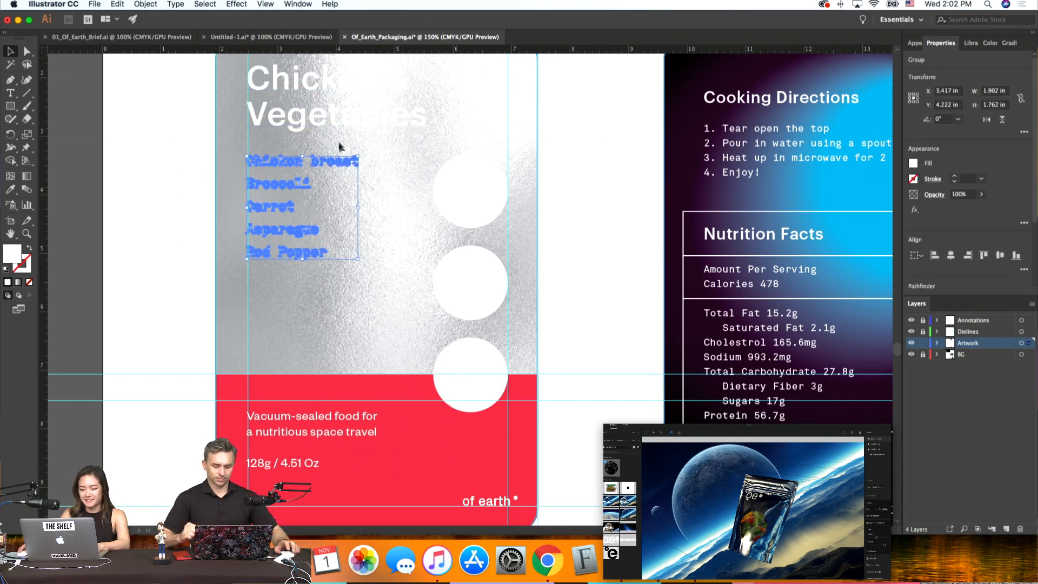
{"action": "left_click_drag", "start_coordinate": [340, 157], "coordinate": [340, 156]}
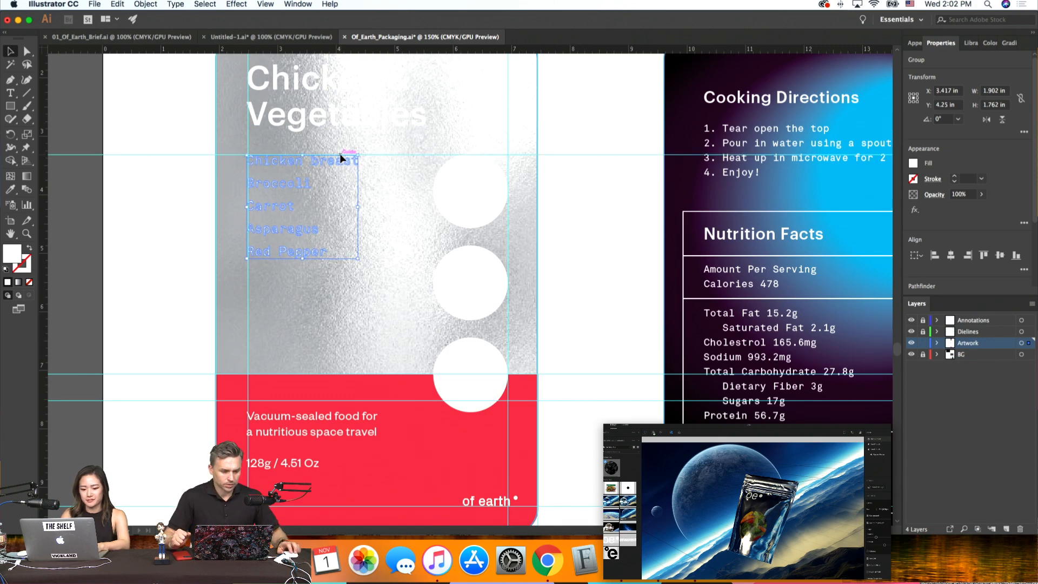
Deselect the ingredient list and hide the guides to preview the front panel
{"action": "left_click", "coordinate": [584, 225]}
{"action": "key", "text": "super+minus"}
{"action": "key", "text": "super+minus"}
{"action": "key", "text": "super+equal"}
{"action": "key", "text": "super+equal"}
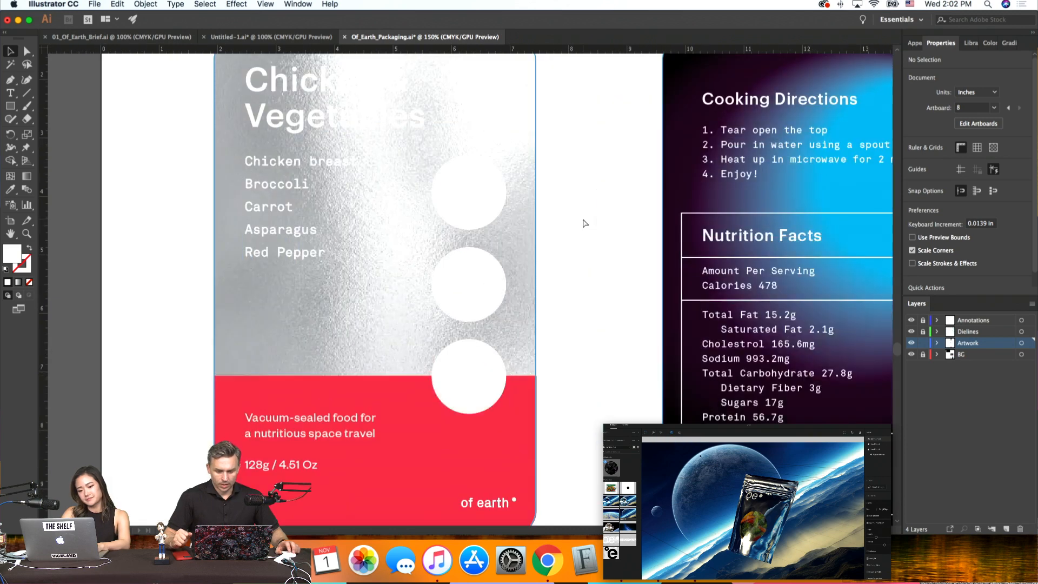
Unlock the BG layer and enlarge the silver foil image inside the front panel's clip group to about 6.39 by 9.58 in
{"action": "left_click", "coordinate": [924, 355]}
{"action": "left_click", "coordinate": [342, 301]}
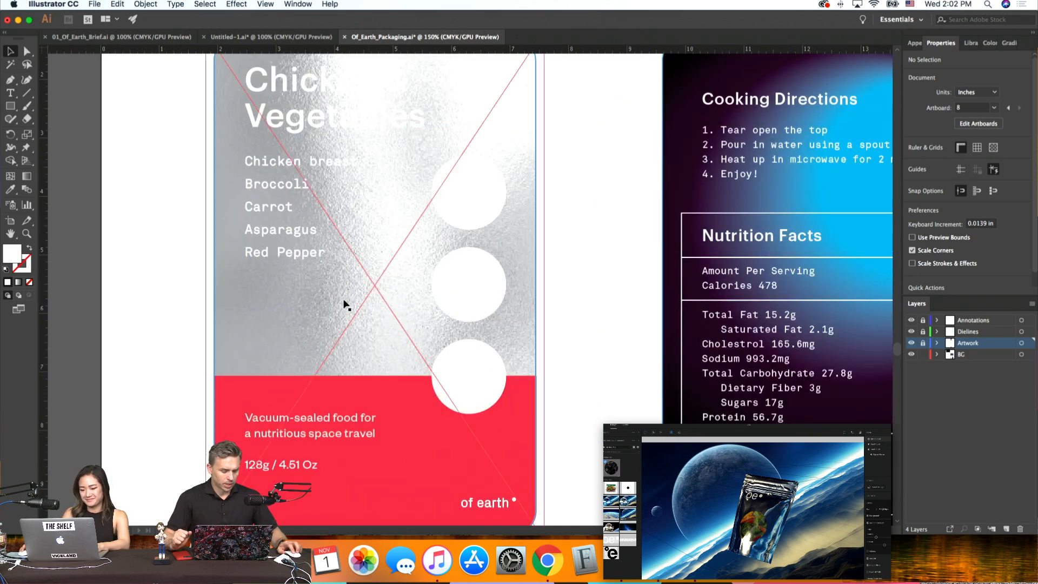
{"action": "double_click", "coordinate": [366, 303]}
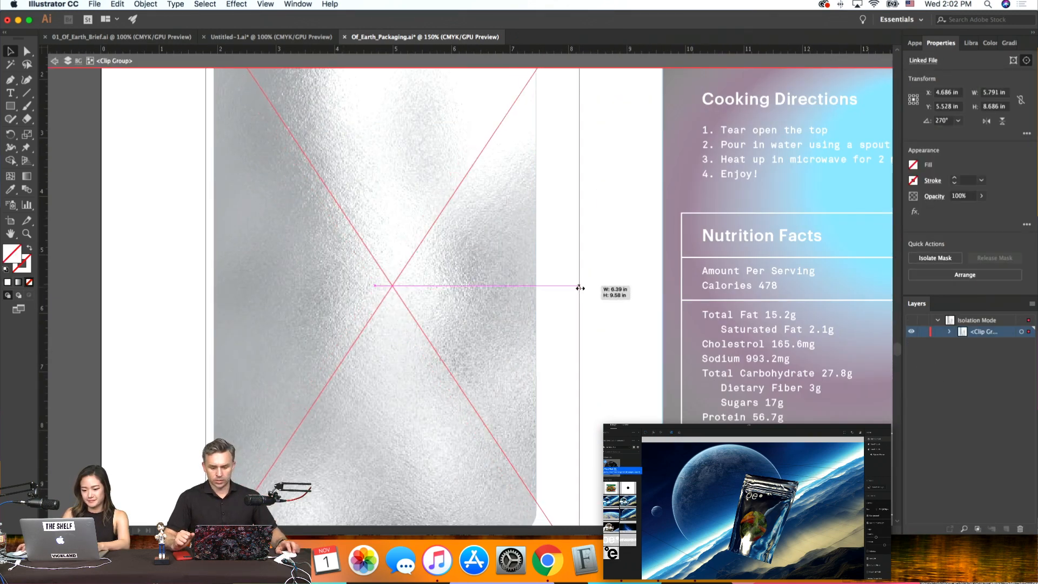
{"action": "double_click", "coordinate": [618, 306]}
Show the guides again over the packaging artwork
{"action": "key", "text": "super+minus"}
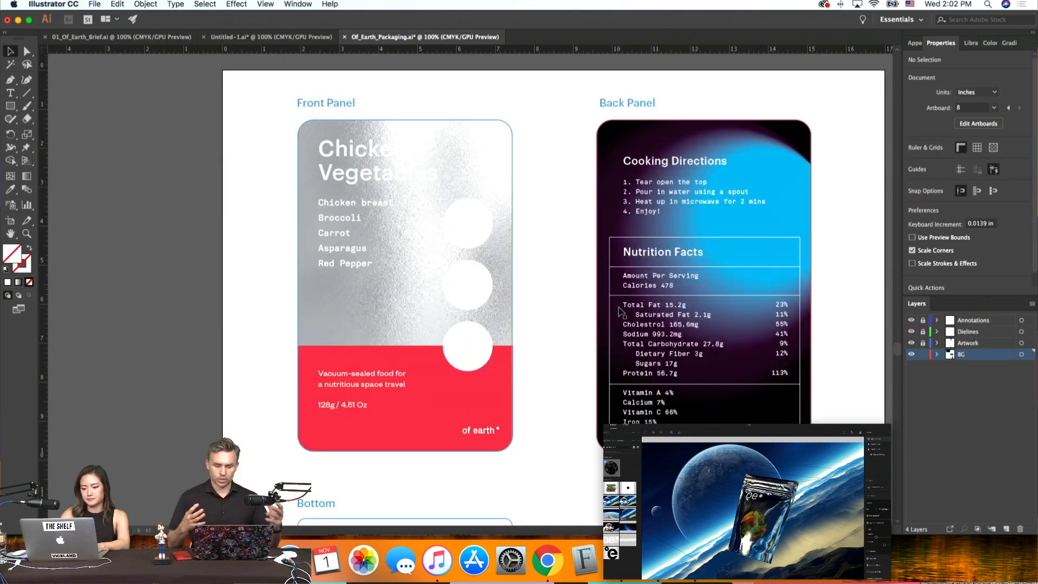
{"action": "scroll", "coordinate": [583, 323], "scroll_direction": "up", "scroll_amount": 1}
{"action": "scroll", "coordinate": [584, 323], "scroll_direction": "right", "scroll_amount": 2}
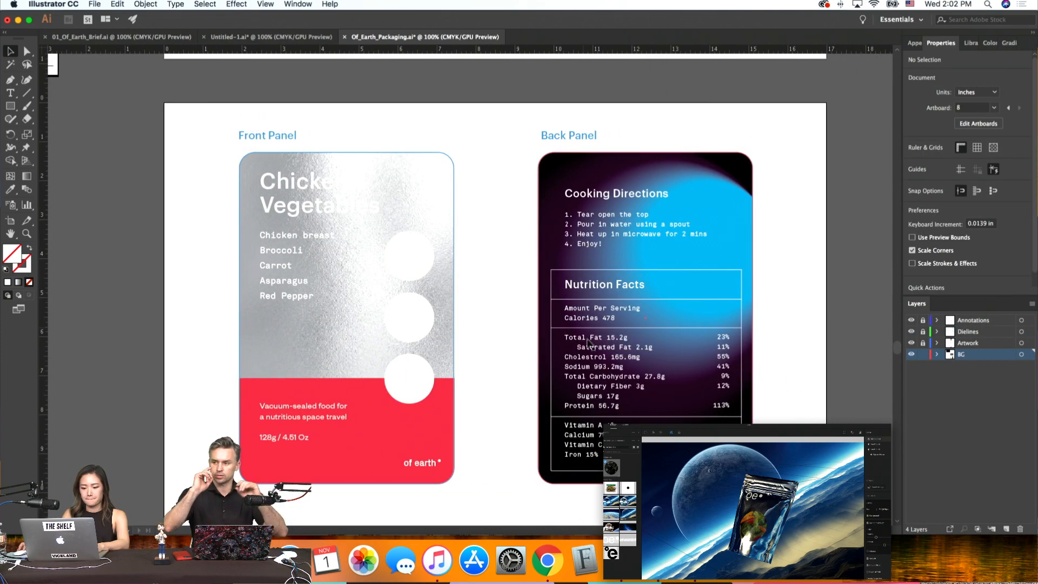
{"action": "scroll", "coordinate": [541, 378], "scroll_direction": "down", "scroll_amount": 1}
{"action": "scroll", "coordinate": [517, 433], "scroll_direction": "right", "scroll_amount": 1}
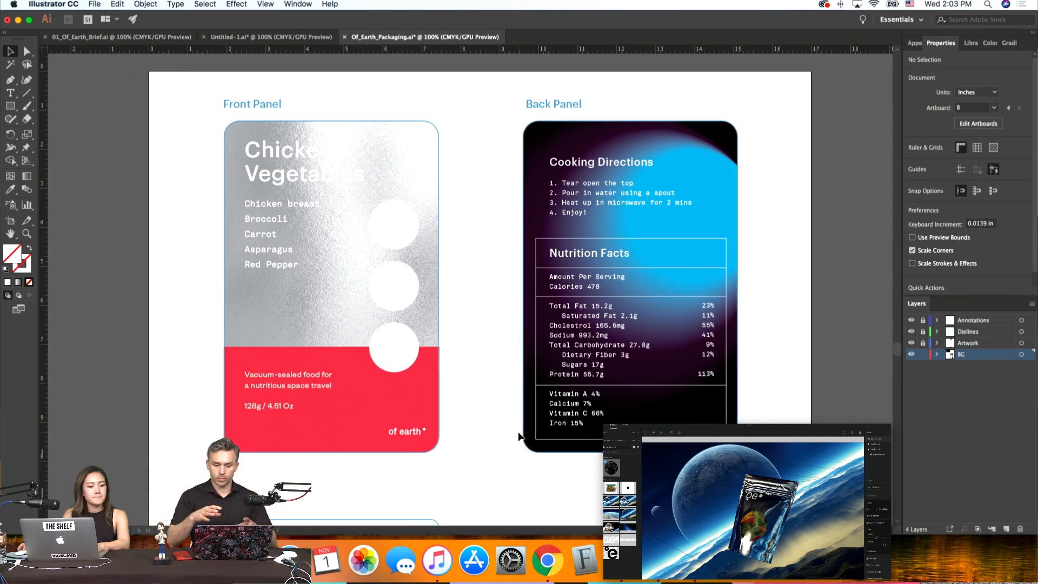
{"action": "key", "text": "super+semicolon"}
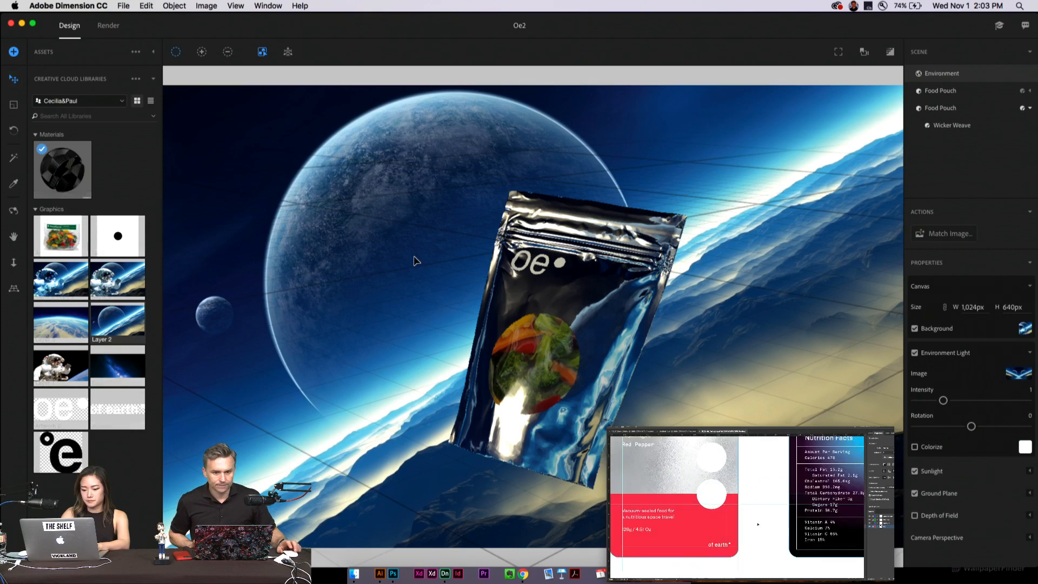
In Adobe Dimension, select both Food Pouch objects and rotate them together to about X 173.1, Y -179.1, Z -173
{"action": "left_click", "coordinate": [534, 297]}
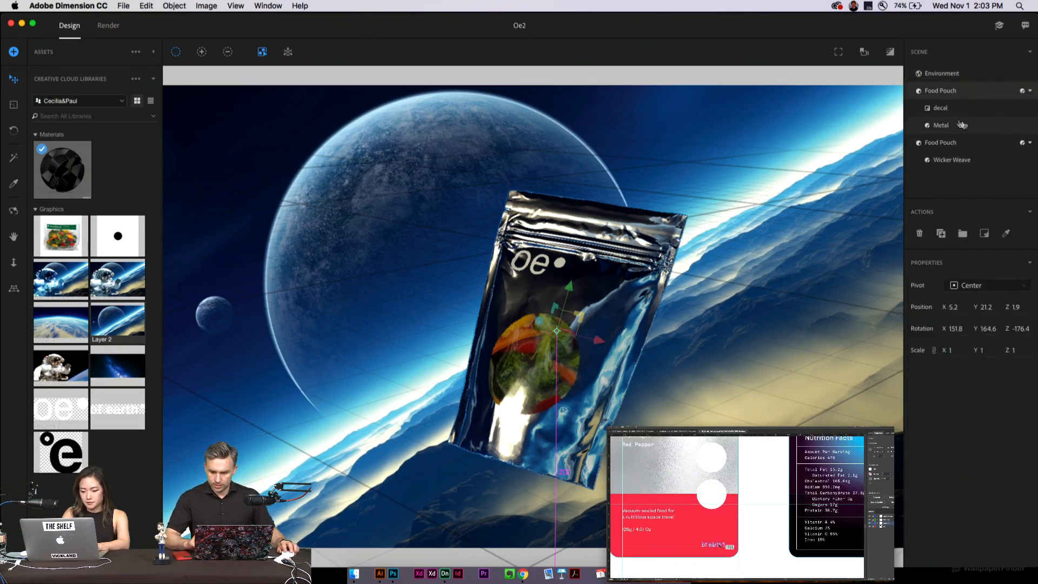
{"action": "left_click", "coordinate": [937, 148]}
{"action": "left_click_drag", "start_coordinate": [539, 321], "coordinate": [500, 265]}
{"action": "key", "text": "super+z"}
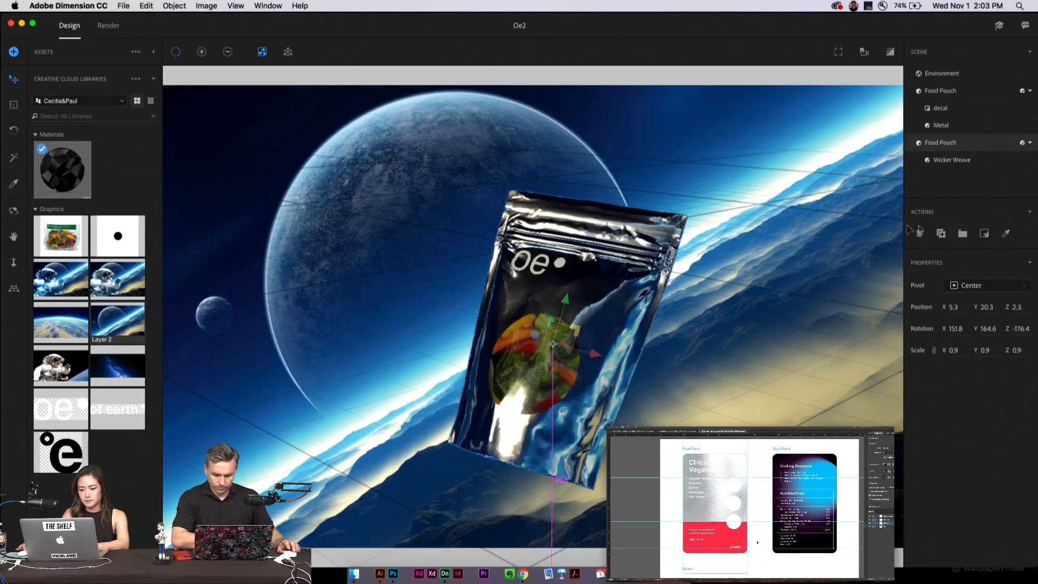
{"action": "left_click", "coordinate": [950, 96]}
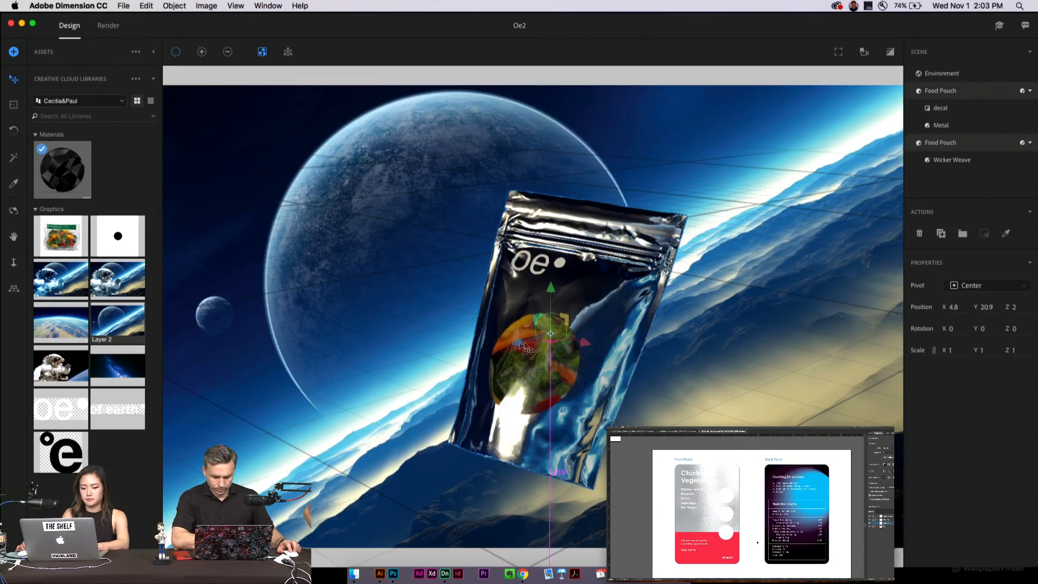
{"action": "left_click", "coordinate": [11, 131]}
{"action": "left_click_drag", "start_coordinate": [521, 354], "coordinate": [512, 394]}
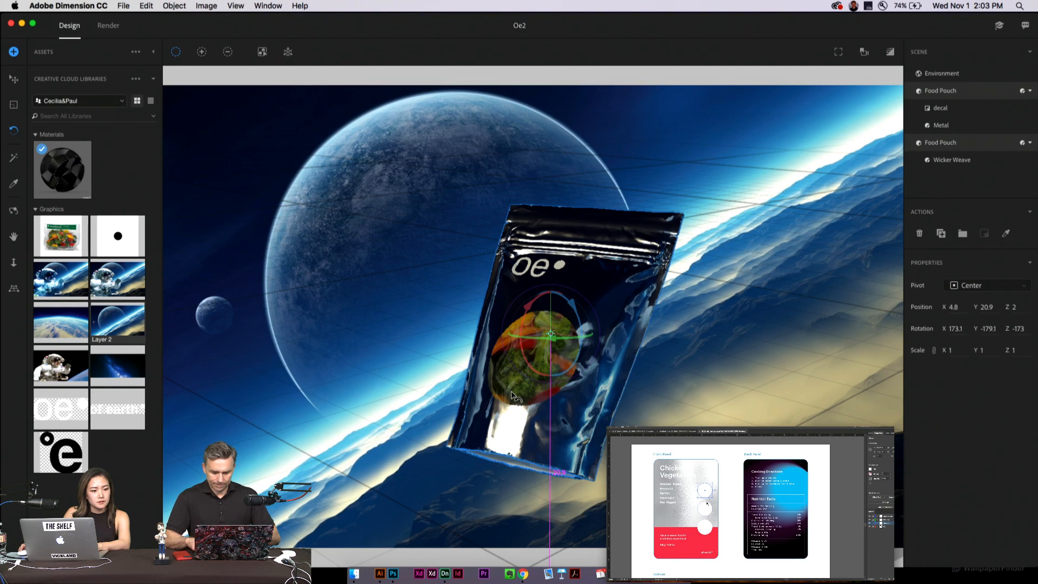
In Illustrator, examine the front panel's ingredient lines and the vacuum-sealed food tagline by selecting them one after another
{"action": "key", "text": "super"}
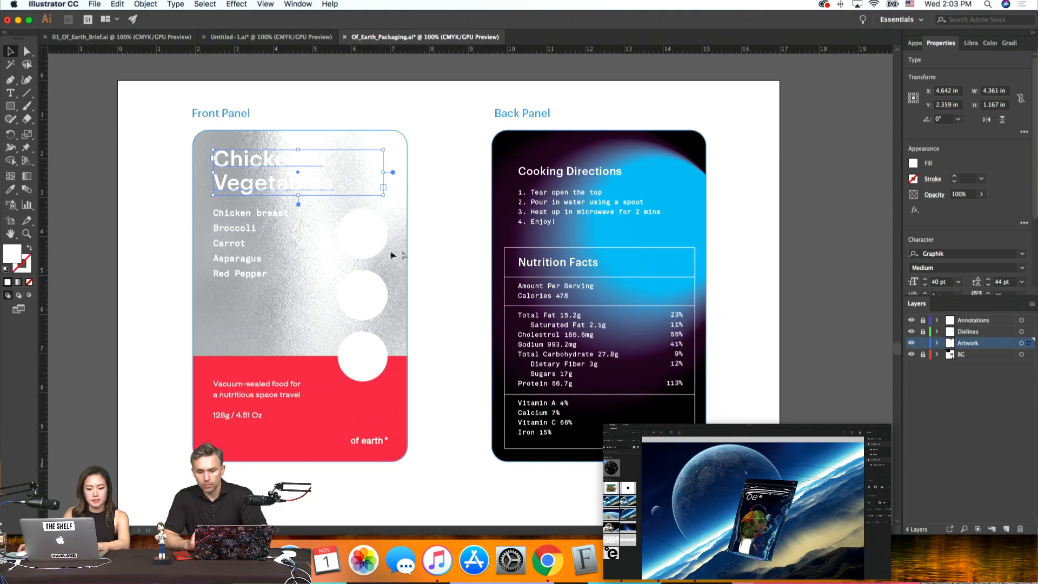
{"action": "left_click", "coordinate": [238, 214]}
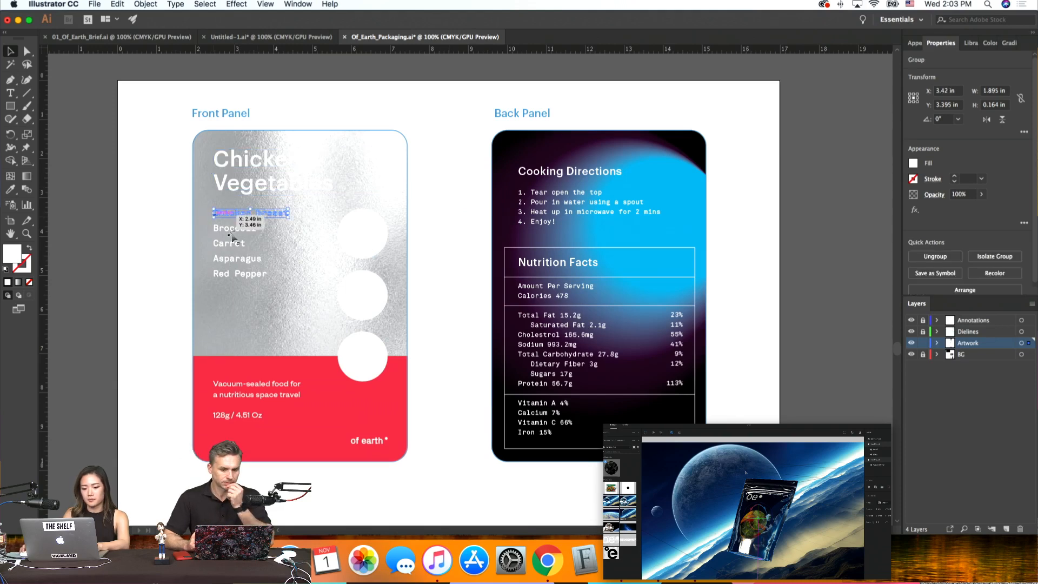
{"action": "key", "text": "super+equal"}
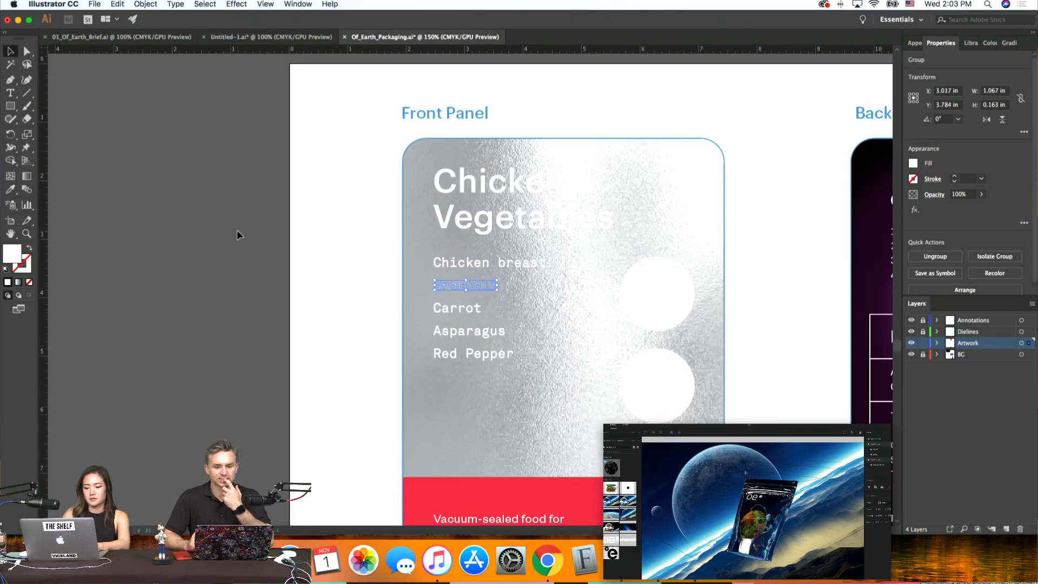
{"action": "left_click", "coordinate": [375, 280]}
{"action": "left_click", "coordinate": [468, 262]}
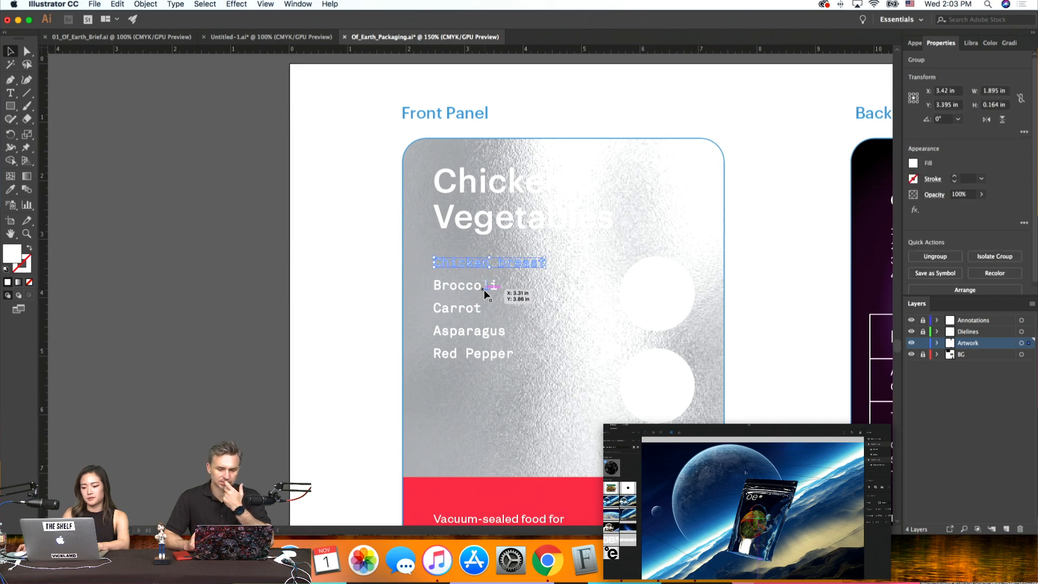
{"action": "left_click", "coordinate": [485, 290]}
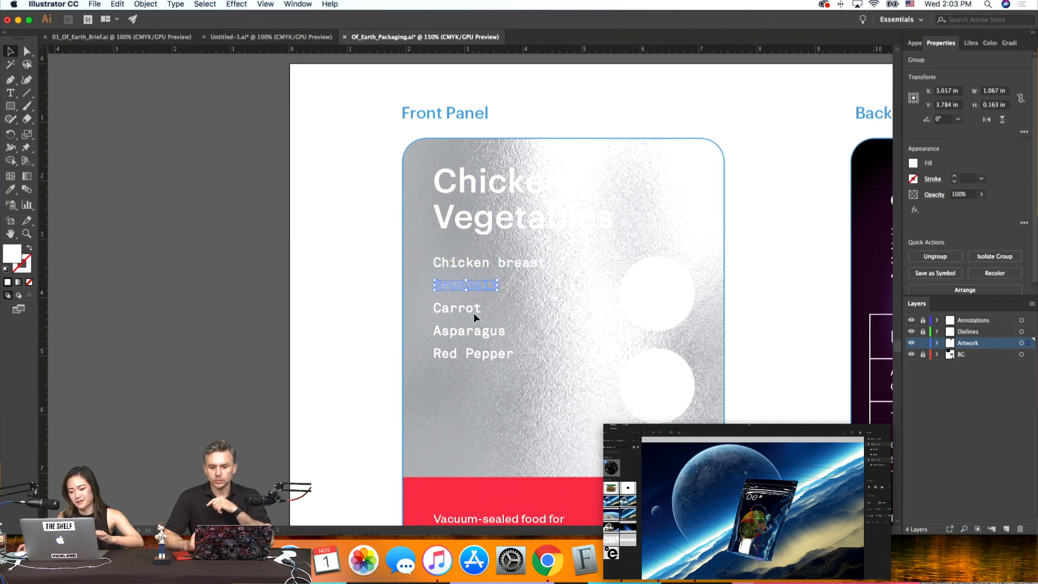
{"action": "left_click", "coordinate": [474, 310]}
{"action": "left_click", "coordinate": [327, 316]}
{"action": "scroll", "coordinate": [326, 313], "scroll_direction": "down", "scroll_amount": 4}
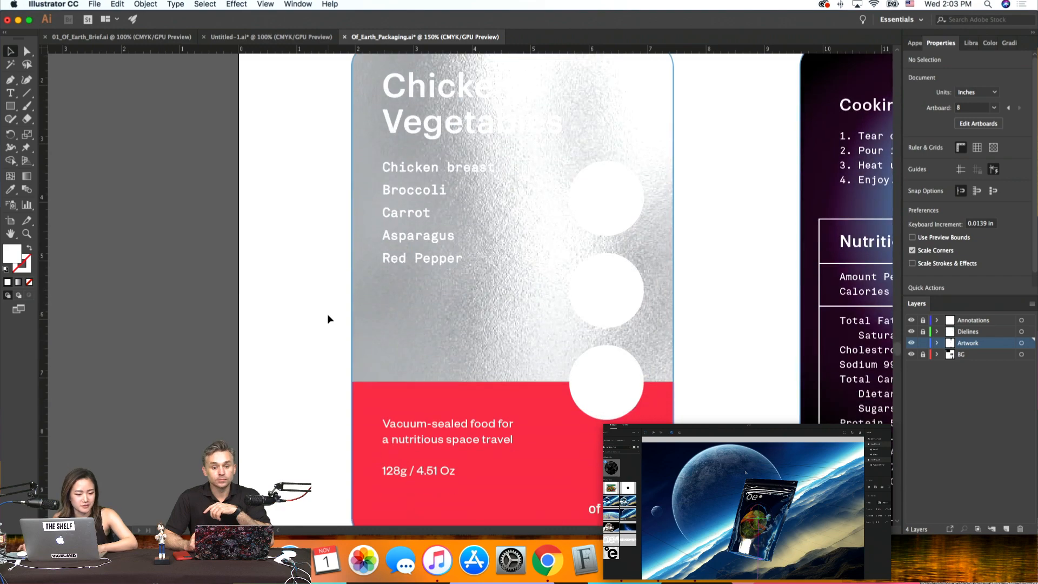
{"action": "scroll", "coordinate": [327, 316], "scroll_direction": "down", "scroll_amount": 3}
{"action": "scroll", "coordinate": [326, 316], "scroll_direction": "right", "scroll_amount": 2}
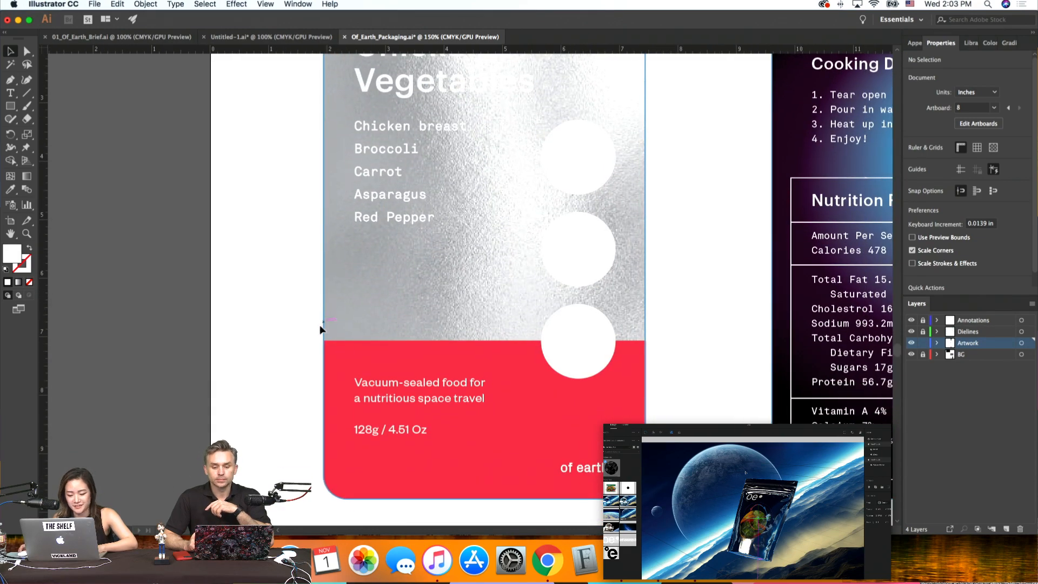
{"action": "left_click", "coordinate": [437, 380]}
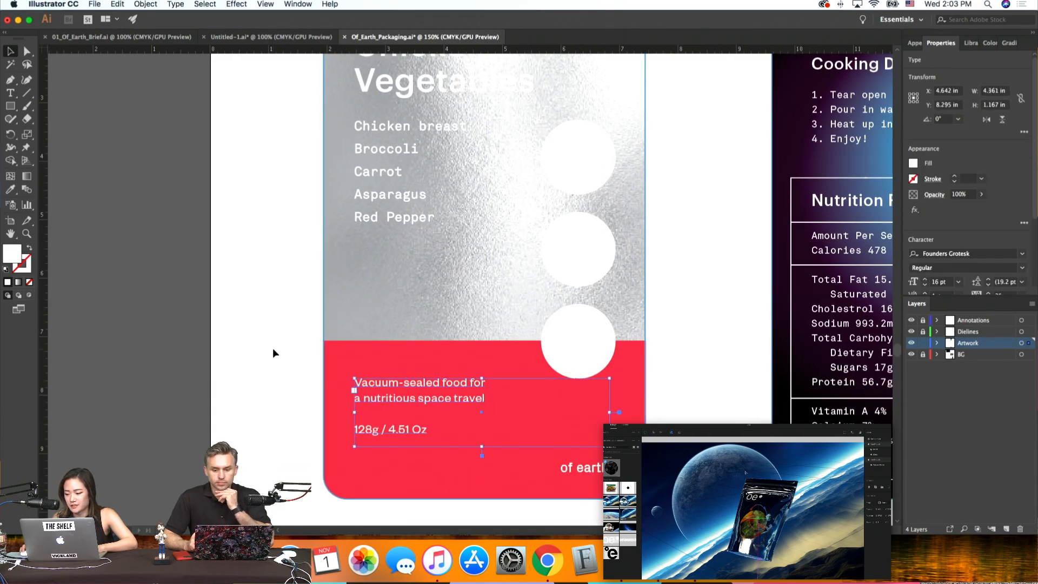
Change the front panel's vacuum-sealed food tagline to the Graphik typeface in the Light weight
{"action": "left_click", "coordinate": [985, 252]}
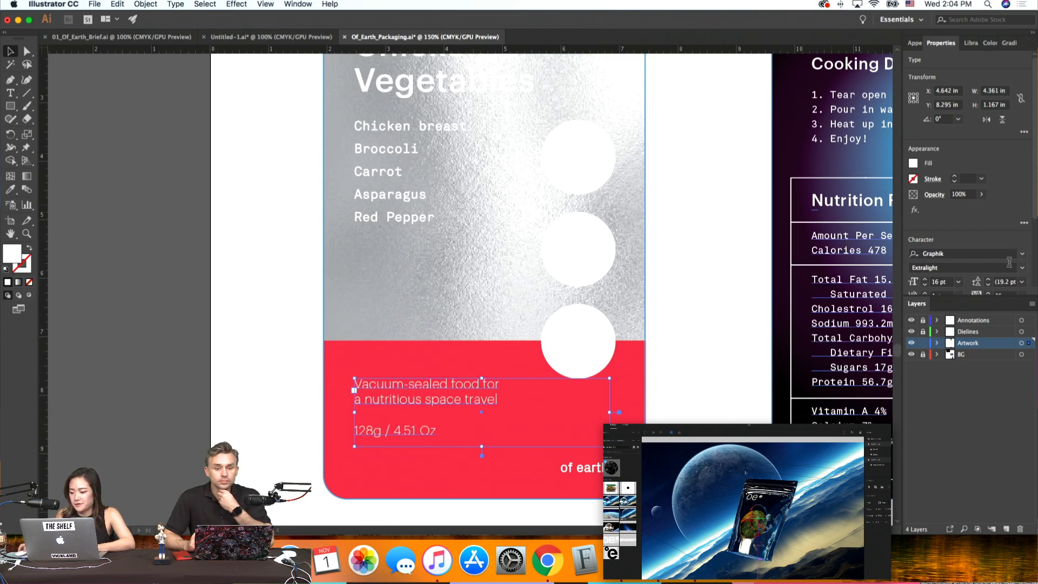
{"action": "left_click", "coordinate": [1021, 269]}
{"action": "left_click", "coordinate": [935, 324]}
{"action": "left_click", "coordinate": [700, 336]}
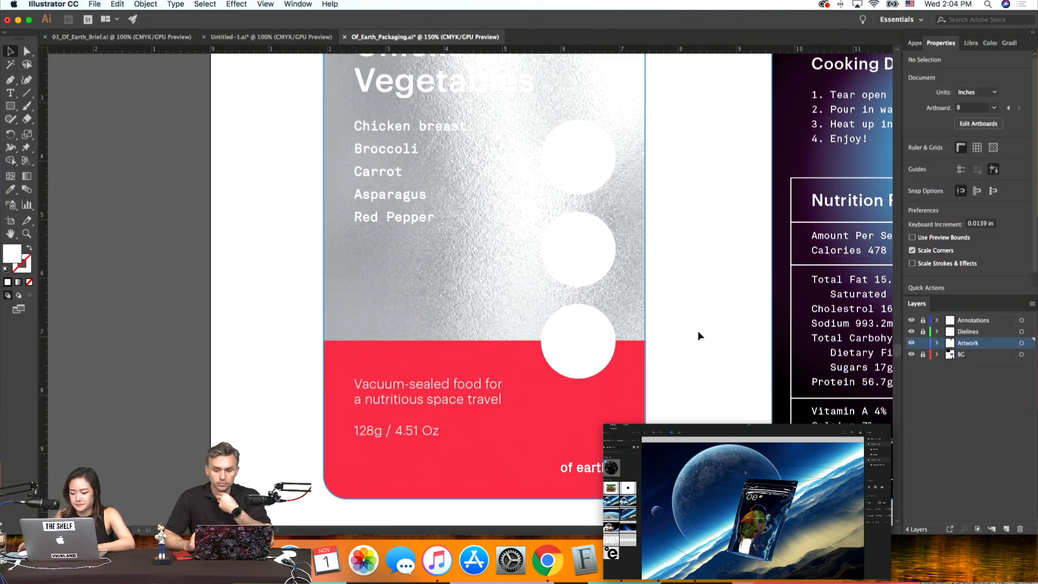
{"action": "key", "text": "super+minus"}
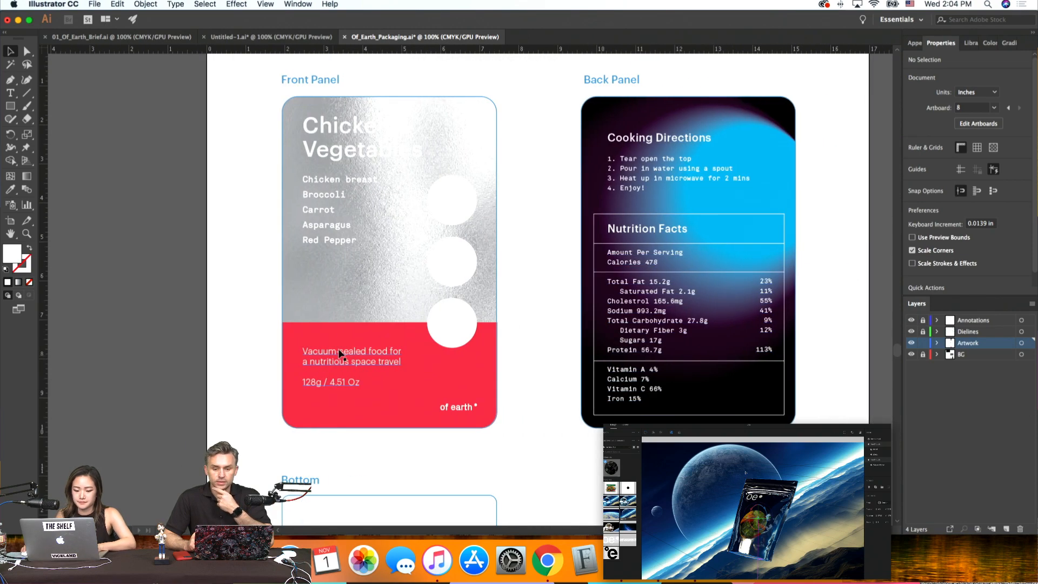
Set the front panel tagline's tracking to 25 and its font size to 14 pt
{"action": "left_click", "coordinate": [340, 354]}
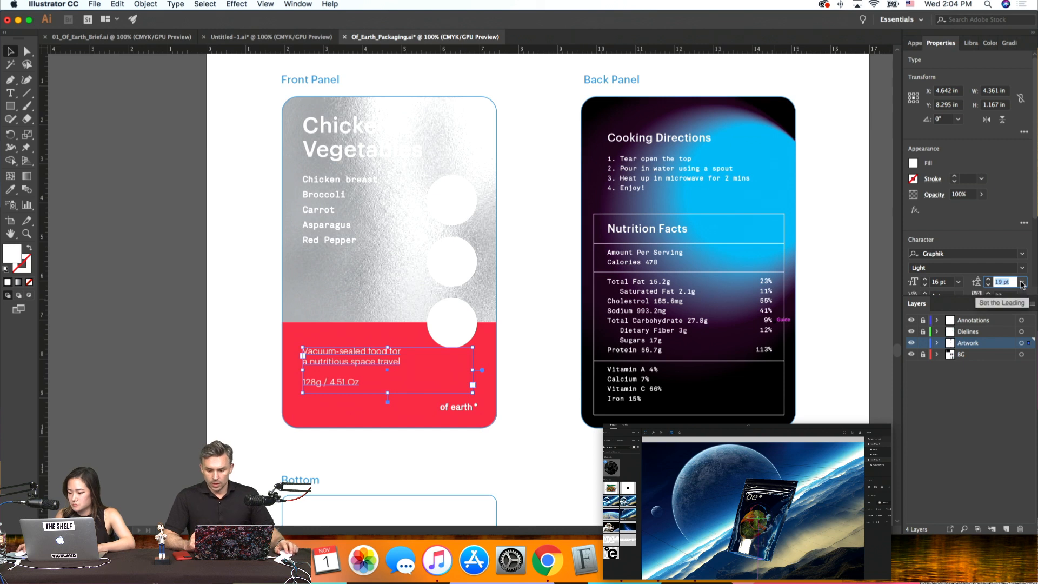
{"action": "left_click", "coordinate": [1021, 281]}
{"action": "left_click", "coordinate": [1008, 297]}
{"action": "scroll", "coordinate": [964, 243], "scroll_direction": "down", "scroll_amount": 5}
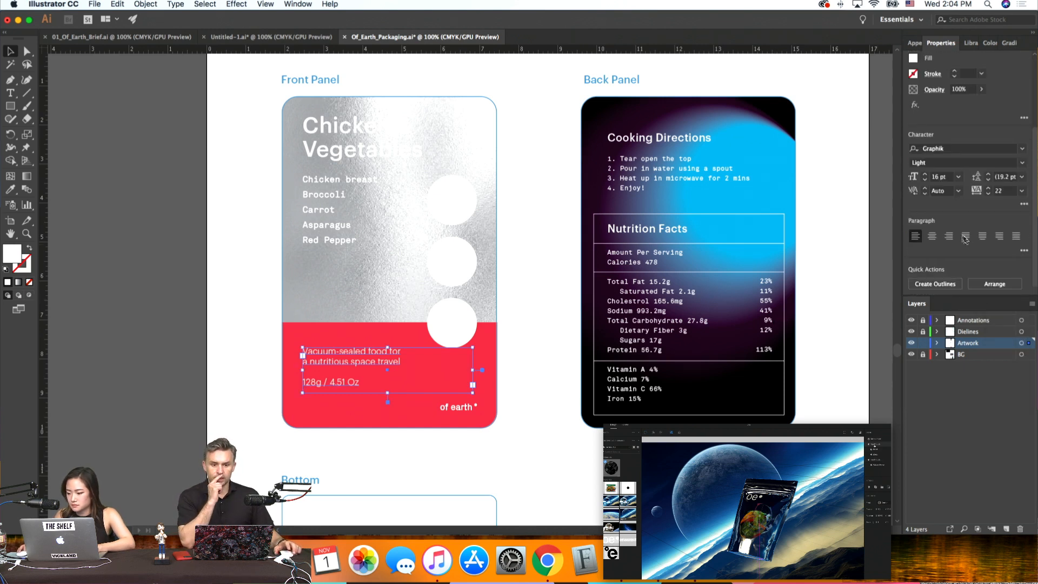
{"action": "left_click", "coordinate": [998, 191]}
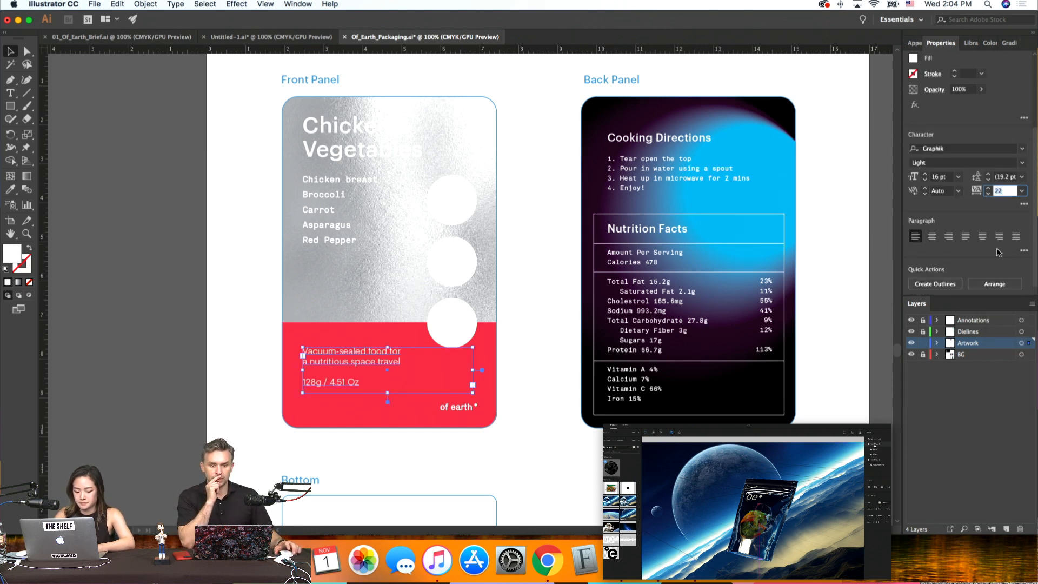
{"action": "type", "text": "25"}
{"action": "key", "text": "Return"}
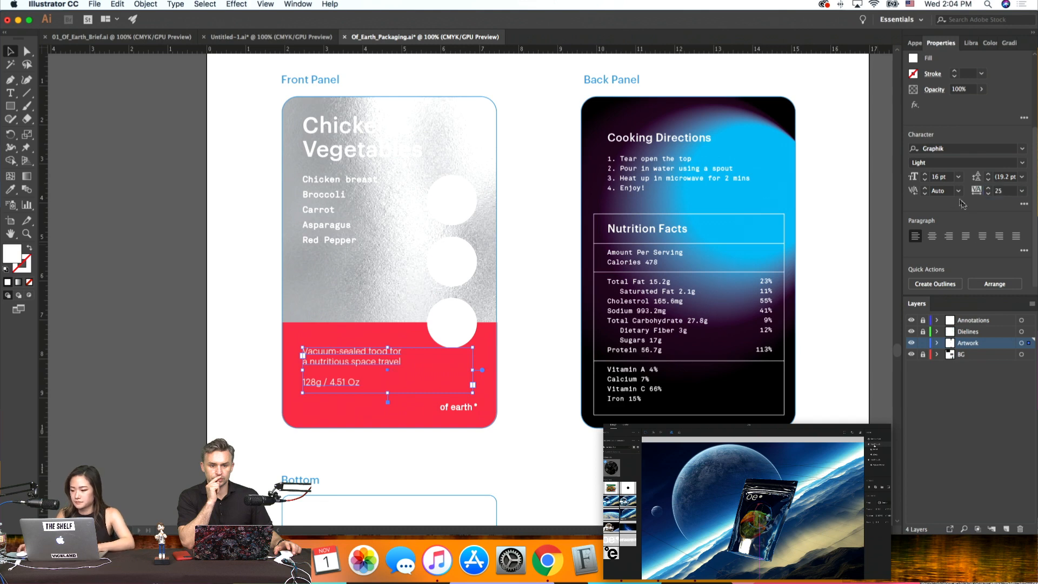
{"action": "left_click", "coordinate": [931, 178]}
{"action": "type", "text": "14"}
{"action": "key", "text": "Return"}
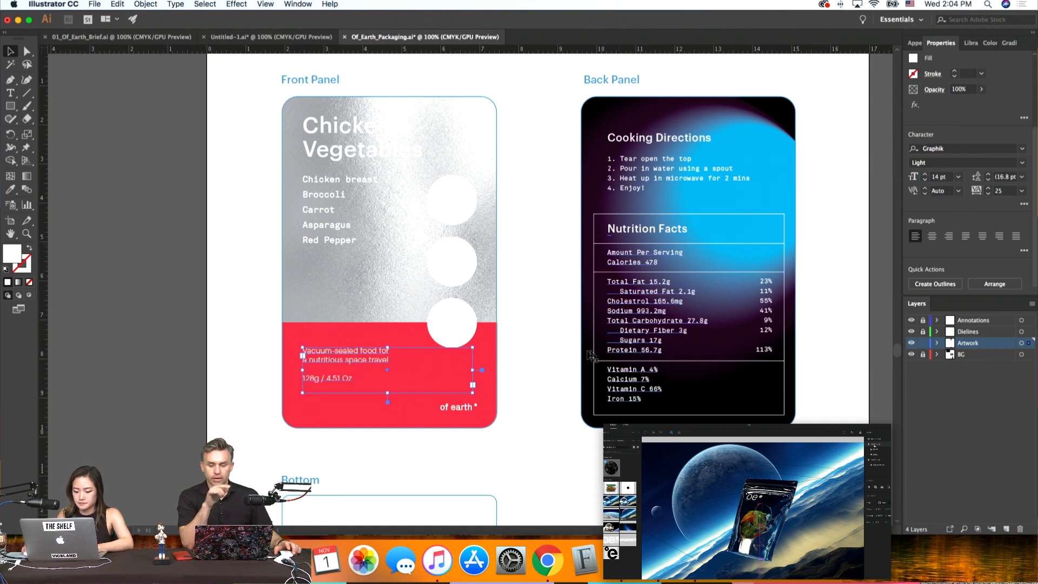
{"action": "left_click", "coordinate": [537, 351]}
{"action": "scroll", "coordinate": [552, 354], "scroll_direction": "right", "scroll_amount": 1}
{"action": "scroll", "coordinate": [551, 354], "scroll_direction": "right", "scroll_amount": 2}
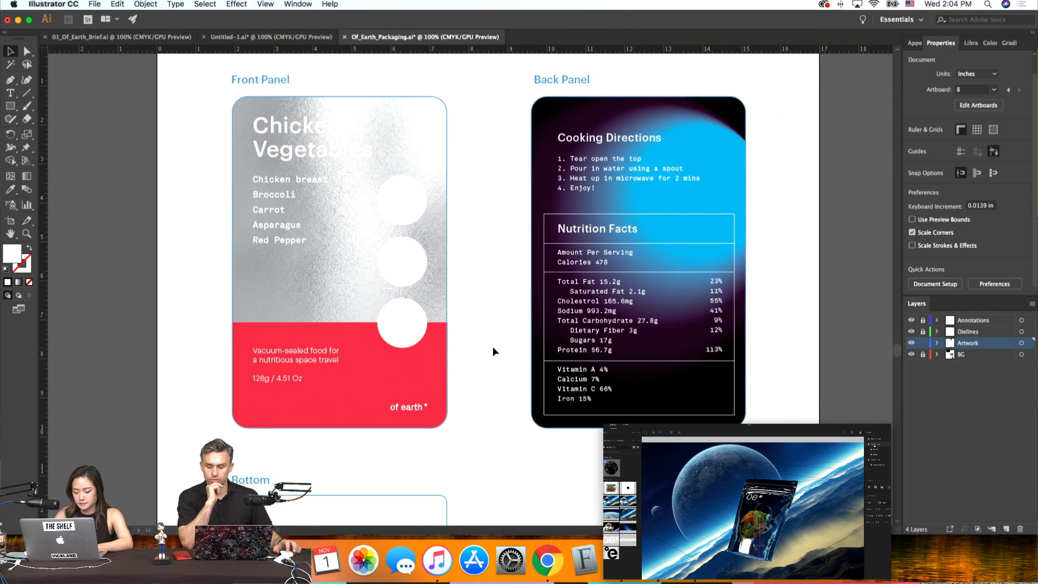
{"action": "key", "text": "super+equal"}
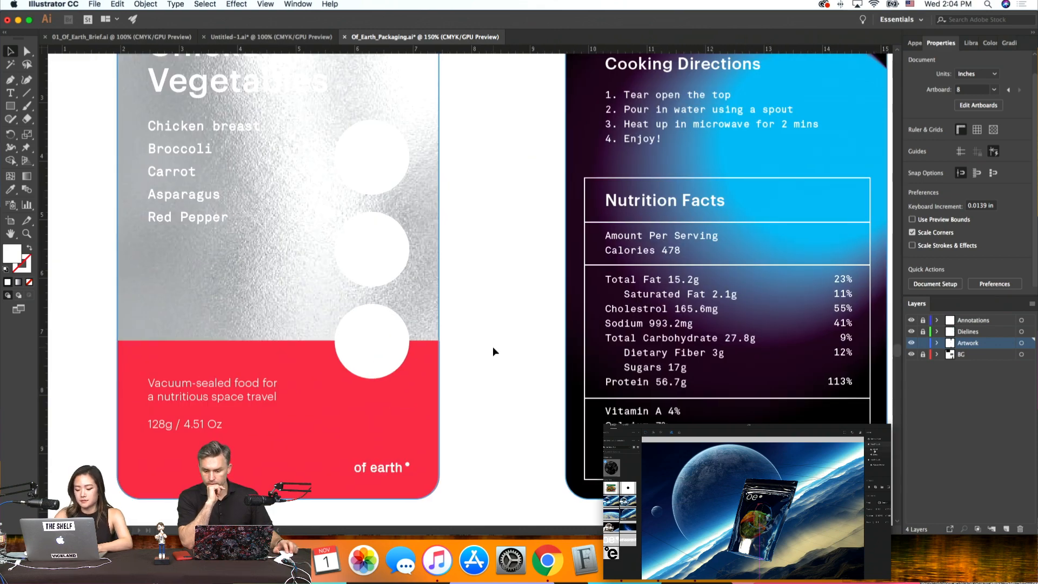
{"action": "key", "text": "super+minus"}
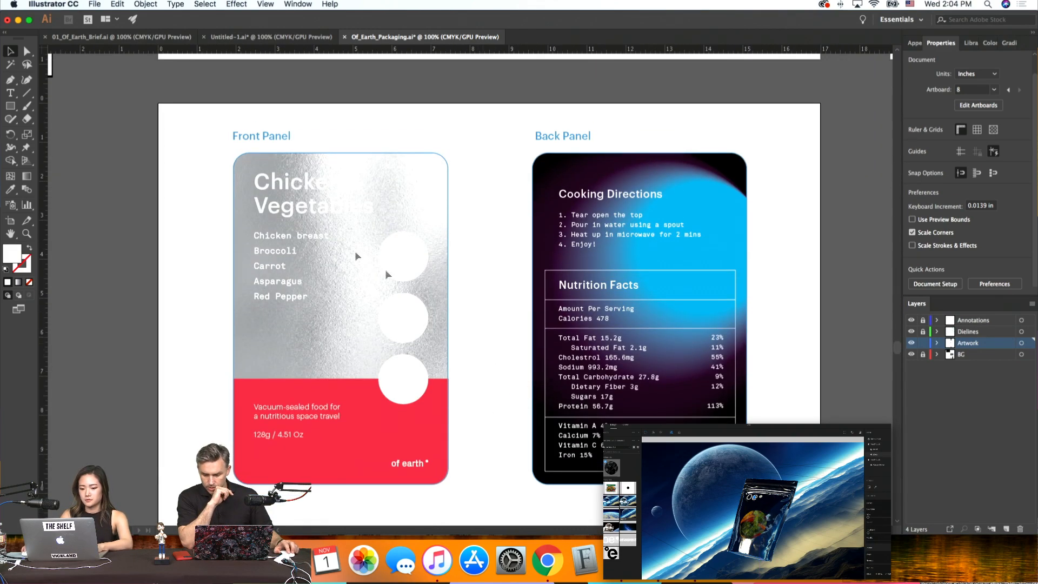
{"action": "scroll", "coordinate": [519, 277], "scroll_direction": "up", "scroll_amount": 1}
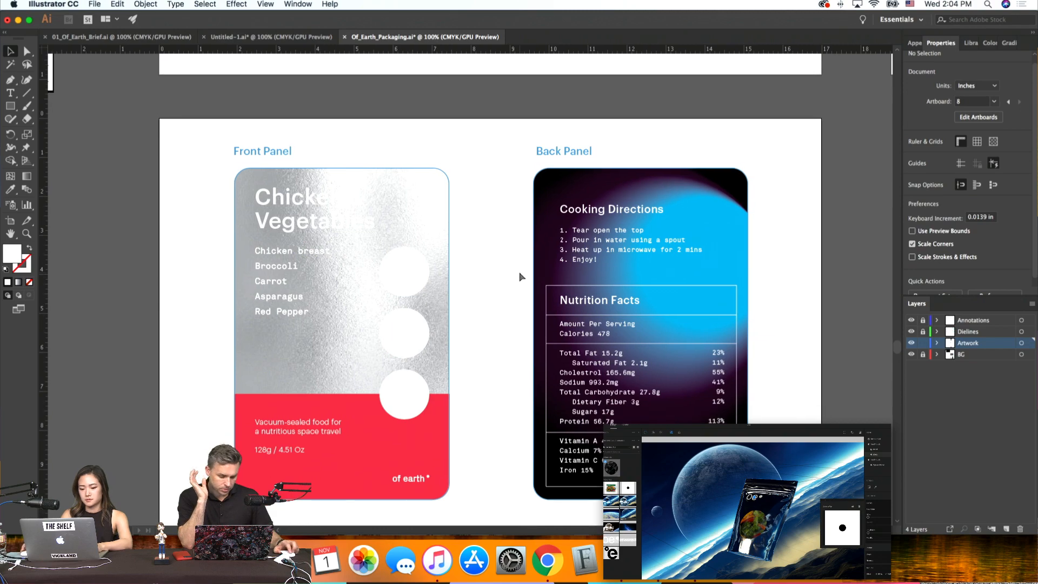
{"action": "scroll", "coordinate": [481, 433], "scroll_direction": "down", "scroll_amount": 2}
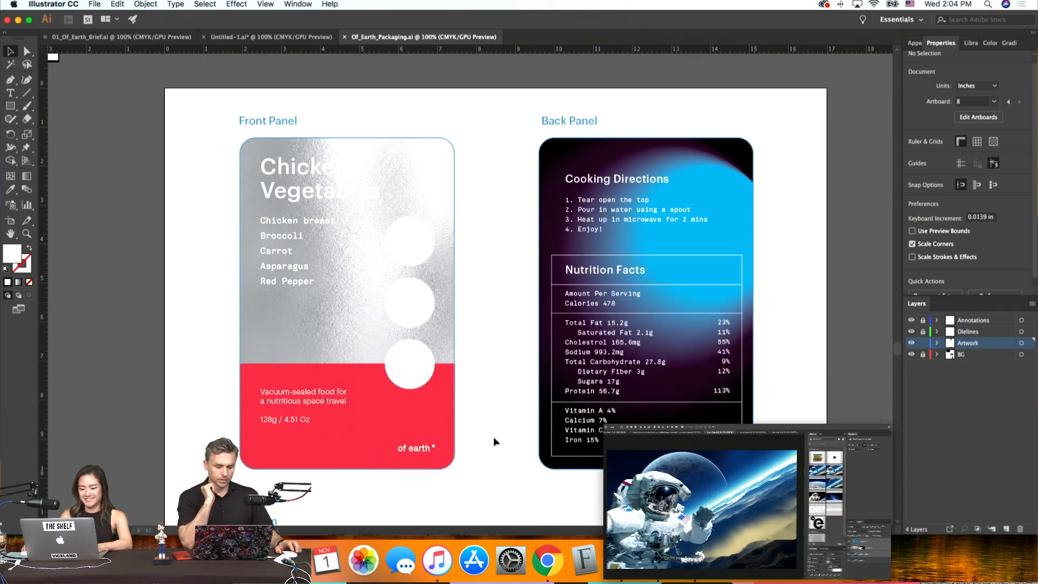
Display the shared Creative Cloud library's graphics alongside the packaging artwork
{"action": "left_click", "coordinate": [438, 409]}
{"action": "left_click", "coordinate": [502, 414]}
{"action": "scroll", "coordinate": [502, 413], "scroll_direction": "left", "scroll_amount": 1}
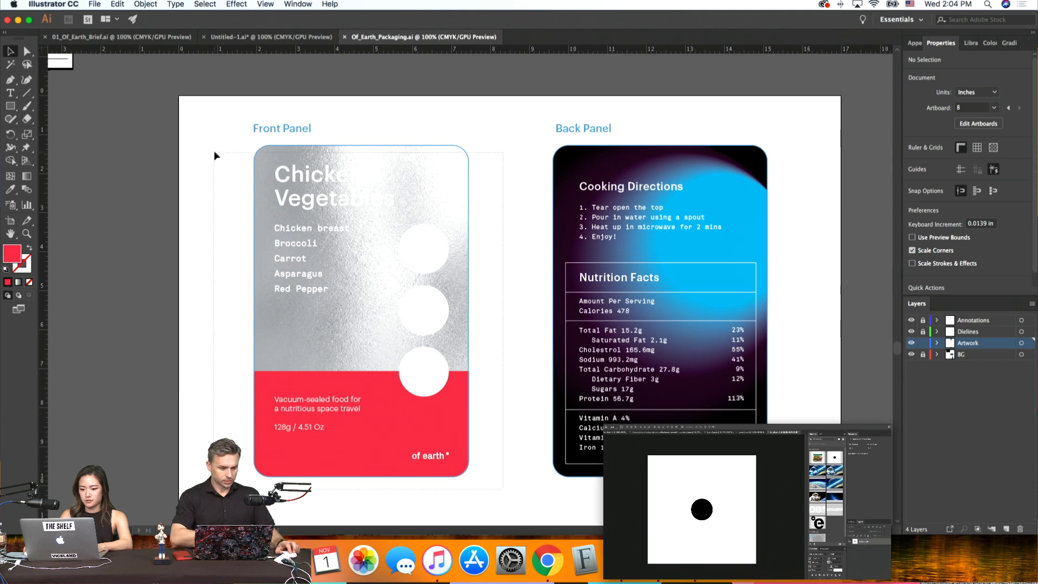
{"action": "left_click_drag", "start_coordinate": [216, 156], "coordinate": [423, 357]}
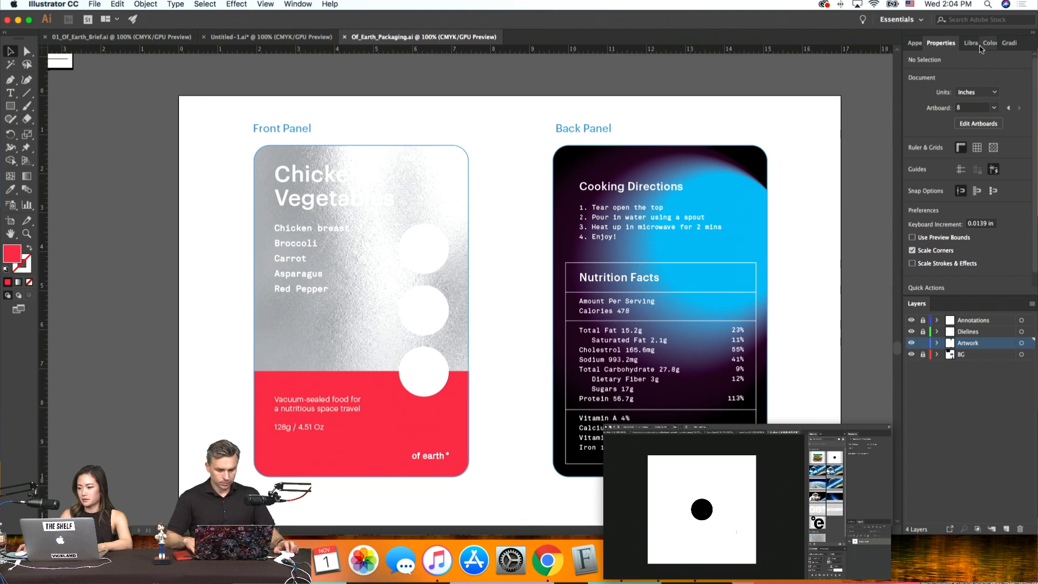
{"action": "left_click", "coordinate": [971, 43]}
{"action": "left_click", "coordinate": [967, 61]}
{"action": "left_click", "coordinate": [937, 80]}
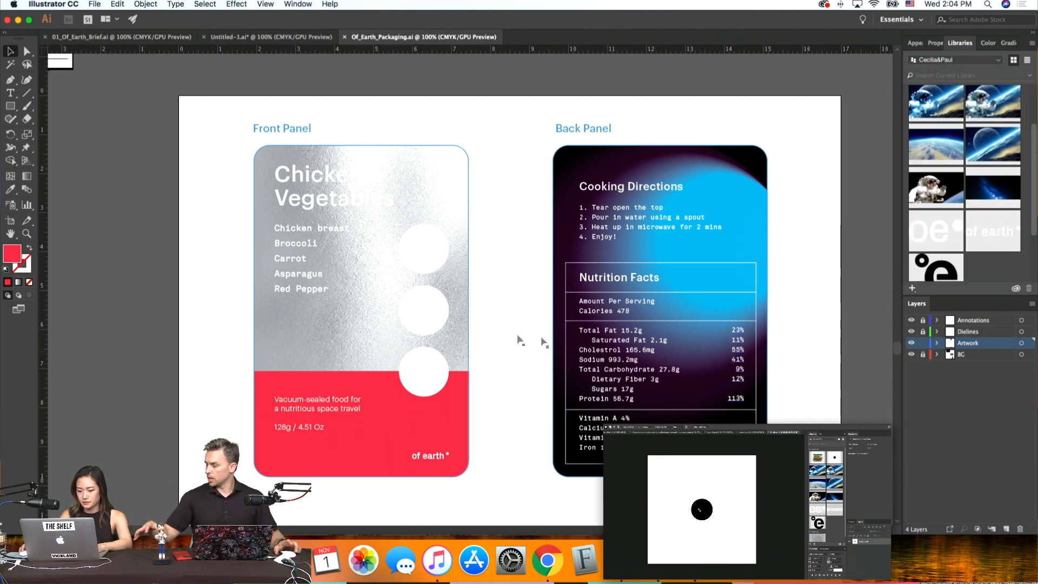
Select the front panel's title, ingredient lines, tagline, logo and red band together and add them to the shared library as one graphic
{"action": "left_click", "coordinate": [448, 412]}
{"action": "left_click", "coordinate": [510, 420]}
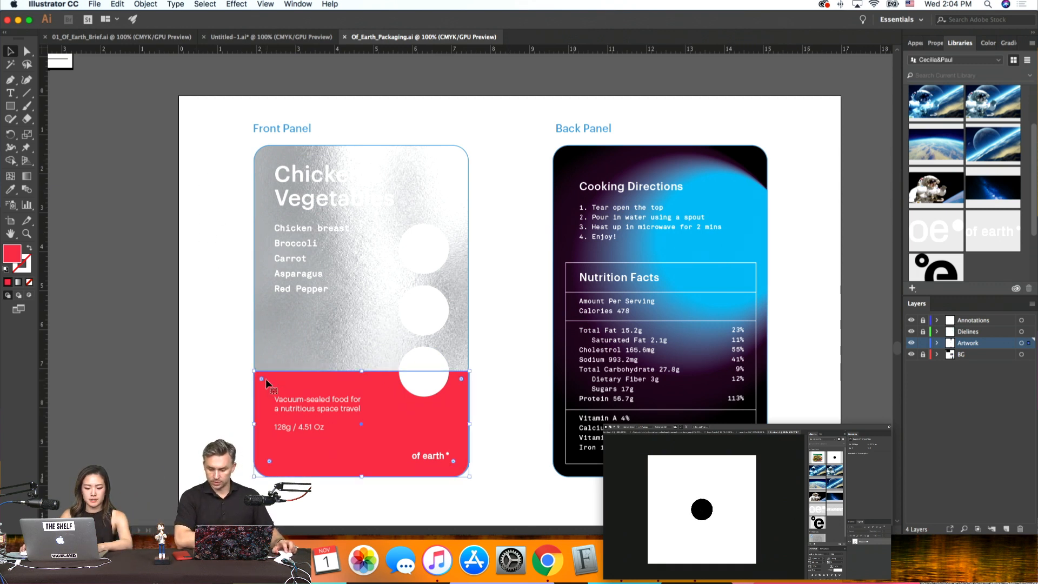
{"action": "left_click", "coordinate": [205, 369]}
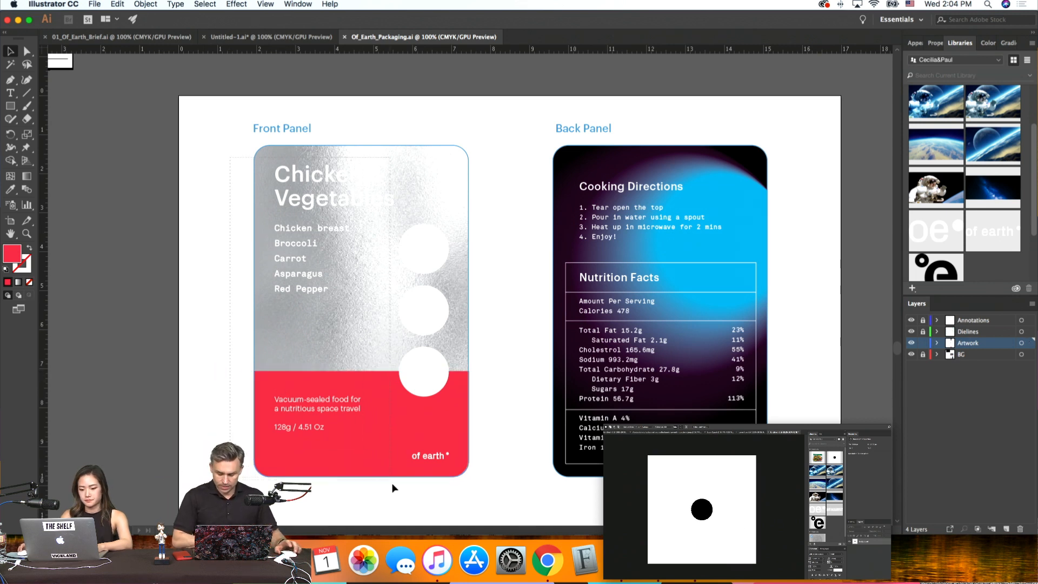
{"action": "left_click_drag", "start_coordinate": [393, 488], "coordinate": [396, 489]}
{"action": "left_click", "coordinate": [438, 457], "text": "shift"}
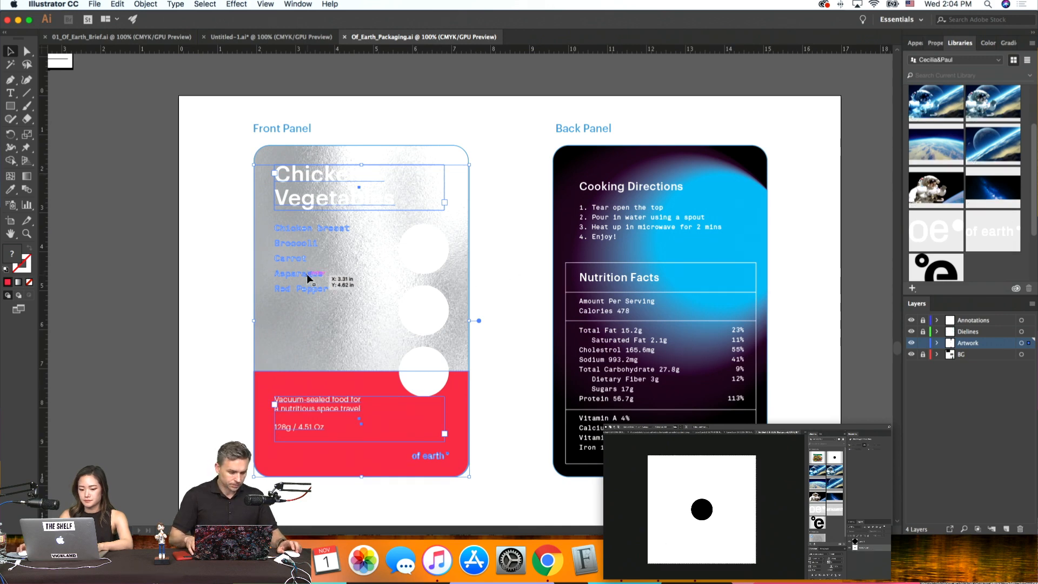
{"action": "left_click_drag", "start_coordinate": [308, 278], "coordinate": [970, 178]}
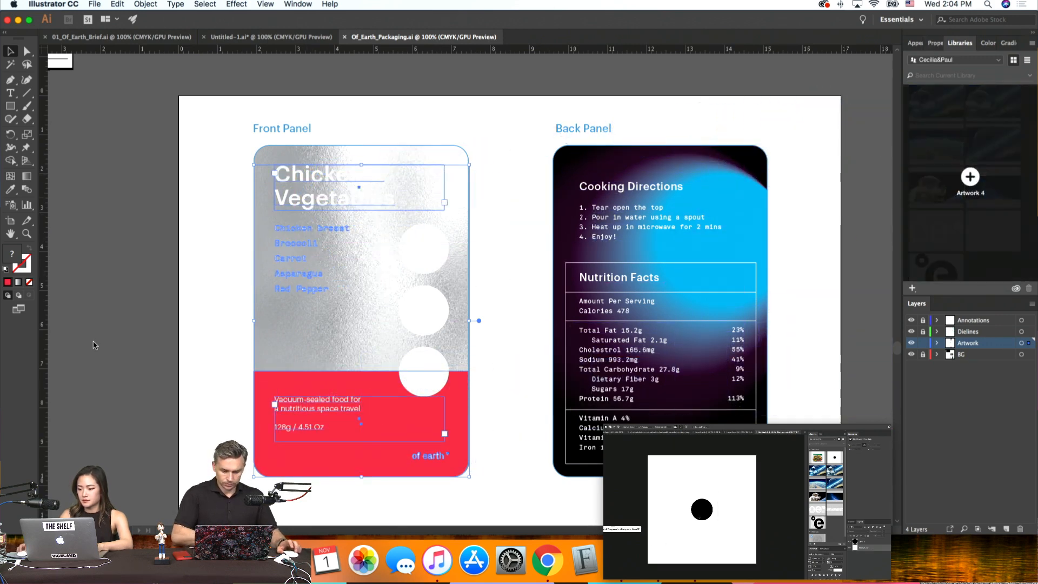
{"action": "left_click", "coordinate": [95, 342]}
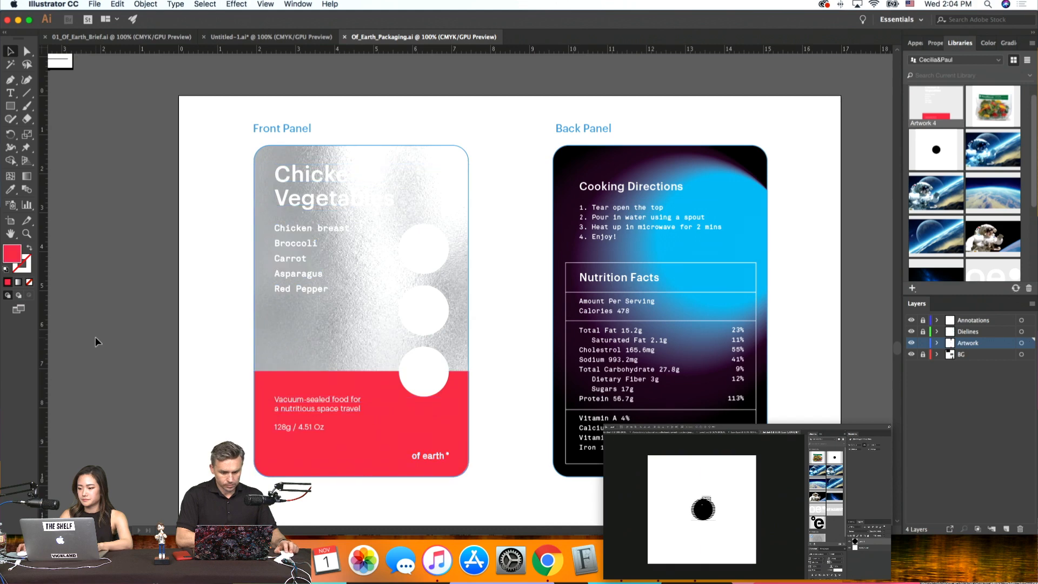
{"action": "scroll", "coordinate": [95, 342], "scroll_direction": "right", "scroll_amount": 3}
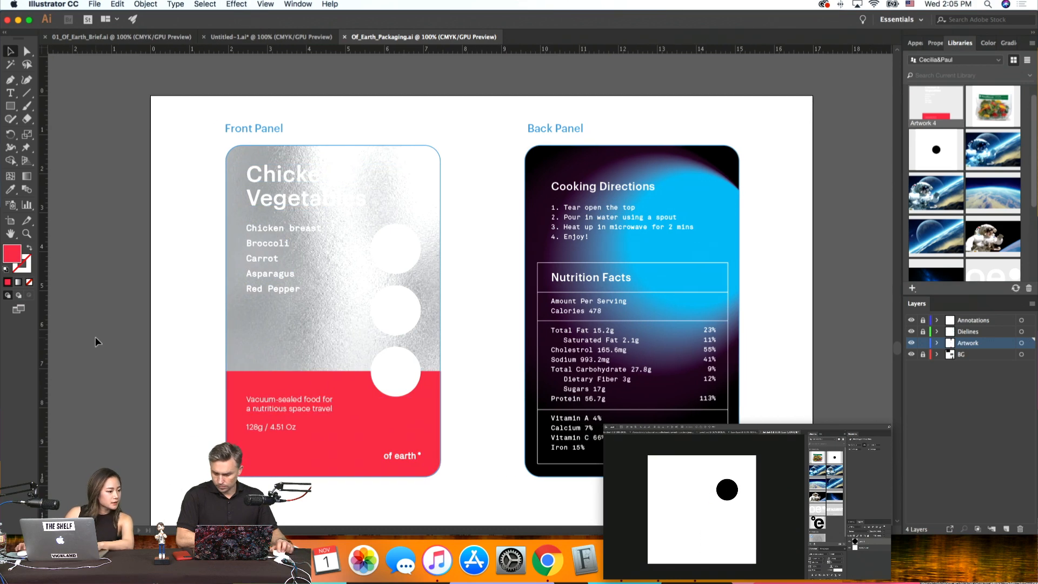
{"action": "scroll", "coordinate": [462, 372], "scroll_direction": "right", "scroll_amount": 6}
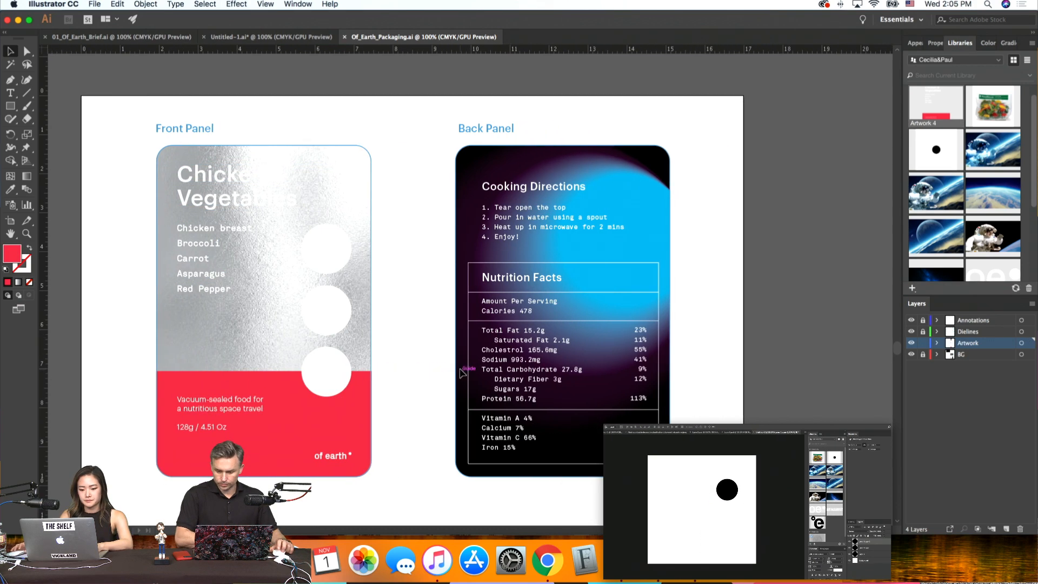
{"action": "scroll", "coordinate": [427, 397], "scroll_direction": "right", "scroll_amount": 6}
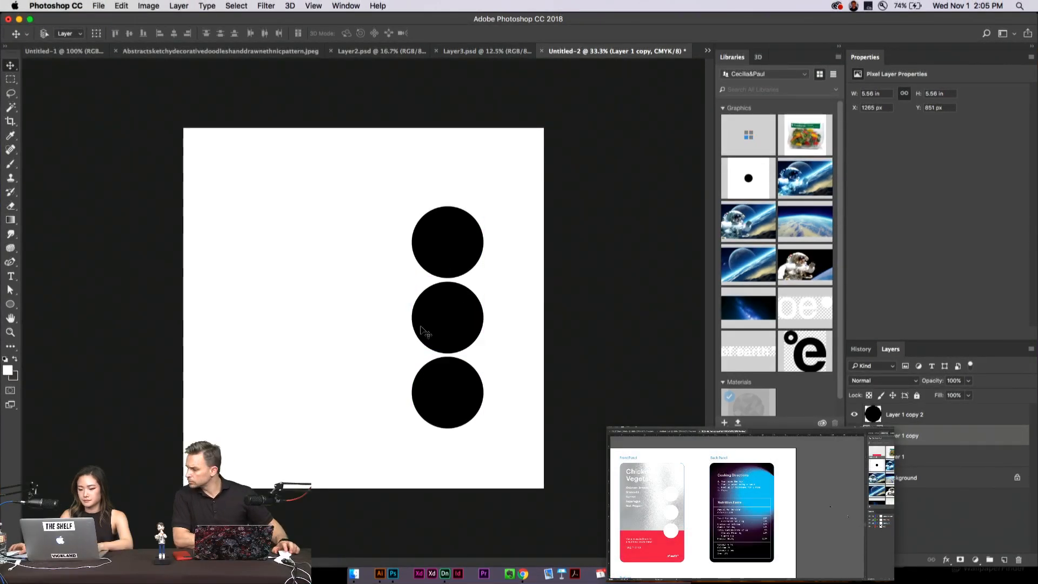
In Photoshop, move the lowest black circle down to Y 1442 px and the middle circle to Y 938 px
{"action": "left_click", "coordinate": [868, 412]}
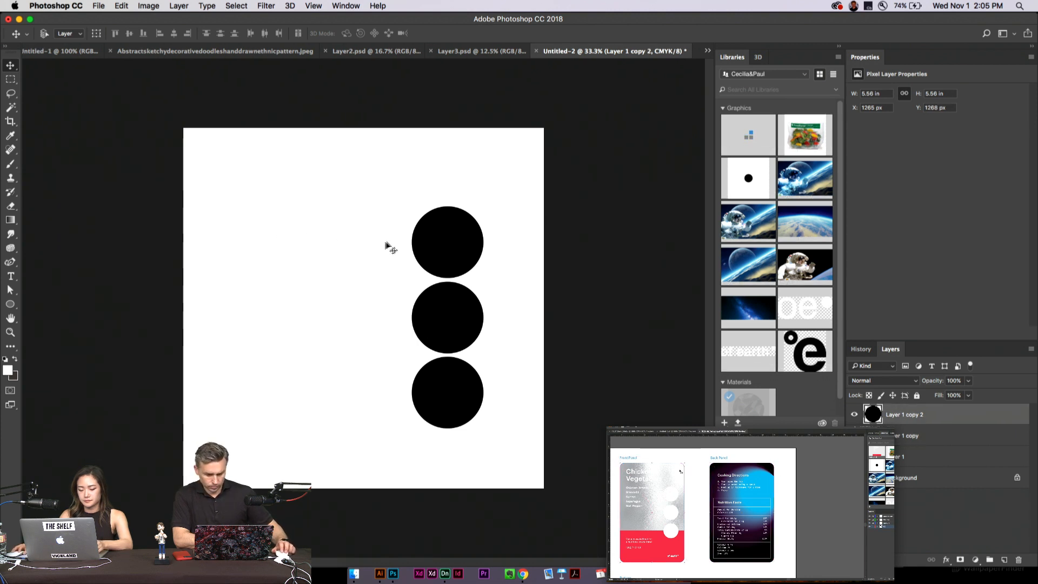
{"action": "left_click_drag", "start_coordinate": [389, 241], "coordinate": [388, 272]}
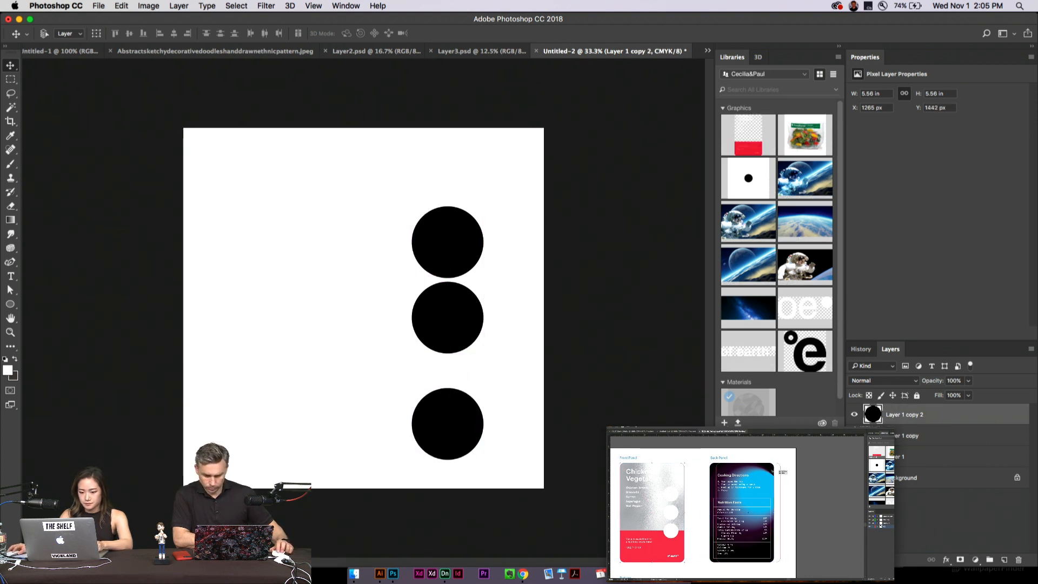
{"action": "left_click", "coordinate": [871, 434]}
{"action": "left_click_drag", "start_coordinate": [543, 346], "coordinate": [545, 374]}
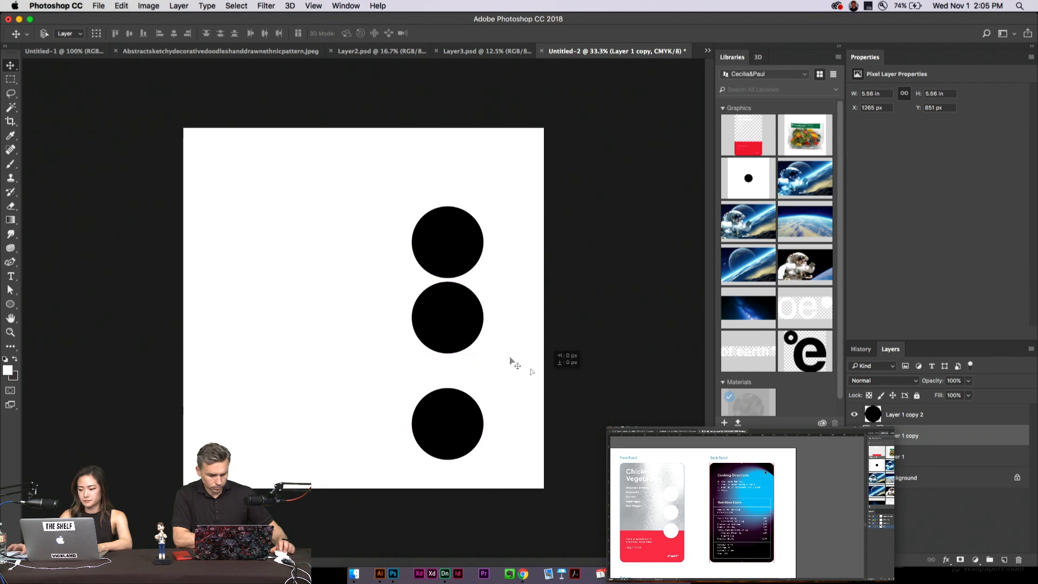
{"action": "left_click_drag", "start_coordinate": [435, 305], "coordinate": [437, 321]}
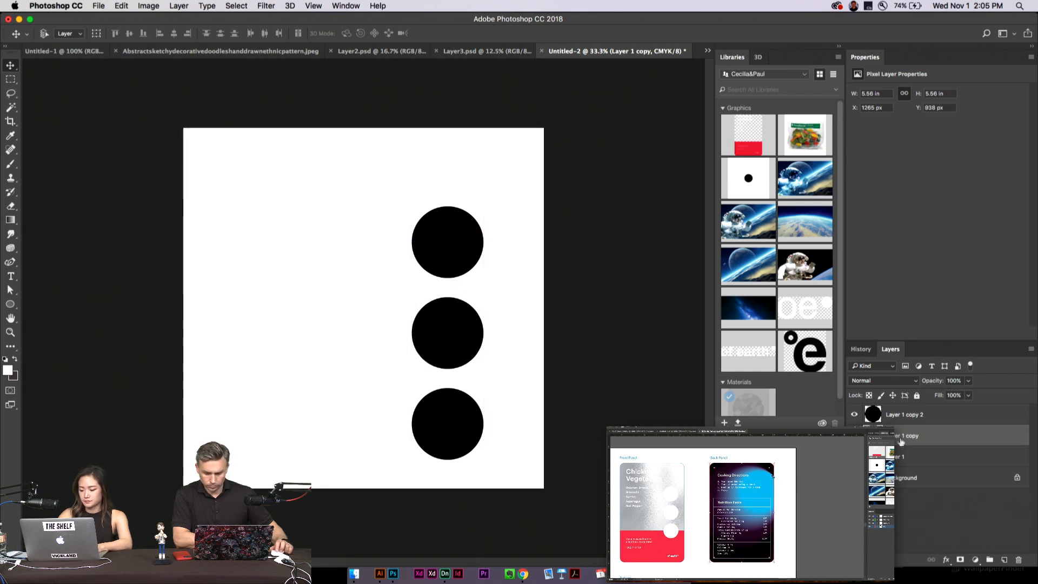
Select all three circle layers and scale them down together until each circle is about 3.92 in wide
{"action": "left_click", "coordinate": [902, 456]}
{"action": "left_click", "coordinate": [897, 417], "text": "shift"}
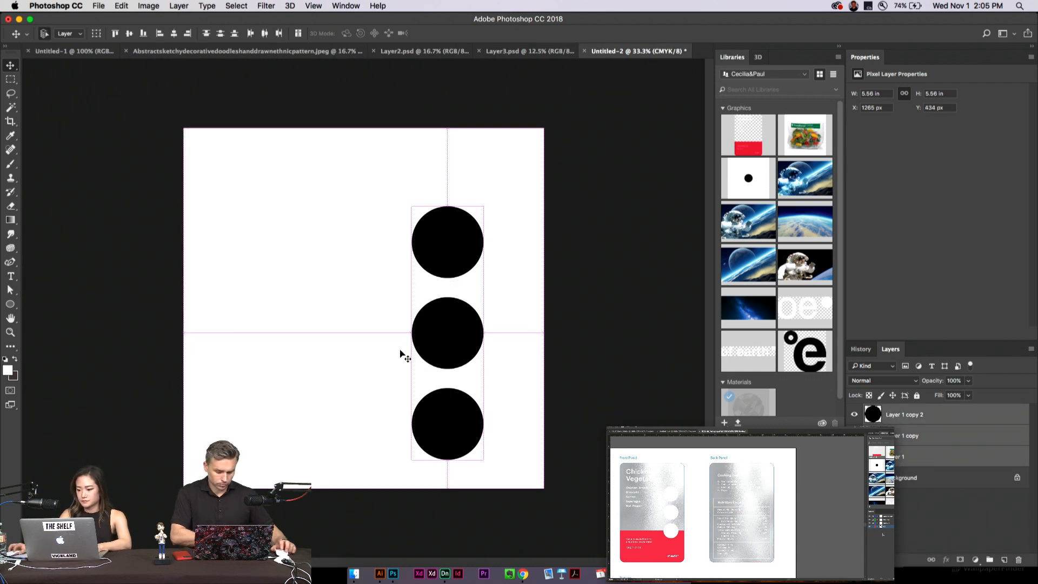
{"action": "key", "text": "super+t"}
{"action": "left_click_drag", "start_coordinate": [408, 461], "coordinate": [424, 387]}
{"action": "key", "text": "Return"}
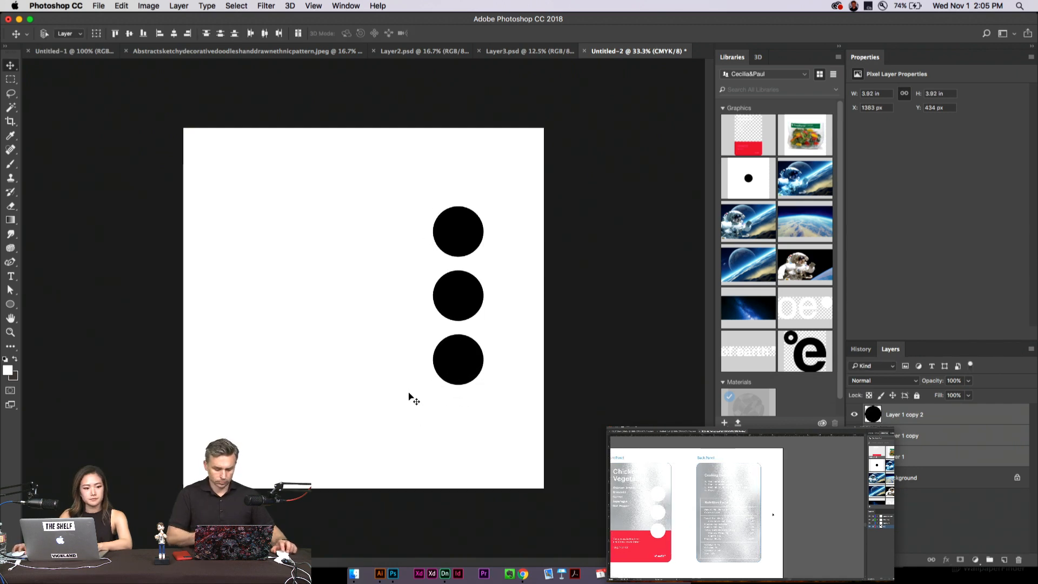
Select the three circle layers together with the Background layer and add them to the shared library as a graphic
{"action": "key", "text": "super+s"}
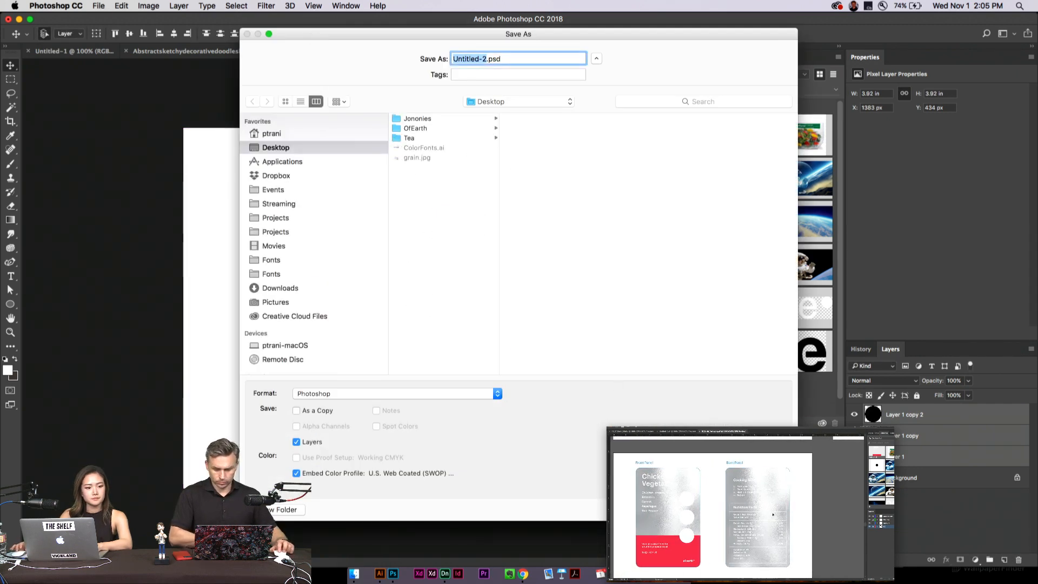
{"action": "key", "text": "Escape"}
{"action": "left_click", "coordinate": [1016, 477]}
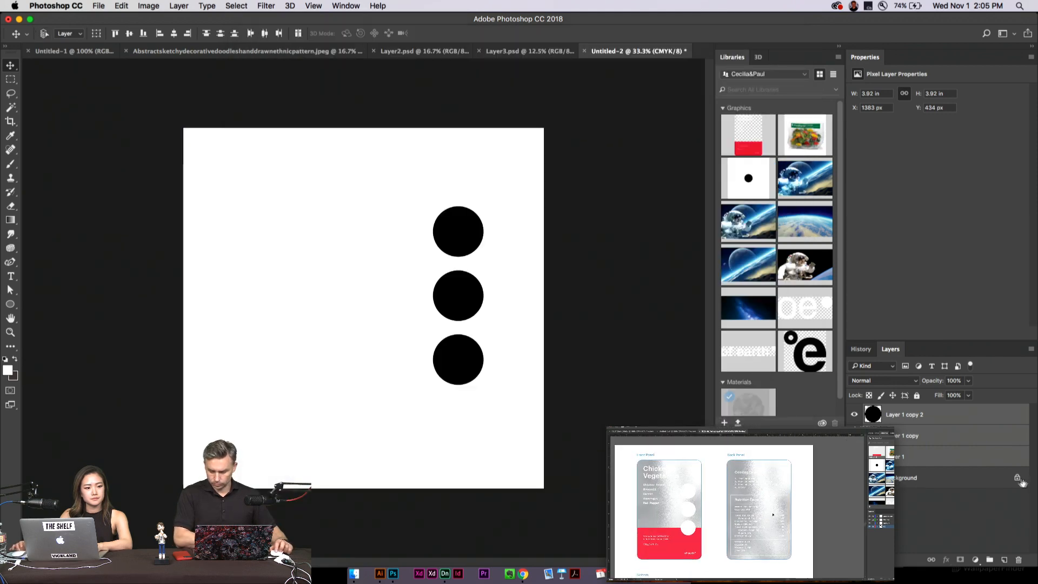
{"action": "left_click", "coordinate": [919, 416], "text": "shift"}
{"action": "left_click_drag", "start_coordinate": [914, 418], "coordinate": [768, 208]}
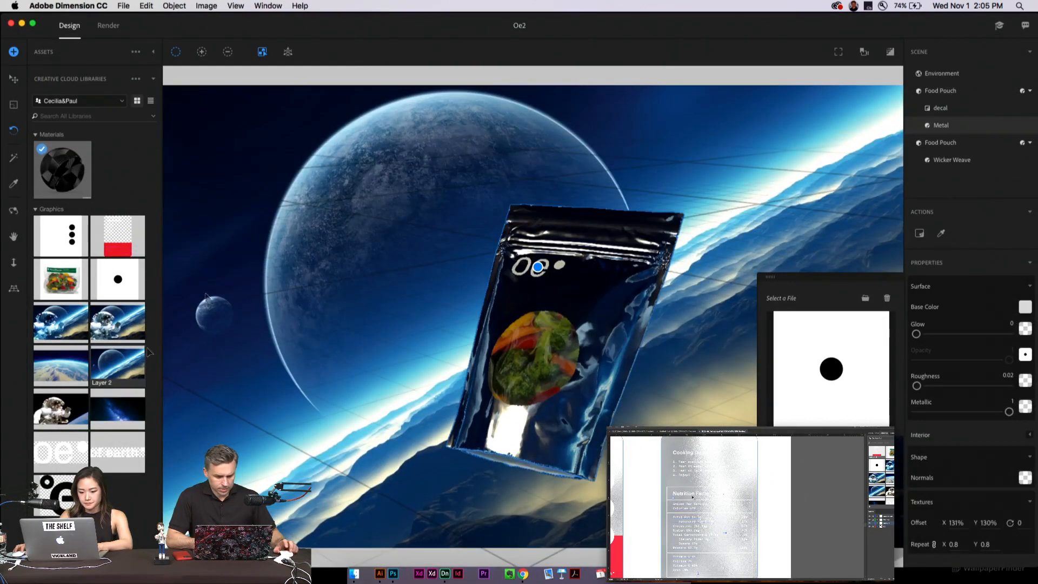
In Adobe Dimension, place the Artwork 4 graphic on the food pouch, replacing its current decal
{"action": "left_click_drag", "start_coordinate": [114, 238], "coordinate": [562, 292]}
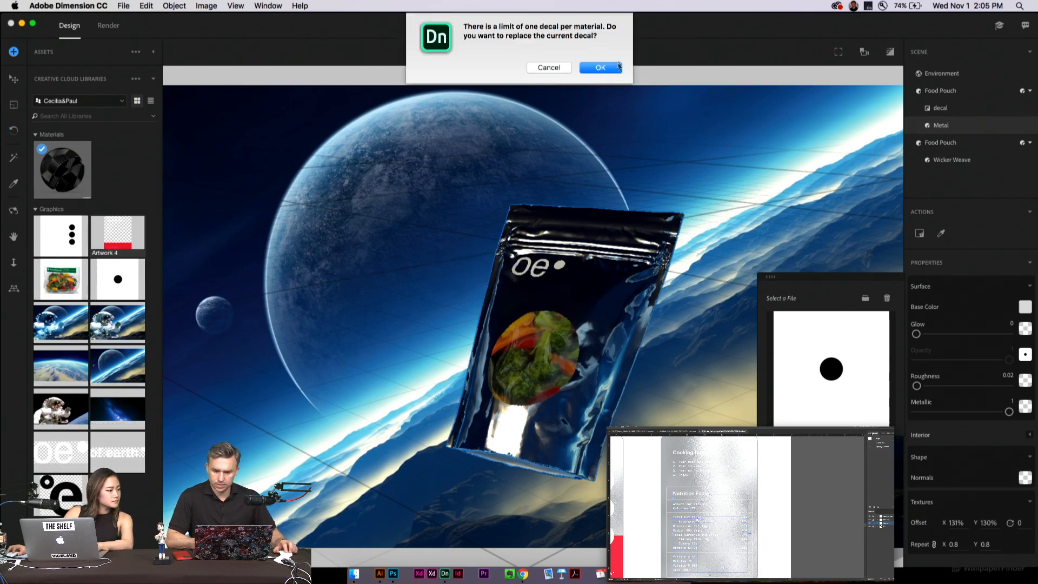
{"action": "left_click", "coordinate": [604, 68]}
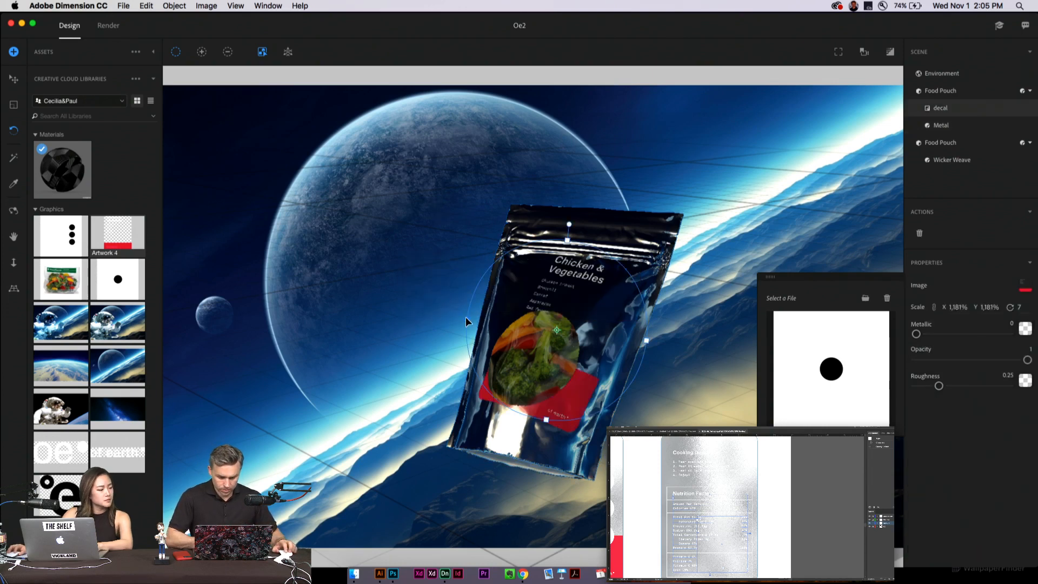
Enlarge the front panel decal to 1,598%, straighten its rotation to about -1, and position it over the pouch front
{"action": "left_click_drag", "start_coordinate": [466, 322], "coordinate": [417, 301]}
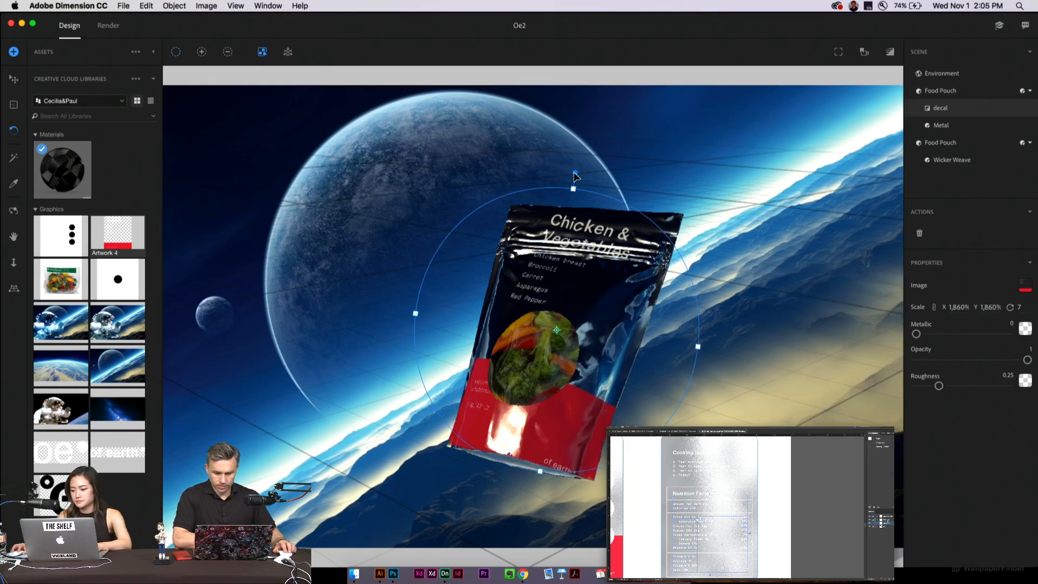
{"action": "left_click_drag", "start_coordinate": [566, 176], "coordinate": [544, 175]}
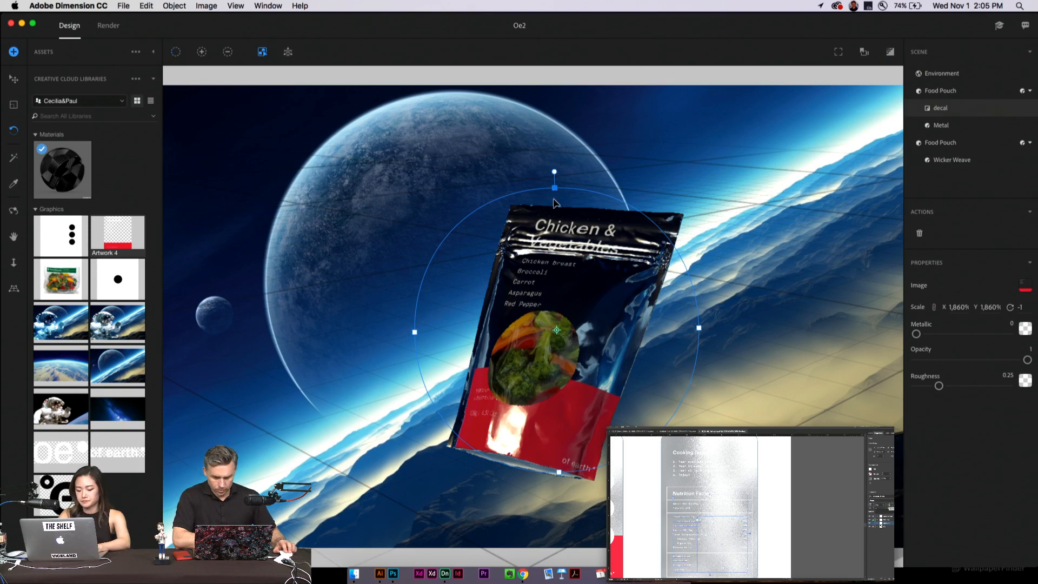
{"action": "left_click_drag", "start_coordinate": [553, 200], "coordinate": [537, 247]}
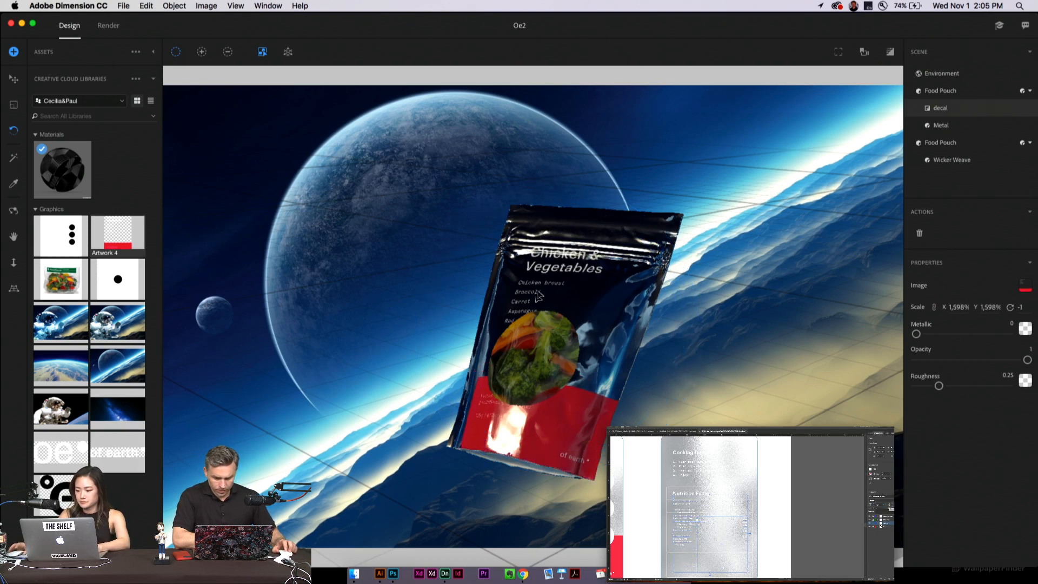
{"action": "left_click_drag", "start_coordinate": [540, 285], "coordinate": [519, 297]}
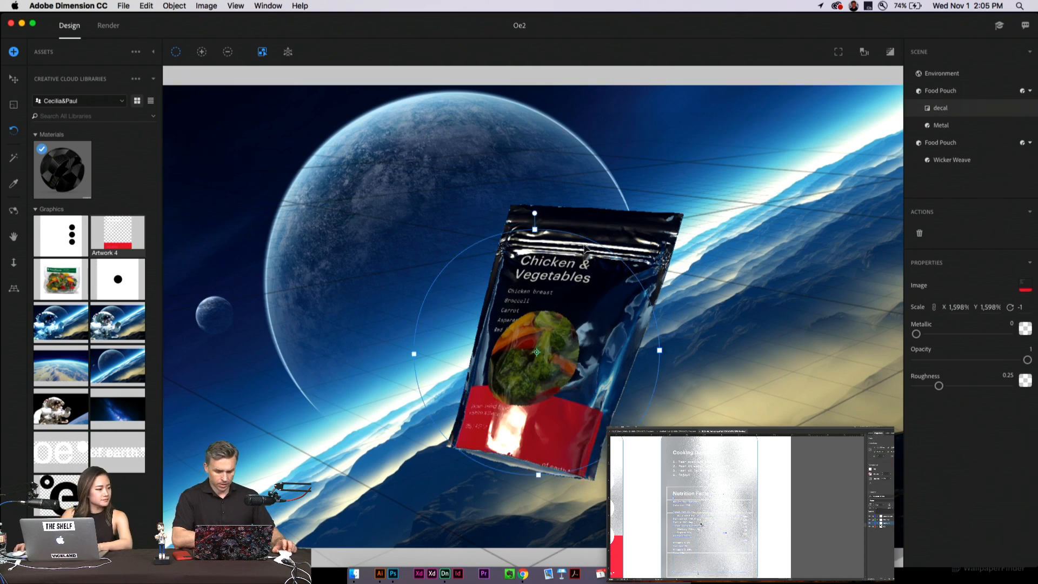
Select both Food Pouch objects and scale them up together to 2 on all axes
{"action": "left_click", "coordinate": [937, 92]}
{"action": "left_click", "coordinate": [939, 142]}
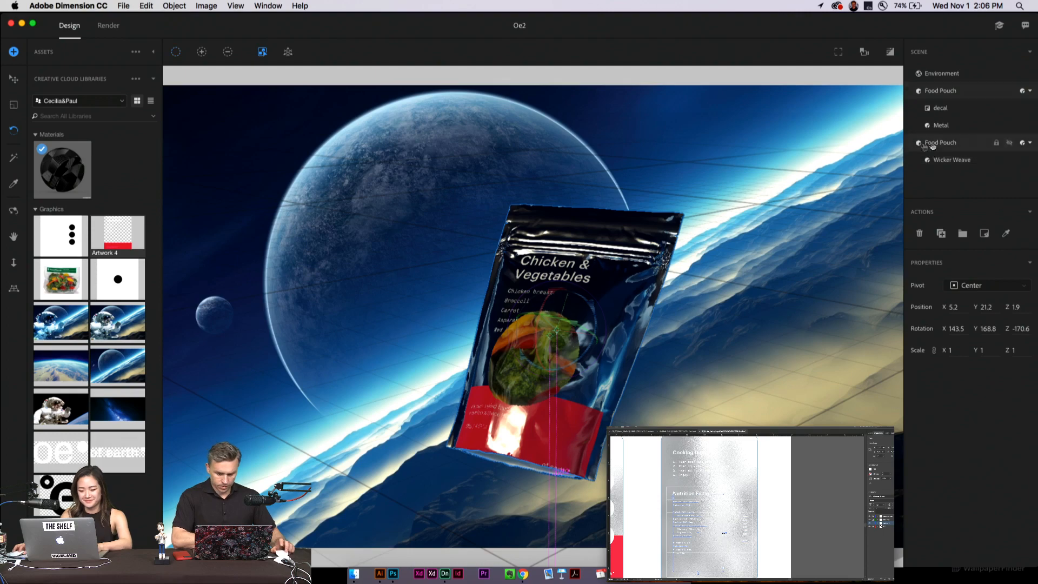
{"action": "left_click", "coordinate": [12, 106]}
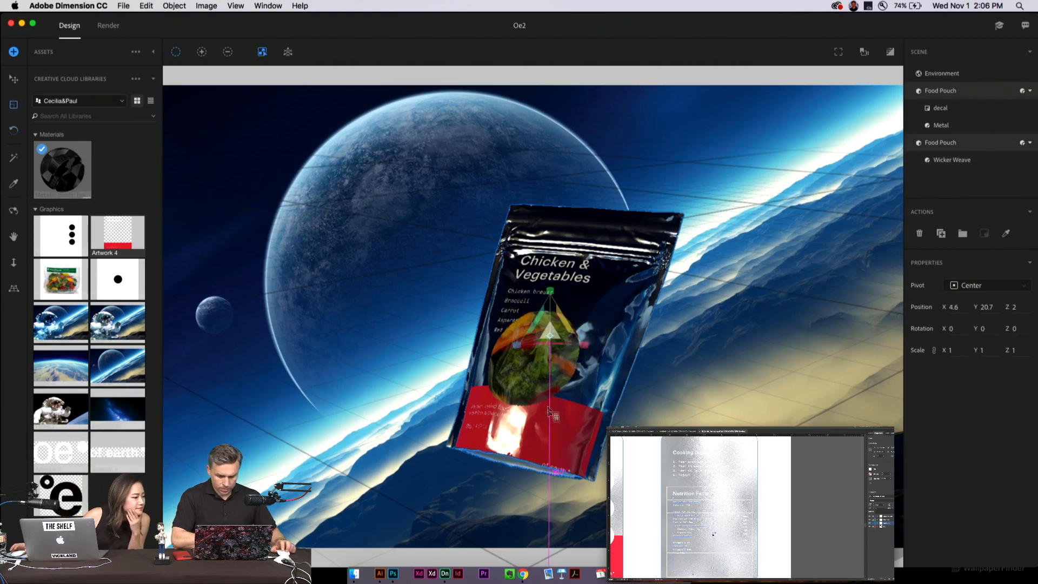
{"action": "left_click_drag", "start_coordinate": [549, 330], "coordinate": [690, 282]}
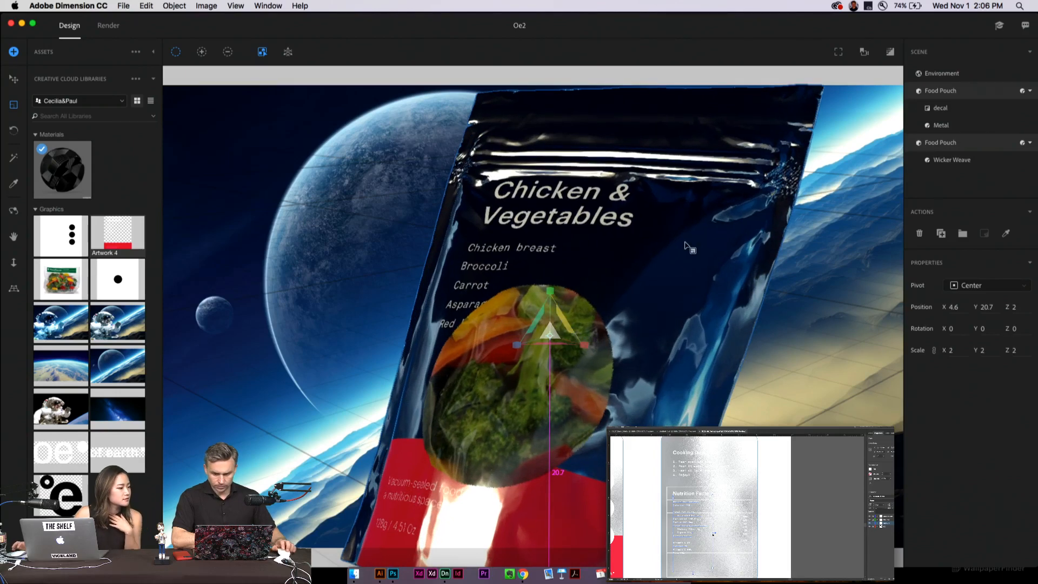
Rotate both Food Pouch objects together by about X 3.6, Y 12.9 and Z -9.4
{"action": "left_click", "coordinate": [14, 131]}
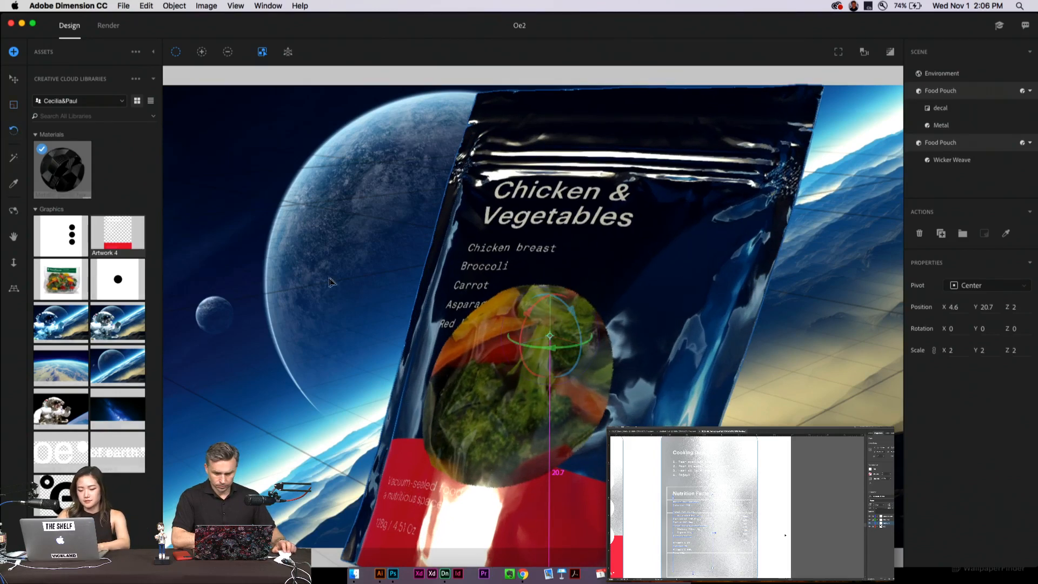
{"action": "left_click", "coordinate": [522, 290]}
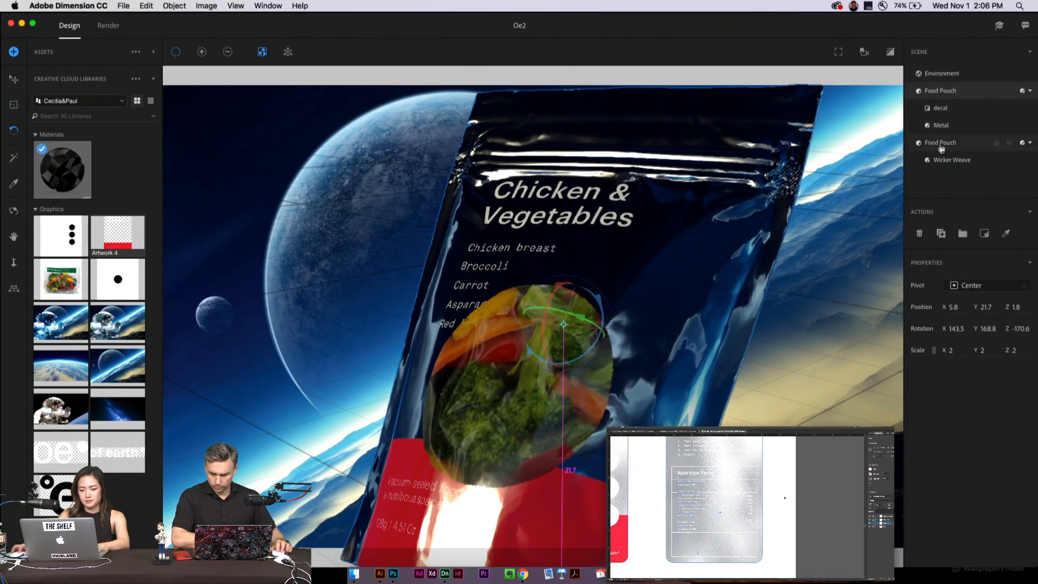
{"action": "left_click_drag", "start_coordinate": [522, 291], "coordinate": [536, 306]}
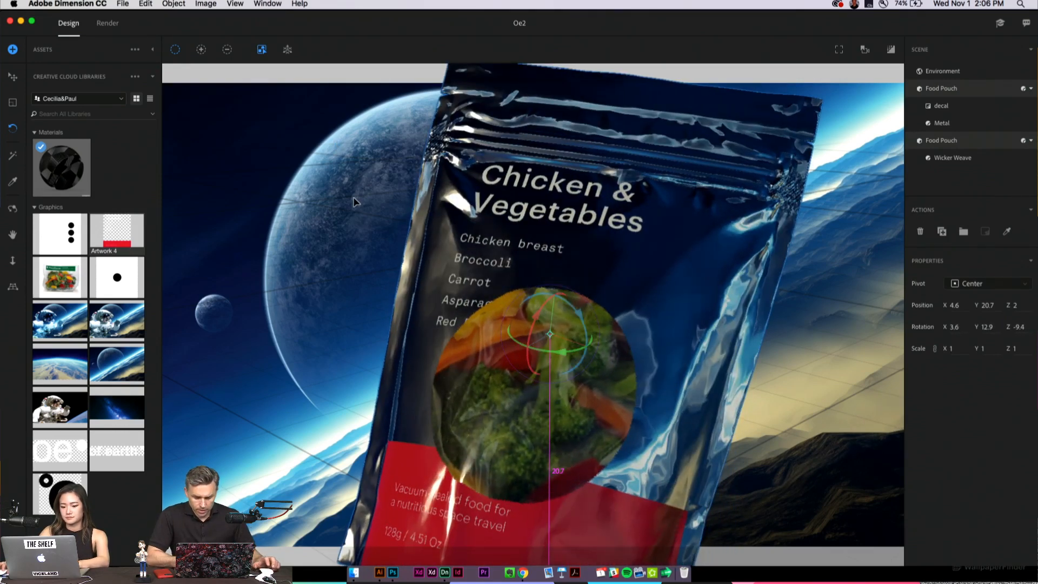
Replace the opacity image of the outer pouch's Metal material with the three-circle Layer 1 copy 2 graphic
{"action": "left_click", "coordinate": [951, 122]}
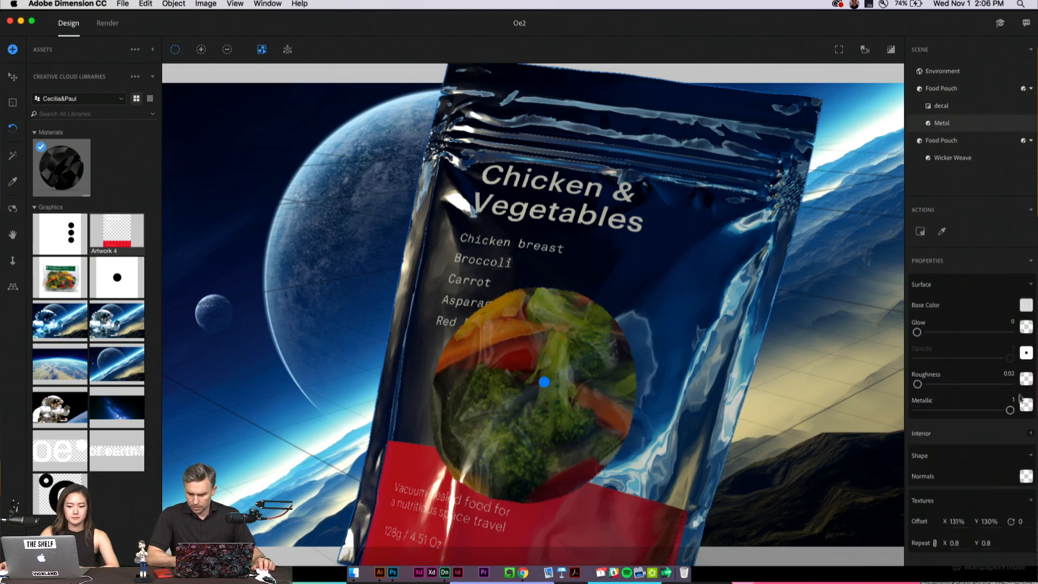
{"action": "left_click", "coordinate": [1026, 353]}
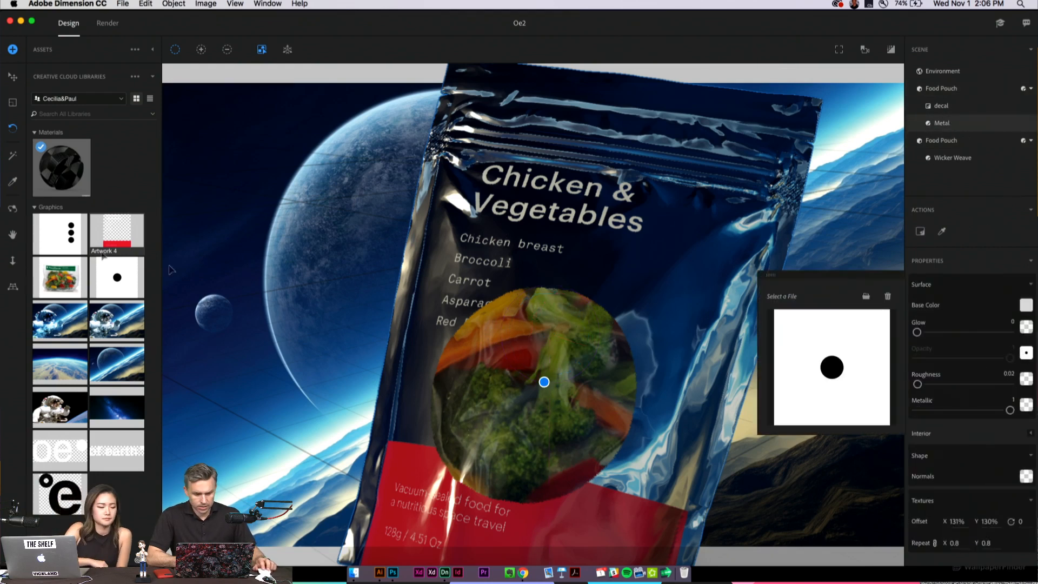
{"action": "left_click_drag", "start_coordinate": [60, 232], "coordinate": [820, 348]}
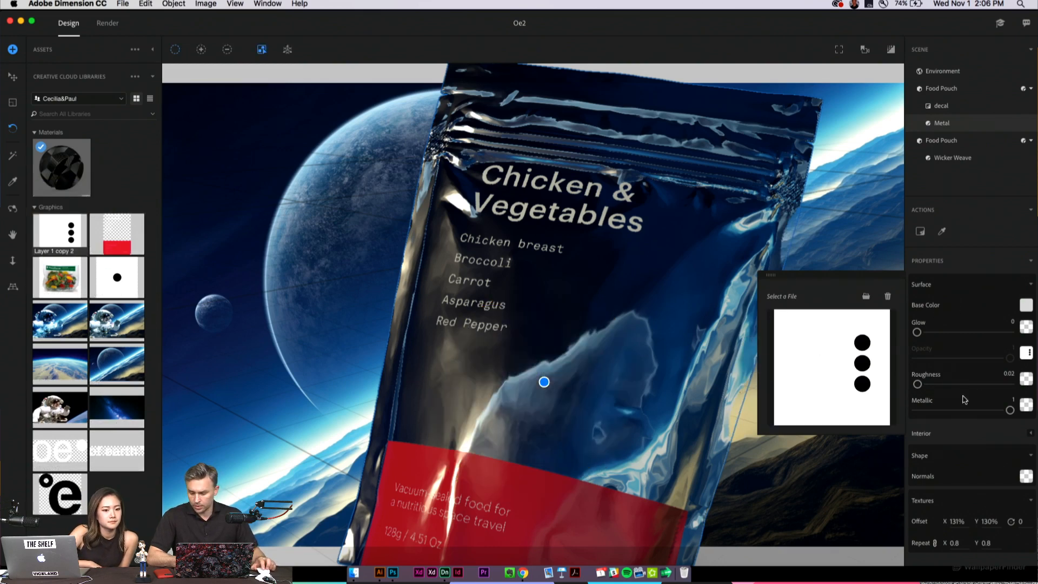
Set the Metal material's texture offset to X 134%, Y 122% and its repeat to 1.3
{"action": "left_click", "coordinate": [1006, 547]}
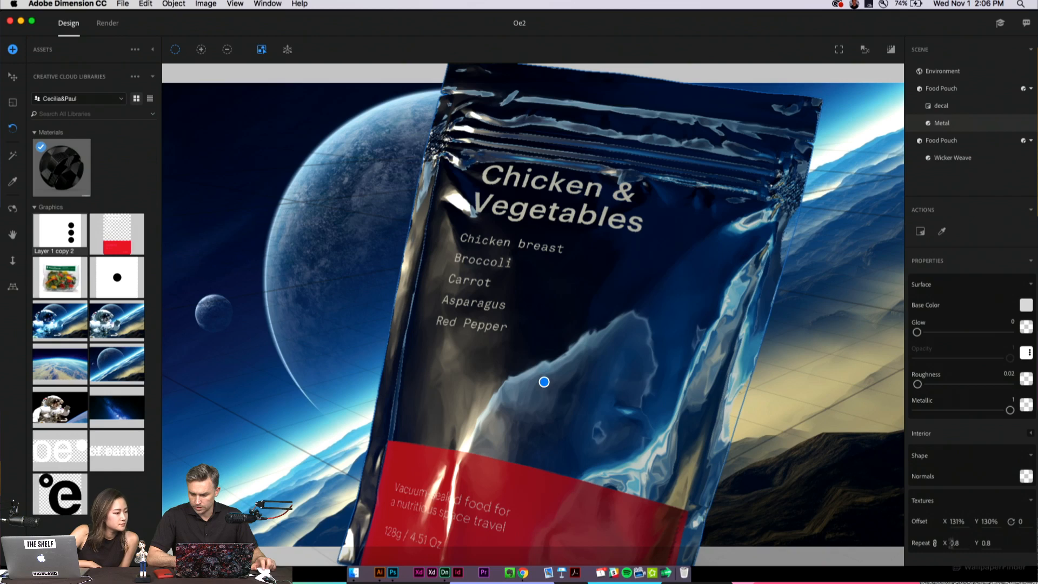
{"action": "left_click_drag", "start_coordinate": [956, 521], "coordinate": [969, 521]}
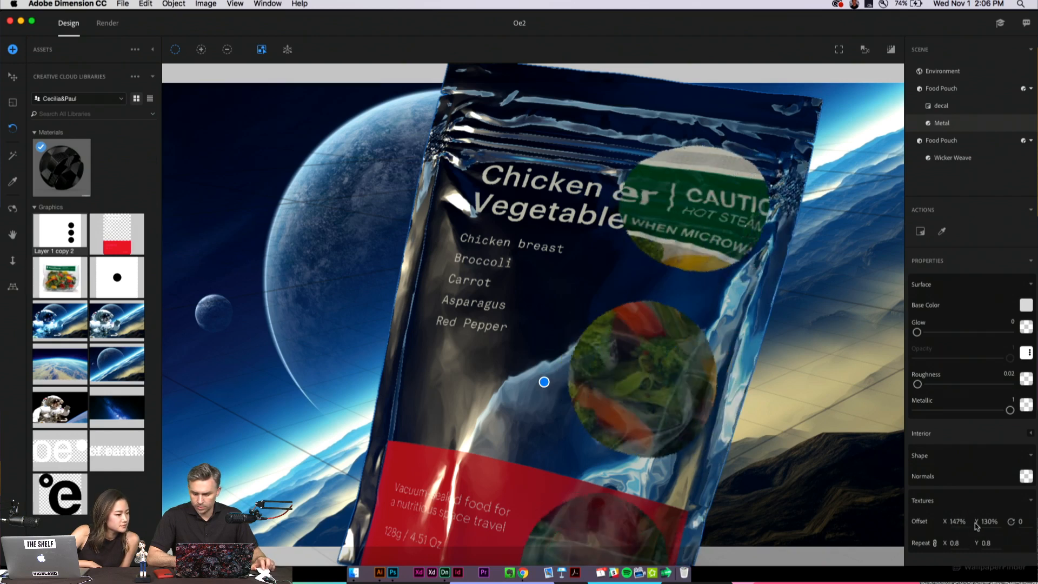
{"action": "left_click_drag", "start_coordinate": [986, 521], "coordinate": [975, 521]}
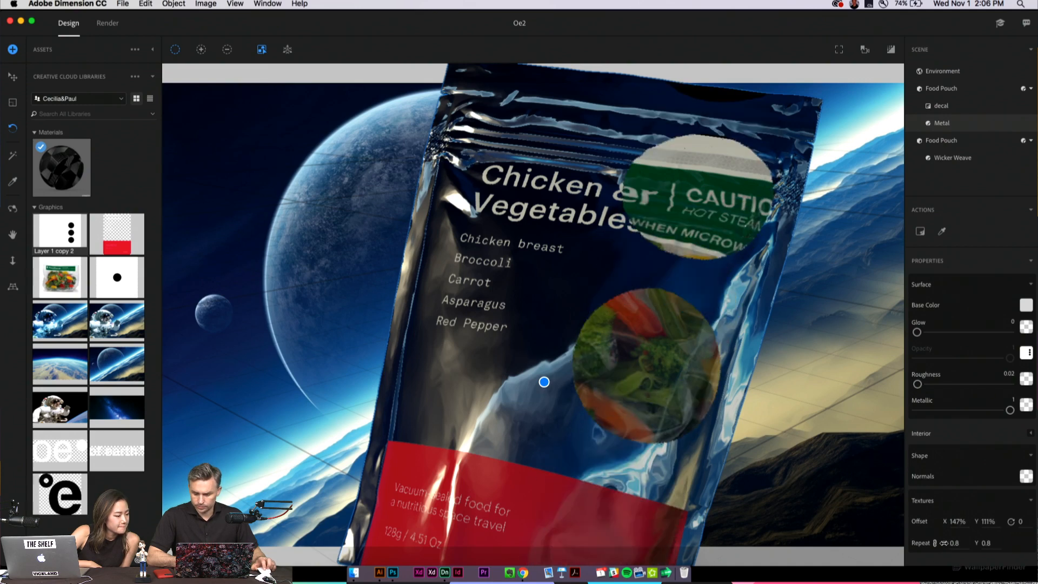
{"action": "left_click_drag", "start_coordinate": [976, 543], "coordinate": [977, 542]}
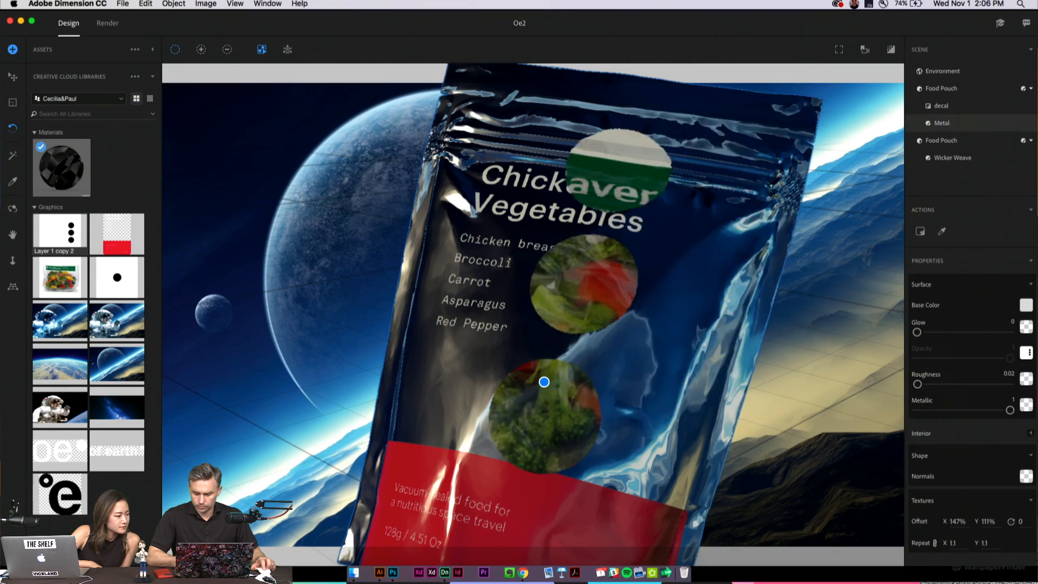
{"action": "left_click_drag", "start_coordinate": [959, 522], "coordinate": [992, 522]}
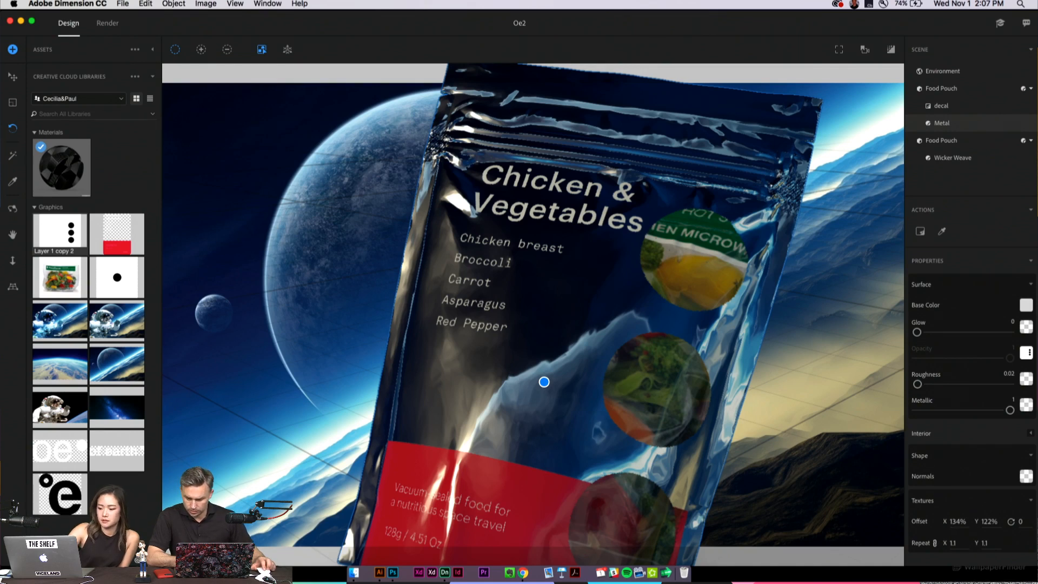
{"action": "left_click_drag", "start_coordinate": [955, 543], "coordinate": [957, 542]}
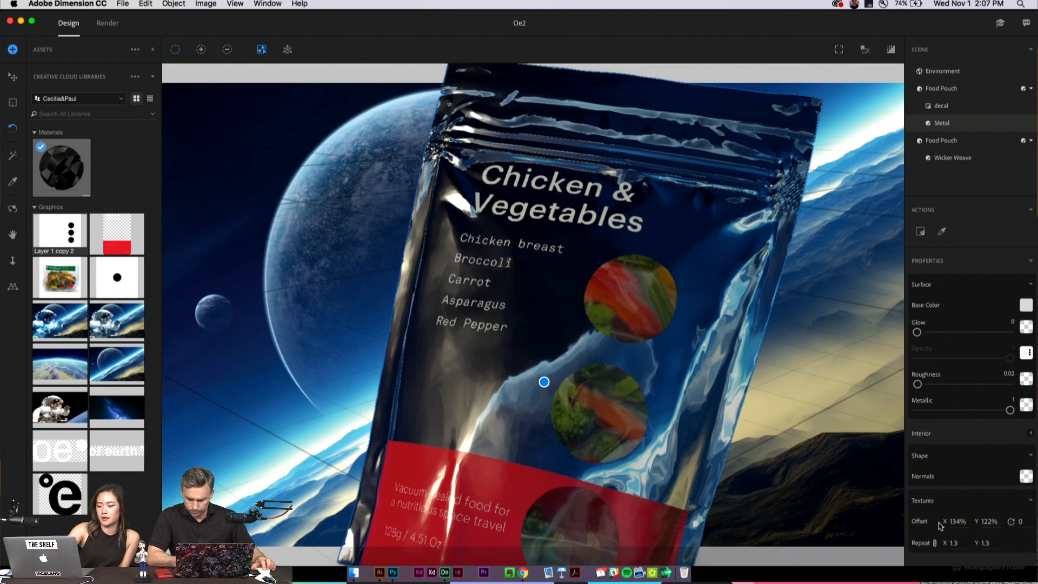
Shrink the circle windows with a texture repeat of 1.6 and set the Metal material's Y offset to 110%
{"action": "left_click_drag", "start_coordinate": [956, 521], "coordinate": [991, 521]}
{"action": "key", "text": "Down"}
{"action": "key", "text": "Down"}
{"action": "key", "text": "Down"}
{"action": "key", "text": "Down"}
{"action": "key", "text": "Down"}
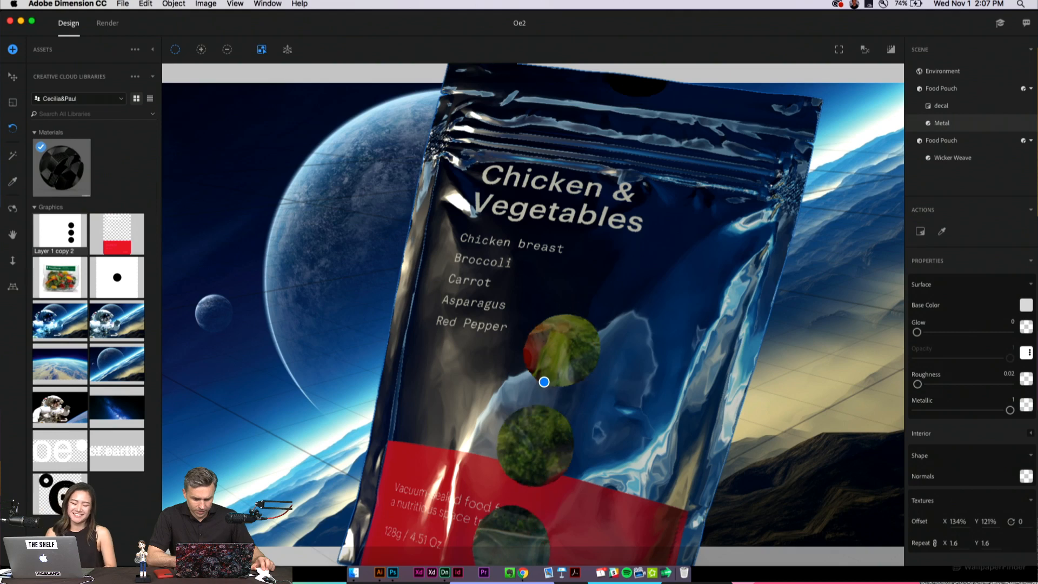
{"action": "key", "text": "Down"}
{"action": "key", "text": "Down"}
{"action": "key", "text": "Down"}
{"action": "key", "text": "Down"}
{"action": "key", "text": "Down"}
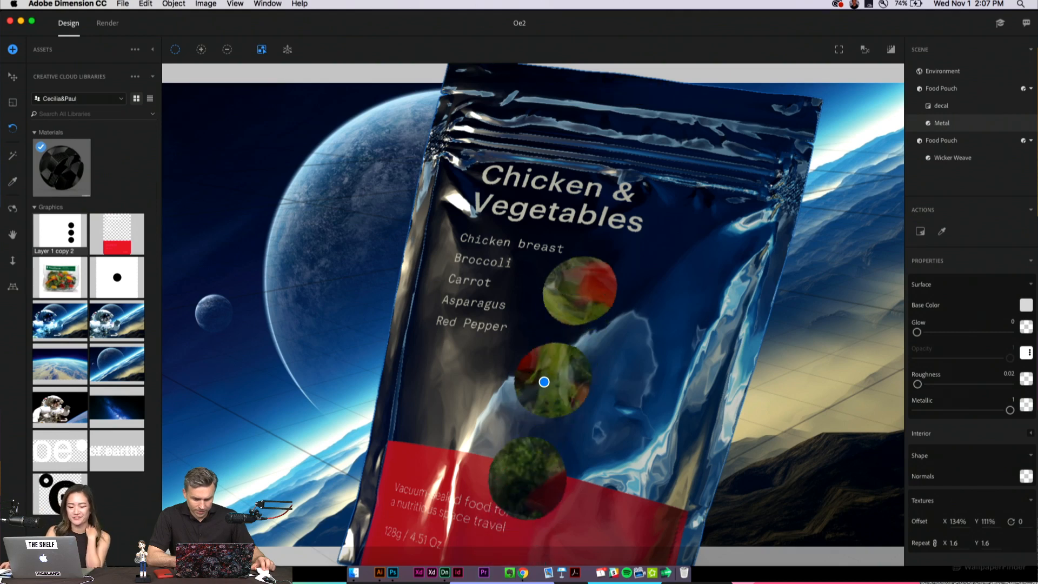
{"action": "key", "text": "Down"}
{"action": "key", "text": "Down"}
{"action": "key", "text": "Down"}
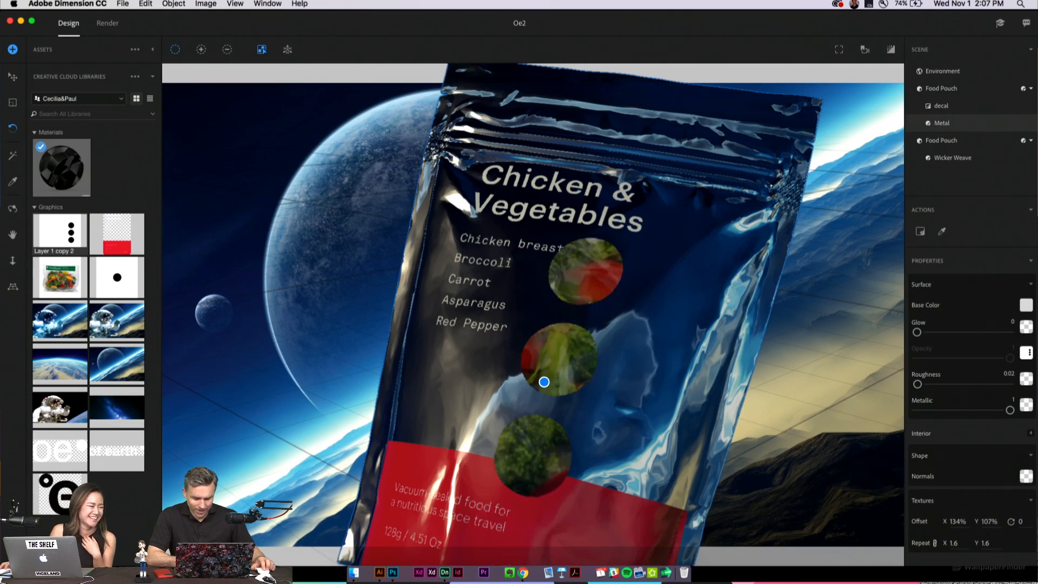
{"action": "key", "text": "Up"}
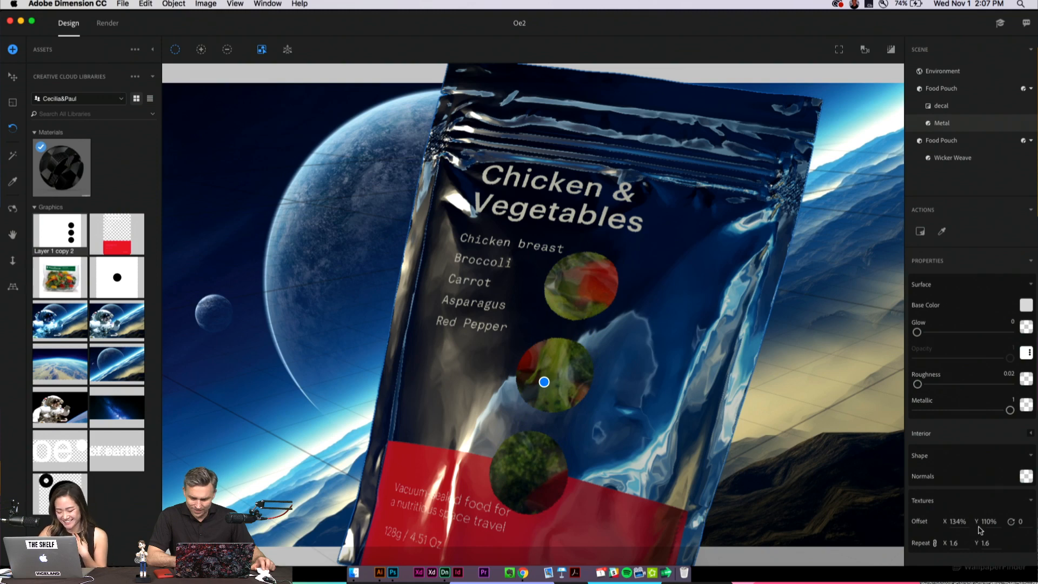
Shift the circle windows sideways by setting the Metal material's texture X offset to 119%
{"action": "key", "text": "Down"}
{"action": "key", "text": "Down"}
{"action": "key", "text": "Down"}
{"action": "key", "text": "Down"}
{"action": "key", "text": "Down"}
{"action": "key", "text": "Down"}
{"action": "key", "text": "Down"}
{"action": "key", "text": "Down"}
{"action": "key", "text": "Down"}
{"action": "key", "text": "Down"}
{"action": "key", "text": "Down"}
{"action": "key", "text": "Down"}
{"action": "key", "text": "Down"}
{"action": "key", "text": "Down"}
{"action": "key", "text": "Down"}
{"action": "key", "text": "Down"}
{"action": "key", "text": "Down"}
{"action": "key", "text": "Down"}
{"action": "key", "text": "Down"}
{"action": "key", "text": "Down"}
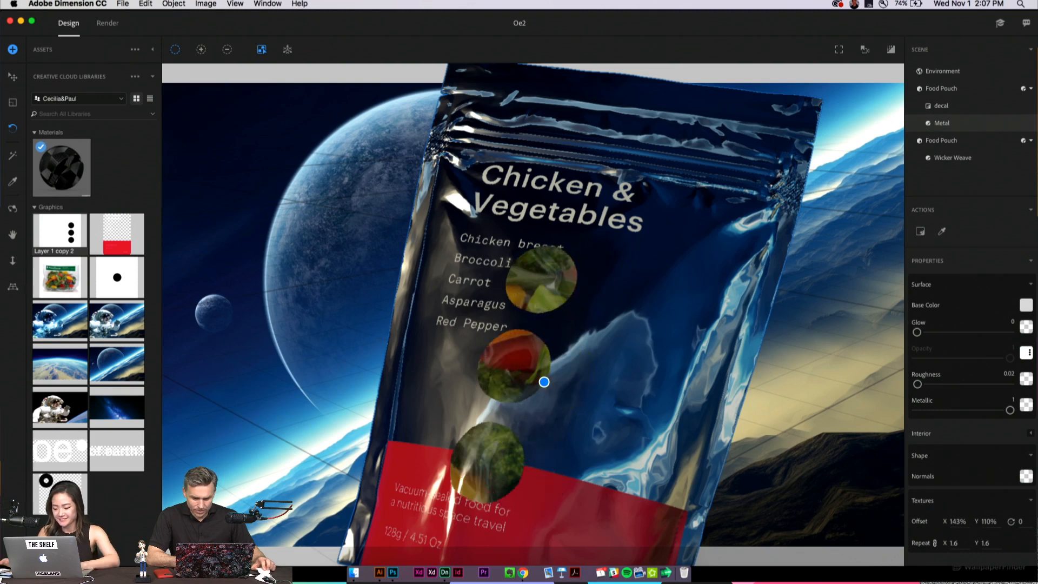
{"action": "key", "text": "Up"}
{"action": "key", "text": "Up"}
{"action": "key", "text": "Up"}
{"action": "key", "text": "Up"}
{"action": "key", "text": "Up"}
{"action": "key", "text": "Up"}
{"action": "key", "text": "Up"}
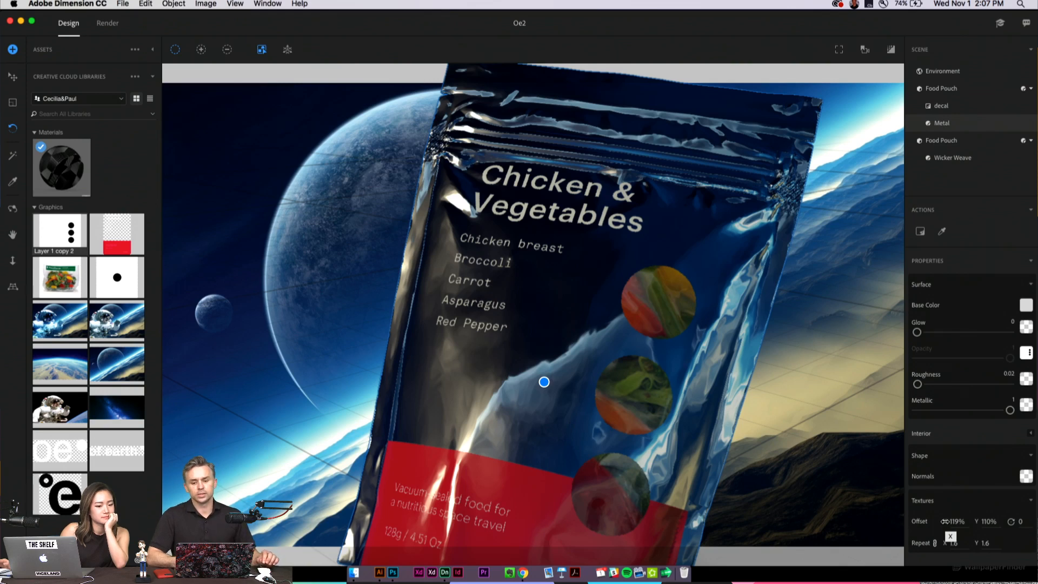
On the inner pouch's Wicker Weave material, set texture repeat to 1.3, Y offset to 2% and rotation to 76, and adjust the X offset
{"action": "left_click", "coordinate": [933, 89]}
{"action": "left_click", "coordinate": [938, 145]}
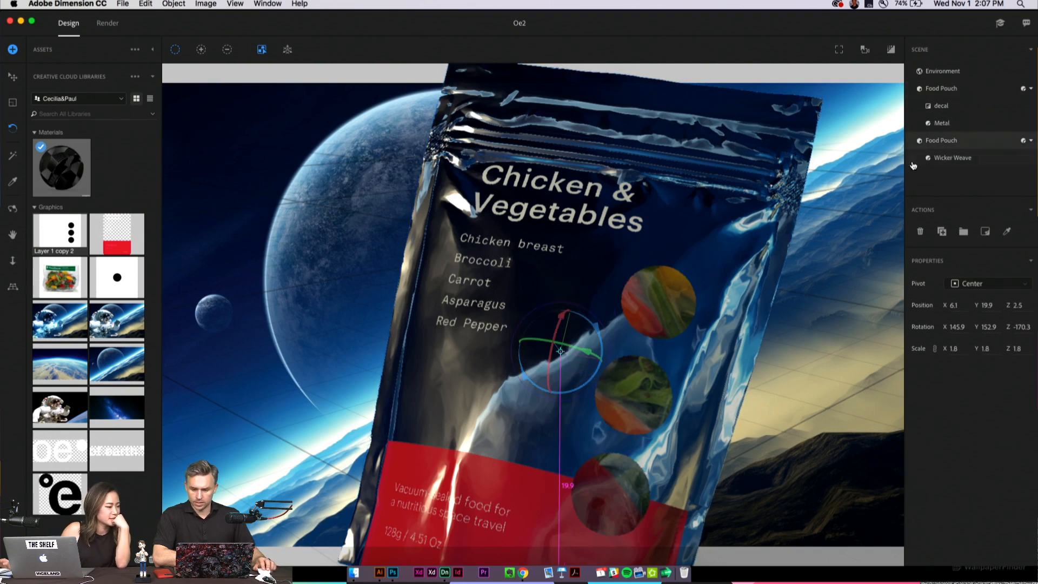
{"action": "left_click", "coordinate": [946, 165]}
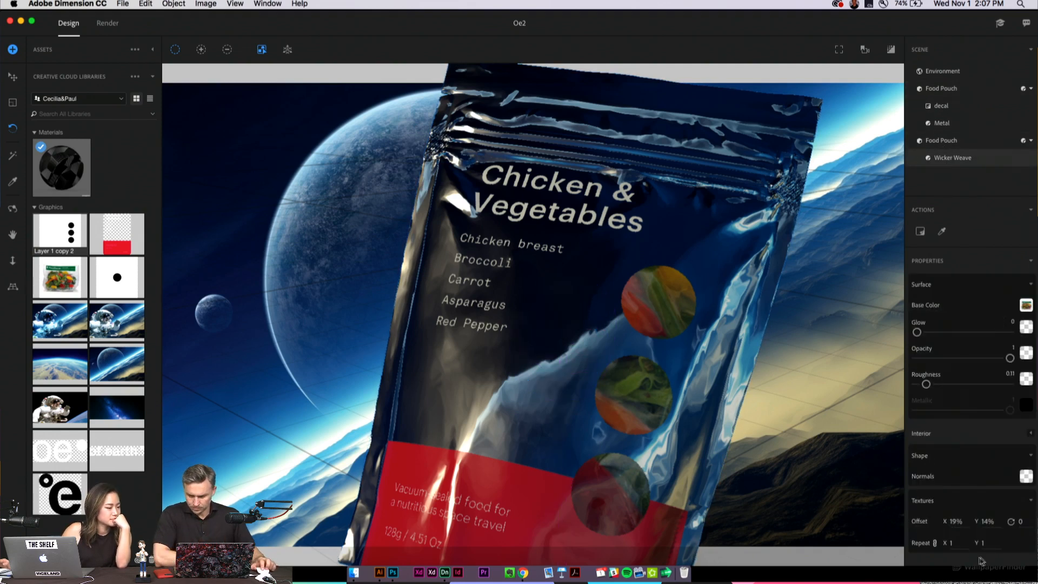
{"action": "mouse_move", "coordinate": [946, 543]}
{"action": "left_mouse_down"}
{"action": "mouse_move", "coordinate": [930, 543]}
{"action": "mouse_move", "coordinate": [962, 543]}
{"action": "left_mouse_up"}
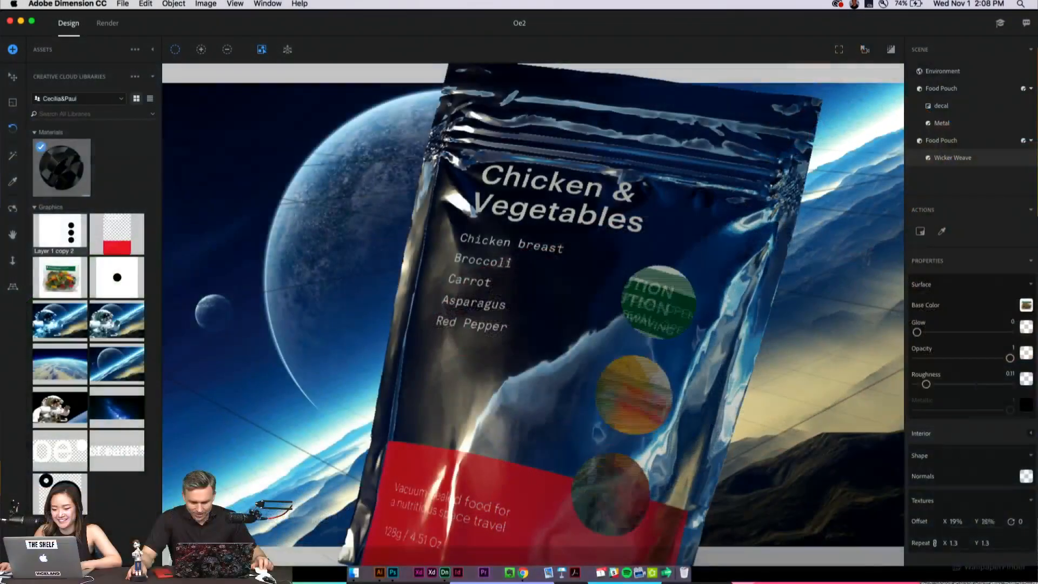
{"action": "left_click_drag", "start_coordinate": [977, 522], "coordinate": [1037, 522]}
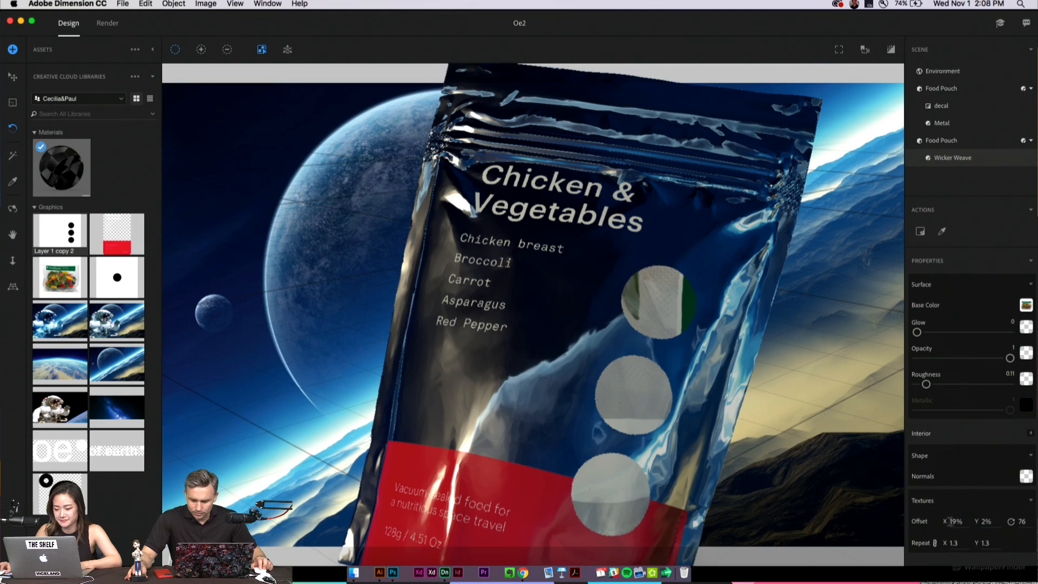
{"action": "left_click_drag", "start_coordinate": [955, 522], "coordinate": [979, 521]}
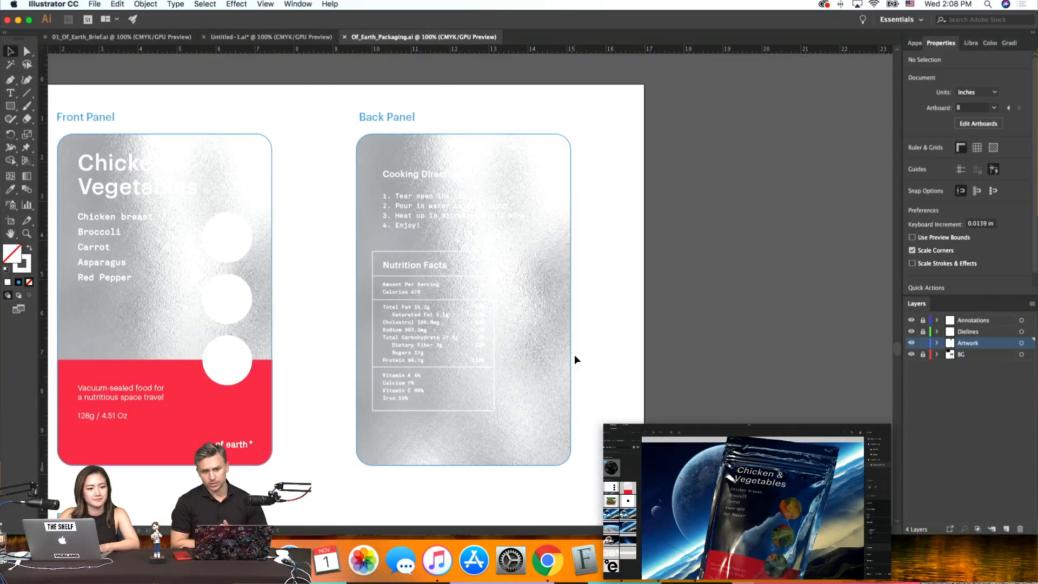
Move the nutrition percentage column left to X 12.527 in and shorten its text frame to about 1.6 in high
{"action": "key", "text": "super+minus"}
{"action": "scroll", "coordinate": [574, 354], "scroll_direction": "right", "scroll_amount": 2}
{"action": "scroll", "coordinate": [574, 355], "scroll_direction": "left", "scroll_amount": 1}
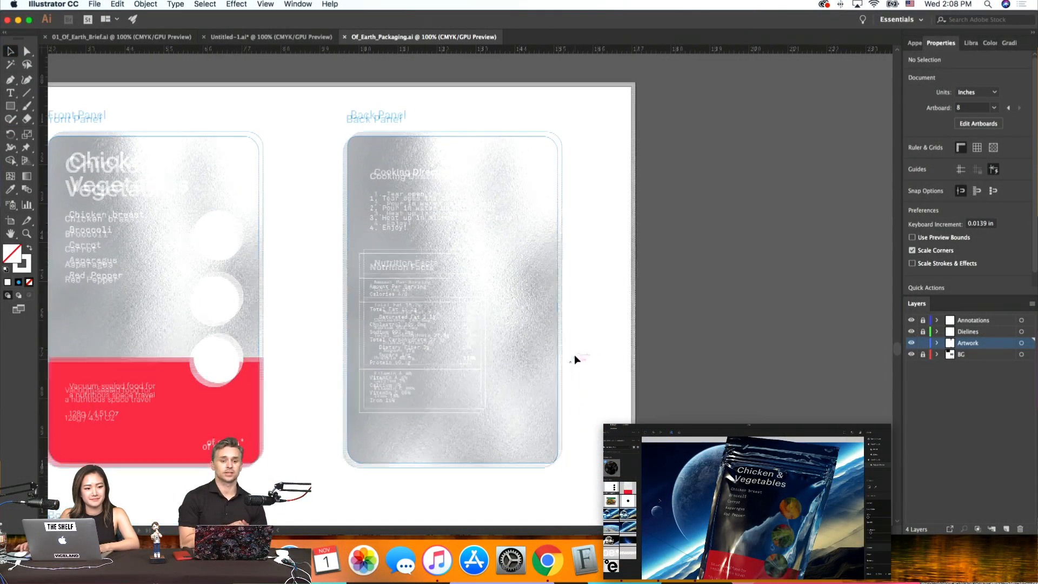
{"action": "scroll", "coordinate": [574, 359], "scroll_direction": "down", "scroll_amount": 1}
{"action": "scroll", "coordinate": [574, 359], "scroll_direction": "right", "scroll_amount": 1}
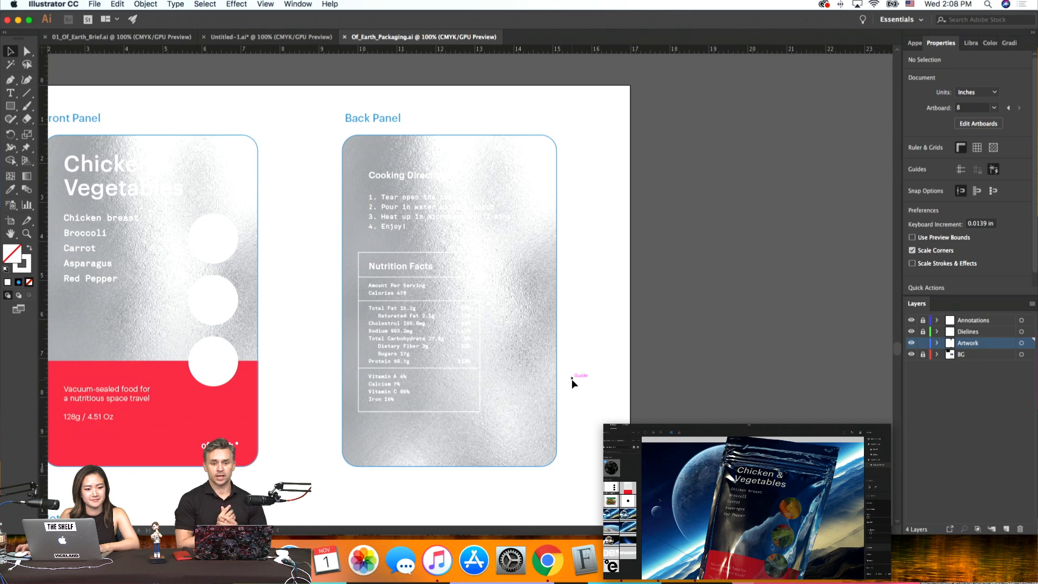
{"action": "scroll", "coordinate": [572, 378], "scroll_direction": "down", "scroll_amount": 2}
{"action": "scroll", "coordinate": [572, 379], "scroll_direction": "right", "scroll_amount": 1}
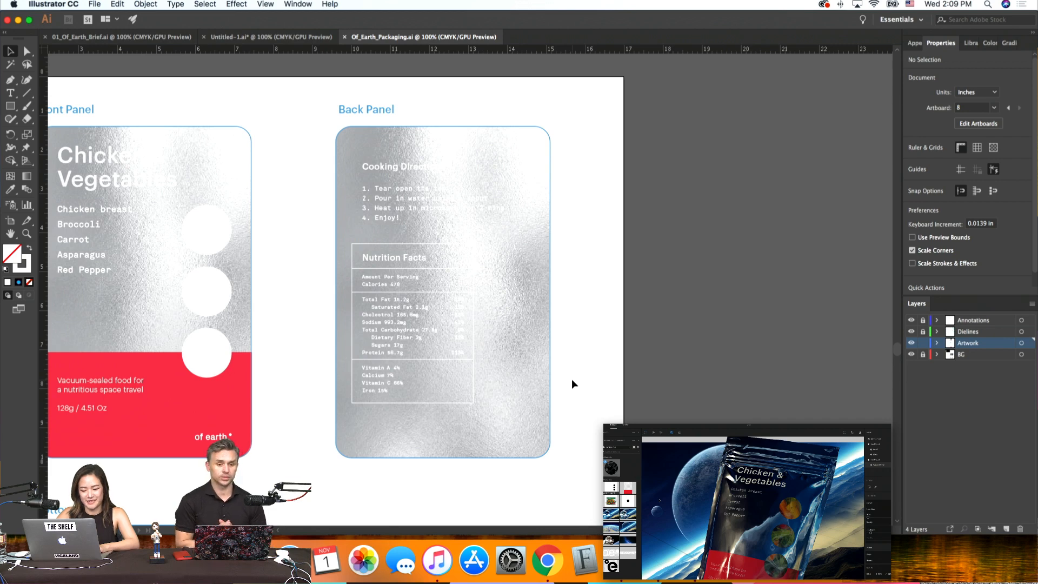
{"action": "key", "text": "super+equal"}
{"action": "scroll", "coordinate": [572, 385], "scroll_direction": "down", "scroll_amount": 3}
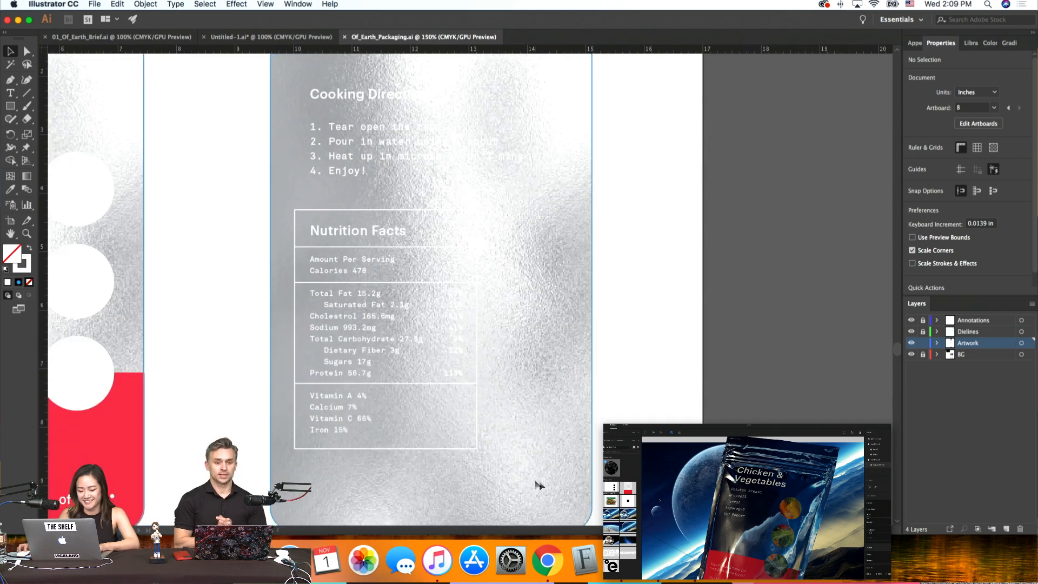
{"action": "left_click", "coordinate": [452, 359]}
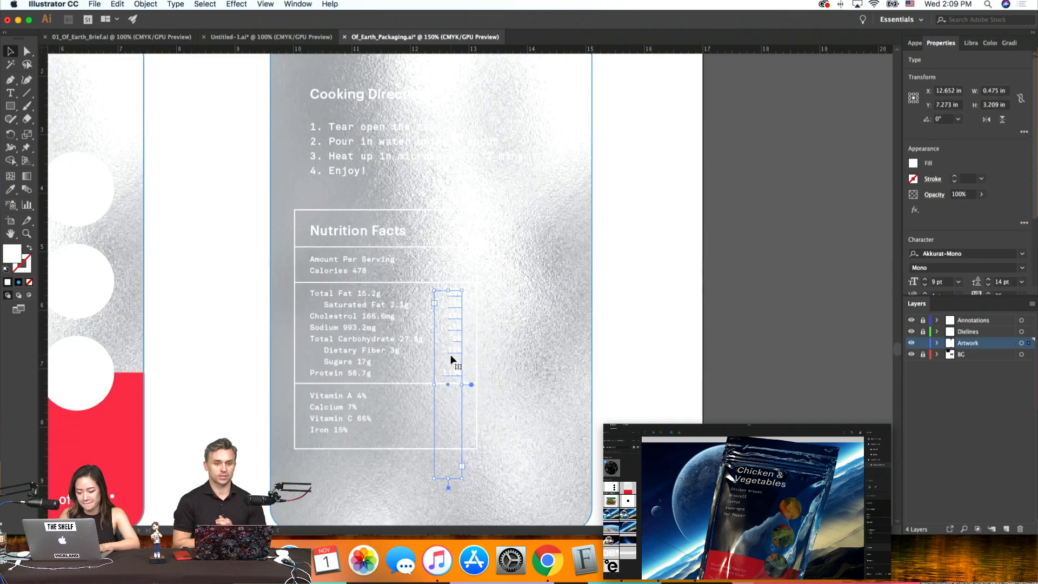
{"action": "key", "text": "Left"}
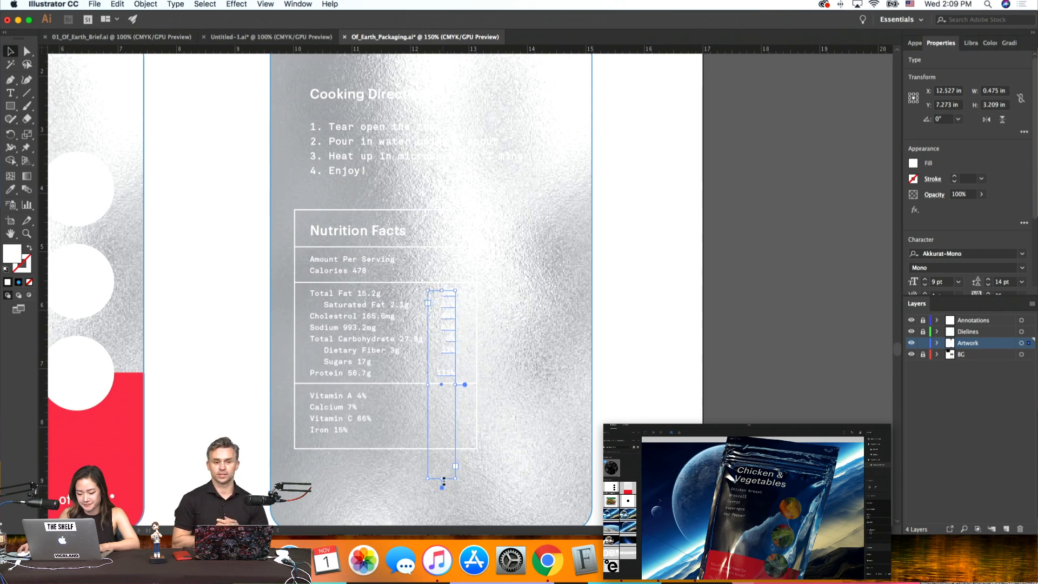
{"action": "left_click_drag", "start_coordinate": [442, 479], "coordinate": [456, 389]}
{"action": "left_click", "coordinate": [563, 420]}
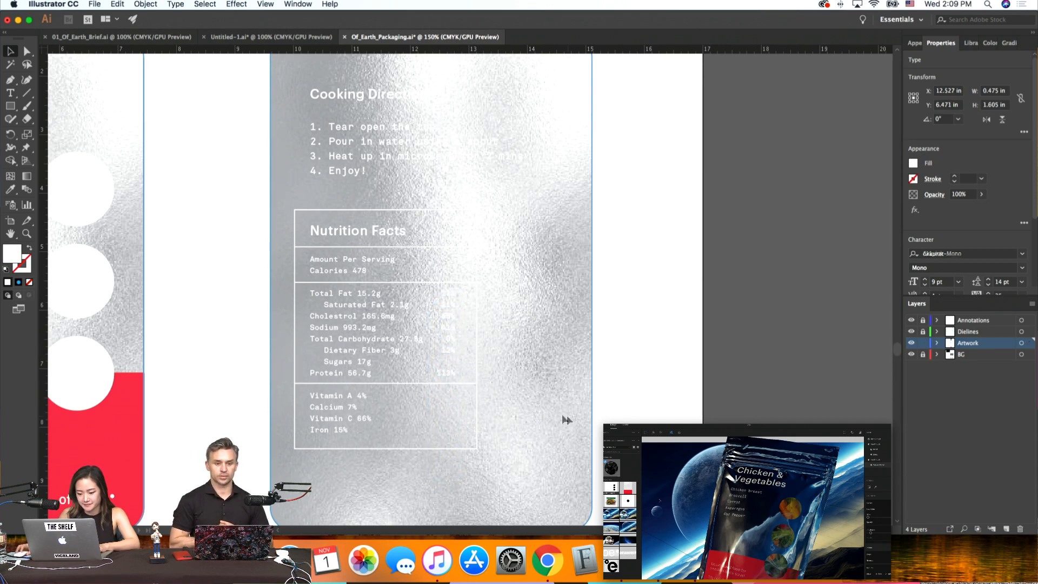
Narrow the Nutrition Facts table outline and its dividers to about 2.99 in wide by moving the right edge inward
{"action": "left_click", "coordinate": [478, 332]}
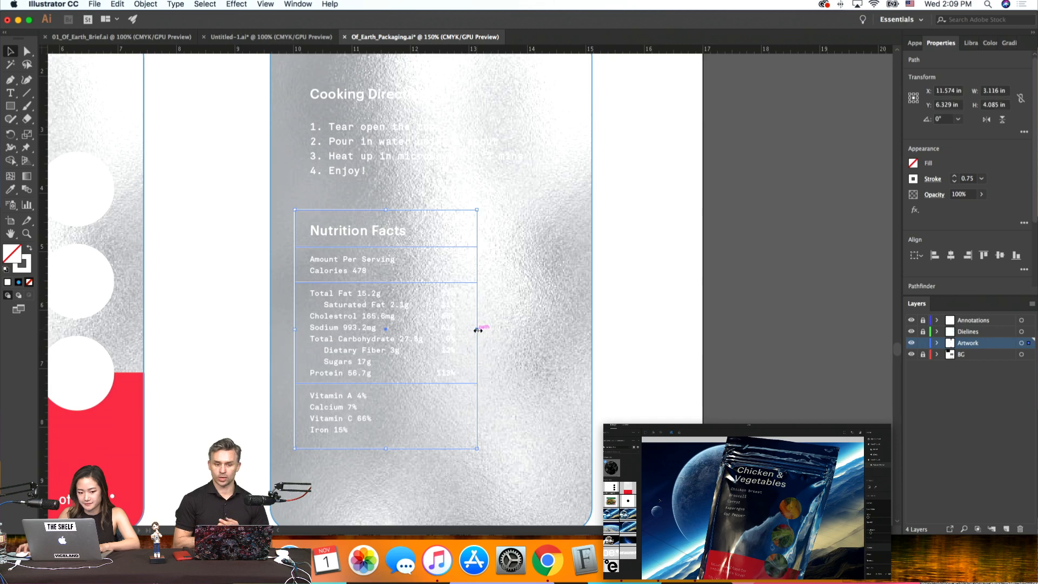
{"action": "left_click_drag", "start_coordinate": [478, 329], "coordinate": [470, 331]}
{"action": "left_click", "coordinate": [538, 336]}
Lower the top edge of the Nutrition Facts outline to make it about 3.94 in high and recentre the heading beneath it
{"action": "key", "text": "super+minus"}
{"action": "left_click", "coordinate": [382, 248]}
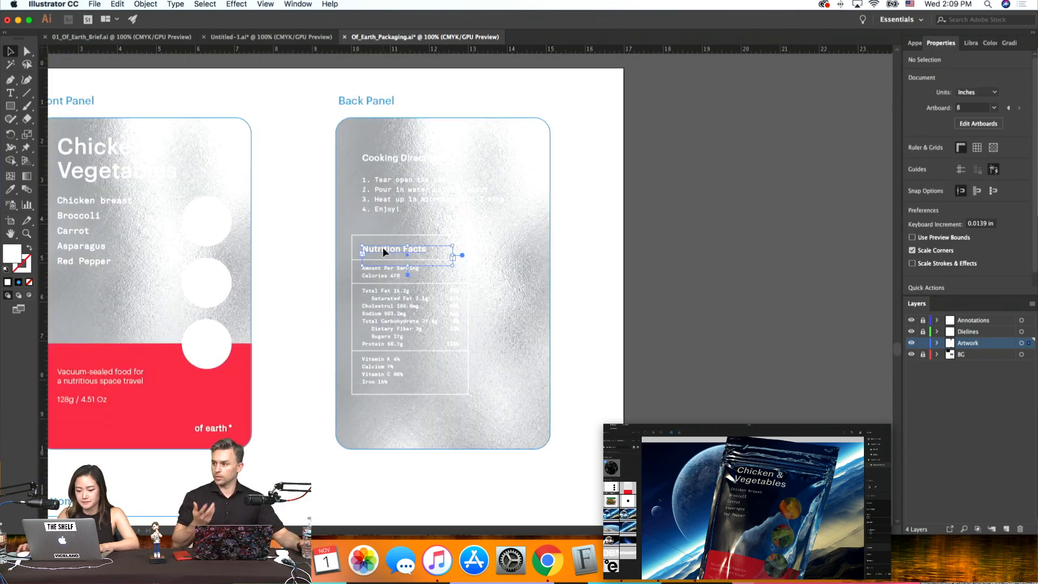
{"action": "left_click_drag", "start_coordinate": [382, 248], "coordinate": [411, 241]}
{"action": "left_click", "coordinate": [493, 259]}
{"action": "left_click", "coordinate": [457, 236]}
{"action": "left_click", "coordinate": [407, 254]}
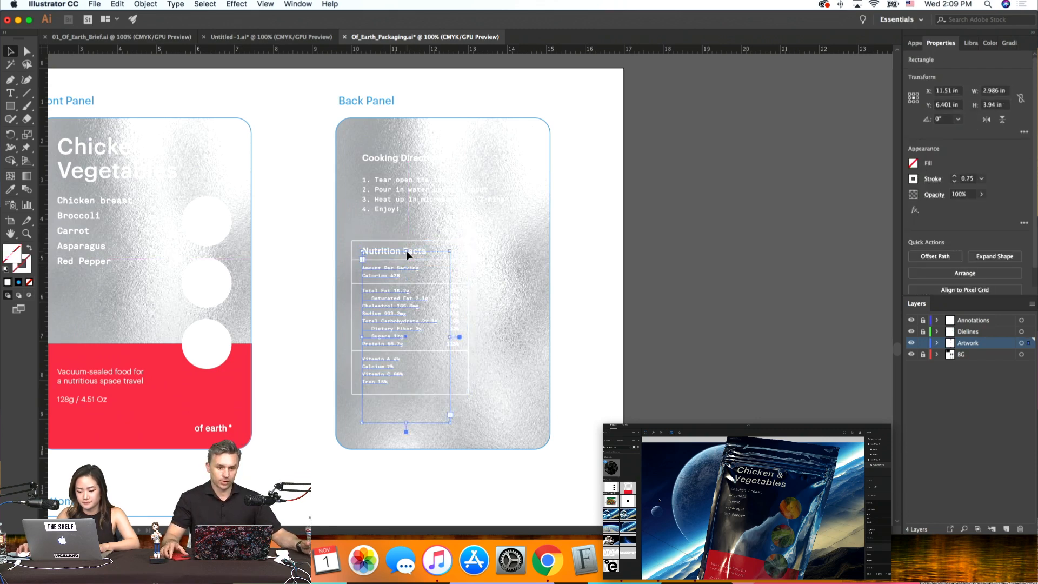
{"action": "left_click", "coordinate": [425, 251]}
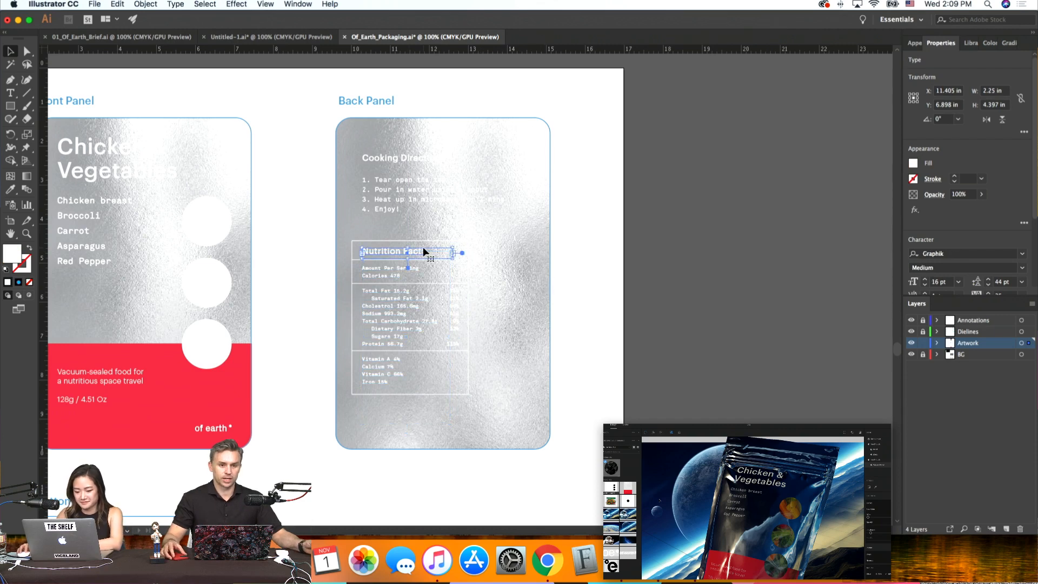
{"action": "left_click", "coordinate": [581, 314]}
Remove the blank lines above Amount Per Serving and shorten the nutrition text frame to about 3.16 in high
{"action": "left_click", "coordinate": [395, 274]}
{"action": "double_click", "coordinate": [368, 270]}
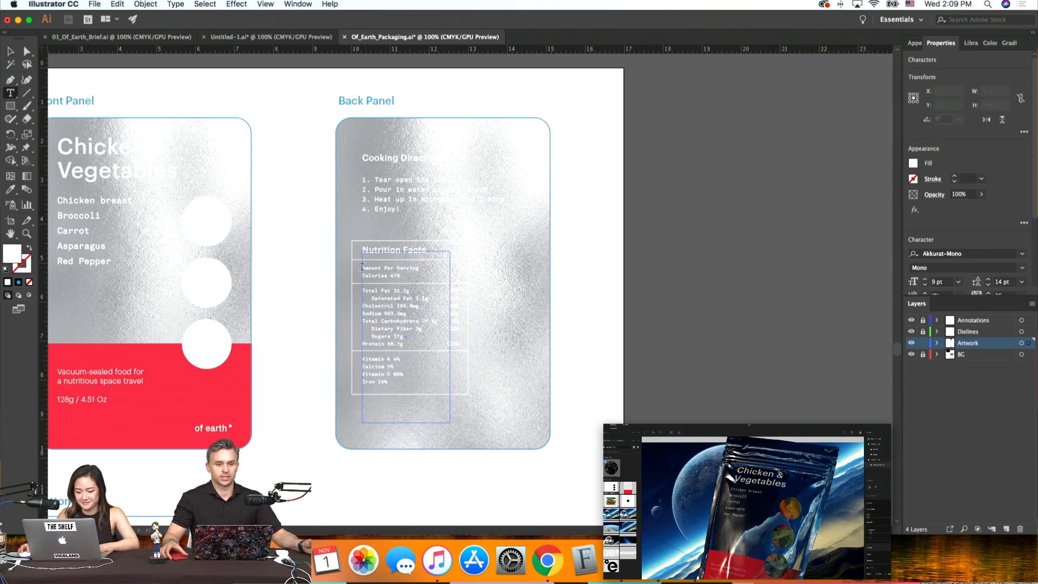
{"action": "key", "text": "BackSpace"}
{"action": "key", "text": "BackSpace"}
{"action": "key", "text": "Escape"}
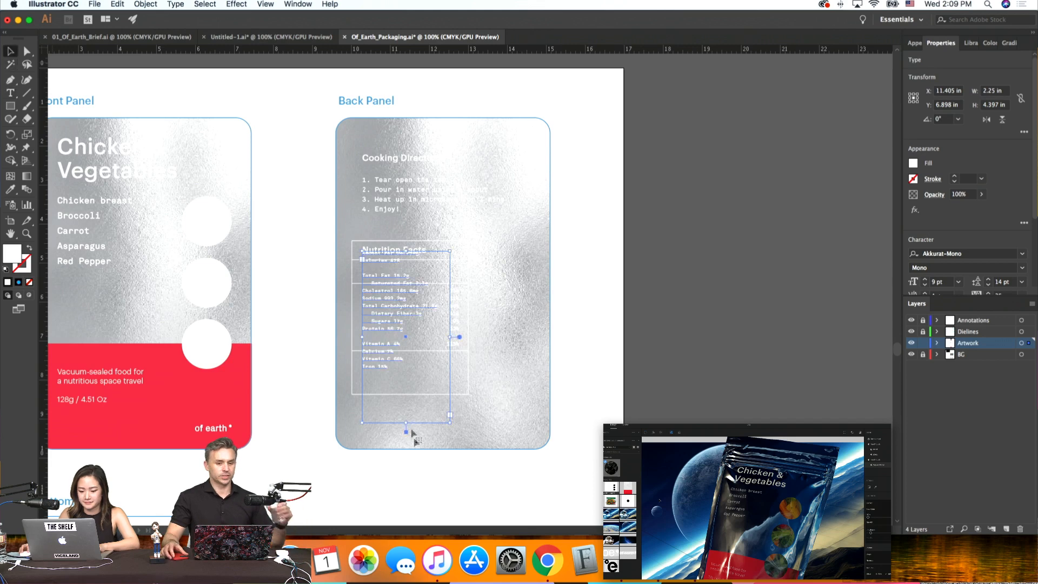
{"action": "left_click_drag", "start_coordinate": [408, 425], "coordinate": [400, 376]}
{"action": "left_click", "coordinate": [533, 385]}
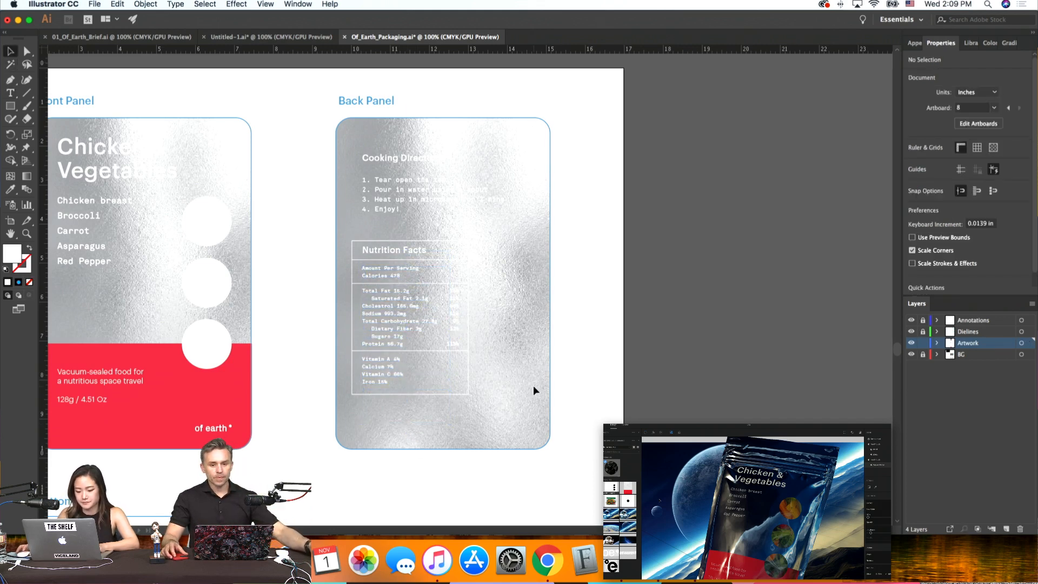
Set the tracking of the nutrition text and the percentage column to 0
{"action": "scroll", "coordinate": [533, 385], "scroll_direction": "up", "scroll_amount": 2}
{"action": "left_click_drag", "start_coordinate": [518, 461], "coordinate": [364, 257]}
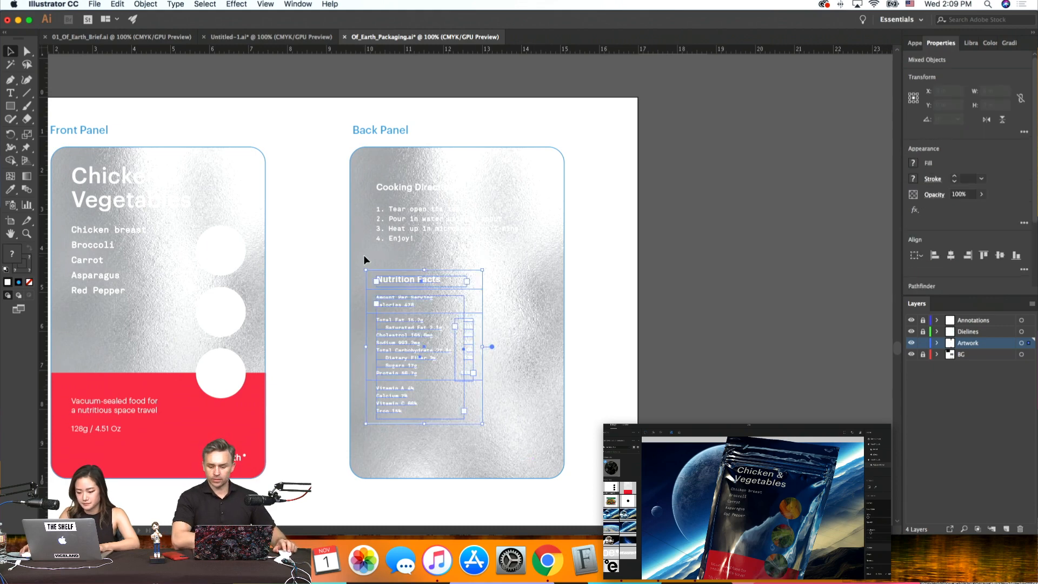
{"action": "left_click", "coordinate": [487, 348]}
{"action": "left_click", "coordinate": [443, 351]}
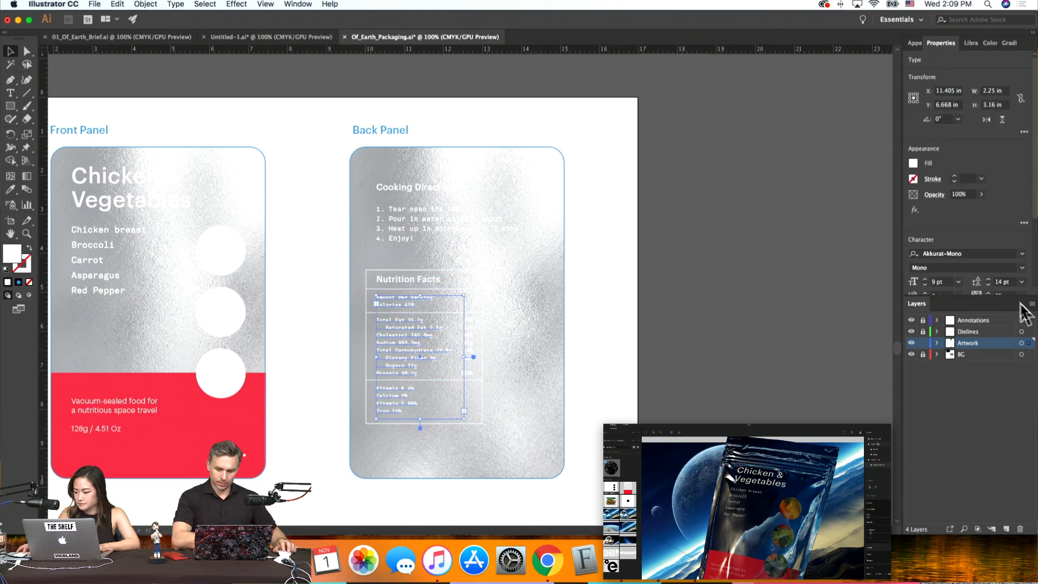
{"action": "scroll", "coordinate": [1005, 227], "scroll_direction": "down", "scroll_amount": 4}
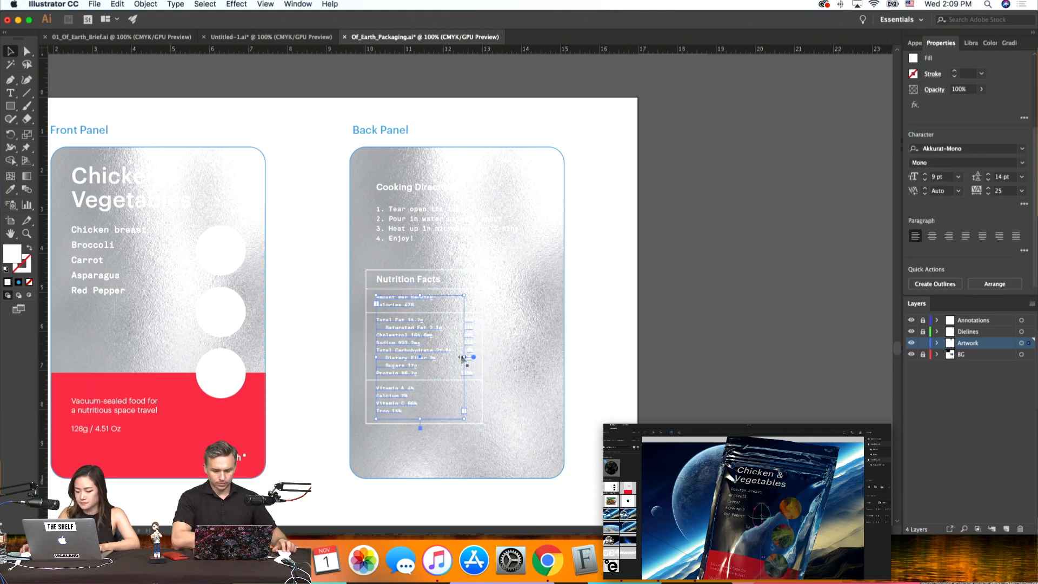
{"action": "left_click", "coordinate": [468, 340], "text": "shift"}
{"action": "left_click_drag", "start_coordinate": [1002, 191], "coordinate": [955, 192]}
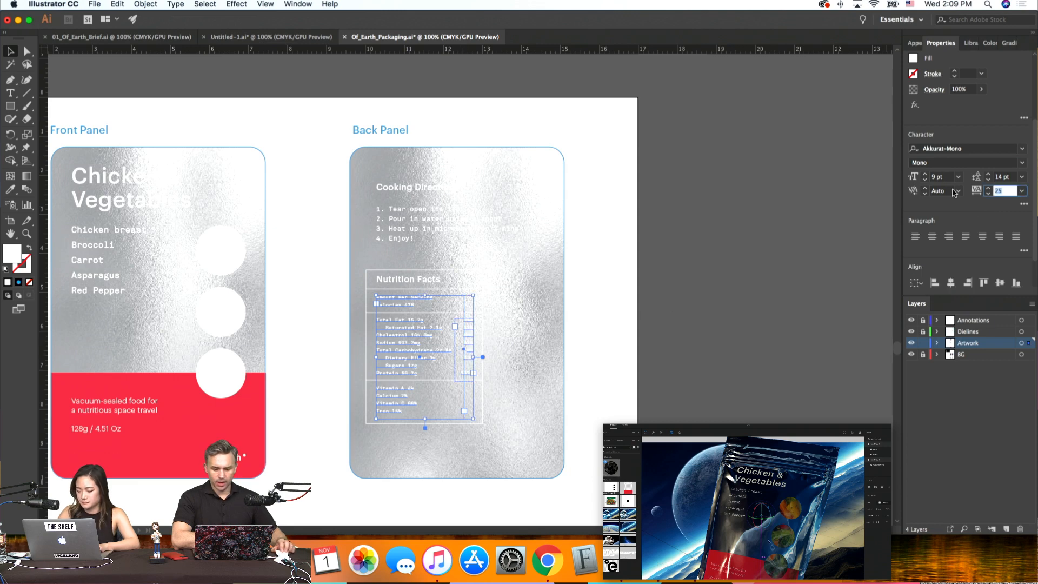
{"action": "type", "text": "0"}
{"action": "key", "text": "Return"}
Move the percentage column left to X 12.388 in
{"action": "left_click", "coordinate": [488, 347]}
{"action": "left_click", "coordinate": [466, 347]}
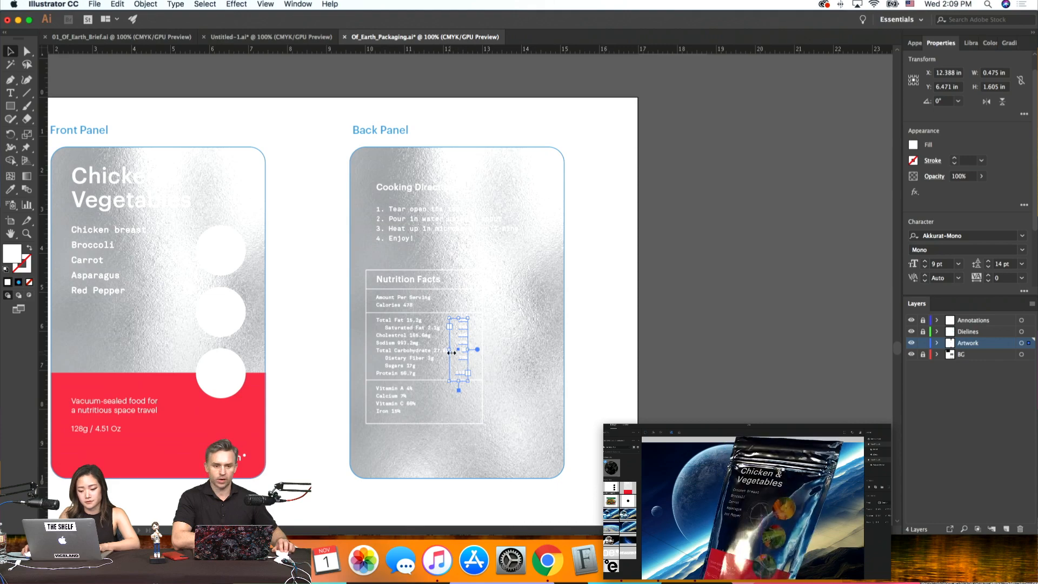
{"action": "left_click", "coordinate": [553, 362]}
Narrow the Nutrition Facts outline and its dividers to about 2.85 in wide, closer to the percentage column
{"action": "key", "text": "super+equal"}
{"action": "scroll", "coordinate": [553, 362], "scroll_direction": "down", "scroll_amount": 1}
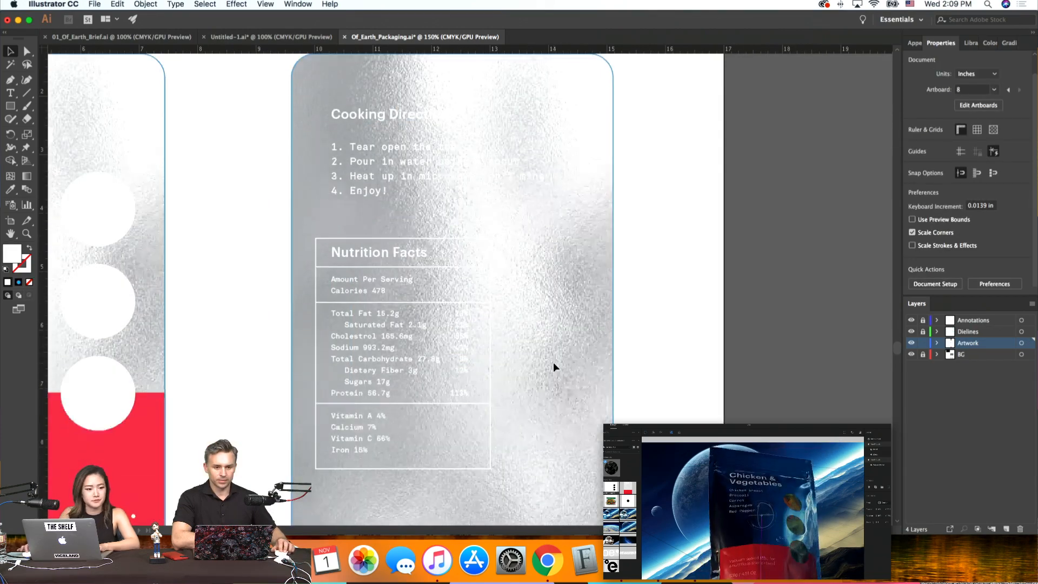
{"action": "scroll", "coordinate": [553, 362], "scroll_direction": "down", "scroll_amount": 1}
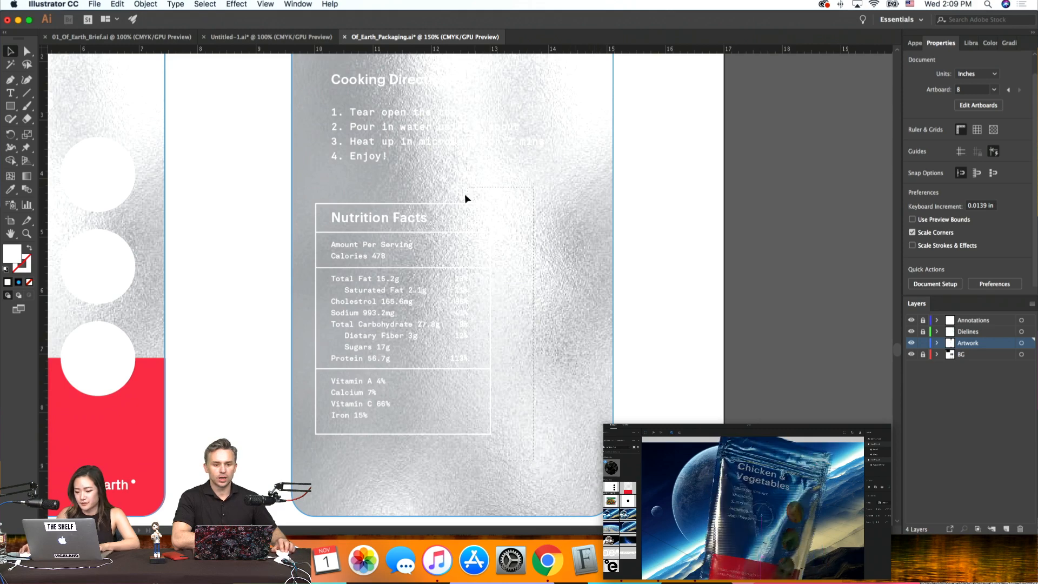
{"action": "left_click", "coordinate": [482, 204]}
{"action": "left_click_drag", "start_coordinate": [490, 320], "coordinate": [482, 320]}
{"action": "left_click", "coordinate": [545, 329]}
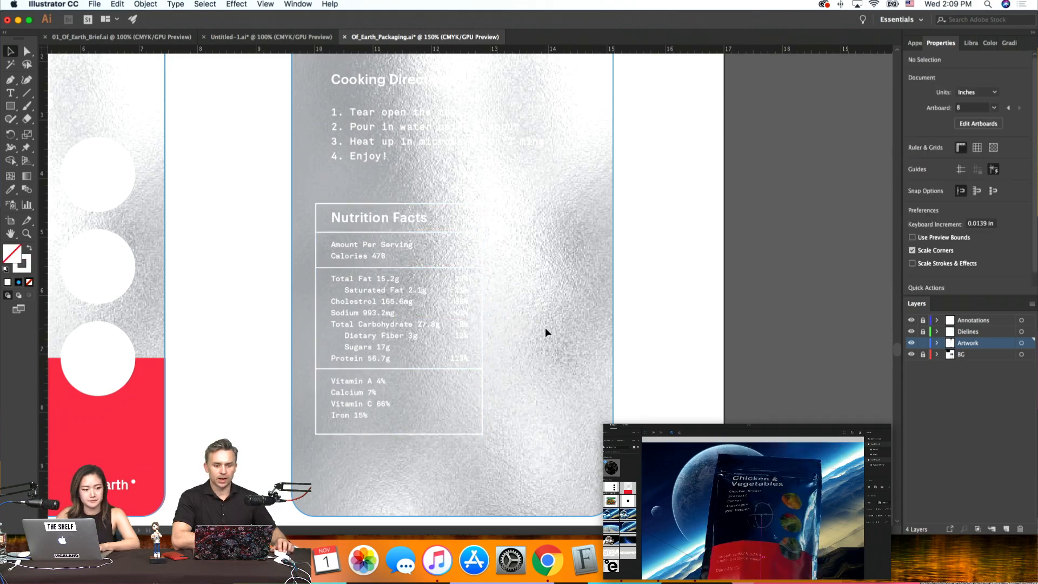
Move the entire Nutrition Facts table down to Y 7.373 in, near the back panel's lower edge
{"action": "key", "text": "super+minus"}
{"action": "scroll", "coordinate": [545, 328], "scroll_direction": "left", "scroll_amount": 2}
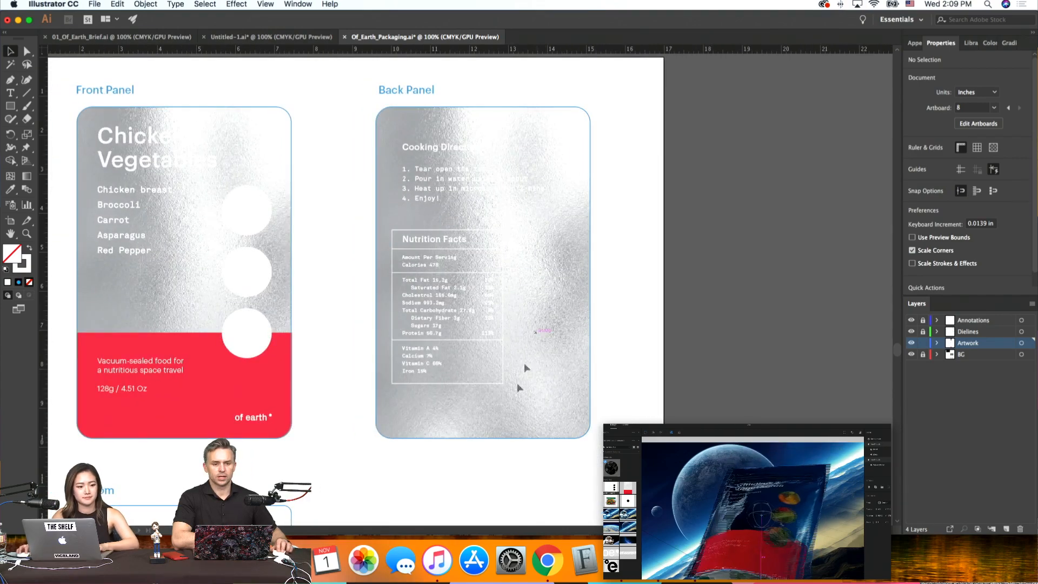
{"action": "left_click_drag", "start_coordinate": [380, 235], "coordinate": [390, 228]}
{"action": "key", "text": "shift+Down"}
{"action": "key", "text": "shift+Down"}
{"action": "key", "text": "shift+Down"}
{"action": "key", "text": "shift+Down"}
{"action": "key", "text": "shift+Down"}
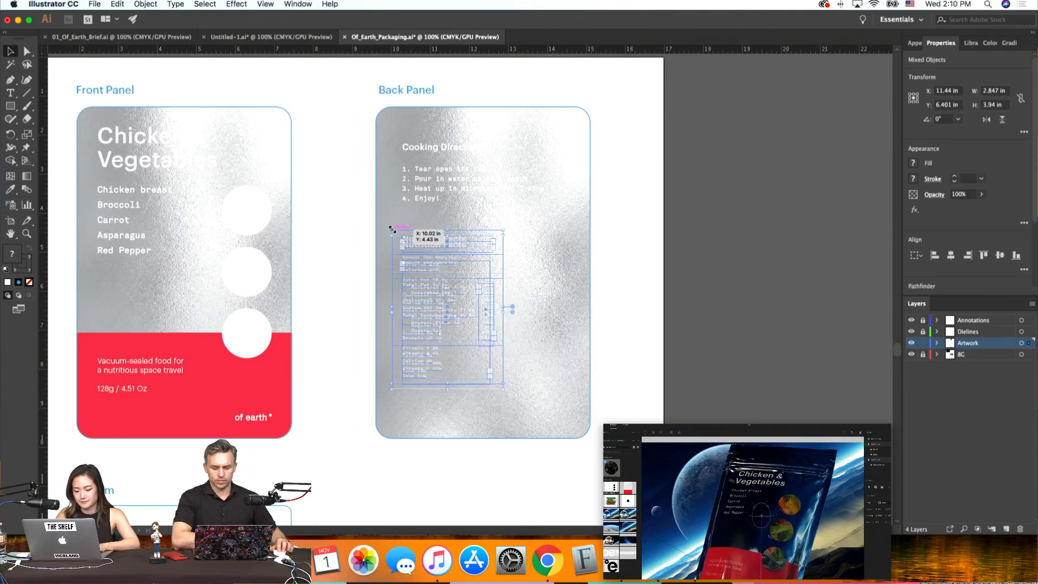
{"action": "key", "text": "shift+Down"}
{"action": "key", "text": "shift+Down"}
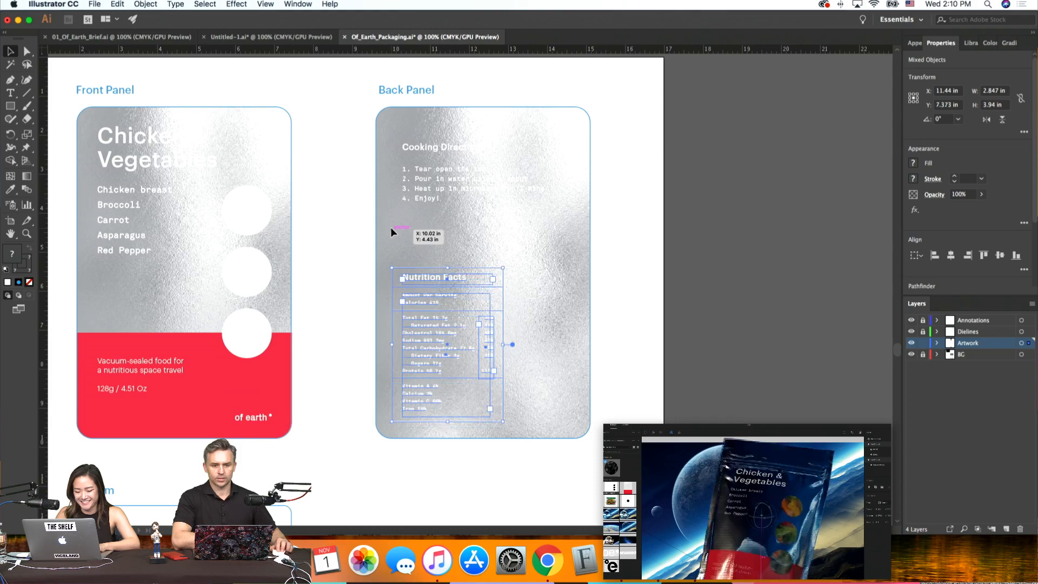
{"action": "left_click", "coordinate": [545, 252]}
Duplicate the Nutrition Facts outer rectangle to the right of the table and narrow the copy to about 1.73 in
{"action": "key", "text": "super+equal"}
{"action": "key", "text": "super+equal"}
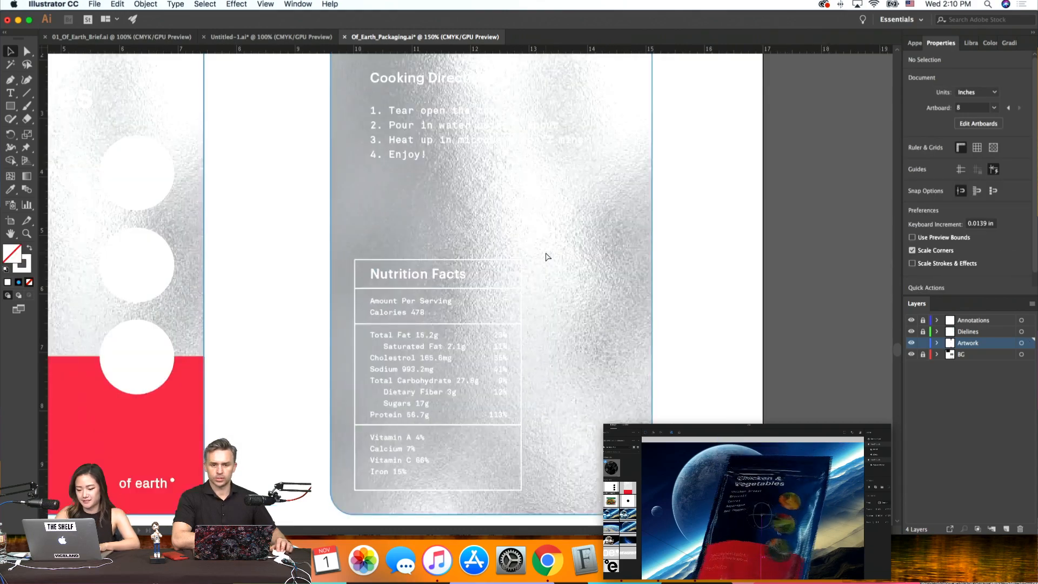
{"action": "scroll", "coordinate": [545, 253], "scroll_direction": "up", "scroll_amount": 5}
{"action": "scroll", "coordinate": [548, 340], "scroll_direction": "right", "scroll_amount": 2}
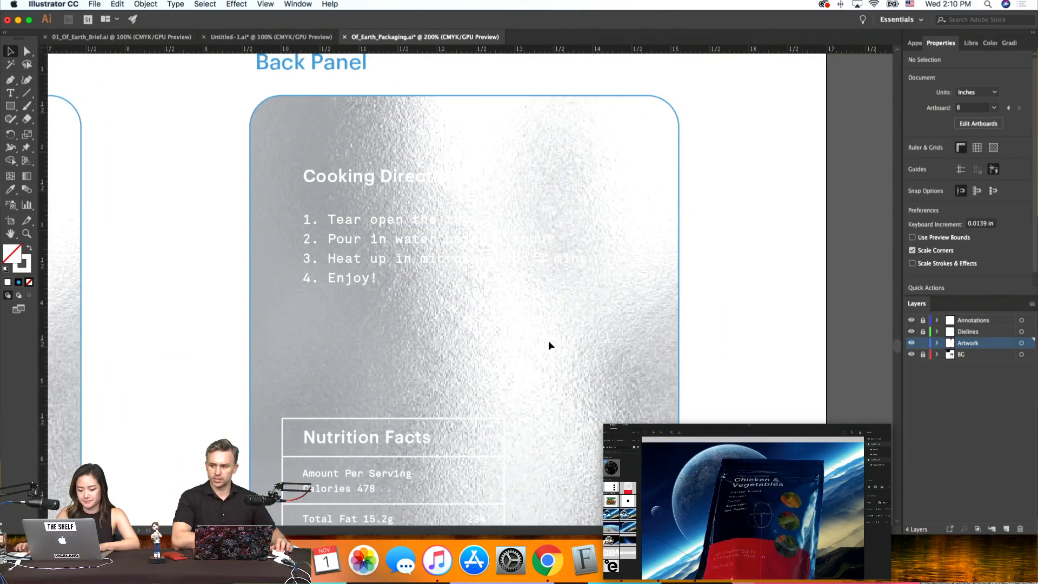
{"action": "scroll", "coordinate": [548, 339], "scroll_direction": "down", "scroll_amount": 3}
{"action": "key", "text": "super+minus"}
{"action": "scroll", "coordinate": [548, 340], "scroll_direction": "down", "scroll_amount": 1}
{"action": "scroll", "coordinate": [548, 339], "scroll_direction": "right", "scroll_amount": 2}
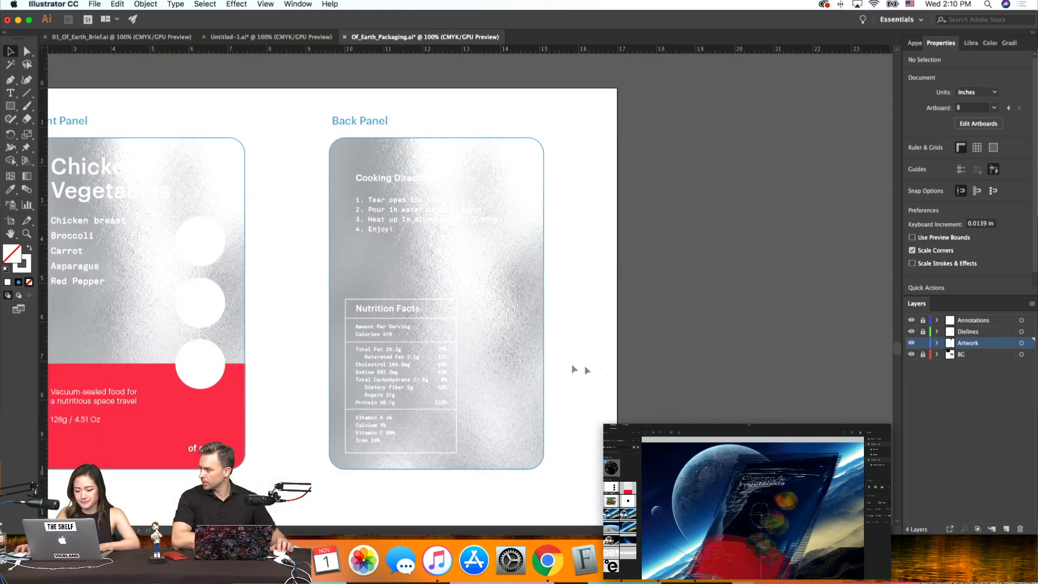
{"action": "left_click_drag", "start_coordinate": [457, 332], "coordinate": [573, 337]}
{"action": "left_click_drag", "start_coordinate": [573, 377], "coordinate": [529, 375]}
Show and unlock the guides, and copy the front panel's four vertical guides across to the back panel
{"action": "key", "text": "super+semicolon"}
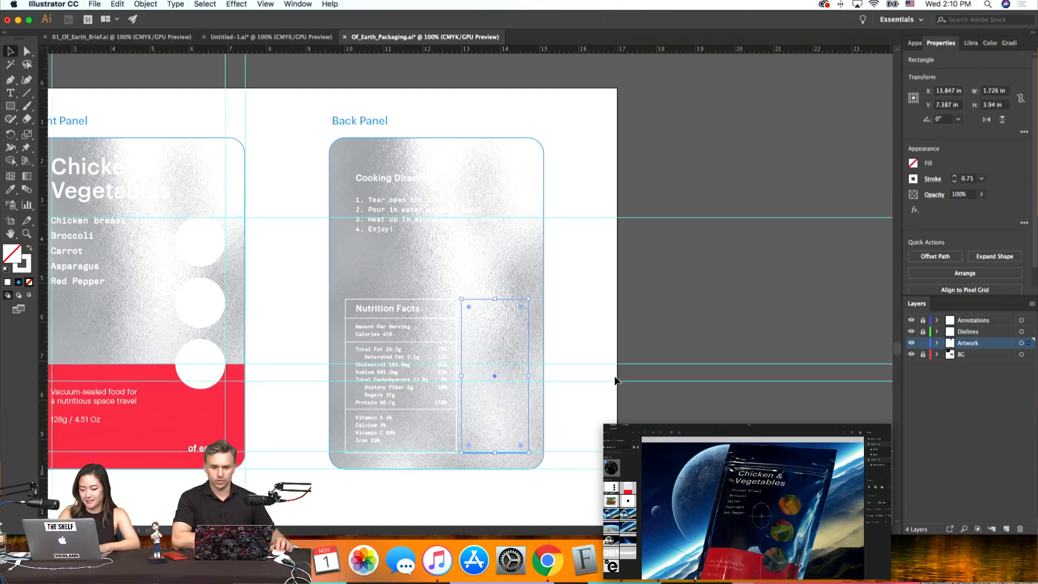
{"action": "left_click", "coordinate": [624, 334]}
{"action": "scroll", "coordinate": [621, 332], "scroll_direction": "left", "scroll_amount": 5}
{"action": "scroll", "coordinate": [621, 332], "scroll_direction": "up", "scroll_amount": 3}
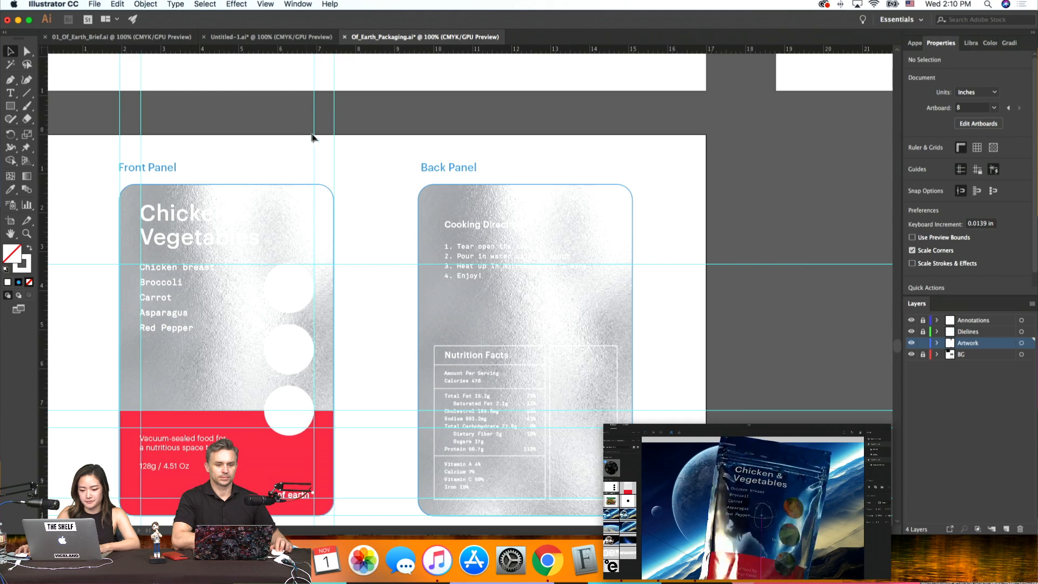
{"action": "right_click", "coordinate": [391, 122]}
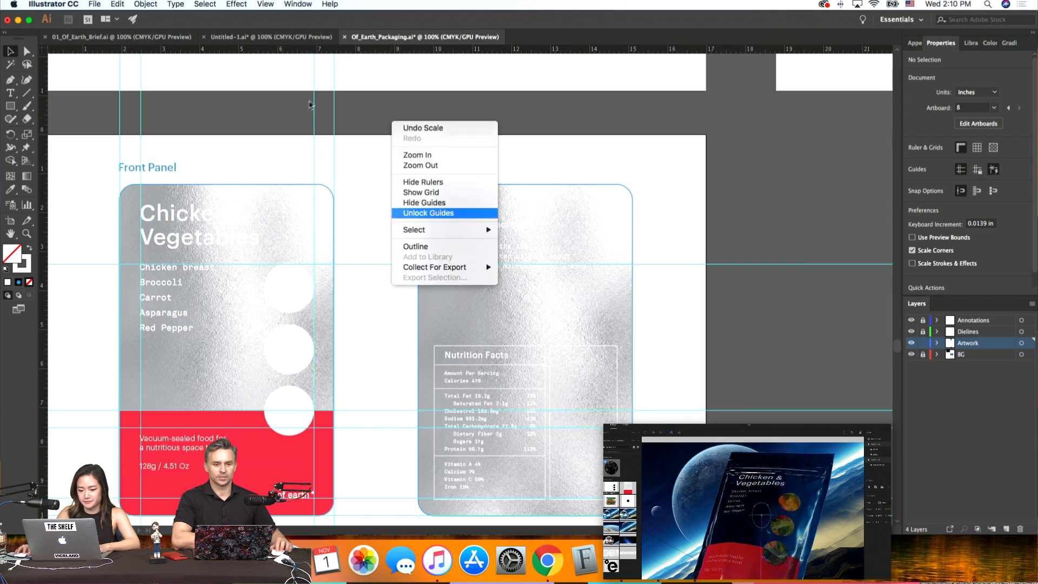
{"action": "left_click", "coordinate": [427, 212]}
{"action": "left_click", "coordinate": [314, 115]}
{"action": "mouse_move", "coordinate": [406, 125]}
{"action": "left_mouse_down"}
{"action": "mouse_move", "coordinate": [103, 109]}
{"action": "mouse_move", "coordinate": [419, 121]}
{"action": "left_mouse_up"}
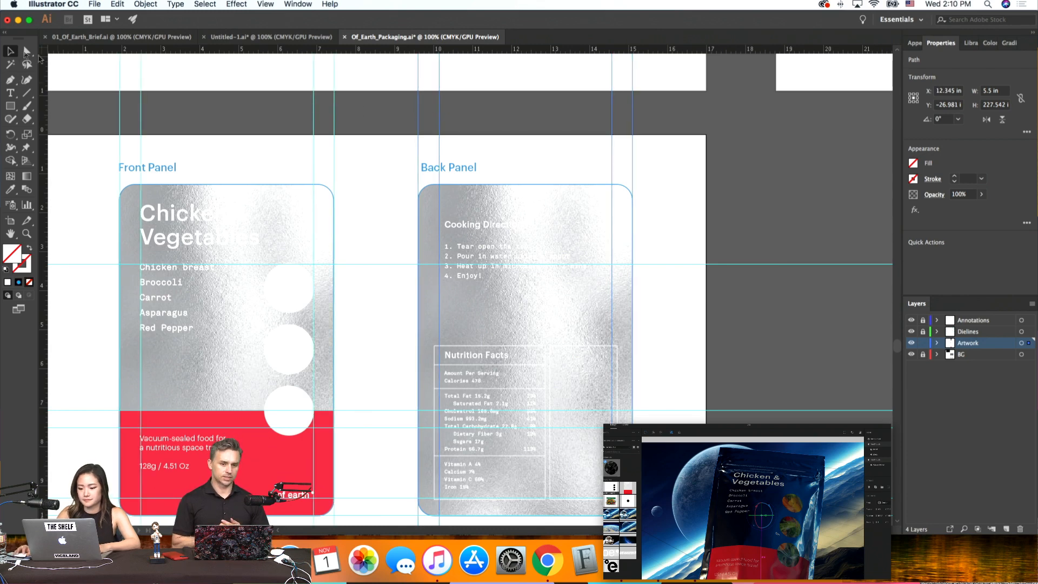
Duplicate the uppermost horizontal guide upward to the top of the front panel's Chicken & Vegetables title
{"action": "left_click", "coordinate": [803, 231]}
{"action": "left_click_drag", "start_coordinate": [757, 263], "coordinate": [758, 204]}
{"action": "scroll", "coordinate": [787, 271], "scroll_direction": "down", "scroll_amount": 1}
{"action": "left_click", "coordinate": [788, 276]}
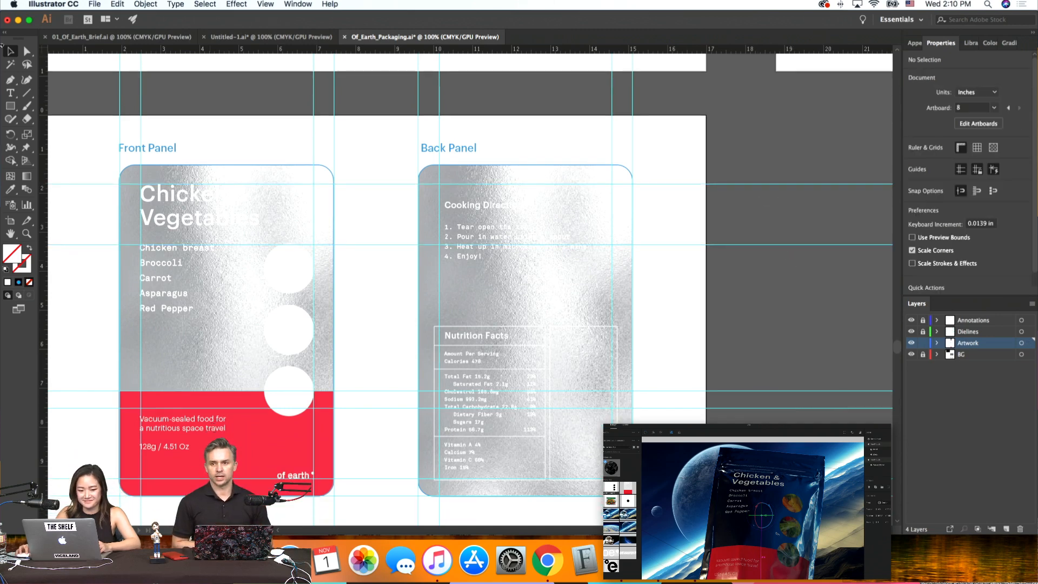
Move the Cooking Directions heading and its numbered steps up and left to the back panel's top and left margin guides
{"action": "left_click", "coordinate": [515, 234]}
{"action": "left_click", "coordinate": [510, 206], "text": "shift"}
{"action": "left_click_drag", "start_coordinate": [499, 204], "coordinate": [500, 201]}
{"action": "left_click_drag", "start_coordinate": [498, 189], "coordinate": [499, 187]}
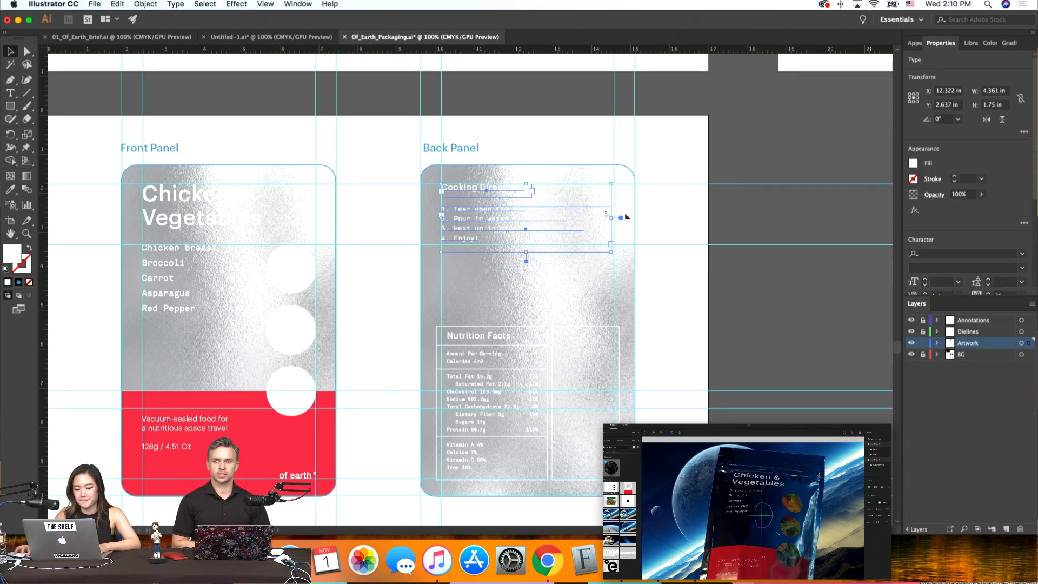
{"action": "left_click", "coordinate": [647, 219]}
{"action": "scroll", "coordinate": [646, 218], "scroll_direction": "right", "scroll_amount": 3}
{"action": "scroll", "coordinate": [675, 311], "scroll_direction": "down", "scroll_amount": 5}
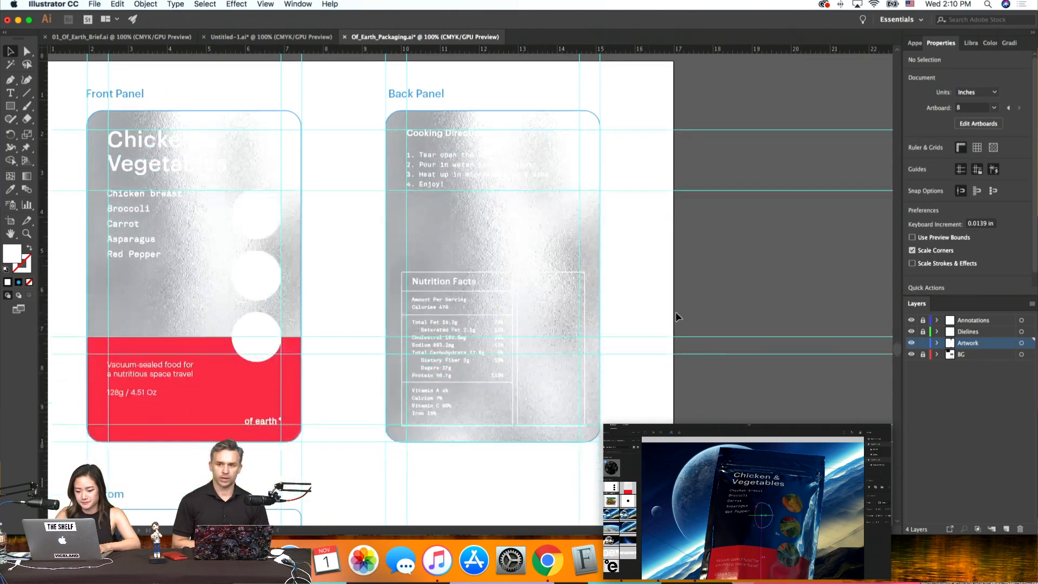
Narrow the Nutrition Facts body text box by pulling its far edge in toward the percentage column
{"action": "key", "text": "super+plus"}
{"action": "key", "text": "super+plus"}
{"action": "scroll", "coordinate": [675, 312], "scroll_direction": "down", "scroll_amount": 2}
{"action": "scroll", "coordinate": [676, 312], "scroll_direction": "down", "scroll_amount": 2}
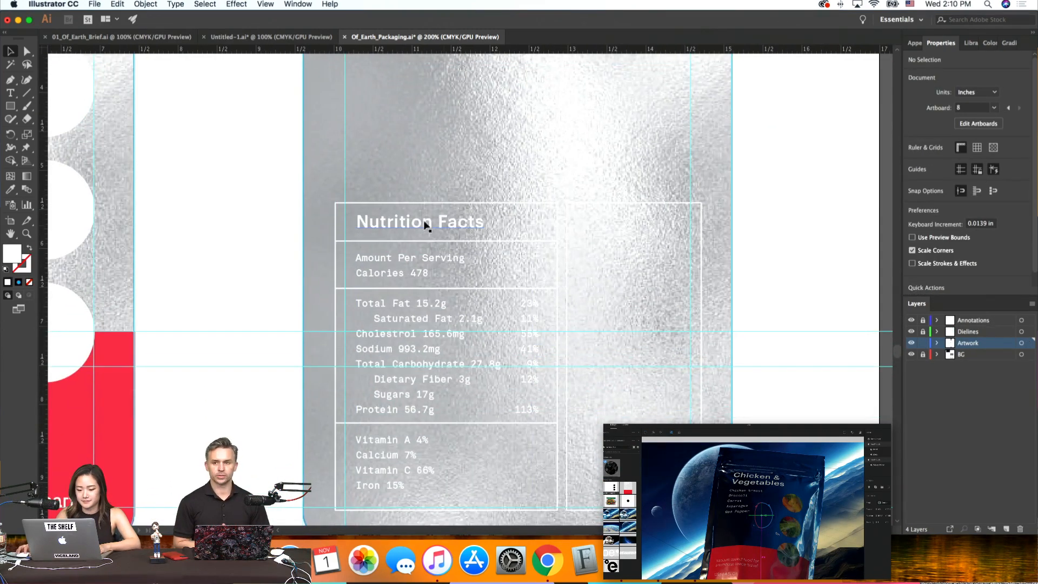
{"action": "left_click", "coordinate": [401, 209]}
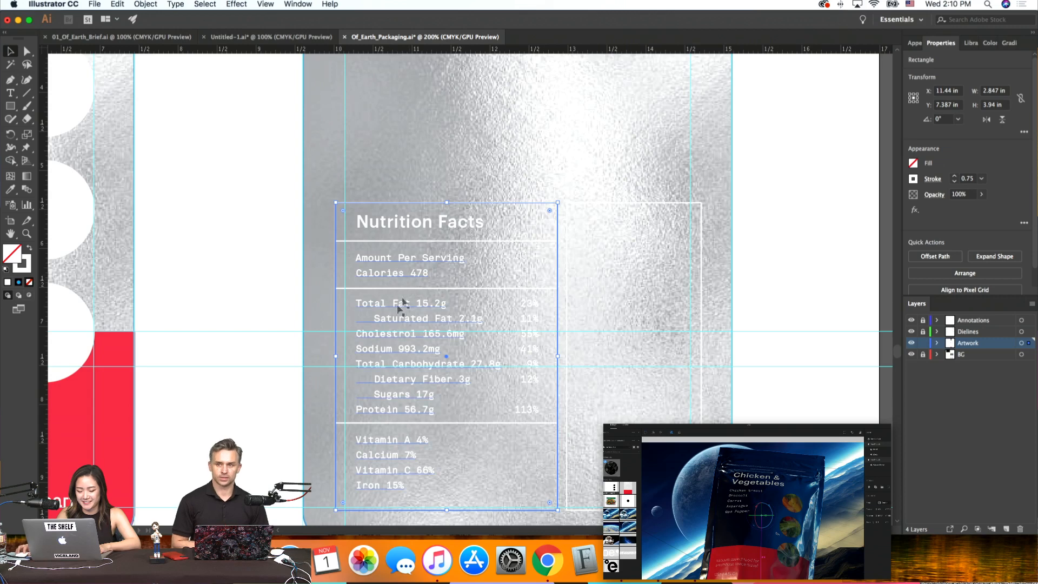
{"action": "scroll", "coordinate": [419, 210], "scroll_direction": "down", "scroll_amount": 2}
{"action": "left_click", "coordinate": [419, 192]}
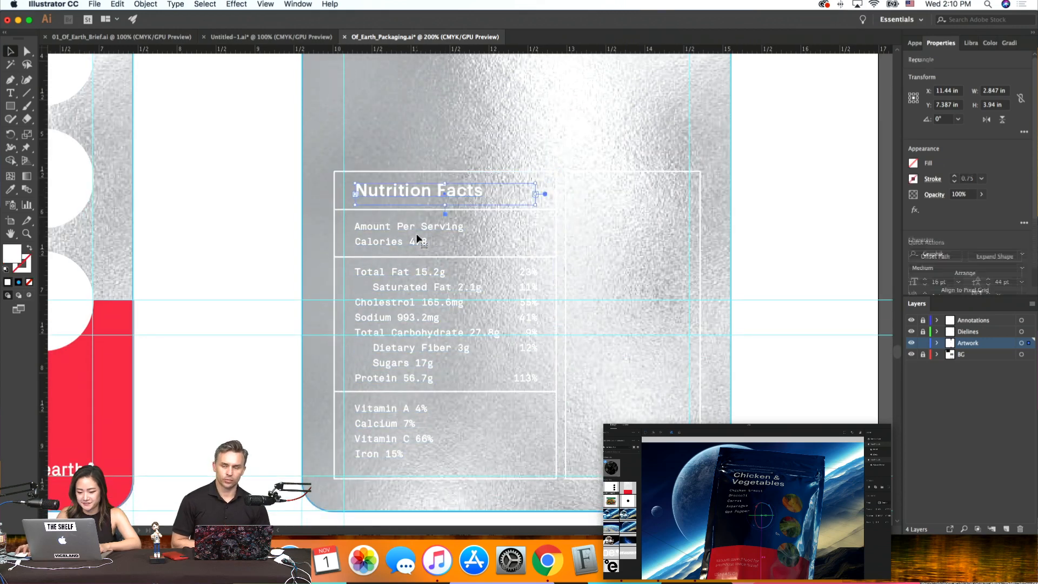
{"action": "left_click", "coordinate": [526, 289], "text": "shift"}
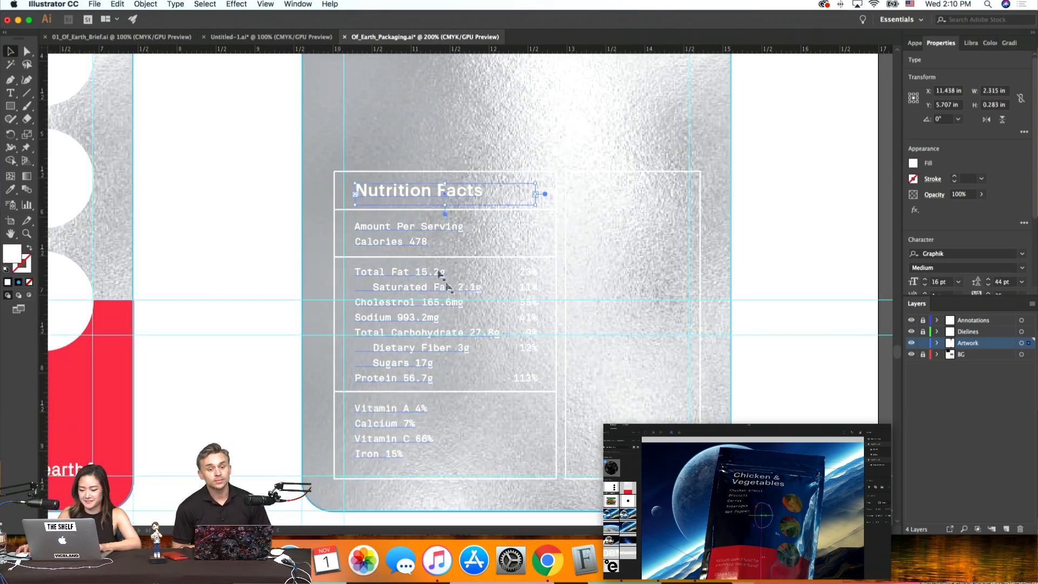
{"action": "left_click", "coordinate": [426, 229], "text": "shift"}
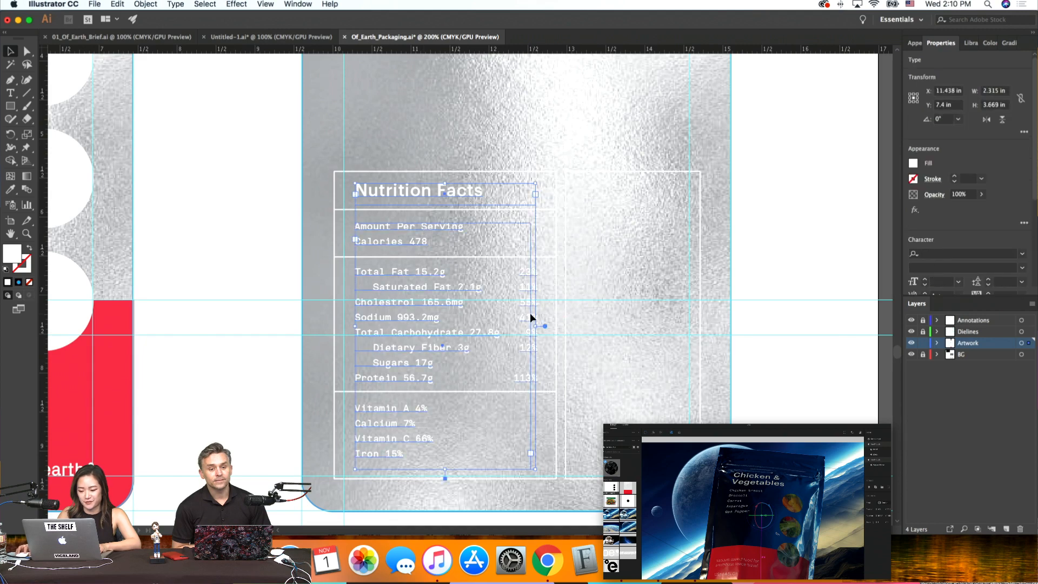
{"action": "left_click", "coordinate": [822, 336]}
{"action": "left_click", "coordinate": [473, 332]}
{"action": "left_click_drag", "start_coordinate": [530, 346], "coordinate": [514, 346]}
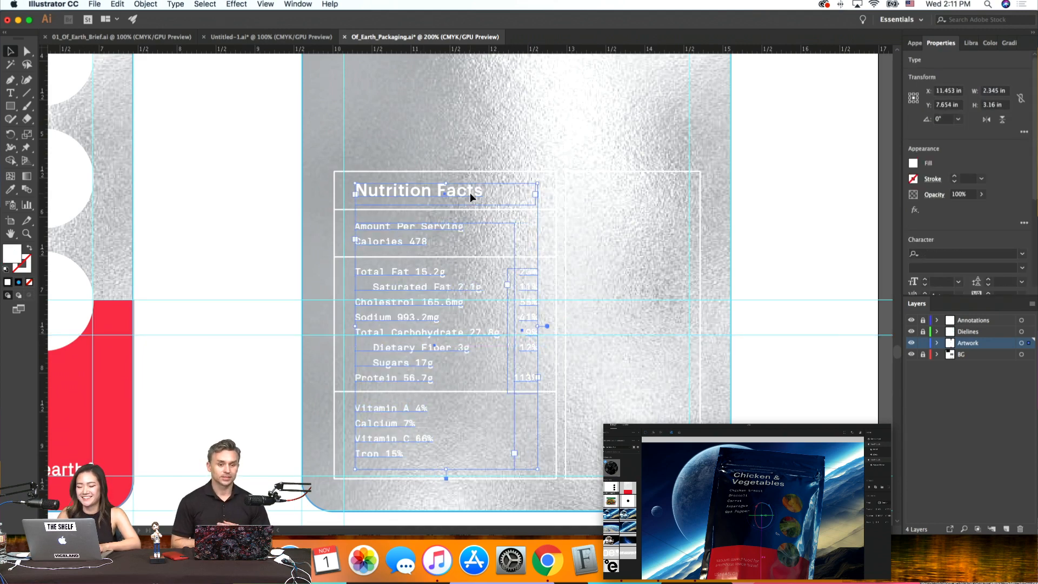
Move the Nutrition Facts heading, body text and percentage column left onto the back panel's left margin guide
{"action": "key", "text": "Left"}
{"action": "key", "text": "Left"}
{"action": "key", "text": "Left"}
{"action": "key", "text": "Left"}
{"action": "key", "text": "Left"}
{"action": "key", "text": "Left"}
{"action": "key", "text": "Left"}
{"action": "key", "text": "Left"}
{"action": "key", "text": "Left"}
{"action": "key", "text": "Left"}
{"action": "key", "text": "Left"}
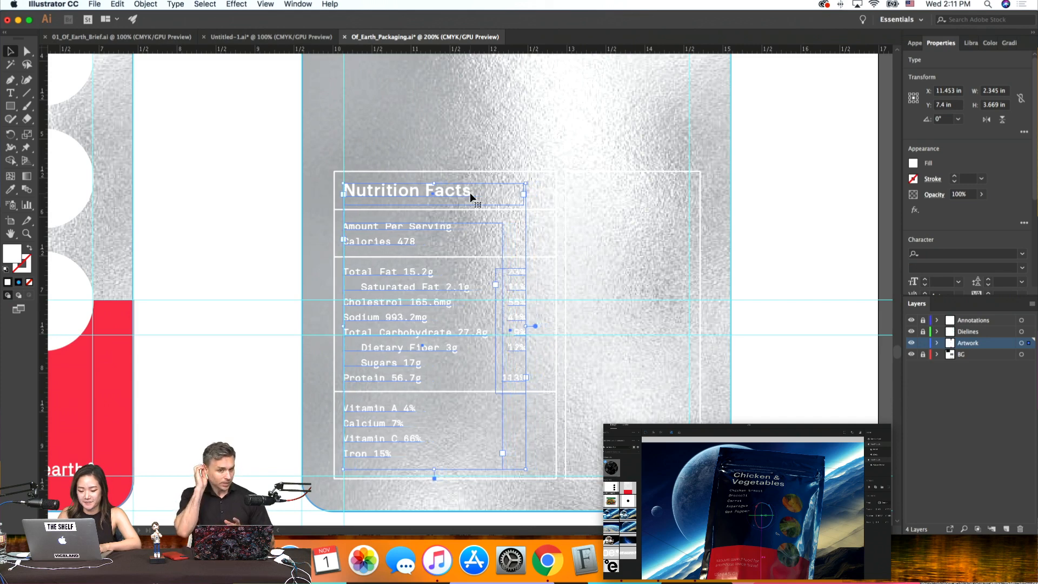
{"action": "left_click", "coordinate": [655, 224]}
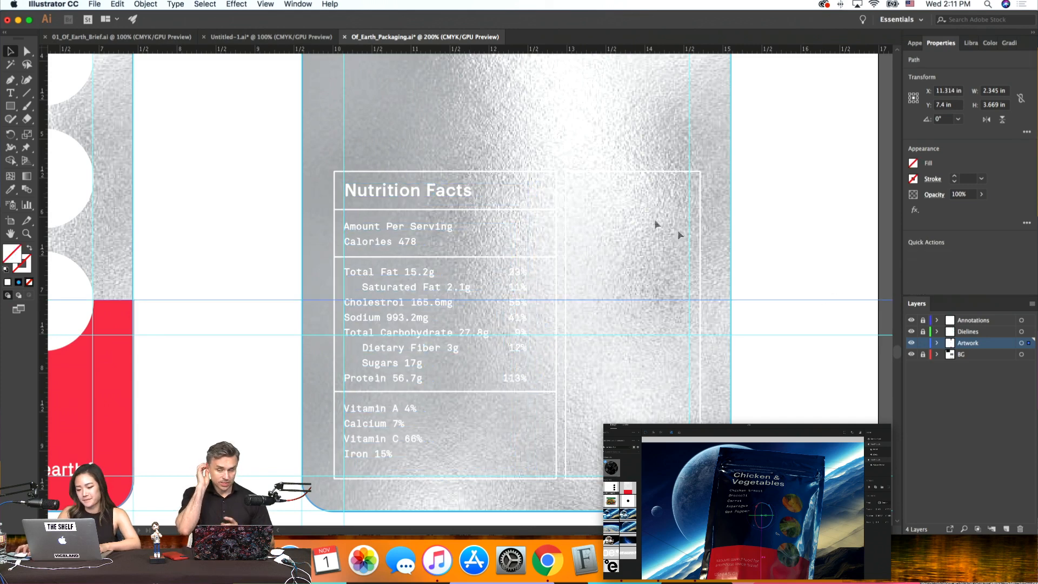
Lock the guides
{"action": "left_click", "coordinate": [542, 145]}
{"action": "right_click", "coordinate": [611, 140]}
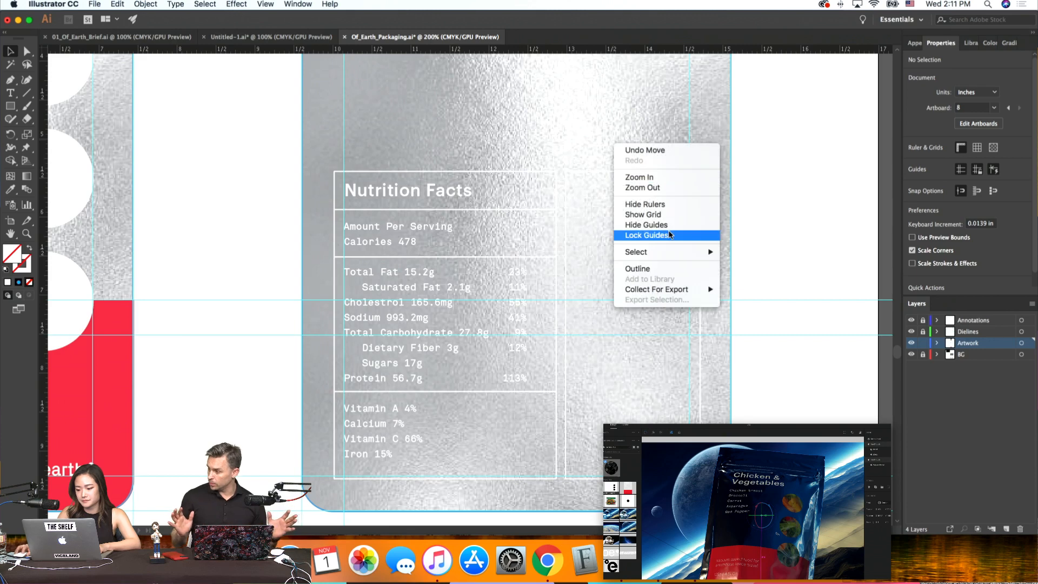
{"action": "left_click", "coordinate": [640, 235]}
Narrow the Nutrition Facts frame together with its divider lines to about 2.59 in from its right edge
{"action": "left_click", "coordinate": [556, 191]}
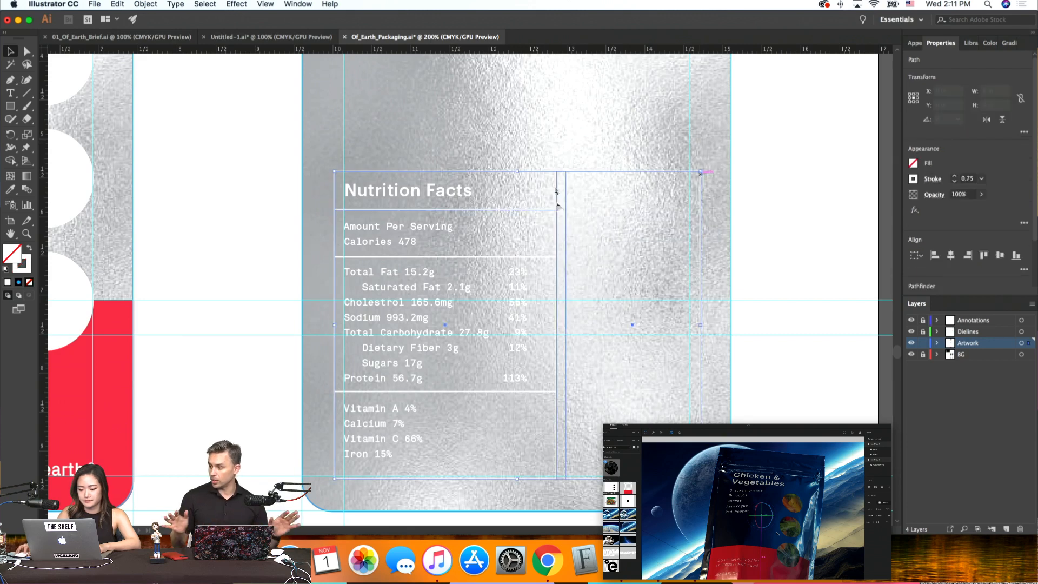
{"action": "left_click", "coordinate": [559, 479]}
{"action": "left_click_drag", "start_coordinate": [556, 326], "coordinate": [537, 328]}
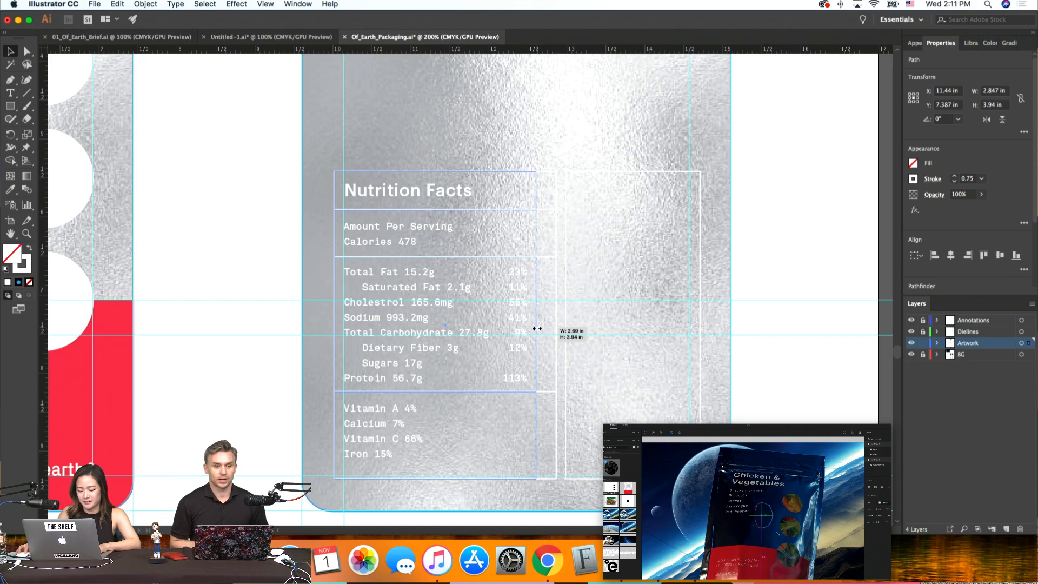
{"action": "left_click", "coordinate": [675, 339]}
{"action": "left_click", "coordinate": [567, 338]}
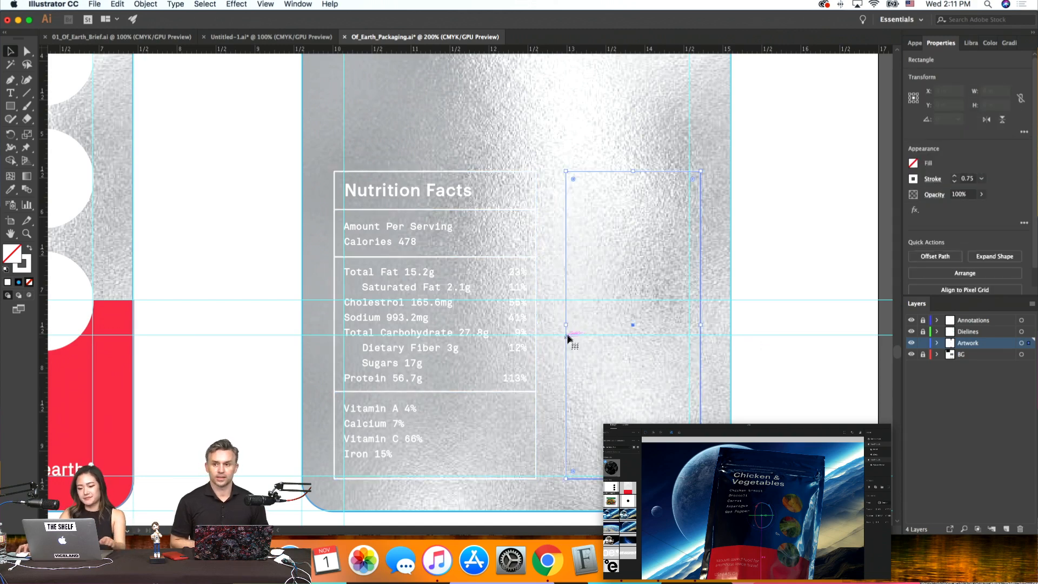
{"action": "left_click", "coordinate": [782, 355]}
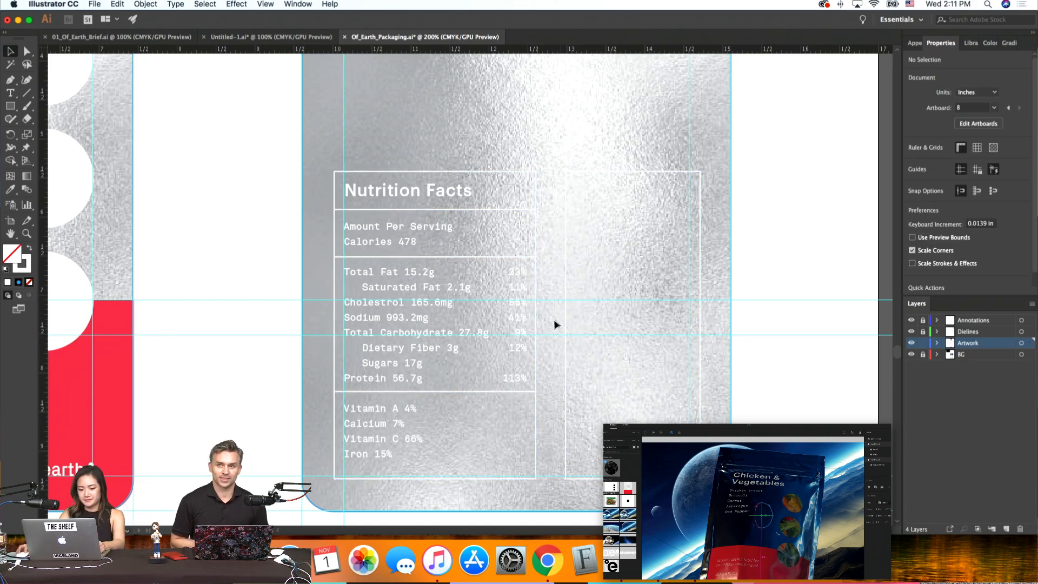
Widen the Nutrition Facts frame and dividers evenly about their centre, and extend the adjacent empty rectangle on both sides to keep a narrow gap
{"action": "left_click_drag", "start_coordinate": [536, 171], "coordinate": [535, 169]}
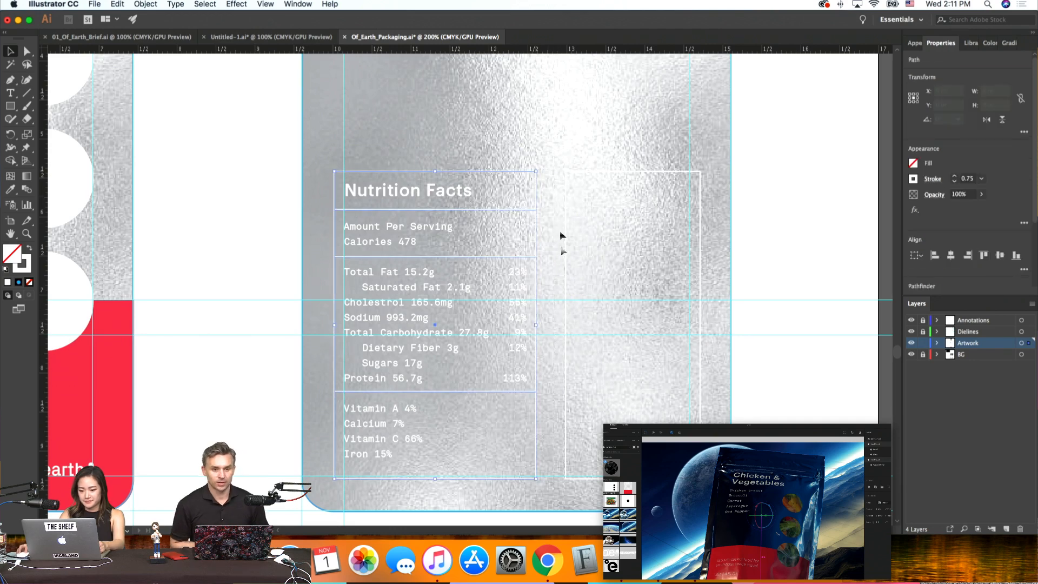
{"action": "mouse_move", "coordinate": [537, 326]}
{"action": "left_mouse_down", "text": "alt"}
{"action": "mouse_move", "coordinate": [554, 295]}
{"action": "mouse_move", "coordinate": [552, 325]}
{"action": "left_mouse_up", "text": "alt"}
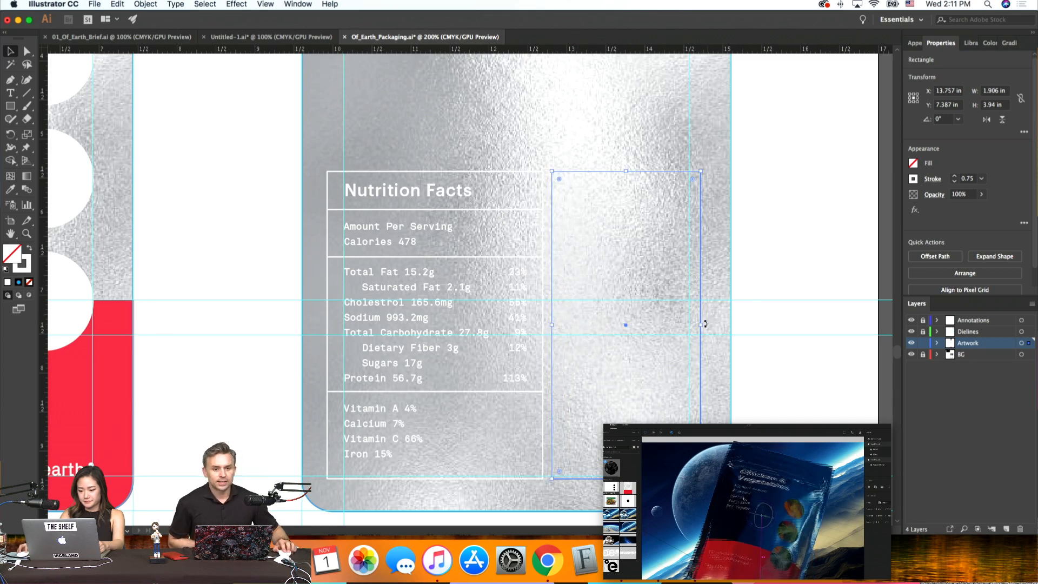
{"action": "left_click_drag", "start_coordinate": [701, 325], "coordinate": [708, 325]}
{"action": "left_click", "coordinate": [808, 332]}
Nudge the whole Nutrition Facts table and the adjacent empty rectangle slightly down on the back panel
{"action": "key", "text": "super+minus"}
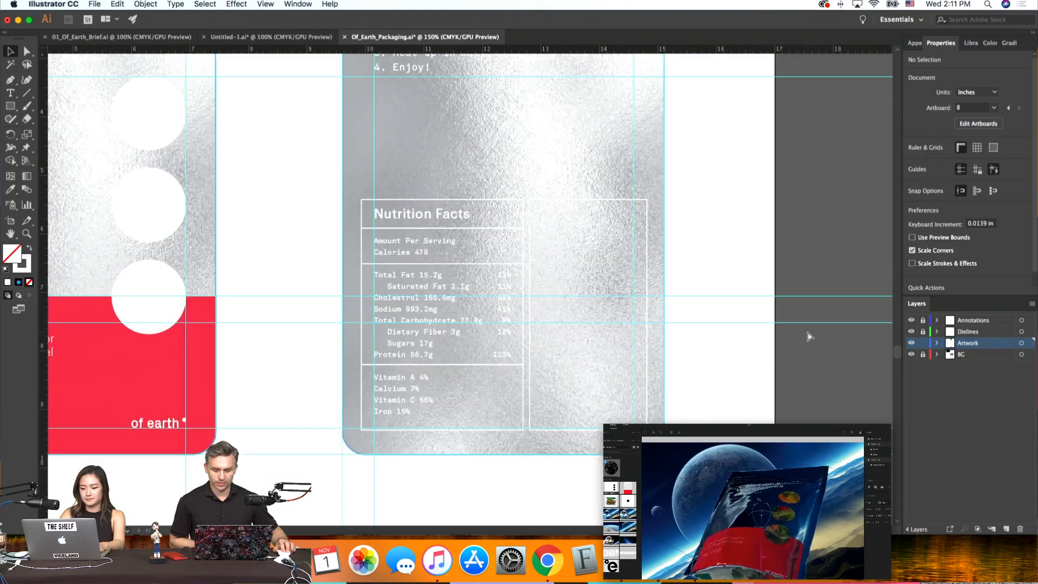
{"action": "left_click", "coordinate": [459, 225]}
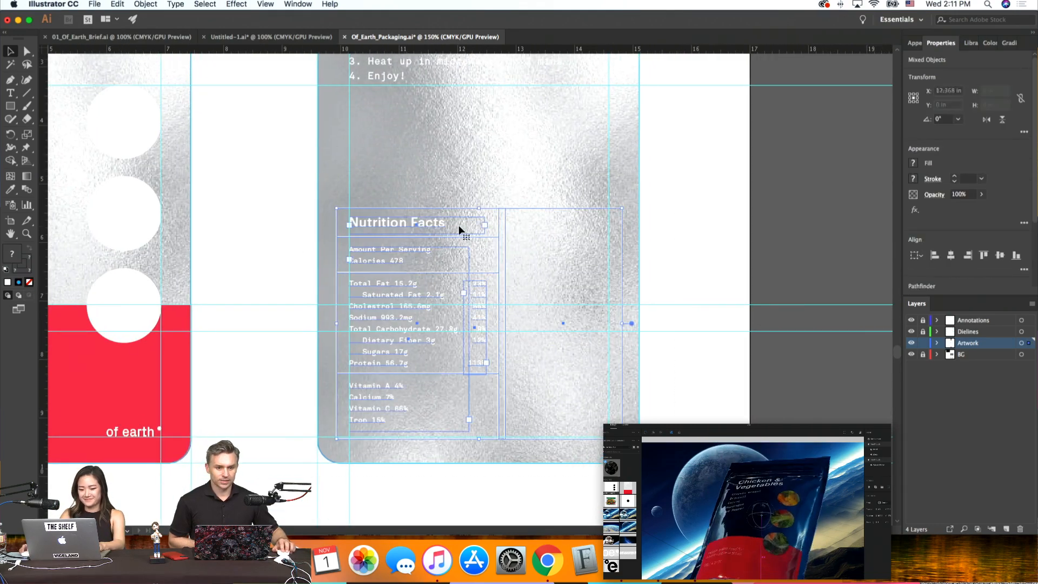
{"action": "key", "text": "shift+Down"}
{"action": "key", "text": "Up"}
{"action": "key", "text": "Up"}
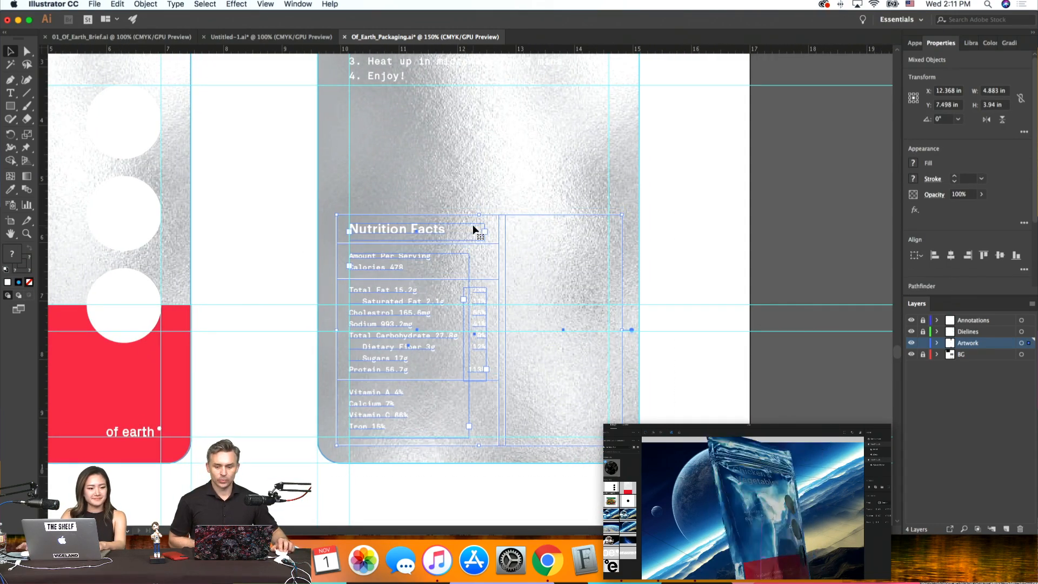
{"action": "left_click", "coordinate": [662, 248]}
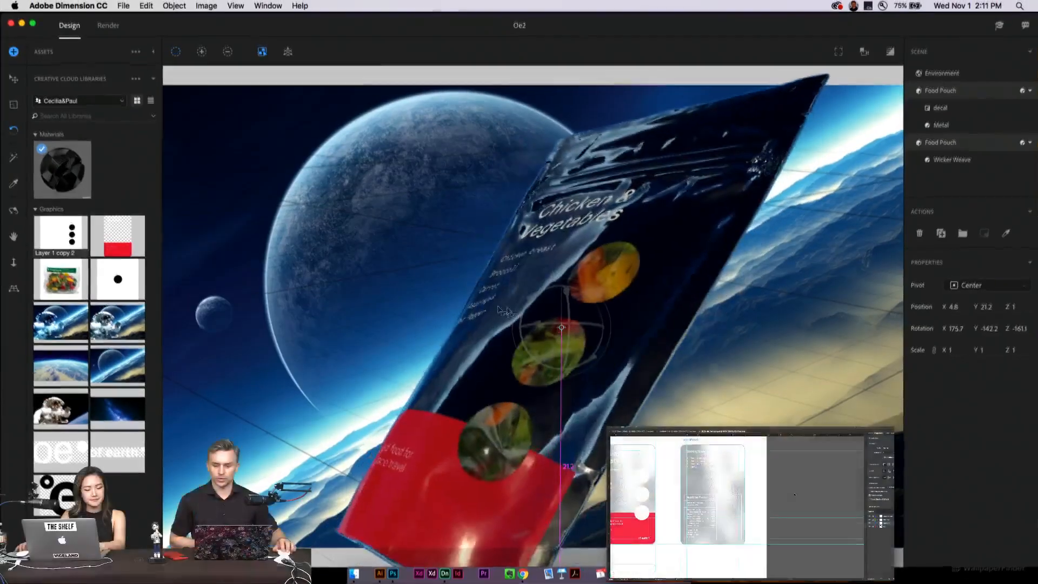
In Dimension, rotate both food pouches to a tilted angle of about X 10.4, Y -33.8, Z 19.6
{"action": "left_click_drag", "start_coordinate": [503, 310], "coordinate": [607, 283]}
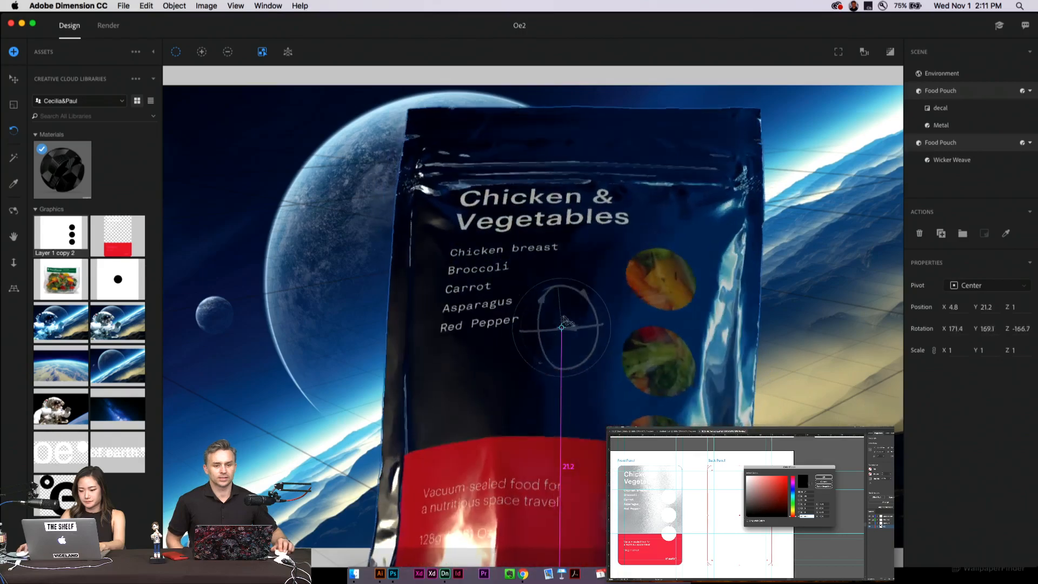
{"action": "left_click_drag", "start_coordinate": [565, 322], "coordinate": [436, 377]}
{"action": "left_click_drag", "start_coordinate": [432, 317], "coordinate": [447, 351]}
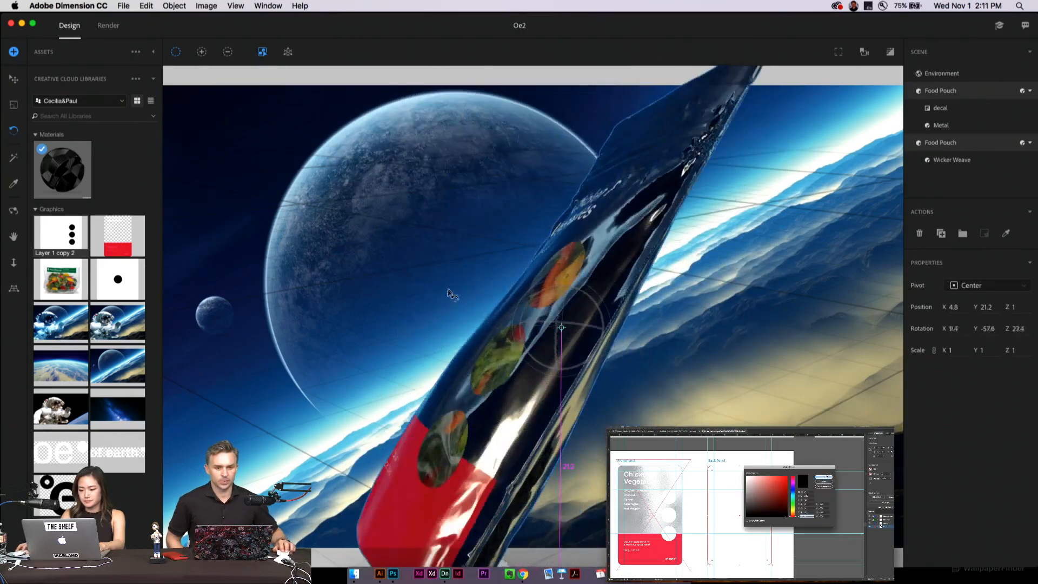
{"action": "left_click_drag", "start_coordinate": [447, 292], "coordinate": [601, 328]}
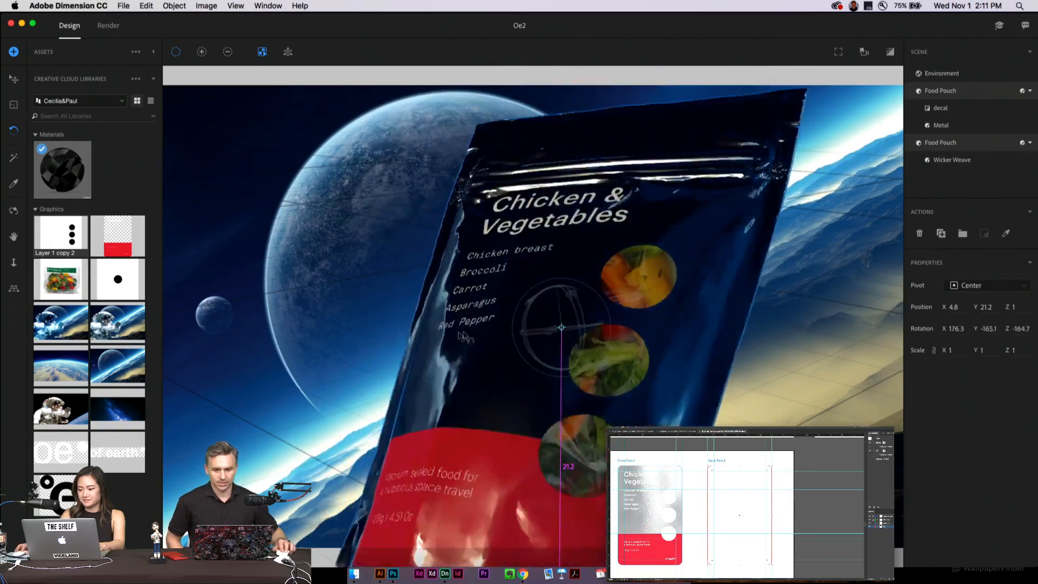
{"action": "left_click_drag", "start_coordinate": [593, 355], "coordinate": [544, 343]}
{"action": "left_click_drag", "start_coordinate": [625, 330], "coordinate": [478, 330]}
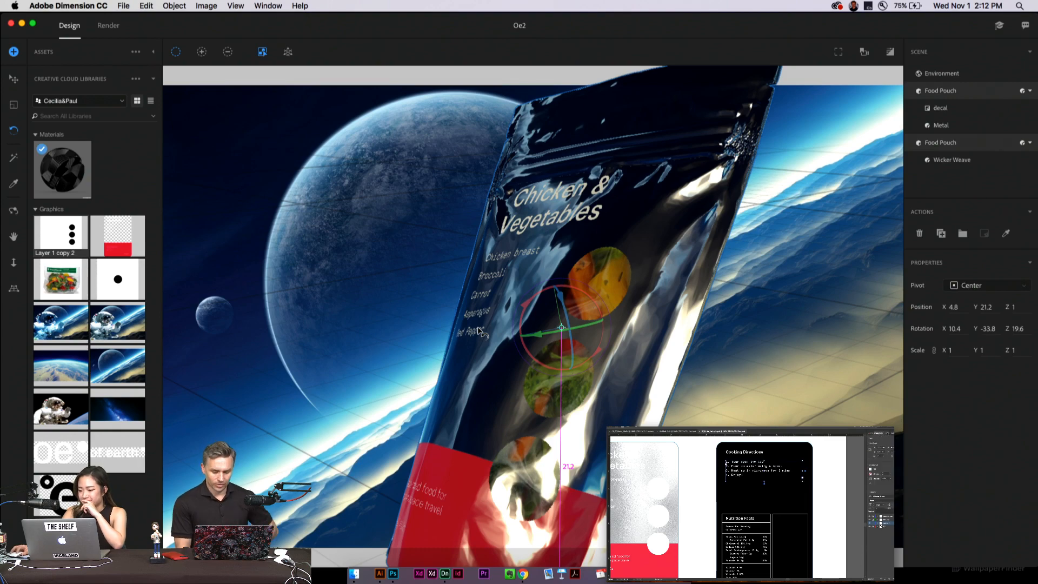
Switch to Chrome and open the chat of the Behance Live page
{"action": "left_click", "coordinate": [522, 574]}
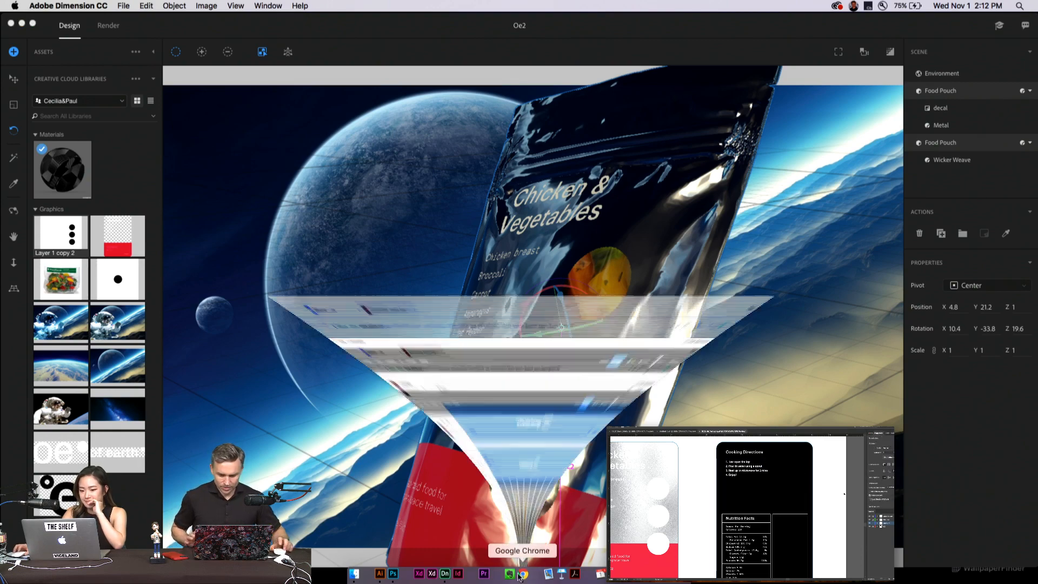
{"action": "left_click", "coordinate": [124, 25]}
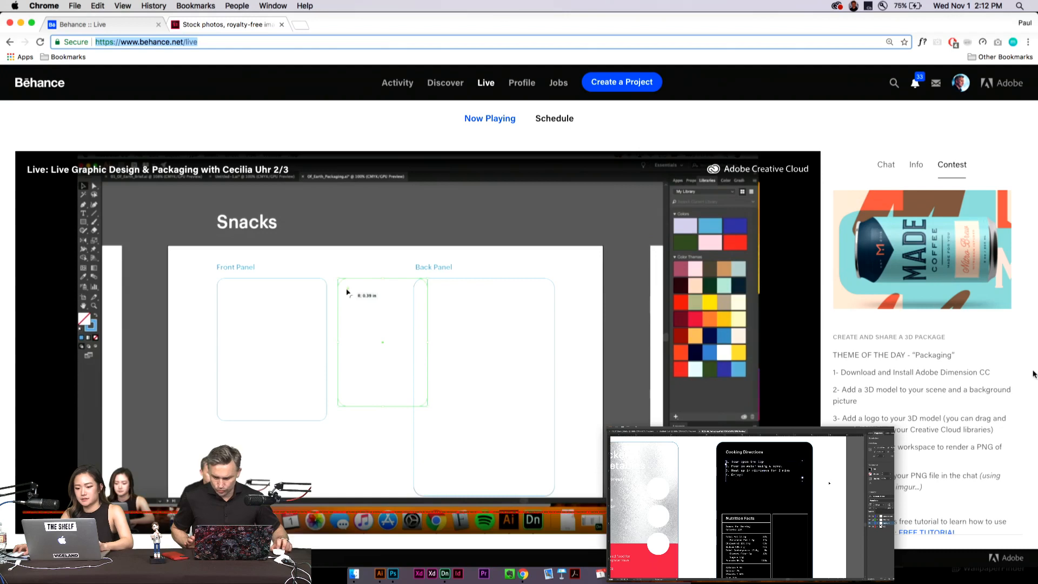
{"action": "left_click", "coordinate": [885, 164]}
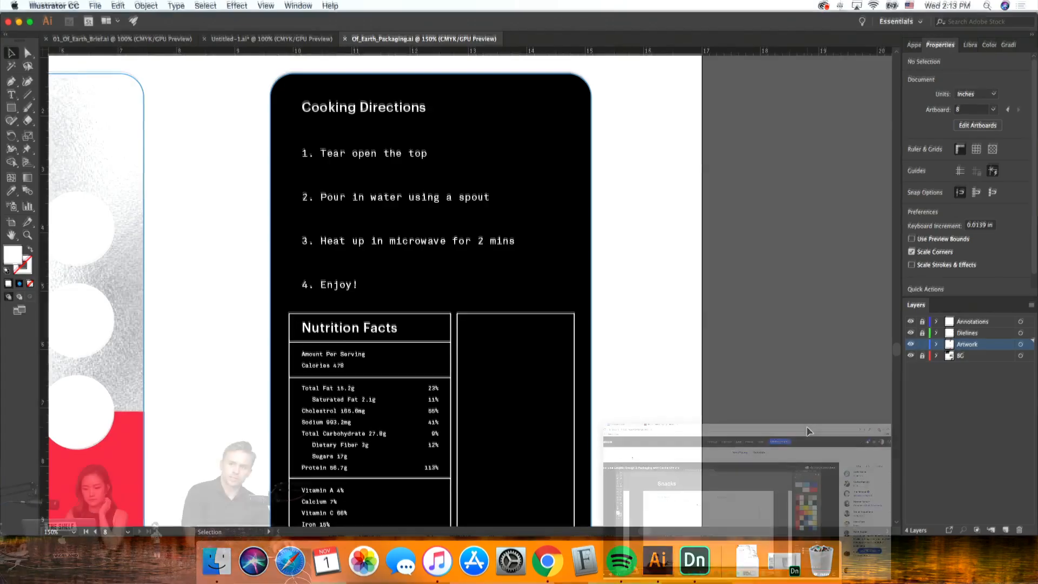
In Illustrator, set the font size of the numbered cooking steps to 10 pt
{"action": "left_click", "coordinate": [505, 243]}
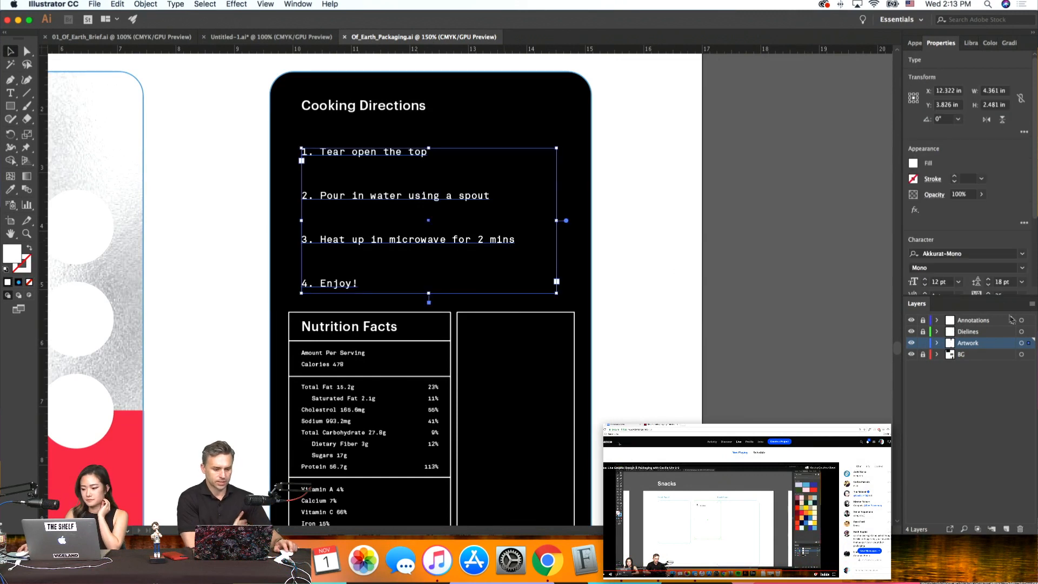
{"action": "type", "text": "10"}
{"action": "key", "text": "Return"}
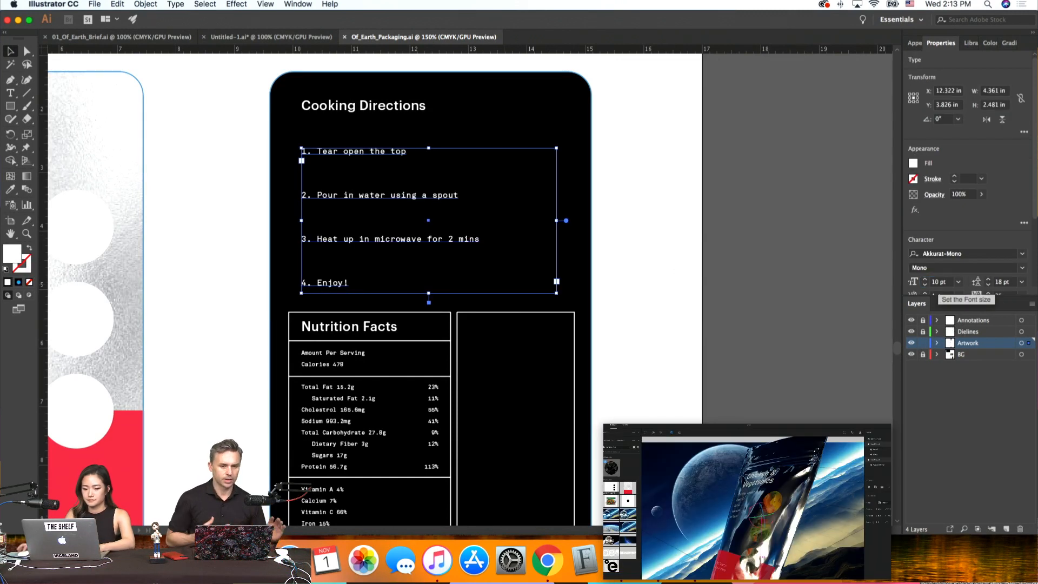
{"action": "left_click", "coordinate": [763, 296]}
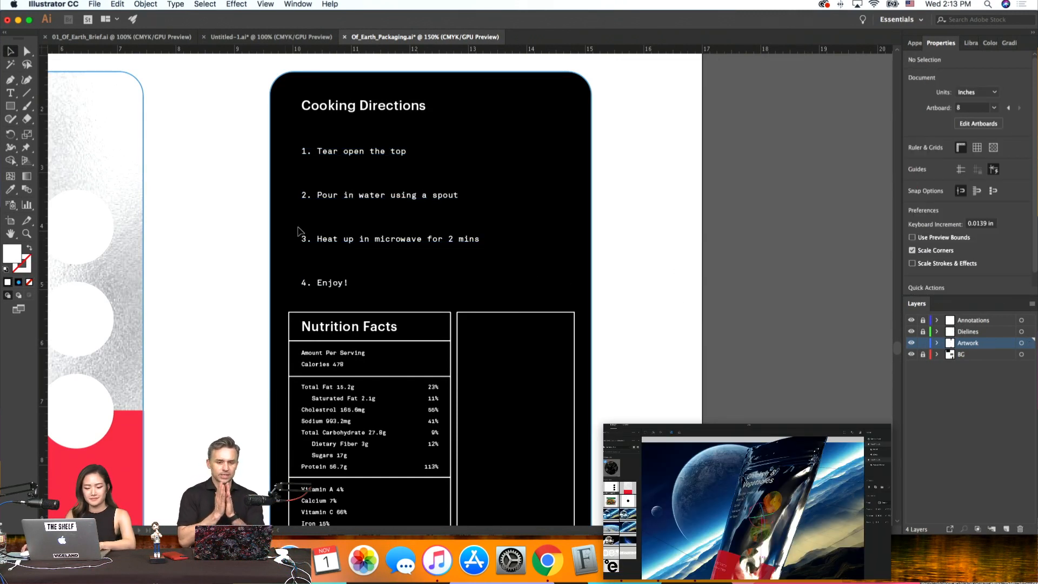
Nudge the numbered cooking steps down by about 0.11 in below the Cooking Directions heading
{"action": "key", "text": "Down"}
{"action": "key", "text": "Down"}
{"action": "key", "text": "Down"}
{"action": "key", "text": "Down"}
{"action": "key", "text": "Down"}
{"action": "key", "text": "Down"}
{"action": "key", "text": "Down"}
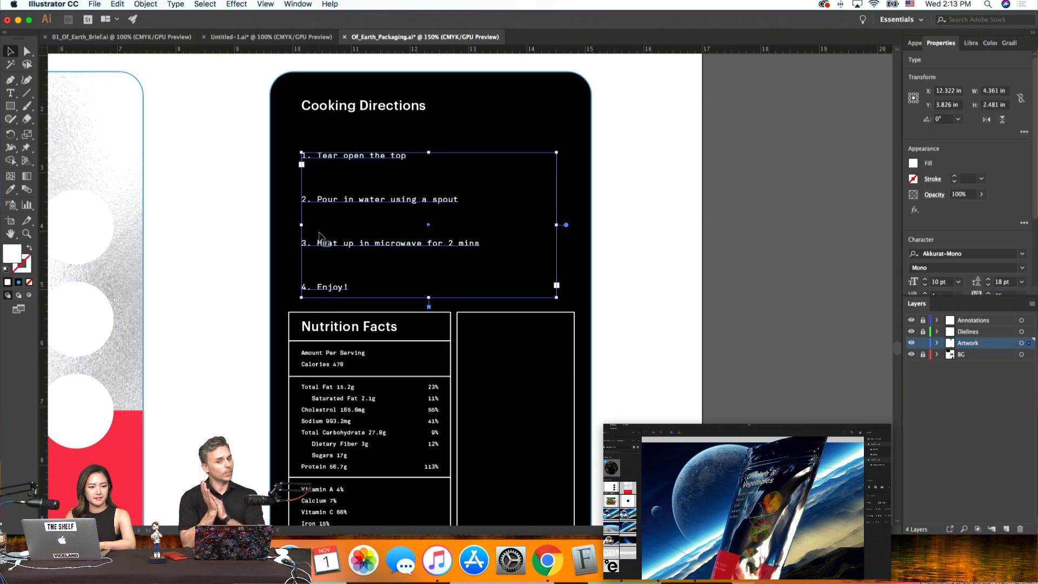
{"action": "key", "text": "Down"}
{"action": "left_click", "coordinate": [700, 367]}
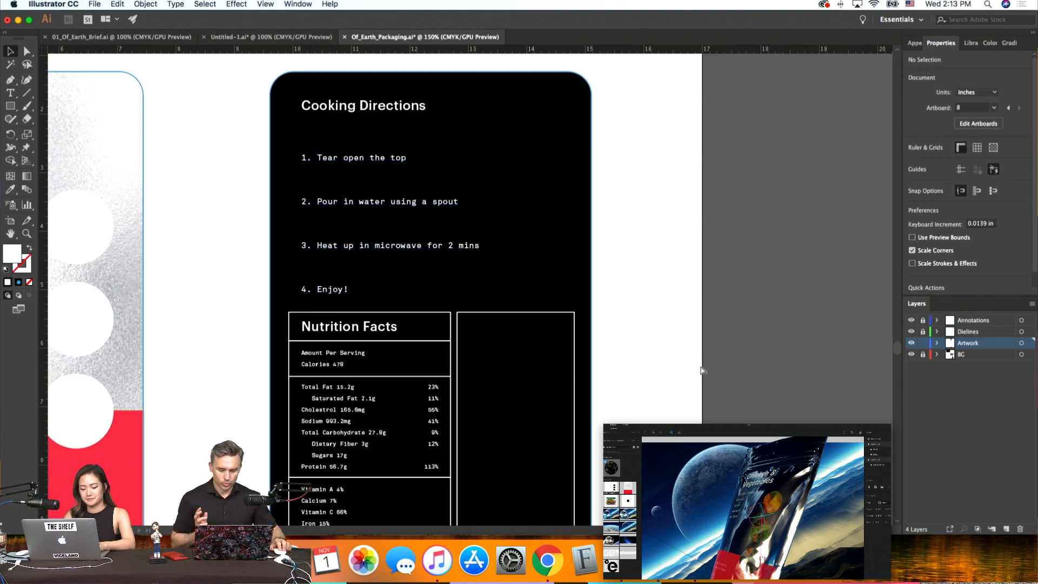
Narrow the text box of the numbered cooking steps to about 3.57 in from its right edge
{"action": "key", "text": "super+minus"}
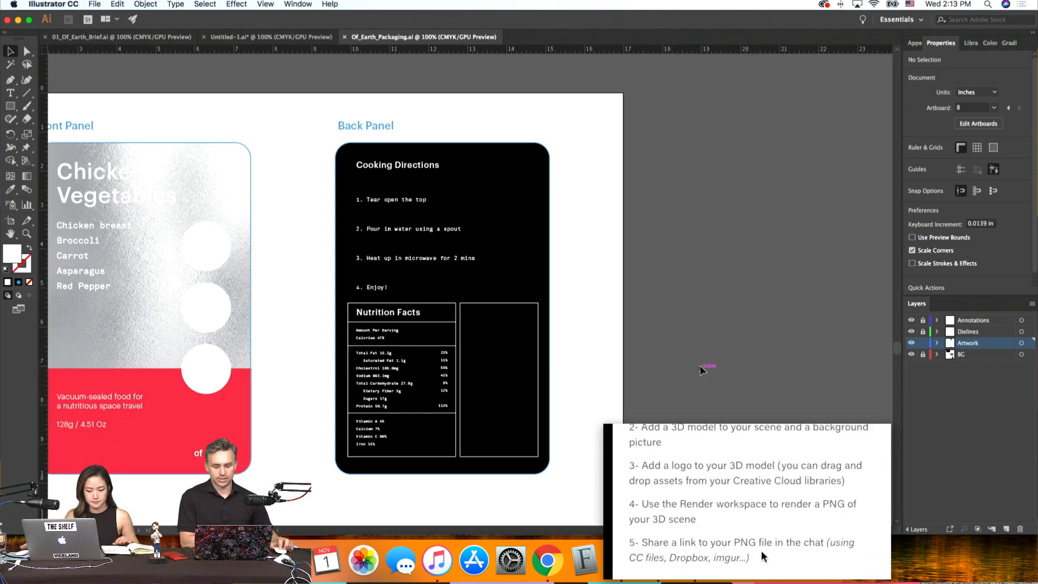
{"action": "key", "text": "super+plus"}
{"action": "key", "text": "super+plus"}
{"action": "key", "text": "super+plus"}
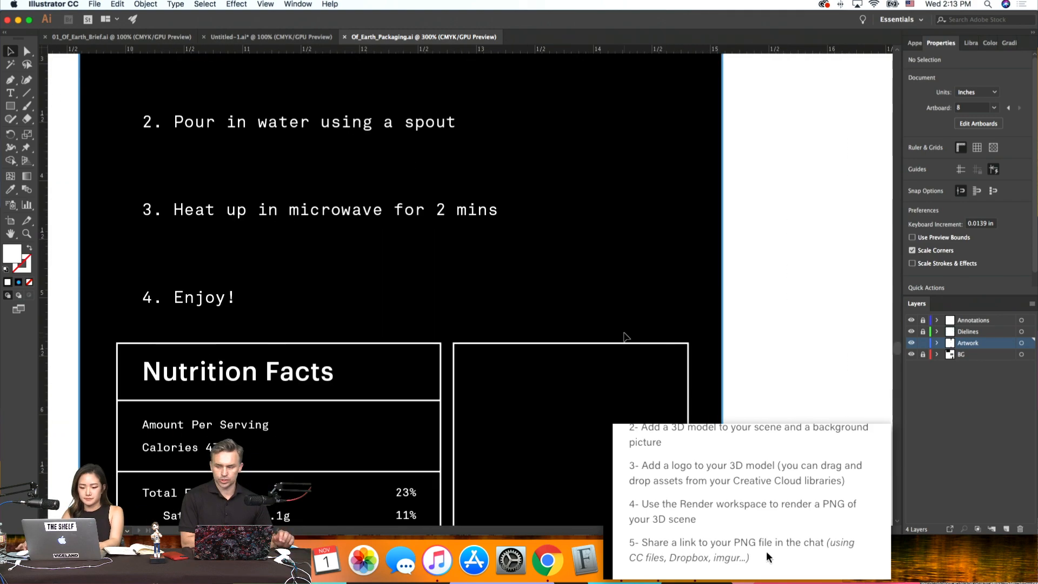
{"action": "left_click", "coordinate": [511, 340]}
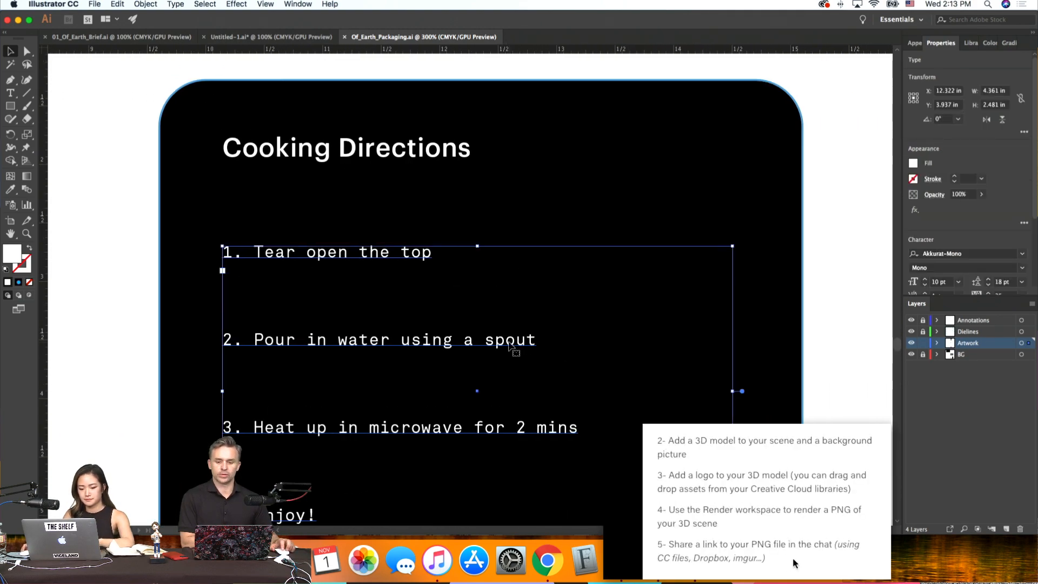
{"action": "left_click_drag", "start_coordinate": [733, 391], "coordinate": [638, 392]}
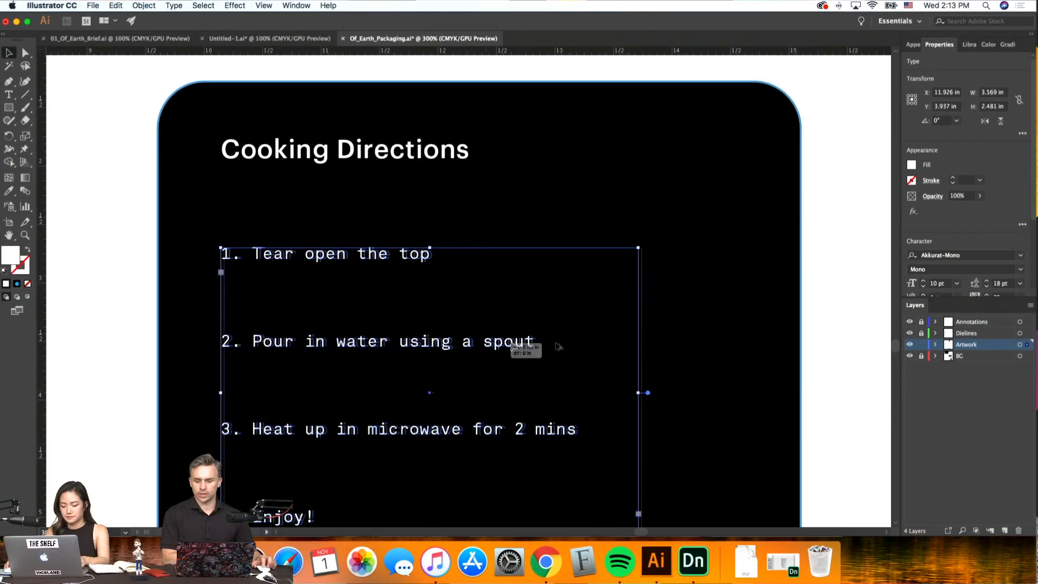
Duplicate the numbered cooking steps horizontally, placing the copy about 2.9 in to the right as a second column
{"action": "left_click_drag", "start_coordinate": [558, 346], "coordinate": [817, 349], "text": "alt+shift"}
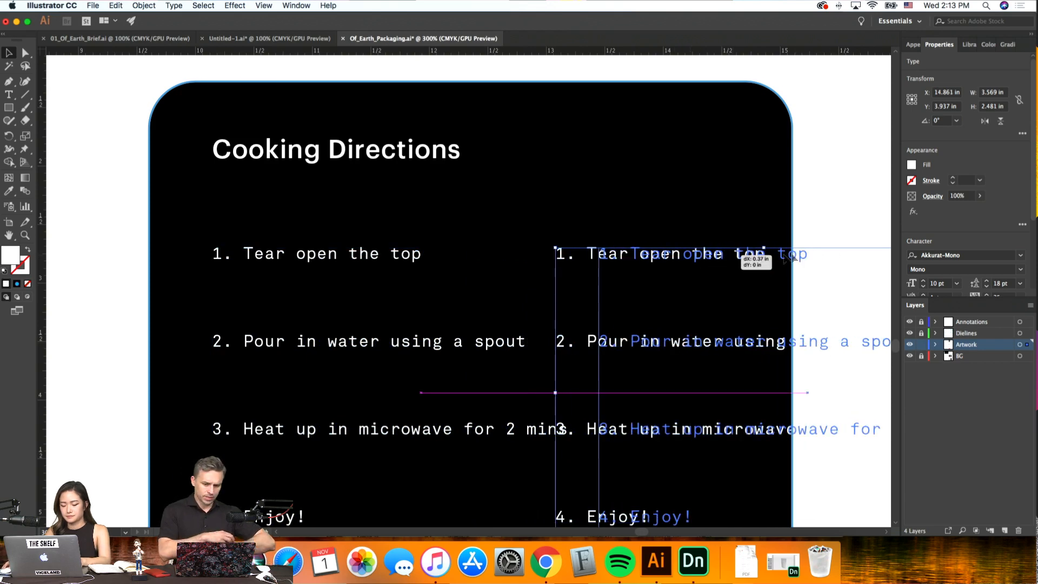
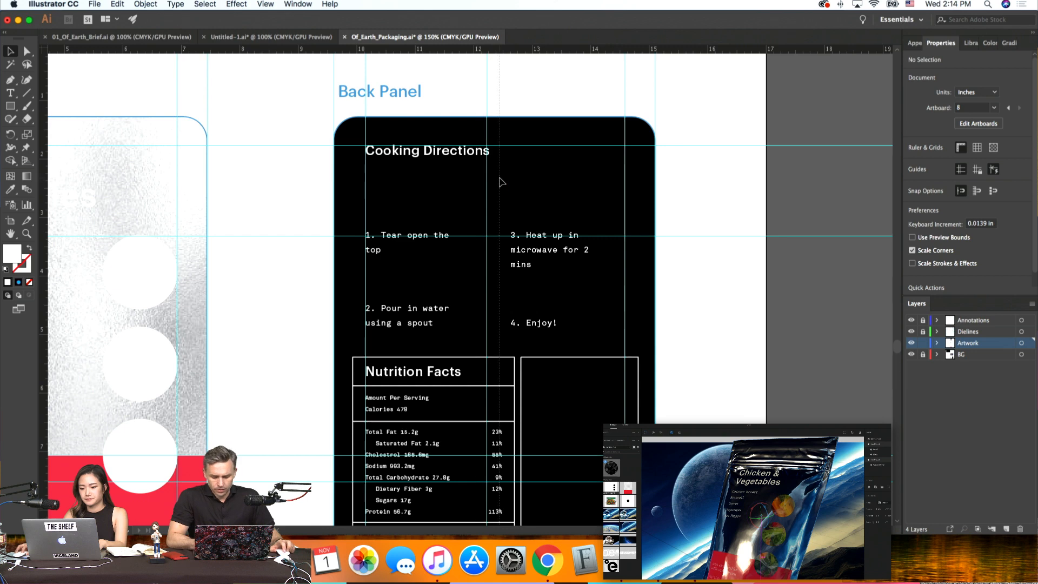
Unlock the guides and shift the two middle column guides of the back panel right by about 0.1 in
{"action": "left_click_drag", "start_coordinate": [497, 179], "coordinate": [497, 180]}
{"action": "right_click", "coordinate": [545, 87]}
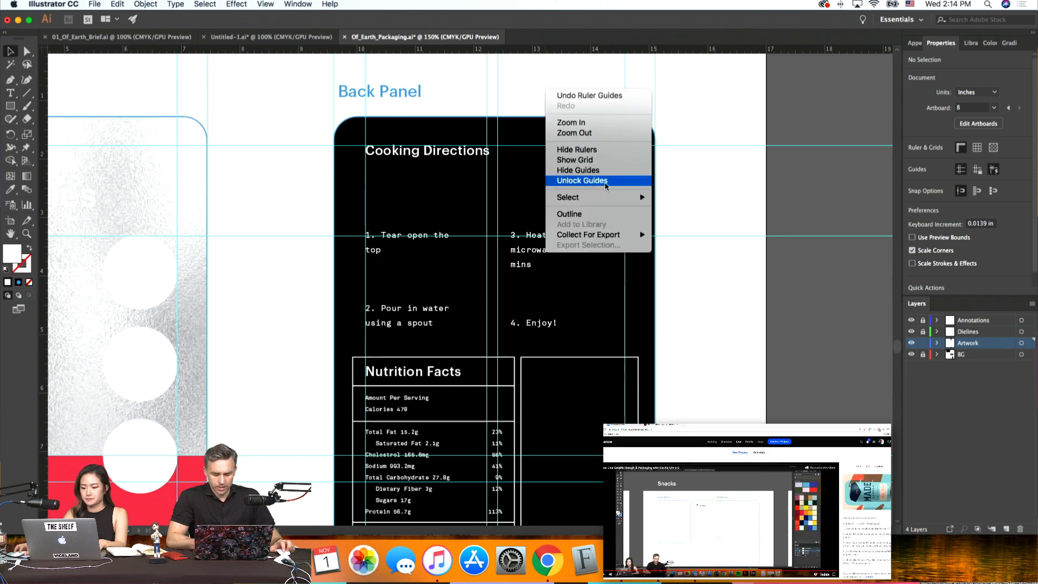
{"action": "left_click", "coordinate": [607, 182]}
{"action": "left_click_drag", "start_coordinate": [508, 70], "coordinate": [472, 80]}
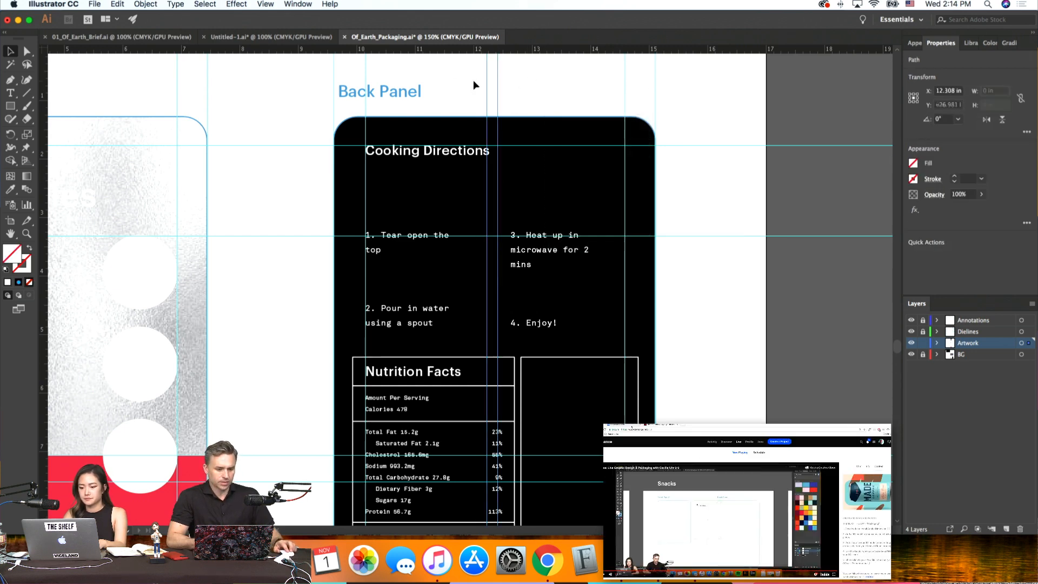
{"action": "key", "text": "Right"}
{"action": "key", "text": "Right"}
{"action": "key", "text": "Right"}
{"action": "key", "text": "Right"}
{"action": "key", "text": "Right"}
{"action": "key", "text": "Right"}
{"action": "key", "text": "Right"}
{"action": "key", "text": "Right"}
{"action": "key", "text": "Right"}
{"action": "key", "text": "Right"}
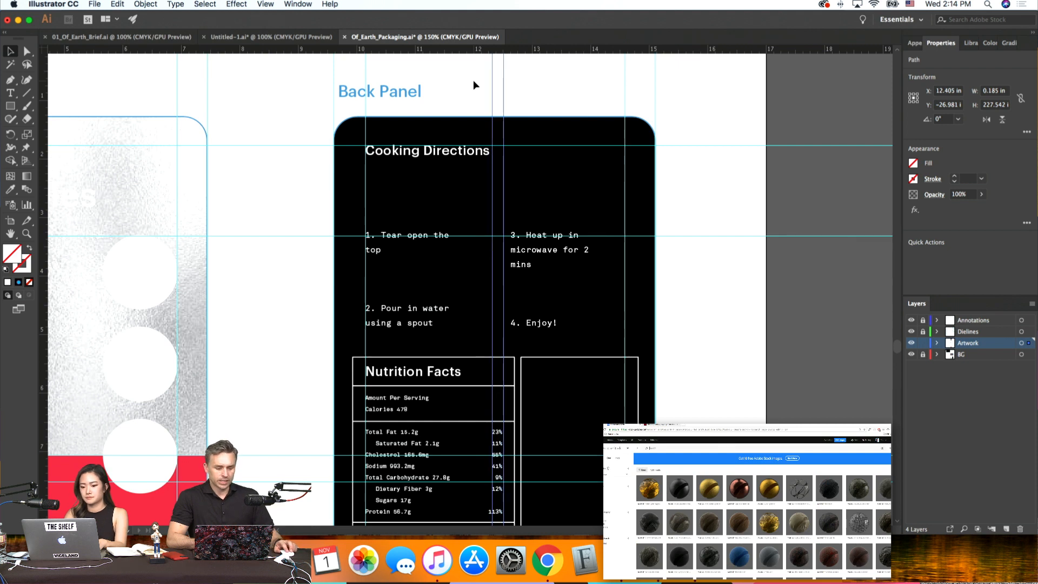
Widen the gap between the two middle column guides to 0.324 in, and shift the pair left by about 0.08 in
{"action": "left_click", "coordinate": [530, 89]}
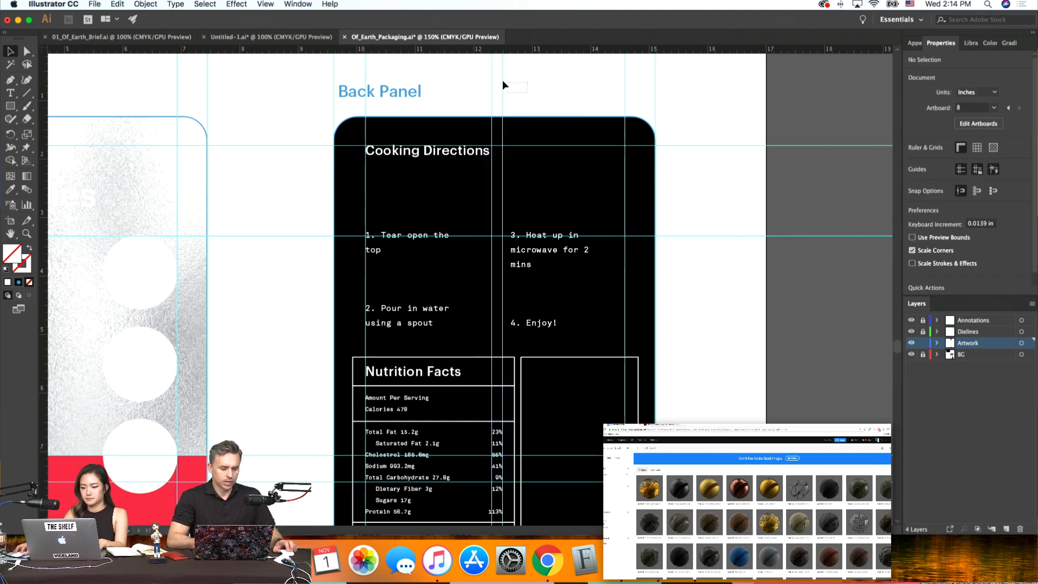
{"action": "left_click_drag", "start_coordinate": [496, 79], "coordinate": [496, 79]}
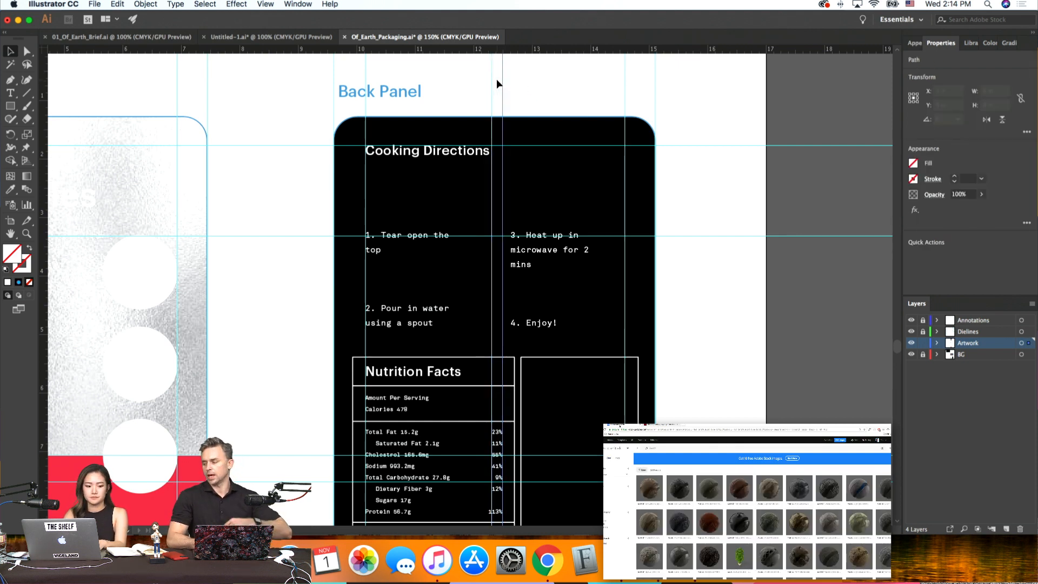
{"action": "key", "text": "shift+Right"}
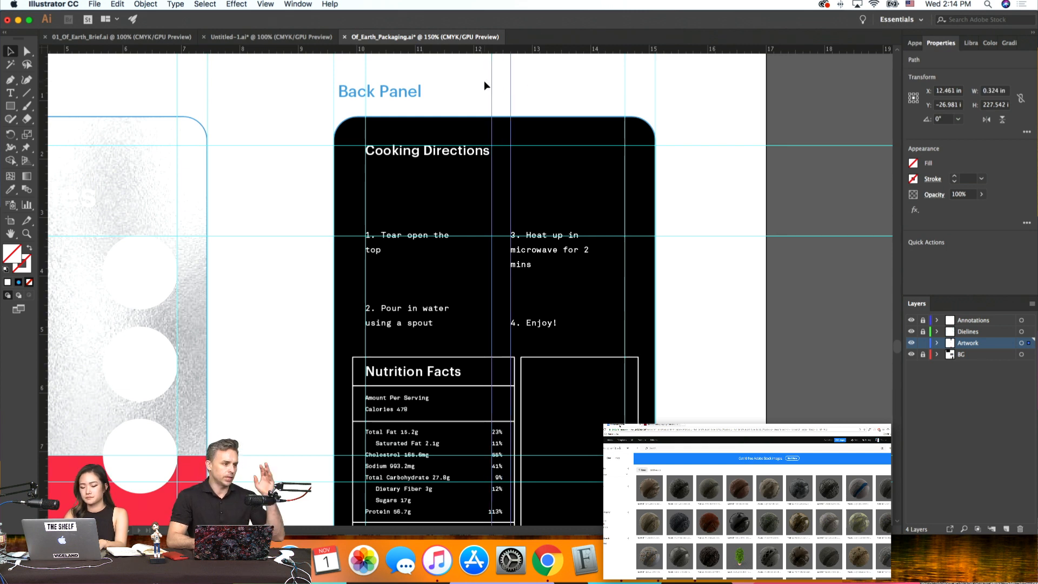
{"action": "key", "text": "Left"}
{"action": "key", "text": "Left"}
{"action": "key", "text": "Left"}
{"action": "key", "text": "Left"}
{"action": "key", "text": "Left"}
{"action": "key", "text": "Left"}
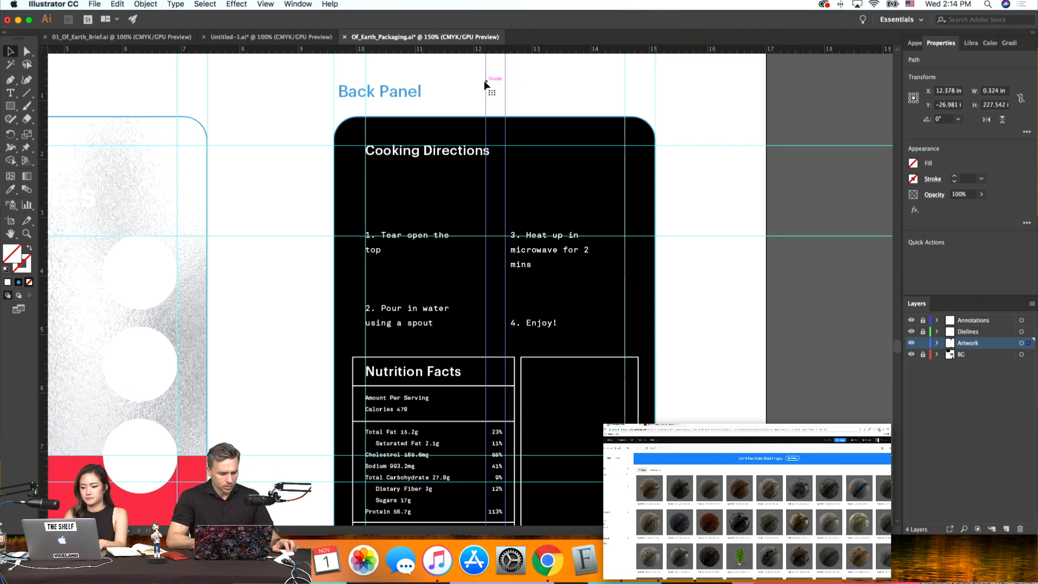
{"action": "right_click", "coordinate": [544, 87]}
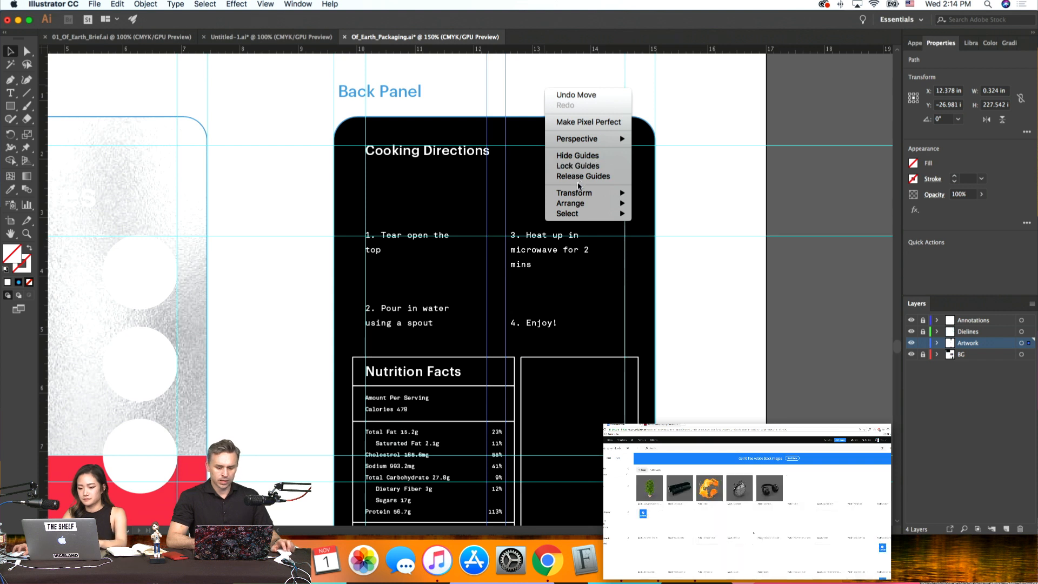
{"action": "left_click", "coordinate": [551, 258]}
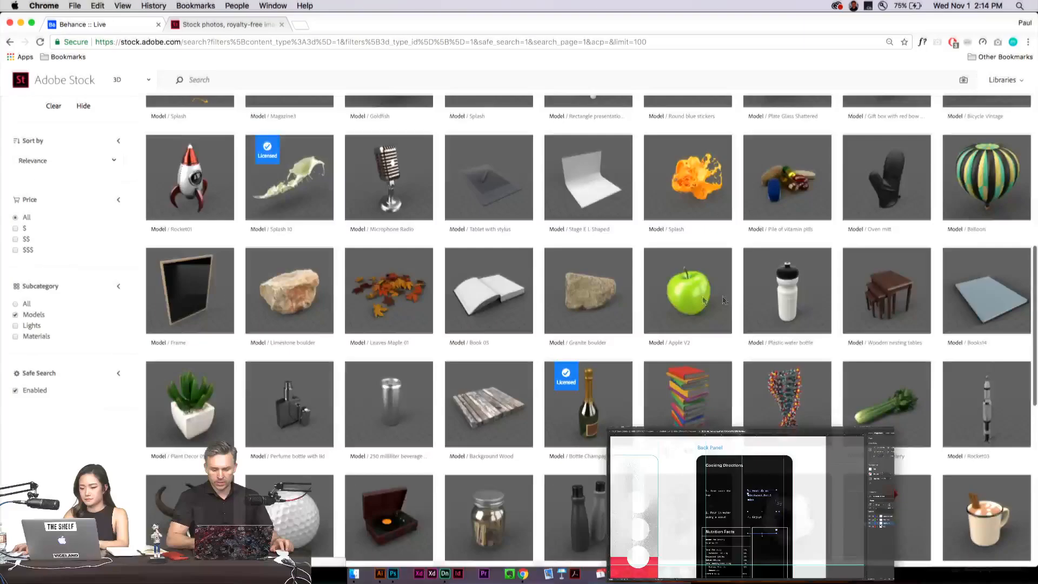
In Chrome, look through the 3D models offered on Adobe Stock
{"action": "scroll", "coordinate": [723, 300], "scroll_direction": "down", "scroll_amount": 6}
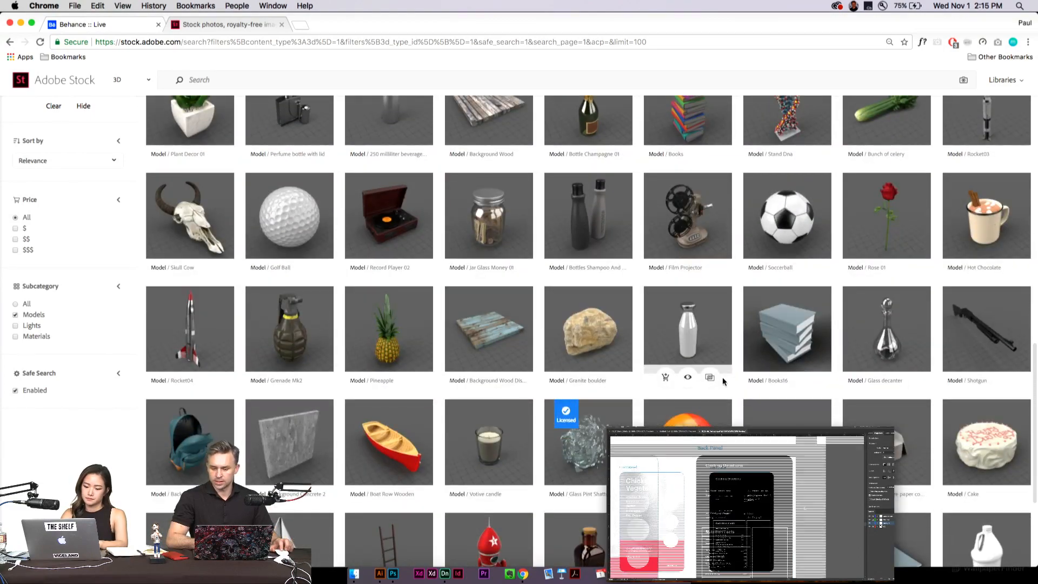
{"action": "scroll", "coordinate": [722, 381], "scroll_direction": "down", "scroll_amount": 6}
{"action": "scroll", "coordinate": [722, 381], "scroll_direction": "up", "scroll_amount": 3}
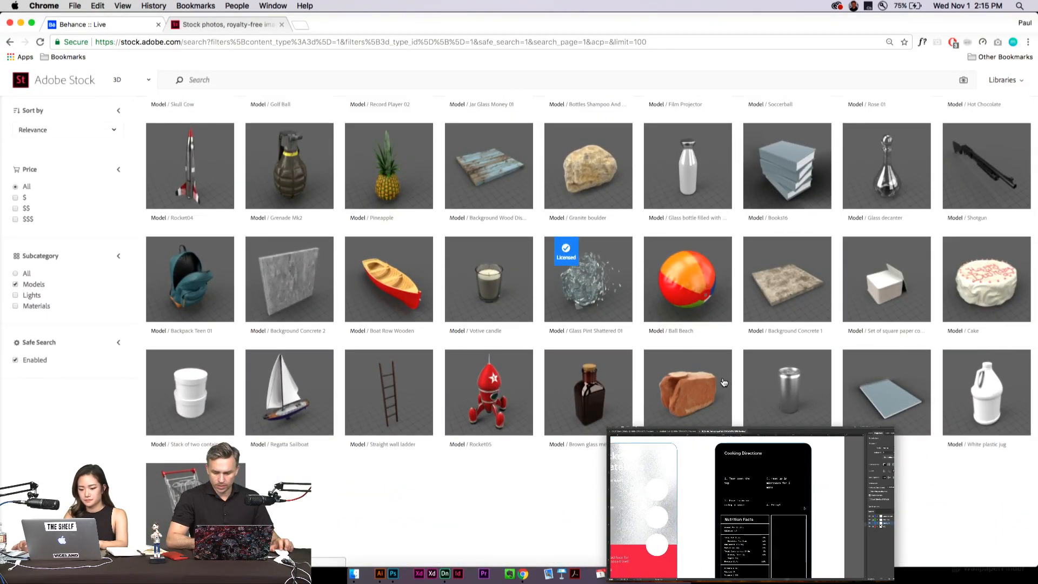
{"action": "scroll", "coordinate": [723, 382], "scroll_direction": "up", "scroll_amount": 3}
{"action": "scroll", "coordinate": [723, 379], "scroll_direction": "up", "scroll_amount": 10}
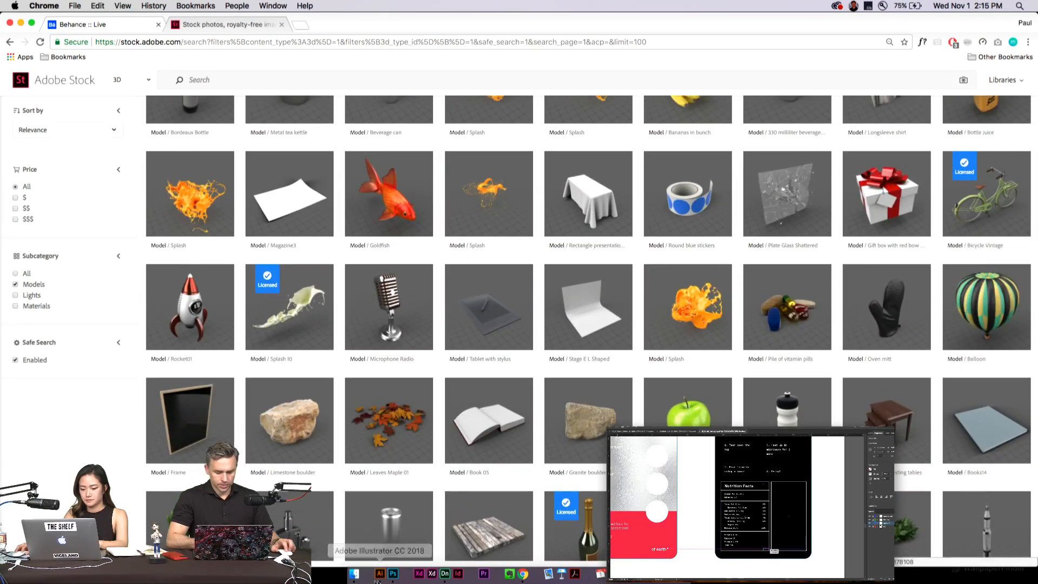
Switch to Dimension and look at the import options, including the one for 3D models
{"action": "left_click", "coordinate": [442, 567]}
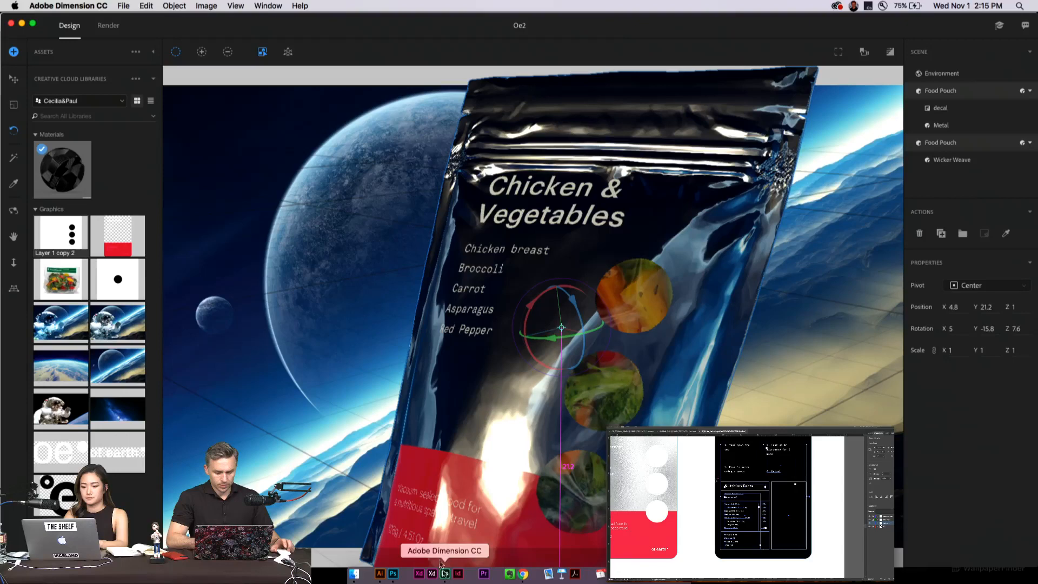
{"action": "left_click", "coordinate": [123, 5]}
{"action": "mouse_move", "coordinate": [140, 83]}
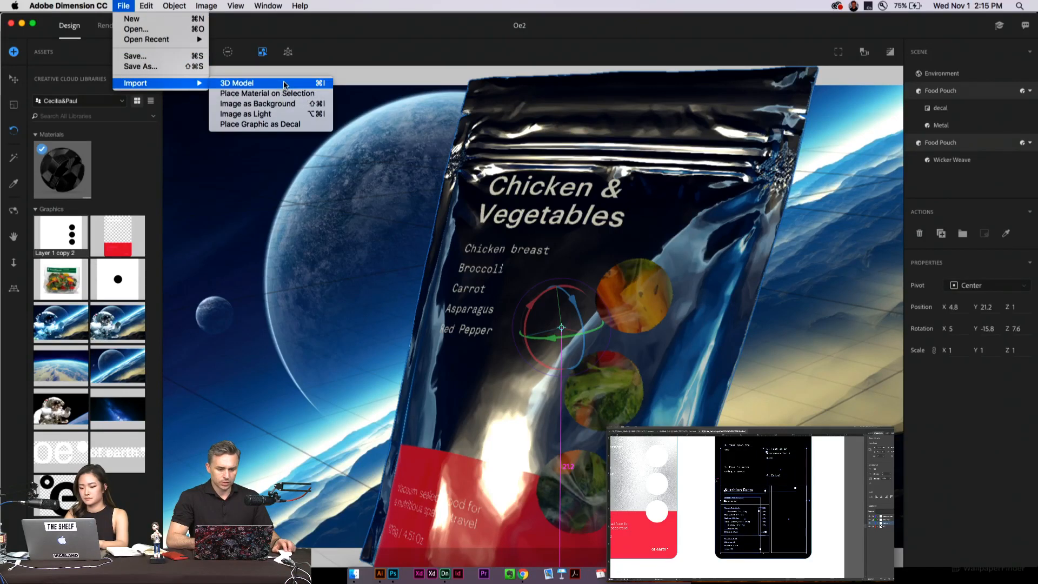
{"action": "left_click", "coordinate": [375, 38]}
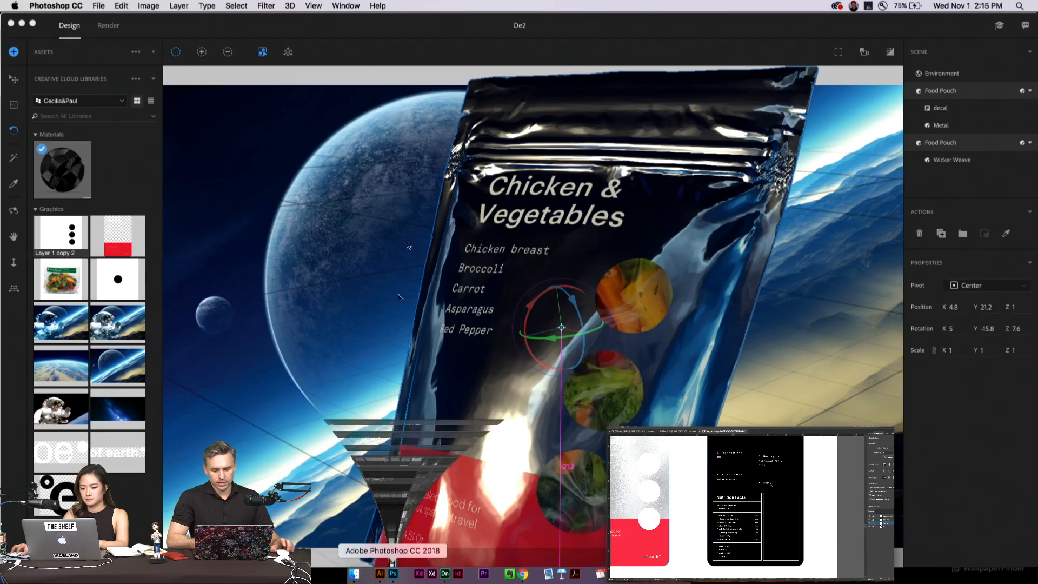
Switch to Photoshop, hide the black circle layers and add an empty layer above the background layer
{"action": "left_click", "coordinate": [392, 574]}
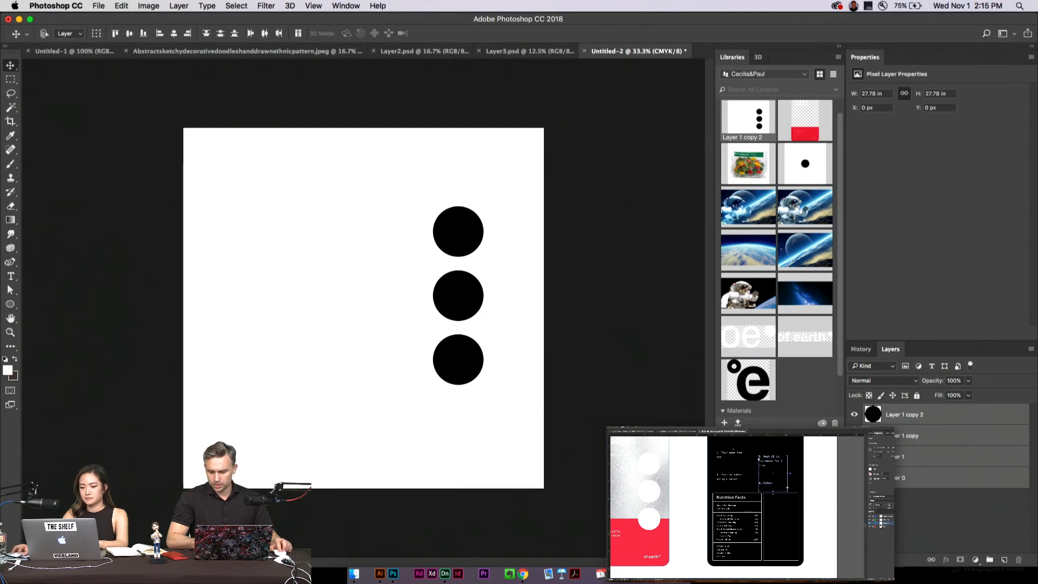
{"action": "left_click", "coordinate": [854, 414]}
{"action": "left_click", "coordinate": [935, 479]}
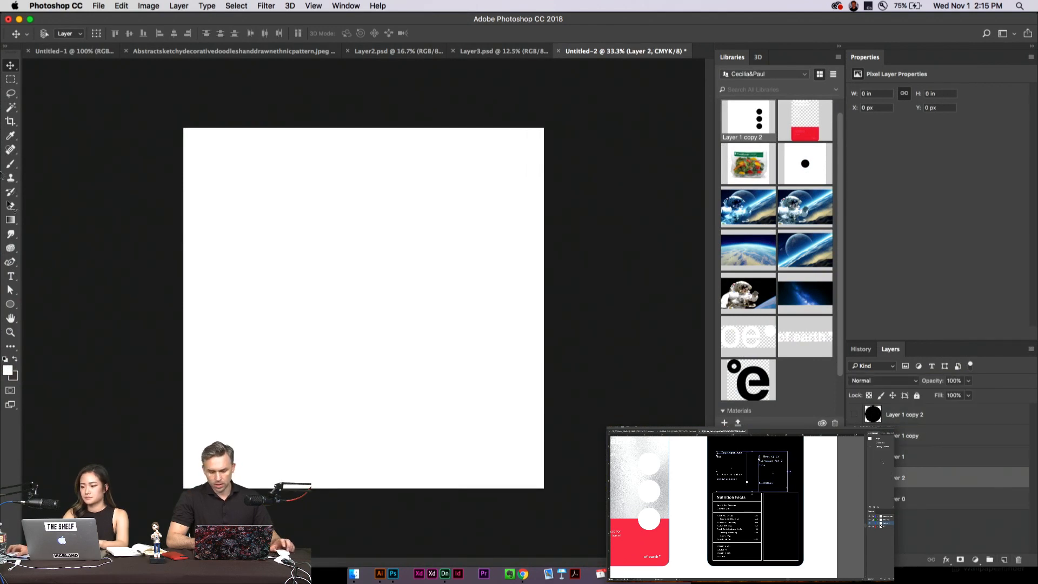
Draw a large heart in the lower-right part of the canvas with the Custom Shape tool
{"action": "left_click", "coordinate": [10, 305]}
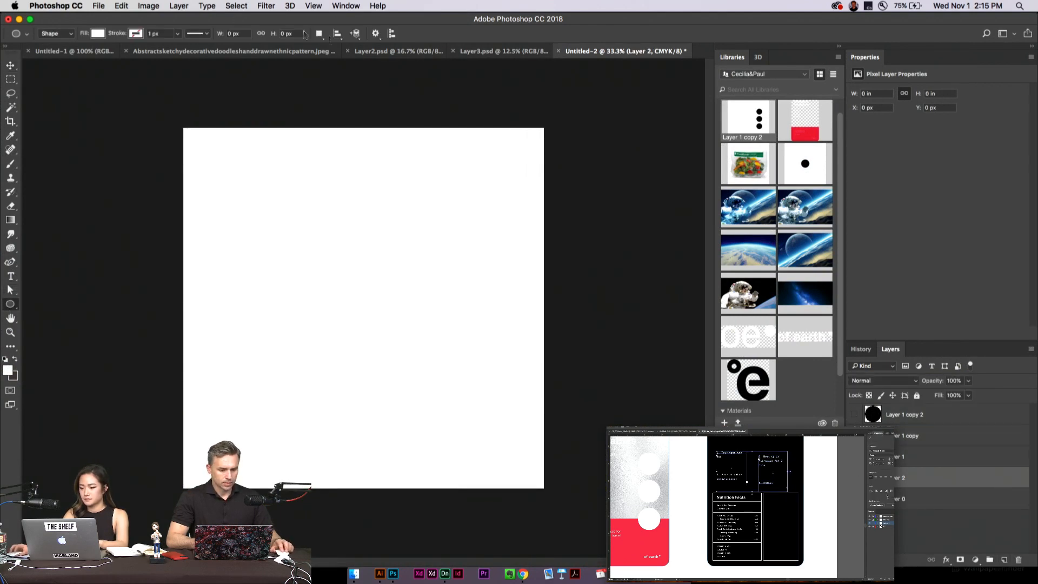
{"action": "right_click", "coordinate": [8, 304]}
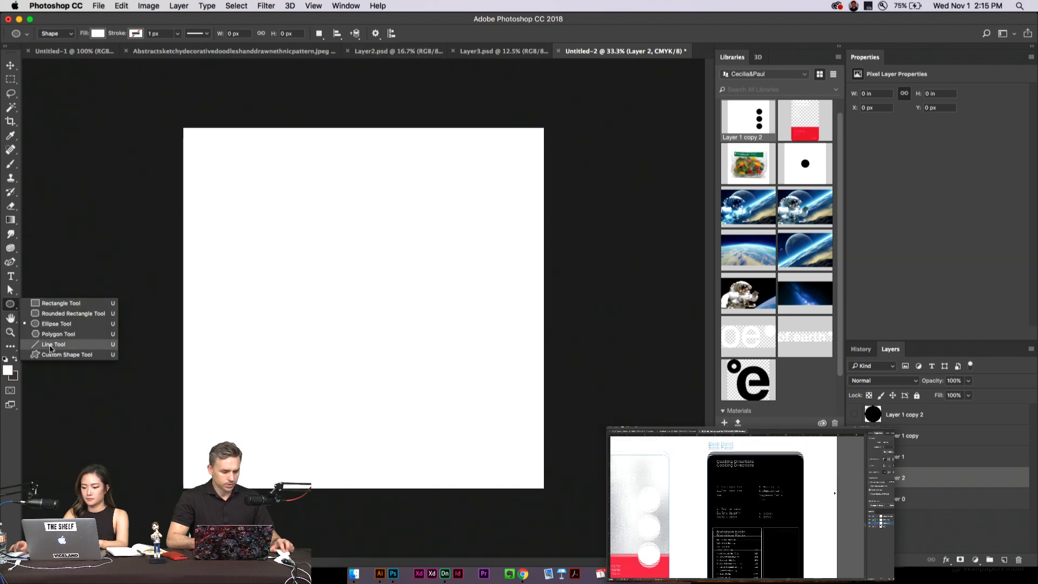
{"action": "left_click", "coordinate": [54, 354]}
{"action": "left_click", "coordinate": [425, 34]}
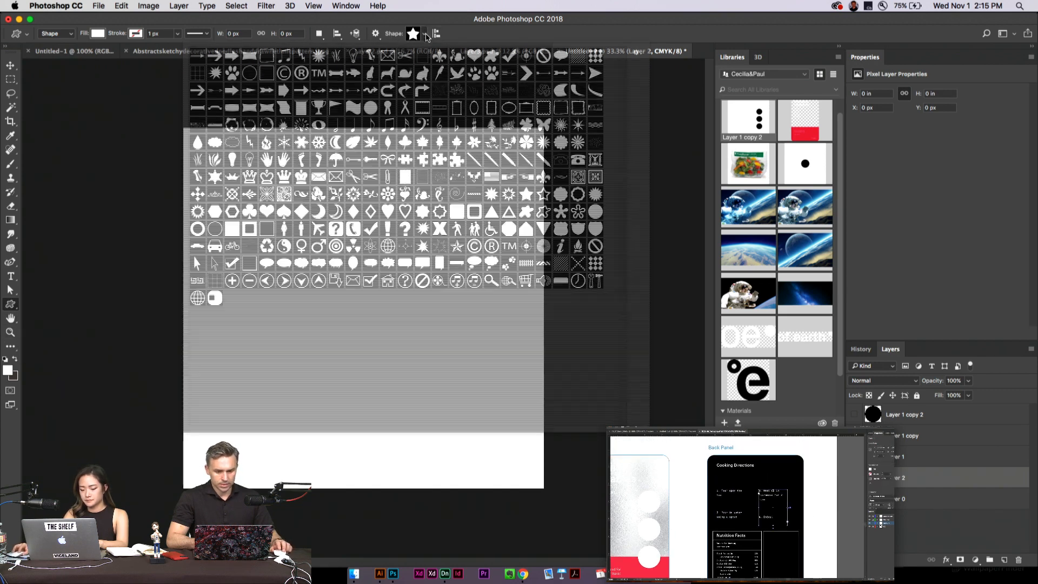
{"action": "double_click", "coordinate": [266, 212]}
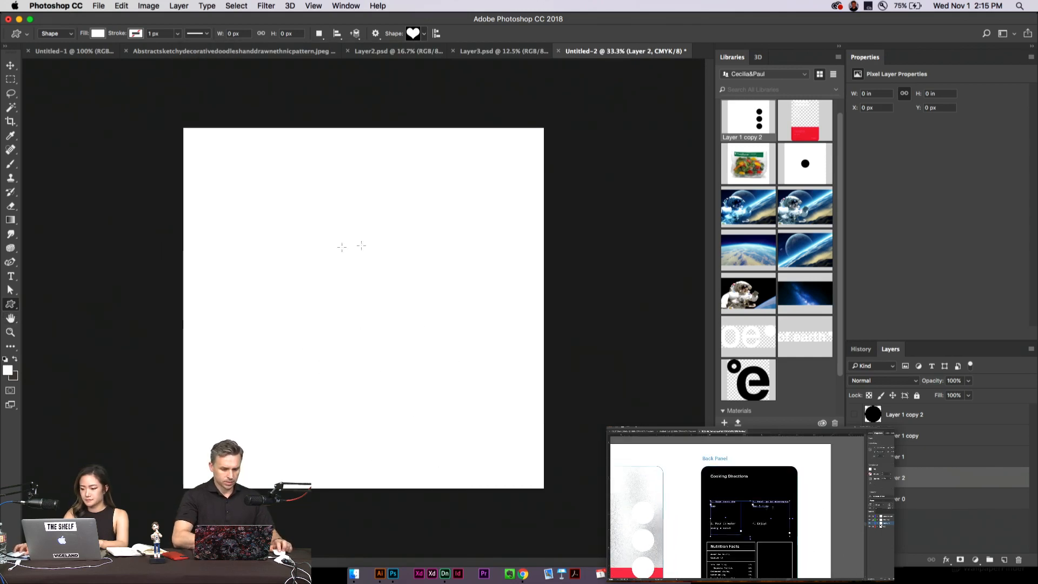
{"action": "left_click_drag", "start_coordinate": [337, 289], "coordinate": [599, 516]}
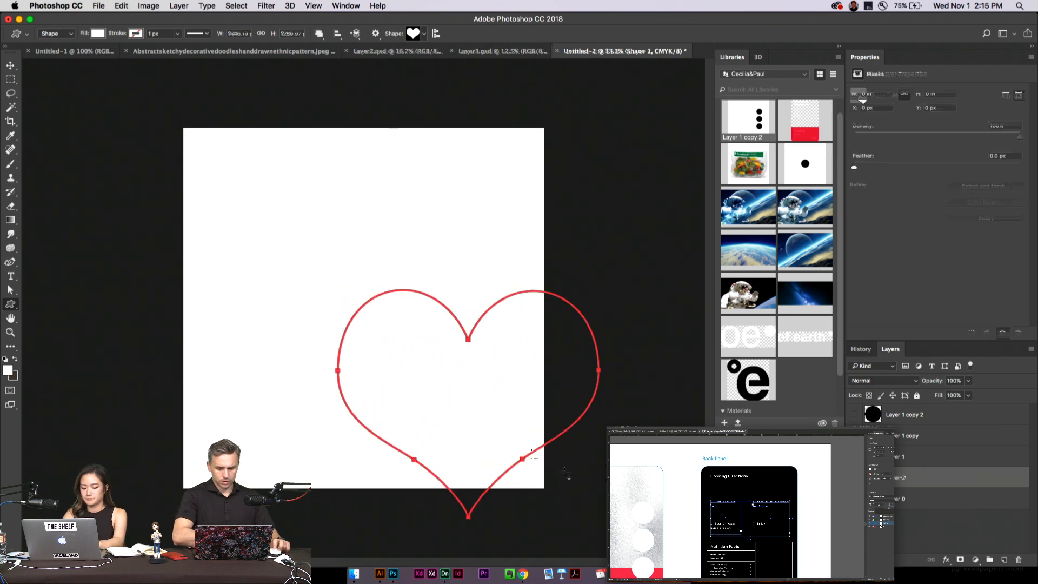
Move the heart up and left so it lies fully on the canvas, and set its fill to grey #8a8a8a
{"action": "left_click", "coordinate": [11, 65]}
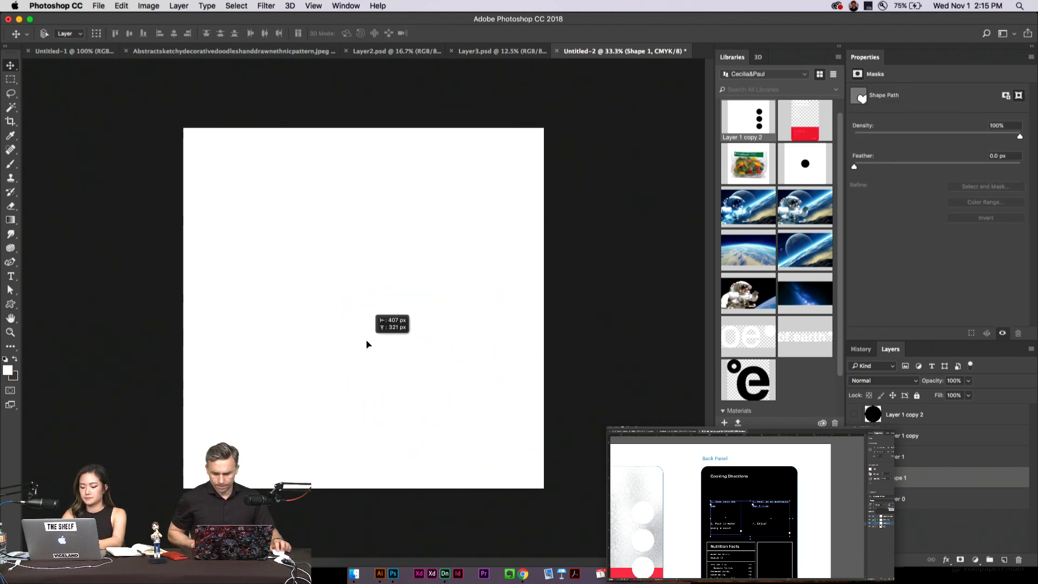
{"action": "left_click_drag", "start_coordinate": [366, 340], "coordinate": [345, 316]}
{"action": "double_click", "coordinate": [873, 477]}
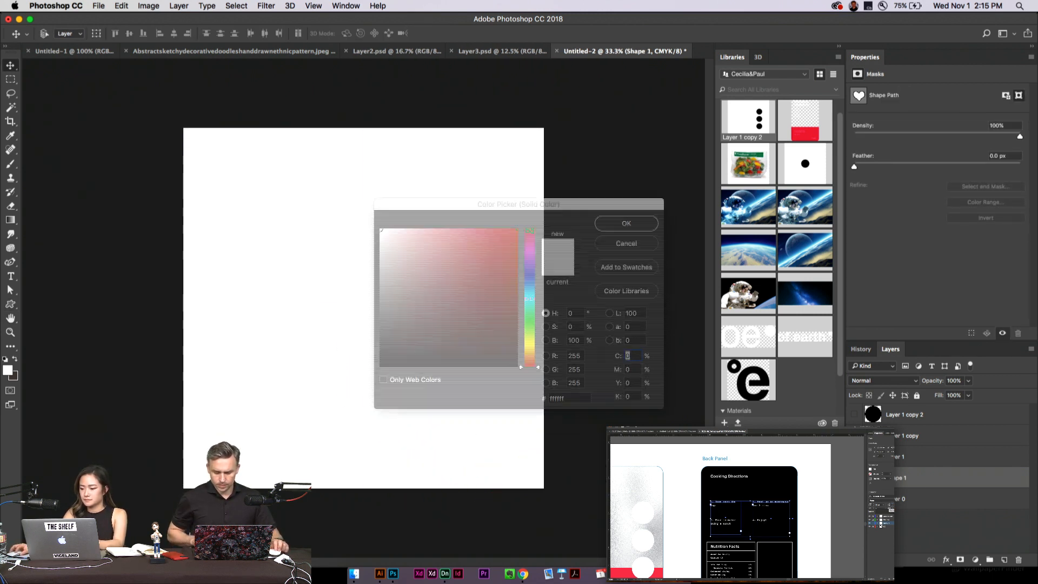
{"action": "left_click_drag", "start_coordinate": [491, 290], "coordinate": [339, 292]}
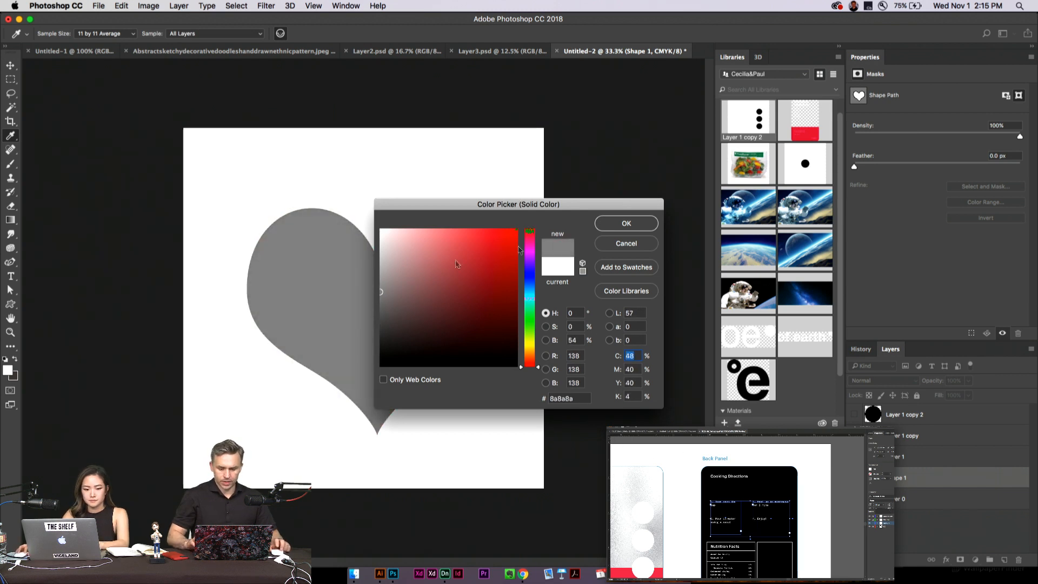
{"action": "key", "text": "Return"}
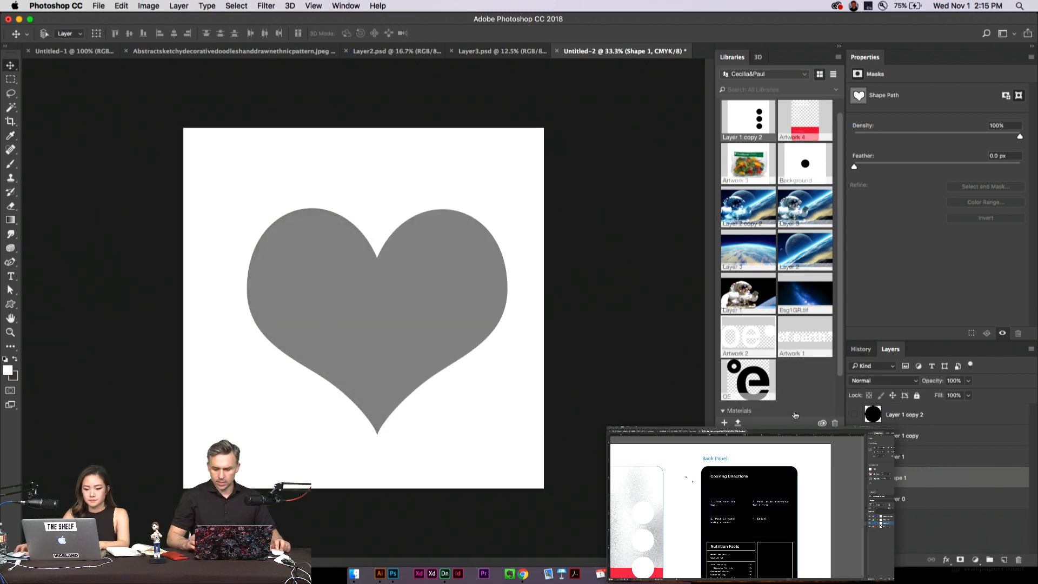
Open the settings for creating 3D objects and shift the grey heart slightly up and left toward the canvas centre
{"action": "left_click", "coordinate": [756, 57]}
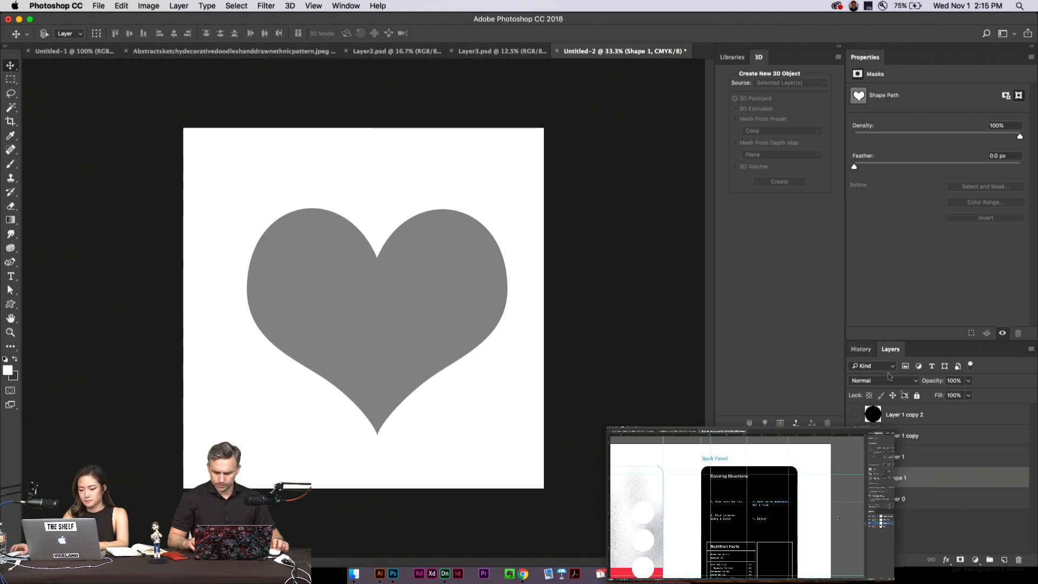
{"action": "left_click_drag", "start_coordinate": [349, 289], "coordinate": [327, 275]}
{"action": "right_click", "coordinate": [904, 486]}
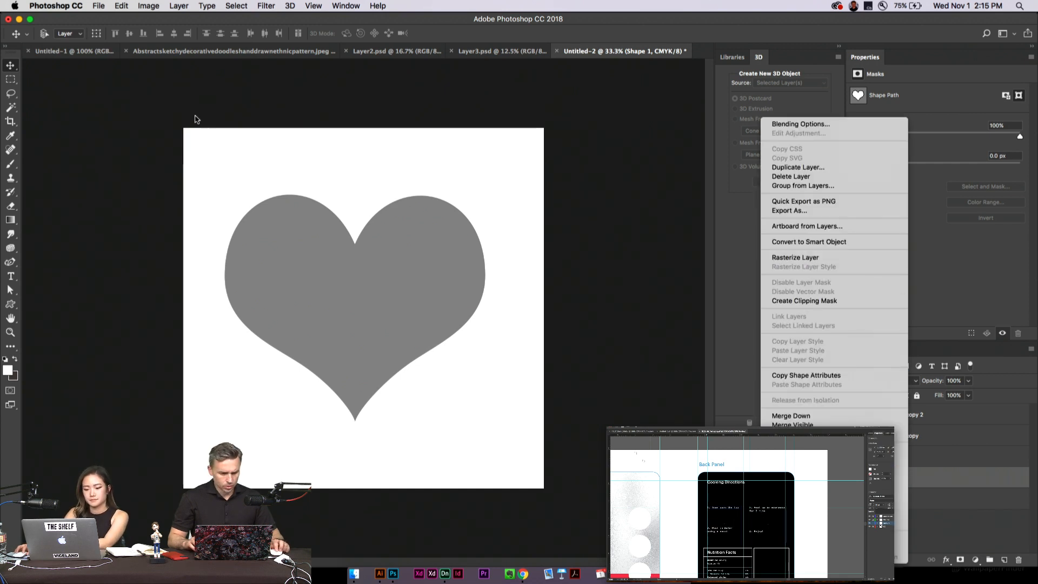
{"action": "left_click", "coordinate": [139, 57]}
Convert the document's colour mode to RGB Color without merging the layers
{"action": "left_click", "coordinate": [149, 6]}
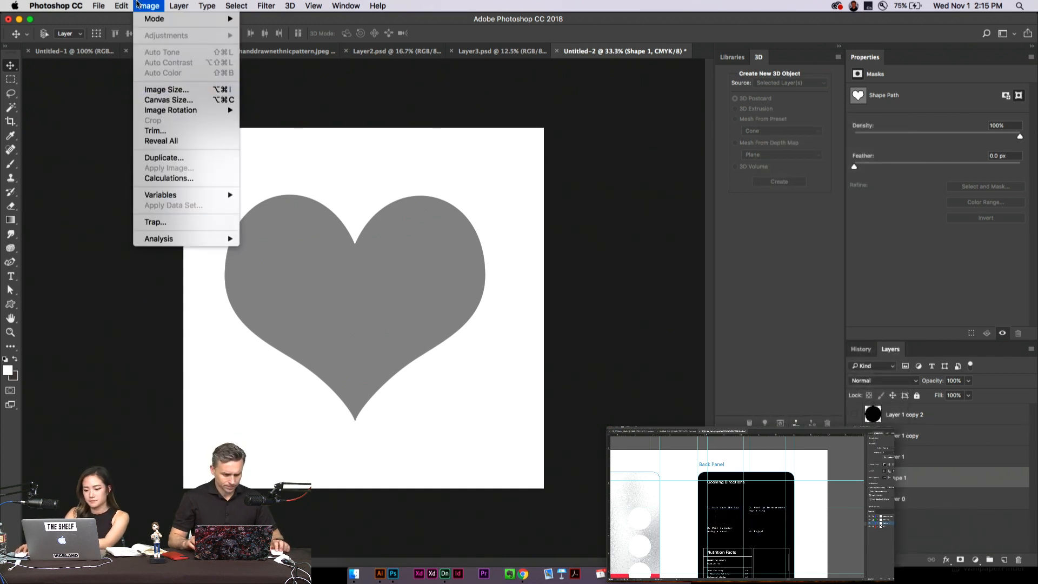
{"action": "mouse_move", "coordinate": [148, 21]}
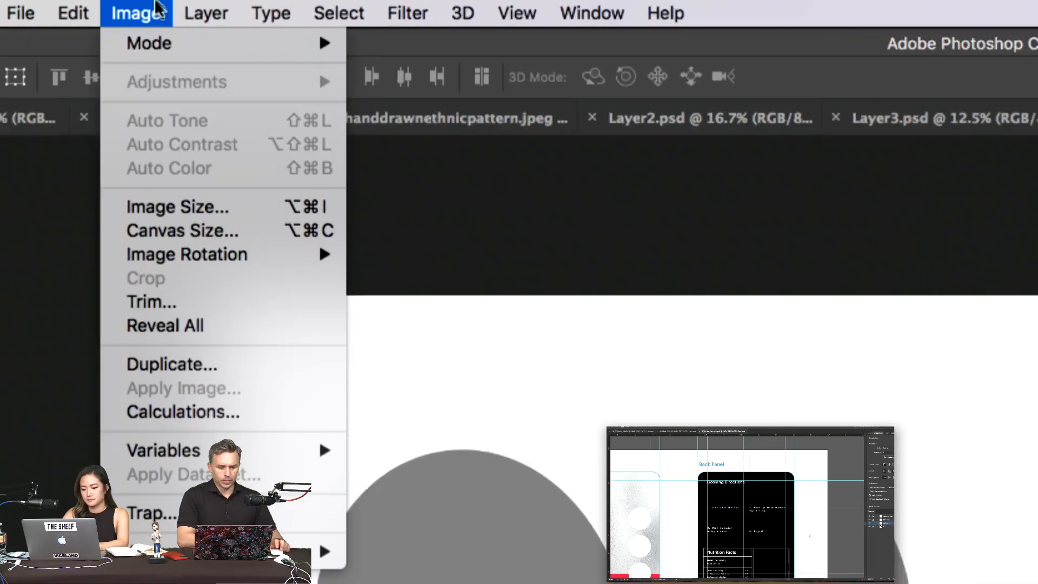
{"action": "mouse_move", "coordinate": [162, 19]}
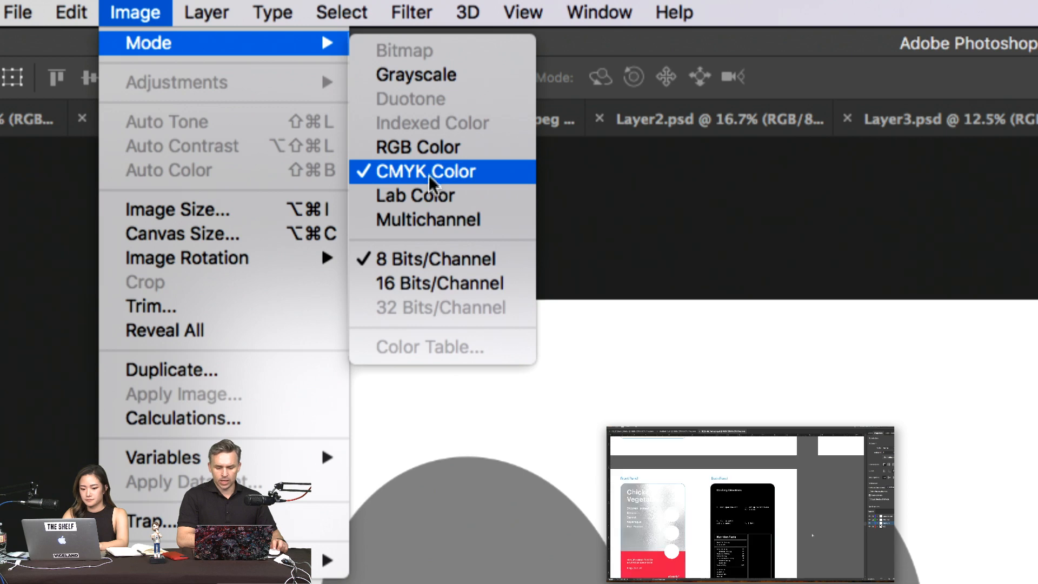
{"action": "left_click", "coordinate": [431, 154]}
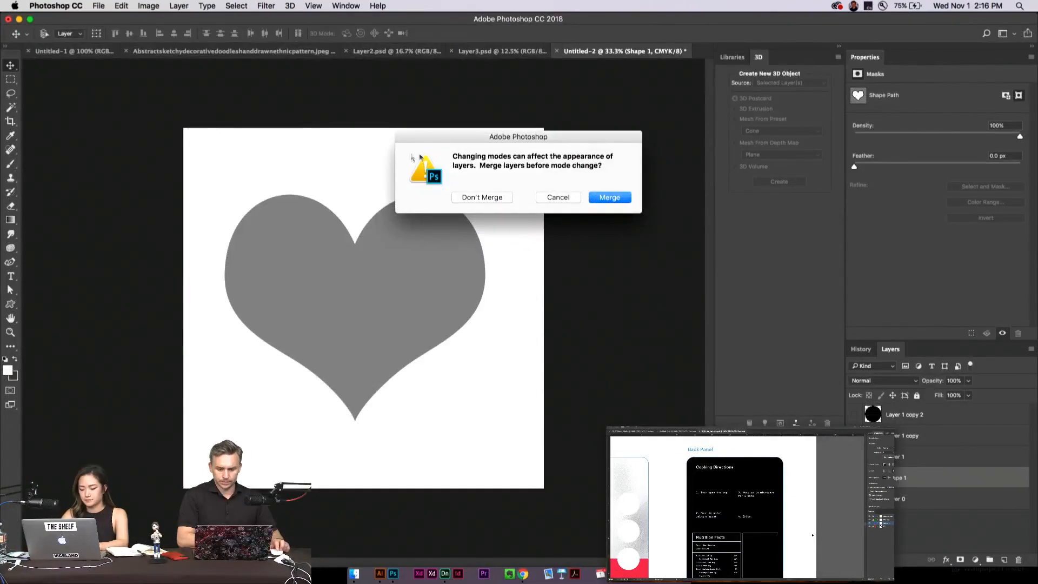
{"action": "left_click", "coordinate": [463, 197]}
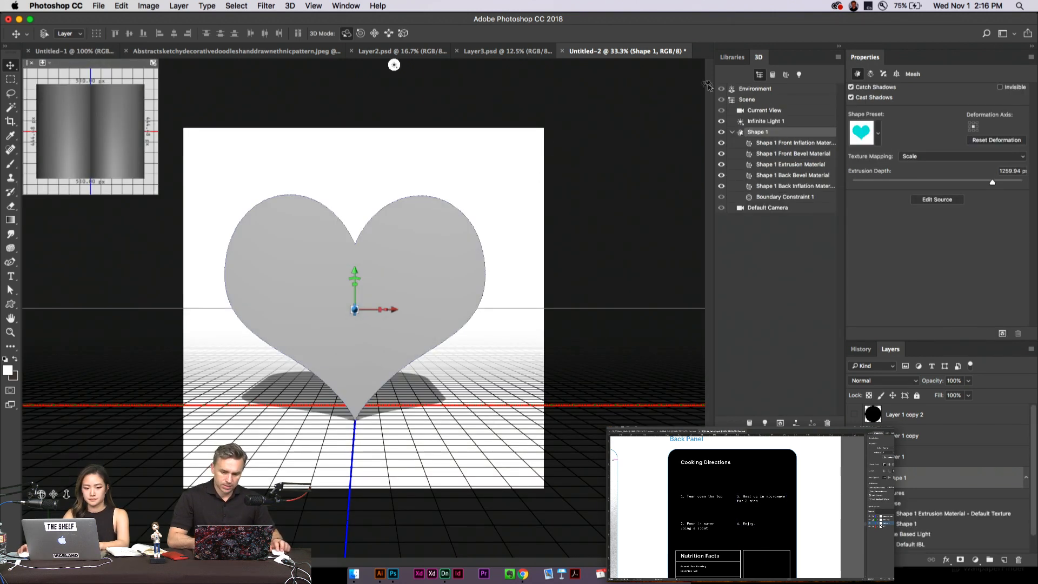
Export the 3D heart layer in Wavefront OBJ format to the Desktop as HEART.obj
{"action": "left_click", "coordinate": [763, 111]}
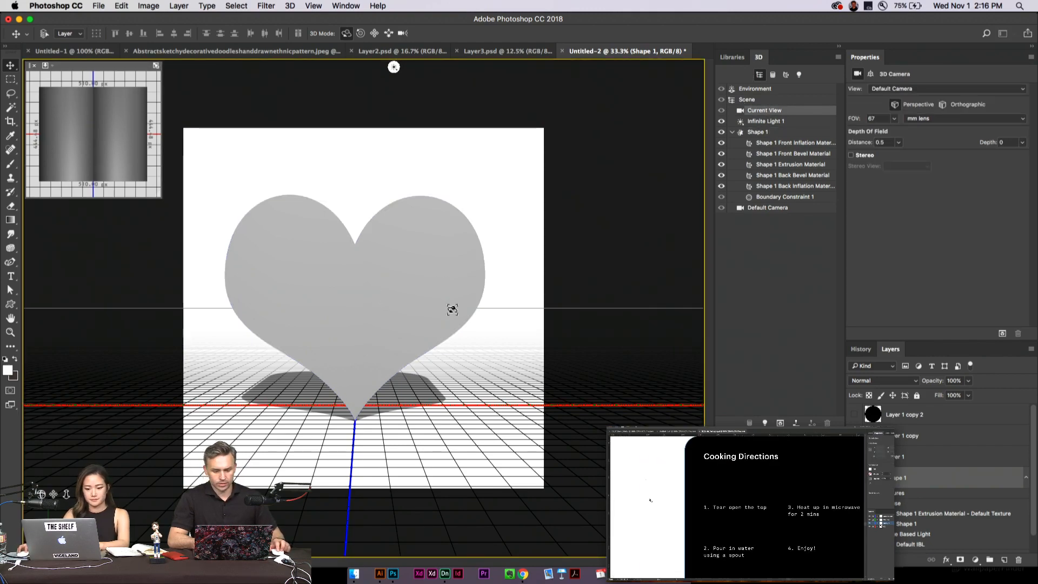
{"action": "left_click_drag", "start_coordinate": [452, 306], "coordinate": [303, 389]}
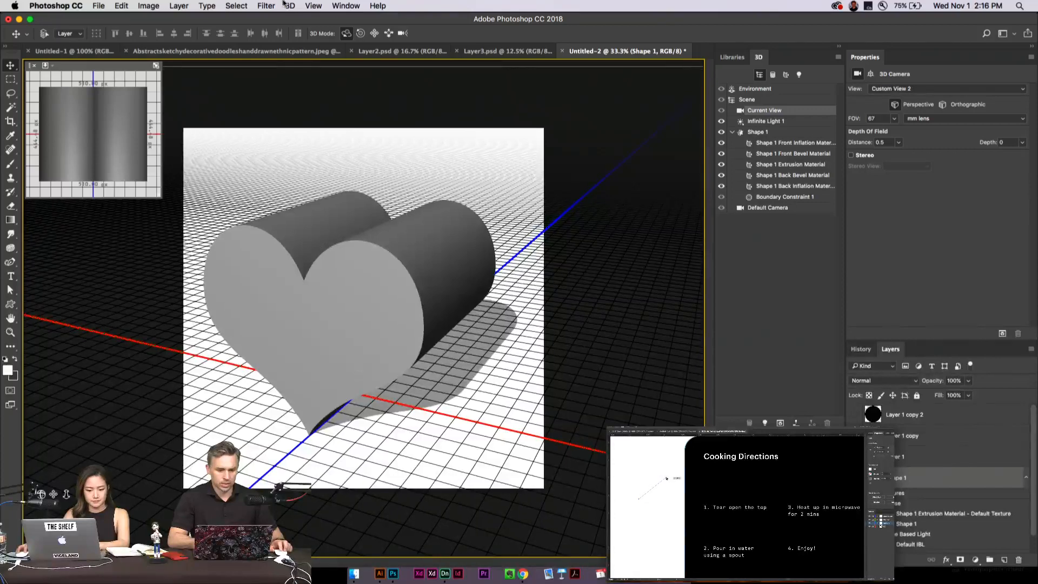
{"action": "left_click", "coordinate": [290, 5]}
{"action": "left_click", "coordinate": [322, 39]}
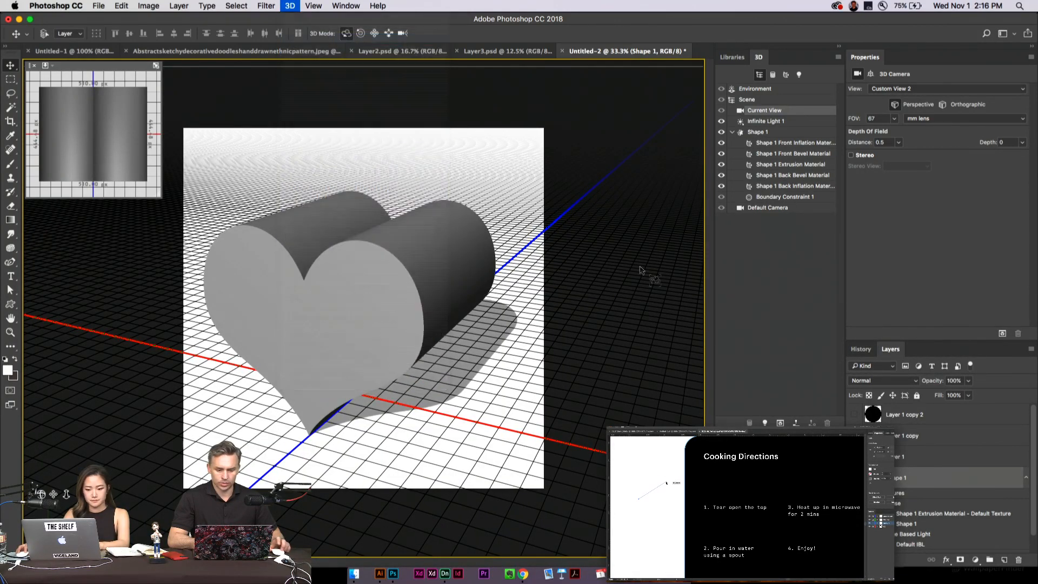
{"action": "left_click", "coordinate": [469, 190]}
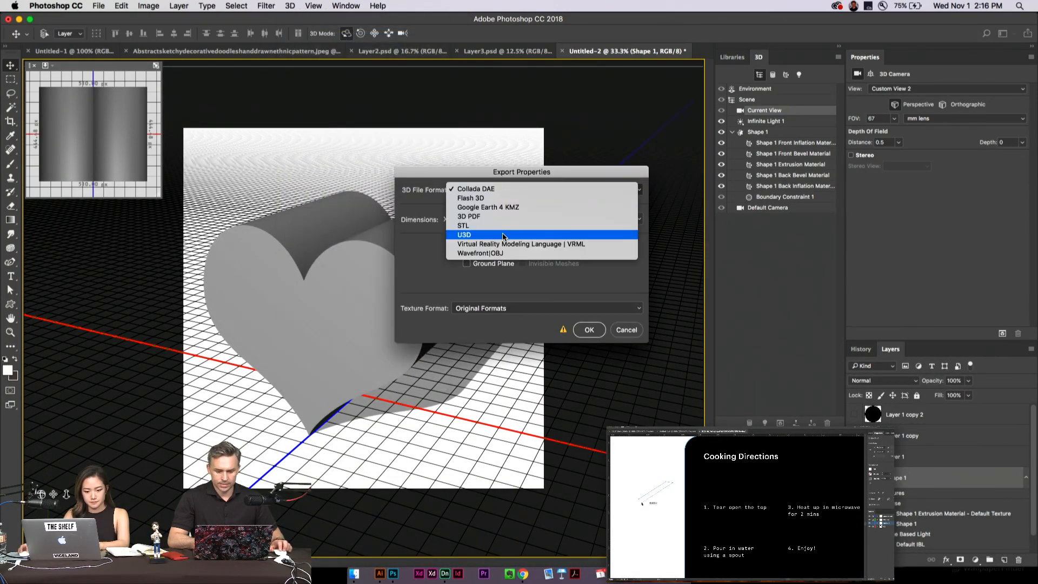
{"action": "left_click", "coordinate": [503, 253]}
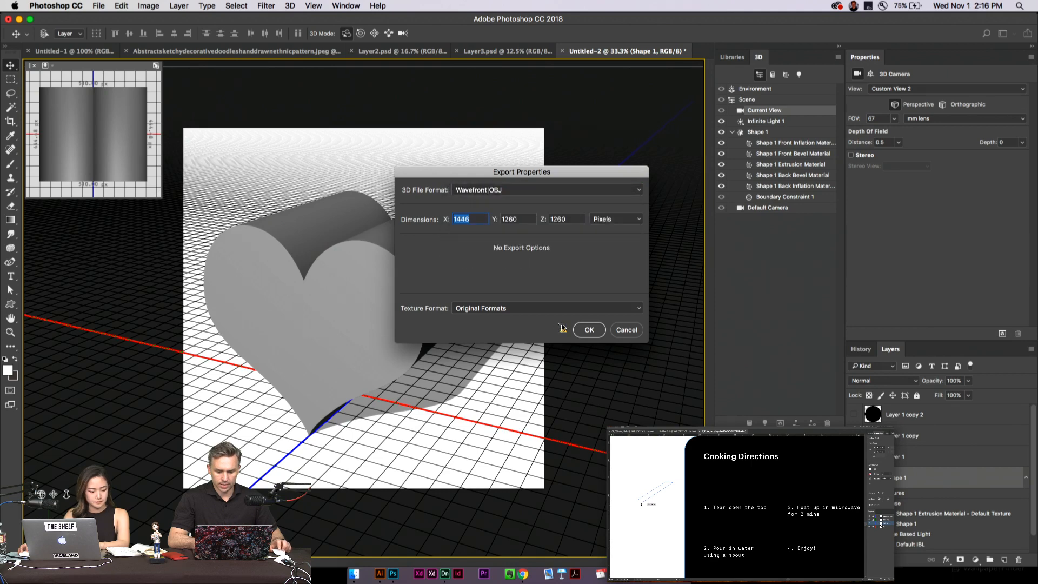
{"action": "left_click", "coordinate": [589, 329]}
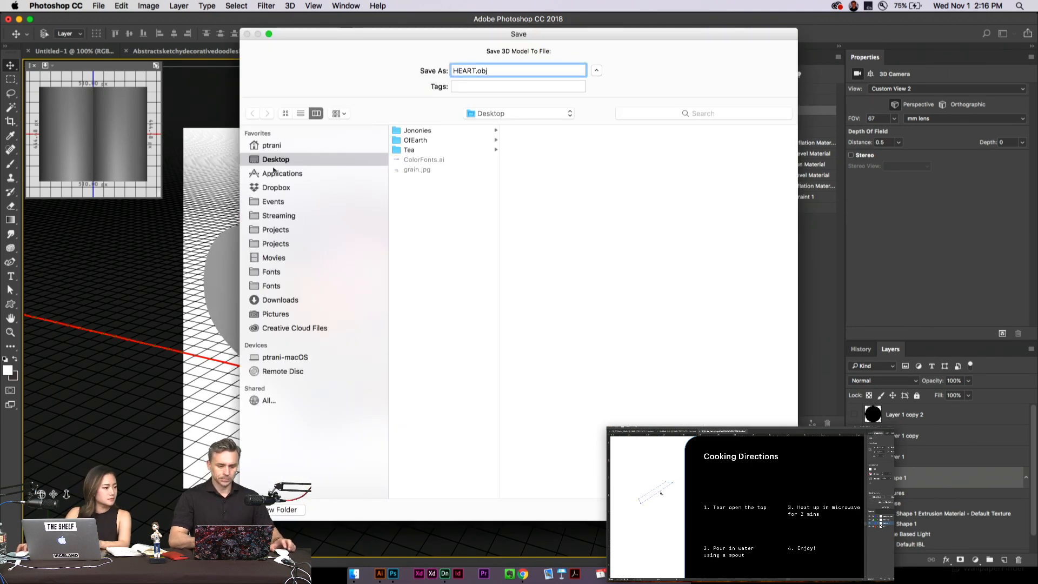
{"action": "key", "text": "Return"}
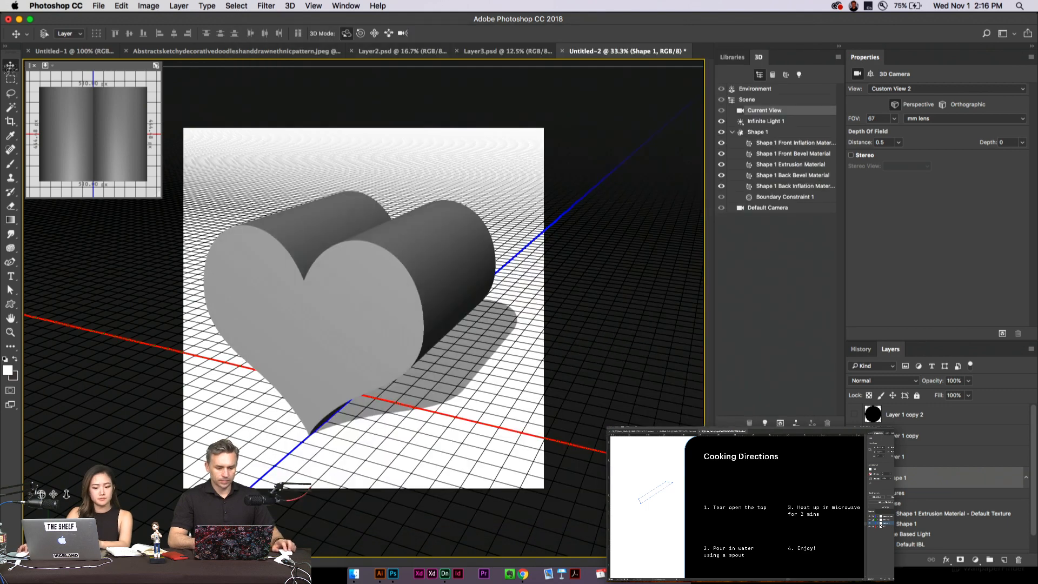
Switch to Adobe Dimension and import HEART.obj from the Desktop into the Oe2 scene
{"action": "left_click", "coordinate": [20, 19]}
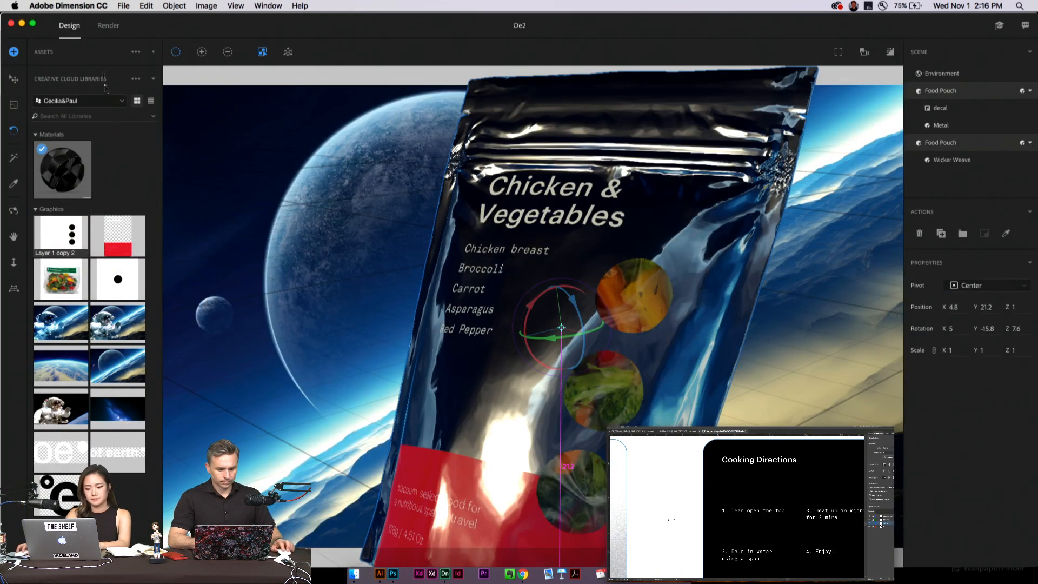
{"action": "left_click", "coordinate": [123, 5]}
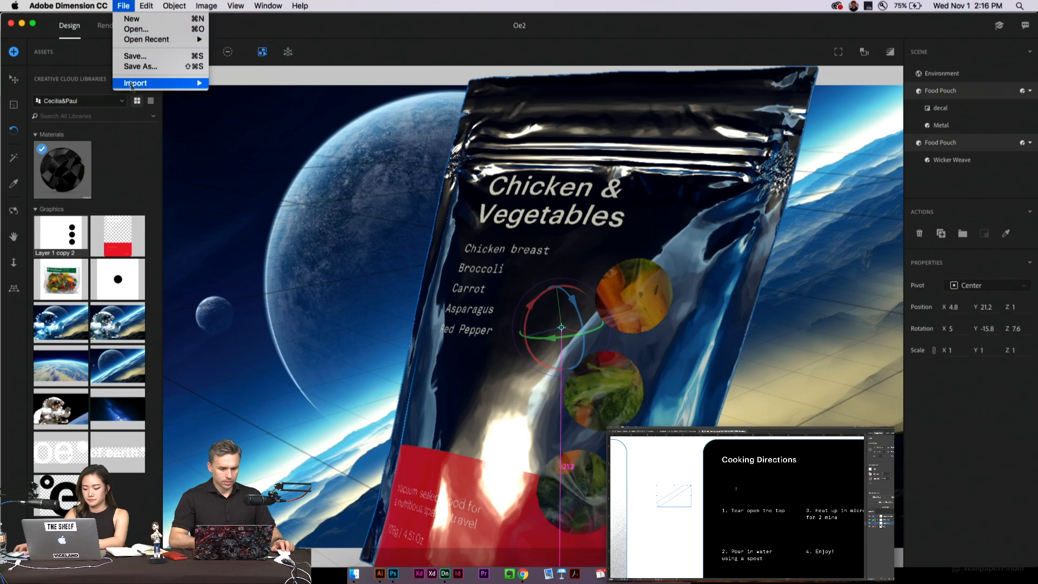
{"action": "mouse_move", "coordinate": [162, 86]}
{"action": "left_click", "coordinate": [243, 86]}
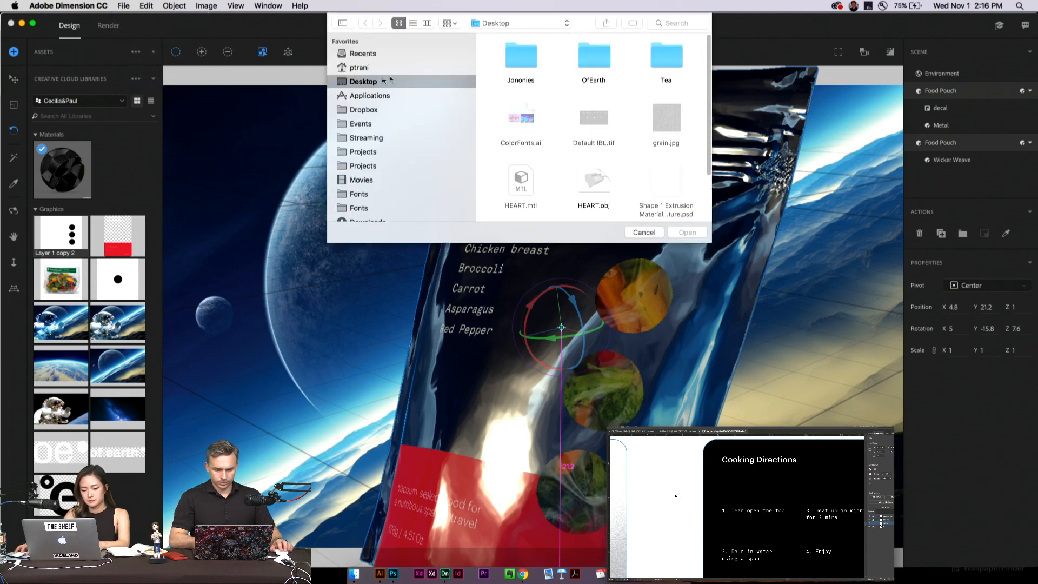
{"action": "scroll", "coordinate": [577, 112], "scroll_direction": "down", "scroll_amount": 2}
{"action": "left_click", "coordinate": [592, 186]}
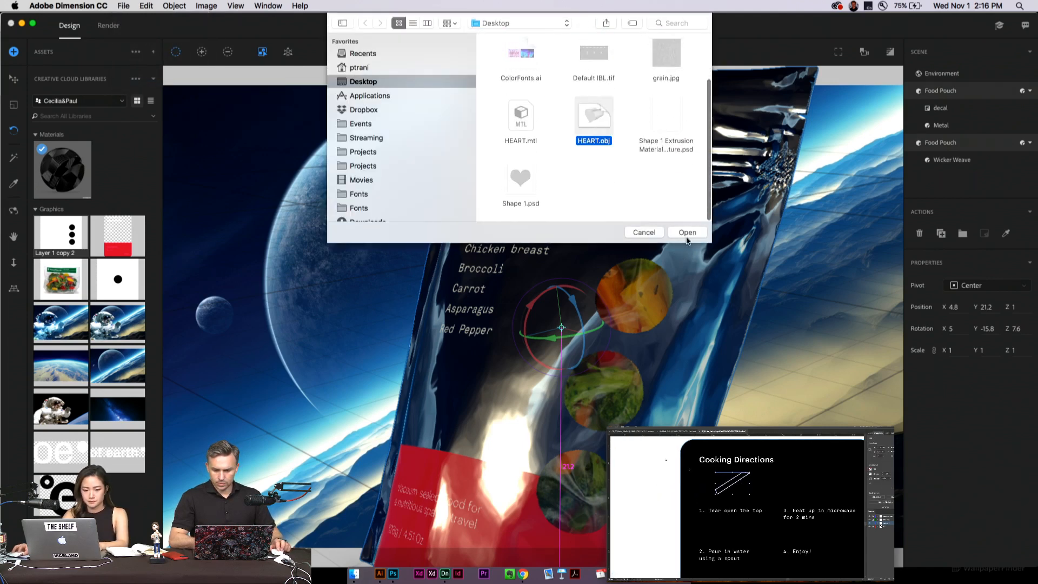
{"action": "left_click", "coordinate": [687, 232]}
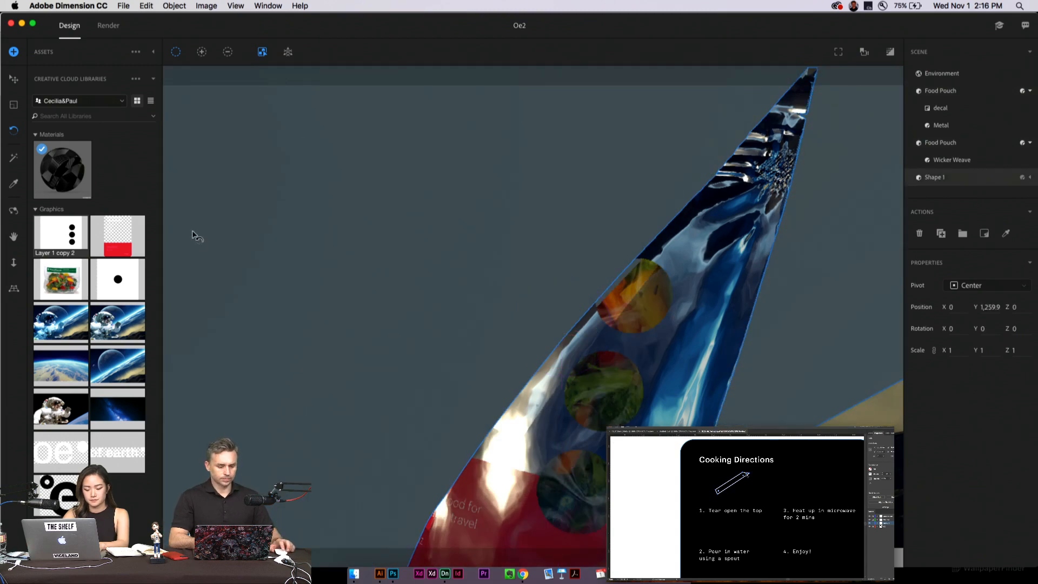
Apply the black metallic plastic hexagonal material from the library to the imported heart
{"action": "left_click", "coordinate": [10, 105]}
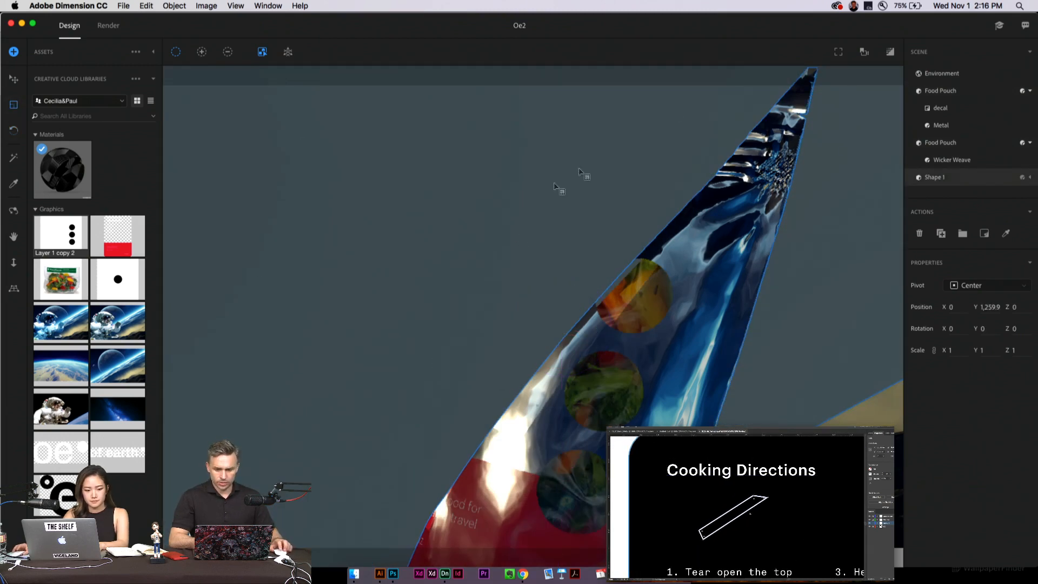
{"action": "left_click", "coordinate": [838, 53]}
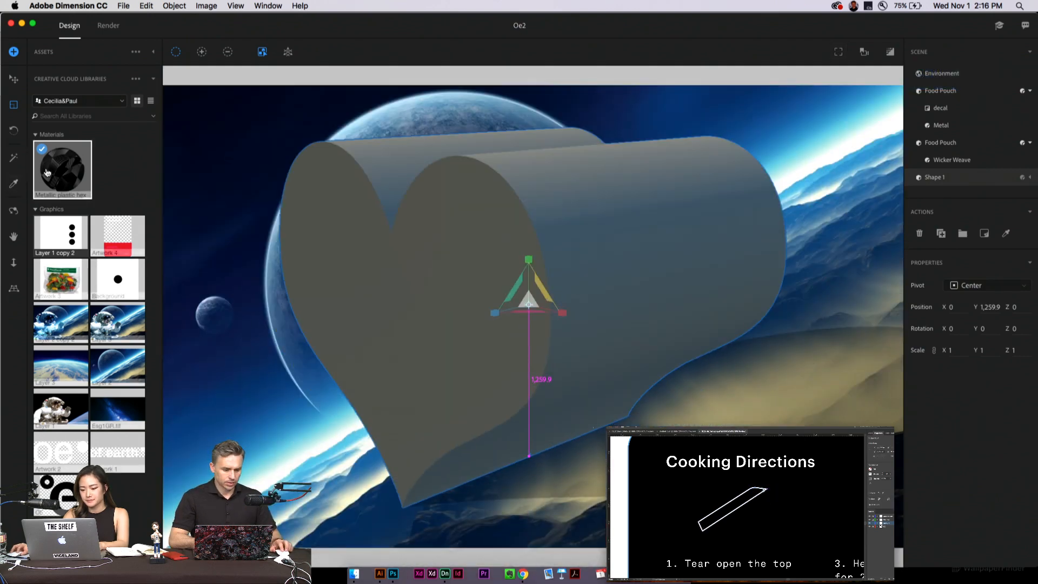
{"action": "left_click_drag", "start_coordinate": [62, 169], "coordinate": [304, 216]}
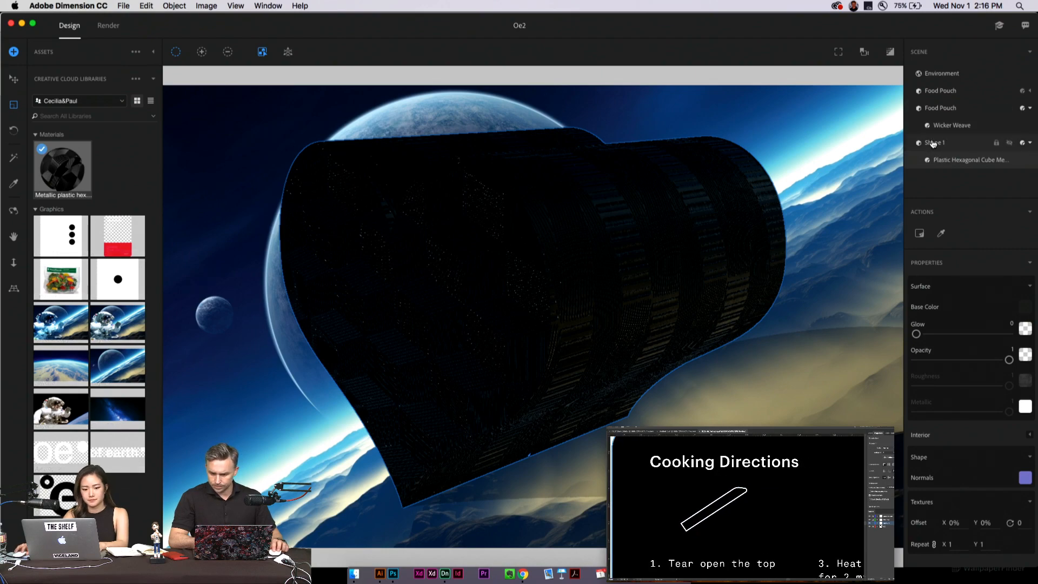
Rotate the heart model freely in space until its front face is upright and turned toward the view
{"action": "left_click", "coordinate": [931, 143]}
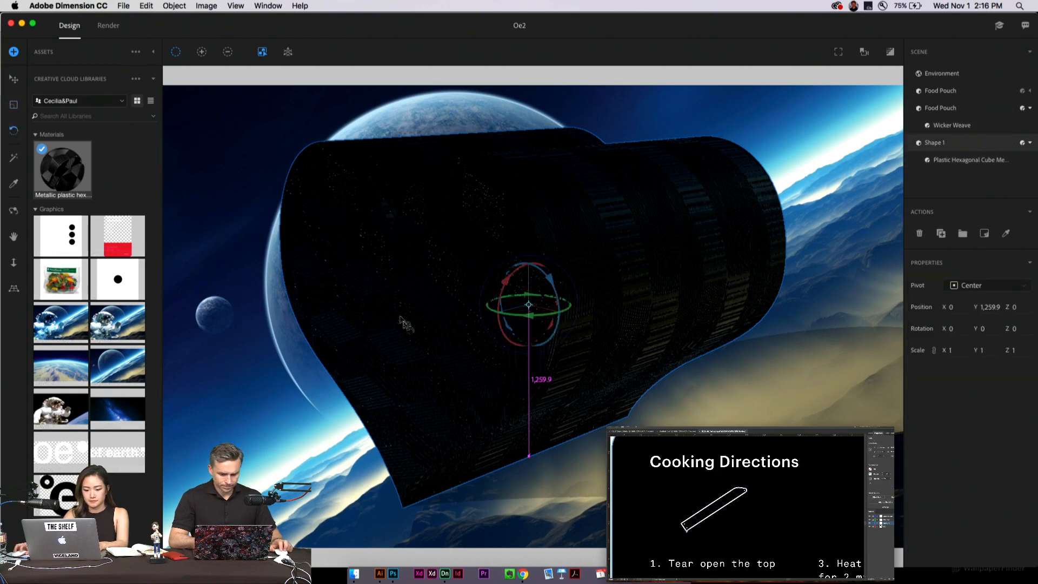
{"action": "left_click_drag", "start_coordinate": [401, 317], "coordinate": [421, 258]}
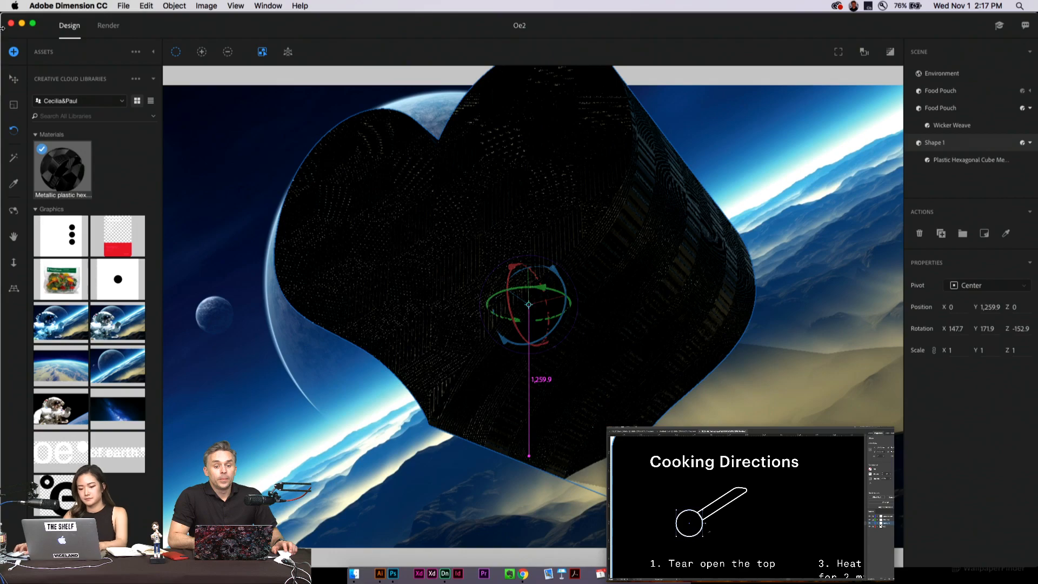
{"action": "left_click_drag", "start_coordinate": [485, 202], "coordinate": [494, 219]}
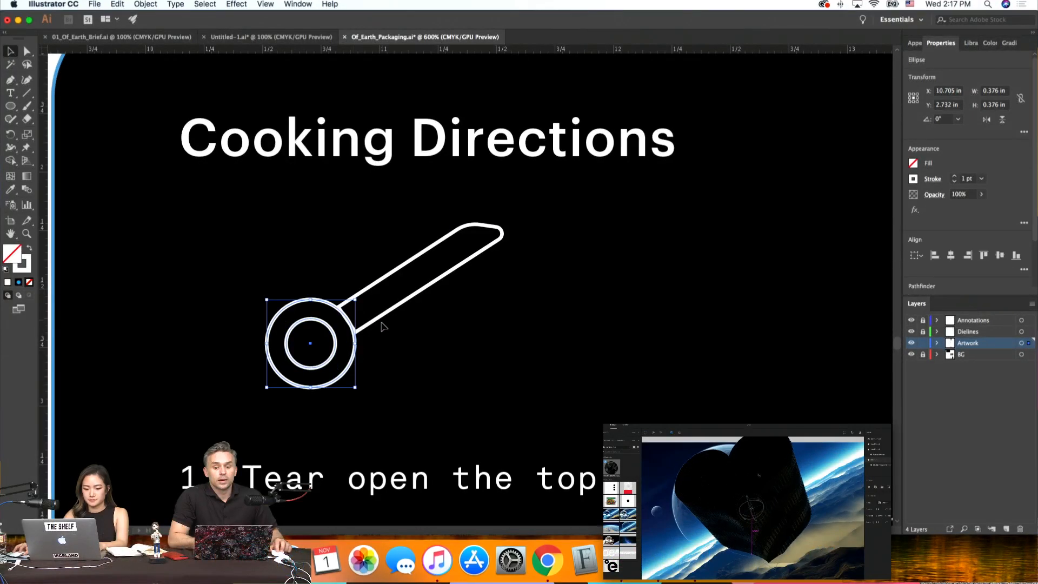
In Illustrator, group the blade outline with the two rings of the scissors icon under Cooking Directions
{"action": "left_click", "coordinate": [385, 315]}
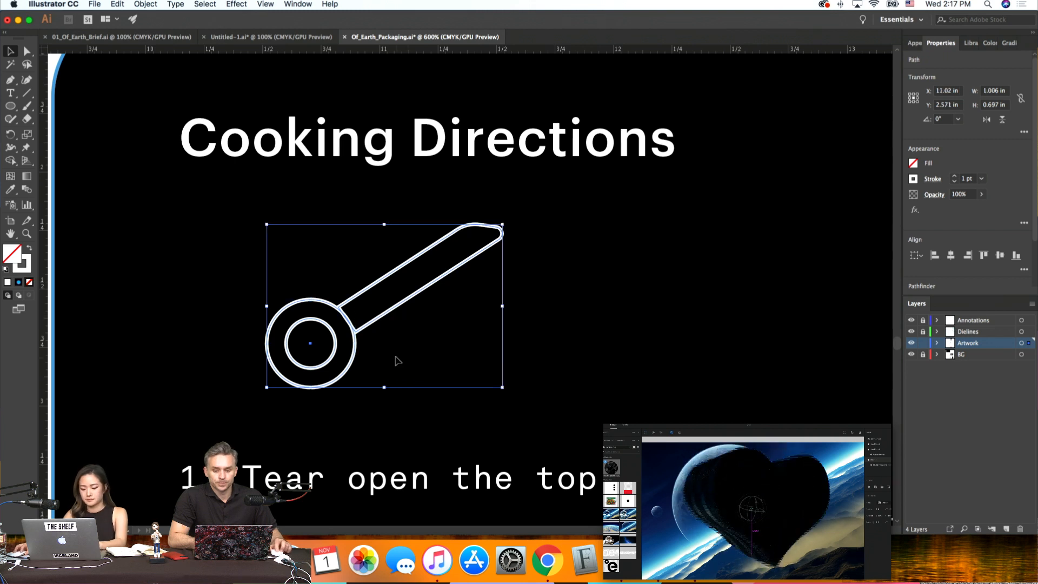
{"action": "key", "text": "super+g"}
{"action": "left_click", "coordinate": [99, 290]}
{"action": "scroll", "coordinate": [100, 290], "scroll_direction": "left", "scroll_amount": 3}
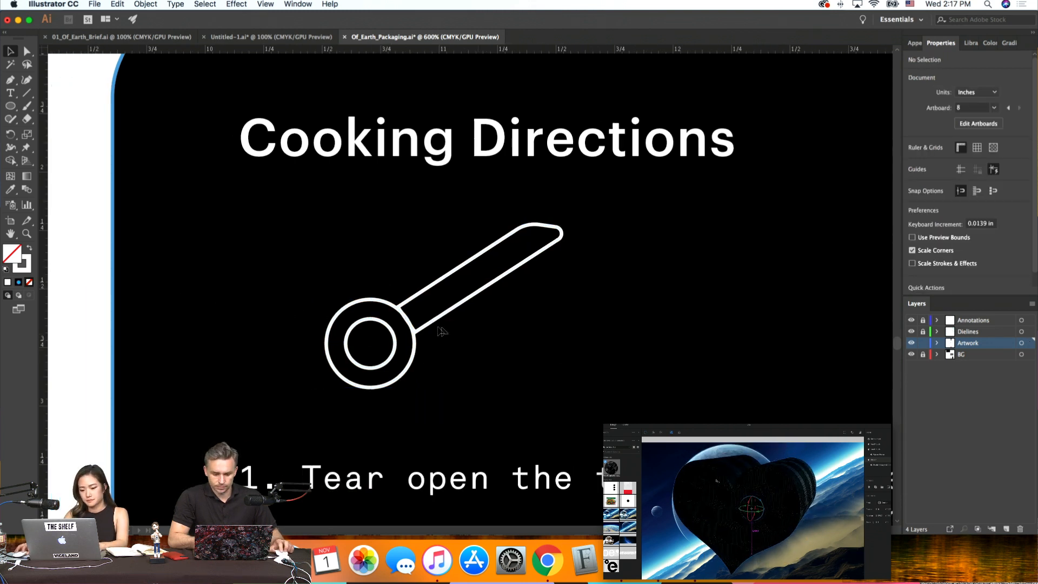
Isolate the scissors group and switch to Direct Selection for editing its individual segments
{"action": "double_click", "coordinate": [433, 324]}
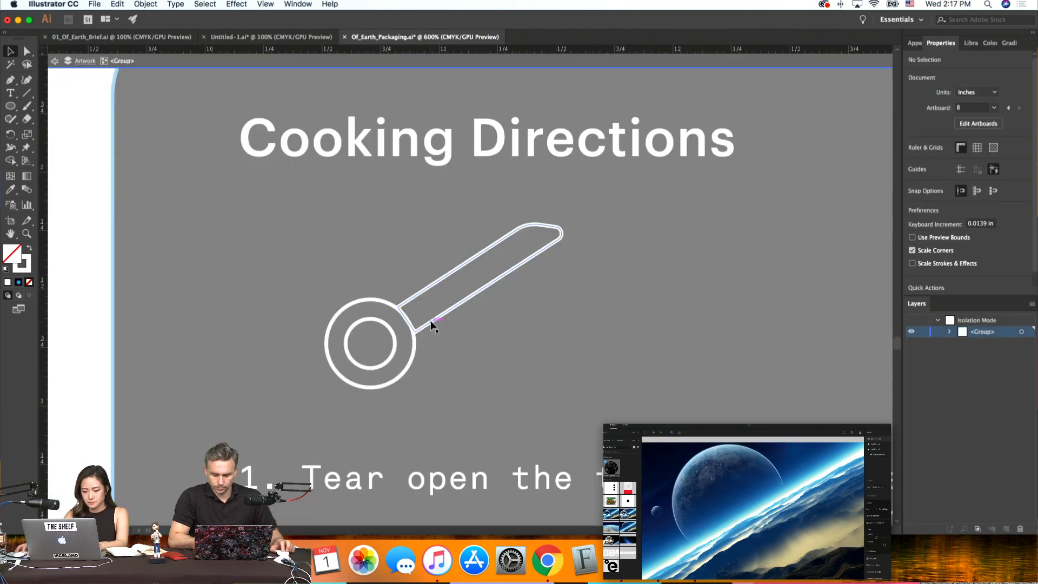
{"action": "key", "text": "a"}
{"action": "left_click", "coordinate": [415, 319]}
{"action": "left_click_drag", "start_coordinate": [402, 324], "coordinate": [399, 326]}
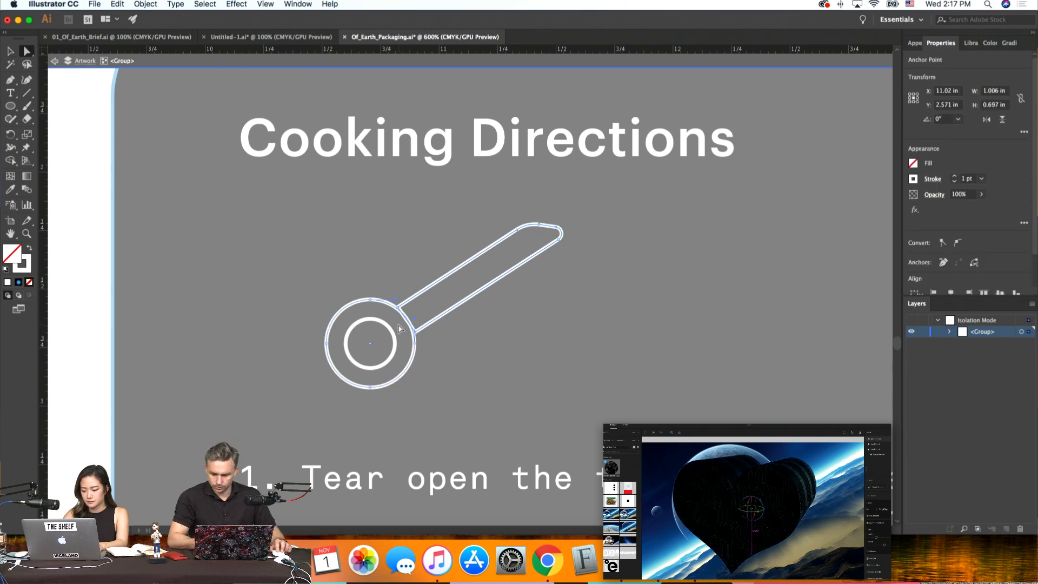
{"action": "key", "text": "Delete"}
{"action": "key", "text": "super+z"}
{"action": "left_click", "coordinate": [429, 339]}
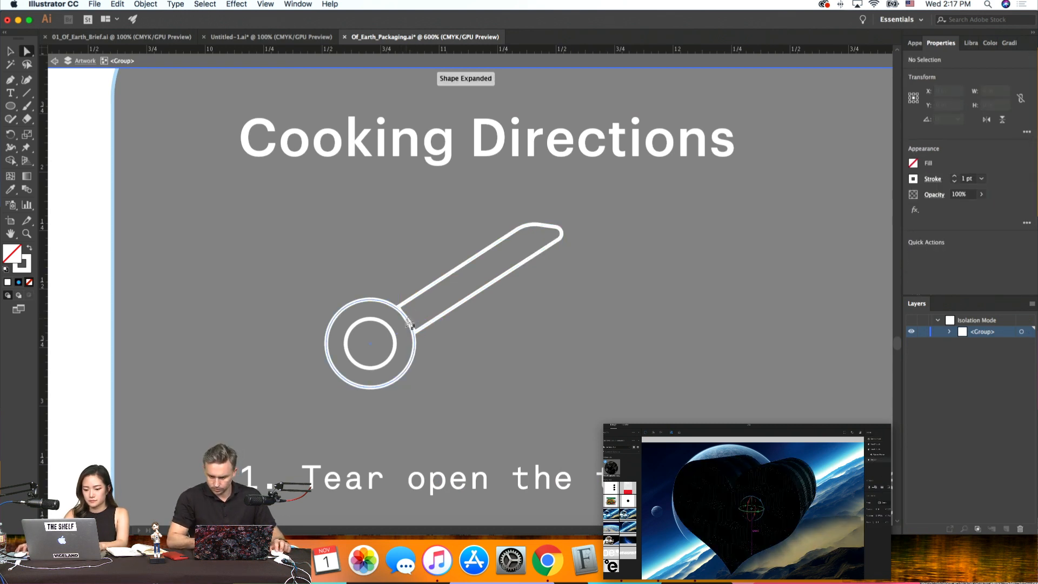
Delete the blade's short end segment beside the outer ring and leave the group's isolation
{"action": "left_click", "coordinate": [404, 316]}
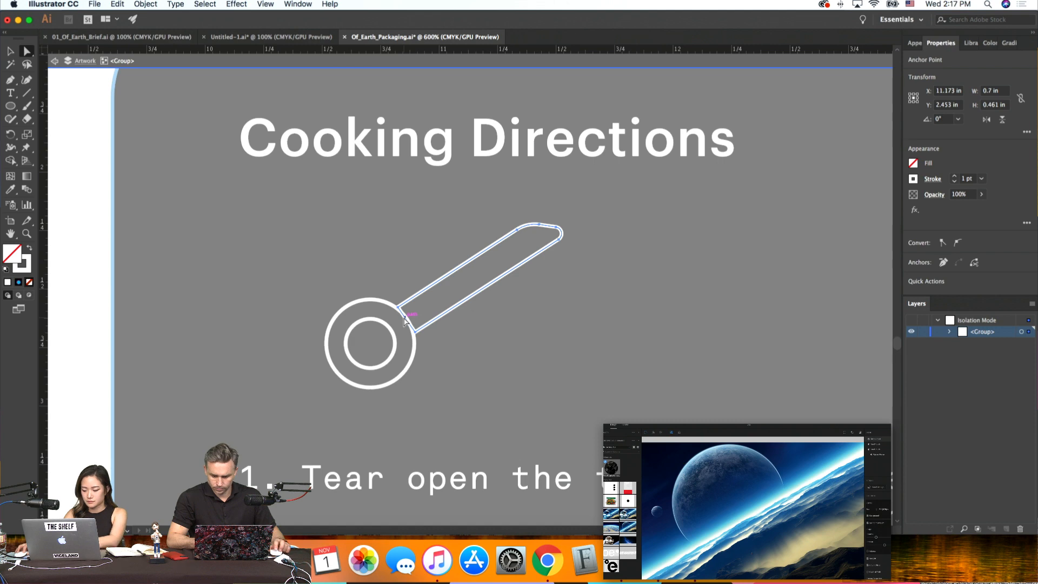
{"action": "key", "text": "Delete"}
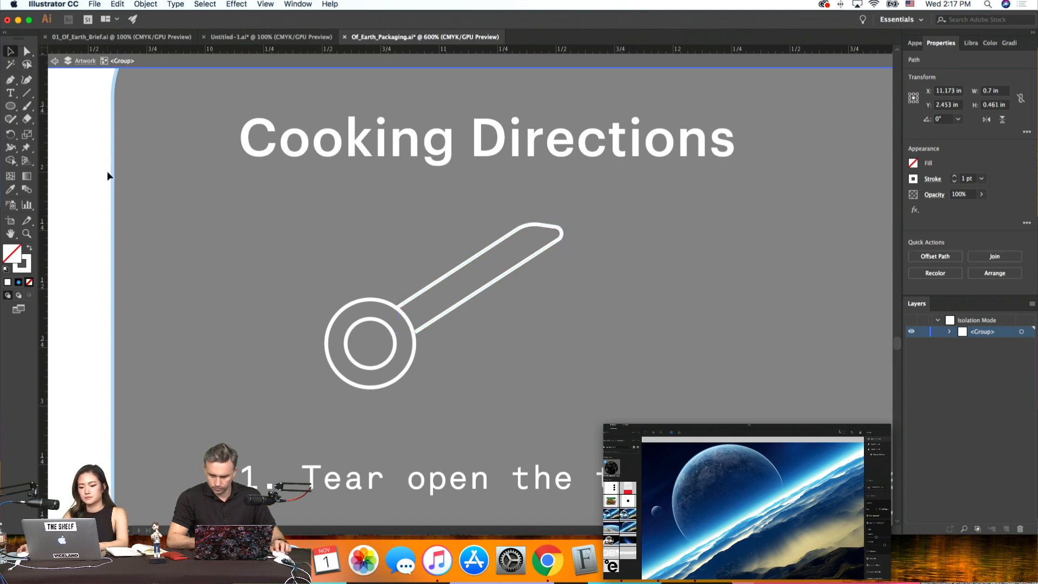
{"action": "double_click", "coordinate": [108, 171]}
In outline view, move the blade's two open endpoints onto the edge of the outer ring
{"action": "key", "text": "super+minus"}
{"action": "key", "text": "super+equal"}
{"action": "key", "text": "super+equal"}
{"action": "key", "text": "super+equal"}
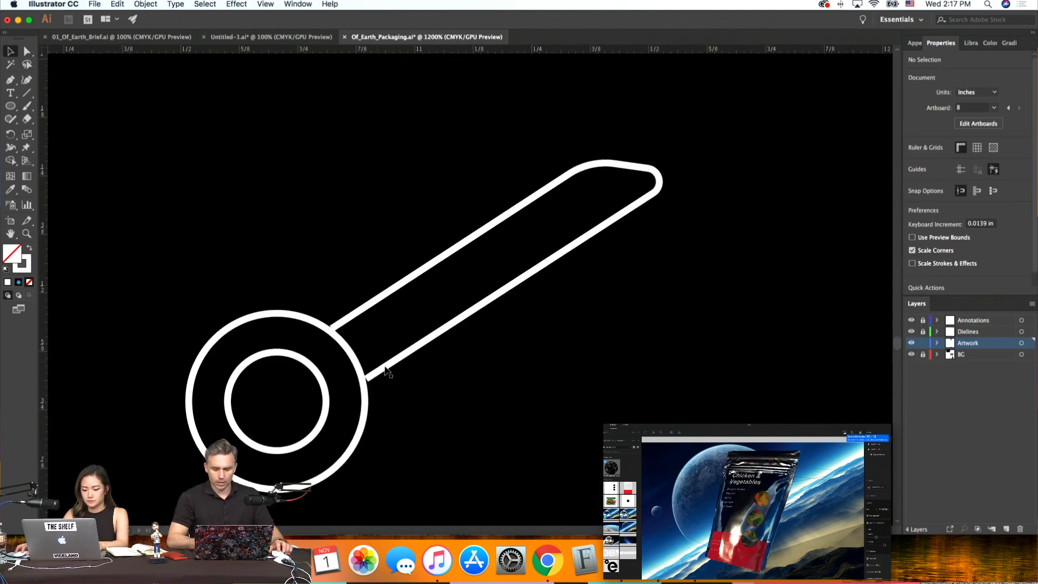
{"action": "left_click", "coordinate": [386, 372]}
{"action": "key", "text": "super+y"}
{"action": "key", "text": "super+equal"}
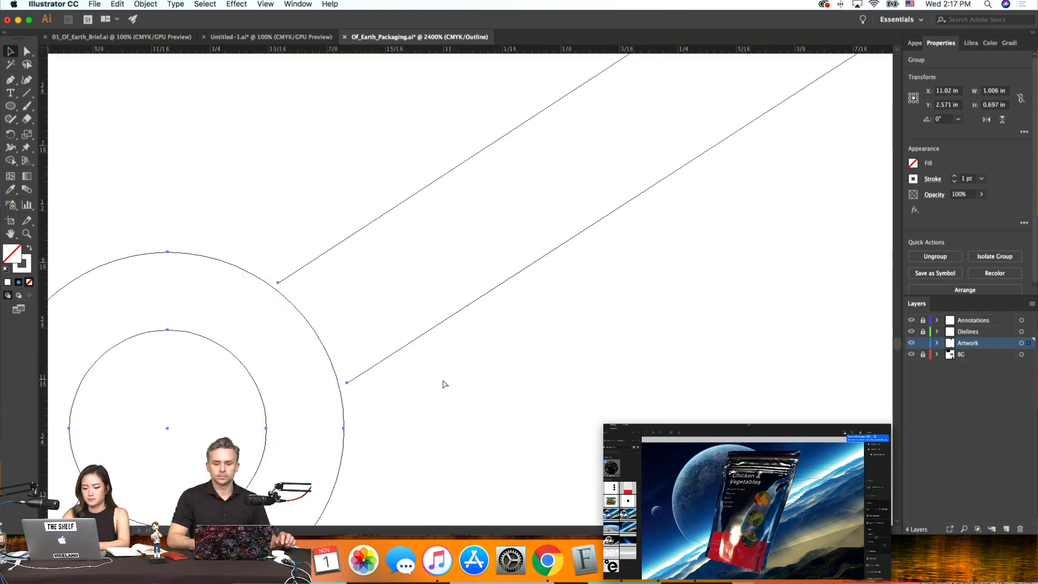
{"action": "left_click", "coordinate": [339, 387]}
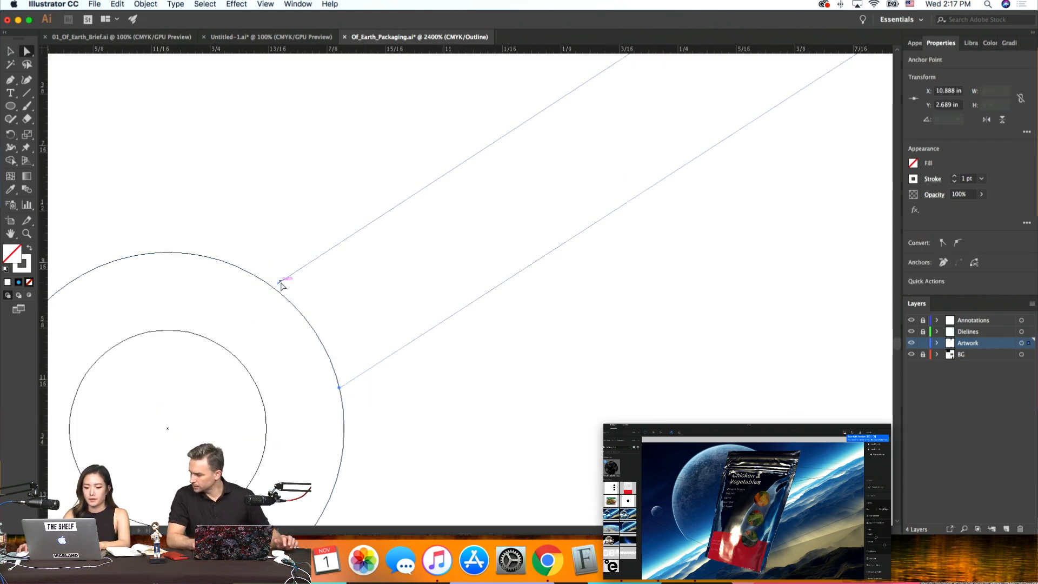
{"action": "left_click_drag", "start_coordinate": [278, 284], "coordinate": [273, 285]}
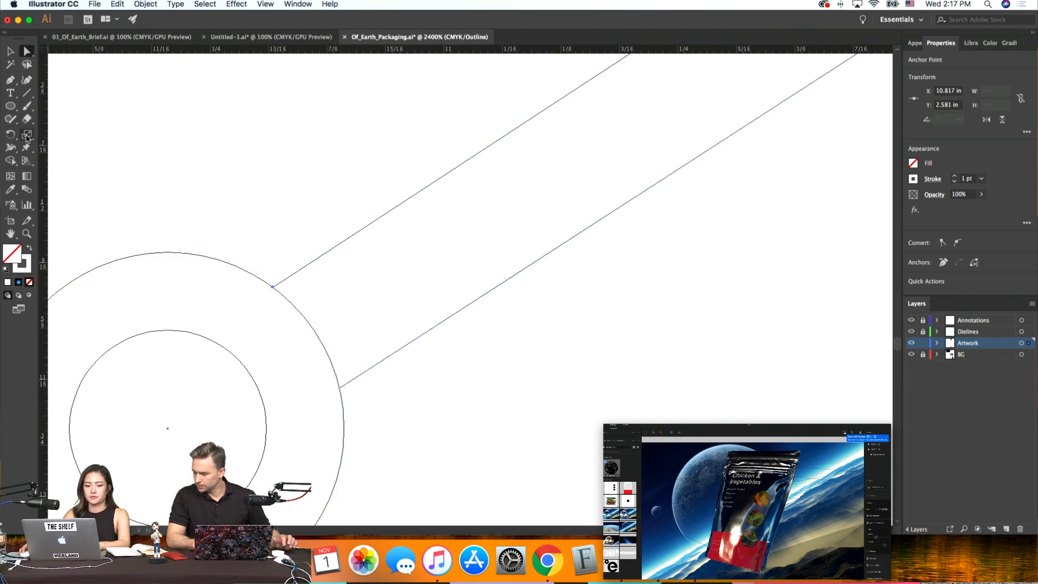
{"action": "left_click", "coordinate": [8, 53]}
{"action": "left_click", "coordinate": [222, 143]}
{"action": "key", "text": "ctrl+minus"}
{"action": "key", "text": "ctrl+minus"}
{"action": "key", "text": "ctrl+minus"}
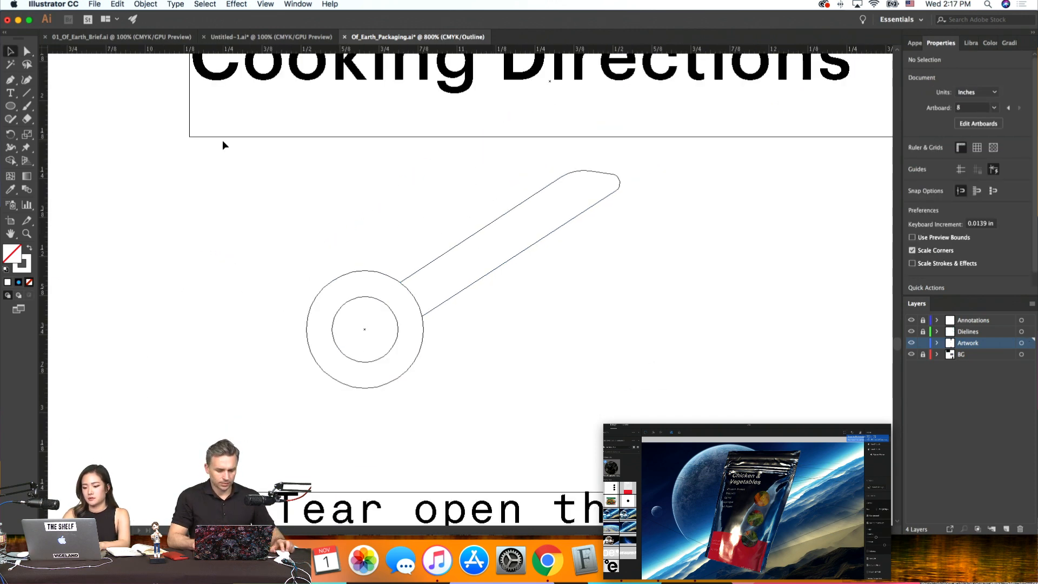
{"action": "key", "text": "super+equal"}
{"action": "key", "text": "super+equal"}
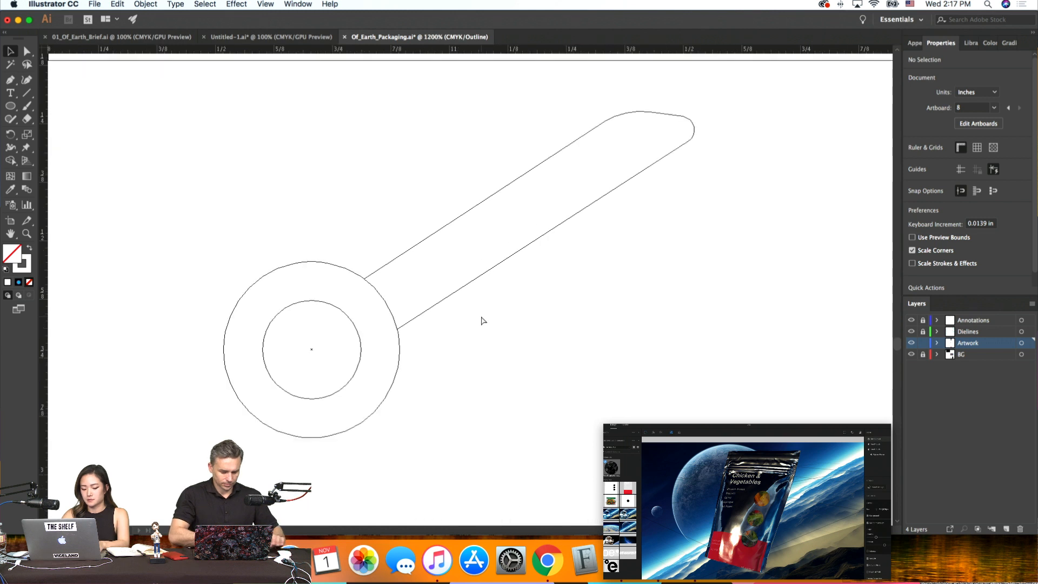
{"action": "key", "text": "a"}
{"action": "left_click", "coordinate": [409, 323]}
{"action": "left_click_drag", "start_coordinate": [332, 279], "coordinate": [330, 277]}
{"action": "key", "text": "super+z"}
{"action": "key", "text": "super+z"}
Examine up close the junction where the blade's upper edge meets the outer ring
{"action": "key", "text": "super+equal"}
{"action": "key", "text": "super+equal"}
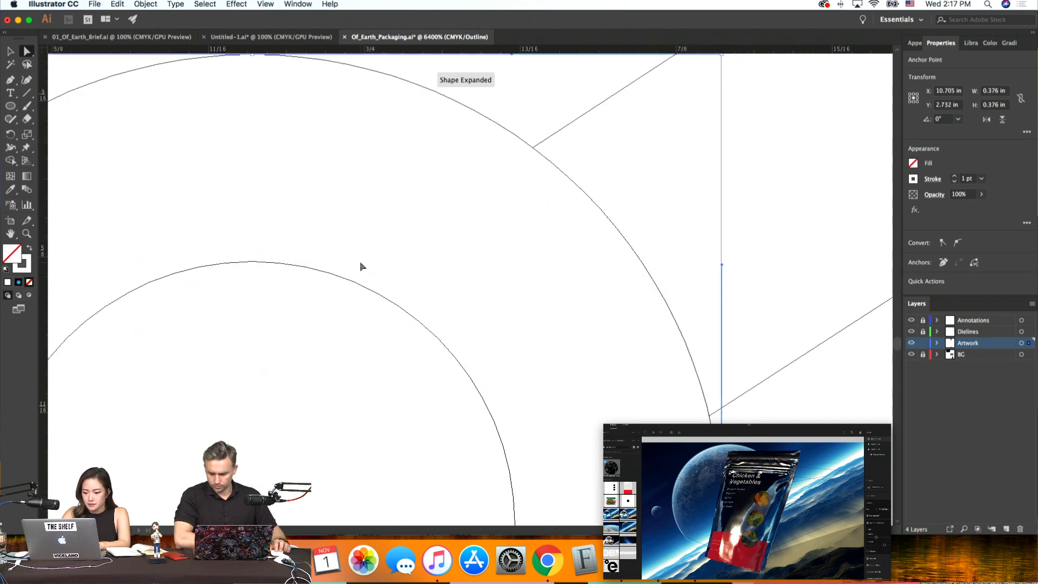
{"action": "left_click", "coordinate": [426, 290]}
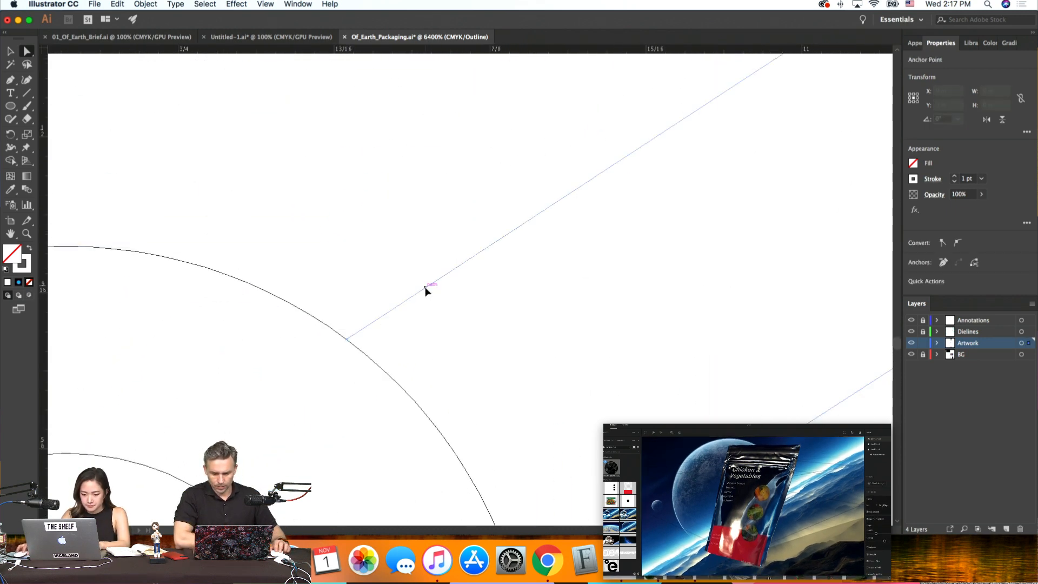
{"action": "left_click", "coordinate": [347, 339]}
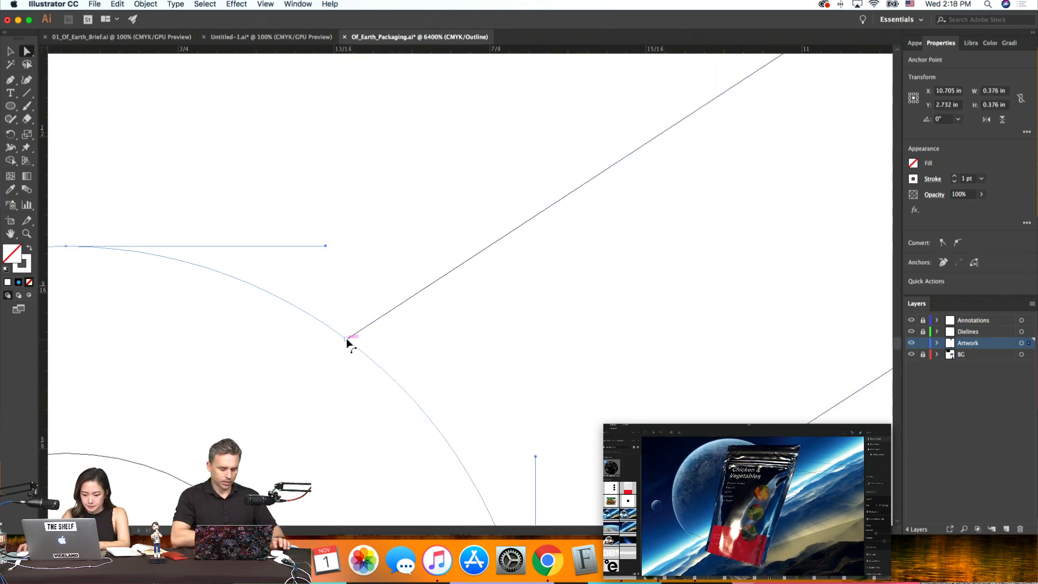
{"action": "key", "text": "v"}
{"action": "left_click", "coordinate": [408, 158]}
{"action": "key", "text": "super+minus"}
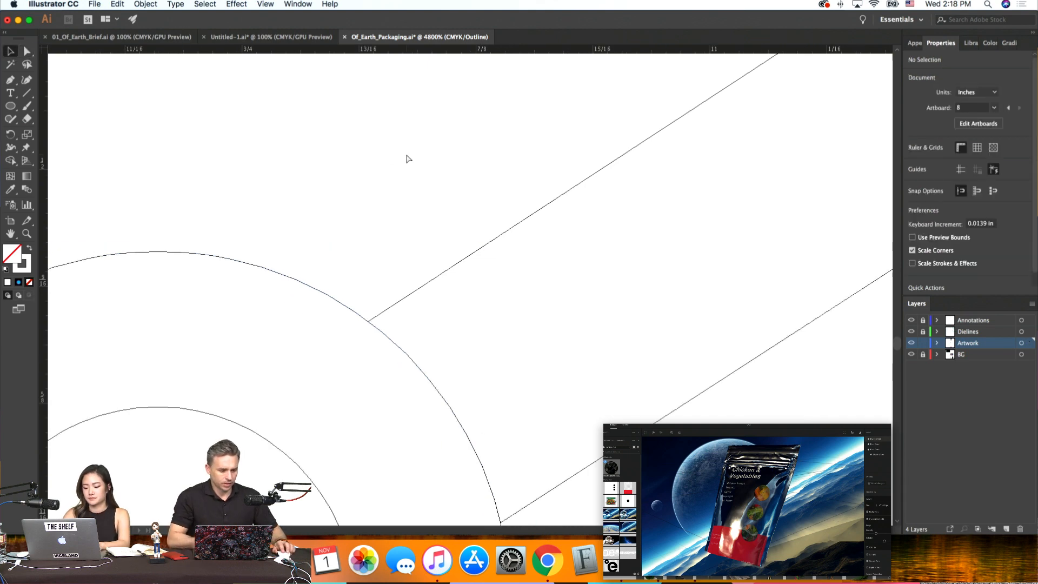
Return from outline to preview display and examine the whole ring-and-blade shape beneath the Cooking Directions heading
{"action": "key", "text": "super+minus"}
{"action": "key", "text": "super+minus"}
{"action": "key", "text": "super+y"}
{"action": "key", "text": "super+minus"}
{"action": "key", "text": "super+minus"}
{"action": "key", "text": "super+minus"}
{"action": "key", "text": "super+minus"}
{"action": "key", "text": "super+minus"}
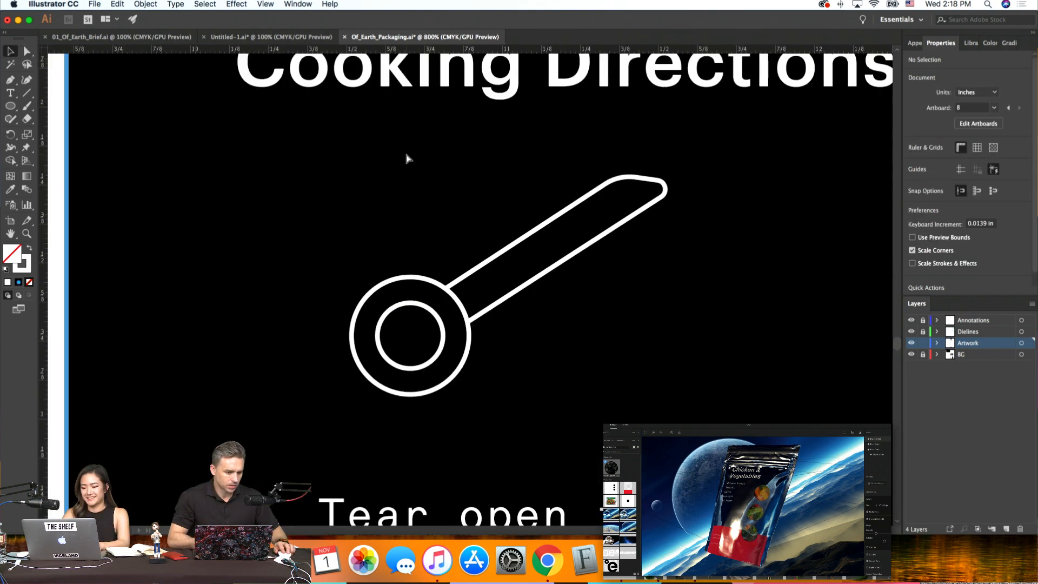
{"action": "key", "text": "super+equal"}
{"action": "key", "text": "super+equal"}
{"action": "key", "text": "super+minus"}
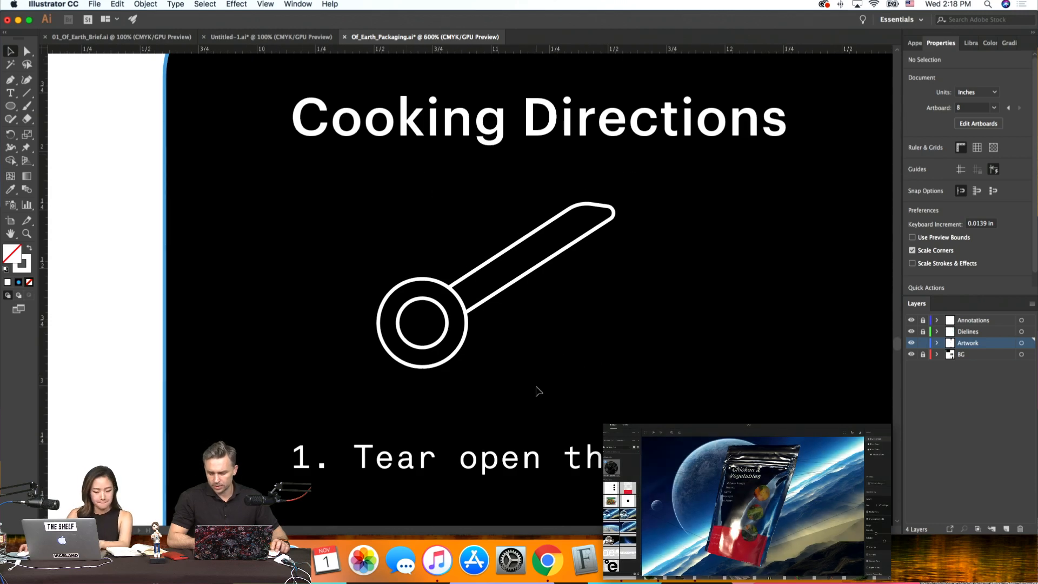
Paste a copy of the ring-and-blade group in front and reflect it across the horizontal axis to form the second scissor half
{"action": "left_click_drag", "start_coordinate": [537, 385], "coordinate": [345, 254]}
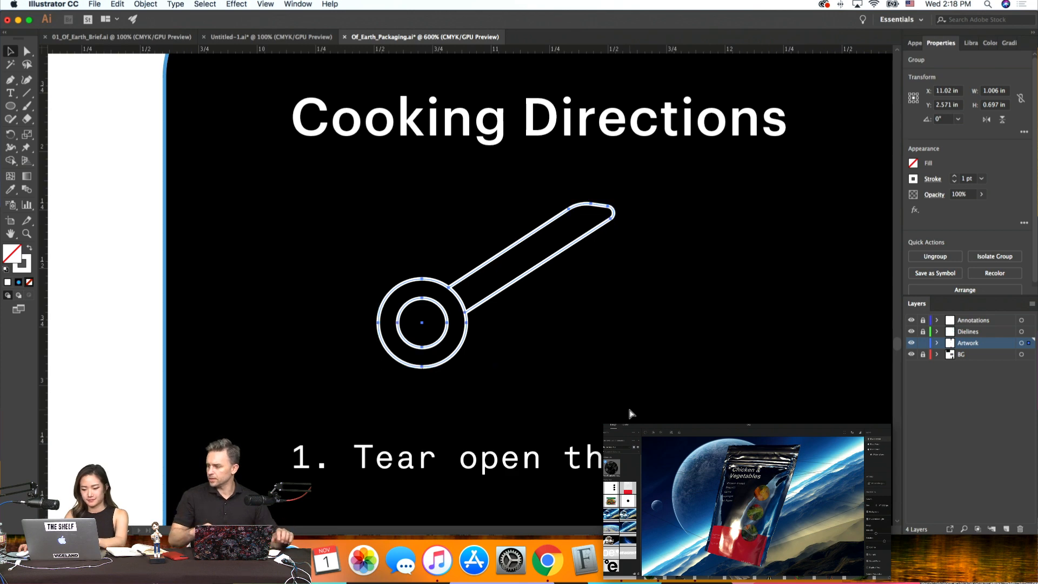
{"action": "left_click_drag", "start_coordinate": [548, 398], "coordinate": [367, 235]}
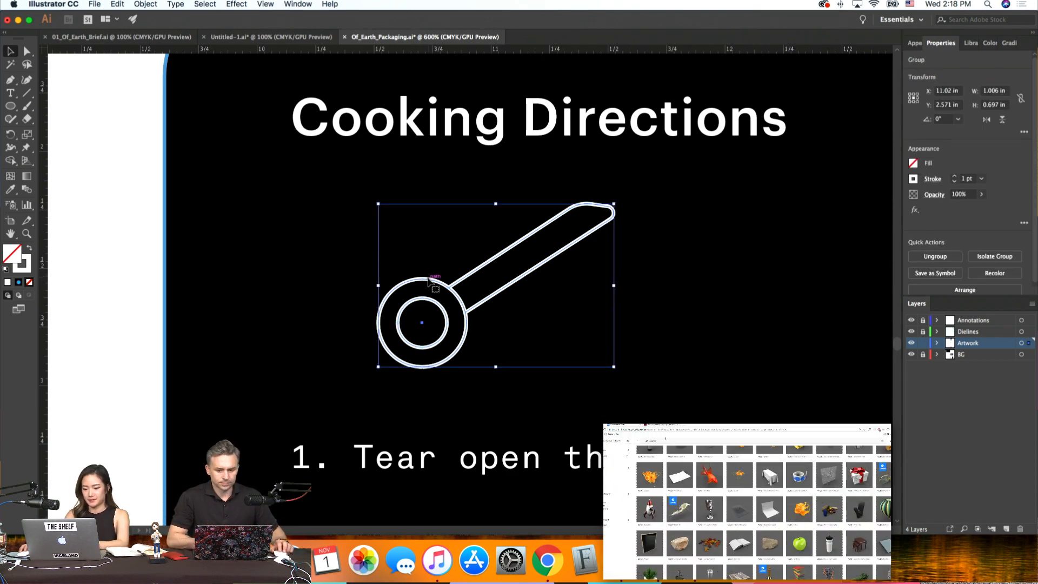
{"action": "right_click", "coordinate": [427, 280]}
{"action": "mouse_move", "coordinate": [501, 392]}
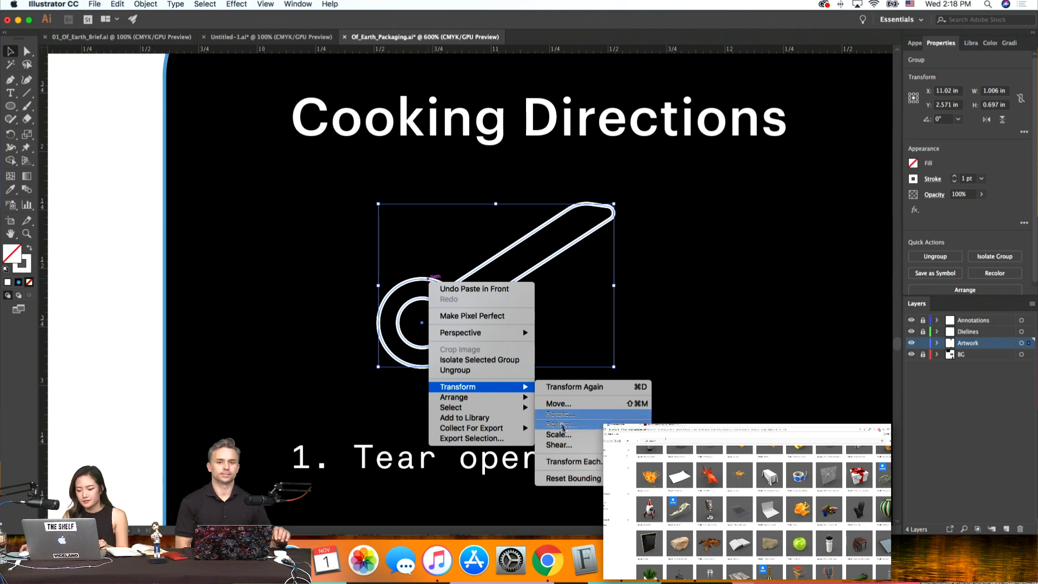
{"action": "left_click", "coordinate": [562, 426]}
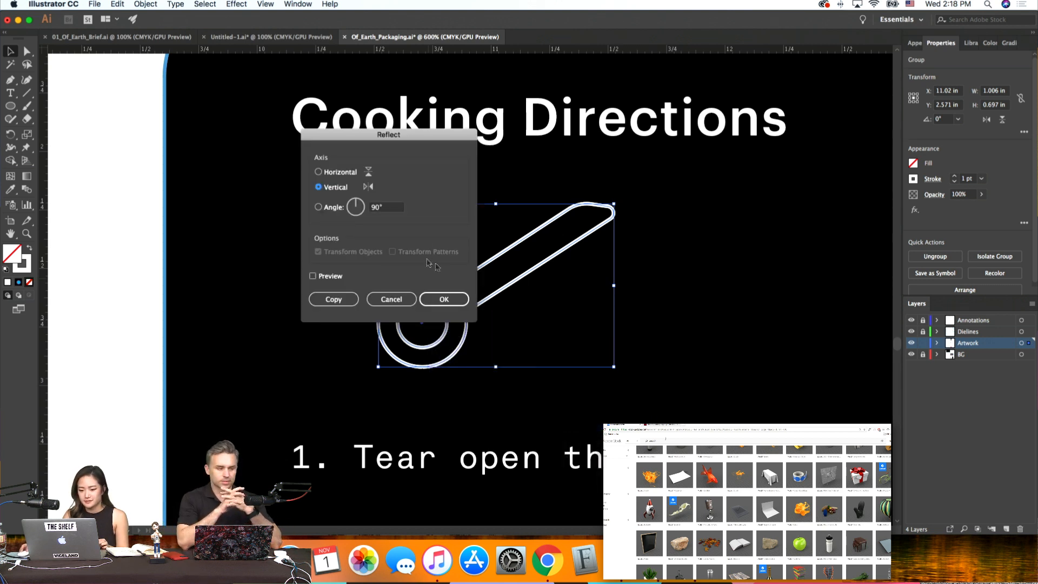
{"action": "left_click", "coordinate": [441, 299]}
{"action": "left_click", "coordinate": [661, 334]}
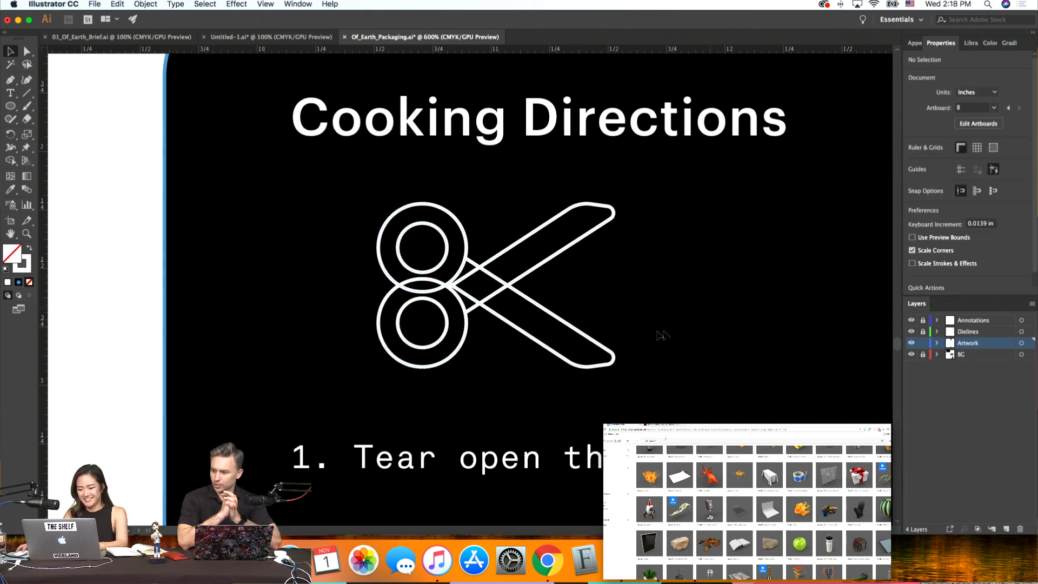
Move the reflected scissor half upward so its ring clears the other ring and the two blades cross
{"action": "left_click", "coordinate": [585, 337]}
{"action": "key", "text": "shift+Up"}
{"action": "key", "text": "shift+Up"}
{"action": "key", "text": "shift+Down"}
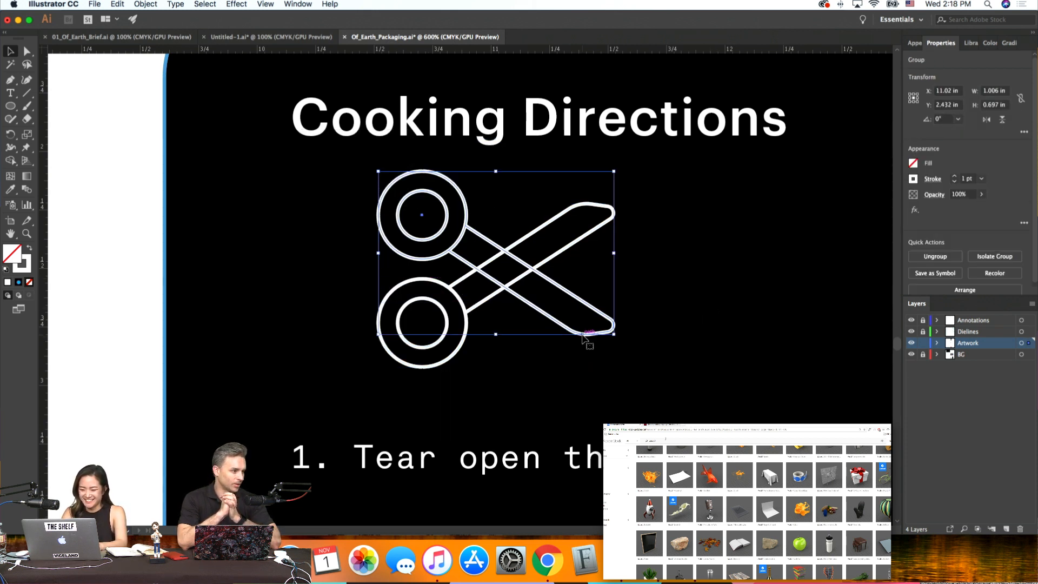
{"action": "left_click", "coordinate": [679, 349]}
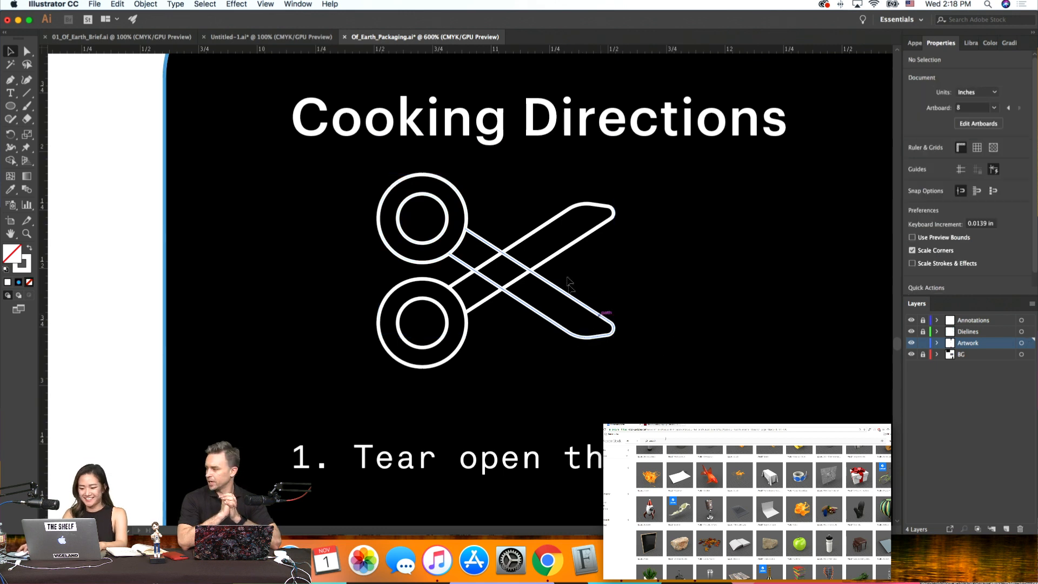
{"action": "left_click", "coordinate": [564, 261]}
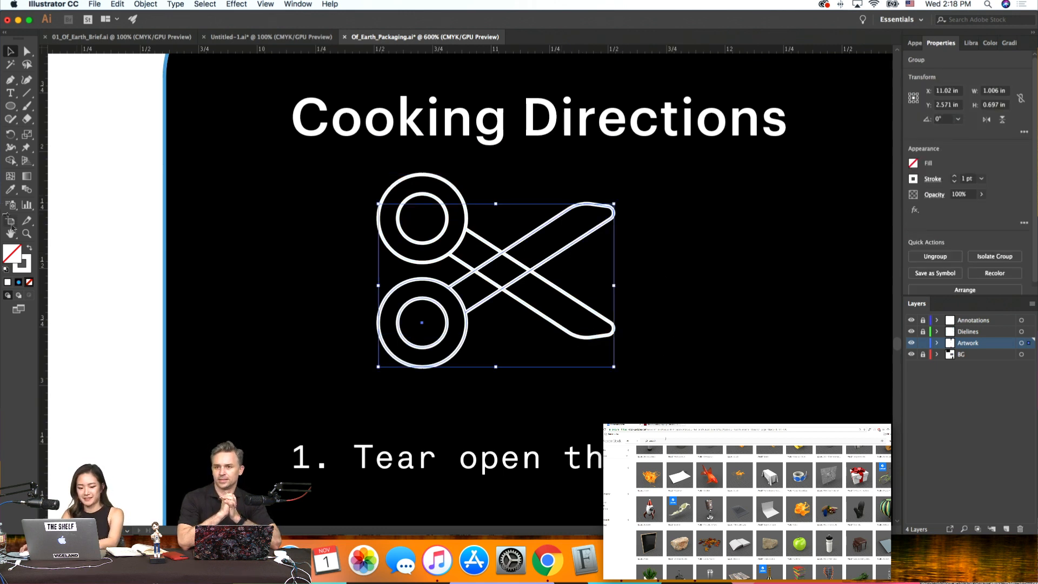
{"action": "double_click", "coordinate": [6, 250]}
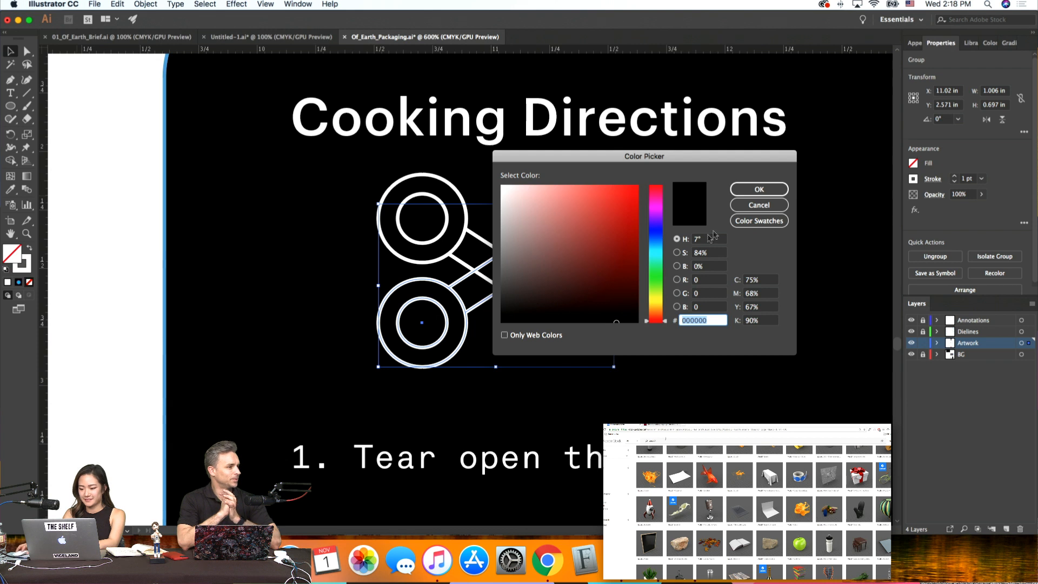
{"action": "left_click", "coordinate": [755, 205]}
{"action": "right_click", "coordinate": [562, 304]}
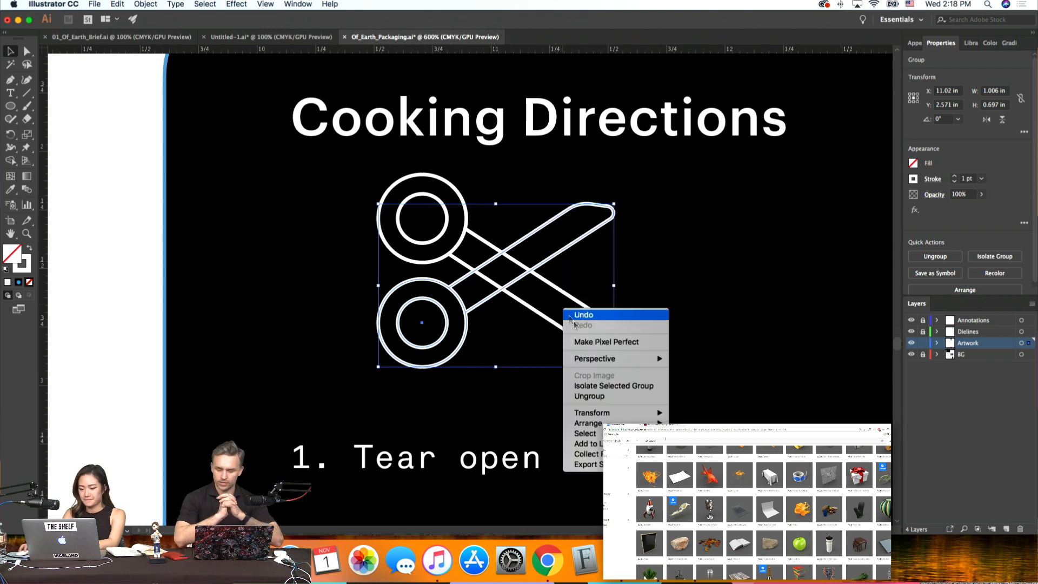
{"action": "left_click", "coordinate": [704, 219]}
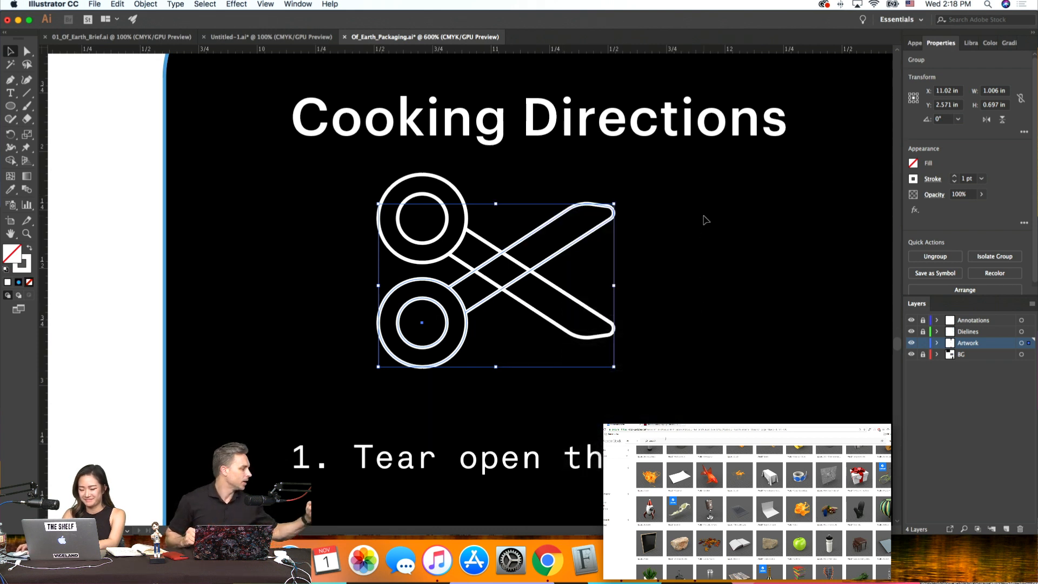
{"action": "left_click", "coordinate": [706, 220]}
Fill the front scissor half with black so its blade covers the lines of the blade behind it
{"action": "left_click", "coordinate": [605, 222]}
{"action": "left_click", "coordinate": [970, 43]}
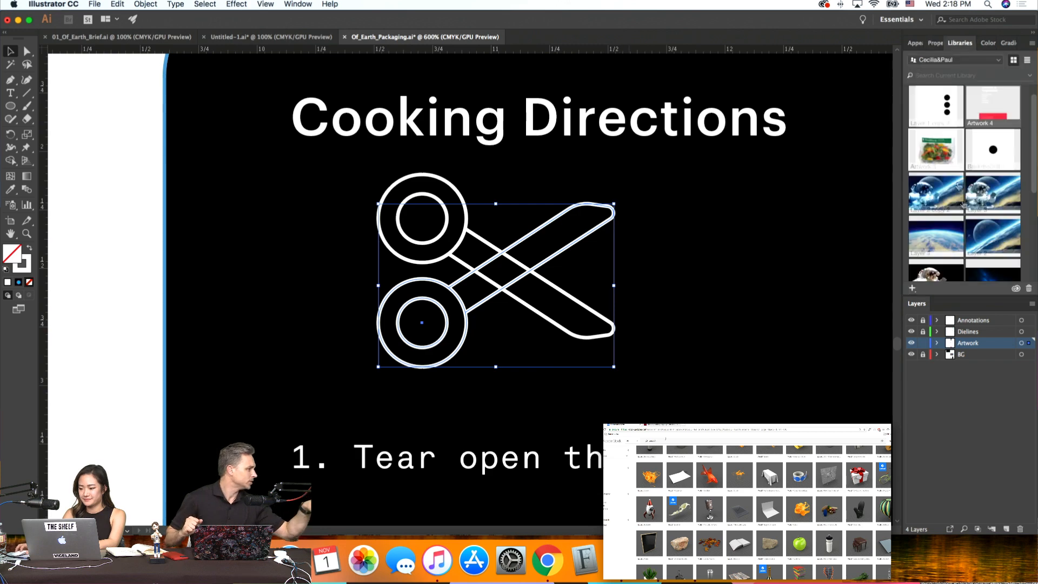
{"action": "scroll", "coordinate": [964, 205], "scroll_direction": "down", "scroll_amount": 3}
{"action": "scroll", "coordinate": [963, 205], "scroll_direction": "up", "scroll_amount": 3}
{"action": "left_click", "coordinate": [983, 44]}
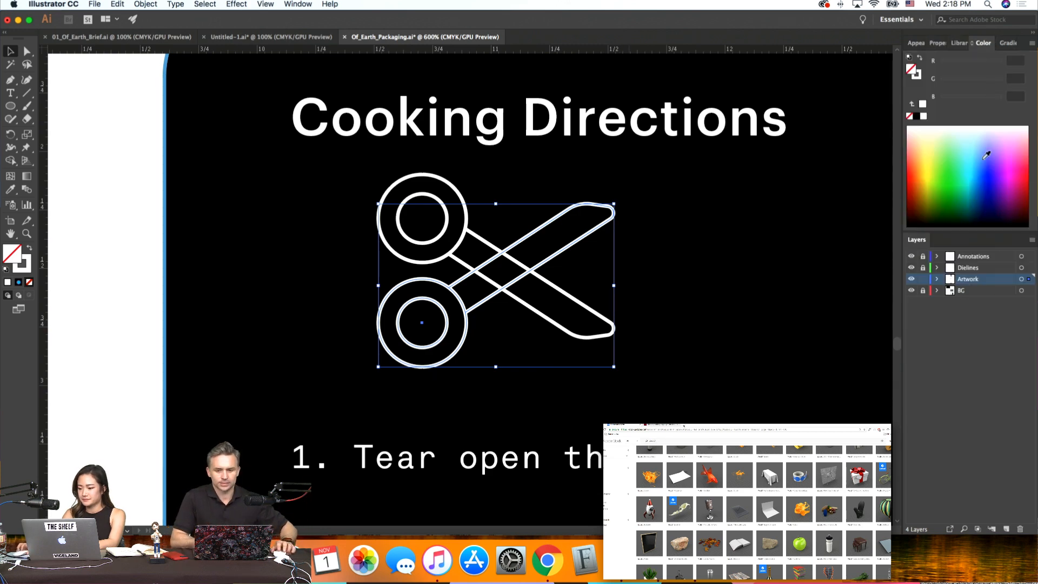
{"action": "left_click_drag", "start_coordinate": [928, 212], "coordinate": [868, 250]}
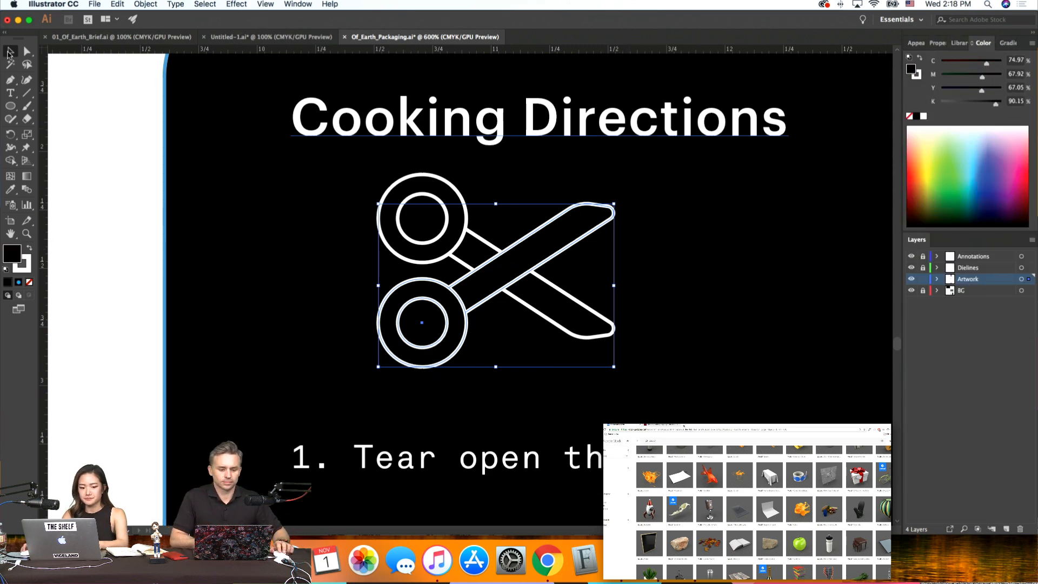
{"action": "left_click", "coordinate": [235, 241]}
Draw a small black-filled, white-outlined circle as the pivot where the scissor blades cross, and fine-tune its position
{"action": "key", "text": "super+equal"}
{"action": "key", "text": "super+equal"}
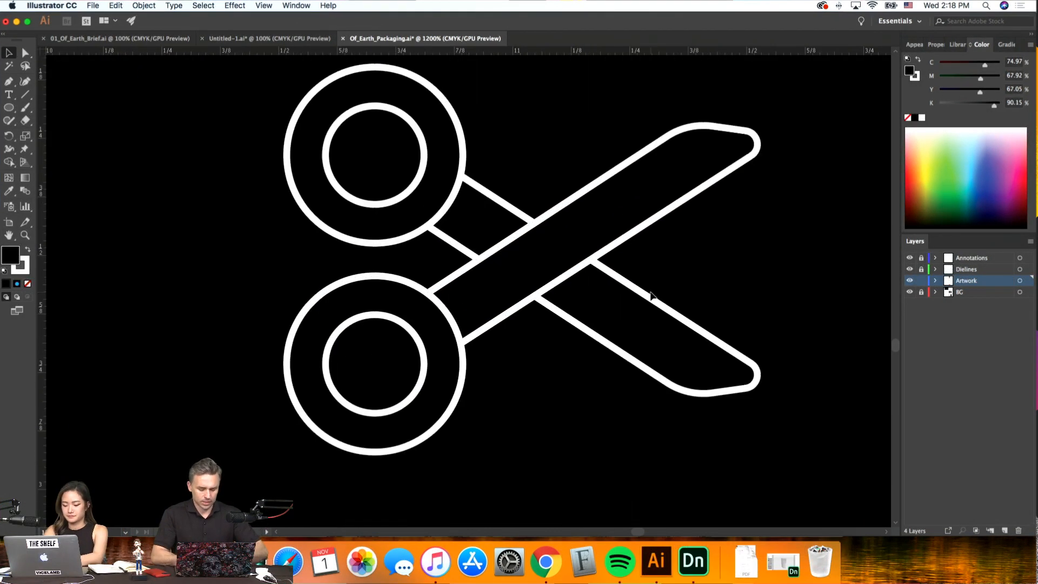
{"action": "left_click", "coordinate": [5, 108]}
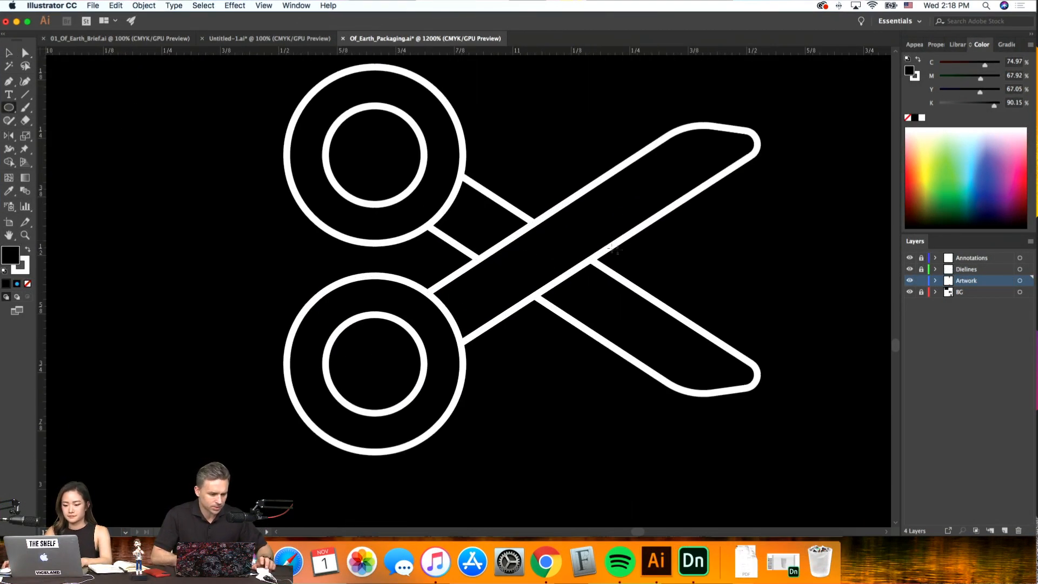
{"action": "left_click_drag", "start_coordinate": [538, 253], "coordinate": [549, 263], "text": "alt+shift"}
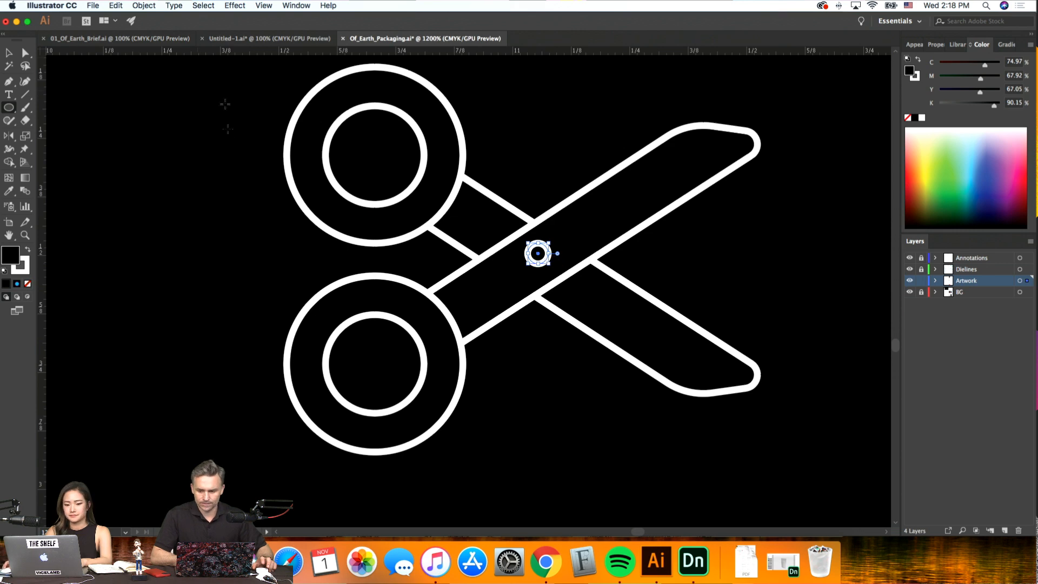
{"action": "left_click", "coordinate": [8, 52]}
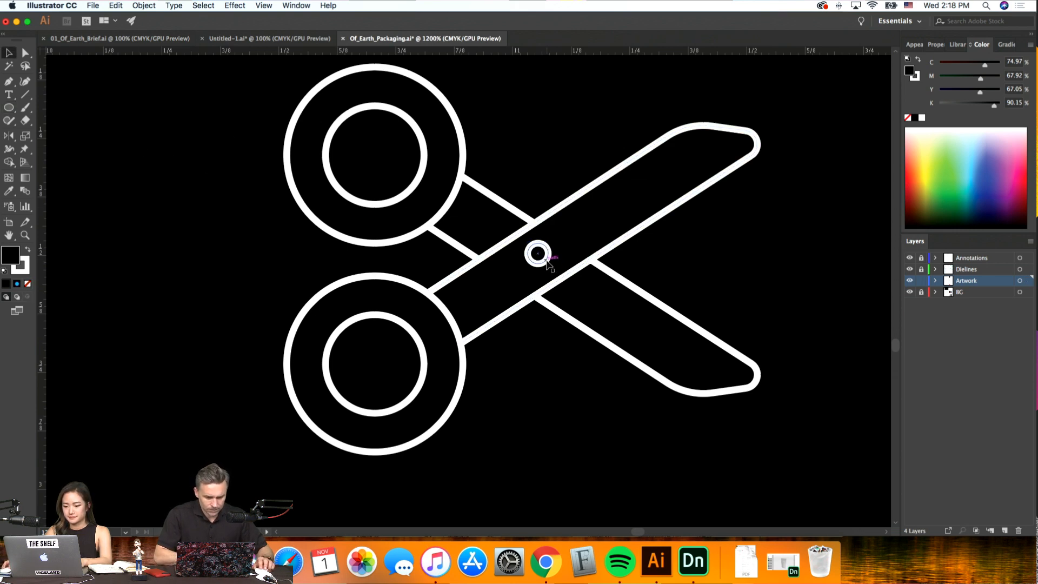
{"action": "left_click_drag", "start_coordinate": [546, 263], "coordinate": [543, 266]}
{"action": "left_click", "coordinate": [725, 248]}
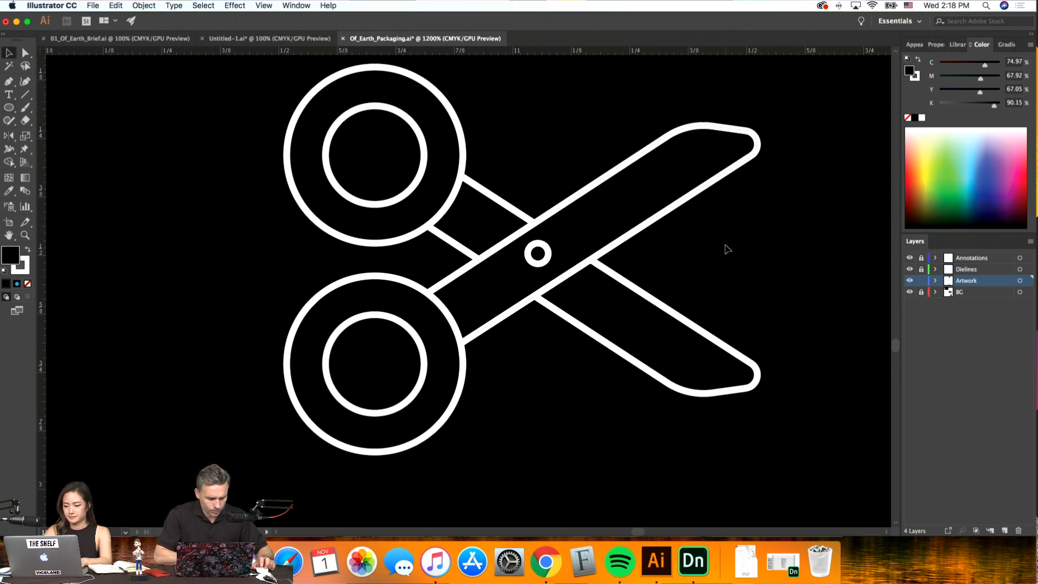
{"action": "key", "text": "super+equal"}
{"action": "left_click_drag", "start_coordinate": [628, 246], "coordinate": [625, 251]}
{"action": "left_click", "coordinate": [628, 460]}
Select all parts of the scissors icon and show their transform and stroke properties
{"action": "key", "text": "super+minus"}
{"action": "key", "text": "super+minus"}
{"action": "key", "text": "super+minus"}
{"action": "key", "text": "super+minus"}
{"action": "key", "text": "super+minus"}
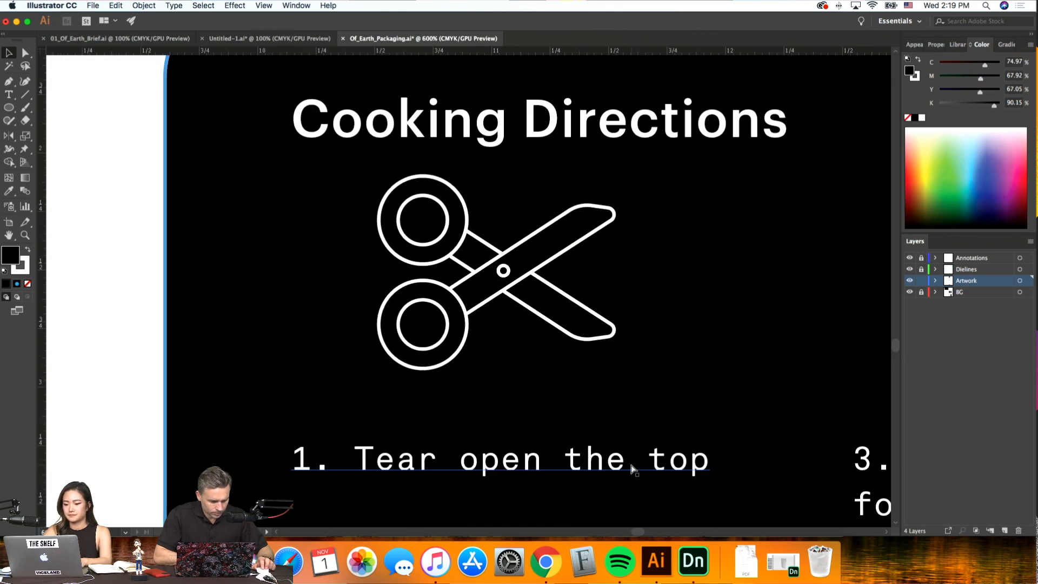
{"action": "left_click_drag", "start_coordinate": [389, 219], "coordinate": [386, 212]}
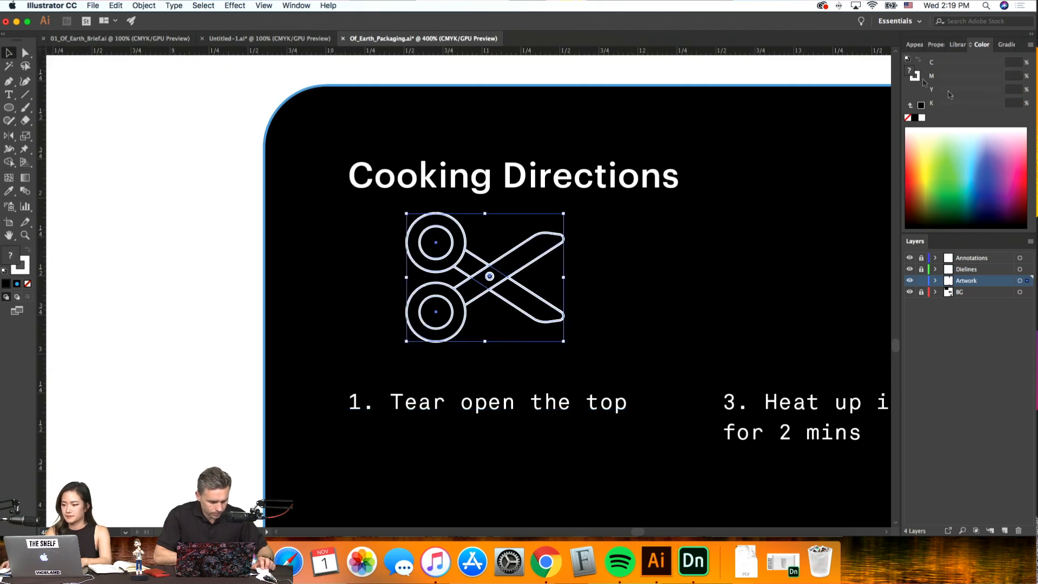
{"action": "left_click", "coordinate": [914, 45]}
{"action": "left_click", "coordinate": [939, 44]}
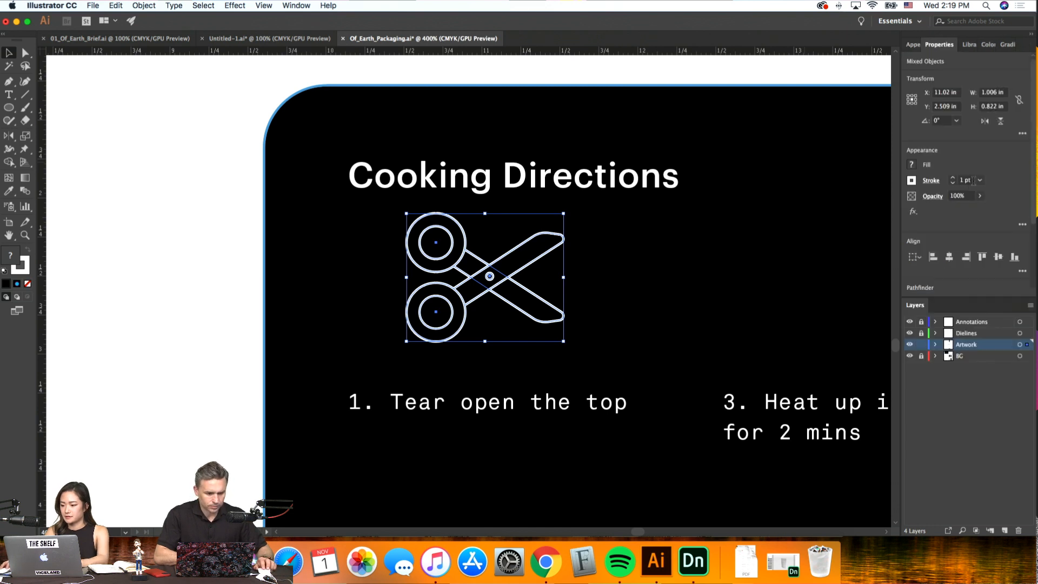
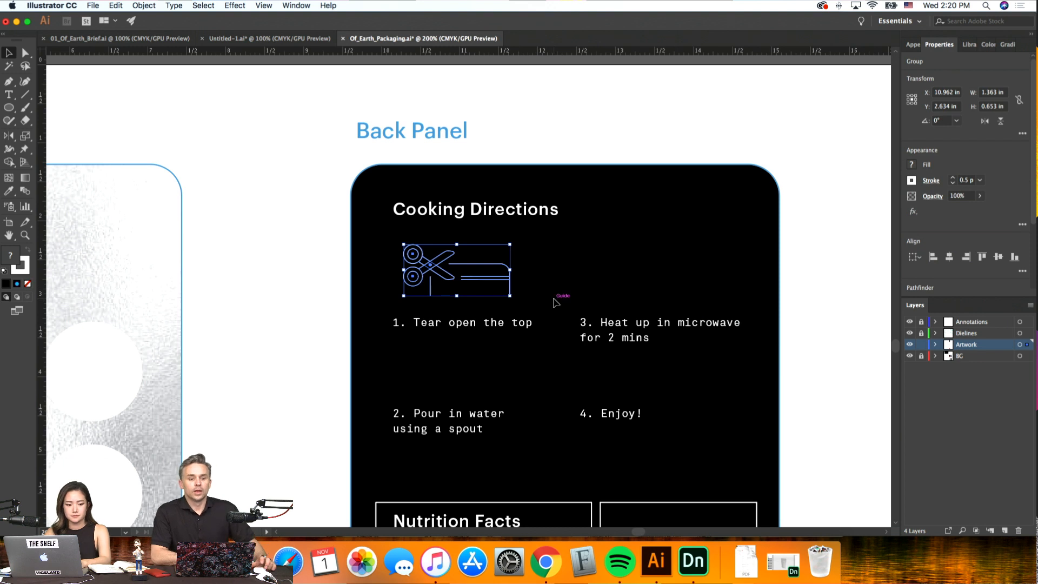
Scale the scissors-and-pouch icon down to about 1.26 by 0.60 in and nudge it into place above step 1
{"action": "key", "text": "Right"}
{"action": "key", "text": "Up"}
{"action": "left_click_drag", "start_coordinate": [518, 293], "coordinate": [507, 292]}
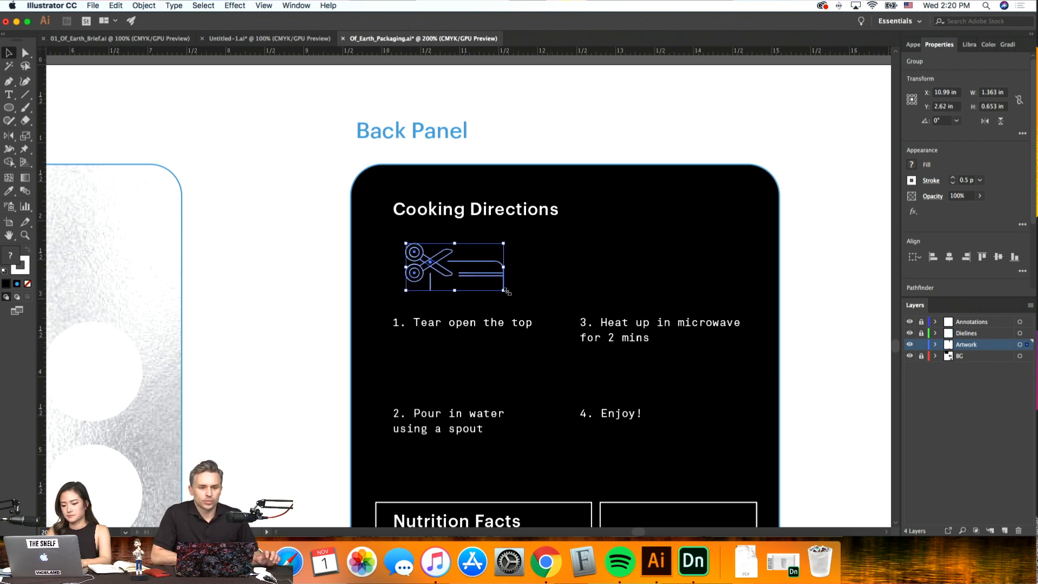
{"action": "key", "text": "shift+Right"}
{"action": "key", "text": "Left"}
{"action": "key", "text": "Left"}
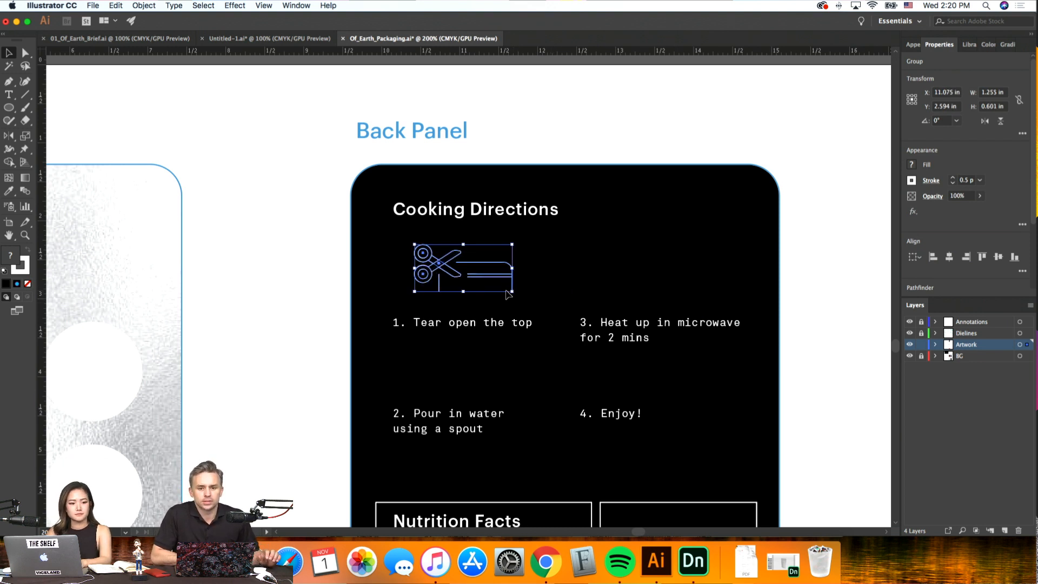
{"action": "left_click", "coordinate": [597, 293]}
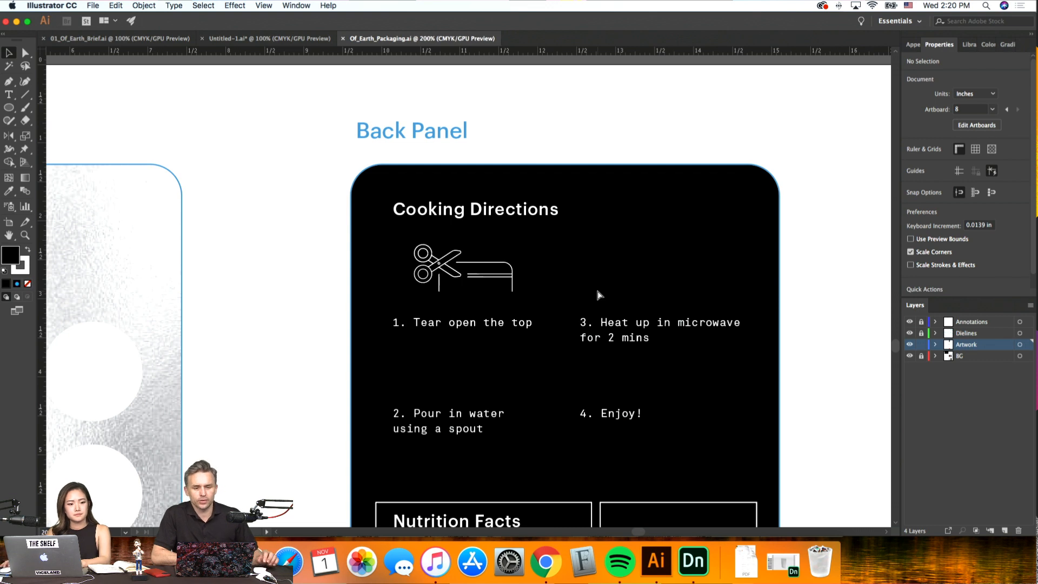
Draw a rectangle about 1.07 by 0.75 in above the "Heat up in microwave" text as the microwave's body
{"action": "key", "text": "super+plus"}
{"action": "scroll", "coordinate": [596, 297], "scroll_direction": "right", "scroll_amount": 3}
{"action": "scroll", "coordinate": [589, 298], "scroll_direction": "right", "scroll_amount": 3}
{"action": "scroll", "coordinate": [588, 297], "scroll_direction": "up", "scroll_amount": 1}
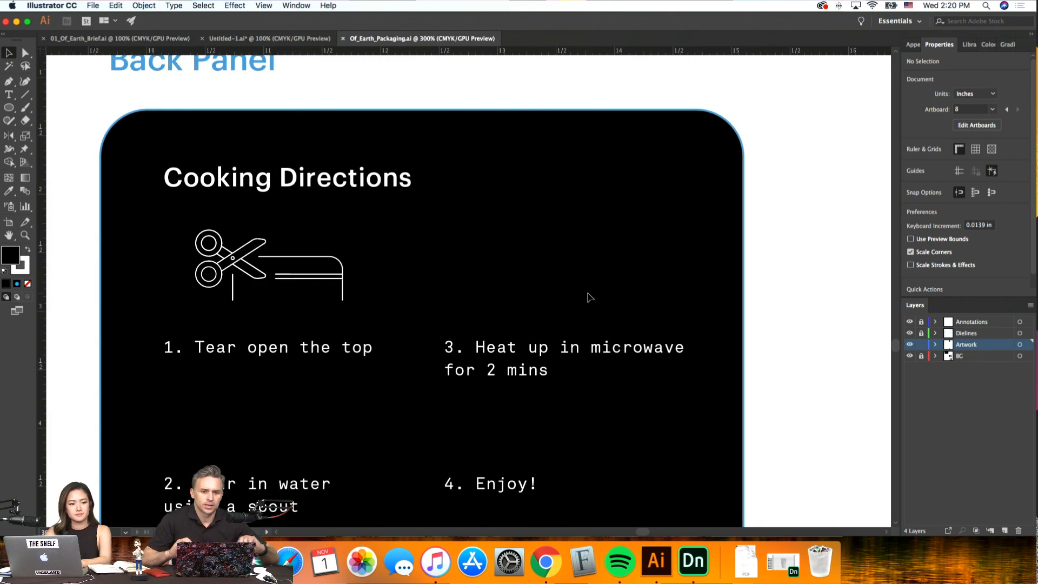
{"action": "key", "text": "super+plus"}
{"action": "key", "text": "super+plus"}
{"action": "scroll", "coordinate": [589, 297], "scroll_direction": "right", "scroll_amount": 5}
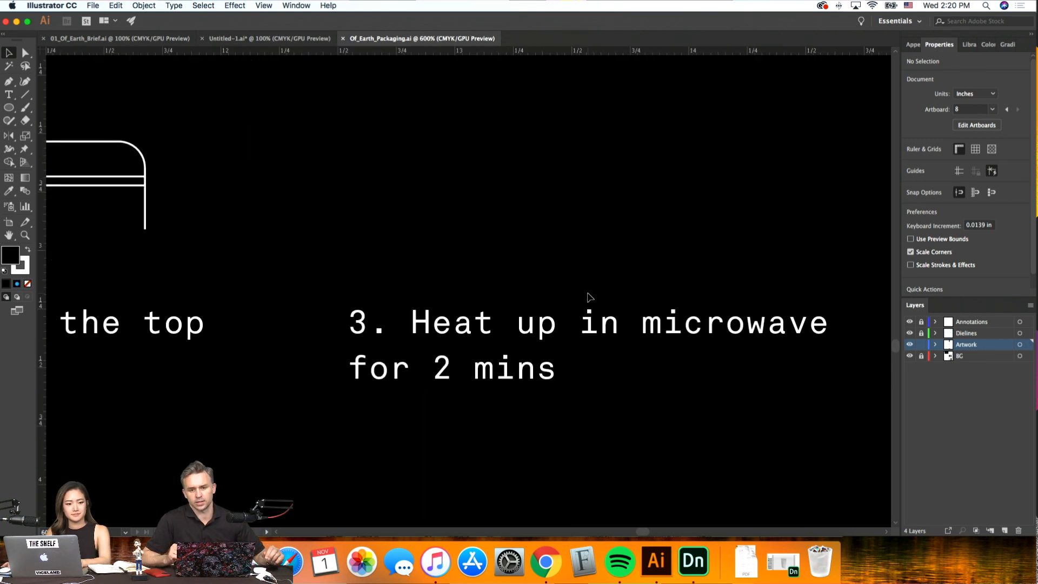
{"action": "scroll", "coordinate": [589, 298], "scroll_direction": "left", "scroll_amount": 2}
{"action": "scroll", "coordinate": [505, 278], "scroll_direction": "up", "scroll_amount": 2}
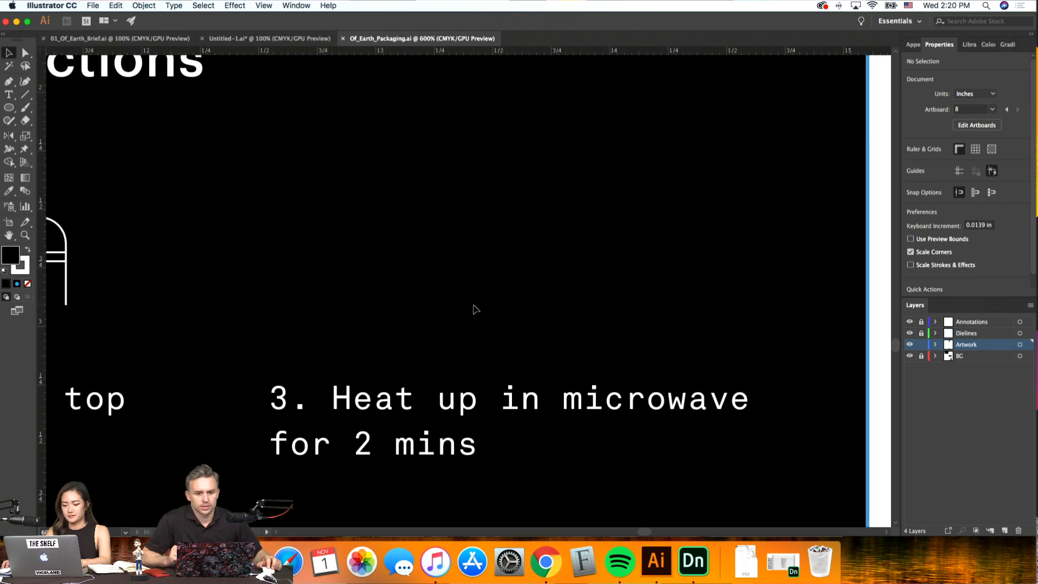
{"action": "scroll", "coordinate": [475, 308], "scroll_direction": "down", "scroll_amount": 1}
{"action": "left_click_drag", "start_coordinate": [8, 108], "coordinate": [49, 107]}
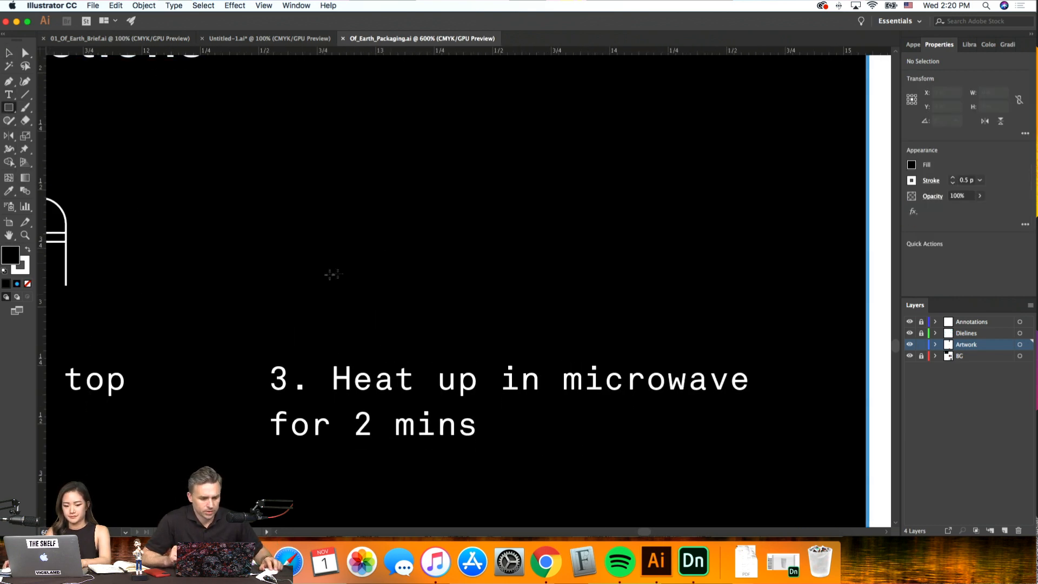
{"action": "scroll", "coordinate": [315, 273], "scroll_direction": "left", "scroll_amount": 5}
{"action": "scroll", "coordinate": [378, 173], "scroll_direction": "right", "scroll_amount": 3}
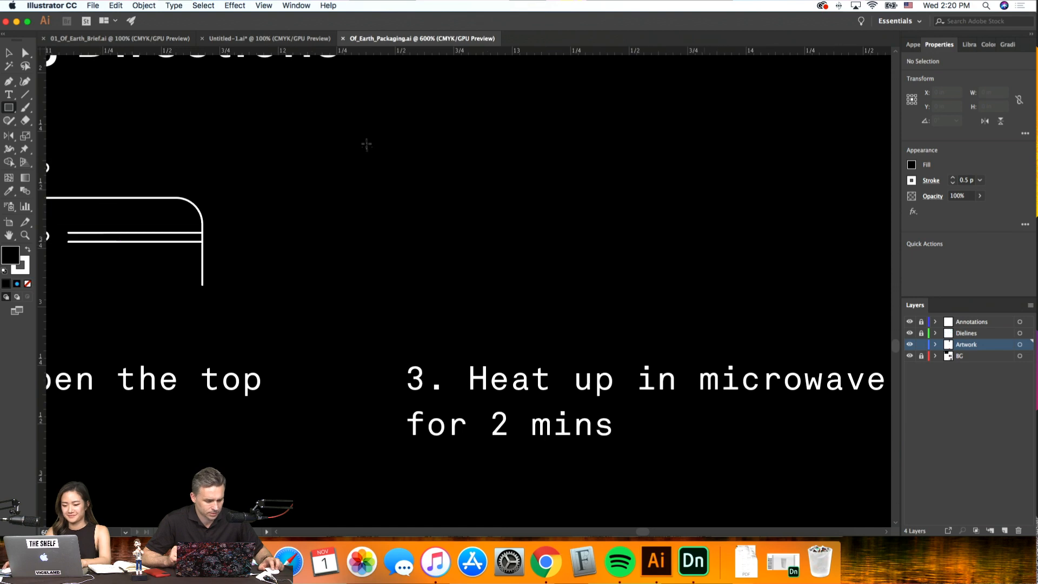
{"action": "left_click_drag", "start_coordinate": [388, 130], "coordinate": [637, 306]}
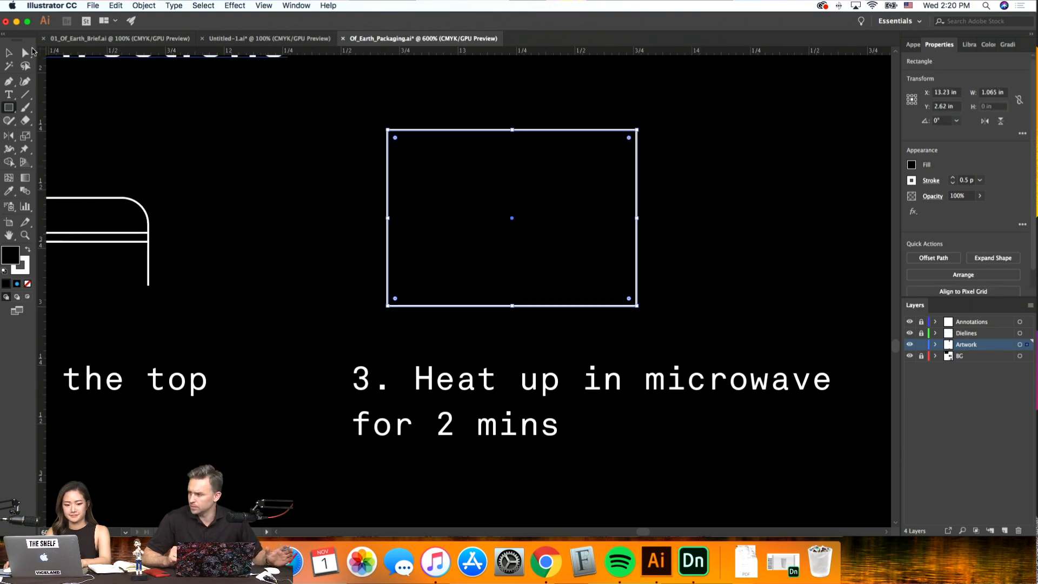
{"action": "key", "text": "super+minus"}
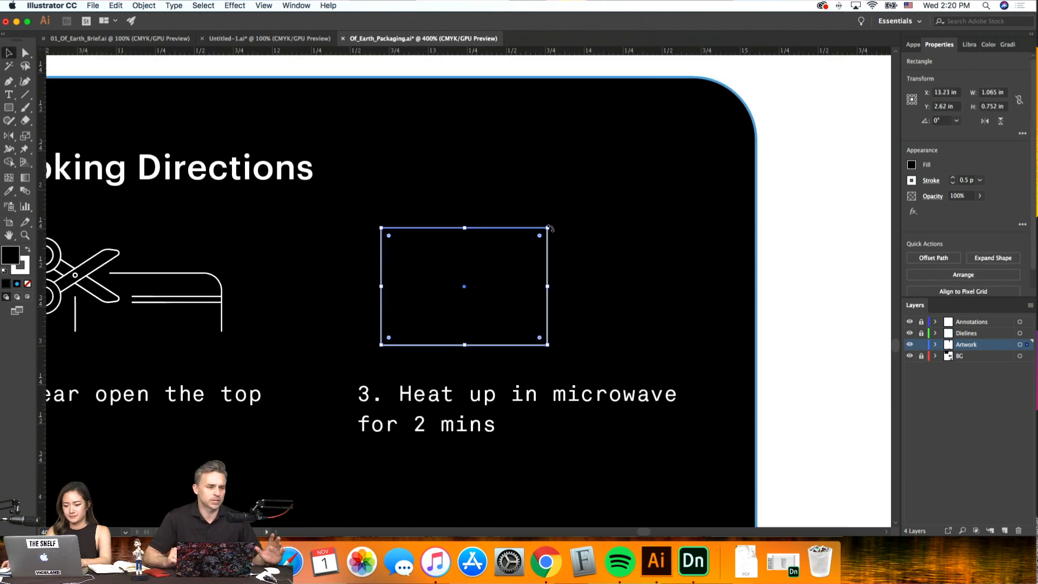
Resize the microwave's body rectangle to about 0.97 by 0.65 in
{"action": "left_click_drag", "start_coordinate": [547, 228], "coordinate": [535, 265]}
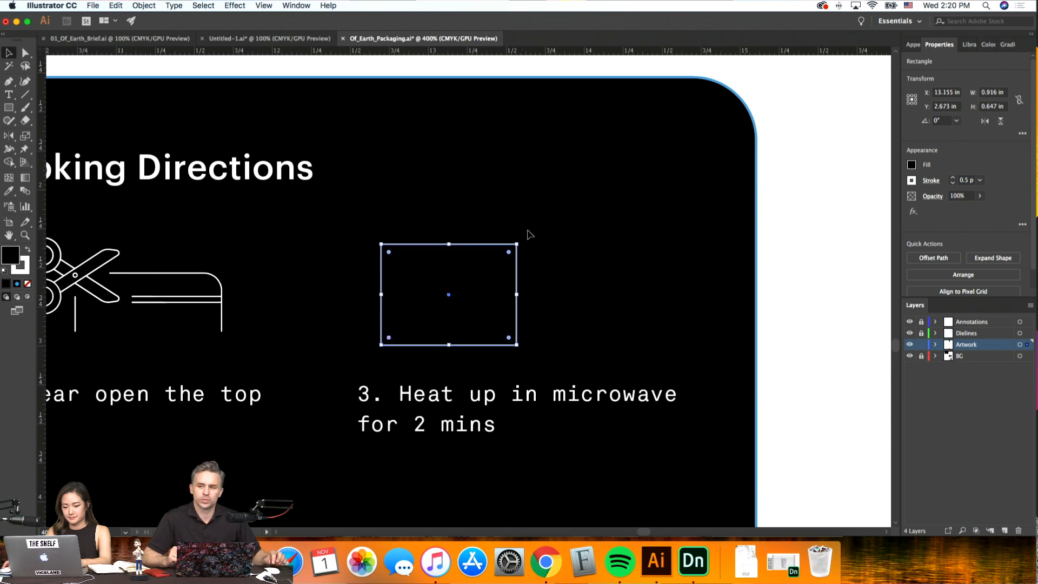
{"action": "left_click", "coordinate": [578, 283]}
{"action": "left_click_drag", "start_coordinate": [516, 301], "coordinate": [583, 304]}
{"action": "left_click", "coordinate": [669, 312]}
{"action": "scroll", "coordinate": [670, 313], "scroll_direction": "left", "scroll_amount": 4}
{"action": "scroll", "coordinate": [669, 312], "scroll_direction": "left", "scroll_amount": 2}
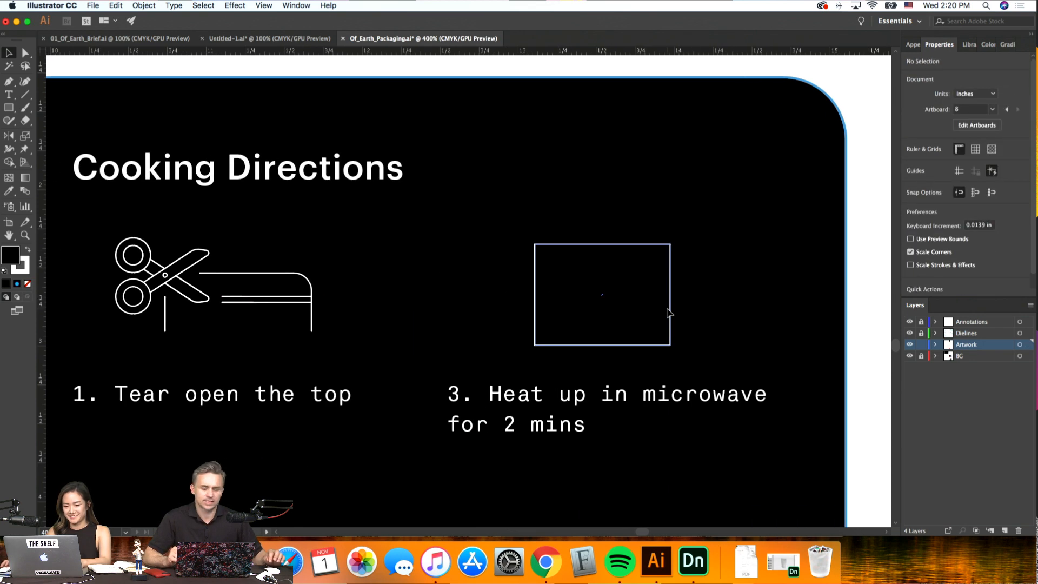
{"action": "left_click", "coordinate": [650, 289]}
{"action": "left_click_drag", "start_coordinate": [670, 294], "coordinate": [686, 294]}
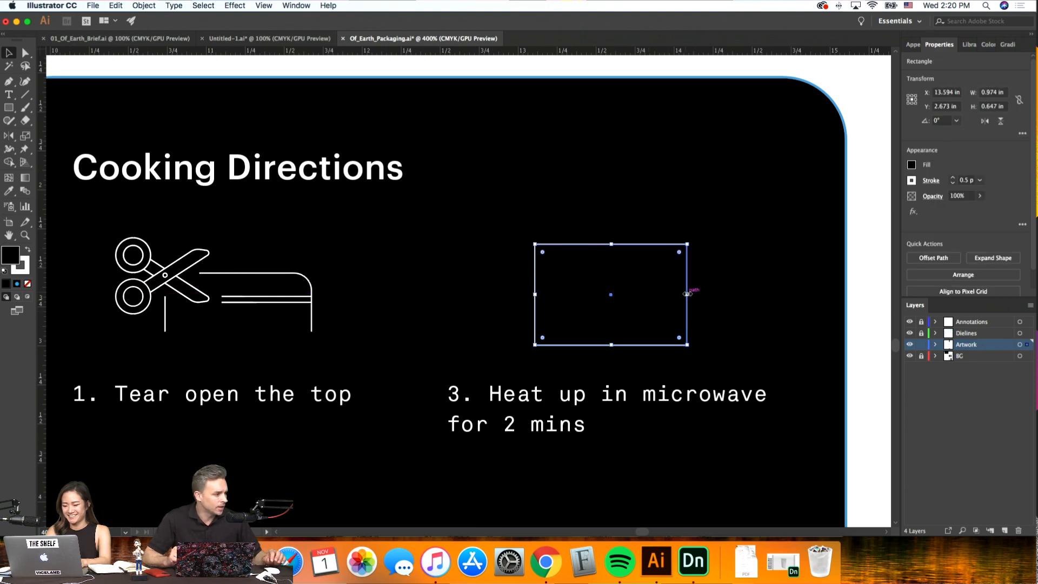
Nudge the body rectangle horizontally into place above the "Heat up in microwave" text
{"action": "key", "text": "shift+Left"}
{"action": "key", "text": "Right"}
{"action": "key", "text": "Right"}
{"action": "key", "text": "Right"}
{"action": "key", "text": "Right"}
{"action": "key", "text": "Right"}
{"action": "key", "text": "Right"}
{"action": "key", "text": "Right"}
{"action": "key", "text": "Right"}
{"action": "key", "text": "Right"}
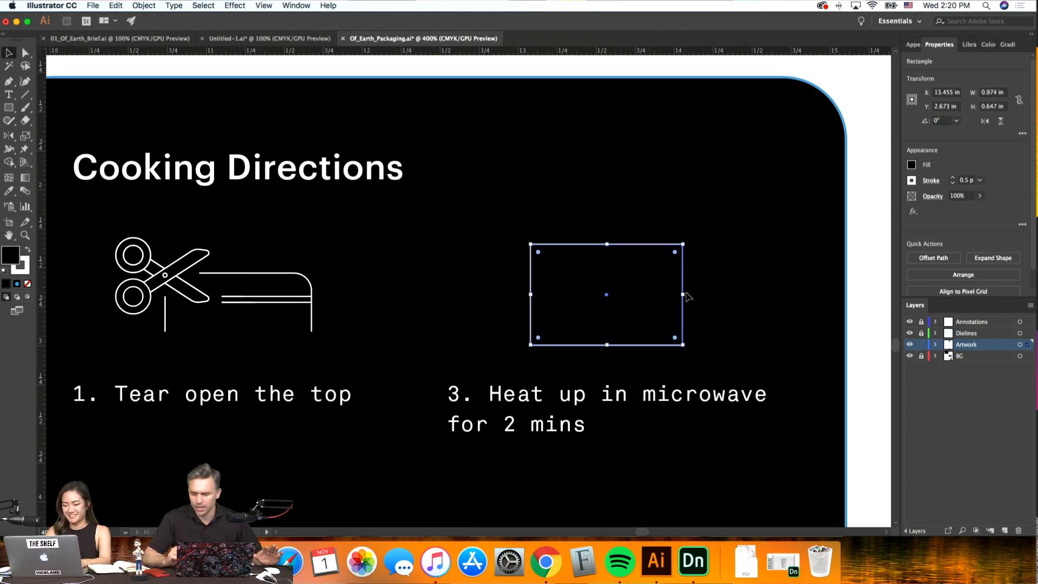
{"action": "left_click", "coordinate": [691, 298]}
Add a smaller, centred copy of the body rectangle, about 0.71 by 0.41 in, inside it as the microwave's window
{"action": "left_click", "coordinate": [667, 333]}
{"action": "scroll", "coordinate": [657, 328], "scroll_direction": "right", "scroll_amount": 3}
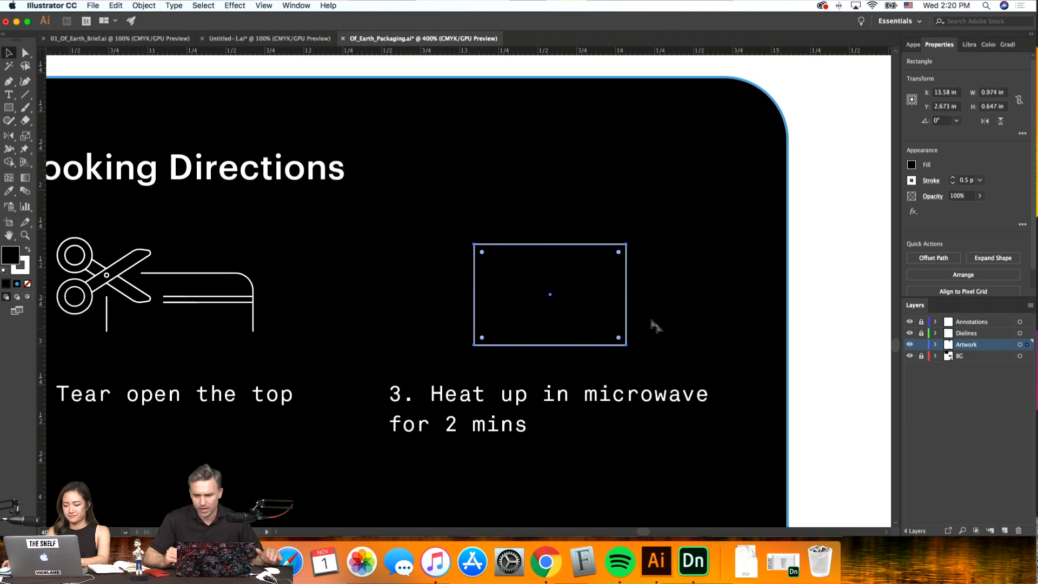
{"action": "left_click_drag", "start_coordinate": [626, 344], "coordinate": [606, 331], "text": "alt"}
{"action": "scroll", "coordinate": [713, 336], "scroll_direction": "up", "scroll_amount": 1, "text": "alt"}
{"action": "scroll", "coordinate": [713, 337], "scroll_direction": "up", "scroll_amount": 1, "text": "alt"}
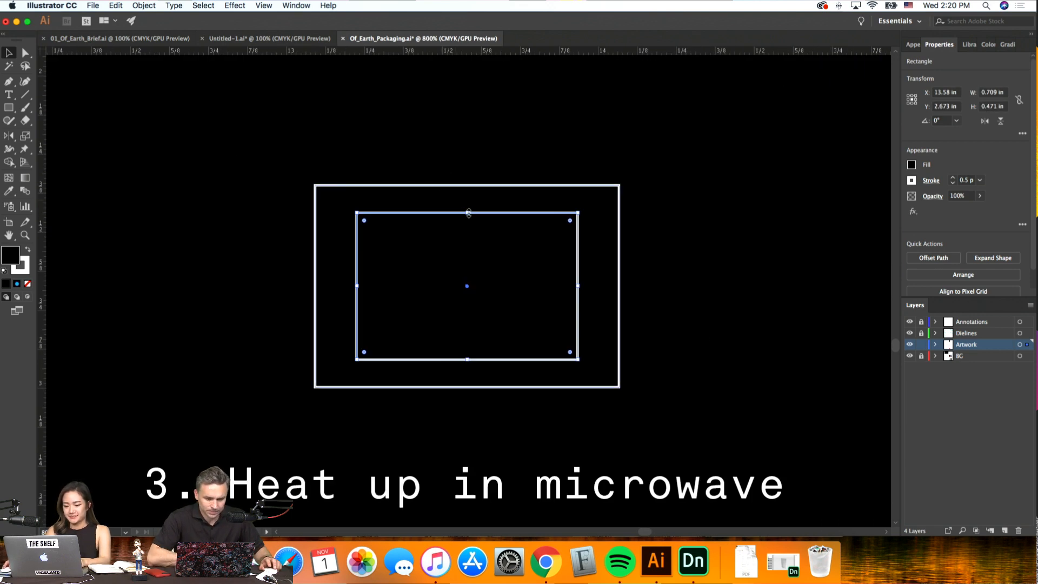
{"action": "left_click_drag", "start_coordinate": [467, 213], "coordinate": [467, 221], "text": "alt"}
{"action": "left_click", "coordinate": [794, 299]}
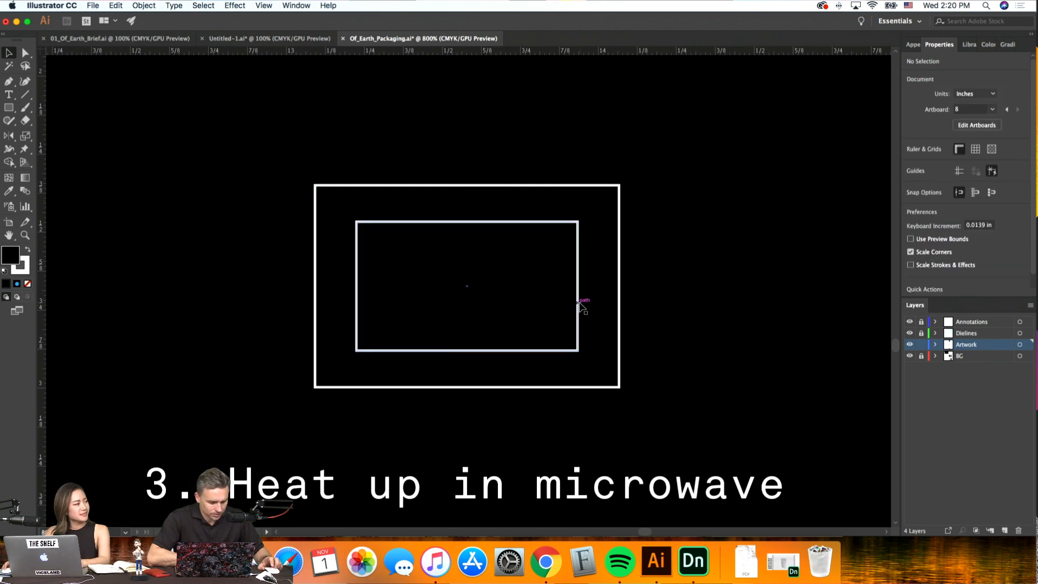
Round all four corners of the microwave's outer body, keeping the window's corners square
{"action": "left_click", "coordinate": [578, 304]}
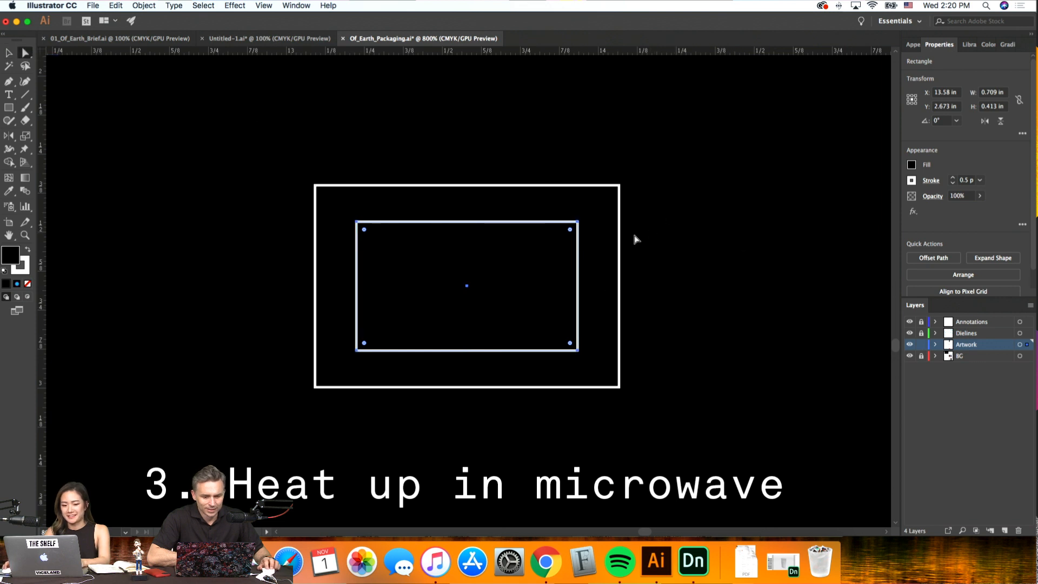
{"action": "left_click_drag", "start_coordinate": [604, 238], "coordinate": [607, 237]}
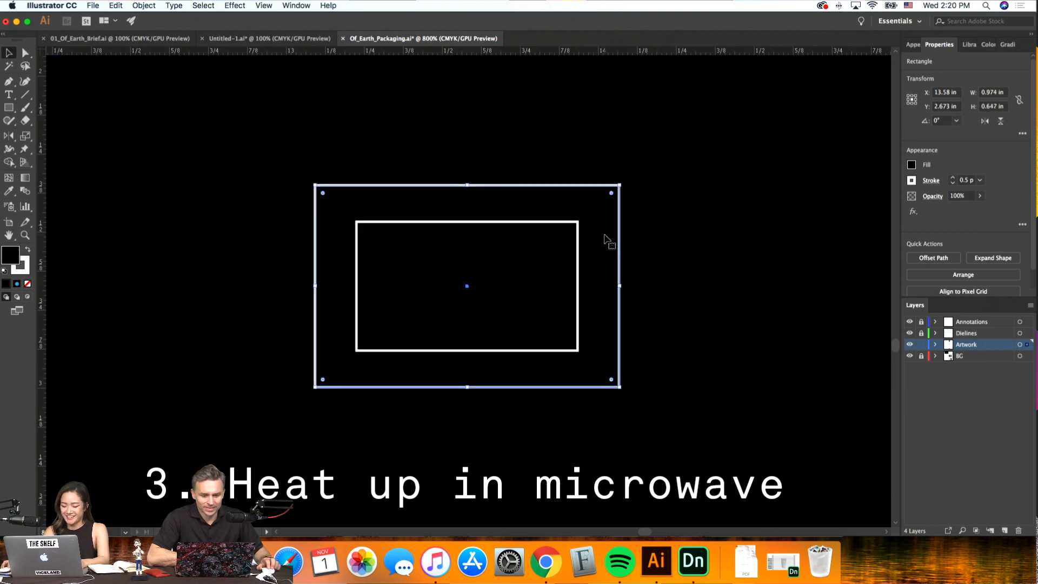
{"action": "key", "text": "a"}
{"action": "left_click_drag", "start_coordinate": [613, 194], "coordinate": [588, 219]}
{"action": "left_click", "coordinate": [10, 53]}
{"action": "left_click", "coordinate": [190, 109]}
{"action": "key", "text": "super+minus"}
{"action": "key", "text": "super+minus"}
{"action": "key", "text": "super+minus"}
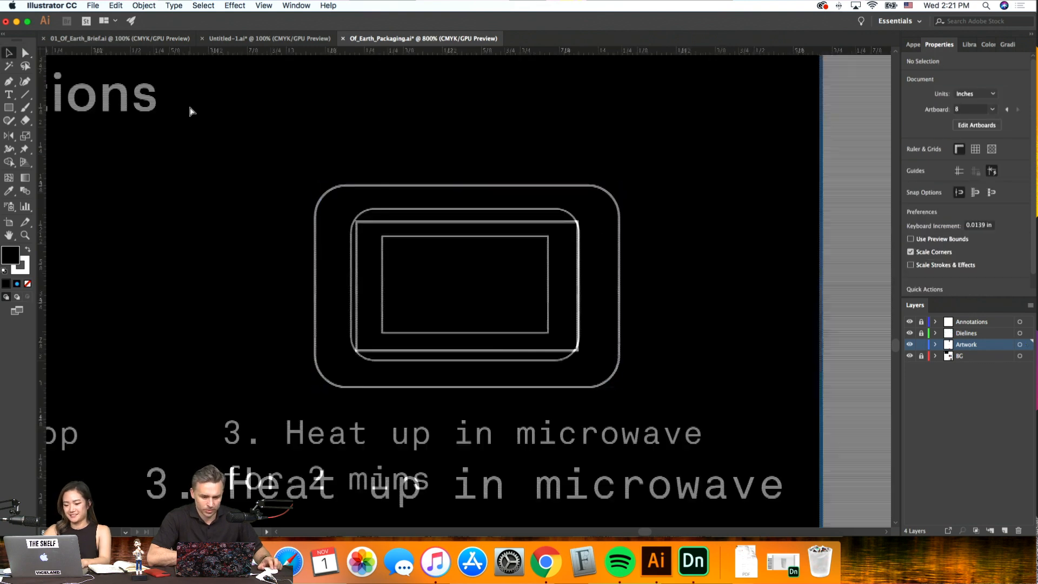
{"action": "key", "text": "super+plus"}
{"action": "key", "text": "super+plus"}
{"action": "key", "text": "super+plus"}
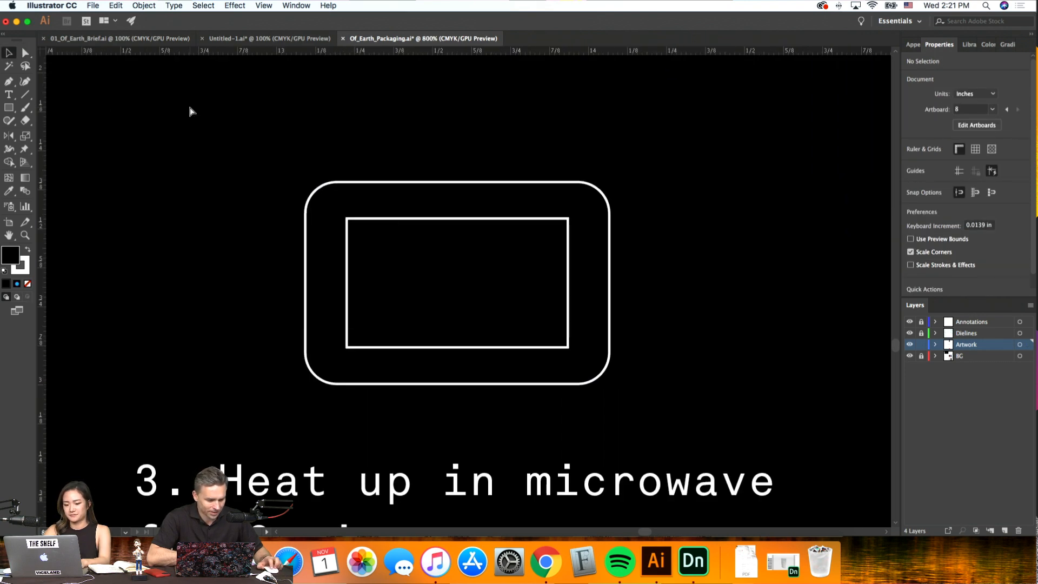
Narrow the window to about 0.63 in wide by pulling in its right edge, leaving room for controls
{"action": "left_click", "coordinate": [568, 270]}
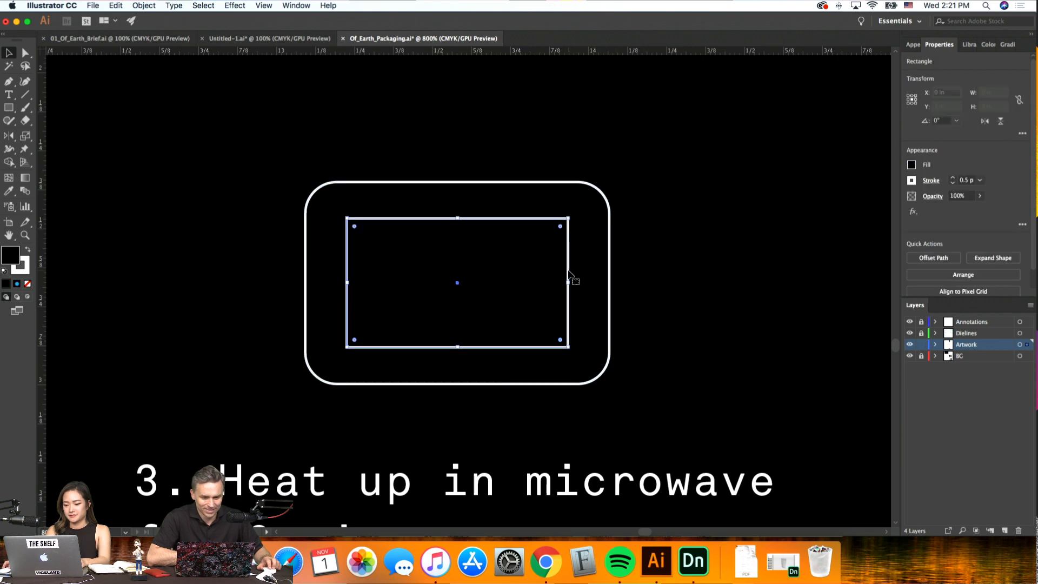
{"action": "left_click", "coordinate": [704, 290]}
{"action": "key", "text": "super+minus"}
{"action": "key", "text": "super+minus"}
{"action": "key", "text": "super+minus"}
{"action": "key", "text": "super+plus"}
{"action": "key", "text": "super+plus"}
{"action": "key", "text": "super+plus"}
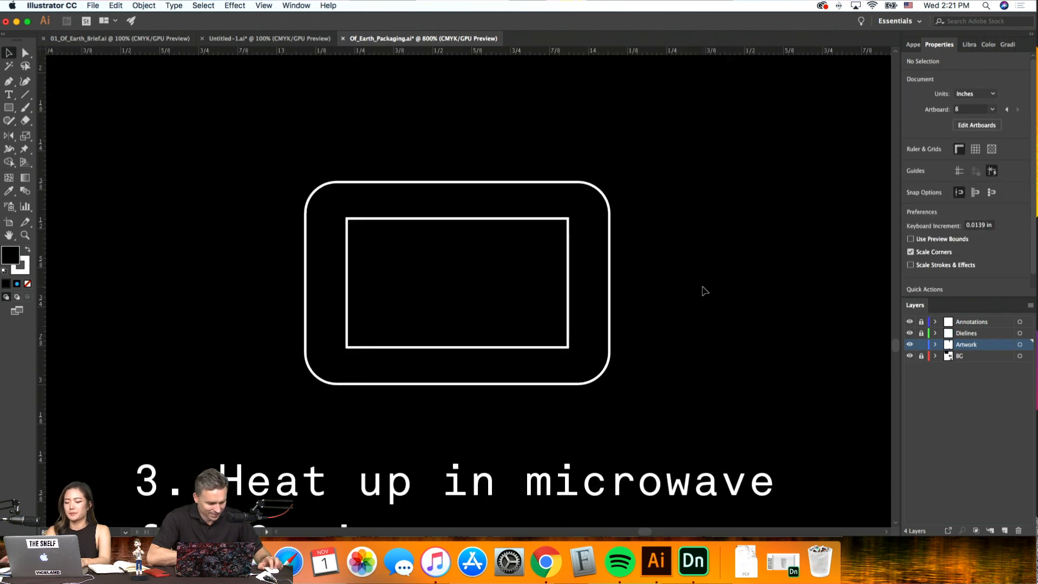
{"action": "left_click", "coordinate": [567, 297]}
{"action": "left_click", "coordinate": [708, 301]}
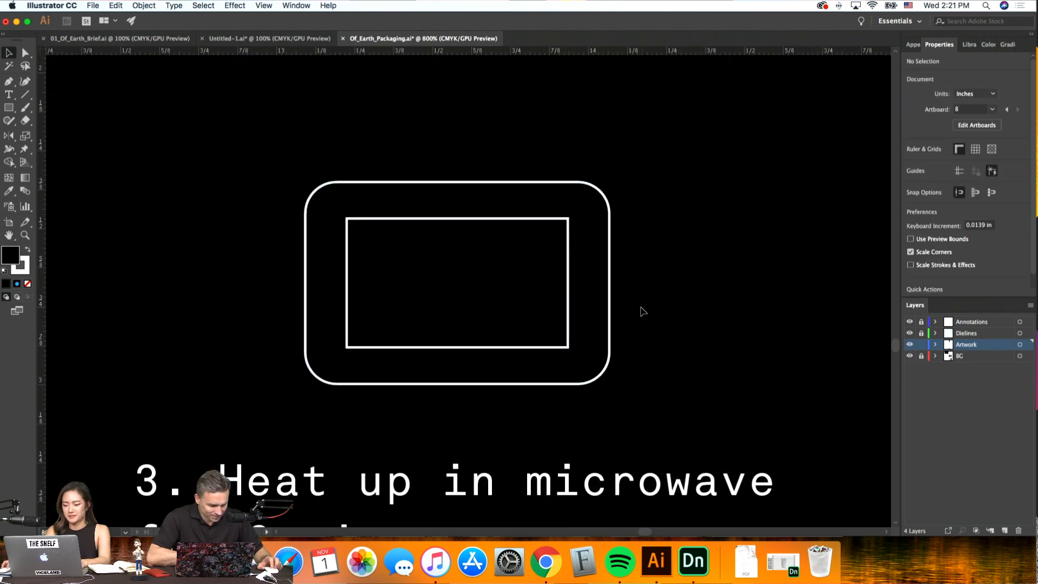
{"action": "left_click", "coordinate": [569, 297]}
{"action": "left_click_drag", "start_coordinate": [567, 282], "coordinate": [542, 282]}
{"action": "left_click", "coordinate": [742, 308]}
Draw a circular knob to the right of the window and place a smaller circle directly below it
{"action": "key", "text": "super+plus"}
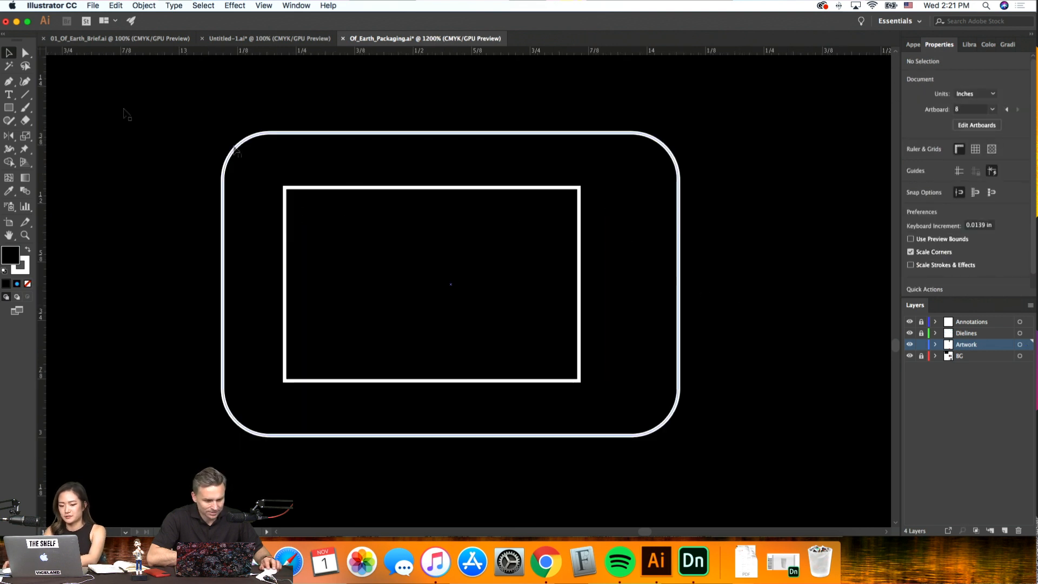
{"action": "left_click_drag", "start_coordinate": [8, 107], "coordinate": [44, 132]}
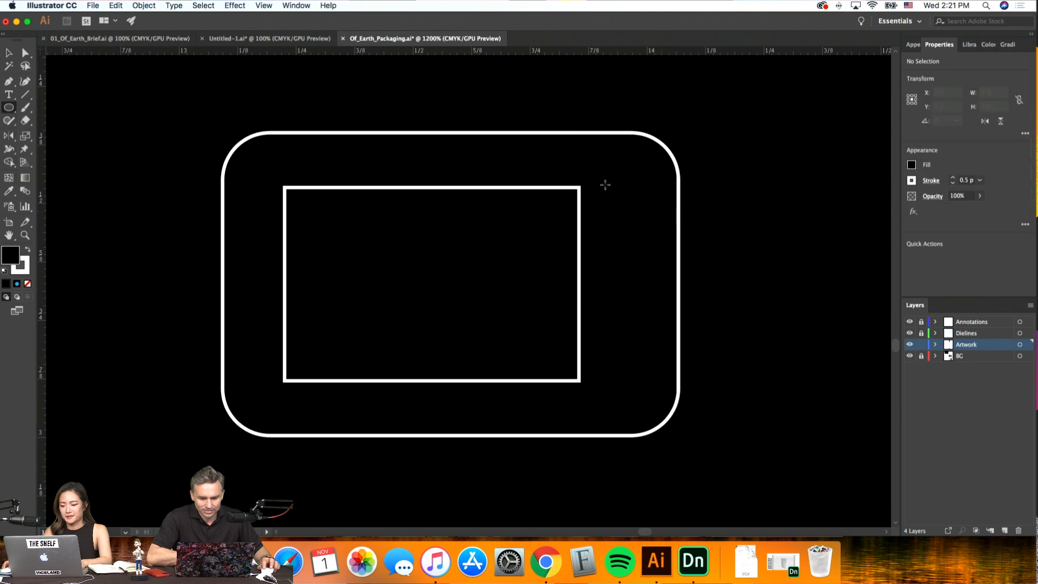
{"action": "mouse_move", "coordinate": [609, 187]}
{"action": "left_mouse_down"}
{"action": "mouse_move", "coordinate": [654, 230]}
{"action": "mouse_move", "coordinate": [605, 235]}
{"action": "mouse_move", "coordinate": [647, 334]}
{"action": "mouse_move", "coordinate": [628, 284]}
{"action": "left_mouse_up"}
{"action": "key", "text": "Right"}
{"action": "key", "text": "Left"}
{"action": "left_click", "coordinate": [726, 222]}
{"action": "left_click", "coordinate": [764, 319]}
{"action": "key", "text": "super+minus"}
{"action": "key", "text": "super+minus"}
{"action": "key", "text": "super+minus"}
{"action": "key", "text": "super+minus"}
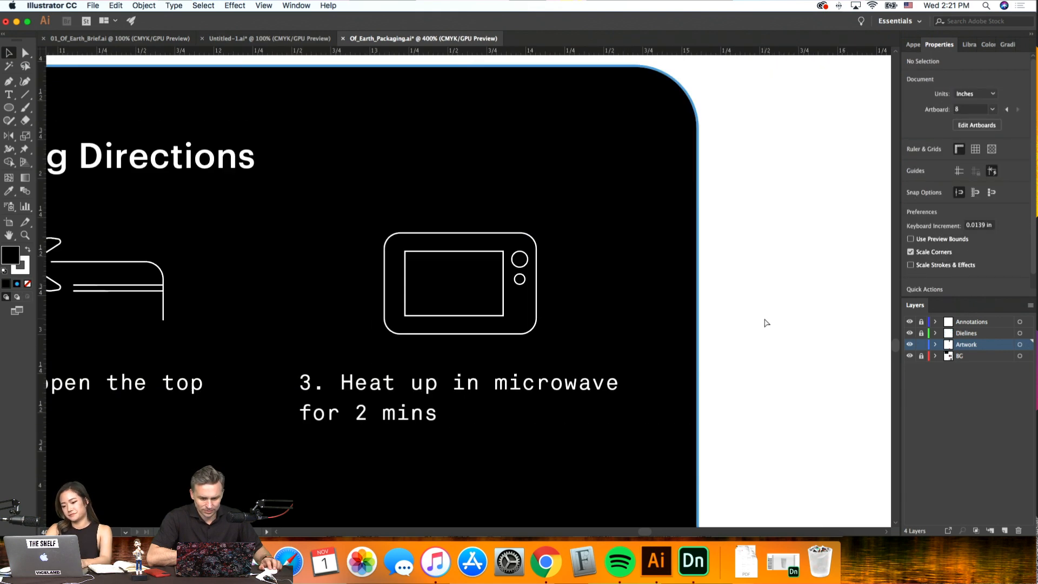
Enlarge the window to about 0.68 by 0.50 in by extending its top, bottom and left edges
{"action": "key", "text": "super+equal"}
{"action": "key", "text": "super+equal"}
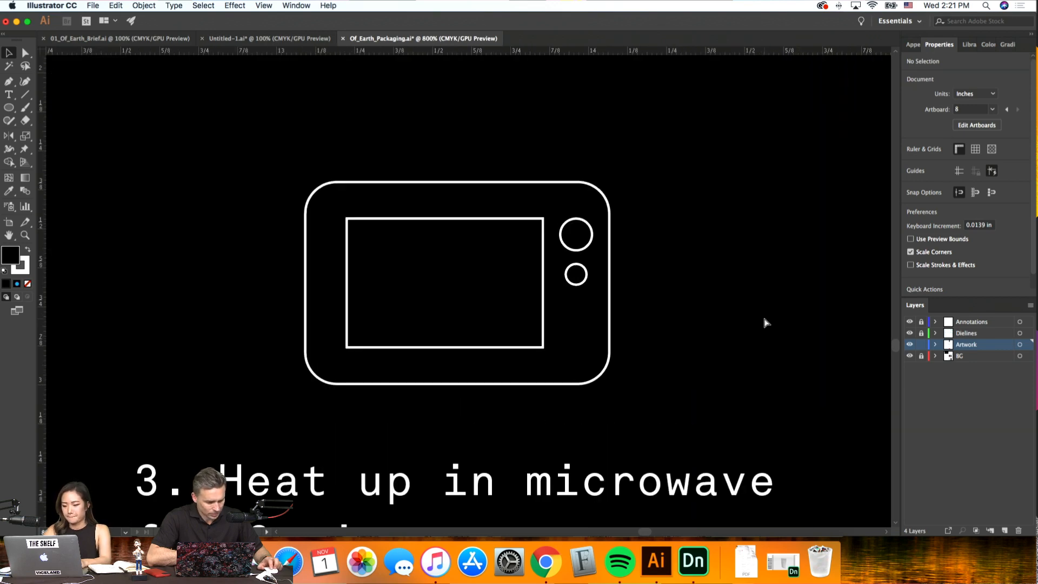
{"action": "key", "text": "super+equal"}
{"action": "left_click", "coordinate": [419, 155]}
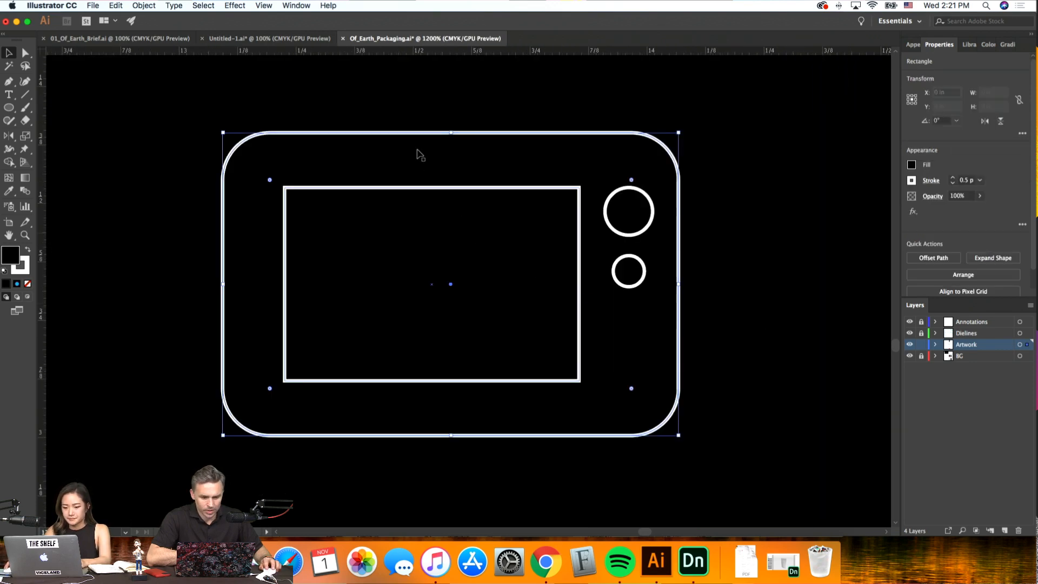
{"action": "left_click", "coordinate": [431, 189]}
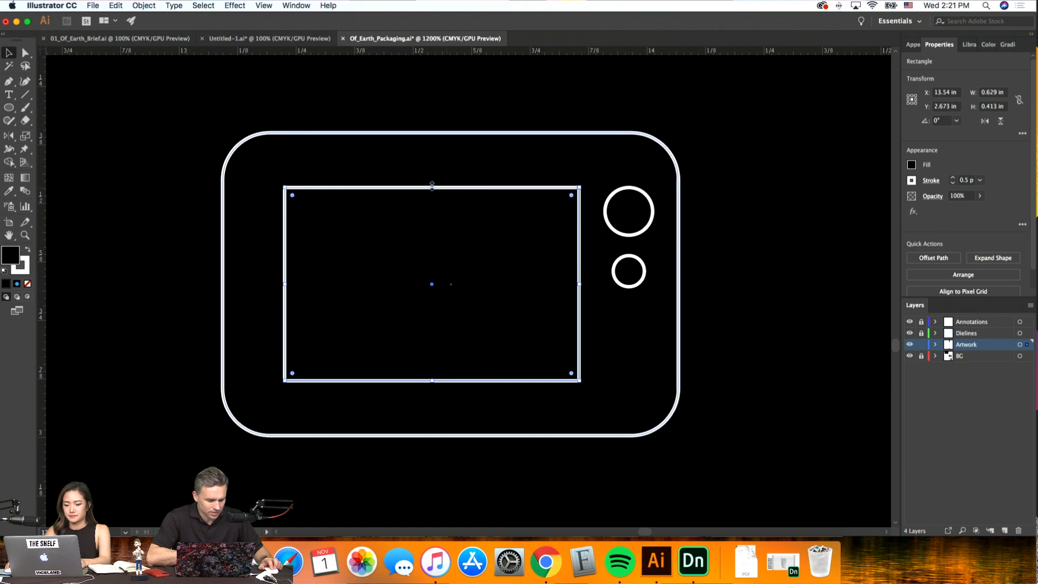
{"action": "left_click_drag", "start_coordinate": [432, 188], "coordinate": [432, 168], "text": "alt"}
{"action": "left_click_drag", "start_coordinate": [282, 286], "coordinate": [262, 286], "text": "alt"}
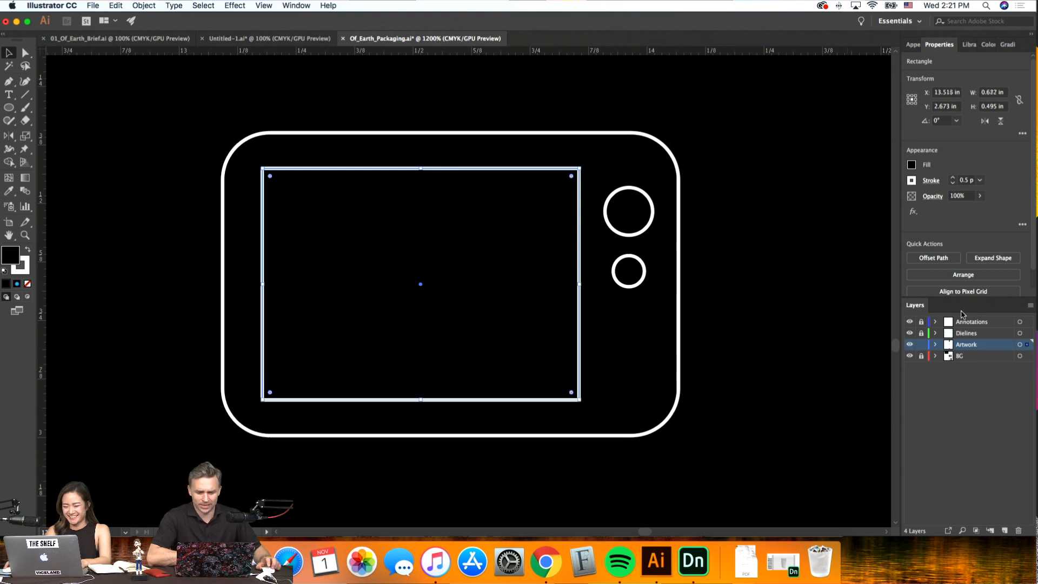
{"action": "key", "text": "Left"}
{"action": "left_click", "coordinate": [795, 305]}
{"action": "key", "text": "super+z"}
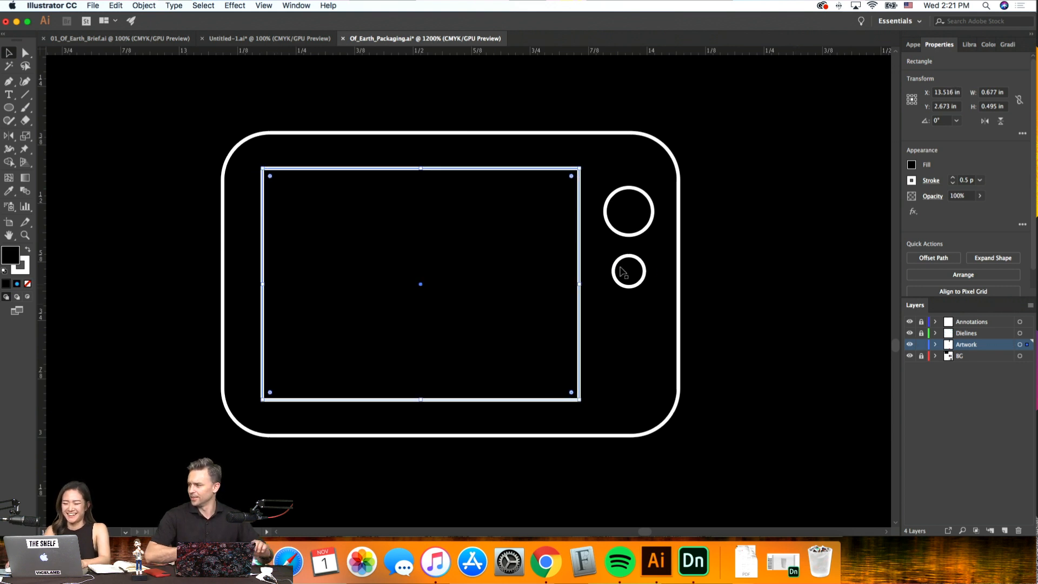
{"action": "left_click", "coordinate": [774, 254]}
{"action": "scroll", "coordinate": [714, 260], "scroll_direction": "down", "scroll_amount": 1}
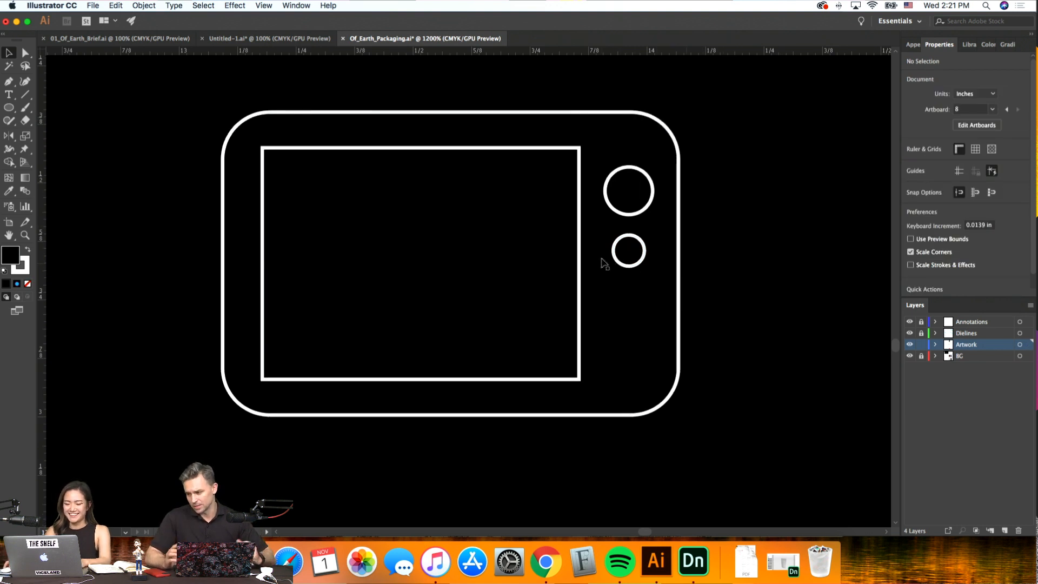
Raise the window's bottom edge slightly
{"action": "left_click", "coordinate": [469, 378]}
{"action": "left_click_drag", "start_coordinate": [420, 378], "coordinate": [420, 376]}
{"action": "left_click", "coordinate": [824, 428]}
{"action": "scroll", "coordinate": [435, 282], "scroll_direction": "up", "scroll_amount": 1}
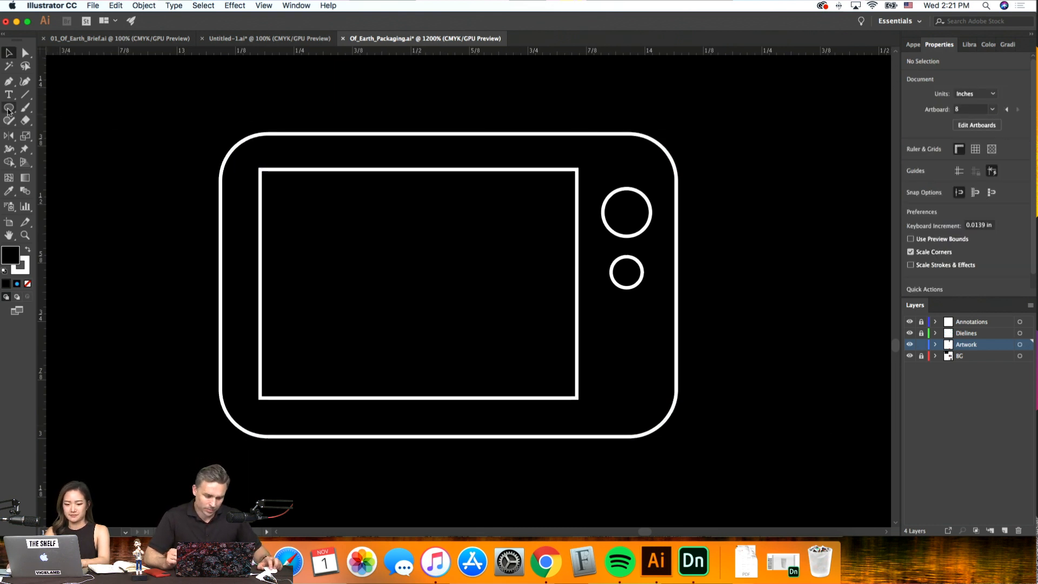
Draw a closed trapezoid with the Pen tool inside the window, with its narrower side on top, as the food pouch
{"action": "left_click", "coordinate": [12, 82]}
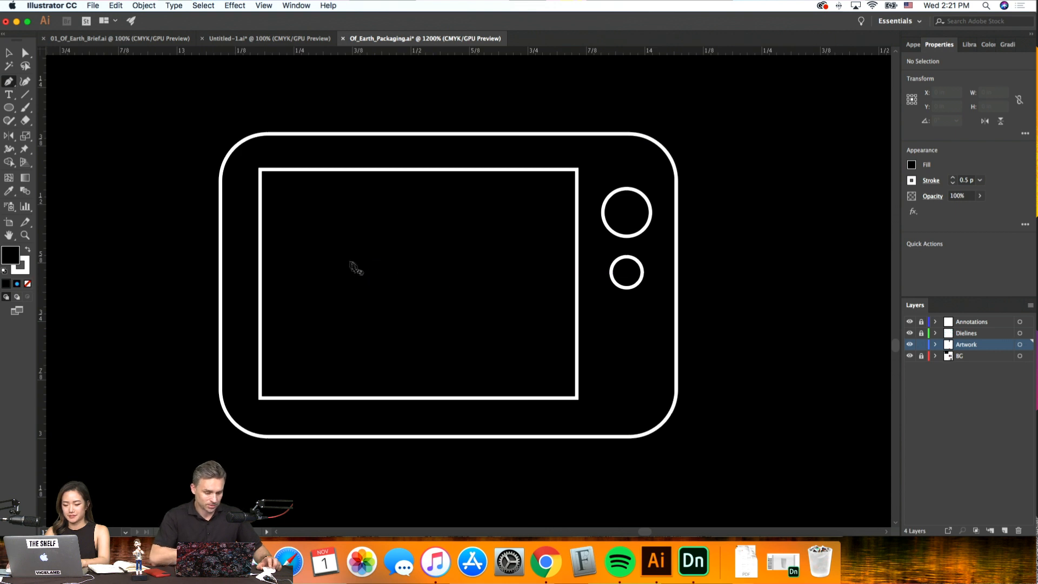
{"action": "left_click", "coordinate": [483, 260]}
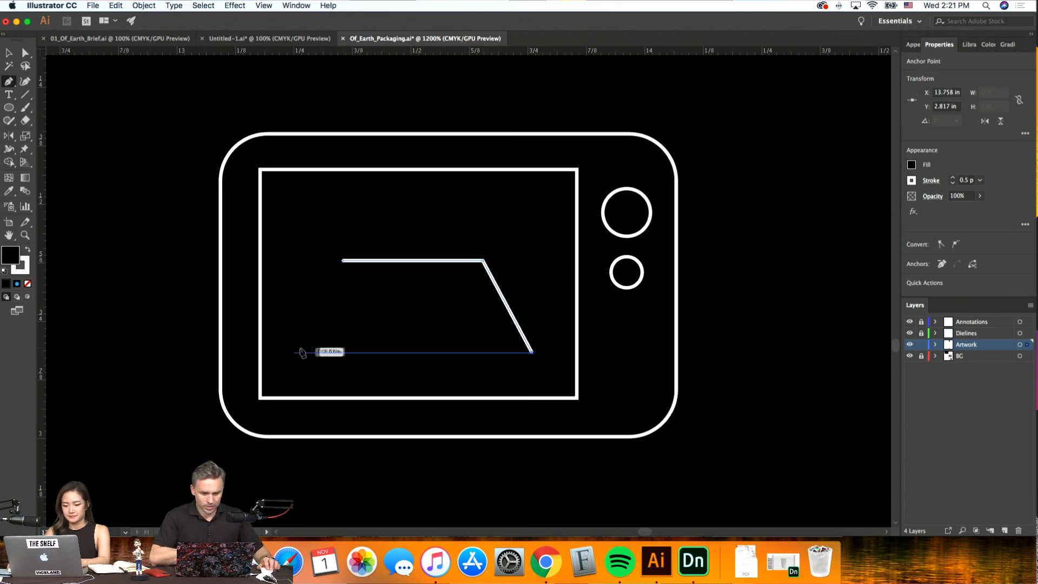
{"action": "left_click", "coordinate": [299, 353]}
{"action": "left_click", "coordinate": [342, 261]}
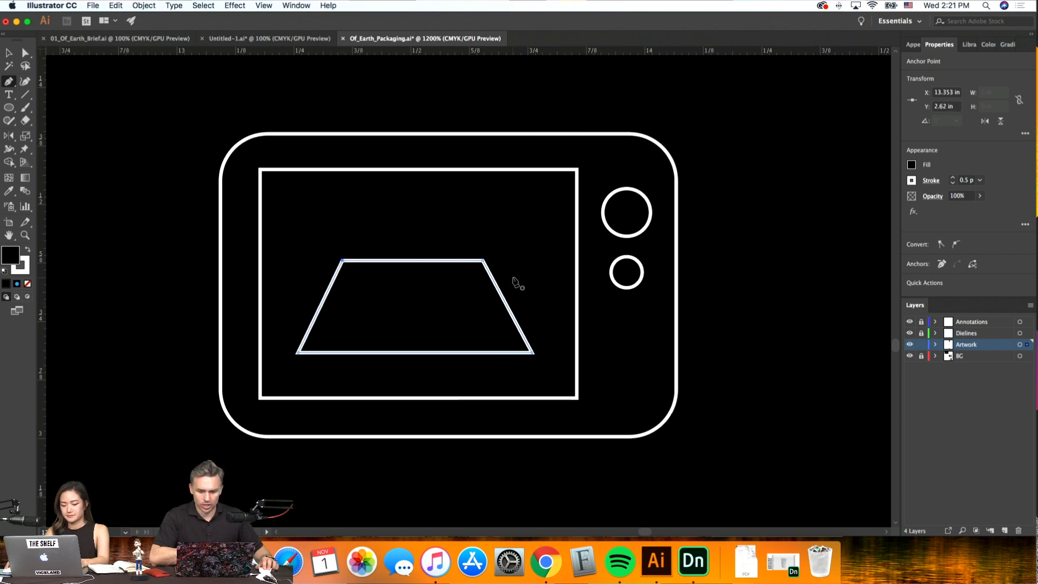
{"action": "key", "text": "a"}
{"action": "left_click_drag", "start_coordinate": [521, 277], "coordinate": [439, 257]}
{"action": "key", "text": "super+z"}
{"action": "left_click", "coordinate": [766, 314]}
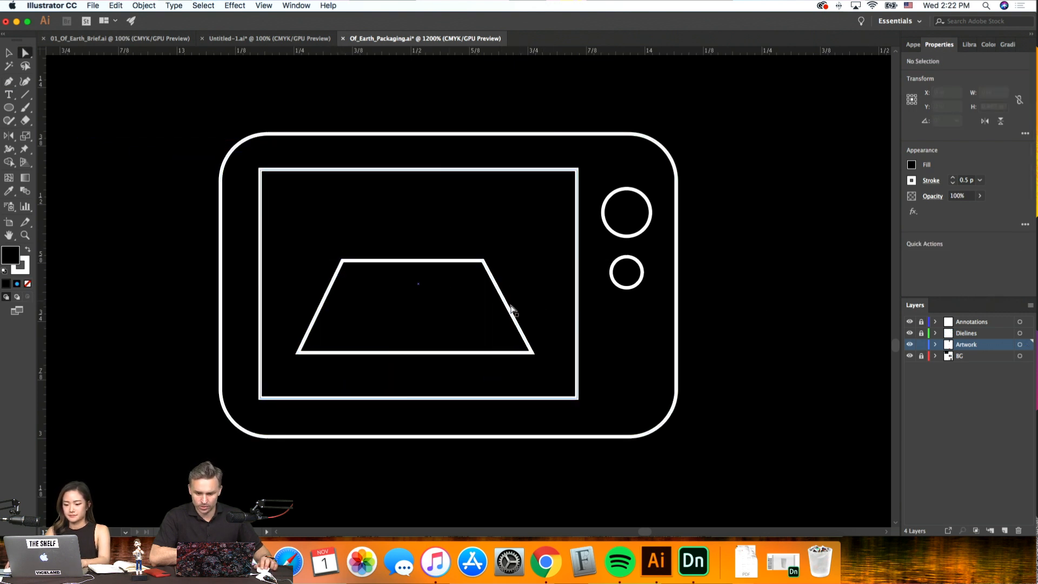
Nudge the trapezoid's upper-left anchor point inward to X 13.367 in
{"action": "left_click", "coordinate": [343, 262]}
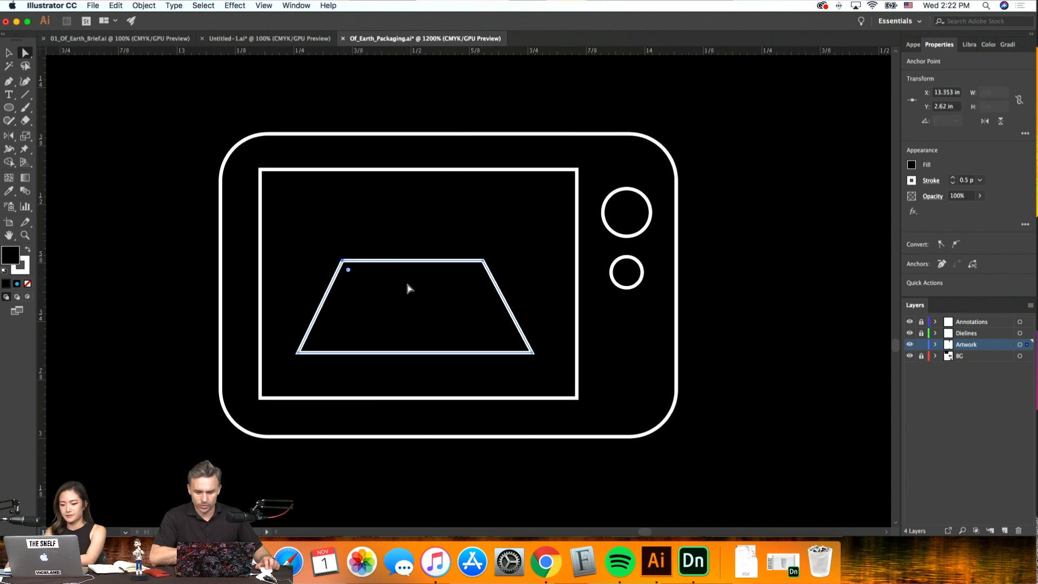
{"action": "left_click", "coordinate": [9, 53]}
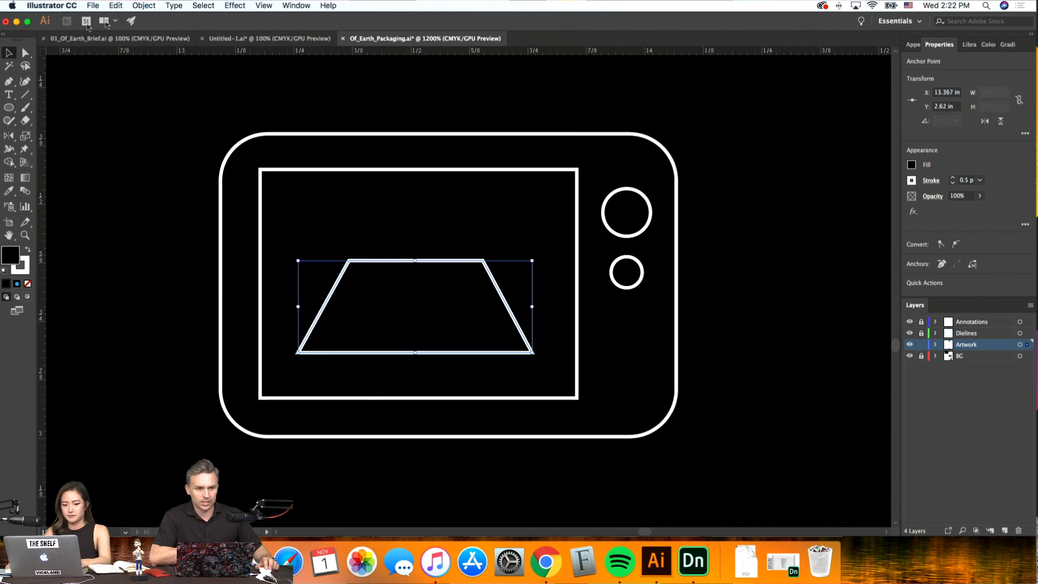
{"action": "left_click", "coordinate": [25, 53]}
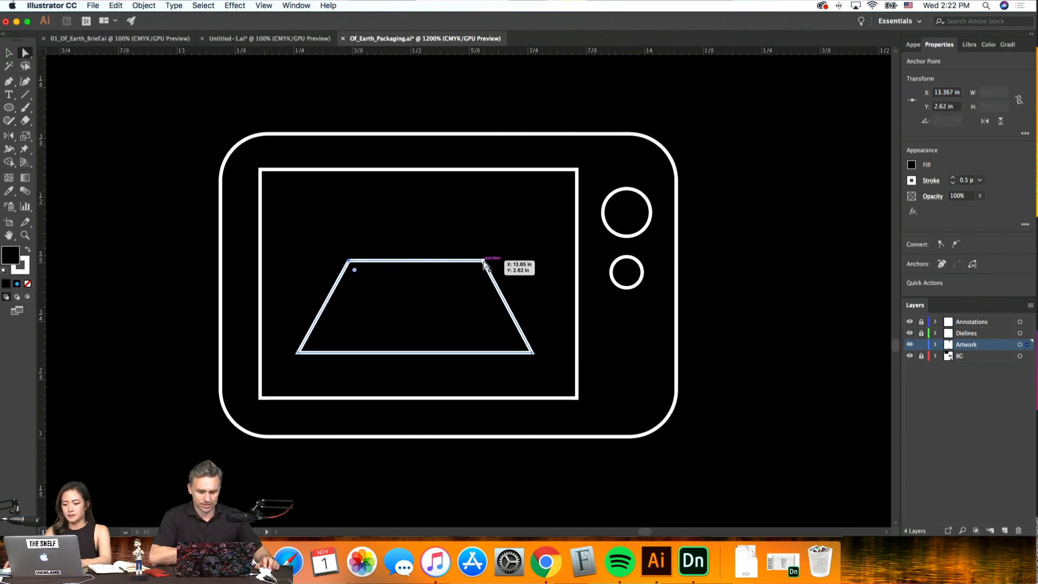
Round the trapezoid's two upper corners slightly and its two lower corners by about 0.03 in
{"action": "left_click", "coordinate": [483, 262], "text": "shift"}
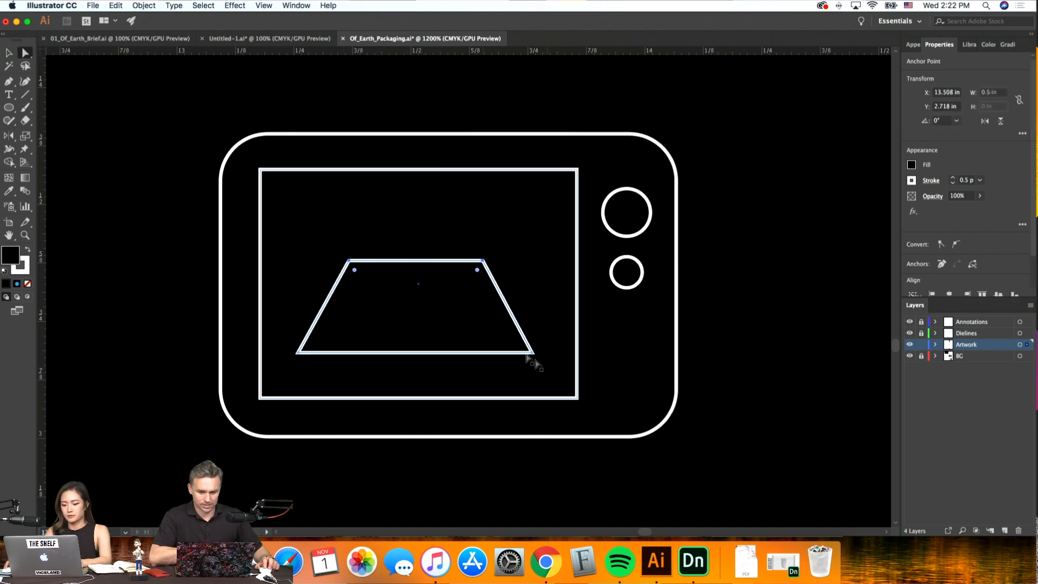
{"action": "left_click", "coordinate": [298, 352], "text": "shift"}
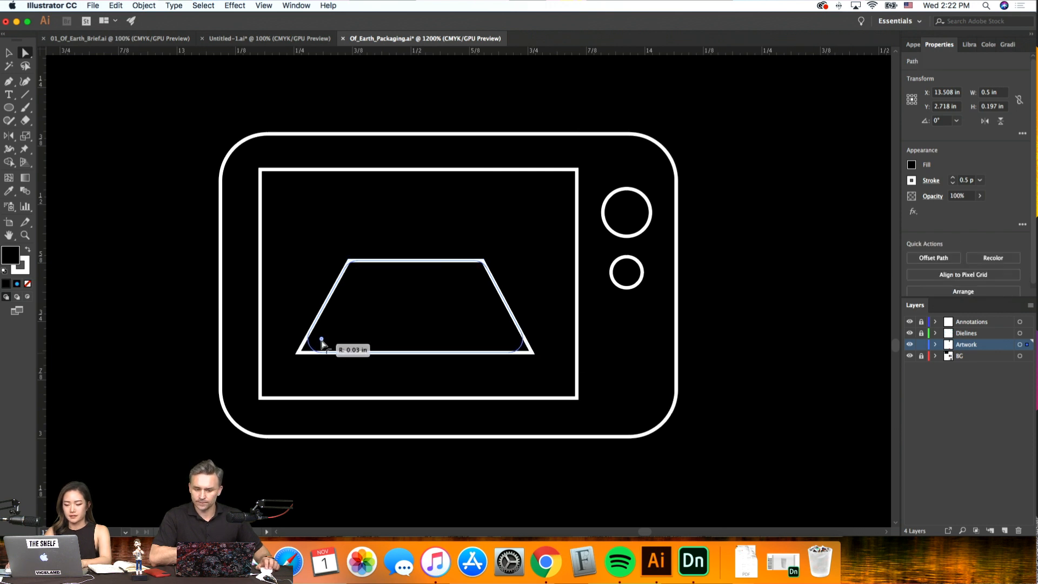
{"action": "left_click_drag", "start_coordinate": [322, 343], "coordinate": [322, 345]}
{"action": "left_click", "coordinate": [9, 52]}
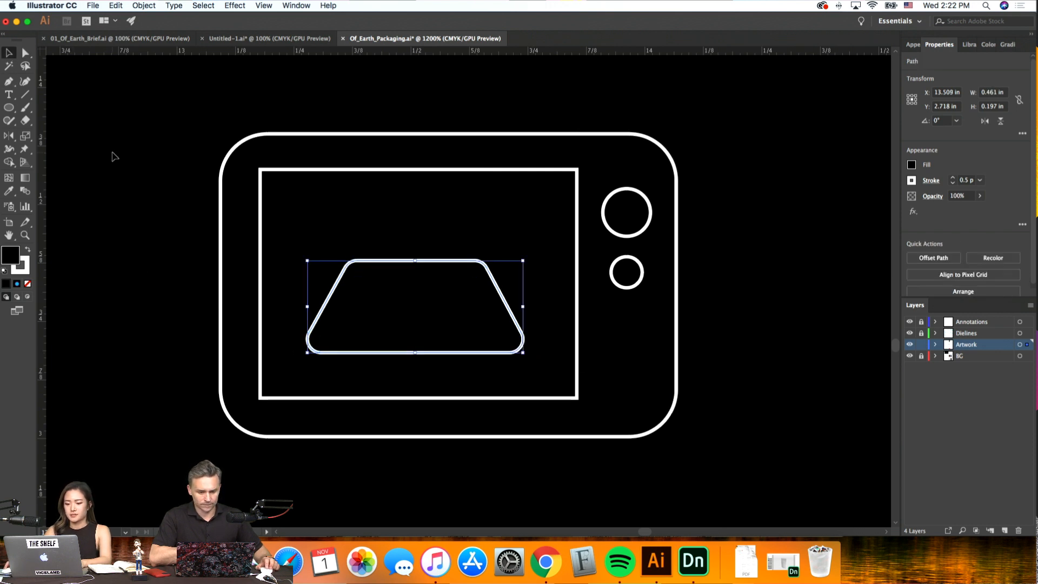
{"action": "left_click", "coordinate": [113, 157]}
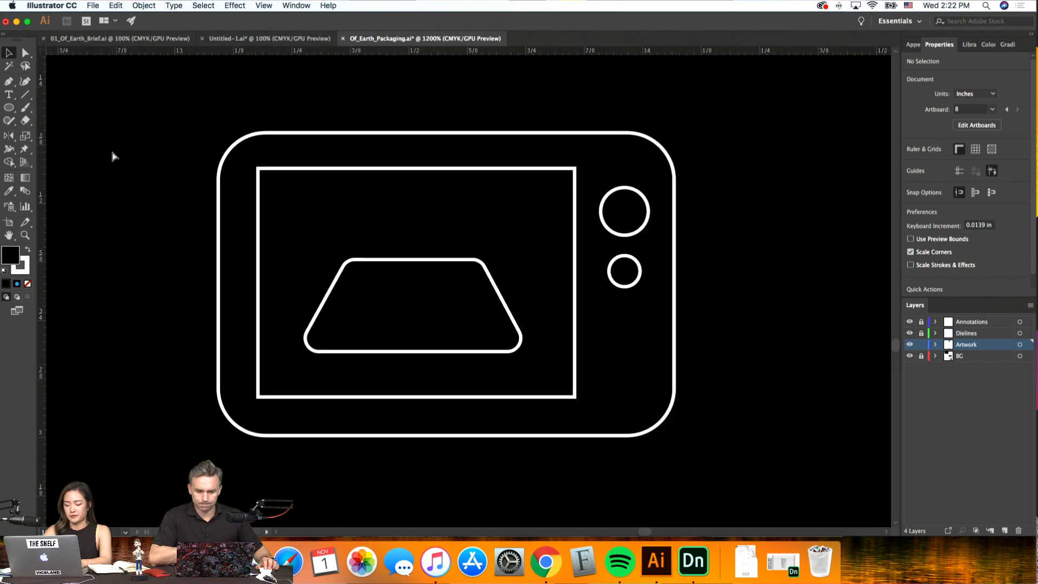
Draw a horizontal line about 0.34 in long across the pouch's upper part and add a 0.366 in wide copy just below it
{"action": "key", "text": "super+equal"}
{"action": "left_click", "coordinate": [8, 80]}
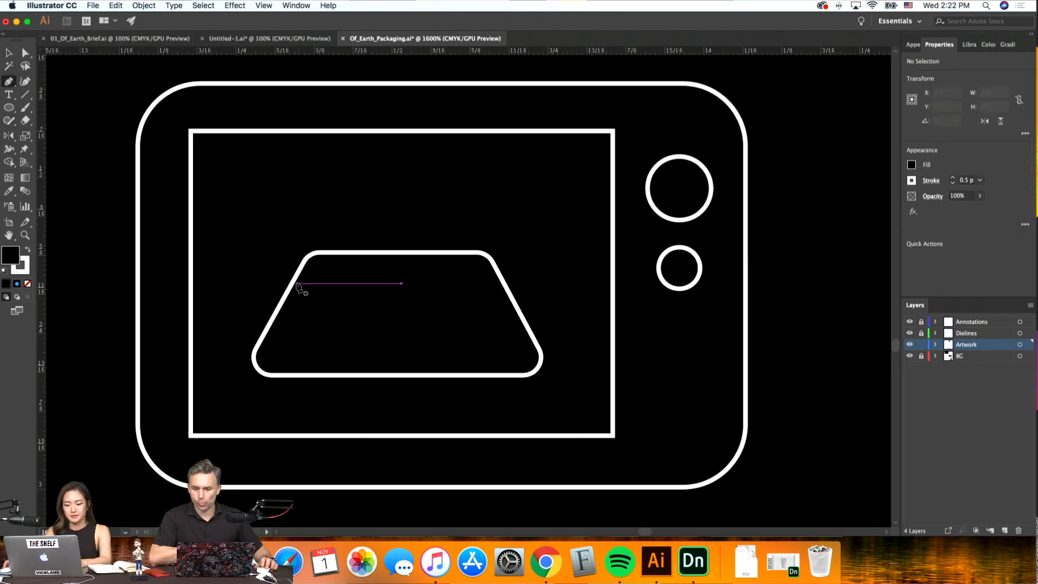
{"action": "left_click", "coordinate": [292, 283]}
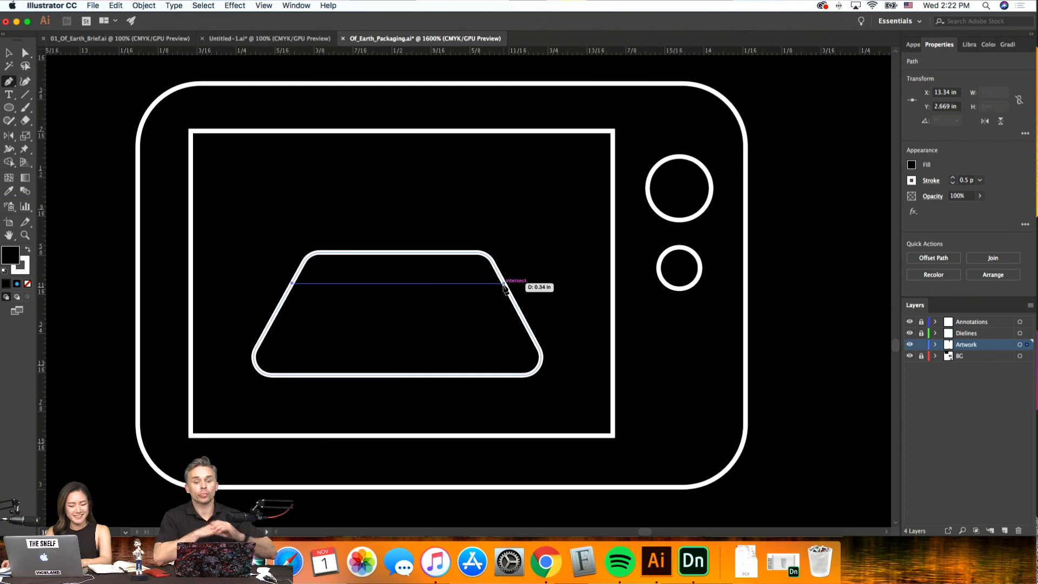
{"action": "left_click", "coordinate": [503, 282]}
{"action": "left_click", "coordinate": [9, 52]}
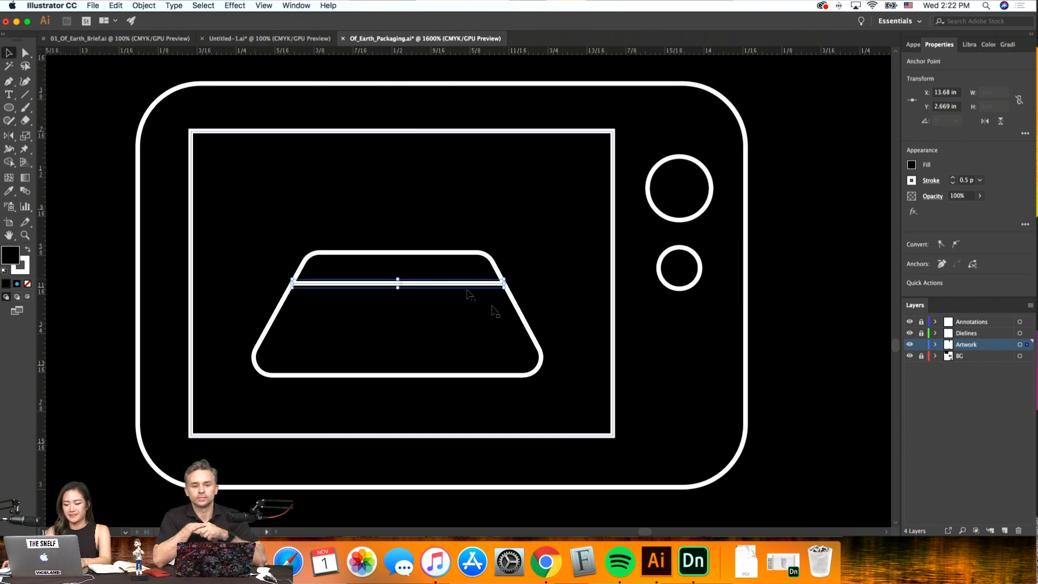
{"action": "left_click_drag", "start_coordinate": [493, 283], "coordinate": [511, 300], "text": "alt"}
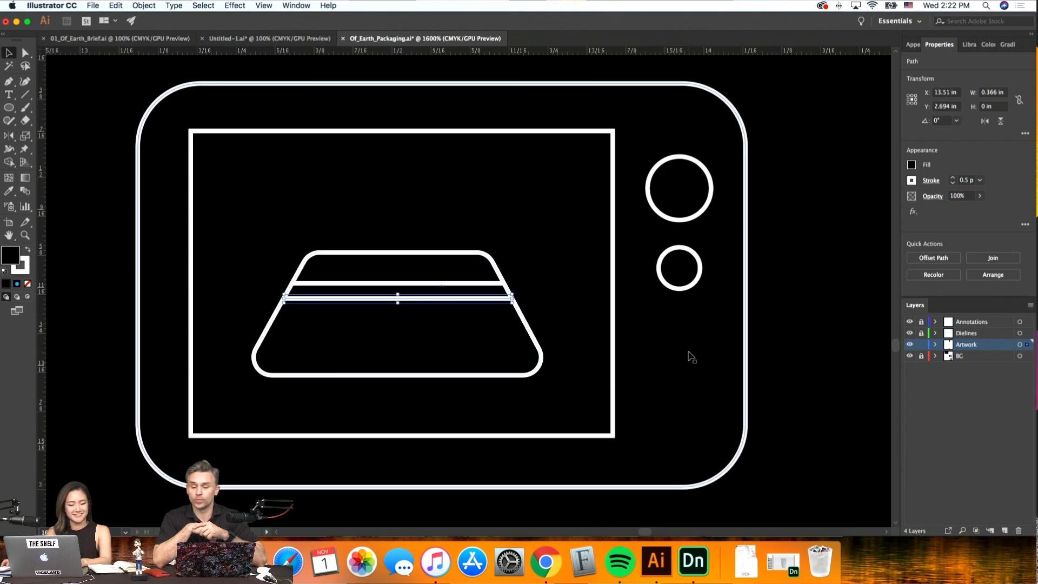
{"action": "left_click", "coordinate": [787, 361]}
Examine the microwave icon at different zoom levels within the Cooking Directions layout
{"action": "key", "text": "super+minus"}
{"action": "key", "text": "super+minus"}
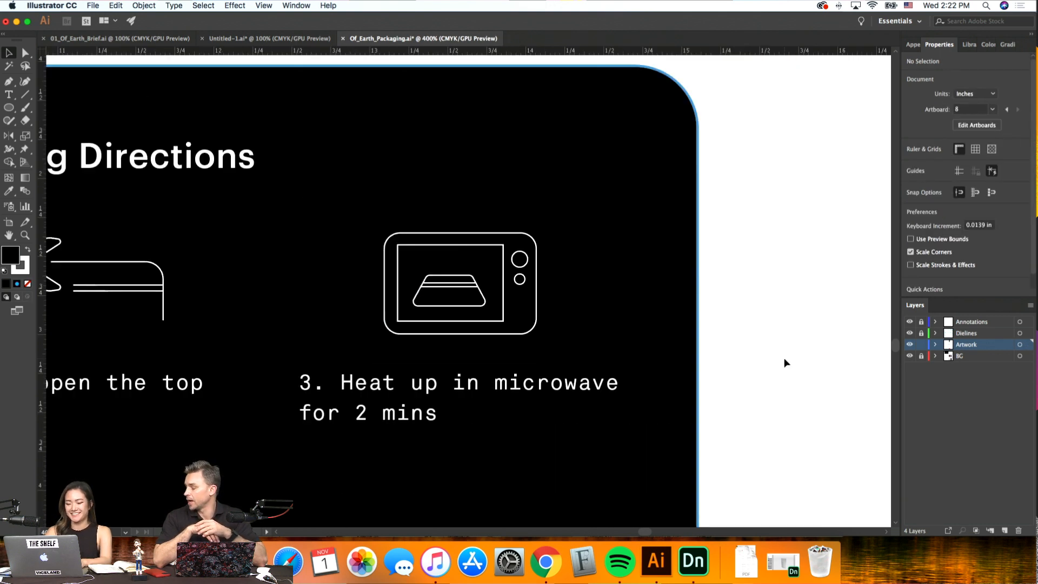
{"action": "key", "text": "super+minus"}
{"action": "key", "text": "super+minus"}
{"action": "scroll", "coordinate": [784, 359], "scroll_direction": "down", "scroll_amount": 3}
{"action": "scroll", "coordinate": [784, 359], "scroll_direction": "left", "scroll_amount": 1}
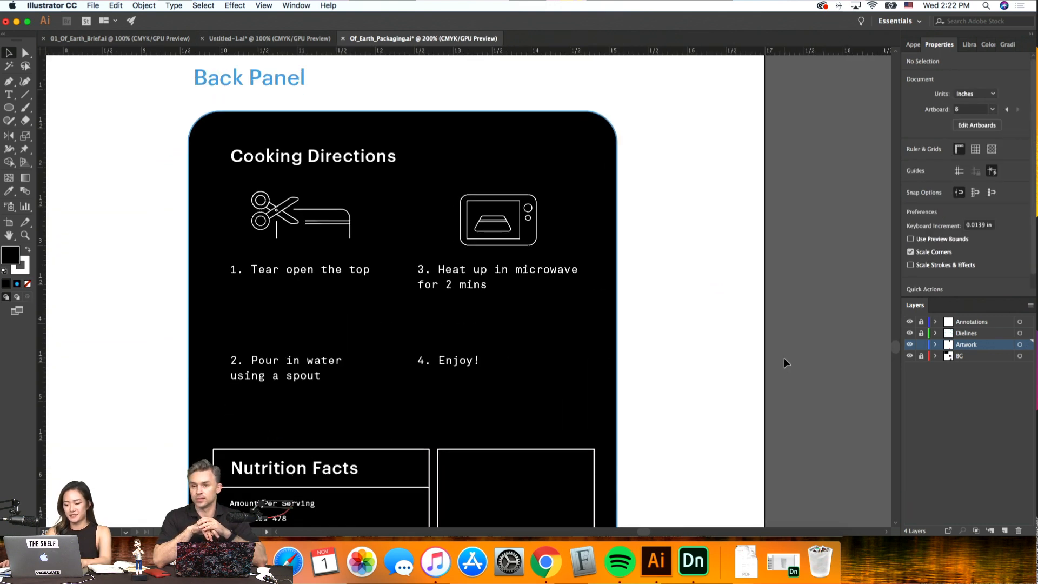
{"action": "key", "text": "super+equal"}
{"action": "key", "text": "super+equal"}
{"action": "key", "text": "super+equal"}
{"action": "key", "text": "super+equal"}
{"action": "scroll", "coordinate": [786, 363], "scroll_direction": "up", "scroll_amount": 7}
{"action": "scroll", "coordinate": [786, 364], "scroll_direction": "right", "scroll_amount": 4}
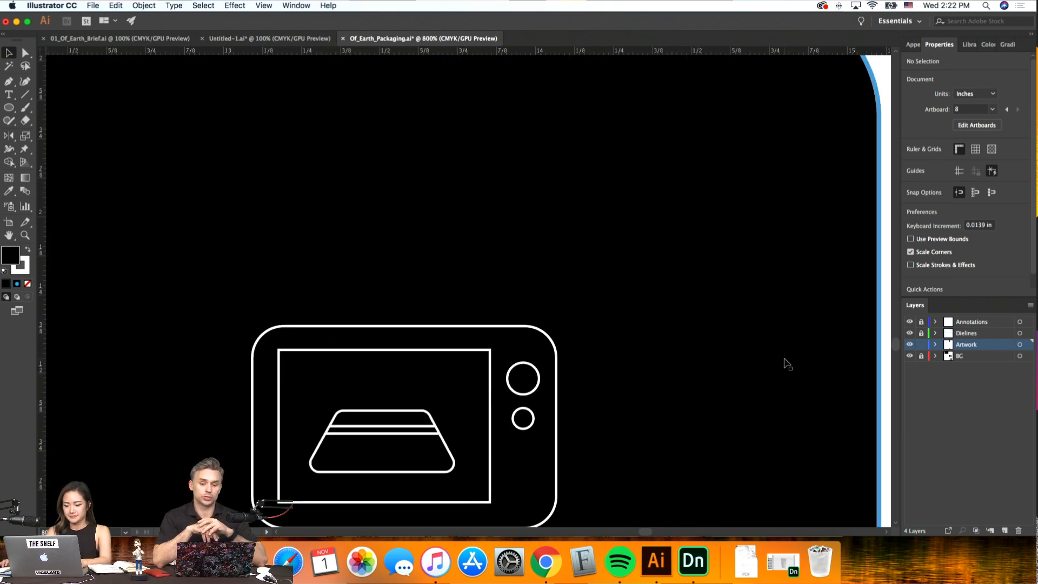
Draw a horizontal line from the pouch's right side to the window edge and place a matching line on its left side
{"action": "scroll", "coordinate": [787, 363], "scroll_direction": "down", "scroll_amount": 1}
{"action": "key", "text": "super+equal"}
{"action": "scroll", "coordinate": [785, 358], "scroll_direction": "down", "scroll_amount": 3}
{"action": "scroll", "coordinate": [785, 358], "scroll_direction": "left", "scroll_amount": 1}
{"action": "left_click", "coordinate": [475, 399]}
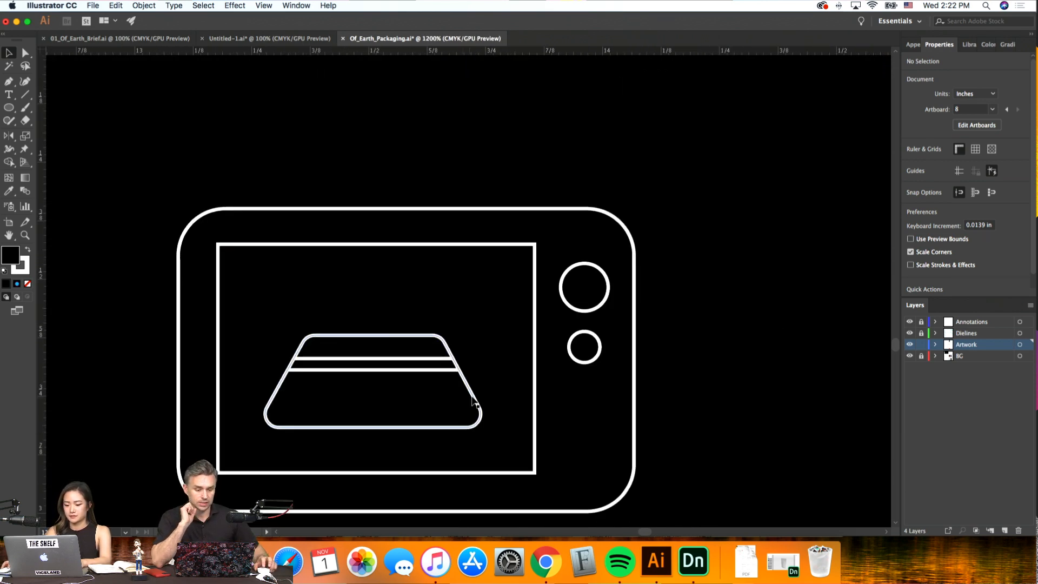
{"action": "key", "text": "p"}
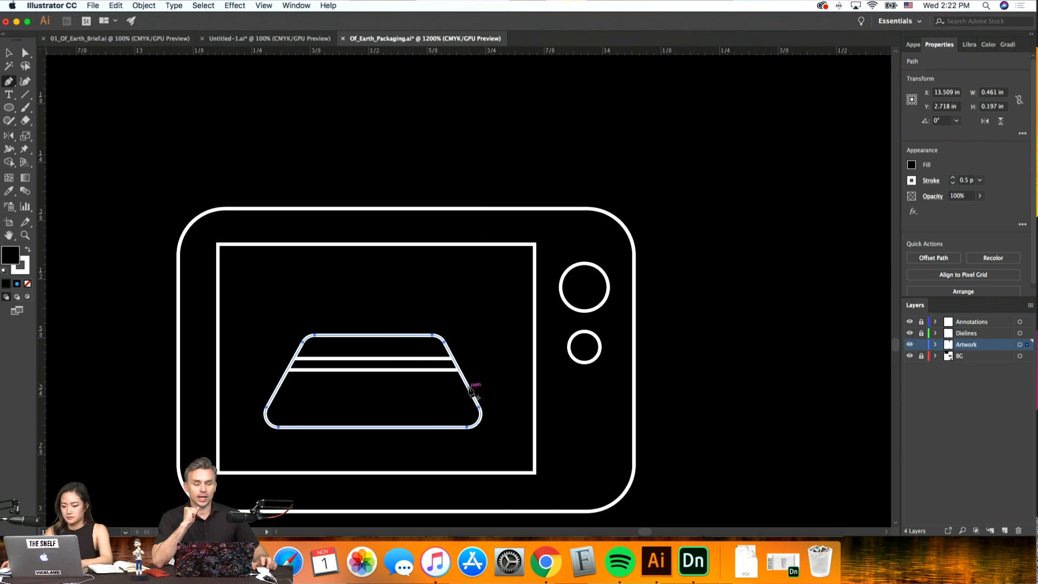
{"action": "left_click", "coordinate": [468, 387]}
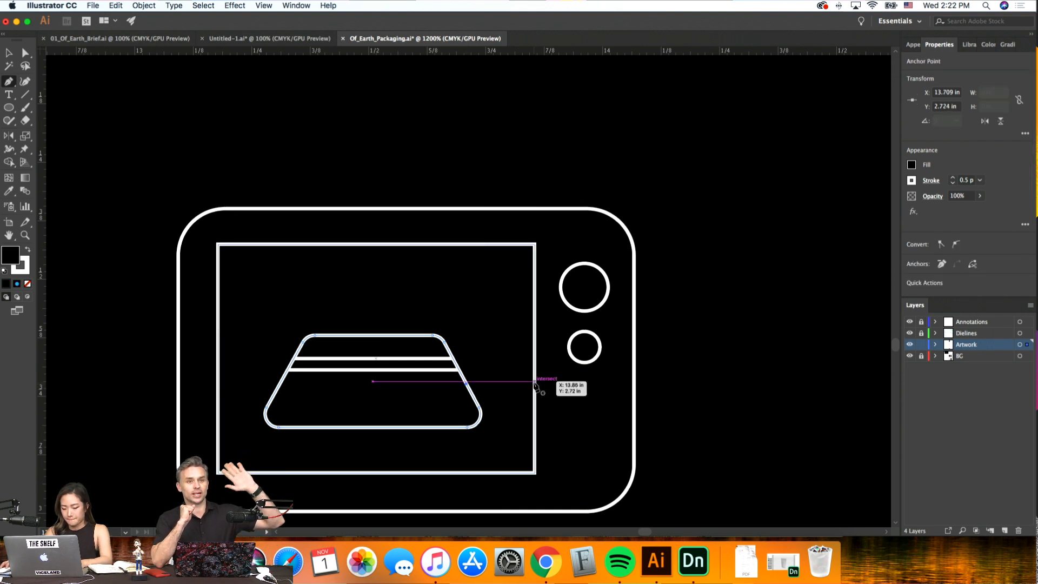
{"action": "left_click", "coordinate": [466, 382]}
{"action": "key", "text": "v"}
{"action": "left_click_drag", "start_coordinate": [498, 381], "coordinate": [263, 389]}
{"action": "left_click", "coordinate": [719, 397]}
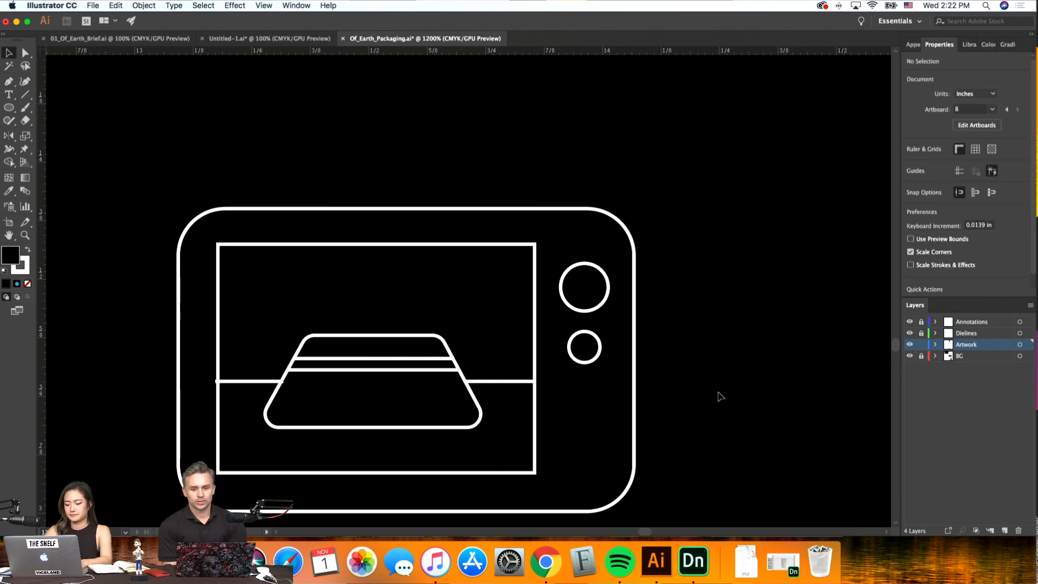
Try nudging the pouch and its two stripe lines slightly to the right
{"action": "scroll", "coordinate": [628, 385], "scroll_direction": "left", "scroll_amount": 3}
{"action": "left_click", "coordinate": [535, 425]}
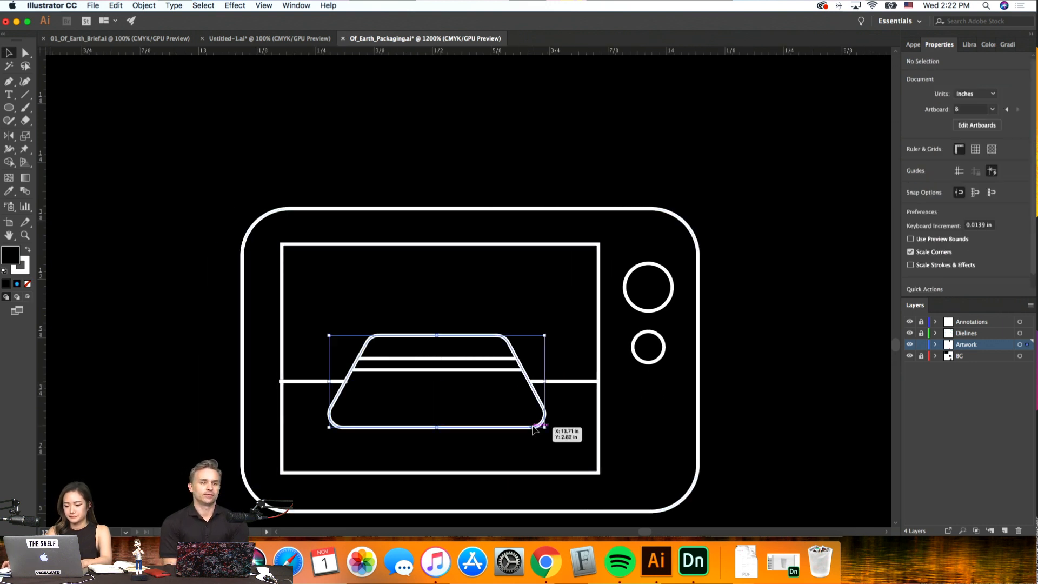
{"action": "left_click", "coordinate": [498, 369], "text": "shift"}
{"action": "left_click", "coordinate": [496, 359], "text": "shift"}
{"action": "key", "text": "Right"}
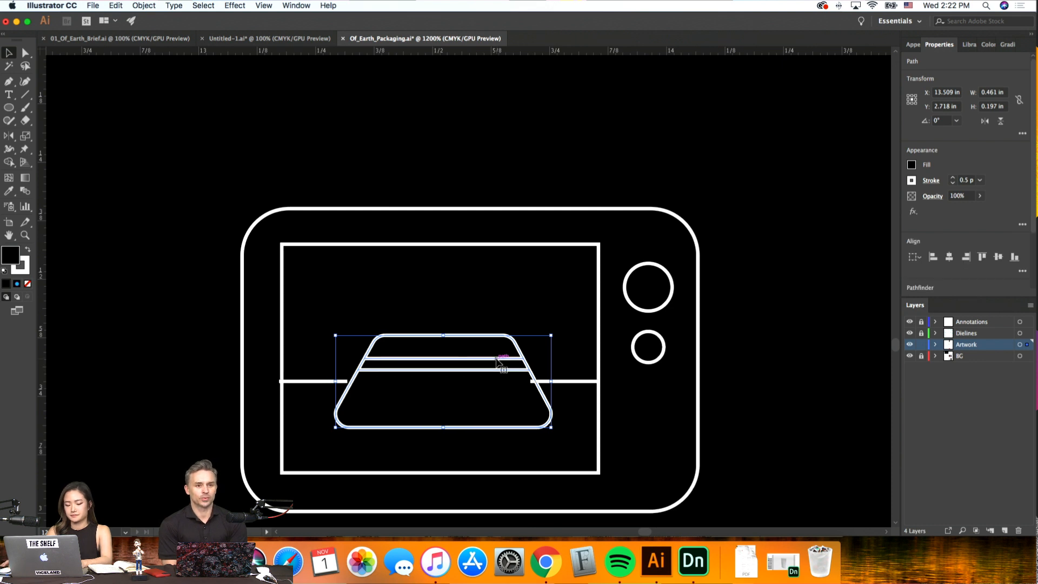
{"action": "key", "text": "Left"}
{"action": "left_click", "coordinate": [324, 178]}
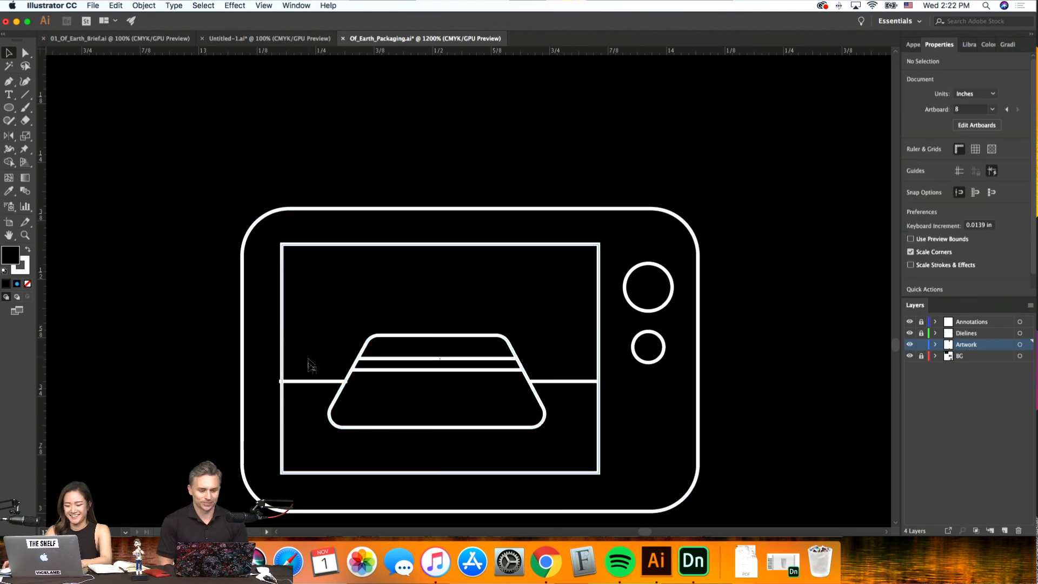
Shorten the horizontal line left of the pouch to 0.14 in, pulling its outer end in to the window edge
{"action": "left_click", "coordinate": [305, 384]}
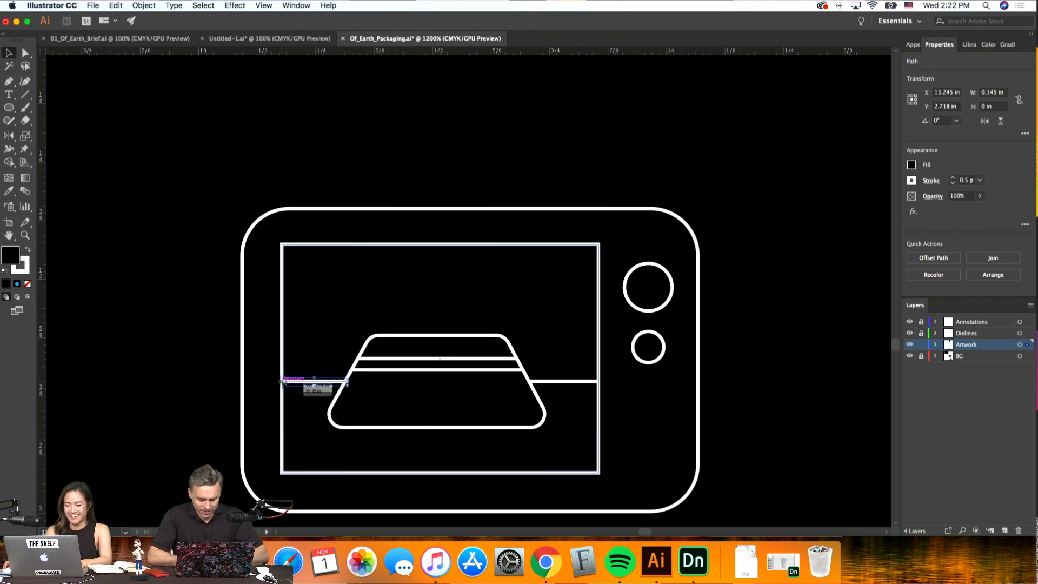
{"action": "left_click_drag", "start_coordinate": [348, 384], "coordinate": [344, 380]}
{"action": "left_click", "coordinate": [857, 412]}
{"action": "key", "text": "super+equal"}
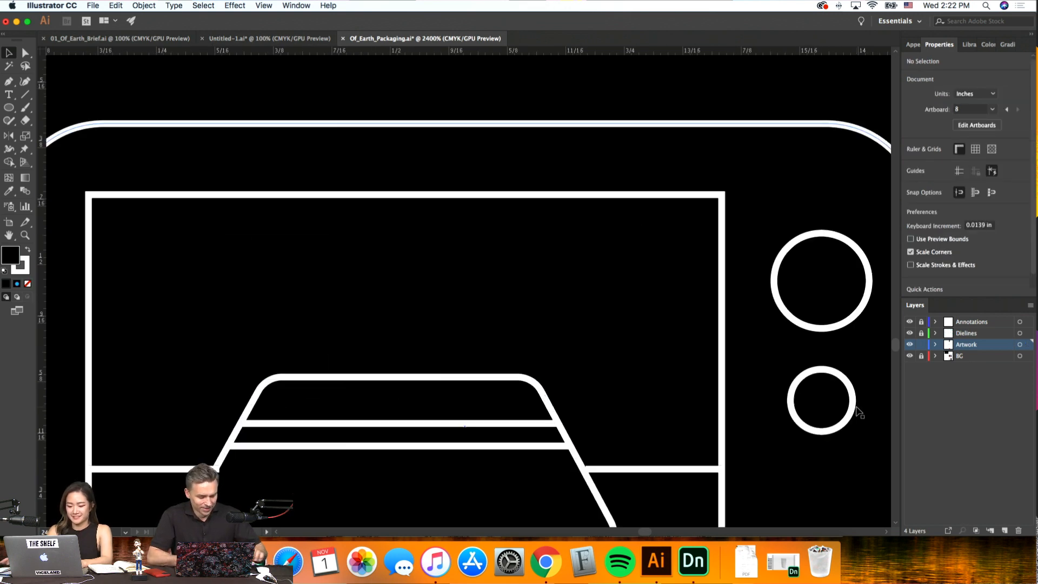
{"action": "left_click", "coordinate": [142, 469]}
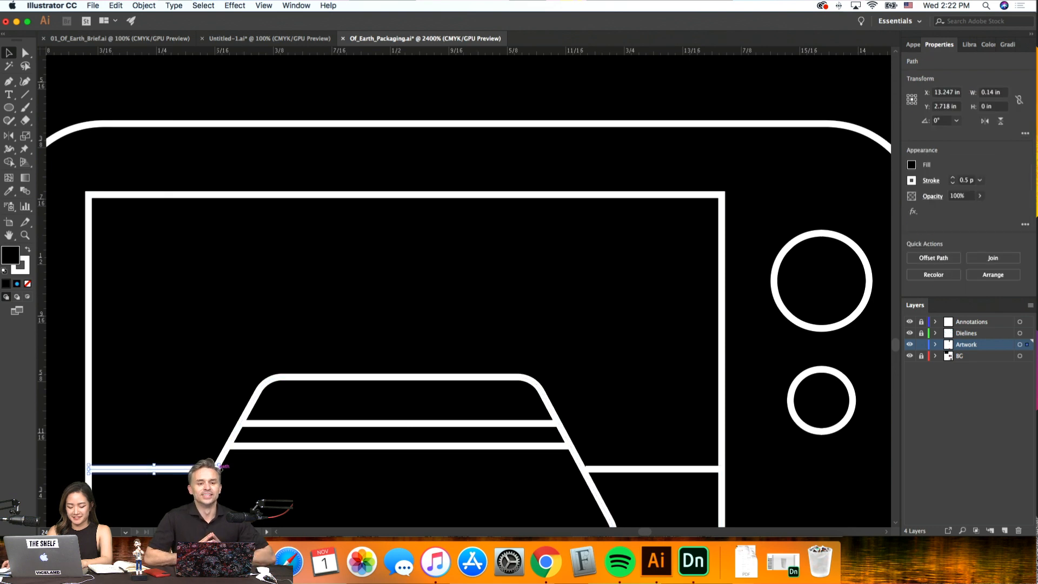
{"action": "left_click", "coordinate": [391, 498]}
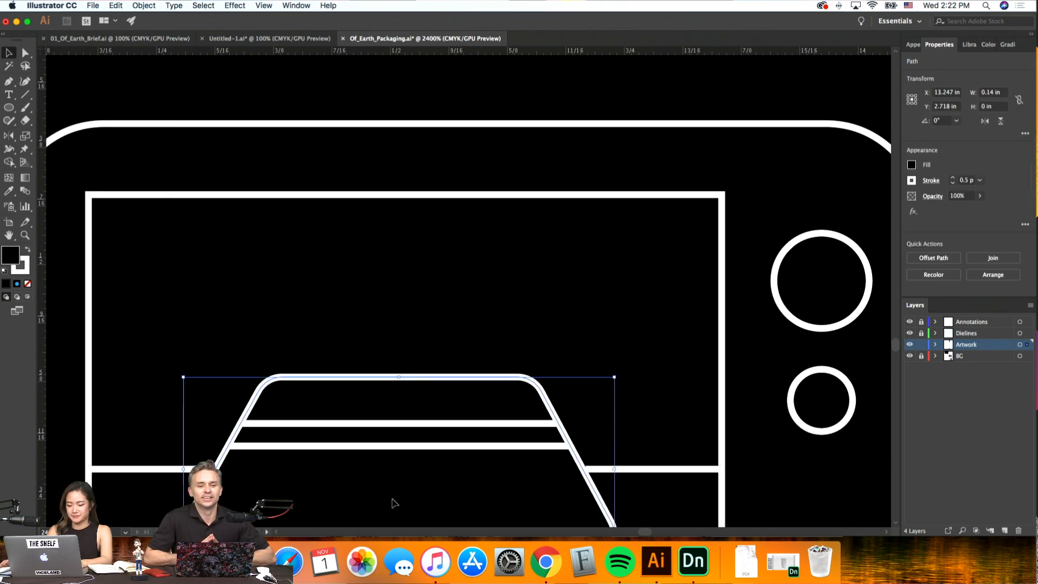
Compare the microwave icon with the scissors icon in the Cooking Directions section
{"action": "key", "text": "super+minus"}
{"action": "key", "text": "super+minus"}
{"action": "key", "text": "super+minus"}
{"action": "key", "text": "super+minus"}
{"action": "key", "text": "super+minus"}
{"action": "key", "text": "super+minus"}
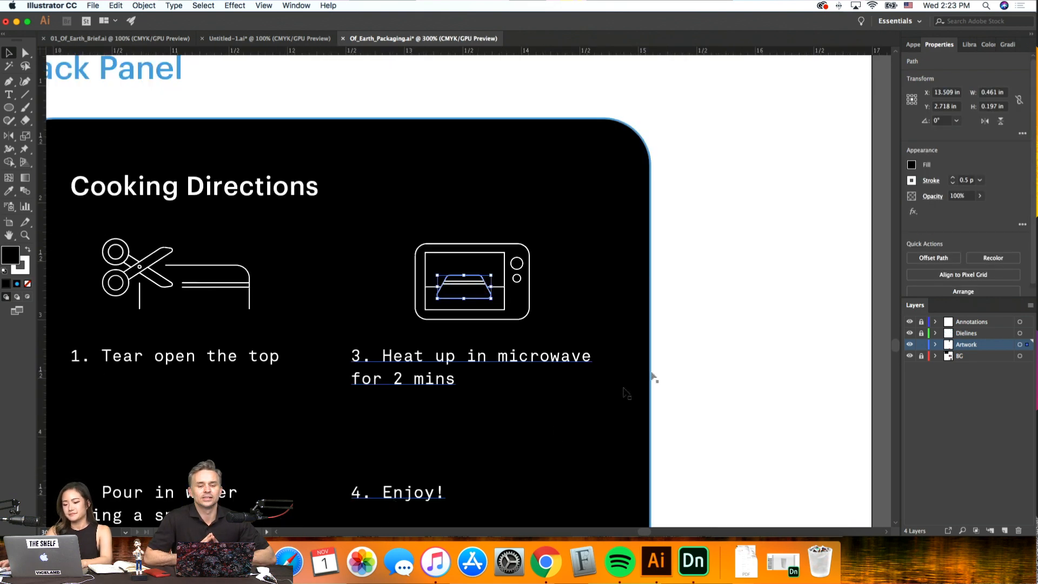
{"action": "left_click", "coordinate": [598, 339]}
{"action": "left_click", "coordinate": [390, 227]}
{"action": "left_click", "coordinate": [607, 297]}
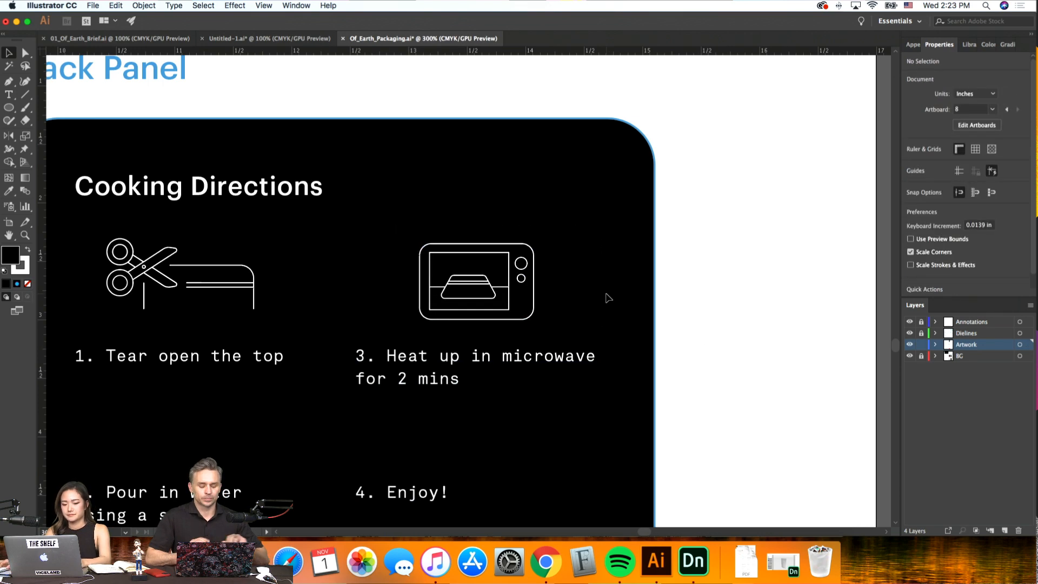
{"action": "scroll", "coordinate": [616, 308], "scroll_direction": "left", "scroll_amount": 2}
{"action": "left_click", "coordinate": [450, 247]}
{"action": "left_click", "coordinate": [688, 282]}
{"action": "scroll", "coordinate": [689, 283], "scroll_direction": "left", "scroll_amount": 5}
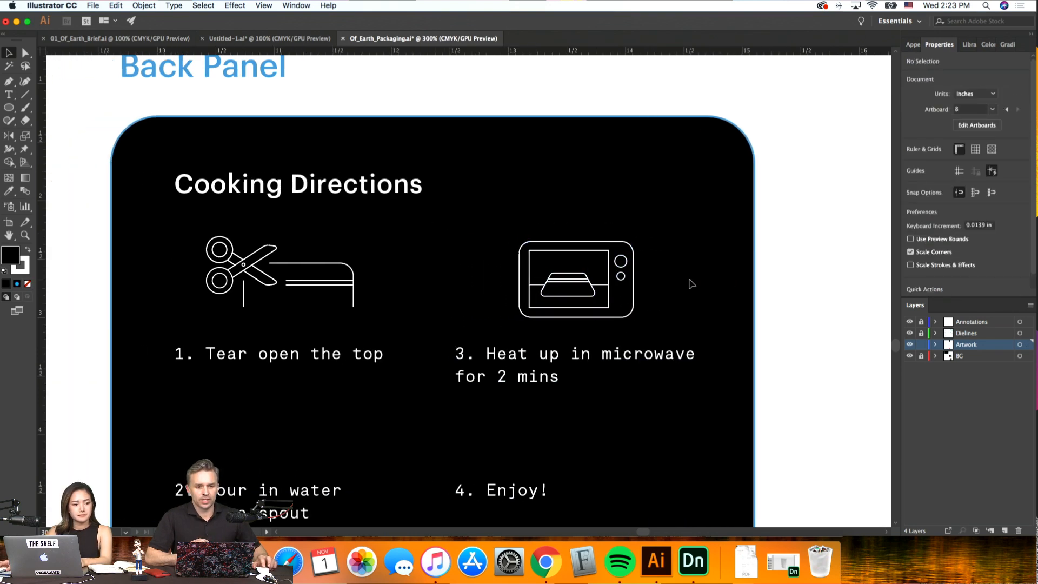
Examine the empty space around the captions for steps 2 and 4 of the Cooking Directions
{"action": "scroll", "coordinate": [691, 283], "scroll_direction": "down", "scroll_amount": 4}
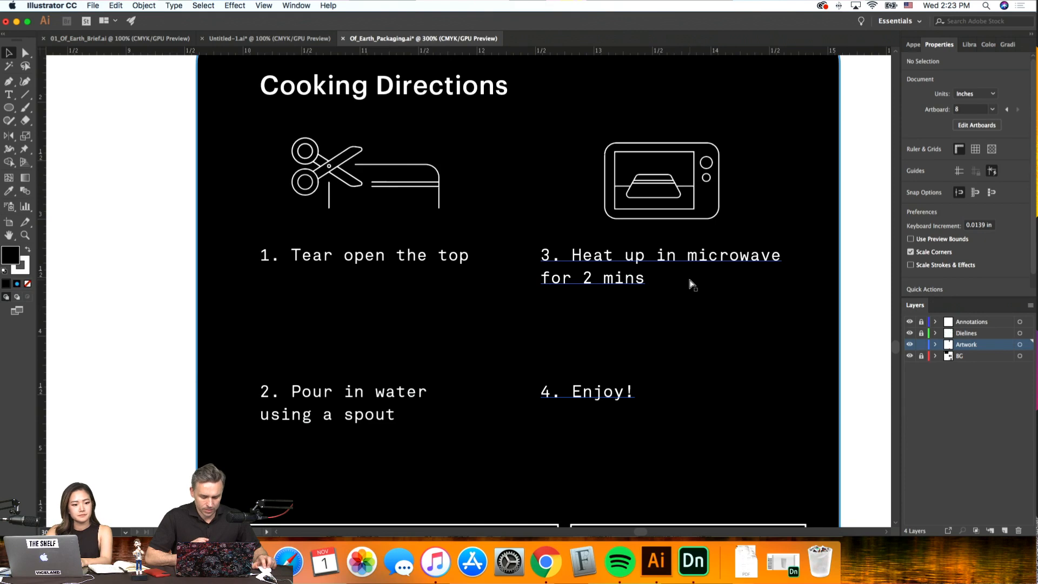
{"action": "key", "text": "super+plus"}
{"action": "scroll", "coordinate": [689, 283], "scroll_direction": "down", "scroll_amount": 4}
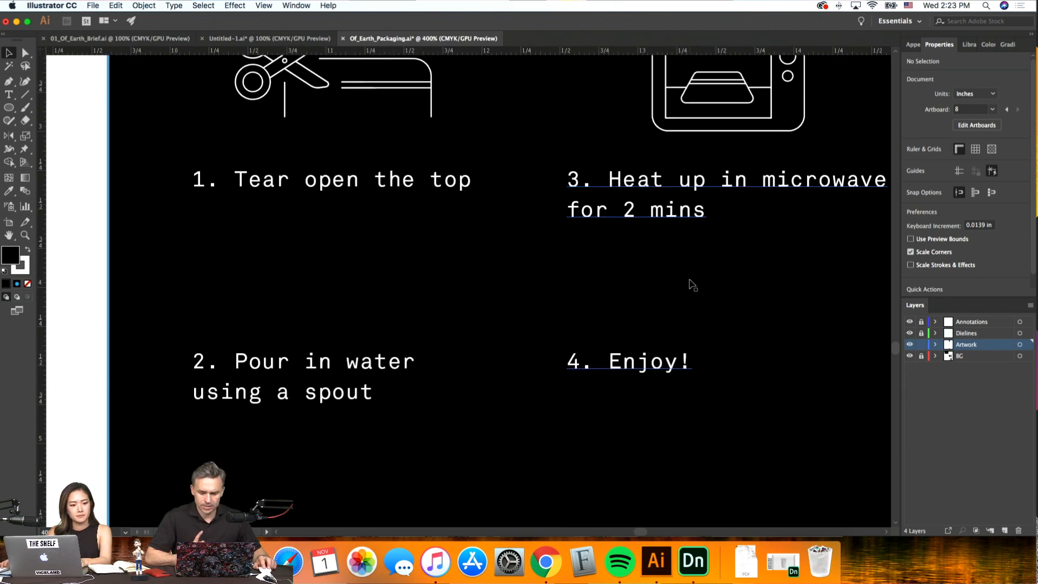
{"action": "scroll", "coordinate": [689, 283], "scroll_direction": "left", "scroll_amount": 5}
{"action": "scroll", "coordinate": [689, 283], "scroll_direction": "up", "scroll_amount": 3}
{"action": "scroll", "coordinate": [689, 283], "scroll_direction": "down", "scroll_amount": 3}
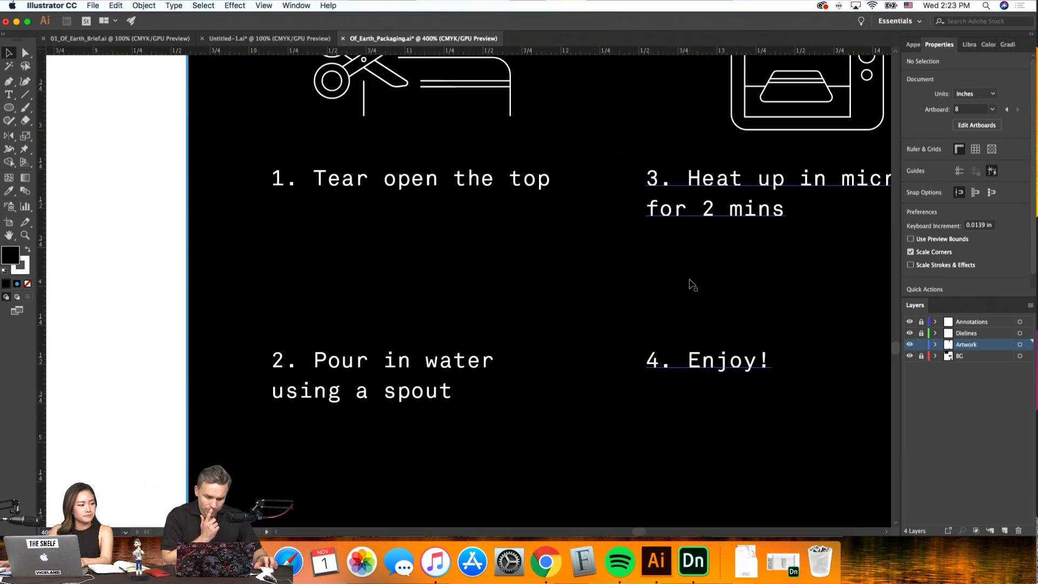
{"action": "left_click", "coordinate": [489, 361]}
{"action": "left_click", "coordinate": [707, 452]}
{"action": "scroll", "coordinate": [706, 452], "scroll_direction": "up", "scroll_amount": 3}
{"action": "scroll", "coordinate": [707, 454], "scroll_direction": "right", "scroll_amount": 3}
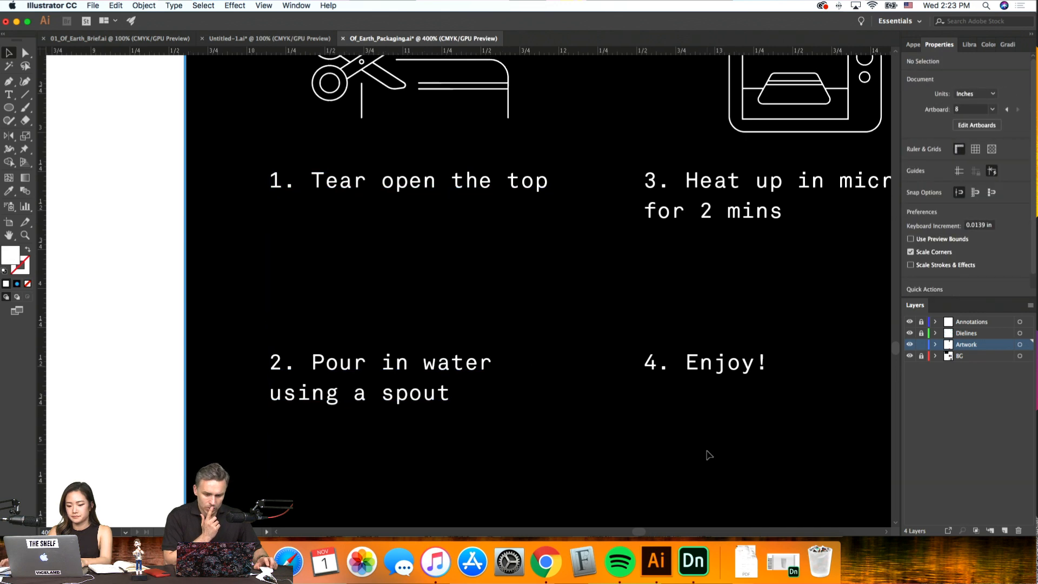
Draw the curved left half of a water drop above step 2 with the Pen tool and move its leftmost anchor inward to X 10.593 in
{"action": "left_click", "coordinate": [9, 81]}
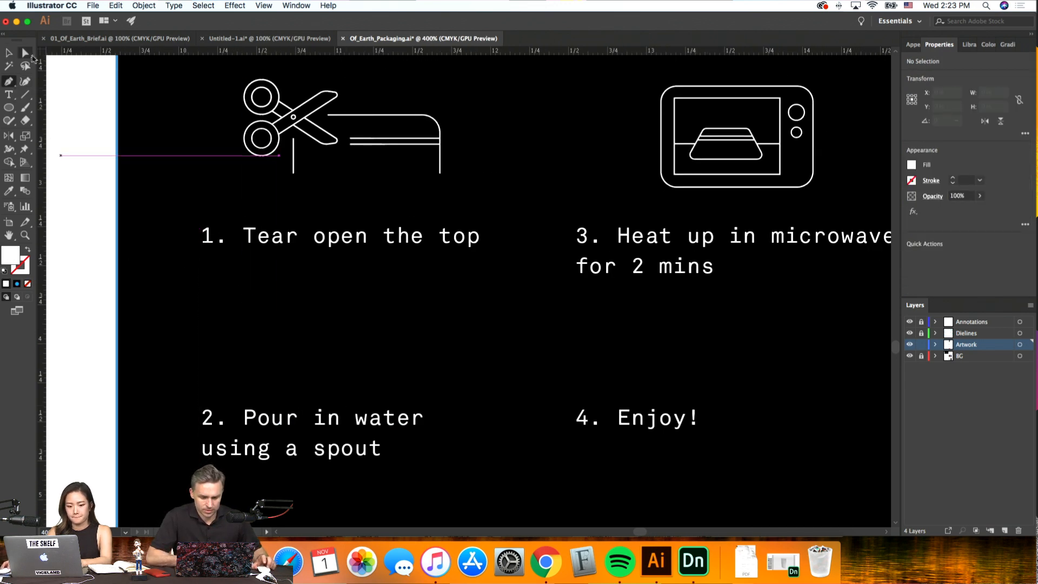
{"action": "left_click", "coordinate": [308, 289]}
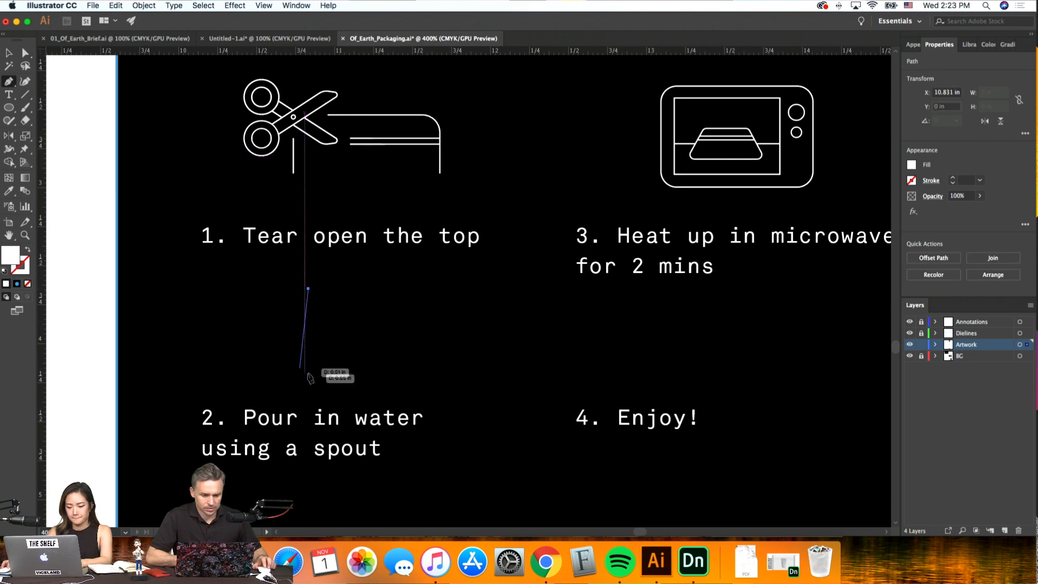
{"action": "left_click_drag", "start_coordinate": [262, 351], "coordinate": [265, 378]}
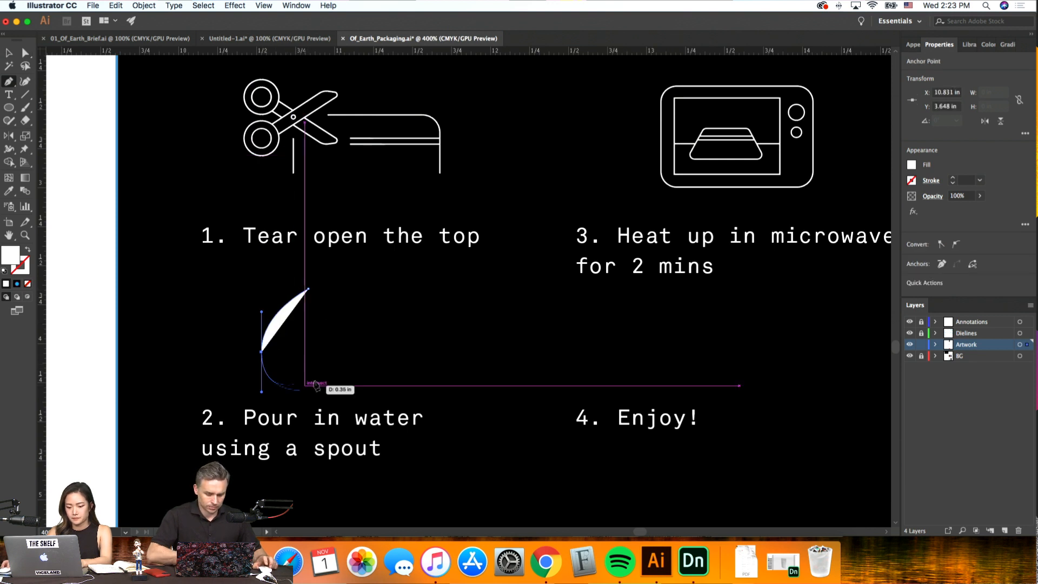
{"action": "left_click", "coordinate": [309, 391]}
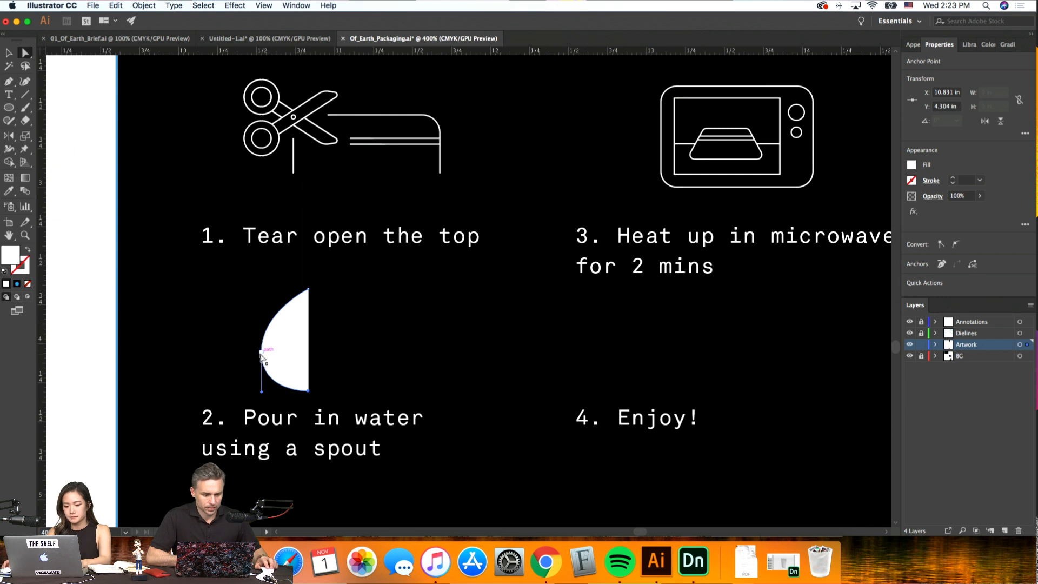
{"action": "left_click_drag", "start_coordinate": [271, 351], "coordinate": [271, 351]}
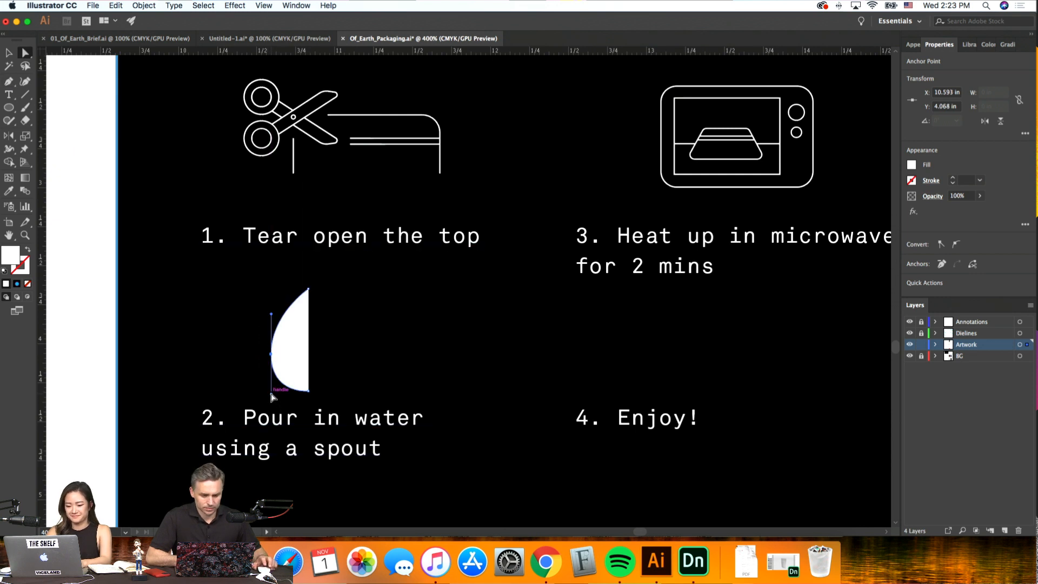
Swap the half-drop's fill and stroke, giving it no fill and a white 1 pt outline
{"action": "left_click", "coordinate": [9, 57]}
{"action": "left_click", "coordinate": [398, 350]}
{"action": "left_click_drag", "start_coordinate": [350, 350], "coordinate": [291, 346]}
{"action": "key", "text": "super+z"}
{"action": "left_click", "coordinate": [289, 327]}
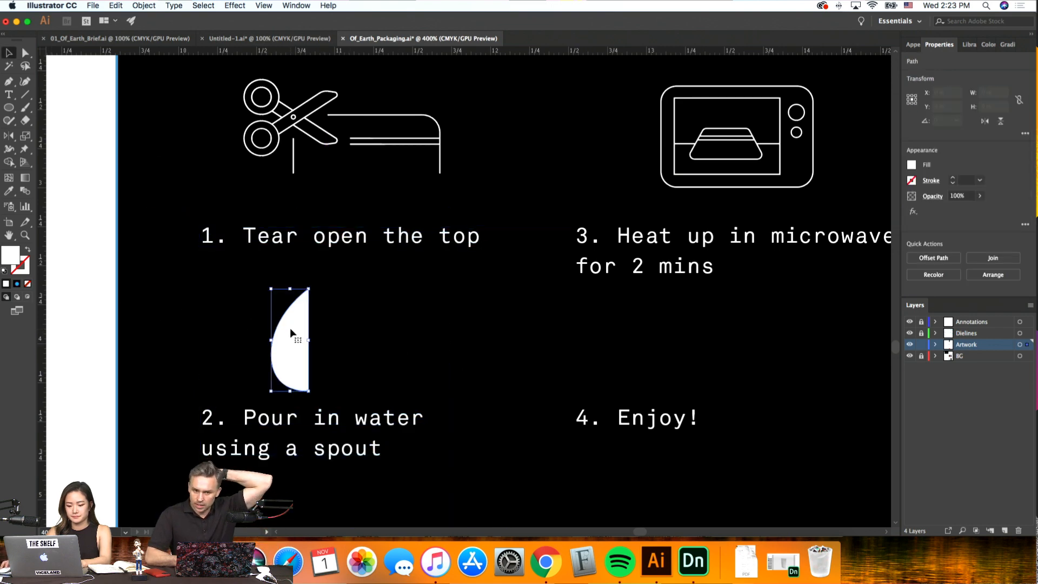
{"action": "left_click", "coordinate": [28, 249]}
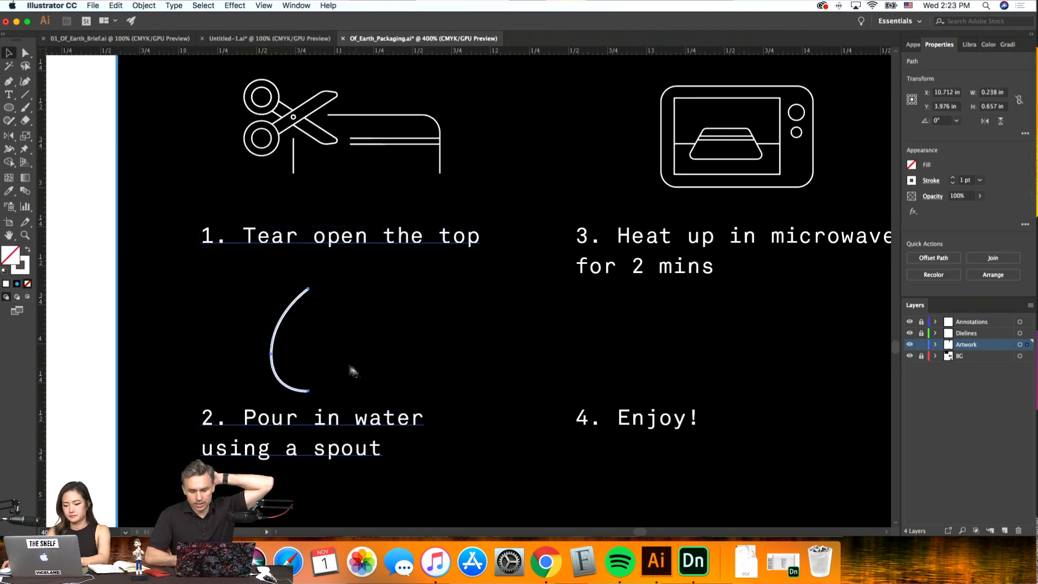
Reflect the half-drop copy across the vertical axis and move it to the right so both halves form a complete water drop
{"action": "right_click", "coordinate": [299, 327]}
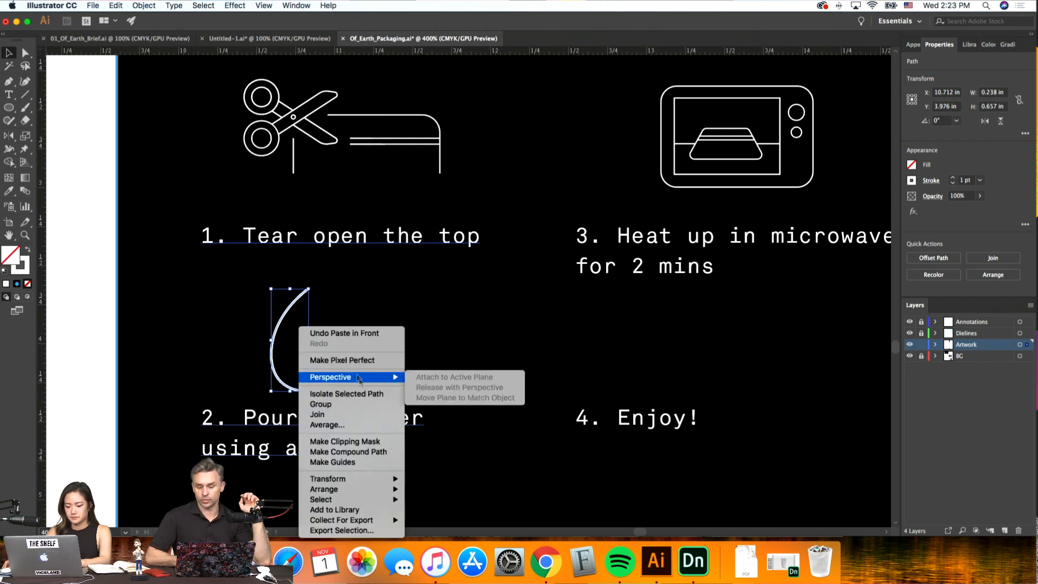
{"action": "mouse_move", "coordinate": [378, 484]}
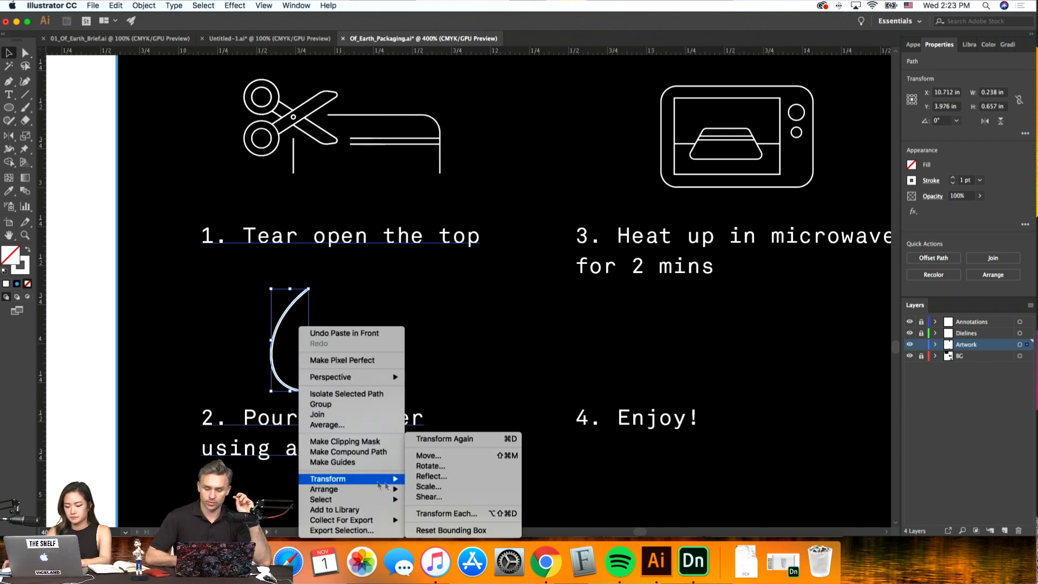
{"action": "left_click", "coordinate": [428, 476]}
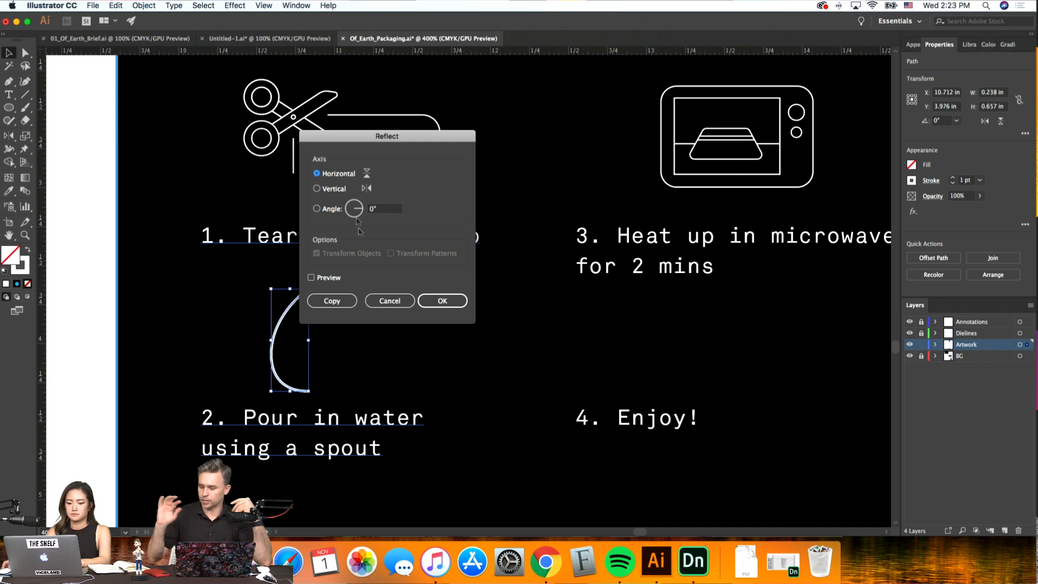
{"action": "left_click", "coordinate": [442, 300]}
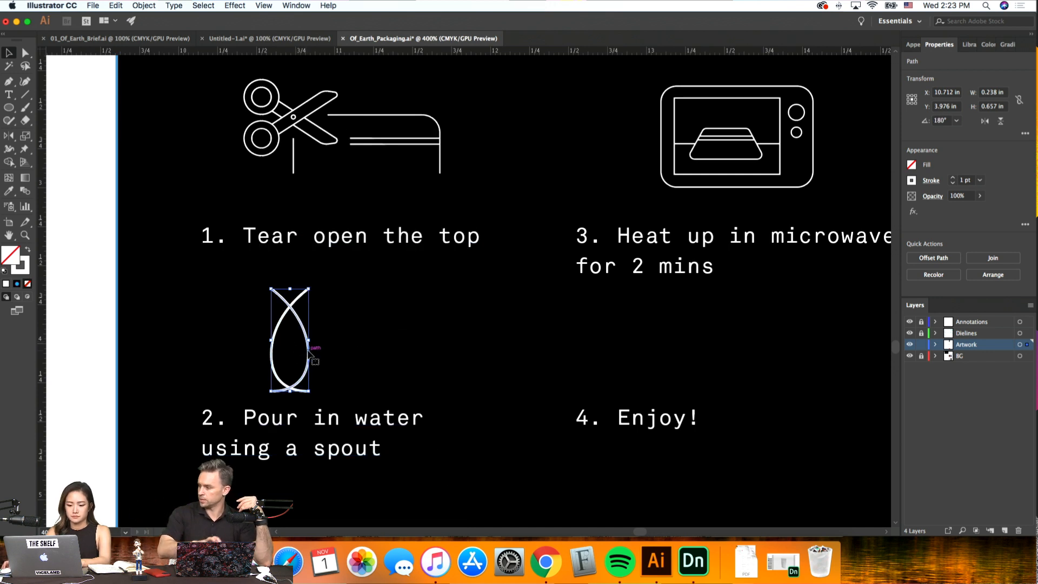
{"action": "left_click_drag", "start_coordinate": [314, 356], "coordinate": [352, 357]}
{"action": "left_click", "coordinate": [270, 361], "text": "shift"}
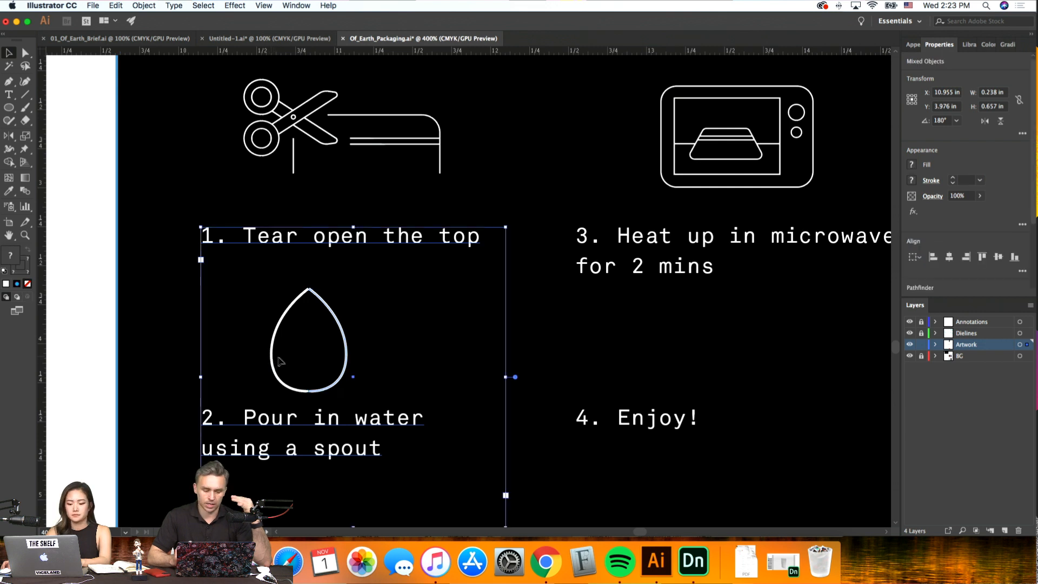
{"action": "left_click", "coordinate": [98, 328]}
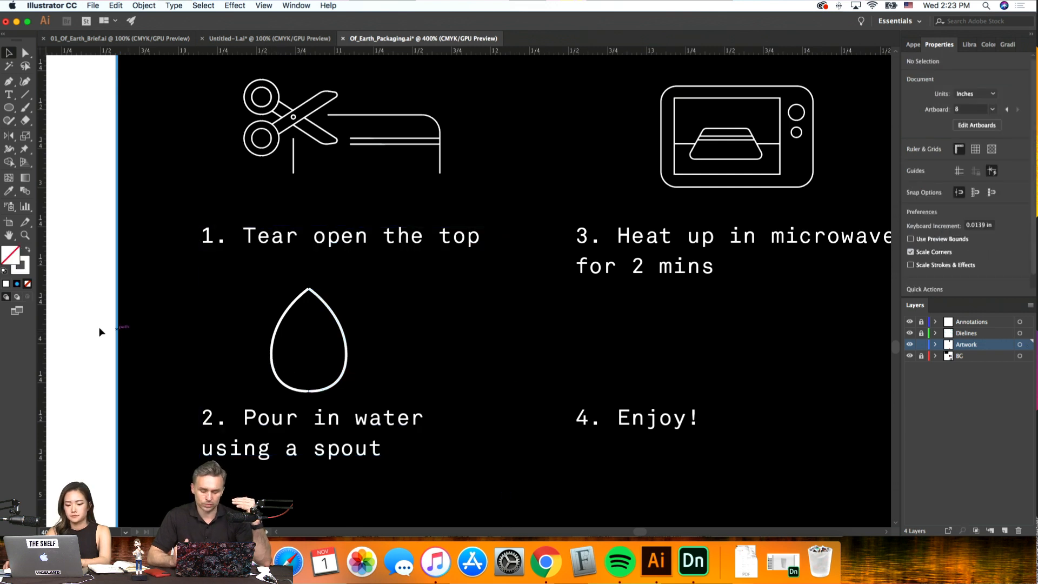
Join the two halves of the water drop above step 2 into one path
{"action": "left_click", "coordinate": [271, 354]}
{"action": "left_click", "coordinate": [347, 353], "text": "shift"}
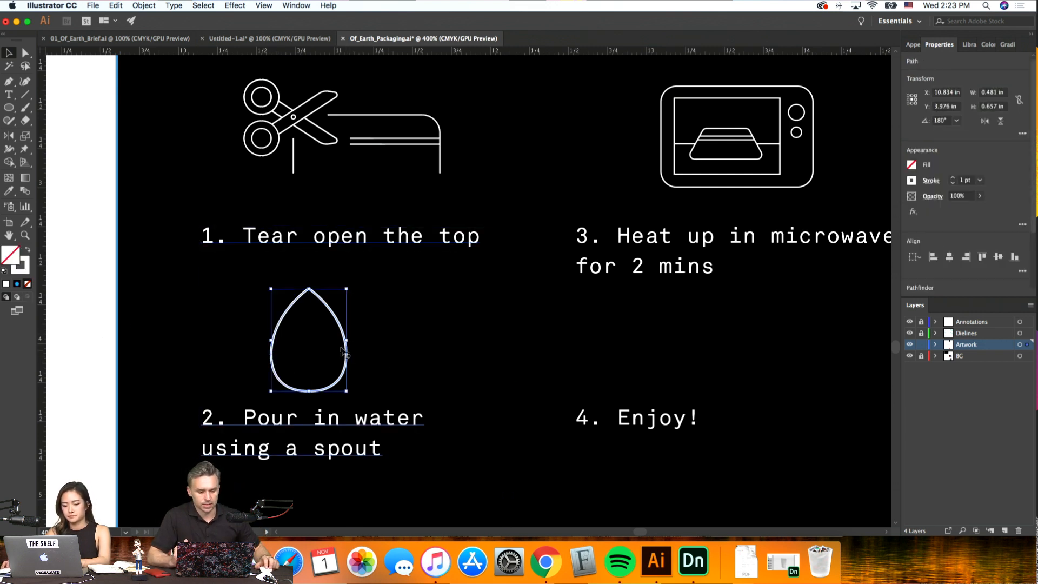
{"action": "left_click", "coordinate": [144, 6]}
{"action": "mouse_move", "coordinate": [203, 244]}
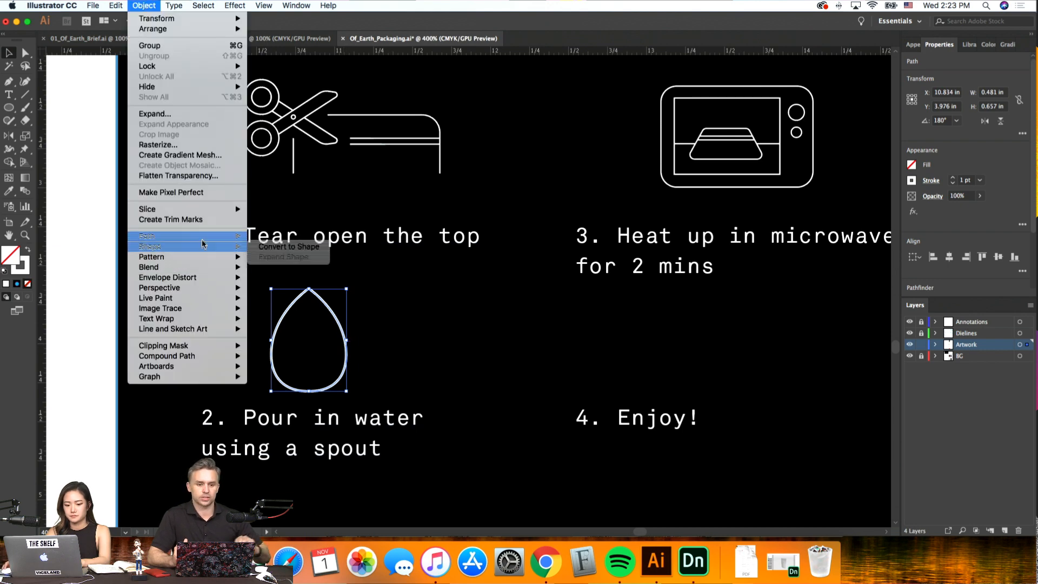
{"action": "left_click", "coordinate": [265, 236]}
{"action": "left_click", "coordinate": [80, 328]}
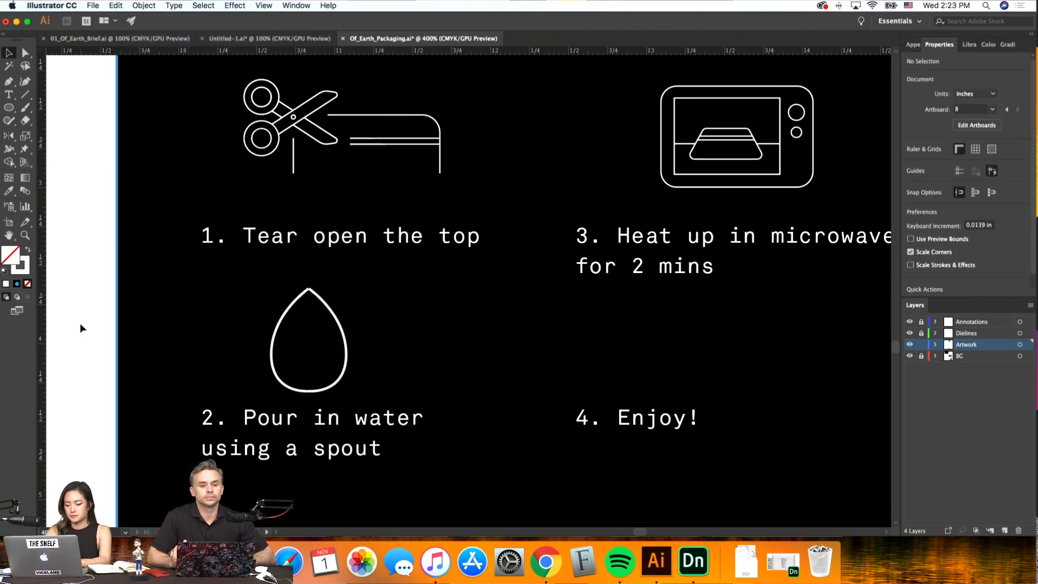
Move the water drop to about X 10.955 in, nudge the scissors icon slightly left, and shrink the drop to about 0.417 × 0.57 in
{"action": "key", "text": "super+minus"}
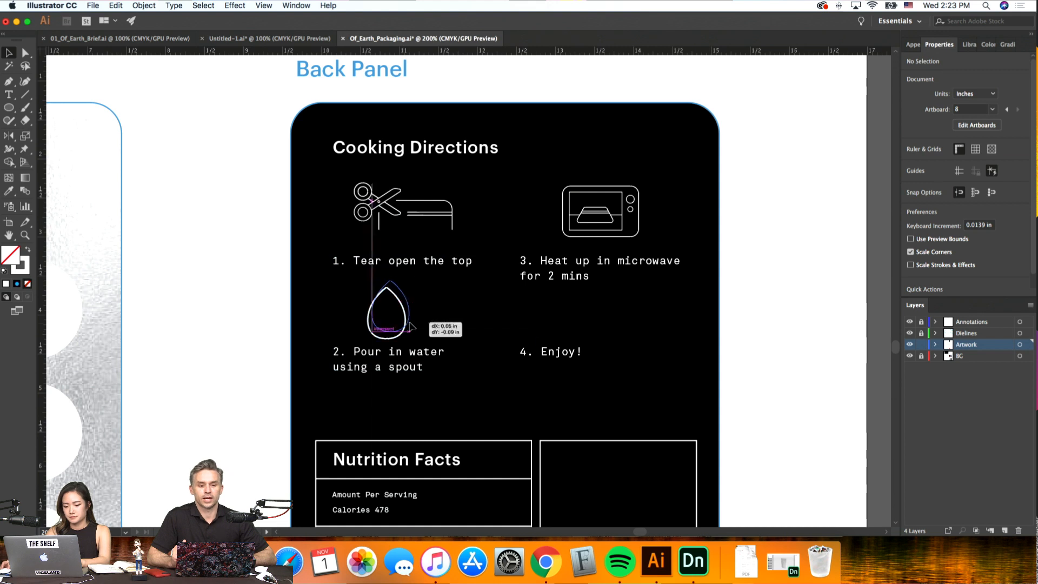
{"action": "left_click_drag", "start_coordinate": [405, 333], "coordinate": [415, 331]}
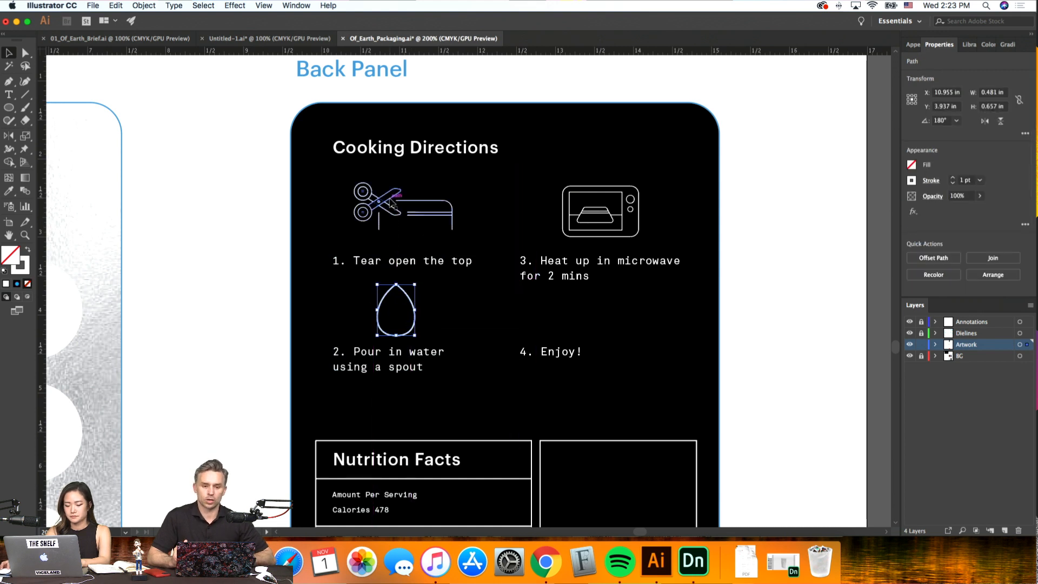
{"action": "left_click", "coordinate": [446, 213]}
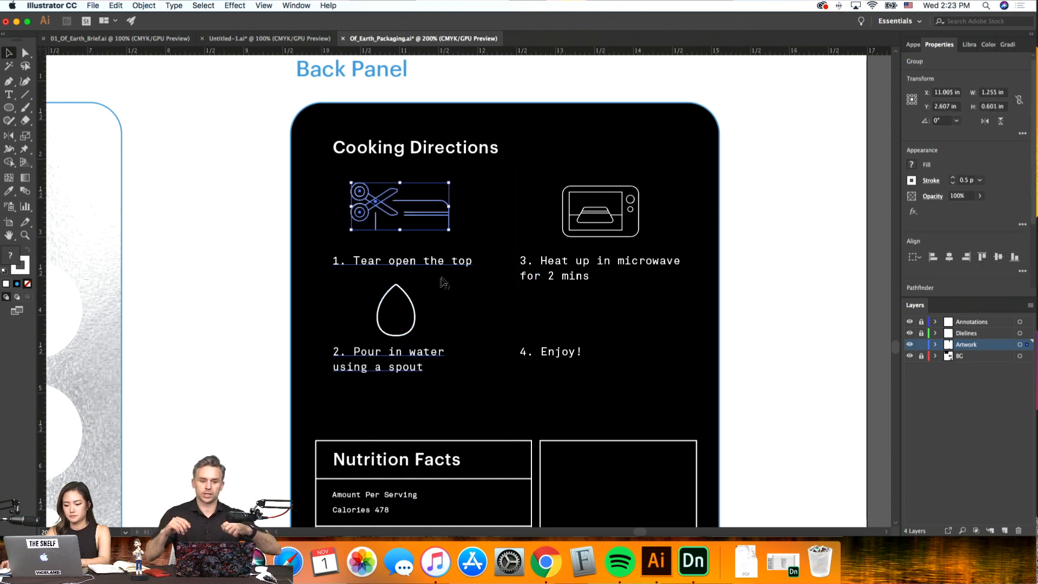
{"action": "left_click", "coordinate": [415, 312]}
{"action": "left_click_drag", "start_coordinate": [416, 336], "coordinate": [413, 335]}
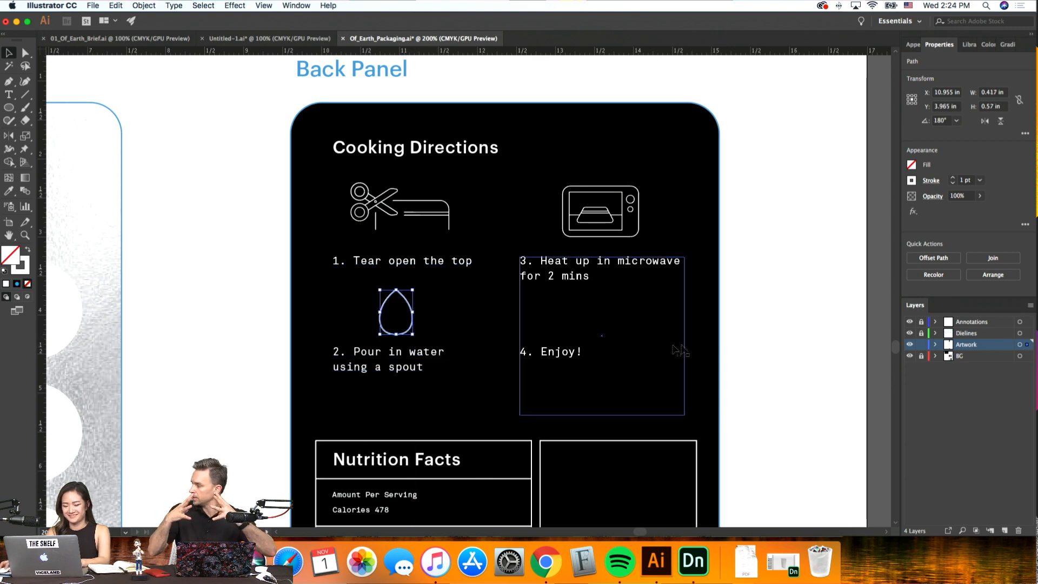
{"action": "left_click", "coordinate": [789, 363]}
Examine the water drop's tip up close in outline view, checking whether its endpoints meet
{"action": "key", "text": "super+equal"}
{"action": "key", "text": "super+equal"}
{"action": "key", "text": "super+equal"}
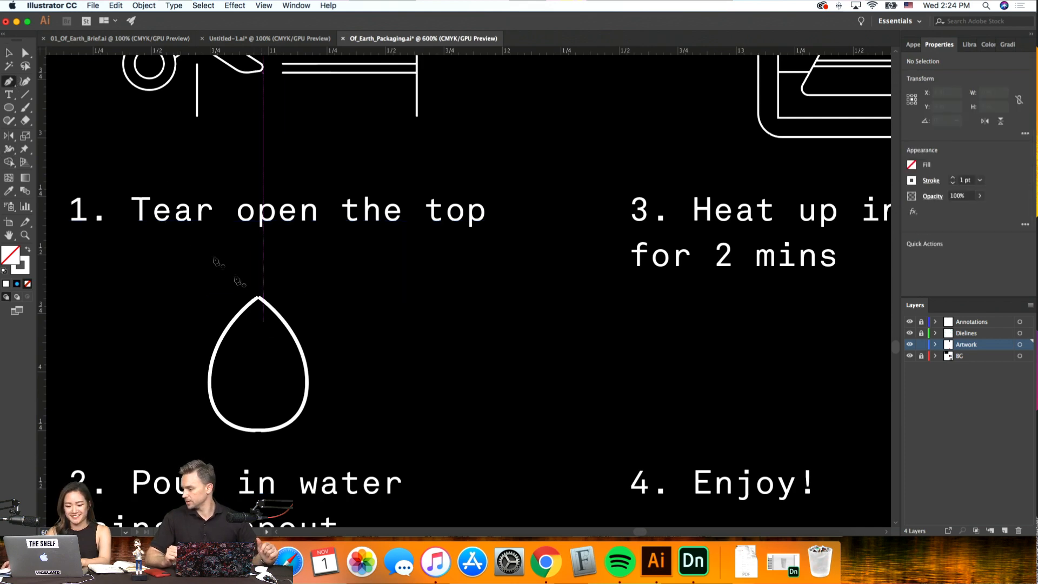
{"action": "key", "text": "v"}
{"action": "scroll", "coordinate": [373, 421], "scroll_direction": "down", "scroll_amount": 2}
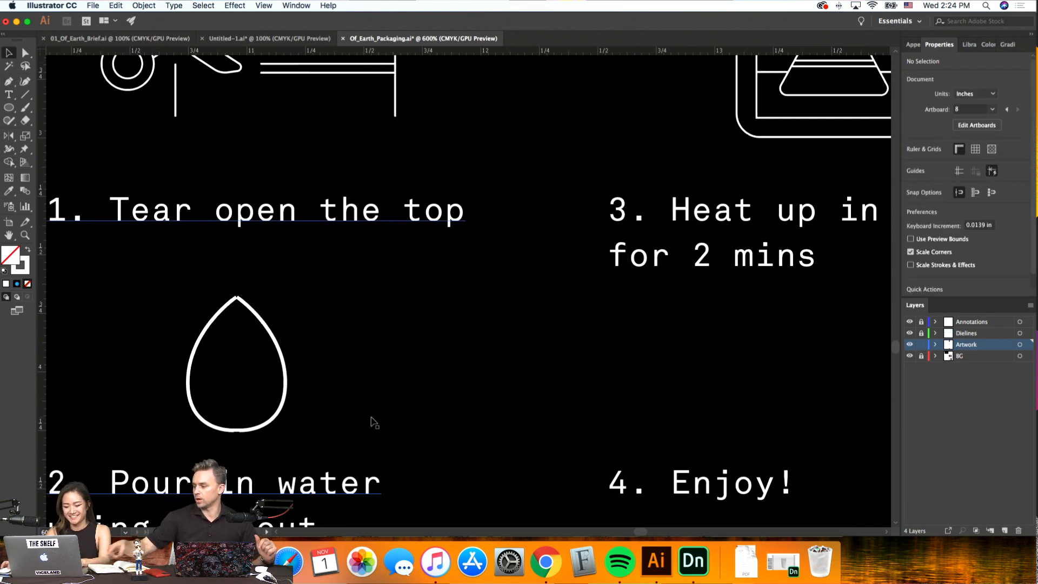
{"action": "left_click", "coordinate": [297, 390]}
{"action": "key", "text": "super+y"}
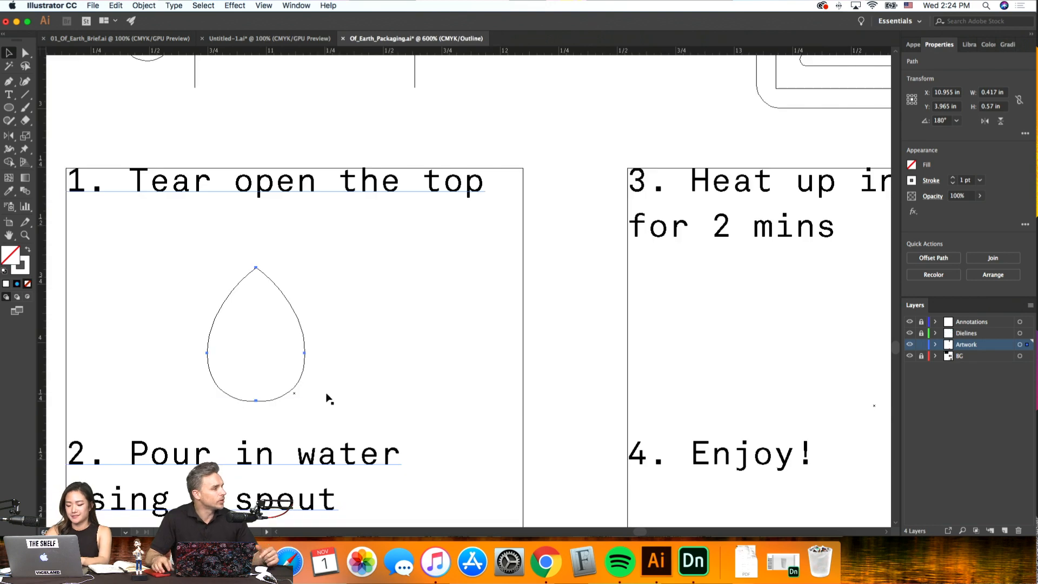
{"action": "key", "text": "super+equal"}
{"action": "key", "text": "super+equal"}
{"action": "key", "text": "super+equal"}
{"action": "key", "text": "super+equal"}
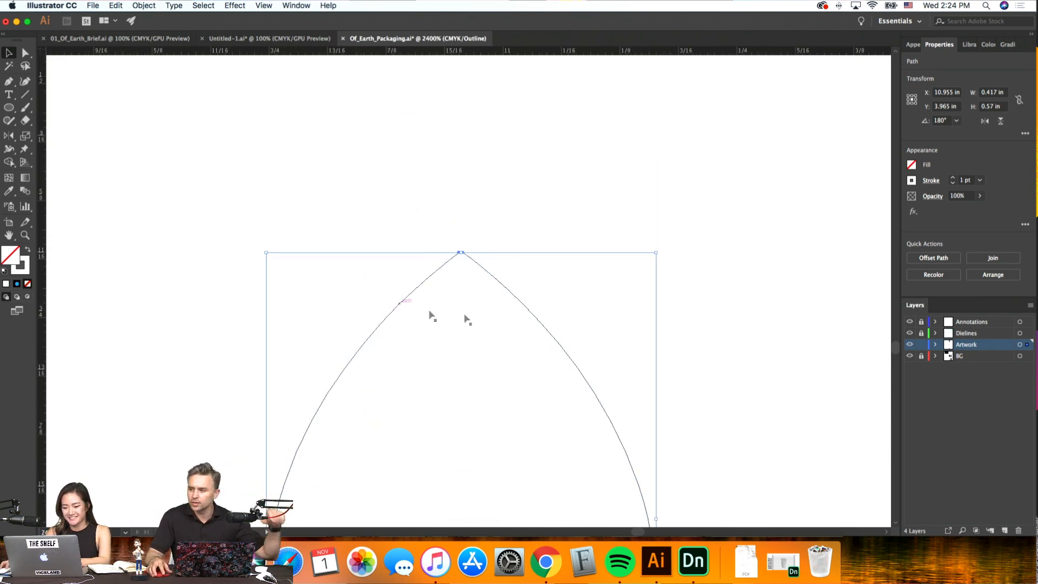
Isolate the water drop path and join the two open endpoints at its tip into a single point
{"action": "double_click", "coordinate": [518, 300]}
{"action": "key", "text": "a"}
{"action": "left_click", "coordinate": [463, 252]}
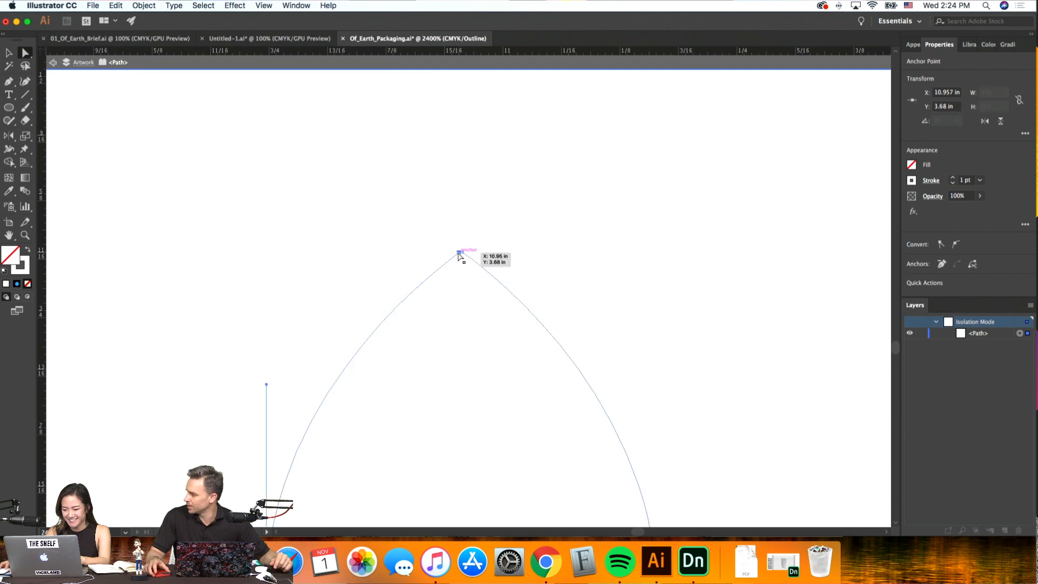
{"action": "left_click_drag", "start_coordinate": [455, 230], "coordinate": [482, 272]}
{"action": "left_click", "coordinate": [144, 5]}
{"action": "mouse_move", "coordinate": [179, 235]}
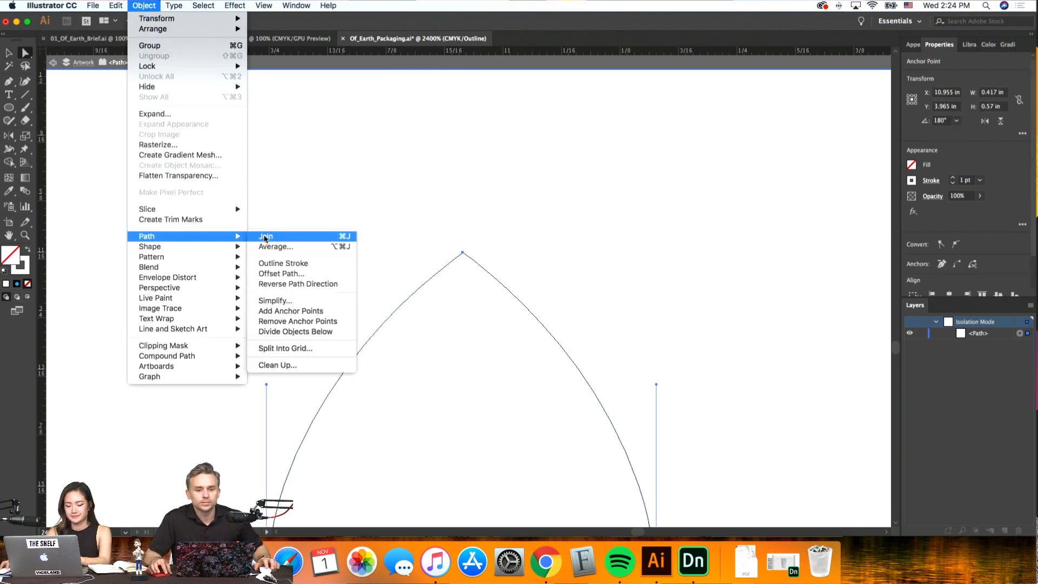
{"action": "left_click", "coordinate": [264, 234]}
{"action": "left_click", "coordinate": [616, 219]}
Check the closed drop outline, exit isolation mode and return the artwork to preview display
{"action": "key", "text": "super+minus"}
{"action": "key", "text": "super+minus"}
{"action": "key", "text": "super+minus"}
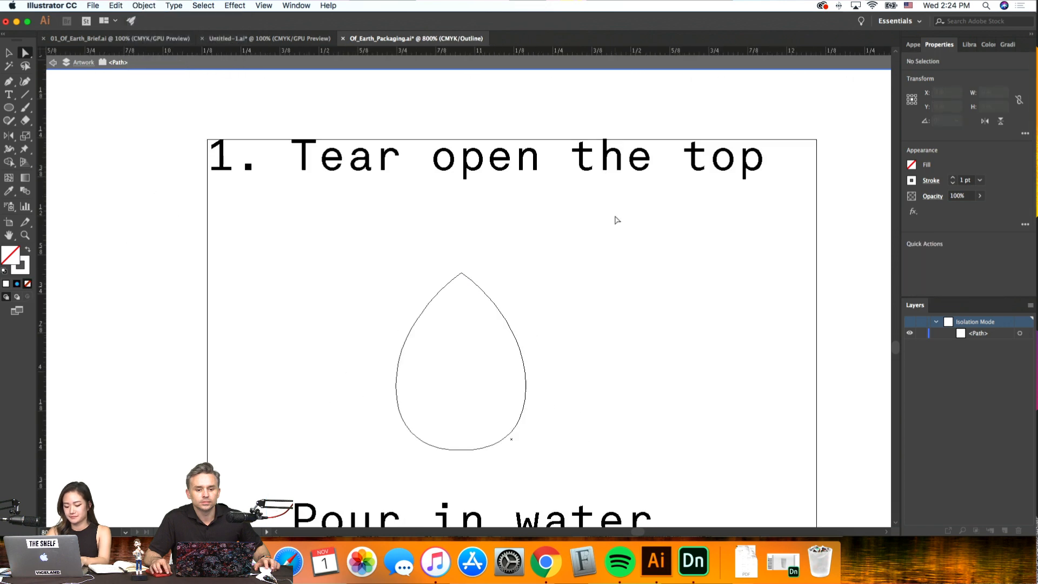
{"action": "key", "text": "super+y"}
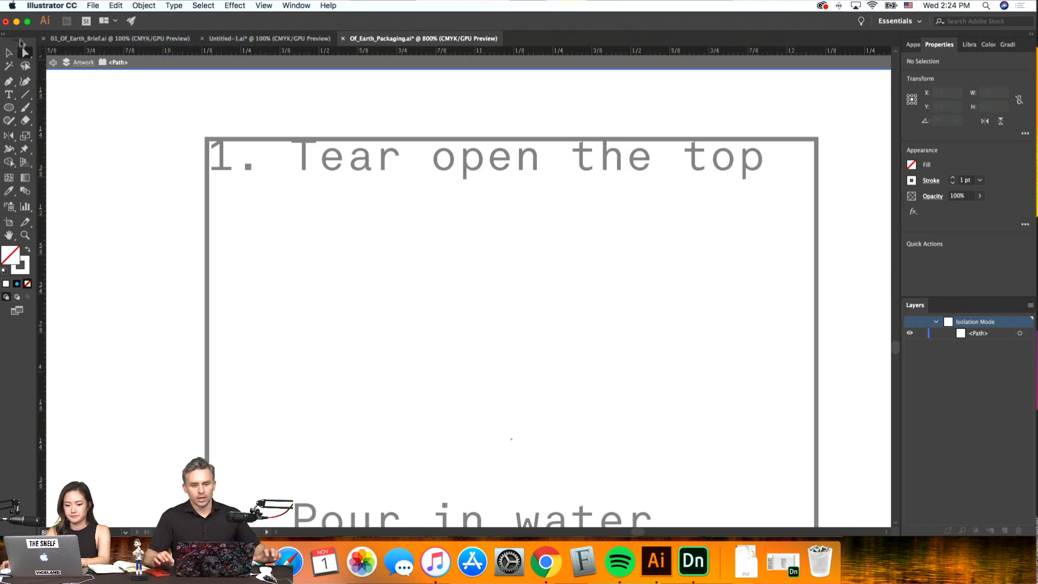
{"action": "left_click", "coordinate": [9, 53]}
{"action": "double_click", "coordinate": [114, 129]}
{"action": "key", "text": "super+y"}
{"action": "scroll", "coordinate": [114, 129], "scroll_direction": "down", "scroll_amount": 2}
{"action": "scroll", "coordinate": [115, 129], "scroll_direction": "right", "scroll_amount": 2}
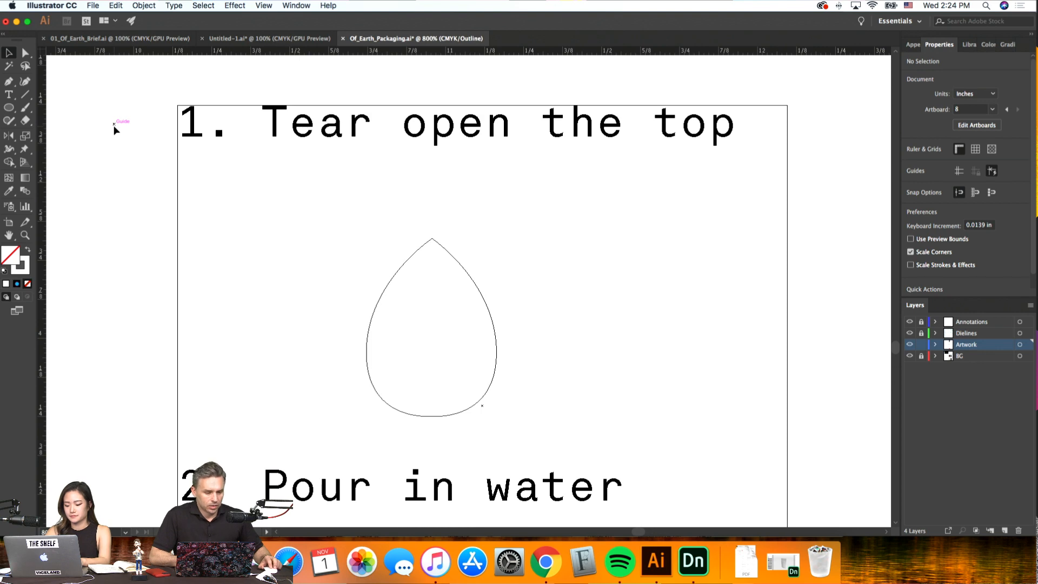
{"action": "key", "text": "super+y"}
{"action": "key", "text": "super+minus"}
{"action": "key", "text": "super+minus"}
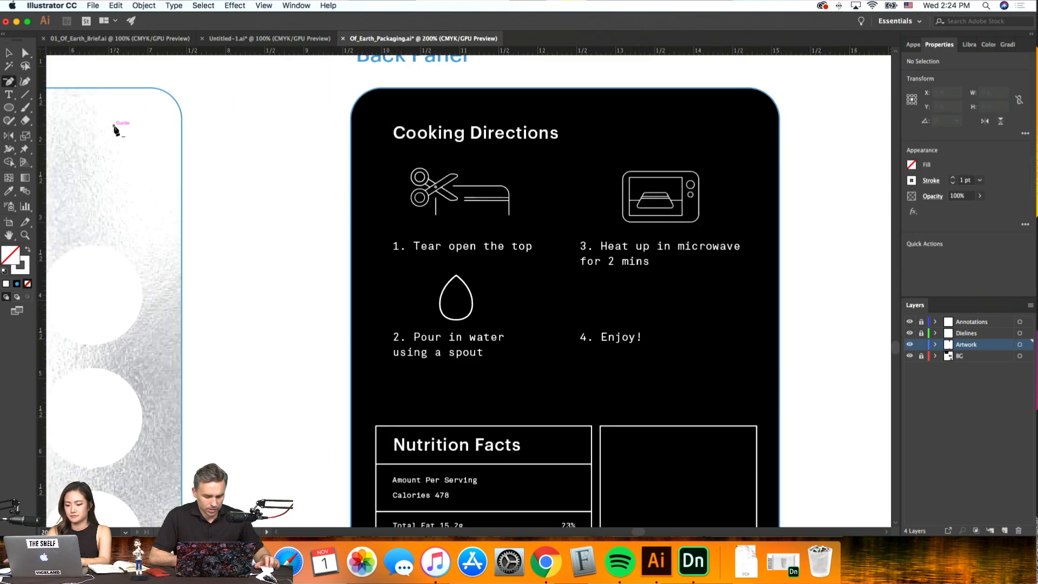
{"action": "key", "text": "minus"}
{"action": "left_click", "coordinate": [180, 172]}
{"action": "left_click", "coordinate": [608, 297]}
{"action": "key", "text": "v"}
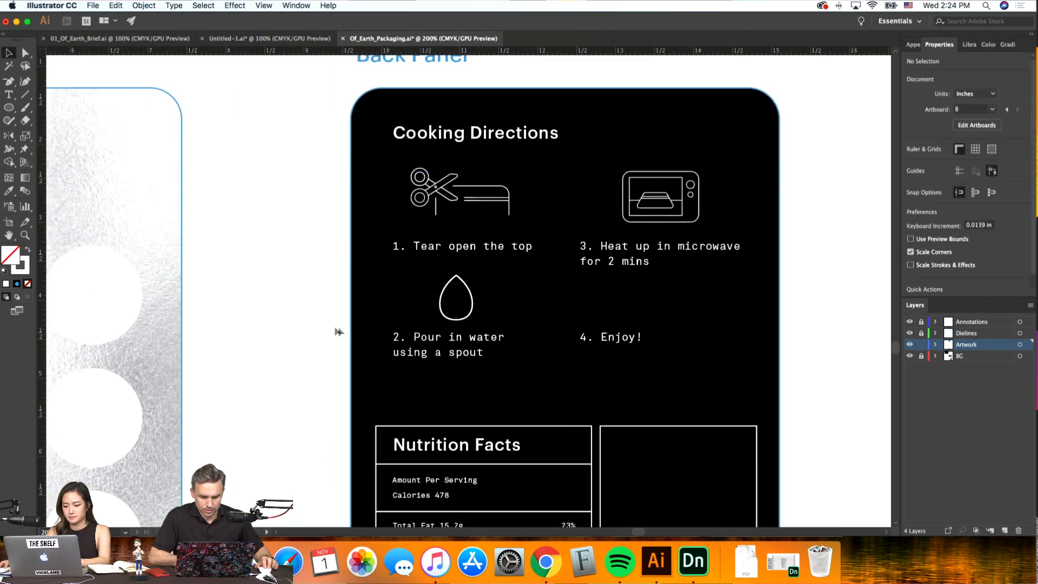
Scale the water drop above step 2 down to about 0.392 × 0.535 in
{"action": "left_click", "coordinate": [470, 315]}
{"action": "left_click_drag", "start_coordinate": [473, 320], "coordinate": [471, 318]}
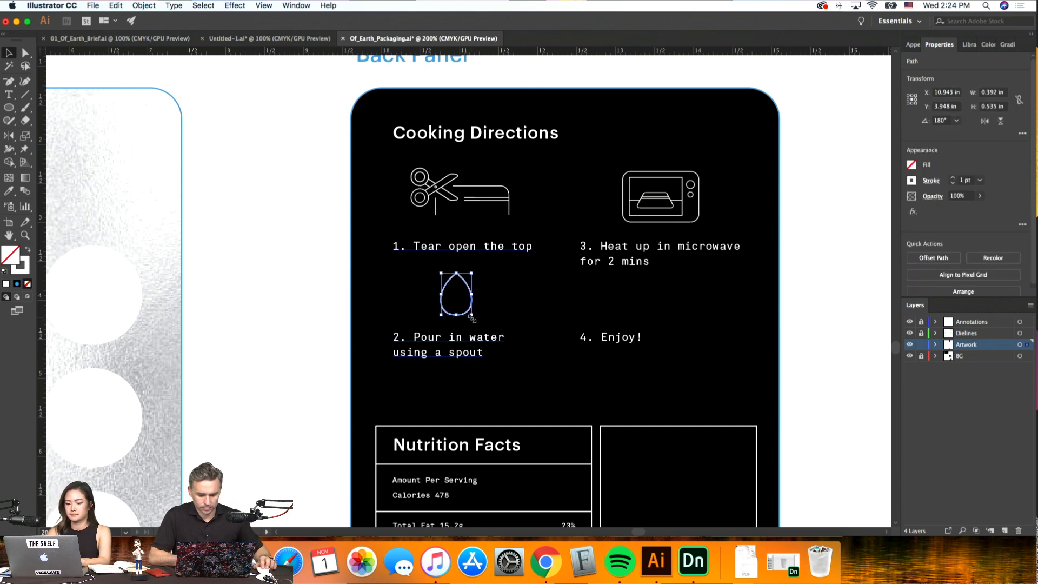
{"action": "left_click", "coordinate": [805, 353]}
Draw an unfilled circle about 0.687 in in diameter with a white 1 pt outline above the step 4 caption
{"action": "scroll", "coordinate": [806, 353], "scroll_direction": "right", "scroll_amount": 5}
{"action": "key", "text": "super+equal"}
{"action": "key", "text": "super+equal"}
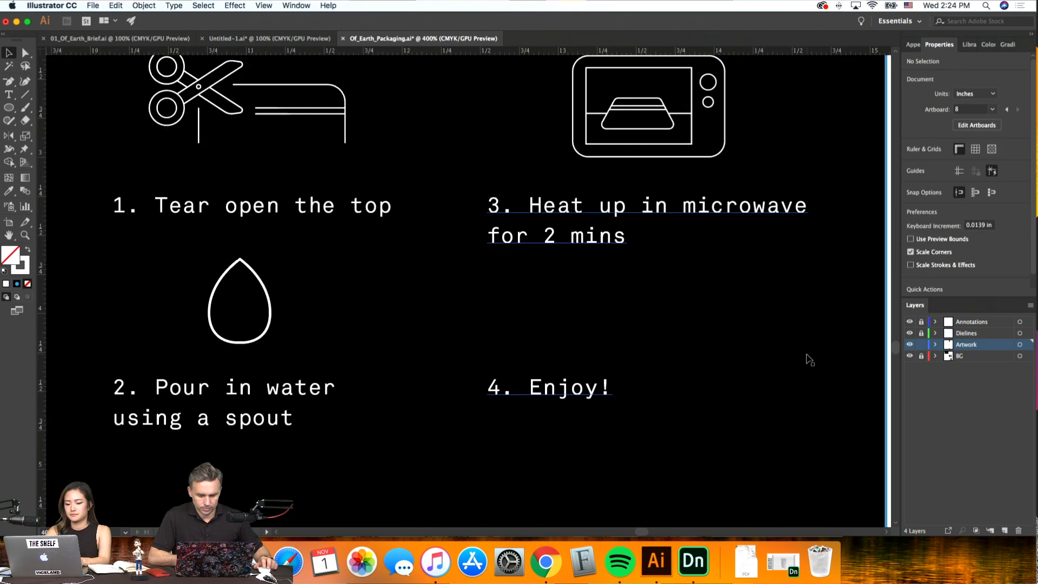
{"action": "scroll", "coordinate": [809, 360], "scroll_direction": "right", "scroll_amount": 3}
{"action": "left_click", "coordinate": [9, 107]}
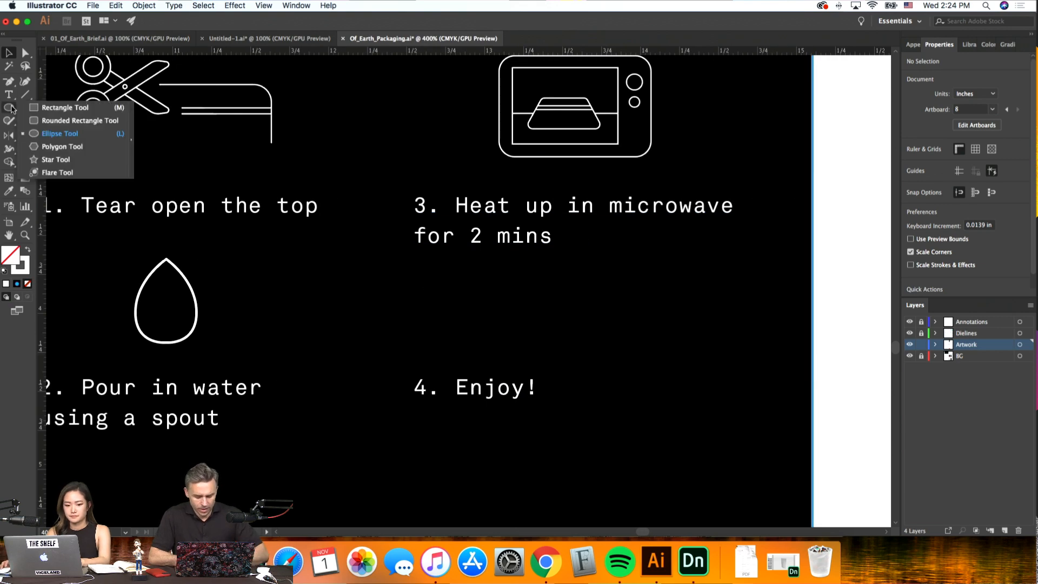
{"action": "left_click", "coordinate": [59, 134]}
{"action": "left_click_drag", "start_coordinate": [488, 267], "coordinate": [595, 347]}
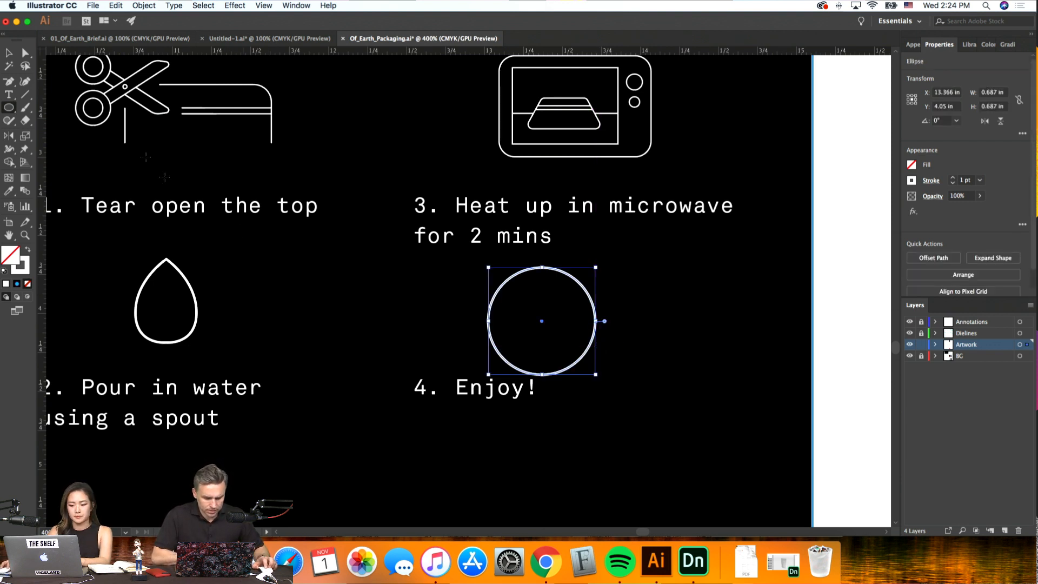
Shrink the circle above step 4 slightly while keeping it perfectly round
{"action": "left_click", "coordinate": [9, 52]}
{"action": "left_click_drag", "start_coordinate": [595, 374], "coordinate": [582, 361]}
{"action": "key", "text": "super+minus"}
{"action": "key", "text": "super+minus"}
{"action": "left_click", "coordinate": [770, 375]}
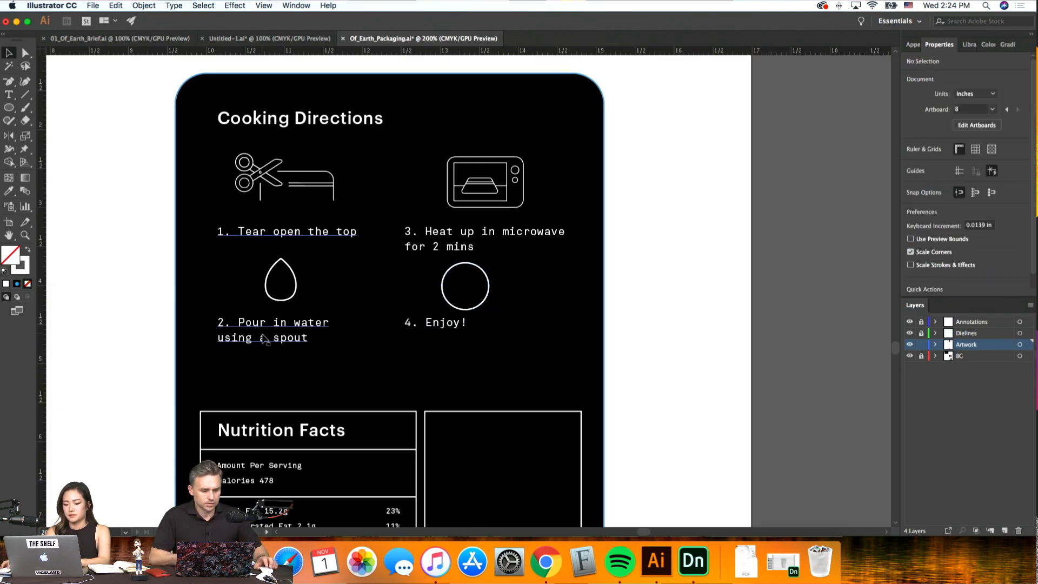
Insert two line breaks before both the step 2 and step 4 captions to make more room for their icons
{"action": "double_click", "coordinate": [231, 321]}
{"action": "key", "text": "Return"}
{"action": "key", "text": "Return"}
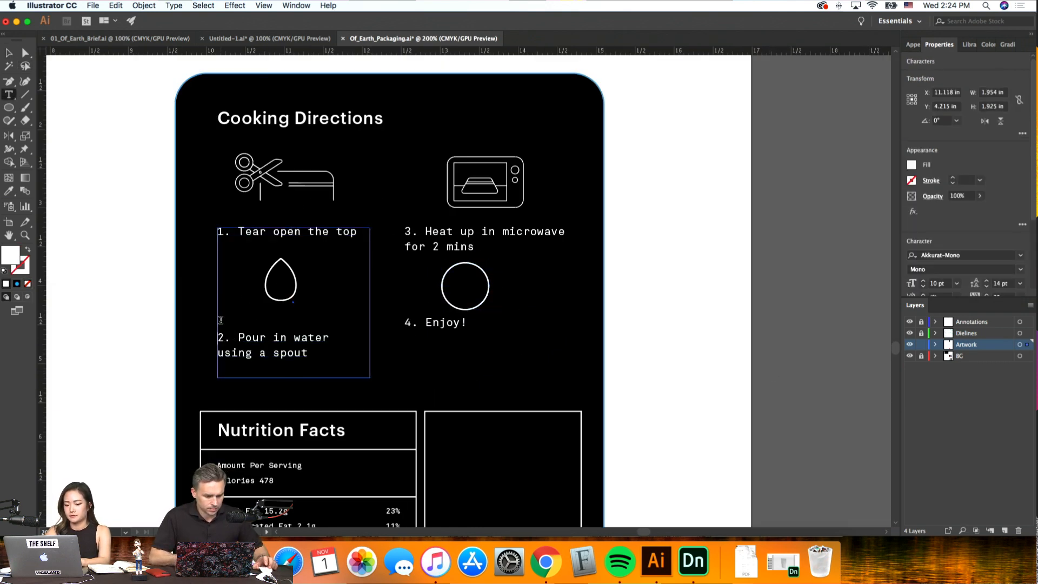
{"action": "left_click", "coordinate": [407, 321]}
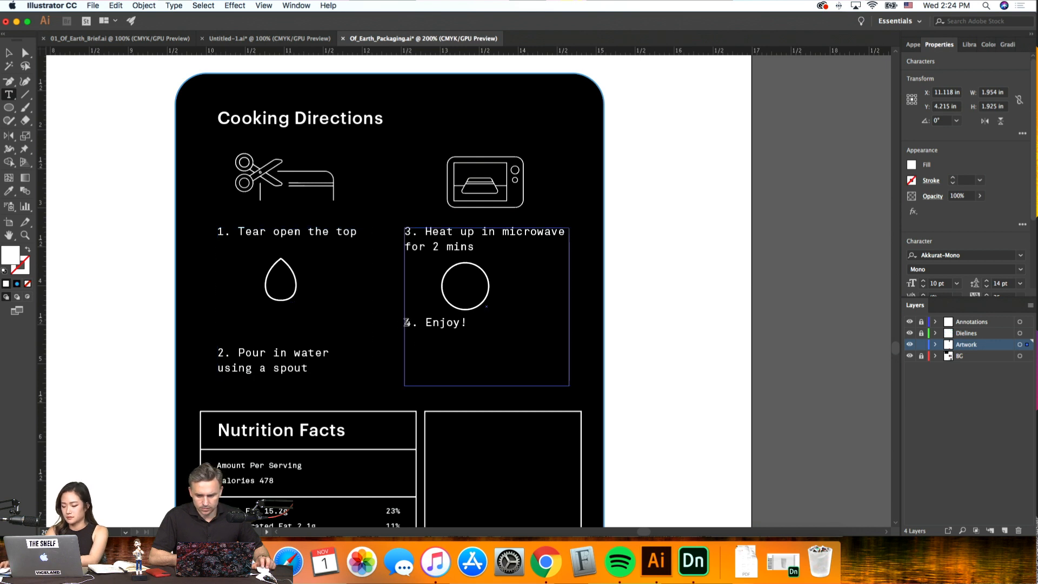
{"action": "key", "text": "Return"}
{"action": "key", "text": "Return"}
{"action": "left_click", "coordinate": [9, 54]}
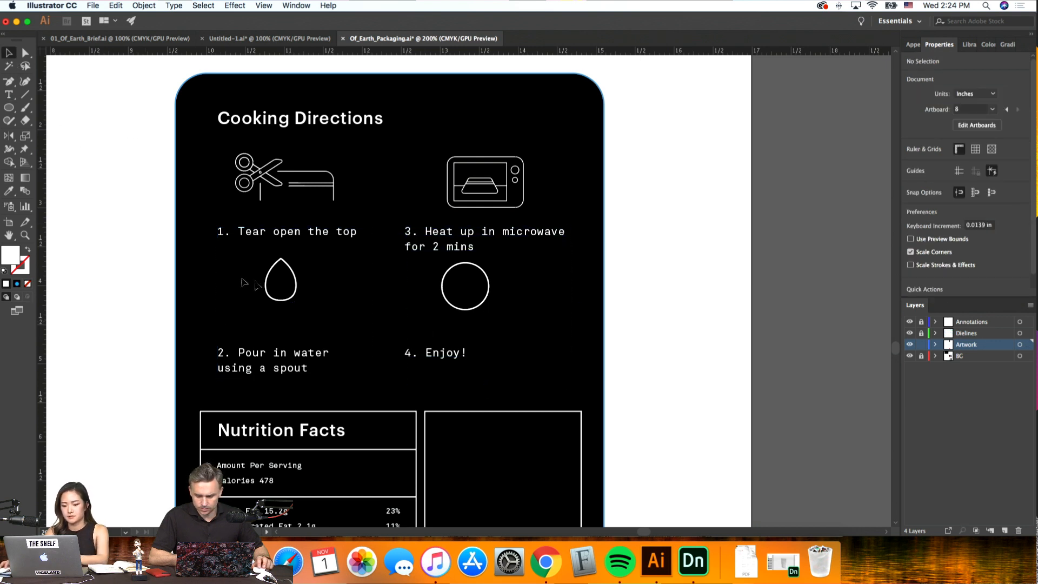
Enlarge the water drop to about 0.48 × 0.655 in and nudge it down and right to X 11.028 in, Y 4.23 in
{"action": "left_click", "coordinate": [284, 302]}
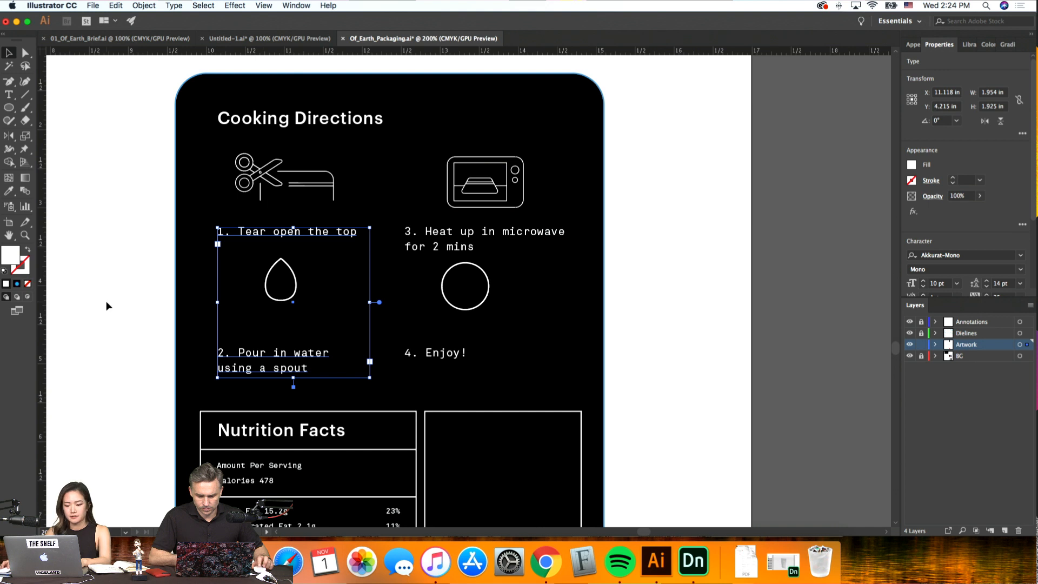
{"action": "left_click", "coordinate": [296, 292]}
{"action": "left_click_drag", "start_coordinate": [303, 309], "coordinate": [309, 310]}
{"action": "key", "text": "Down"}
{"action": "key", "text": "Down"}
{"action": "key", "text": "Down"}
{"action": "key", "text": "Down"}
{"action": "key", "text": "Down"}
{"action": "key", "text": "Down"}
{"action": "key", "text": "Down"}
{"action": "key", "text": "Down"}
{"action": "key", "text": "Down"}
{"action": "key", "text": "Down"}
{"action": "key", "text": "Down"}
{"action": "key", "text": "Down"}
{"action": "key", "text": "Down"}
{"action": "key", "text": "Down"}
{"action": "key", "text": "Down"}
{"action": "key", "text": "Down"}
{"action": "key", "text": "Down"}
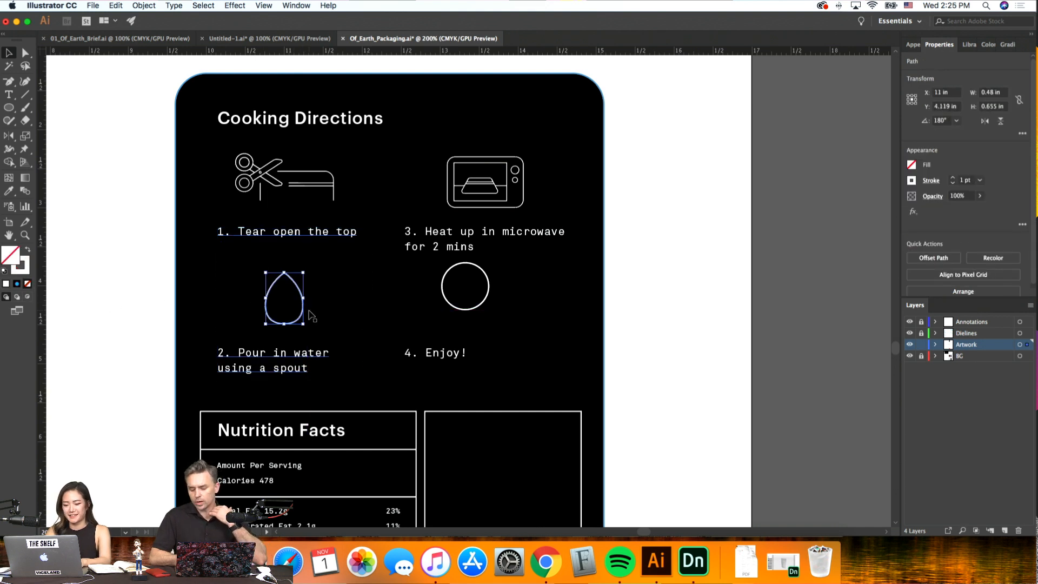
{"action": "key", "text": "Right"}
{"action": "key", "text": "Down"}
{"action": "key", "text": "Right"}
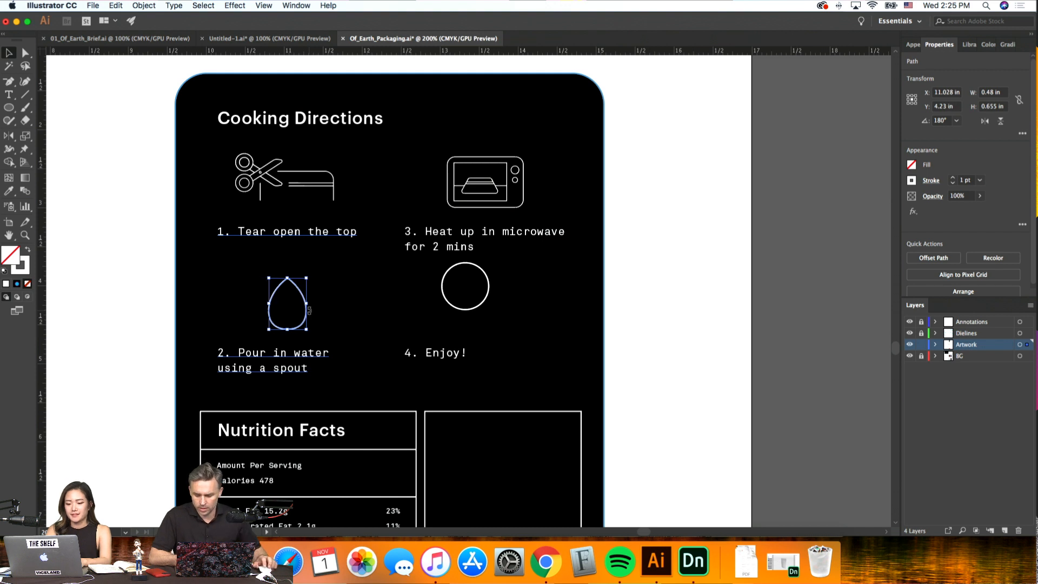
Enlarge the circle above the step 4 caption to about 0.738 in in diameter and move it down one large increment
{"action": "left_click", "coordinate": [485, 301]}
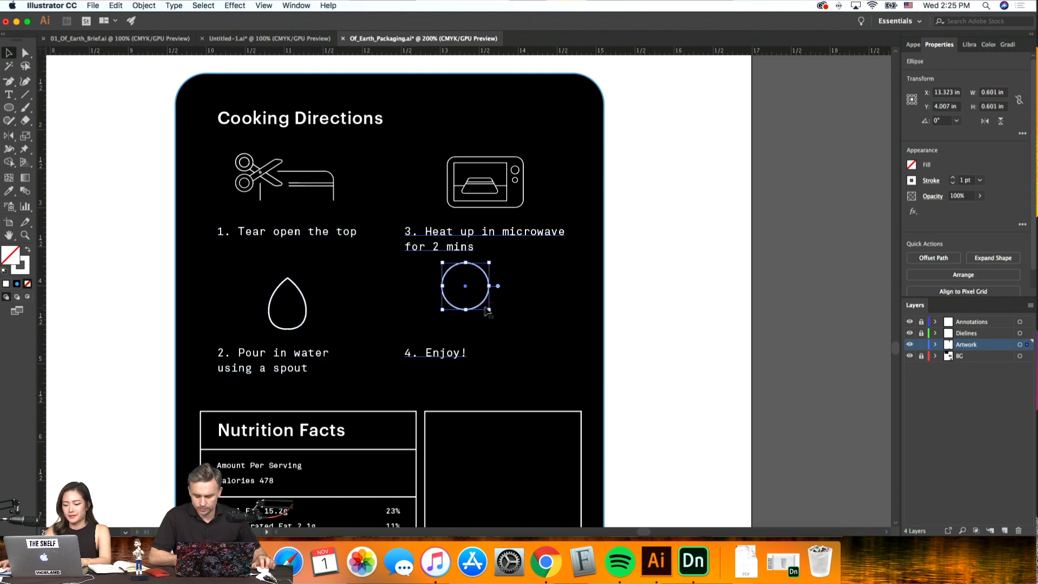
{"action": "left_click_drag", "start_coordinate": [489, 310], "coordinate": [500, 319]}
{"action": "key", "text": "shift+Down"}
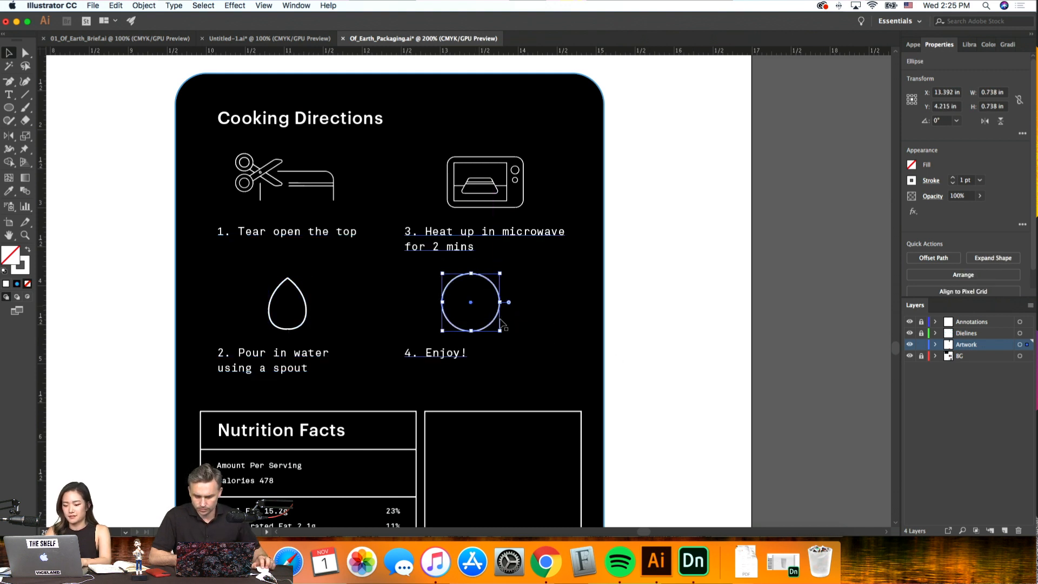
Nudge the step 4 circle right and slightly down to Y 4.229 in, lining it up beneath the microwave icon
{"action": "key", "text": "Right"}
{"action": "key", "text": "Right"}
{"action": "key", "text": "Down"}
{"action": "key", "text": "Right"}
{"action": "key", "text": "Down"}
{"action": "key", "text": "Down"}
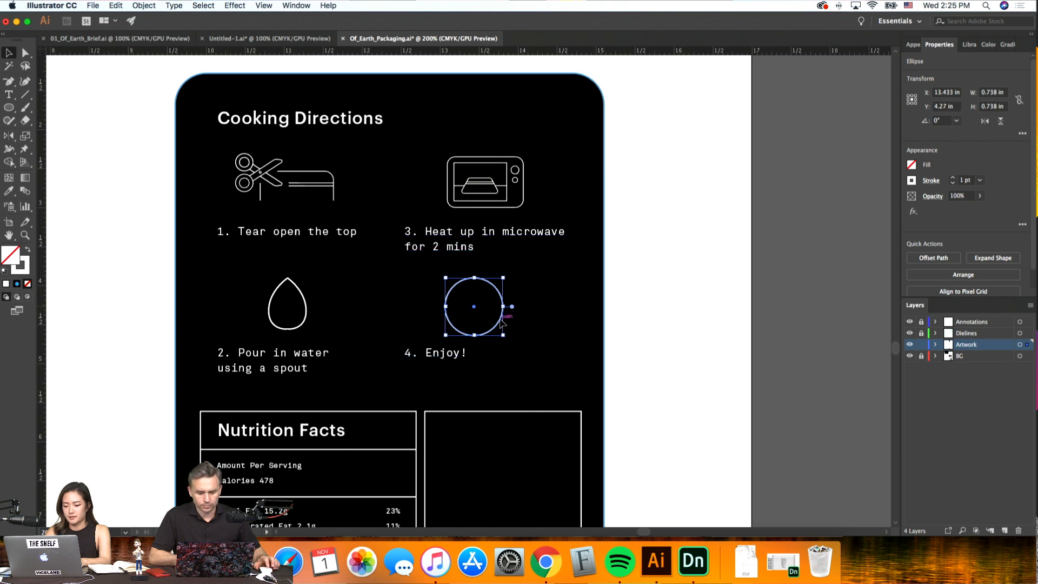
{"action": "key", "text": "shift+Up"}
{"action": "key", "text": "Down"}
{"action": "key", "text": "Down"}
{"action": "key", "text": "Down"}
{"action": "key", "text": "Down"}
{"action": "key", "text": "Down"}
{"action": "key", "text": "shift+Right"}
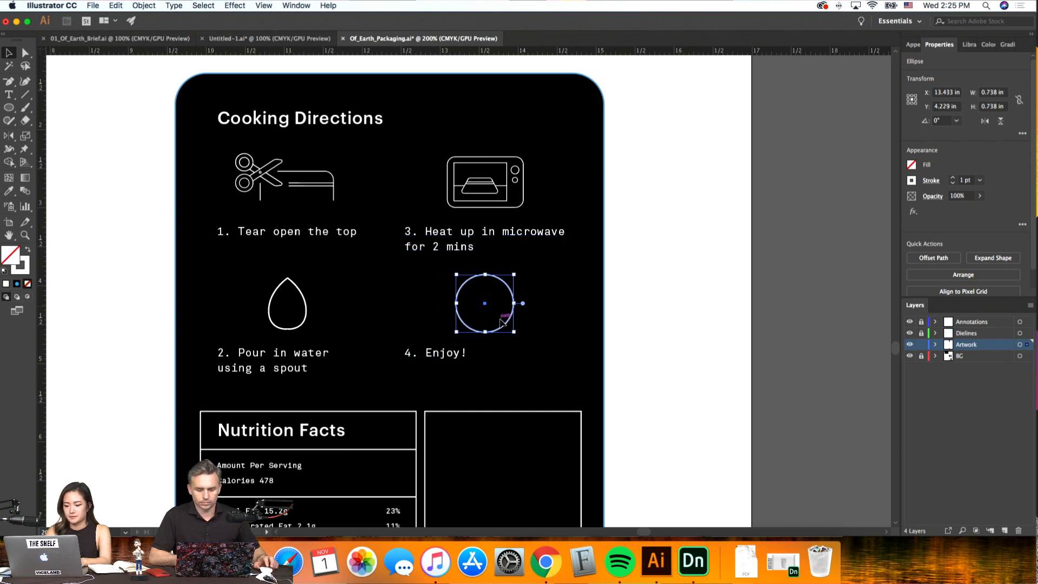
{"action": "left_click", "coordinate": [718, 338]}
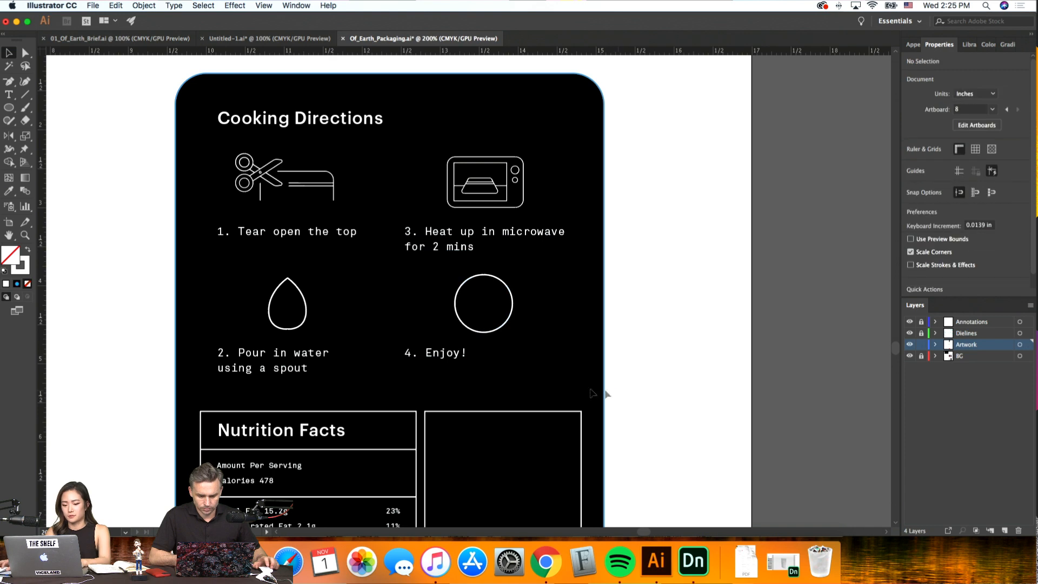
Move all four cooking icons and their captions down together to Y 3.935 in, away from the Cooking Directions heading
{"action": "scroll", "coordinate": [767, 394], "scroll_direction": "down", "scroll_amount": 1}
{"action": "scroll", "coordinate": [767, 394], "scroll_direction": "down", "scroll_amount": 1}
{"action": "left_click_drag", "start_coordinate": [208, 144], "coordinate": [669, 221]}
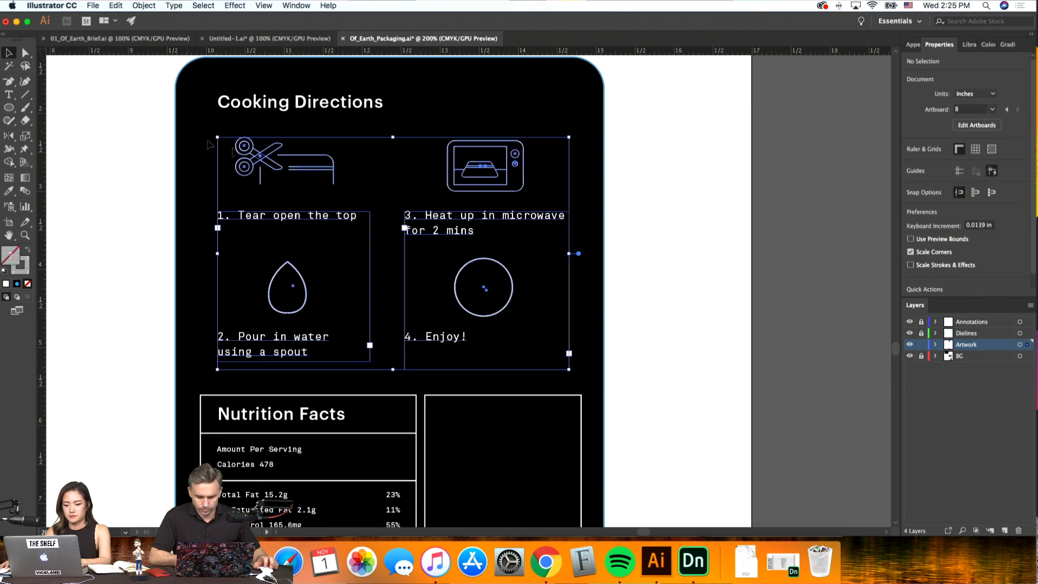
{"action": "key", "text": "shift+Down"}
{"action": "key", "text": "Up"}
{"action": "key", "text": "Up"}
{"action": "key", "text": "Up"}
{"action": "key", "text": "Up"}
{"action": "key", "text": "Up"}
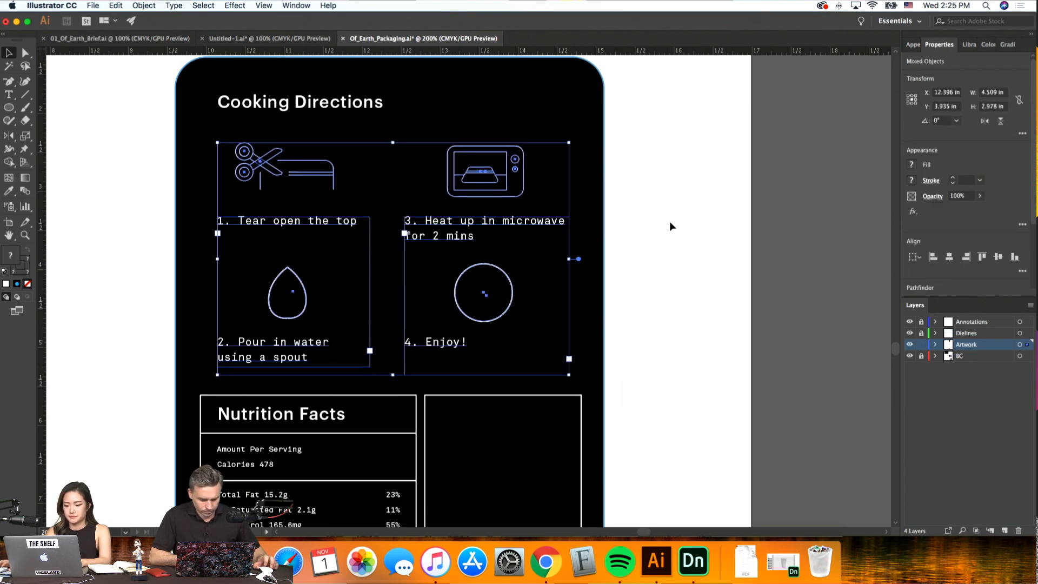
{"action": "left_click", "coordinate": [669, 226]}
Draw two matching unfilled eye circles about 0.082 in in diameter, side by side in the upper half of the step 4 circle
{"action": "key", "text": "super+equal"}
{"action": "key", "text": "super+equal"}
{"action": "key", "text": "super+equal"}
{"action": "left_click_drag", "start_coordinate": [671, 227], "coordinate": [598, 196]}
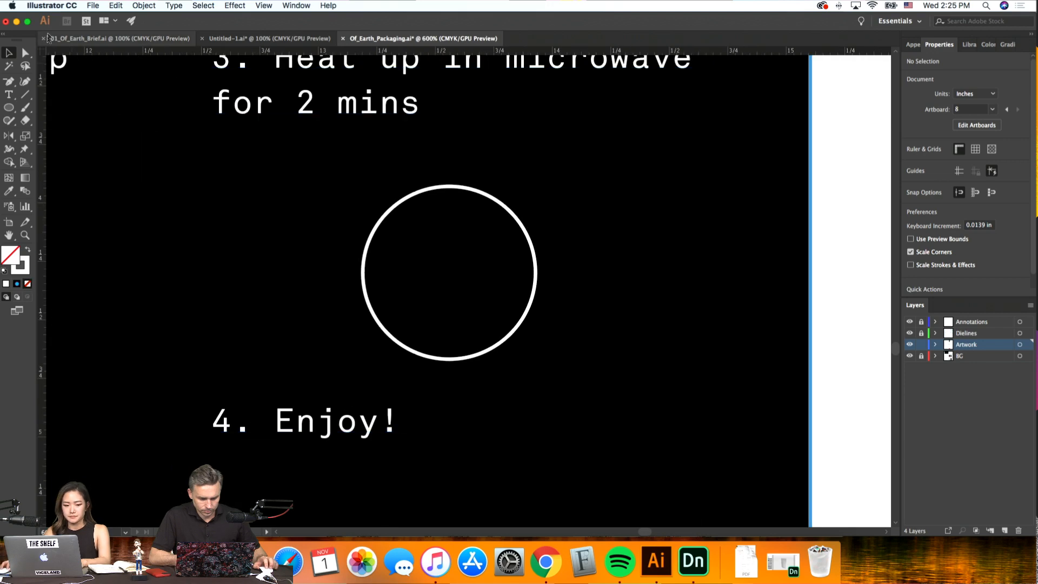
{"action": "left_click", "coordinate": [9, 108]}
{"action": "mouse_move", "coordinate": [401, 242]}
{"action": "left_mouse_down"}
{"action": "mouse_move", "coordinate": [423, 264]}
{"action": "mouse_move", "coordinate": [490, 264]}
{"action": "left_mouse_up"}
{"action": "key", "text": "v"}
{"action": "left_click", "coordinate": [459, 278]}
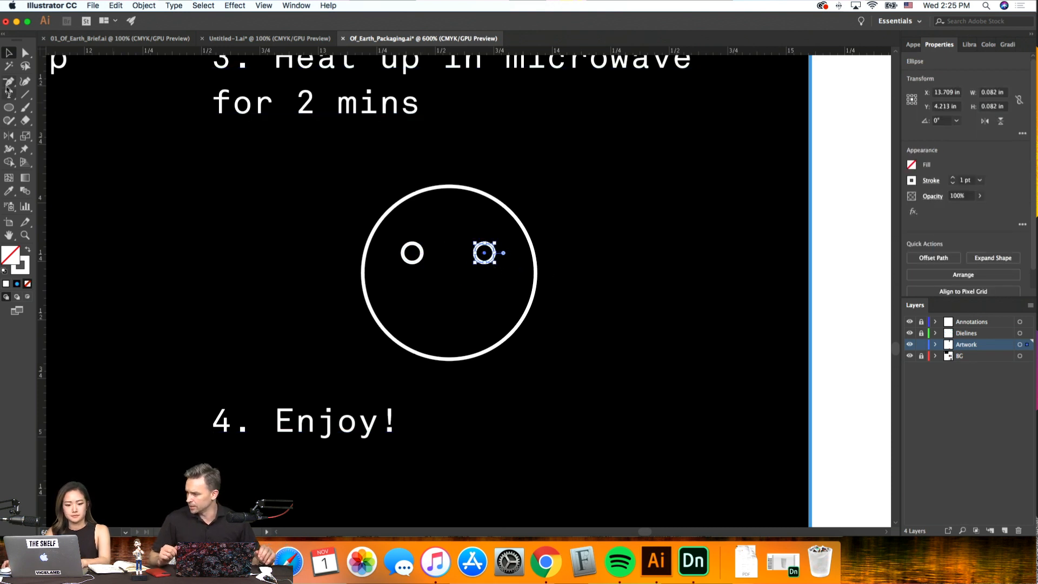
Draw an unfilled circle about 0.403 in in diameter with a 1 pt outline, centred inside the step 4 face
{"action": "left_click_drag", "start_coordinate": [7, 89], "coordinate": [49, 77]}
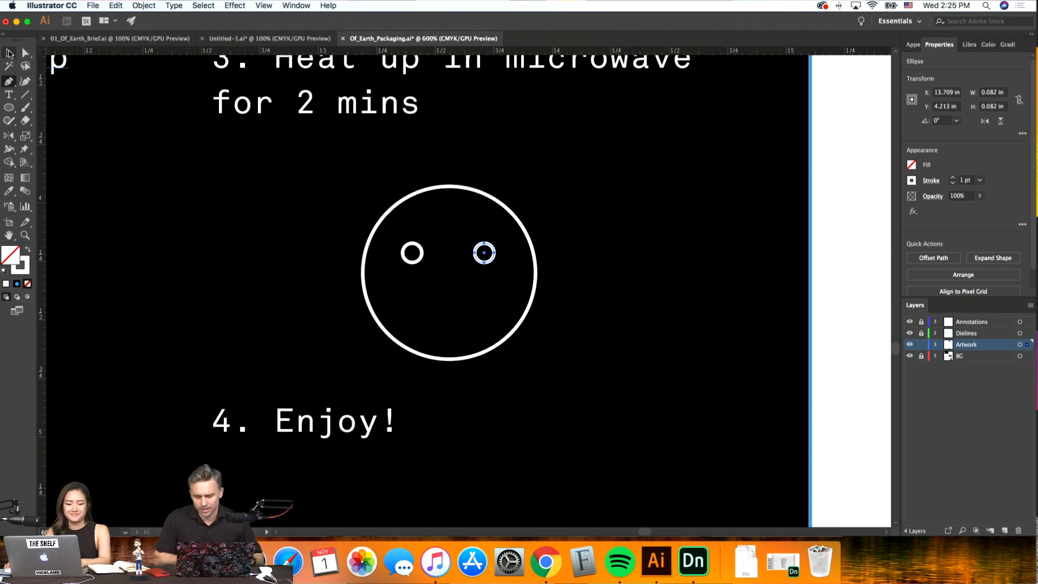
{"action": "key", "text": "v"}
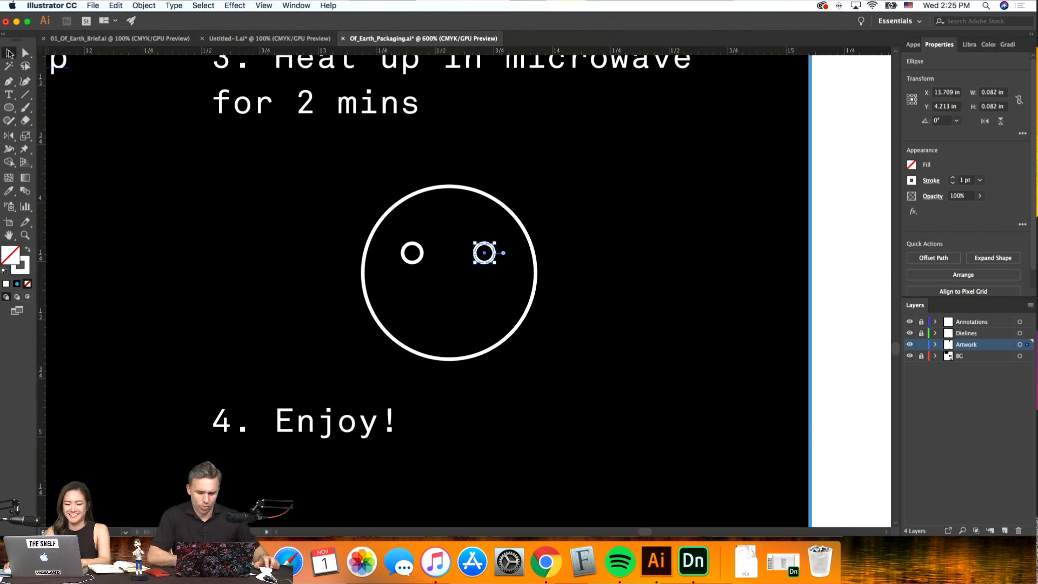
{"action": "left_click", "coordinate": [8, 106]}
{"action": "left_click_drag", "start_coordinate": [390, 226], "coordinate": [491, 288], "text": "shift"}
{"action": "key", "text": "v"}
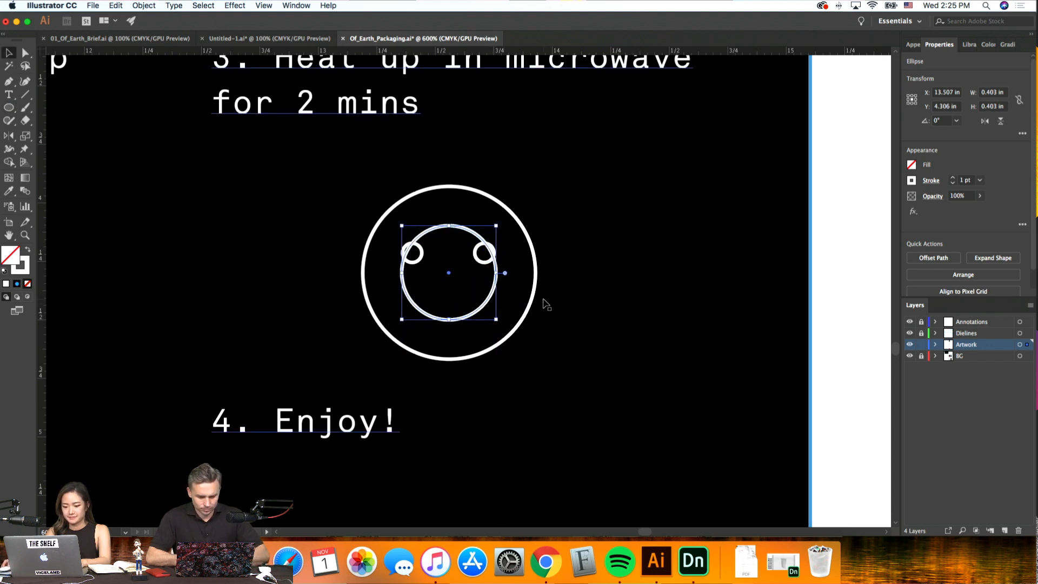
Delete the top anchor of the inner circle on the face icon, leaving a half-circle mouth
{"action": "key", "text": "a"}
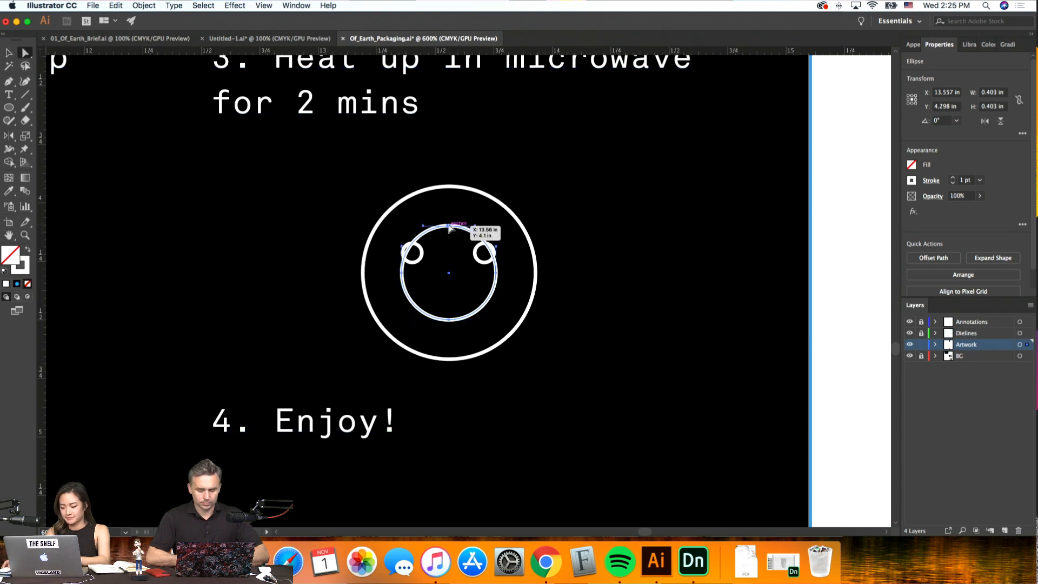
{"action": "left_click", "coordinate": [448, 225]}
{"action": "key", "text": "Delete"}
{"action": "key", "text": "v"}
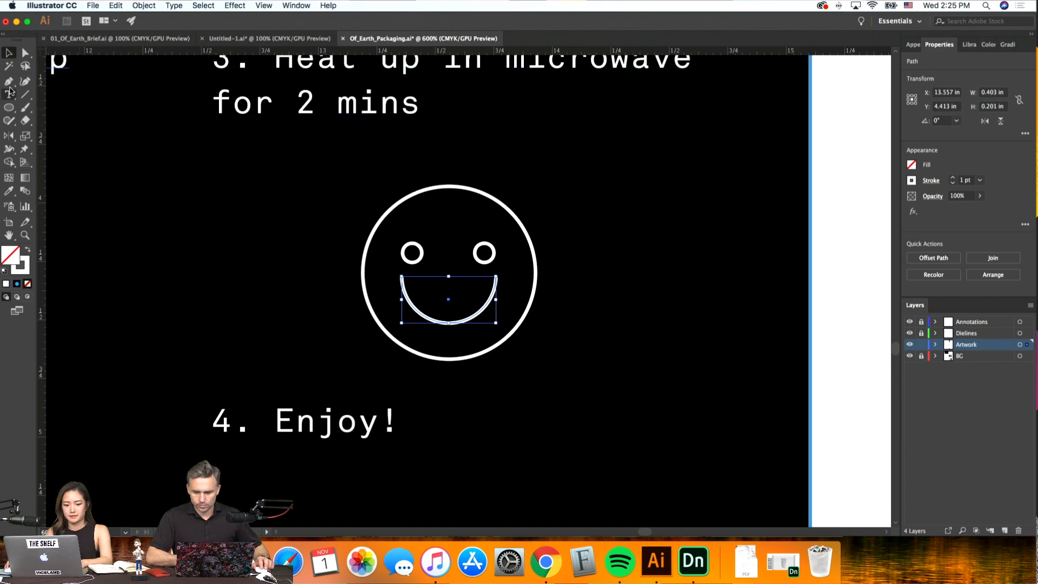
Place a horizontal guide through the mouth's middle and, in outline view, add anchor points where it crosses both sides of the arc
{"action": "key", "text": "super+equal"}
{"action": "key", "text": "super+equal"}
{"action": "key", "text": "super+equal"}
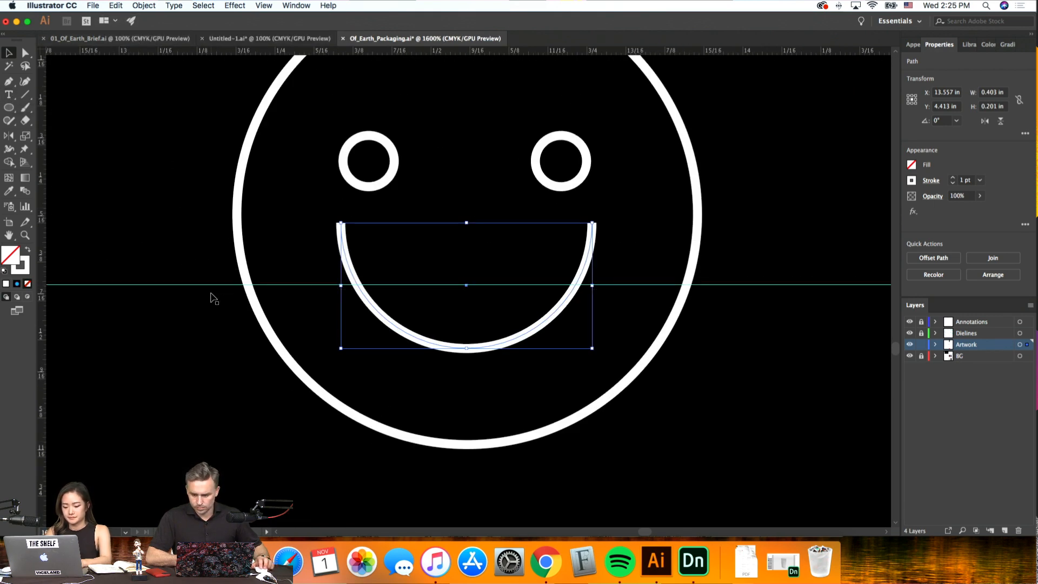
{"action": "key", "text": "super+y"}
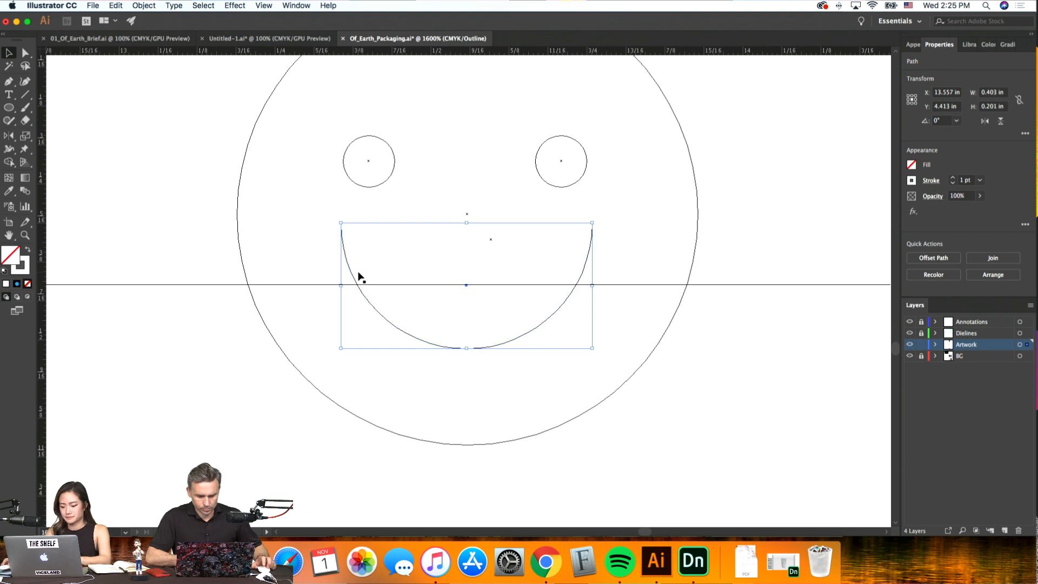
{"action": "key", "text": "p"}
{"action": "left_click", "coordinate": [360, 290]}
{"action": "left_click", "coordinate": [575, 286]}
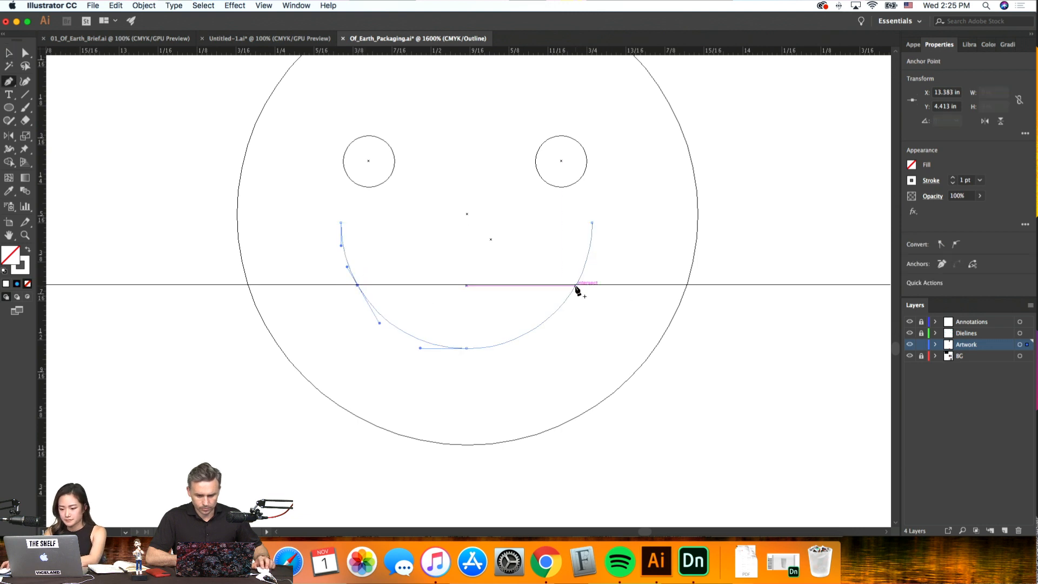
Delete the two upper end anchors of the mouth to shorten it to a shallow smile ending at the guide
{"action": "key", "text": "a"}
{"action": "left_click_drag", "start_coordinate": [611, 236], "coordinate": [304, 219]}
{"action": "key", "text": "super+z"}
{"action": "left_click", "coordinate": [593, 224]}
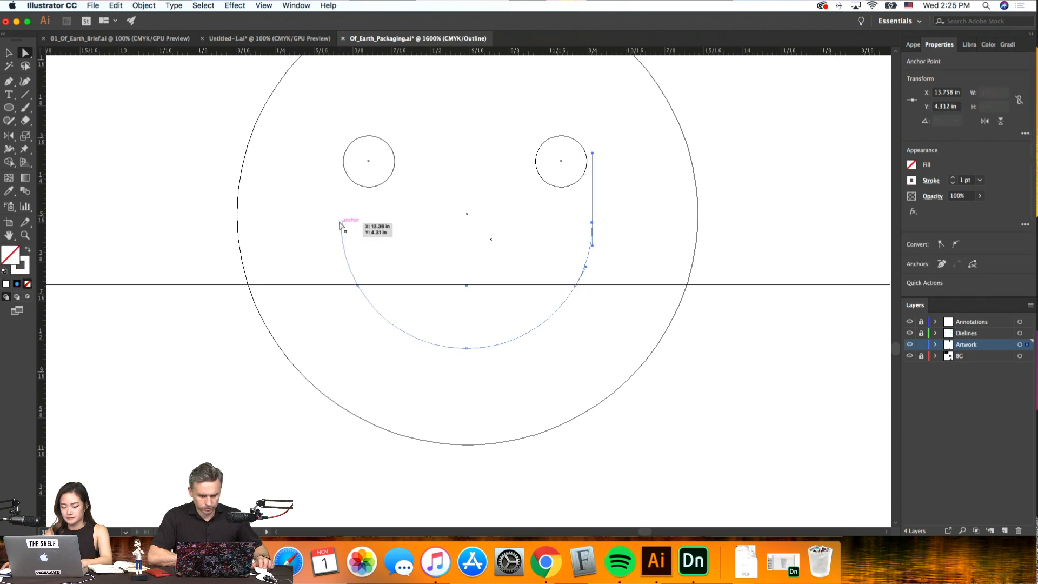
{"action": "left_click", "coordinate": [341, 223], "text": "shift"}
{"action": "key", "text": "Delete"}
{"action": "key", "text": "super+minus"}
{"action": "key", "text": "super+minus"}
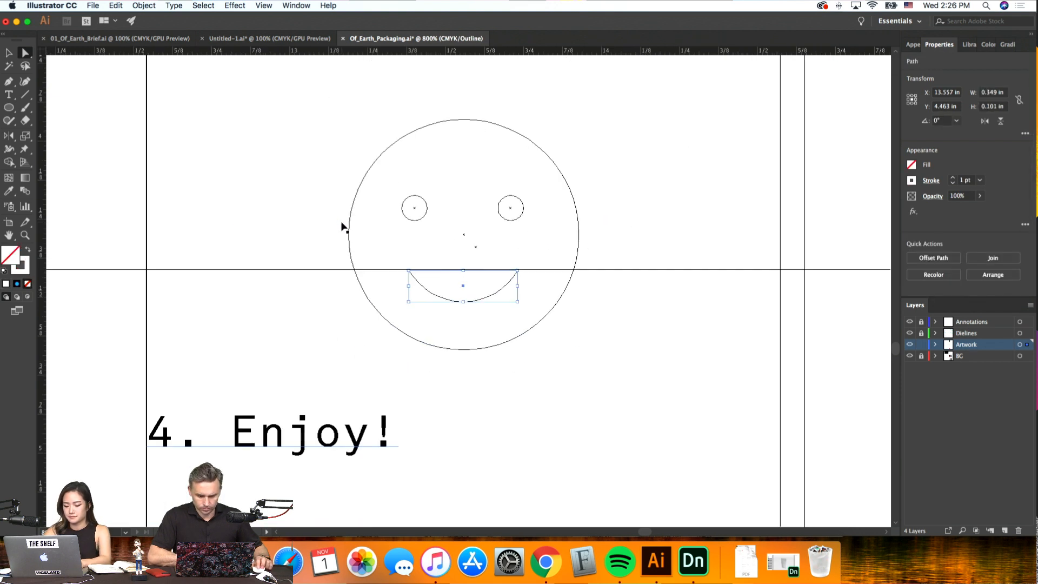
Return to preview display, deselect everything and examine the smiley icon above the "4. Enjoy!" step
{"action": "key", "text": "super+y"}
{"action": "left_click", "coordinate": [641, 391]}
{"action": "key", "text": "super+minus"}
{"action": "key", "text": "super+minus"}
{"action": "key", "text": "super+minus"}
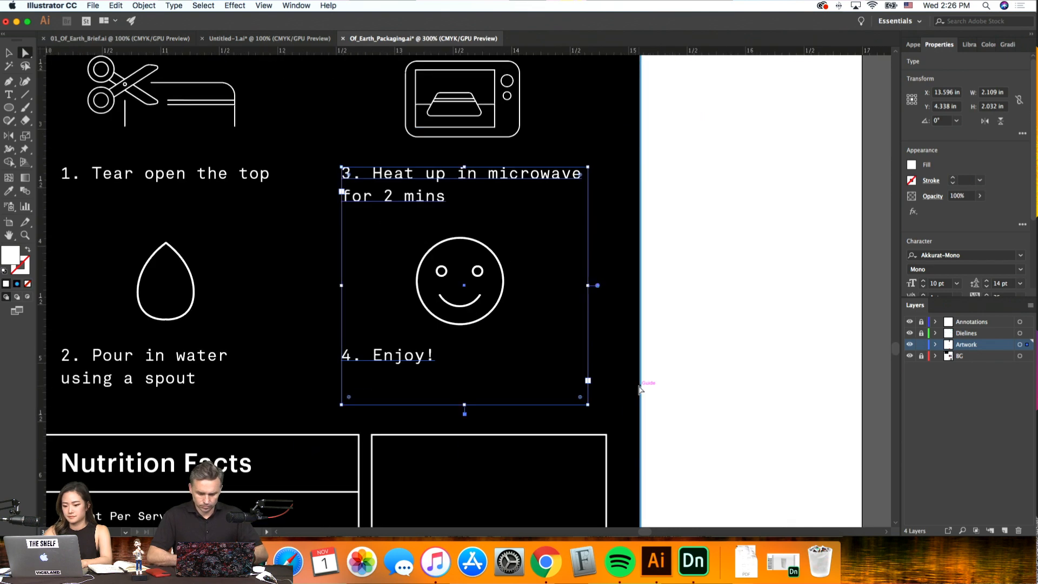
{"action": "left_click", "coordinate": [667, 381]}
{"action": "key", "text": "super+plus"}
{"action": "key", "text": "super+plus"}
{"action": "key", "text": "super+plus"}
{"action": "key", "text": "super+plus"}
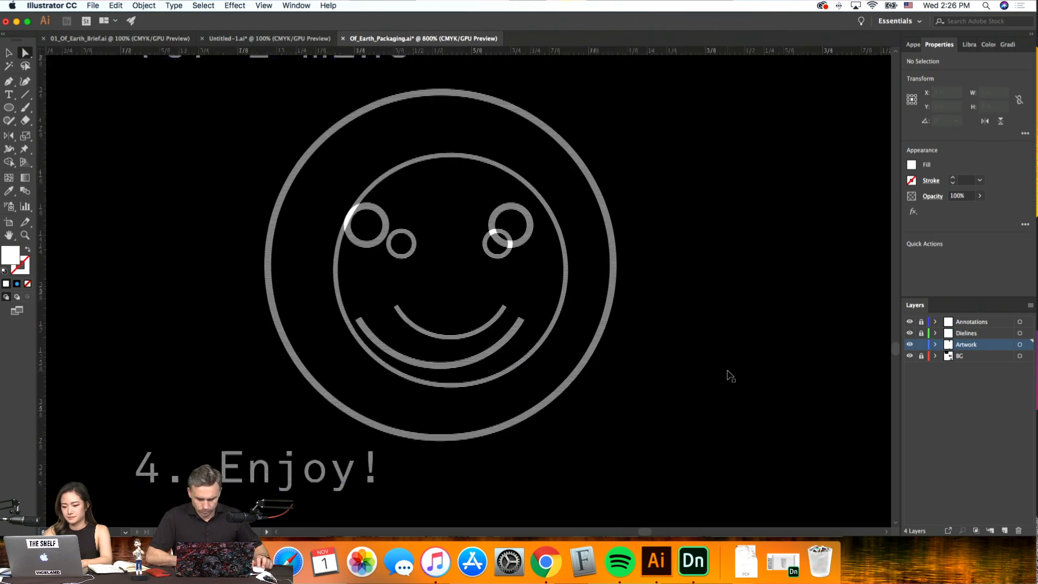
{"action": "left_click", "coordinate": [494, 354]}
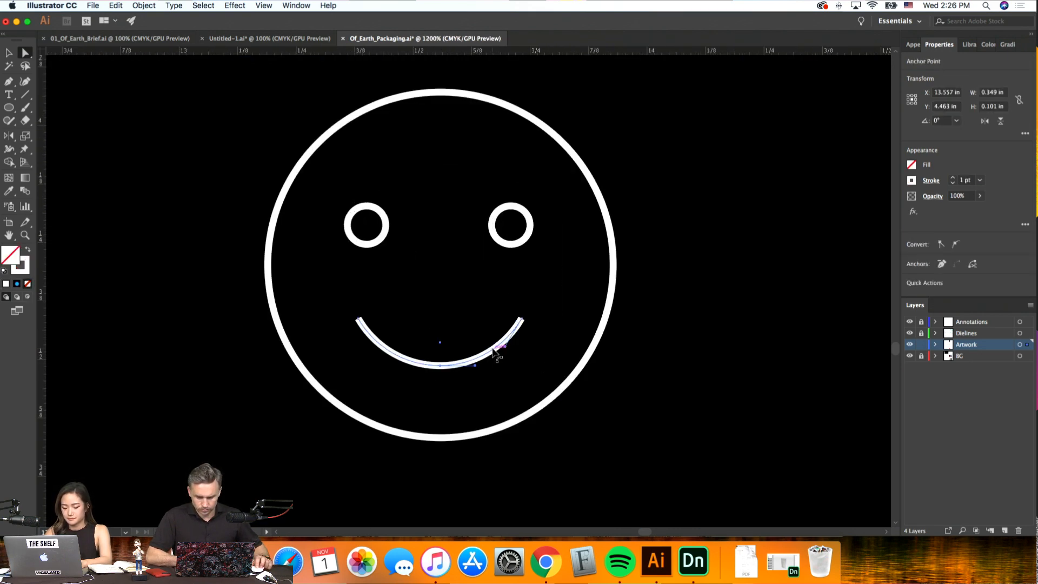
{"action": "key", "text": "super+z"}
{"action": "key", "text": "super+z"}
{"action": "key", "text": "super+z"}
{"action": "key", "text": "super+shift+z"}
{"action": "key", "text": "super+shift+z"}
{"action": "key", "text": "super+shift+z"}
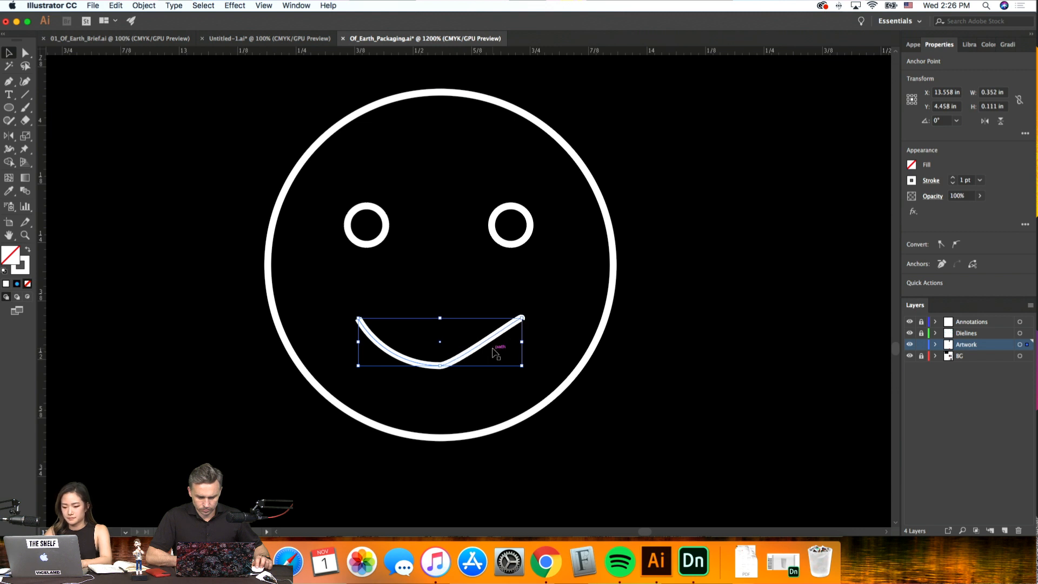
{"action": "left_click", "coordinate": [484, 357]}
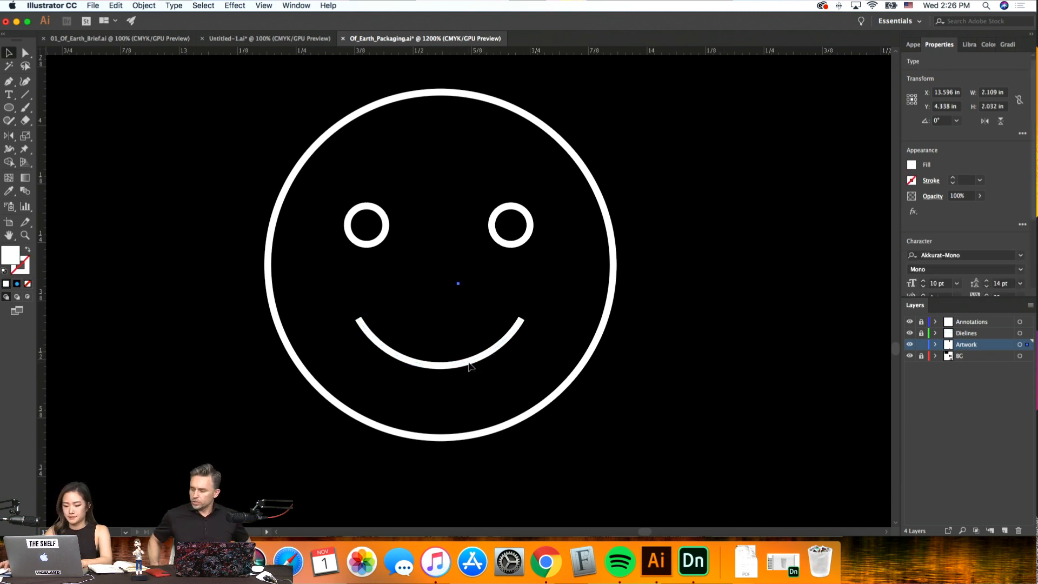
Move the smile curve up about 0.05 in inside the face circle
{"action": "key", "text": "super+minus"}
{"action": "key", "text": "super+minus"}
{"action": "left_click", "coordinate": [752, 374]}
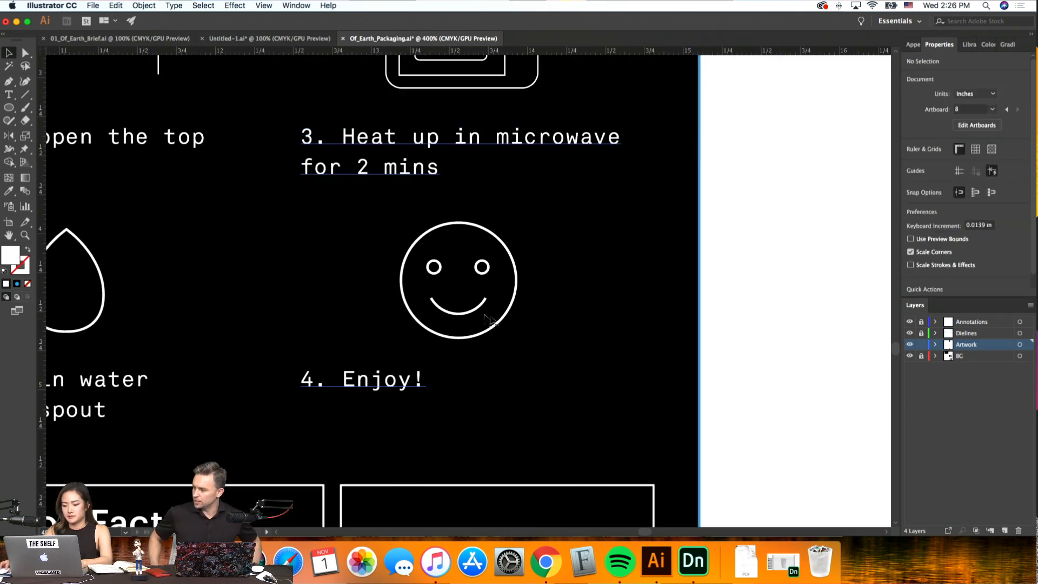
{"action": "left_click", "coordinate": [482, 301]}
{"action": "key", "text": "super+equal"}
{"action": "key", "text": "super+equal"}
{"action": "key", "text": "super+equal"}
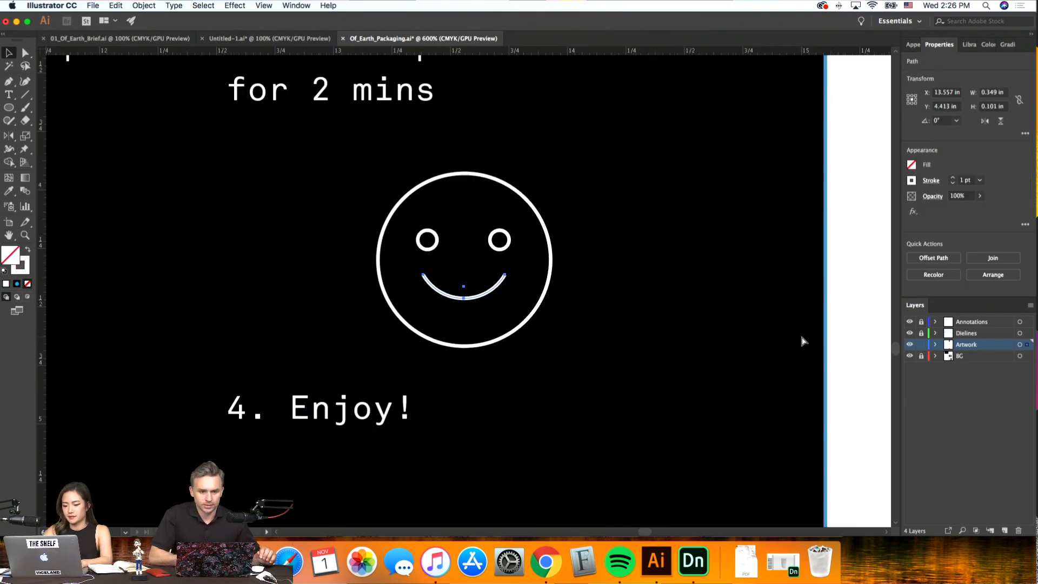
Draw a curved tongue shape with the Pen tool, hanging from the right half of the smile
{"action": "left_click", "coordinate": [8, 82]}
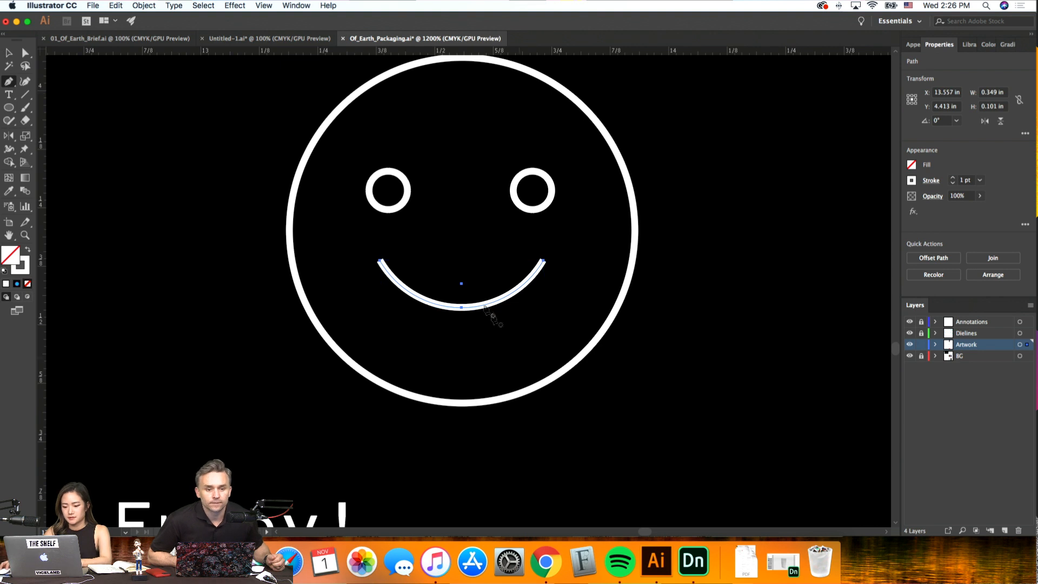
{"action": "left_click", "coordinate": [6, 51]}
{"action": "left_click", "coordinate": [131, 94]}
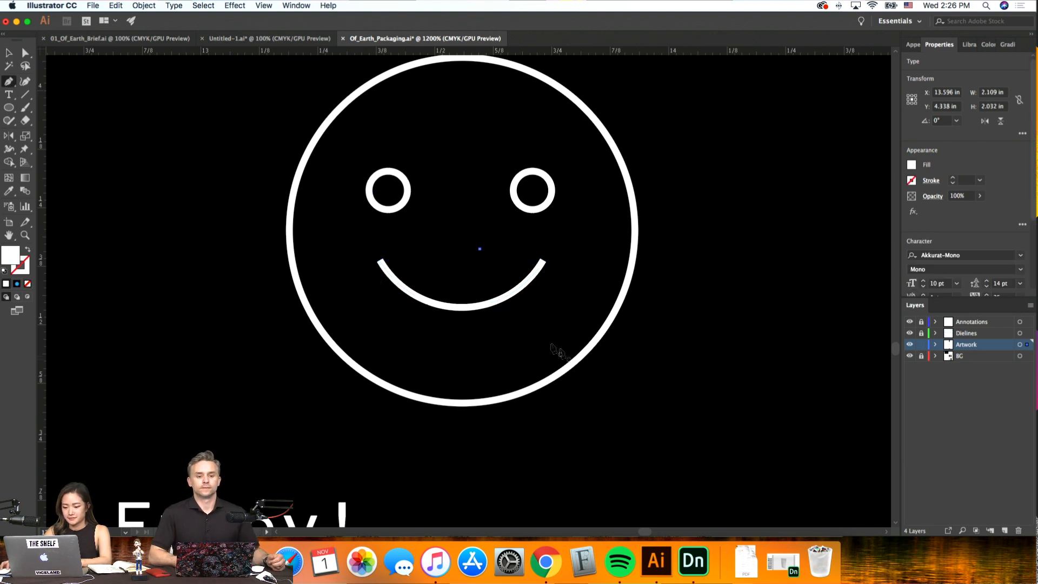
{"action": "left_click", "coordinate": [489, 309]}
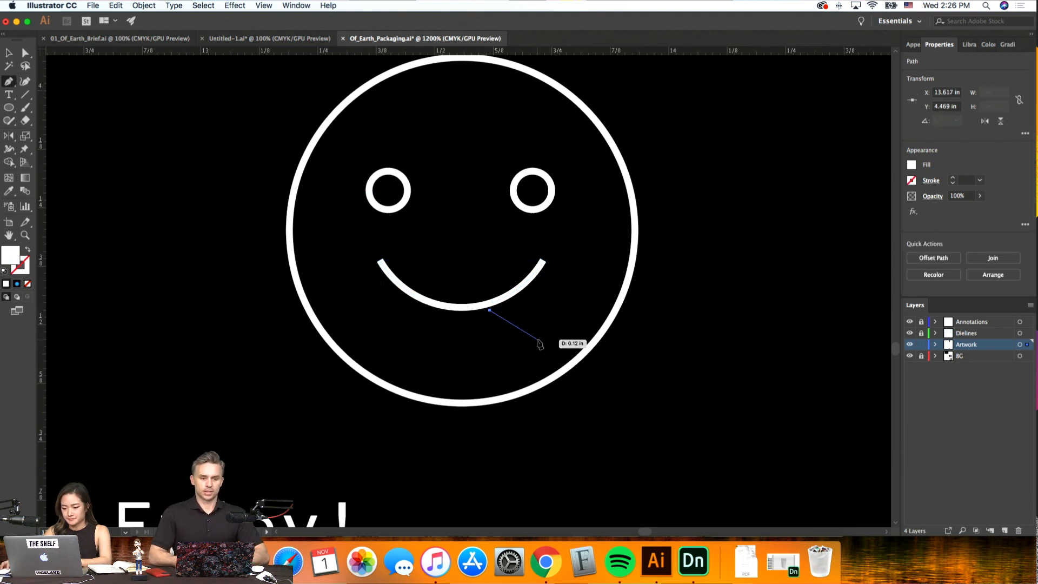
{"action": "left_click_drag", "start_coordinate": [574, 321], "coordinate": [572, 318]}
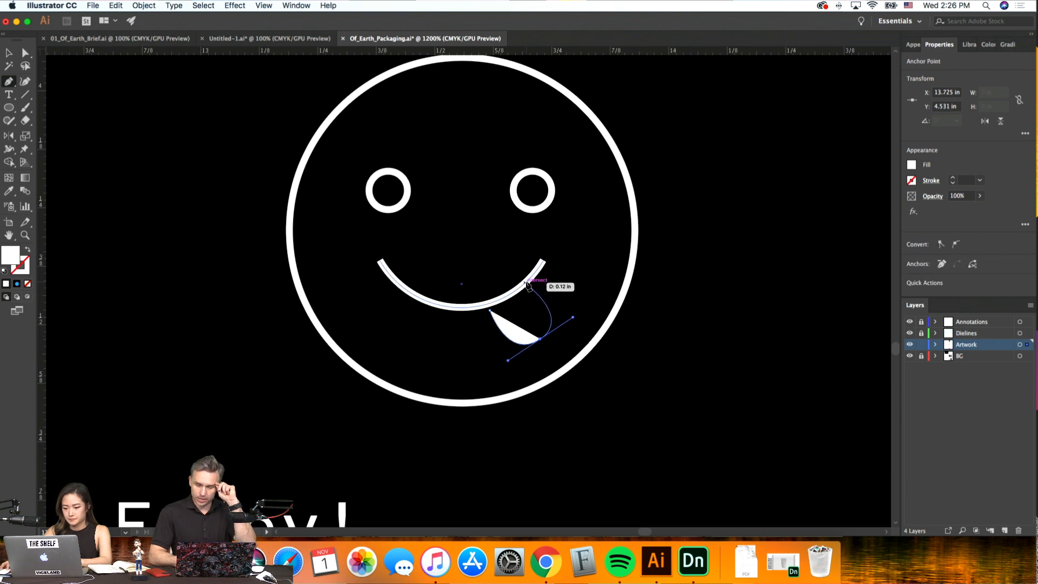
{"action": "left_click", "coordinate": [526, 283]}
Move the tongue's starting anchor onto the smile curve and swap fill and stroke to give it a 1 pt white outline without fill
{"action": "key", "text": "a"}
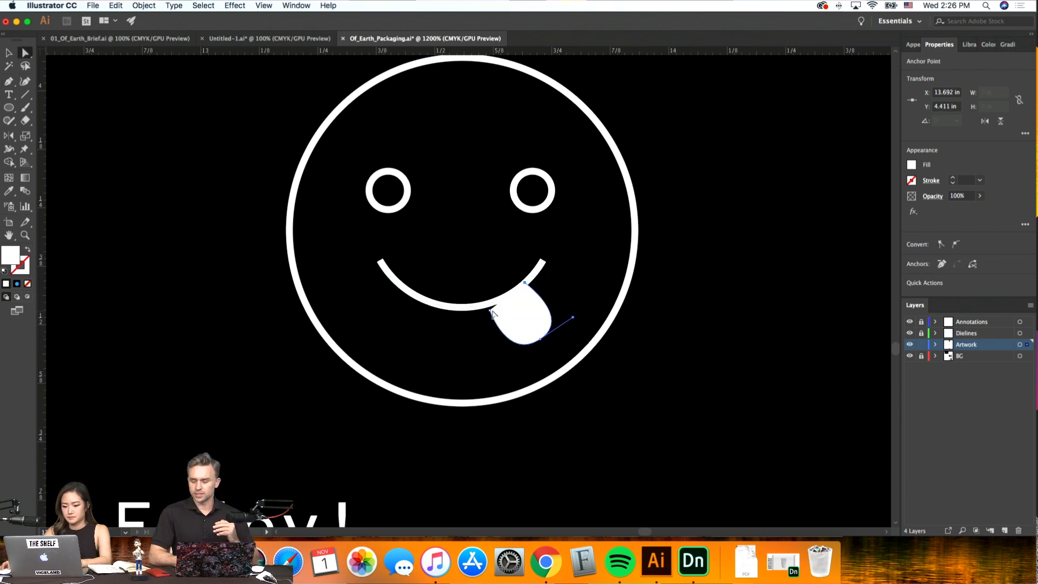
{"action": "left_click_drag", "start_coordinate": [489, 310], "coordinate": [485, 304]}
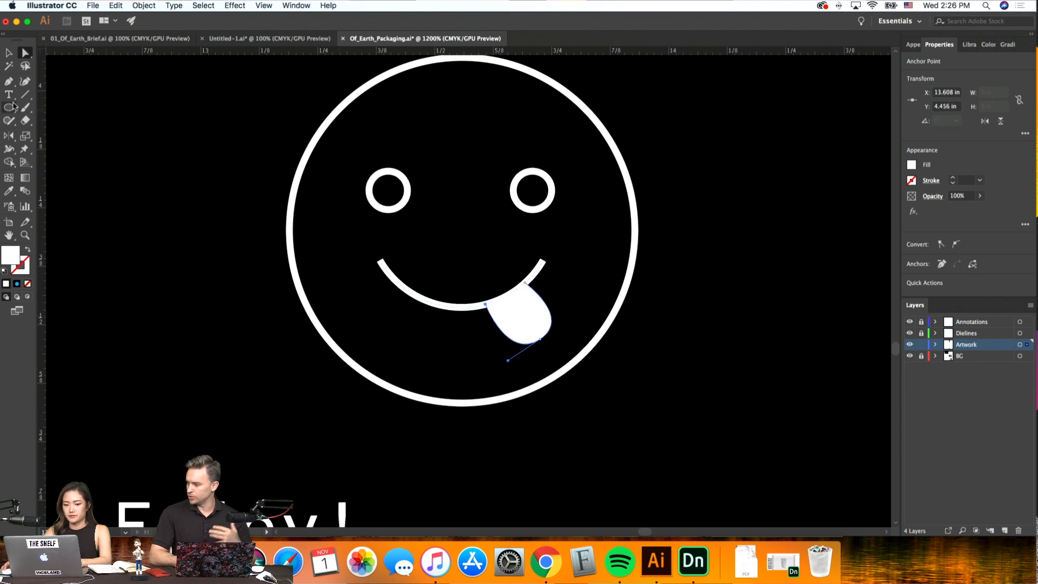
{"action": "key", "text": "v"}
{"action": "left_click", "coordinate": [29, 252]}
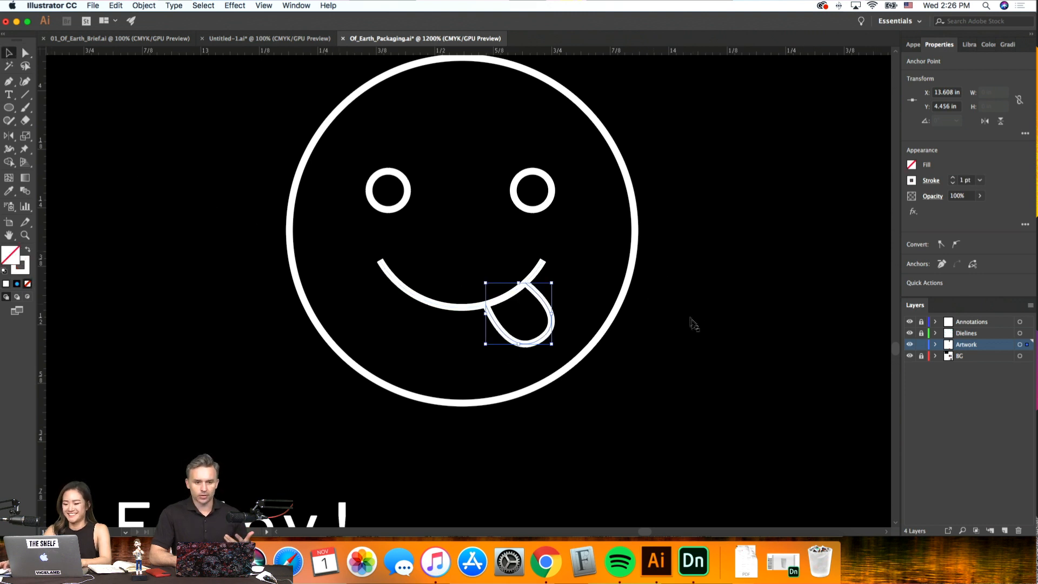
Lengthen the tongue slightly by moving its tip anchor downward, and deselect it
{"action": "left_click", "coordinate": [26, 54]}
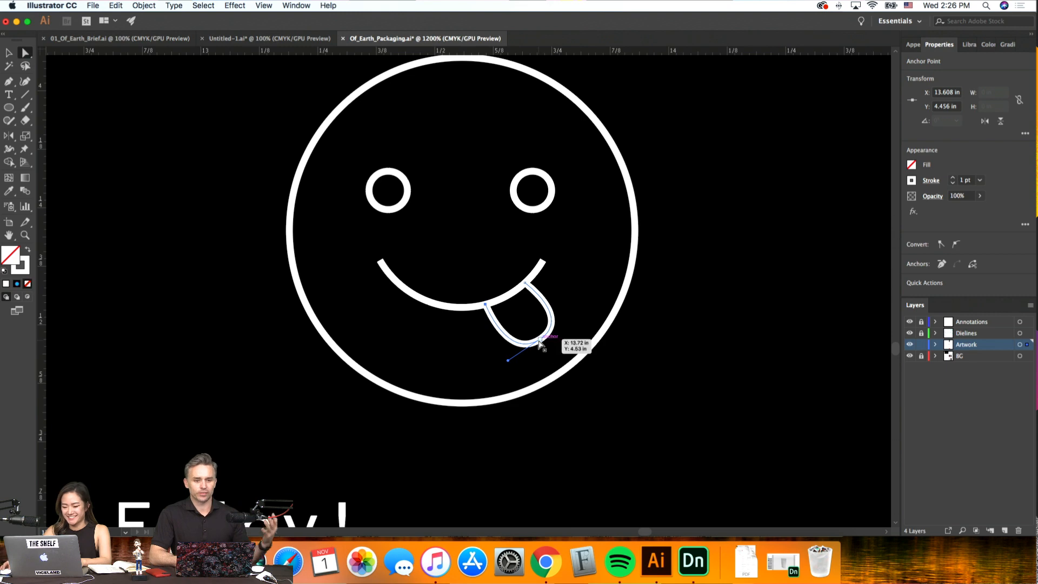
{"action": "left_click_drag", "start_coordinate": [540, 342], "coordinate": [542, 346]}
{"action": "left_click", "coordinate": [653, 383]}
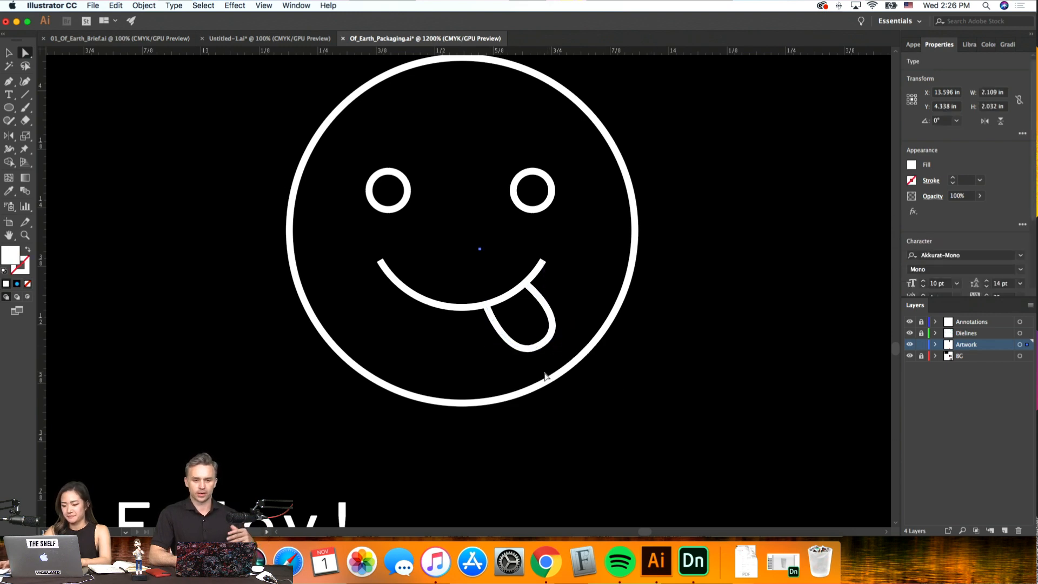
Draw a straight crease about 0.08 in long from the tongue's centre to the smile, and match its stroke to the tongue outline with the Eyedropper
{"action": "scroll", "coordinate": [545, 373], "scroll_direction": "right", "scroll_amount": 3}
{"action": "key", "text": "i"}
{"action": "key", "text": "l"}
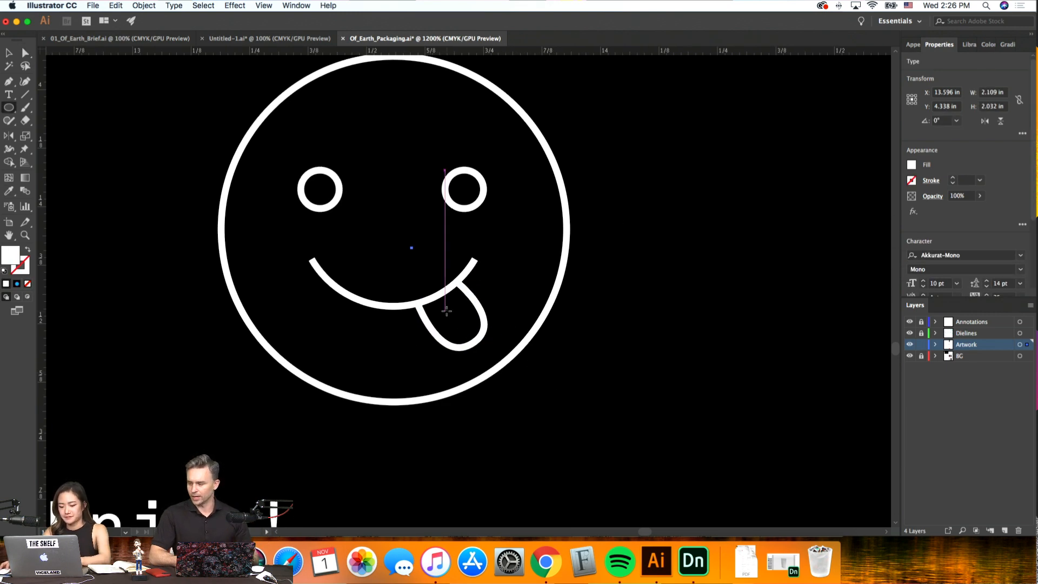
{"action": "key", "text": "p"}
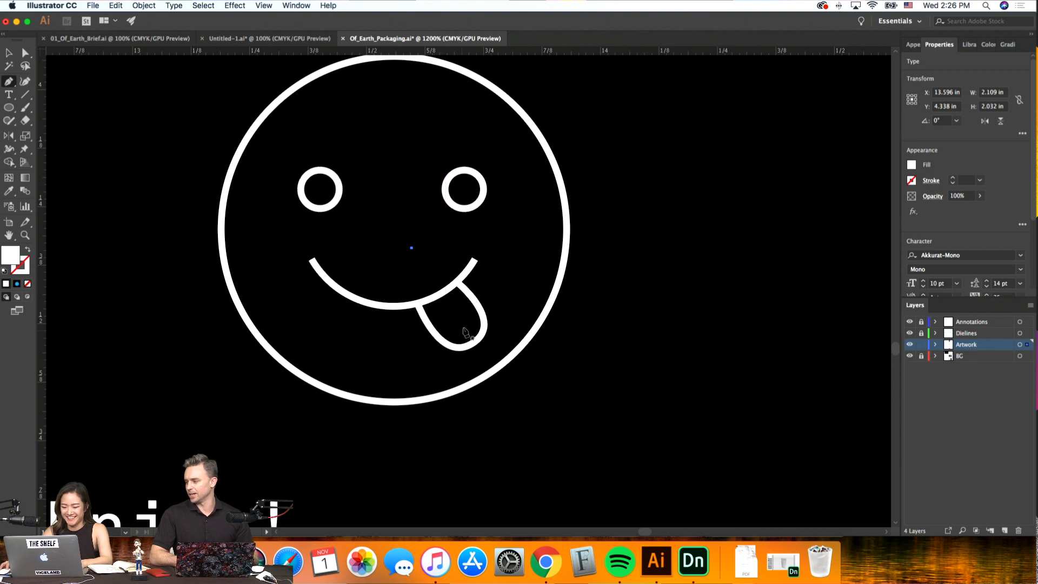
{"action": "left_click", "coordinate": [460, 324]}
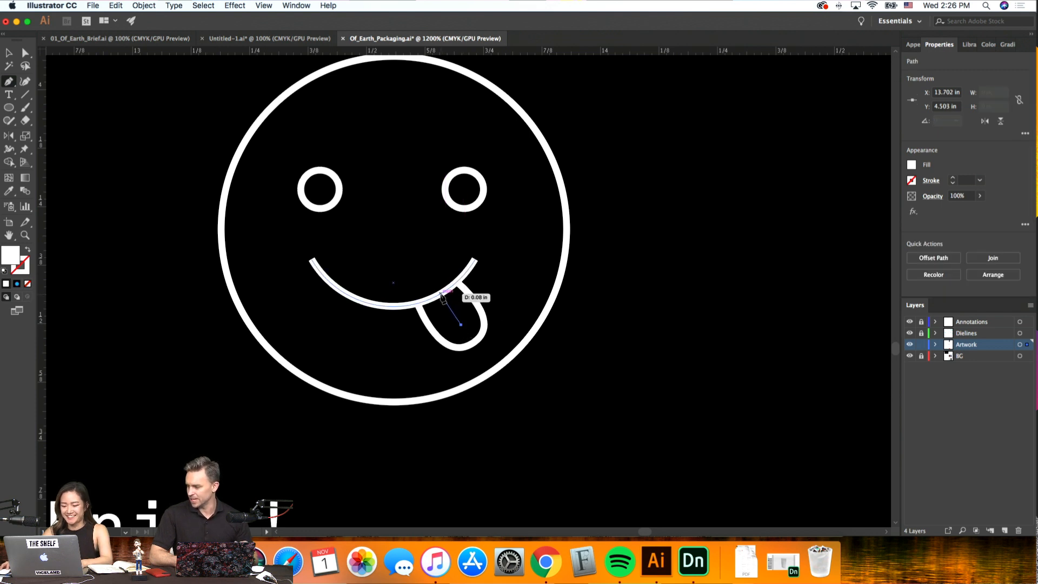
{"action": "left_click", "coordinate": [441, 294]}
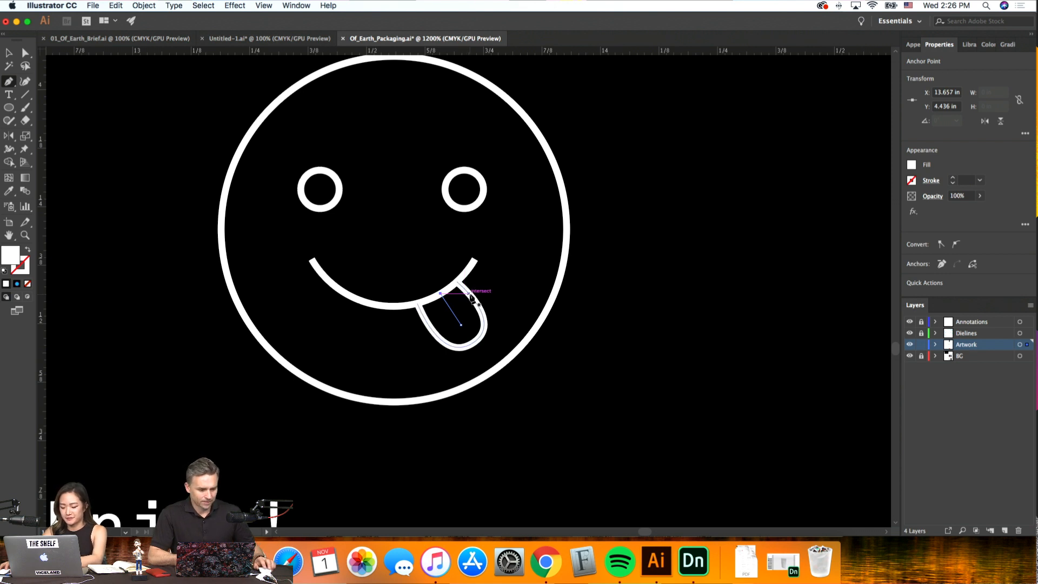
{"action": "key", "text": "i"}
{"action": "left_click", "coordinate": [475, 296]}
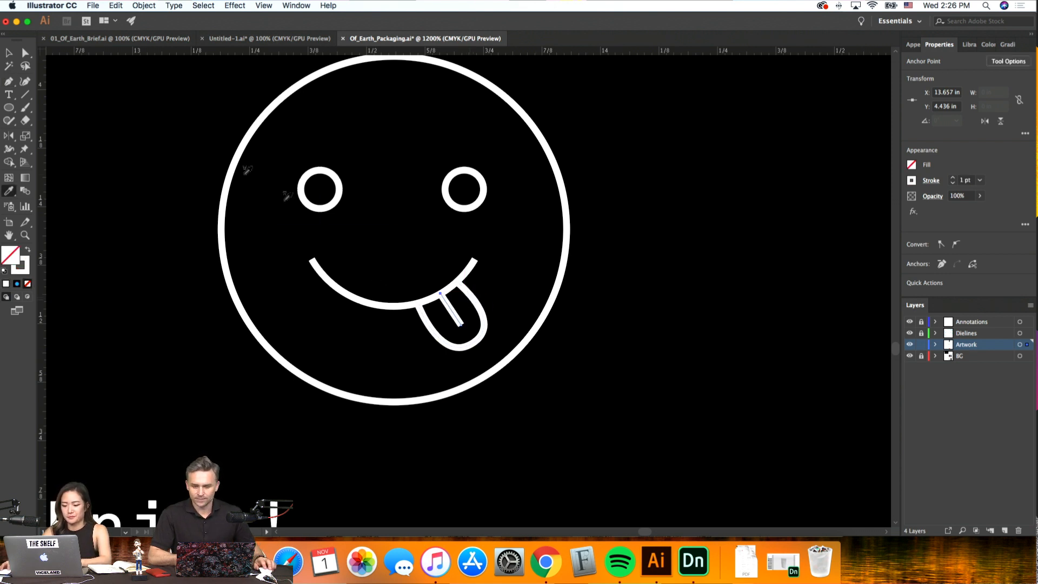
Examine the tongue-out face icon at smaller scale within the back panel layout
{"action": "key", "text": "v"}
{"action": "key", "text": "super+minus"}
{"action": "key", "text": "super+minus"}
{"action": "key", "text": "super+minus"}
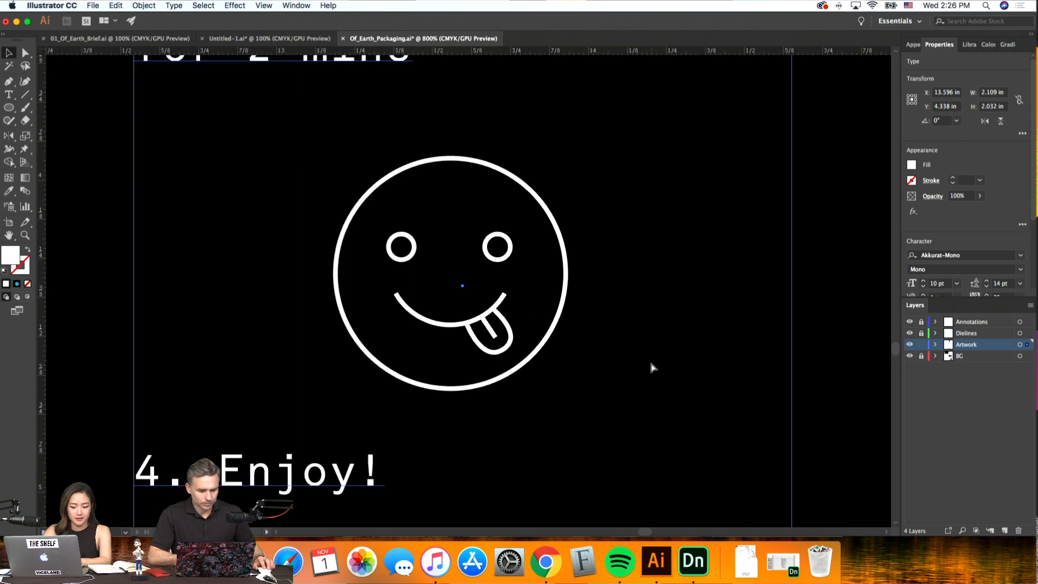
{"action": "left_click", "coordinate": [741, 343]}
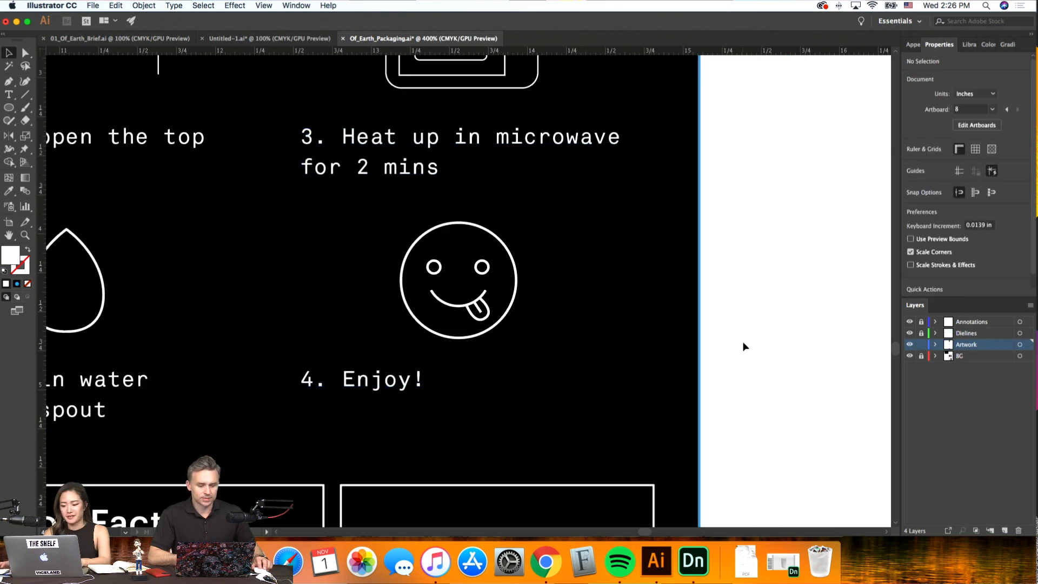
{"action": "left_click", "coordinate": [476, 309]}
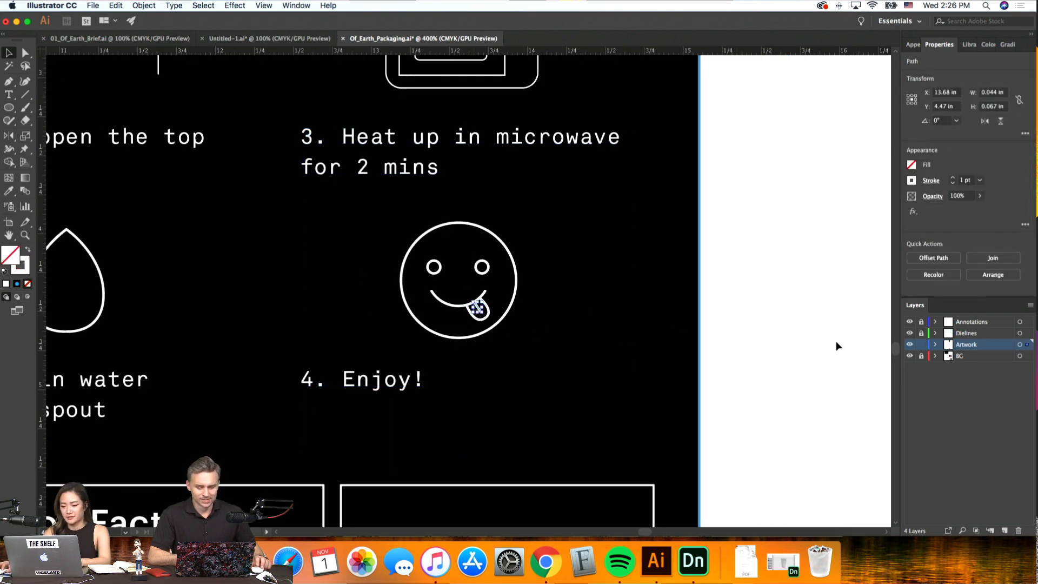
{"action": "left_click", "coordinate": [794, 344]}
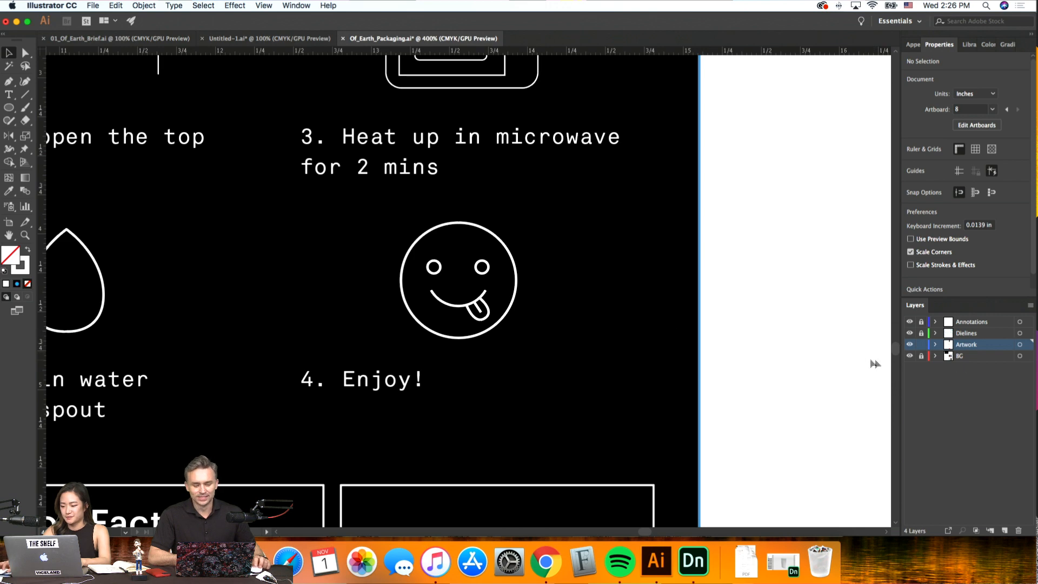
{"action": "key", "text": "super+minus"}
{"action": "key", "text": "super+minus"}
{"action": "key", "text": "super+minus"}
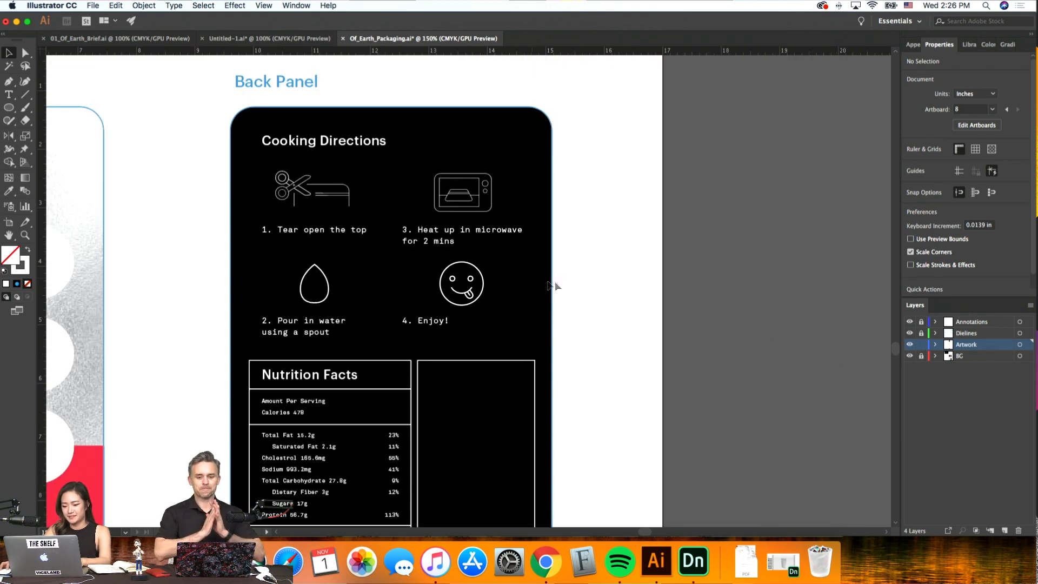
Review the face icon alongside the scissors, water drop and microwave icons in the Cooking Directions section
{"action": "left_click", "coordinate": [508, 312]}
{"action": "left_click_drag", "start_coordinate": [584, 307], "coordinate": [439, 261]}
{"action": "left_click_drag", "start_coordinate": [599, 336], "coordinate": [513, 313], "text": "shift"}
{"action": "left_click", "coordinate": [644, 336]}
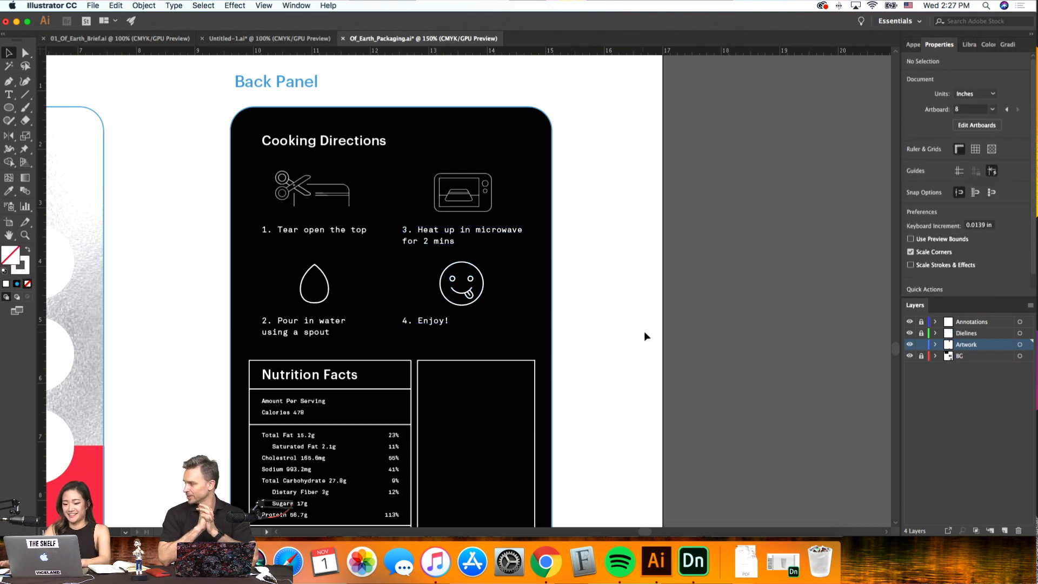
{"action": "key", "text": "super+plus"}
{"action": "key", "text": "super+plus"}
{"action": "scroll", "coordinate": [645, 333], "scroll_direction": "left", "scroll_amount": 4}
{"action": "scroll", "coordinate": [645, 332], "scroll_direction": "up", "scroll_amount": 3}
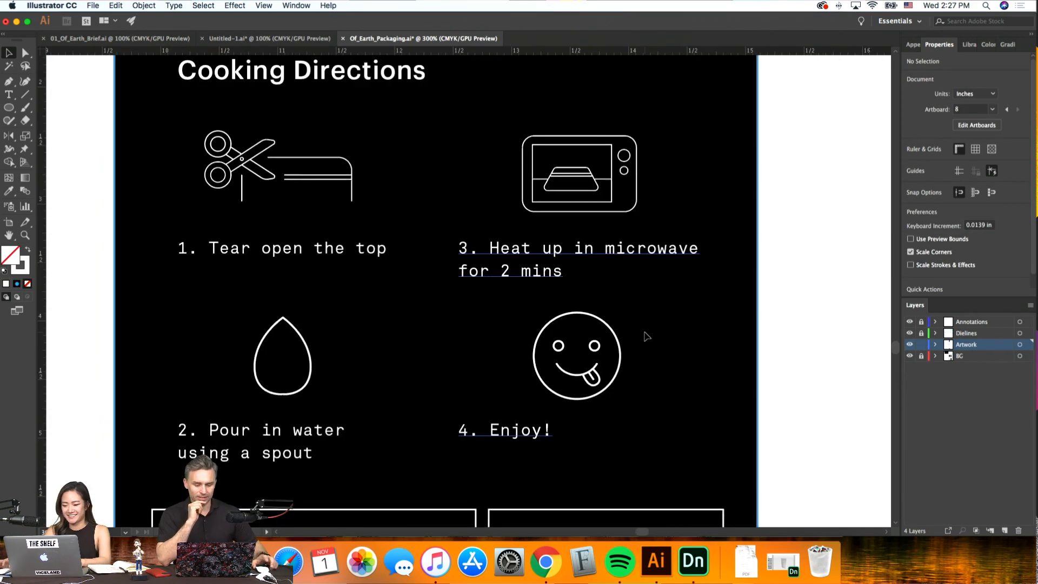
Select the tongue-out face icon group and set its stroke weight to 0.75 pt
{"action": "left_click", "coordinate": [618, 345]}
{"action": "left_click", "coordinate": [686, 350]}
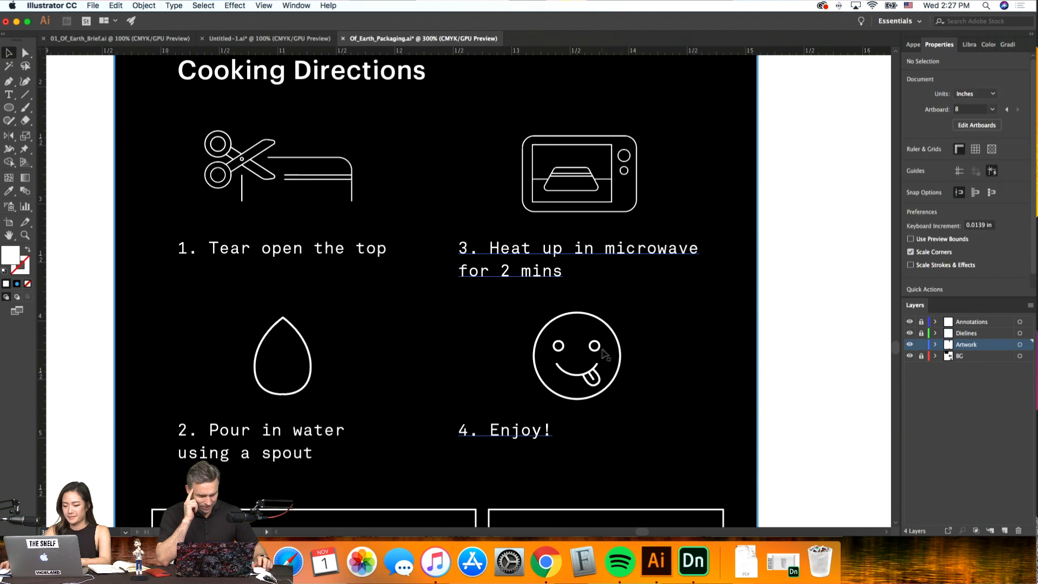
{"action": "left_click", "coordinate": [620, 356]}
{"action": "left_click", "coordinate": [961, 181]}
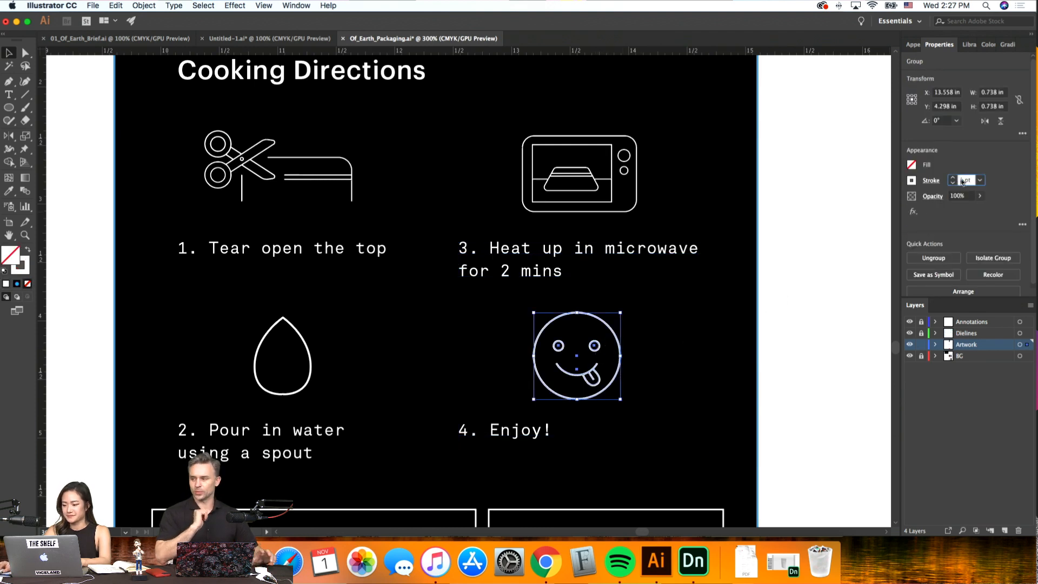
{"action": "type", "text": "0.75"}
{"action": "key", "text": "Return"}
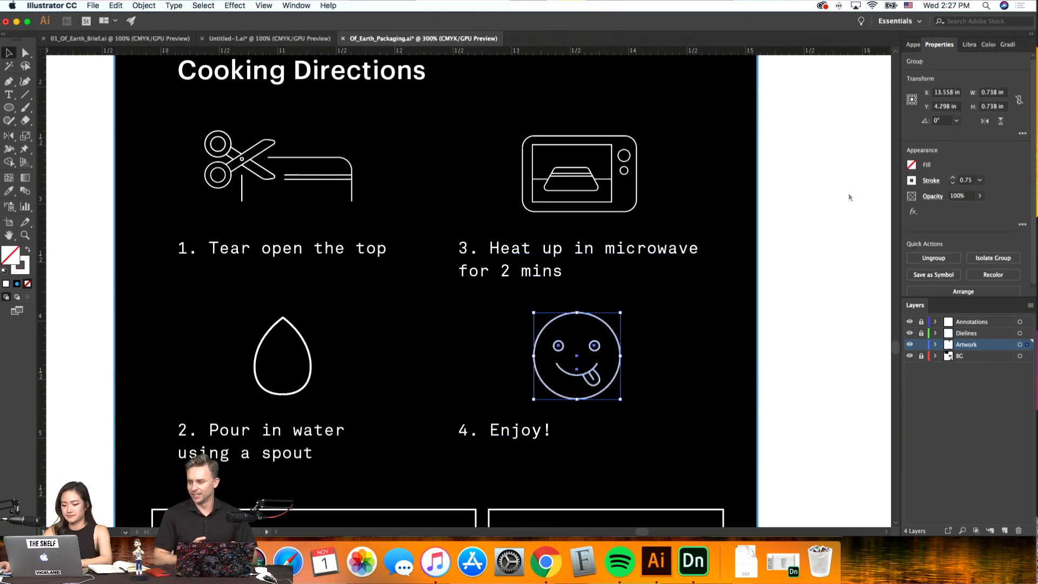
Set the water drop icon's stroke weight to 0.75 pt
{"action": "left_click", "coordinate": [307, 382]}
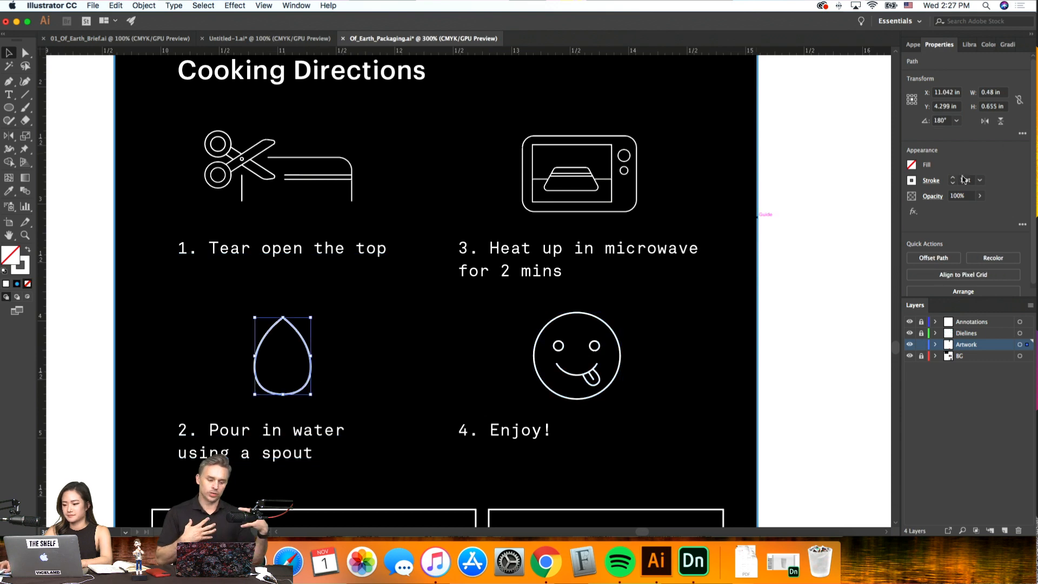
{"action": "left_click", "coordinate": [952, 180]}
{"action": "type", "text": "0.75"}
{"action": "key", "text": "Return"}
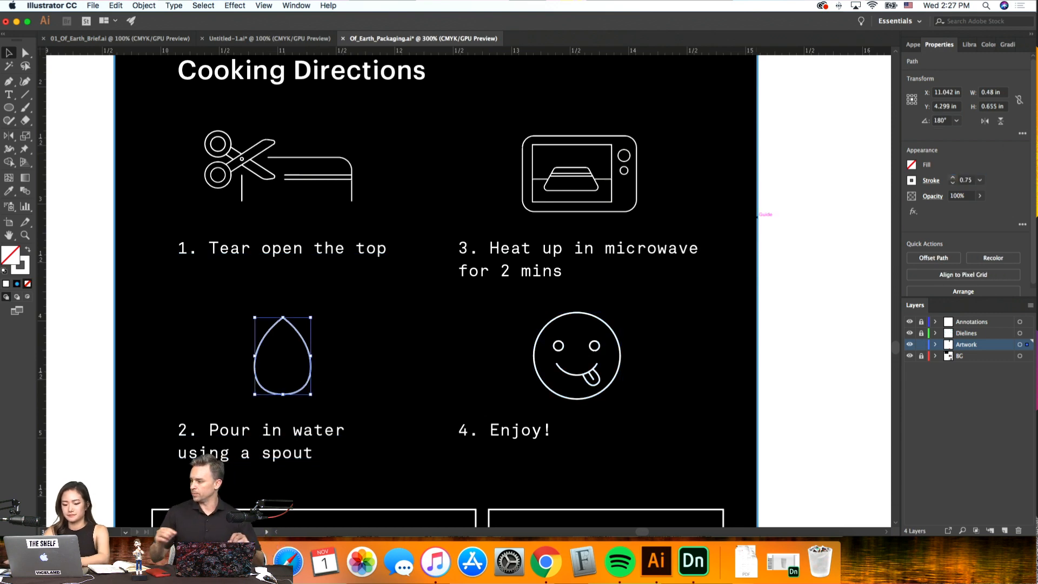
Draw a small unfilled circle about 0.07 in wide inside the water drop, near its right edge
{"action": "left_click", "coordinate": [98, 250]}
{"action": "key", "text": "super+equal"}
{"action": "key", "text": "super+equal"}
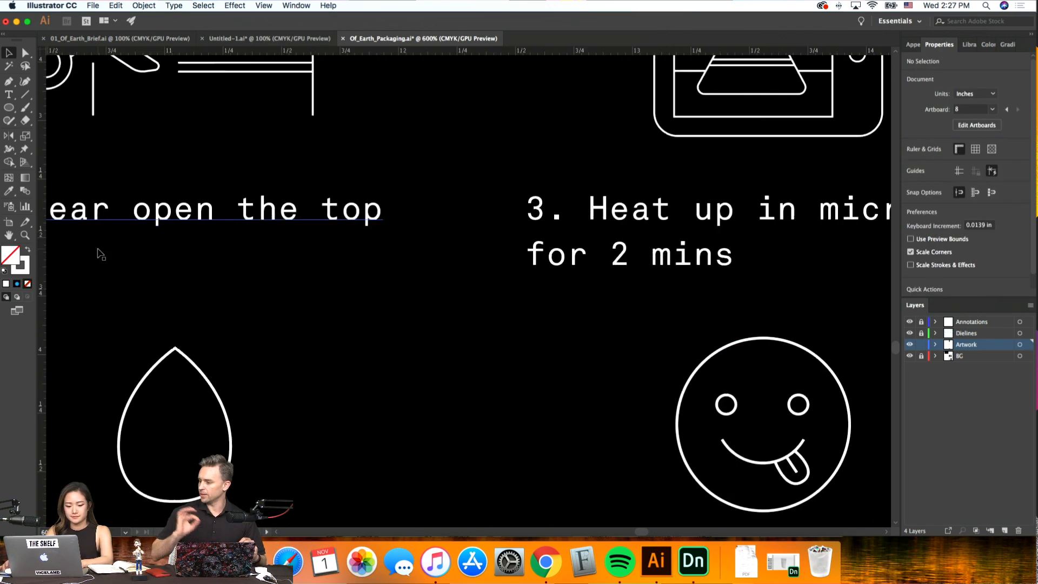
{"action": "key", "text": "l"}
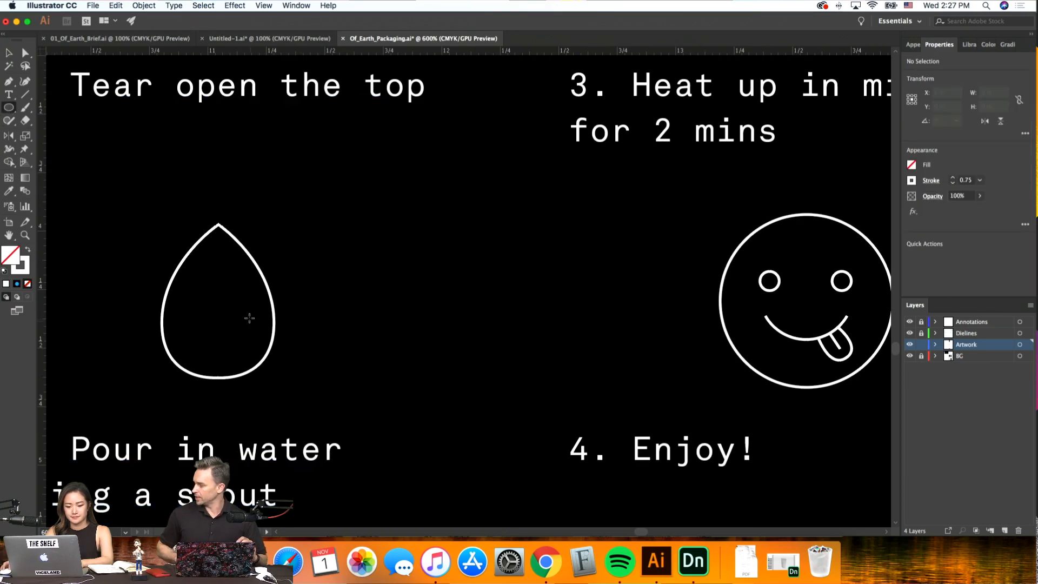
{"action": "left_click_drag", "start_coordinate": [245, 316], "coordinate": [261, 332]}
{"action": "key", "text": "v"}
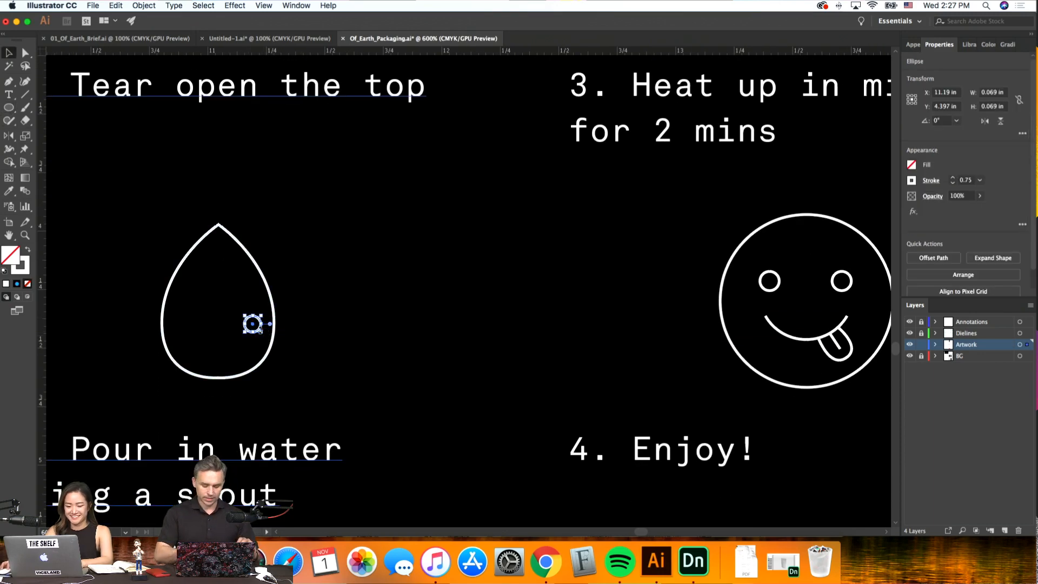
{"action": "left_click", "coordinate": [967, 180]}
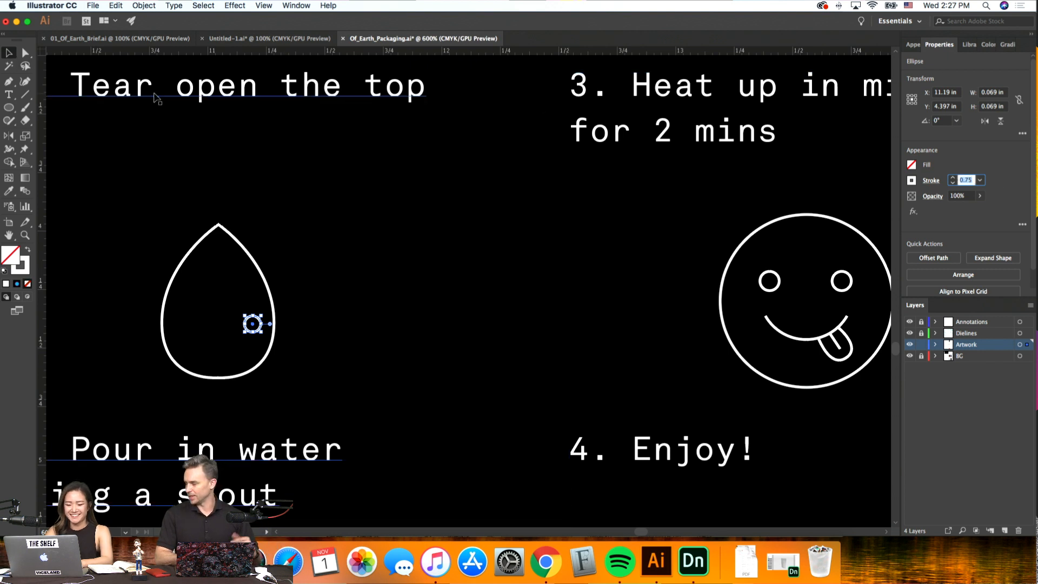
{"action": "left_click", "coordinate": [251, 94]}
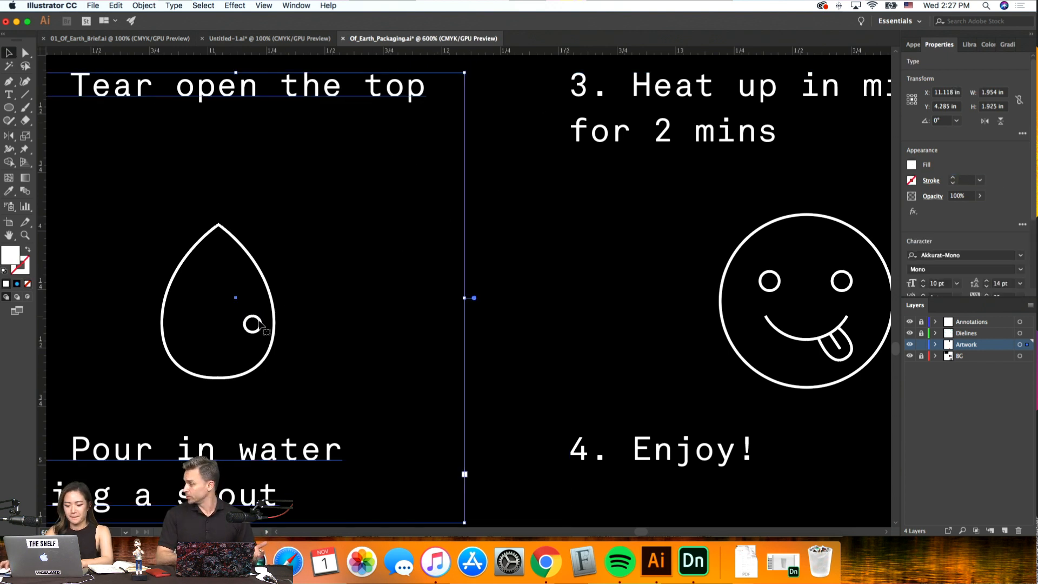
{"action": "left_click", "coordinate": [267, 327]}
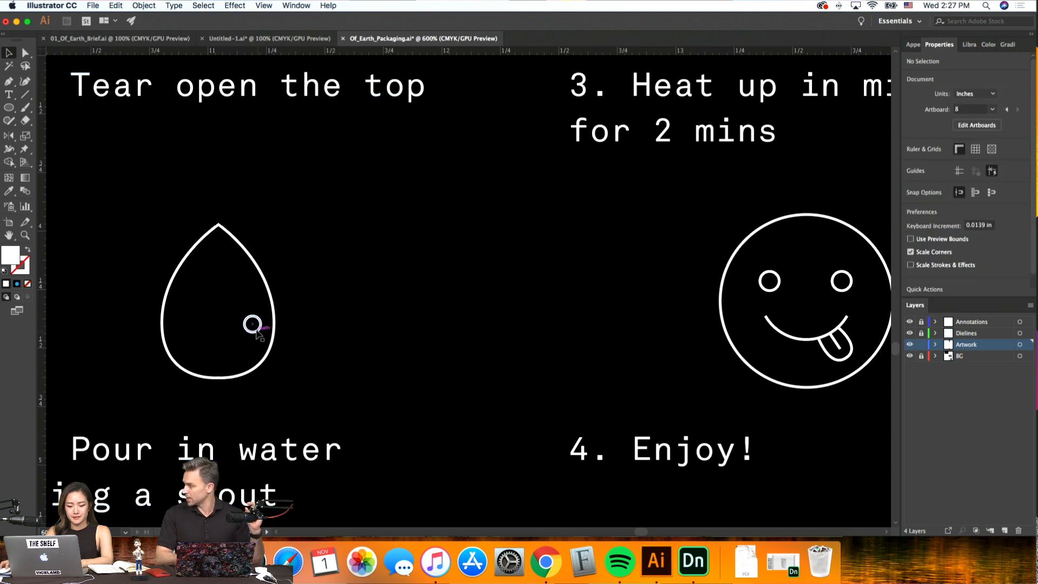
Nudge the small circle into the upper right part of the water drop
{"action": "left_click", "coordinate": [256, 329]}
{"action": "key", "text": "Up"}
{"action": "key", "text": "Up"}
{"action": "key", "text": "Up"}
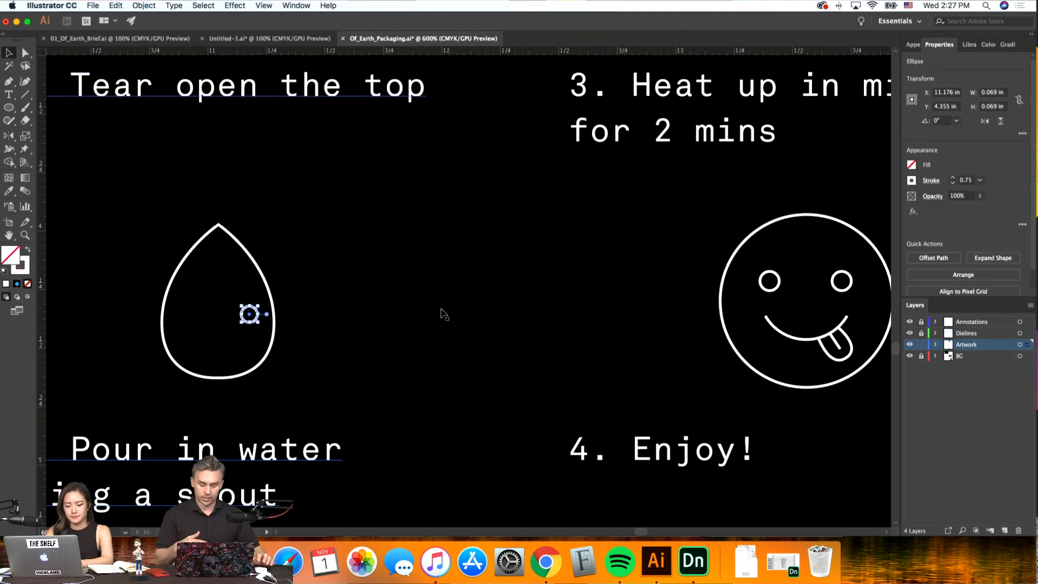
{"action": "key", "text": "Down"}
{"action": "key", "text": "Down"}
{"action": "key", "text": "Down"}
{"action": "key", "text": "Down"}
{"action": "key", "text": "Down"}
{"action": "key", "text": "Down"}
{"action": "key", "text": "Down"}
{"action": "key", "text": "Down"}
{"action": "key", "text": "Down"}
{"action": "key", "text": "Down"}
{"action": "key", "text": "Down"}
{"action": "key", "text": "Down"}
{"action": "key", "text": "Down"}
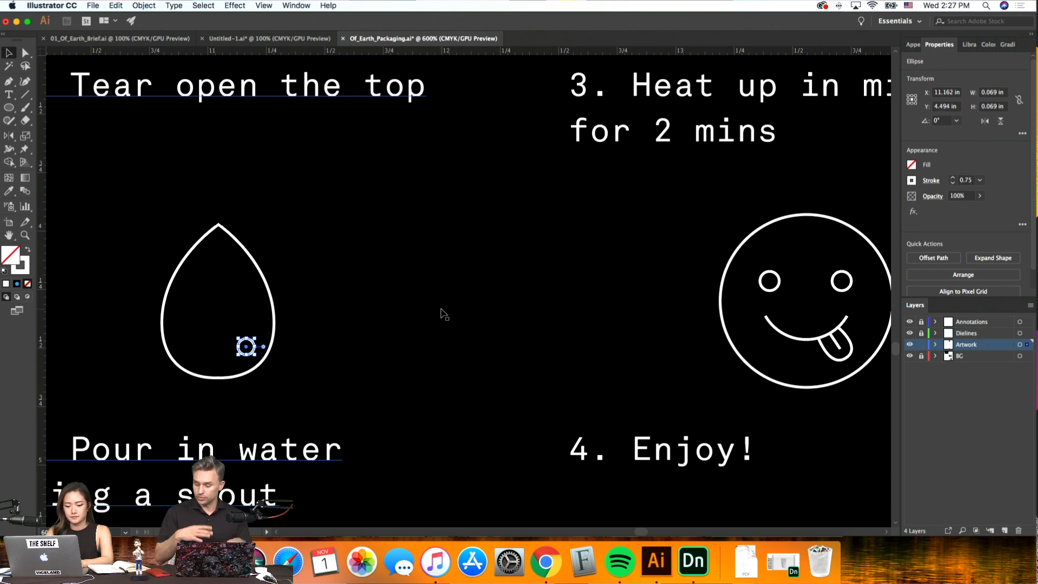
{"action": "key", "text": "Left"}
{"action": "key", "text": "Up"}
{"action": "key", "text": "Up"}
{"action": "key", "text": "Up"}
{"action": "key", "text": "Up"}
{"action": "key", "text": "Up"}
{"action": "key", "text": "Up"}
{"action": "key", "text": "Up"}
{"action": "key", "text": "Up"}
{"action": "key", "text": "Up"}
{"action": "key", "text": "Up"}
{"action": "key", "text": "Up"}
{"action": "key", "text": "Up"}
{"action": "key", "text": "Up"}
{"action": "key", "text": "Up"}
{"action": "key", "text": "Up"}
{"action": "key", "text": "Up"}
{"action": "key", "text": "Up"}
{"action": "key", "text": "Up"}
{"action": "key", "text": "Up"}
{"action": "key", "text": "Up"}
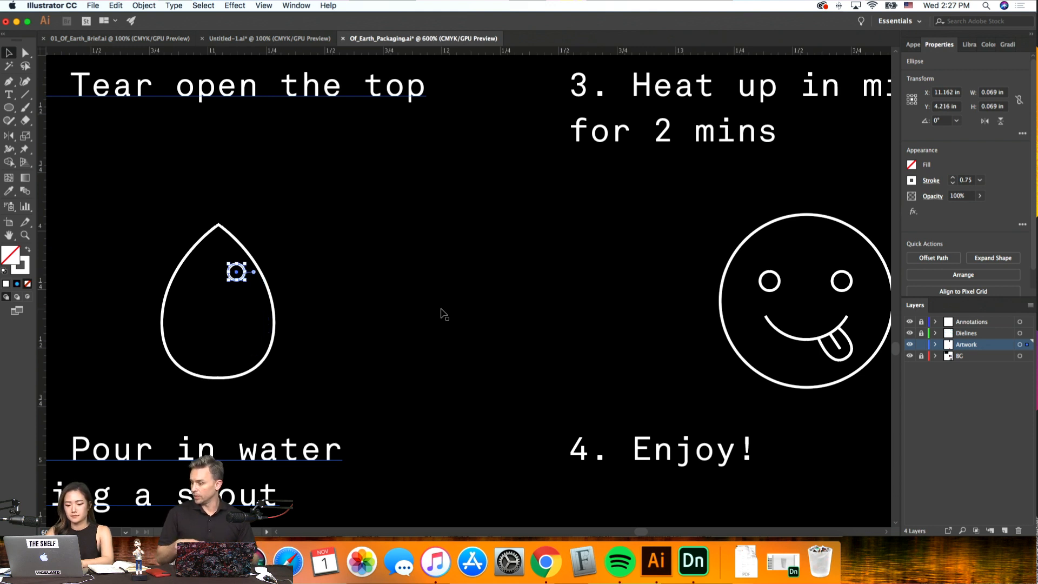
Draw a curved highlight line about 0.18 in long with the Pen tool below the circle, following the drop's right edge, stroked 1 pt without fill
{"action": "key", "text": "super+equal"}
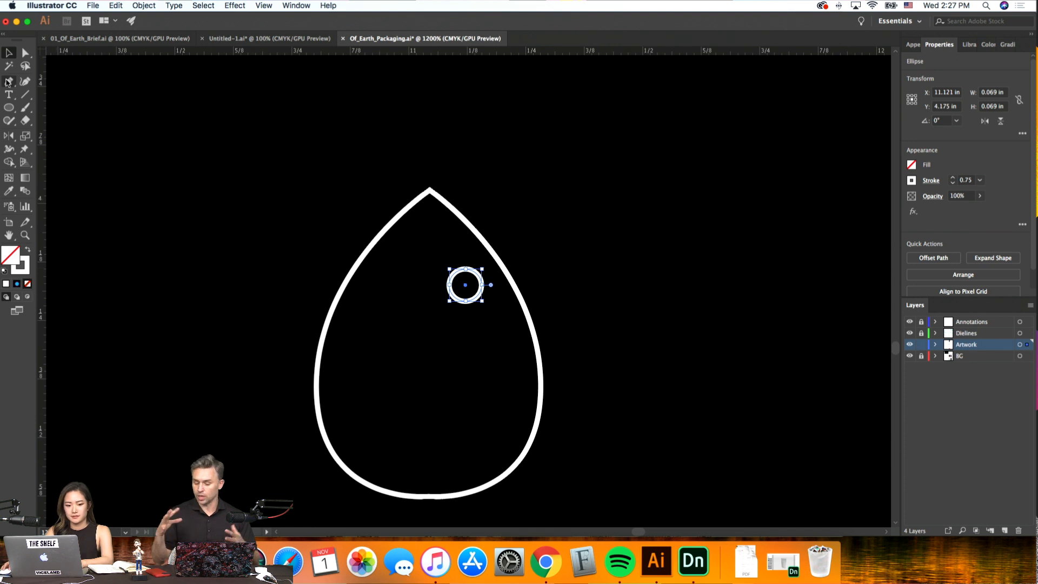
{"action": "left_click", "coordinate": [9, 81]}
{"action": "left_click", "coordinate": [486, 320]}
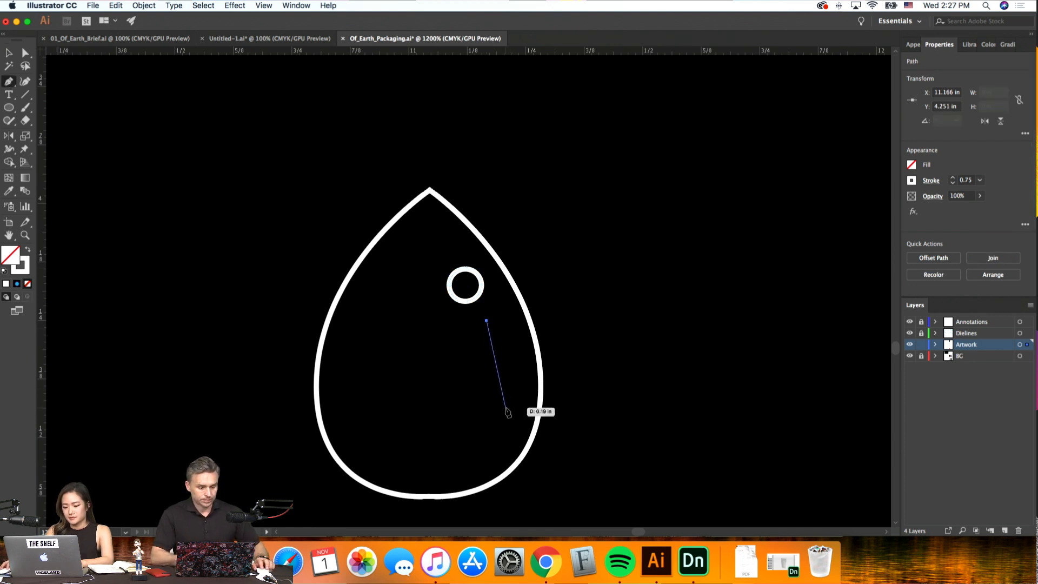
{"action": "left_click_drag", "start_coordinate": [506, 408], "coordinate": [500, 452]}
{"action": "key", "text": "super+z"}
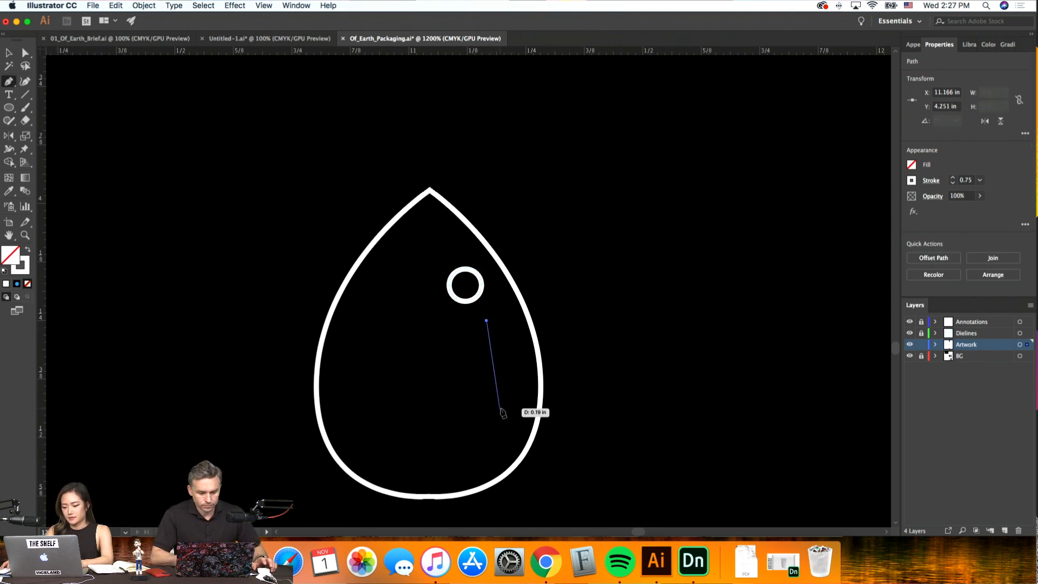
{"action": "left_click_drag", "start_coordinate": [501, 407], "coordinate": [494, 451]}
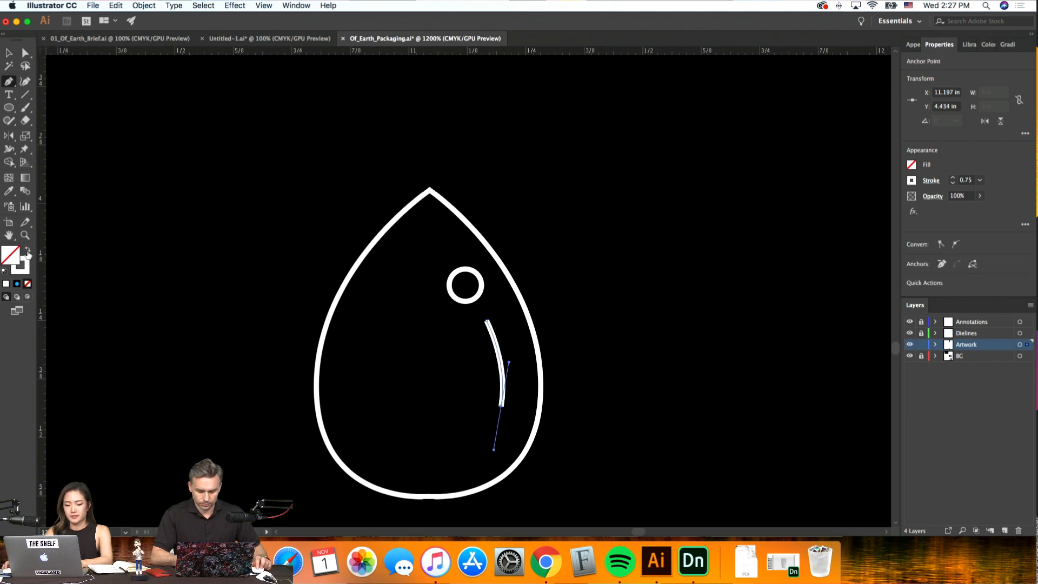
{"action": "left_click", "coordinate": [27, 251]}
{"action": "left_click", "coordinate": [27, 251]}
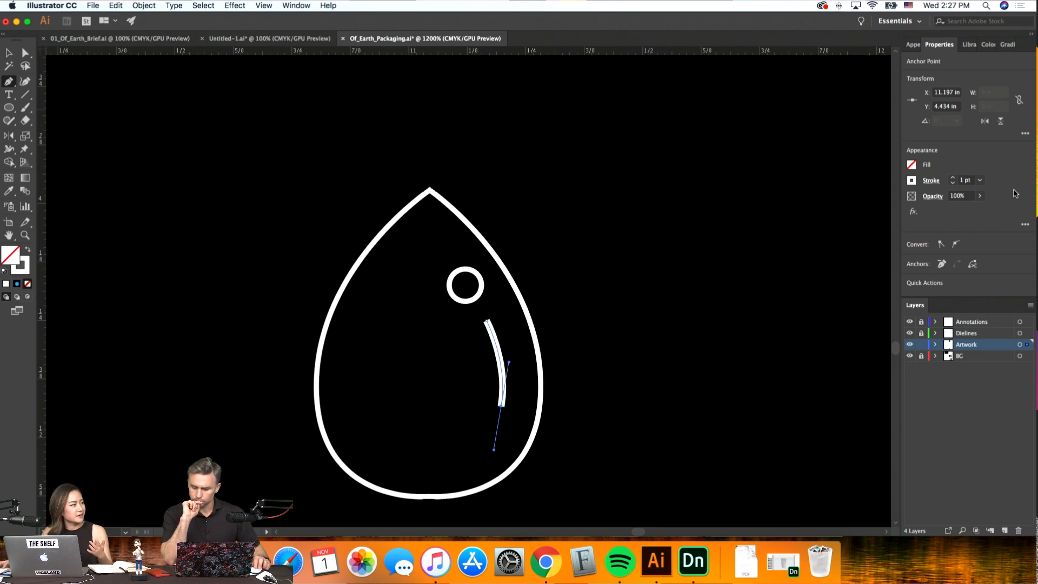
Give the curved highlight line round stroke caps and a 5 pt stroke weight
{"action": "left_click", "coordinate": [931, 181]}
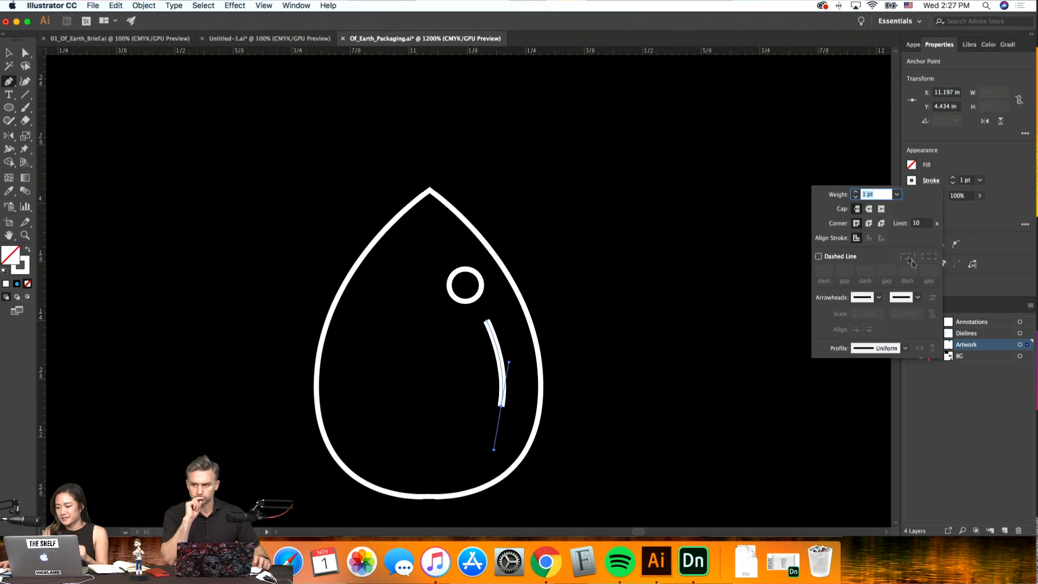
{"action": "left_click", "coordinate": [868, 208]}
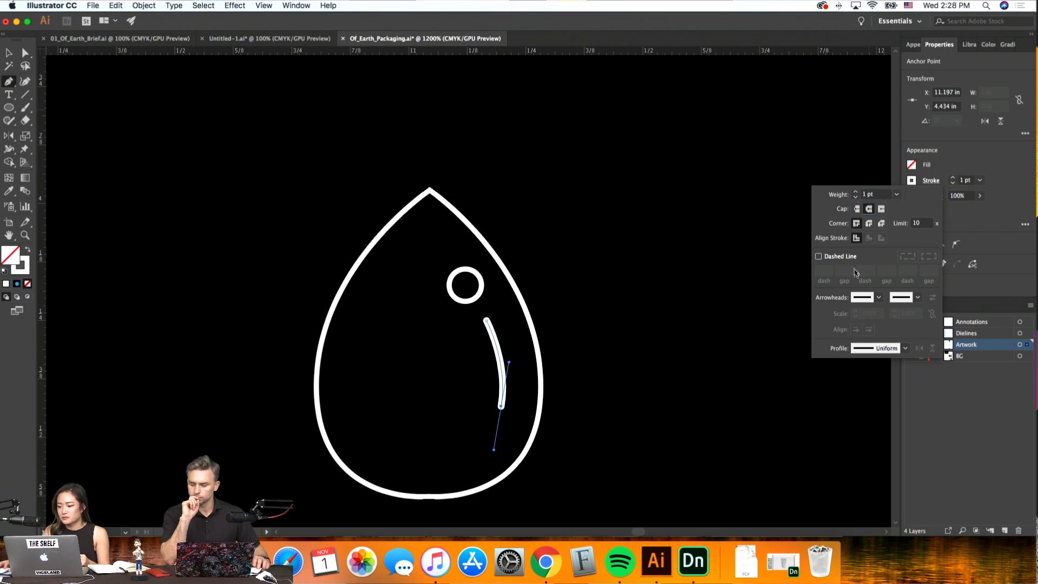
{"action": "left_click", "coordinate": [870, 195]}
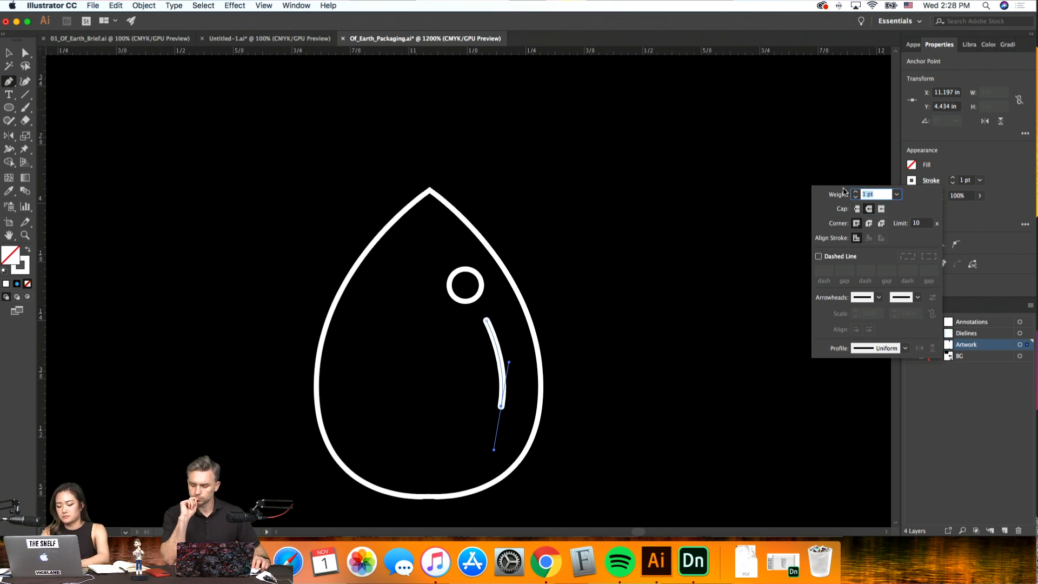
{"action": "type", "text": "3"}
{"action": "key", "text": "Return"}
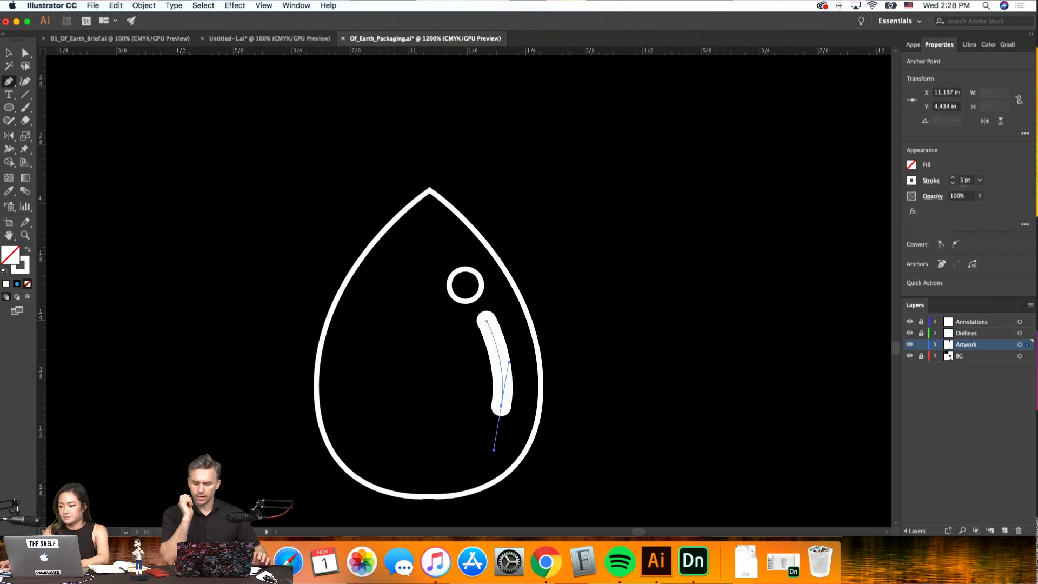
{"action": "left_click", "coordinate": [962, 180]}
{"action": "type", "text": "5"}
{"action": "key", "text": "Return"}
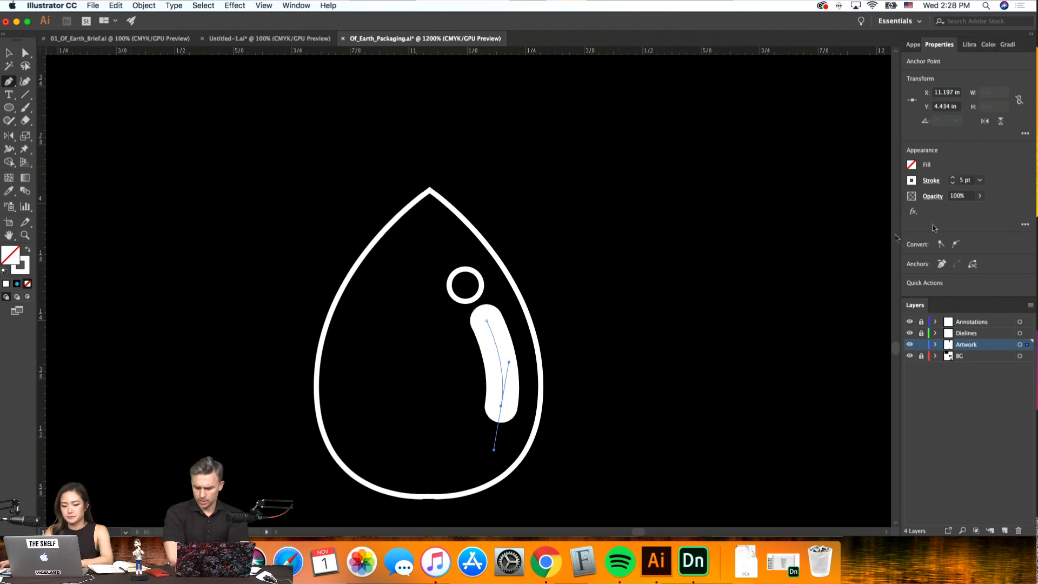
Expand the thick highlight line into a shape and swap its white fill to the stroke
{"action": "left_click", "coordinate": [143, 5]}
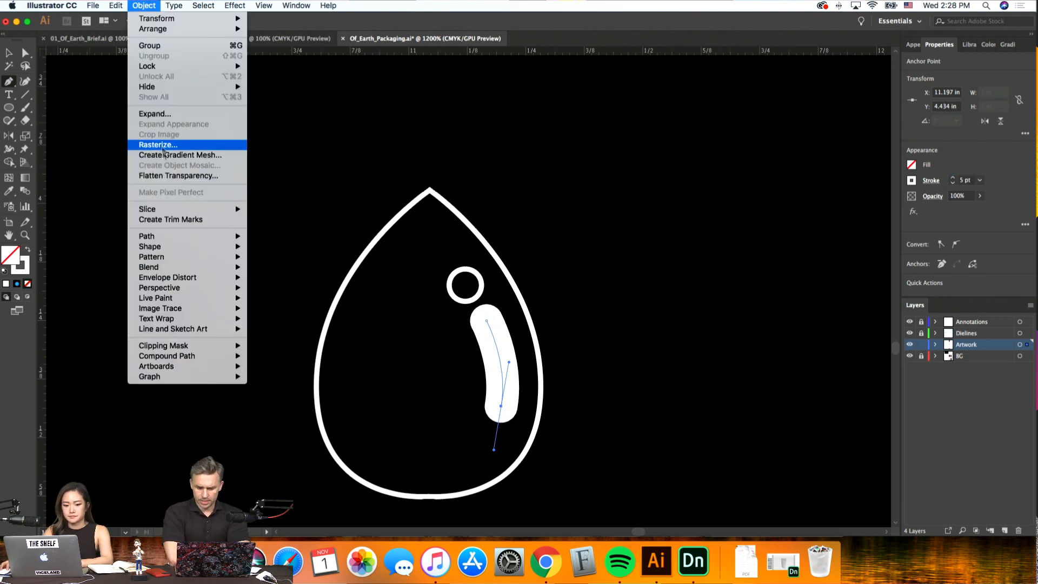
{"action": "left_click", "coordinate": [162, 116]}
{"action": "left_click", "coordinate": [418, 293]}
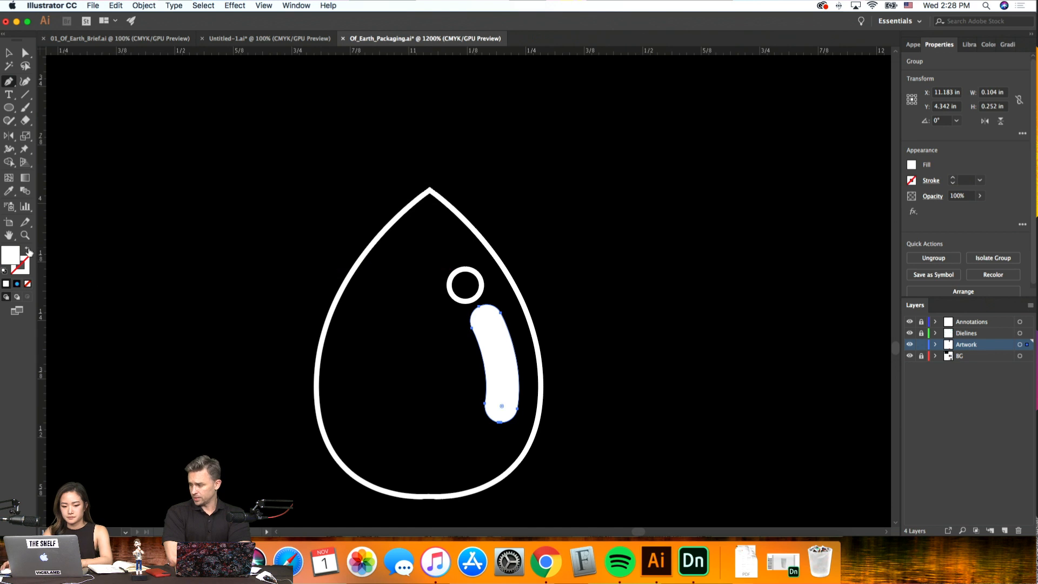
{"action": "left_click", "coordinate": [28, 251]}
Align the highlight shape's stroke to the inside and set its weight to 0.75 pt
{"action": "left_click", "coordinate": [932, 184]}
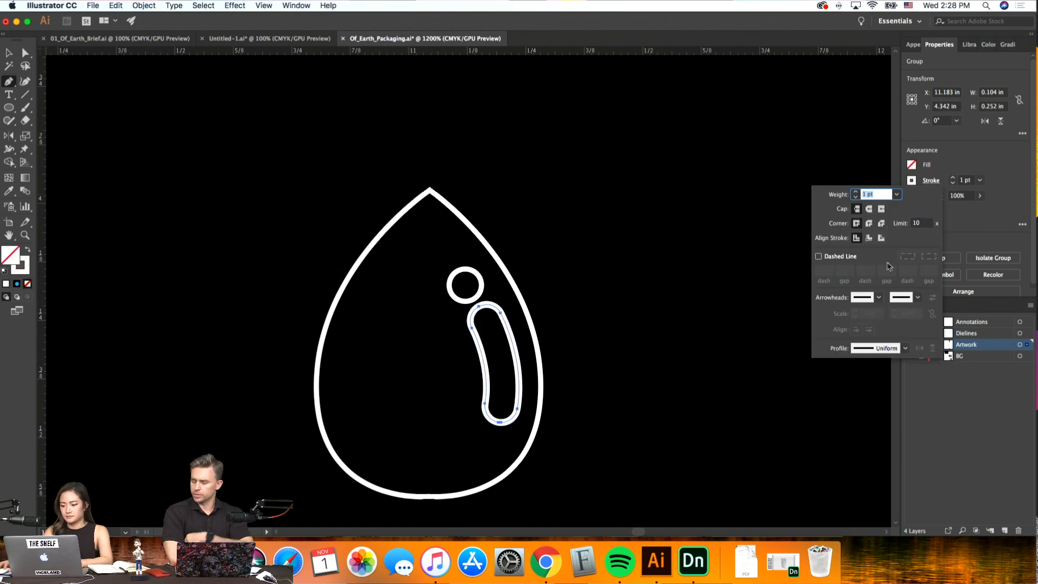
{"action": "left_click", "coordinate": [869, 238]}
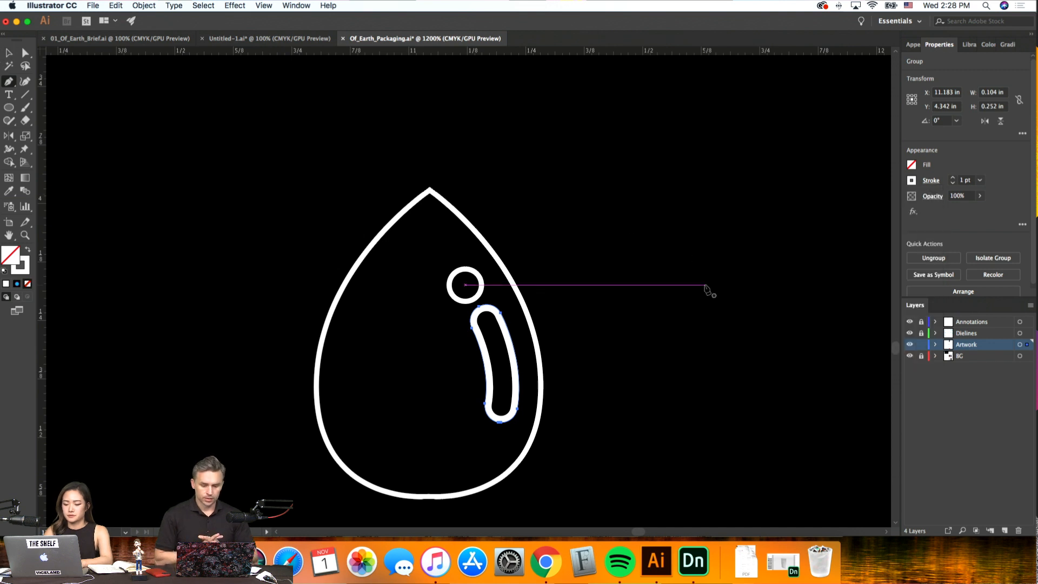
{"action": "left_click", "coordinate": [965, 180]}
{"action": "type", "text": "0.7"}
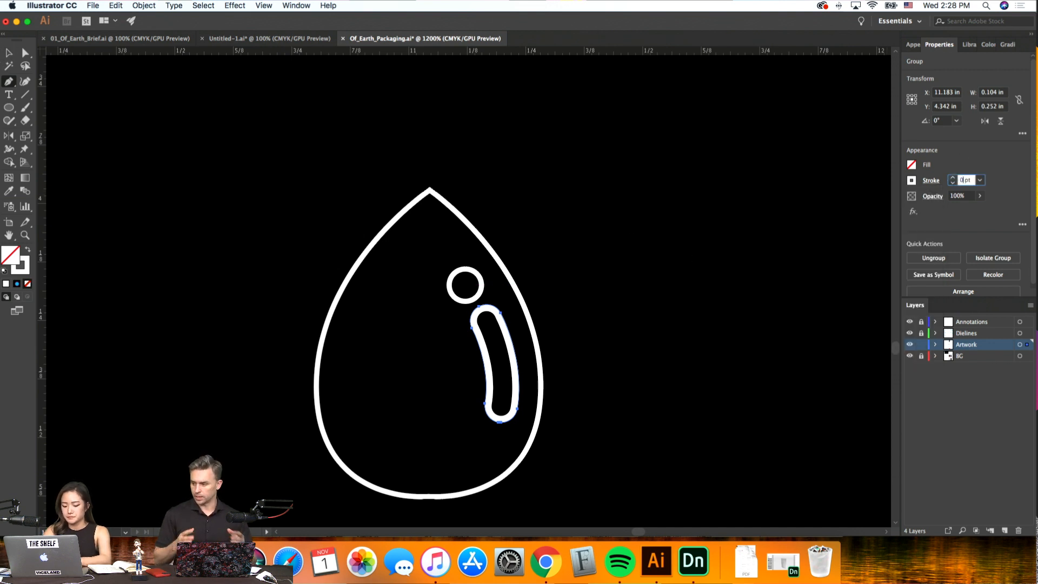
{"action": "type", "text": "5"}
{"action": "key", "text": "Return"}
Nudge the highlight shape down from the circle, rotate it about 5° clockwise, and deselect it
{"action": "key", "text": "v"}
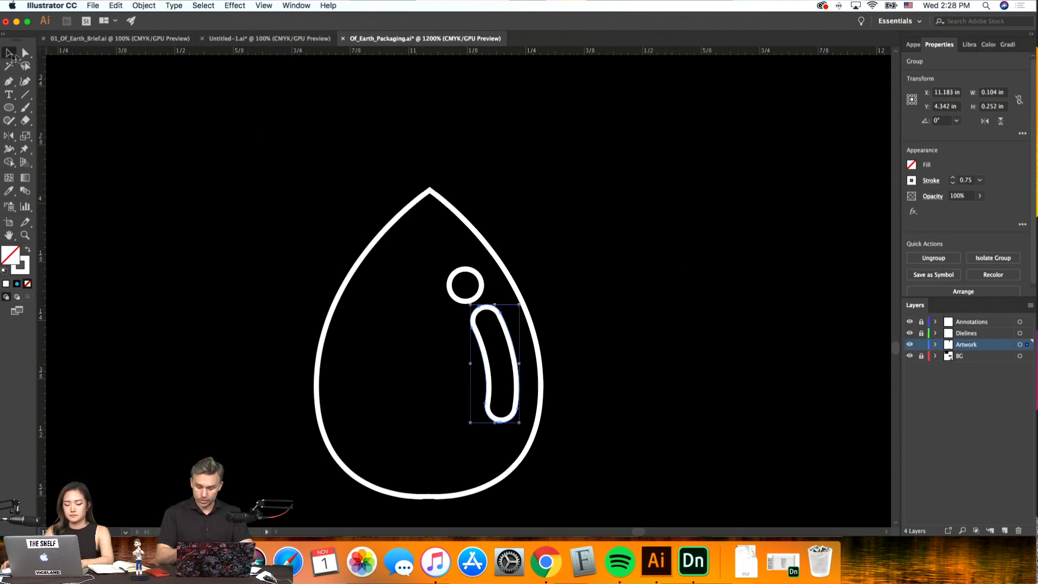
{"action": "key", "text": "Down"}
{"action": "key", "text": "Down"}
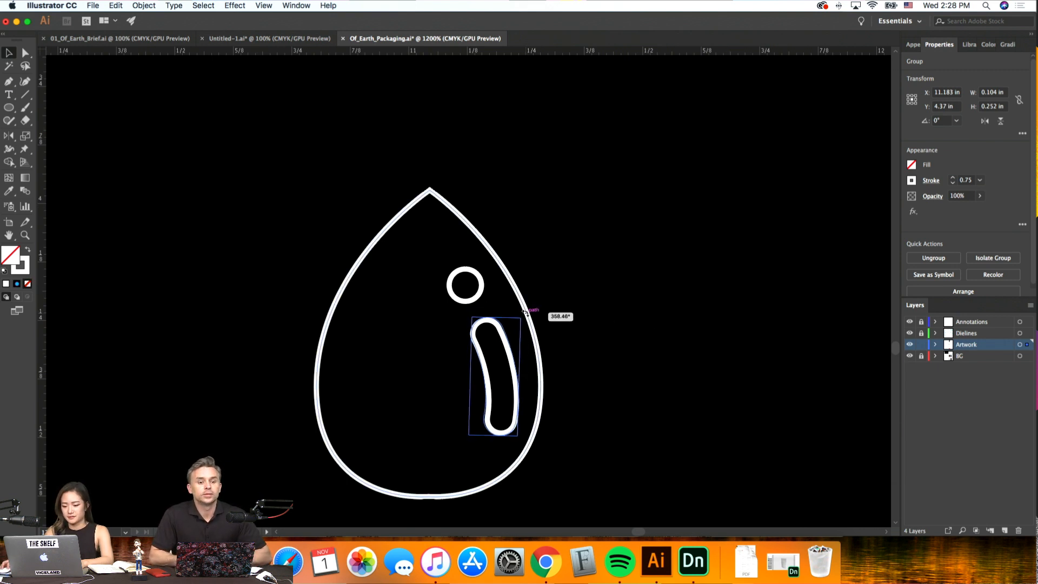
{"action": "left_click_drag", "start_coordinate": [521, 311], "coordinate": [530, 319]}
{"action": "left_click", "coordinate": [678, 335]}
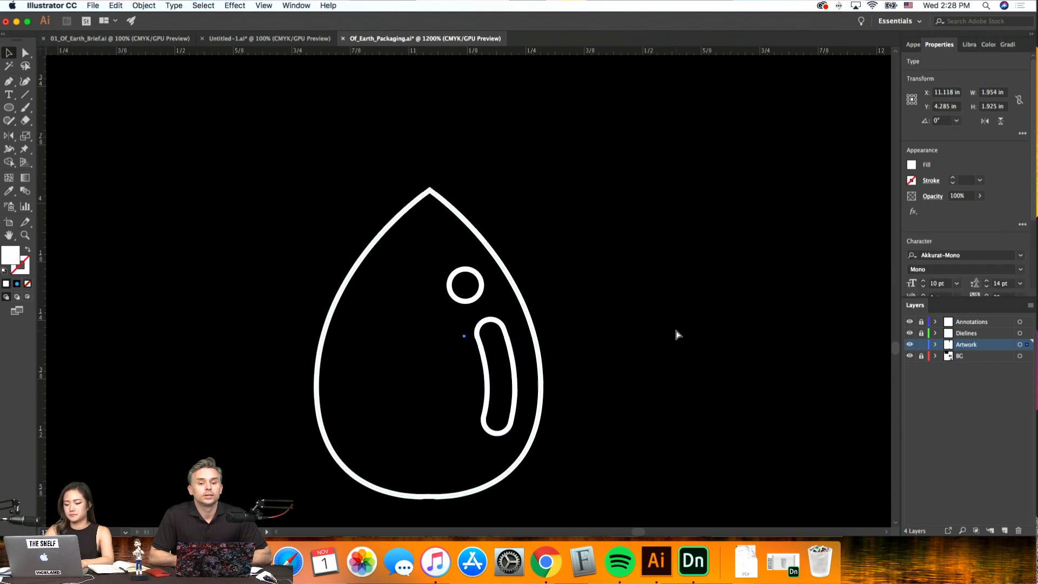
Examine the water drop icon at smaller scale alongside the other Cooking Directions icons on the back panel
{"action": "key", "text": "super+minus"}
{"action": "key", "text": "super+minus"}
{"action": "key", "text": "super+minus"}
{"action": "key", "text": "super+minus"}
{"action": "key", "text": "super+minus"}
{"action": "key", "text": "super+minus"}
{"action": "left_click", "coordinate": [844, 341]}
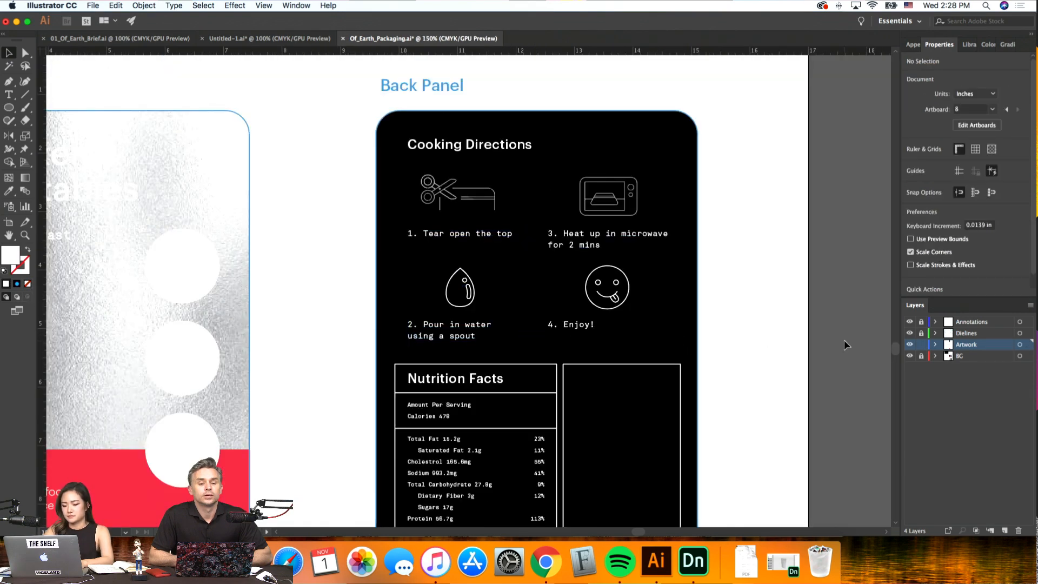
Select the circle and the curved highlight together and nudge them slightly up and left inside the water drop
{"action": "key", "text": "super+plus"}
{"action": "key", "text": "super+plus"}
{"action": "key", "text": "super+plus"}
{"action": "key", "text": "super+plus"}
{"action": "key", "text": "super+plus"}
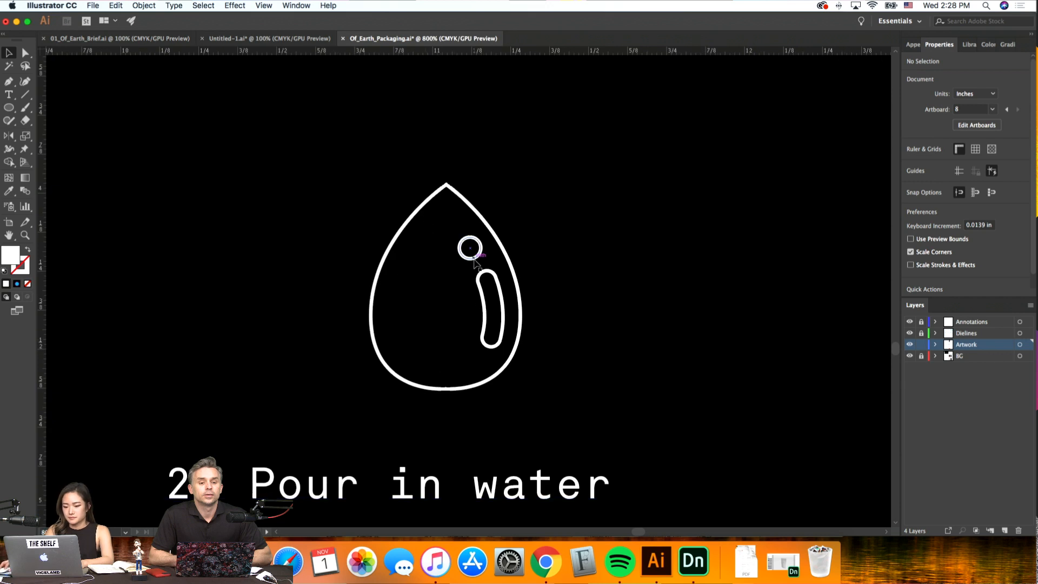
{"action": "left_click", "coordinate": [470, 259]}
{"action": "left_click", "coordinate": [499, 288], "text": "shift"}
{"action": "key", "text": "Left"}
{"action": "key", "text": "Up"}
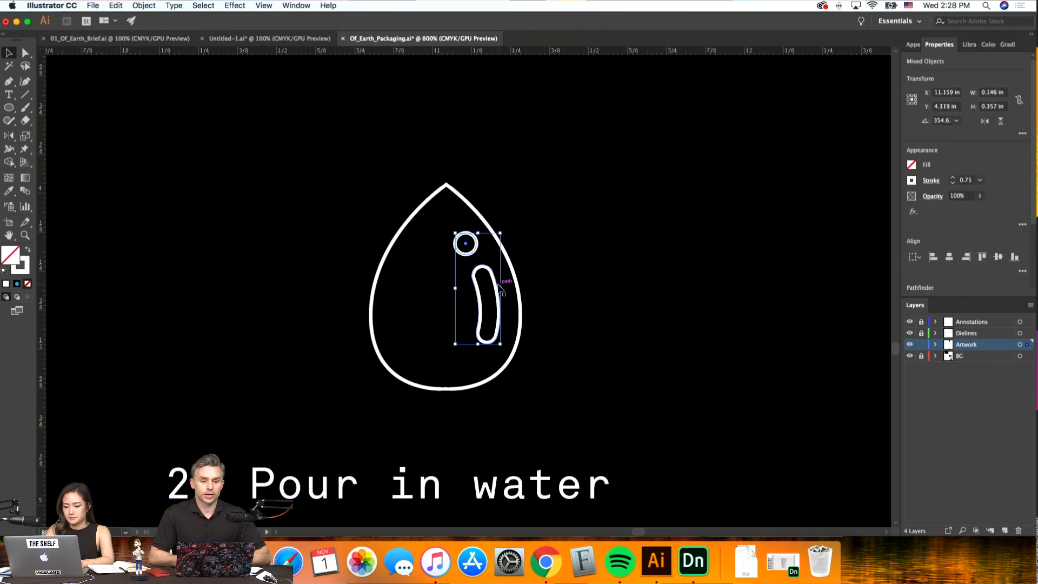
Nudge the selected circle and curved highlight slightly left and down inside the water drop, and deselect them
{"action": "key", "text": "Left"}
{"action": "key", "text": "Up"}
{"action": "key", "text": "Down"}
{"action": "key", "text": "Down"}
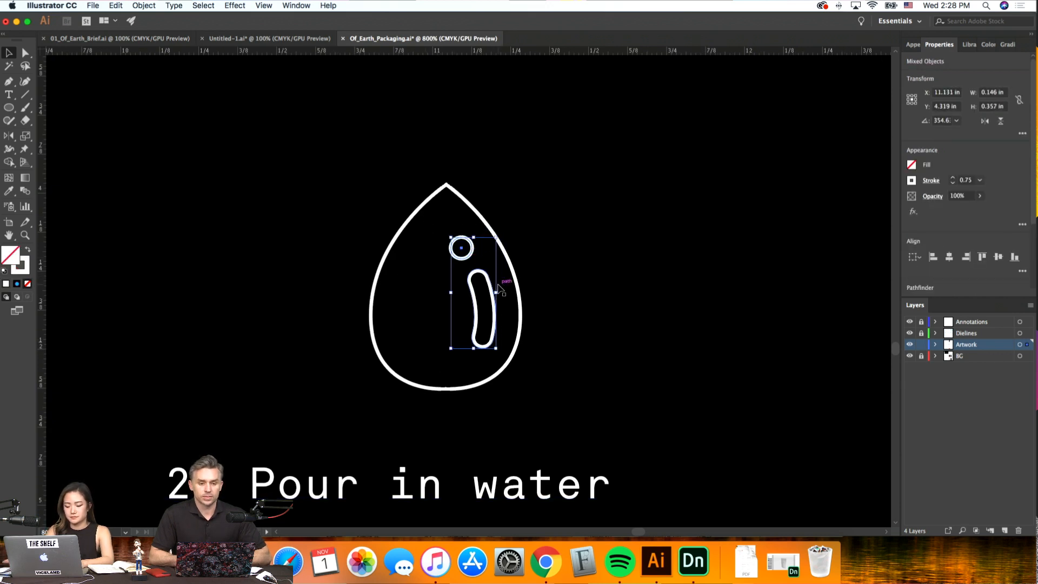
{"action": "key", "text": "super+minus"}
{"action": "key", "text": "super+minus"}
{"action": "key", "text": "super+minus"}
{"action": "key", "text": "super+minus"}
{"action": "key", "text": "super+minus"}
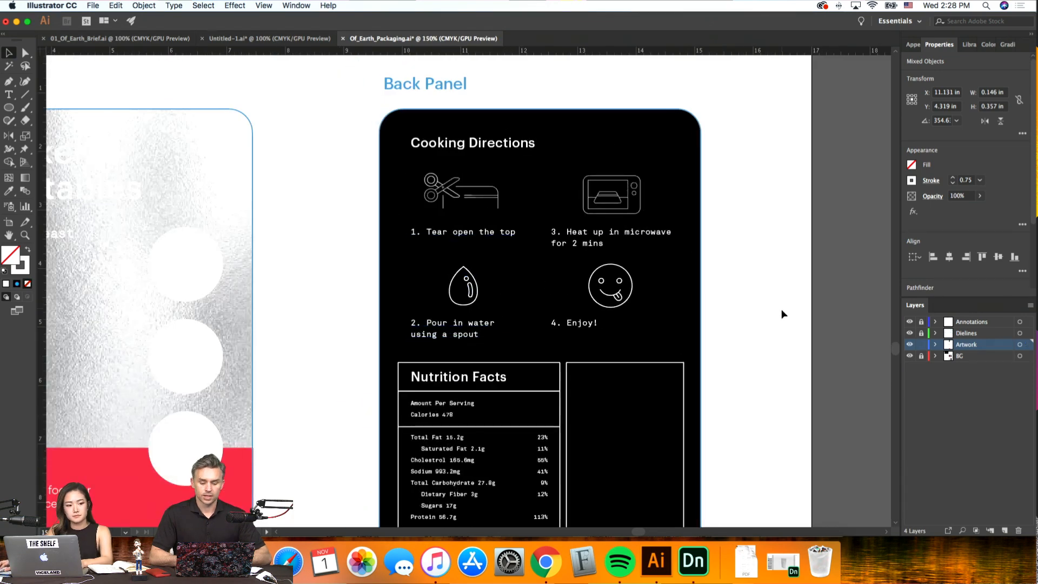
{"action": "left_click", "coordinate": [784, 314]}
Examine the microwave, water drop and smiley icons under Cooking Directions, both small and enlarged
{"action": "key", "text": "super+minus"}
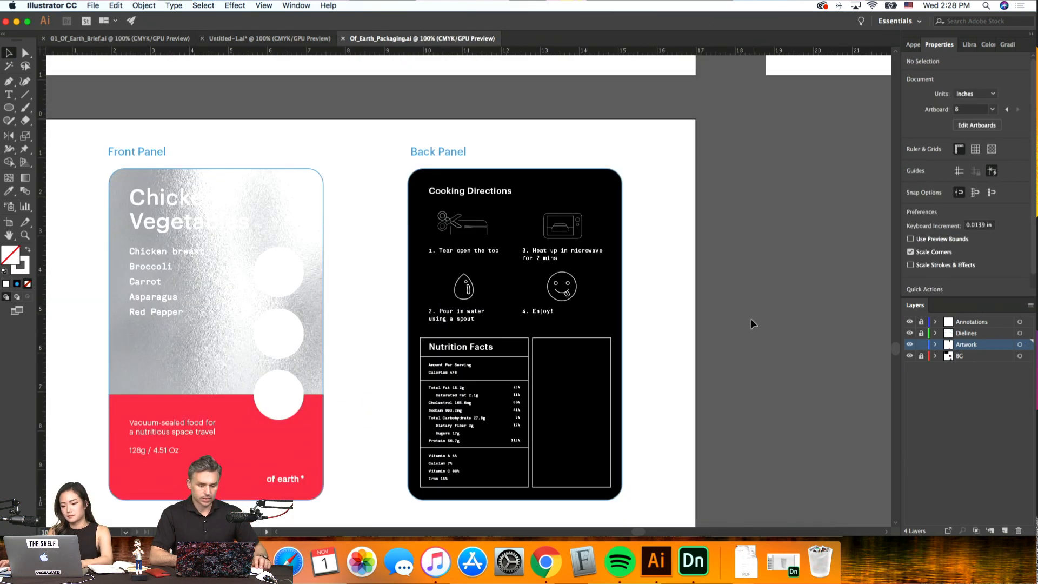
{"action": "left_click", "coordinate": [568, 231]}
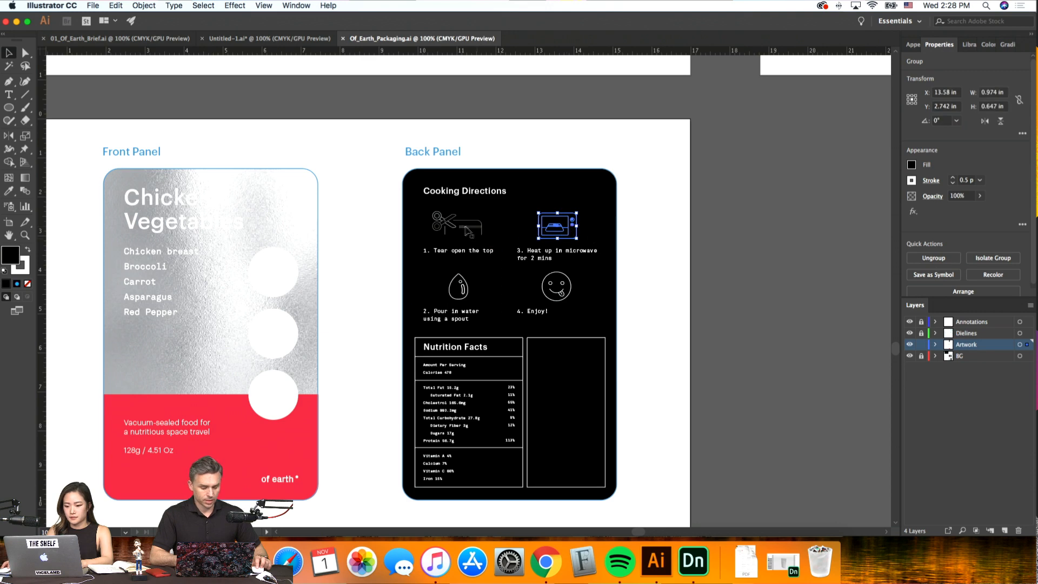
{"action": "left_click", "coordinate": [463, 286]}
{"action": "left_click", "coordinate": [668, 299]}
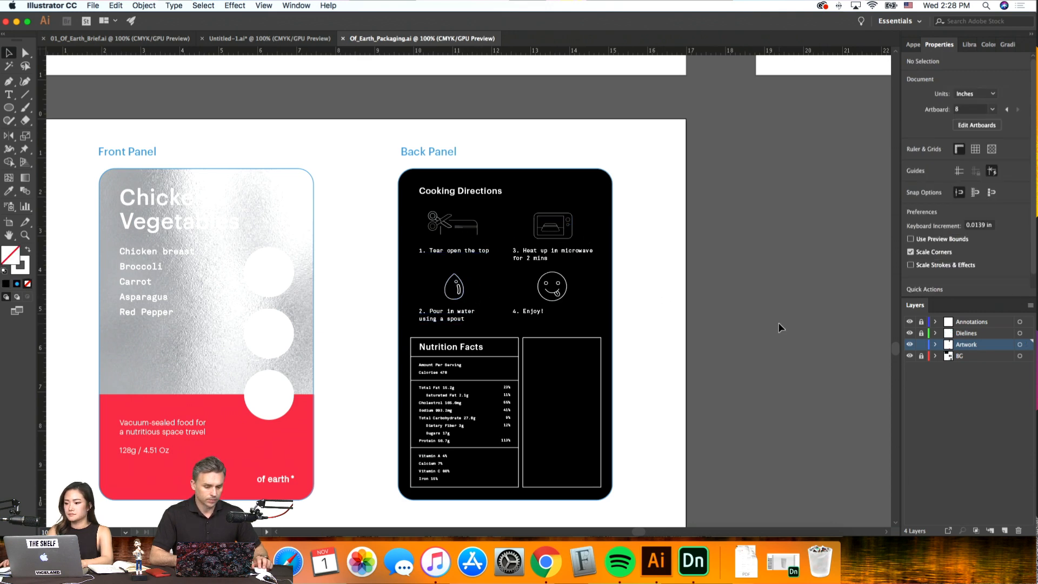
{"action": "scroll", "coordinate": [781, 327], "scroll_direction": "right", "scroll_amount": 3}
{"action": "scroll", "coordinate": [780, 327], "scroll_direction": "down", "scroll_amount": 1}
{"action": "key", "text": "super+equal"}
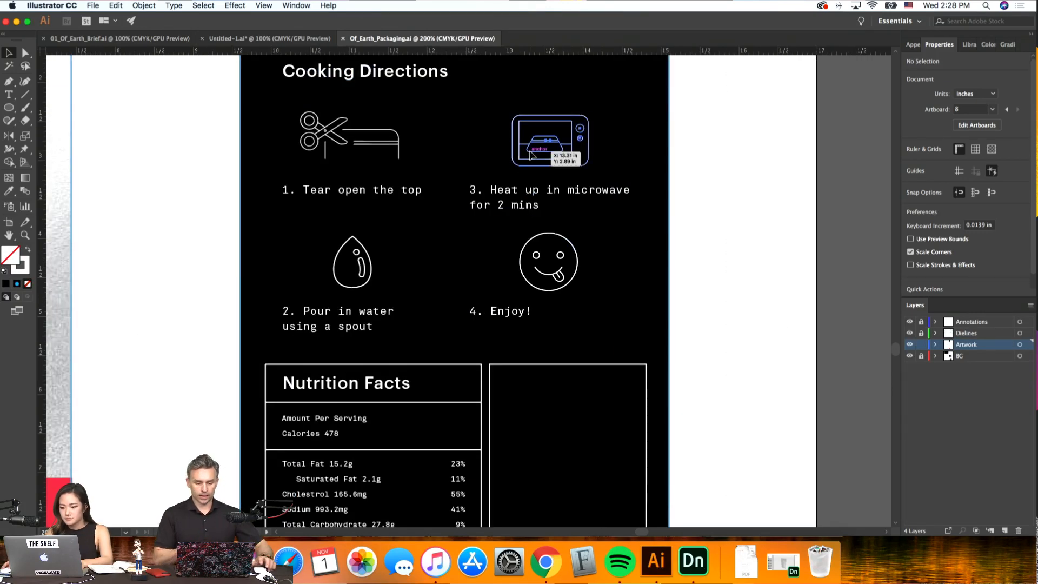
{"action": "left_click", "coordinate": [556, 154]}
{"action": "left_click", "coordinate": [549, 278]}
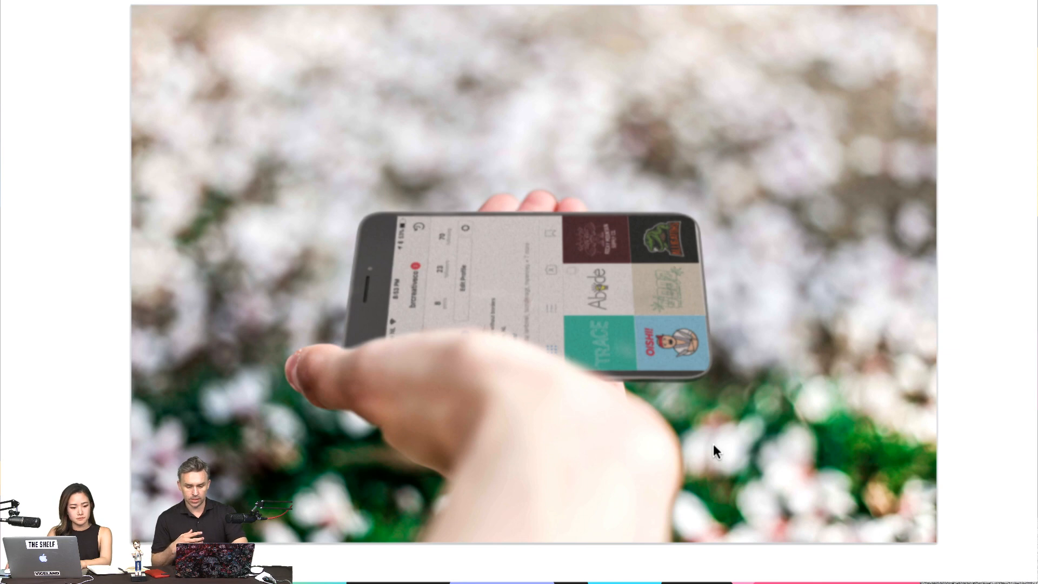
Review the shared renders Dimensions_Phone_in_Hand.png, Estonian vodka.png and Mercado-Del-Rio-Scene-02.png in Chrome
{"action": "scroll", "coordinate": [711, 443], "scroll_direction": "down", "scroll_amount": 5, "text": "ctrl"}
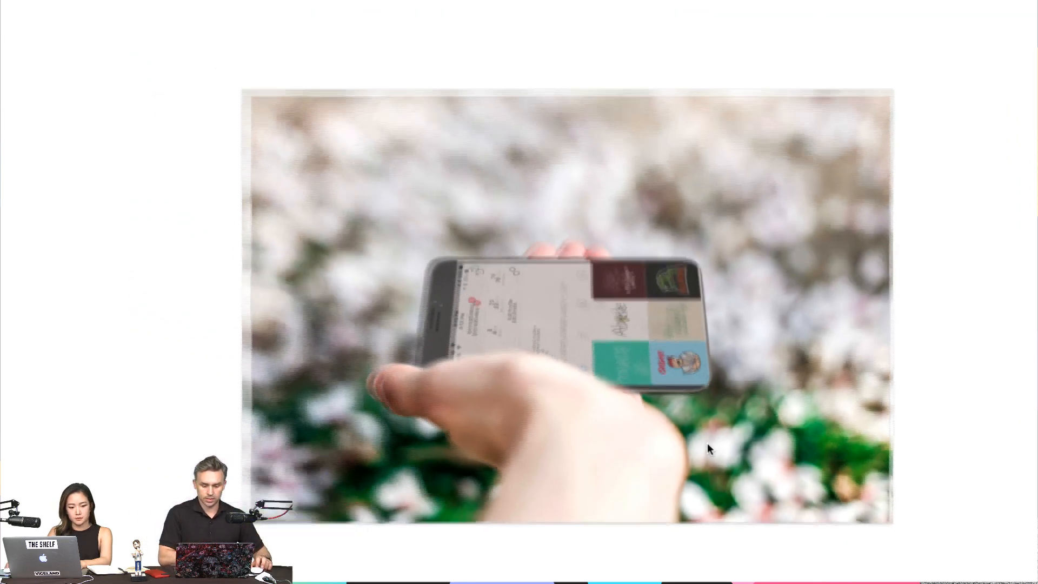
{"action": "scroll", "coordinate": [567, 445], "scroll_direction": "down", "scroll_amount": 3, "text": "ctrl"}
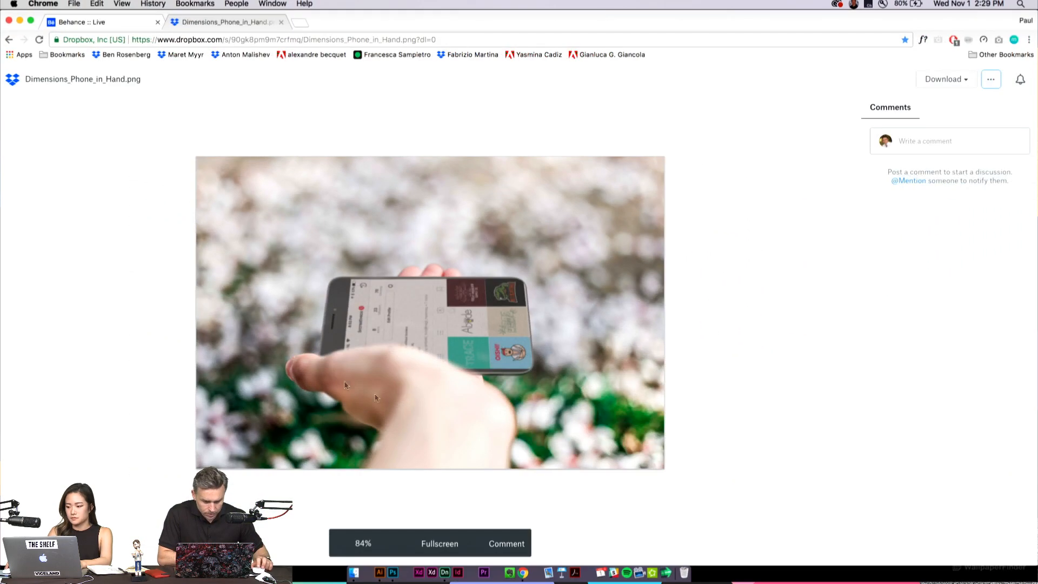
{"action": "left_click", "coordinate": [180, 56]}
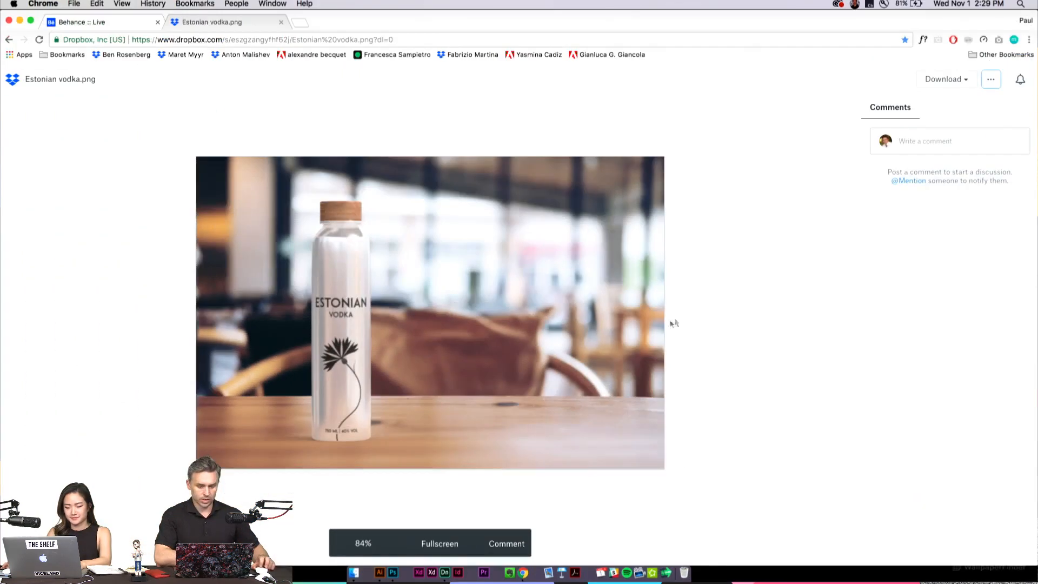
{"action": "left_click", "coordinate": [225, 56]}
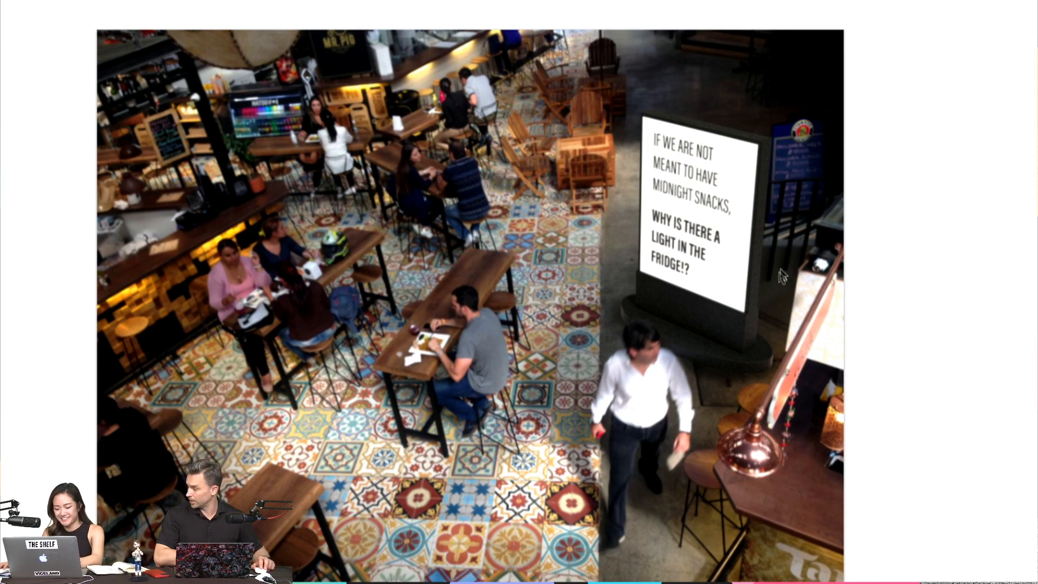
{"action": "key", "text": "Escape"}
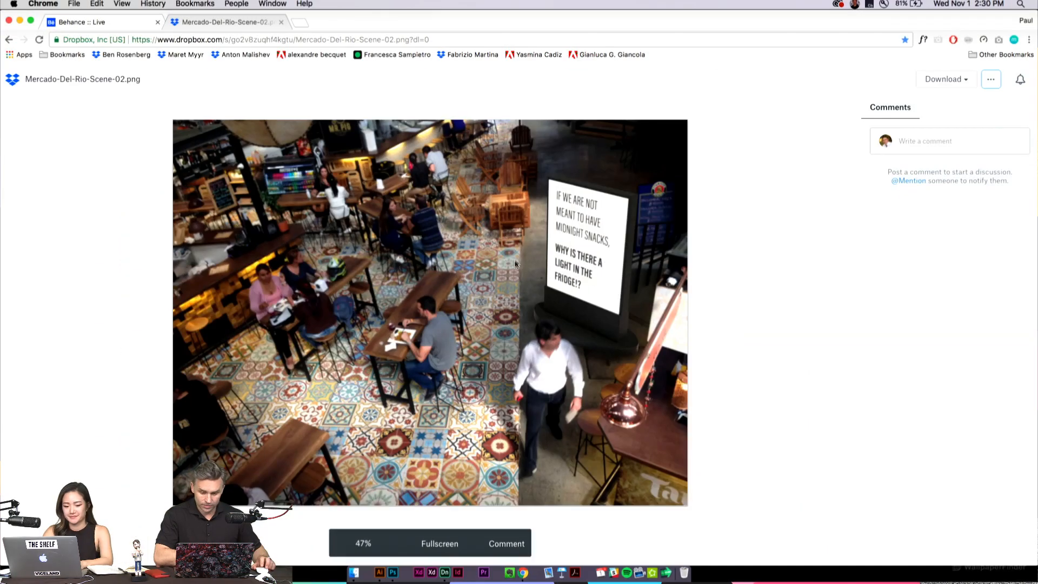
Open the bookmarked BBQ7.png render in a new browser tab and view the whole image
{"action": "left_click", "coordinate": [300, 22]}
{"action": "left_click", "coordinate": [291, 54]}
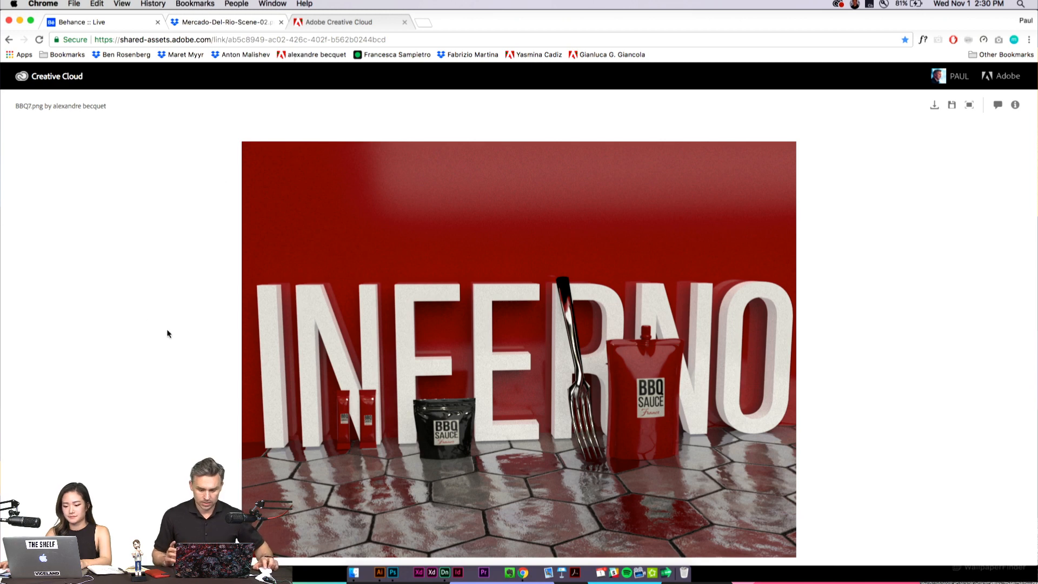
{"action": "scroll", "coordinate": [168, 334], "scroll_direction": "down", "scroll_amount": 2}
{"action": "scroll", "coordinate": [169, 334], "scroll_direction": "down", "scroll_amount": 2}
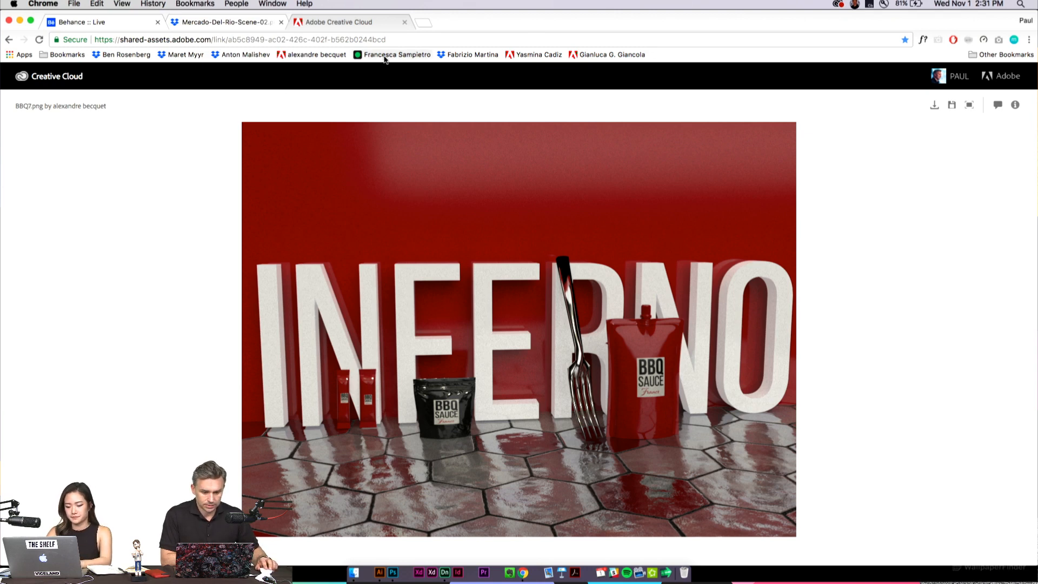
Open imgur.com/a/E70gt in a new browser tab and examine the render of the three drink cans up close
{"action": "left_click", "coordinate": [423, 23]}
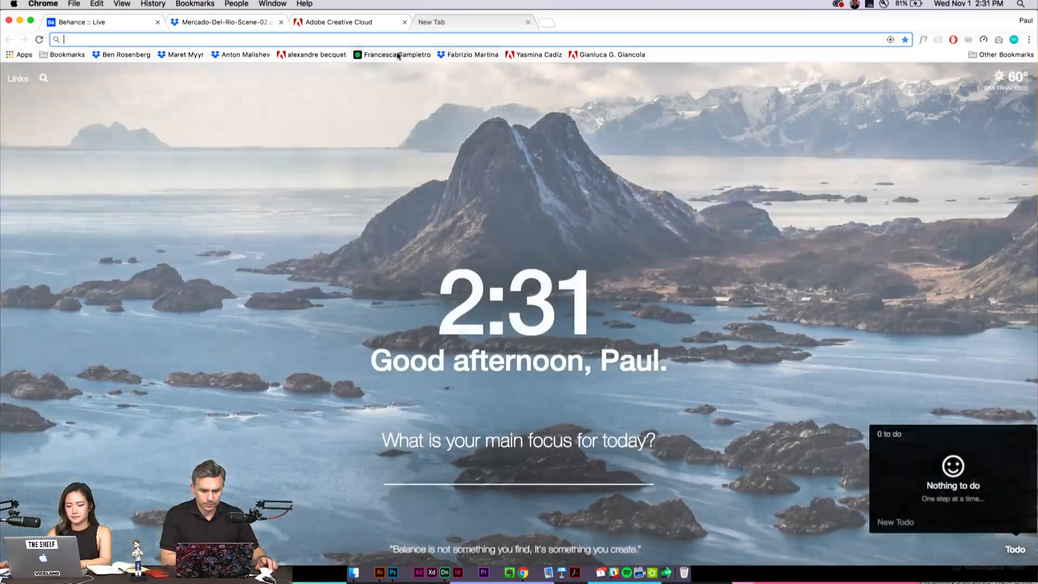
{"action": "type", "text": "https://imgur.com/a/E70gt"}
{"action": "key", "text": "Return"}
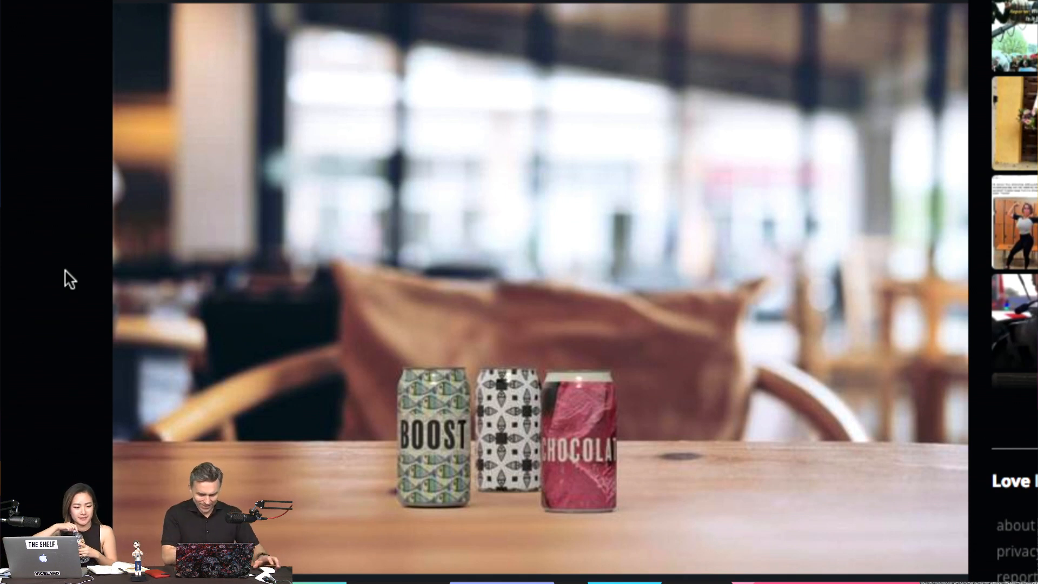
{"action": "left_click", "coordinate": [361, 498]}
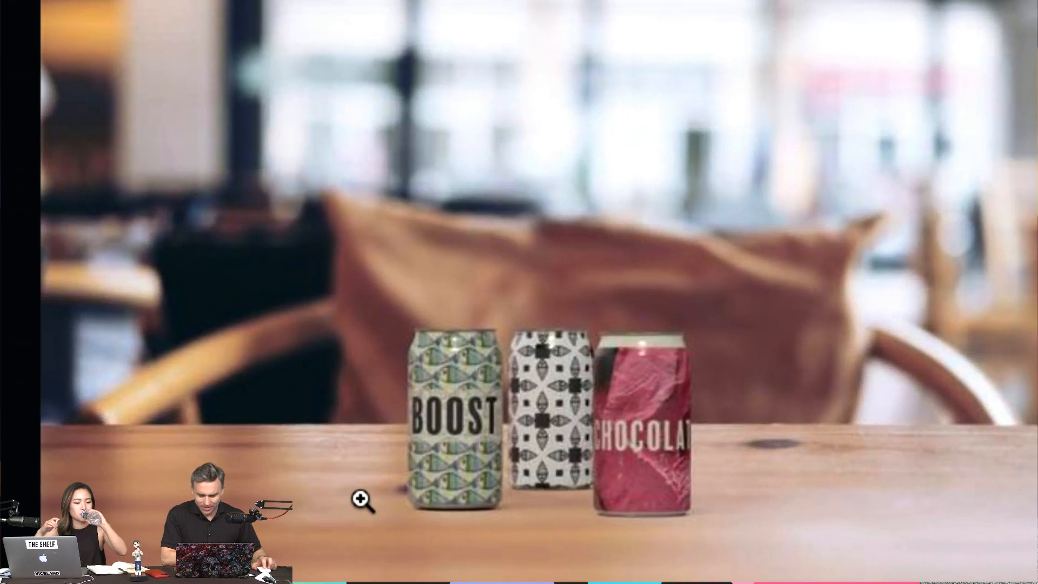
{"action": "scroll", "coordinate": [361, 498], "scroll_direction": "down", "scroll_amount": 5, "text": "ctrl"}
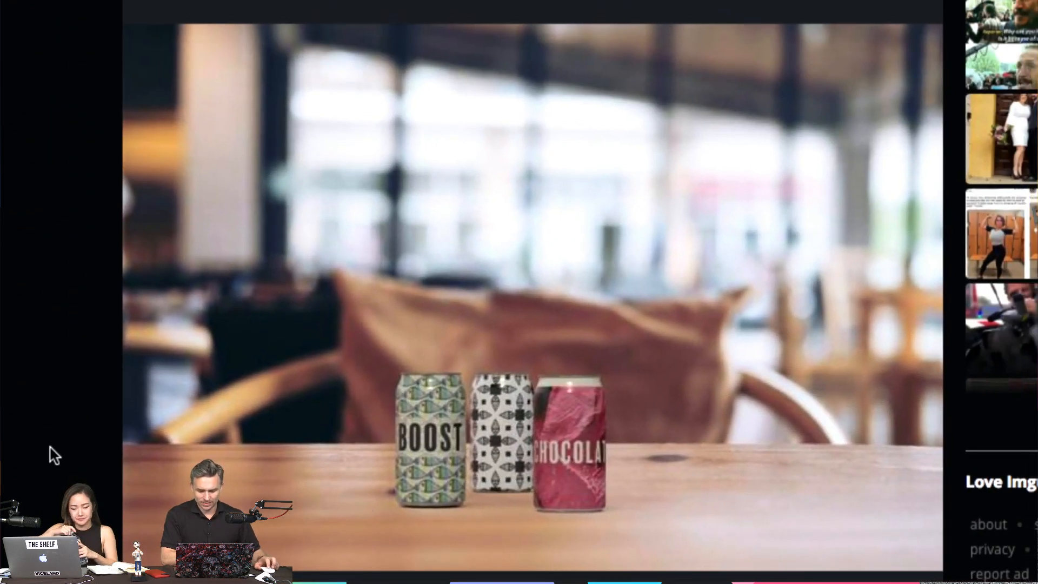
{"action": "scroll", "coordinate": [65, 446], "scroll_direction": "down", "scroll_amount": 2, "text": "ctrl"}
{"action": "scroll", "coordinate": [65, 446], "scroll_direction": "down", "scroll_amount": 2, "text": "ctrl"}
{"action": "scroll", "coordinate": [64, 447], "scroll_direction": "down", "scroll_amount": 3, "text": "ctrl"}
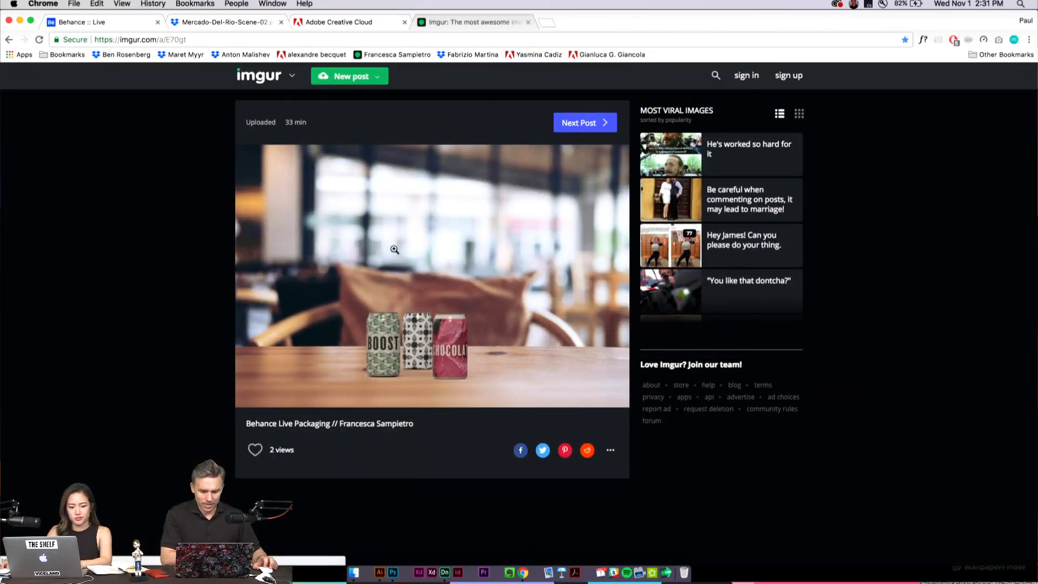
{"action": "scroll", "coordinate": [391, 248], "scroll_direction": "up", "scroll_amount": 3, "text": "ctrl"}
{"action": "scroll", "coordinate": [391, 249], "scroll_direction": "up", "scroll_amount": 2, "text": "ctrl"}
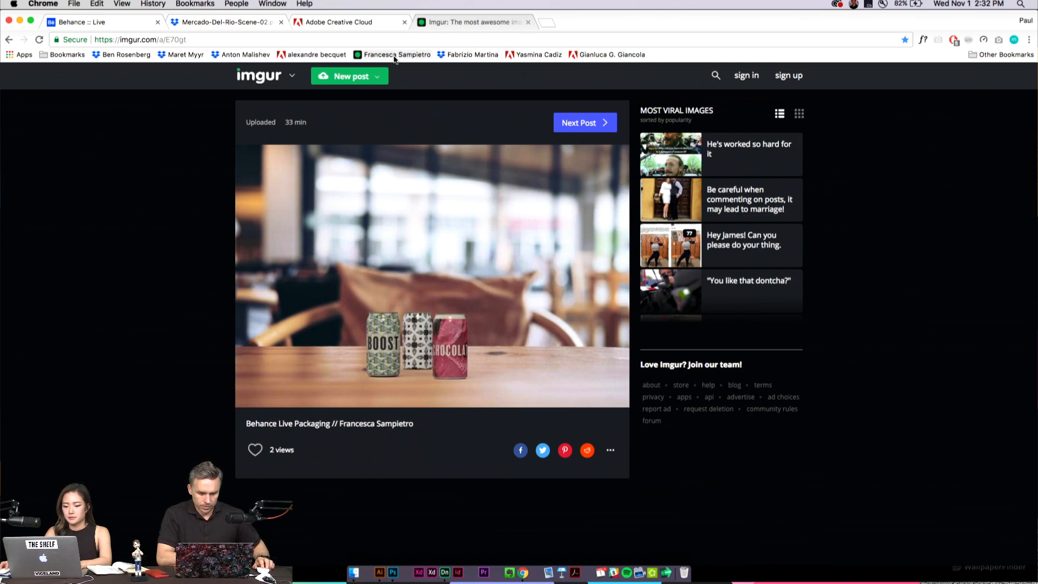
View the bookmarked Potato-Chips.png render, followed by berryShotwith3DBox.jpg in the same tab
{"action": "left_click", "coordinate": [462, 56]}
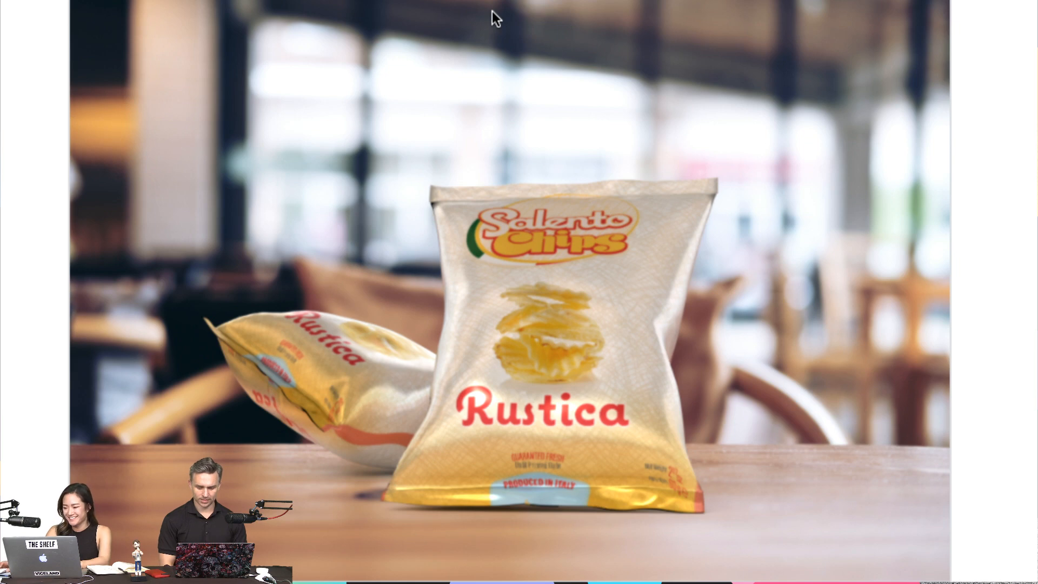
{"action": "key", "text": "Escape"}
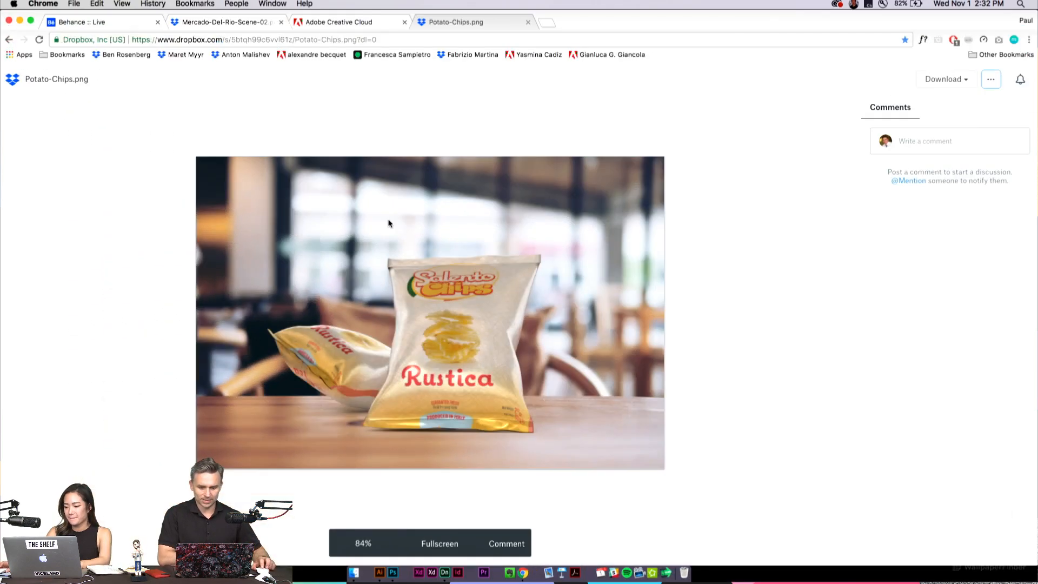
{"action": "left_click", "coordinate": [518, 55]}
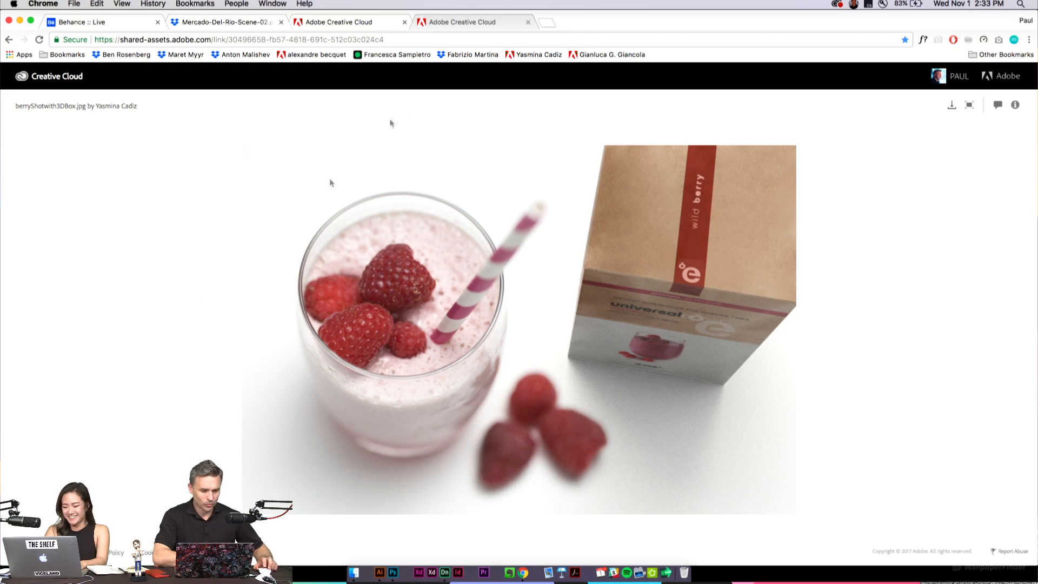
{"action": "left_click", "coordinate": [523, 55]}
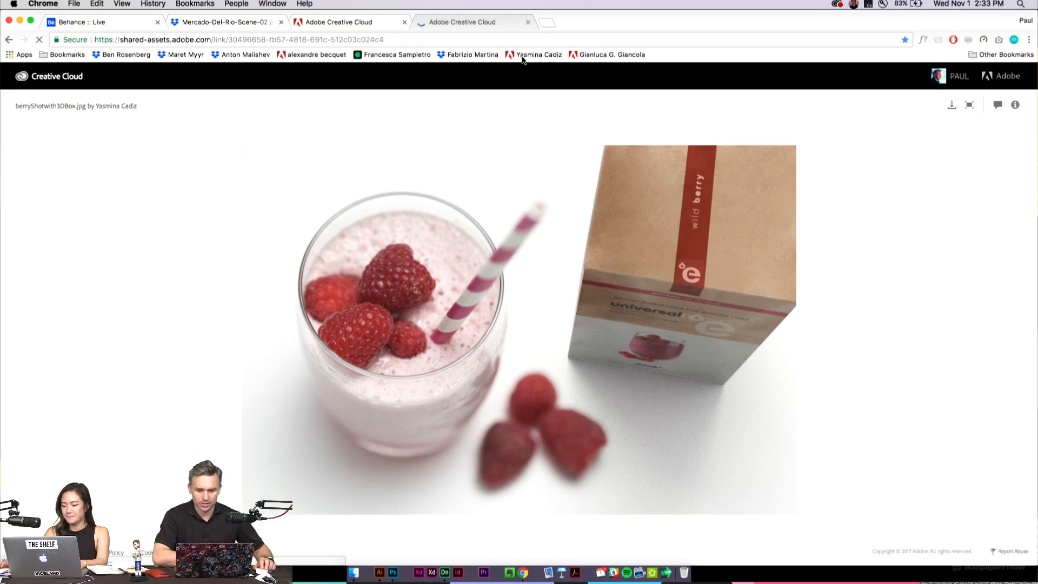
Open the bookmarked adobe-dimension-try.png render in a new browser tab and view the kraft packaging
{"action": "key", "text": "super+t"}
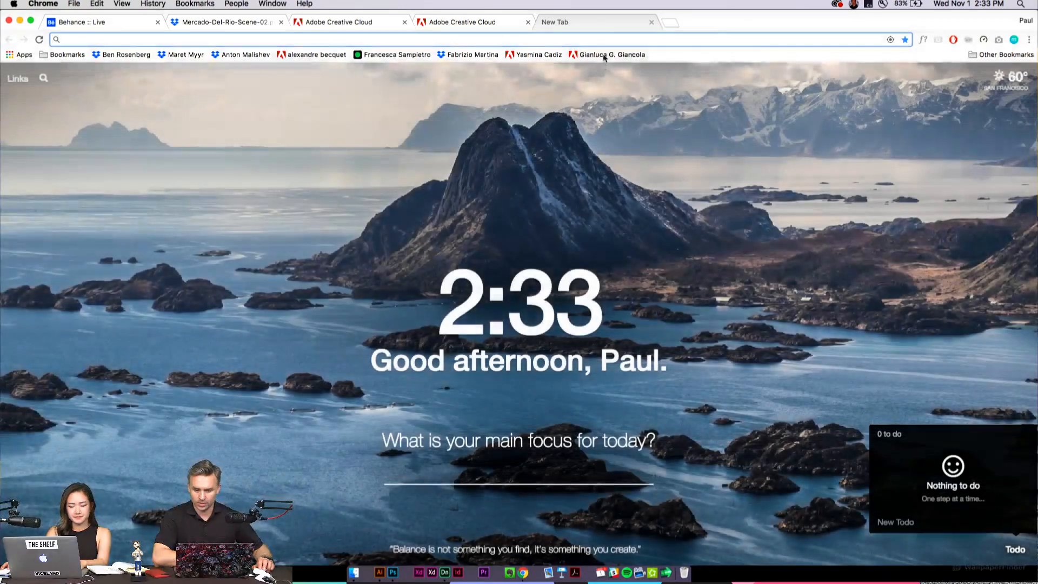
{"action": "left_click", "coordinate": [602, 54]}
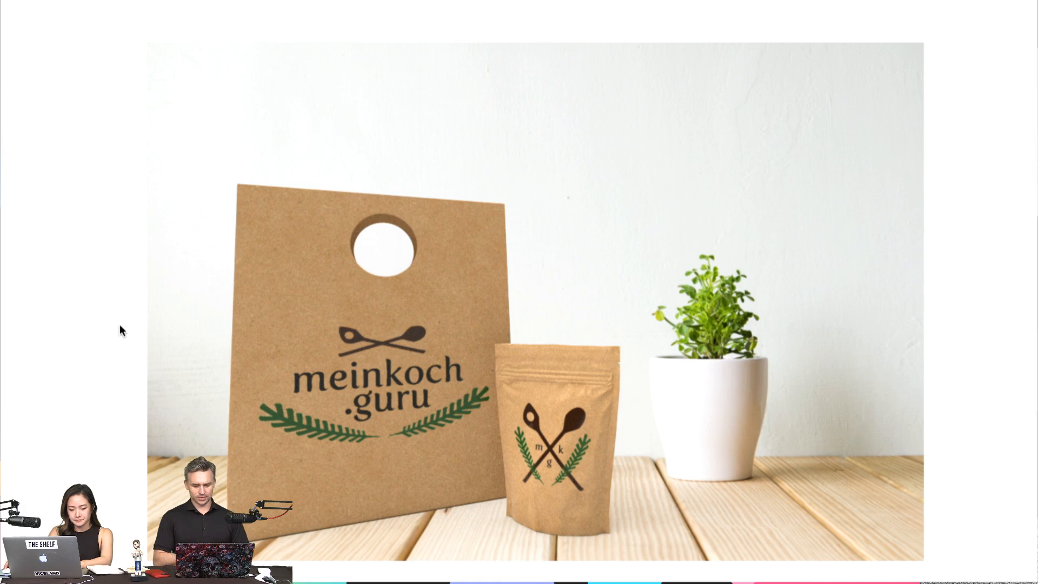
{"action": "key", "text": "Escape"}
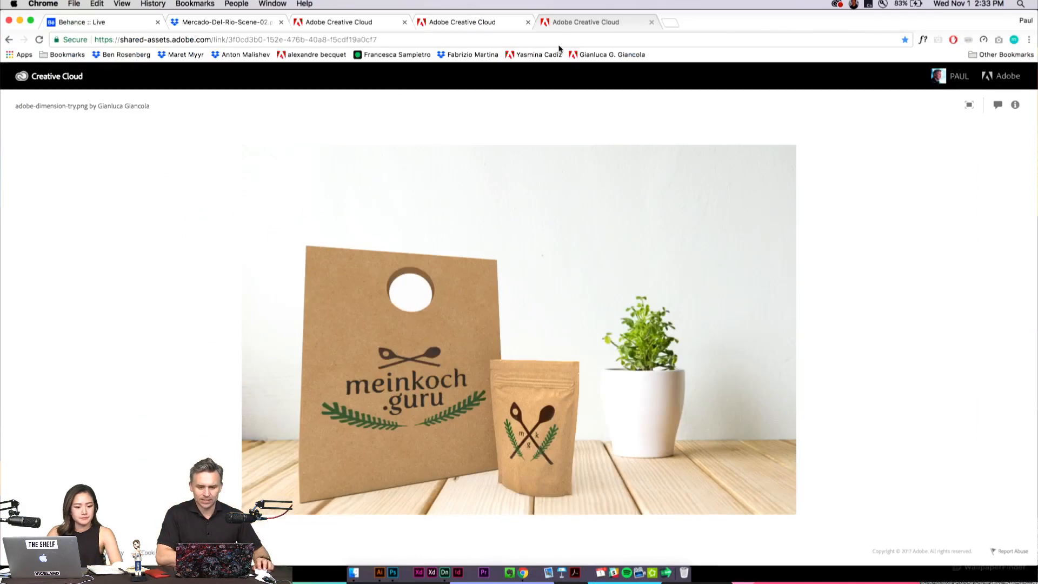
{"action": "left_click", "coordinate": [604, 56]}
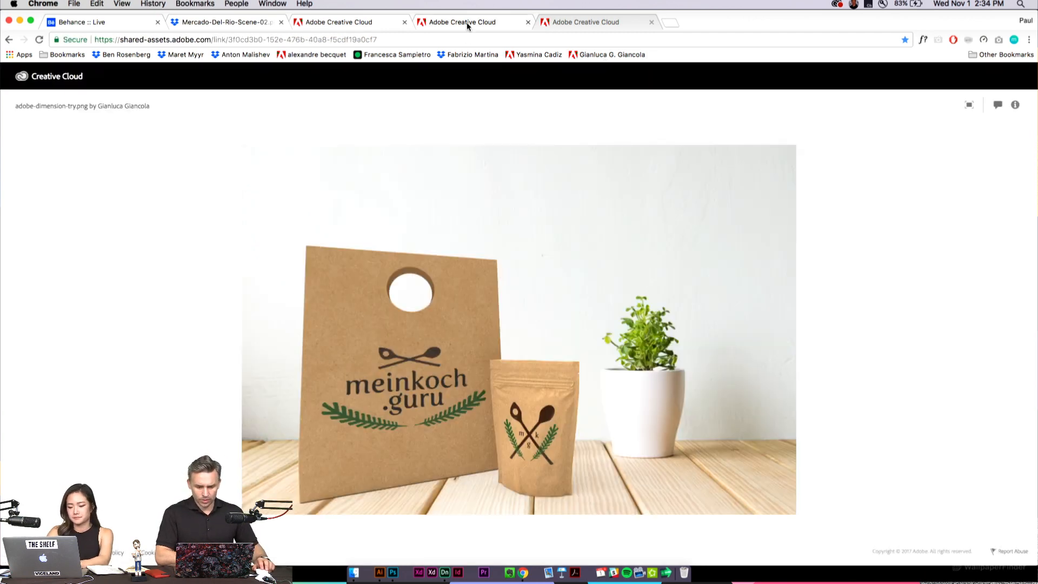
Revisit the berry box, BBQ sauce, Mercado Del Rio, Estonian vodka and phone-in-hand renders for comparison
{"action": "left_click", "coordinate": [468, 26]}
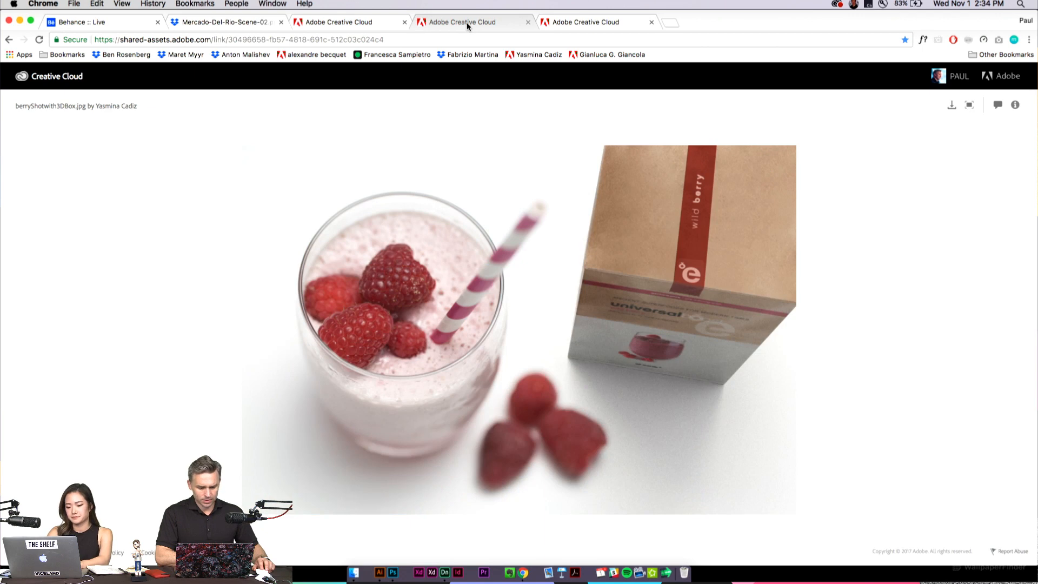
{"action": "left_click", "coordinate": [327, 23]}
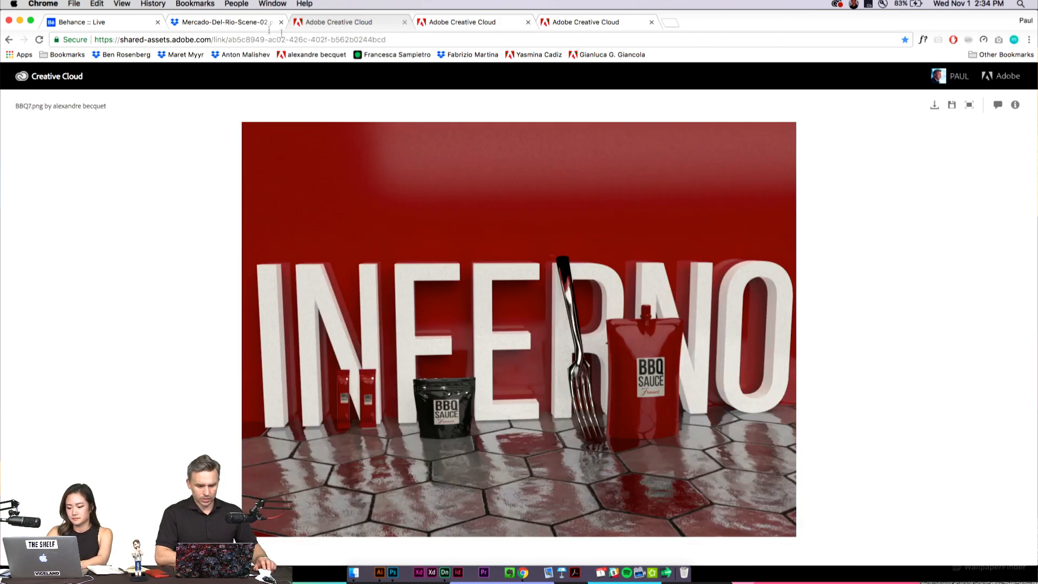
{"action": "left_click", "coordinate": [215, 23]}
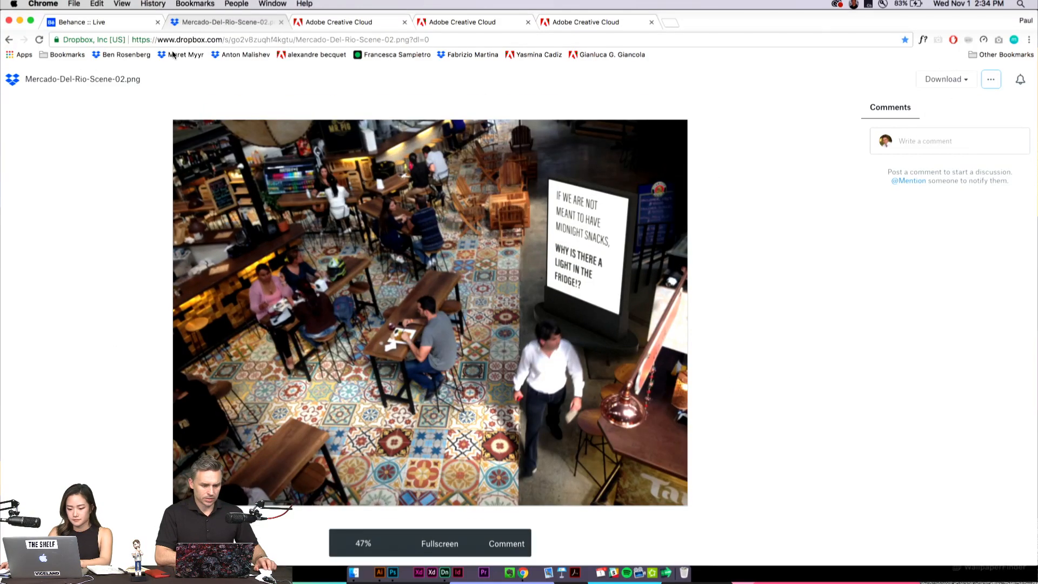
{"action": "left_click", "coordinate": [194, 23]}
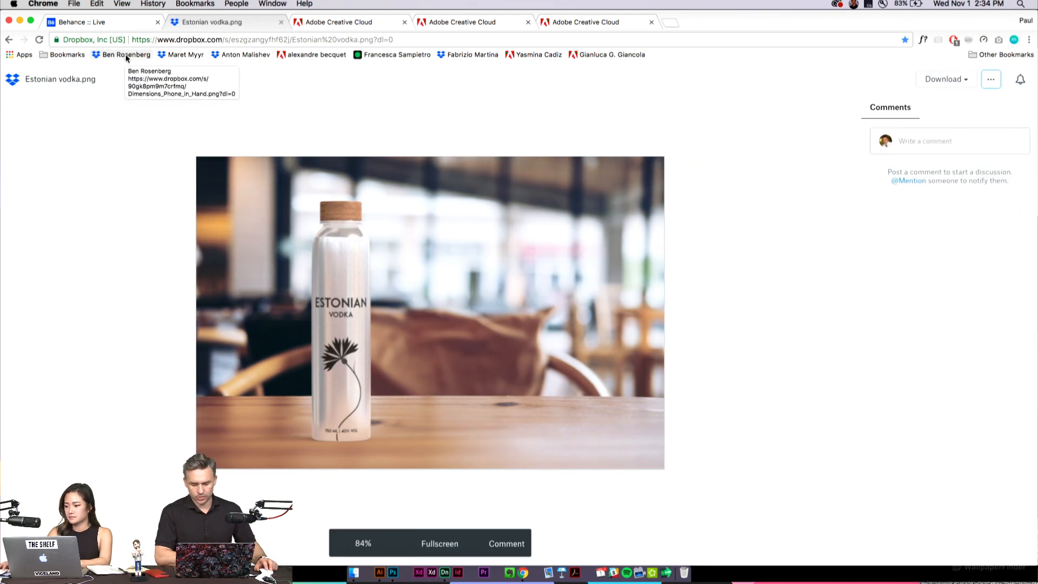
{"action": "left_click", "coordinate": [126, 55]}
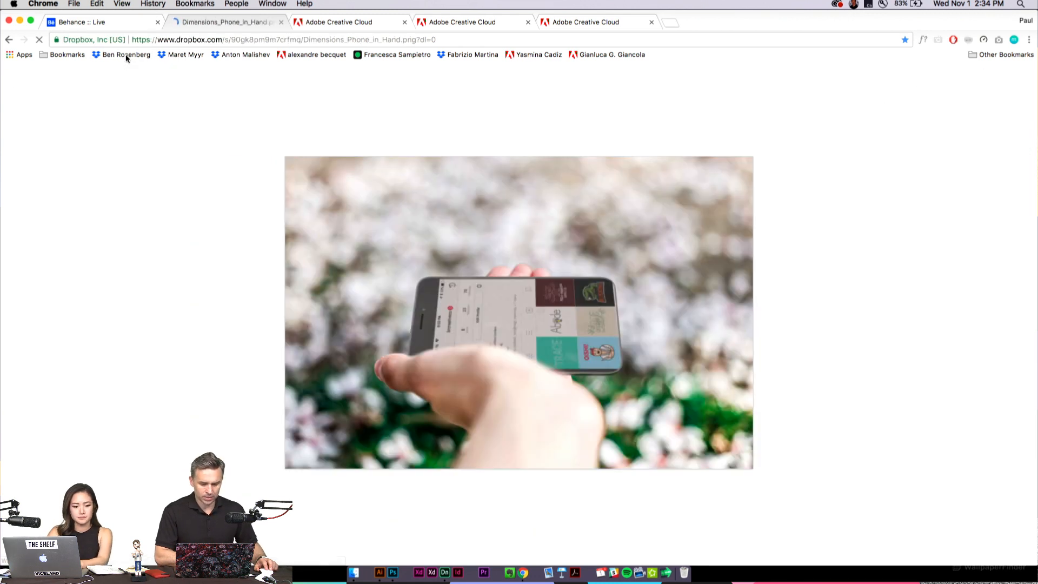
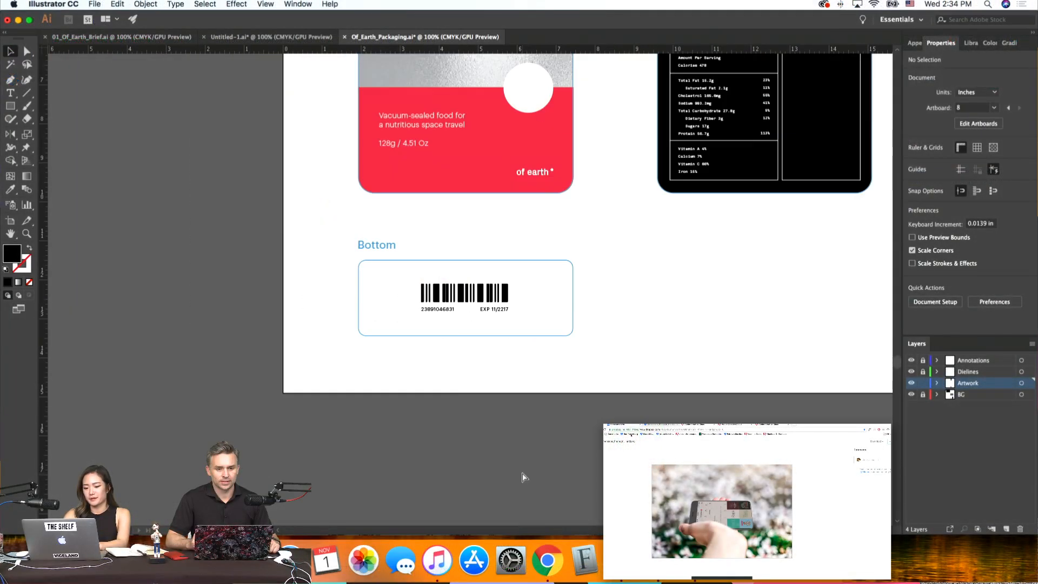
Examine the back panel's Cooking Directions icons and Nutrition Facts layout up close
{"action": "scroll", "coordinate": [522, 472], "scroll_direction": "up", "scroll_amount": 8}
{"action": "scroll", "coordinate": [522, 473], "scroll_direction": "right", "scroll_amount": 5}
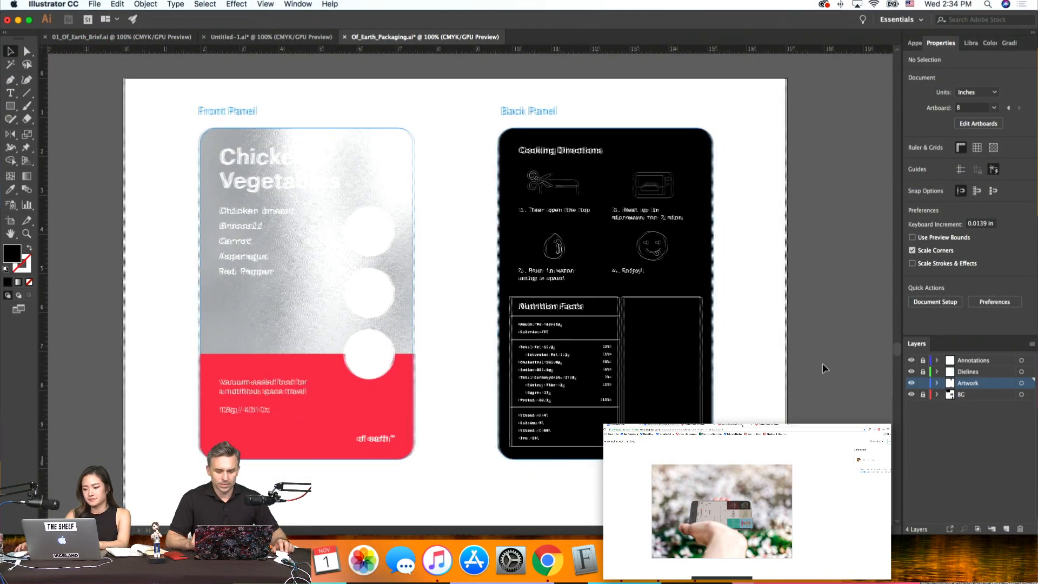
{"action": "key", "text": "super+equal"}
{"action": "scroll", "coordinate": [822, 363], "scroll_direction": "right", "scroll_amount": 11}
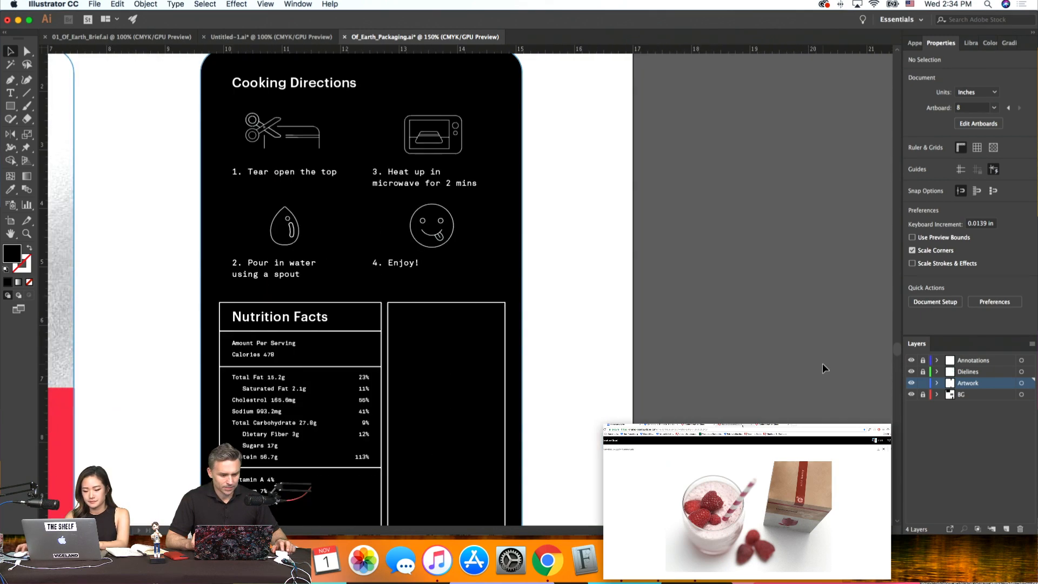
{"action": "scroll", "coordinate": [579, 379], "scroll_direction": "down", "scroll_amount": 2}
{"action": "scroll", "coordinate": [579, 380], "scroll_direction": "up", "scroll_amount": 3}
{"action": "scroll", "coordinate": [579, 380], "scroll_direction": "right", "scroll_amount": 1}
{"action": "scroll", "coordinate": [579, 380], "scroll_direction": "left", "scroll_amount": 1}
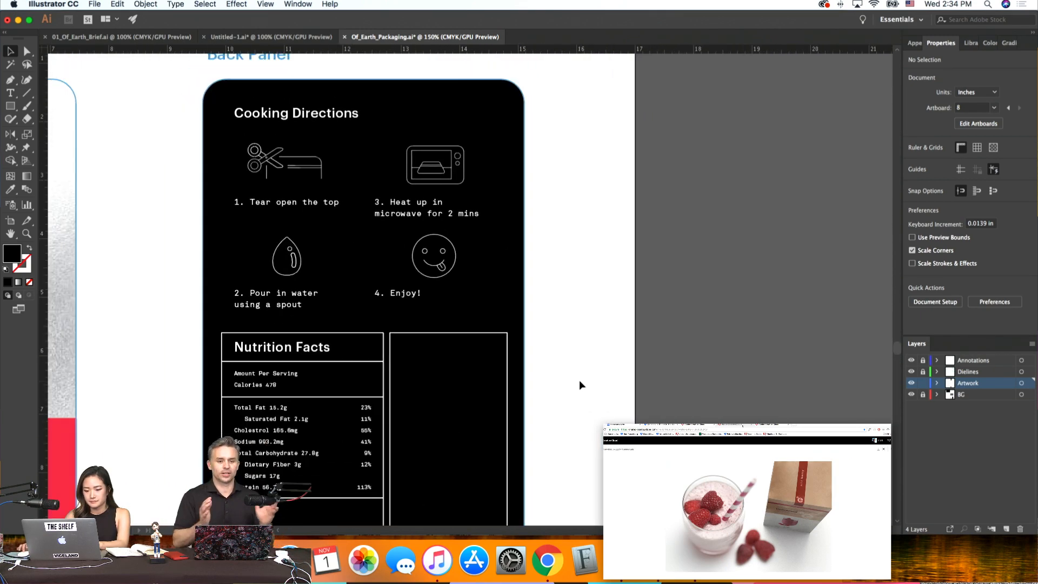
{"action": "scroll", "coordinate": [579, 380], "scroll_direction": "down", "scroll_amount": 1}
{"action": "scroll", "coordinate": [579, 380], "scroll_direction": "left", "scroll_amount": 1}
{"action": "scroll", "coordinate": [579, 379], "scroll_direction": "up", "scroll_amount": 1}
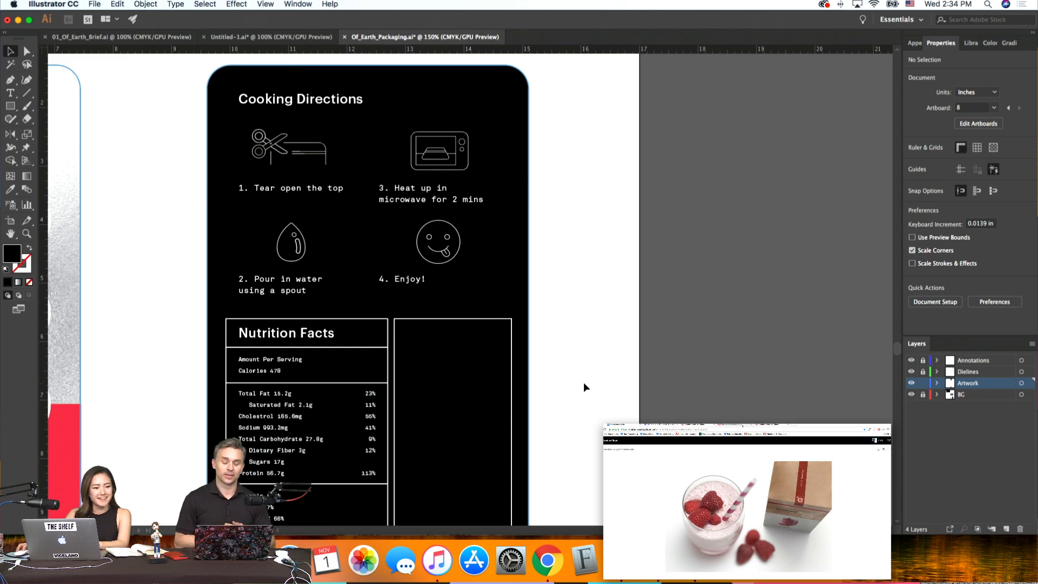
{"action": "scroll", "coordinate": [585, 382], "scroll_direction": "left", "scroll_amount": 1}
{"action": "scroll", "coordinate": [585, 381], "scroll_direction": "down", "scroll_amount": 1}
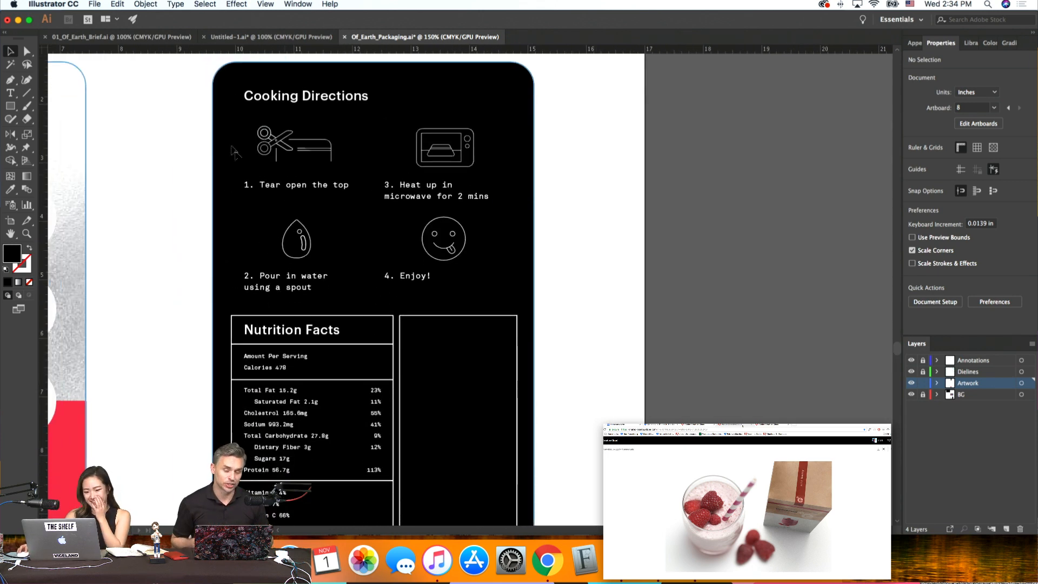
Try to move directions 1 and 2 with their scissors and water drop icons into the empty box beside Nutrition Facts
{"action": "left_click_drag", "start_coordinate": [233, 150], "coordinate": [359, 198]}
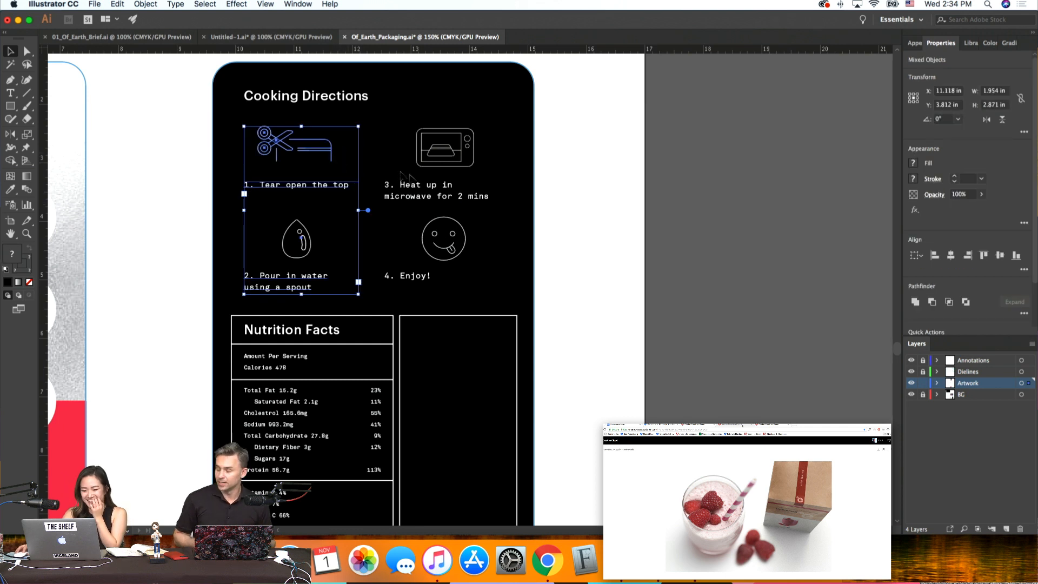
{"action": "left_click", "coordinate": [585, 257]}
{"action": "left_click_drag", "start_coordinate": [183, 126], "coordinate": [346, 284]}
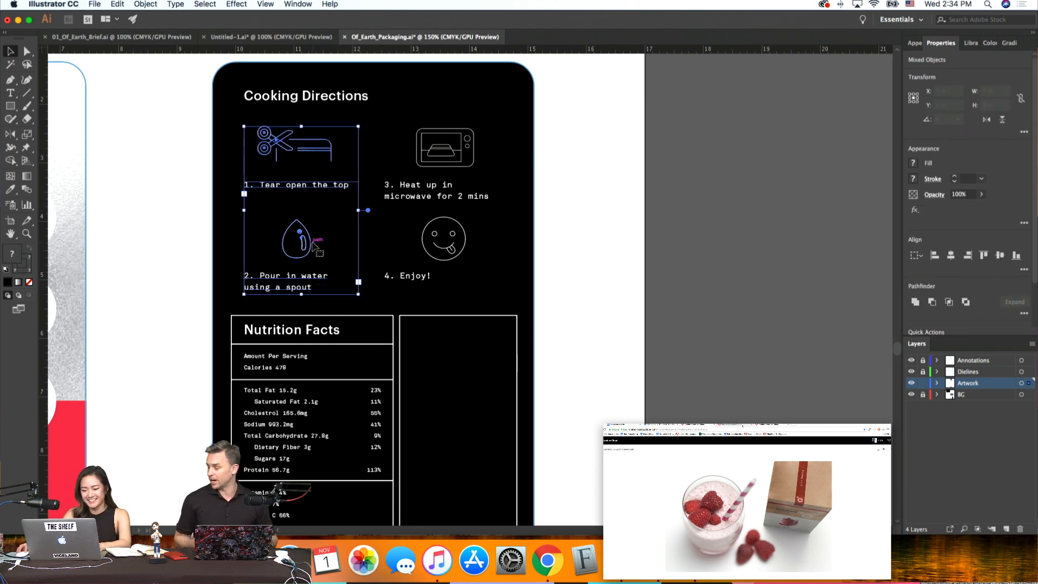
{"action": "left_click_drag", "start_coordinate": [315, 246], "coordinate": [476, 459]}
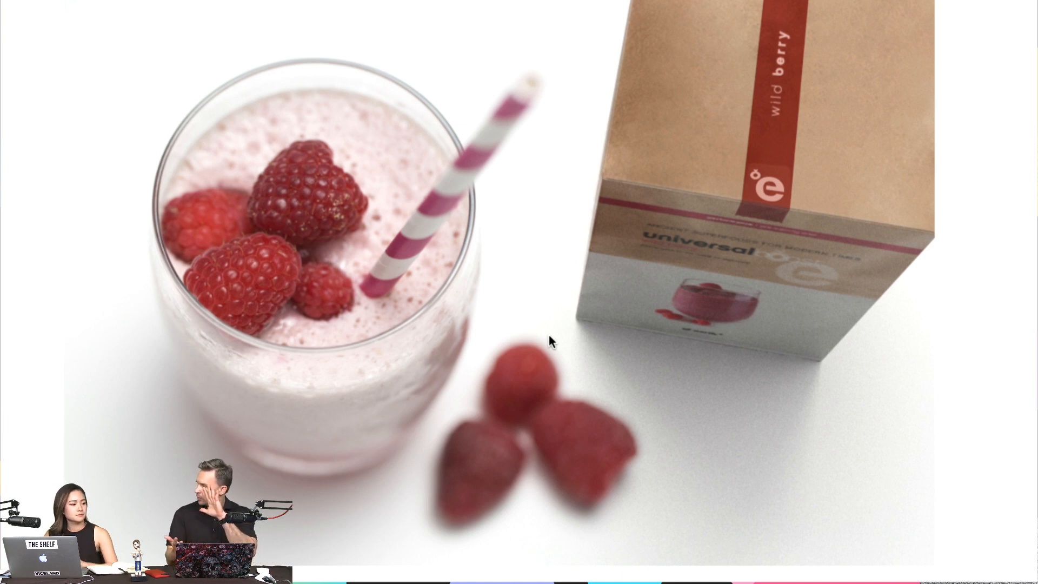
Switch to Adobe Dimension and set the camera perspective's field of view to 52
{"action": "scroll", "coordinate": [549, 334], "scroll_direction": "down", "scroll_amount": 5, "text": "ctrl"}
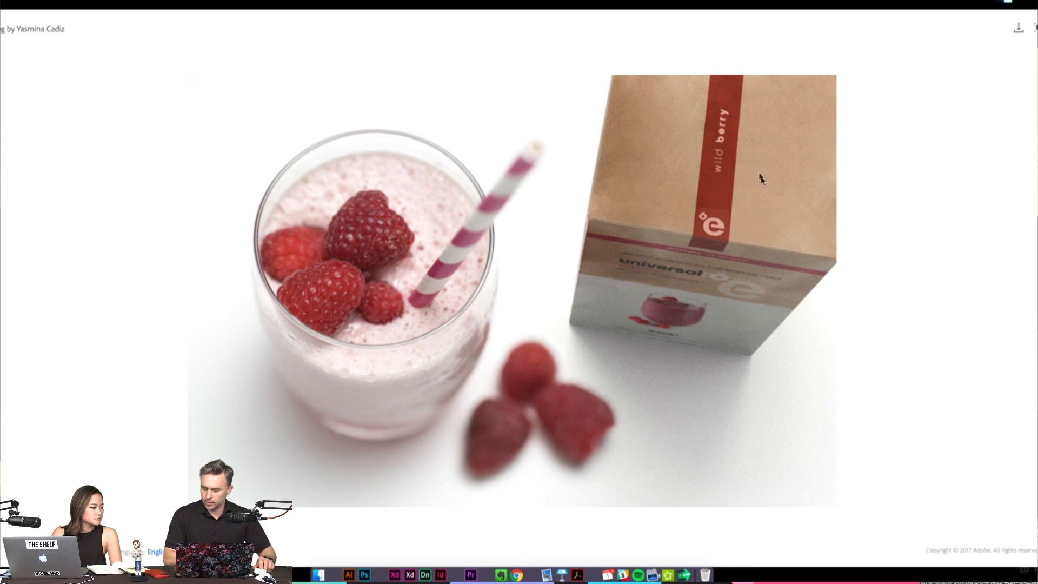
{"action": "scroll", "coordinate": [632, 339], "scroll_direction": "down", "scroll_amount": 5, "text": "ctrl"}
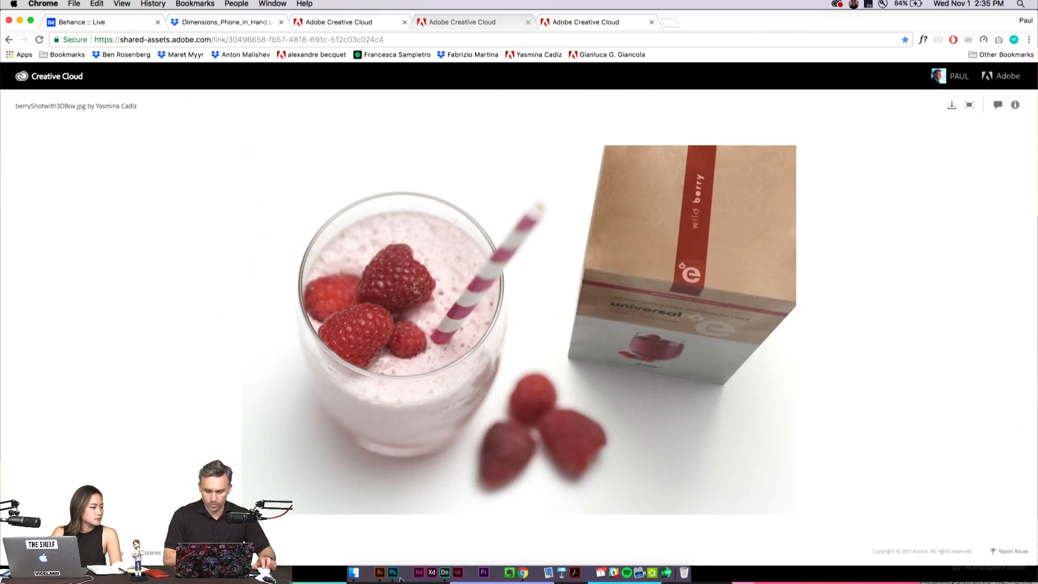
{"action": "left_click", "coordinate": [444, 572]}
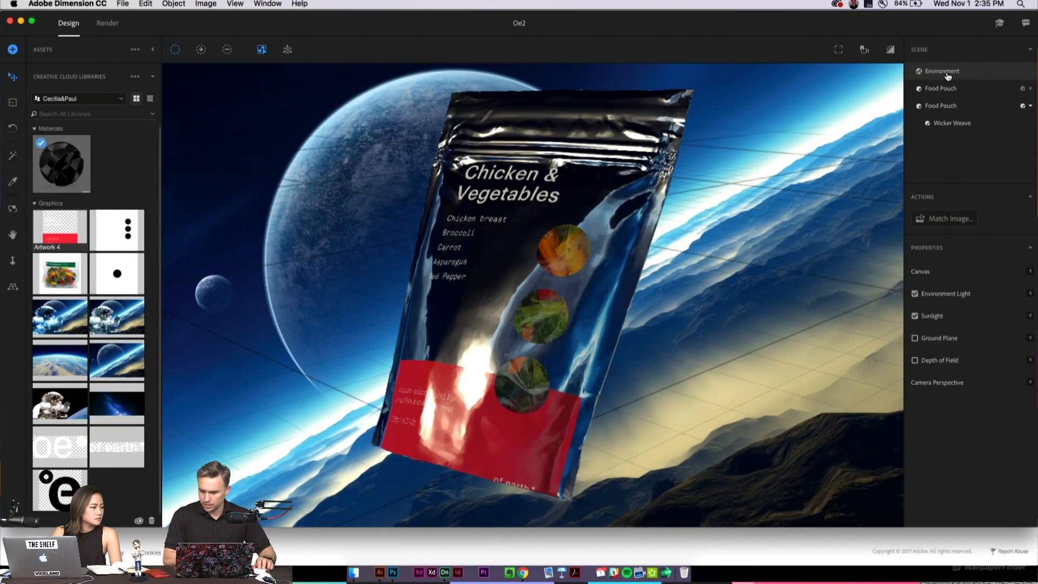
{"action": "left_click", "coordinate": [1030, 382]}
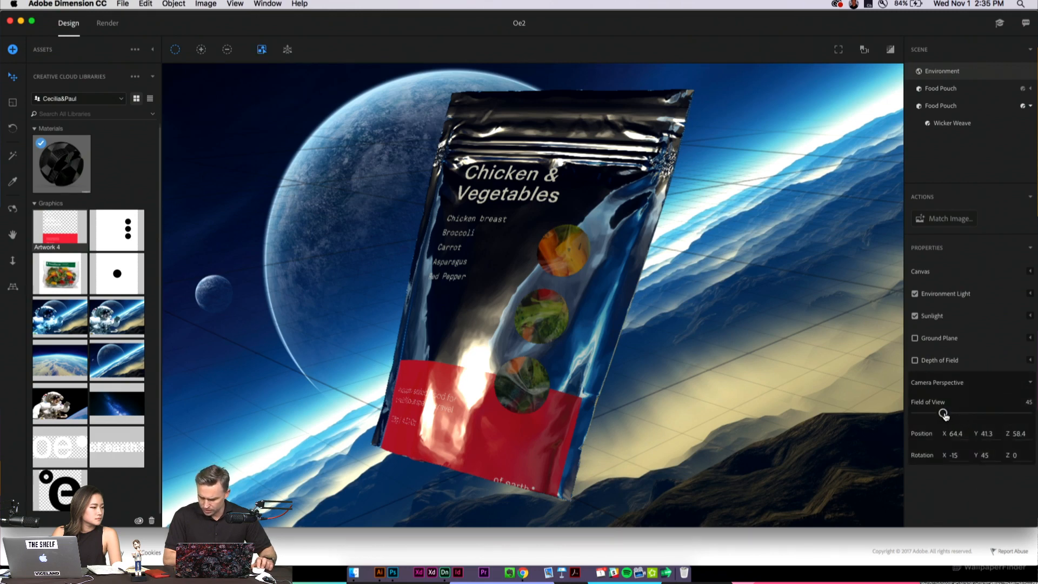
{"action": "mouse_move", "coordinate": [943, 414]}
{"action": "left_mouse_down"}
{"action": "mouse_move", "coordinate": [962, 414]}
{"action": "mouse_move", "coordinate": [947, 414]}
{"action": "left_mouse_up"}
Enable depth of field, set the blur to 91.3 and pick the focus point on the food pouch
{"action": "left_click", "coordinate": [1029, 360]}
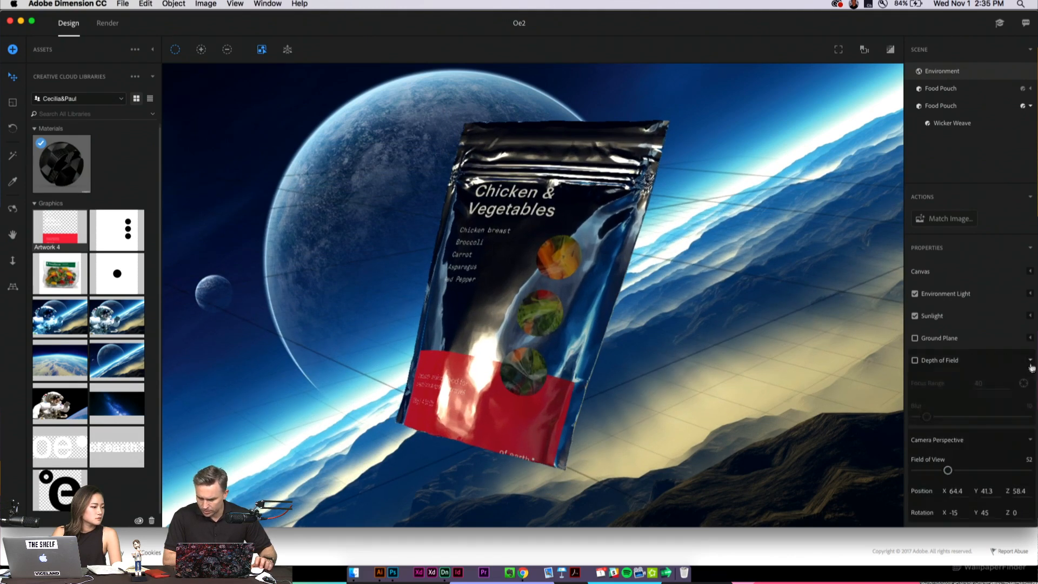
{"action": "left_click", "coordinate": [914, 360]}
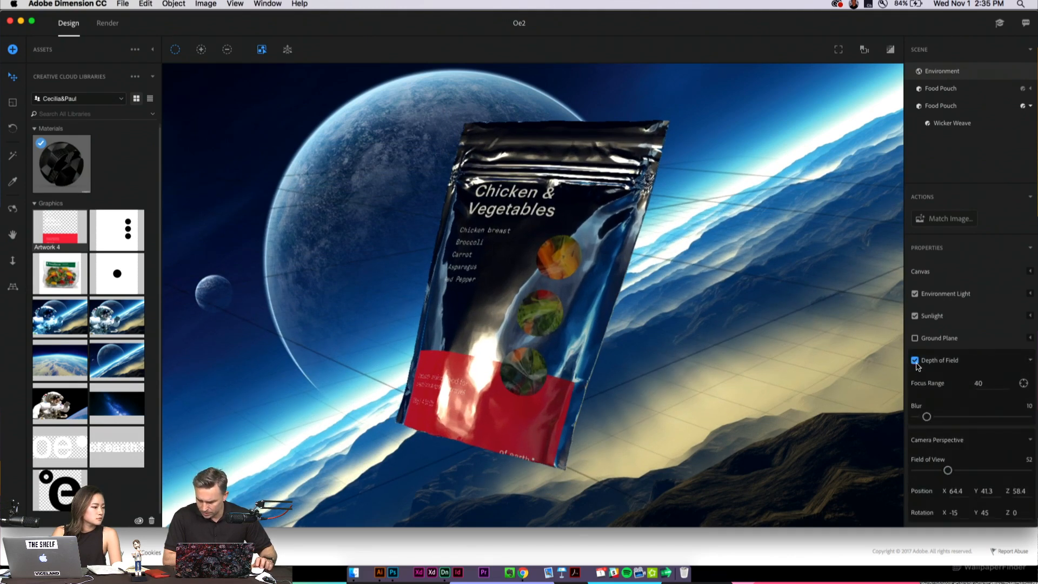
{"action": "left_click_drag", "start_coordinate": [926, 416], "coordinate": [1017, 417]}
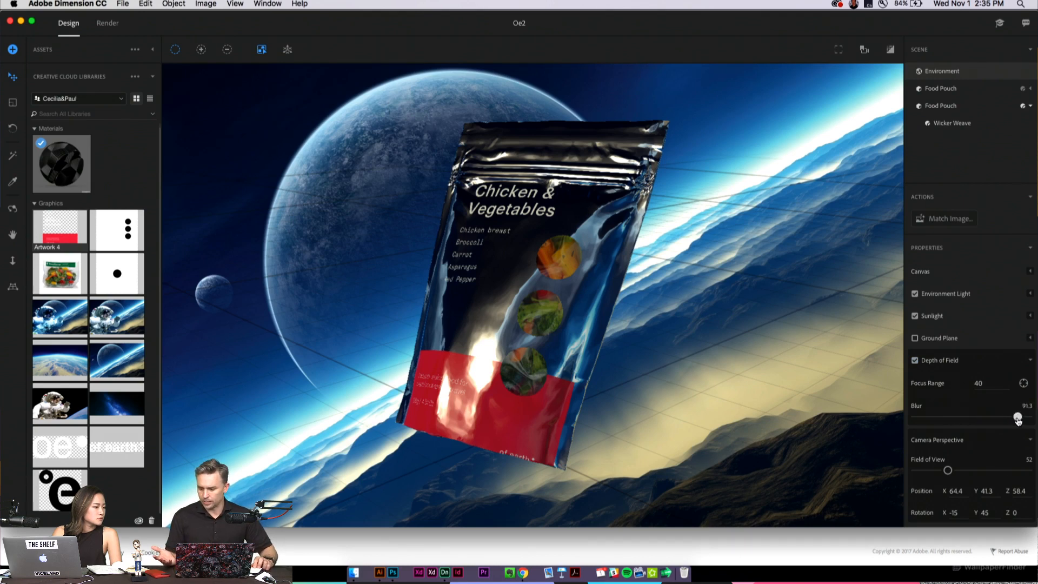
{"action": "left_click", "coordinate": [1023, 383]}
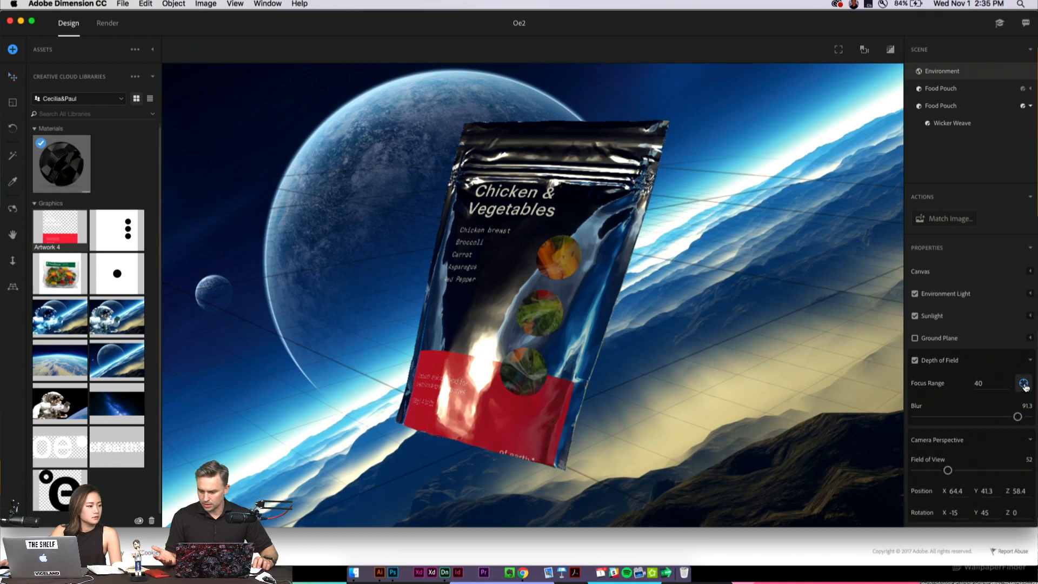
{"action": "left_click", "coordinate": [531, 274]}
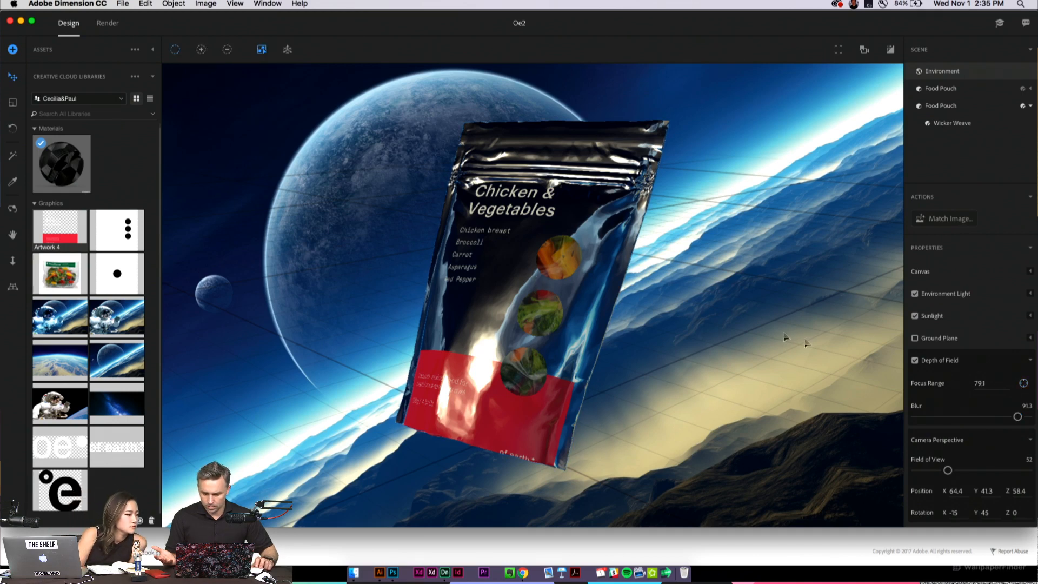
Pick the focus point on the planet behind the pouch and set the depth-of-field blur to 51.4
{"action": "left_click", "coordinate": [1023, 383]}
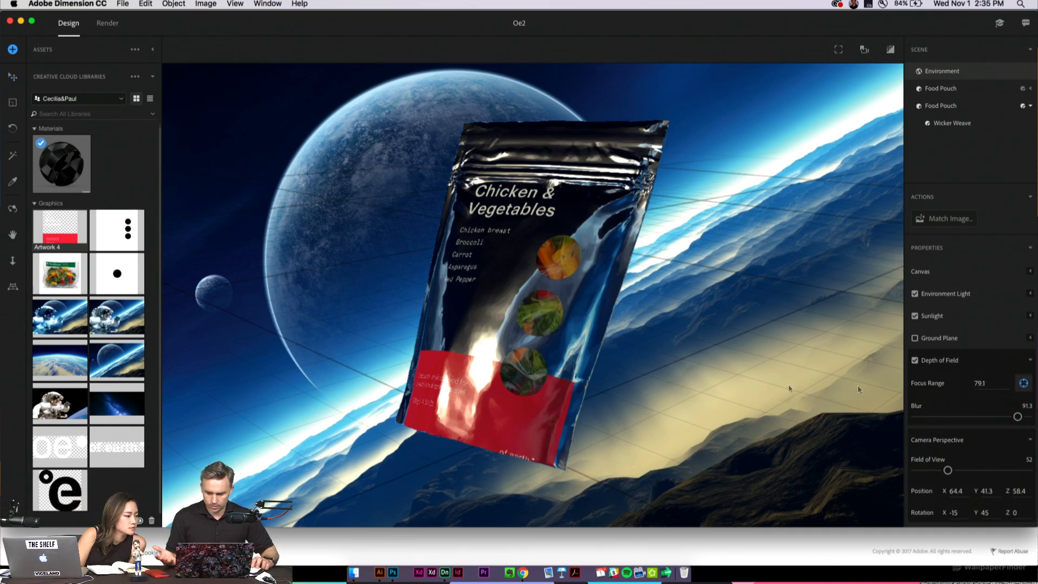
{"action": "left_click", "coordinate": [424, 147]}
{"action": "left_click_drag", "start_coordinate": [1018, 416], "coordinate": [973, 417]}
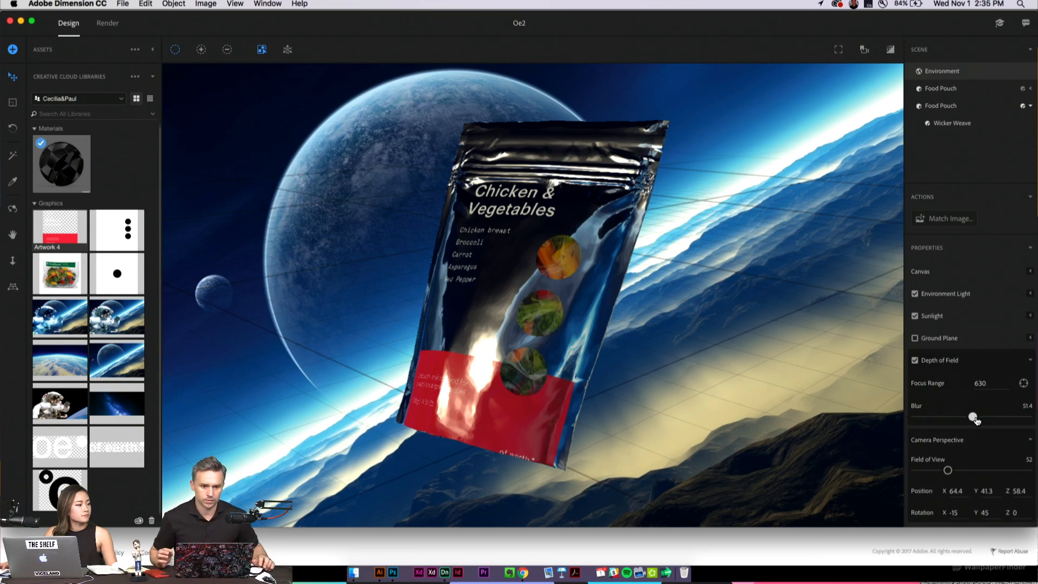
{"action": "left_click", "coordinate": [974, 417]}
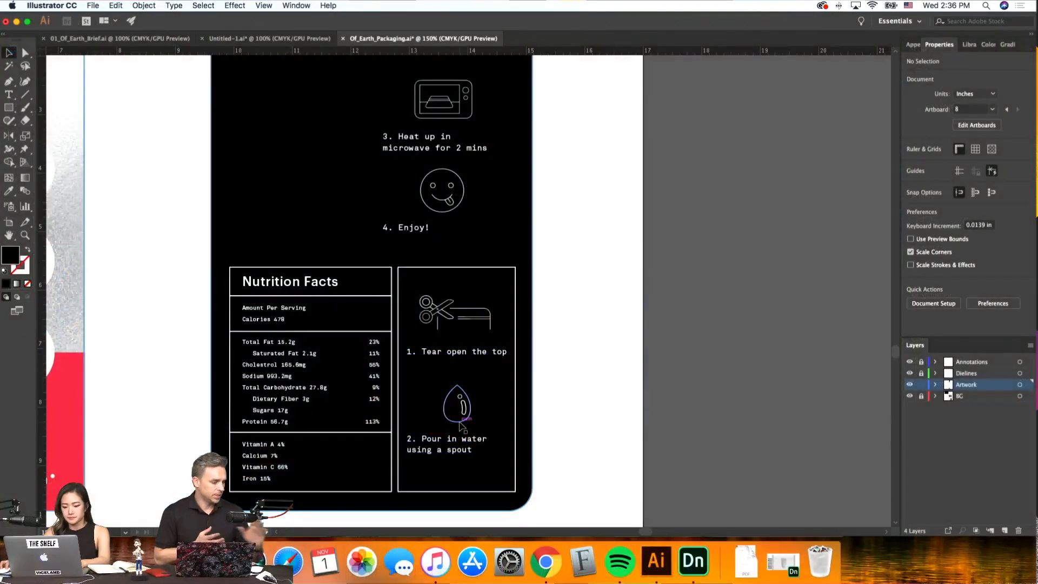
In Illustrator, undo the move of directions 1 and 2 into the box beside Nutrition Facts and clear the selection
{"action": "left_click", "coordinate": [482, 353]}
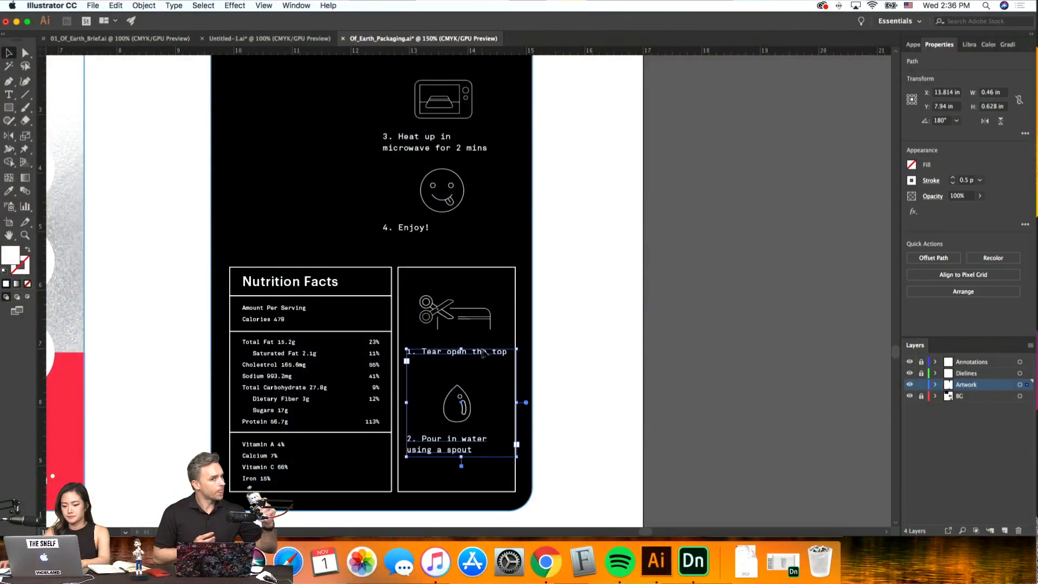
{"action": "left_click", "coordinate": [265, 316]}
{"action": "left_click", "coordinate": [604, 374]}
{"action": "scroll", "coordinate": [602, 376], "scroll_direction": "down", "scroll_amount": 1}
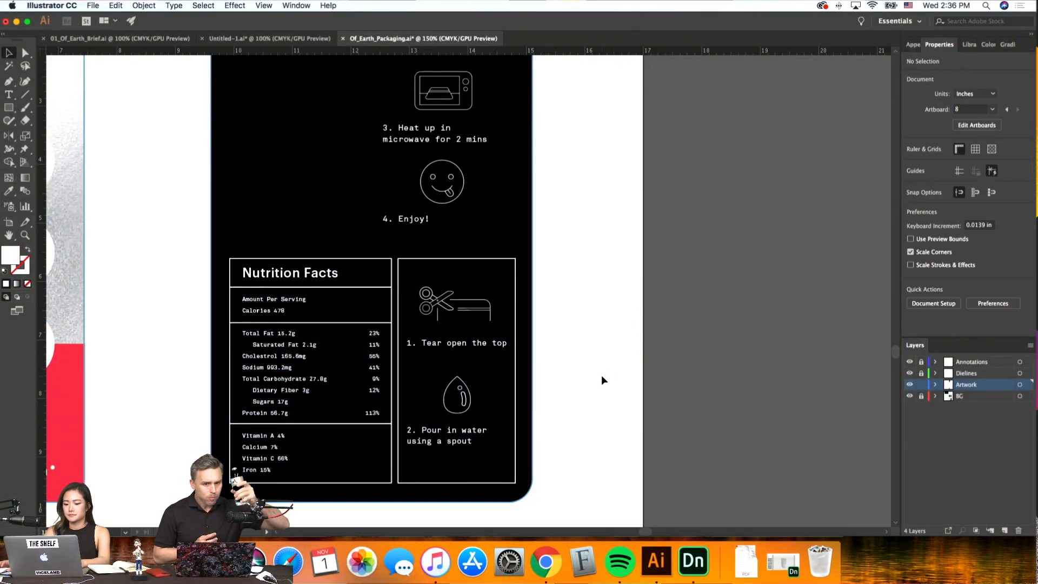
{"action": "scroll", "coordinate": [601, 376], "scroll_direction": "up", "scroll_amount": 2}
{"action": "key", "text": "super+z"}
{"action": "key", "text": "super+z"}
{"action": "key", "text": "super+z"}
{"action": "key", "text": "super+z"}
{"action": "key", "text": "super+z"}
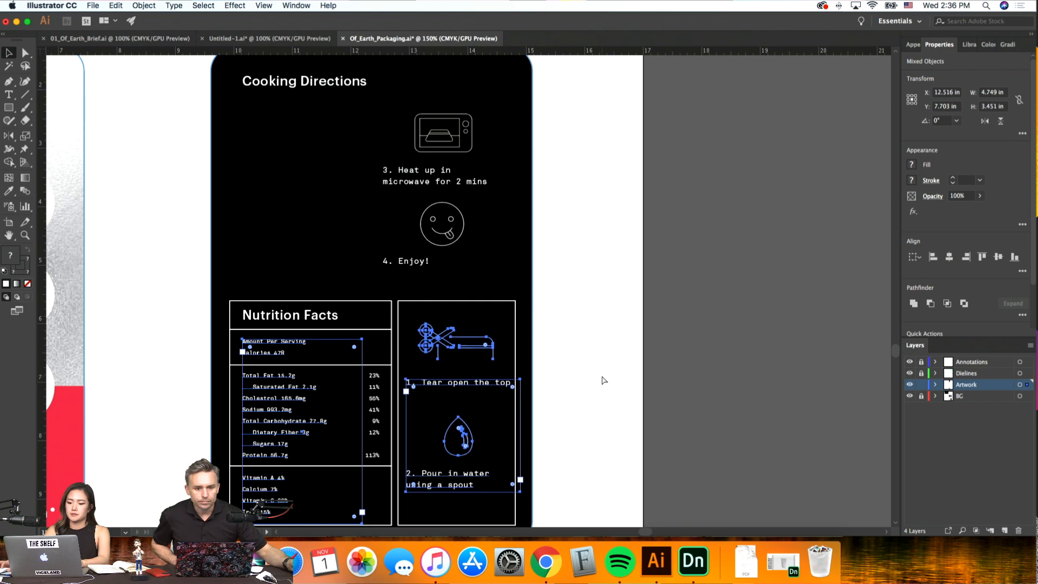
{"action": "key", "text": "super+z"}
{"action": "key", "text": "super+z"}
{"action": "key", "text": "super+z"}
{"action": "left_click", "coordinate": [604, 380]}
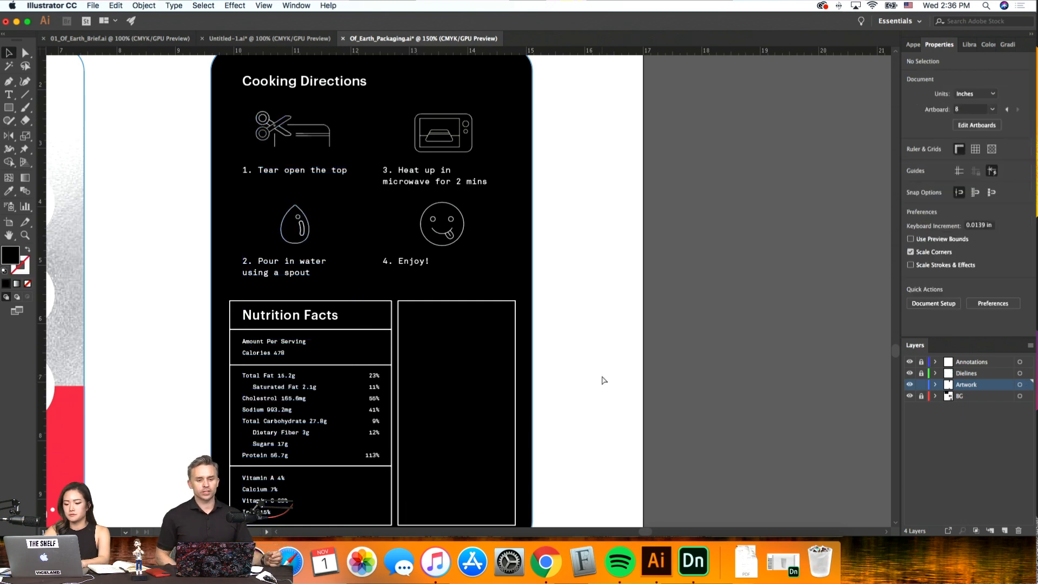
Examine the whole packaging artboard, covering the front panel, the back panel and the bottom barcode
{"action": "key", "text": "super+minus"}
{"action": "key", "text": "super+minus"}
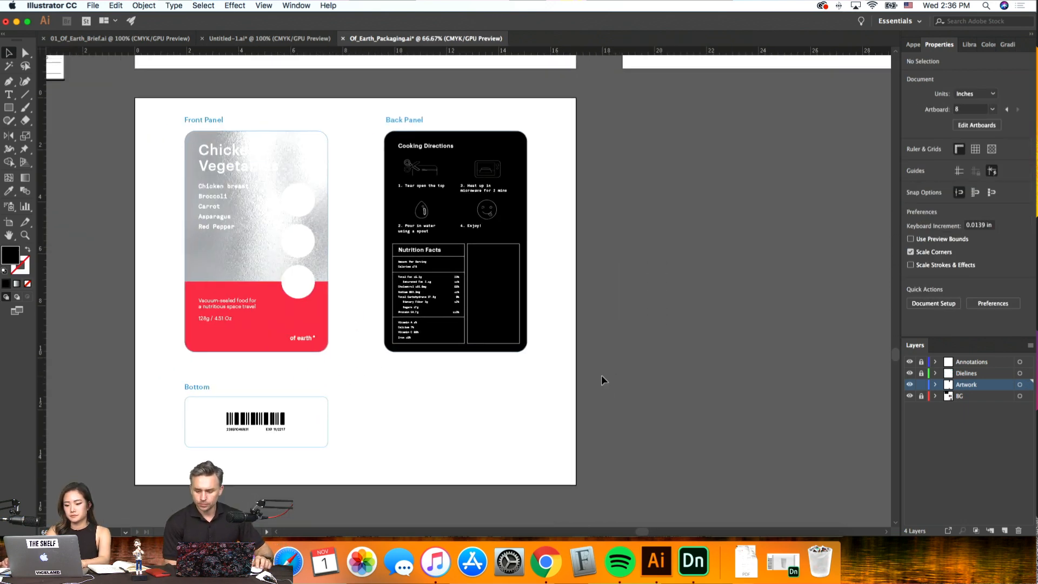
{"action": "scroll", "coordinate": [603, 380], "scroll_direction": "up", "scroll_amount": 2}
{"action": "scroll", "coordinate": [604, 380], "scroll_direction": "right", "scroll_amount": 6}
{"action": "scroll", "coordinate": [603, 380], "scroll_direction": "left", "scroll_amount": 6}
{"action": "scroll", "coordinate": [603, 379], "scroll_direction": "down", "scroll_amount": 1}
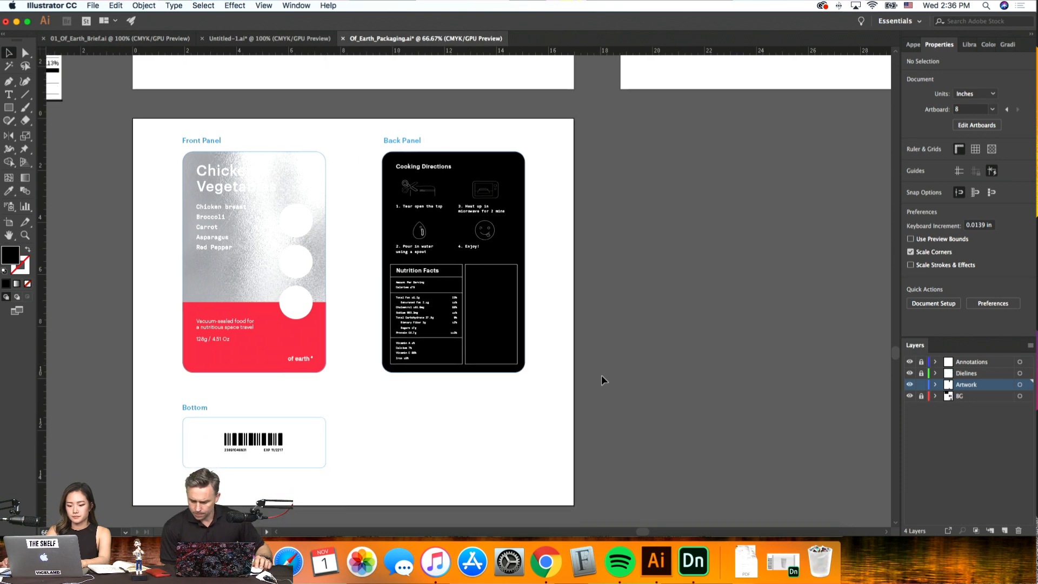
{"action": "scroll", "coordinate": [601, 375], "scroll_direction": "left", "scroll_amount": 3}
{"action": "scroll", "coordinate": [601, 375], "scroll_direction": "down", "scroll_amount": 3}
{"action": "scroll", "coordinate": [600, 375], "scroll_direction": "left", "scroll_amount": 4}
{"action": "key", "text": "super+equal"}
{"action": "key", "text": "super+equal"}
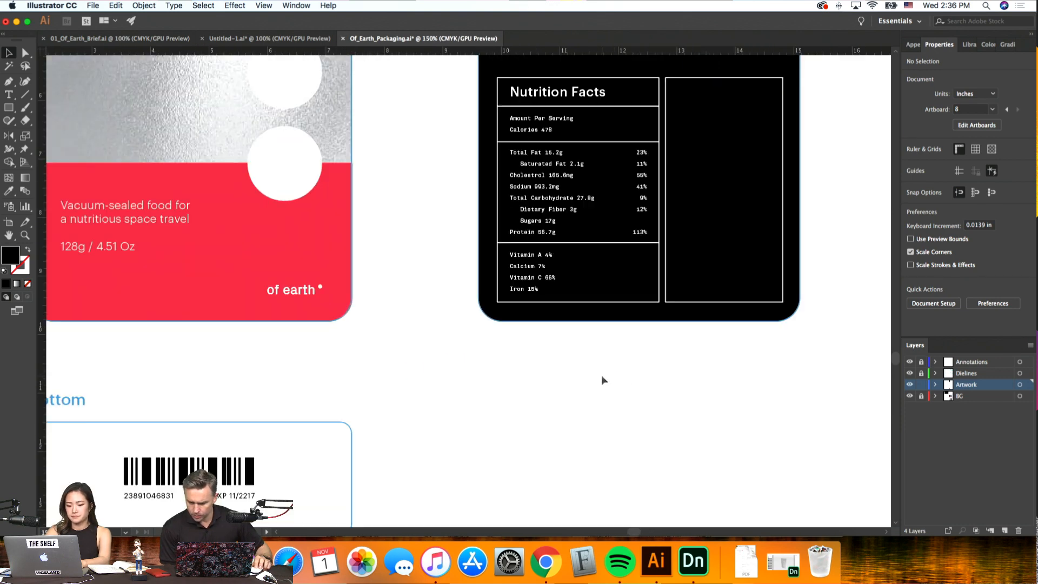
{"action": "scroll", "coordinate": [602, 378], "scroll_direction": "down", "scroll_amount": 5}
{"action": "scroll", "coordinate": [602, 378], "scroll_direction": "left", "scroll_amount": 5}
{"action": "scroll", "coordinate": [602, 378], "scroll_direction": "up", "scroll_amount": 4}
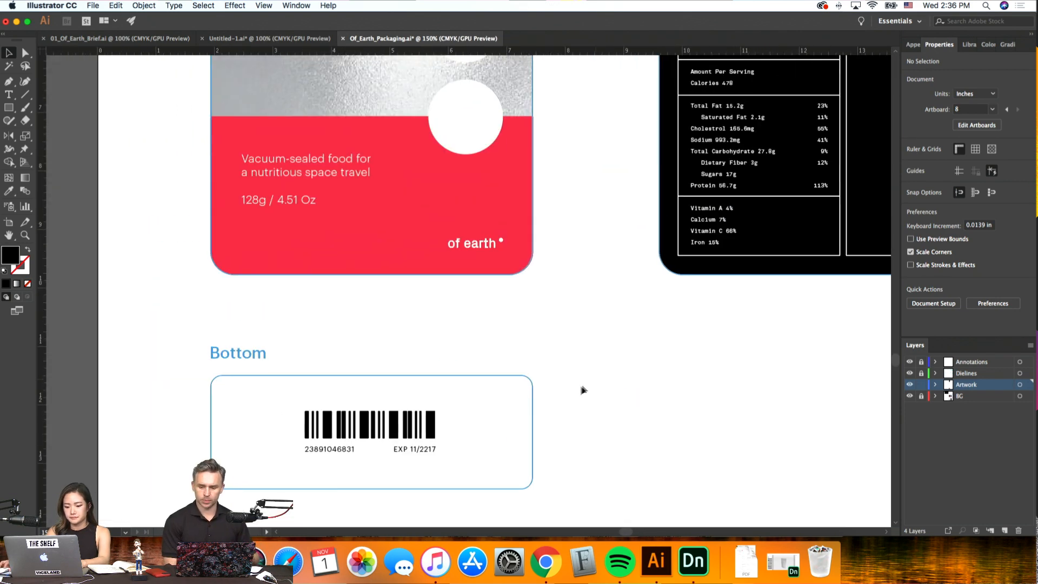
{"action": "scroll", "coordinate": [576, 395], "scroll_direction": "right", "scroll_amount": 8}
{"action": "scroll", "coordinate": [576, 394], "scroll_direction": "up", "scroll_amount": 3}
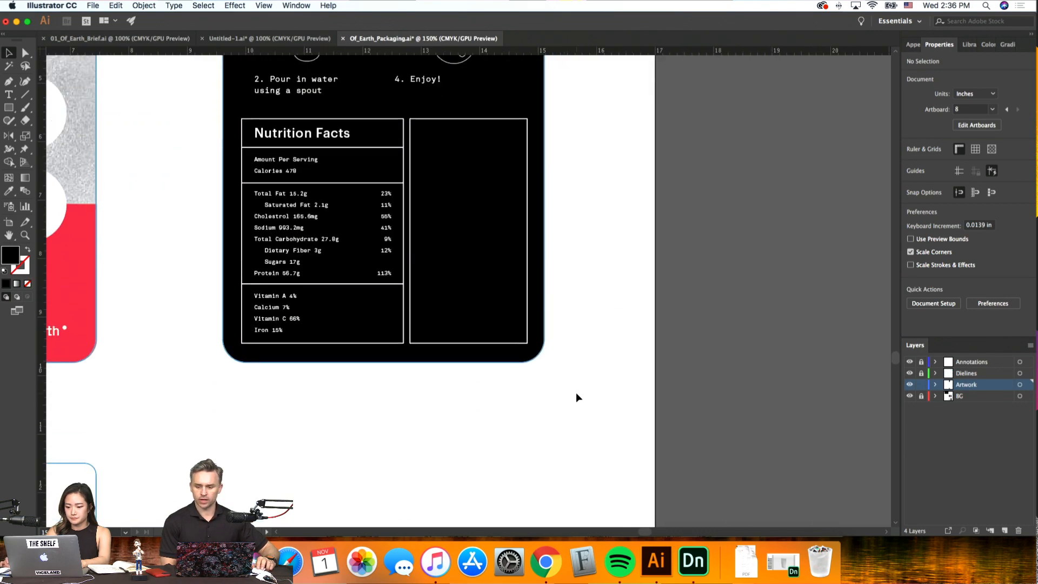
{"action": "scroll", "coordinate": [576, 397], "scroll_direction": "up", "scroll_amount": 3}
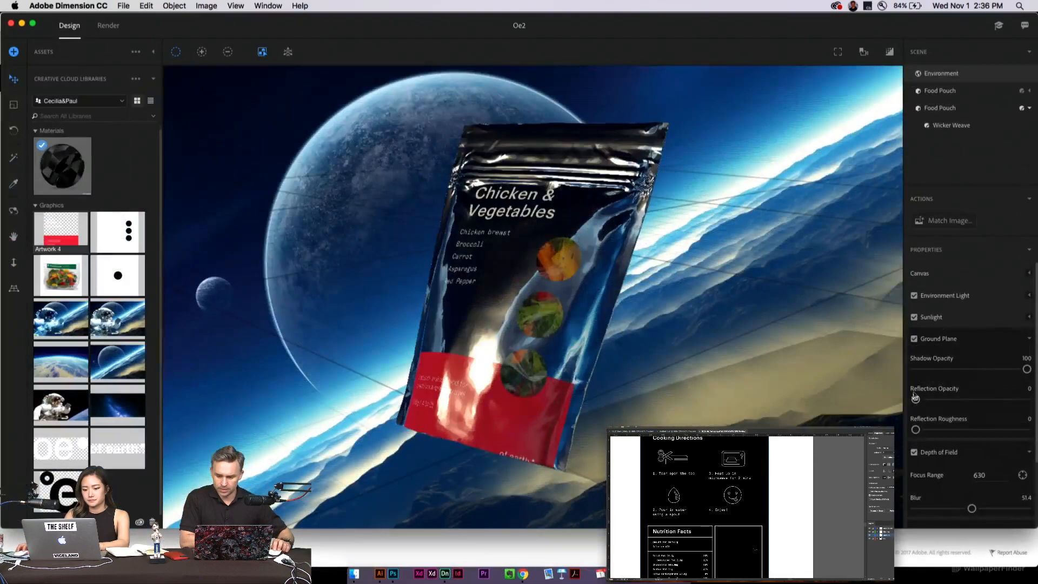
{"action": "mouse_move", "coordinate": [915, 400]}
{"action": "left_mouse_down"}
{"action": "mouse_move", "coordinate": [1027, 401]}
{"action": "mouse_move", "coordinate": [915, 400]}
{"action": "left_mouse_up"}
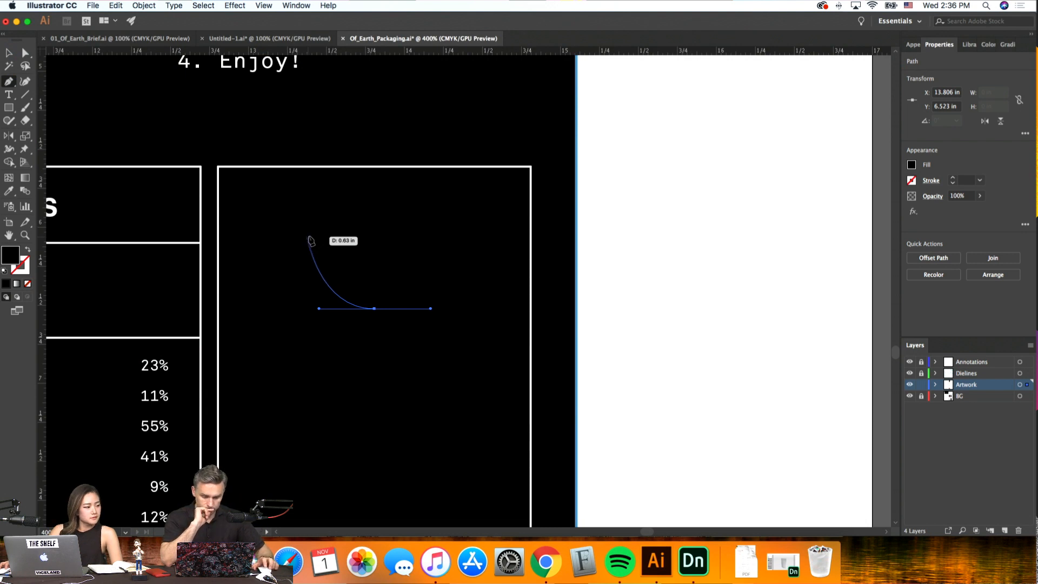
Add a curved anchor point to the Pen path in the empty box beside Nutrition Facts
{"action": "left_click_drag", "start_coordinate": [310, 240], "coordinate": [341, 186]}
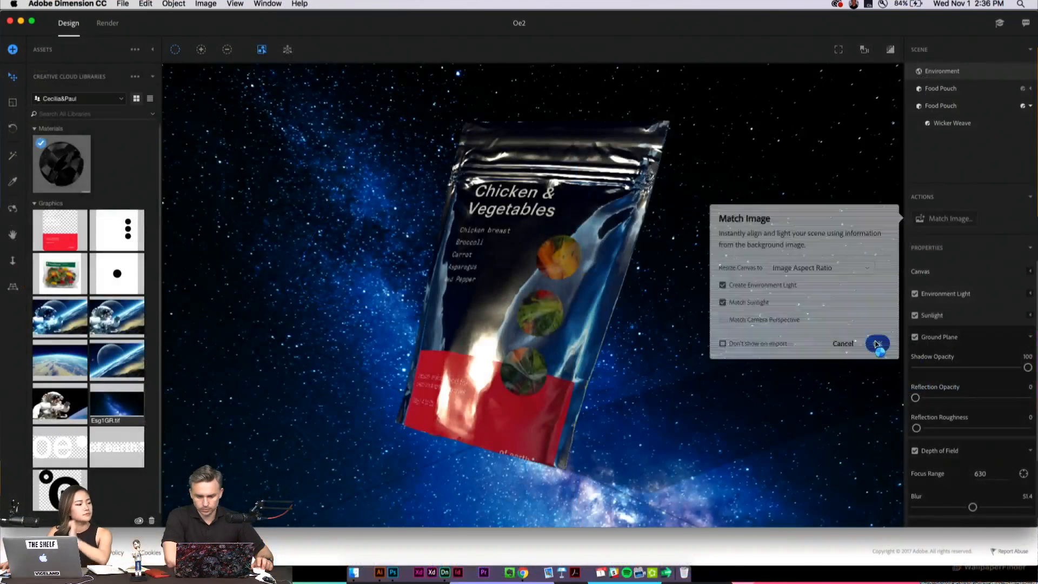
In Dimension, match the canvas aspect ratio, environment light and sunlight to the starfield background, and set the canvas height to 639 px
{"action": "left_click", "coordinate": [877, 346]}
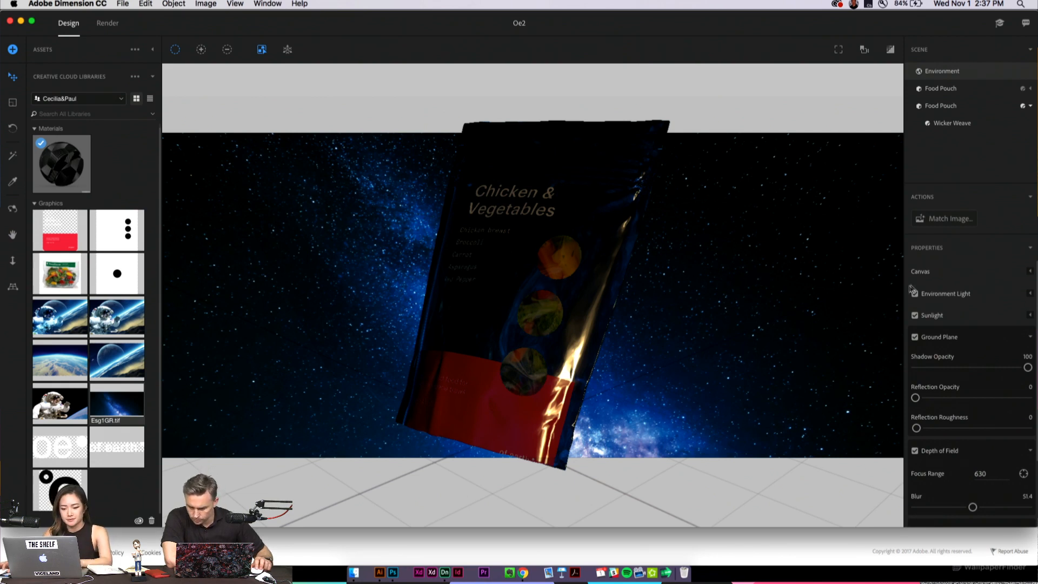
{"action": "left_click", "coordinate": [1029, 273]}
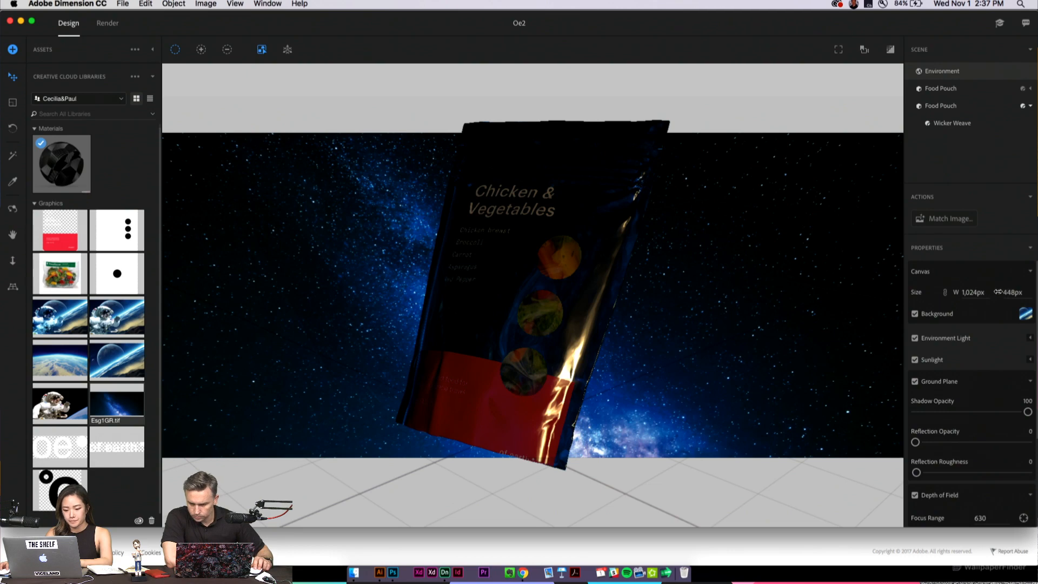
{"action": "mouse_move", "coordinate": [997, 292]}
{"action": "left_mouse_down"}
{"action": "mouse_move", "coordinate": [1024, 293]}
{"action": "mouse_move", "coordinate": [1015, 292]}
{"action": "left_mouse_up"}
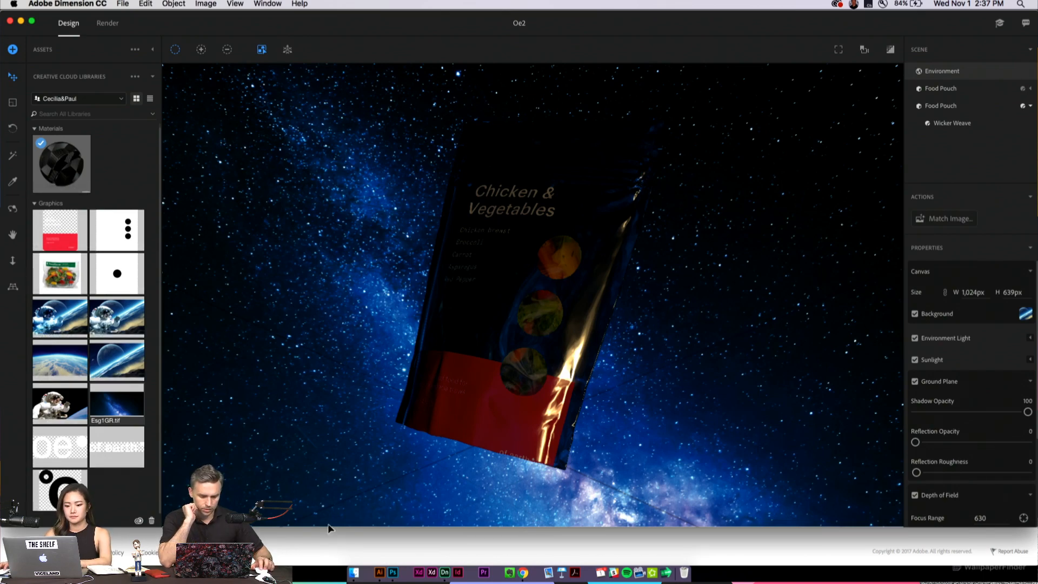
Make the Dimension window taller, then switch to Chrome and enter "stock" in the address bar
{"action": "left_click_drag", "start_coordinate": [327, 526], "coordinate": [325, 578]}
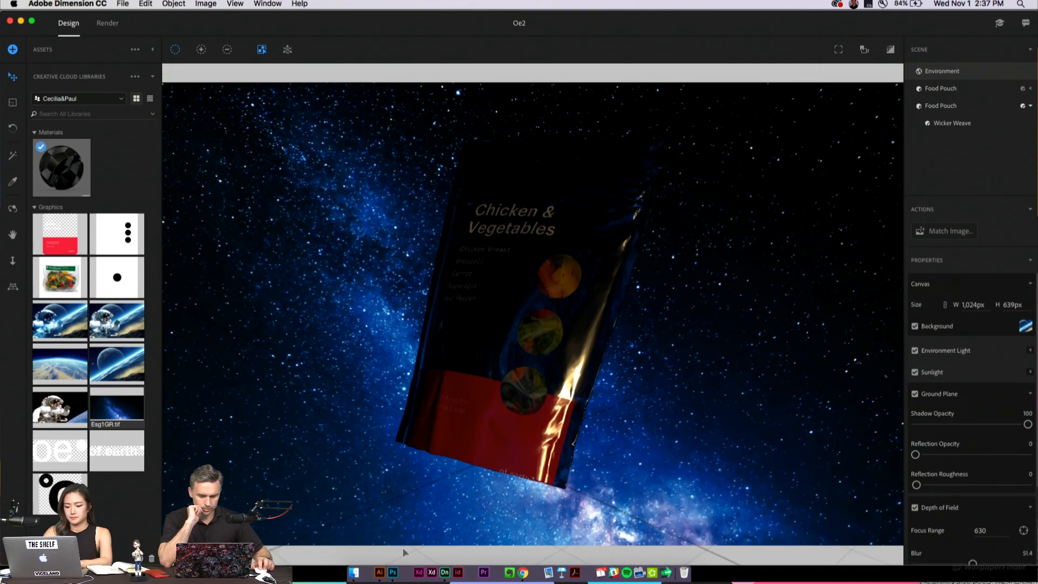
{"action": "left_click", "coordinate": [523, 572]}
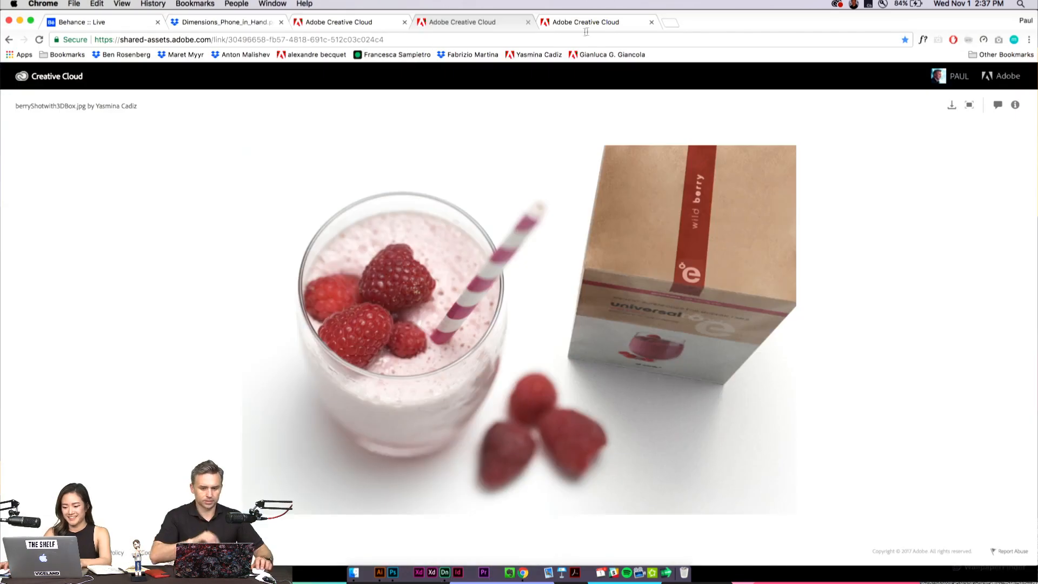
{"action": "left_click", "coordinate": [514, 23]}
{"action": "left_click", "coordinate": [528, 37]}
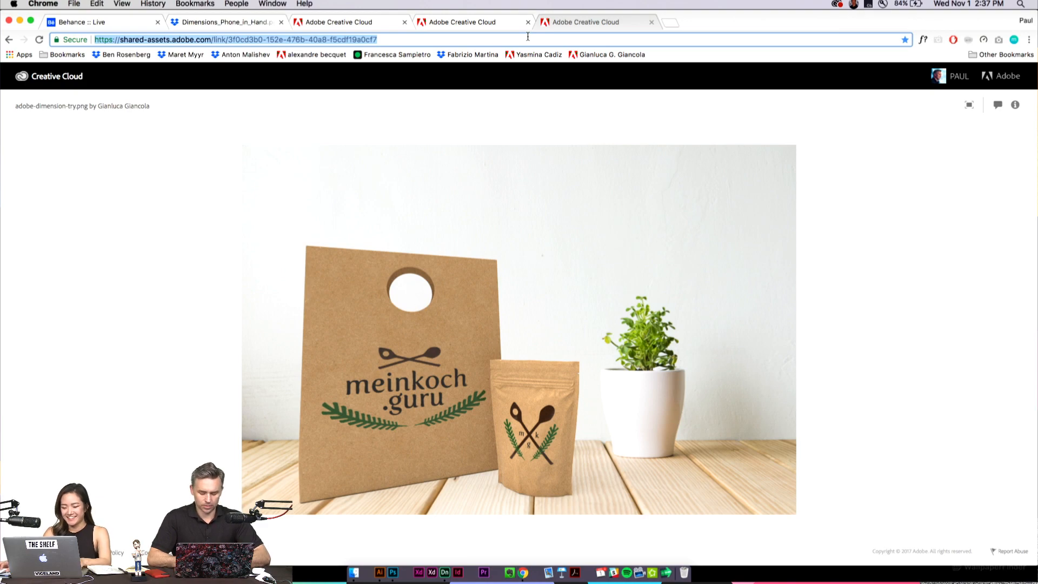
{"action": "type", "text": "stock"}
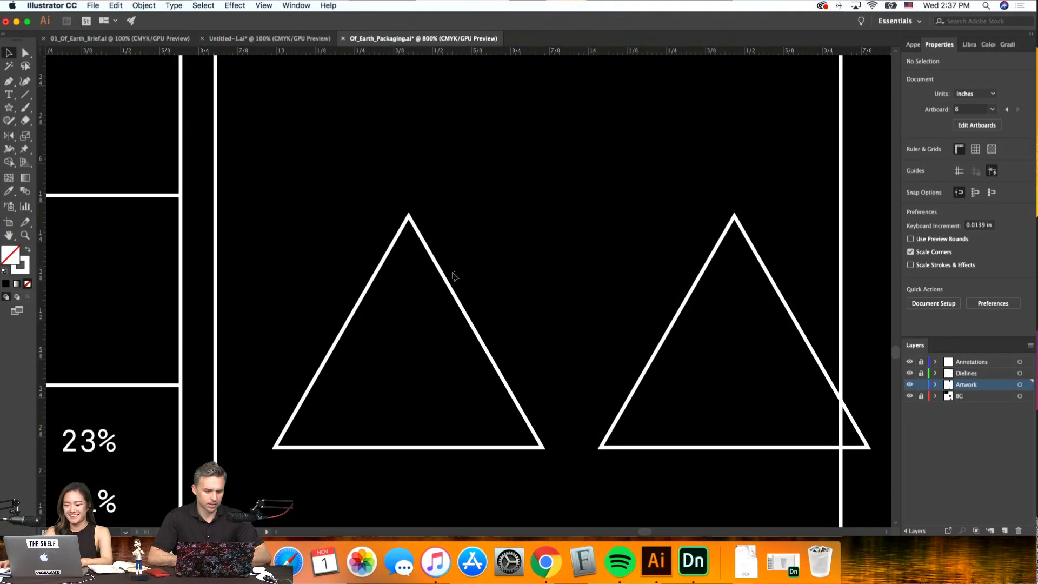
In Illustrator, add an anchor point on the left triangle's base, slightly left of its midpoint
{"action": "left_click", "coordinate": [451, 274]}
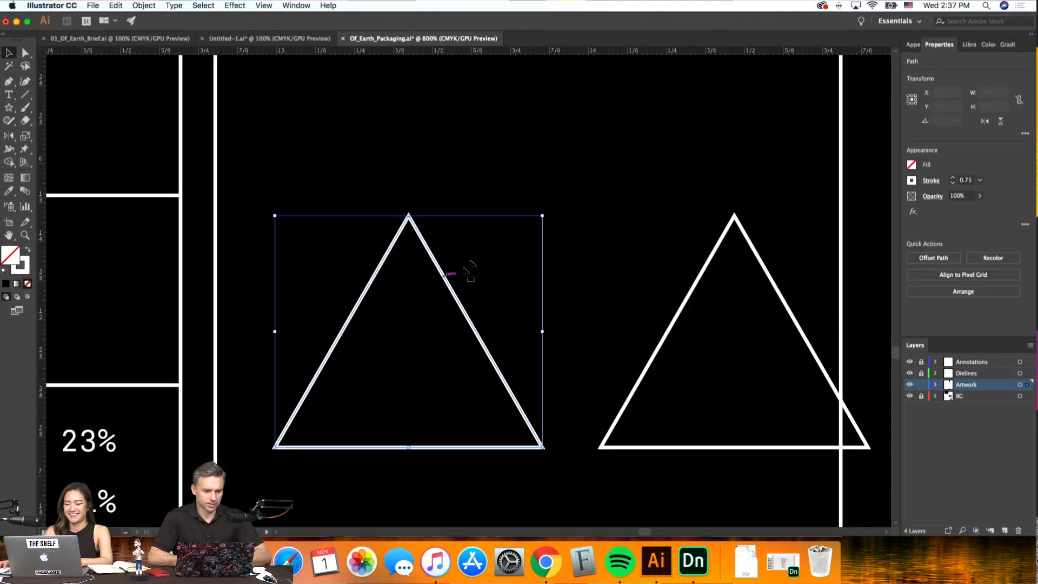
{"action": "left_click", "coordinate": [25, 52]}
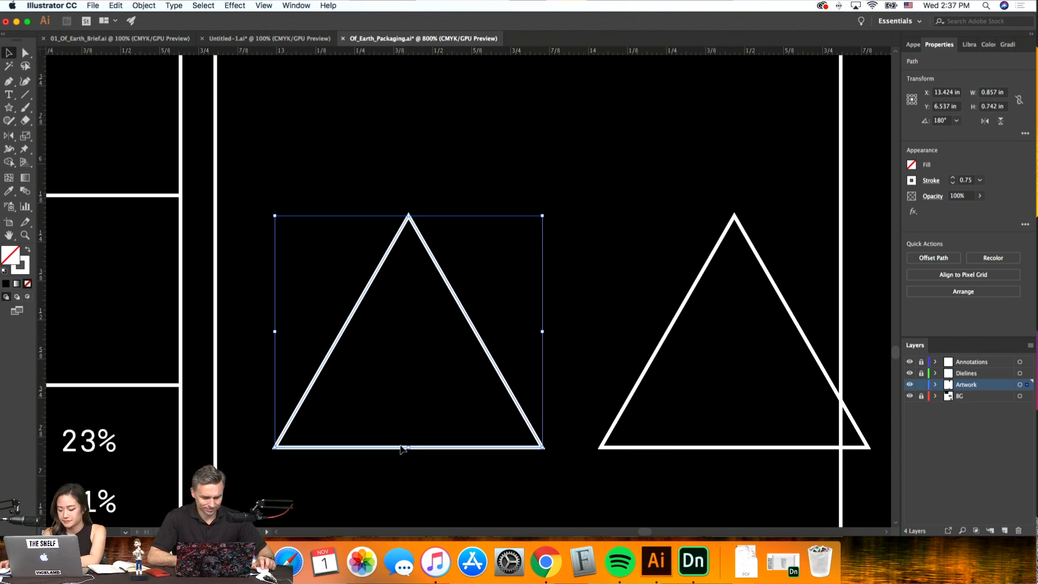
{"action": "key", "text": "p"}
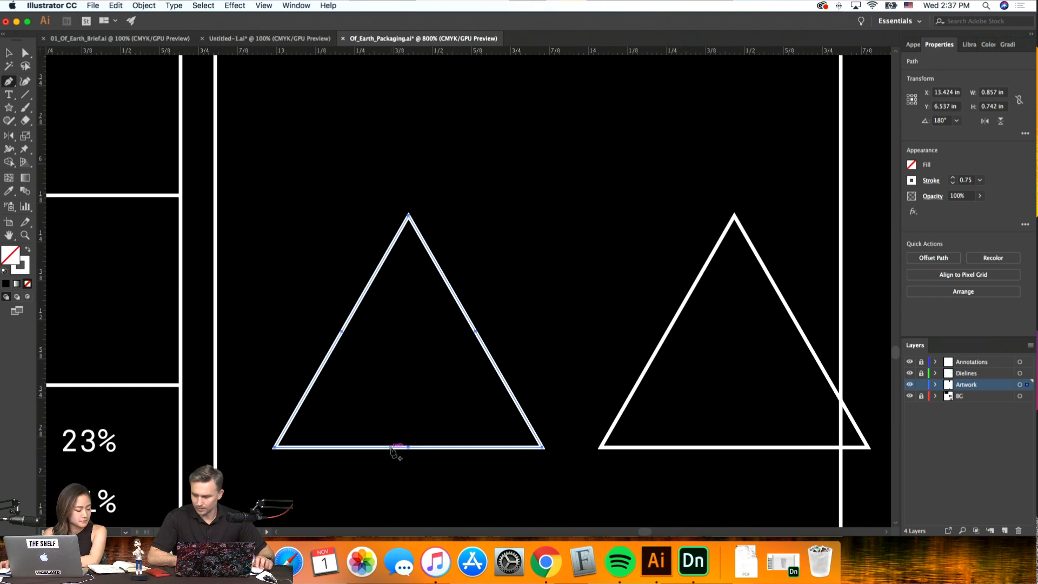
{"action": "left_click", "coordinate": [382, 447]}
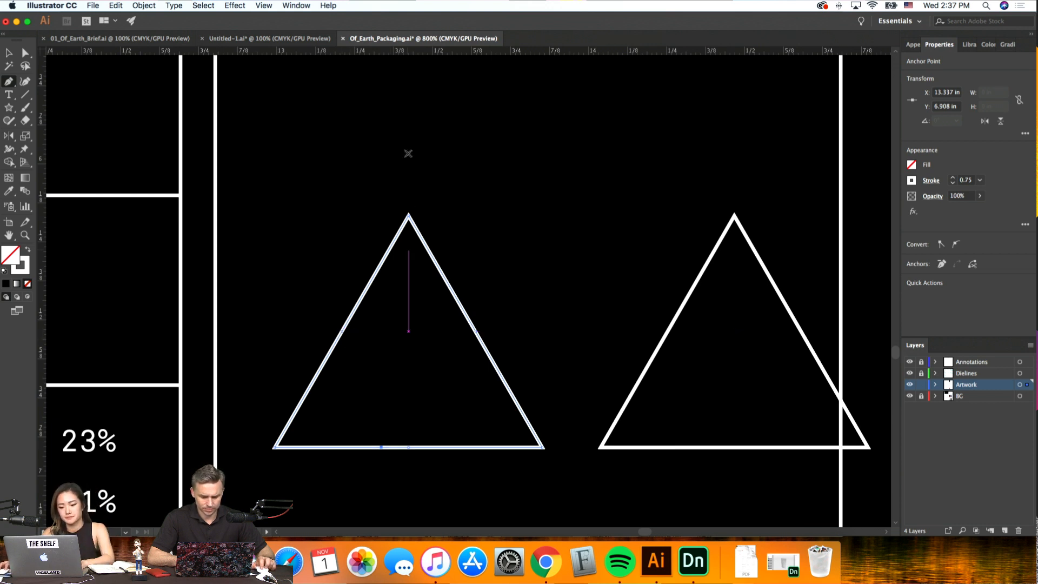
{"action": "key", "text": "Tab"}
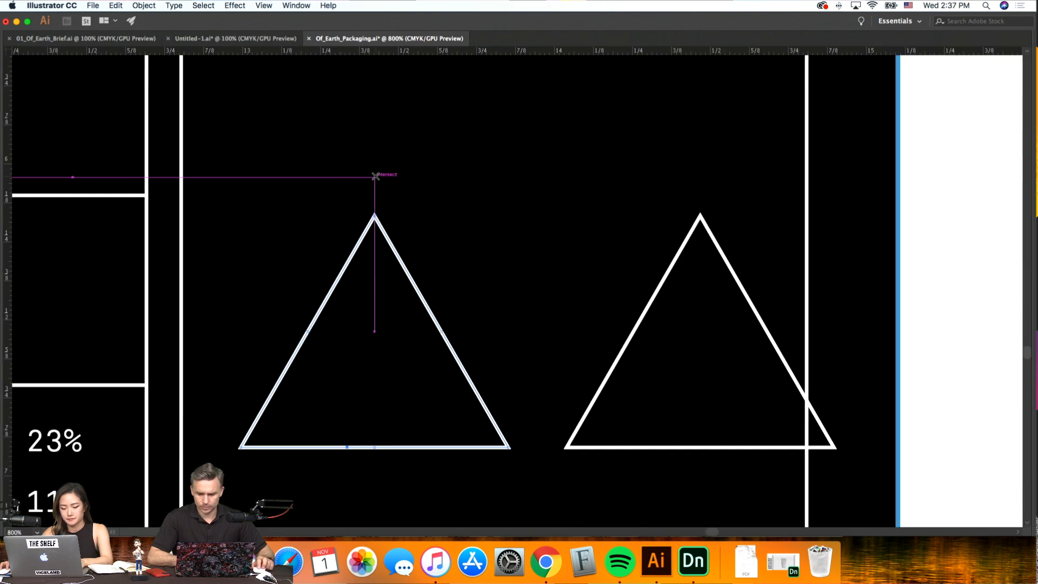
{"action": "key", "text": "Tab"}
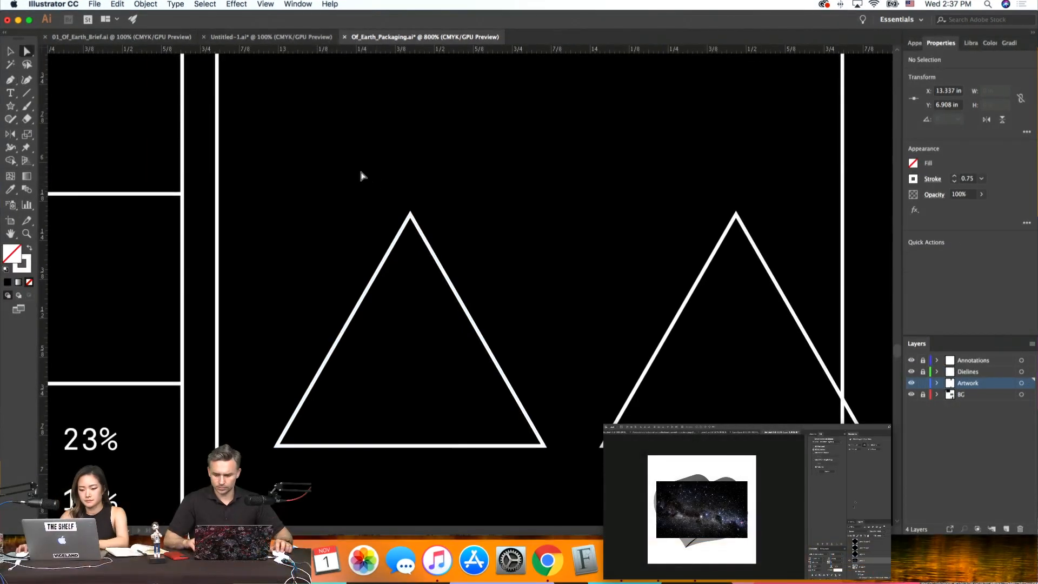
Delete the apex anchor point of the left triangle to open the path between the midpoints of its sides
{"action": "key", "text": "p"}
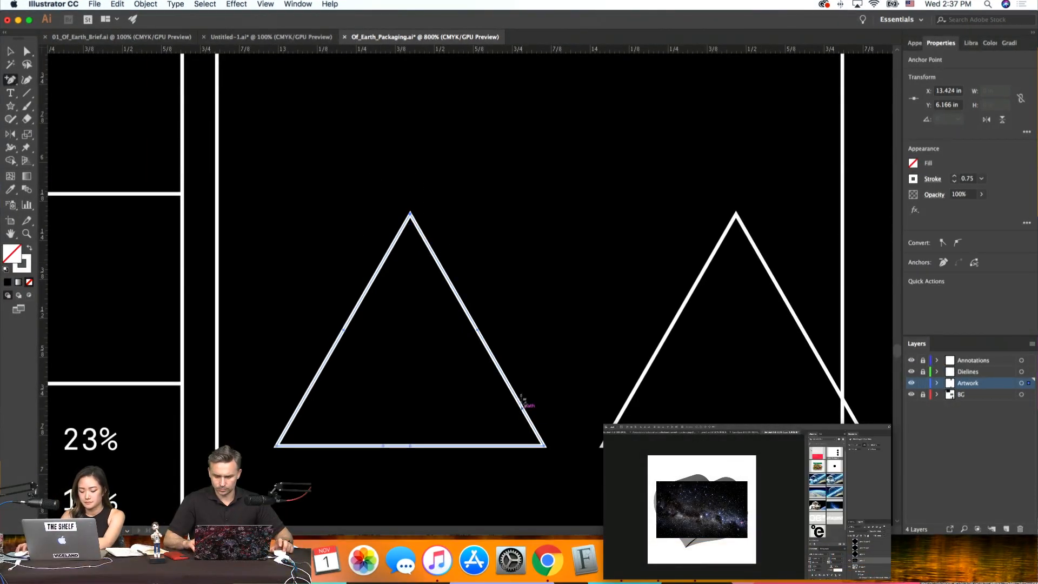
{"action": "left_click", "coordinate": [11, 52]}
{"action": "key", "text": "a"}
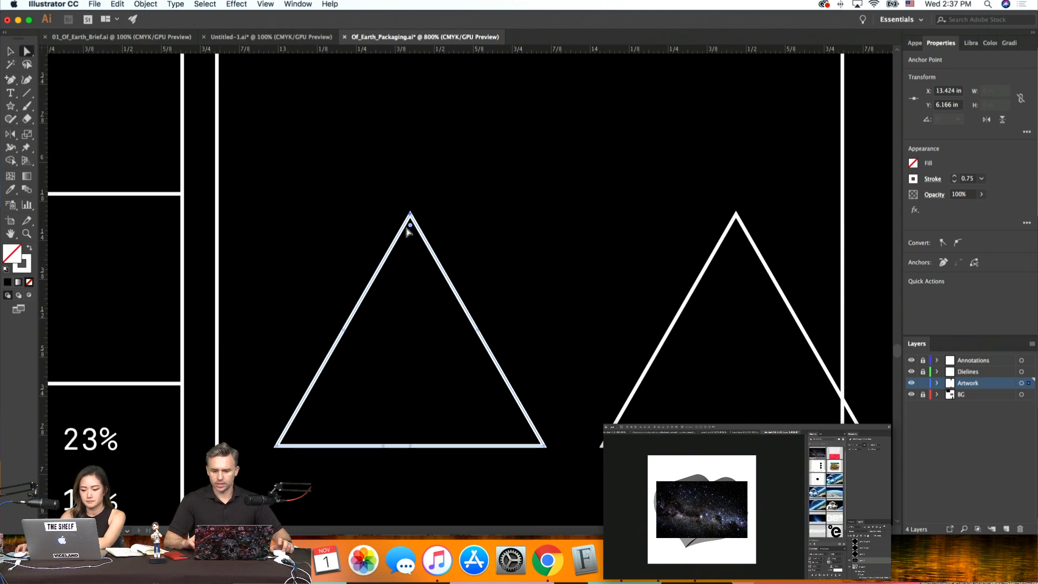
{"action": "key", "text": "plus"}
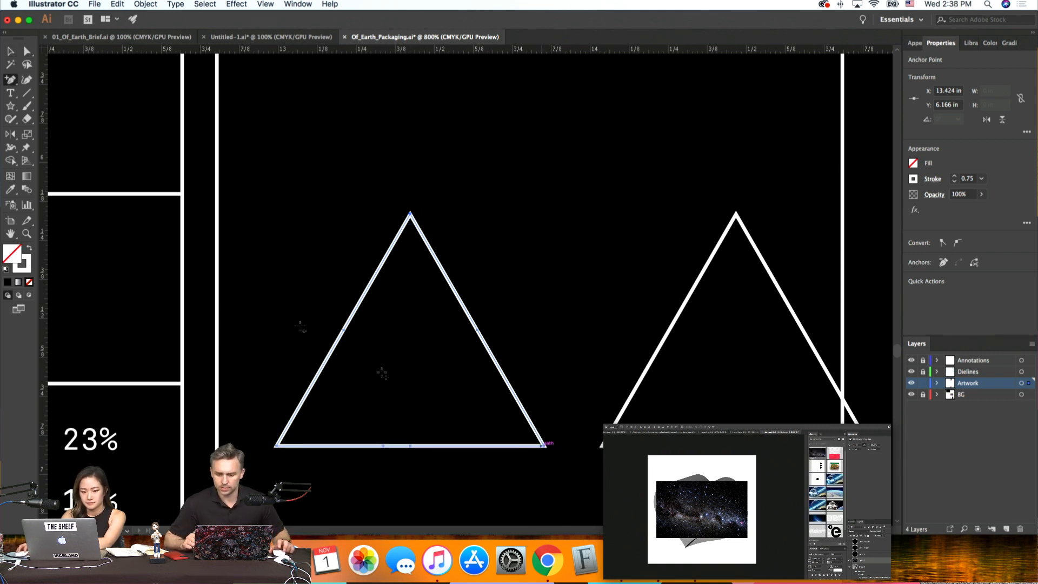
{"action": "left_click", "coordinate": [10, 51]}
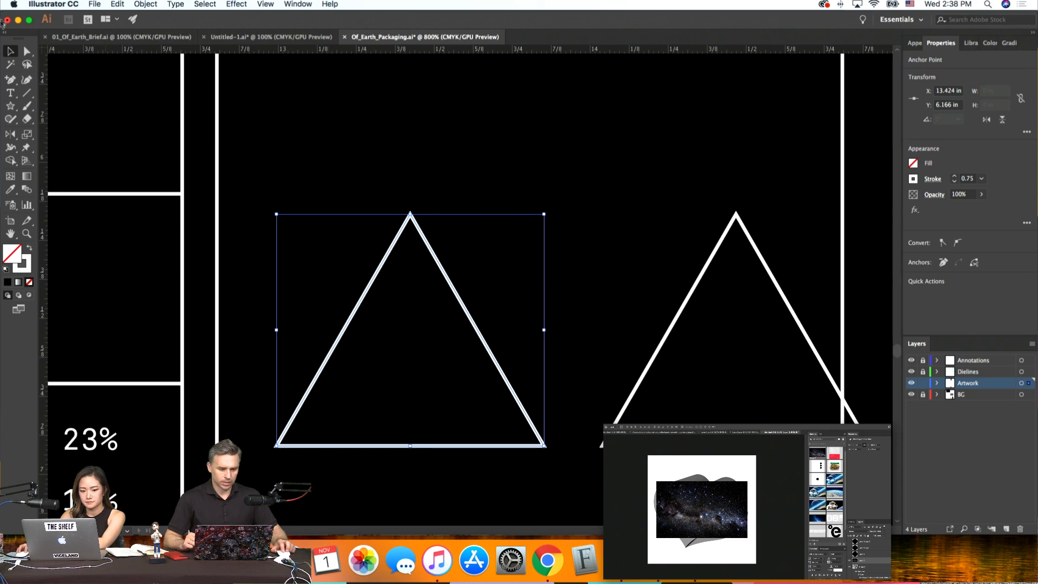
{"action": "left_click", "coordinate": [26, 51]}
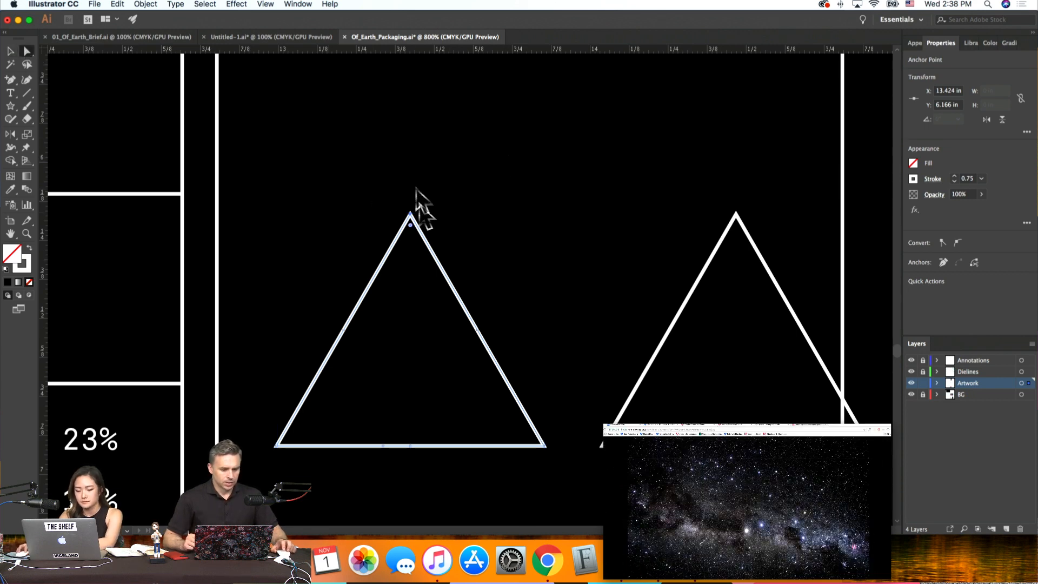
{"action": "key", "text": "Delete"}
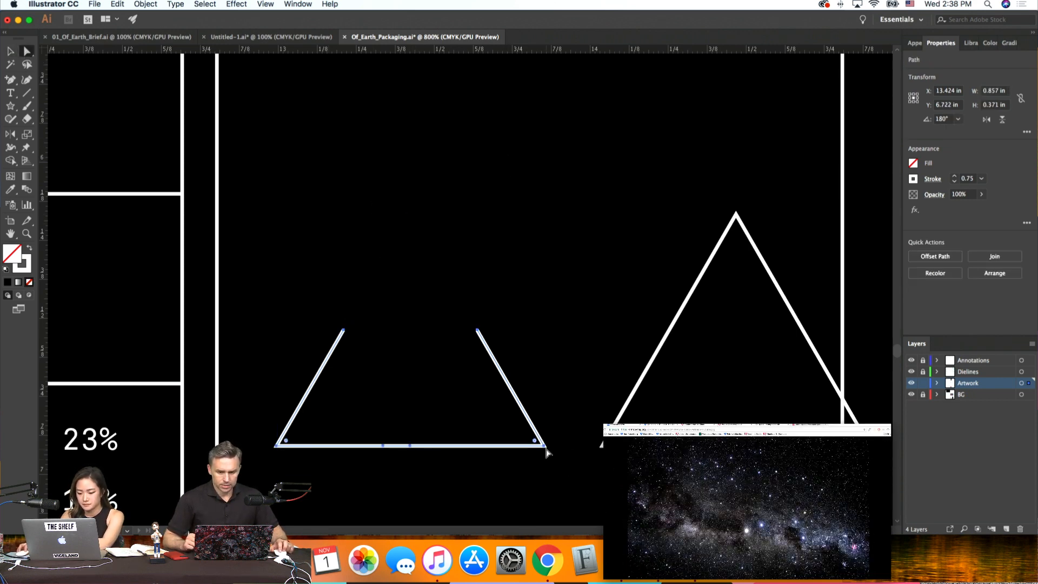
Delete the left triangle's right-side midpoint and lower-right corner point, keeping only its lower-left corner segments
{"action": "left_click", "coordinate": [477, 330]}
{"action": "key", "text": "Delete"}
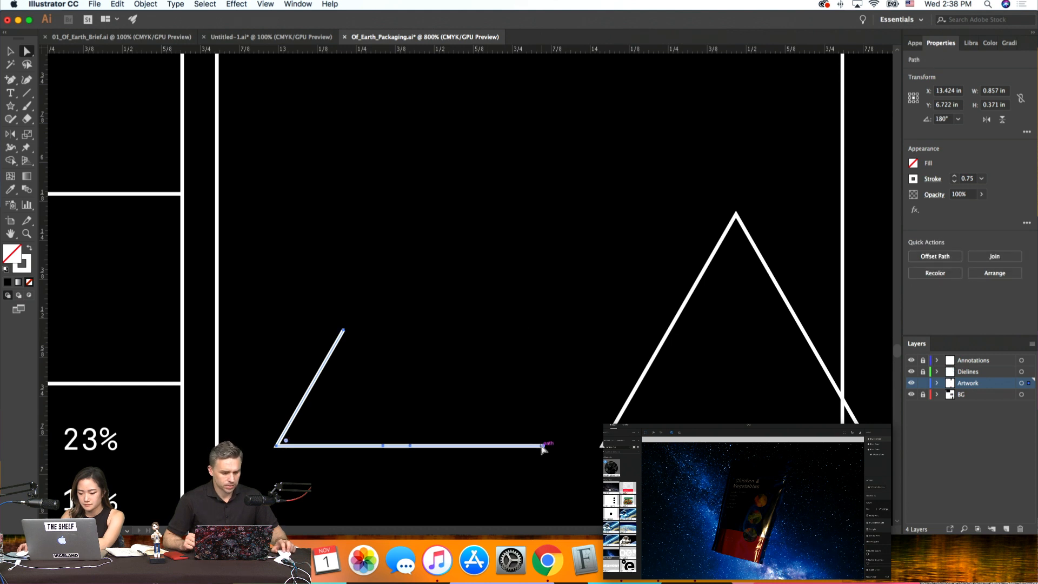
{"action": "left_click", "coordinate": [545, 446]}
{"action": "key", "text": "Delete"}
{"action": "left_click", "coordinate": [10, 50]}
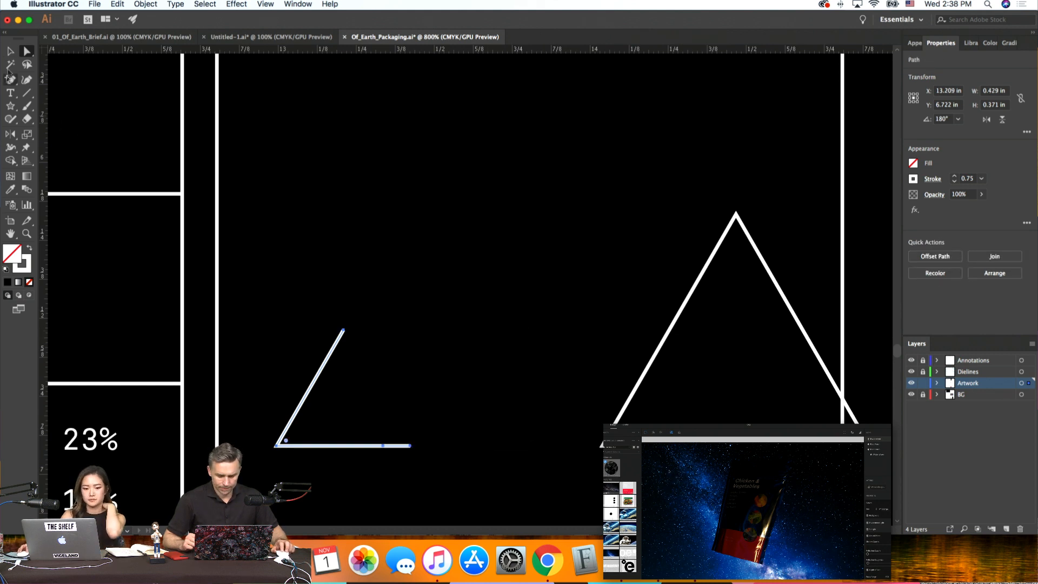
{"action": "left_click_drag", "start_coordinate": [12, 80], "coordinate": [44, 79]}
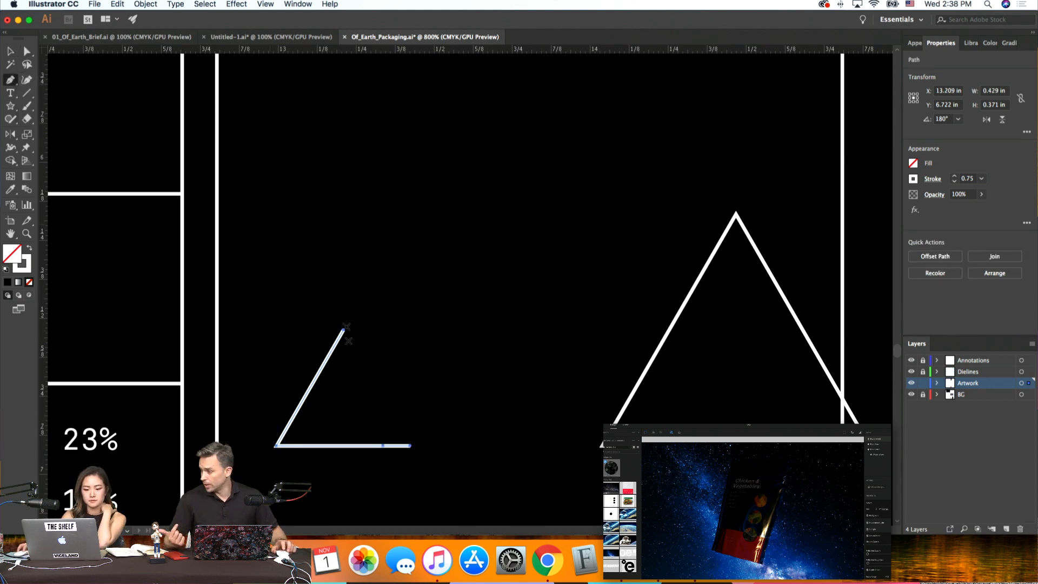
{"action": "left_click", "coordinate": [306, 333]}
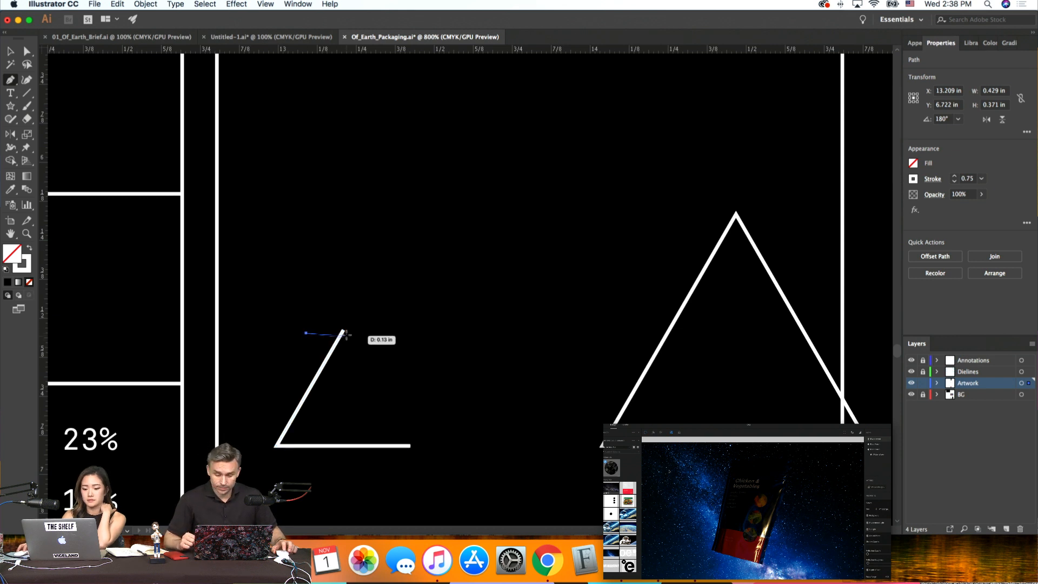
{"action": "left_click_drag", "start_coordinate": [343, 330], "coordinate": [354, 308]}
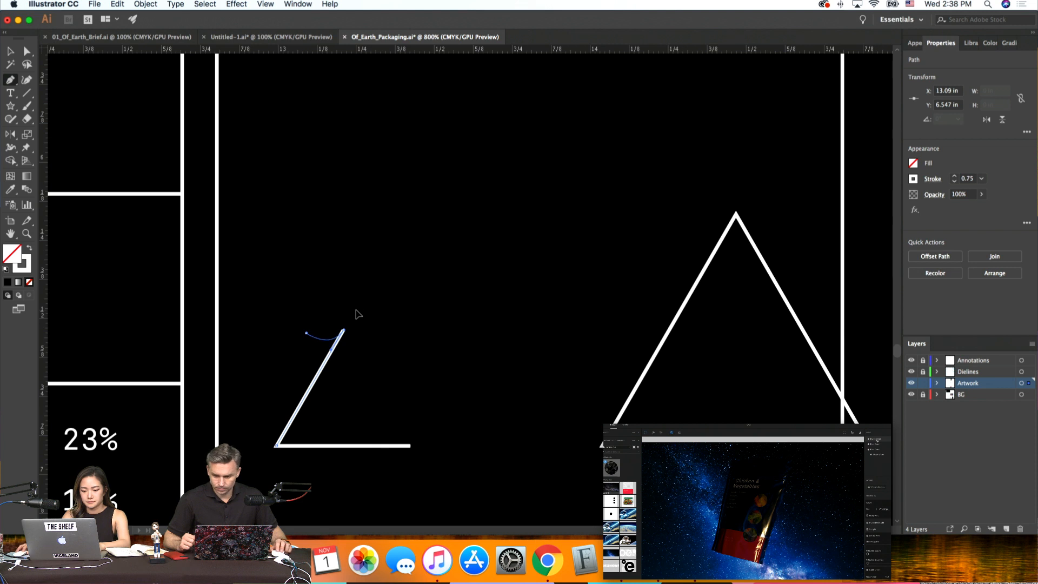
{"action": "key", "text": "super+z"}
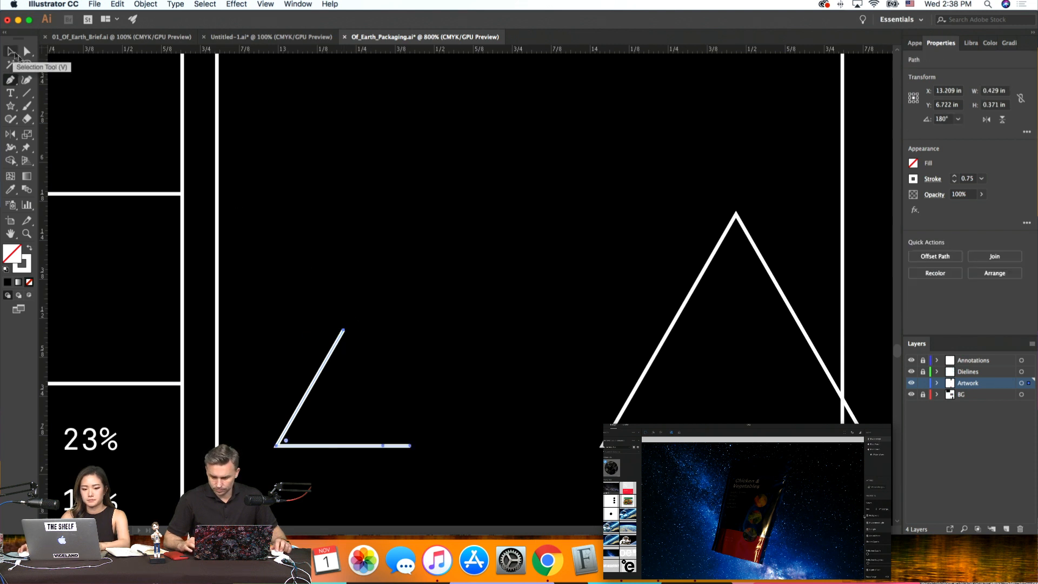
{"action": "left_click", "coordinate": [380, 217]}
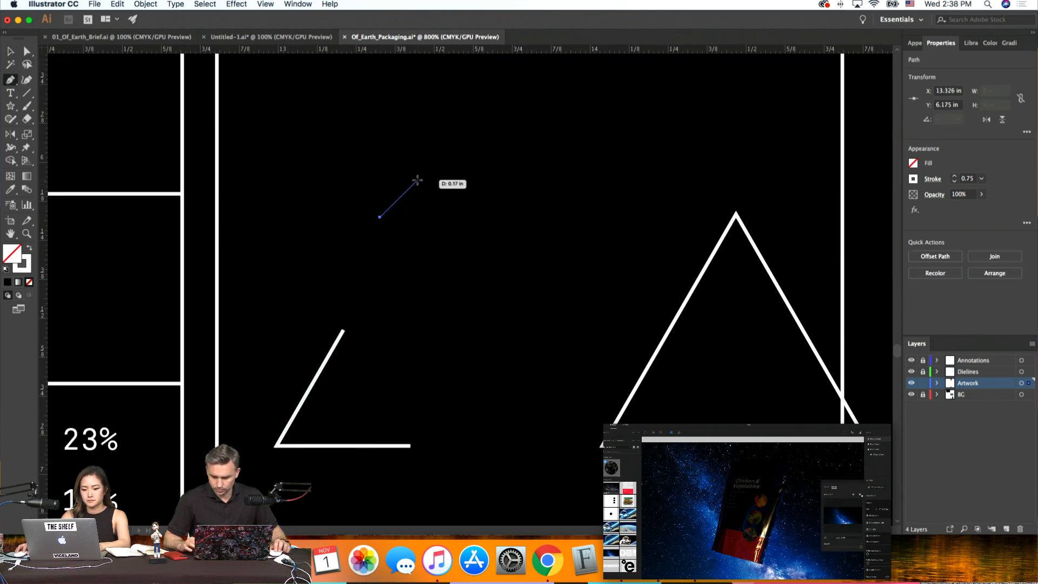
{"action": "key", "text": "super+z"}
{"action": "left_click", "coordinate": [10, 52]}
{"action": "left_click_drag", "start_coordinate": [10, 81], "coordinate": [77, 118]}
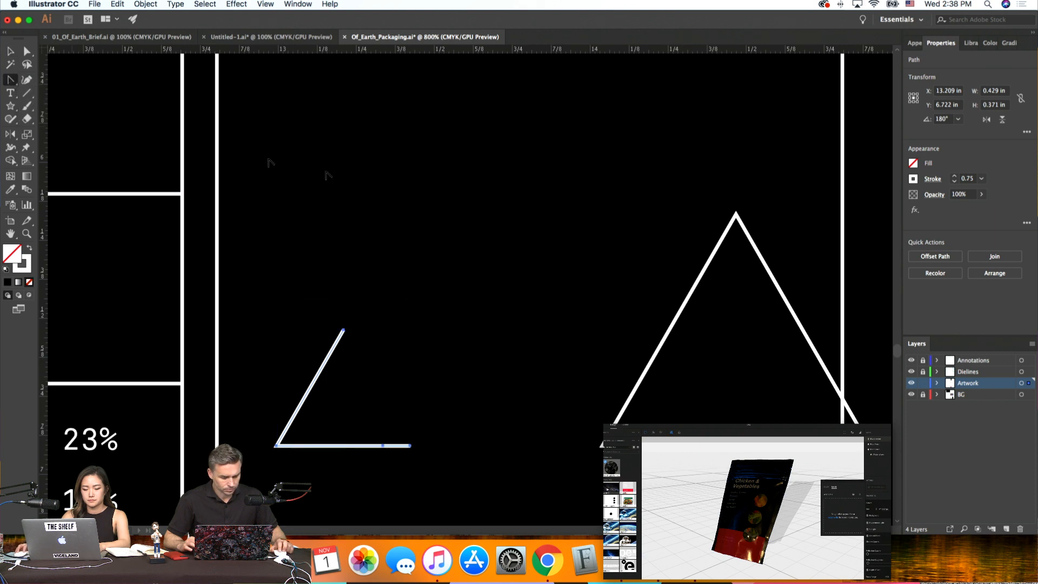
{"action": "left_click", "coordinate": [11, 55]}
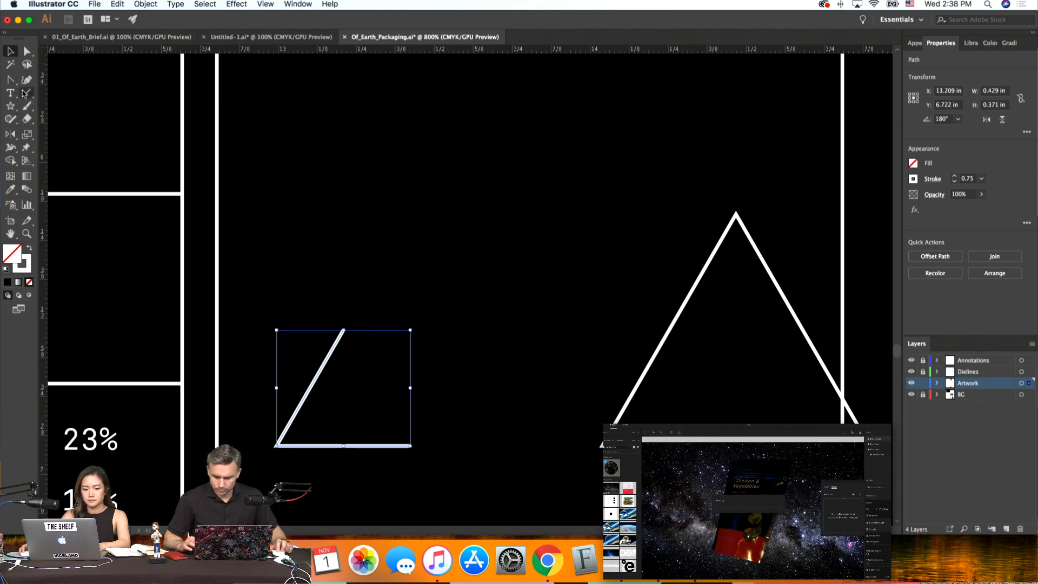
Draw a two-point Pen curve about 0.175 in wide and 0.15 in high above the open corner shape
{"action": "left_click_drag", "start_coordinate": [10, 80], "coordinate": [54, 82]}
{"action": "left_click", "coordinate": [444, 146]}
{"action": "left_click_drag", "start_coordinate": [390, 194], "coordinate": [346, 193]}
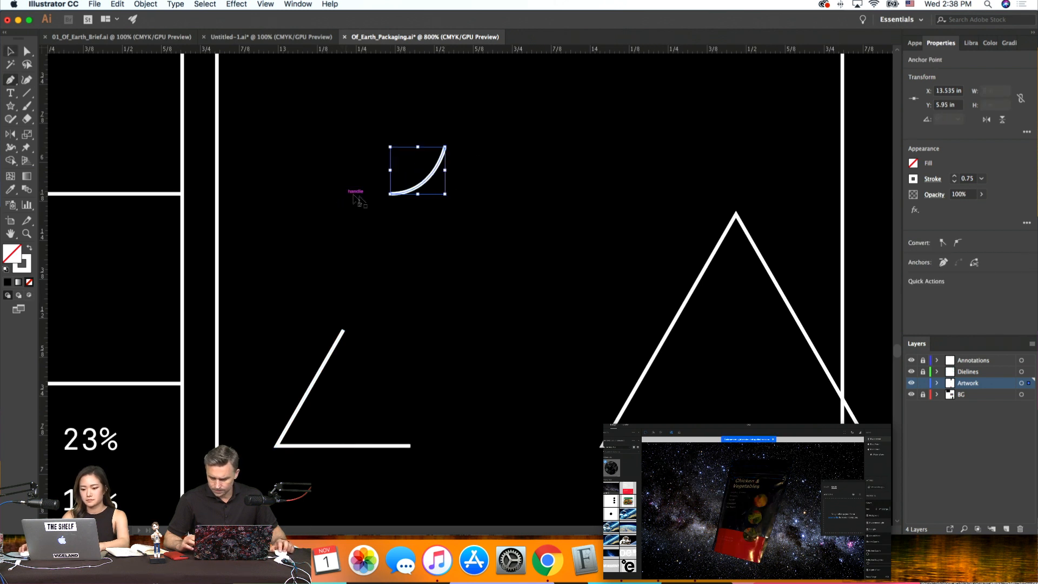
Reflect a copy of the curve horizontally and place it beside the original so their upper ends meet in a peak
{"action": "key", "text": "v"}
{"action": "right_click", "coordinate": [434, 169]}
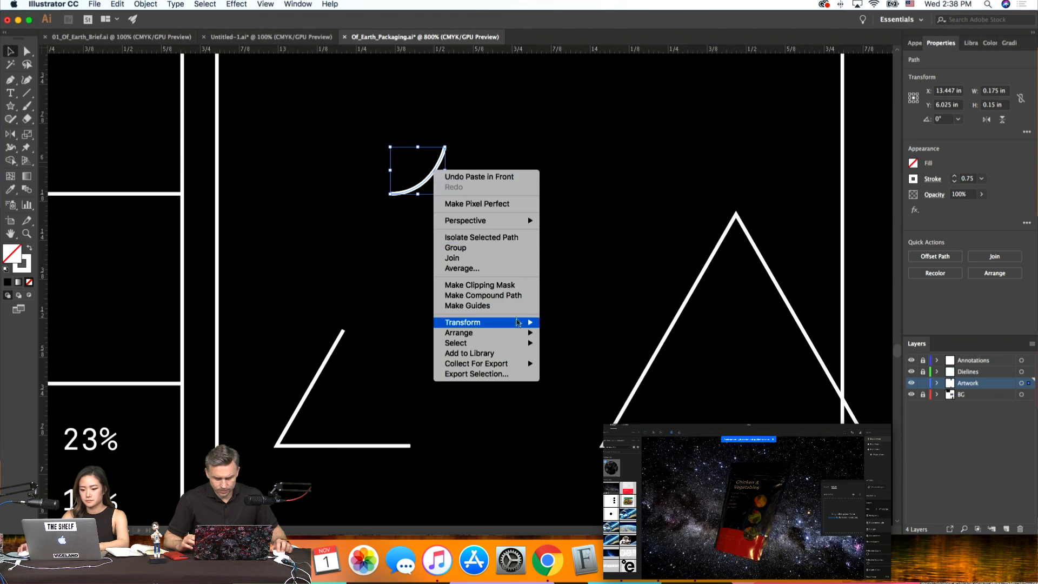
{"action": "mouse_move", "coordinate": [556, 320]}
{"action": "left_click", "coordinate": [581, 360]}
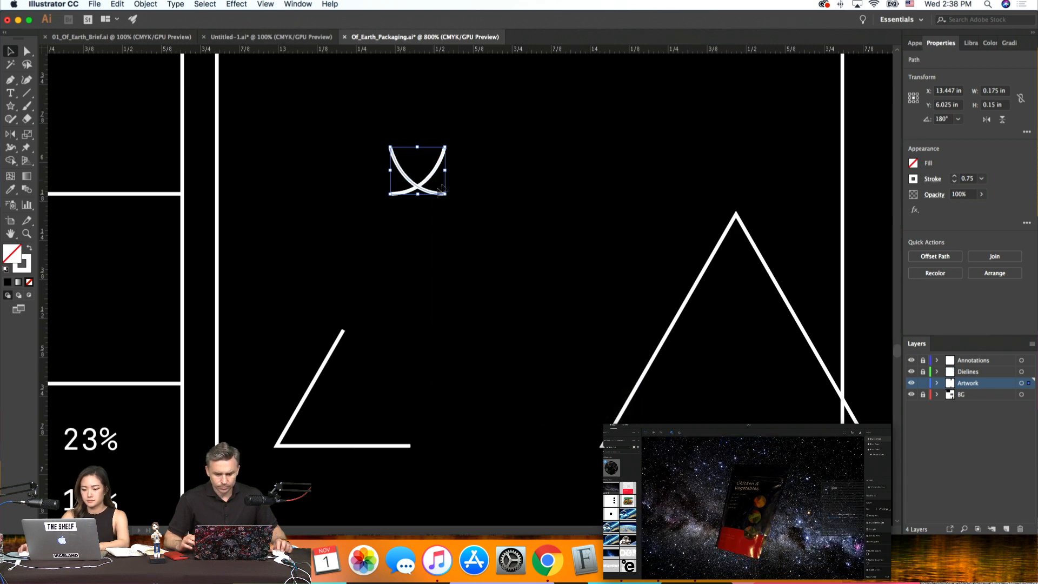
{"action": "left_click_drag", "start_coordinate": [423, 194], "coordinate": [481, 192]}
{"action": "left_click", "coordinate": [553, 205]}
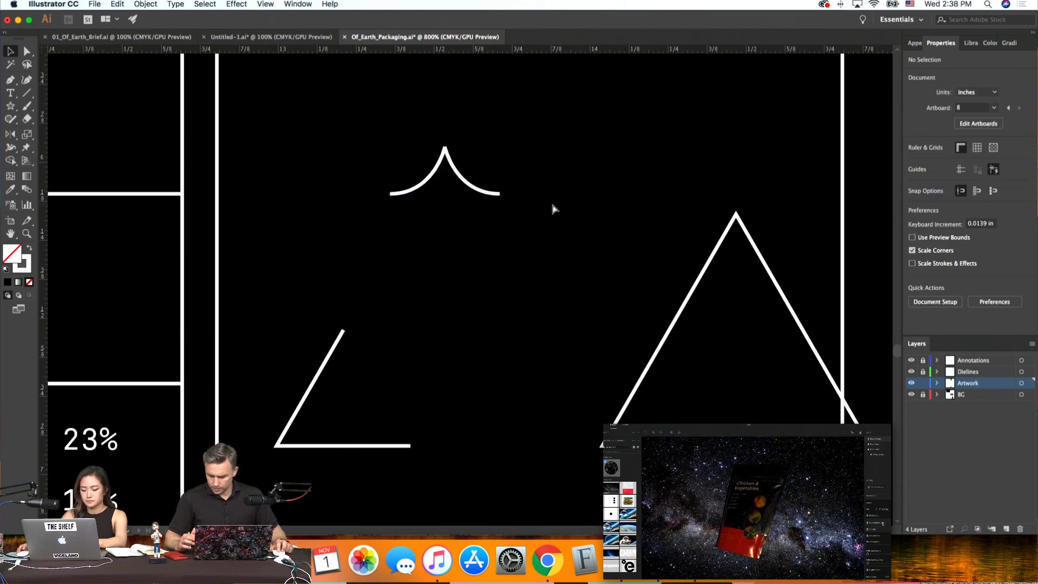
Switch to outline view and join the two mirrored curves at their shared peak
{"action": "key", "text": "super+y"}
{"action": "key", "text": "super+equal"}
{"action": "key", "text": "super+equal"}
{"action": "key", "text": "super+equal"}
{"action": "scroll", "coordinate": [552, 205], "scroll_direction": "up", "scroll_amount": 10}
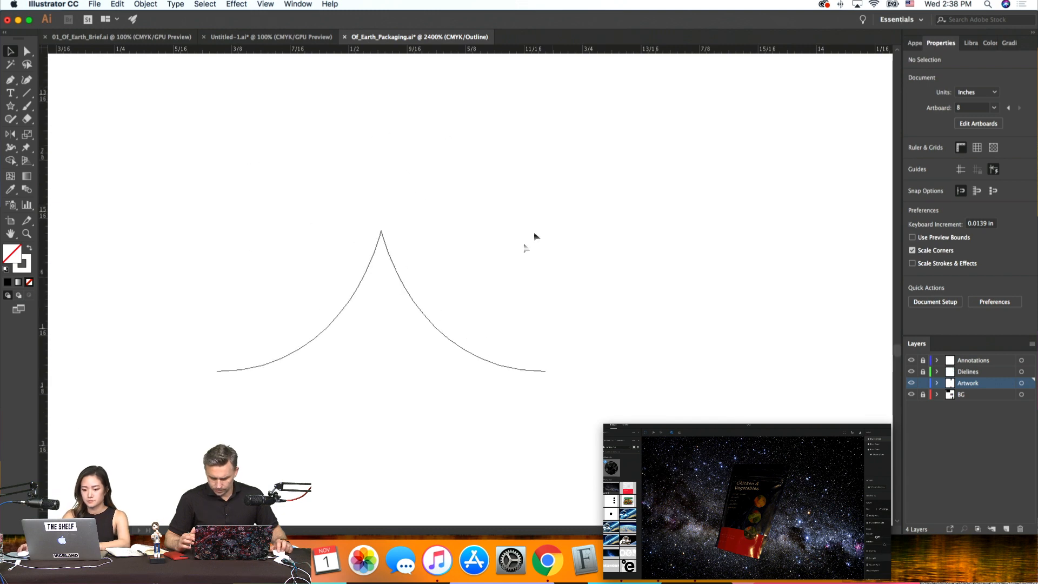
{"action": "left_click", "coordinate": [390, 251]}
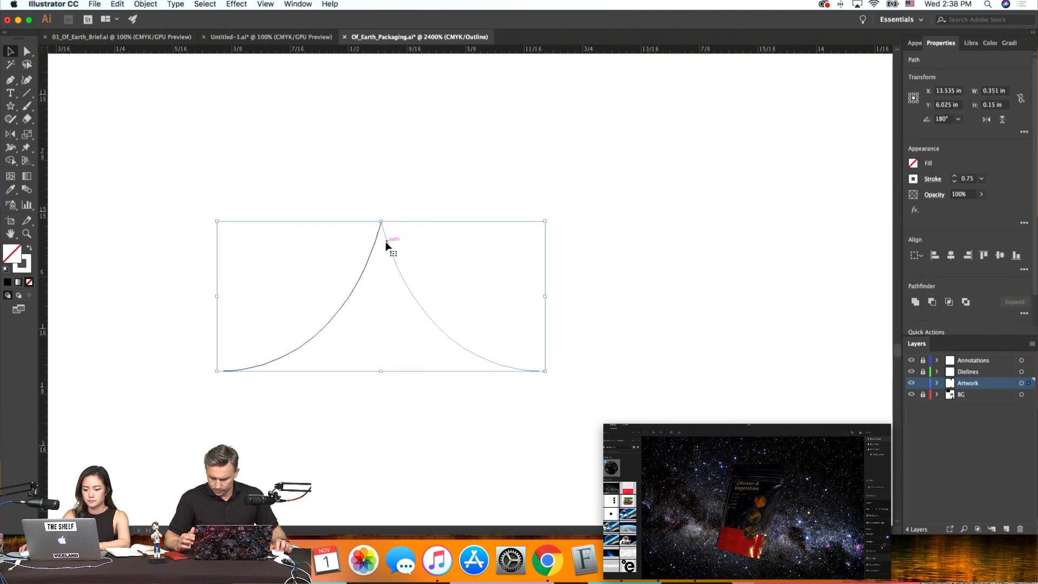
{"action": "right_click", "coordinate": [387, 241]}
{"action": "left_click", "coordinate": [416, 322]}
{"action": "left_click", "coordinate": [695, 360]}
{"action": "key", "text": "super+minus"}
{"action": "key", "text": "super+minus"}
{"action": "key", "text": "super+minus"}
{"action": "key", "text": "super+minus"}
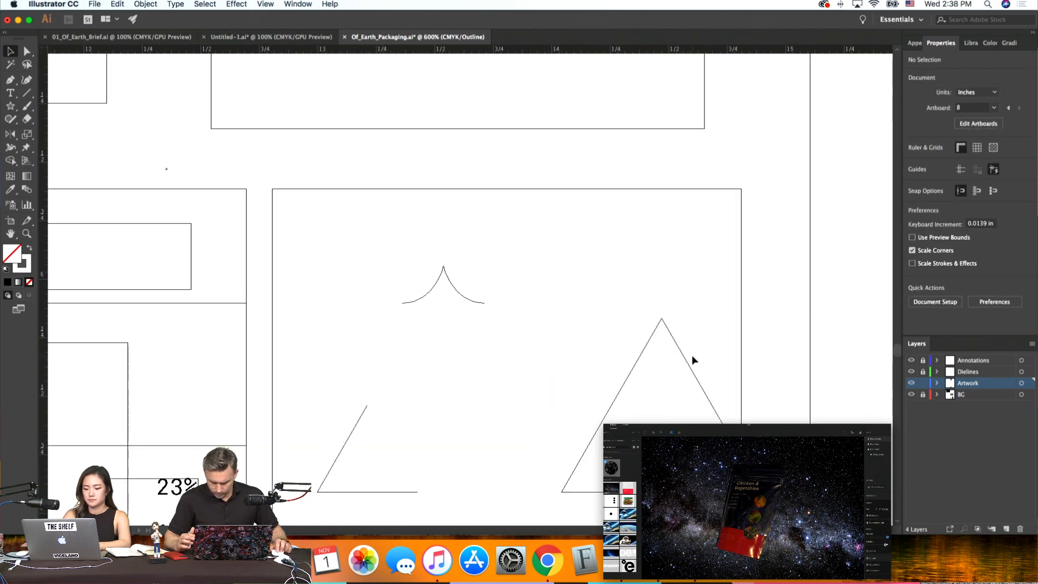
Rotate the joined curve clockwise and move it to the open upper end of the left corner shape
{"action": "left_click_drag", "start_coordinate": [529, 350], "coordinate": [402, 262]}
{"action": "left_click_drag", "start_coordinate": [488, 260], "coordinate": [499, 288]}
{"action": "left_click", "coordinate": [531, 280]}
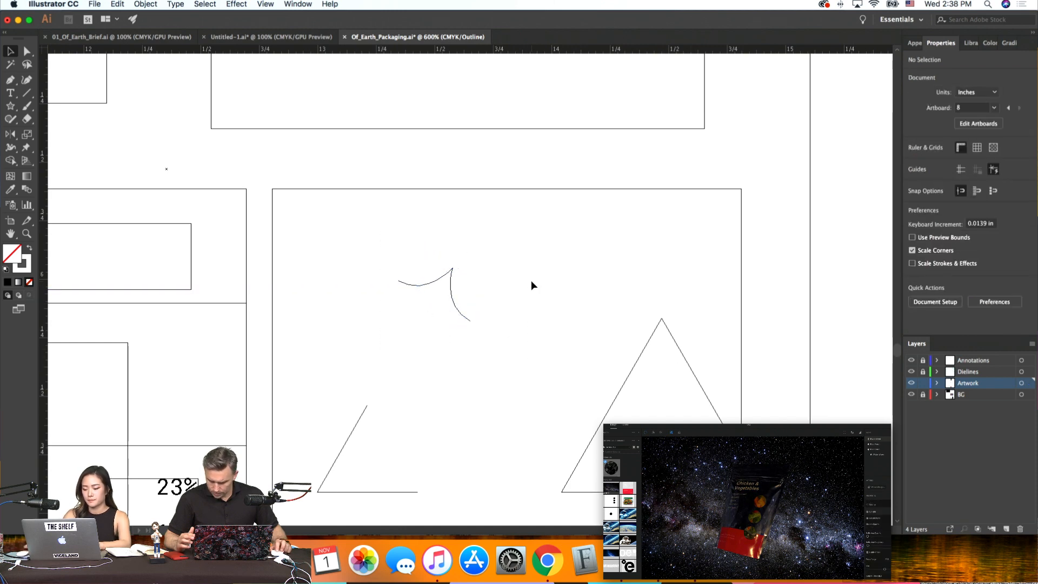
{"action": "key", "text": "super+plus"}
{"action": "scroll", "coordinate": [530, 280], "scroll_direction": "down", "scroll_amount": 3}
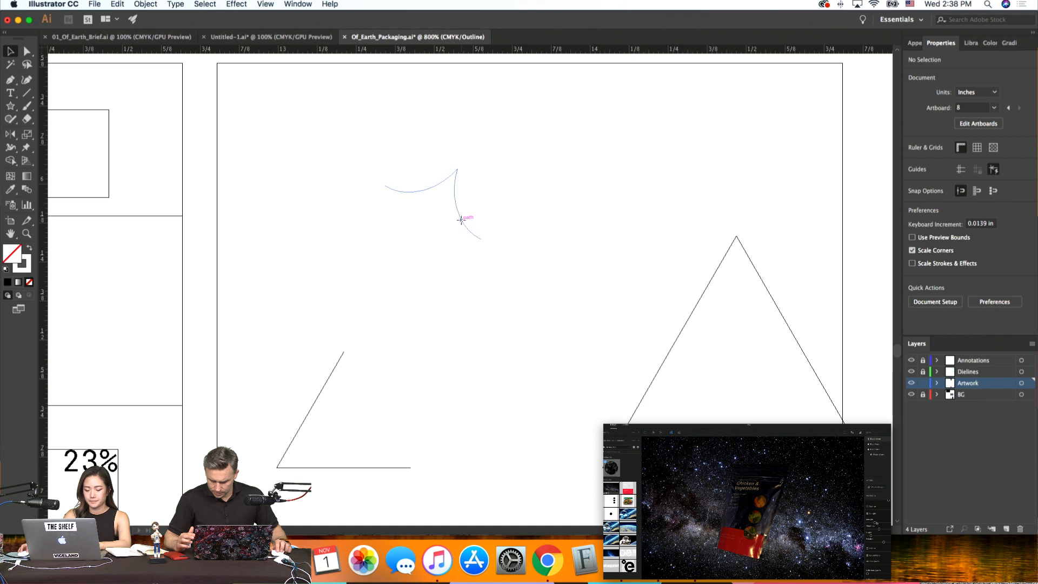
{"action": "left_click_drag", "start_coordinate": [460, 220], "coordinate": [336, 380]}
{"action": "left_click", "coordinate": [503, 401]}
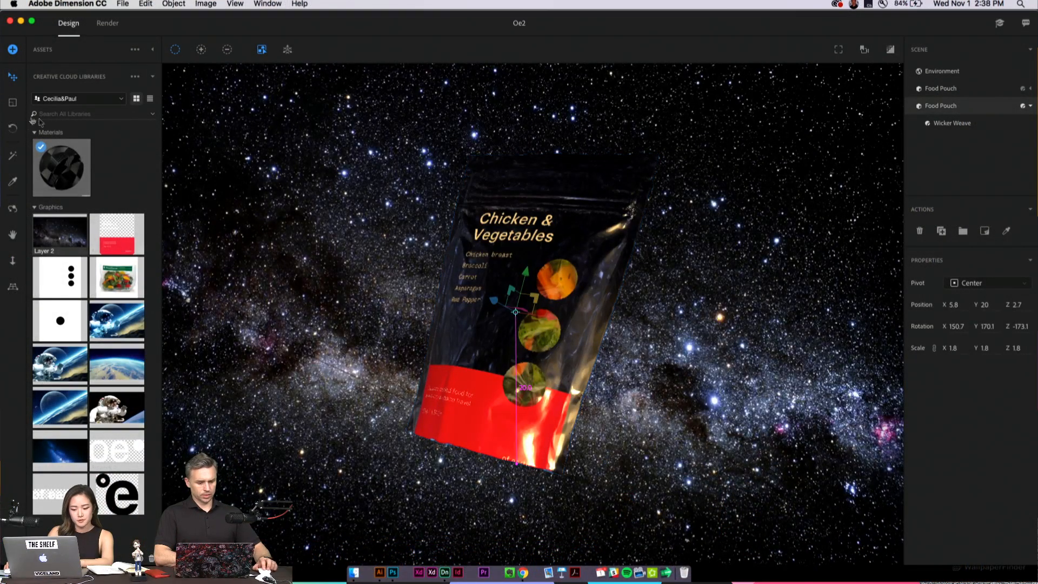
Select both Food Pouch objects and rotate them together so the pouch tilts clockwise with its upper edge sloping down to the right
{"action": "left_click", "coordinate": [12, 130]}
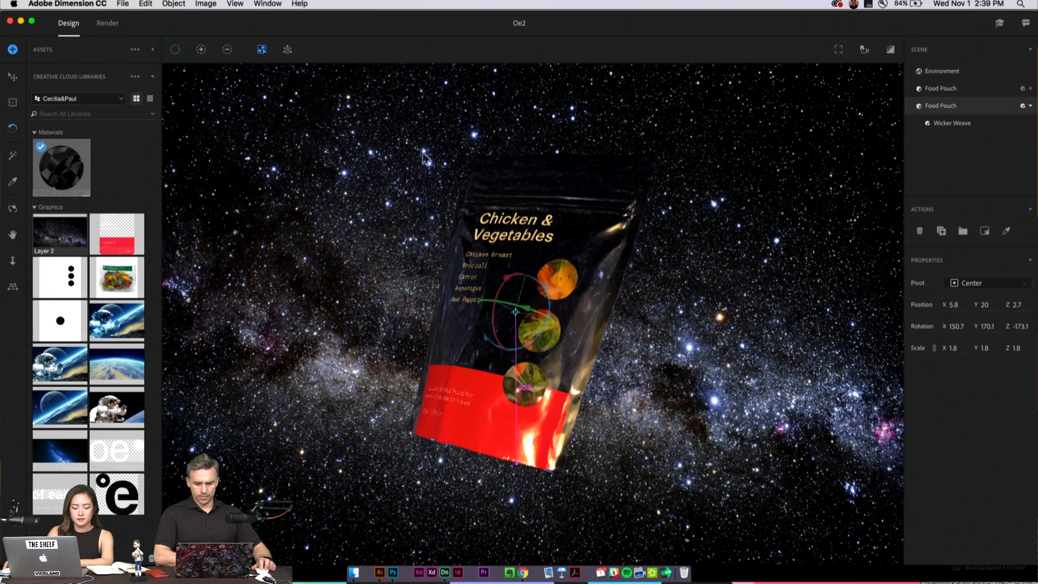
{"action": "left_click", "coordinate": [534, 271]}
{"action": "left_click_drag", "start_coordinate": [531, 293], "coordinate": [557, 299]}
{"action": "key", "text": "super+z"}
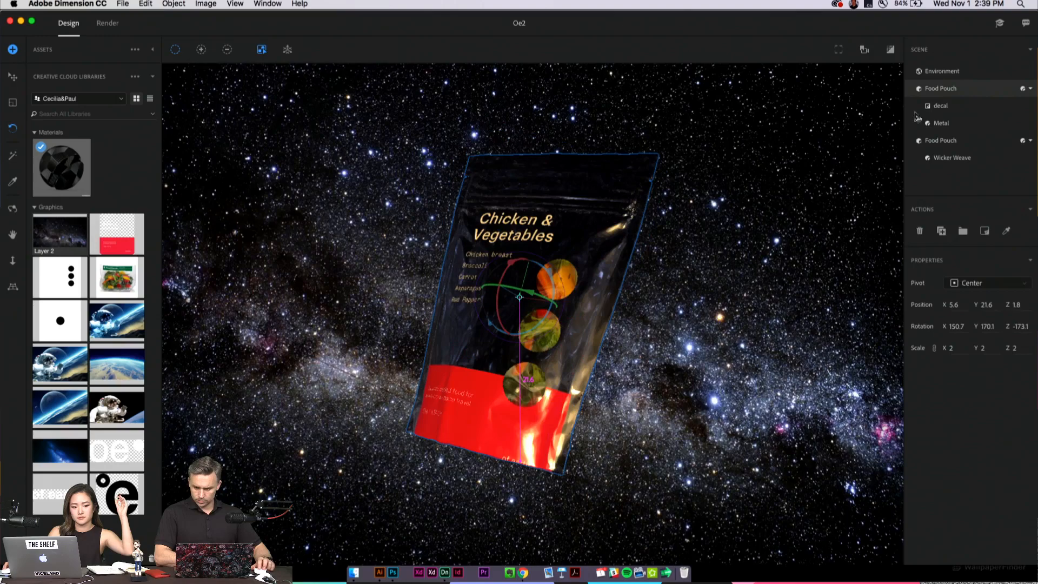
{"action": "left_click", "coordinate": [940, 143], "text": "shift"}
{"action": "left_click_drag", "start_coordinate": [557, 218], "coordinate": [588, 276]}
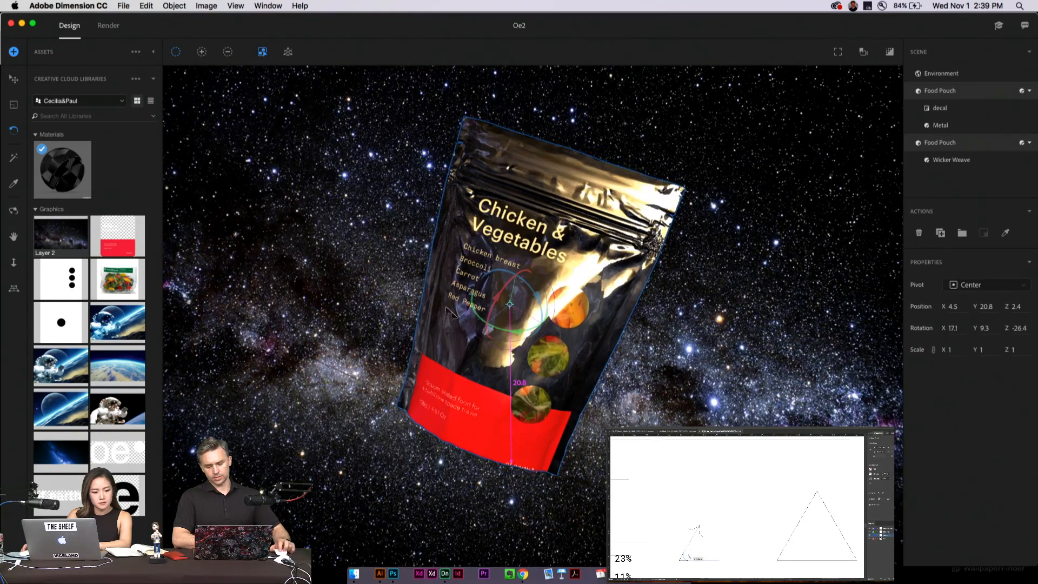
{"action": "left_click_drag", "start_coordinate": [450, 313], "coordinate": [478, 319]}
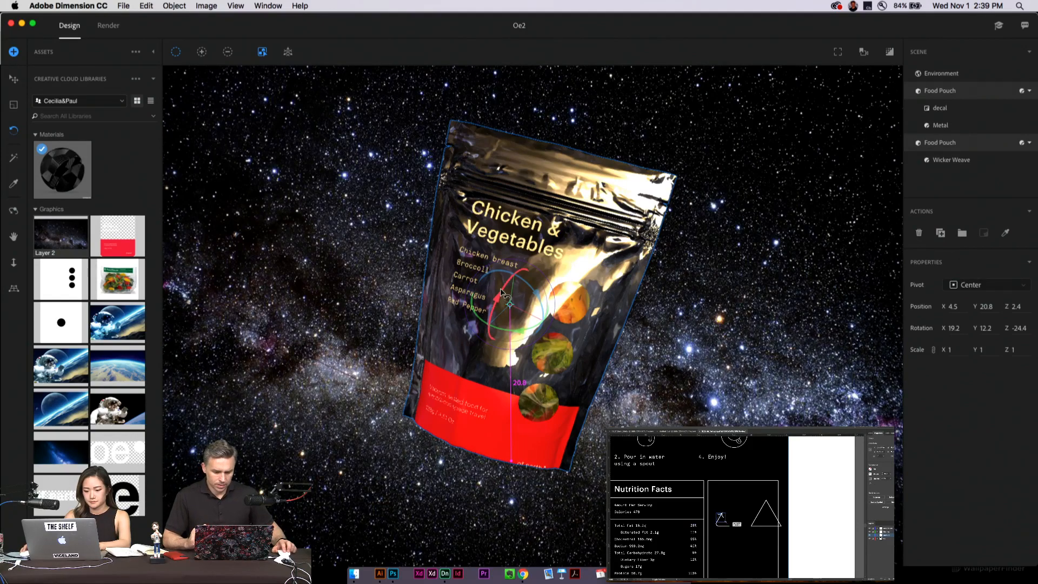
{"action": "left_click_drag", "start_coordinate": [505, 296], "coordinate": [497, 303]}
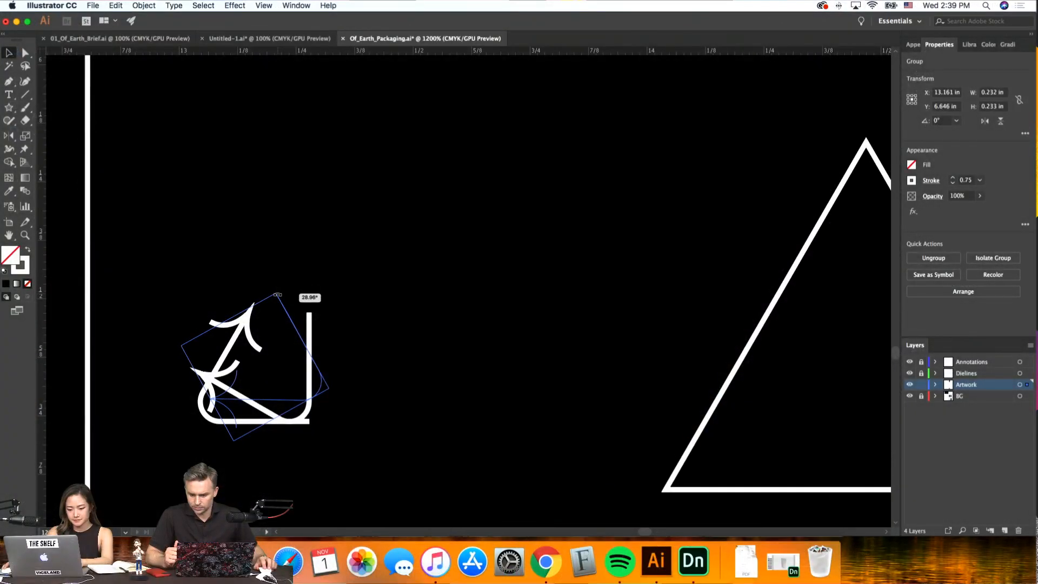
Switch to Illustrator, rotate the arrow copy until its head points left, and place it as the triangle's lower-right arrow
{"action": "left_click_drag", "start_coordinate": [277, 294], "coordinate": [277, 295]}
{"action": "left_click", "coordinate": [355, 320]}
{"action": "left_click_drag", "start_coordinate": [325, 389], "coordinate": [439, 415]}
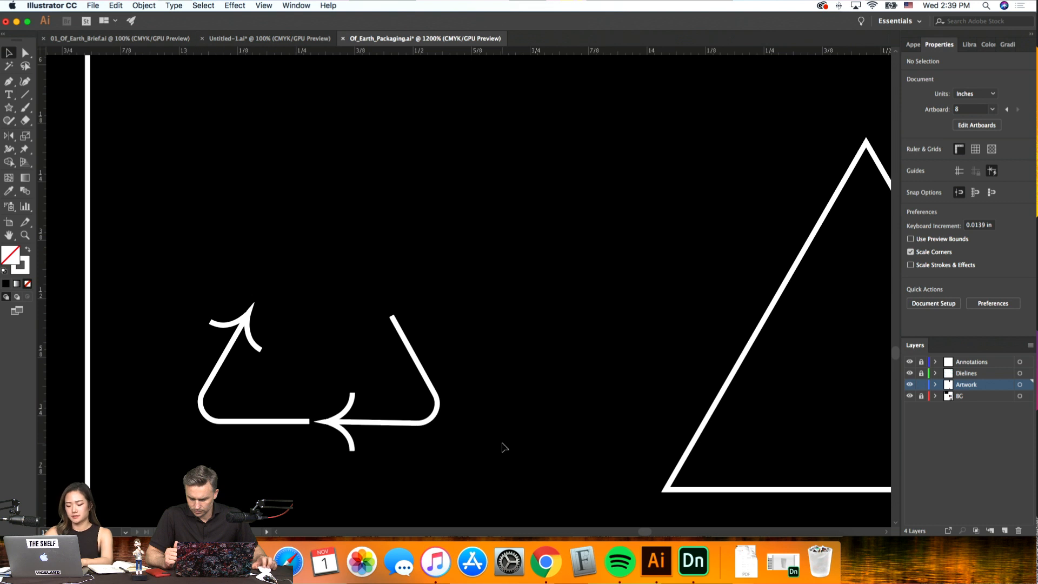
{"action": "left_click_drag", "start_coordinate": [357, 399], "coordinate": [366, 400]}
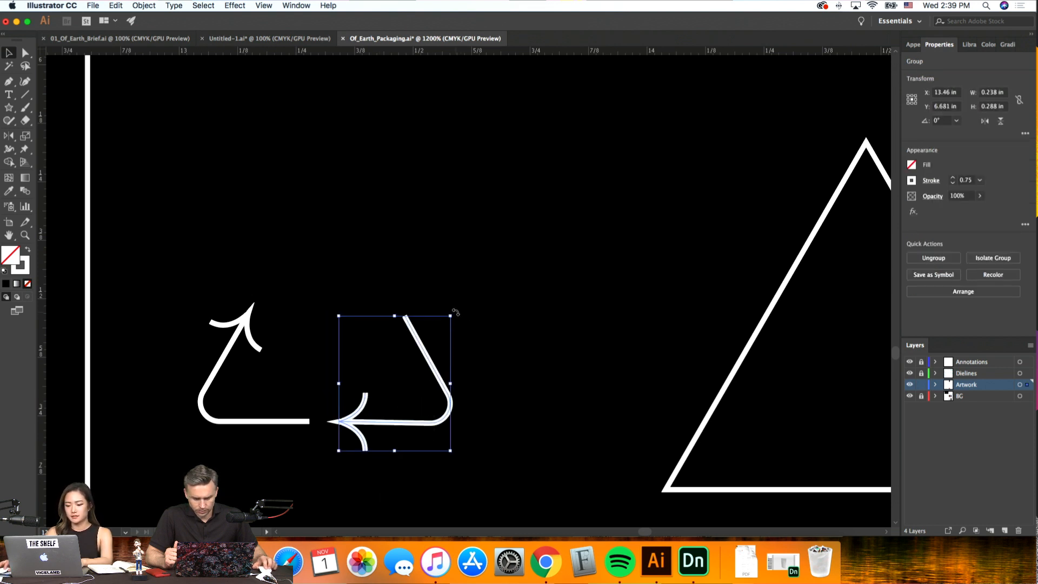
Fine-tune the lower-right arrow's rotation and raise it slightly to level its shaft with the lower-left arrow's base
{"action": "left_click_drag", "start_coordinate": [455, 312], "coordinate": [454, 311]}
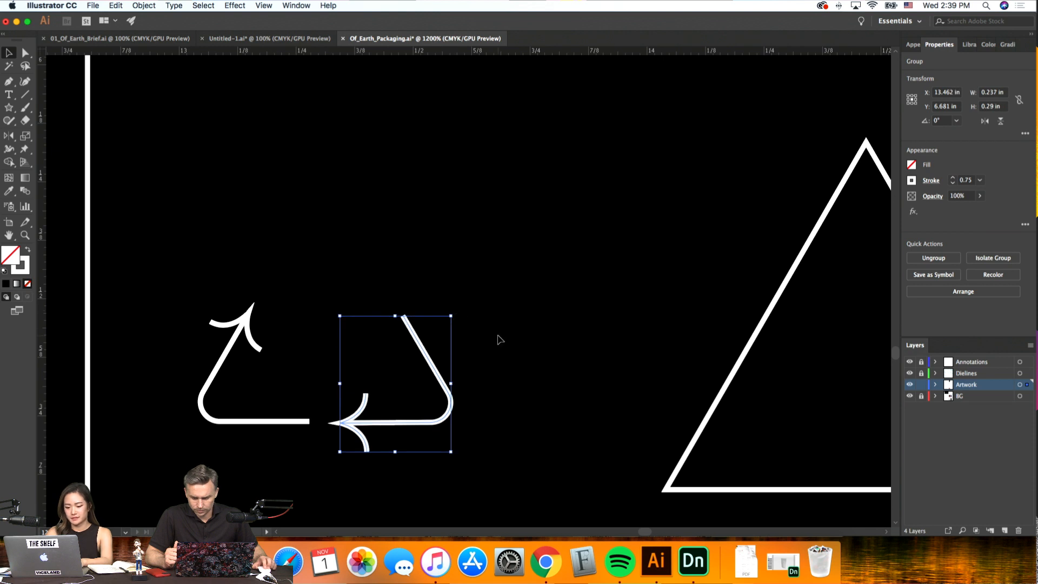
{"action": "key", "text": "super+equal"}
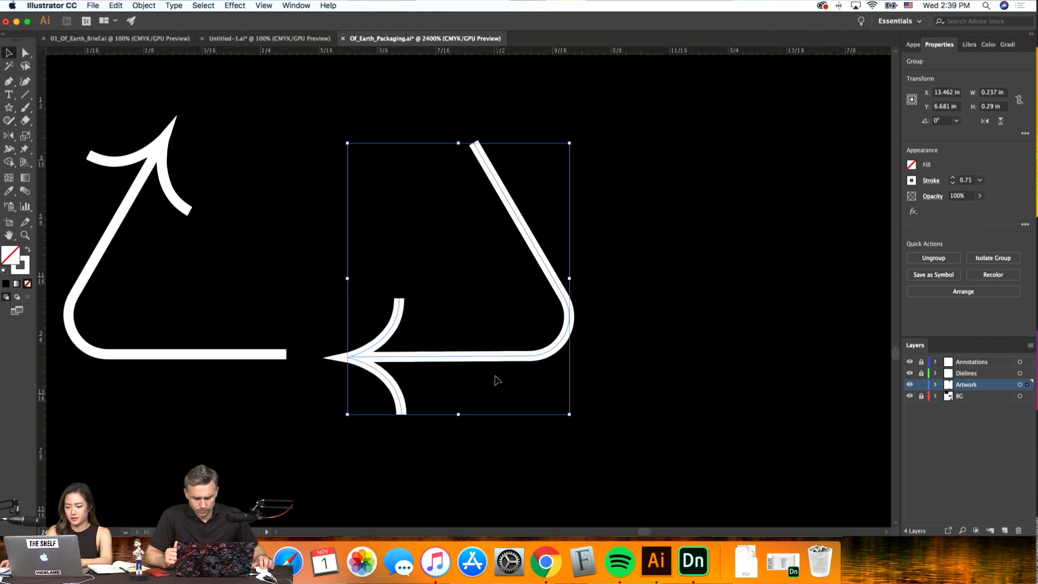
{"action": "left_click_drag", "start_coordinate": [495, 359], "coordinate": [494, 357]}
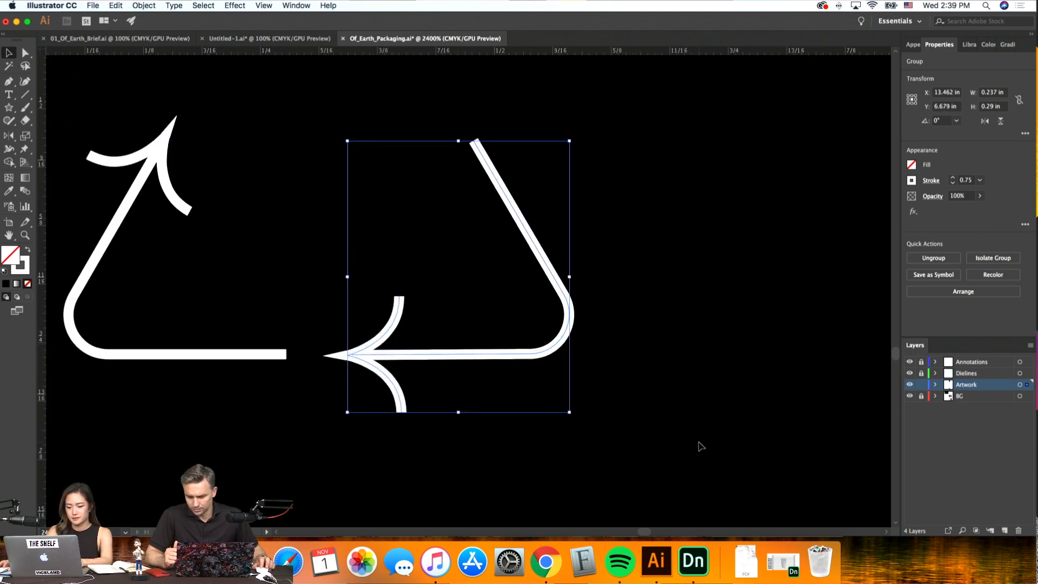
{"action": "left_click", "coordinate": [697, 443]}
{"action": "key", "text": "super+minus"}
Duplicate the lower-right arrow in place, rotate the copy, and move it above the others as the triangle's top arrow
{"action": "scroll", "coordinate": [597, 431], "scroll_direction": "up", "scroll_amount": 3}
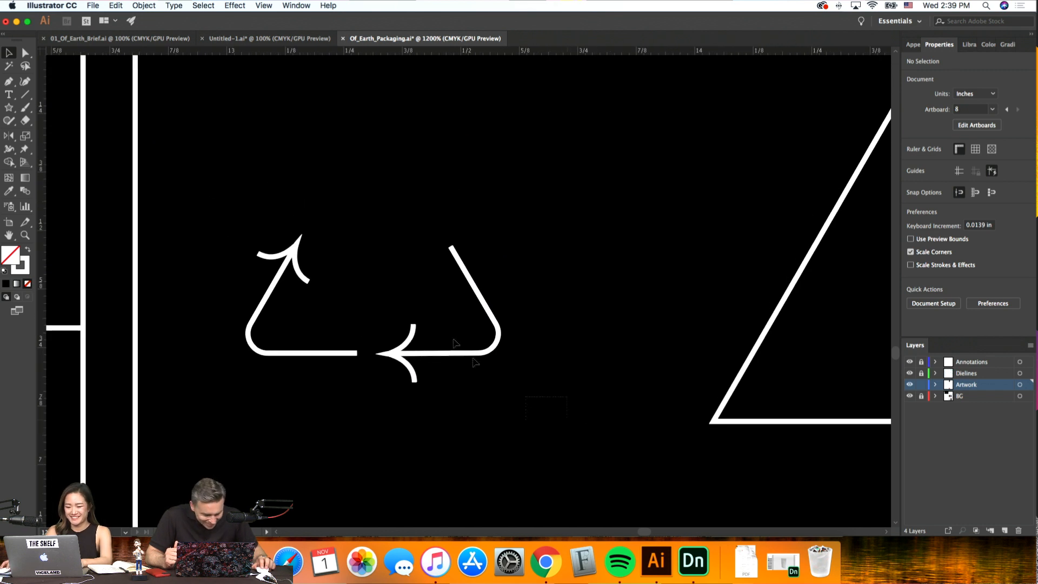
{"action": "left_click", "coordinate": [474, 354]}
{"action": "key", "text": "super+c"}
{"action": "key", "text": "super+f"}
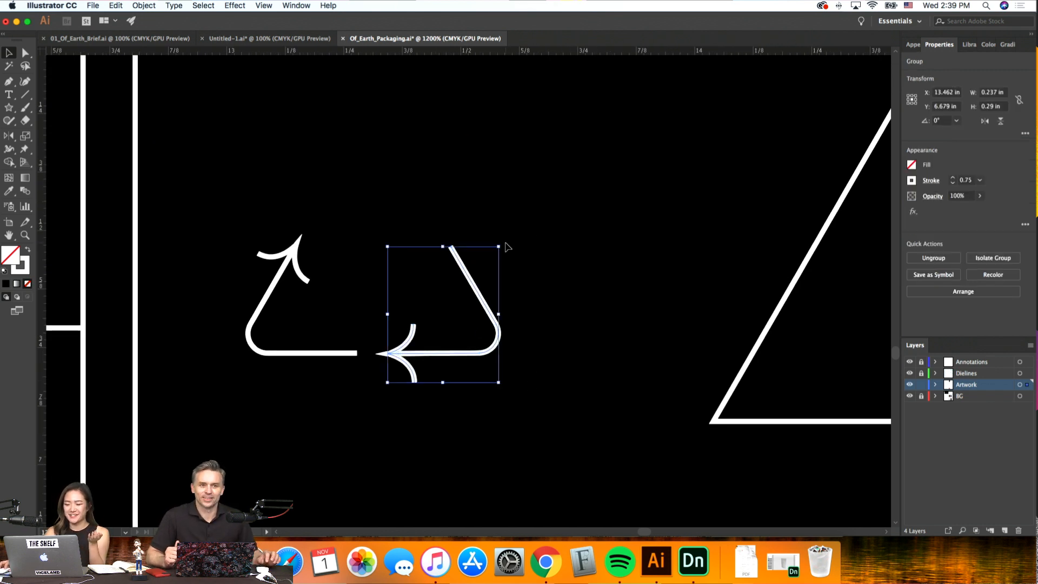
{"action": "left_click_drag", "start_coordinate": [504, 242], "coordinate": [502, 240]}
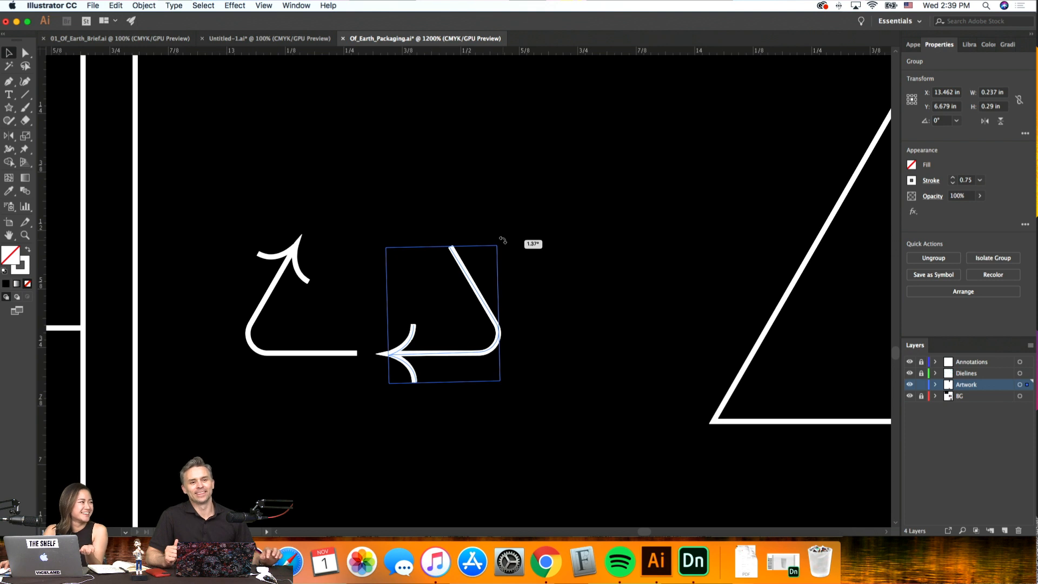
{"action": "left_click_drag", "start_coordinate": [502, 240], "coordinate": [388, 244], "text": "shift"}
{"action": "left_click_drag", "start_coordinate": [520, 260], "coordinate": [479, 220]}
{"action": "left_click", "coordinate": [544, 276]}
{"action": "left_click_drag", "start_coordinate": [475, 288], "coordinate": [400, 163]}
{"action": "left_click", "coordinate": [577, 180]}
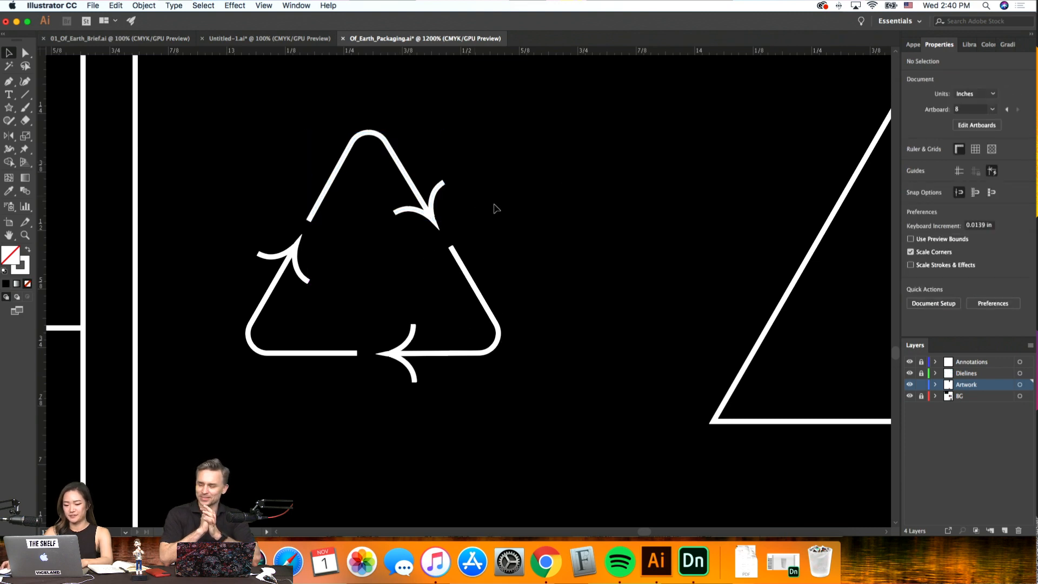
Shift the top arrow slightly sideways to even out its gaps with the two lower arrows
{"action": "left_click", "coordinate": [435, 206]}
{"action": "left_click", "coordinate": [620, 218]}
{"action": "key", "text": "super+minus"}
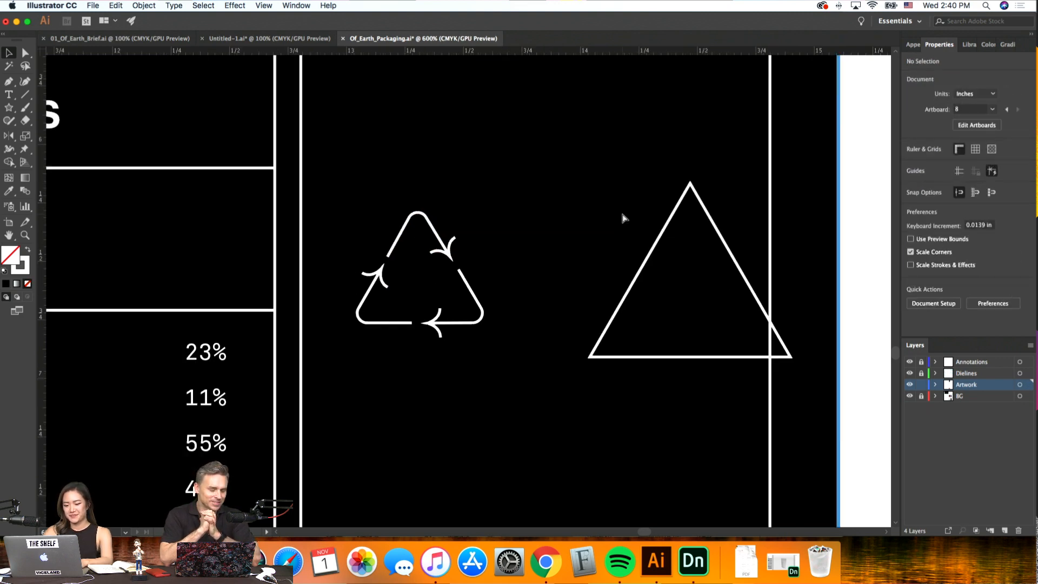
{"action": "key", "text": "super+plus"}
{"action": "key", "text": "super+plus"}
{"action": "key", "text": "super+plus"}
{"action": "left_click_drag", "start_coordinate": [381, 159], "coordinate": [378, 158]}
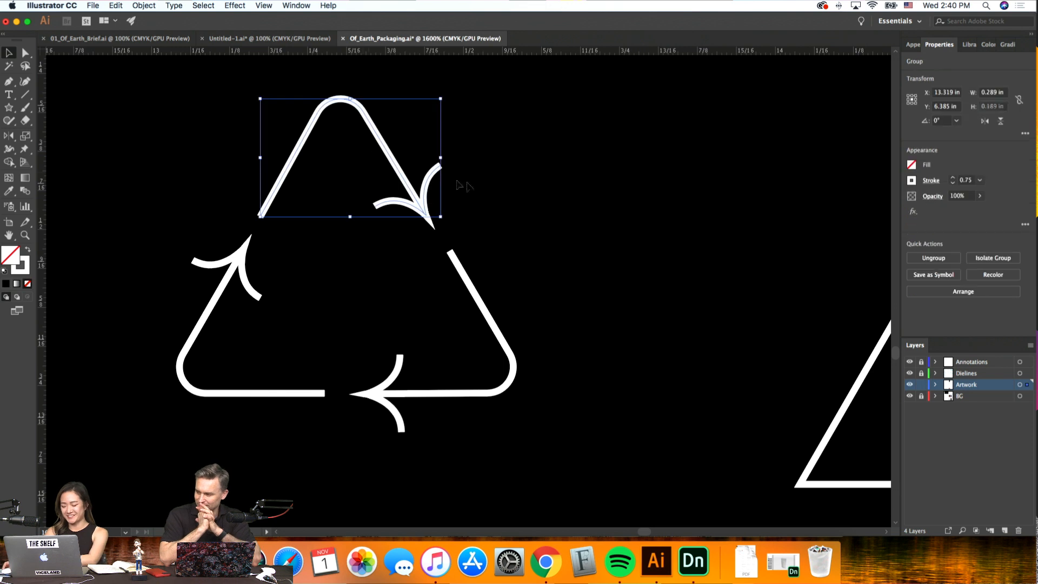
{"action": "left_click", "coordinate": [553, 206]}
{"action": "key", "text": "super+plus"}
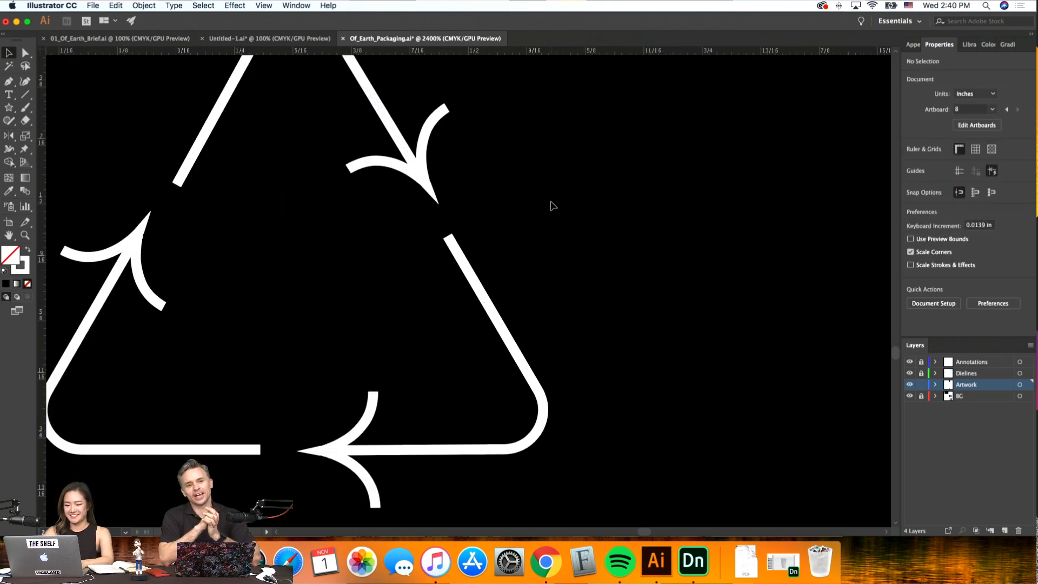
{"action": "scroll", "coordinate": [553, 206], "scroll_direction": "up", "scroll_amount": 2}
{"action": "scroll", "coordinate": [553, 206], "scroll_direction": "left", "scroll_amount": 2}
{"action": "left_click_drag", "start_coordinate": [454, 199], "coordinate": [437, 201]}
{"action": "left_click", "coordinate": [600, 223]}
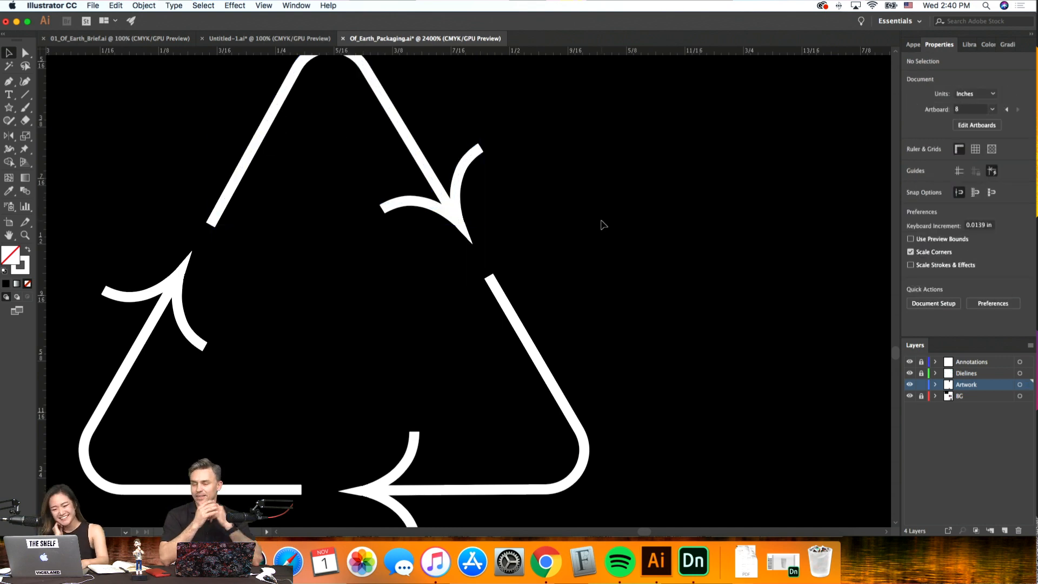
Examine the overall proportions and spacing of the three-arrow symbol within the panel beside Nutrition Facts
{"action": "key", "text": "super+minus"}
{"action": "key", "text": "super+minus"}
{"action": "key", "text": "super+minus"}
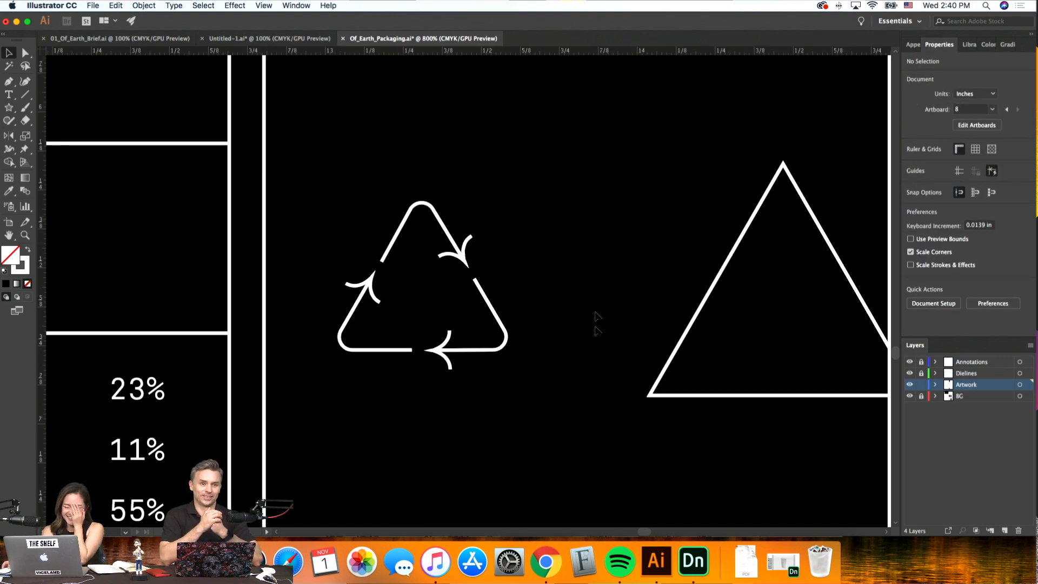
{"action": "left_click_drag", "start_coordinate": [345, 249], "coordinate": [332, 232]}
{"action": "key", "text": "super+minus"}
{"action": "key", "text": "super+minus"}
{"action": "key", "text": "super+minus"}
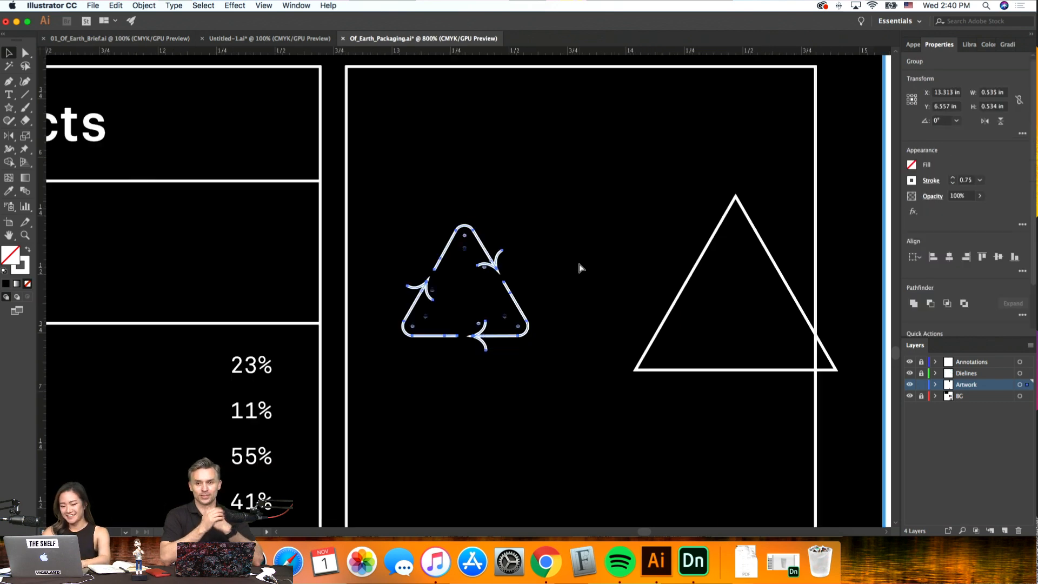
{"action": "left_click", "coordinate": [569, 266]}
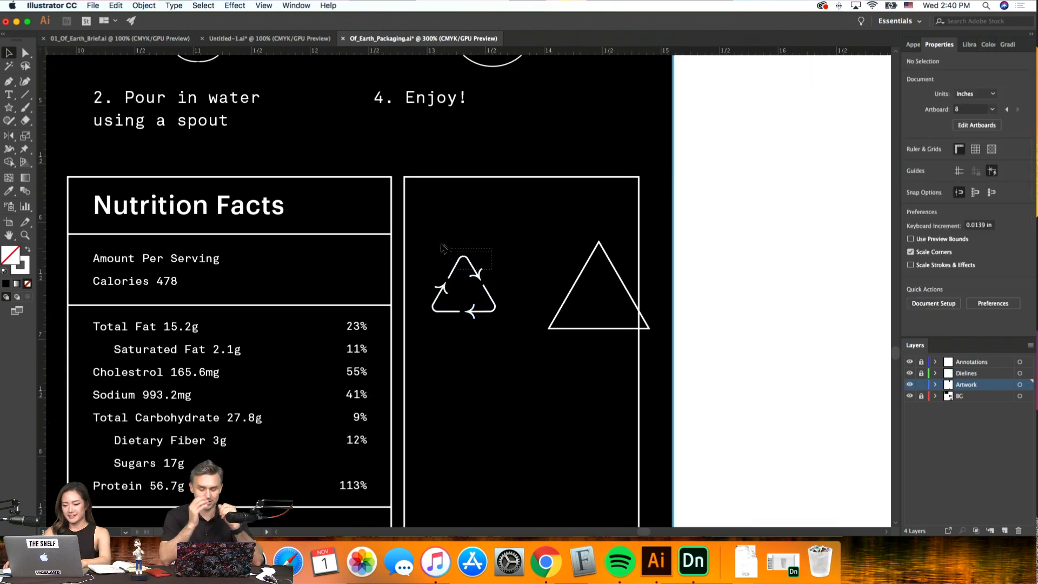
Spread the arrows apart by nudging the top one up, the lower-right one right, and the lower-left one left
{"action": "left_click_drag", "start_coordinate": [441, 244], "coordinate": [440, 243]}
{"action": "key", "text": "Up"}
{"action": "key", "text": "Up"}
{"action": "left_click_drag", "start_coordinate": [527, 322], "coordinate": [486, 302]}
{"action": "key", "text": "Right"}
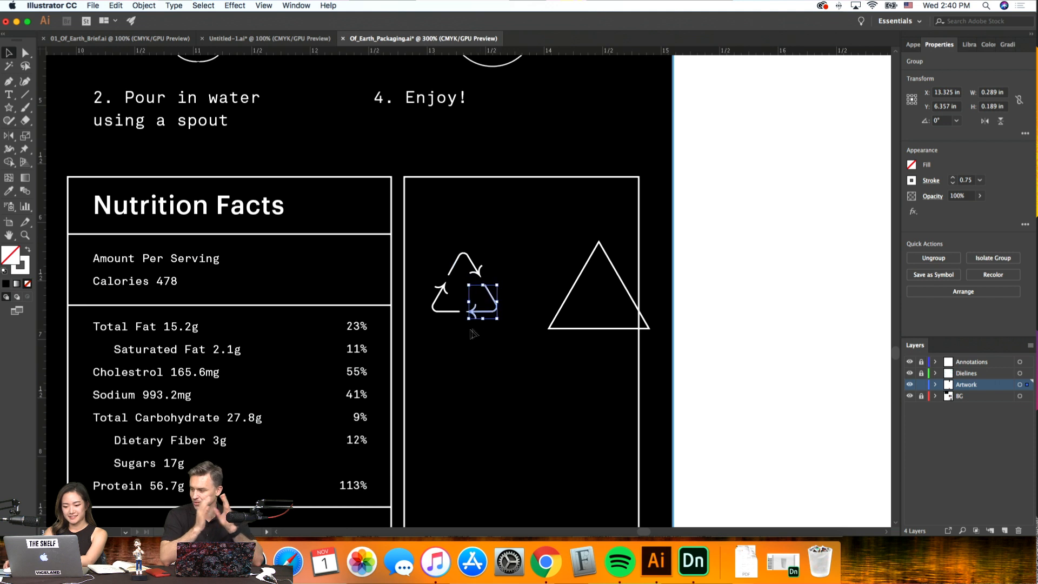
{"action": "key", "text": "Right"}
{"action": "left_click_drag", "start_coordinate": [421, 297], "coordinate": [470, 323]}
{"action": "key", "text": "Left"}
{"action": "left_click", "coordinate": [509, 326]}
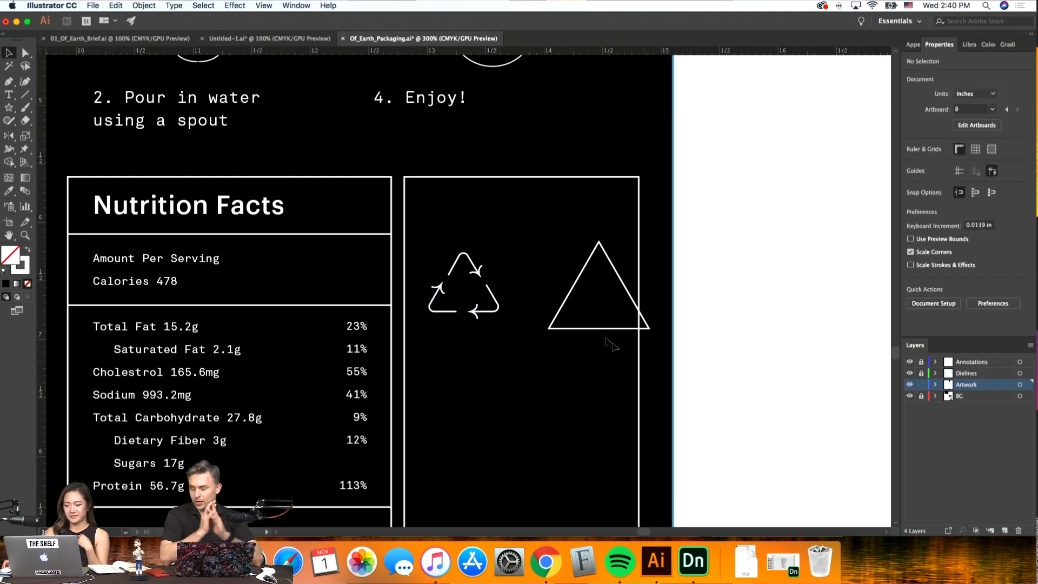
Delete the plain reference triangle beside the arrow symbol
{"action": "left_click_drag", "start_coordinate": [605, 338], "coordinate": [589, 319]}
{"action": "left_click_drag", "start_coordinate": [579, 377], "coordinate": [558, 316]}
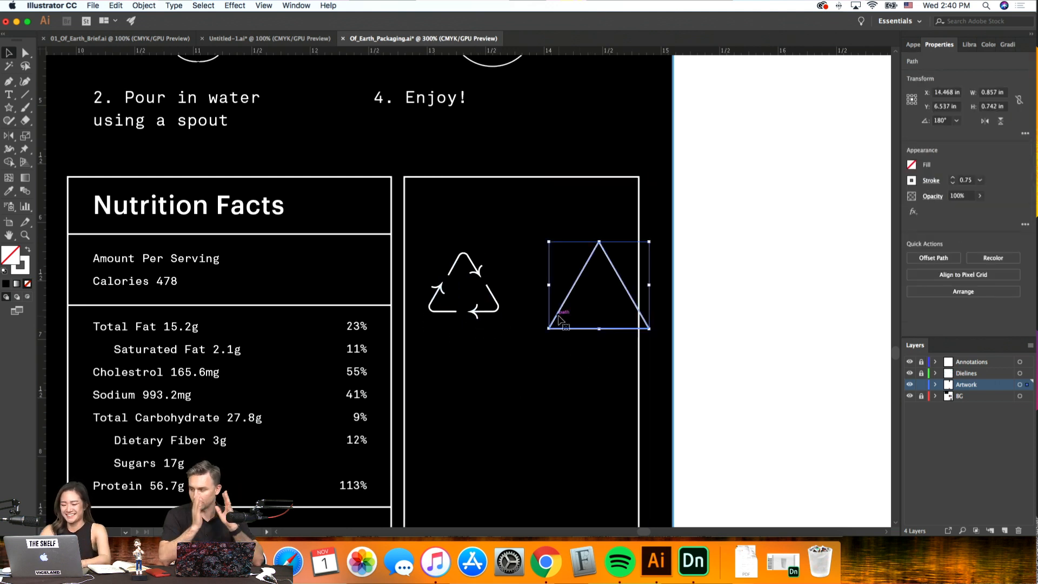
{"action": "key", "text": "Delete"}
{"action": "key", "text": "super+minus"}
{"action": "key", "text": "super+equal"}
{"action": "key", "text": "super+equal"}
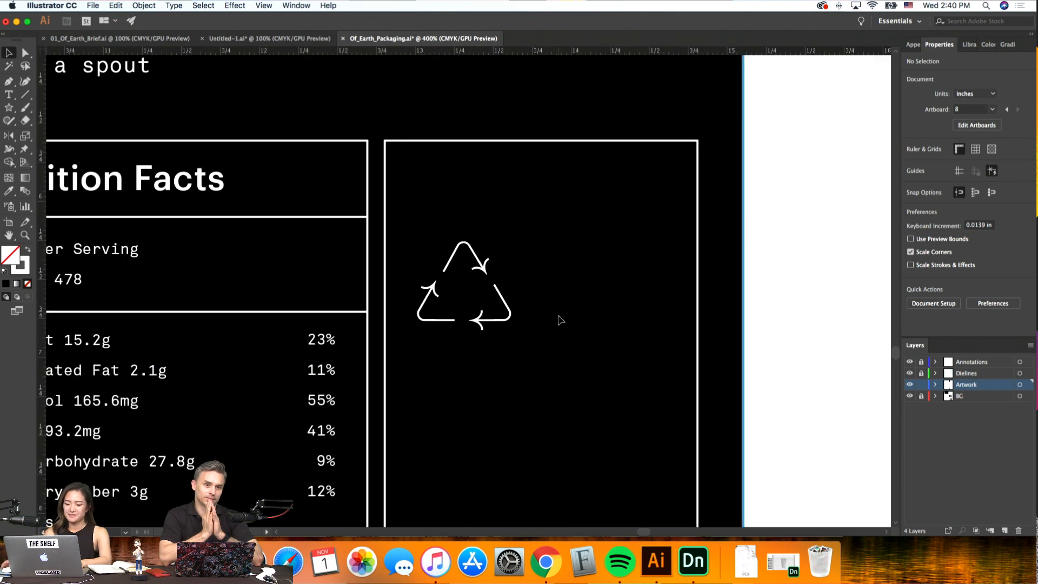
Group the three arrows and move the symbol up and slightly right within the empty panel
{"action": "left_click_drag", "start_coordinate": [455, 260], "coordinate": [422, 244]}
{"action": "key", "text": "super+g"}
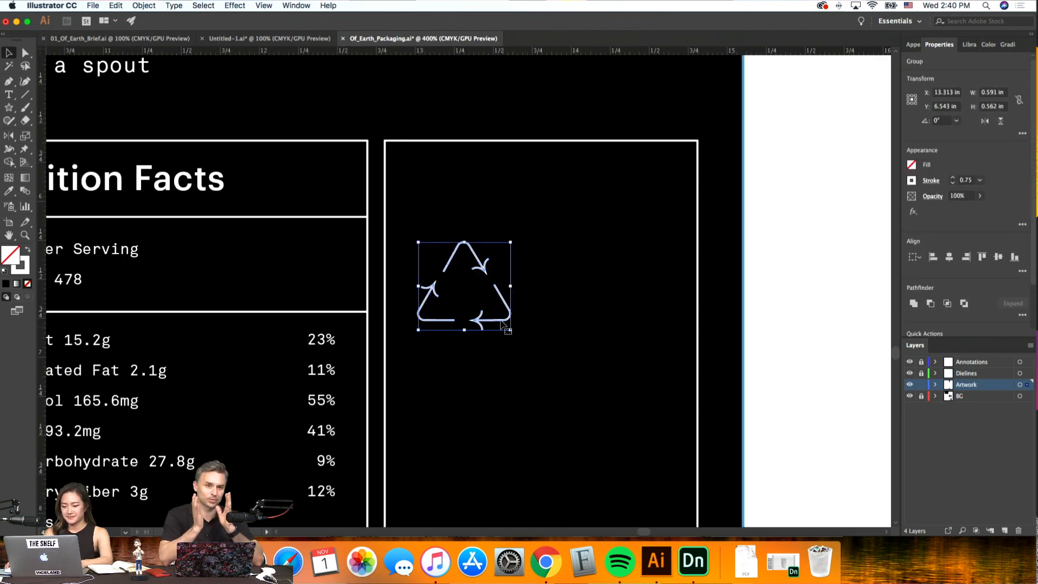
{"action": "left_click_drag", "start_coordinate": [507, 317], "coordinate": [538, 248]}
{"action": "left_click", "coordinate": [614, 329]}
Scale the arrow symbol down proportionally to about 0.53 in wide and 0.5 in high
{"action": "key", "text": "super+equal"}
{"action": "key", "text": "super+equal"}
{"action": "key", "text": "super+equal"}
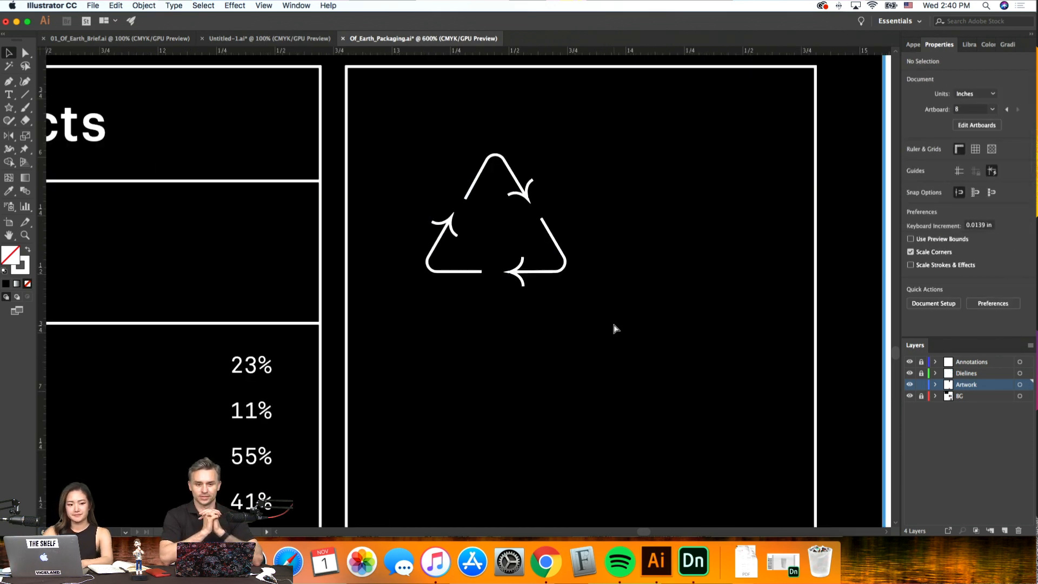
{"action": "scroll", "coordinate": [616, 329], "scroll_direction": "up", "scroll_amount": 5}
{"action": "scroll", "coordinate": [616, 329], "scroll_direction": "right", "scroll_amount": 7}
{"action": "scroll", "coordinate": [616, 330], "scroll_direction": "left", "scroll_amount": 2}
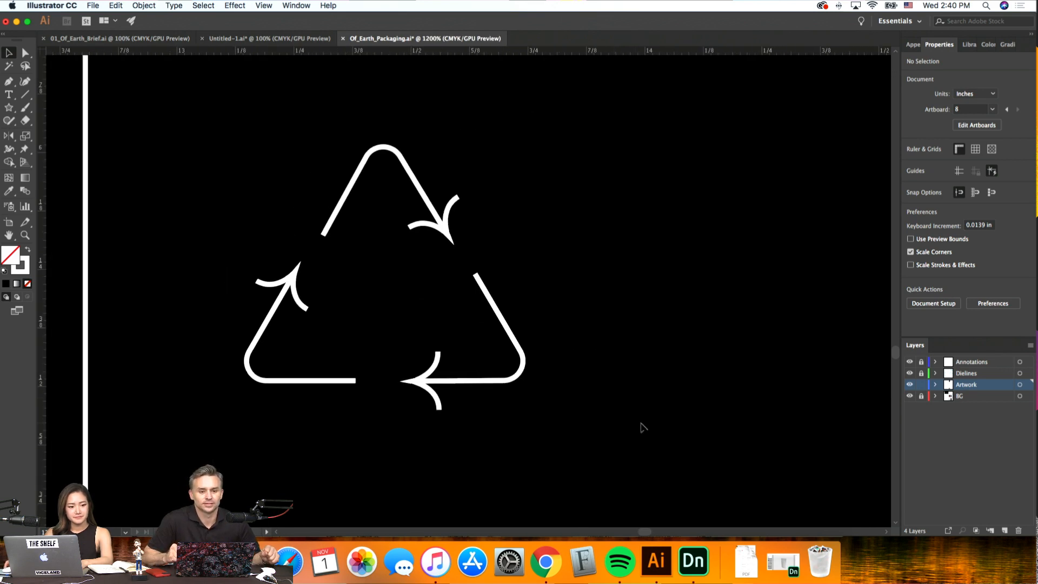
{"action": "left_click", "coordinate": [520, 369]}
{"action": "left_click_drag", "start_coordinate": [522, 409], "coordinate": [495, 381]}
{"action": "left_click", "coordinate": [584, 414]}
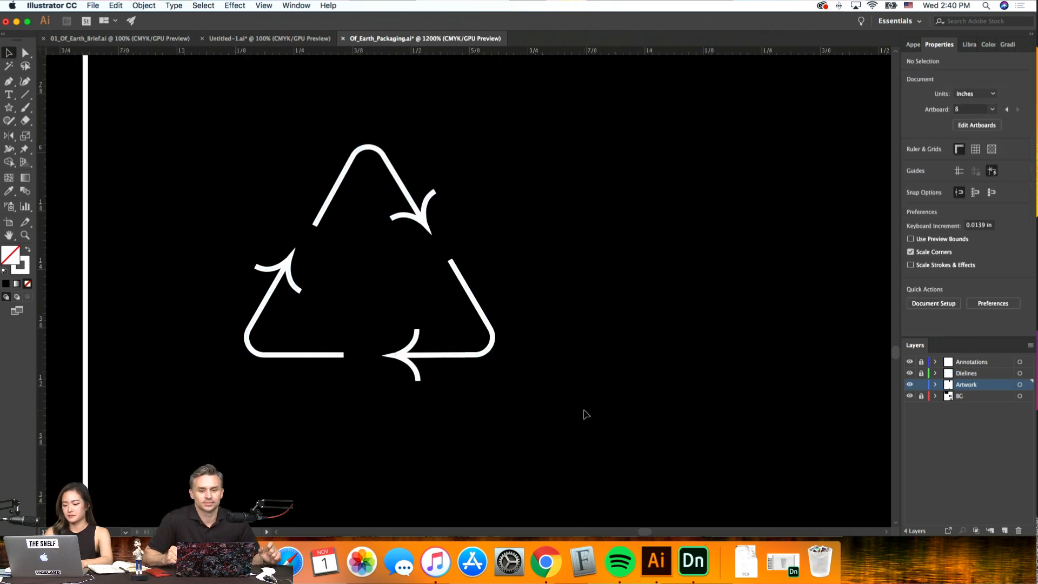
Move the arrow symbol down about 0.34 in within the panel beside Nutrition Facts
{"action": "key", "text": "super+minus"}
{"action": "key", "text": "super+minus"}
{"action": "key", "text": "super+minus"}
{"action": "key", "text": "super+minus"}
{"action": "key", "text": "super+minus"}
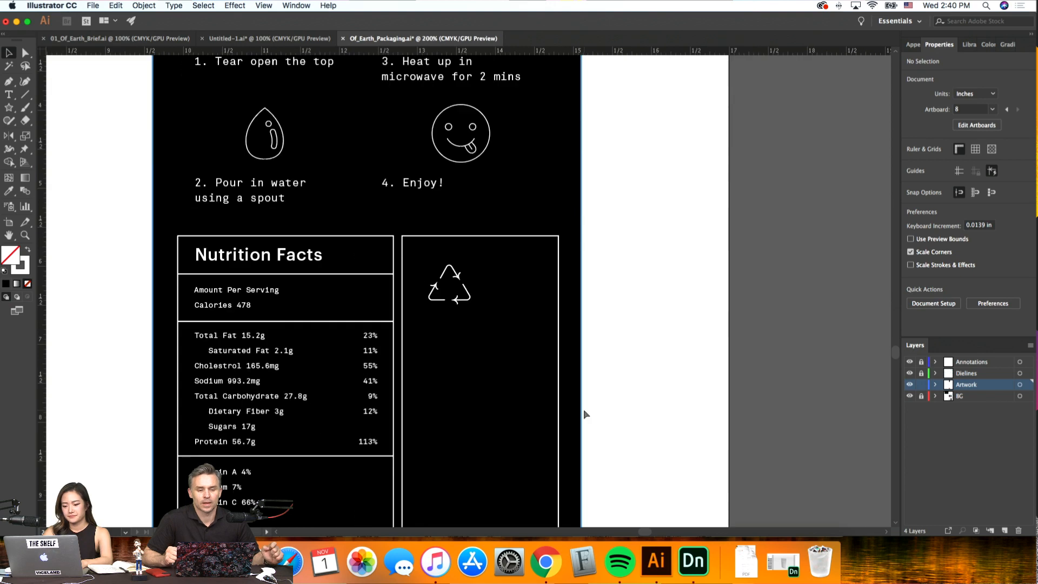
{"action": "left_click", "coordinate": [468, 306]}
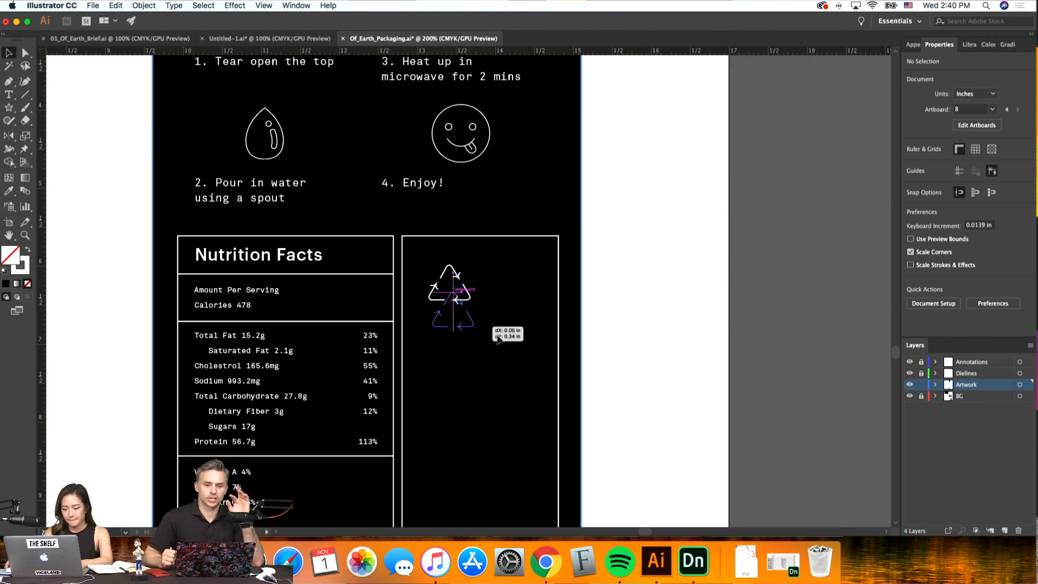
{"action": "key", "text": "super+plus"}
{"action": "key", "text": "super+plus"}
{"action": "key", "text": "super+plus"}
{"action": "key", "text": "super+plus"}
{"action": "key", "text": "super+plus"}
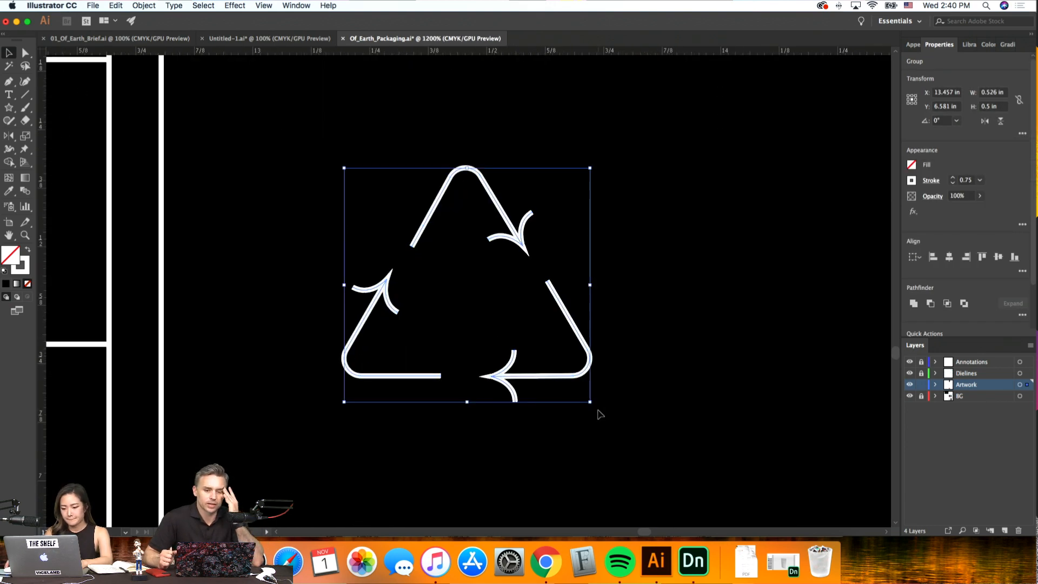
Isolate the lower-left arrow's group, enlarge its arrowhead to about 0.16 by 0.12 in, and nudge it down and left
{"action": "left_click", "coordinate": [621, 413]}
{"action": "left_click", "coordinate": [390, 292]}
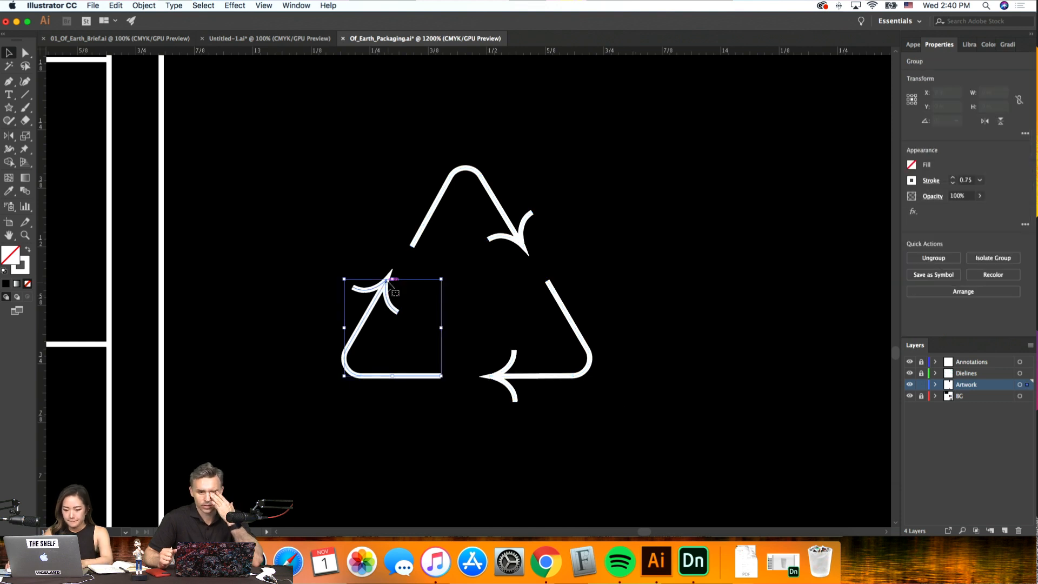
{"action": "left_click", "coordinate": [395, 294]}
{"action": "left_click", "coordinate": [388, 283]}
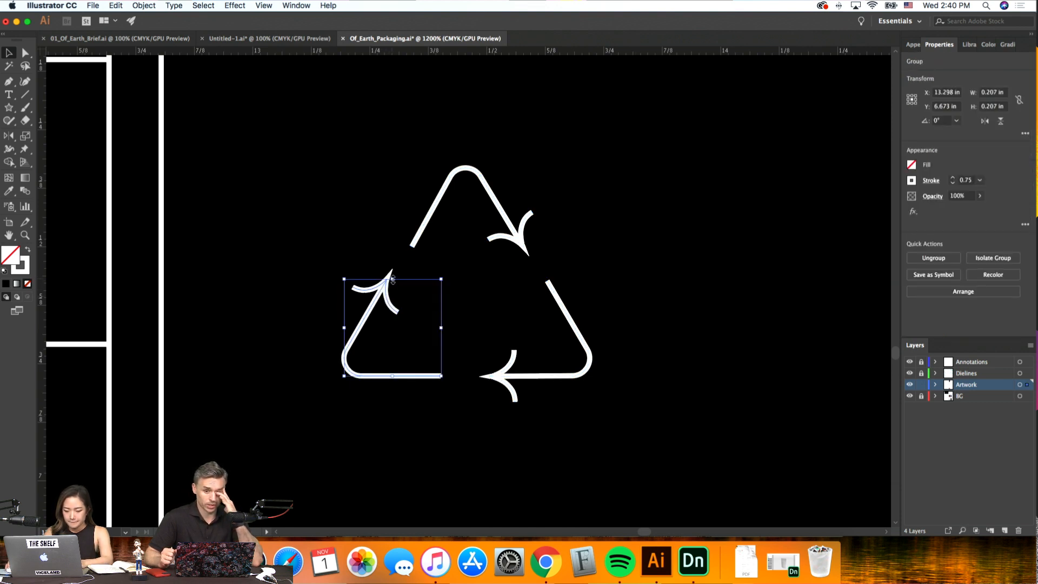
{"action": "double_click", "coordinate": [384, 296]}
{"action": "left_click", "coordinate": [386, 295]}
{"action": "left_click_drag", "start_coordinate": [386, 282], "coordinate": [392, 273], "text": "alt+shift"}
{"action": "key", "text": "Down"}
{"action": "key", "text": "Left"}
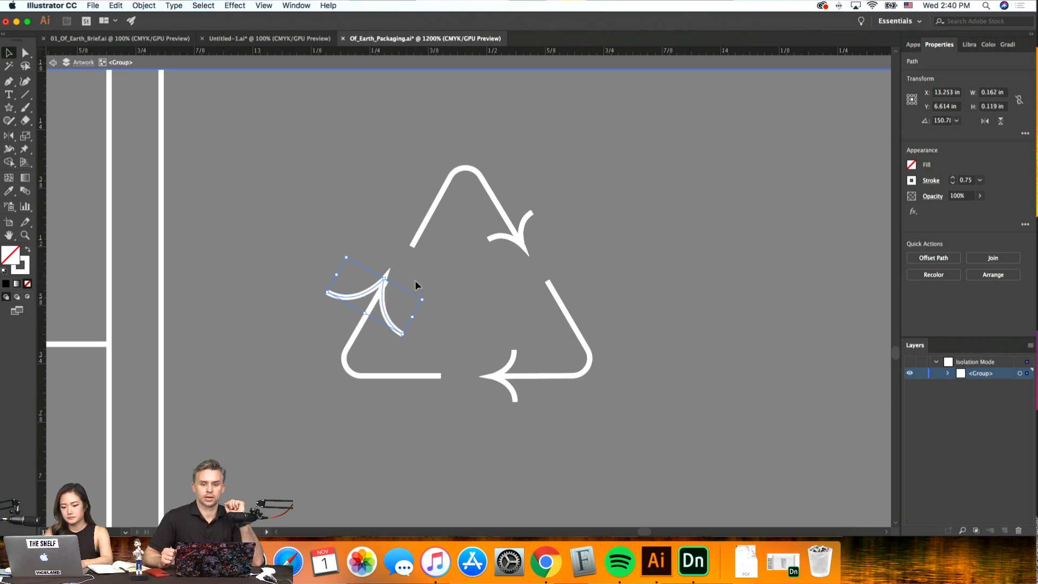
Move the lower-left arrow's arrowhead up and right onto its shaft tip, and exit the group's isolation
{"action": "key", "text": "super+equal"}
{"action": "key", "text": "super+equal"}
{"action": "key", "text": "super+equal"}
{"action": "key", "text": "super+equal"}
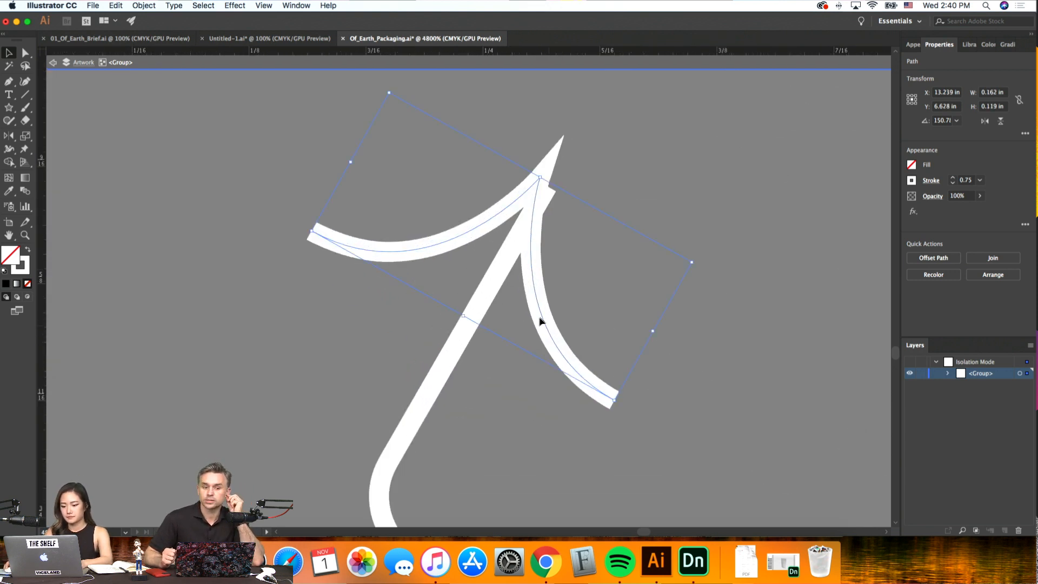
{"action": "left_click_drag", "start_coordinate": [540, 321], "coordinate": [556, 306]}
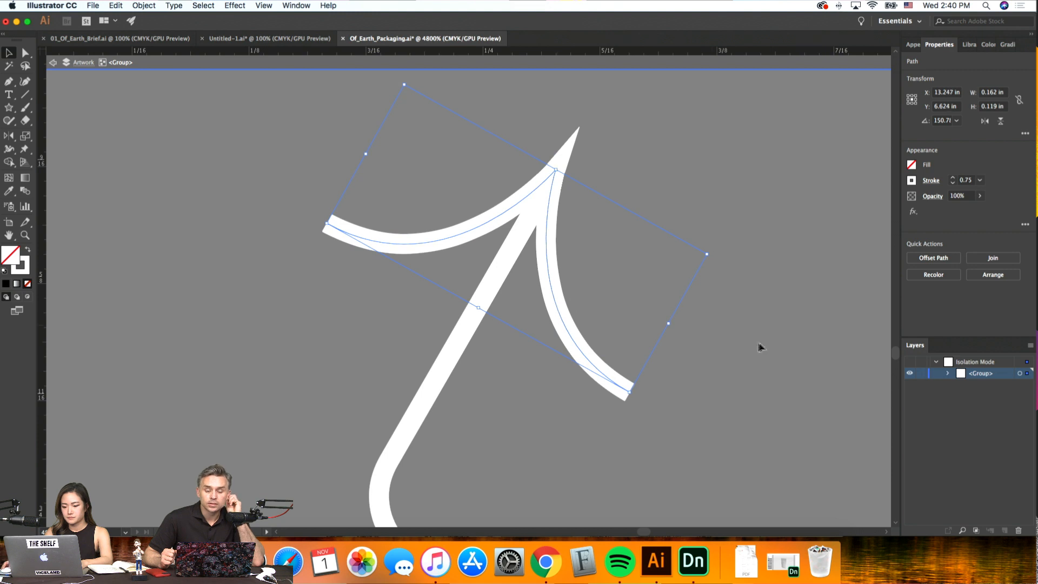
{"action": "double_click", "coordinate": [760, 346]}
Delete the lower-right and top arrows, keeping only the refined lower-left arrow
{"action": "key", "text": "super+minus"}
{"action": "key", "text": "super+minus"}
{"action": "key", "text": "super+minus"}
{"action": "key", "text": "super+minus"}
{"action": "key", "text": "super+minus"}
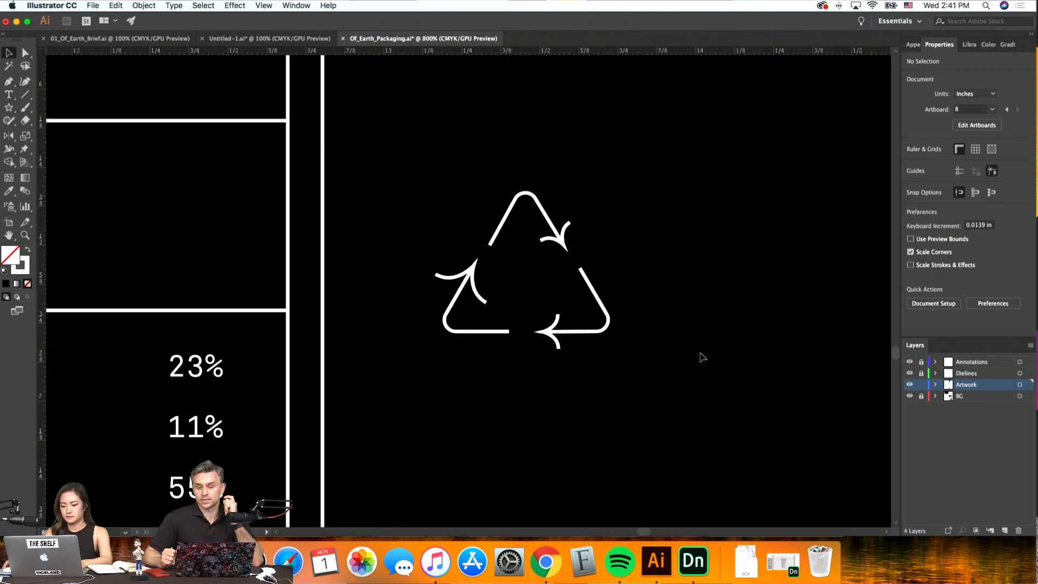
{"action": "left_click", "coordinate": [598, 329]}
{"action": "key", "text": "Delete"}
{"action": "left_click", "coordinate": [552, 223]}
{"action": "key", "text": "Delete"}
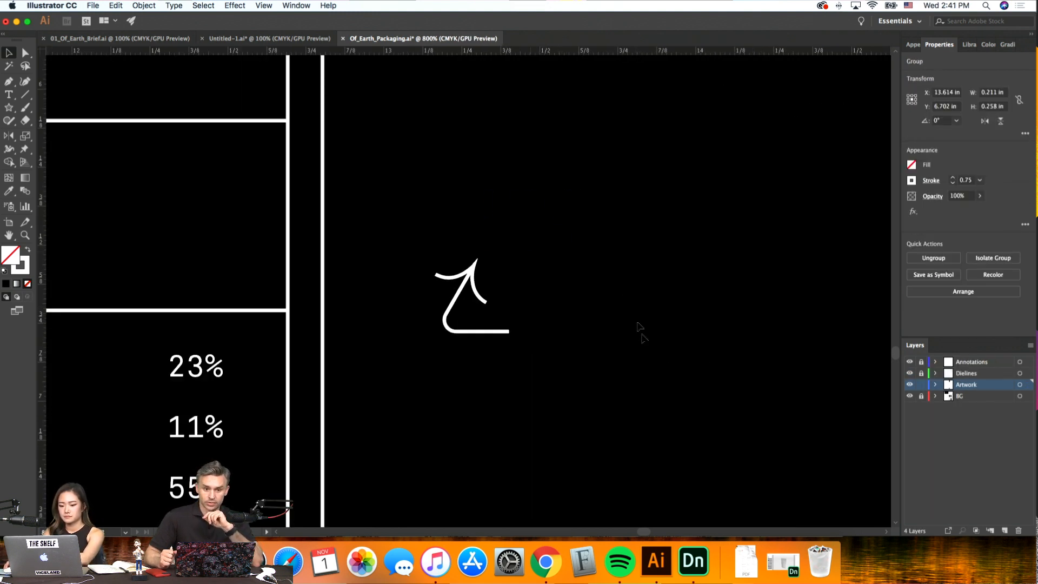
Duplicate the lower-left arrow, rotate the copy to point down-right, and position it as the symbol's top corner
{"action": "left_click_drag", "start_coordinate": [569, 369], "coordinate": [422, 264]}
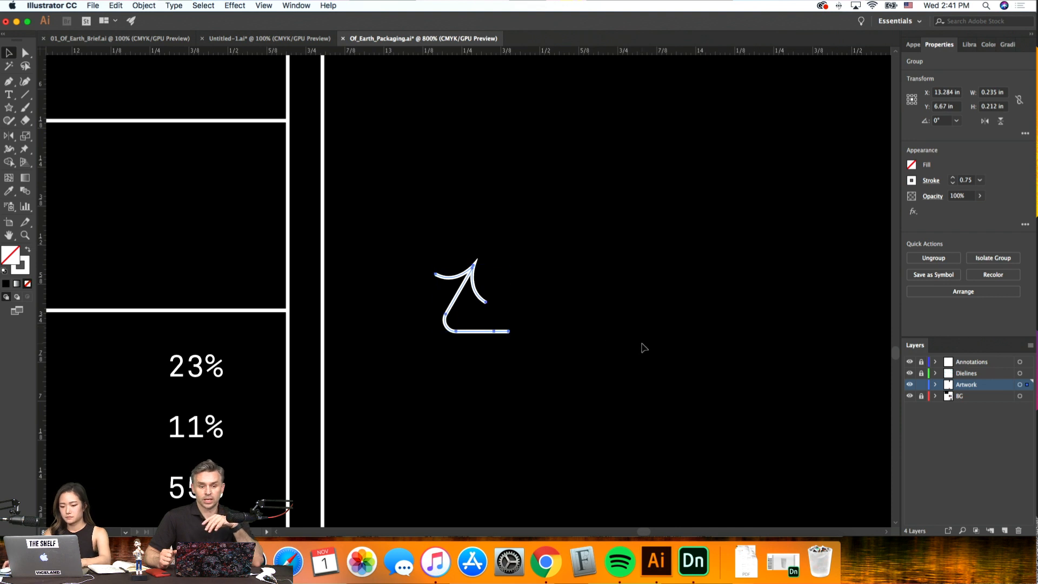
{"action": "left_click_drag", "start_coordinate": [510, 386], "coordinate": [425, 298]}
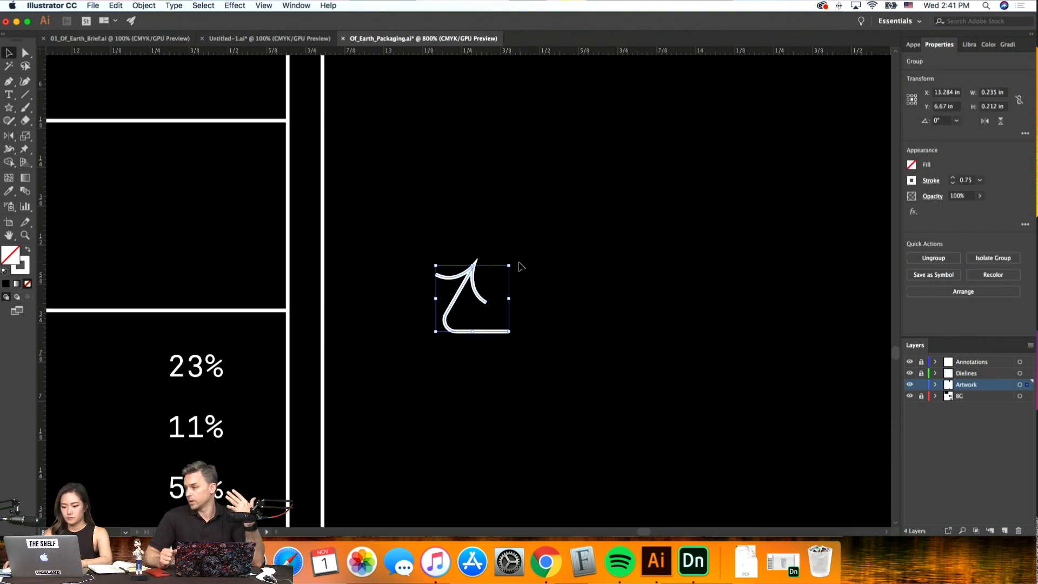
{"action": "left_click_drag", "start_coordinate": [514, 261], "coordinate": [489, 400]}
{"action": "left_click", "coordinate": [538, 248]}
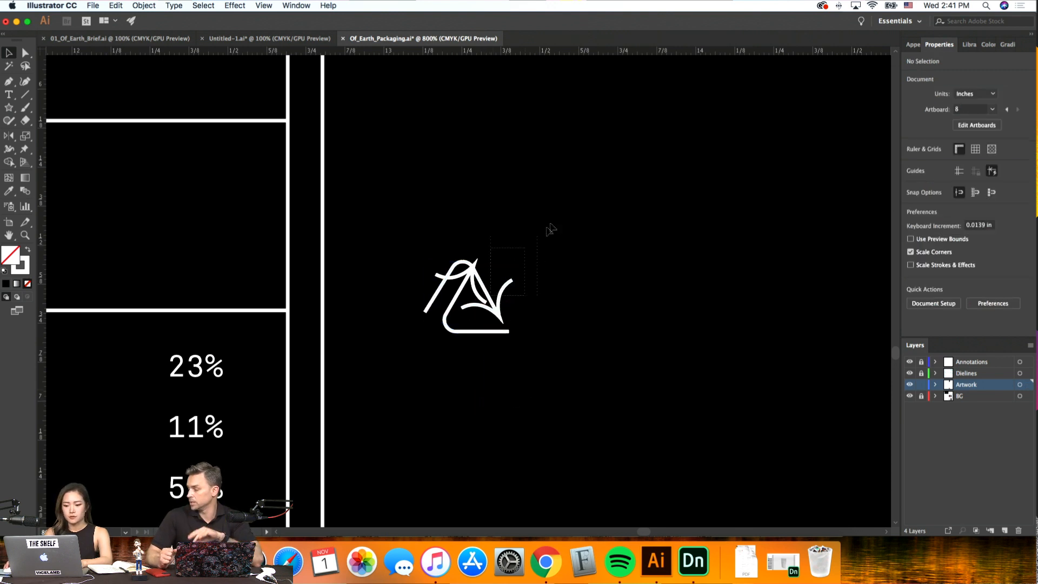
{"action": "left_click_drag", "start_coordinate": [549, 224], "coordinate": [555, 217]}
{"action": "left_click", "coordinate": [561, 277]}
{"action": "left_click_drag", "start_coordinate": [492, 314], "coordinate": [554, 245]}
{"action": "left_click", "coordinate": [656, 296]}
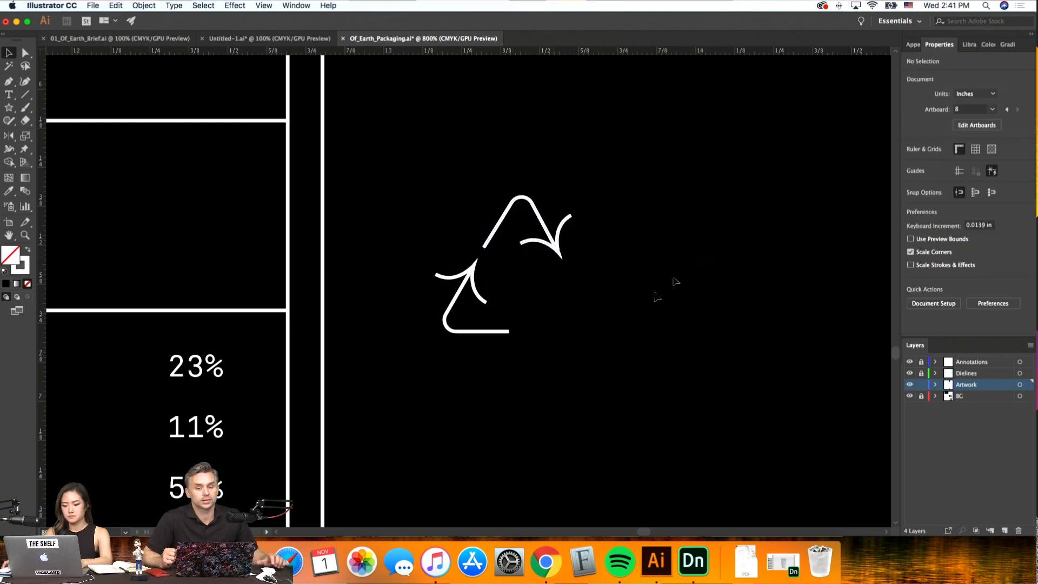
Duplicate the lower-left arrow again, rotate the copy to point left, and place it as the symbol's lower-right corner
{"action": "left_click_drag", "start_coordinate": [558, 349], "coordinate": [494, 315]}
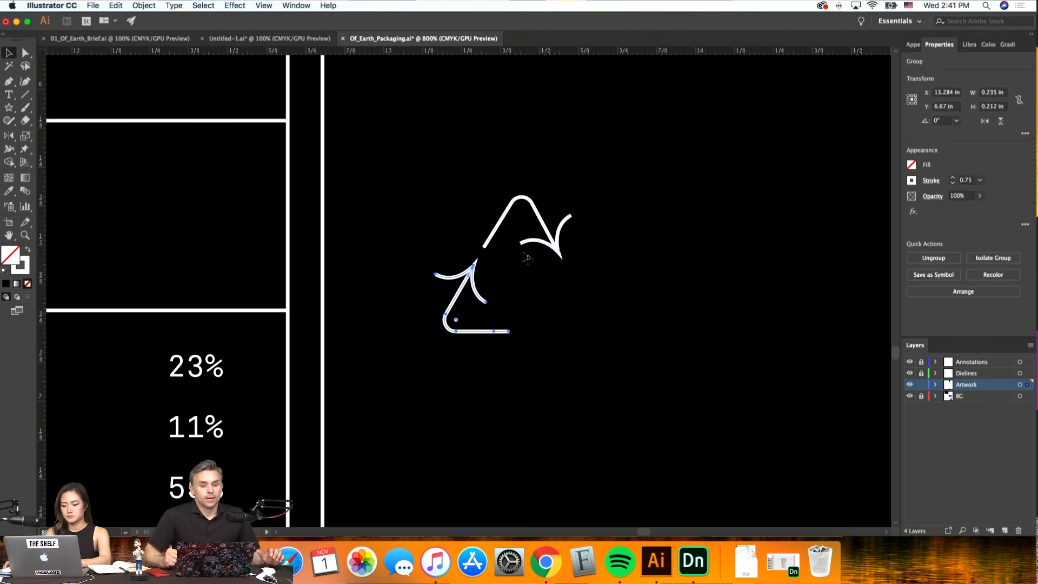
{"action": "left_click_drag", "start_coordinate": [514, 261], "coordinate": [381, 263]}
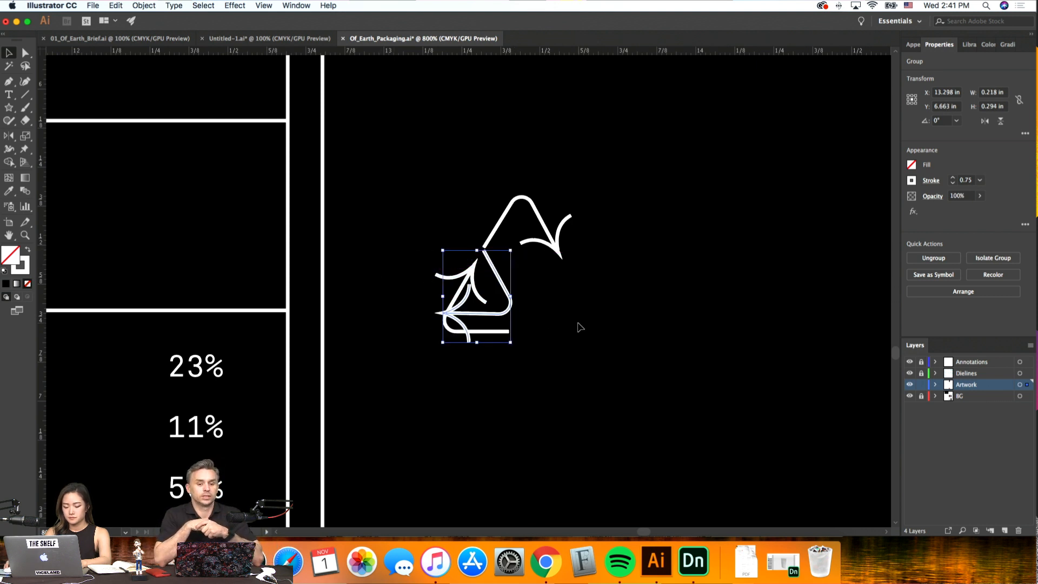
{"action": "left_click", "coordinate": [579, 326]}
{"action": "left_click_drag", "start_coordinate": [509, 309], "coordinate": [594, 332]}
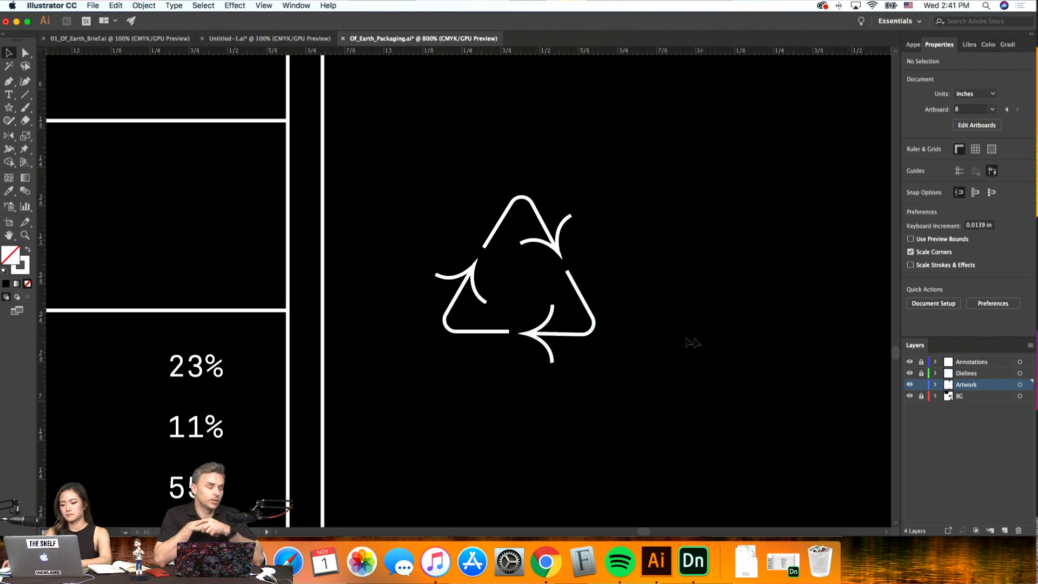
Even out the symbol's gaps by nudging the top arrow up, the lower-right arrow up and right, and the lower-left arrow left
{"action": "left_click", "coordinate": [569, 321]}
{"action": "left_click", "coordinate": [662, 331]}
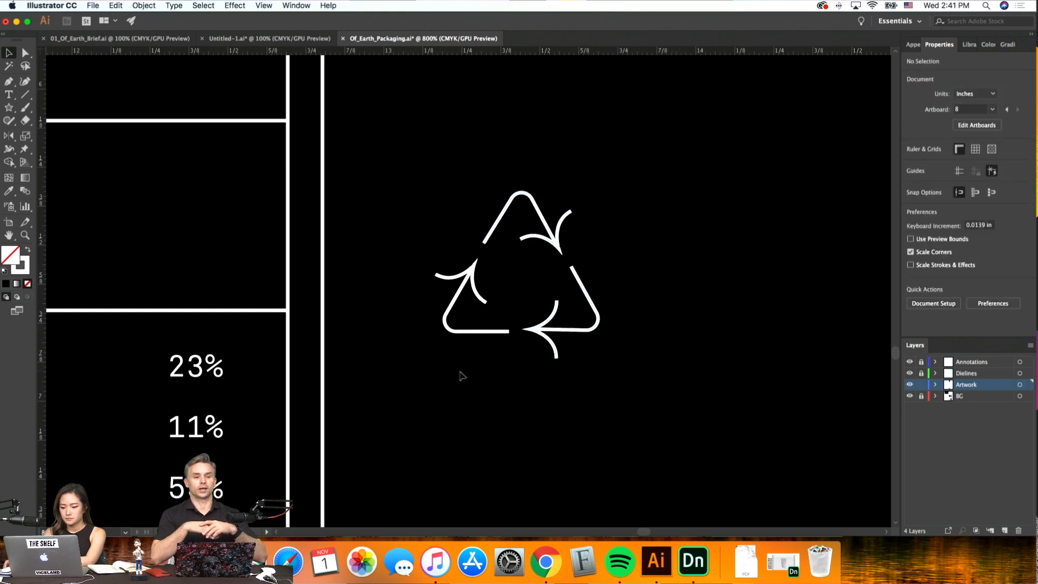
{"action": "left_click_drag", "start_coordinate": [415, 301], "coordinate": [414, 299]}
{"action": "key", "text": "Left"}
{"action": "left_click", "coordinate": [511, 359]}
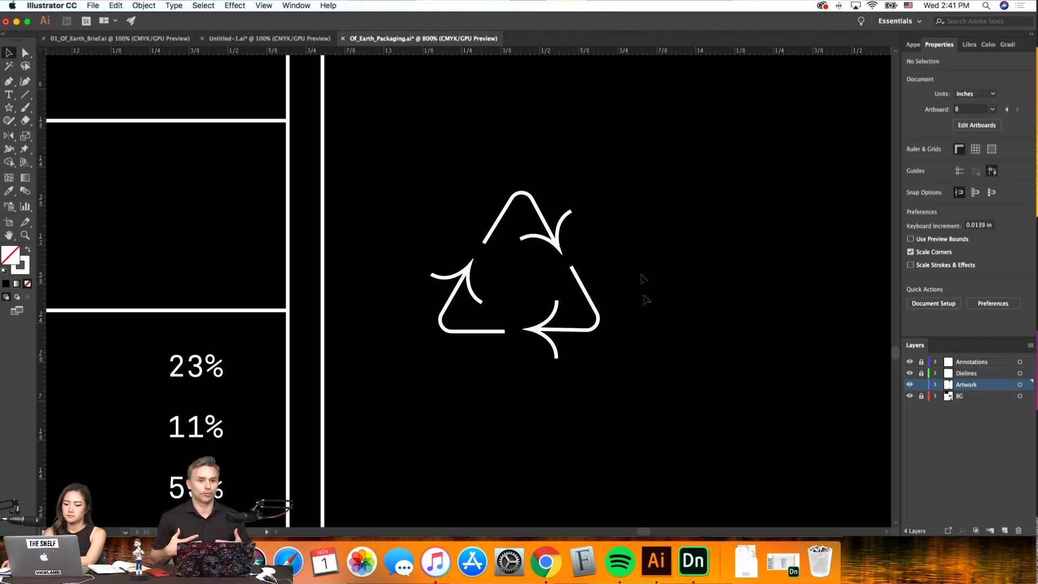
Rotate the top arrow by a very small angle and save the packaging file
{"action": "left_click", "coordinate": [520, 192]}
{"action": "key", "text": "super+equal"}
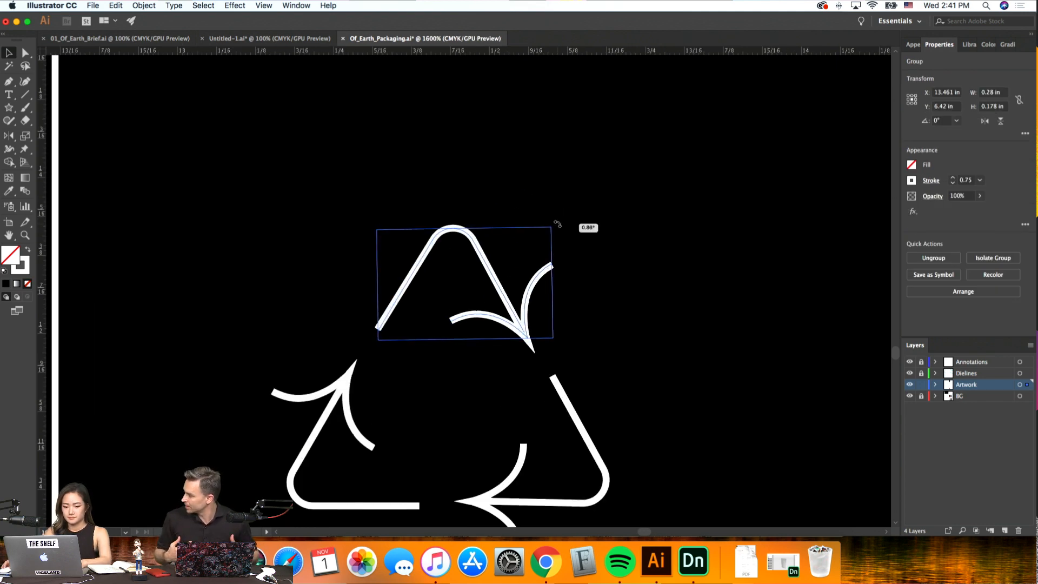
{"action": "left_click", "coordinate": [635, 239]}
{"action": "key", "text": "super+minus"}
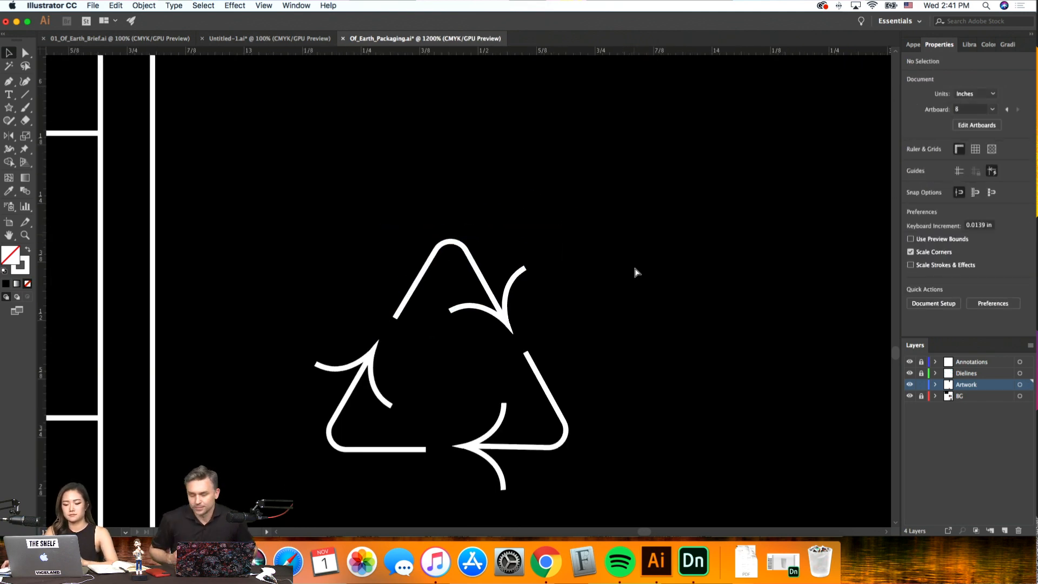
{"action": "key", "text": "super+s"}
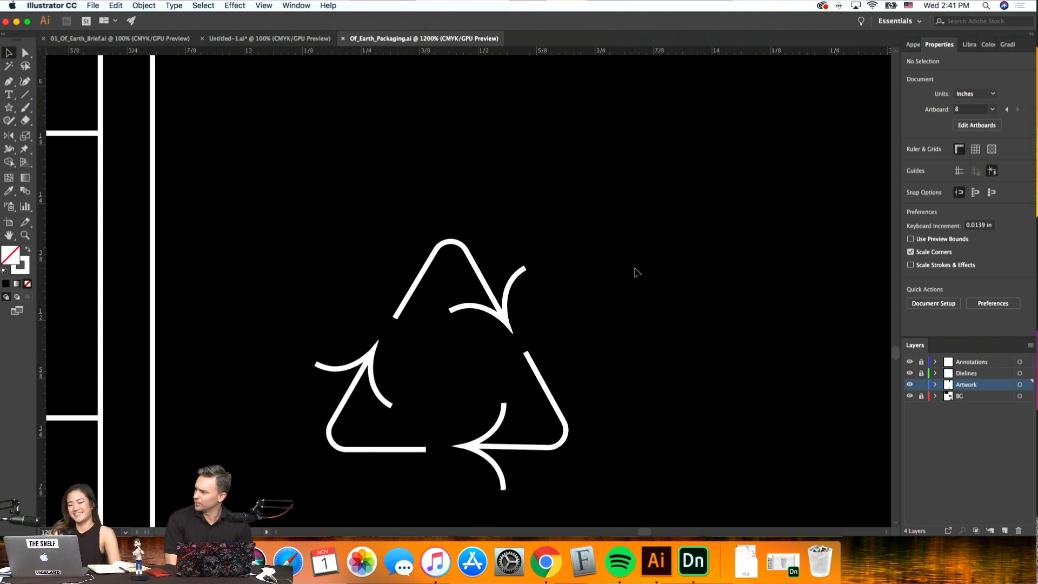
Nudge the lower-left arrow slightly right and up to align its base with the lower-right arrow
{"action": "key", "text": "super+minus"}
{"action": "key", "text": "super+minus"}
{"action": "key", "text": "super+minus"}
{"action": "key", "text": "super+minus"}
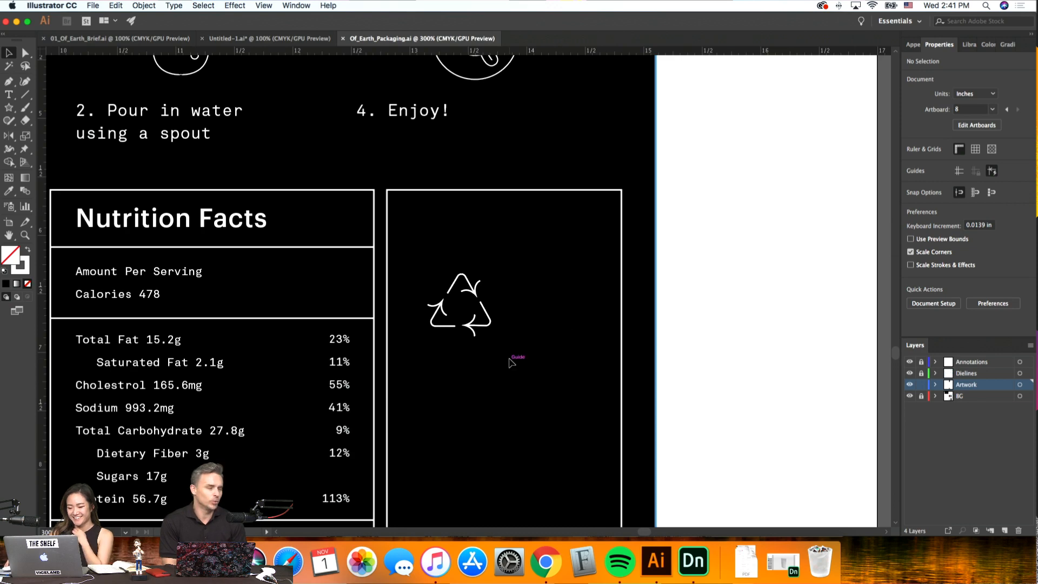
{"action": "left_click", "coordinate": [393, 249]}
{"action": "left_click", "coordinate": [605, 359]}
{"action": "key", "text": "super+plus"}
{"action": "key", "text": "super+plus"}
{"action": "key", "text": "super+plus"}
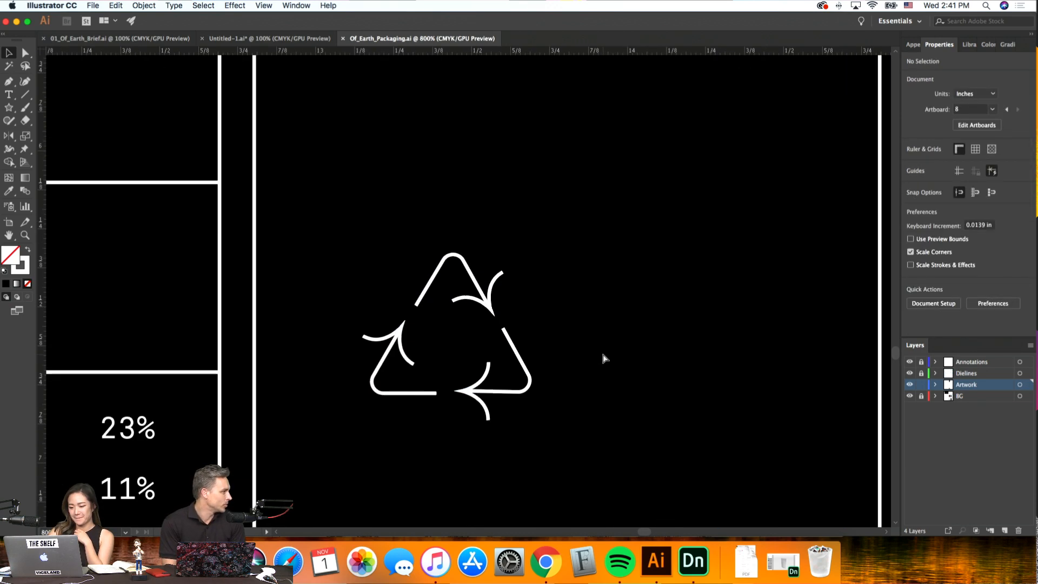
{"action": "key", "text": "super+plus"}
{"action": "key", "text": "super+plus"}
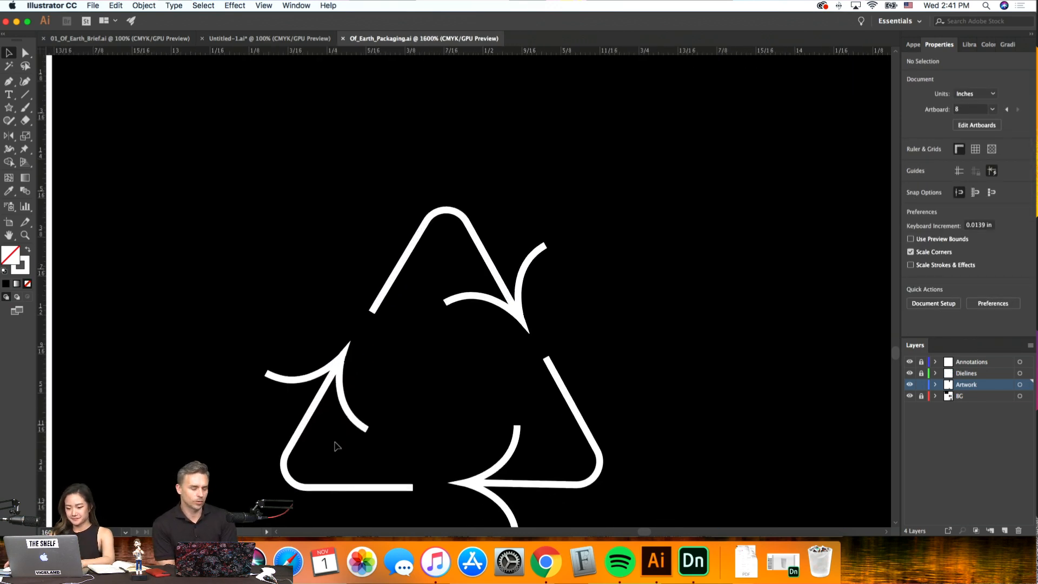
{"action": "left_click_drag", "start_coordinate": [292, 434], "coordinate": [296, 434]}
{"action": "left_click", "coordinate": [683, 461]}
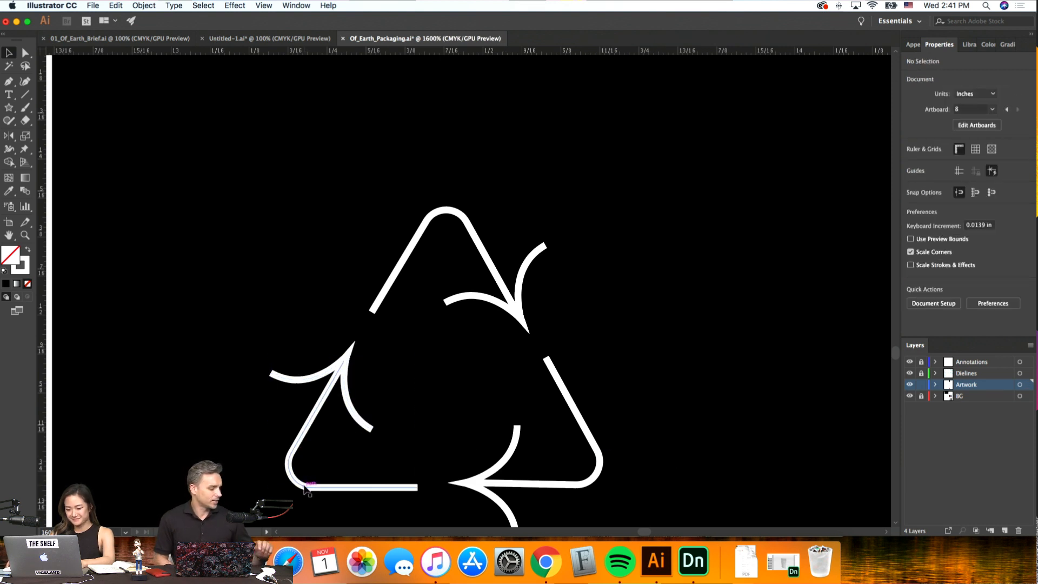
{"action": "left_click_drag", "start_coordinate": [302, 491], "coordinate": [315, 503]}
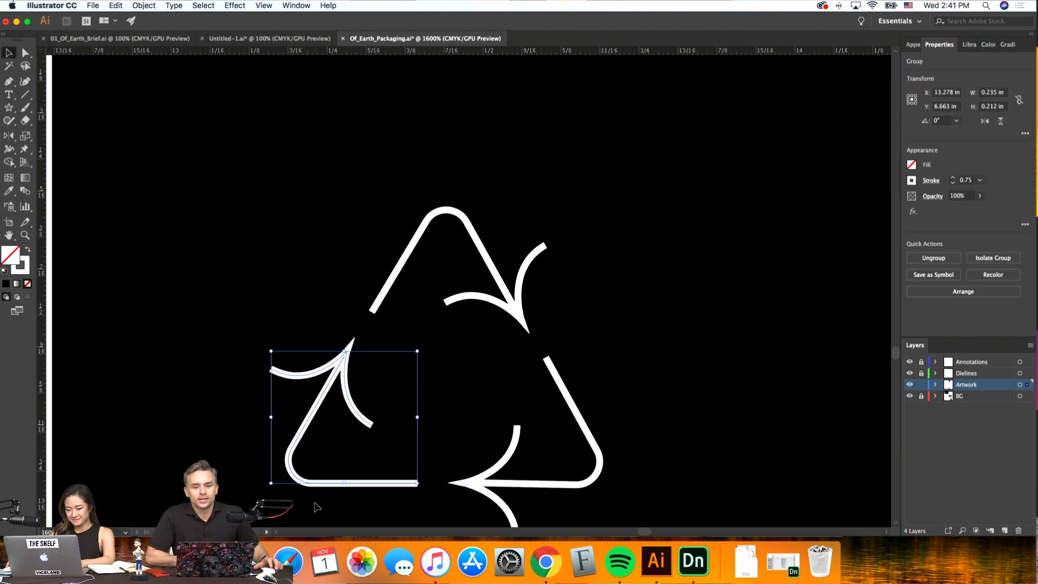
{"action": "left_click", "coordinate": [366, 494]}
Group the three arrows, scale the symbol to about 0.41 by 0.42 in, and move it up within the panel
{"action": "key", "text": "super+minus"}
{"action": "key", "text": "super+minus"}
{"action": "key", "text": "super+minus"}
{"action": "key", "text": "super+minus"}
{"action": "key", "text": "super+minus"}
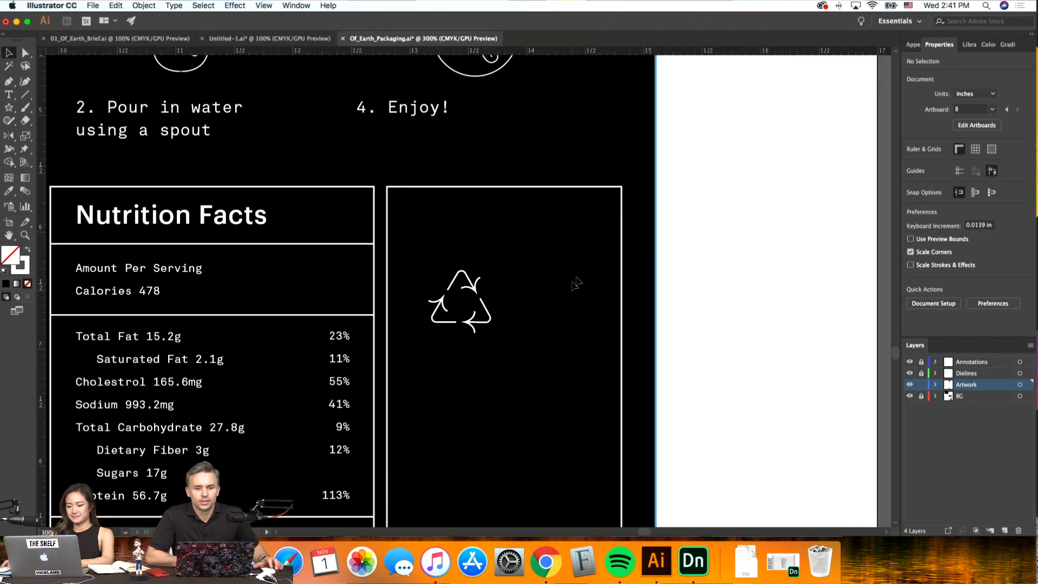
{"action": "left_click_drag", "start_coordinate": [427, 272], "coordinate": [422, 268]}
{"action": "key", "text": "super+g"}
{"action": "left_click", "coordinate": [511, 294]}
{"action": "left_click_drag", "start_coordinate": [490, 320], "coordinate": [476, 269]}
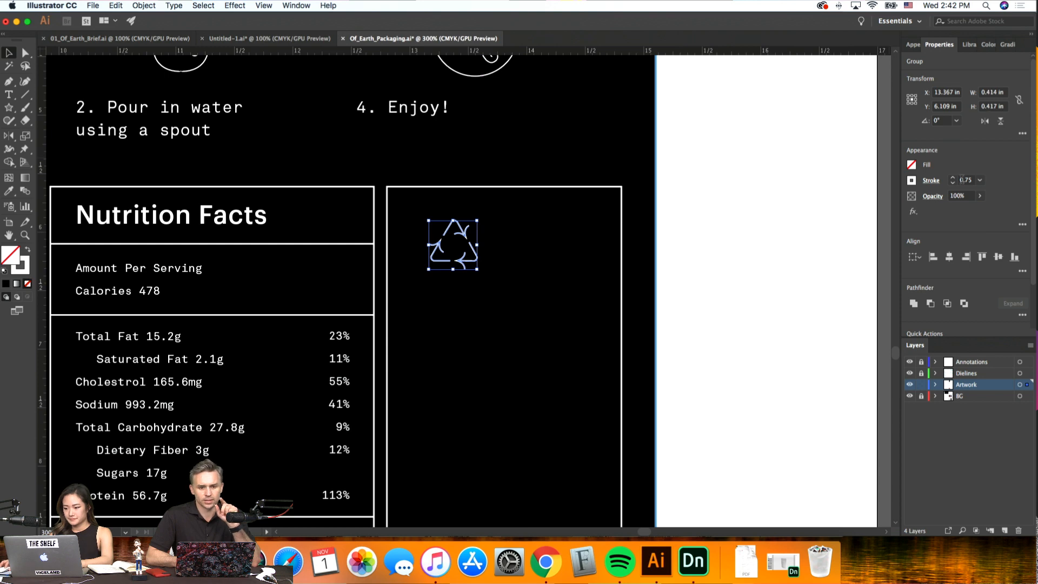
Set the arrow symbol's stroke to 0.5 pt and move it closer to the panel's upper-left corner
{"action": "key", "text": "Return"}
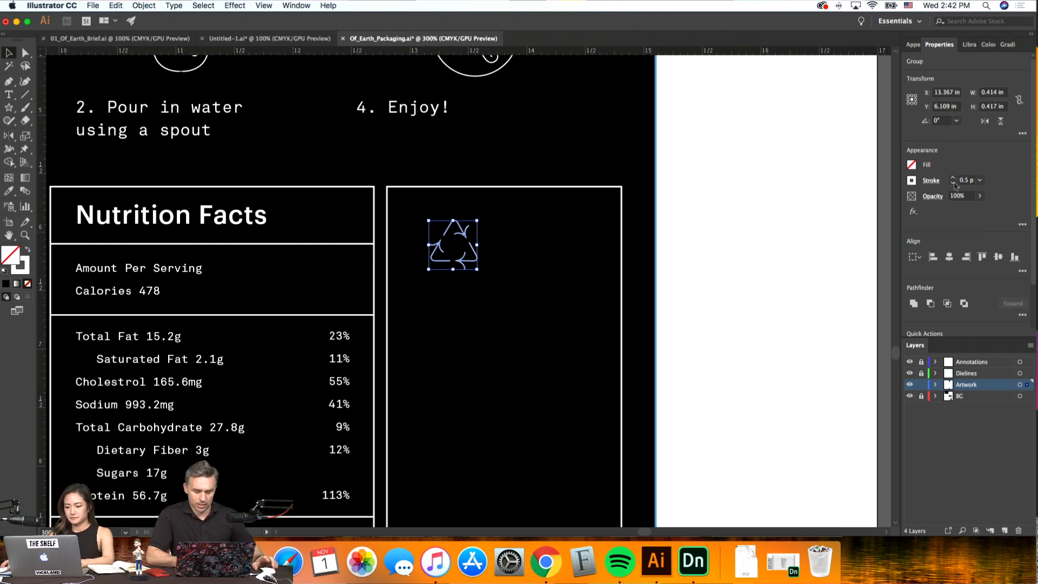
{"action": "left_click", "coordinate": [513, 367]}
{"action": "scroll", "coordinate": [507, 368], "scroll_direction": "up", "scroll_amount": 3}
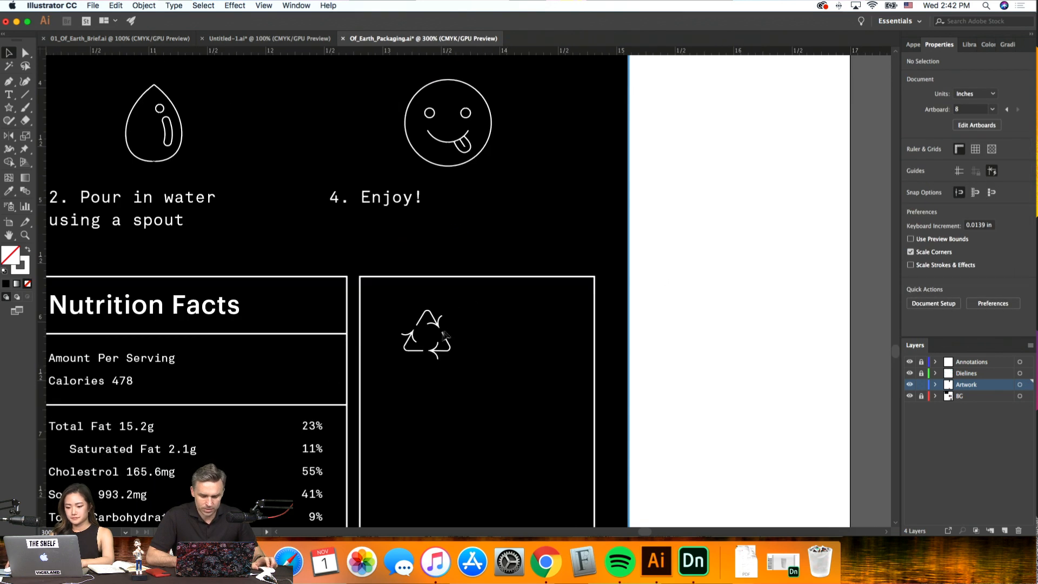
{"action": "left_click_drag", "start_coordinate": [424, 326], "coordinate": [412, 318]}
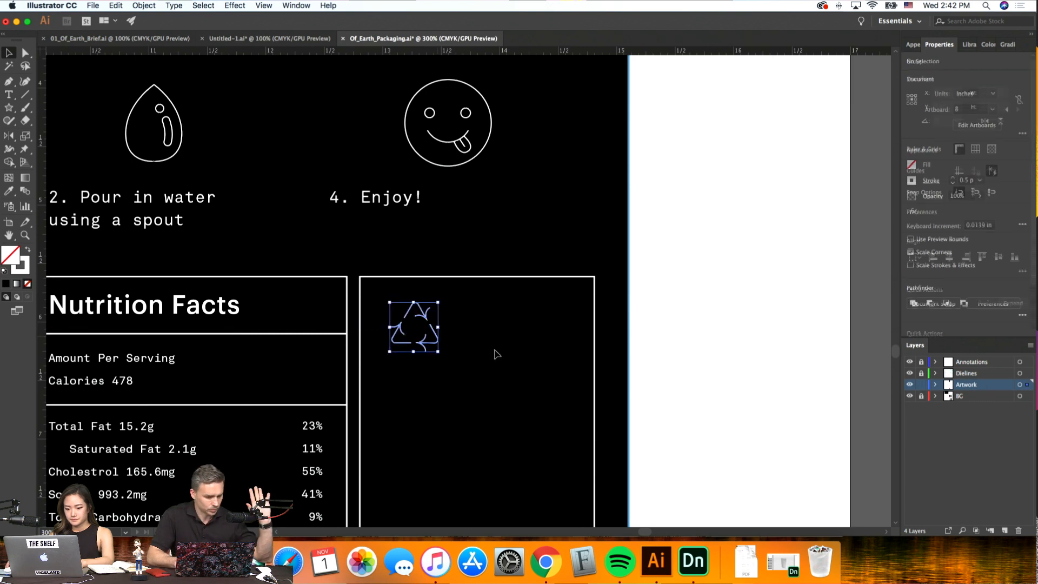
{"action": "left_click", "coordinate": [496, 354]}
Draw an unfilled circle with a 0.5 pt white stroke to the right of the arrow symbol, about as tall as the symbol
{"action": "key", "text": "super+equal"}
{"action": "key", "text": "super+equal"}
{"action": "key", "text": "super+equal"}
{"action": "scroll", "coordinate": [496, 354], "scroll_direction": "left", "scroll_amount": 4}
{"action": "scroll", "coordinate": [496, 353], "scroll_direction": "down", "scroll_amount": 3}
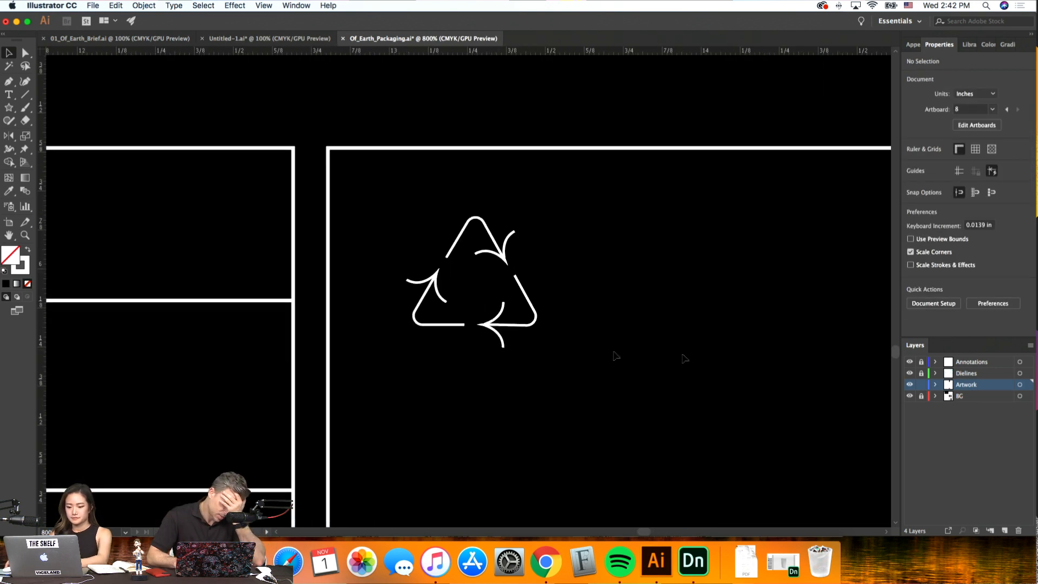
{"action": "scroll", "coordinate": [682, 372], "scroll_direction": "right", "scroll_amount": 3}
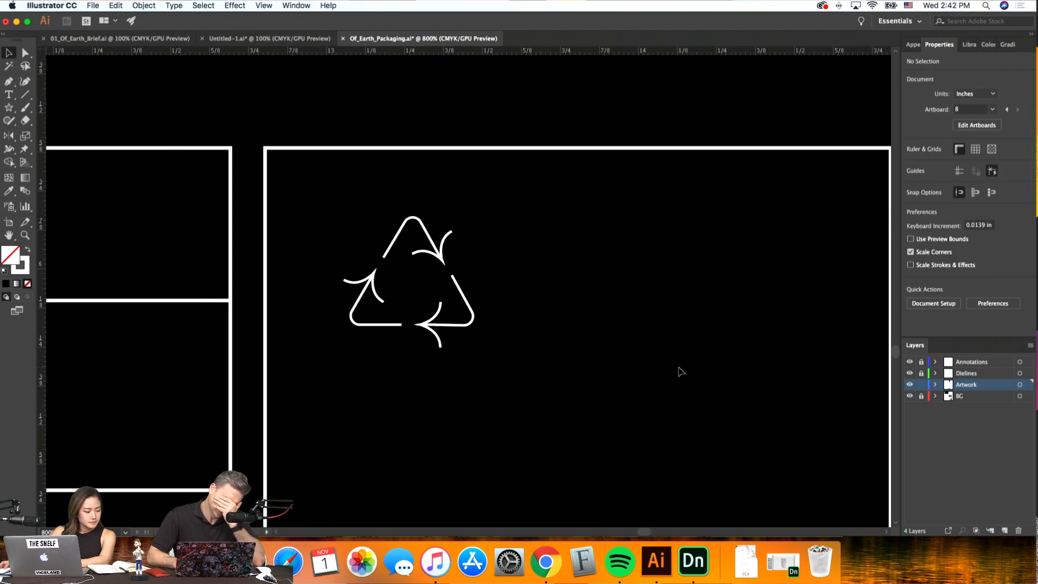
{"action": "left_click", "coordinate": [8, 81]}
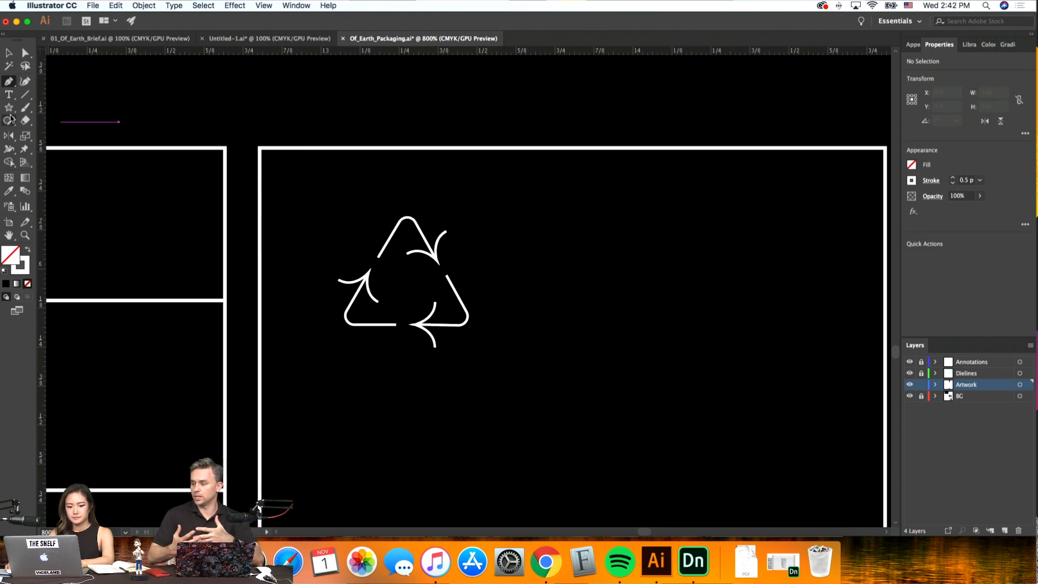
{"action": "left_click_drag", "start_coordinate": [9, 106], "coordinate": [54, 134]}
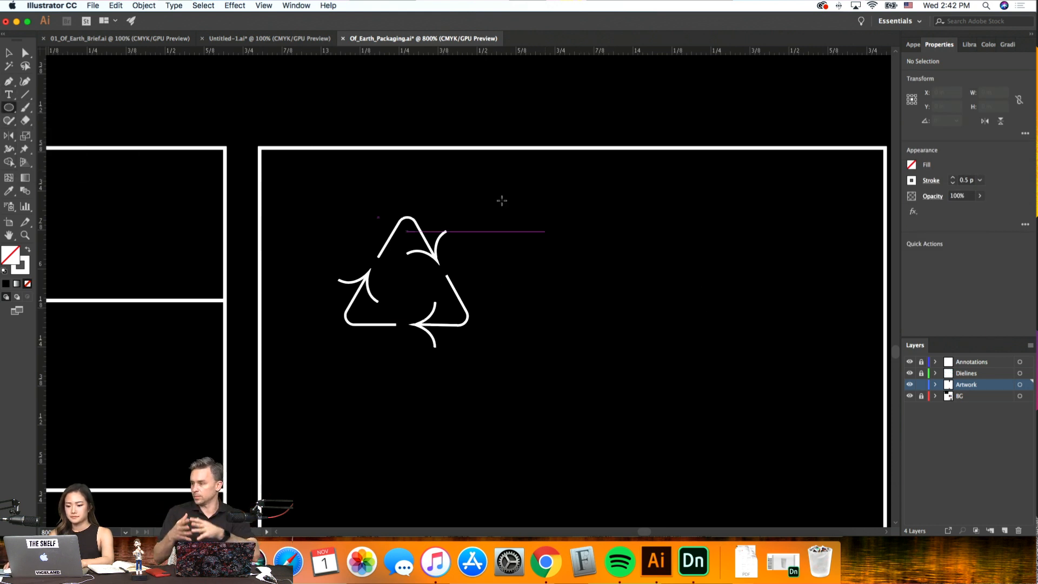
{"action": "mouse_move", "coordinate": [518, 220]}
{"action": "left_mouse_down"}
{"action": "mouse_move", "coordinate": [559, 232]}
{"action": "mouse_move", "coordinate": [633, 327]}
{"action": "mouse_move", "coordinate": [587, 329]}
{"action": "left_mouse_up"}
{"action": "key", "text": "v"}
{"action": "left_click", "coordinate": [709, 349]}
{"action": "scroll", "coordinate": [563, 278], "scroll_direction": "right", "scroll_amount": 4}
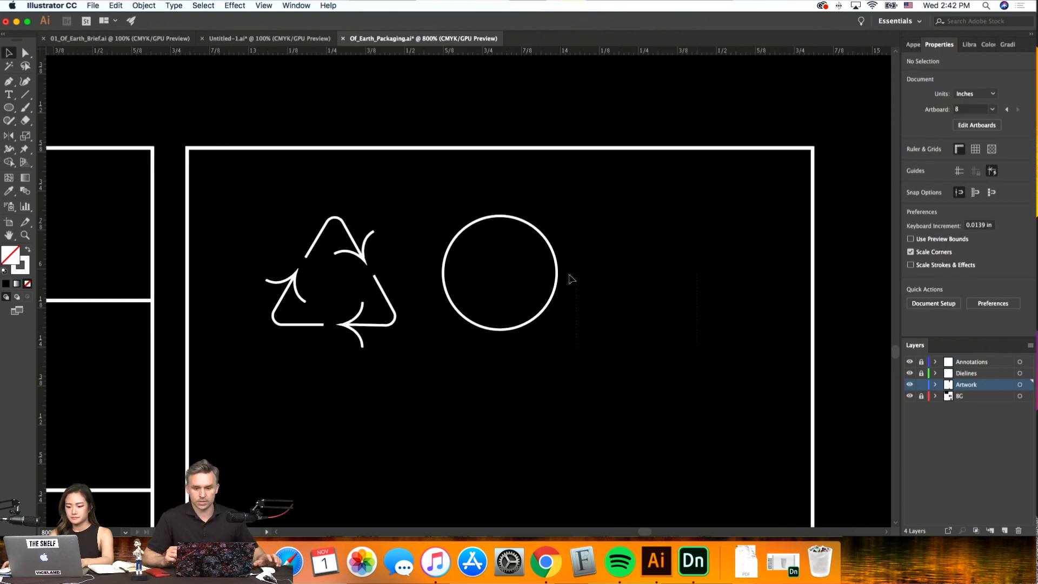
Delete the circle's right anchor point with the Direct Selection tool, leaving an open left semicircle
{"action": "key", "text": "super+equal"}
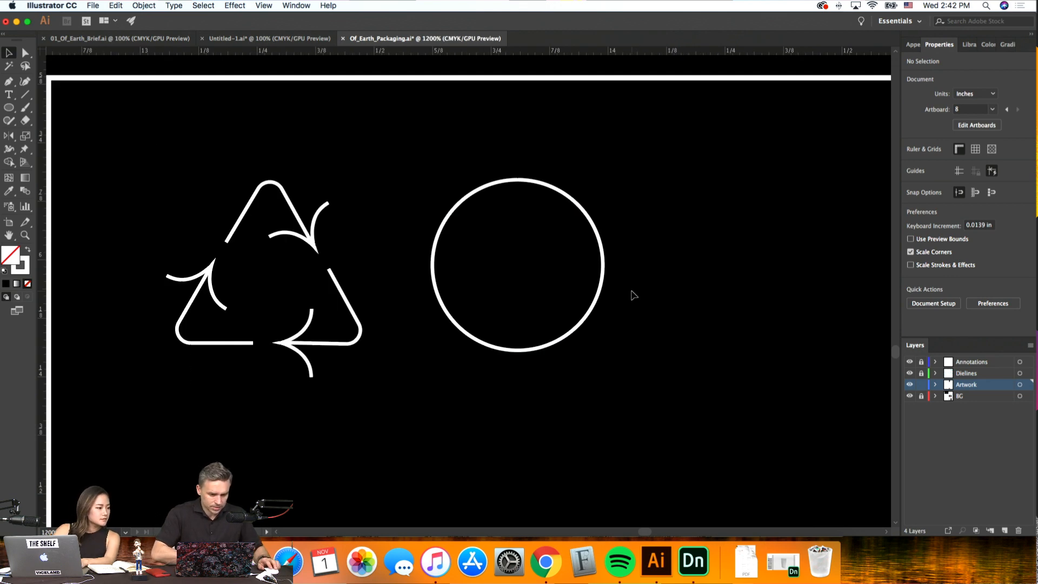
{"action": "scroll", "coordinate": [634, 296], "scroll_direction": "up", "scroll_amount": 3}
{"action": "scroll", "coordinate": [634, 296], "scroll_direction": "left", "scroll_amount": 2}
{"action": "left_click", "coordinate": [660, 346]}
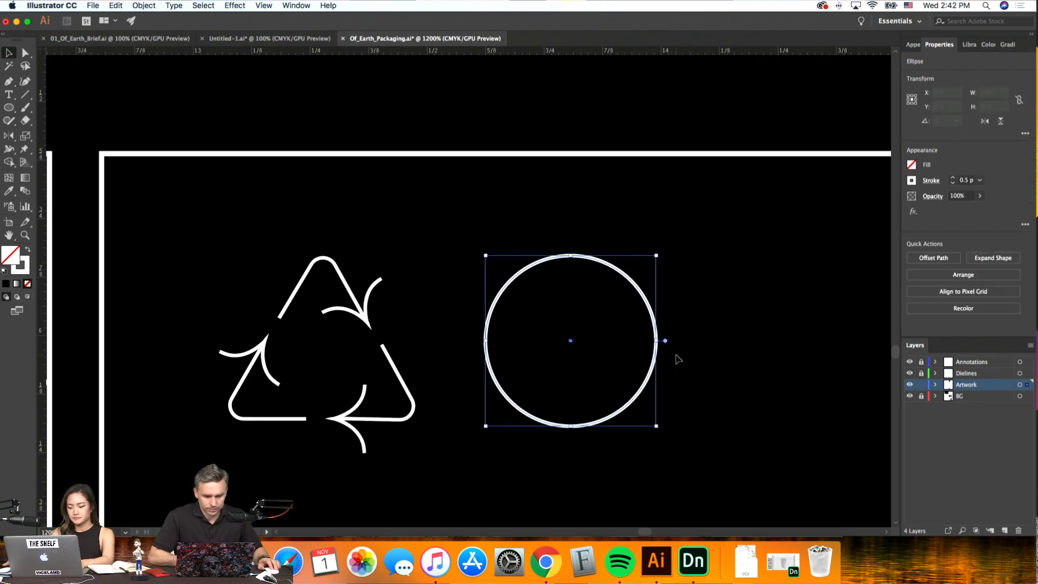
{"action": "key", "text": "super+equal"}
{"action": "scroll", "coordinate": [675, 355], "scroll_direction": "up", "scroll_amount": 2}
{"action": "scroll", "coordinate": [675, 355], "scroll_direction": "right", "scroll_amount": 1}
{"action": "left_click", "coordinate": [623, 343]}
{"action": "key", "text": "a"}
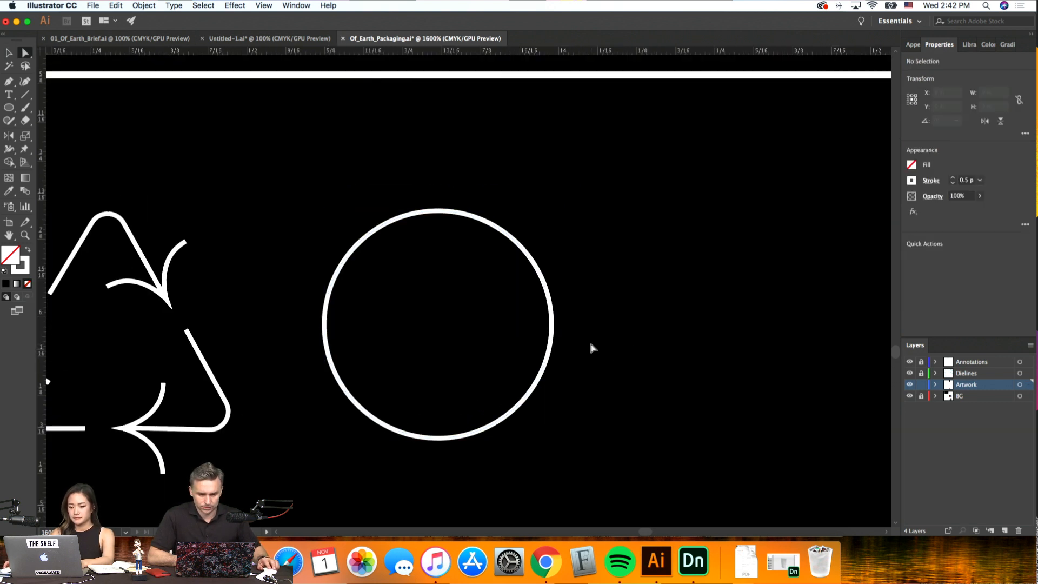
{"action": "left_click_drag", "start_coordinate": [591, 344], "coordinate": [493, 288]}
{"action": "key", "text": "BackSpace"}
{"action": "left_click", "coordinate": [412, 214]}
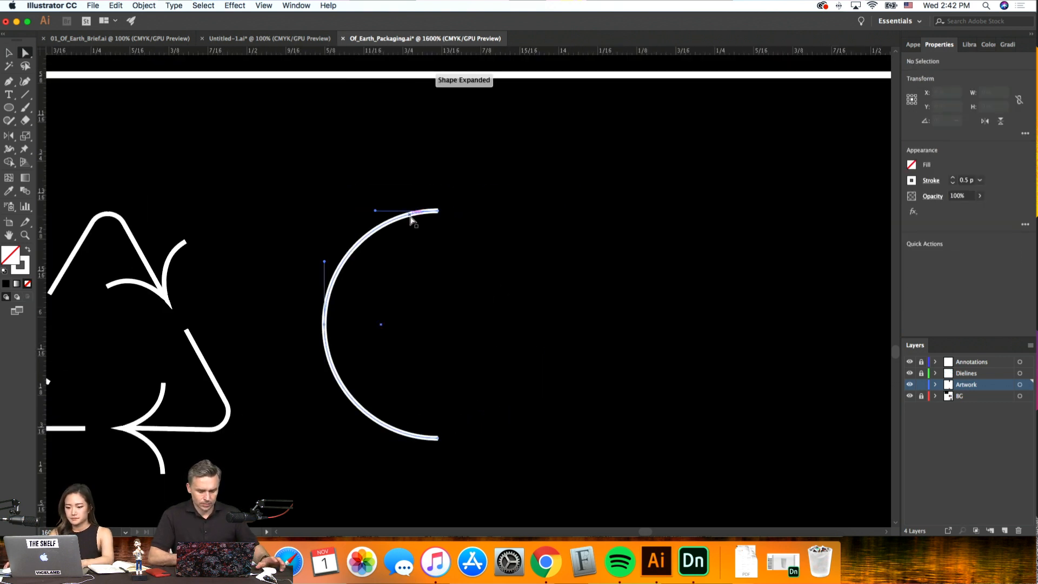
Add an anchor point near the semicircle's upper end and delete the short segment beyond it
{"action": "key", "text": "super+equal"}
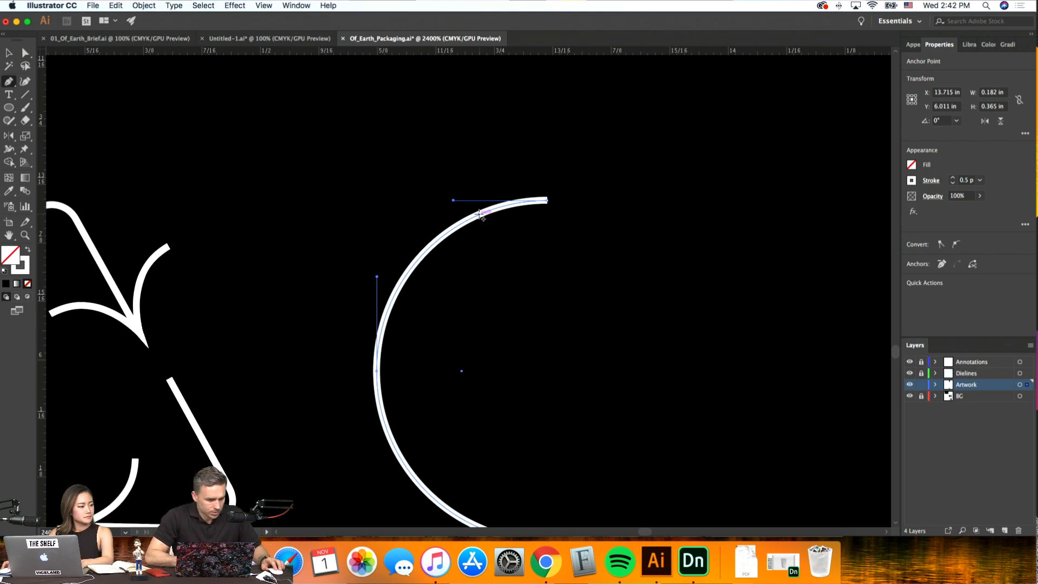
{"action": "left_click", "coordinate": [480, 213]}
{"action": "left_click_drag", "start_coordinate": [548, 194], "coordinate": [533, 192]}
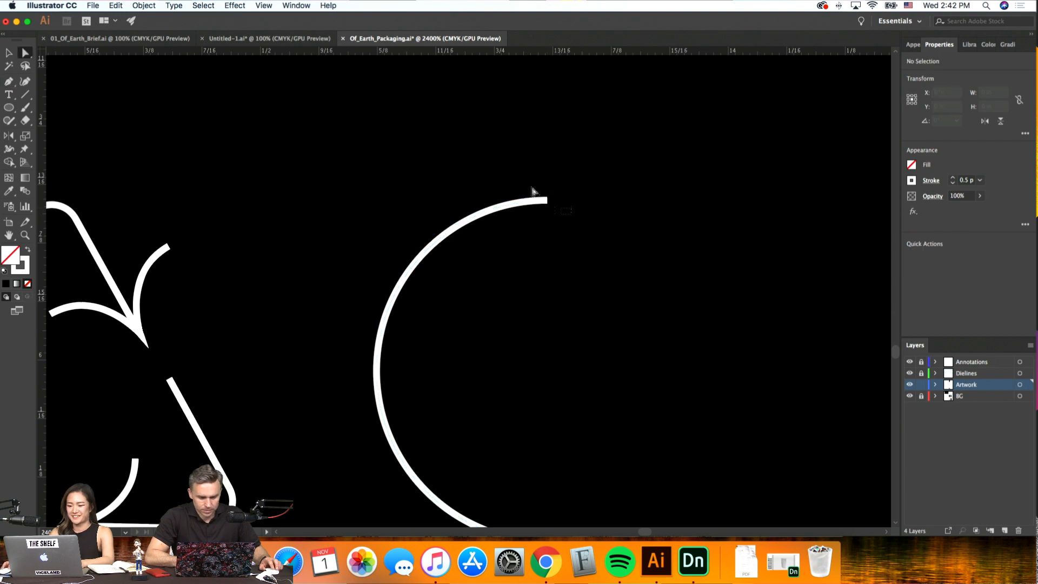
{"action": "key", "text": "super+minus"}
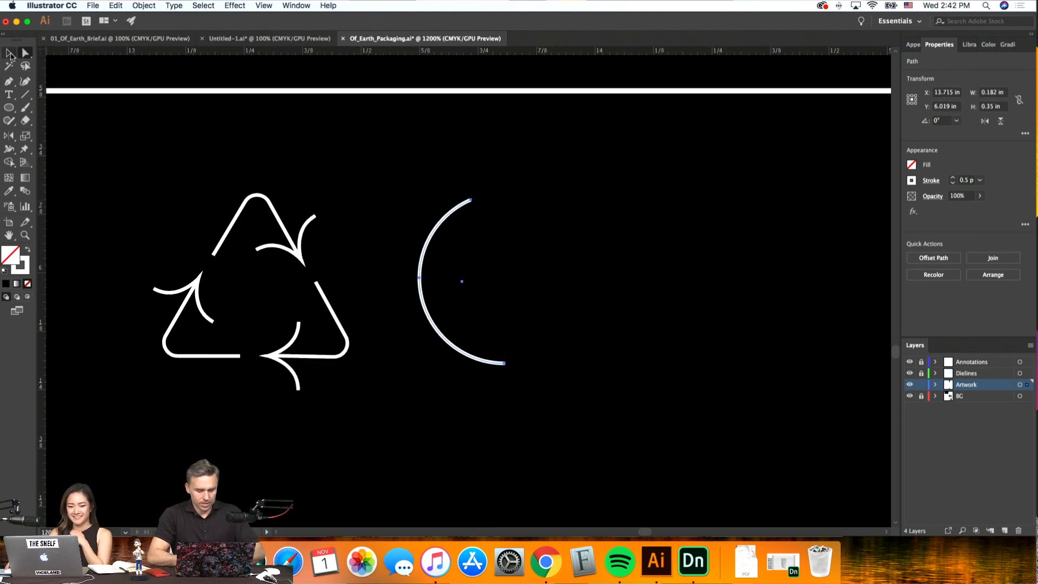
Copy the arrowhead from the triangular symbol's top arrow and paste it as a separate object outside the group
{"action": "left_click", "coordinate": [9, 54]}
{"action": "left_click", "coordinate": [287, 141]}
{"action": "double_click", "coordinate": [301, 249]}
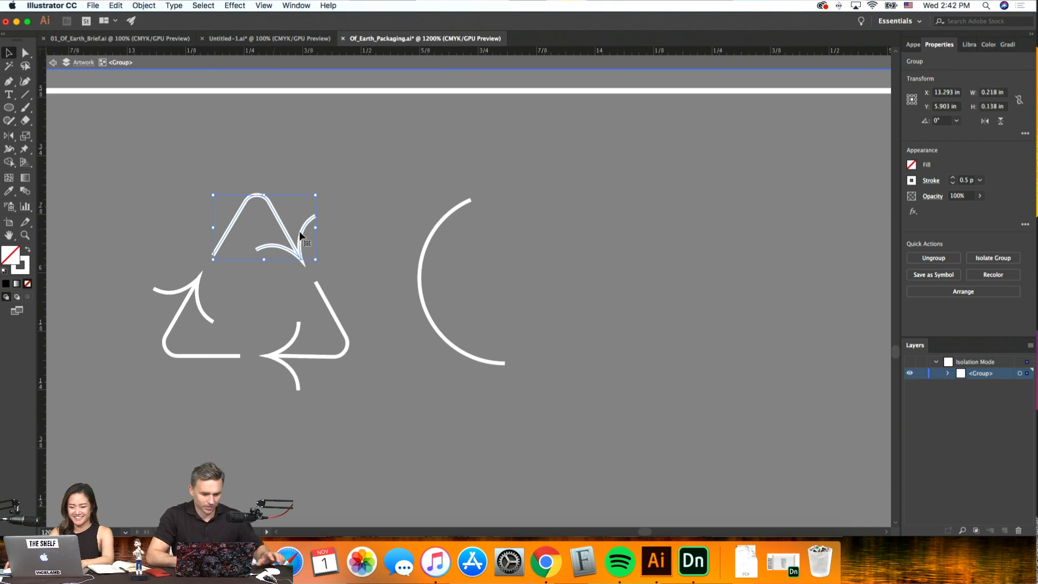
{"action": "double_click", "coordinate": [619, 303]}
{"action": "key", "text": "super+equal"}
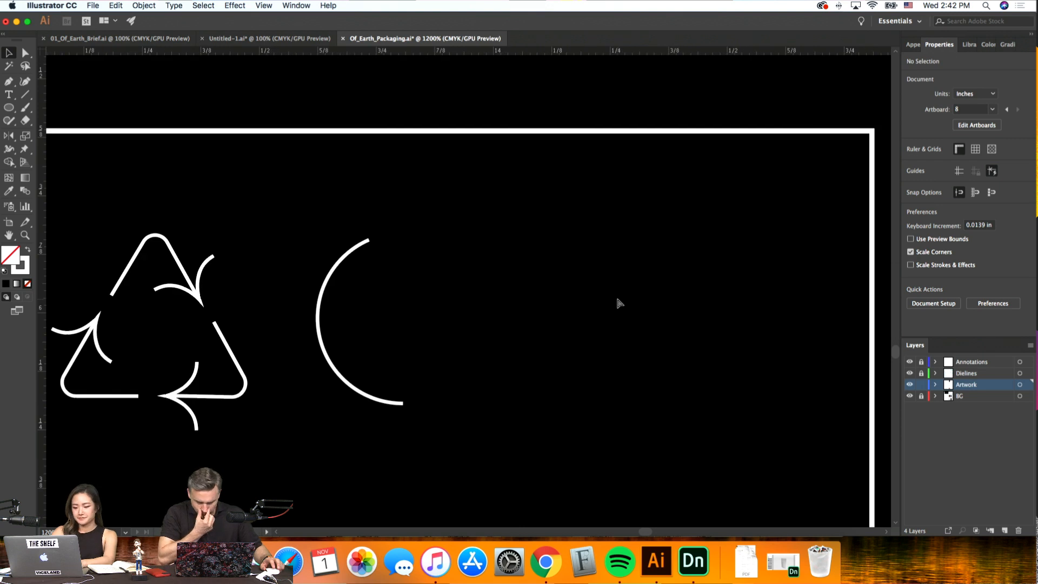
{"action": "key", "text": "super+v"}
Move and rotate the pasted arrowhead so it caps the arc's upper end and follows the curve's direction
{"action": "left_click_drag", "start_coordinate": [533, 250], "coordinate": [444, 225]}
{"action": "left_click", "coordinate": [444, 225]}
{"action": "left_click_drag", "start_coordinate": [518, 327], "coordinate": [297, 207]}
{"action": "left_click_drag", "start_coordinate": [315, 122], "coordinate": [300, 108]}
{"action": "left_click", "coordinate": [300, 108]}
{"action": "left_click_drag", "start_coordinate": [284, 213], "coordinate": [270, 221]}
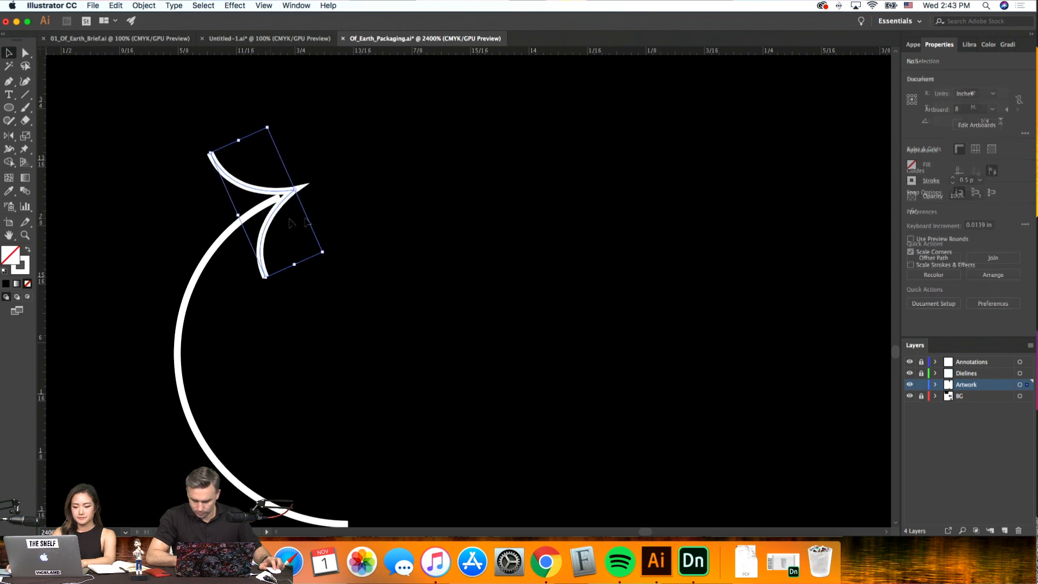
{"action": "left_click_drag", "start_coordinate": [274, 122], "coordinate": [268, 120]}
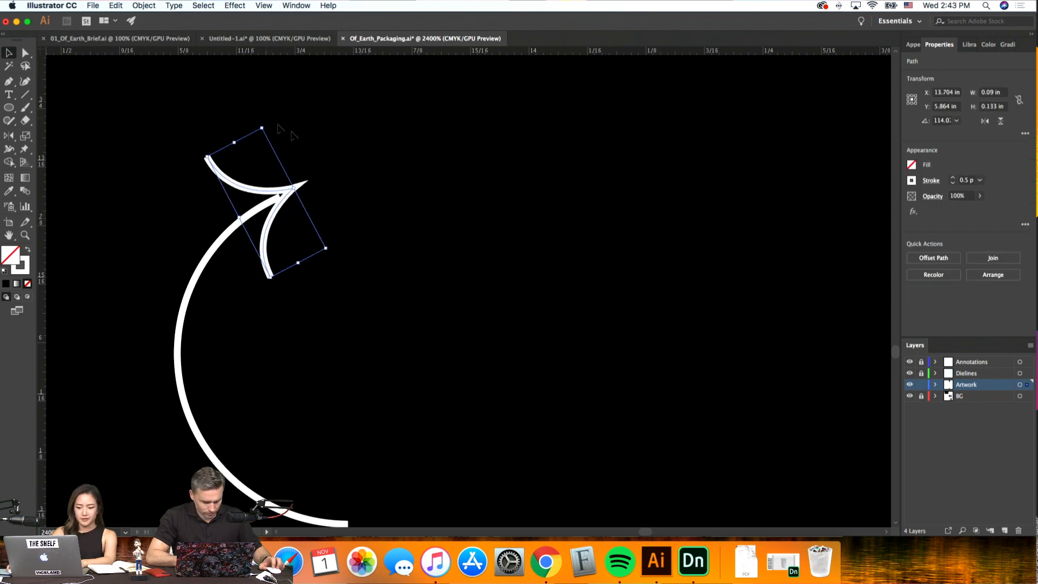
{"action": "left_click", "coordinate": [292, 138]}
{"action": "left_click_drag", "start_coordinate": [267, 228], "coordinate": [264, 230]}
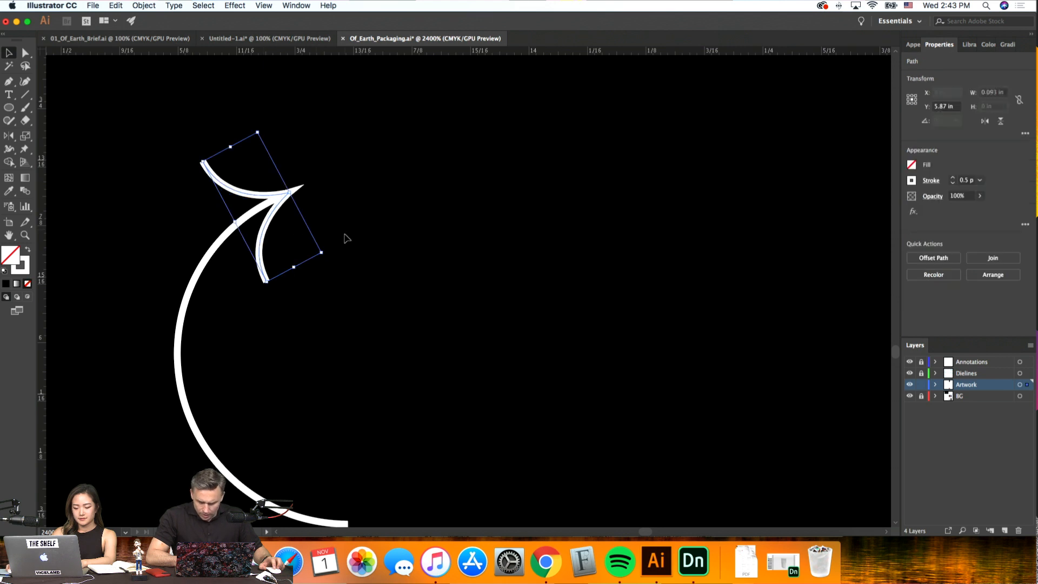
{"action": "left_click", "coordinate": [355, 231]}
Select the arc with its arrowhead and make a duplicate rotated 180° in place
{"action": "key", "text": "super+minus"}
{"action": "key", "text": "super+minus"}
{"action": "key", "text": "super+minus"}
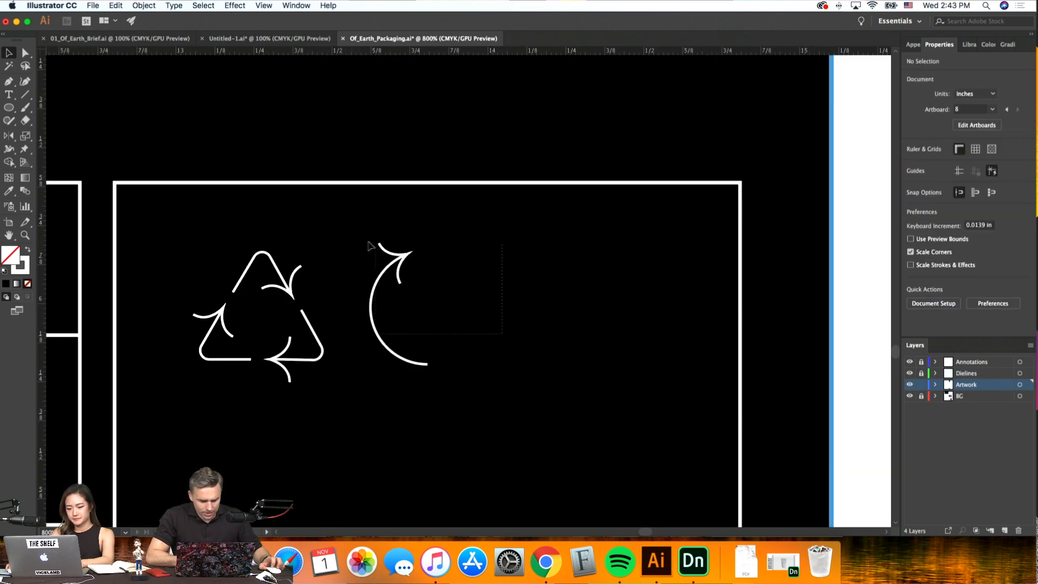
{"action": "left_click_drag", "start_coordinate": [369, 245], "coordinate": [364, 241]}
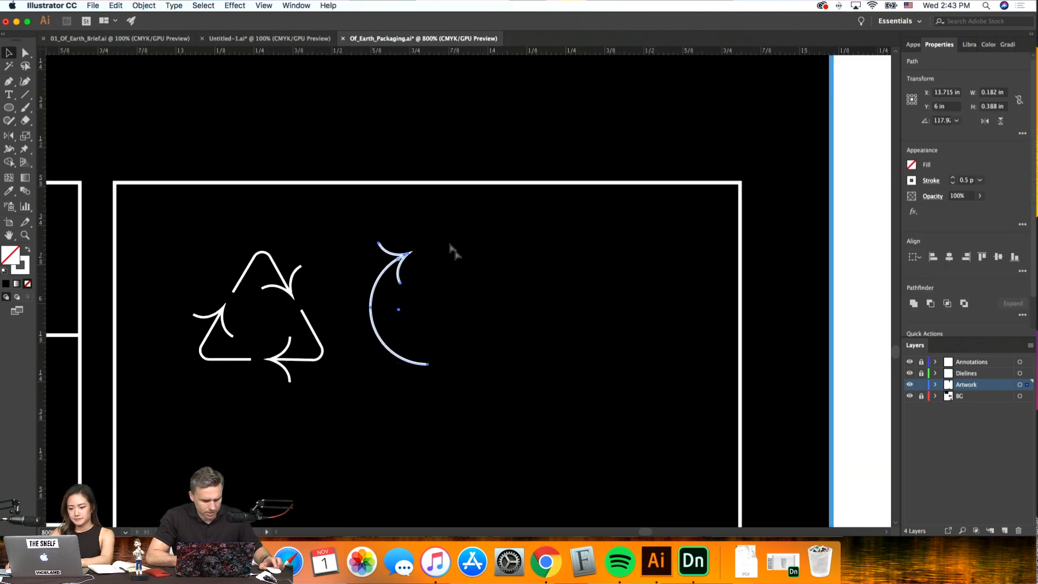
{"action": "key", "text": "r"}
{"action": "left_click_drag", "start_coordinate": [435, 246], "coordinate": [335, 431]}
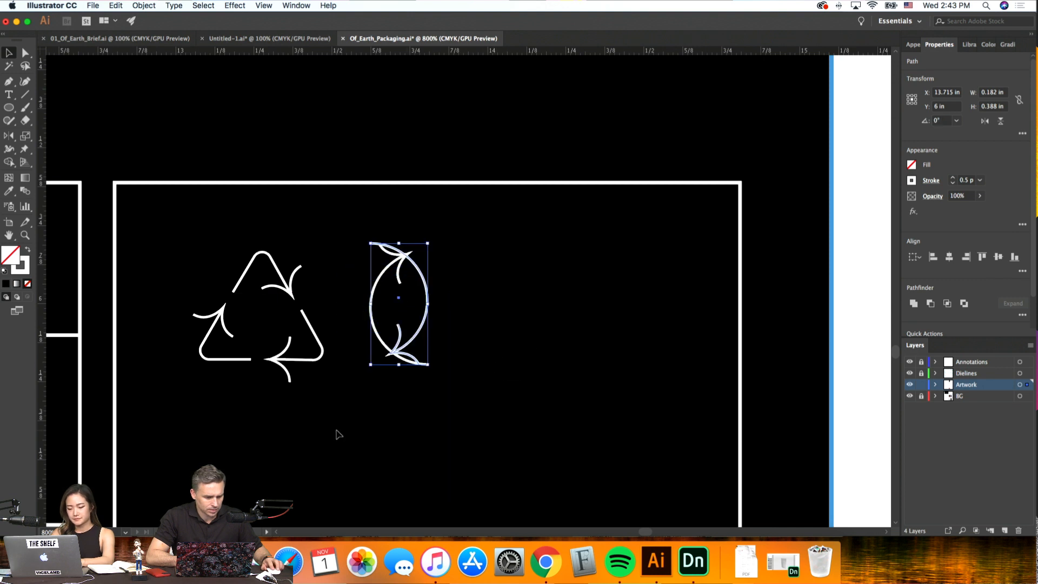
Shift the rotated duplicate right and slightly down so the two arrows form a circle with small gaps
{"action": "key", "text": "shift+Right"}
{"action": "key", "text": "shift+Right"}
{"action": "key", "text": "Down"}
{"action": "key", "text": "Down"}
{"action": "key", "text": "Up"}
{"action": "key", "text": "Left"}
{"action": "key", "text": "Left"}
{"action": "key", "text": "Left"}
{"action": "key", "text": "Left"}
{"action": "key", "text": "Left"}
{"action": "key", "text": "Left"}
{"action": "key", "text": "Left"}
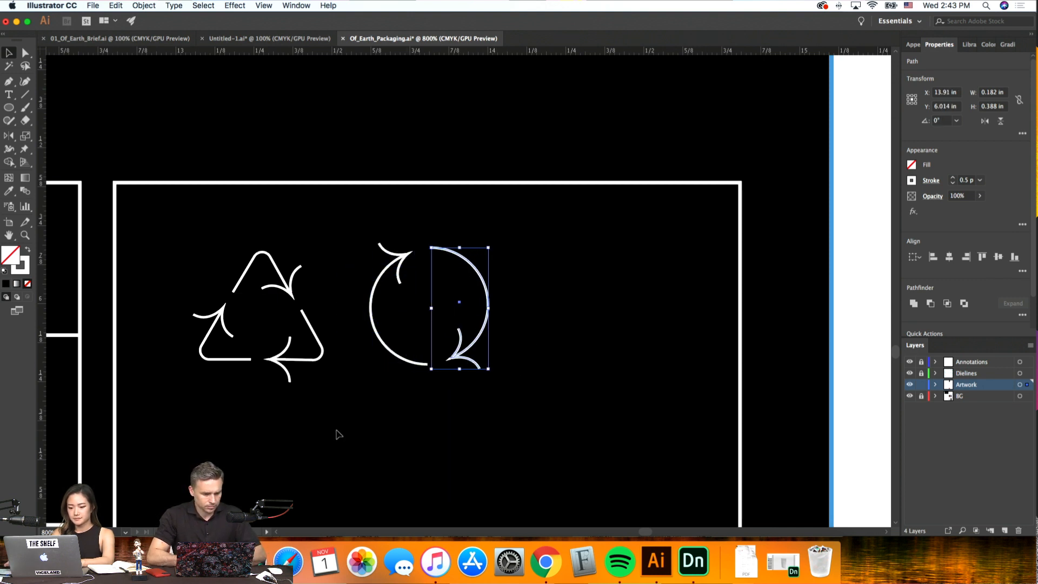
Rotate both curved arrows together clockwise until the arrowheads point horizontally at the circle's top and bottom
{"action": "left_click_drag", "start_coordinate": [546, 396], "coordinate": [358, 239]}
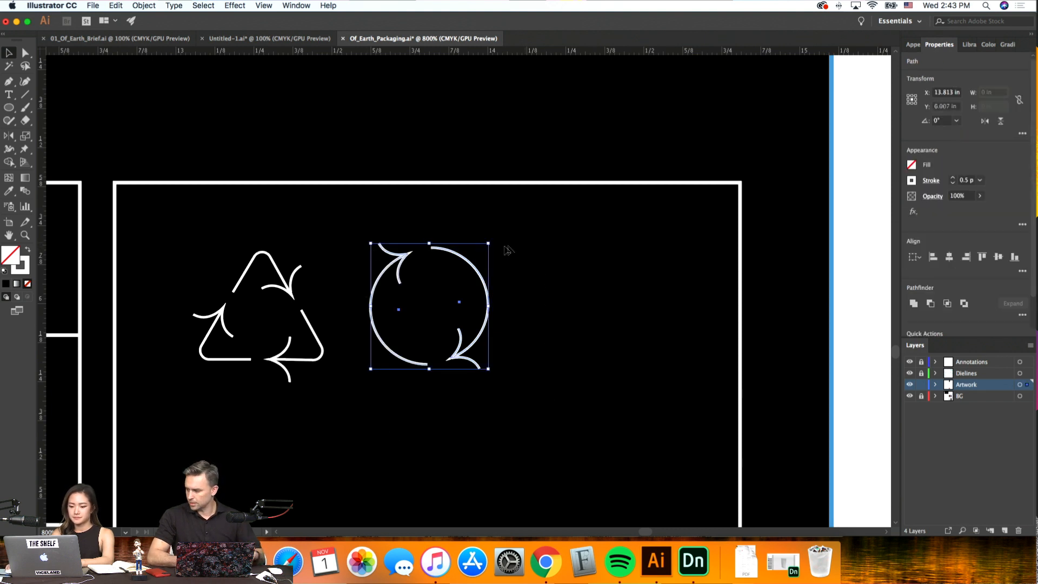
{"action": "left_click_drag", "start_coordinate": [492, 237], "coordinate": [577, 329]}
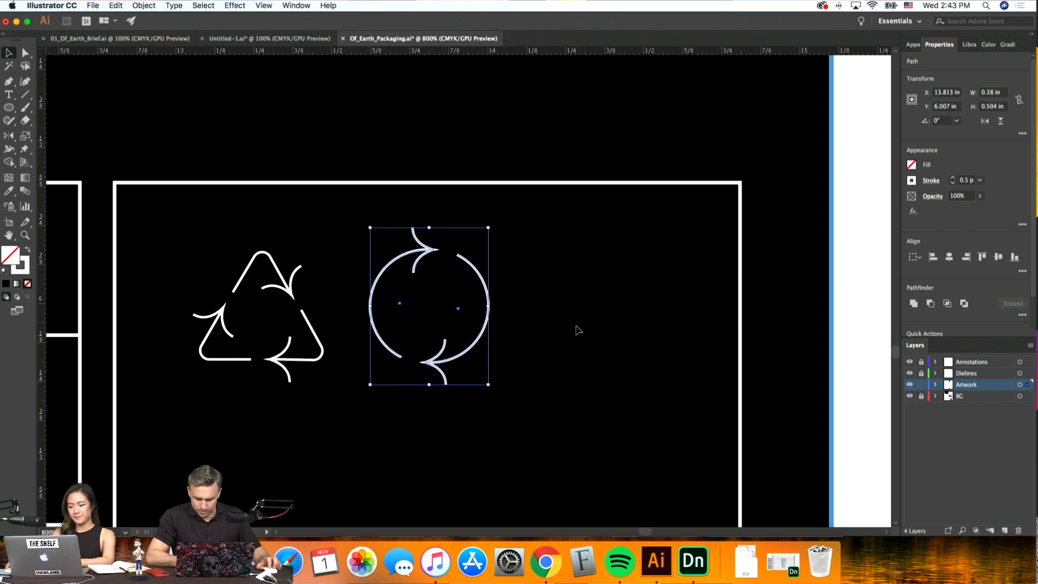
{"action": "left_click", "coordinate": [575, 330]}
Group the two curved arrows and scale the circular symbol down to about 0.35 by 0.47 in
{"action": "key", "text": "super+minus"}
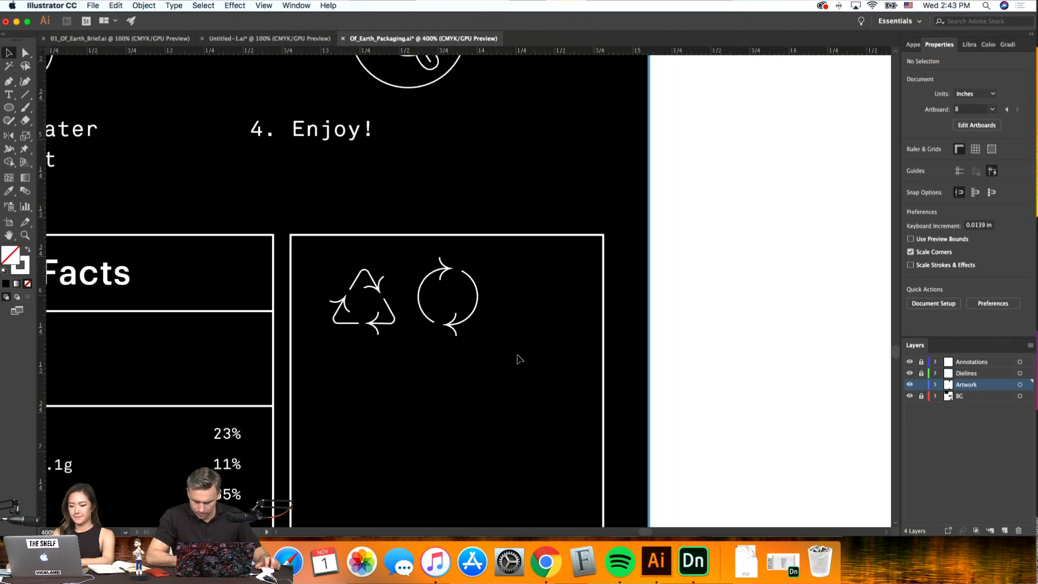
{"action": "left_click_drag", "start_coordinate": [422, 273], "coordinate": [423, 273]}
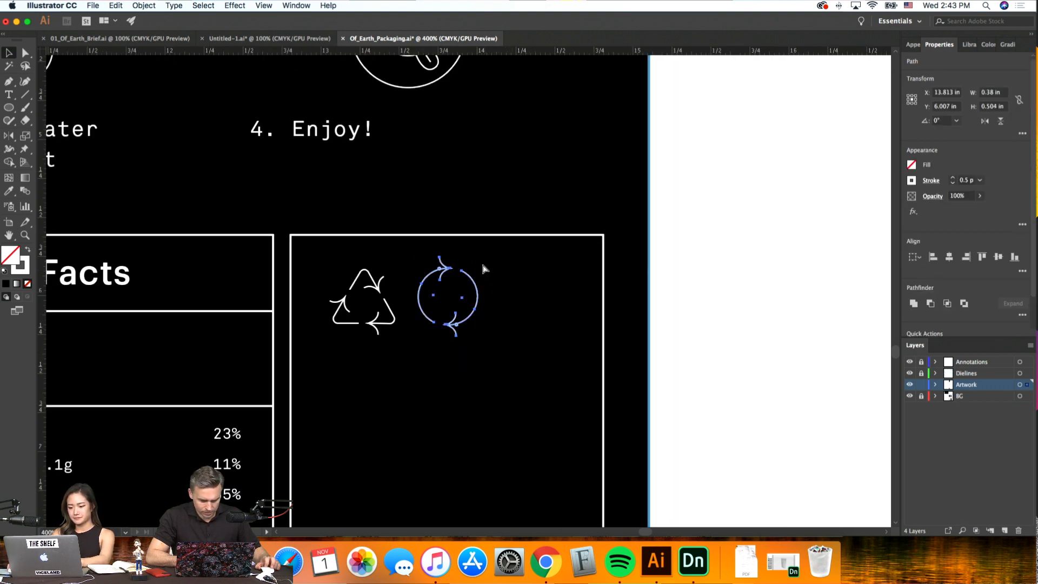
{"action": "key", "text": "super+g"}
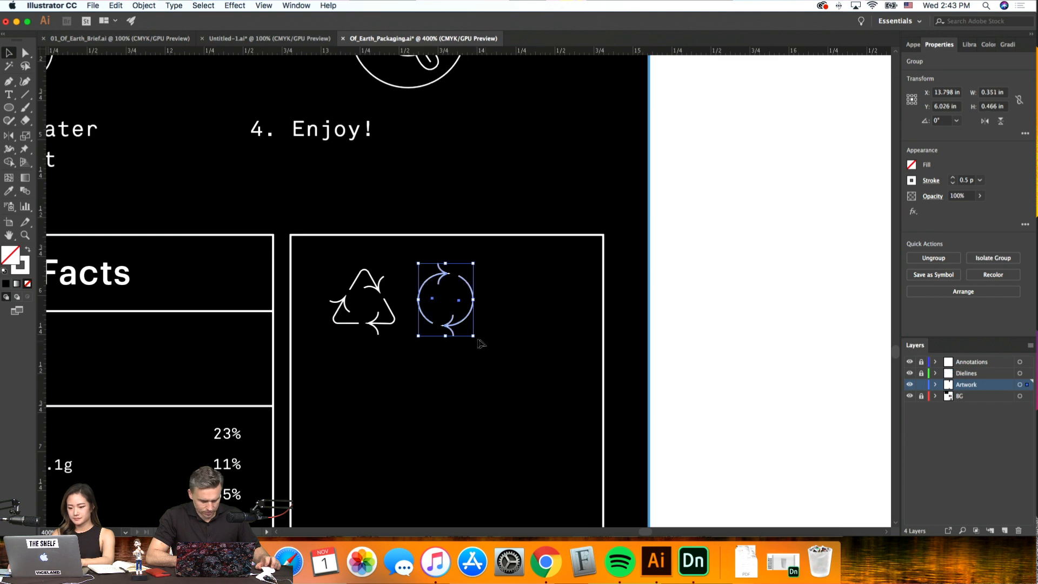
{"action": "left_click", "coordinate": [533, 355]}
Move the circular arrow symbol horizontally to the right, widening its gap from the triangular symbol
{"action": "key", "text": "super+minus"}
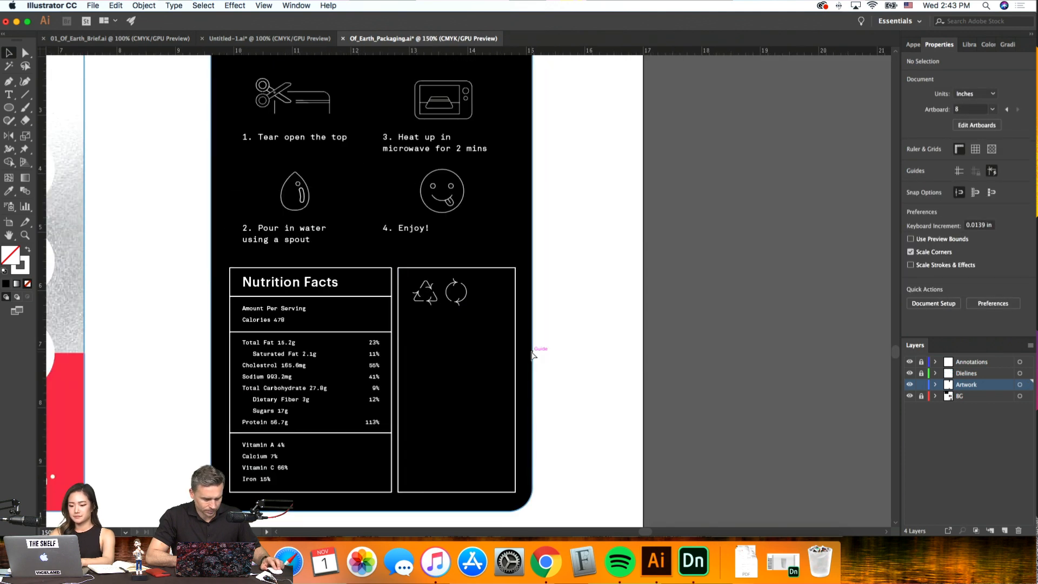
{"action": "key", "text": "super+equal"}
{"action": "key", "text": "super+equal"}
{"action": "key", "text": "super+equal"}
{"action": "key", "text": "super+equal"}
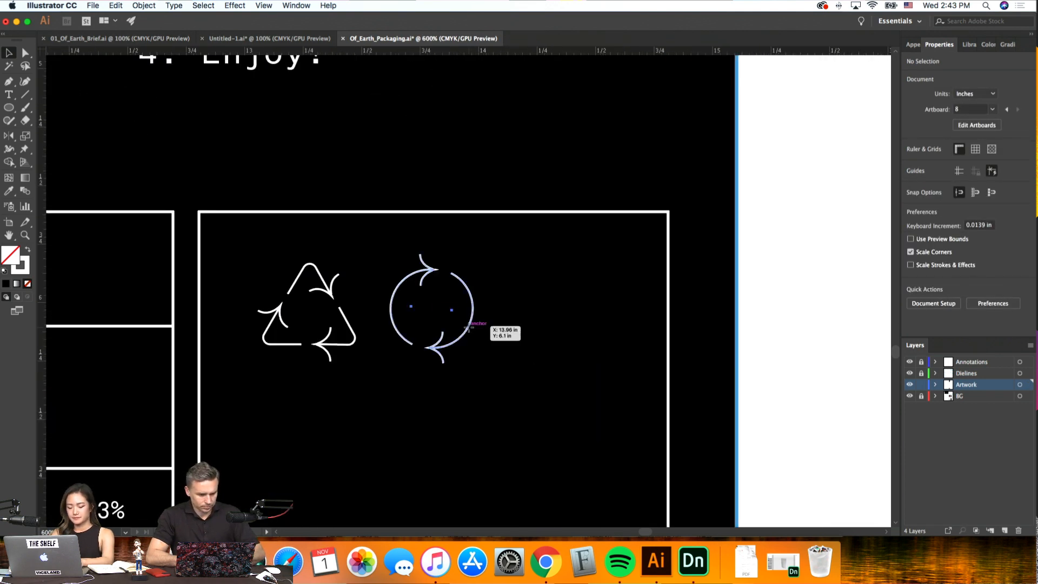
{"action": "left_click_drag", "start_coordinate": [463, 325], "coordinate": [509, 325]}
{"action": "left_click", "coordinate": [573, 372]}
{"action": "scroll", "coordinate": [574, 376], "scroll_direction": "down", "scroll_amount": 2}
{"action": "key", "text": "super+minus"}
{"action": "key", "text": "super+minus"}
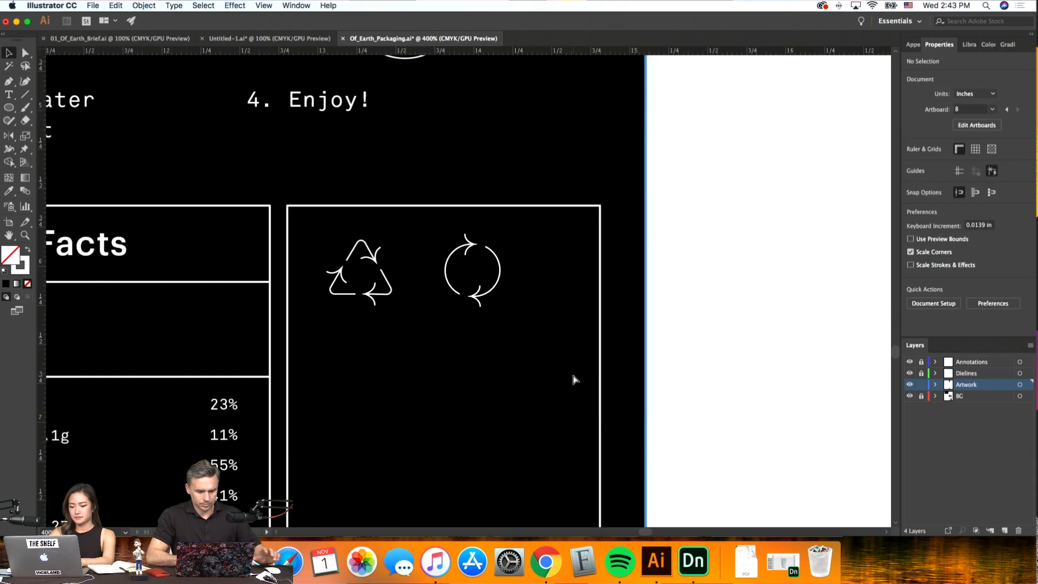
Switch to Chrome, search Google for "packaging symbols" and open the Shutterstock result
{"action": "left_click", "coordinate": [545, 561]}
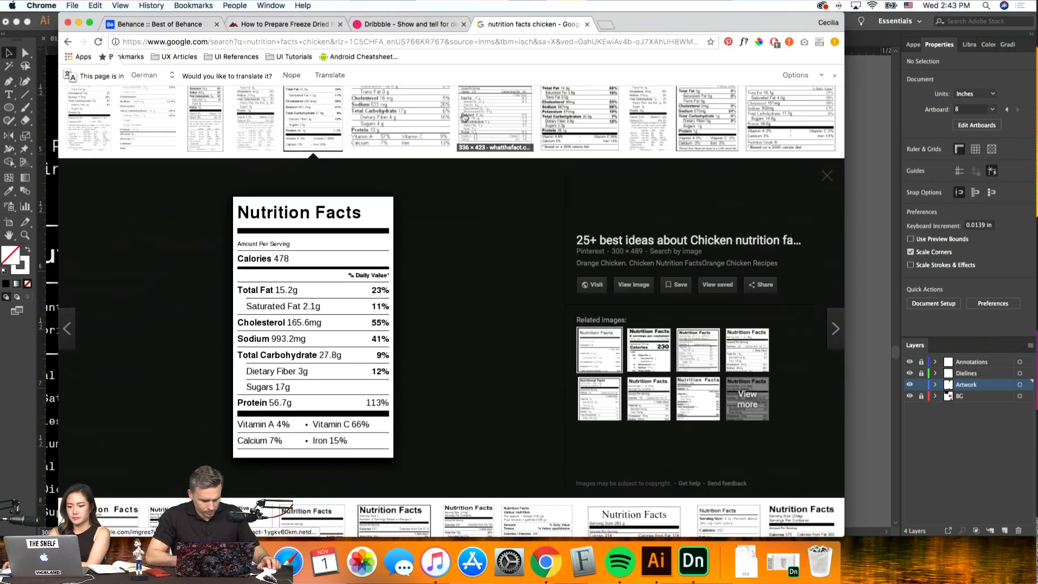
{"action": "key", "text": "super+l"}
{"action": "type", "text": "PACKAGING symbols"}
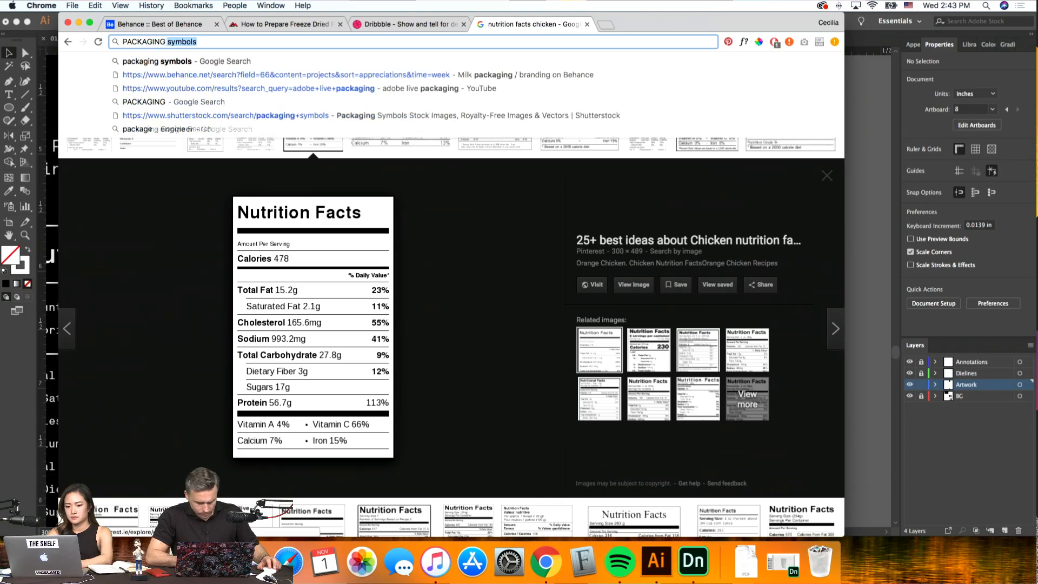
{"action": "key", "text": "Return"}
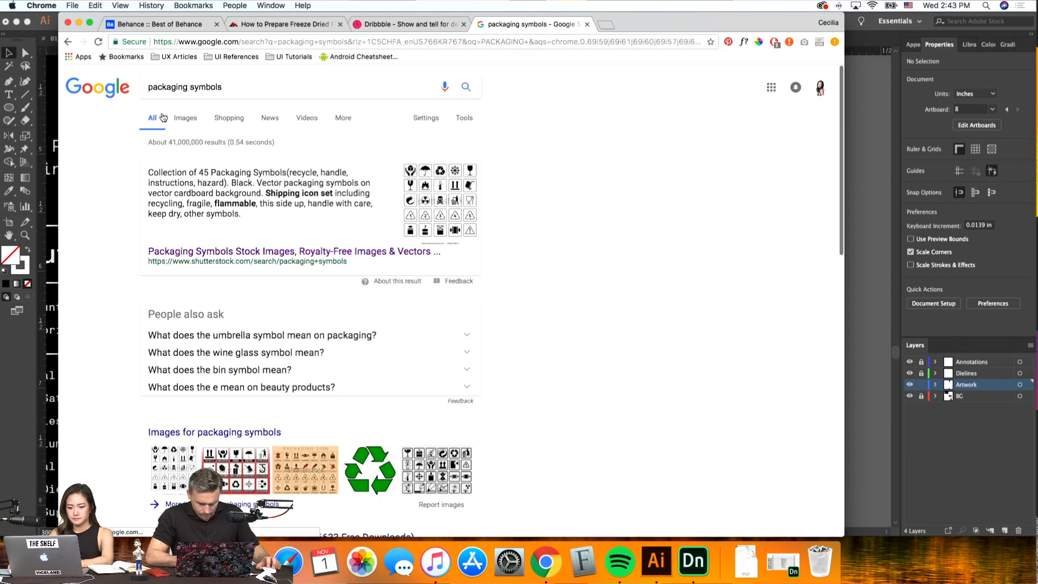
{"action": "left_click", "coordinate": [265, 255]}
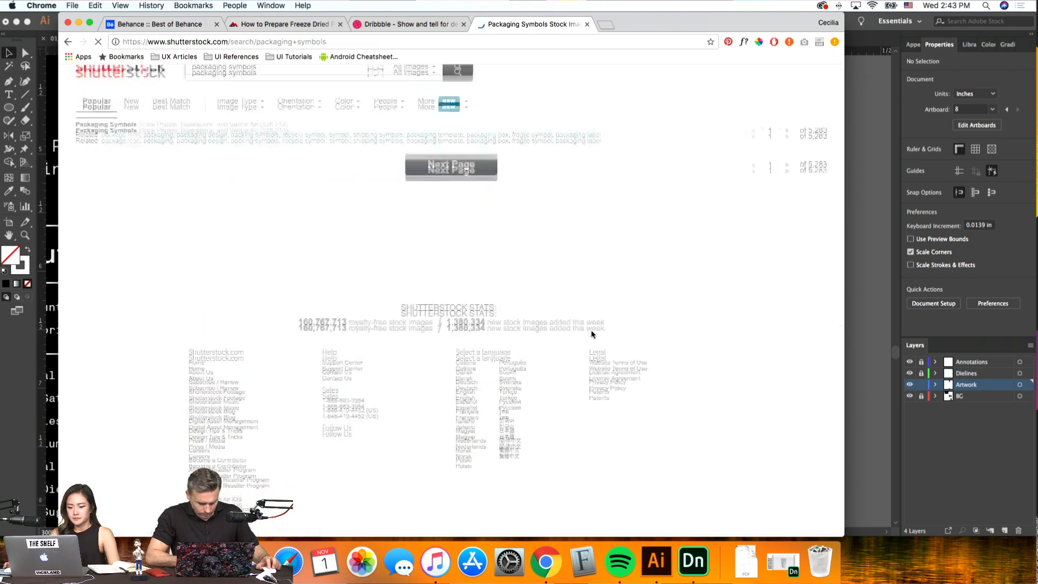
Open the sheet of 48 packaging symbols, examine its recycling marks for reference, and return to Illustrator
{"action": "left_click", "coordinate": [245, 188]}
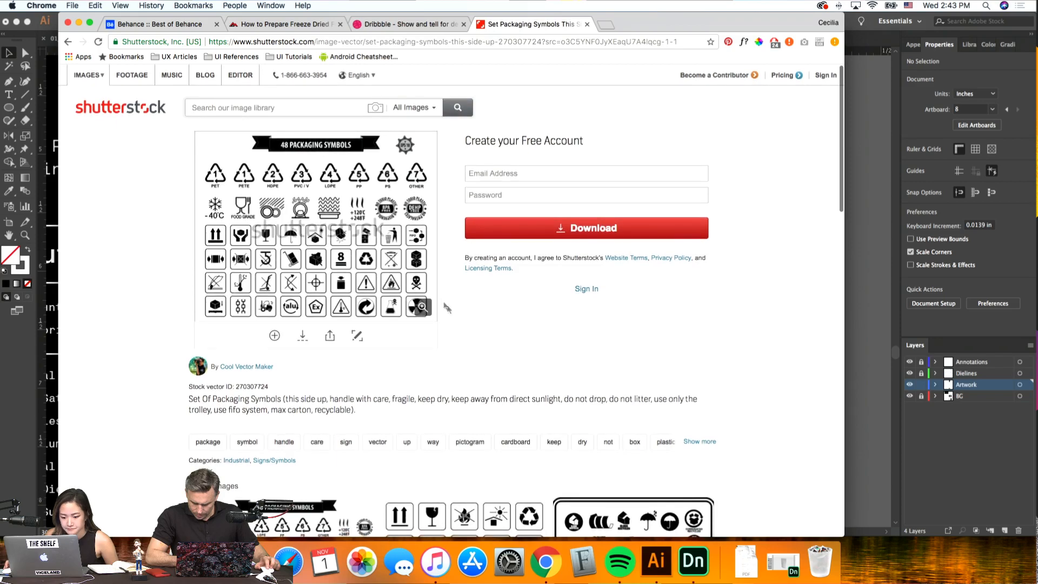
{"action": "scroll", "coordinate": [448, 308], "scroll_direction": "down", "scroll_amount": 1}
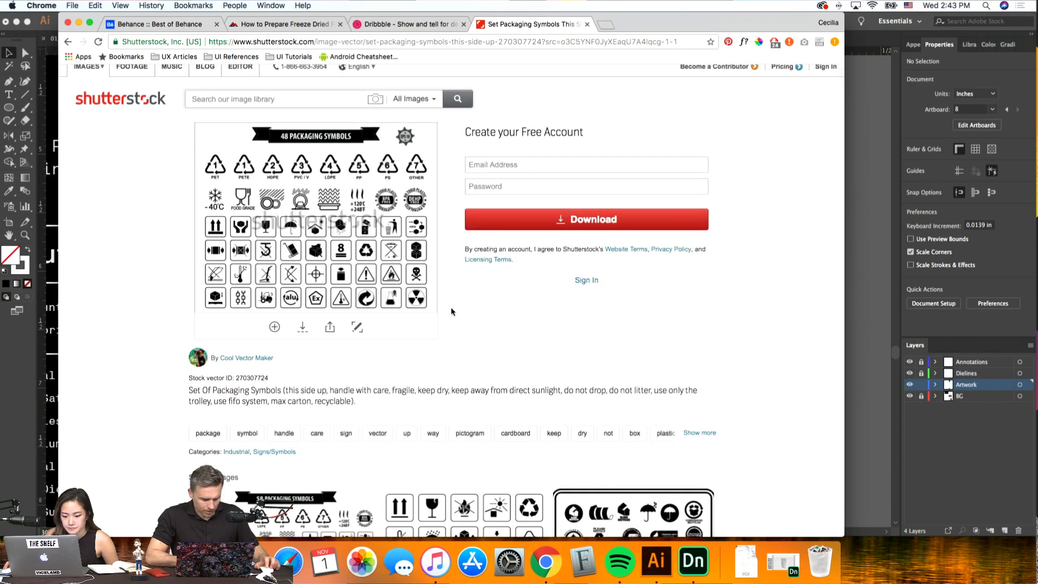
{"action": "scroll", "coordinate": [453, 312], "scroll_direction": "up", "scroll_amount": 1}
{"action": "scroll", "coordinate": [453, 312], "scroll_direction": "down", "scroll_amount": 1}
{"action": "left_click", "coordinate": [886, 315]}
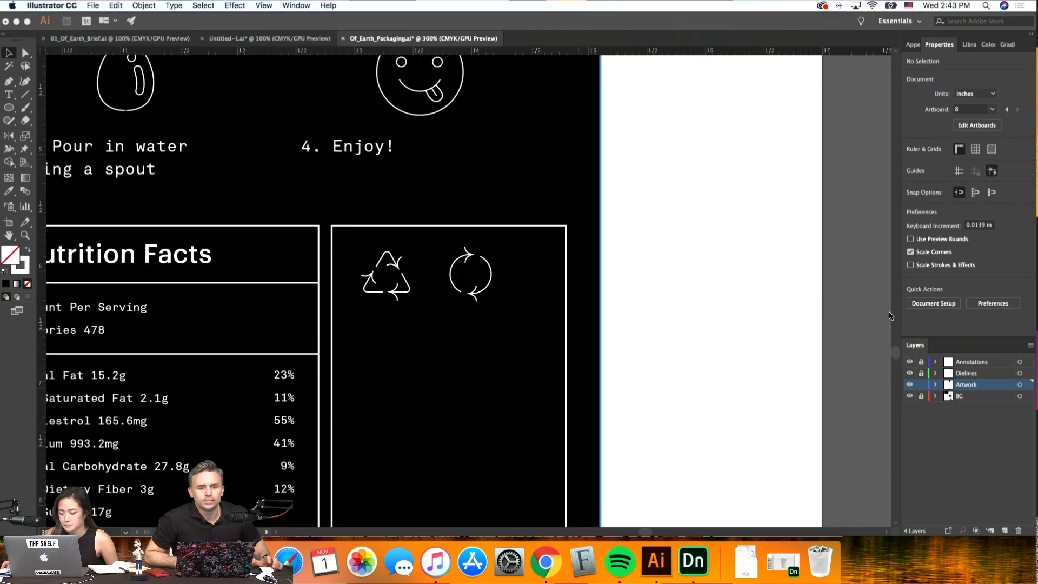
Create a text frame about 0.25 by 0.26 in below the symbols containing the digit "1"
{"action": "key", "text": "super+equal"}
{"action": "key", "text": "super+equal"}
{"action": "key", "text": "super+equal"}
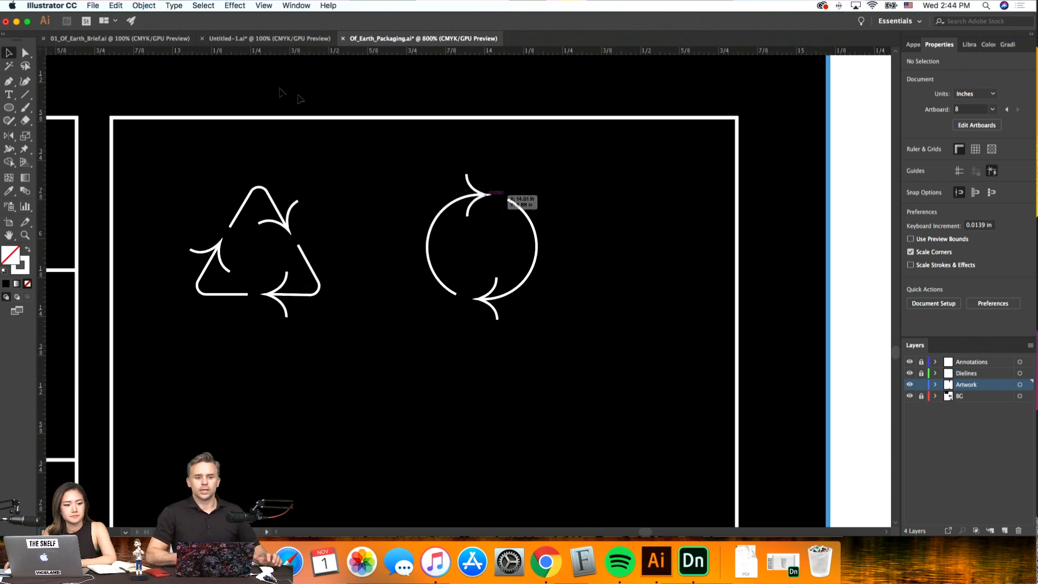
{"action": "key", "text": "t"}
{"action": "mouse_move", "coordinate": [310, 404]}
{"action": "left_mouse_down"}
{"action": "mouse_move", "coordinate": [361, 445]}
{"action": "mouse_move", "coordinate": [388, 484]}
{"action": "left_mouse_up"}
{"action": "key", "text": "BackSpace"}
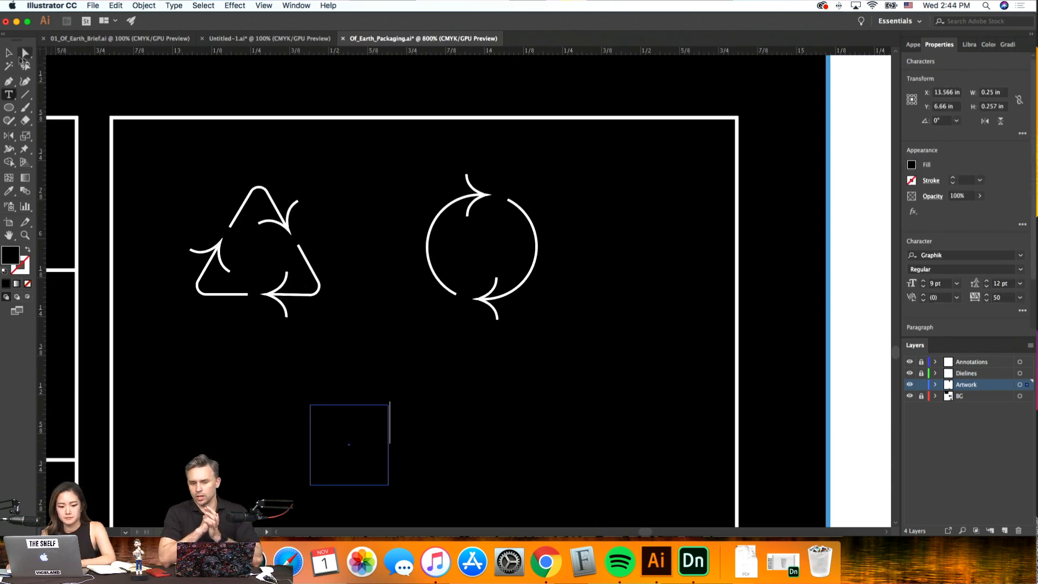
{"action": "key", "text": "Escape"}
Set the fill color of the digit 1 to white
{"action": "double_click", "coordinate": [21, 261]}
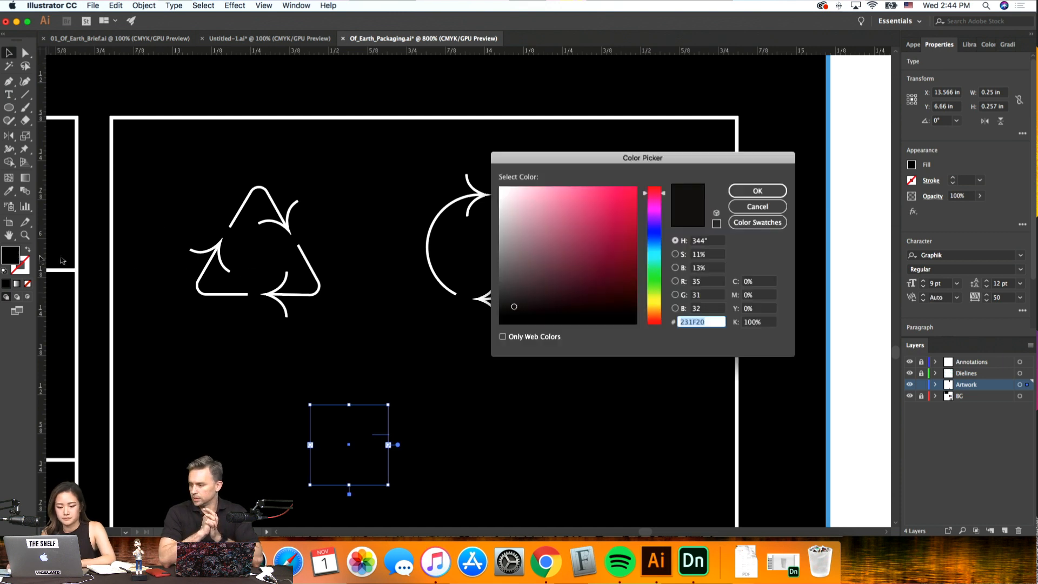
{"action": "left_click_drag", "start_coordinate": [555, 291], "coordinate": [486, 181]}
{"action": "left_click", "coordinate": [757, 191]}
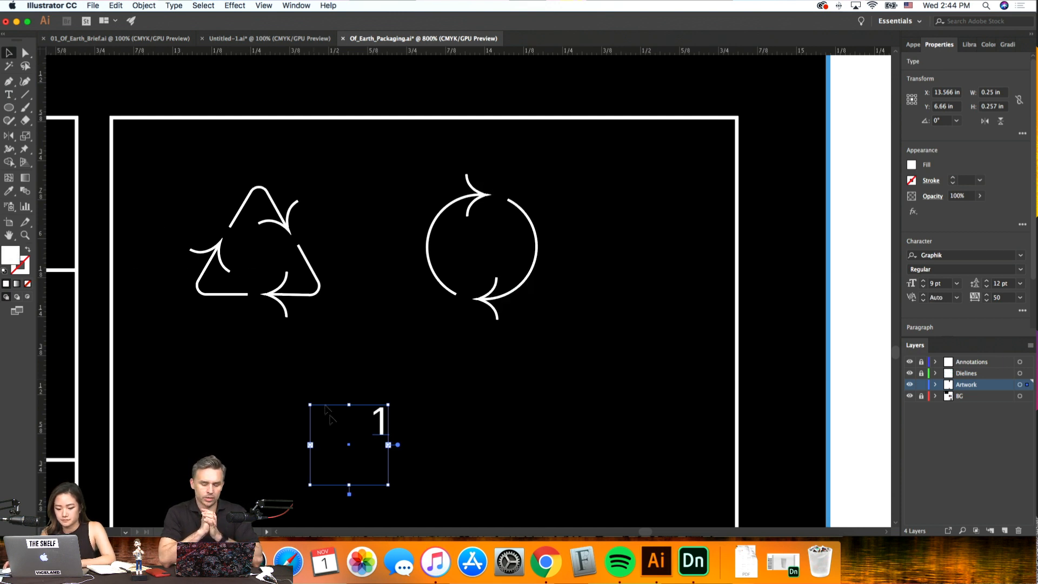
Move the digit 1 inside the triangular arrow symbol and set its font size to 12 pt
{"action": "left_click_drag", "start_coordinate": [381, 428], "coordinate": [261, 261]}
{"action": "left_click", "coordinate": [908, 281]}
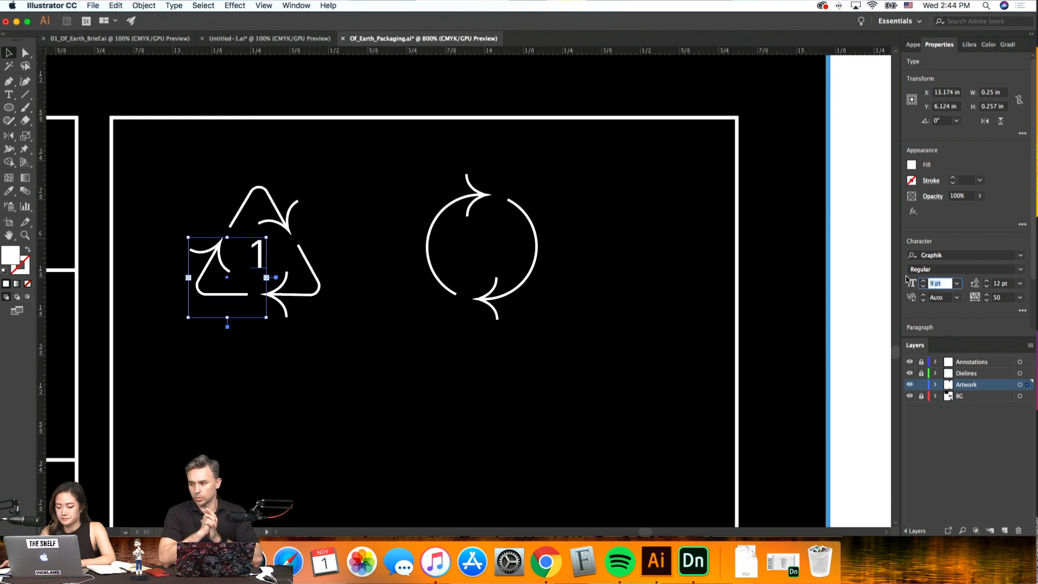
{"action": "type", "text": "12"}
{"action": "key", "text": "Return"}
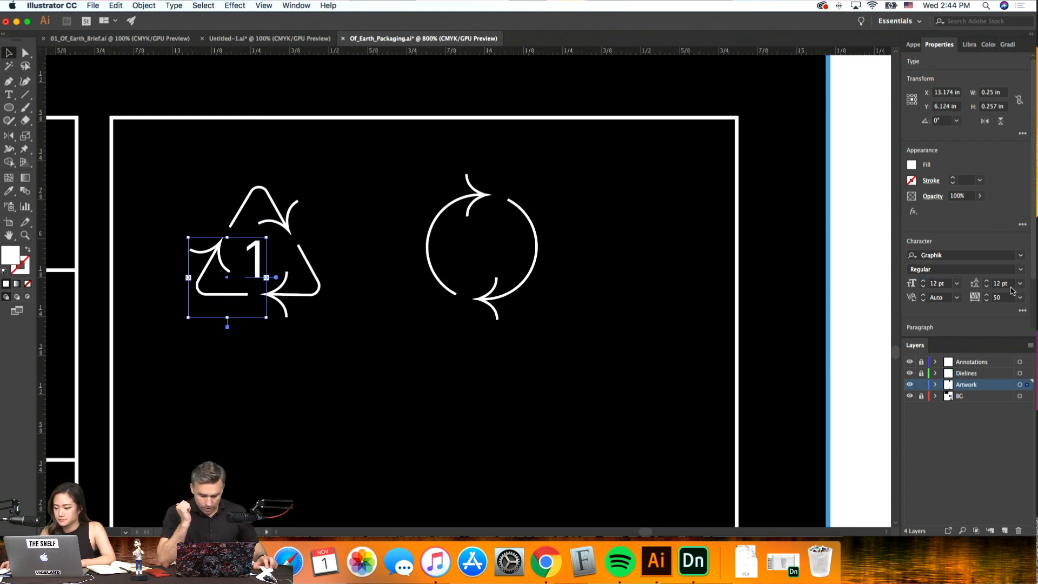
Set the digit 1 to Graphik Medium at 10 pt
{"action": "left_click", "coordinate": [1019, 269]}
{"action": "left_click", "coordinate": [945, 378]}
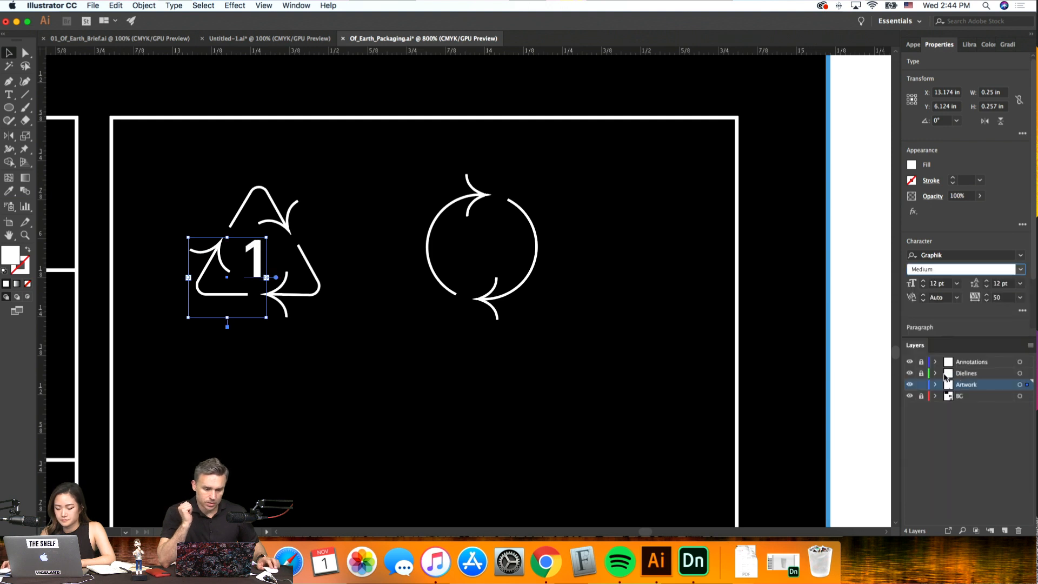
{"action": "key", "text": "Tab"}
{"action": "type", "text": "10"}
{"action": "key", "text": "Return"}
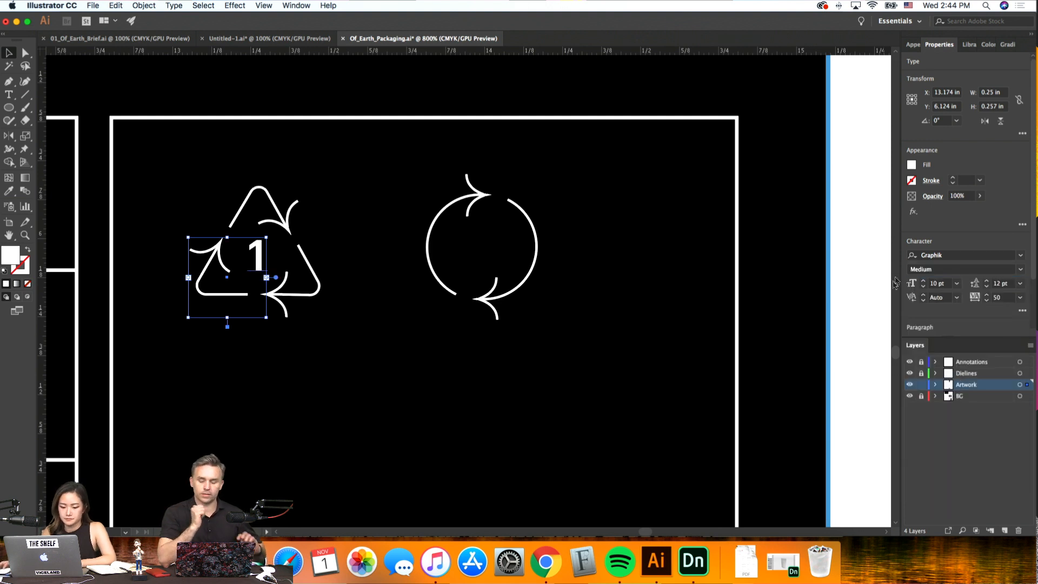
Nudge the digit 1 until it sits centred inside the triangular arrow symbol
{"action": "left_click", "coordinate": [349, 358]}
{"action": "left_click", "coordinate": [262, 258]}
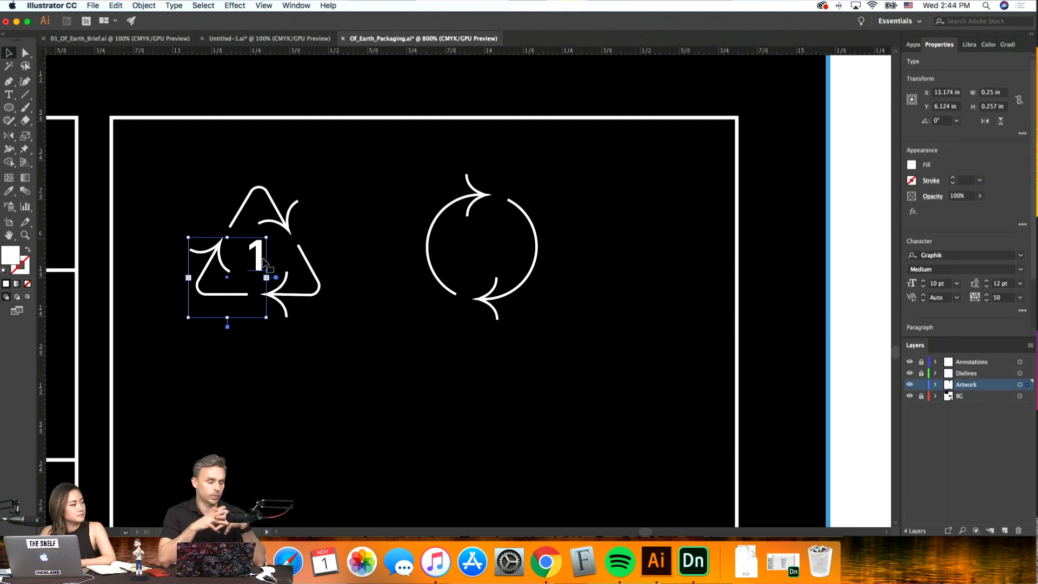
{"action": "key", "text": "Up"}
{"action": "left_click", "coordinate": [380, 388]}
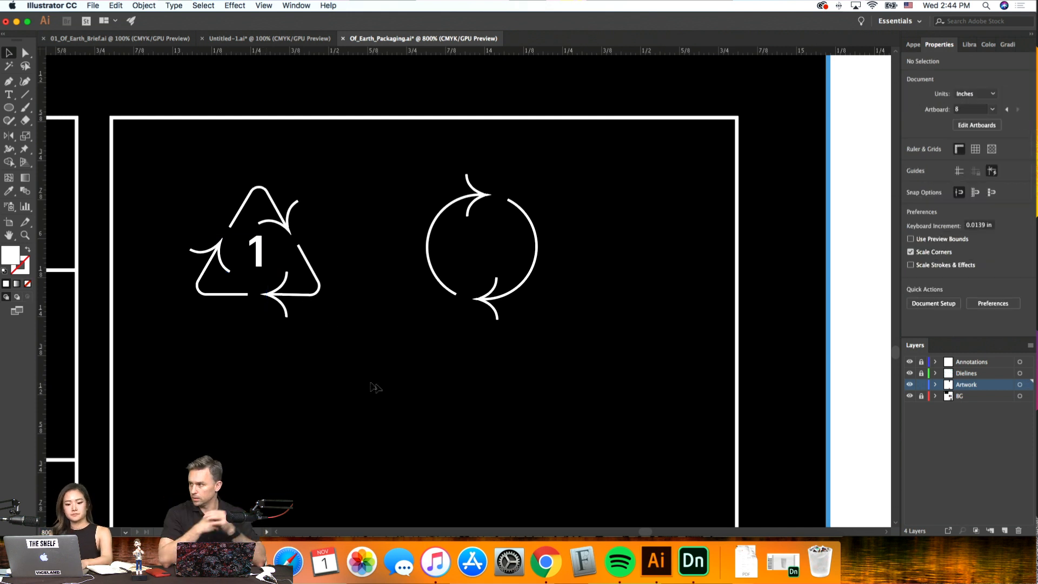
{"action": "left_click", "coordinate": [264, 262]}
{"action": "key", "text": "Down"}
{"action": "left_click", "coordinate": [419, 357]}
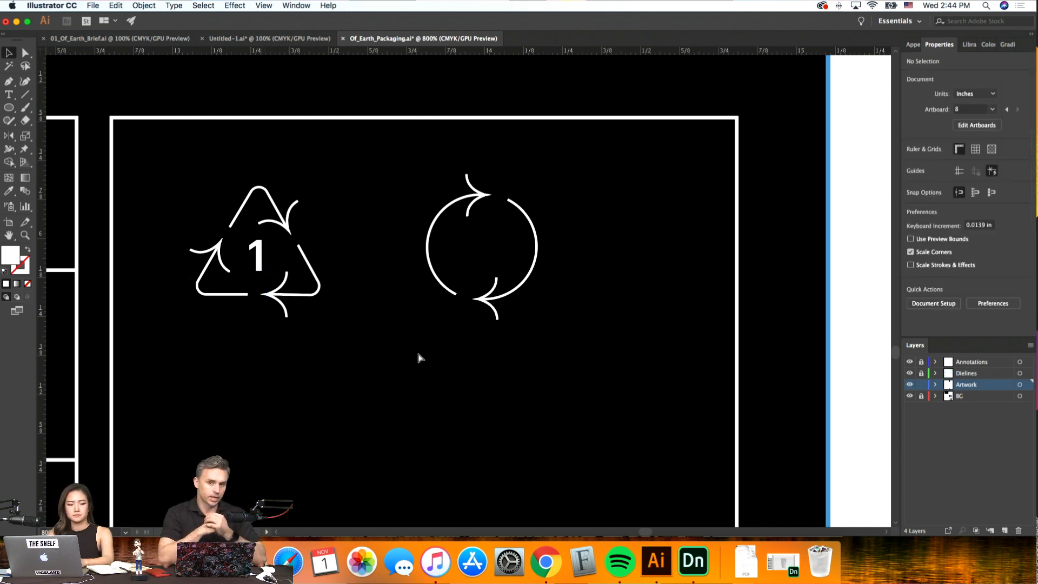
{"action": "key", "text": "super+minus"}
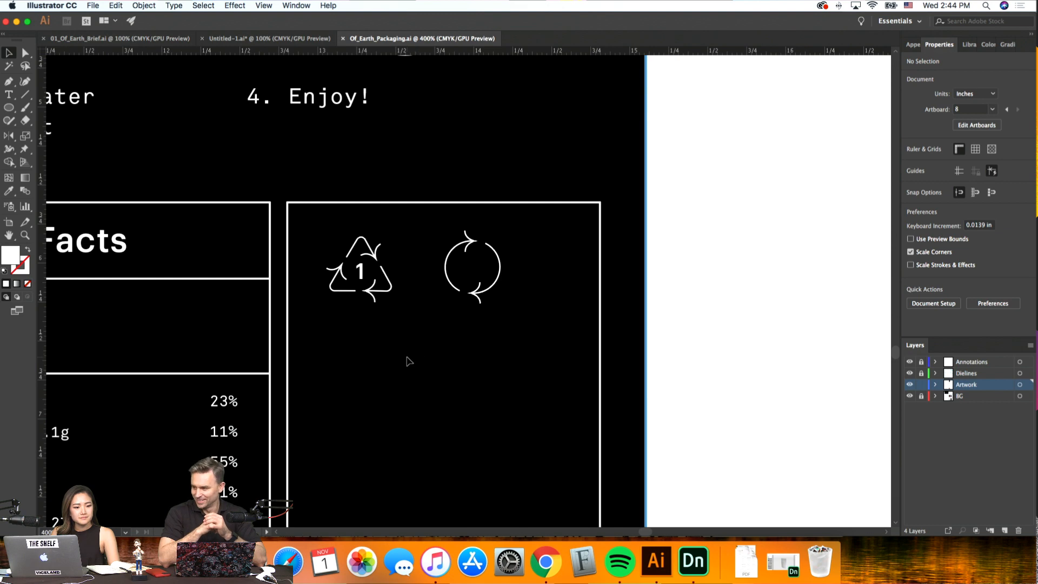
{"action": "left_click", "coordinate": [333, 292]}
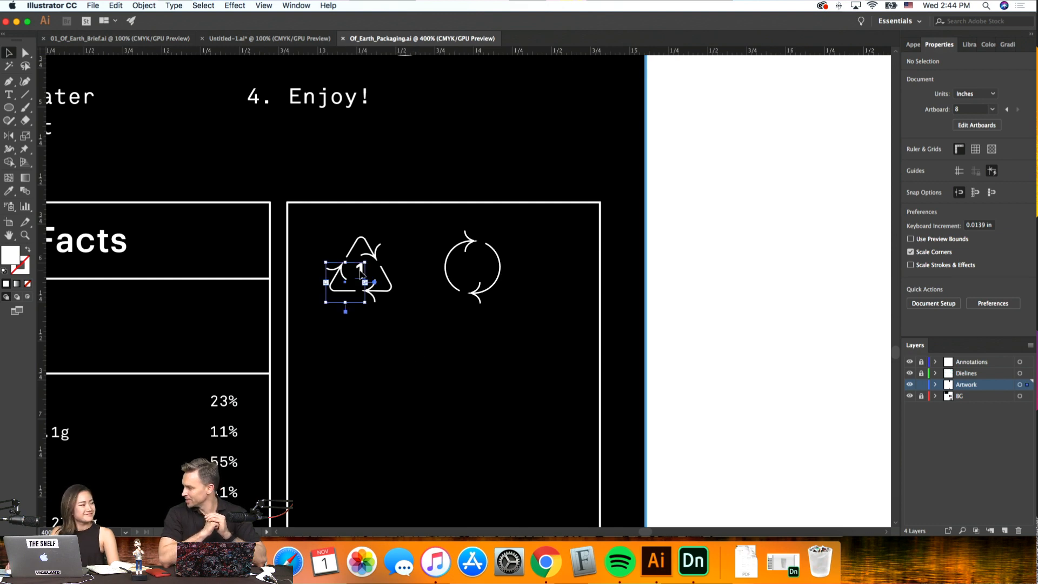
{"action": "left_click_drag", "start_coordinate": [326, 303], "coordinate": [353, 281]}
{"action": "left_click", "coordinate": [381, 341]}
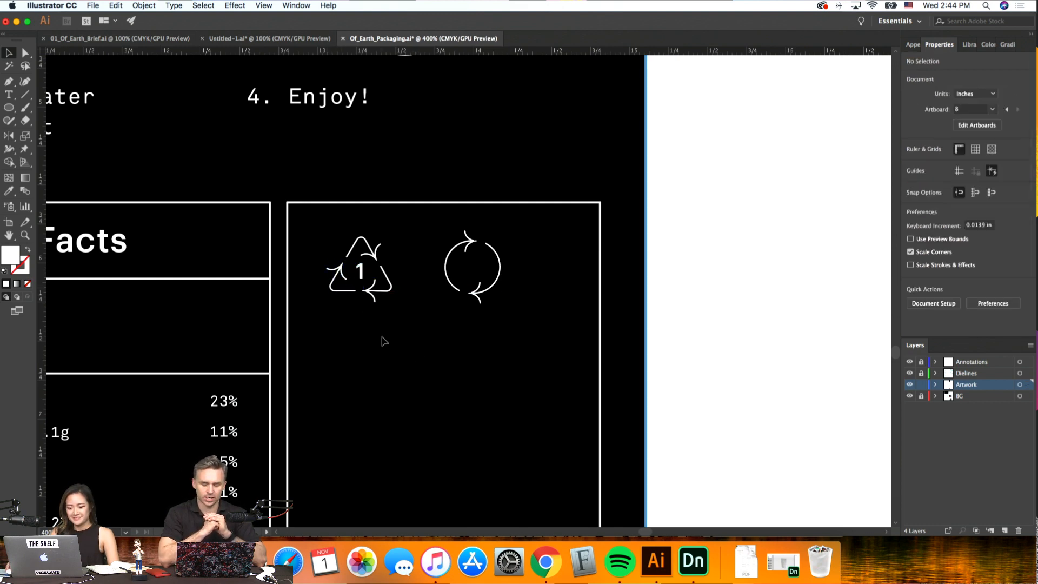
{"action": "key", "text": "super+minus"}
{"action": "key", "text": "super+equal"}
{"action": "key", "text": "super+equal"}
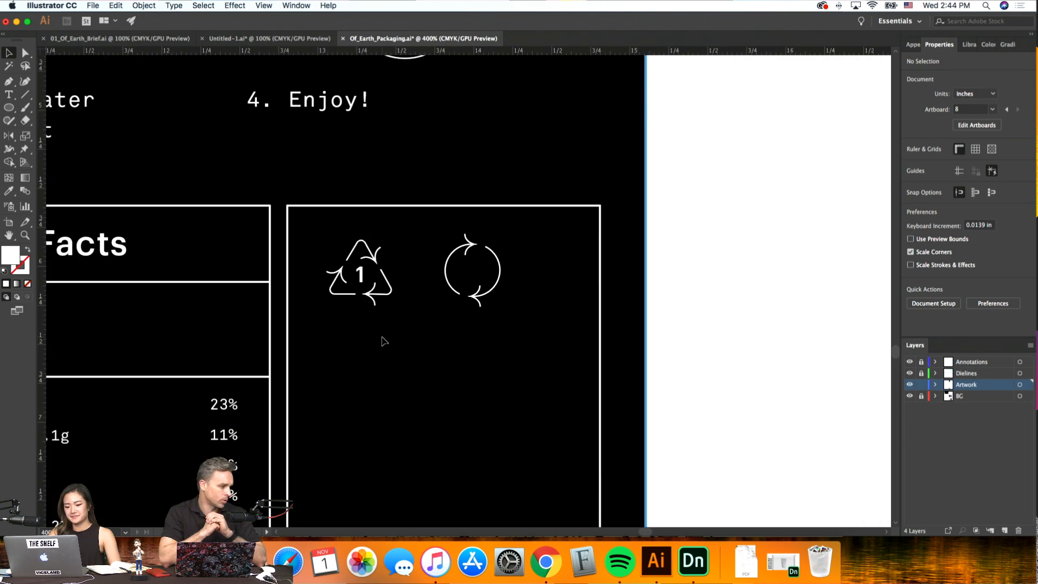
Group the triangular arrow symbol with its digit 1 and nudge the group slightly down and right to X 13.277 in, Y 6.098 in
{"action": "left_click_drag", "start_coordinate": [388, 315], "coordinate": [316, 234]}
{"action": "key", "text": "super+minus"}
{"action": "key", "text": "super+minus"}
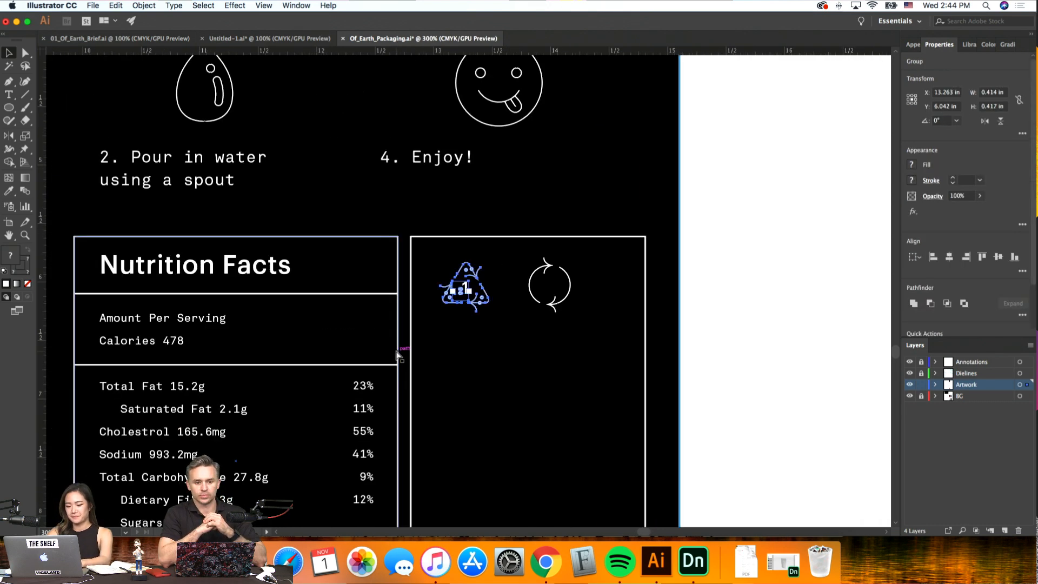
{"action": "left_click", "coordinate": [518, 356]}
{"action": "key", "text": "super+minus"}
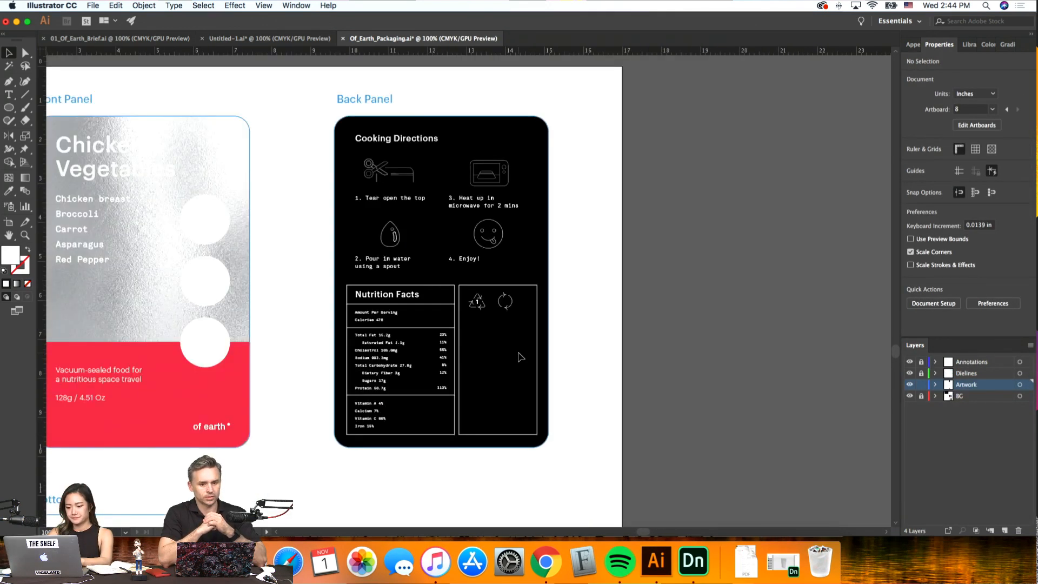
{"action": "left_click", "coordinate": [476, 302]}
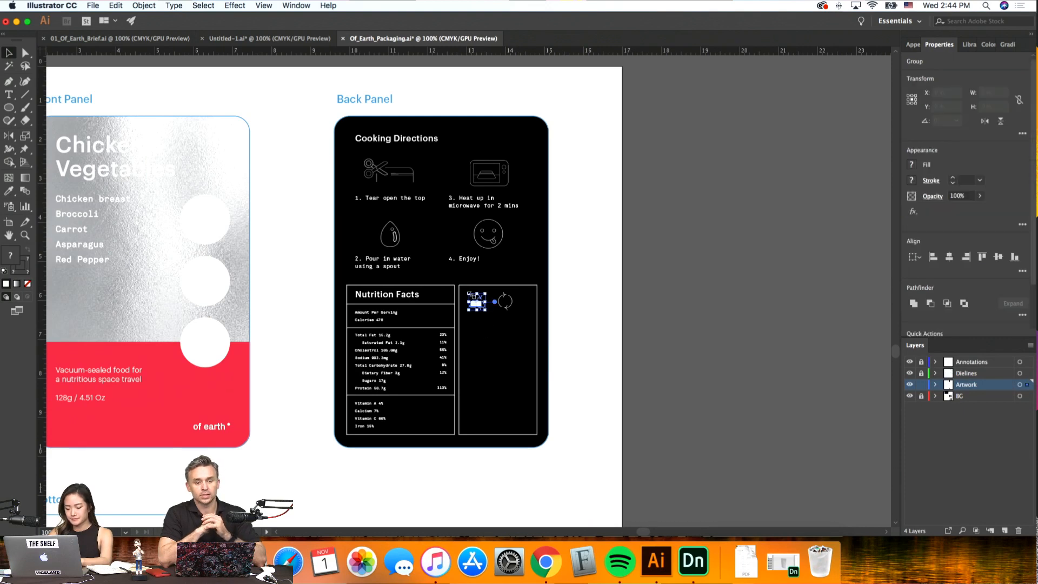
{"action": "left_click", "coordinate": [539, 327]}
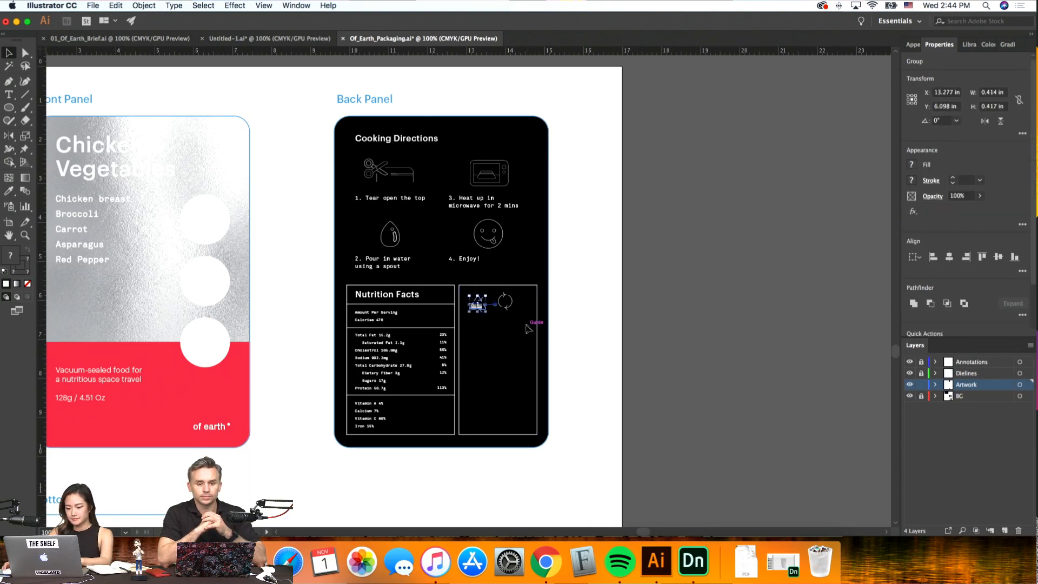
Nudge the circular arrow symbol level with and closer to the triangular one, at X 13.936 in, Y 6.081 in
{"action": "left_click", "coordinate": [506, 302]}
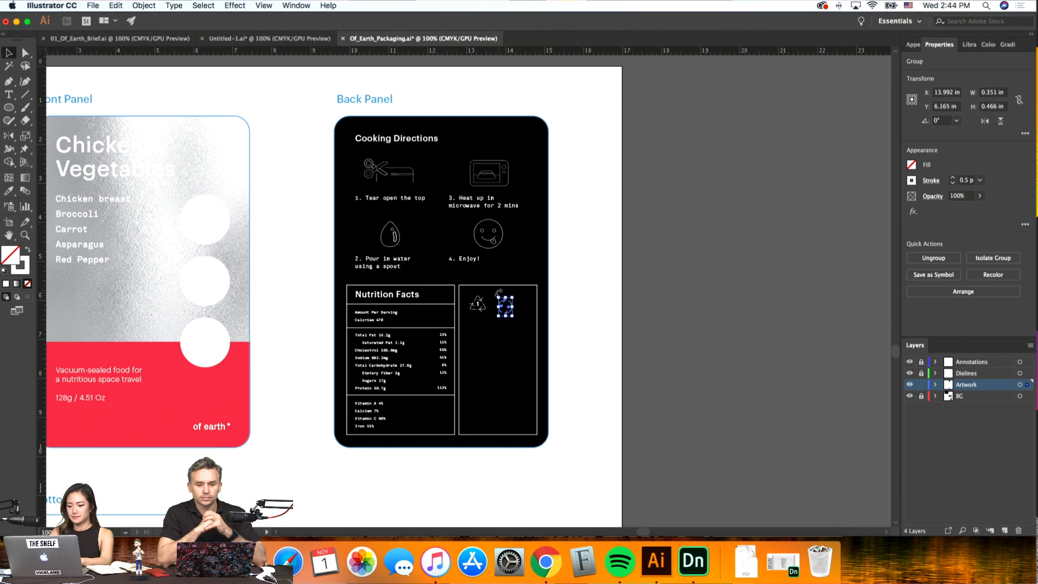
{"action": "key", "text": "Up"}
{"action": "key", "text": "Up"}
{"action": "key", "text": "Up"}
{"action": "key", "text": "Up"}
{"action": "key", "text": "Up"}
{"action": "key", "text": "Up"}
{"action": "key", "text": "Left"}
{"action": "key", "text": "Left"}
{"action": "key", "text": "Left"}
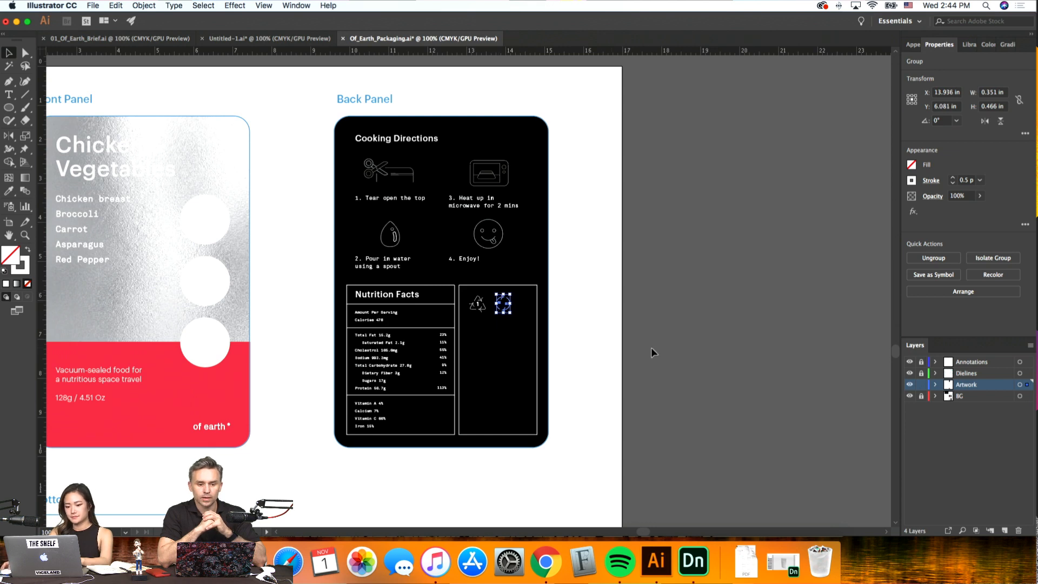
{"action": "left_click", "coordinate": [651, 347]}
Save the packaging document with the repositioned recycling symbols
{"action": "scroll", "coordinate": [651, 347], "scroll_direction": "up", "scroll_amount": 3}
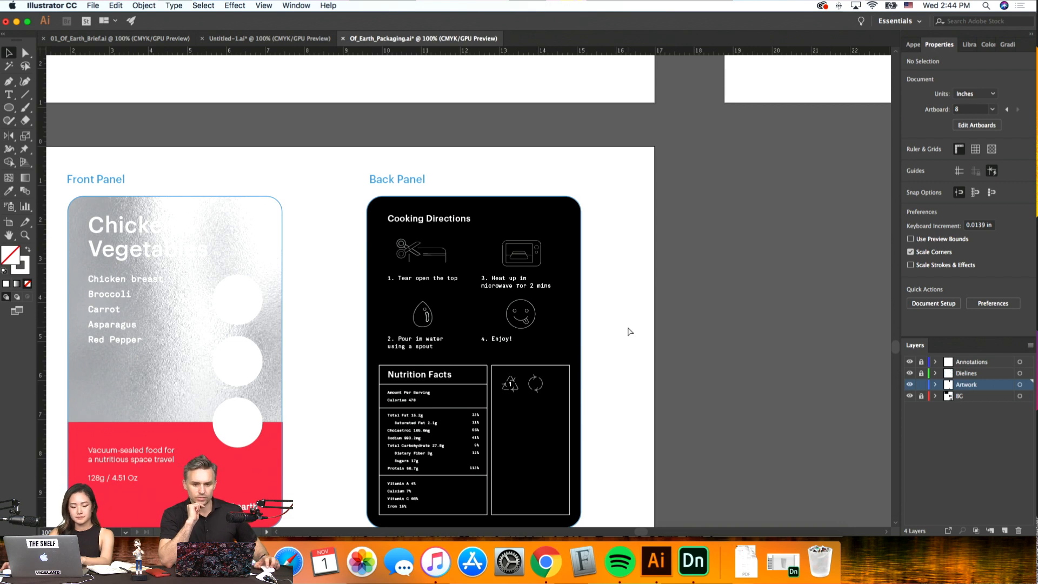
{"action": "key", "text": "cmd+s"}
{"action": "scroll", "coordinate": [670, 352], "scroll_direction": "down", "scroll_amount": 2}
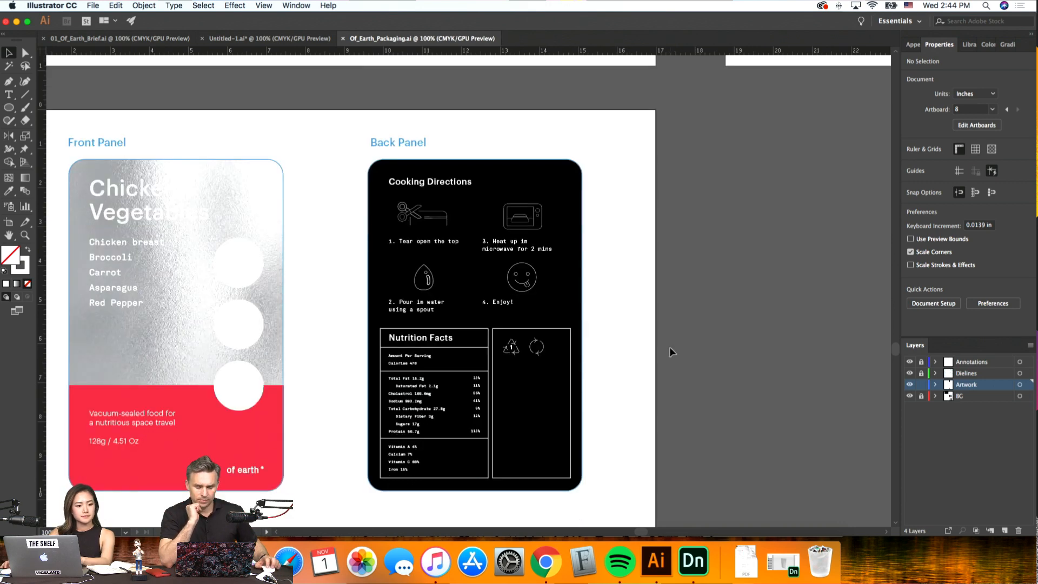
{"action": "scroll", "coordinate": [670, 351], "scroll_direction": "left", "scroll_amount": 2}
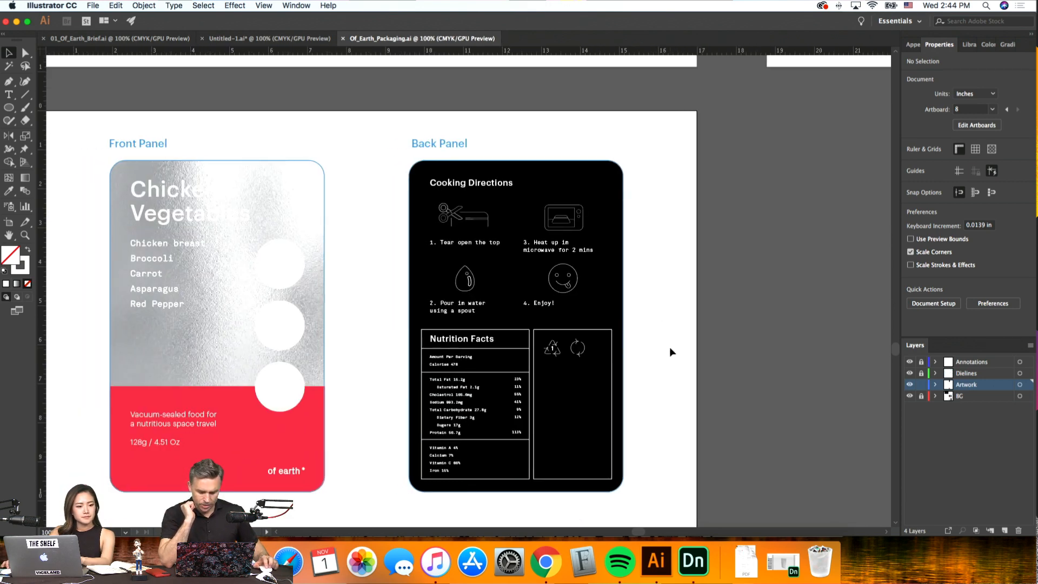
{"action": "scroll", "coordinate": [670, 352], "scroll_direction": "down", "scroll_amount": 1}
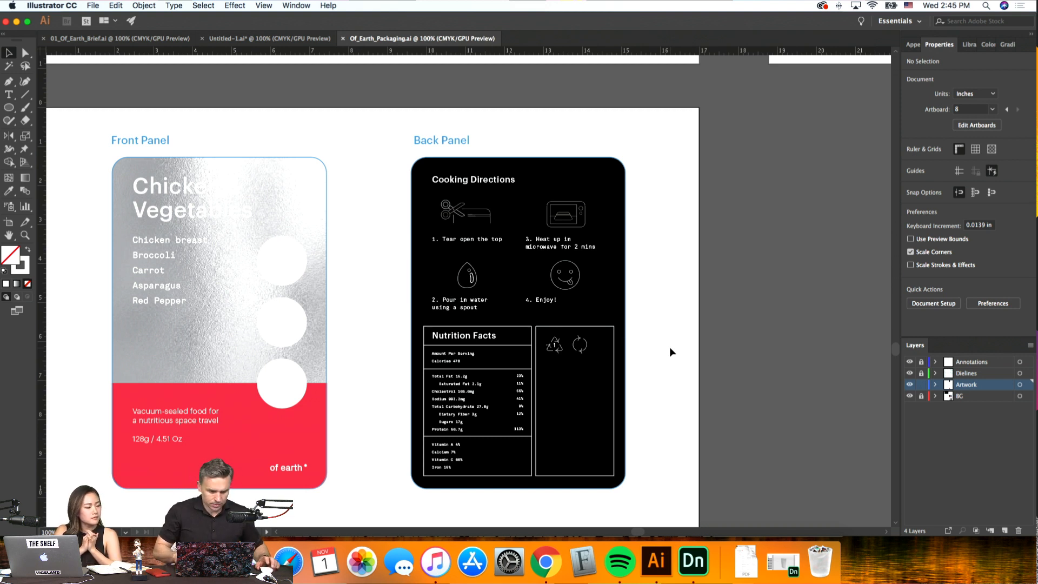
Scale the scissors icon down proportionally to about 1.08 by 0.51 in and shrink the microwave icon slightly to match
{"action": "key", "text": "super+minus"}
{"action": "scroll", "coordinate": [668, 345], "scroll_direction": "right", "scroll_amount": 1}
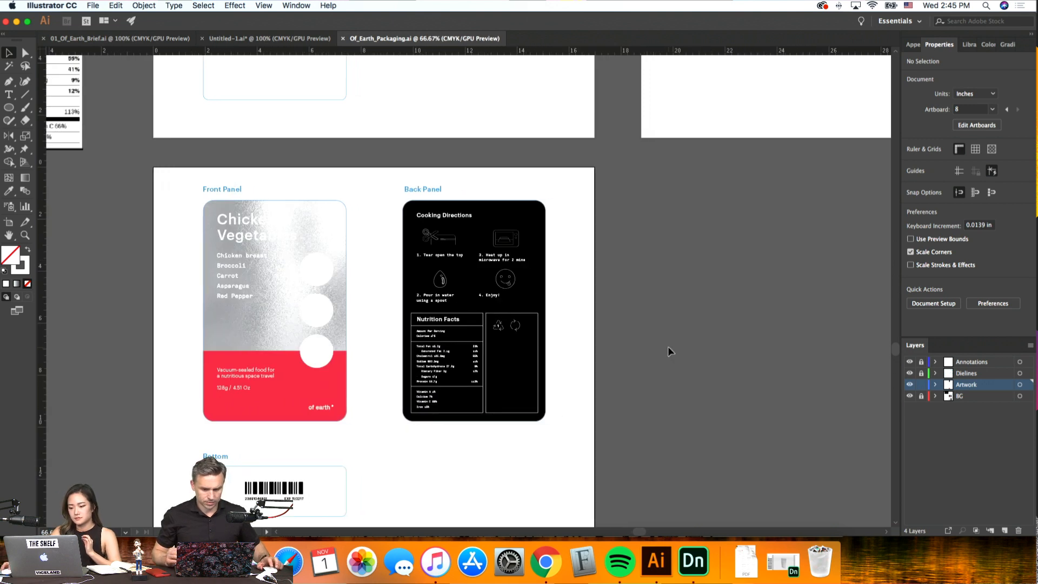
{"action": "key", "text": "super+equal"}
{"action": "key", "text": "super+equal"}
{"action": "key", "text": "super+equal"}
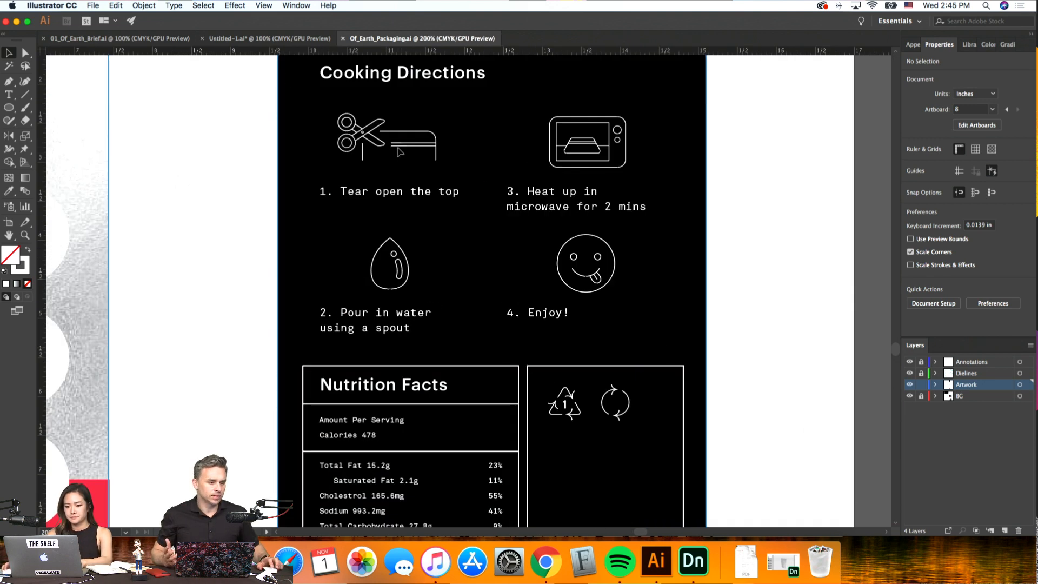
{"action": "left_click", "coordinate": [399, 152]}
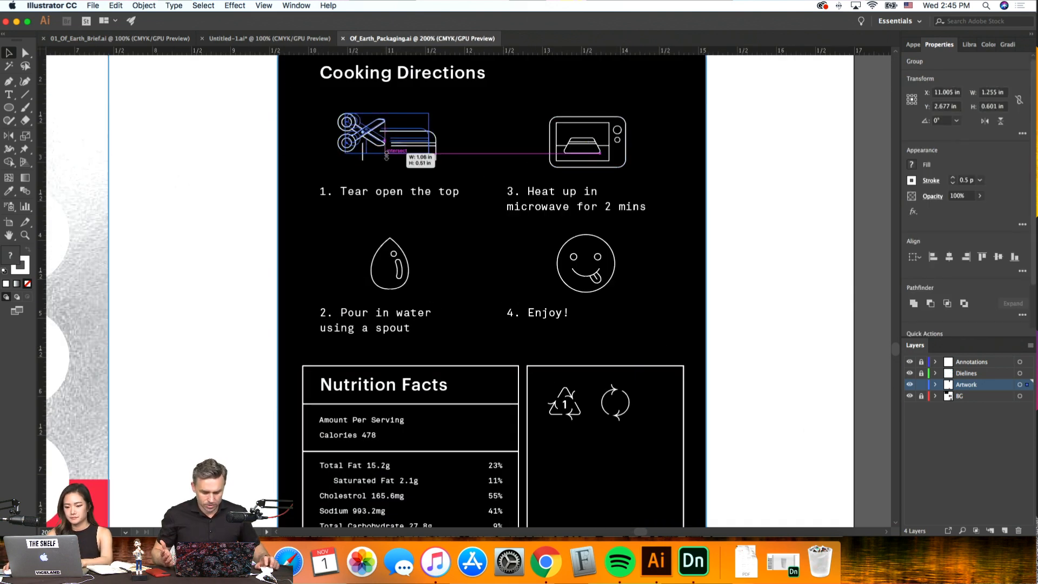
{"action": "left_click_drag", "start_coordinate": [387, 160], "coordinate": [387, 154], "text": "shift"}
{"action": "left_click", "coordinate": [620, 163]}
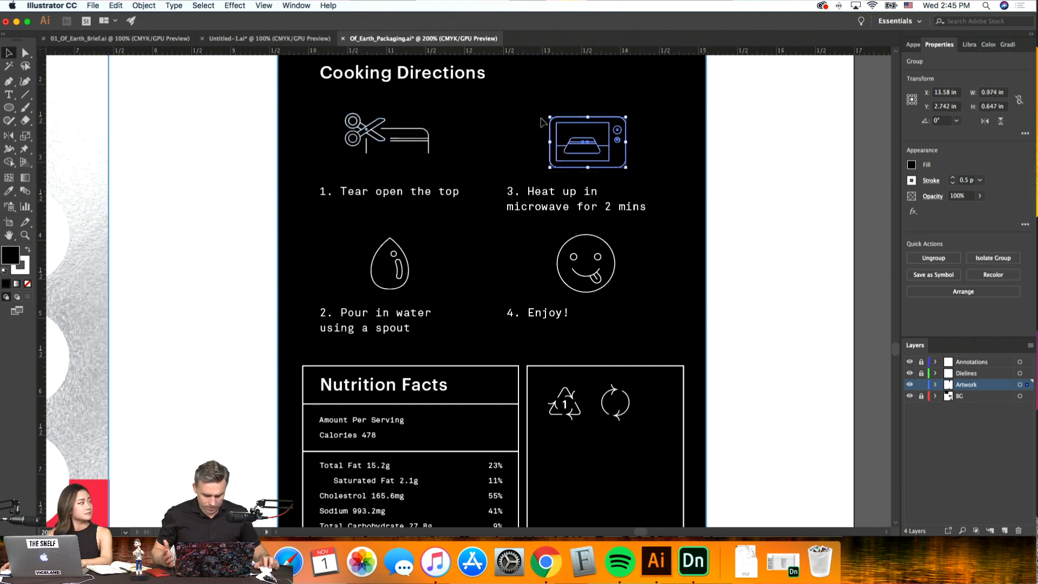
{"action": "left_click_drag", "start_coordinate": [587, 171], "coordinate": [587, 164], "text": "shift"}
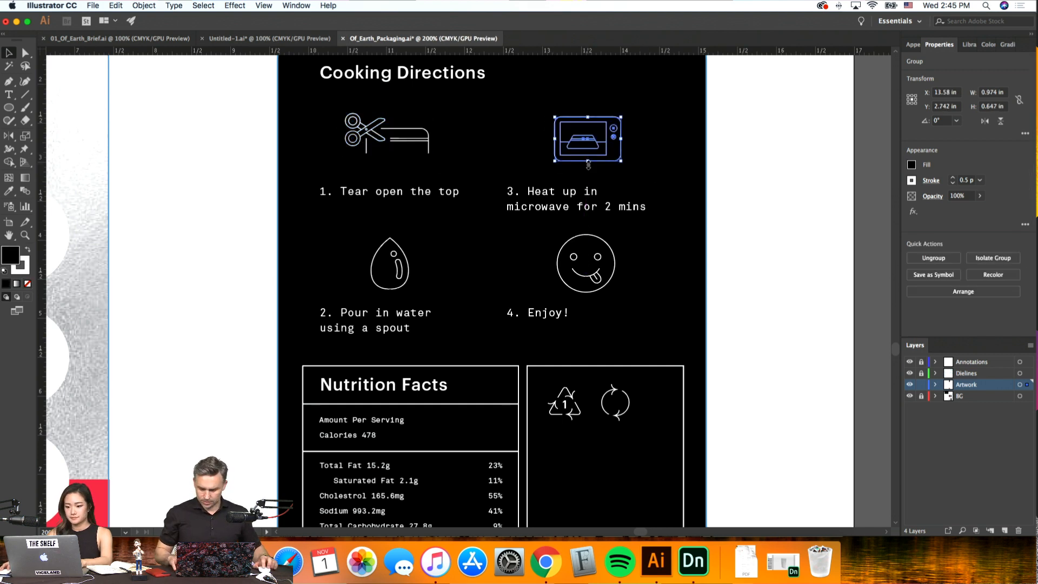
Scale the water drop icon above direction 2 down proportionally to about 0.436 by 0.596 in
{"action": "left_click_drag", "start_coordinate": [416, 286], "coordinate": [366, 244]}
{"action": "key", "text": "super+z"}
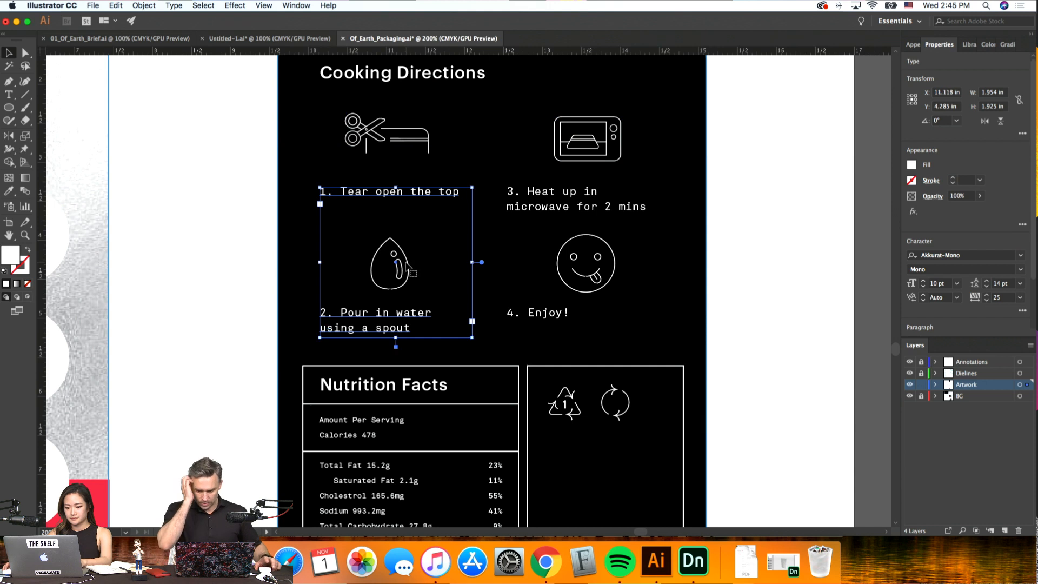
{"action": "left_click", "coordinate": [475, 282]}
{"action": "left_click", "coordinate": [401, 274]}
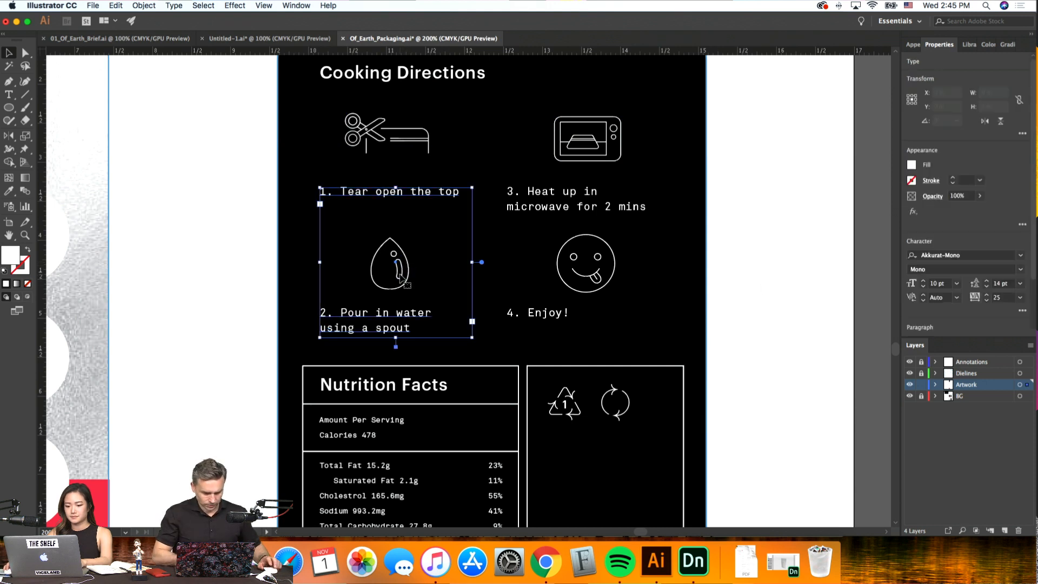
{"action": "left_click", "coordinate": [260, 271]}
{"action": "left_click_drag", "start_coordinate": [418, 326], "coordinate": [376, 247]}
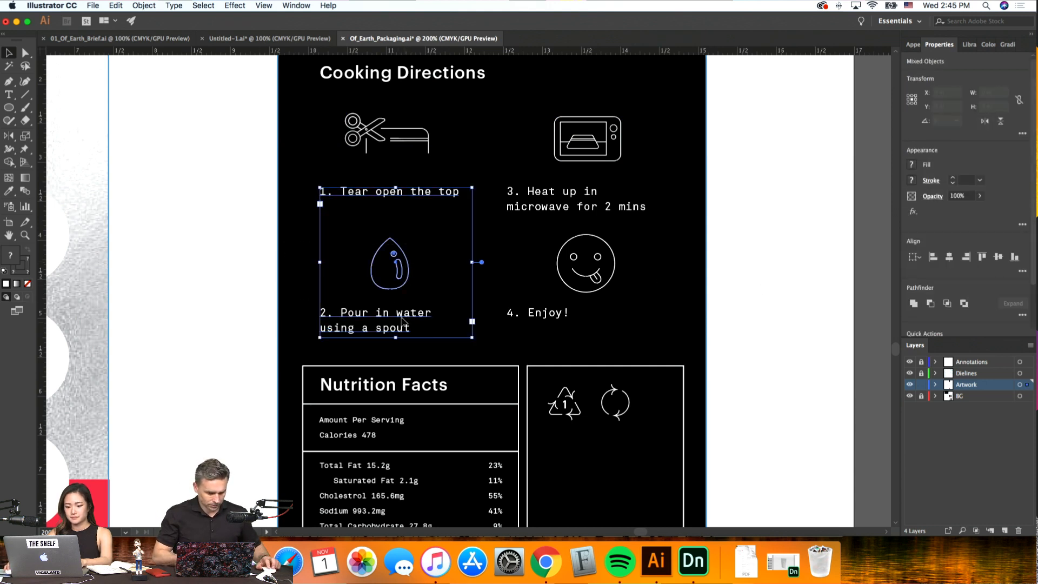
{"action": "left_click", "coordinate": [398, 313], "text": "shift"}
{"action": "left_click_drag", "start_coordinate": [389, 290], "coordinate": [389, 284], "text": "shift"}
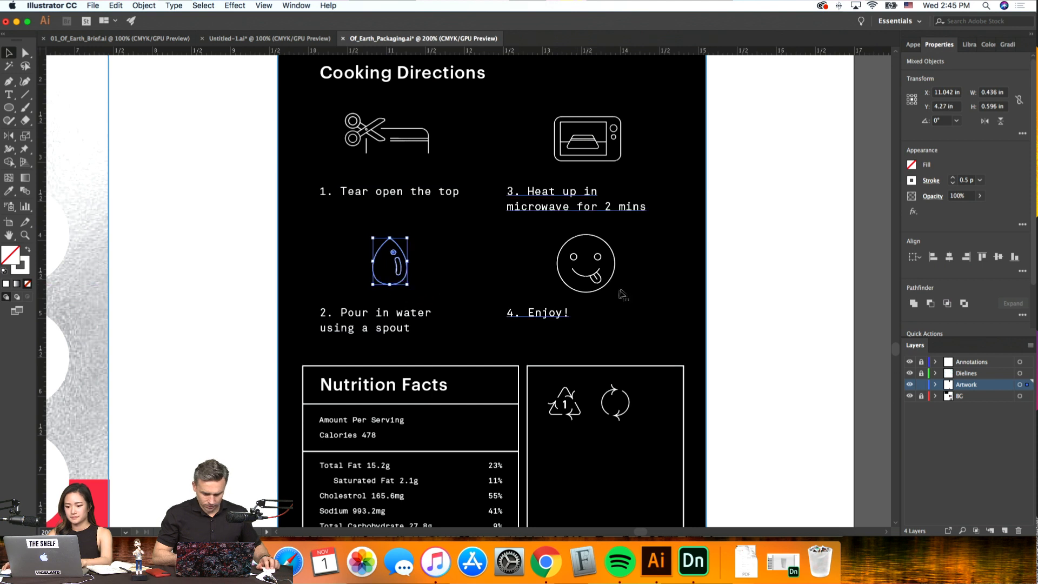
Scale the smiley icon above direction 4 down around its centre to about 0.639 in wide
{"action": "left_click", "coordinate": [743, 280]}
{"action": "left_click", "coordinate": [558, 265]}
{"action": "left_click", "coordinate": [545, 317], "text": "shift"}
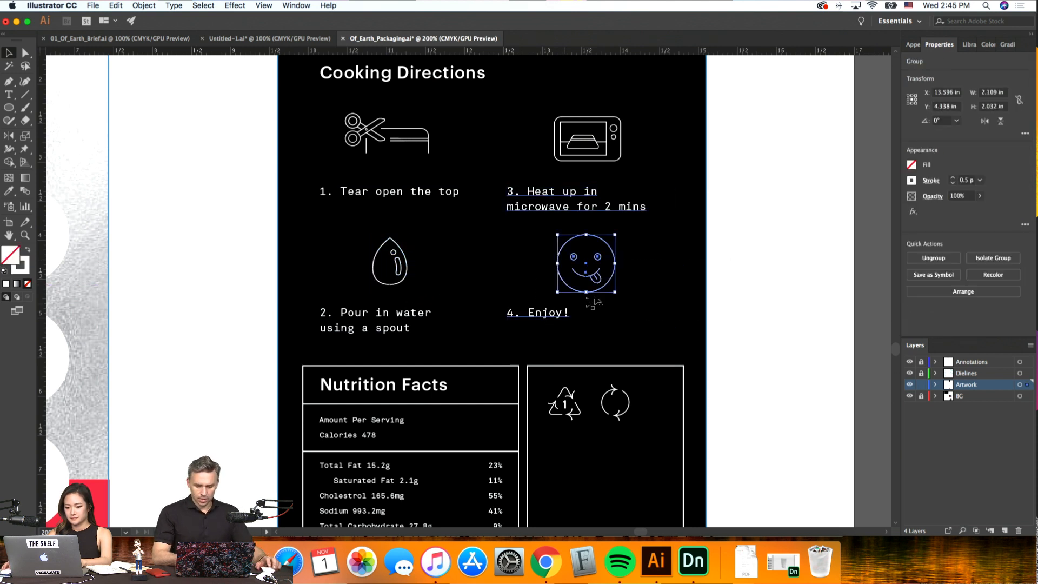
{"action": "left_click_drag", "start_coordinate": [587, 291], "coordinate": [586, 288], "text": "alt+shift"}
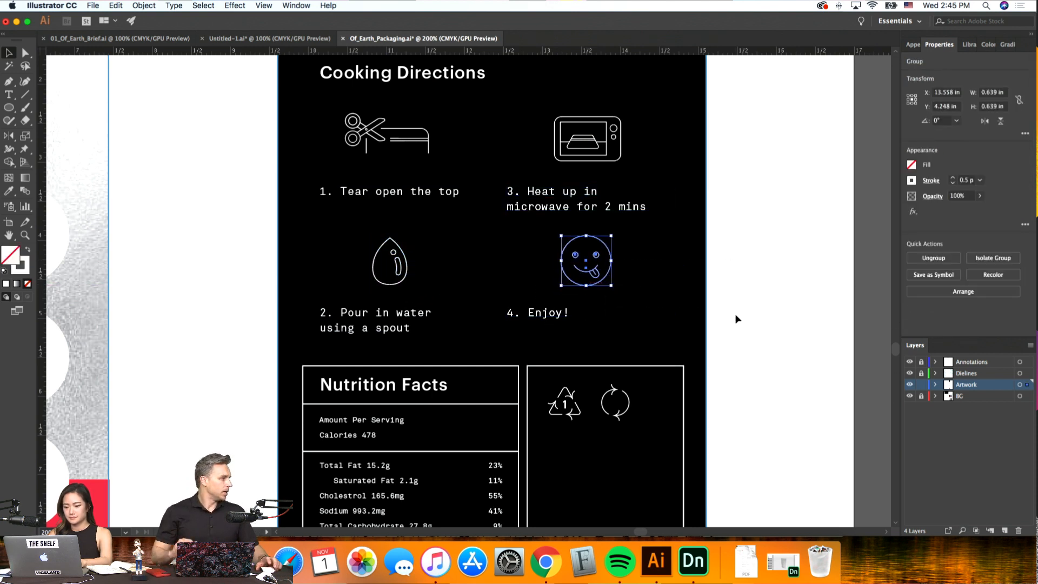
{"action": "left_click", "coordinate": [736, 315]}
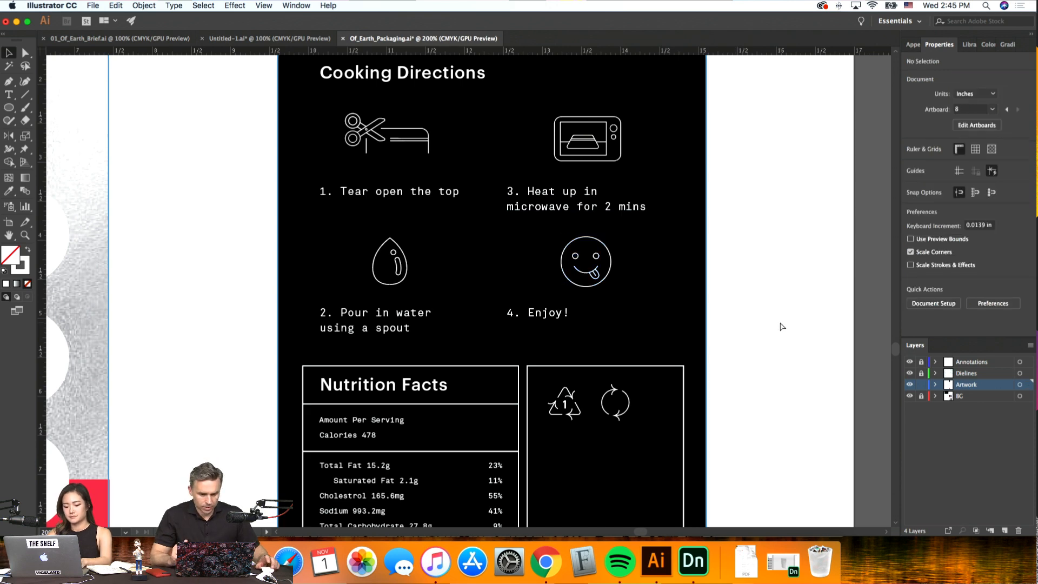
Save the packaging document with the resized cooking direction icons
{"action": "key", "text": "super+minus"}
{"action": "key", "text": "super+s"}
{"action": "scroll", "coordinate": [716, 353], "scroll_direction": "down", "scroll_amount": 5}
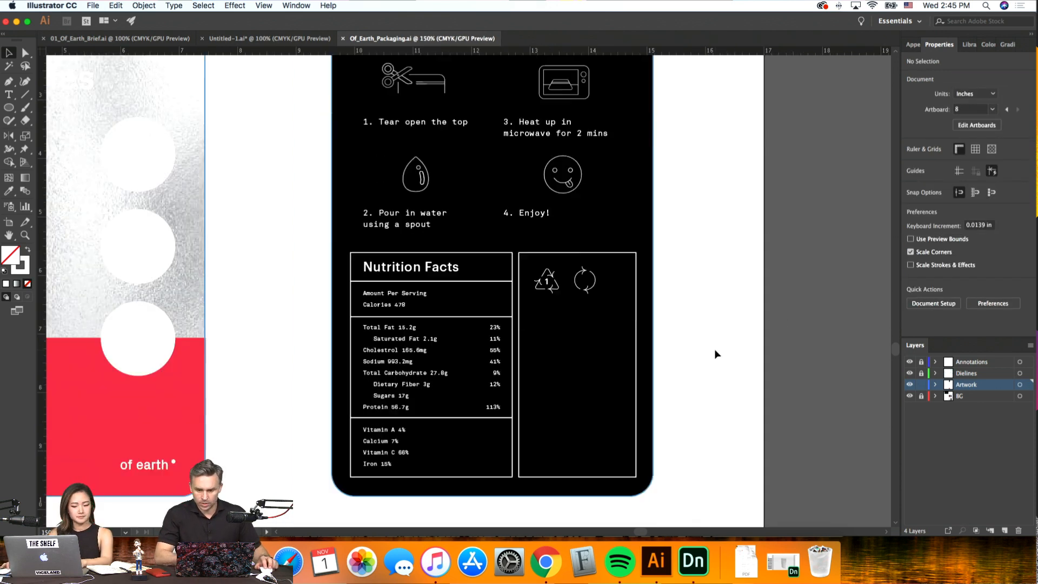
{"action": "scroll", "coordinate": [716, 354], "scroll_direction": "up", "scroll_amount": 2}
{"action": "key", "text": "super+minus"}
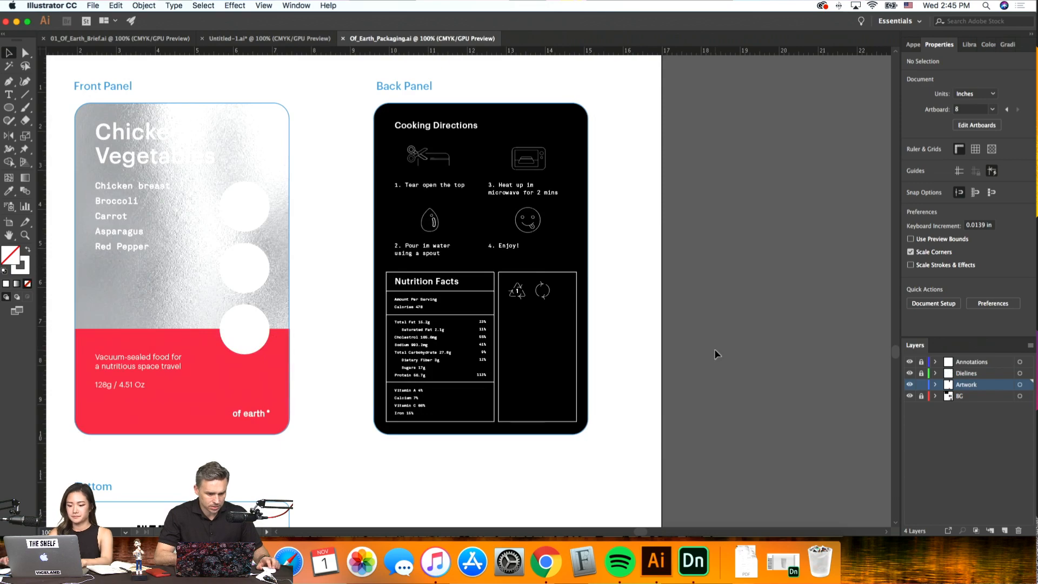
Review the overall layout of the front, back and bottom panels on the artboard
{"action": "scroll", "coordinate": [714, 351], "scroll_direction": "down", "scroll_amount": 5}
{"action": "scroll", "coordinate": [715, 352], "scroll_direction": "left", "scroll_amount": 5}
{"action": "scroll", "coordinate": [715, 349], "scroll_direction": "down", "scroll_amount": 5}
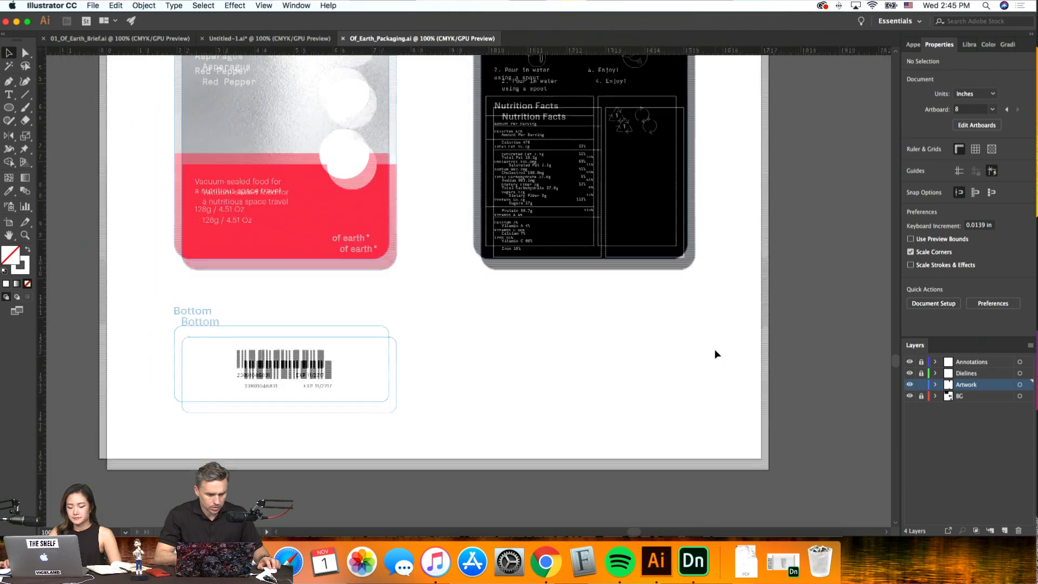
{"action": "scroll", "coordinate": [715, 348], "scroll_direction": "up", "scroll_amount": 8}
{"action": "scroll", "coordinate": [714, 348], "scroll_direction": "down", "scroll_amount": 4}
{"action": "scroll", "coordinate": [715, 349], "scroll_direction": "left", "scroll_amount": 2}
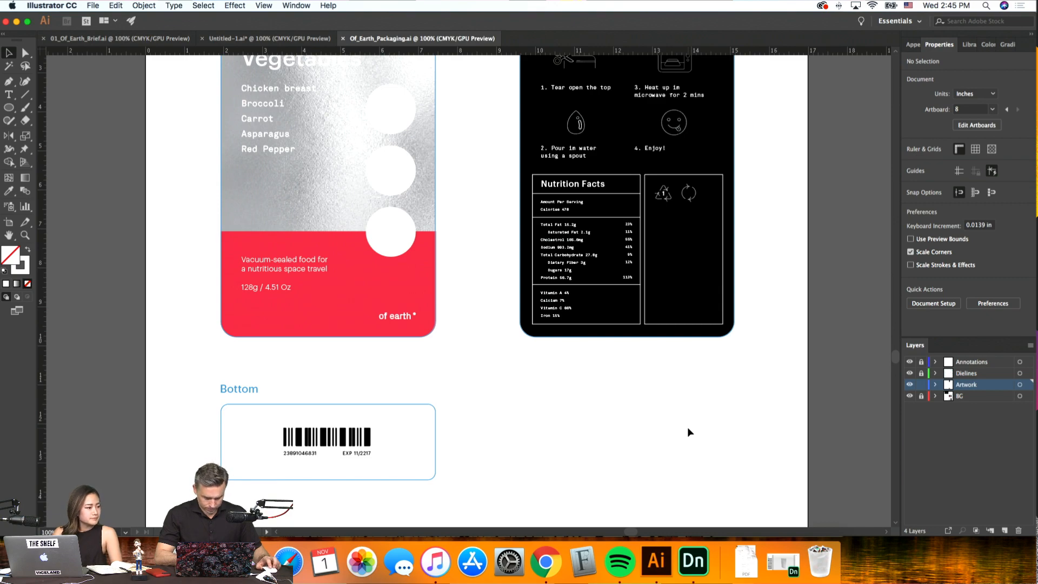
{"action": "scroll", "coordinate": [725, 404], "scroll_direction": "up", "scroll_amount": 8}
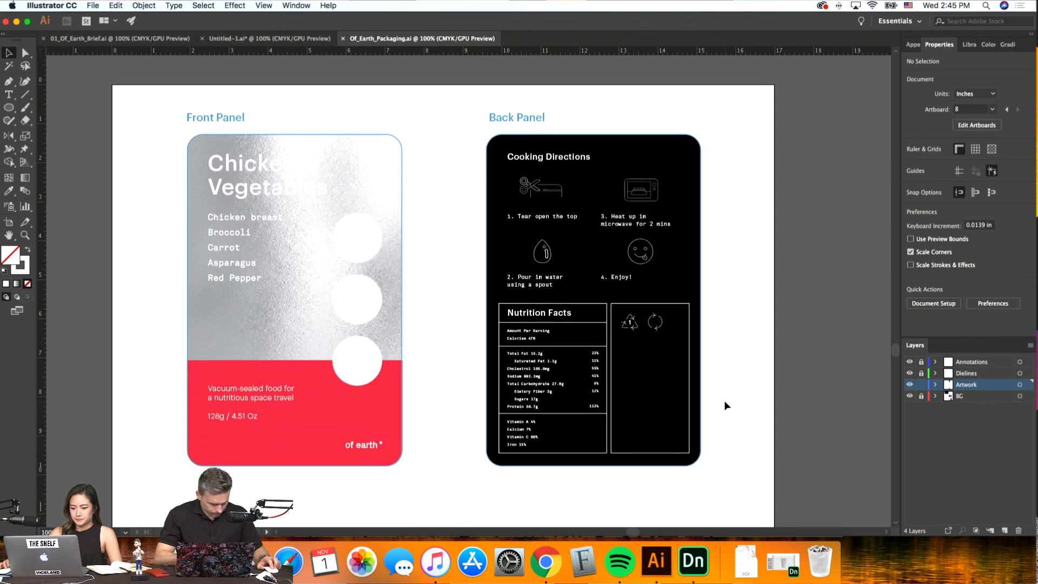
{"action": "scroll", "coordinate": [725, 404], "scroll_direction": "left", "scroll_amount": 2}
{"action": "key", "text": "super+equal"}
{"action": "scroll", "coordinate": [724, 404], "scroll_direction": "right", "scroll_amount": 2}
{"action": "key", "text": "super+minus"}
{"action": "key", "text": "super+minus"}
{"action": "key", "text": "super+minus"}
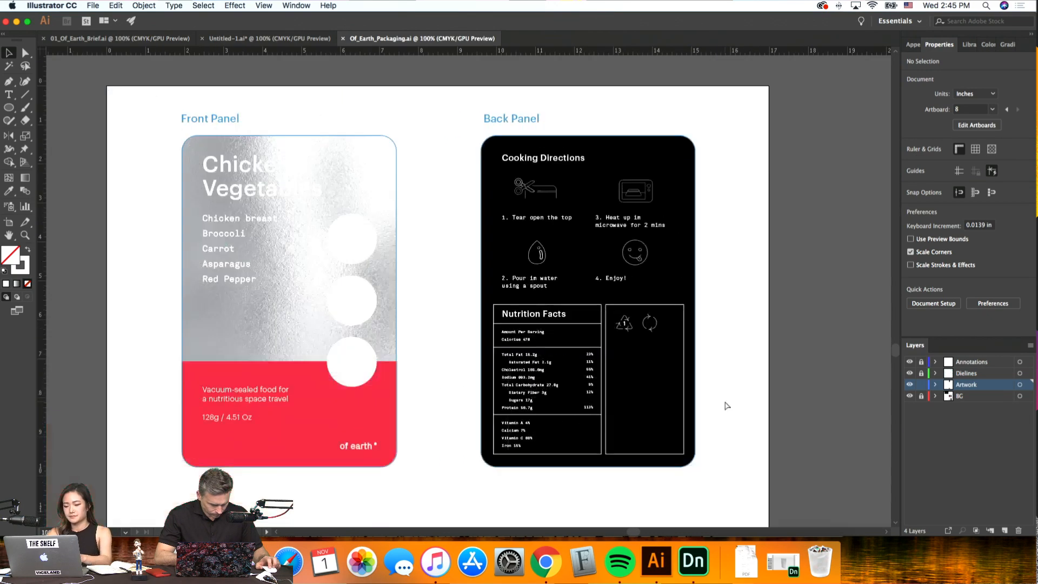
Try to duplicate the Chicken & Vegetables packaging artboard into the empty space beside it, and undo the copy
{"action": "scroll", "coordinate": [724, 404], "scroll_direction": "right", "scroll_amount": 4}
{"action": "scroll", "coordinate": [724, 404], "scroll_direction": "up", "scroll_amount": 2}
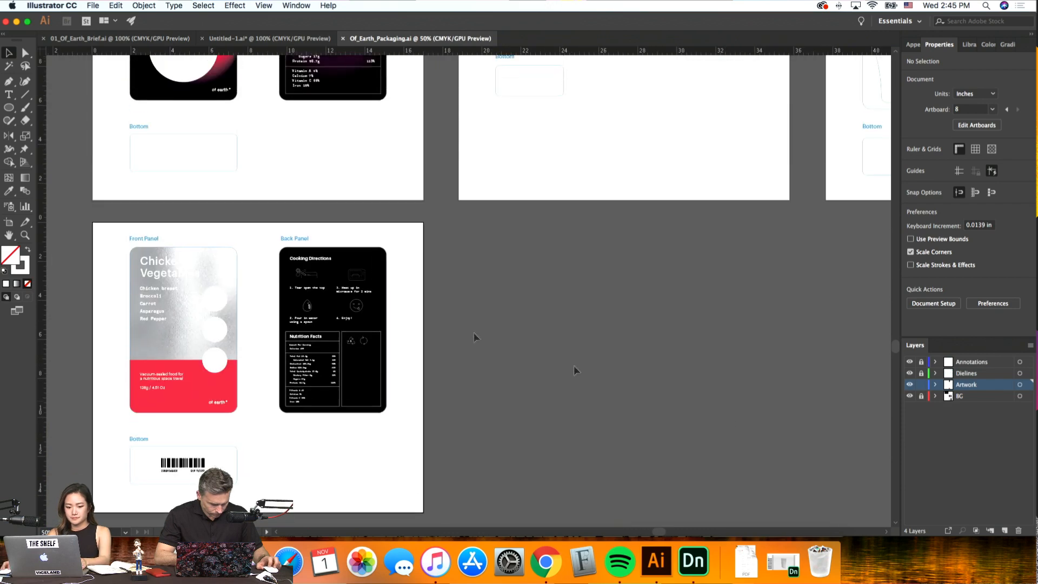
{"action": "left_click", "coordinate": [9, 222]}
{"action": "left_click_drag", "start_coordinate": [171, 339], "coordinate": [535, 342], "text": "alt"}
{"action": "key", "text": "Escape"}
{"action": "scroll", "coordinate": [334, 207], "scroll_direction": "right", "scroll_amount": 5}
{"action": "scroll", "coordinate": [333, 207], "scroll_direction": "up", "scroll_amount": 3}
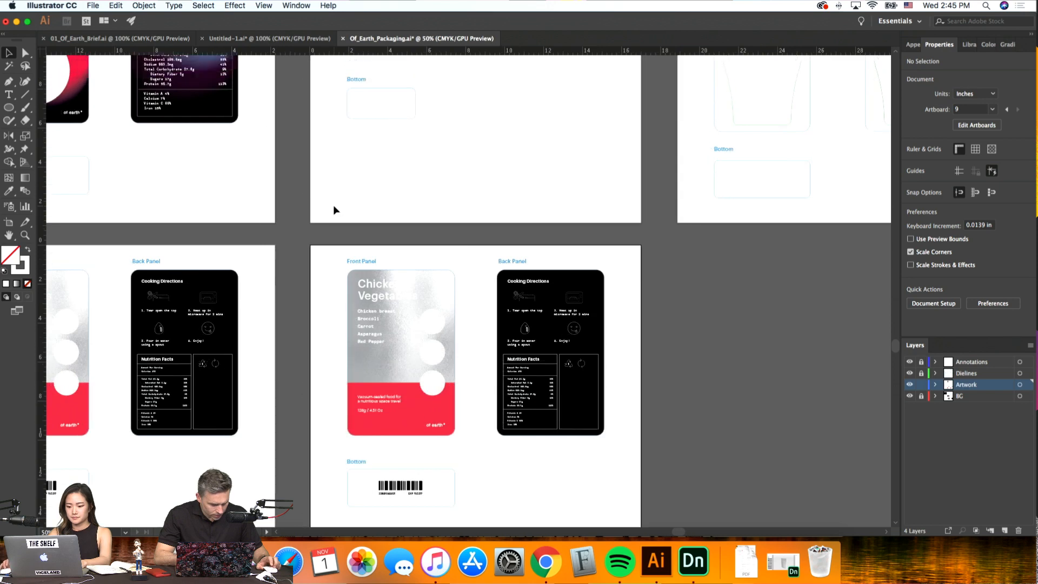
{"action": "scroll", "coordinate": [333, 206], "scroll_direction": "down", "scroll_amount": 3}
{"action": "key", "text": "super+z"}
{"action": "scroll", "coordinate": [181, 173], "scroll_direction": "up", "scroll_amount": 3}
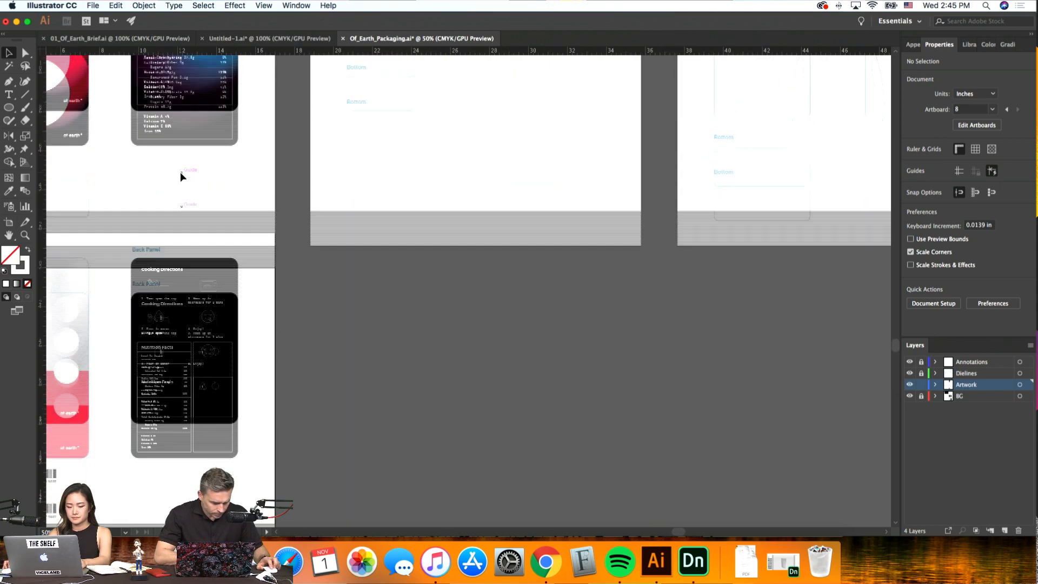
Try to move the blank middle dieline artboard down with the Artboard tool, and undo the move
{"action": "left_click", "coordinate": [9, 222]}
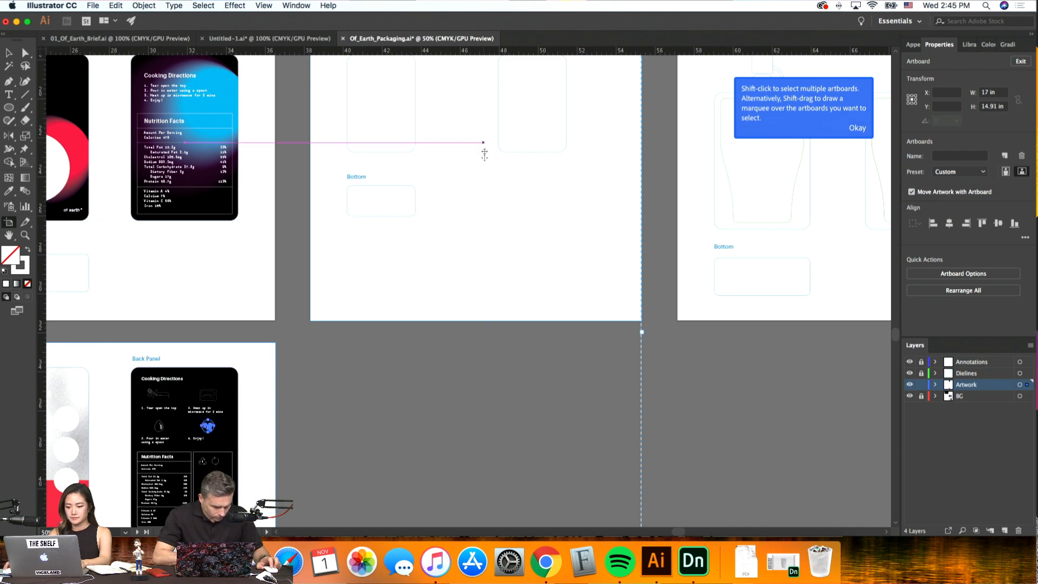
{"action": "left_click_drag", "start_coordinate": [484, 154], "coordinate": [477, 378], "text": "shift"}
{"action": "key", "text": "super+z"}
{"action": "left_click", "coordinate": [7, 54]}
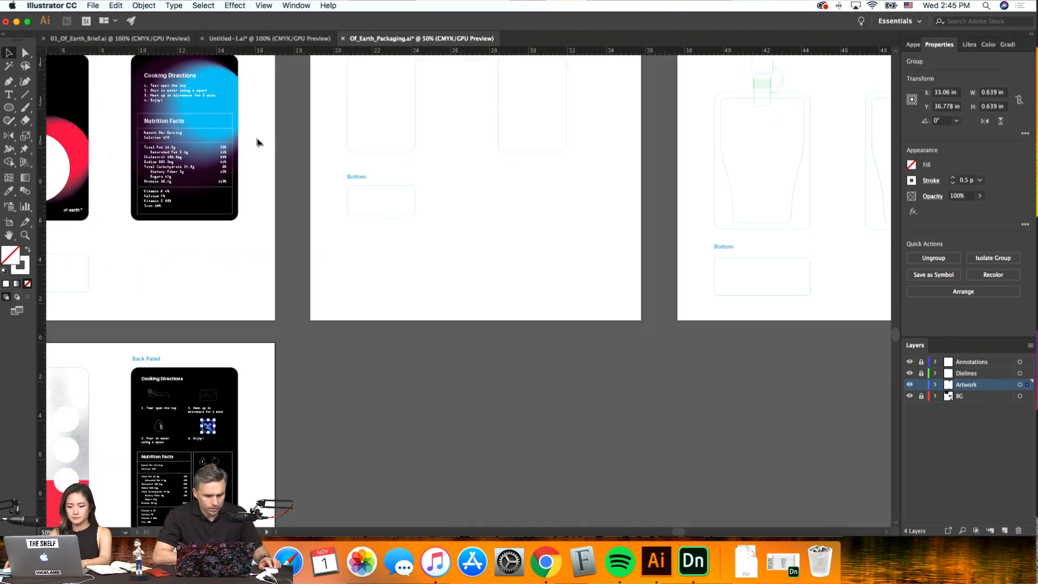
Move the blank middle dieline artboard down into the empty space beside the Chicken & Vegetables artboard
{"action": "left_click", "coordinate": [300, 144]}
{"action": "left_click", "coordinate": [10, 221]}
{"action": "left_click_drag", "start_coordinate": [473, 130], "coordinate": [473, 418]}
{"action": "left_click", "coordinate": [9, 53]}
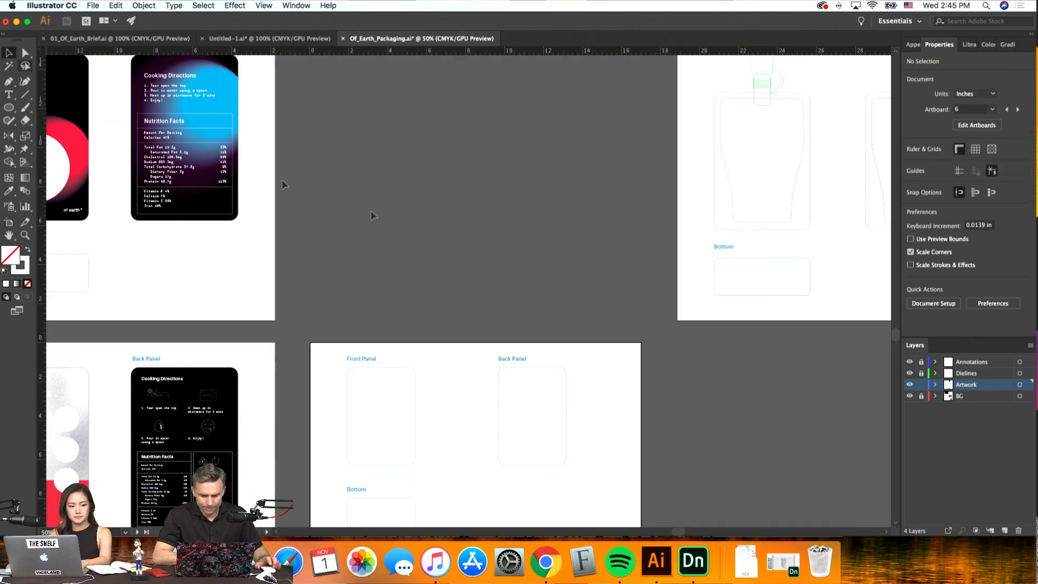
{"action": "scroll", "coordinate": [412, 228], "scroll_direction": "down", "scroll_amount": 5}
{"action": "scroll", "coordinate": [413, 228], "scroll_direction": "left", "scroll_amount": 5}
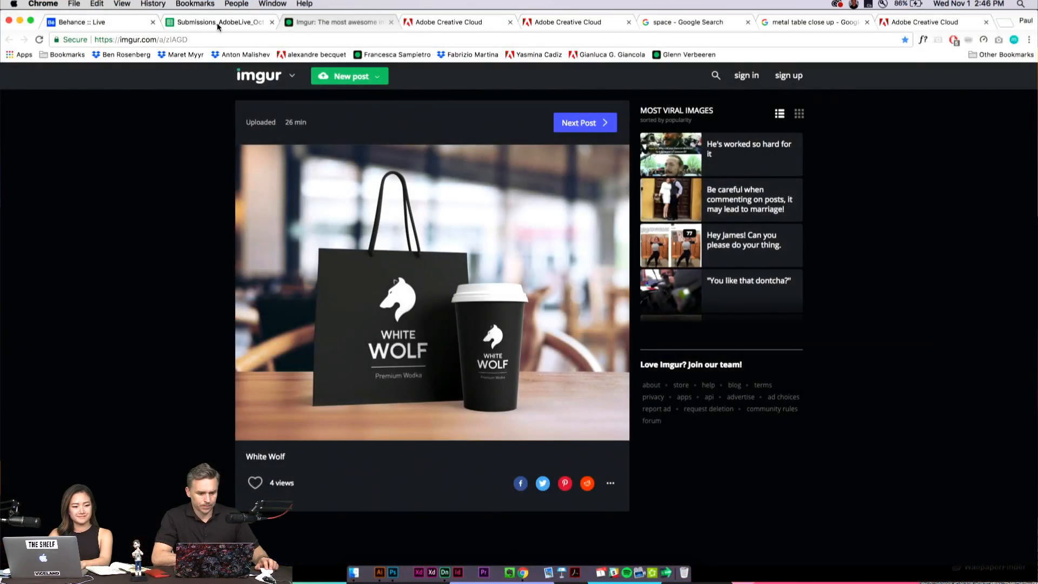
Switch to Chrome and open the last entry's render link in the Submissions_AdobeLive spreadsheet
{"action": "left_click", "coordinate": [187, 22]}
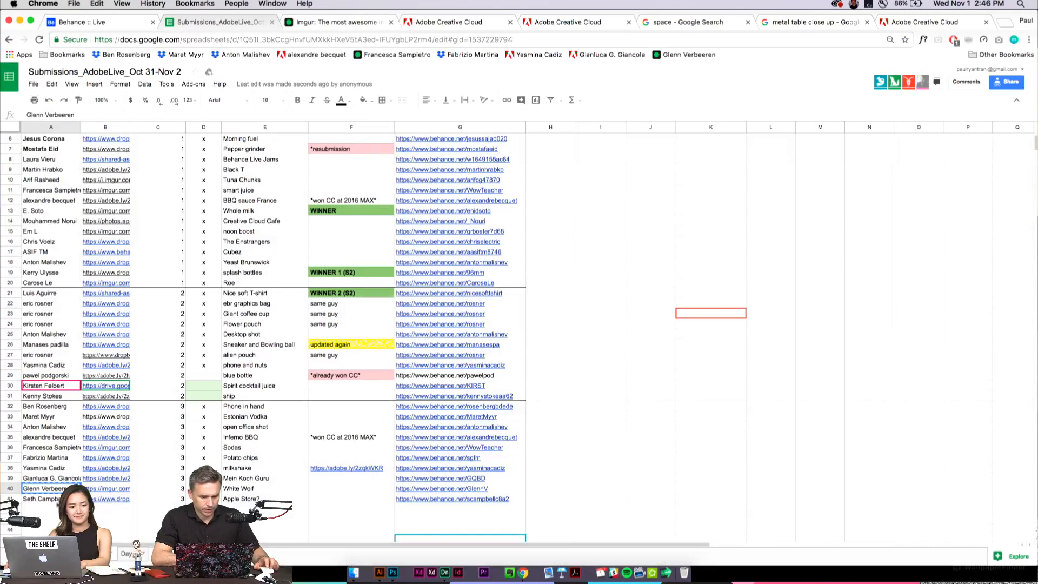
{"action": "left_click", "coordinate": [42, 499]}
{"action": "left_click", "coordinate": [105, 499]}
{"action": "left_click", "coordinate": [111, 487]}
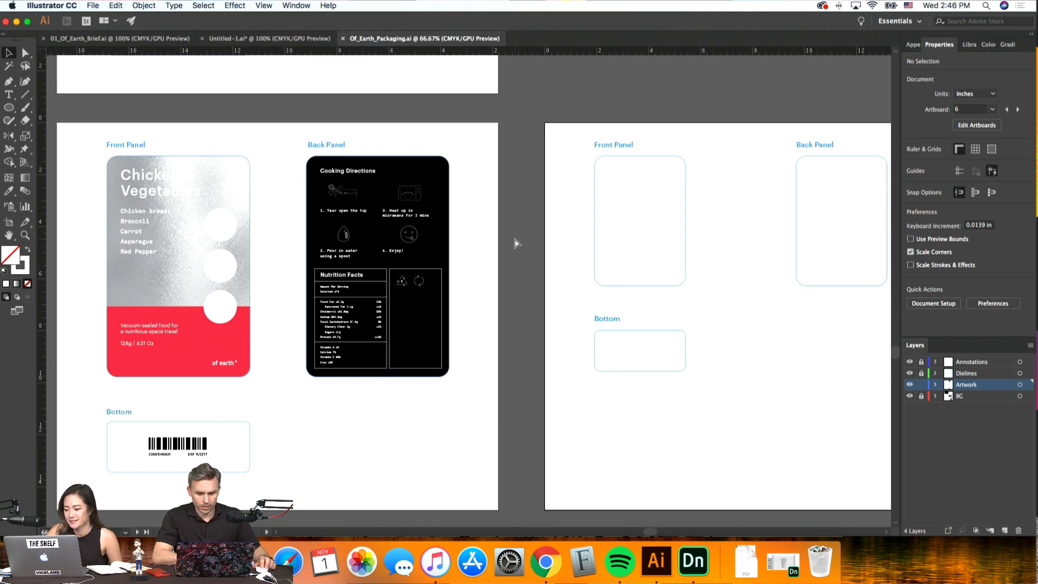
Switch to Illustrator and examine the finished back panel and the repositioned blank dieline artboard beside it
{"action": "key", "text": "super+1"}
{"action": "scroll", "coordinate": [514, 243], "scroll_direction": "left", "scroll_amount": 3}
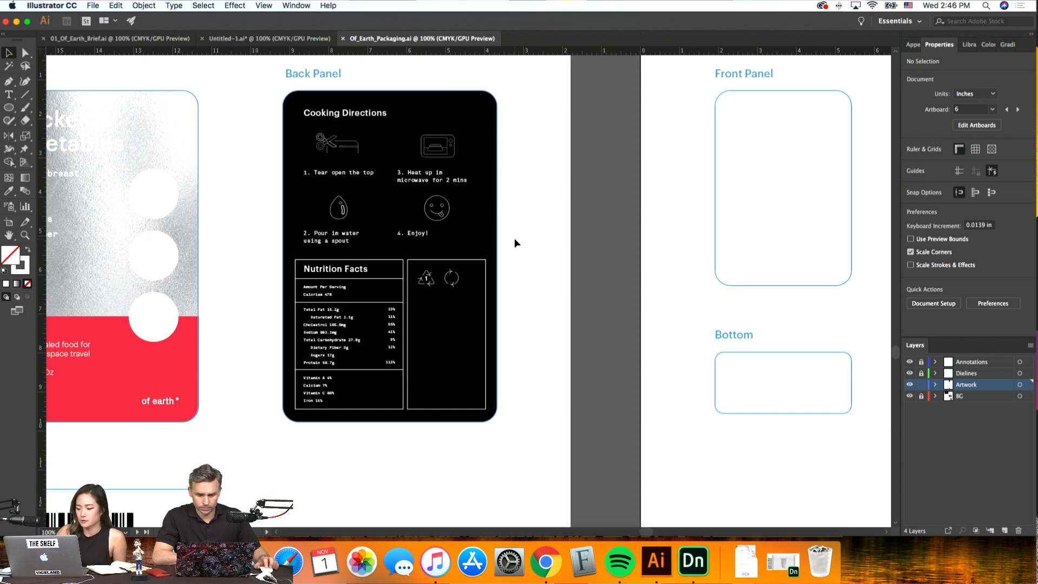
{"action": "left_click", "coordinate": [547, 238]}
{"action": "key", "text": "super+minus"}
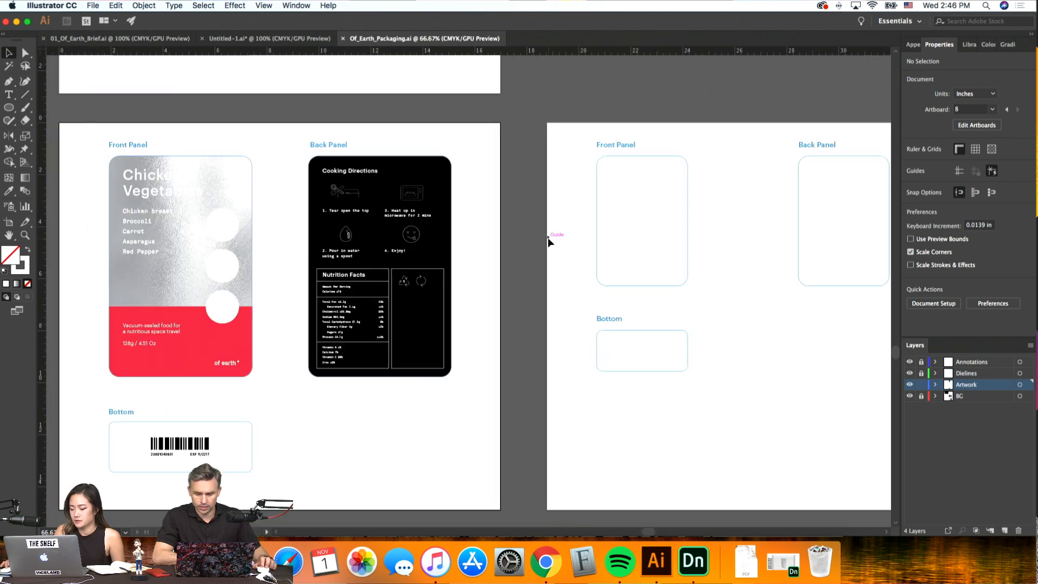
{"action": "scroll", "coordinate": [547, 238], "scroll_direction": "right", "scroll_amount": 6}
{"action": "scroll", "coordinate": [546, 238], "scroll_direction": "up", "scroll_amount": 1}
{"action": "scroll", "coordinate": [712, 265], "scroll_direction": "left", "scroll_amount": 1}
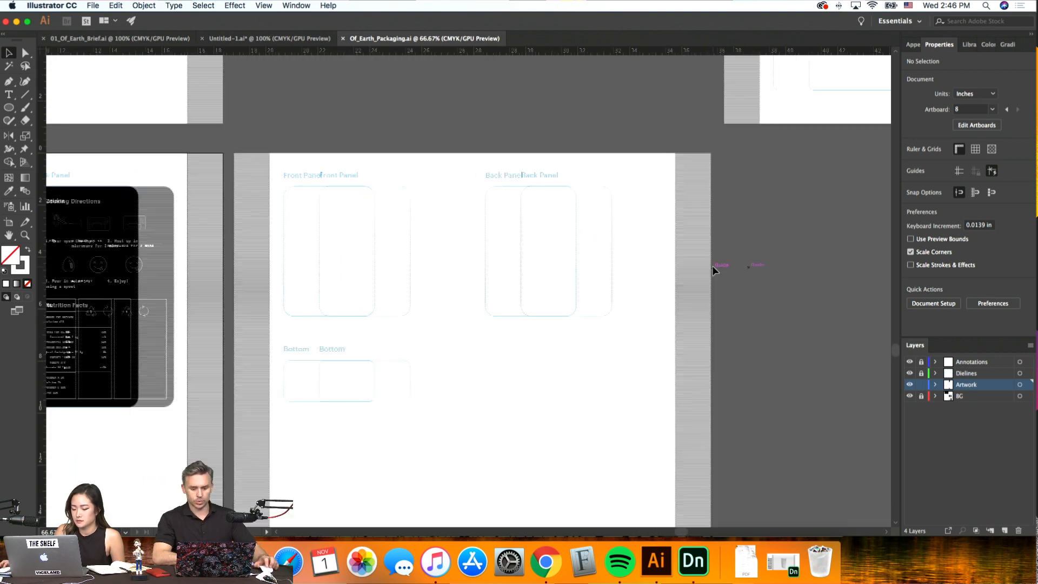
{"action": "scroll", "coordinate": [713, 266], "scroll_direction": "left", "scroll_amount": 5}
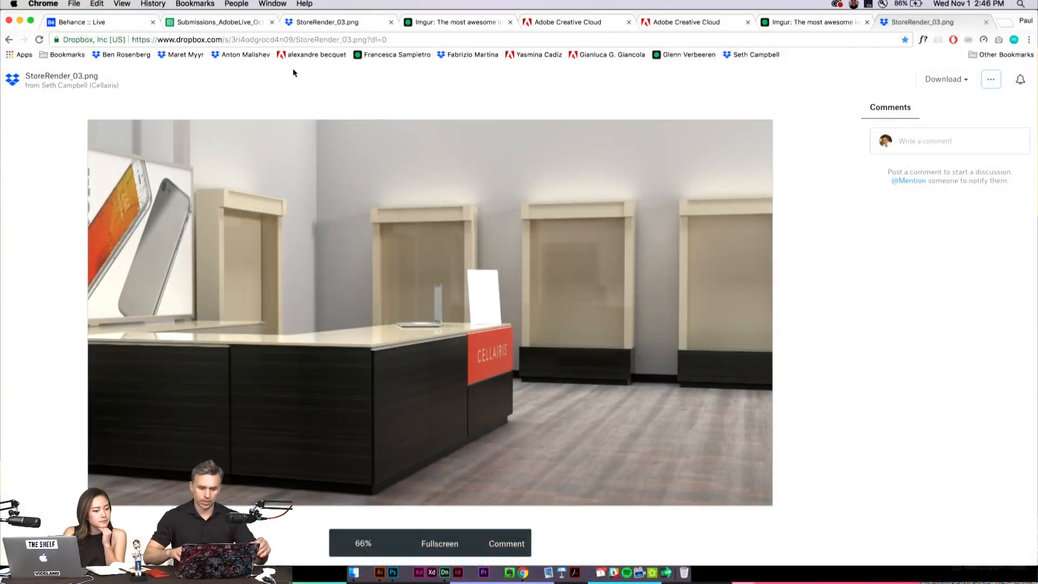
Switch to Chrome and compare the White Wolf mockup with StoreRender_03.png, inspecting the store render enlarged
{"action": "left_click", "coordinate": [815, 21]}
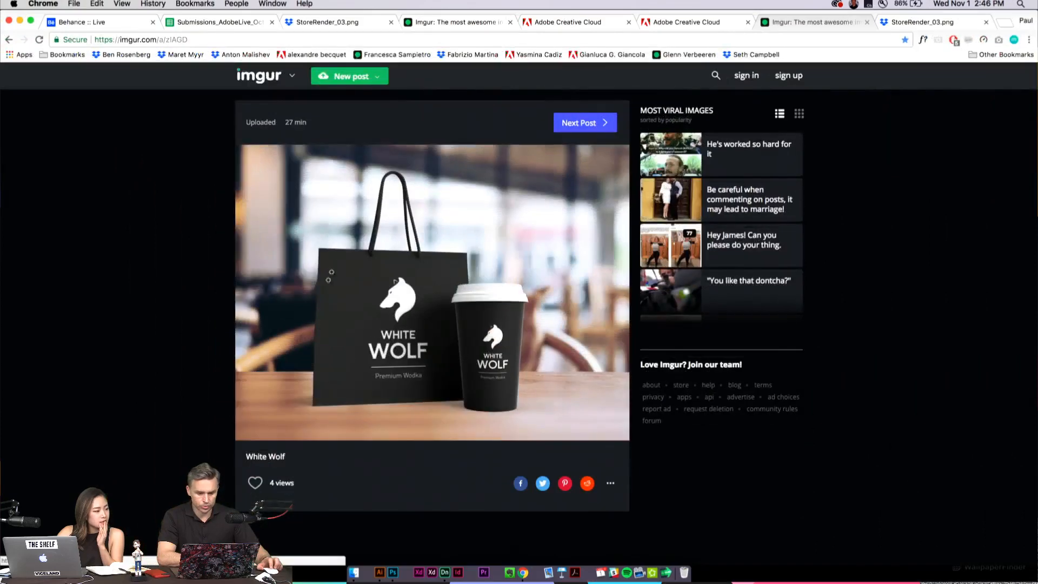
{"action": "left_click", "coordinate": [911, 27]}
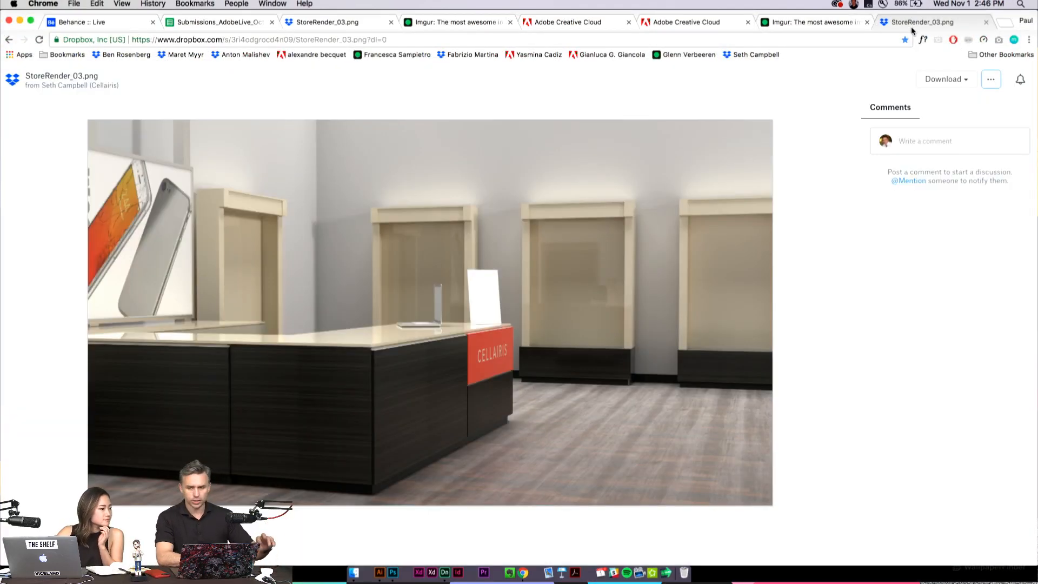
{"action": "mouse_move", "coordinate": [235, 388]}
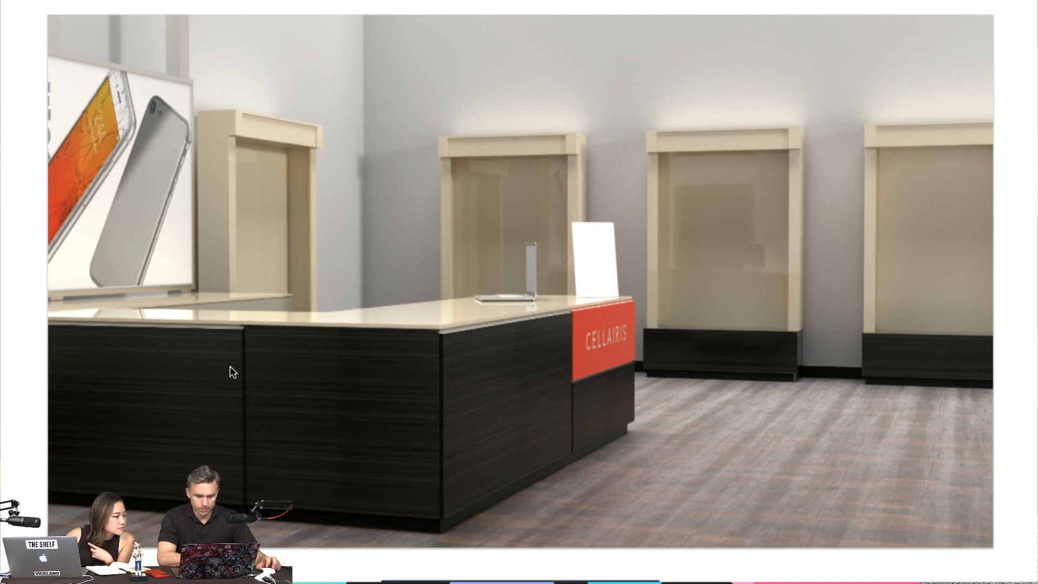
{"action": "scroll", "coordinate": [229, 366], "scroll_direction": "down", "scroll_amount": 1, "text": "ctrl"}
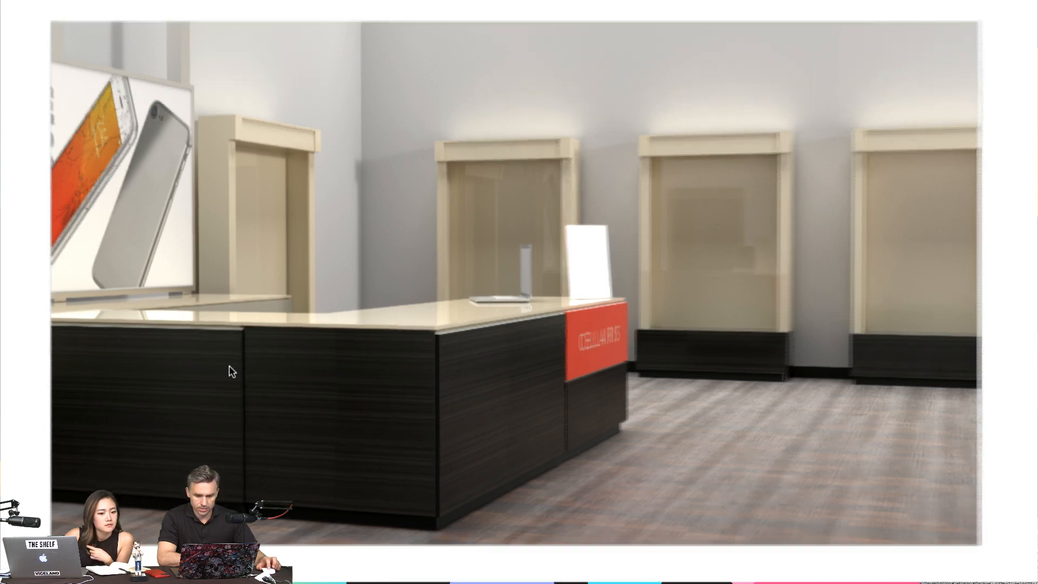
{"action": "scroll", "coordinate": [231, 371], "scroll_direction": "down", "scroll_amount": 3, "text": "ctrl"}
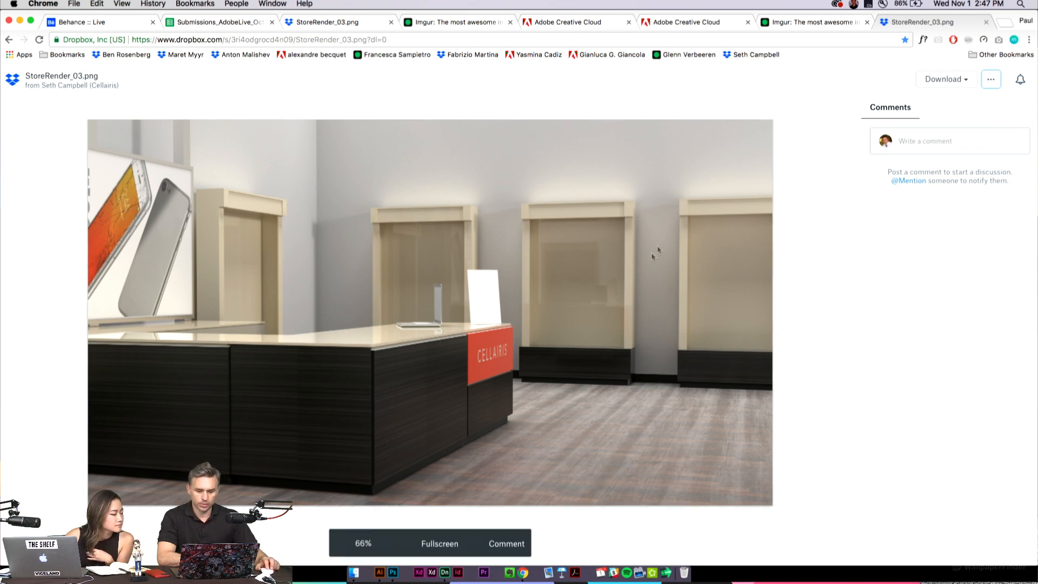
Go through the open submission renders and close the duplicate StoreRender_03.png page
{"action": "left_click", "coordinate": [802, 23]}
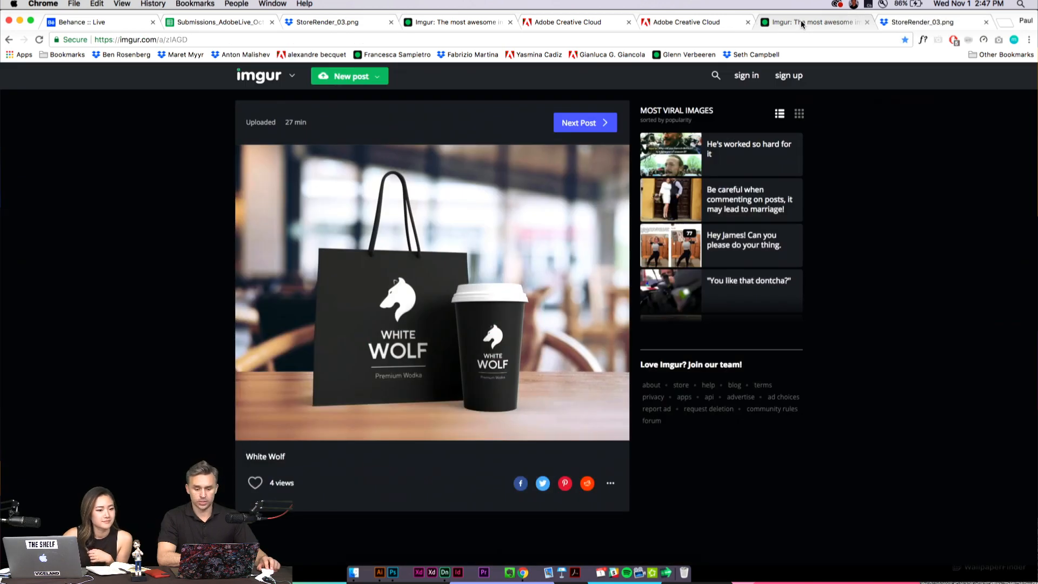
{"action": "left_click", "coordinate": [682, 22]}
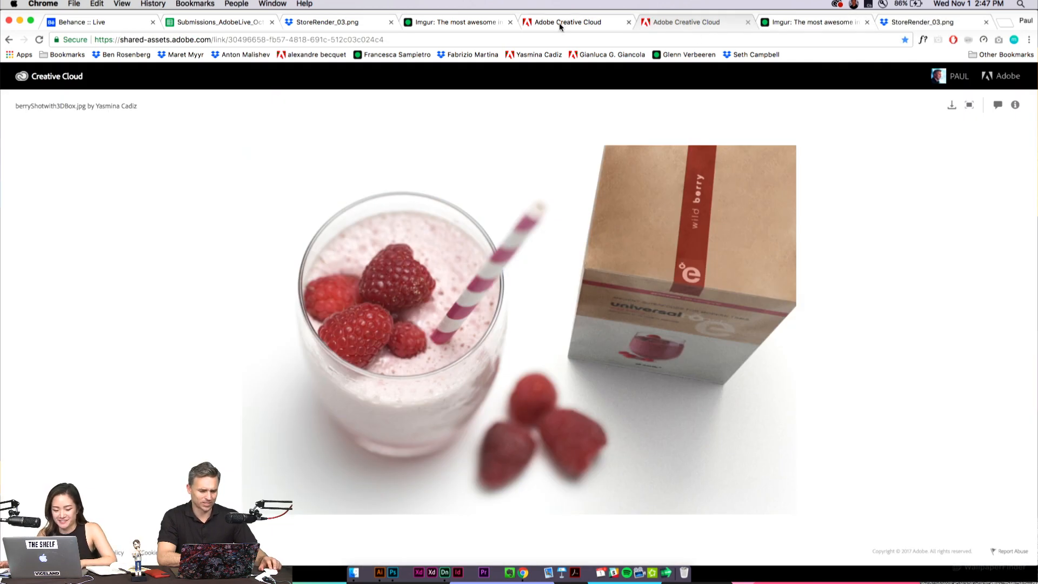
{"action": "left_click", "coordinate": [559, 23]}
{"action": "left_click", "coordinate": [431, 23]}
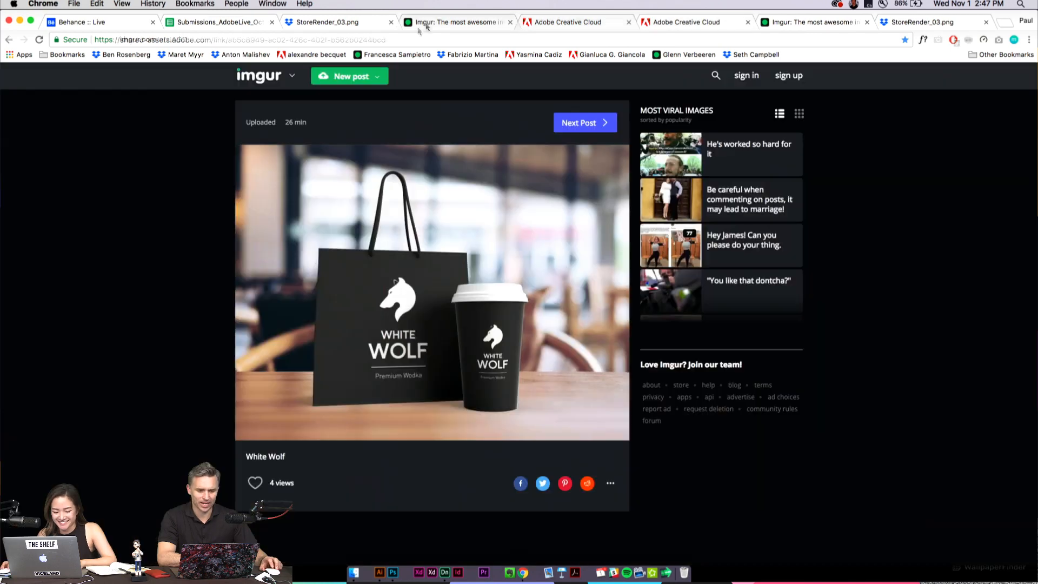
{"action": "left_click", "coordinate": [314, 23]}
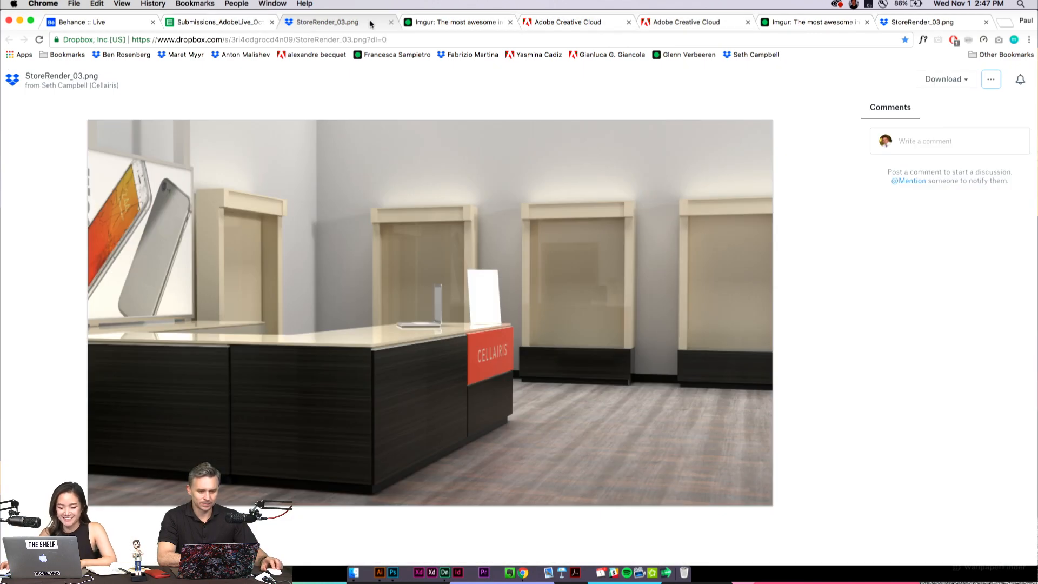
{"action": "left_click", "coordinate": [391, 22]}
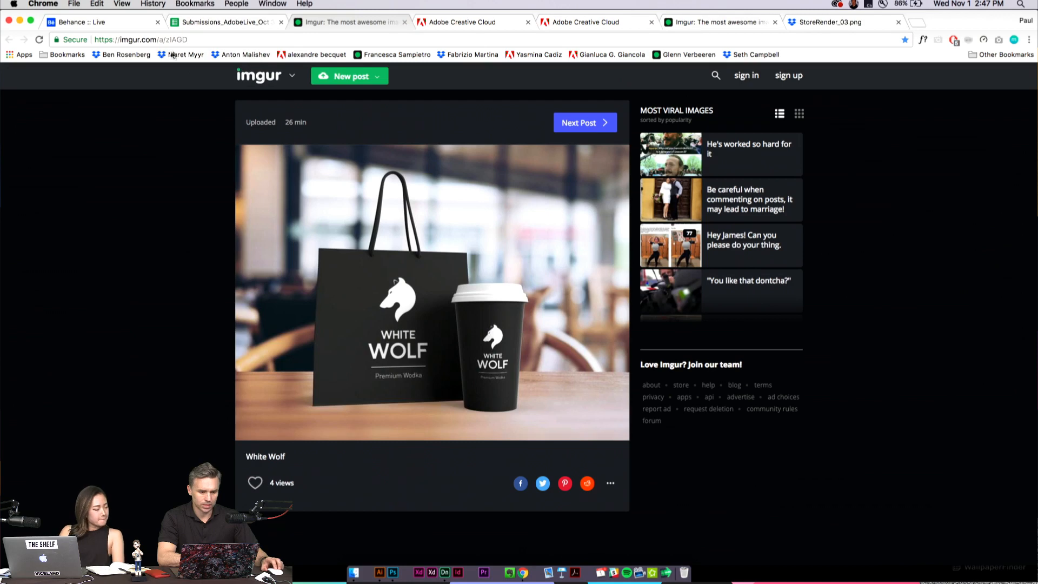
Open the phone-in-hand and Estonian vodka.png submissions, and place Mercado-Del-Rio-Scene-02.png in its own tab ahead of the vodka render
{"action": "left_click", "coordinate": [121, 54]}
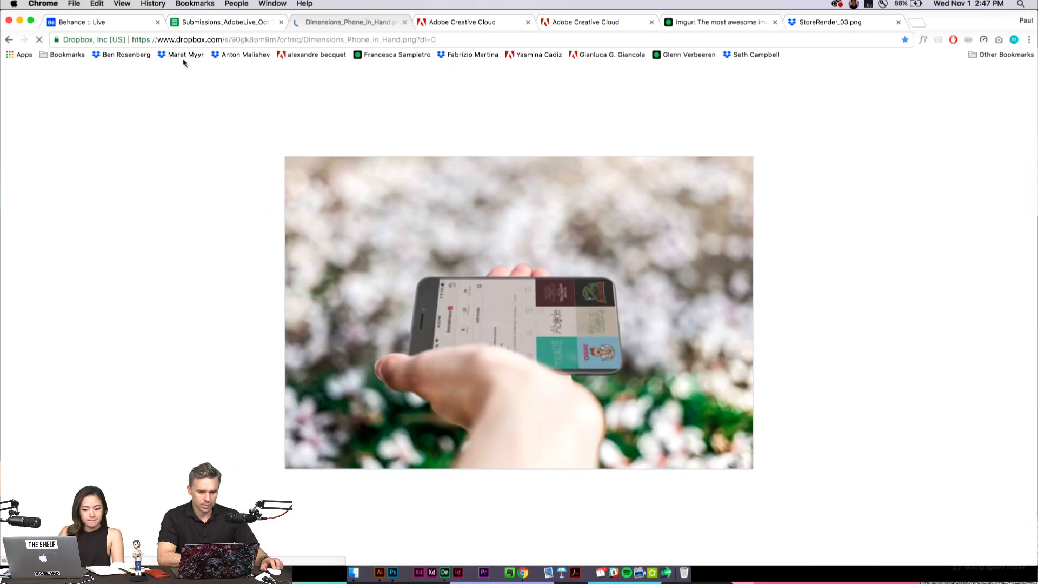
{"action": "left_click", "coordinate": [180, 57]}
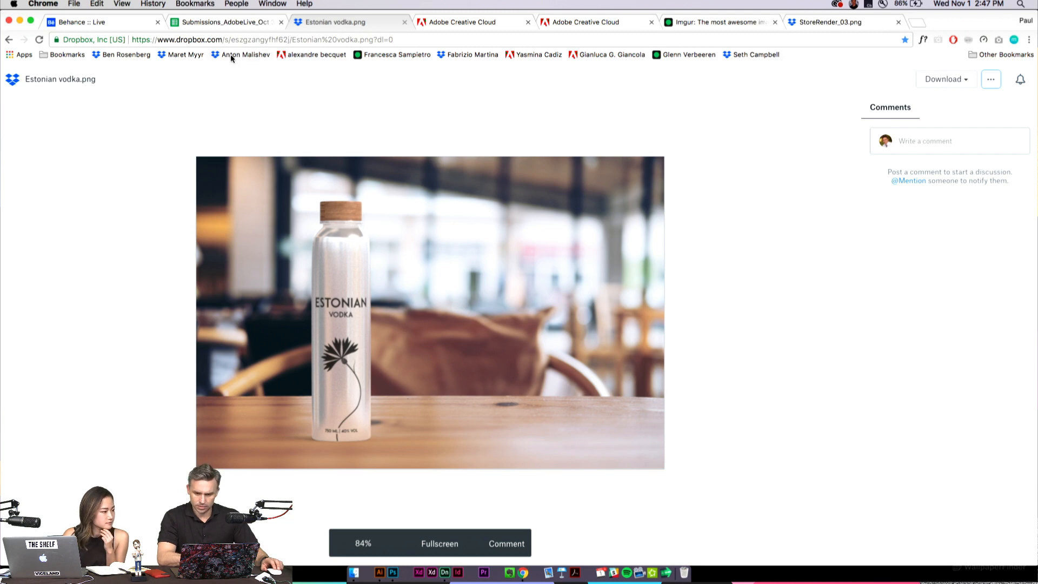
{"action": "left_click", "coordinate": [230, 54], "text": "super"}
{"action": "left_click", "coordinate": [826, 25]}
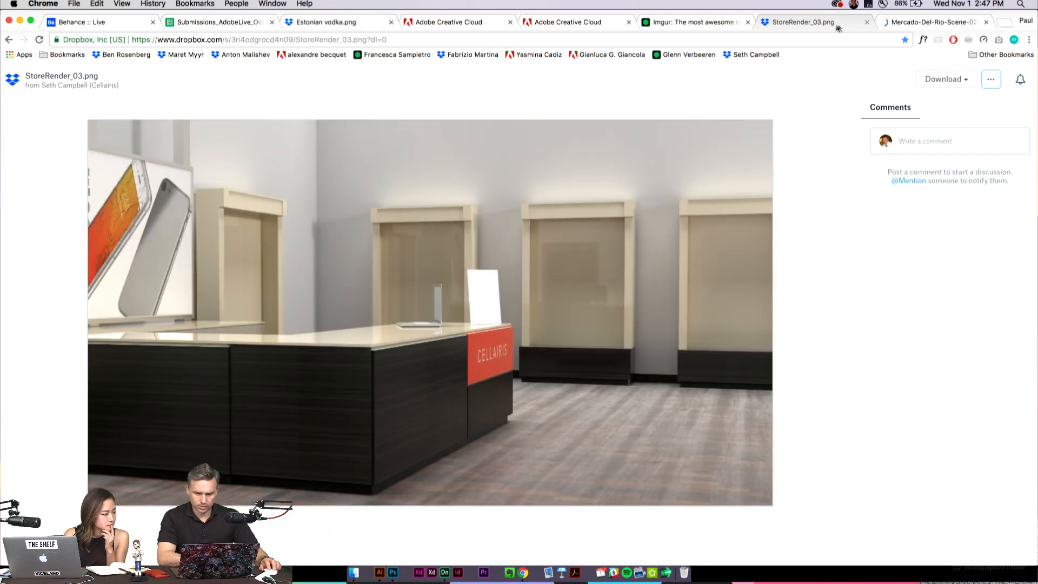
{"action": "left_click_drag", "start_coordinate": [932, 23], "coordinate": [324, 26]}
View the INFERNO BBQ sauce and soda can submissions in separate new tabs, closing each after viewing
{"action": "left_click", "coordinate": [283, 55], "text": "super"}
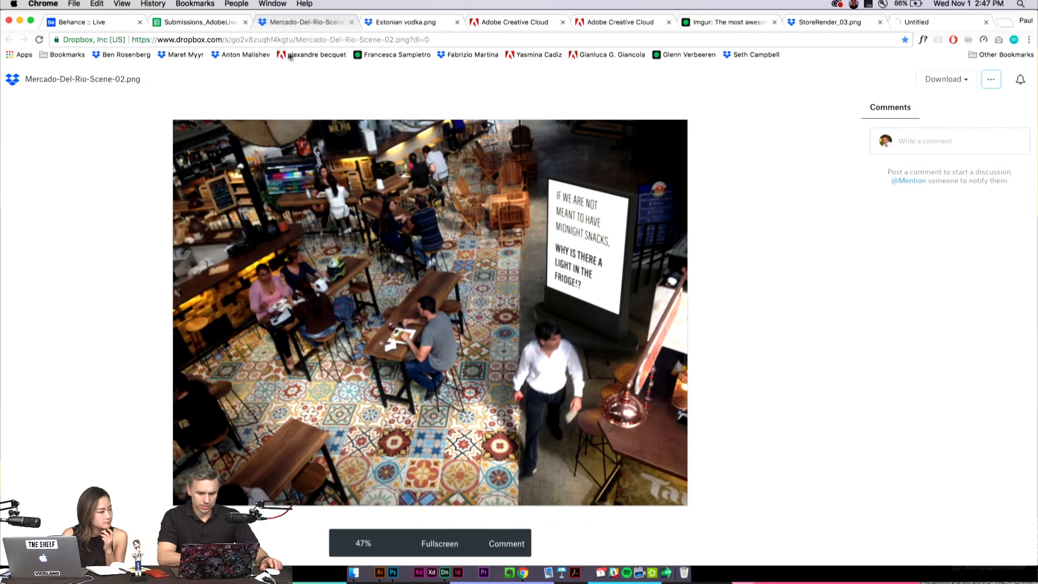
{"action": "left_click", "coordinate": [918, 21]}
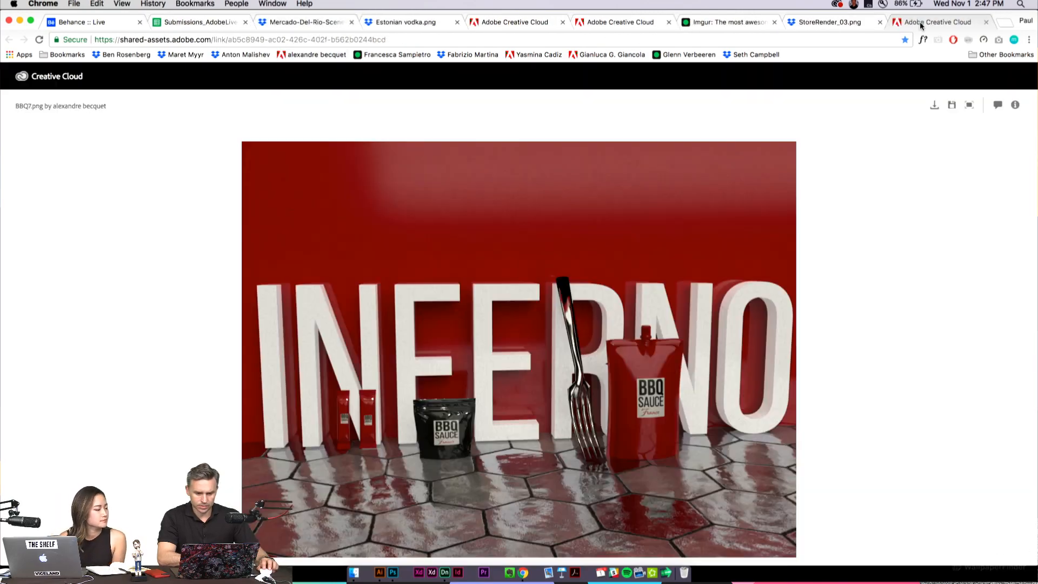
{"action": "left_click", "coordinate": [986, 22]}
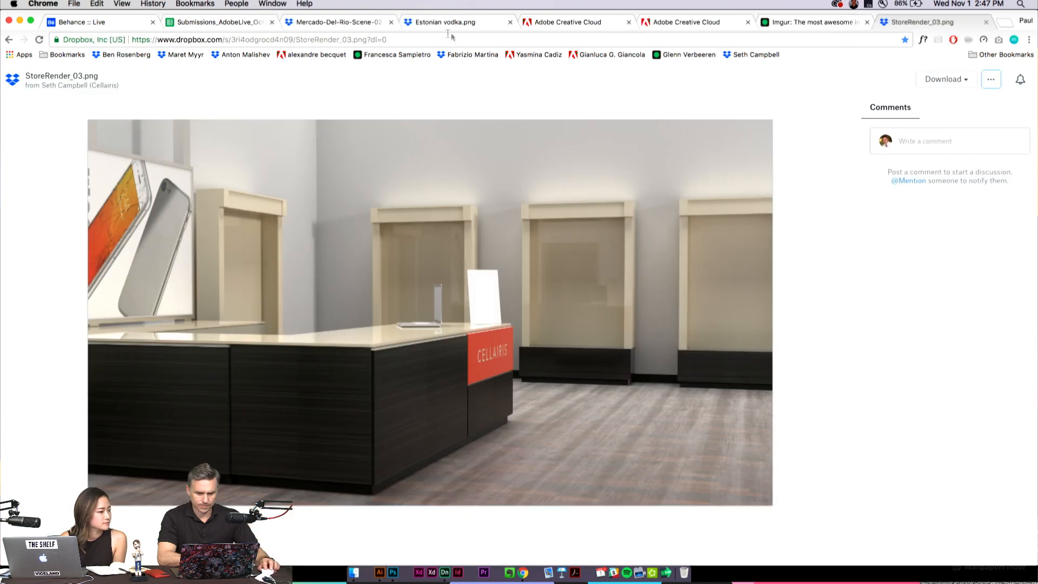
{"action": "left_click", "coordinate": [378, 55], "text": "super"}
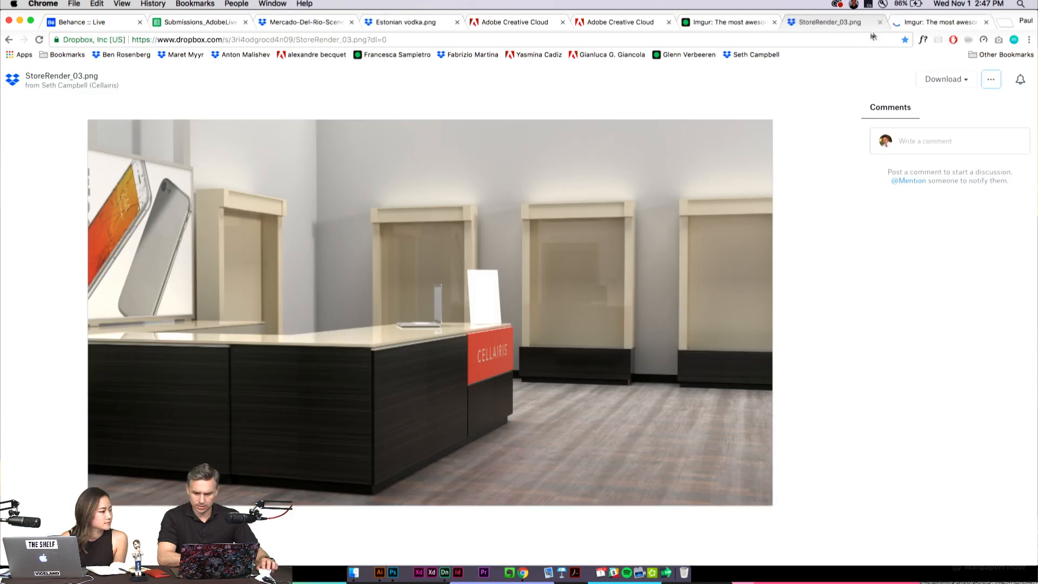
{"action": "left_click", "coordinate": [945, 23]}
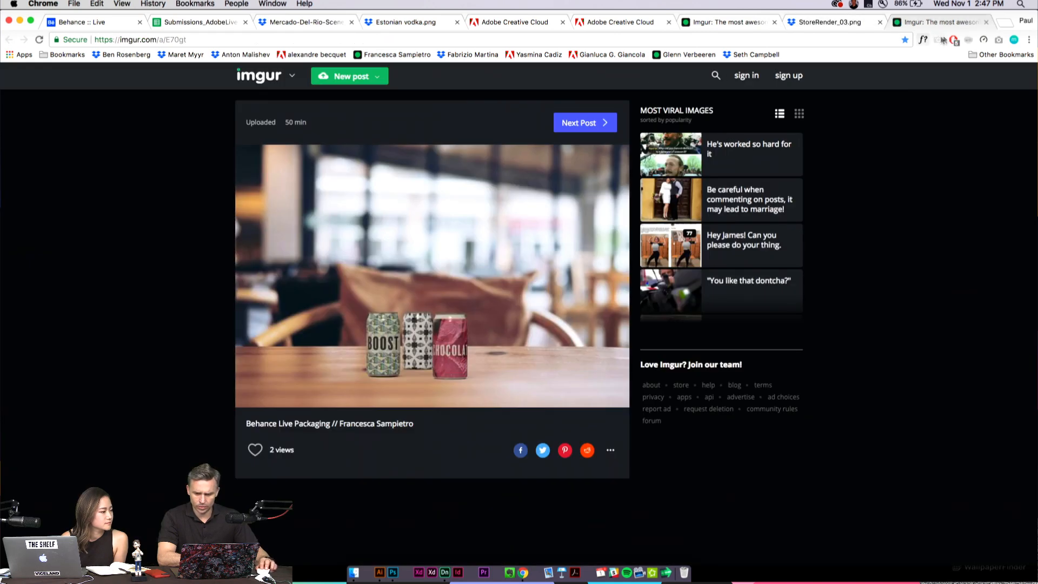
{"action": "left_click", "coordinate": [985, 22]}
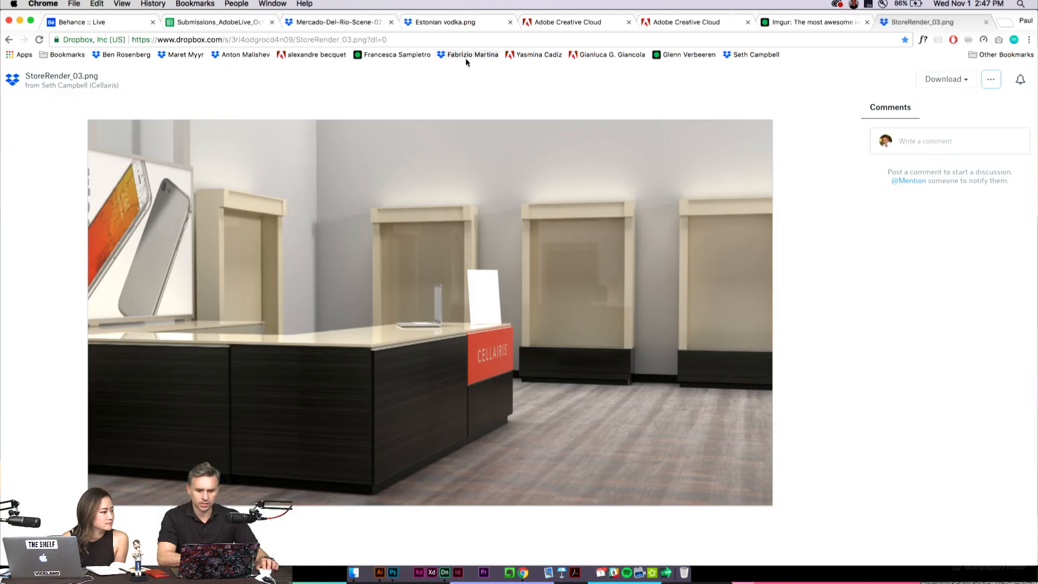
Discard the extra Creative Cloud tab just opened and review the INFERNO BBQ sauce and berry shake renders
{"action": "left_click", "coordinate": [537, 56], "text": "super"}
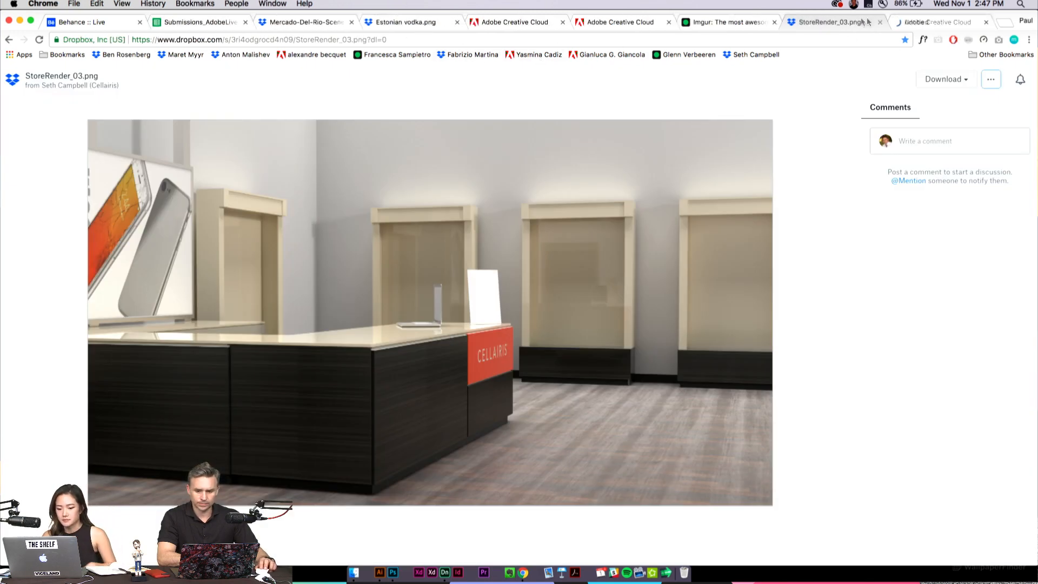
{"action": "left_click", "coordinate": [986, 22]}
{"action": "left_click", "coordinate": [540, 22]}
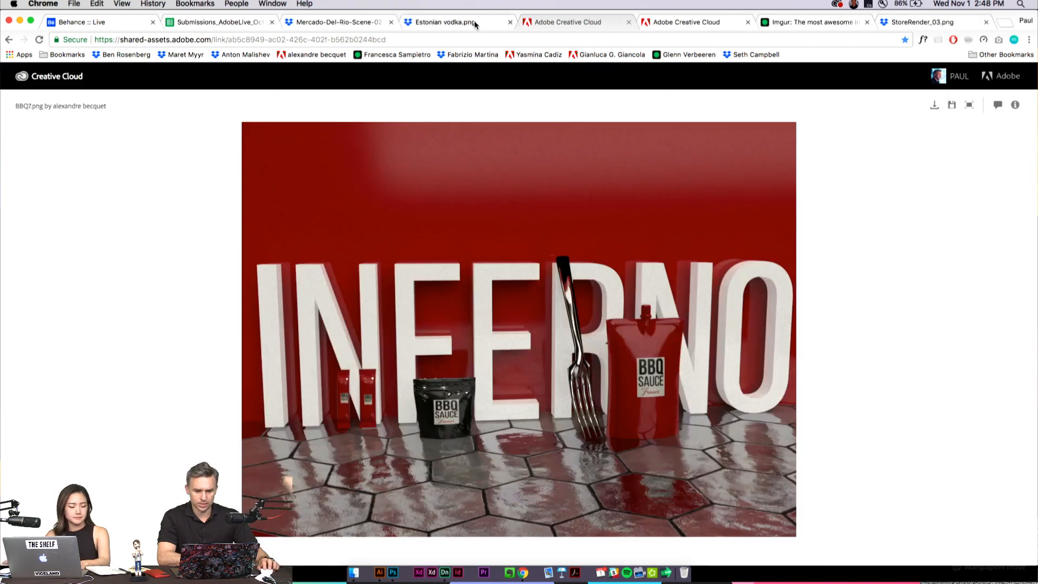
{"action": "left_click", "coordinate": [664, 24]}
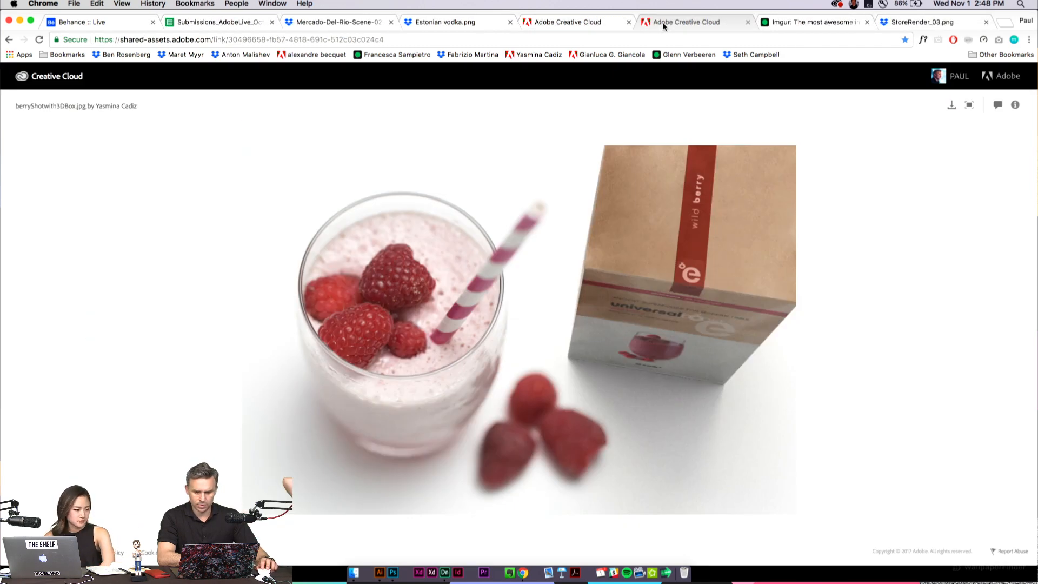
Review the White Wolf, Estonian vodka and Mercado-Del-Rio-Scene-02.png submissions and close the Estonian vodka.png page
{"action": "left_click", "coordinate": [792, 21]}
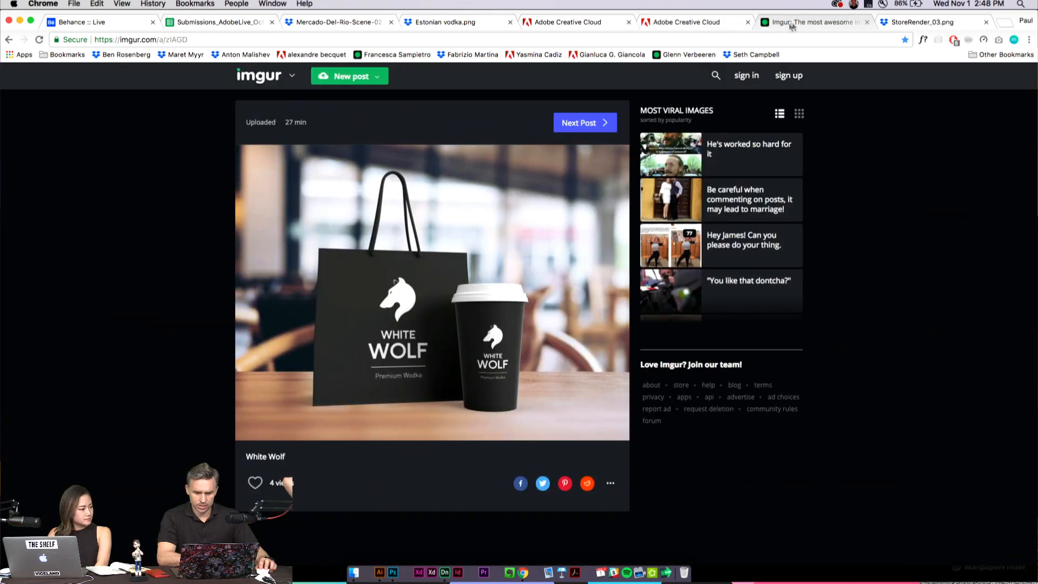
{"action": "left_click", "coordinate": [693, 23]}
{"action": "left_click", "coordinate": [567, 23]}
{"action": "left_click", "coordinate": [454, 24]}
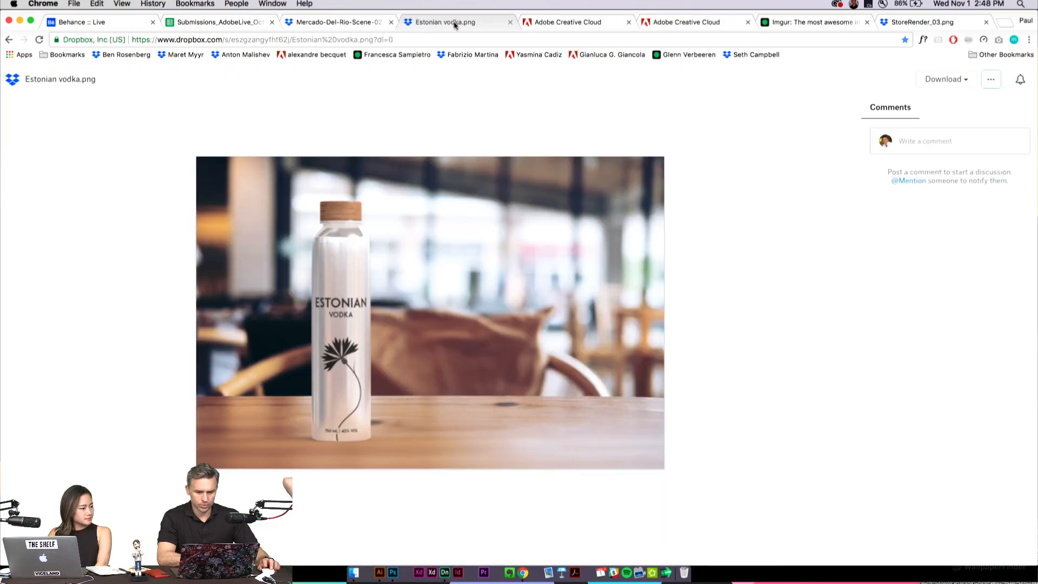
{"action": "left_click", "coordinate": [360, 23]}
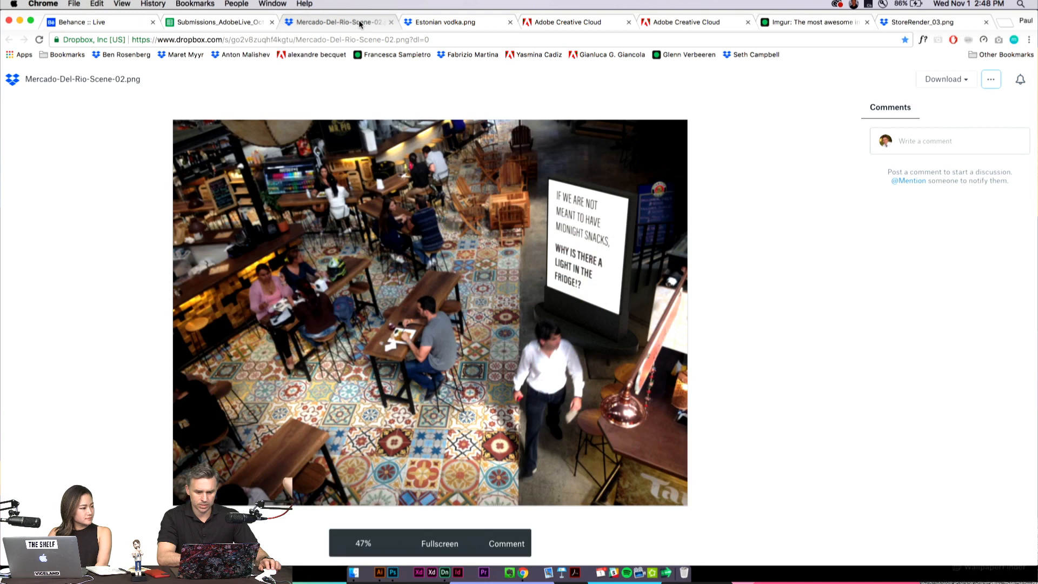
{"action": "left_click", "coordinate": [440, 22]}
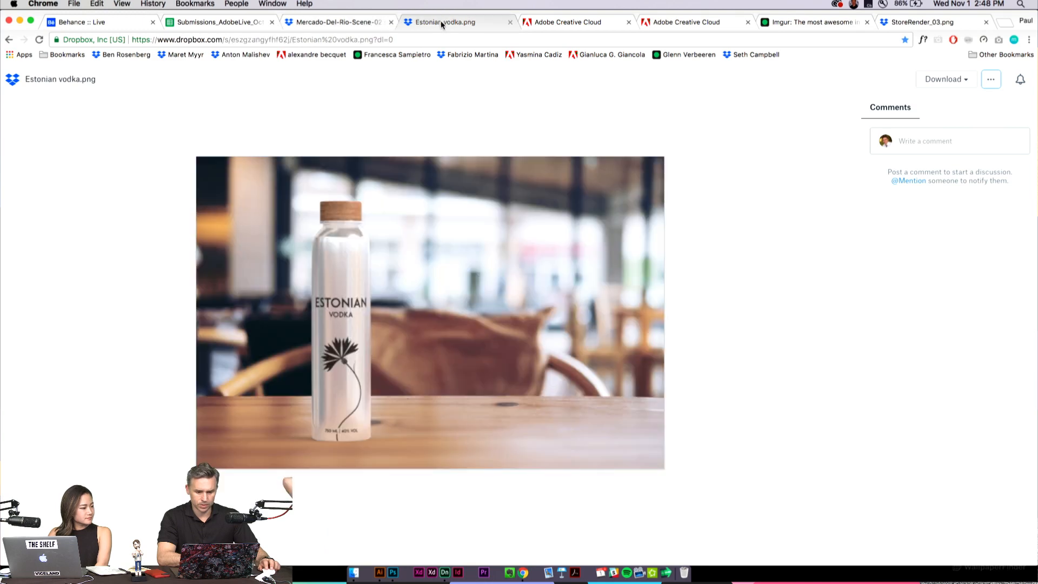
{"action": "left_click", "coordinate": [508, 21]}
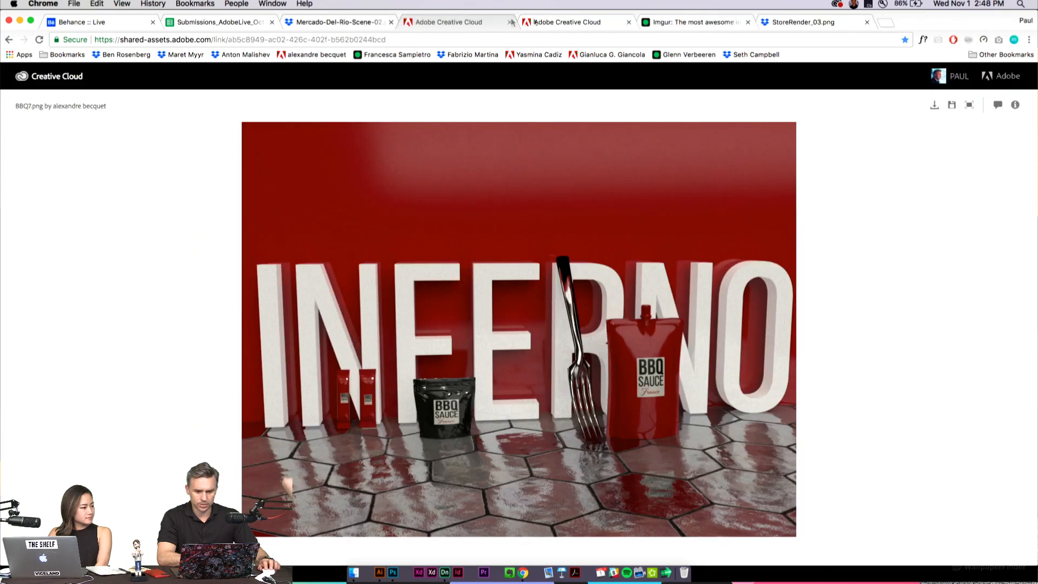
Compare the INFERNO BBQ sauce and berry shake renders, and glance over the White Wolf and StoreRender_03.png submissions
{"action": "left_click", "coordinate": [552, 19]}
{"action": "left_click", "coordinate": [449, 21]}
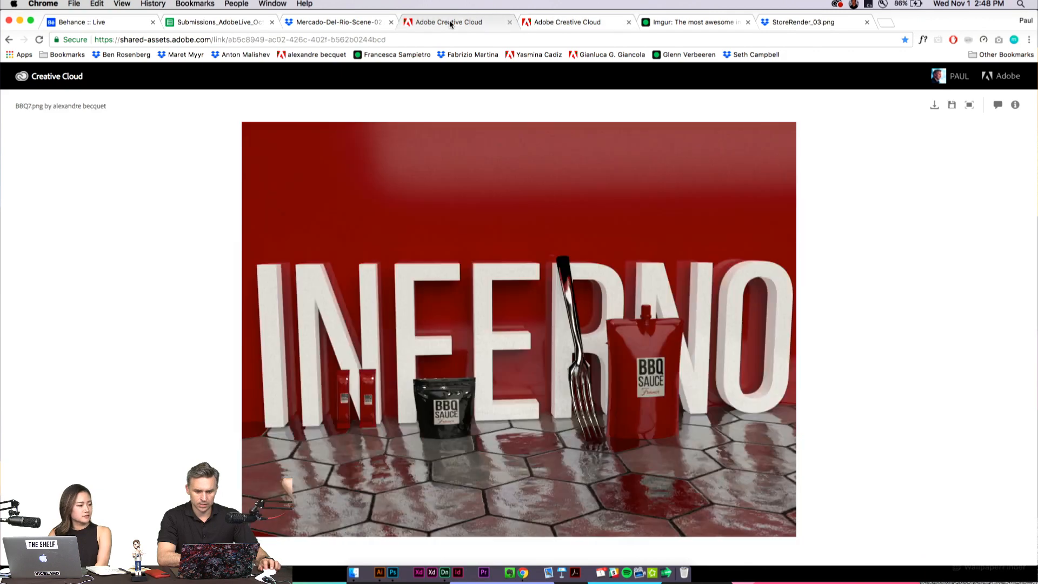
{"action": "left_click", "coordinate": [597, 25]}
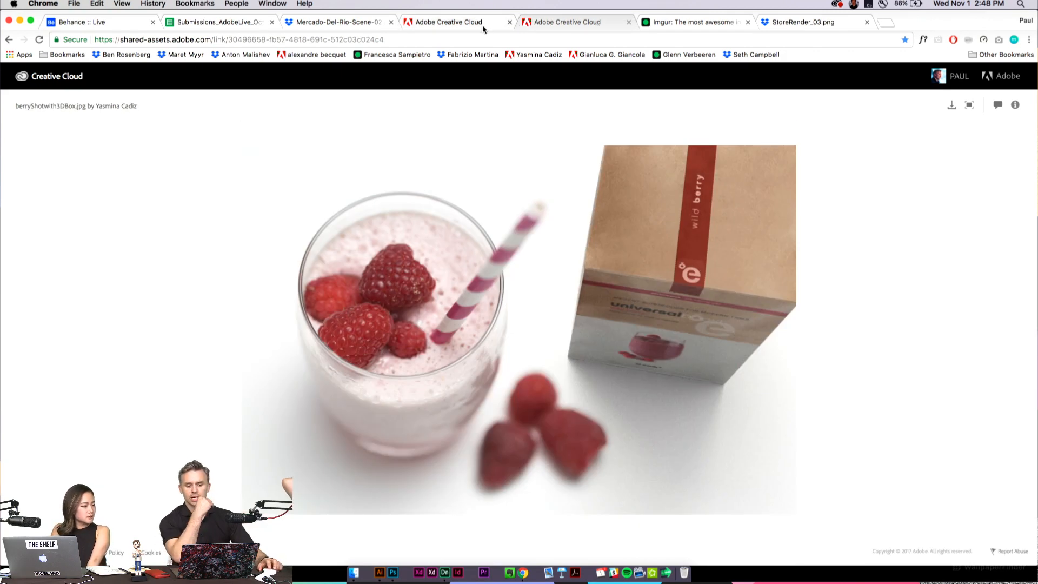
{"action": "left_click", "coordinate": [482, 24]}
{"action": "left_click", "coordinate": [590, 25]}
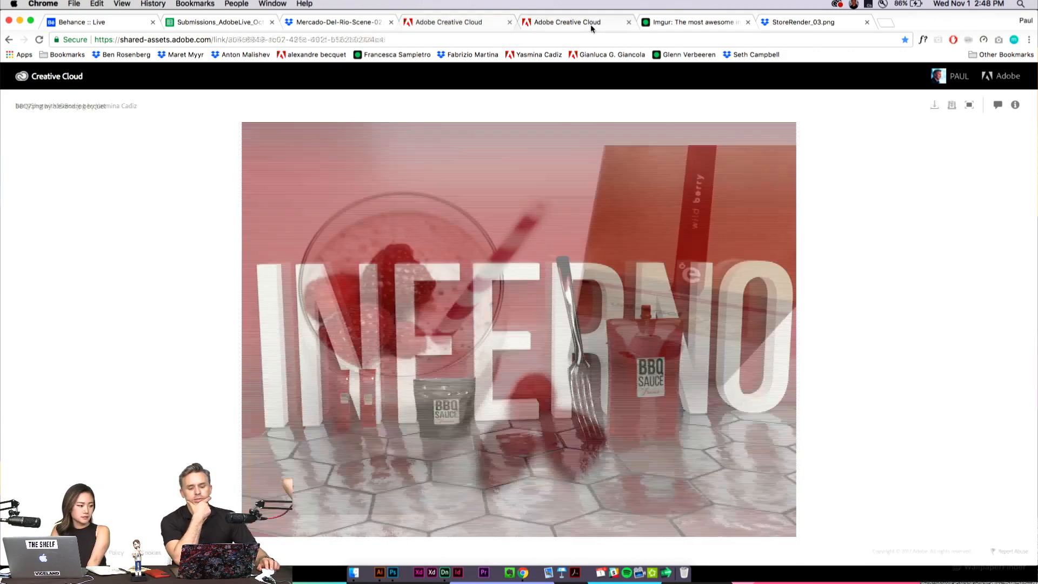
{"action": "left_click", "coordinate": [698, 22]}
{"action": "left_click", "coordinate": [811, 24]}
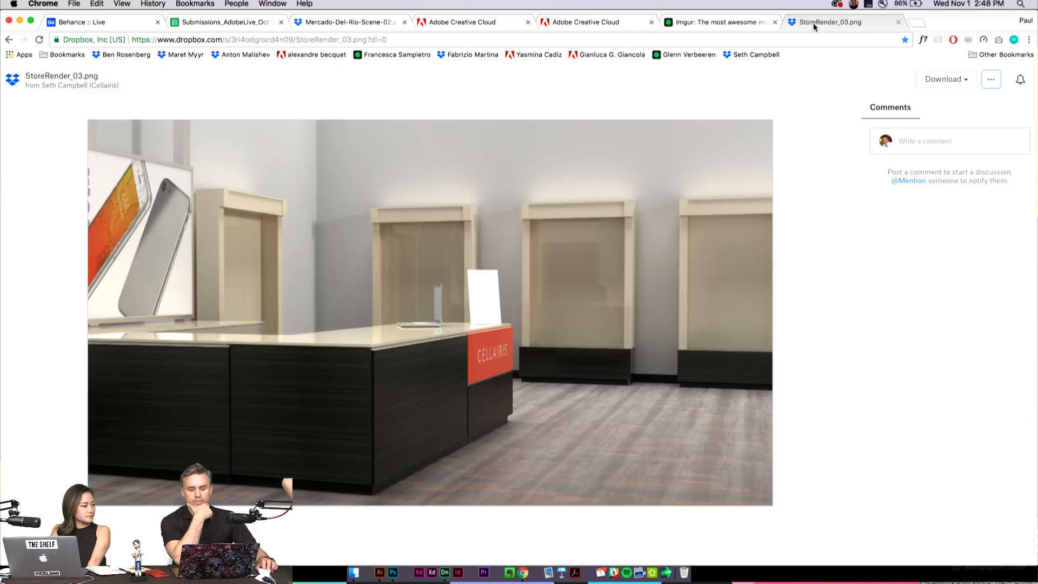
{"action": "left_click", "coordinate": [489, 22]}
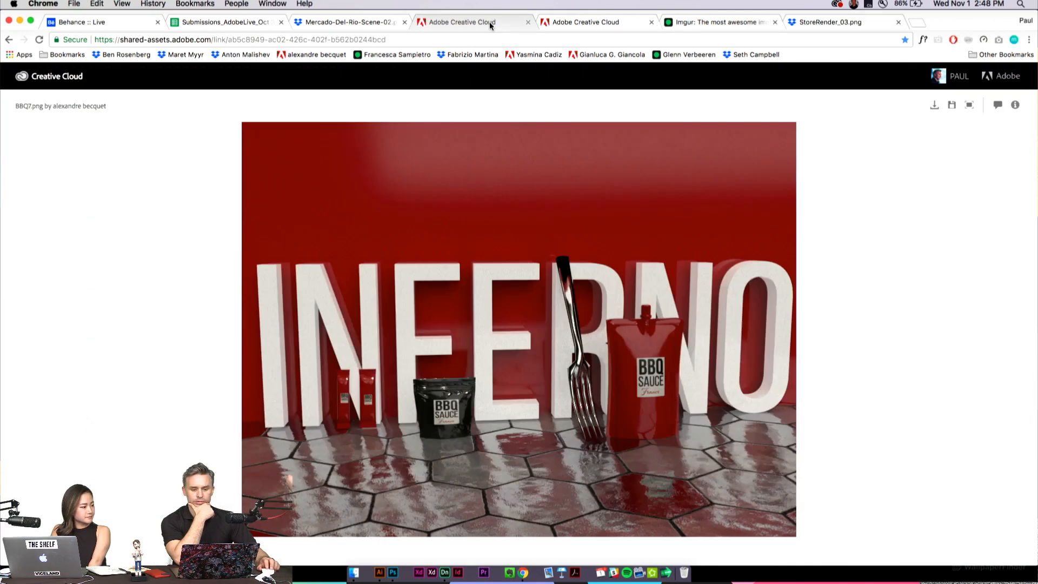
Split the INFERNO render into its own browser window and fit it side by side with the berry shake window
{"action": "left_click_drag", "start_coordinate": [489, 22], "coordinate": [588, 7]}
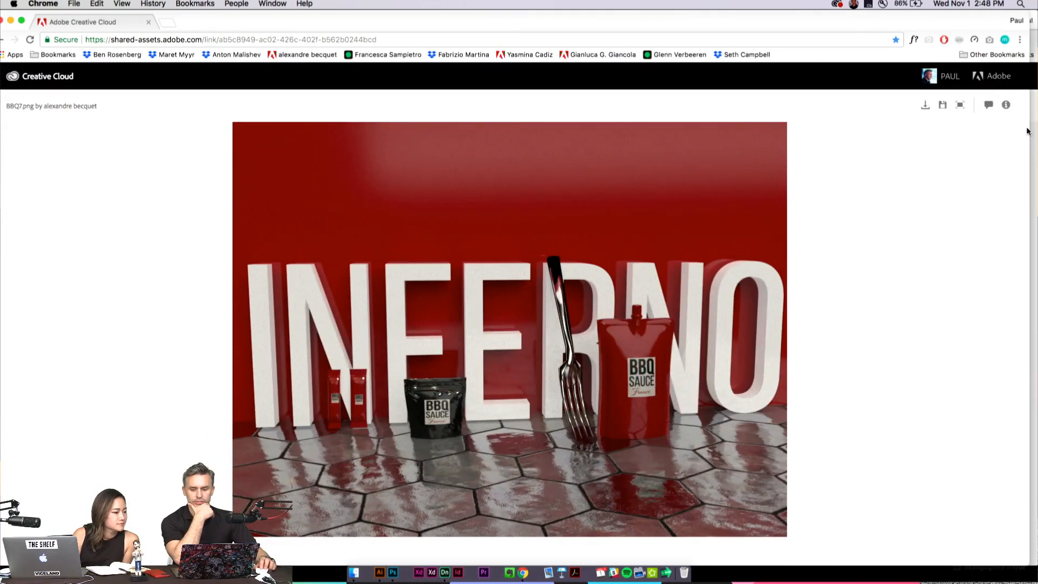
{"action": "left_click_drag", "start_coordinate": [1029, 129], "coordinate": [535, 137]}
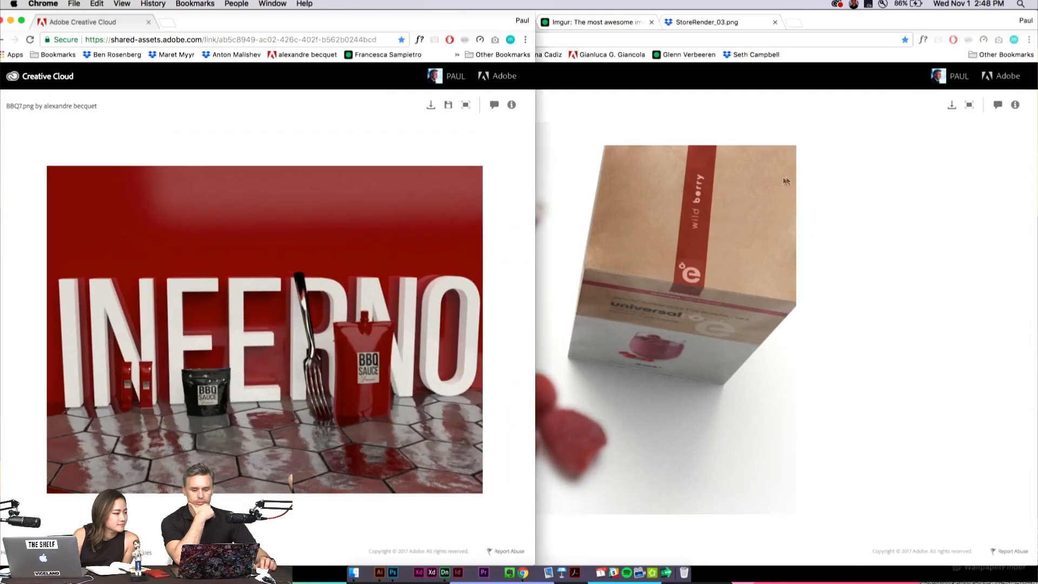
{"action": "left_click", "coordinate": [574, 211]}
{"action": "left_click_drag", "start_coordinate": [1, 169], "coordinate": [527, 119]}
{"action": "left_click", "coordinate": [258, 135]}
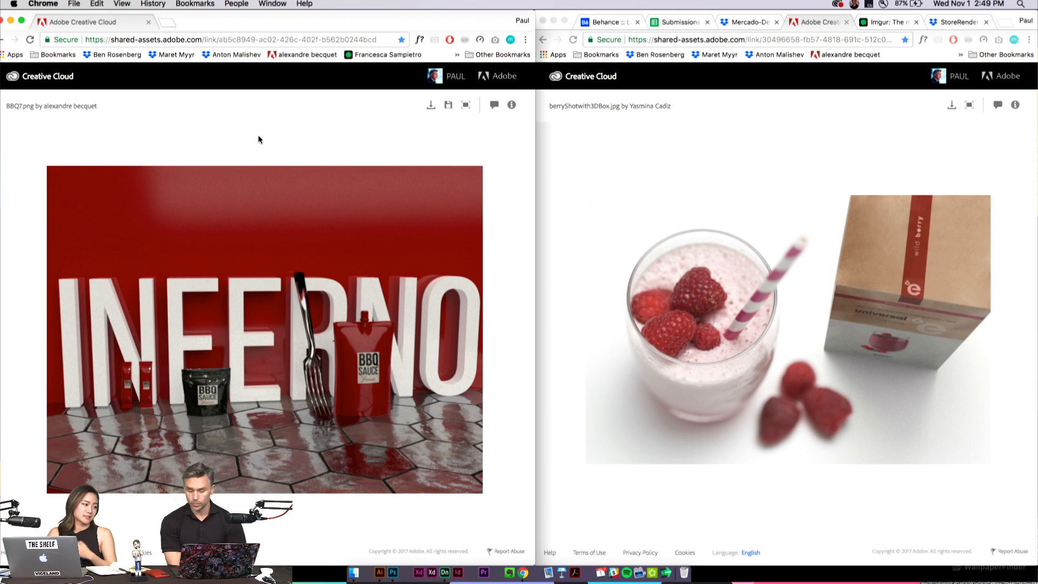
Examine the berry shake render at full-window size and return its window to half width beside the INFERNO render
{"action": "left_click", "coordinate": [565, 143]}
{"action": "left_click", "coordinate": [564, 20]}
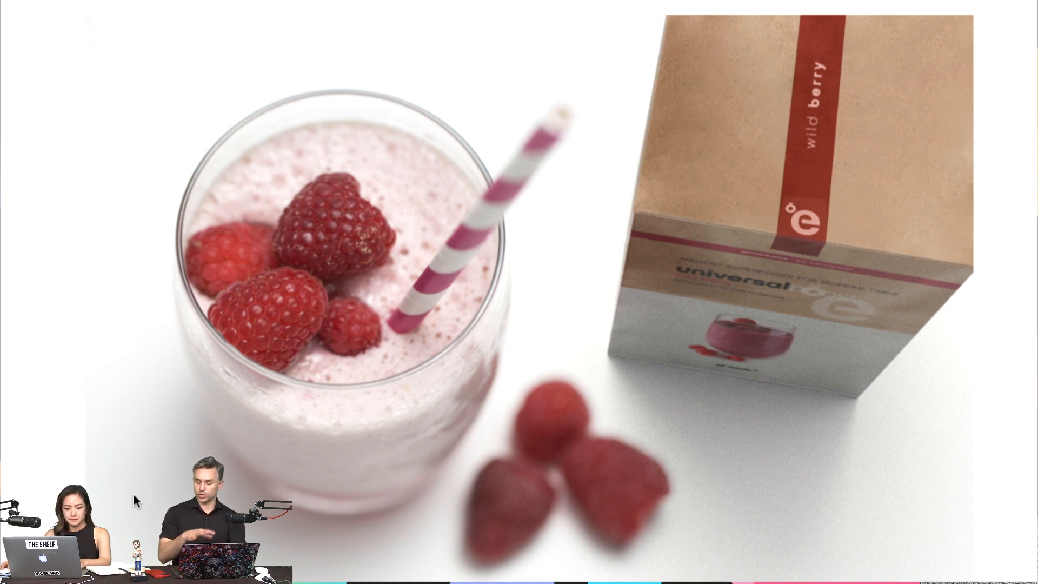
{"action": "scroll", "coordinate": [136, 514], "scroll_direction": "down", "scroll_amount": 2}
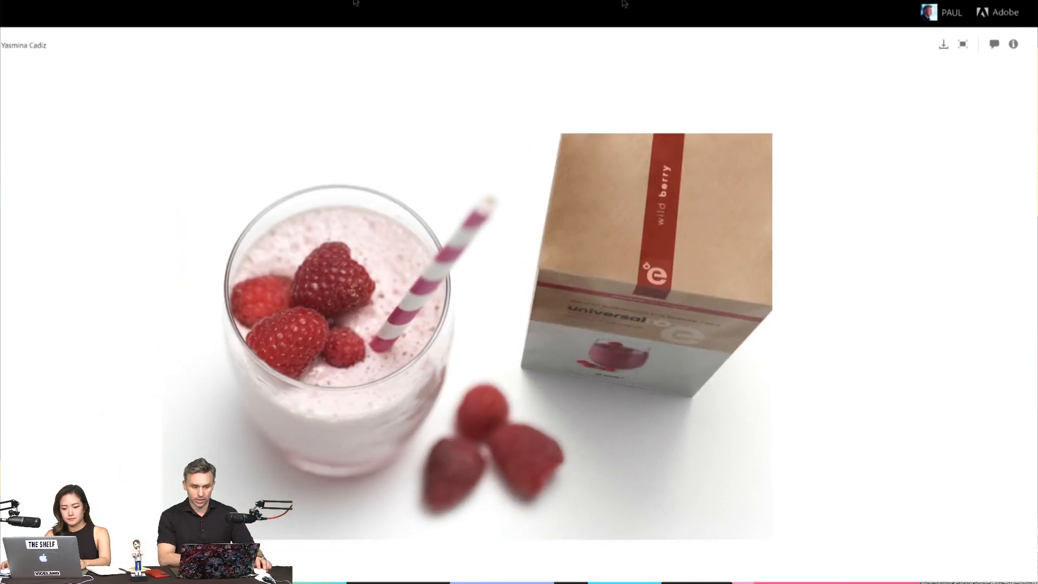
{"action": "key", "text": "Escape"}
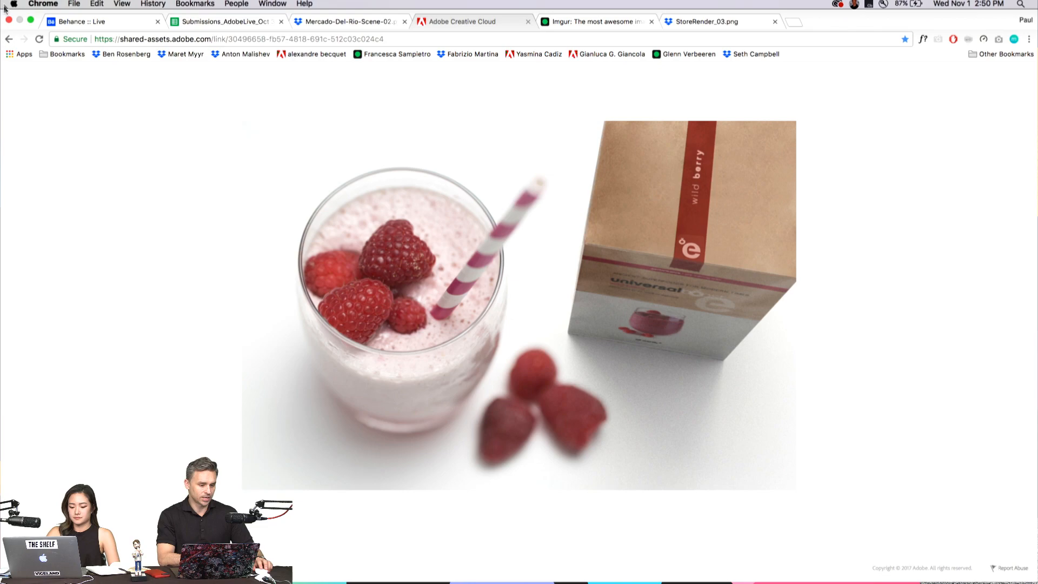
{"action": "left_click", "coordinate": [31, 21]}
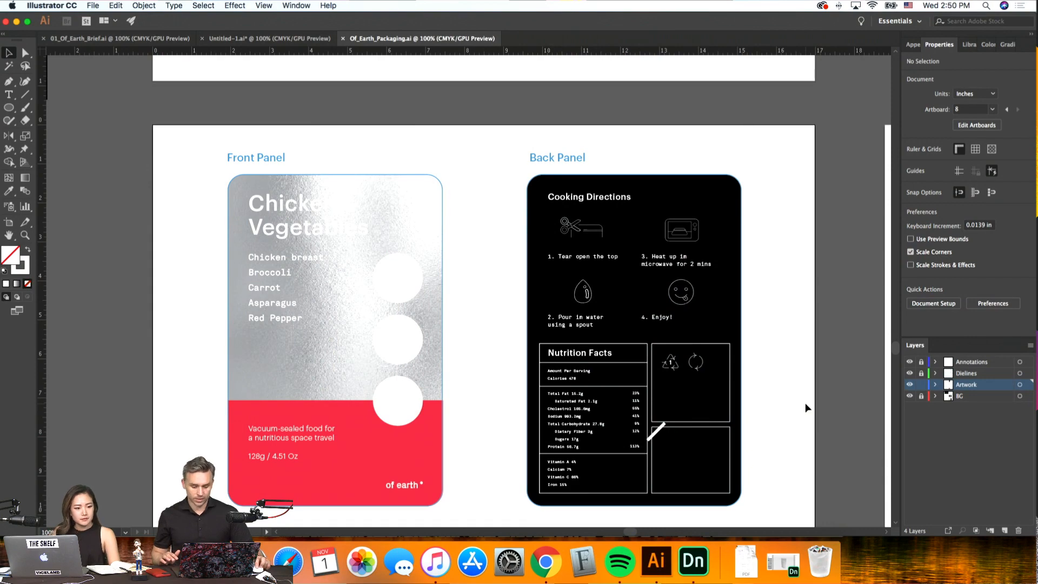
In Illustrator, examine the Chicken & Vegetables front, back and bottom panels and the neighbouring artboard with empty panels
{"action": "scroll", "coordinate": [805, 404], "scroll_direction": "right", "scroll_amount": 1}
{"action": "scroll", "coordinate": [805, 404], "scroll_direction": "down", "scroll_amount": 1}
{"action": "scroll", "coordinate": [805, 407], "scroll_direction": "right", "scroll_amount": 5}
{"action": "scroll", "coordinate": [806, 407], "scroll_direction": "down", "scroll_amount": 3}
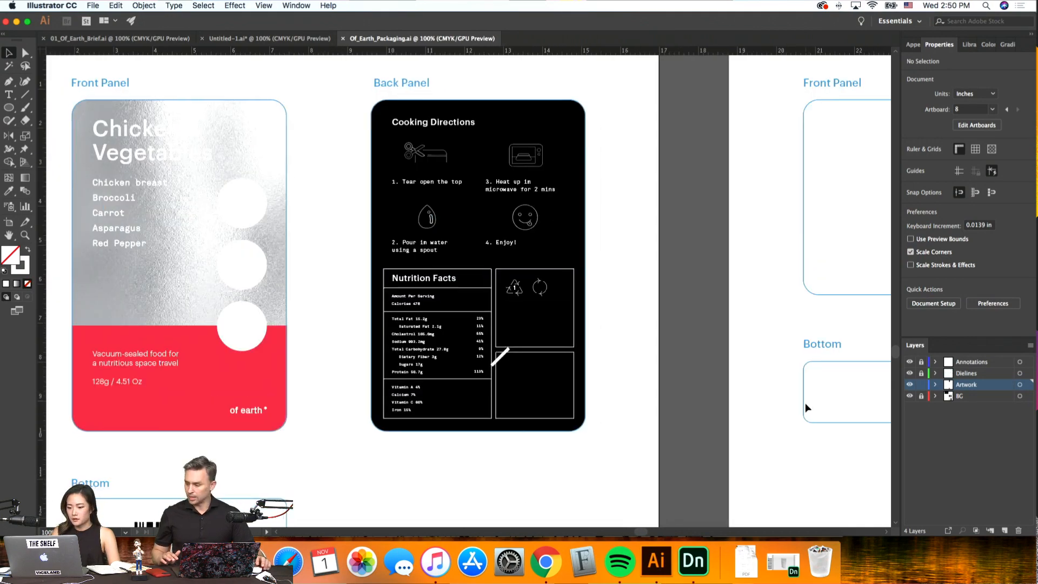
{"action": "scroll", "coordinate": [747, 432], "scroll_direction": "left", "scroll_amount": 3}
{"action": "scroll", "coordinate": [735, 437], "scroll_direction": "right", "scroll_amount": 4}
{"action": "scroll", "coordinate": [735, 437], "scroll_direction": "down", "scroll_amount": 2}
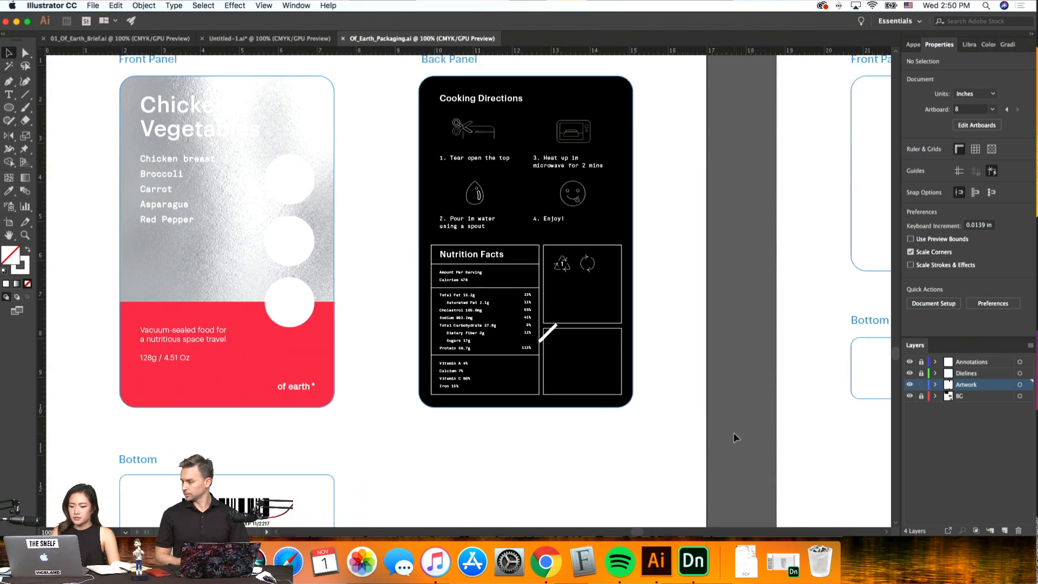
{"action": "scroll", "coordinate": [735, 437], "scroll_direction": "down", "scroll_amount": 3}
{"action": "scroll", "coordinate": [735, 437], "scroll_direction": "left", "scroll_amount": 4}
{"action": "scroll", "coordinate": [735, 438], "scroll_direction": "down", "scroll_amount": 6}
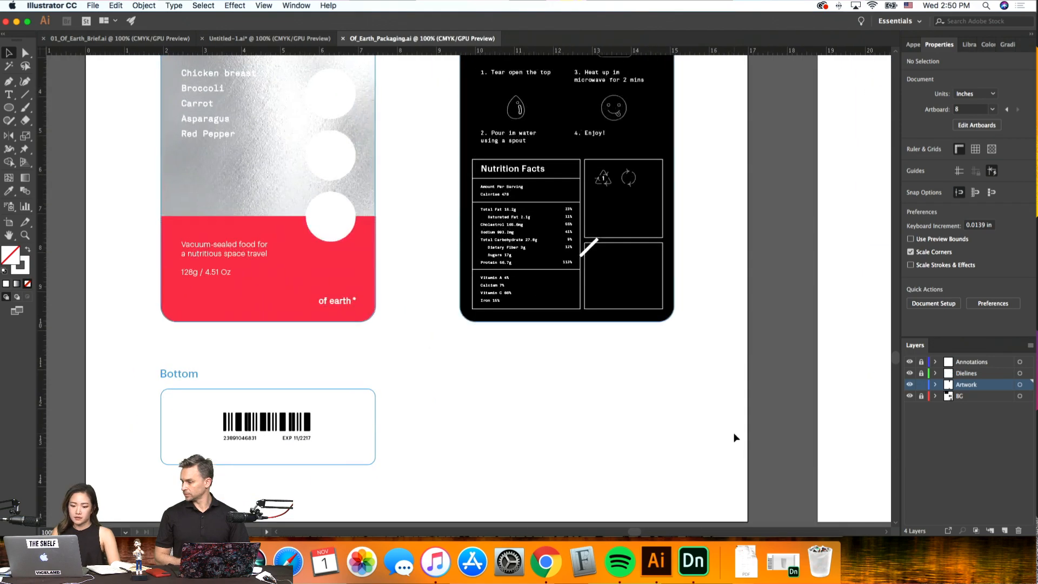
{"action": "scroll", "coordinate": [735, 437], "scroll_direction": "up", "scroll_amount": 7}
{"action": "scroll", "coordinate": [735, 437], "scroll_direction": "right", "scroll_amount": 2}
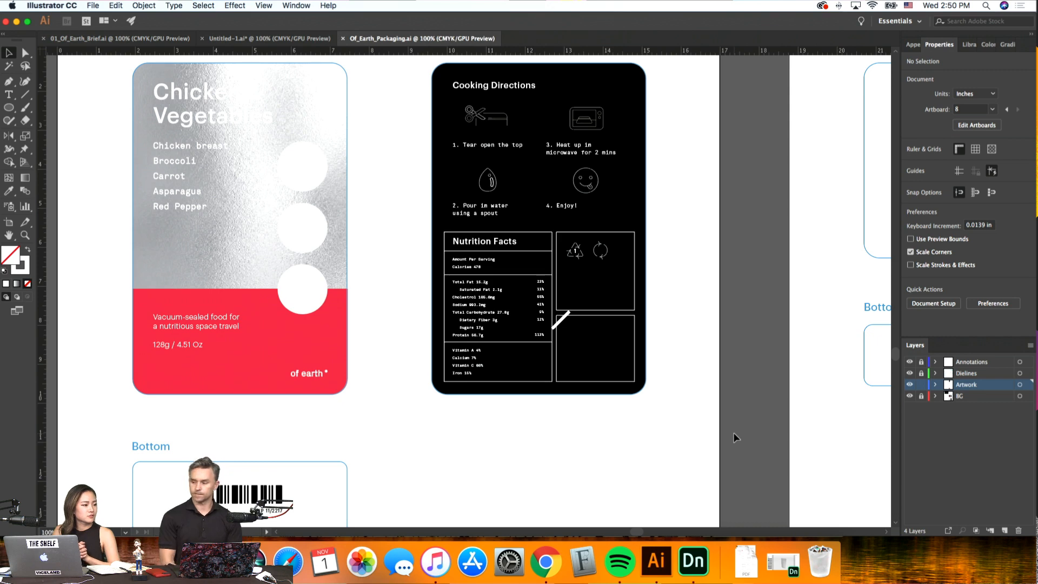
{"action": "scroll", "coordinate": [735, 437], "scroll_direction": "right", "scroll_amount": 6}
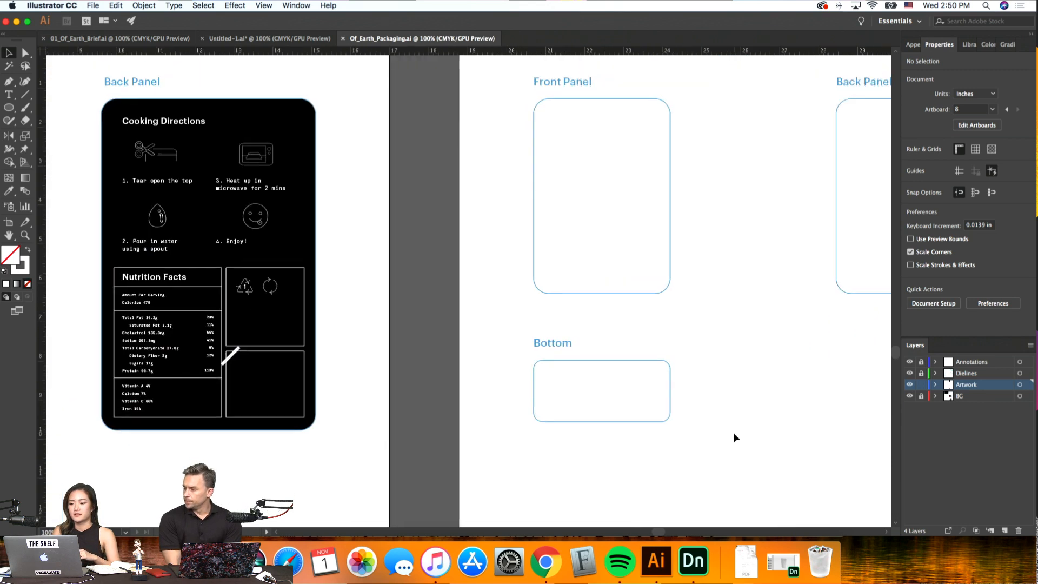
{"action": "scroll", "coordinate": [735, 437], "scroll_direction": "down", "scroll_amount": 2, "text": "alt"}
{"action": "scroll", "coordinate": [735, 437], "scroll_direction": "up", "scroll_amount": 1}
{"action": "scroll", "coordinate": [735, 437], "scroll_direction": "right", "scroll_amount": 15}
{"action": "scroll", "coordinate": [735, 437], "scroll_direction": "down", "scroll_amount": 3}
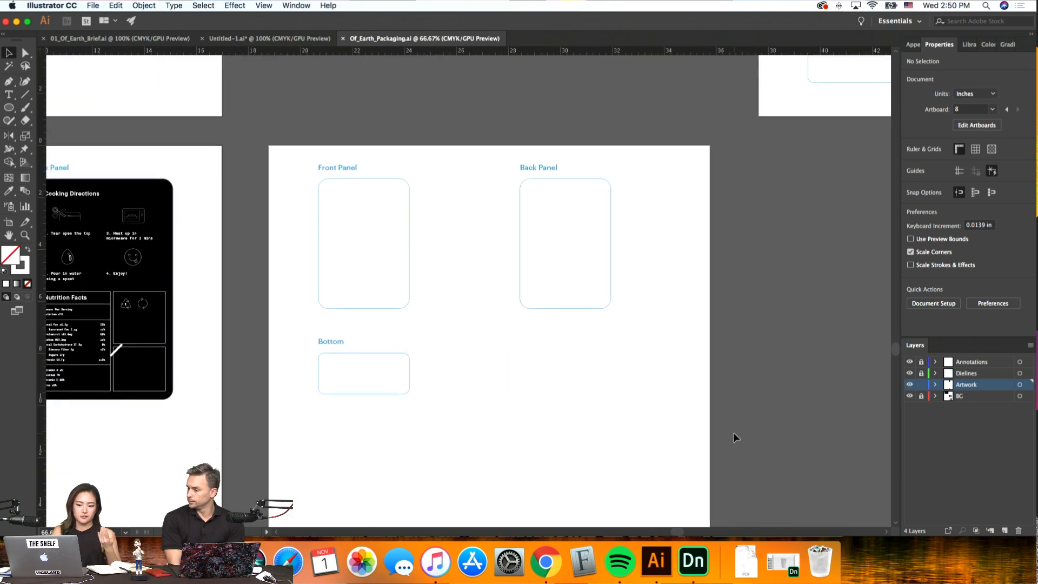
{"action": "scroll", "coordinate": [735, 437], "scroll_direction": "up", "scroll_amount": 3}
{"action": "scroll", "coordinate": [735, 437], "scroll_direction": "left", "scroll_amount": 20}
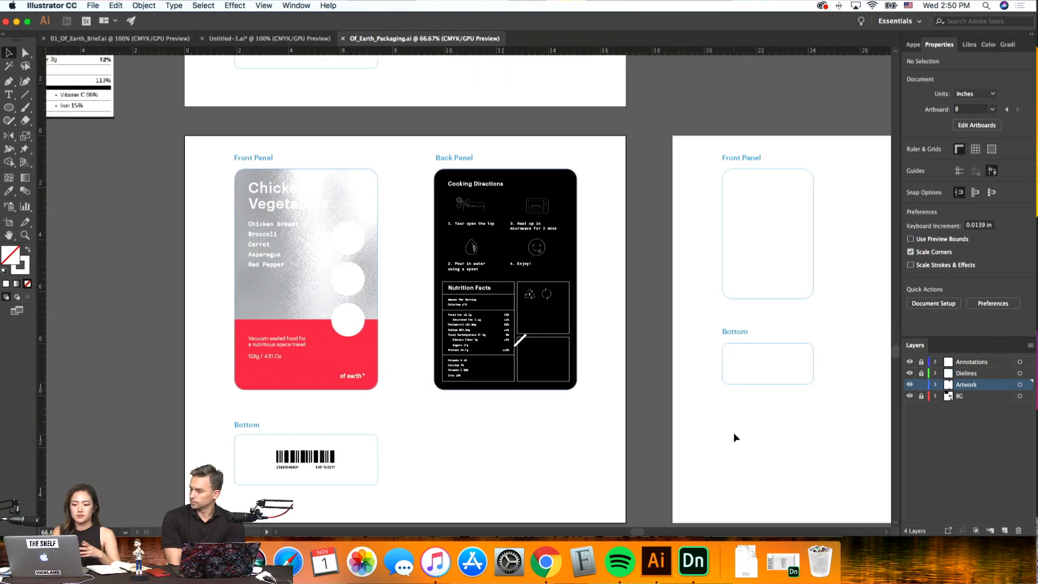
{"action": "scroll", "coordinate": [735, 437], "scroll_direction": "down", "scroll_amount": 2}
{"action": "scroll", "coordinate": [735, 437], "scroll_direction": "right", "scroll_amount": 1}
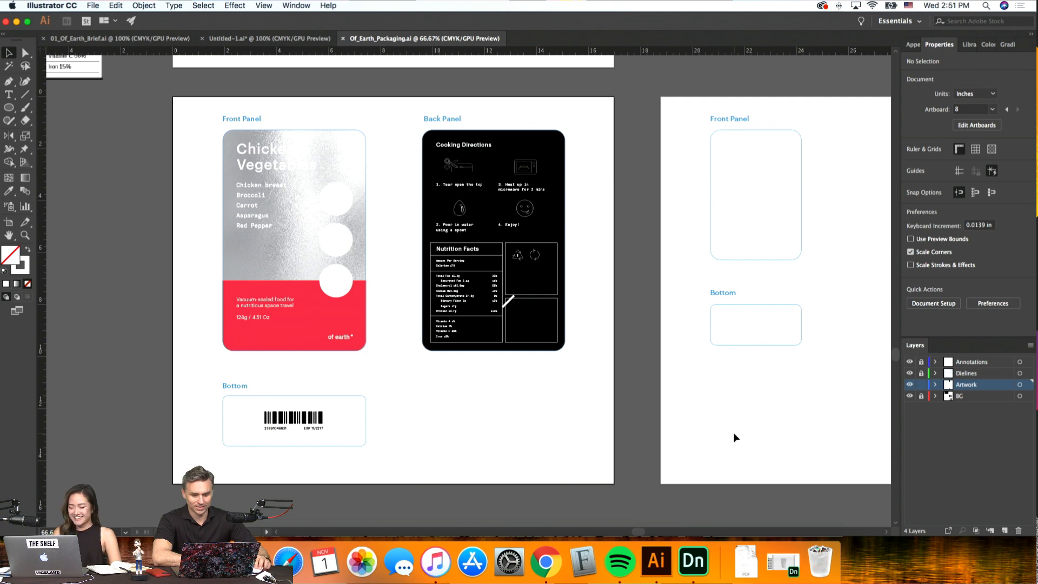
Inspect the nutrition table and recycling symbols on the back panel at 300% magnification
{"action": "key", "text": "super+equal"}
{"action": "key", "text": "super+equal"}
{"action": "key", "text": "super+equal"}
{"action": "key", "text": "super+equal"}
{"action": "scroll", "coordinate": [734, 437], "scroll_direction": "right", "scroll_amount": 5}
{"action": "scroll", "coordinate": [733, 438], "scroll_direction": "up", "scroll_amount": 3}
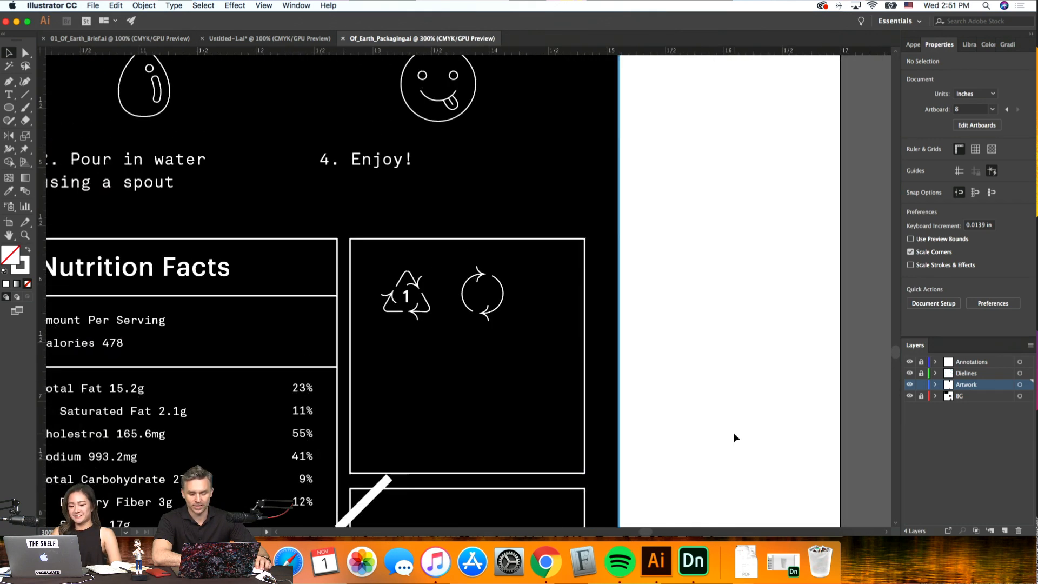
{"action": "scroll", "coordinate": [733, 437], "scroll_direction": "left", "scroll_amount": 2}
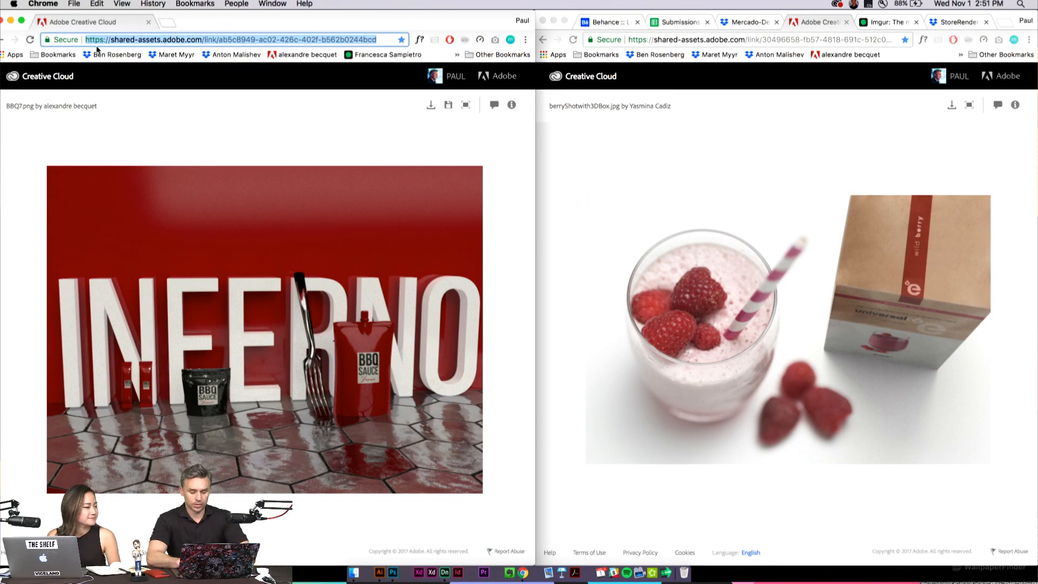
Switch to Chrome and load stock.adobe.com in the window holding the INFERNO render
{"action": "type", "text": "stock.adobe.com"}
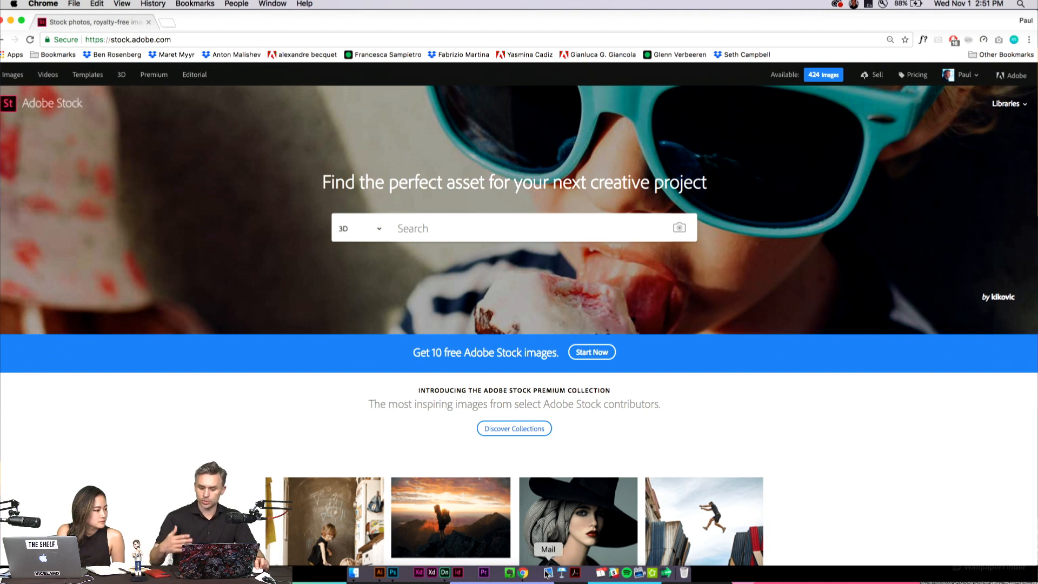
Switch to Adobe Dimension and set the food pouch's Metal material to roughness 0 and metallic 1
{"action": "left_click", "coordinate": [444, 572]}
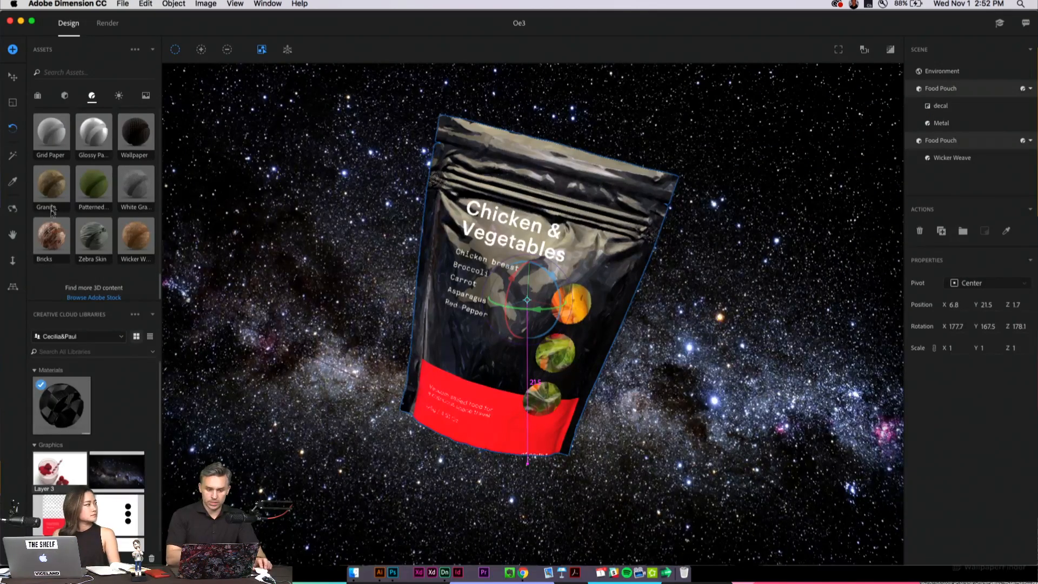
{"action": "left_click", "coordinate": [940, 122]}
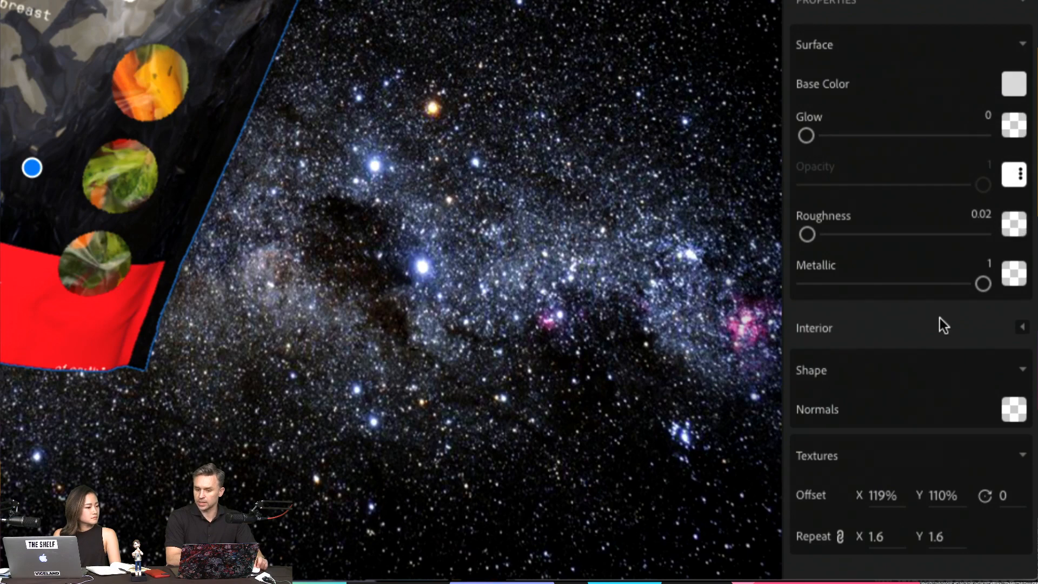
{"action": "mouse_move", "coordinate": [807, 234]}
{"action": "left_mouse_down"}
{"action": "mouse_move", "coordinate": [927, 233]}
{"action": "mouse_move", "coordinate": [714, 238]}
{"action": "left_mouse_up"}
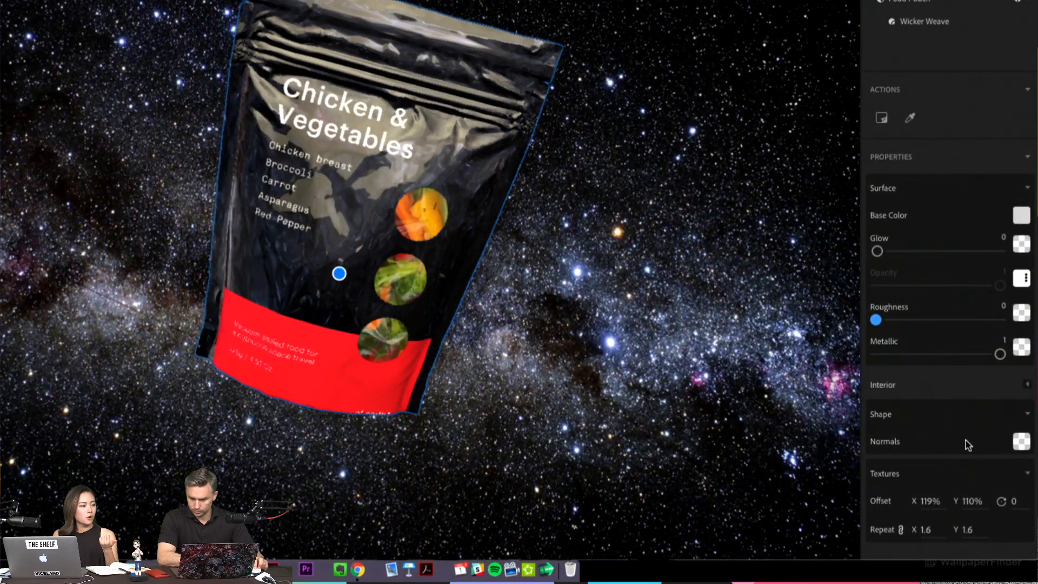
{"action": "mouse_move", "coordinate": [876, 323]}
{"action": "left_mouse_down"}
{"action": "mouse_move", "coordinate": [977, 321]}
{"action": "mouse_move", "coordinate": [867, 323]}
{"action": "left_mouse_up"}
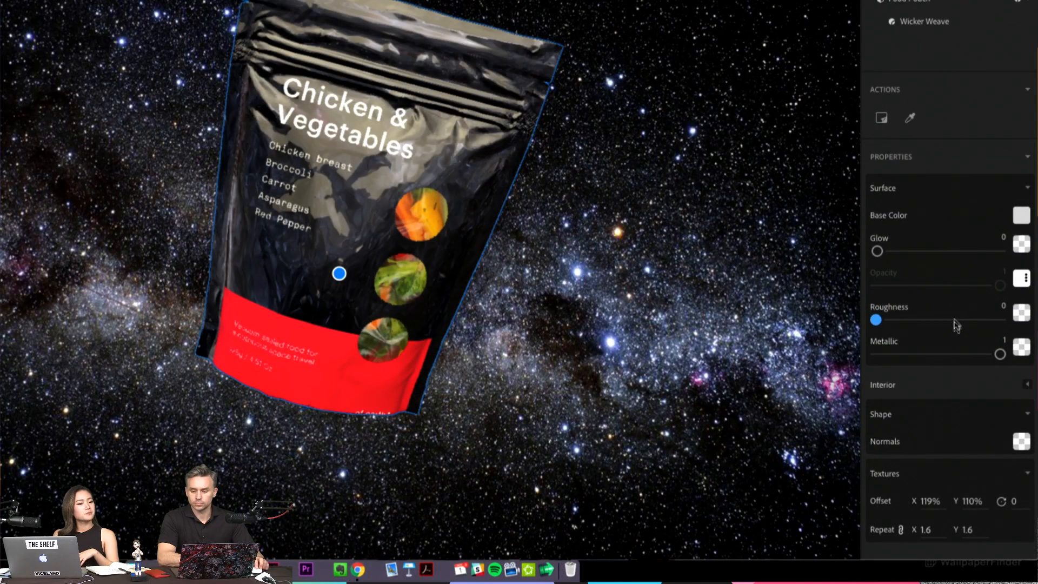
{"action": "mouse_move", "coordinate": [999, 354]}
{"action": "left_mouse_down"}
{"action": "mouse_move", "coordinate": [922, 355]}
{"action": "mouse_move", "coordinate": [1031, 360]}
{"action": "left_mouse_up"}
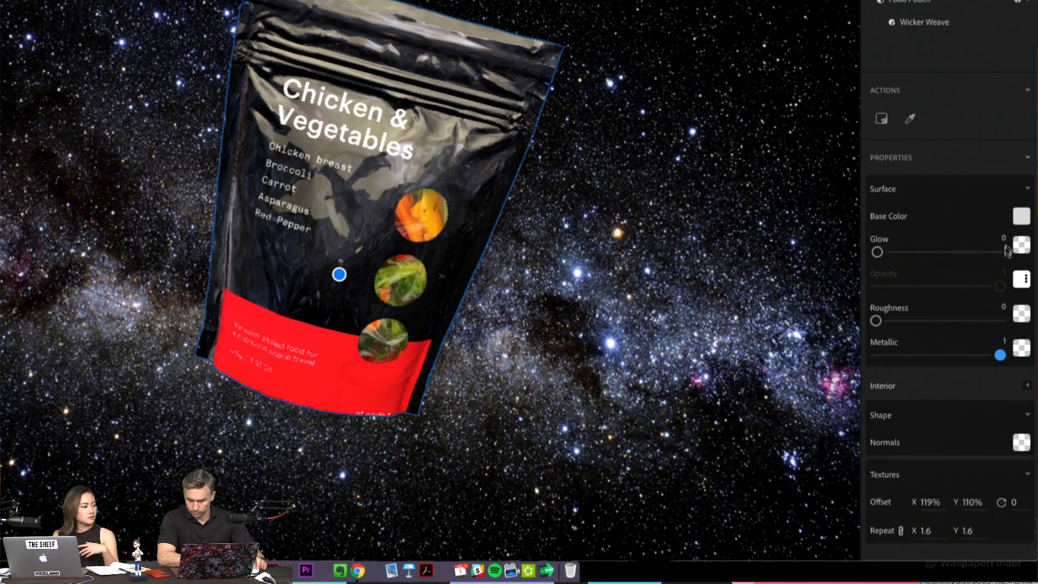
Tint the Metal material's base color light pink, RGB 255, 184, 184
{"action": "left_click", "coordinate": [1021, 216]}
{"action": "left_click_drag", "start_coordinate": [708, 174], "coordinate": [730, 132]}
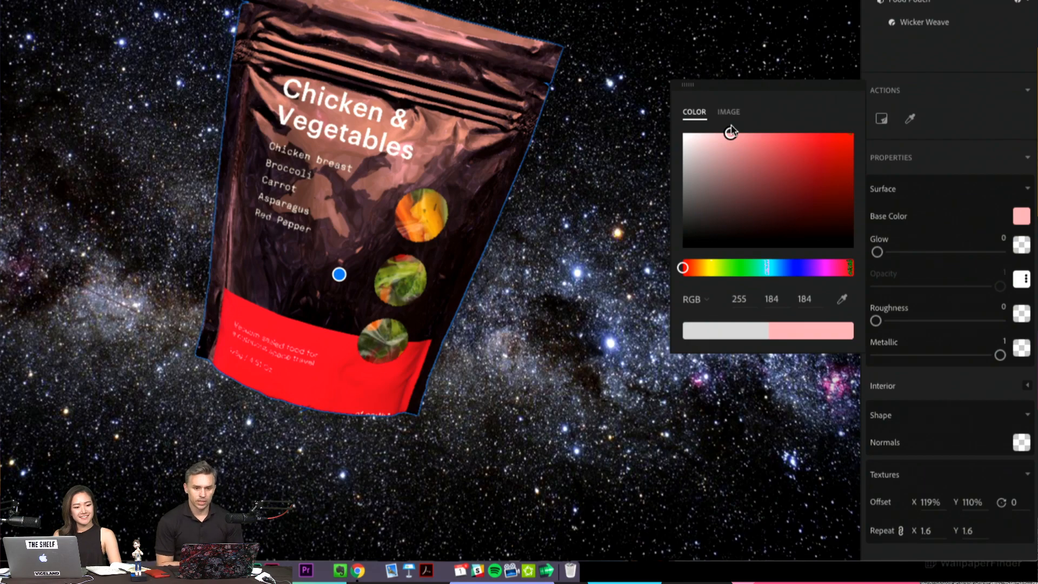
{"action": "left_click", "coordinate": [1005, 116]}
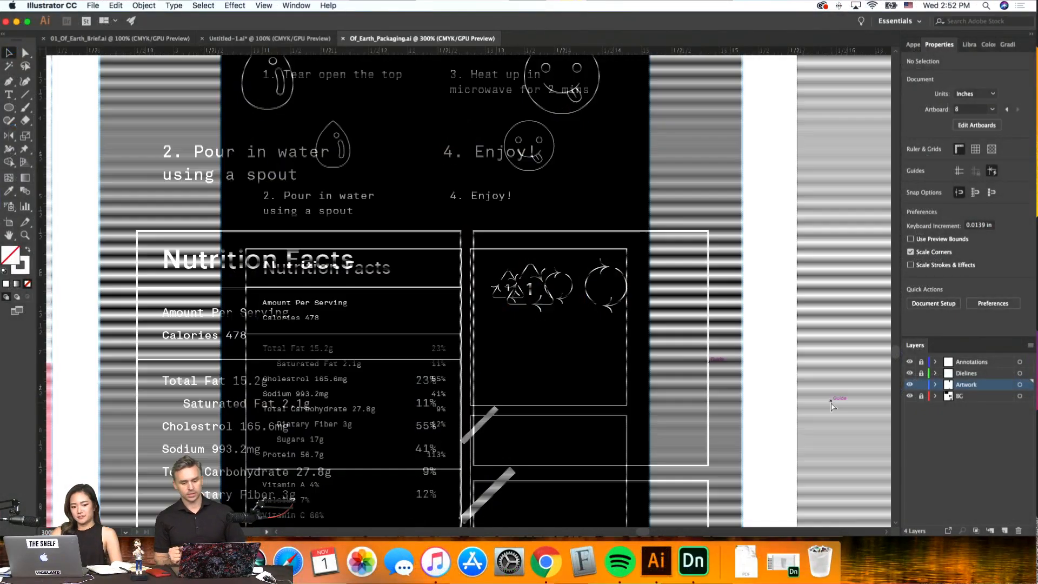
Back in Illustrator, view the whole pouch artboard at 66.67% and make the adjacent artboard with empty panels active
{"action": "key", "text": "super+minus"}
{"action": "key", "text": "super+minus"}
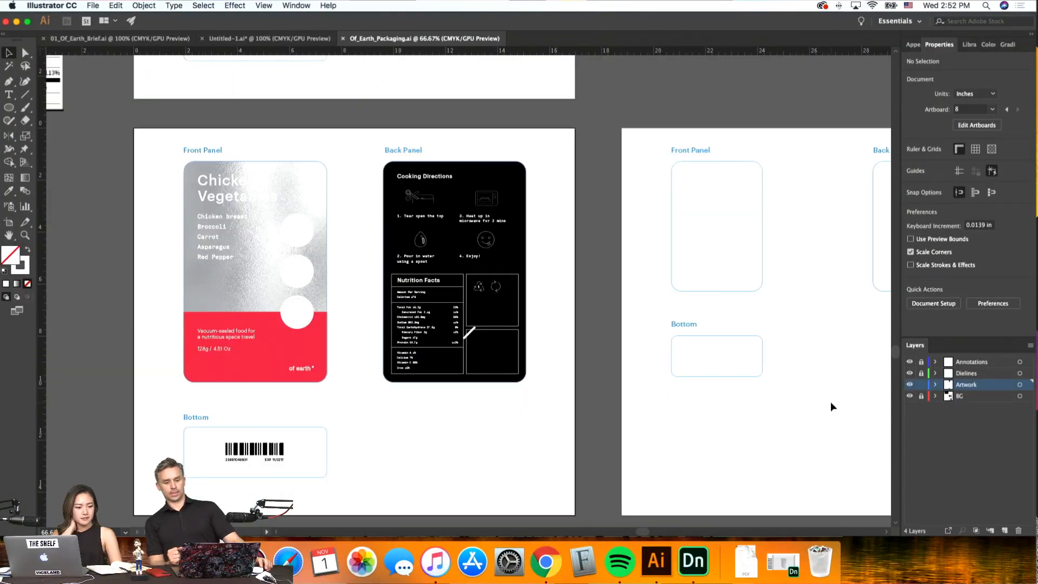
{"action": "left_click", "coordinate": [769, 434]}
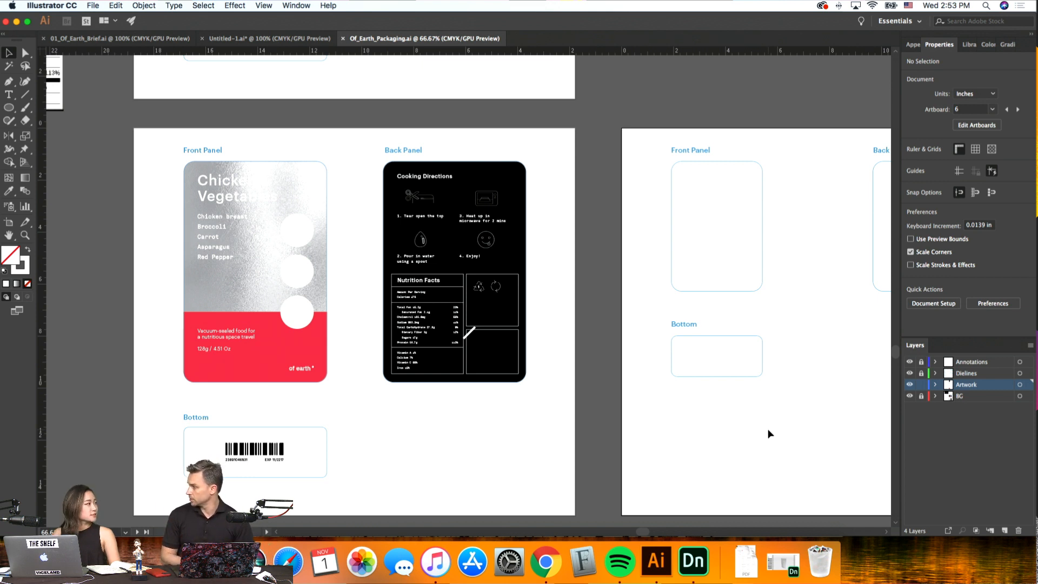
{"action": "key", "text": "super+minus"}
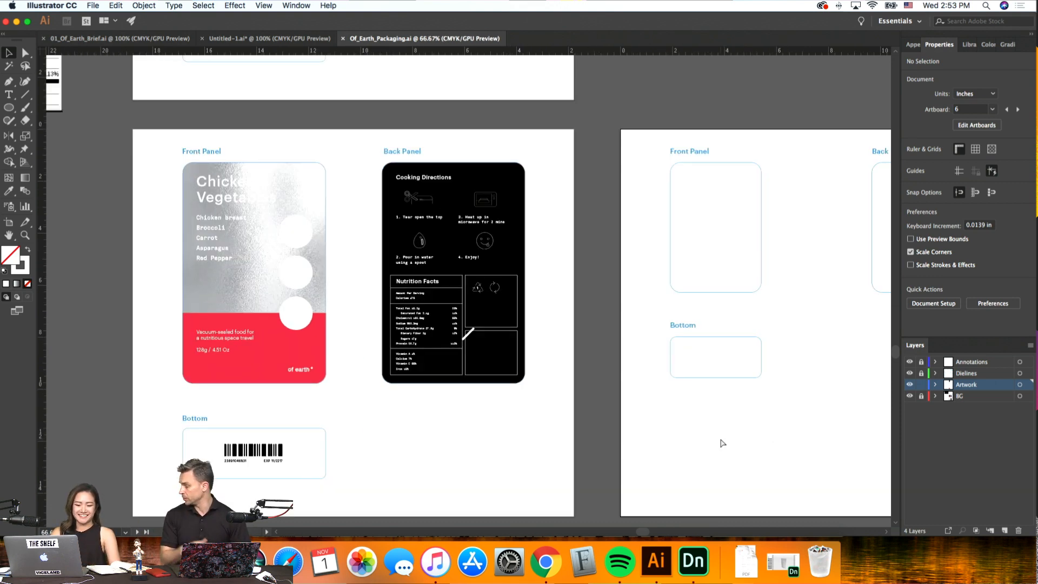
{"action": "key", "text": "super+plus"}
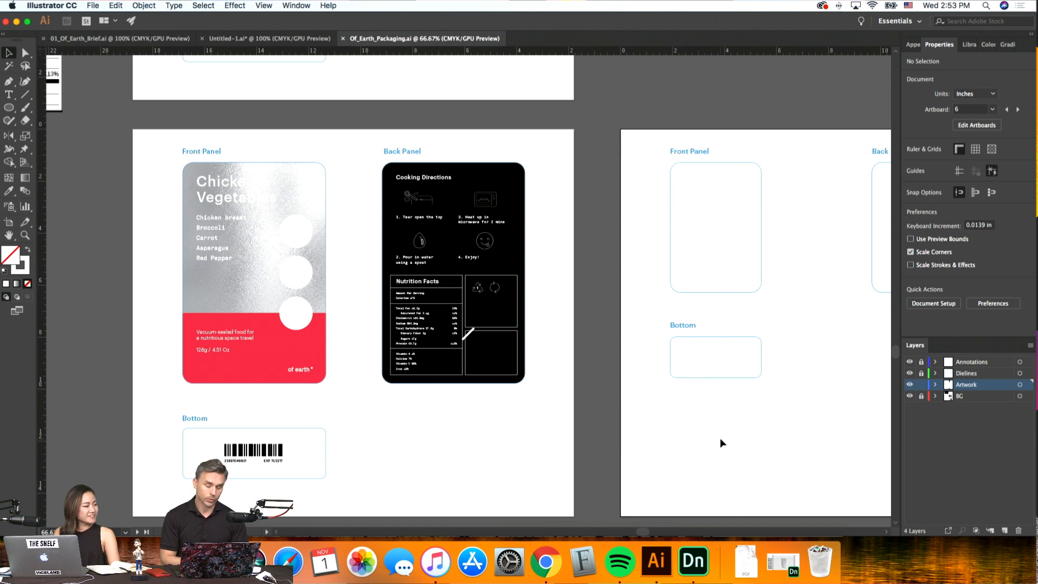